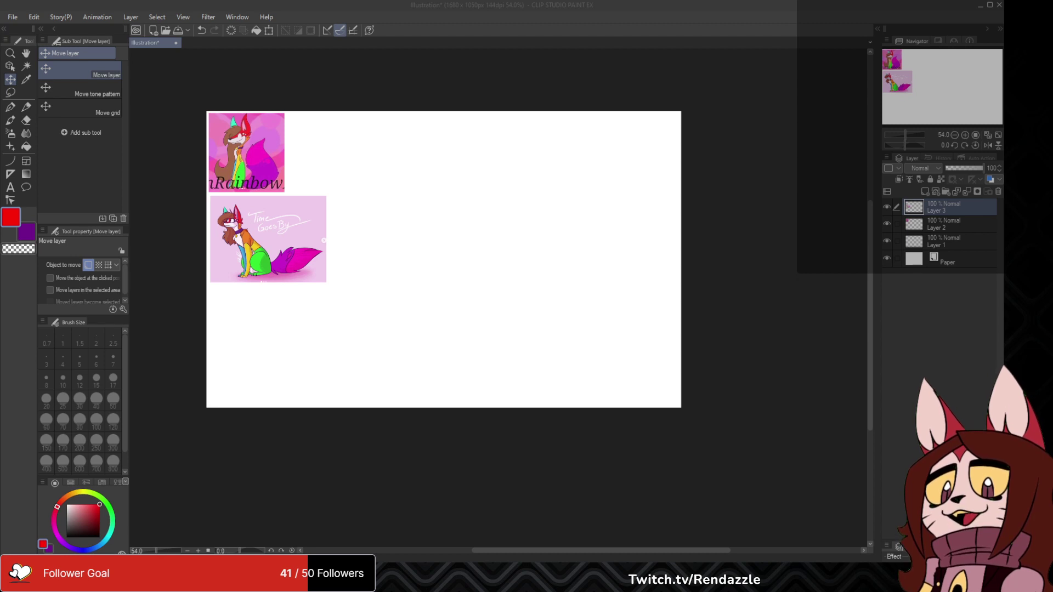
- Nudge the lower reference picture slightly down and to the left beneath the upper one
{"action": "scroll", "coordinate": [209, 167], "scroll_direction": "up", "scroll_amount": 1}
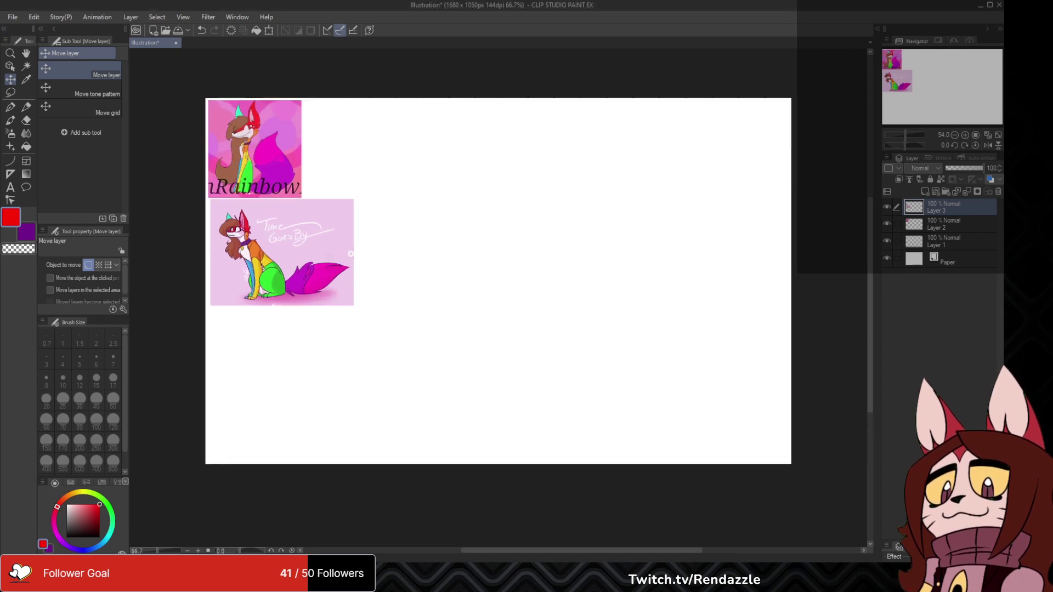
{"action": "key", "text": "Up"}
{"action": "key", "text": "Up"}
{"action": "key", "text": "Left"}
{"action": "key", "text": "Down"}
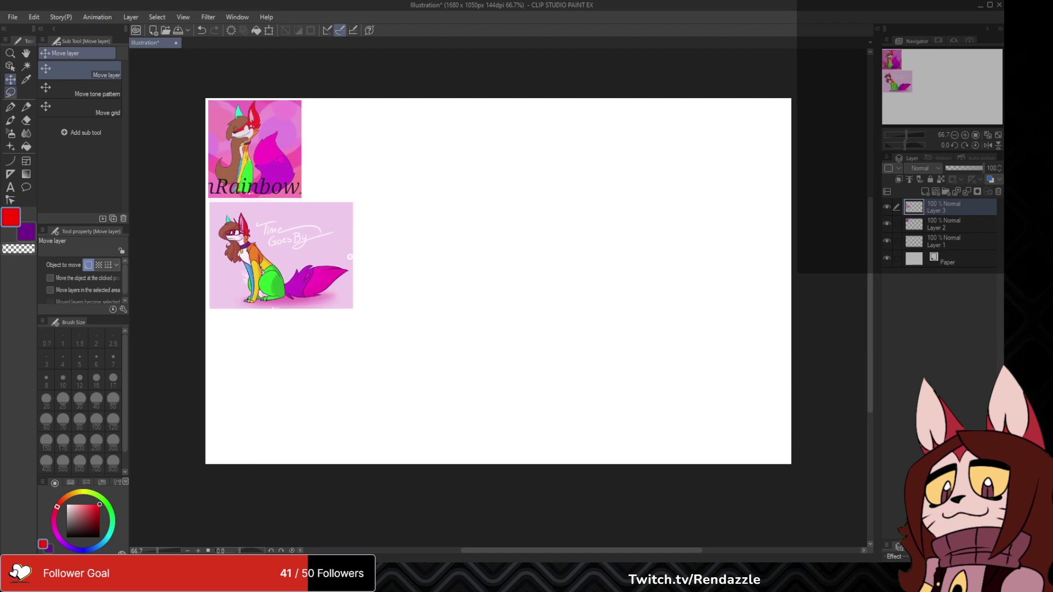
- Handwrite 2014 in red beside the upper reference picture with an arrow pointing to it, using the G-pen at size 5
{"action": "left_click", "coordinate": [10, 107]}
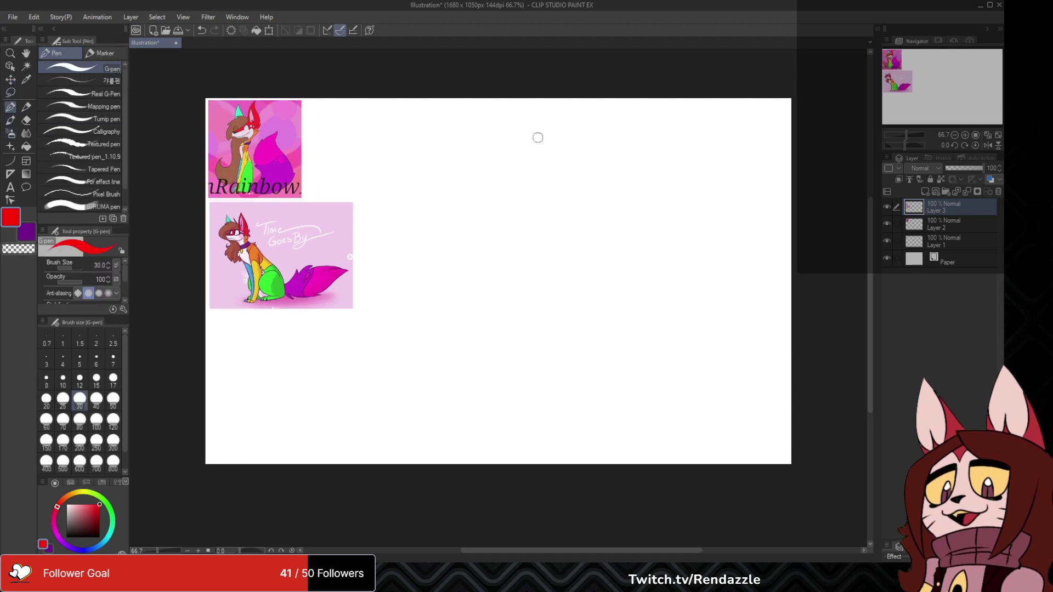
{"action": "key", "text": "ctrl+plus"}
{"action": "key", "text": "ctrl+plus"}
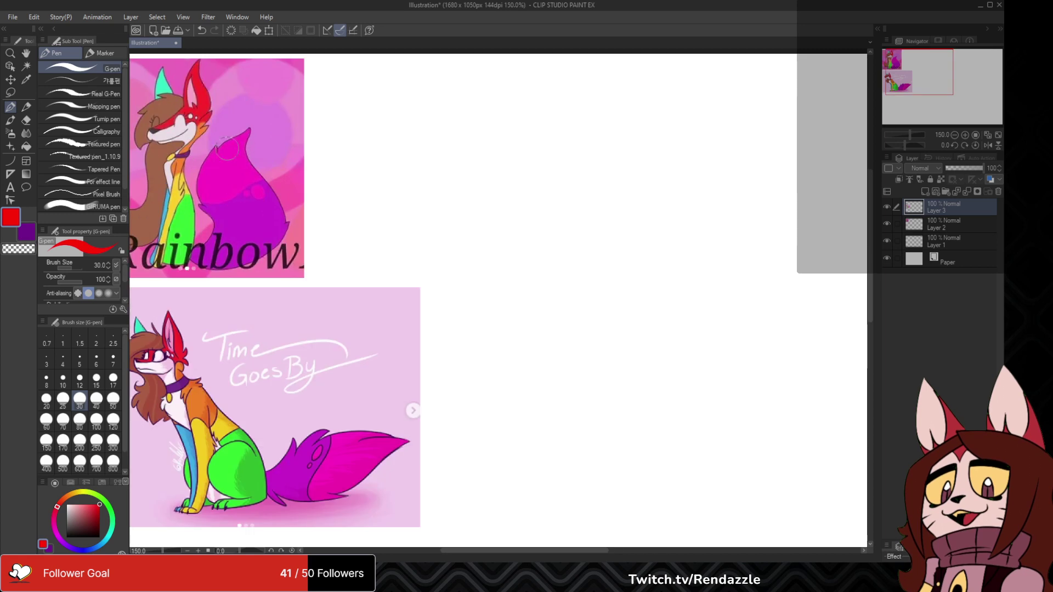
{"action": "left_click_drag", "start_coordinate": [330, 188], "coordinate": [403, 213]}
{"action": "left_click", "coordinate": [63, 378]}
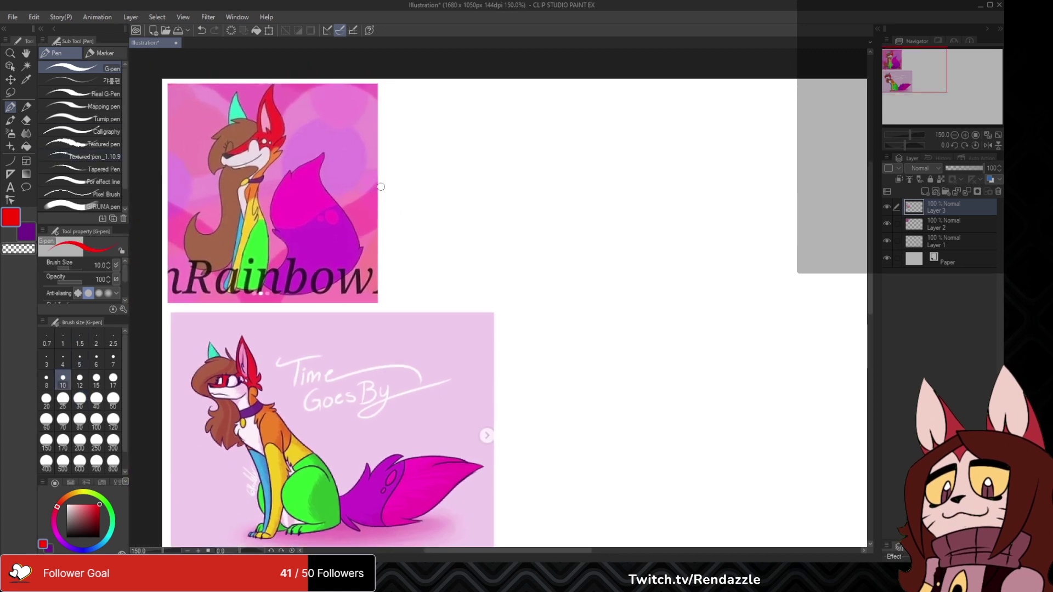
{"action": "left_click", "coordinate": [79, 362]}
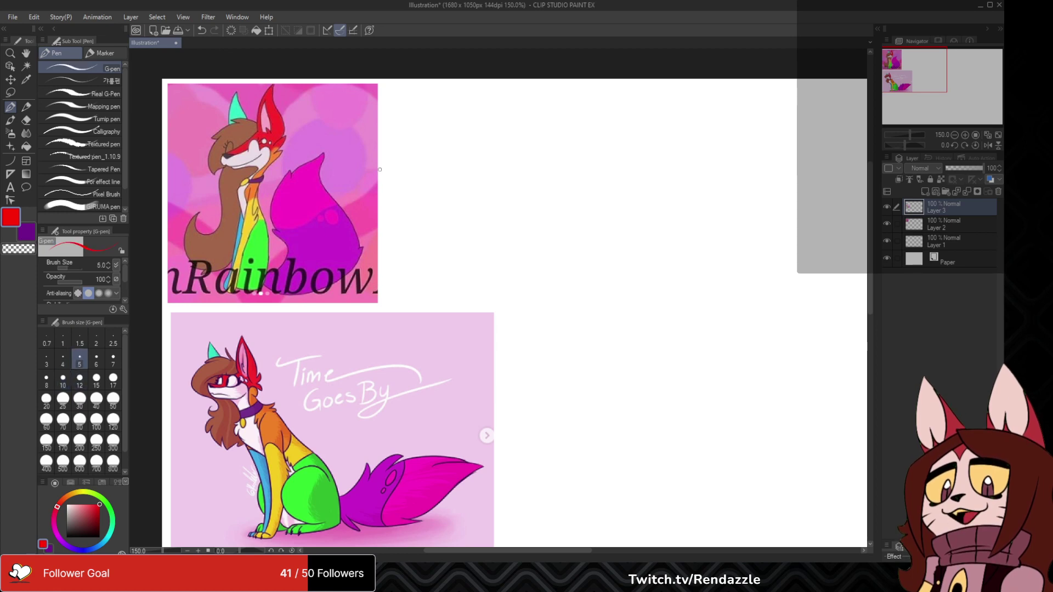
{"action": "mouse_move", "coordinate": [402, 141]}
{"action": "left_mouse_down"}
{"action": "mouse_move", "coordinate": [410, 171]}
{"action": "mouse_move", "coordinate": [423, 145]}
{"action": "mouse_move", "coordinate": [413, 169]}
{"action": "mouse_move", "coordinate": [438, 158]}
{"action": "mouse_move", "coordinate": [420, 137]}
{"action": "mouse_move", "coordinate": [435, 184]}
{"action": "mouse_move", "coordinate": [404, 198]}
{"action": "left_mouse_up"}
{"action": "key", "text": "ctrl+z"}
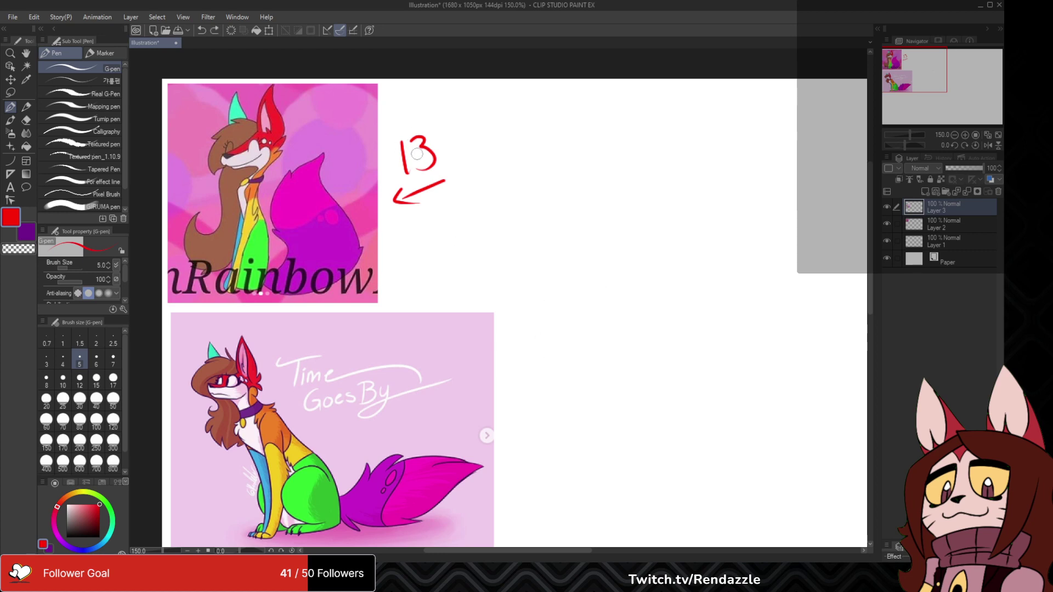
{"action": "mouse_move", "coordinate": [402, 132]}
{"action": "left_mouse_down"}
{"action": "mouse_move", "coordinate": [411, 173]}
{"action": "mouse_move", "coordinate": [401, 163]}
{"action": "mouse_move", "coordinate": [416, 143]}
{"action": "mouse_move", "coordinate": [432, 147]}
{"action": "mouse_move", "coordinate": [429, 164]}
{"action": "mouse_move", "coordinate": [440, 156]}
{"action": "mouse_move", "coordinate": [407, 139]}
{"action": "mouse_move", "coordinate": [408, 165]}
{"action": "mouse_move", "coordinate": [446, 148]}
{"action": "mouse_move", "coordinate": [443, 134]}
{"action": "mouse_move", "coordinate": [458, 147]}
{"action": "mouse_move", "coordinate": [483, 126]}
{"action": "left_mouse_up"}
{"action": "left_click_drag", "start_coordinate": [482, 112], "coordinate": [483, 150]}
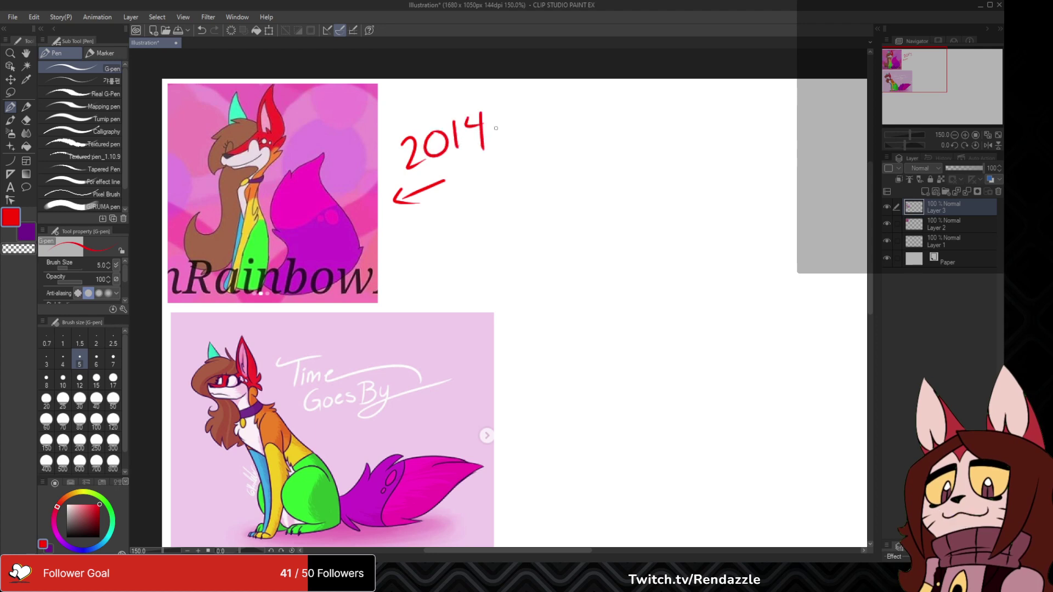
- Handwrite 2019 above the lower reference picture with an arrow pointing down to it
{"action": "left_click_drag", "start_coordinate": [531, 318], "coordinate": [488, 268]}
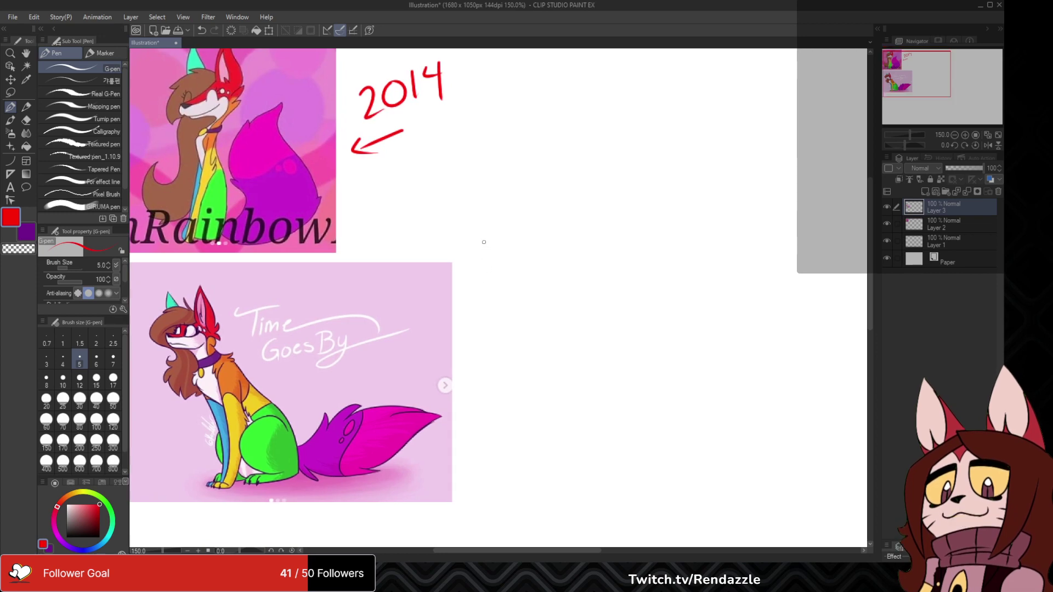
{"action": "left_click_drag", "start_coordinate": [381, 228], "coordinate": [380, 250]}
{"action": "left_click_drag", "start_coordinate": [374, 240], "coordinate": [380, 251]}
{"action": "left_click", "coordinate": [388, 215]}
{"action": "mouse_move", "coordinate": [386, 201]}
{"action": "left_mouse_down"}
{"action": "mouse_move", "coordinate": [391, 210]}
{"action": "mouse_move", "coordinate": [421, 194]}
{"action": "mouse_move", "coordinate": [432, 214]}
{"action": "mouse_move", "coordinate": [438, 192]}
{"action": "left_mouse_up"}
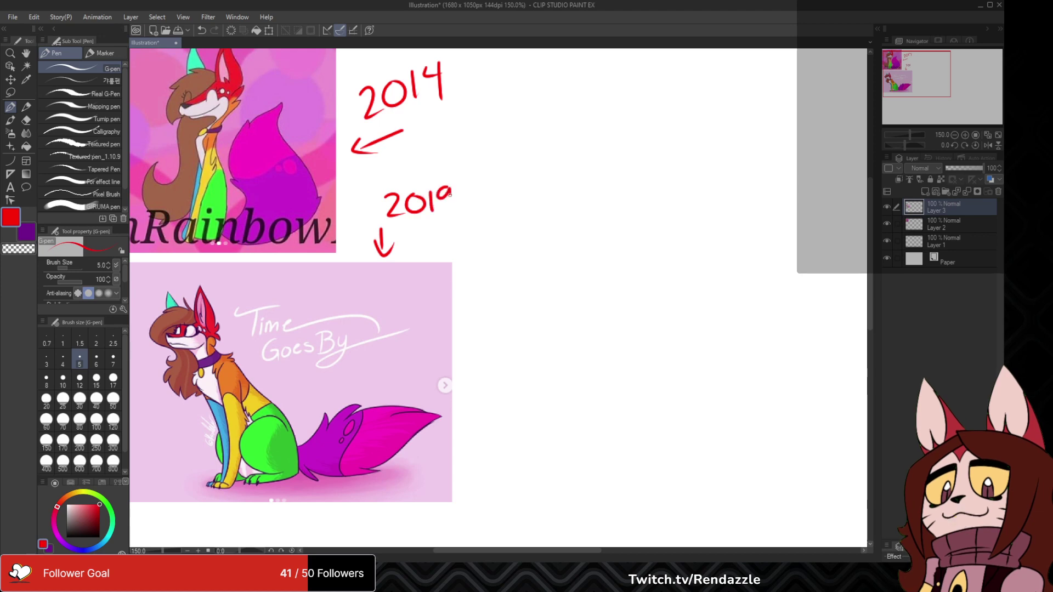
- Switch to the Sketch Brush and make Layer 1 the active layer
{"action": "scroll", "coordinate": [467, 188], "scroll_direction": "down", "scroll_amount": 4}
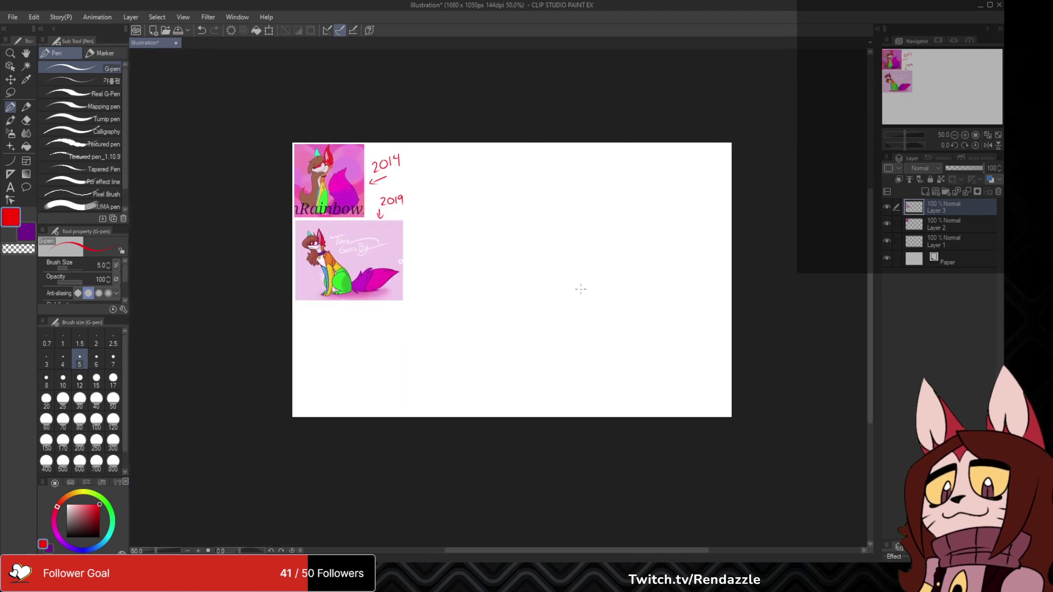
{"action": "left_click", "coordinate": [10, 120]}
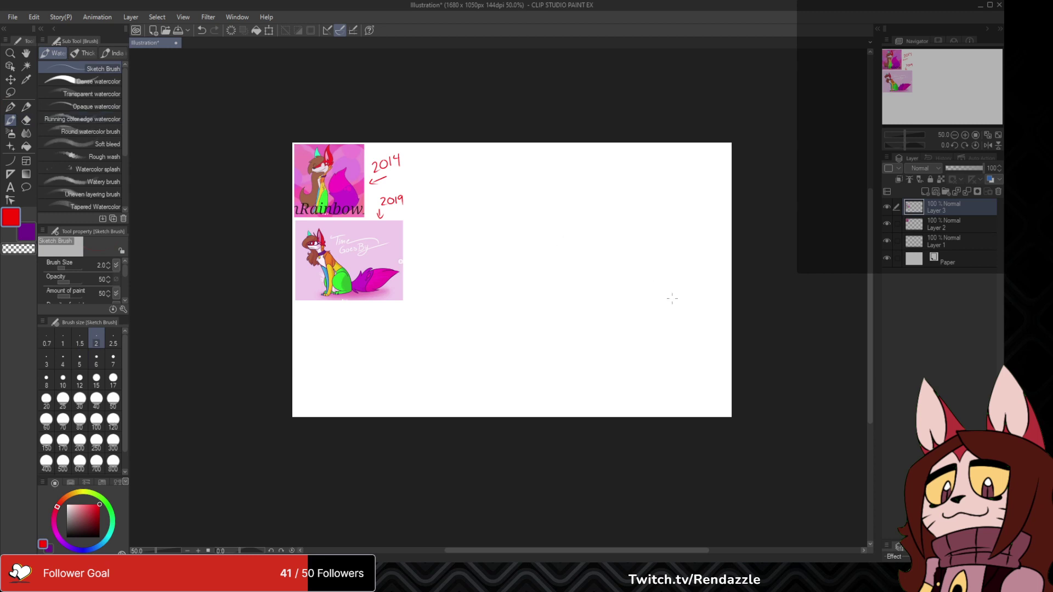
{"action": "scroll", "coordinate": [705, 310], "scroll_direction": "up", "scroll_amount": 1}
{"action": "left_click", "coordinate": [948, 241]}
- Try sketching a small red head circle in the blank area beside the reference pictures
{"action": "left_click_drag", "start_coordinate": [536, 333], "coordinate": [549, 360]}
{"action": "left_click_drag", "start_coordinate": [445, 324], "coordinate": [464, 313]}
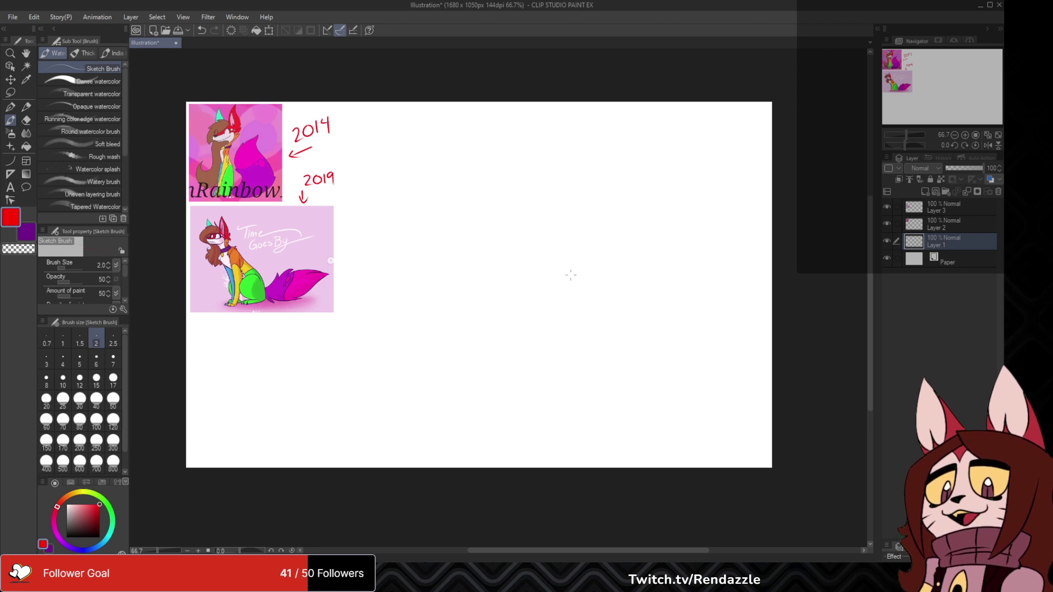
{"action": "left_click_drag", "start_coordinate": [586, 284], "coordinate": [599, 285]}
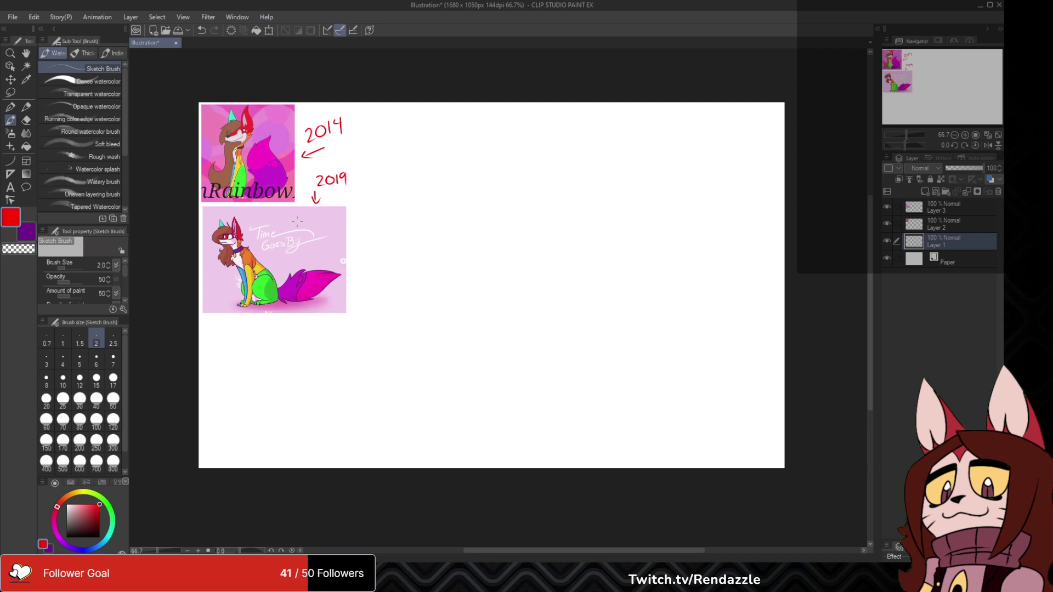
{"action": "scroll", "coordinate": [300, 225], "scroll_direction": "up", "scroll_amount": 1}
{"action": "left_click_drag", "start_coordinate": [615, 257], "coordinate": [528, 261]}
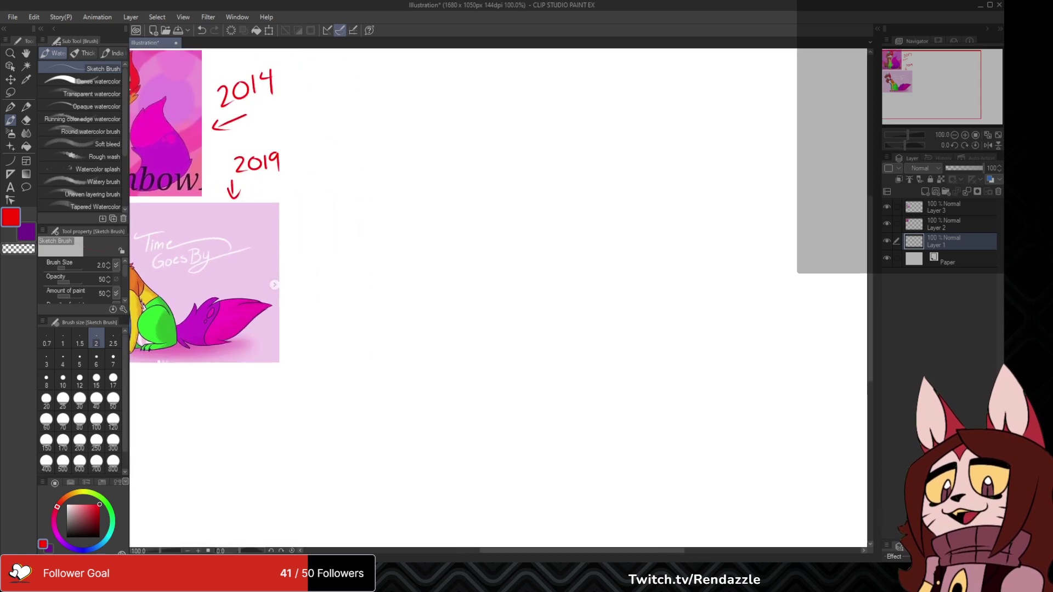
{"action": "scroll", "coordinate": [529, 261], "scroll_direction": "down", "scroll_amount": 1}
{"action": "left_click_drag", "start_coordinate": [656, 221], "coordinate": [646, 224]}
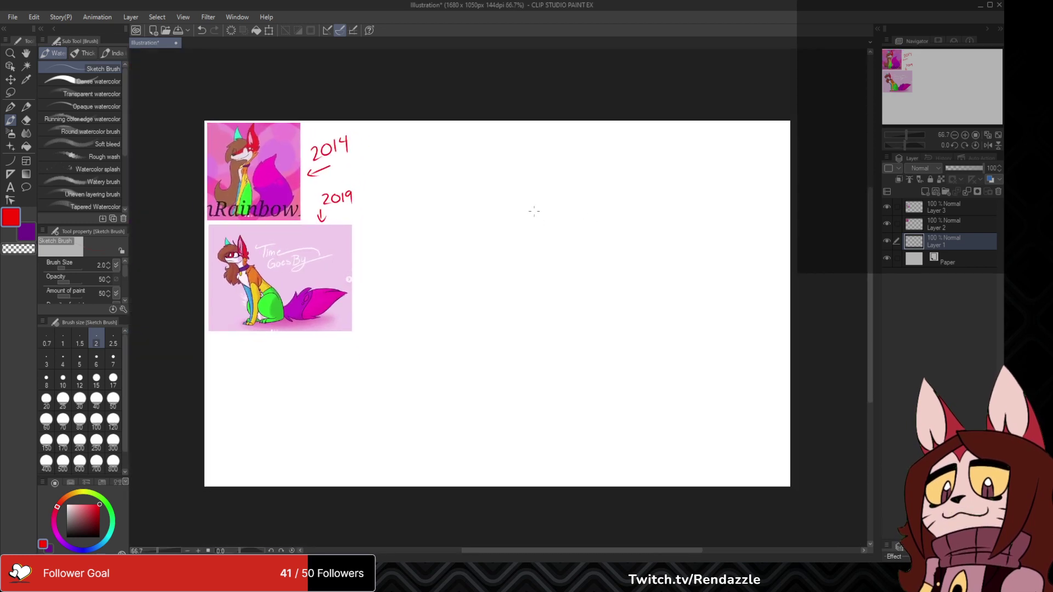
{"action": "key", "text": "ctrl+z"}
{"action": "mouse_move", "coordinate": [464, 200]}
{"action": "left_mouse_down"}
{"action": "mouse_move", "coordinate": [482, 249]}
{"action": "mouse_move", "coordinate": [498, 240]}
{"action": "left_mouse_up"}
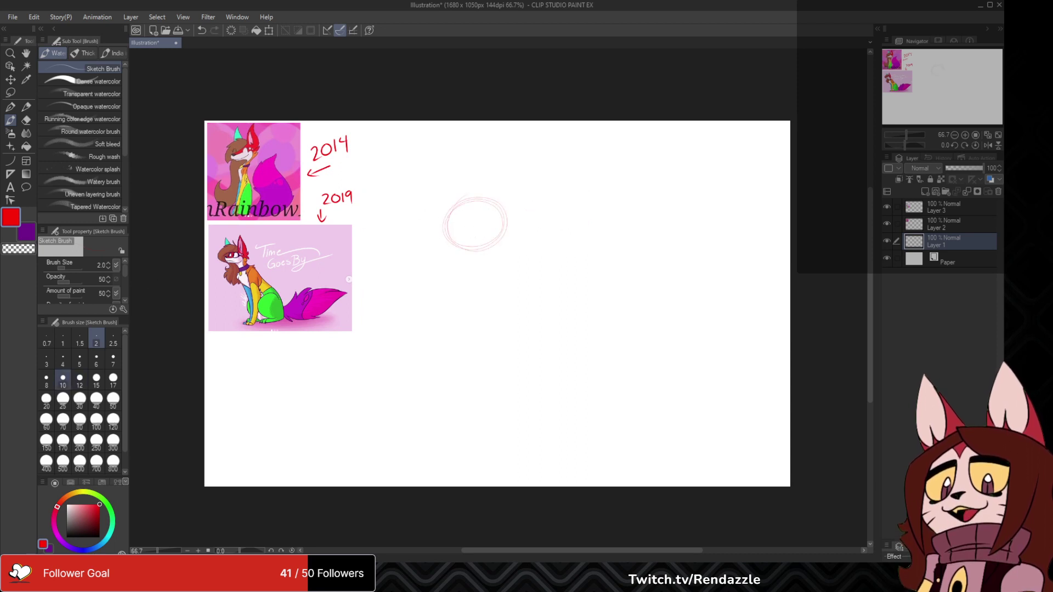
{"action": "key", "text": "ctrl+z"}
- Set the Sketch Brush size to 3 and try it with a test stroke
{"action": "left_click", "coordinate": [46, 361]}
{"action": "mouse_move", "coordinate": [494, 188]}
{"action": "left_mouse_down"}
{"action": "mouse_move", "coordinate": [454, 219]}
{"action": "mouse_move", "coordinate": [499, 184]}
{"action": "mouse_move", "coordinate": [482, 245]}
{"action": "mouse_move", "coordinate": [485, 186]}
{"action": "left_mouse_up"}
{"action": "key", "text": "ctrl+z"}
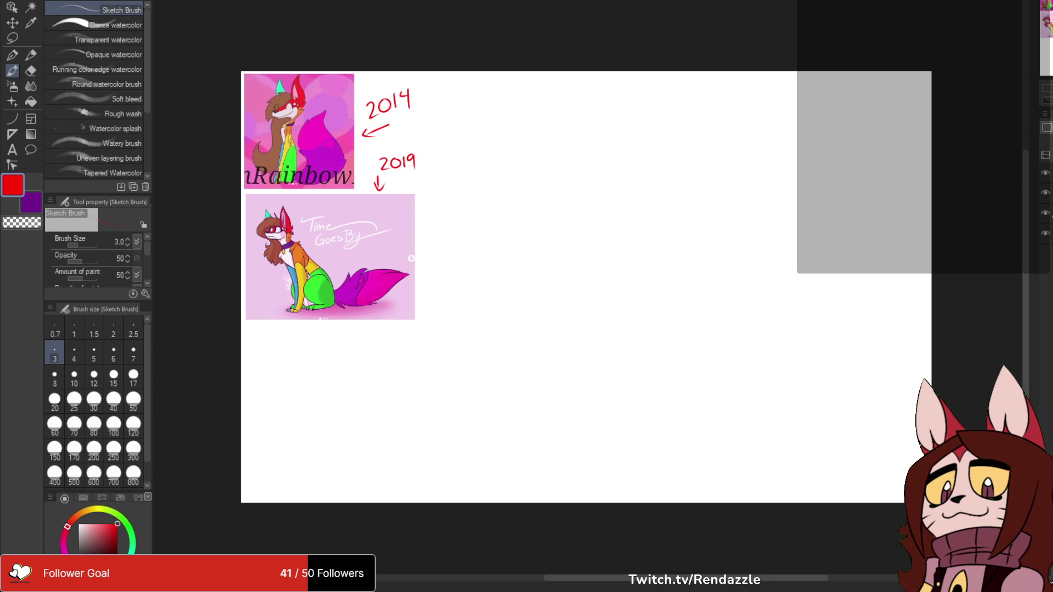
{"action": "scroll", "coordinate": [815, 362], "scroll_direction": "up", "scroll_amount": 1}
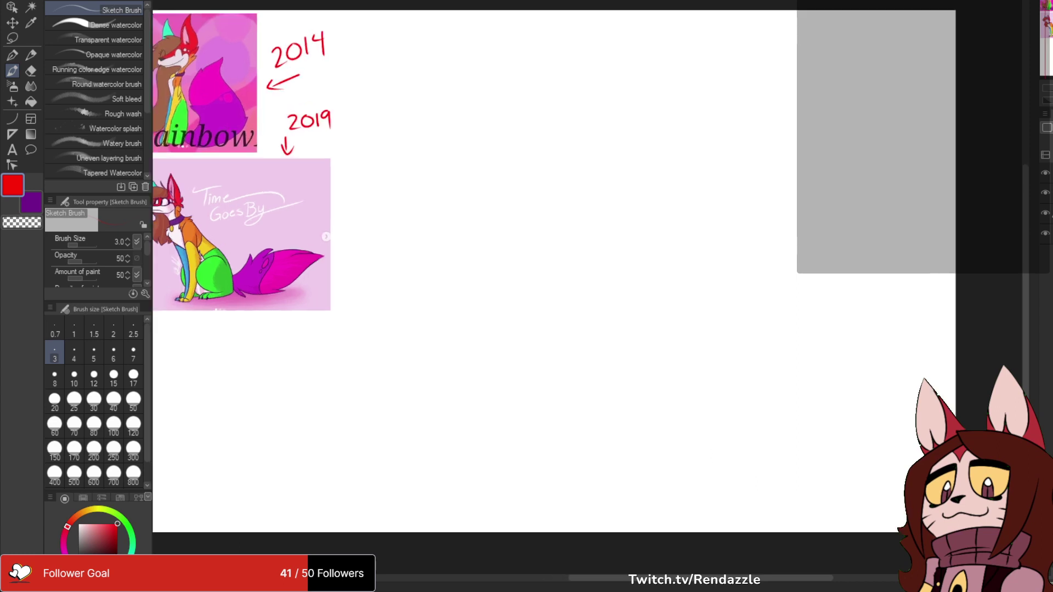
{"action": "scroll", "coordinate": [539, 335], "scroll_direction": "down", "scroll_amount": 1}
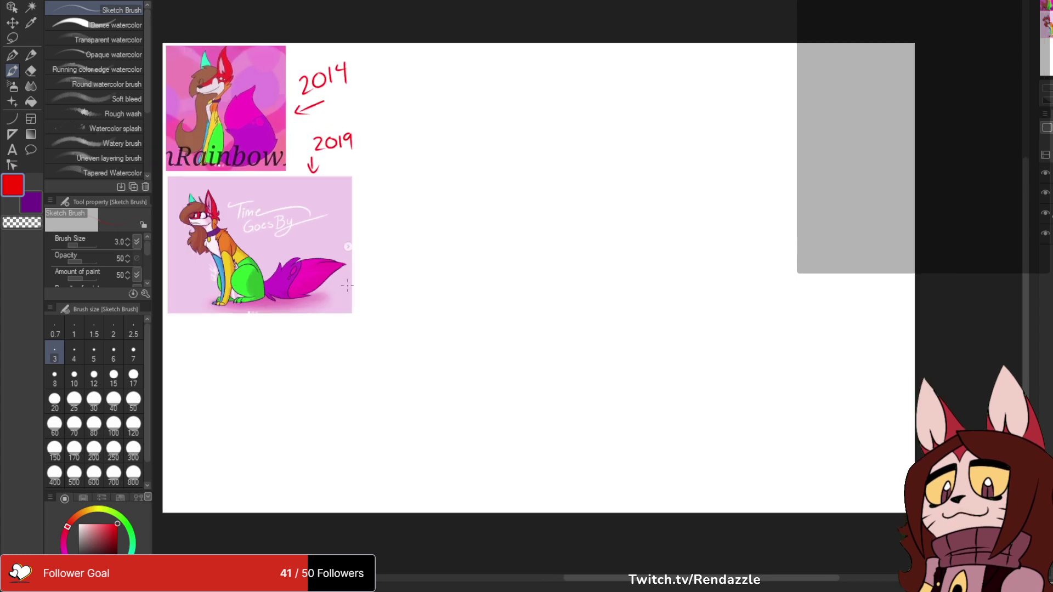
{"action": "left_click_drag", "start_coordinate": [404, 304], "coordinate": [444, 312]}
{"action": "scroll", "coordinate": [443, 312], "scroll_direction": "up", "scroll_amount": 1}
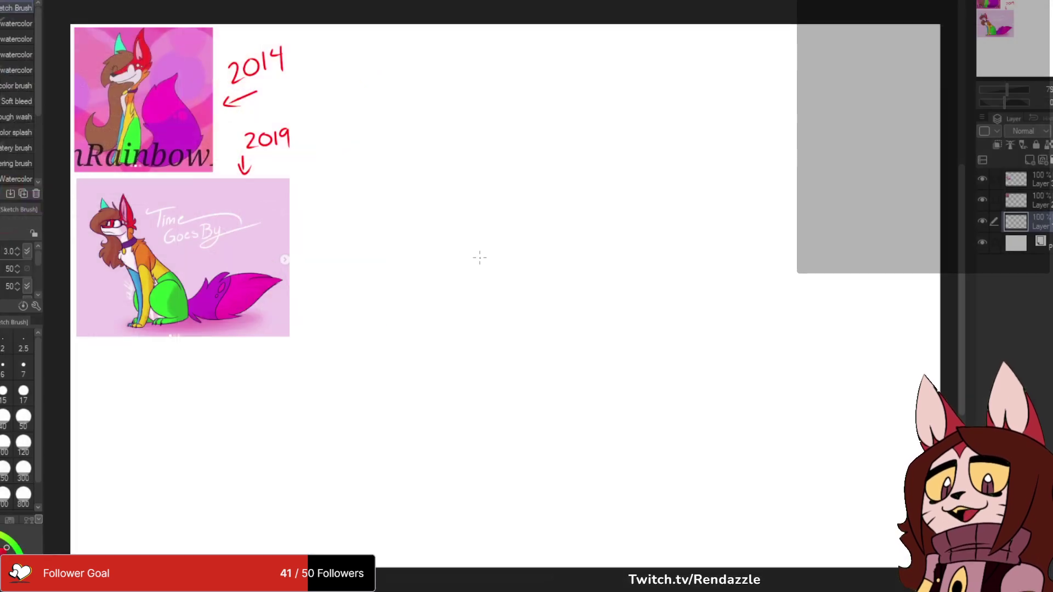
{"action": "left_click_drag", "start_coordinate": [494, 296], "coordinate": [362, 274]}
{"action": "left_click_drag", "start_coordinate": [584, 200], "coordinate": [700, 211]}
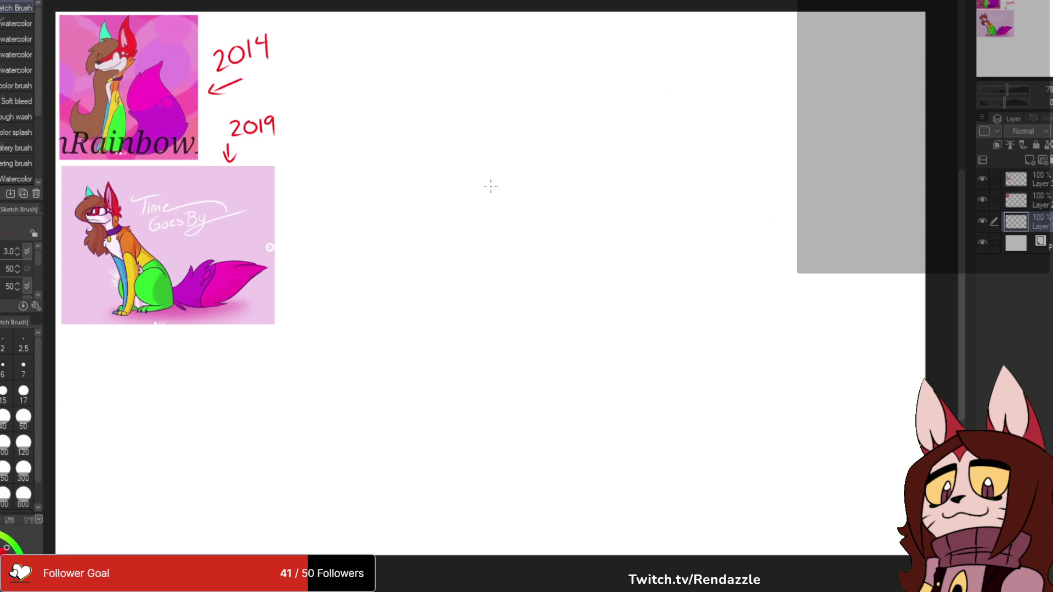
{"action": "left_click_drag", "start_coordinate": [574, 176], "coordinate": [582, 177]}
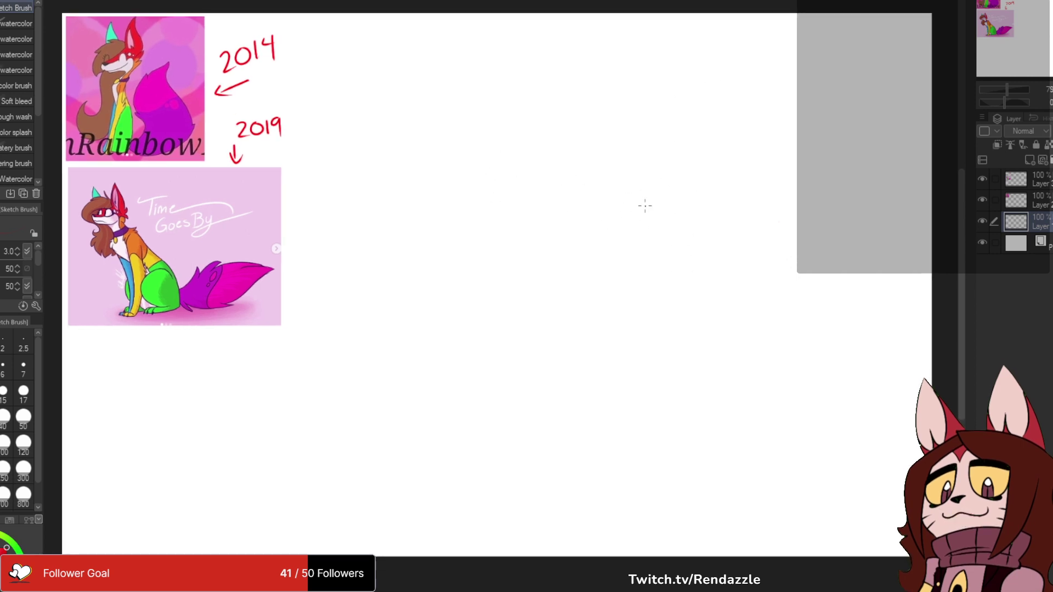
- Sketch a rough red head circle in the upper middle of the canvas, undoing unsatisfactory attempts
{"action": "scroll", "coordinate": [468, 136], "scroll_direction": "right", "scroll_amount": 1}
{"action": "mouse_move", "coordinate": [469, 129]}
{"action": "left_mouse_down"}
{"action": "mouse_move", "coordinate": [439, 157]}
{"action": "mouse_move", "coordinate": [516, 175]}
{"action": "mouse_move", "coordinate": [501, 191]}
{"action": "left_mouse_up"}
{"action": "key", "text": "ctrl+z"}
{"action": "mouse_move", "coordinate": [481, 105]}
{"action": "left_mouse_down"}
{"action": "mouse_move", "coordinate": [461, 111]}
{"action": "mouse_move", "coordinate": [446, 177]}
{"action": "mouse_move", "coordinate": [518, 164]}
{"action": "left_mouse_up"}
{"action": "key", "text": "ctrl+z"}
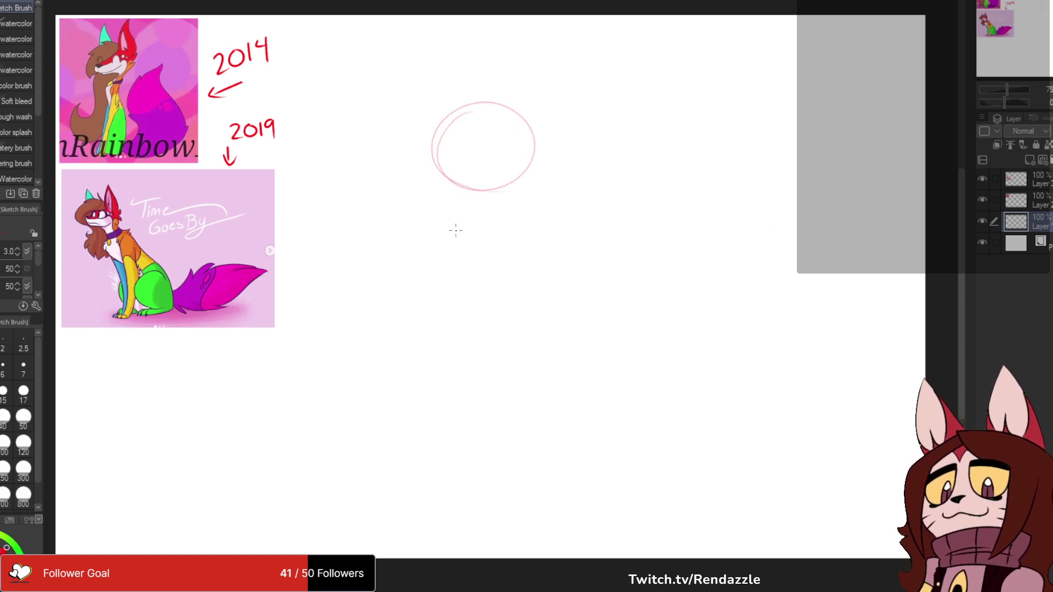
{"action": "key", "text": "ctrl+z"}
{"action": "mouse_move", "coordinate": [436, 178]}
{"action": "left_mouse_down"}
{"action": "mouse_move", "coordinate": [493, 211]}
{"action": "mouse_move", "coordinate": [535, 159]}
{"action": "mouse_move", "coordinate": [505, 205]}
{"action": "left_mouse_up"}
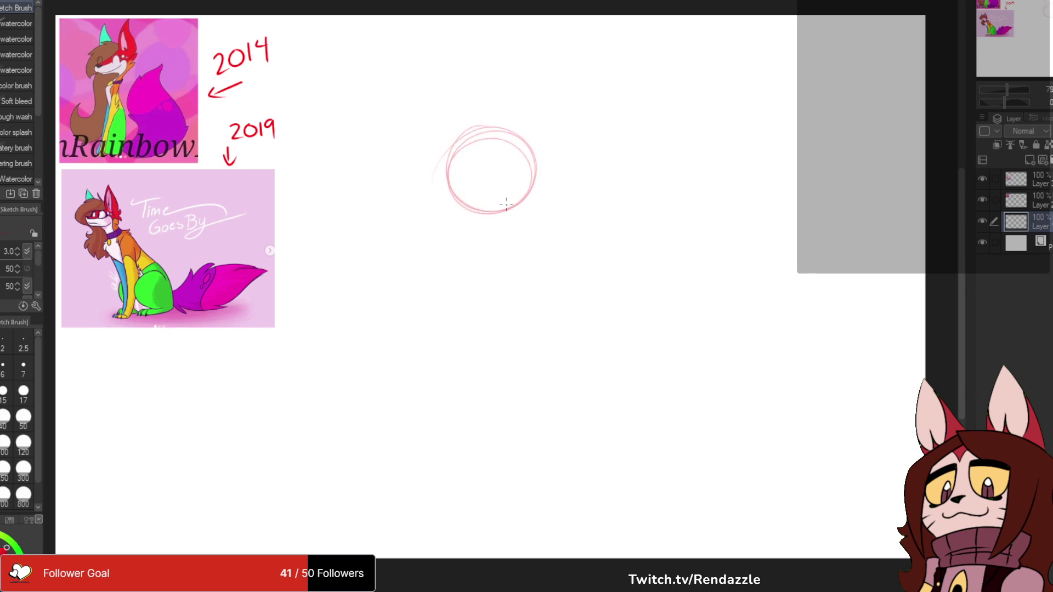
- Sketch a tapered torso below the head circle and a curved lower body swinging out to the right
{"action": "mouse_move", "coordinate": [477, 244]}
{"action": "left_mouse_down"}
{"action": "mouse_move", "coordinate": [477, 266]}
{"action": "mouse_move", "coordinate": [508, 250]}
{"action": "mouse_move", "coordinate": [548, 255]}
{"action": "mouse_move", "coordinate": [507, 332]}
{"action": "left_mouse_up"}
{"action": "left_click_drag", "start_coordinate": [445, 248], "coordinate": [461, 354]}
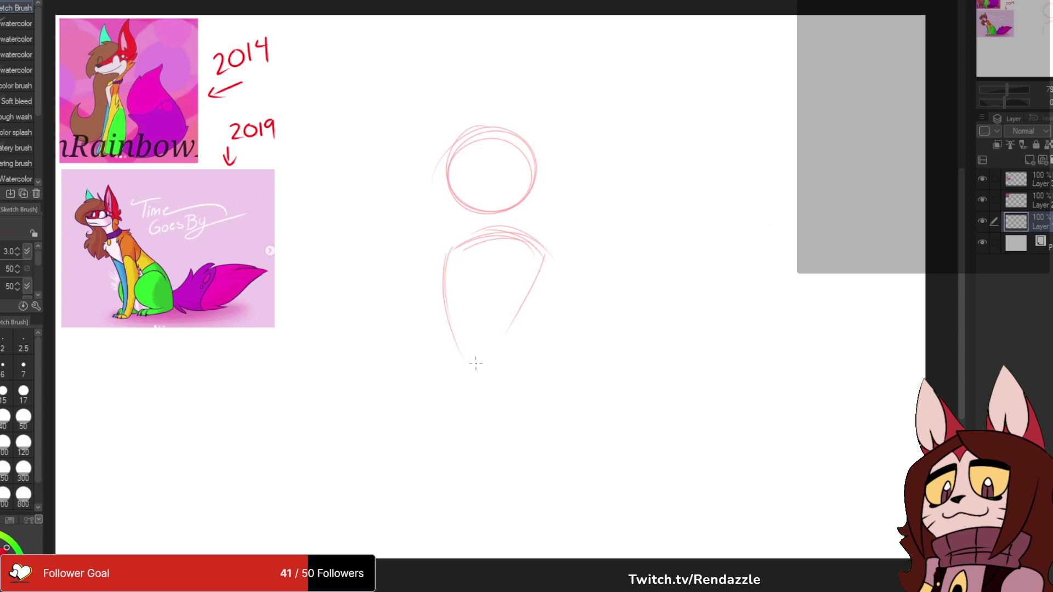
{"action": "mouse_move", "coordinate": [549, 252]}
{"action": "left_mouse_down"}
{"action": "mouse_move", "coordinate": [519, 310]}
{"action": "mouse_move", "coordinate": [586, 366]}
{"action": "left_mouse_up"}
{"action": "left_click_drag", "start_coordinate": [538, 329], "coordinate": [571, 355]}
{"action": "mouse_move", "coordinate": [472, 374]}
{"action": "left_mouse_down"}
{"action": "mouse_move", "coordinate": [440, 270]}
{"action": "mouse_move", "coordinate": [477, 393]}
{"action": "left_mouse_up"}
{"action": "mouse_move", "coordinate": [442, 296]}
{"action": "left_mouse_down"}
{"action": "mouse_move", "coordinate": [494, 419]}
{"action": "mouse_move", "coordinate": [513, 387]}
{"action": "left_mouse_up"}
{"action": "left_click_drag", "start_coordinate": [486, 284], "coordinate": [557, 345]}
{"action": "mouse_move", "coordinate": [526, 303]}
{"action": "left_mouse_down"}
{"action": "mouse_move", "coordinate": [572, 353]}
{"action": "mouse_move", "coordinate": [513, 413]}
{"action": "mouse_move", "coordinate": [478, 404]}
{"action": "left_mouse_up"}
{"action": "left_click_drag", "start_coordinate": [479, 404], "coordinate": [529, 412]}
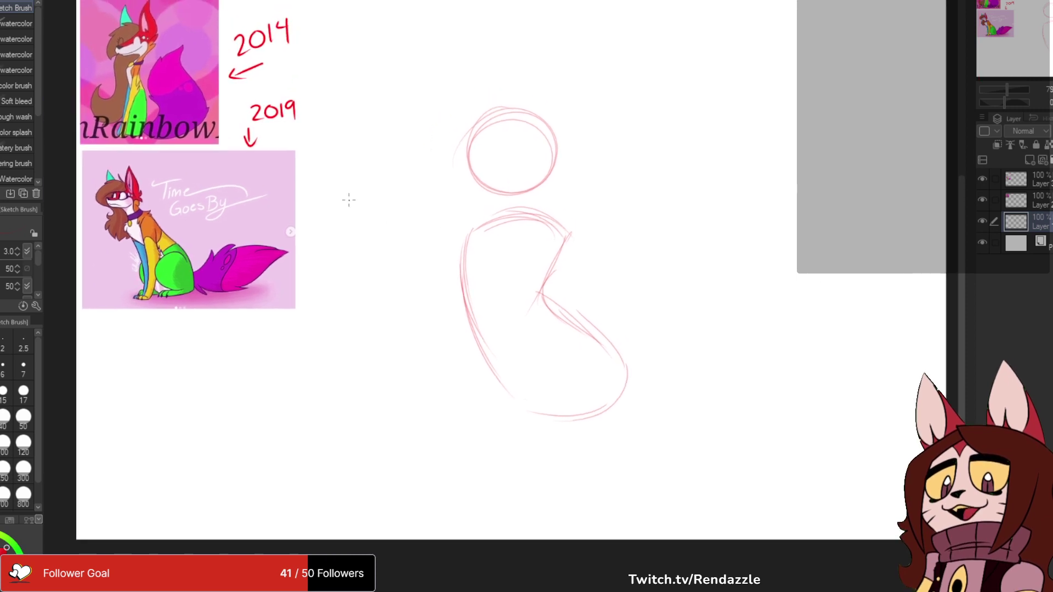
- Undo the lower-body strokes and erase the torso sketch, keeping only the head circle
{"action": "key", "text": "ctrl+z"}
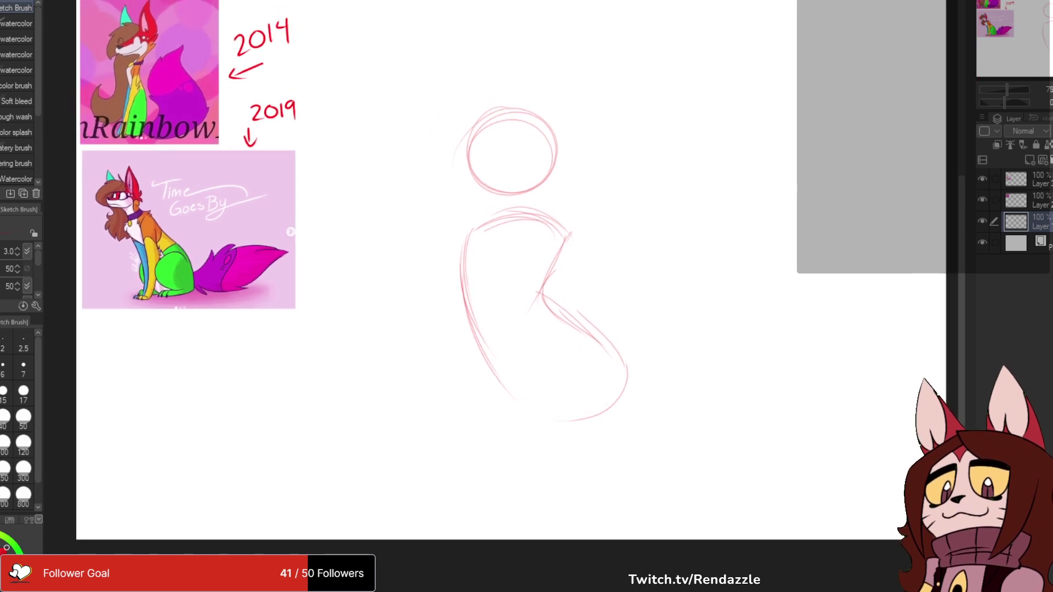
{"action": "key", "text": "ctrl+z"}
{"action": "key", "text": "ctrl+z"}
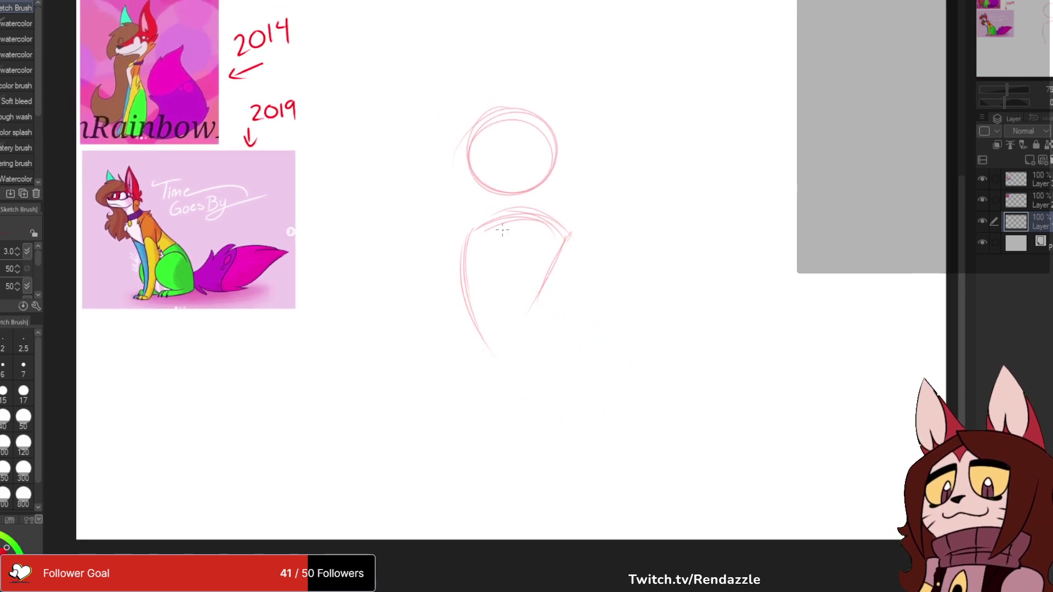
{"action": "key", "text": "e"}
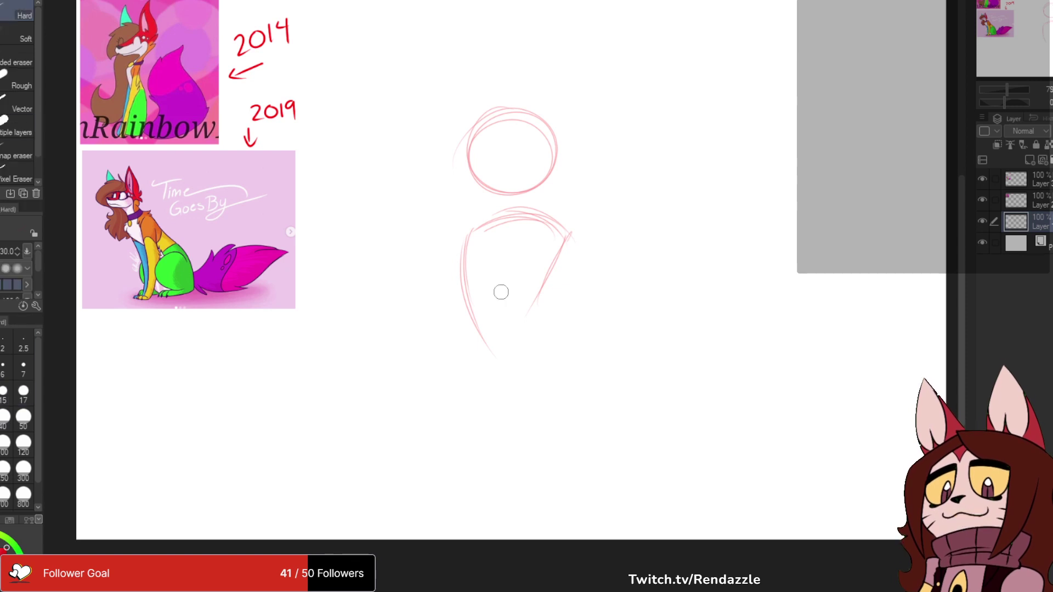
{"action": "mouse_move", "coordinate": [482, 231]}
{"action": "left_mouse_down"}
{"action": "mouse_move", "coordinate": [532, 213]}
{"action": "mouse_move", "coordinate": [569, 254]}
{"action": "left_mouse_up"}
{"action": "key", "text": "p"}
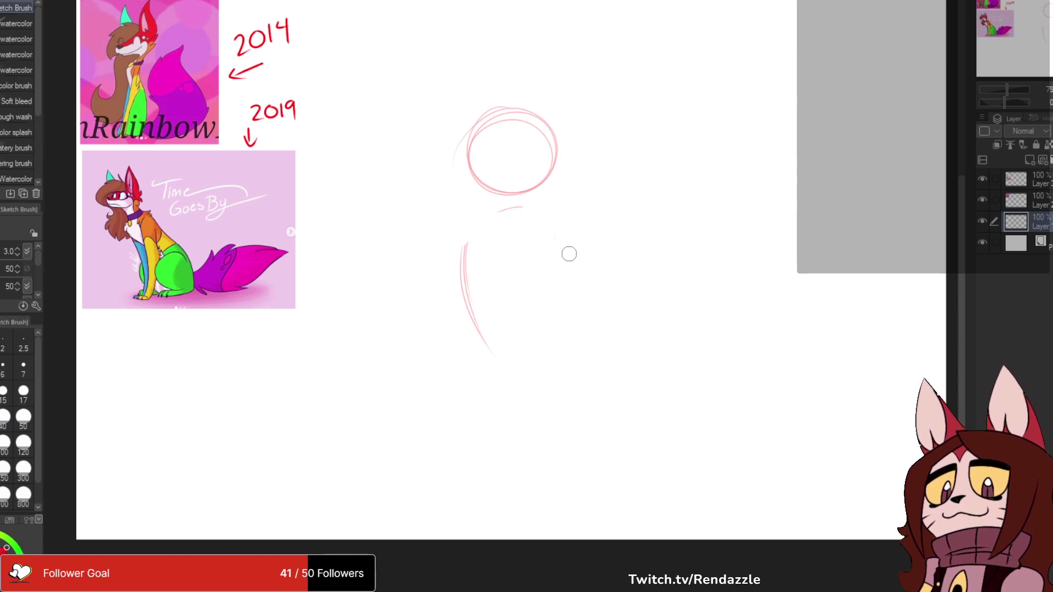
{"action": "mouse_move", "coordinate": [528, 211]}
{"action": "left_mouse_down"}
{"action": "mouse_move", "coordinate": [468, 249]}
{"action": "mouse_move", "coordinate": [500, 342]}
{"action": "left_mouse_up"}
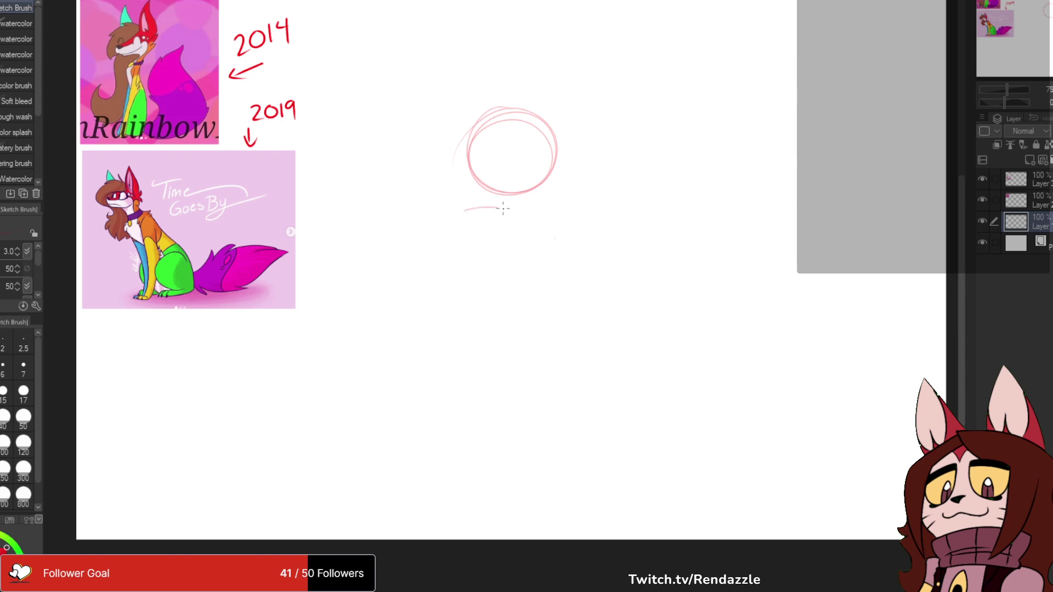
- Sketch a new upper torso below the head circle, with a curved shoulder line, a back line and a narrowed waist
{"action": "left_click_drag", "start_coordinate": [503, 208], "coordinate": [558, 243]}
{"action": "left_click_drag", "start_coordinate": [478, 216], "coordinate": [536, 225]}
{"action": "mouse_move", "coordinate": [465, 212]}
{"action": "left_mouse_down"}
{"action": "mouse_move", "coordinate": [452, 267]}
{"action": "mouse_move", "coordinate": [453, 257]}
{"action": "mouse_move", "coordinate": [462, 316]}
{"action": "left_mouse_up"}
{"action": "left_click_drag", "start_coordinate": [462, 316], "coordinate": [506, 300]}
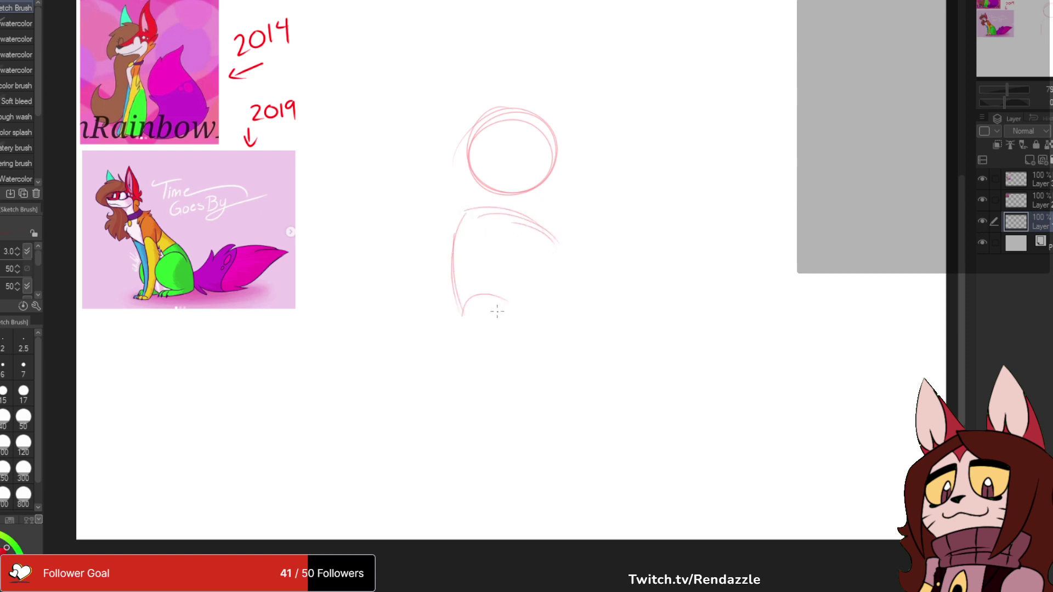
{"action": "mouse_move", "coordinate": [563, 241]}
{"action": "left_mouse_down"}
{"action": "mouse_move", "coordinate": [546, 293]}
{"action": "mouse_move", "coordinate": [507, 259]}
{"action": "left_mouse_up"}
{"action": "left_click_drag", "start_coordinate": [513, 214], "coordinate": [504, 258]}
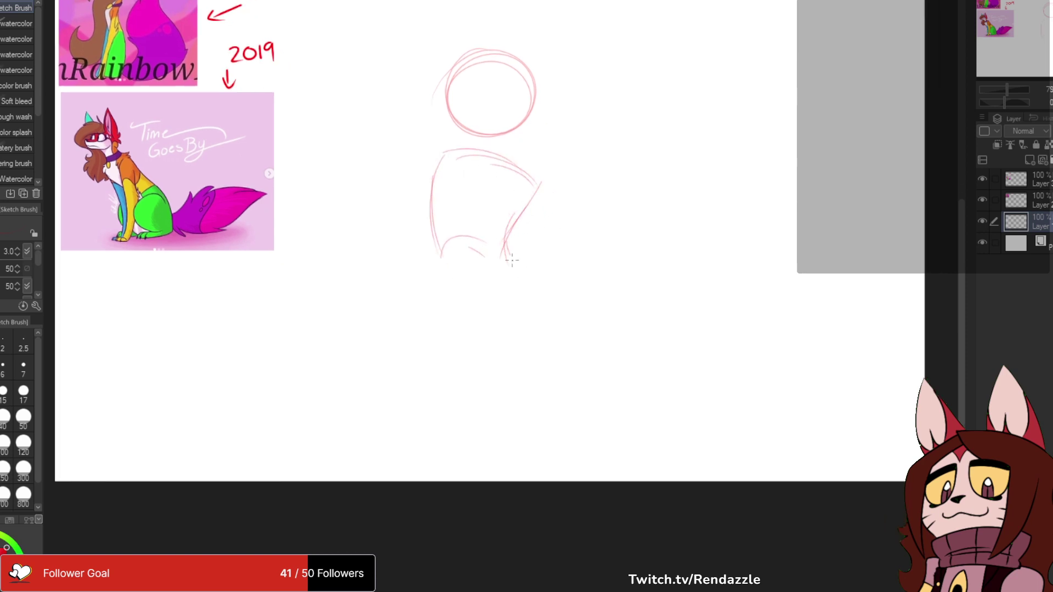
- Sketch the lower body below the waist, with a straighter left side, a rounded right hip and a flat base
{"action": "left_click_drag", "start_coordinate": [439, 241], "coordinate": [461, 301]}
{"action": "mouse_move", "coordinate": [503, 241]}
{"action": "left_mouse_down"}
{"action": "mouse_move", "coordinate": [541, 293]}
{"action": "mouse_move", "coordinate": [590, 322]}
{"action": "mouse_move", "coordinate": [591, 366]}
{"action": "left_mouse_up"}
{"action": "left_click_drag", "start_coordinate": [437, 239], "coordinate": [469, 354]}
{"action": "mouse_move", "coordinate": [443, 274]}
{"action": "left_mouse_down"}
{"action": "mouse_move", "coordinate": [532, 379]}
{"action": "mouse_move", "coordinate": [588, 377]}
{"action": "mouse_move", "coordinate": [591, 368]}
{"action": "left_mouse_up"}
{"action": "left_click_drag", "start_coordinate": [570, 351], "coordinate": [571, 417]}
- Lasso the head circle, move it up and slightly left away from the torso, and deselect
{"action": "key", "text": "m"}
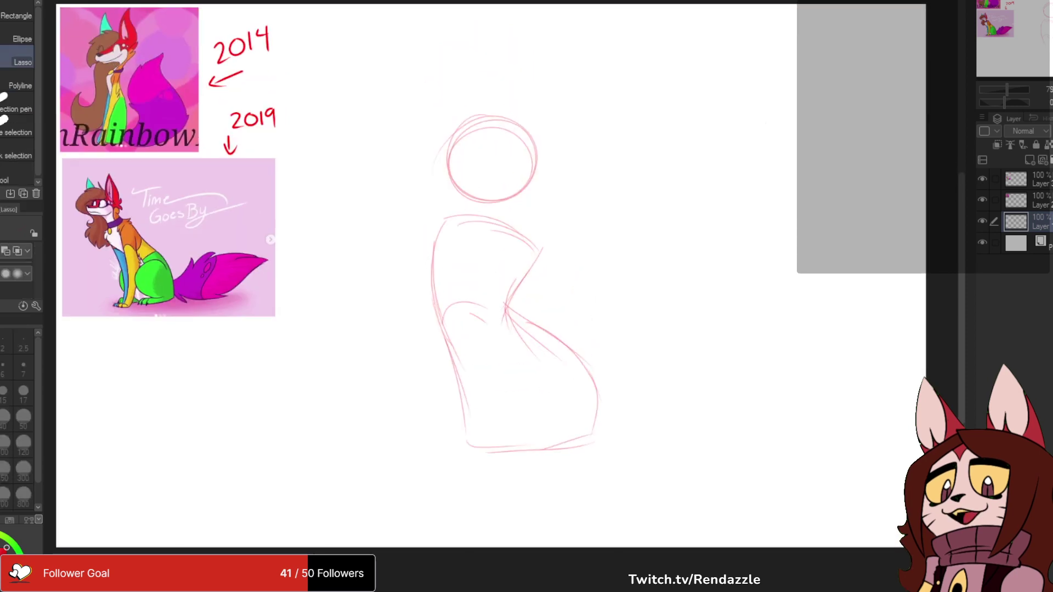
{"action": "mouse_move", "coordinate": [497, 56]}
{"action": "left_mouse_down"}
{"action": "mouse_move", "coordinate": [526, 218]}
{"action": "mouse_move", "coordinate": [497, 56]}
{"action": "left_mouse_up"}
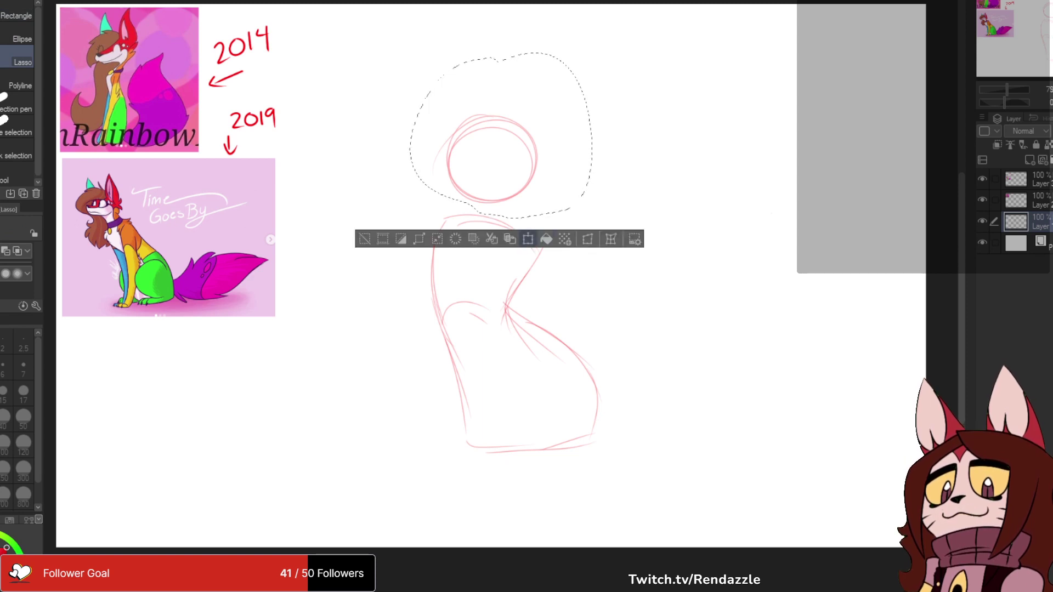
{"action": "key", "text": "ctrl+t"}
{"action": "left_click_drag", "start_coordinate": [492, 156], "coordinate": [474, 124]}
{"action": "key", "text": "Return"}
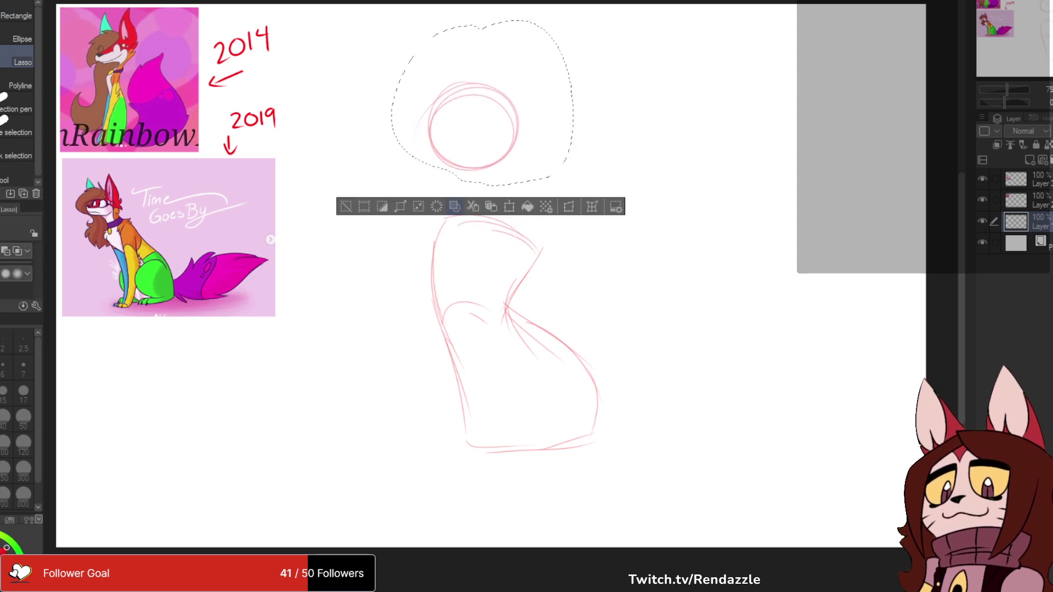
{"action": "key", "text": "ctrl+d"}
- Sketch the throat line below the head circle and jagged fur spikes down the back of the neck
{"action": "key", "text": "e"}
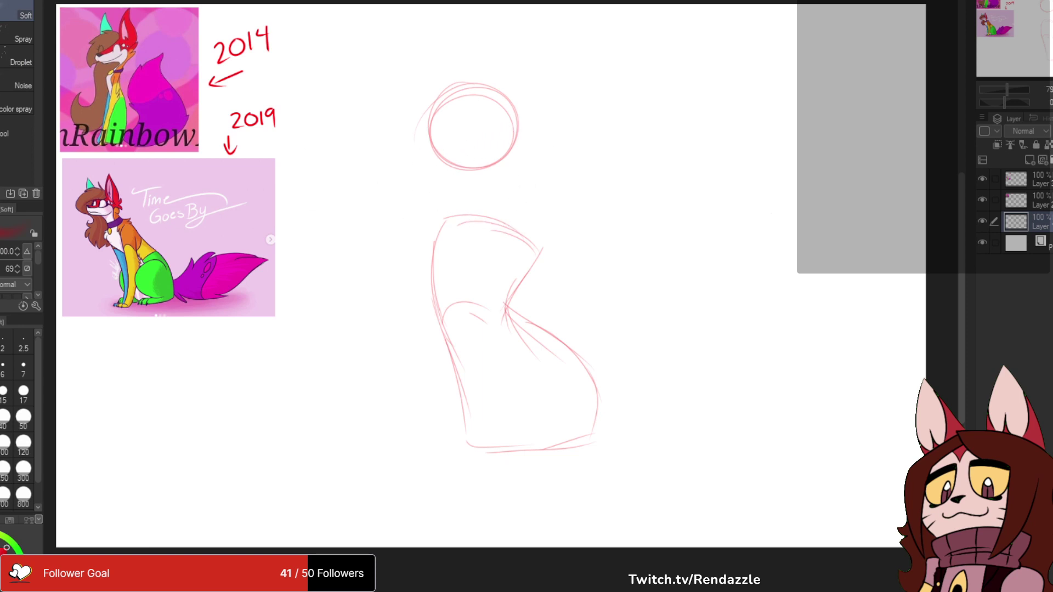
{"action": "key", "text": "b"}
{"action": "left_click_drag", "start_coordinate": [462, 171], "coordinate": [473, 192]}
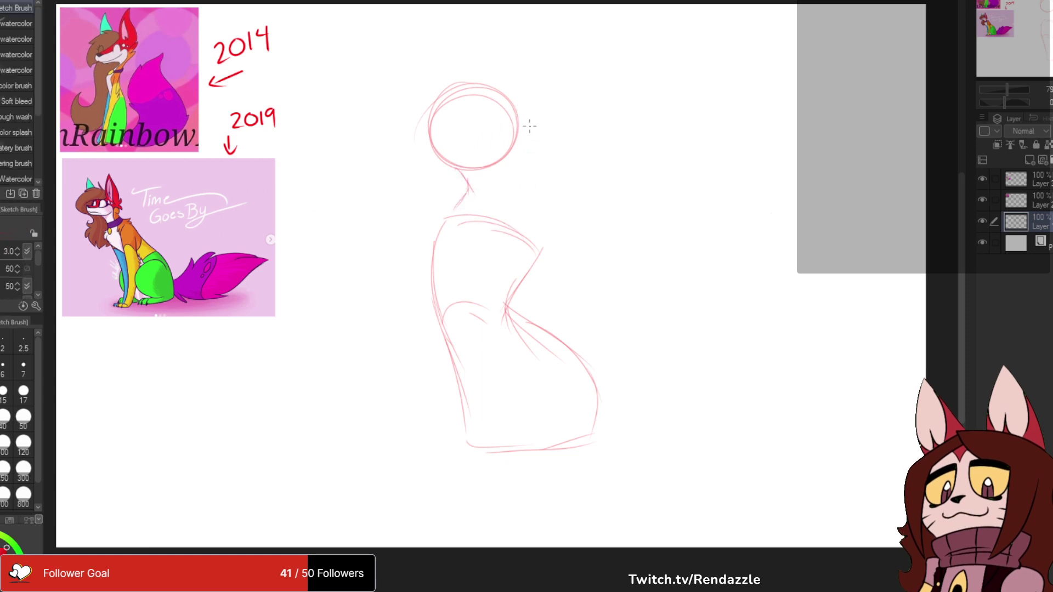
{"action": "left_click_drag", "start_coordinate": [540, 130], "coordinate": [528, 195]}
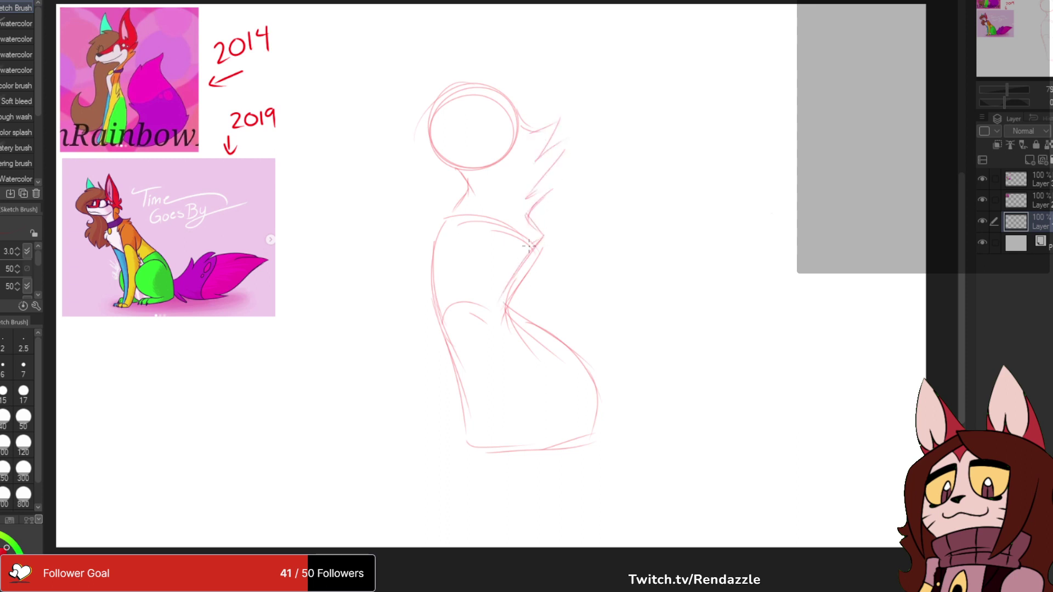
- Sketch a pointed muzzle projecting left from the head circle and tufts of fur at the front of the chest
{"action": "left_click_drag", "start_coordinate": [564, 327], "coordinate": [600, 334]}
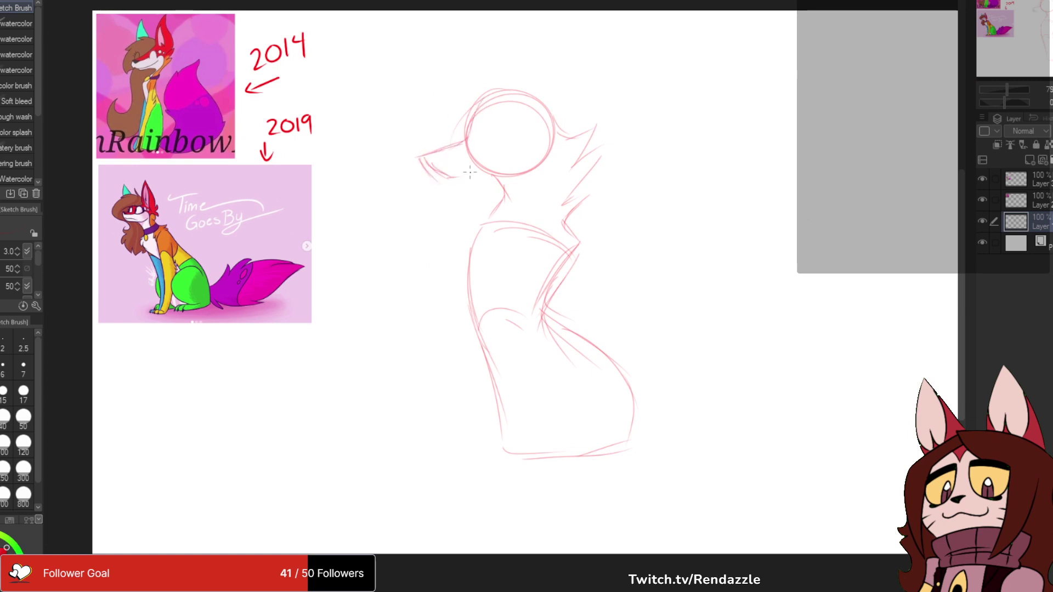
{"action": "mouse_move", "coordinate": [465, 178]}
{"action": "left_mouse_down"}
{"action": "mouse_move", "coordinate": [504, 188]}
{"action": "mouse_move", "coordinate": [477, 225]}
{"action": "mouse_move", "coordinate": [489, 226]}
{"action": "mouse_move", "coordinate": [481, 190]}
{"action": "left_mouse_up"}
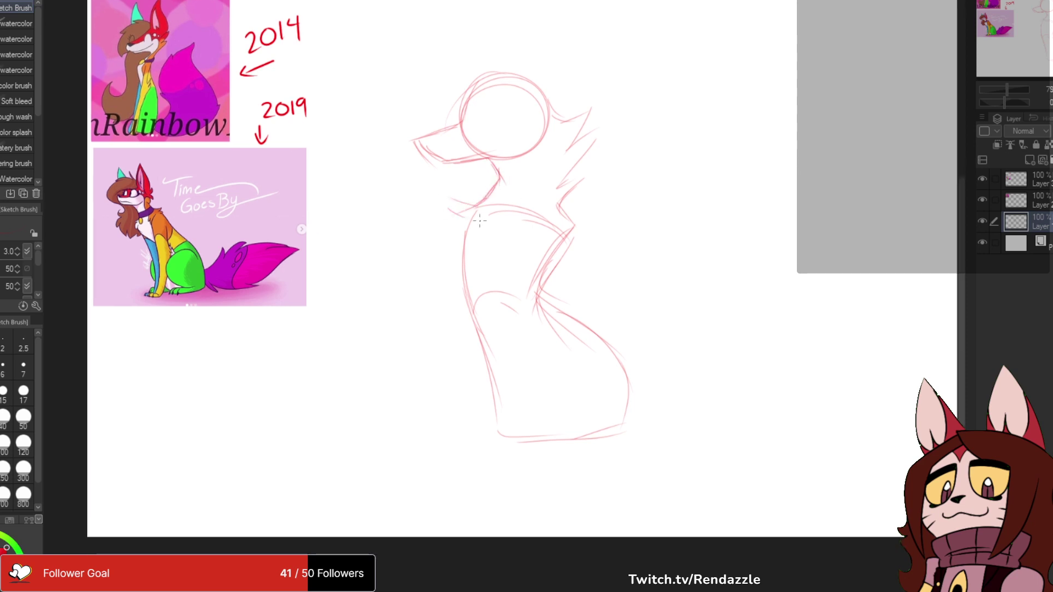
{"action": "scroll", "coordinate": [465, 252], "scroll_direction": "right", "scroll_amount": 3}
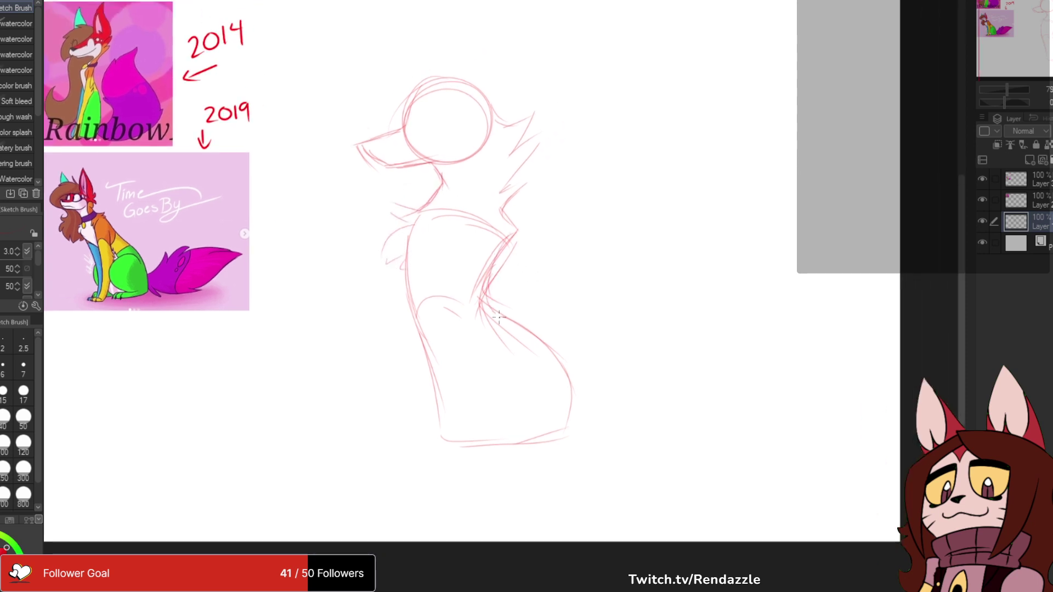
- Erase the pinched waist and redraw the back as a smoother line running from the shoulder down to the hip
{"action": "mouse_move", "coordinate": [501, 262]}
{"action": "left_mouse_down"}
{"action": "mouse_move", "coordinate": [499, 228]}
{"action": "mouse_move", "coordinate": [493, 280]}
{"action": "left_mouse_up"}
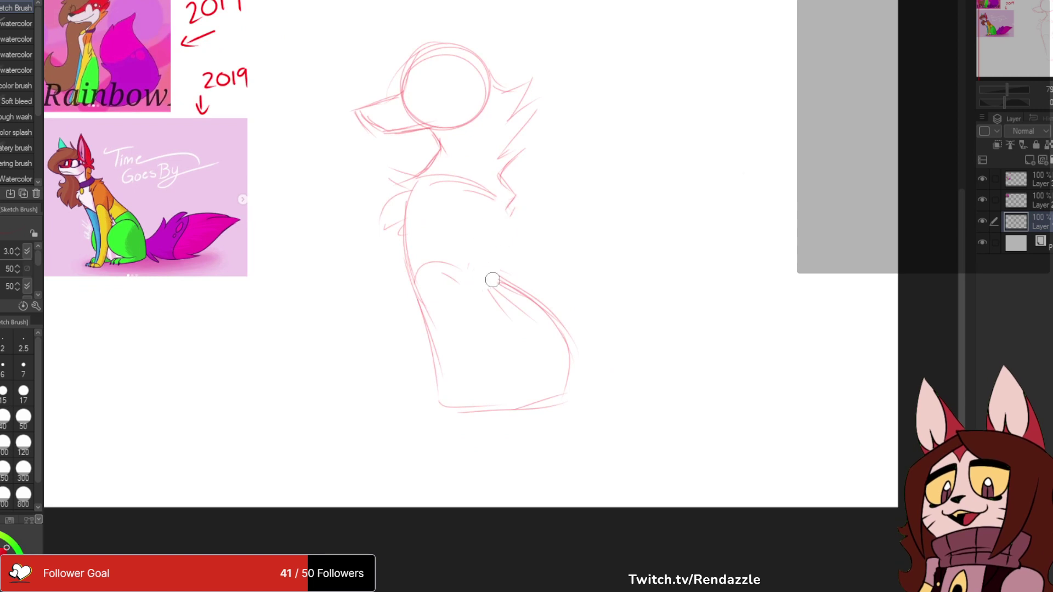
{"action": "left_click_drag", "start_coordinate": [509, 207], "coordinate": [488, 253]}
{"action": "mouse_move", "coordinate": [511, 210]}
{"action": "left_mouse_down"}
{"action": "mouse_move", "coordinate": [501, 184]}
{"action": "mouse_move", "coordinate": [478, 226]}
{"action": "left_mouse_up"}
{"action": "key", "text": "ctrl+z"}
{"action": "key", "text": "ctrl+z"}
{"action": "mouse_move", "coordinate": [521, 277]}
{"action": "left_mouse_down"}
{"action": "mouse_move", "coordinate": [480, 230]}
{"action": "mouse_move", "coordinate": [513, 263]}
{"action": "left_mouse_up"}
{"action": "mouse_move", "coordinate": [443, 166]}
{"action": "left_mouse_down"}
{"action": "mouse_move", "coordinate": [462, 204]}
{"action": "mouse_move", "coordinate": [444, 189]}
{"action": "mouse_move", "coordinate": [510, 244]}
{"action": "left_mouse_up"}
{"action": "mouse_move", "coordinate": [458, 205]}
{"action": "left_mouse_down"}
{"action": "mouse_move", "coordinate": [524, 276]}
{"action": "mouse_move", "coordinate": [524, 315]}
{"action": "left_mouse_up"}
{"action": "mouse_move", "coordinate": [521, 307]}
{"action": "left_mouse_down"}
{"action": "mouse_move", "coordinate": [551, 322]}
{"action": "mouse_move", "coordinate": [607, 398]}
{"action": "left_mouse_up"}
- Erase the chest fluff and redraw it as a fuller curved tuft along the front of the torso
{"action": "left_click_drag", "start_coordinate": [427, 218], "coordinate": [427, 263]}
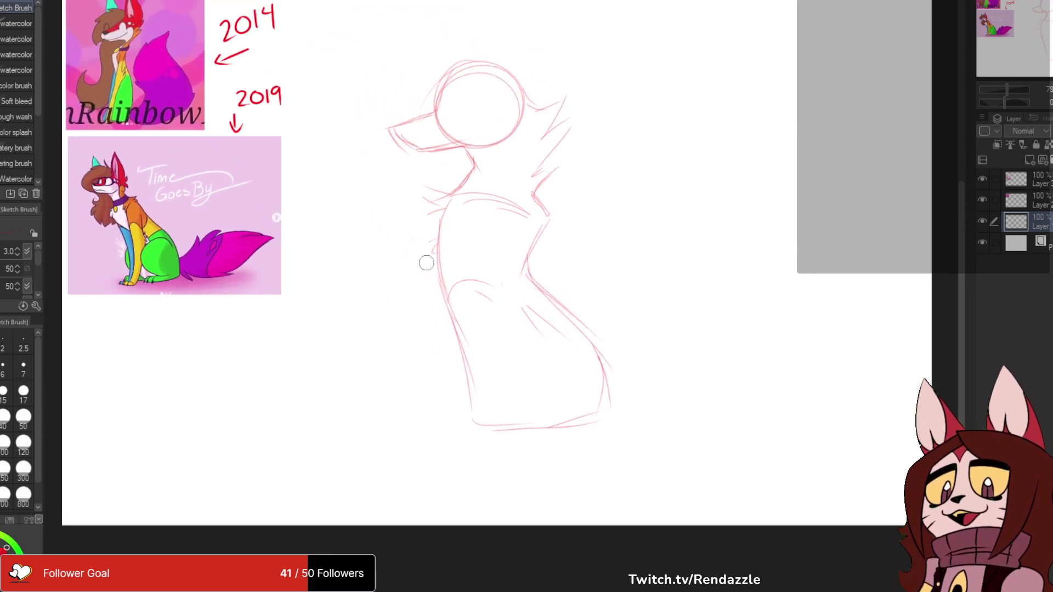
{"action": "left_click_drag", "start_coordinate": [446, 206], "coordinate": [419, 250]}
{"action": "left_click_drag", "start_coordinate": [436, 232], "coordinate": [457, 359]}
{"action": "left_click_drag", "start_coordinate": [520, 373], "coordinate": [557, 365]}
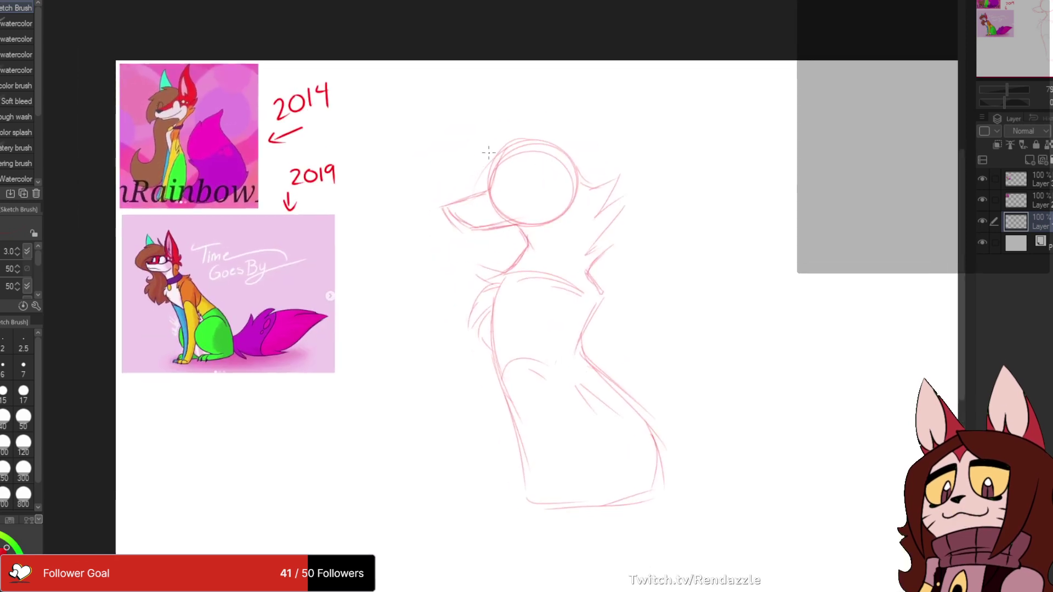
- Sketch both eyes inside the head circle, with arched upper lids, a lower lid and oval irises
{"action": "scroll", "coordinate": [506, 174], "scroll_direction": "up", "scroll_amount": 3}
{"action": "left_click_drag", "start_coordinate": [465, 220], "coordinate": [577, 176]}
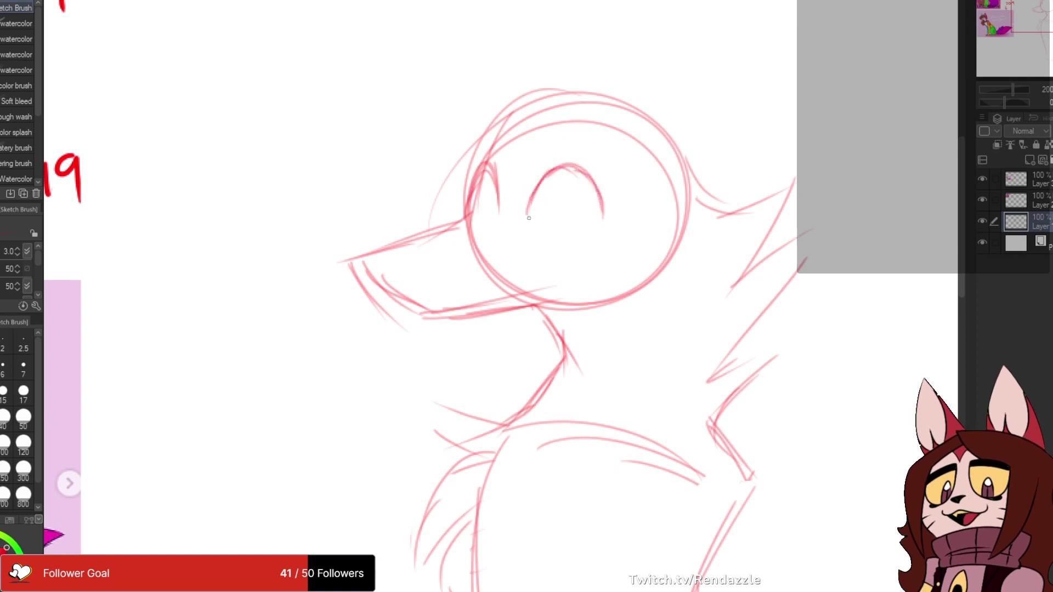
{"action": "mouse_move", "coordinate": [527, 212]}
{"action": "left_mouse_down"}
{"action": "mouse_move", "coordinate": [596, 195]}
{"action": "mouse_move", "coordinate": [598, 186]}
{"action": "mouse_move", "coordinate": [556, 219]}
{"action": "left_mouse_up"}
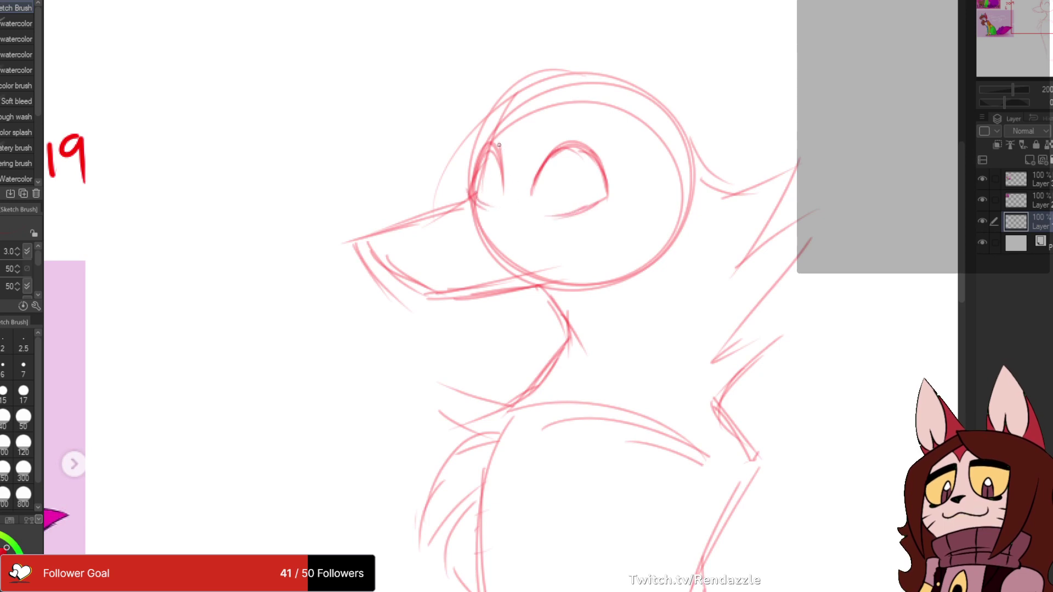
{"action": "mouse_move", "coordinate": [540, 187]}
{"action": "left_mouse_down"}
{"action": "mouse_move", "coordinate": [619, 179]}
{"action": "mouse_move", "coordinate": [850, 251]}
{"action": "mouse_move", "coordinate": [931, 353]}
{"action": "mouse_move", "coordinate": [952, 337]}
{"action": "mouse_move", "coordinate": [655, 240]}
{"action": "mouse_move", "coordinate": [685, 236]}
{"action": "mouse_move", "coordinate": [655, 253]}
{"action": "mouse_move", "coordinate": [679, 212]}
{"action": "left_mouse_up"}
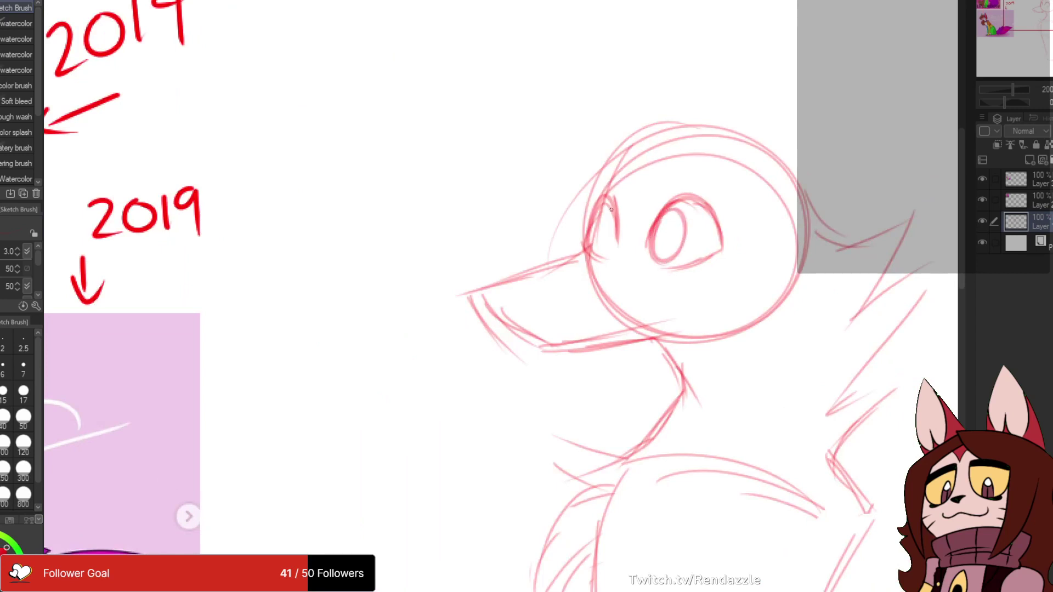
{"action": "left_click_drag", "start_coordinate": [611, 219], "coordinate": [633, 155]}
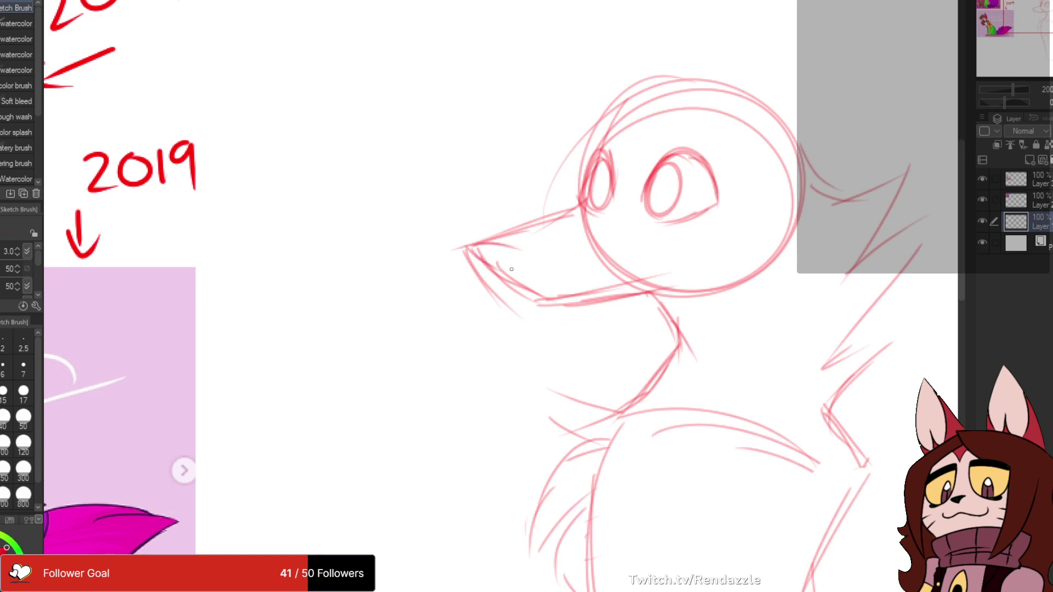
- Clean up the muzzle, erasing the loose strokes and redrawing a straighter chin line from the nose tip
{"action": "left_click_drag", "start_coordinate": [512, 256], "coordinate": [522, 217]}
{"action": "left_click_drag", "start_coordinate": [461, 198], "coordinate": [563, 268]}
{"action": "mouse_move", "coordinate": [502, 202]}
{"action": "left_mouse_down"}
{"action": "mouse_move", "coordinate": [546, 252]}
{"action": "mouse_move", "coordinate": [566, 258]}
{"action": "left_mouse_up"}
{"action": "left_click_drag", "start_coordinate": [503, 205], "coordinate": [574, 262]}
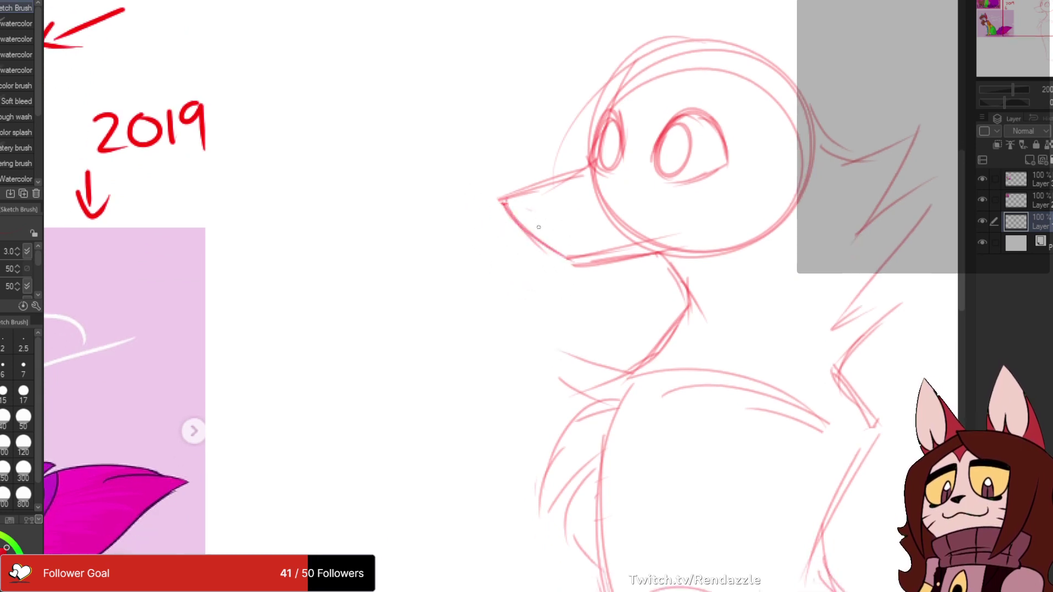
- Draw pupils and round highlights in both irises and outline the nose at the muzzle tip
{"action": "left_click_drag", "start_coordinate": [539, 231], "coordinate": [445, 269]}
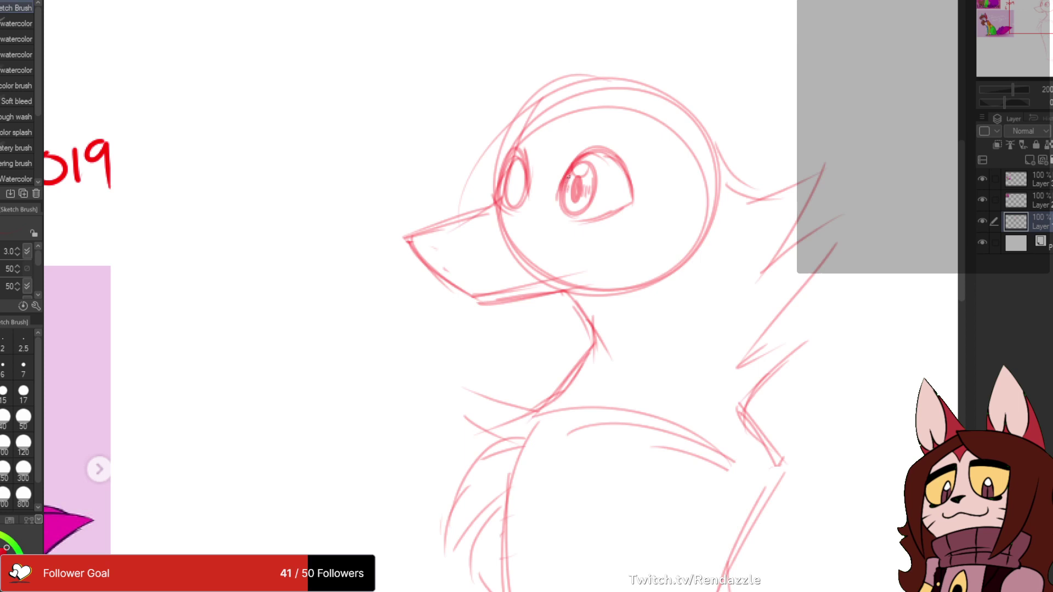
{"action": "left_click_drag", "start_coordinate": [568, 176], "coordinate": [604, 171]}
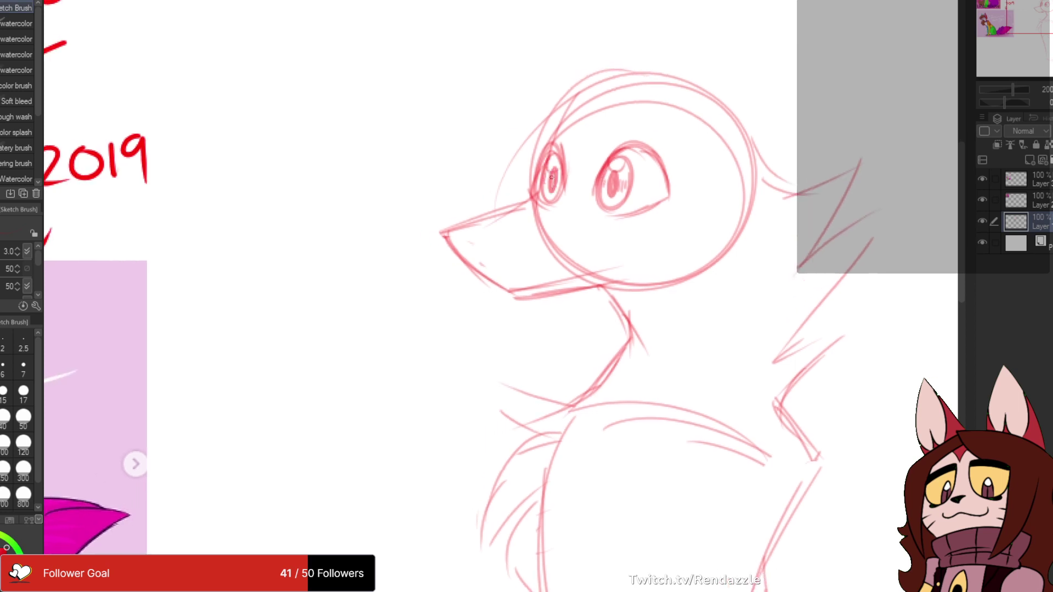
{"action": "left_click_drag", "start_coordinate": [552, 177], "coordinate": [559, 144]}
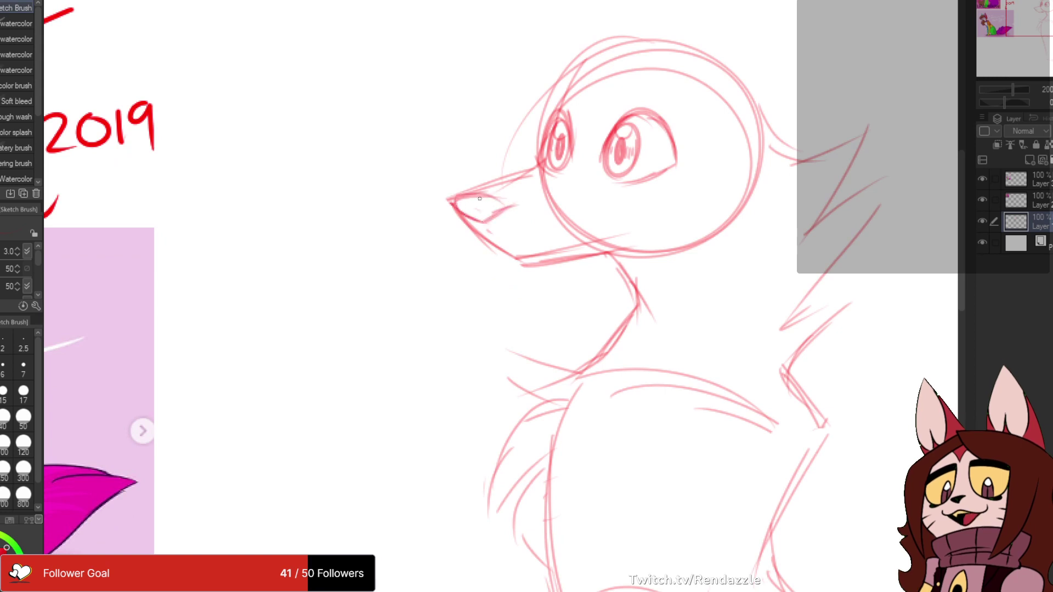
- Darken the nose and muzzle outlines and fill the nose with vertical hatching
{"action": "mouse_move", "coordinate": [463, 196]}
{"action": "left_mouse_down"}
{"action": "mouse_move", "coordinate": [506, 206]}
{"action": "mouse_move", "coordinate": [481, 195]}
{"action": "mouse_move", "coordinate": [503, 199]}
{"action": "mouse_move", "coordinate": [518, 183]}
{"action": "mouse_move", "coordinate": [536, 204]}
{"action": "left_mouse_up"}
{"action": "mouse_move", "coordinate": [545, 185]}
{"action": "left_mouse_down"}
{"action": "mouse_move", "coordinate": [565, 193]}
{"action": "mouse_move", "coordinate": [547, 187]}
{"action": "mouse_move", "coordinate": [568, 190]}
{"action": "mouse_move", "coordinate": [539, 182]}
{"action": "mouse_move", "coordinate": [575, 190]}
{"action": "mouse_move", "coordinate": [545, 208]}
{"action": "mouse_move", "coordinate": [523, 196]}
{"action": "mouse_move", "coordinate": [539, 251]}
{"action": "mouse_move", "coordinate": [439, 237]}
{"action": "left_mouse_up"}
{"action": "mouse_move", "coordinate": [383, 203]}
{"action": "left_mouse_down"}
{"action": "mouse_move", "coordinate": [445, 242]}
{"action": "mouse_move", "coordinate": [544, 223]}
{"action": "left_mouse_up"}
{"action": "mouse_move", "coordinate": [454, 243]}
{"action": "left_mouse_down"}
{"action": "mouse_move", "coordinate": [569, 221]}
{"action": "mouse_move", "coordinate": [664, 218]}
{"action": "left_mouse_up"}
{"action": "left_click_drag", "start_coordinate": [665, 68], "coordinate": [733, 91]}
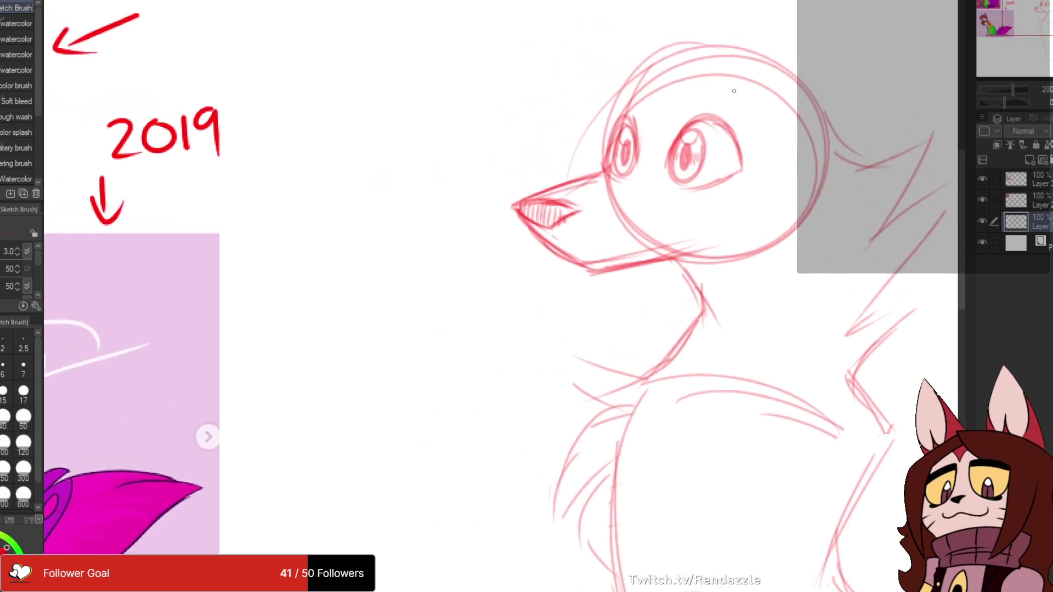
- Add a pointed lash at the near eye's outer corner and strengthen the upper lid lines
{"action": "left_click_drag", "start_coordinate": [751, 163], "coordinate": [672, 150]}
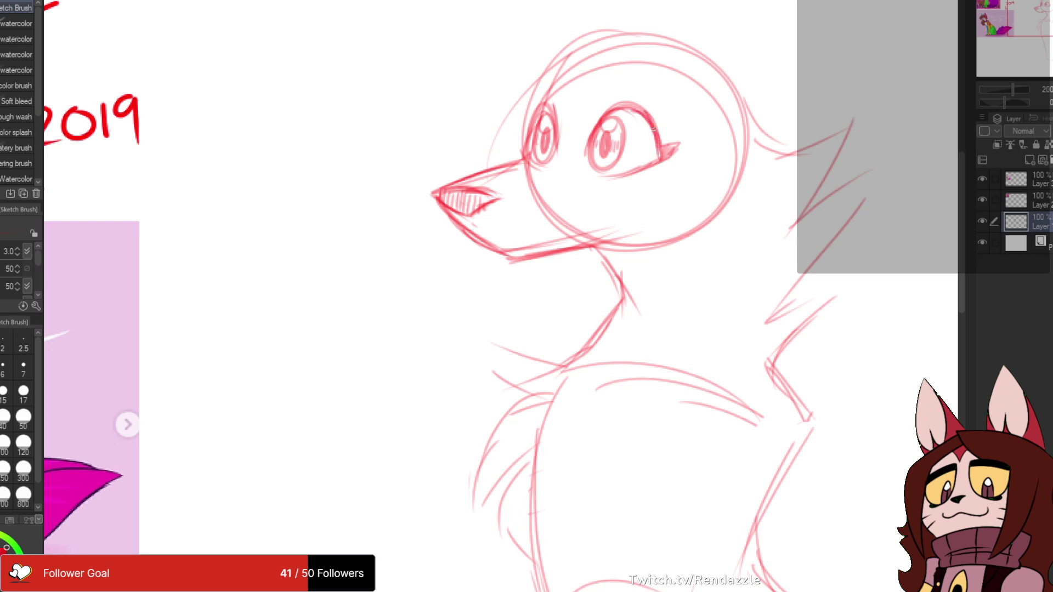
{"action": "left_click_drag", "start_coordinate": [525, 108], "coordinate": [461, 128]}
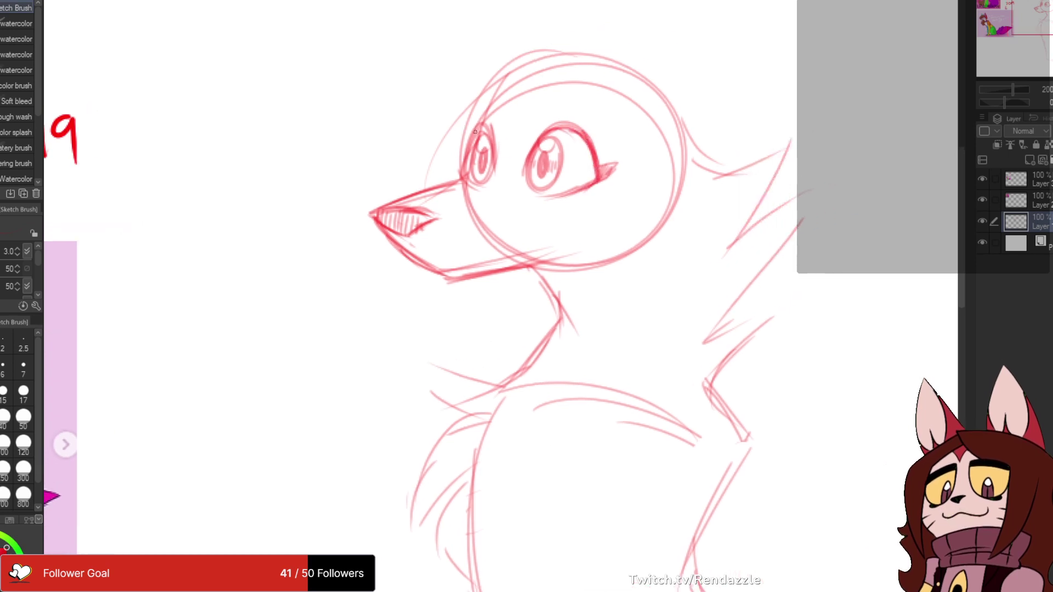
{"action": "scroll", "coordinate": [530, 43], "scroll_direction": "down", "scroll_amount": 2}
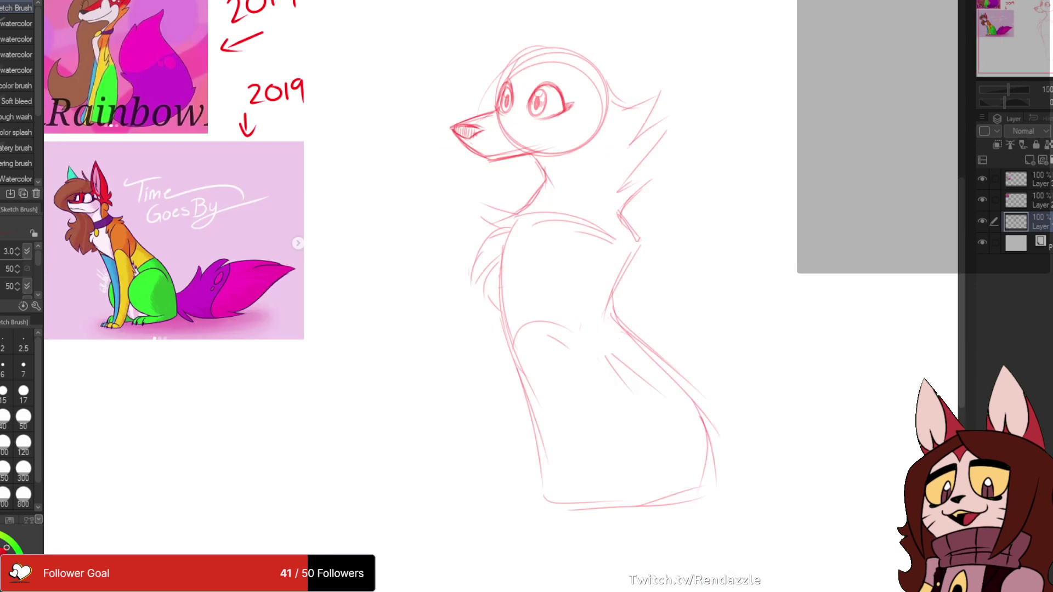
{"action": "left_click_drag", "start_coordinate": [531, 42], "coordinate": [597, 91]}
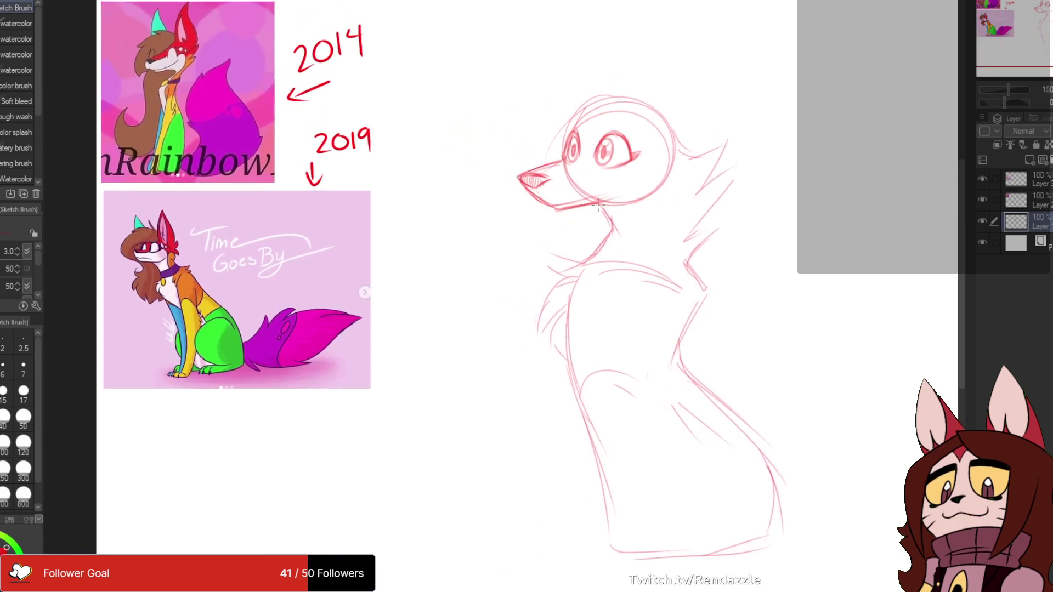
- Erase the head-circle overlap and stray strokes along the jaw, and redraw the jawline into the cheek
{"action": "scroll", "coordinate": [615, 215], "scroll_direction": "up", "scroll_amount": 4}
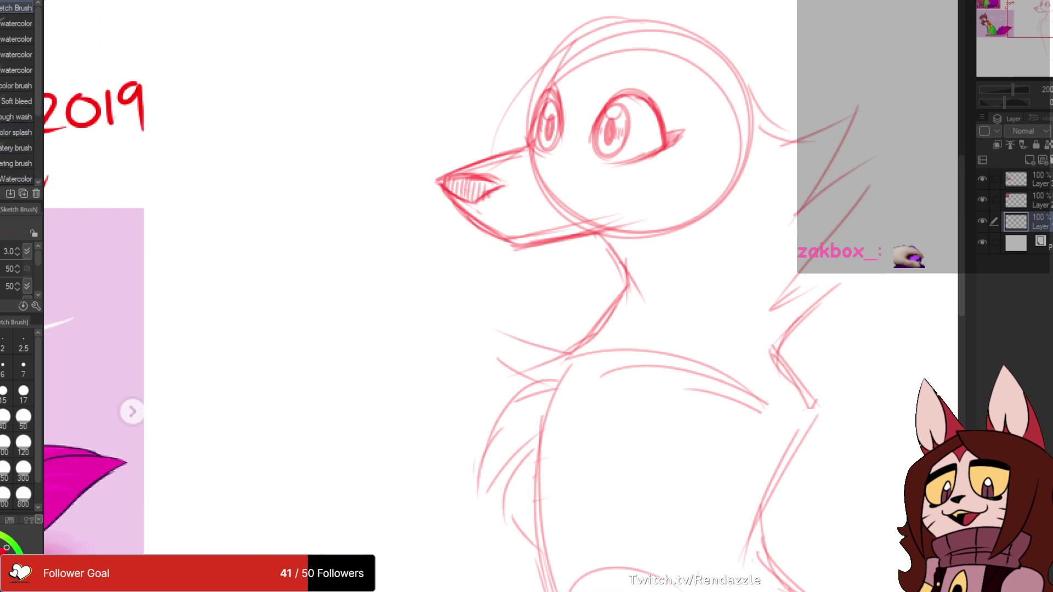
{"action": "key", "text": "e"}
{"action": "key", "text": "b"}
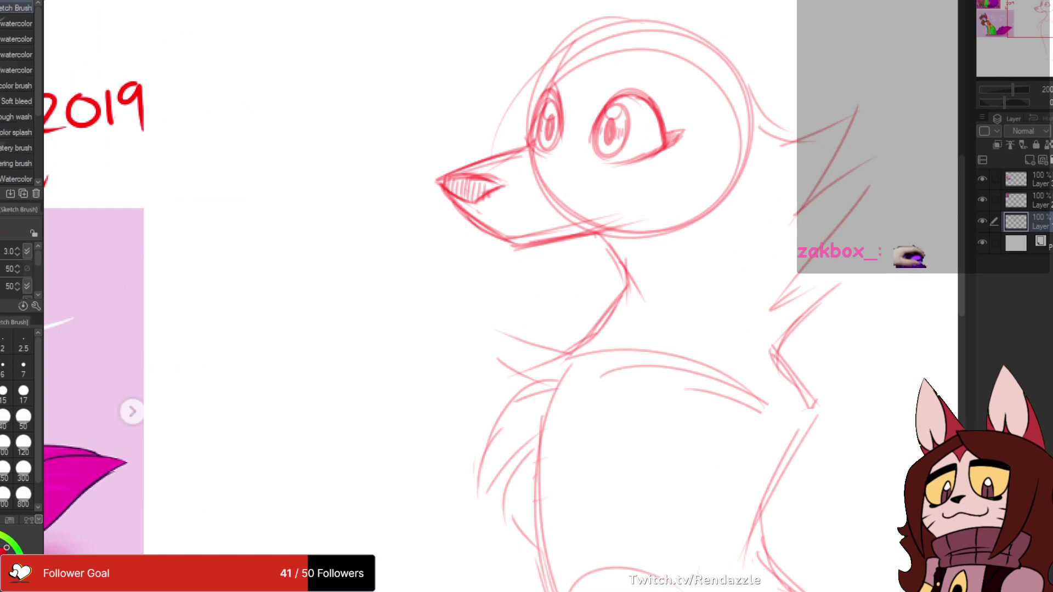
{"action": "mouse_move", "coordinate": [512, 223]}
{"action": "left_mouse_down"}
{"action": "mouse_move", "coordinate": [641, 209]}
{"action": "mouse_move", "coordinate": [555, 223]}
{"action": "mouse_move", "coordinate": [626, 212]}
{"action": "left_mouse_up"}
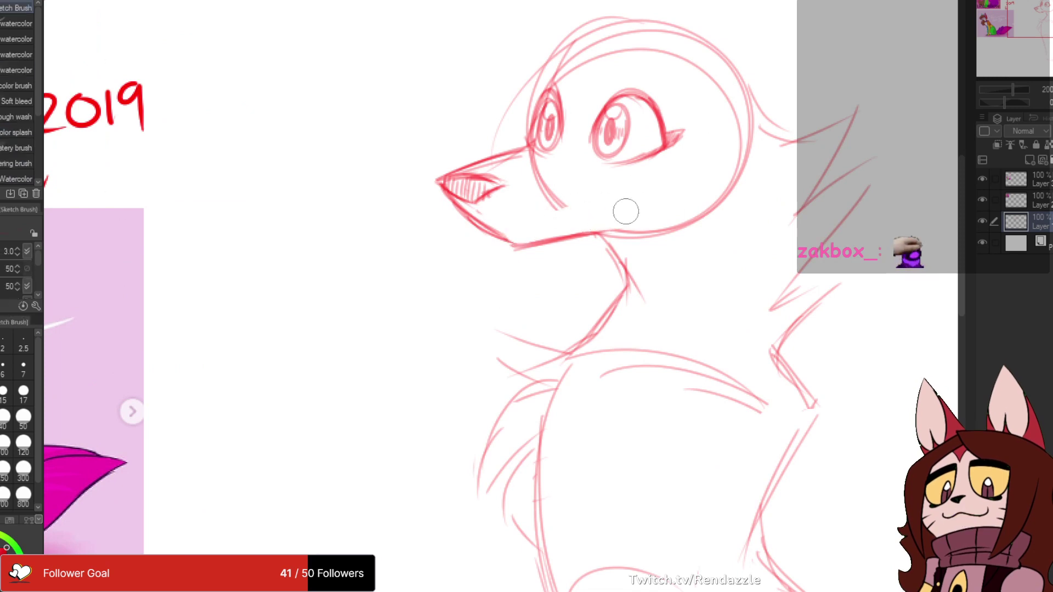
{"action": "left_click_drag", "start_coordinate": [508, 243], "coordinate": [680, 217]}
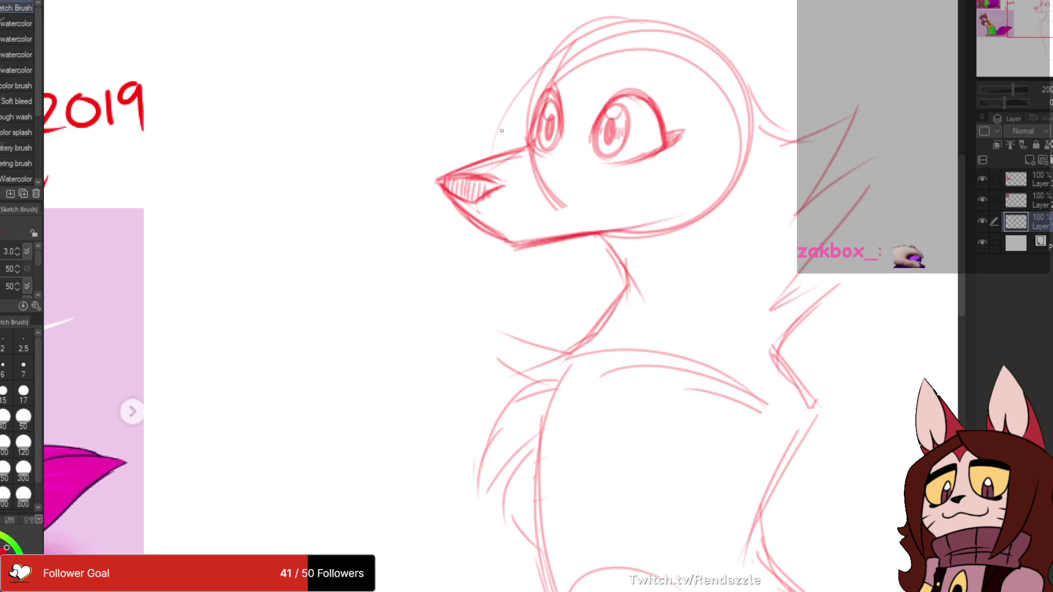
- Draw a smiling mouth line above the jaw and pointed marking strokes on the forehead between the eyes
{"action": "key", "text": "e"}
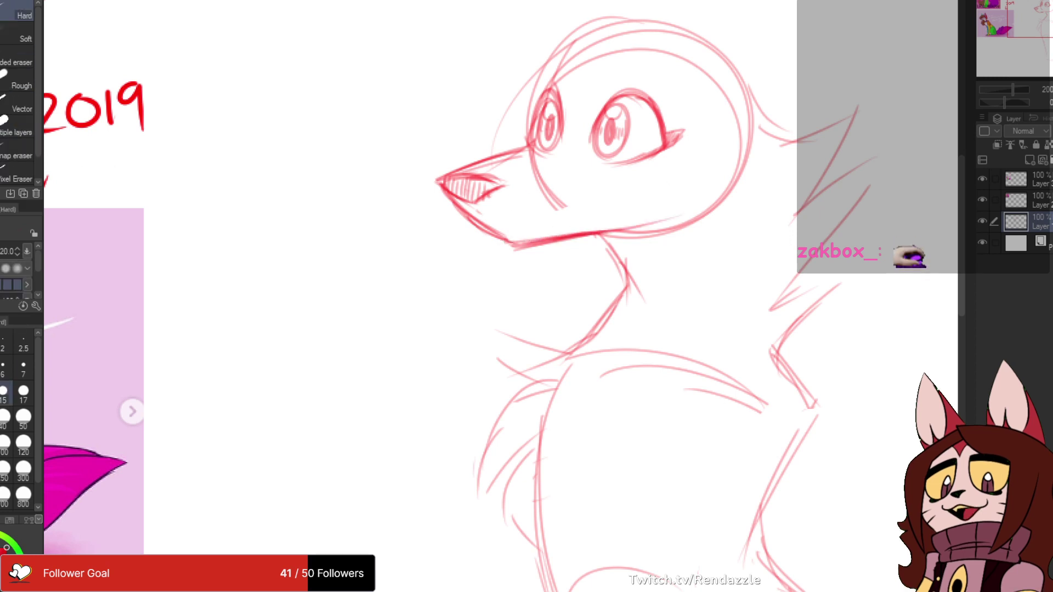
{"action": "key", "text": "b"}
{"action": "mouse_move", "coordinate": [496, 229]}
{"action": "left_mouse_down"}
{"action": "mouse_move", "coordinate": [564, 220]}
{"action": "mouse_move", "coordinate": [696, 174]}
{"action": "left_mouse_up"}
{"action": "mouse_move", "coordinate": [700, 60]}
{"action": "left_mouse_down"}
{"action": "mouse_move", "coordinate": [666, 116]}
{"action": "mouse_move", "coordinate": [683, 147]}
{"action": "mouse_move", "coordinate": [628, 147]}
{"action": "left_mouse_up"}
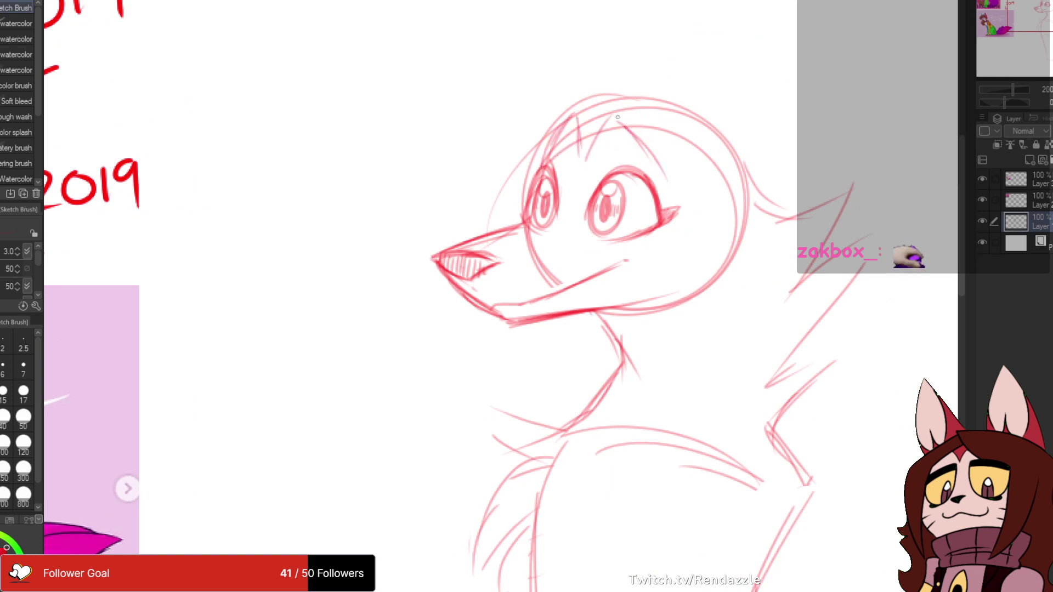
- Sketch a line along the muzzle from the nose toward the near eye, undoing the stray stroke
{"action": "mouse_move", "coordinate": [464, 170]}
{"action": "left_mouse_down"}
{"action": "mouse_move", "coordinate": [667, 227]}
{"action": "mouse_move", "coordinate": [725, 213]}
{"action": "mouse_move", "coordinate": [607, 160]}
{"action": "mouse_move", "coordinate": [706, 149]}
{"action": "mouse_move", "coordinate": [619, 131]}
{"action": "left_mouse_up"}
{"action": "scroll", "coordinate": [667, 226], "scroll_direction": "down", "scroll_amount": 1}
{"action": "left_click_drag", "start_coordinate": [643, 199], "coordinate": [688, 185]}
{"action": "key", "text": "ctrl+z"}
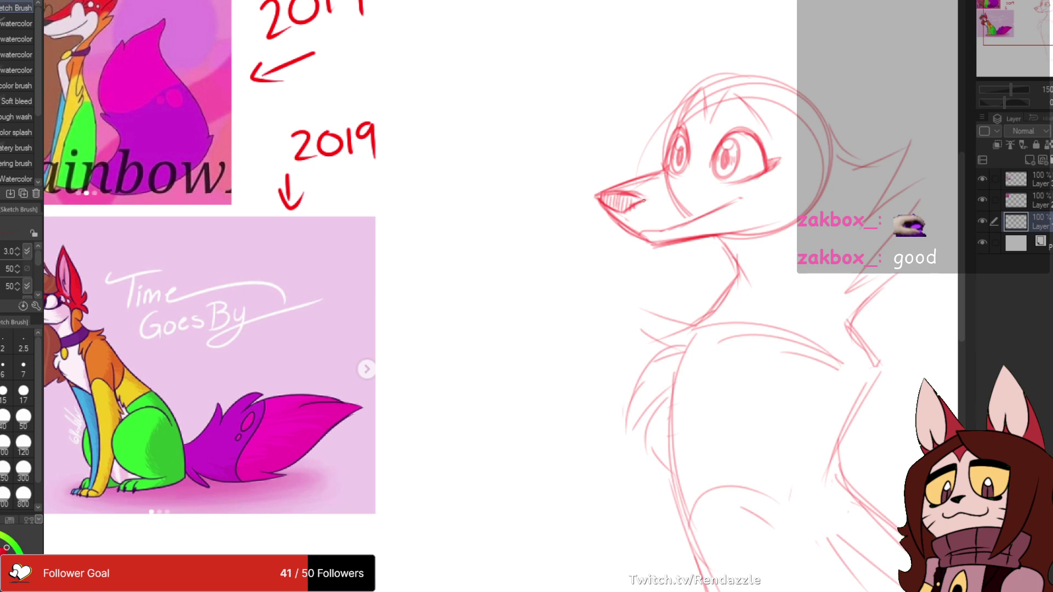
{"action": "left_click_drag", "start_coordinate": [620, 131], "coordinate": [686, 128]}
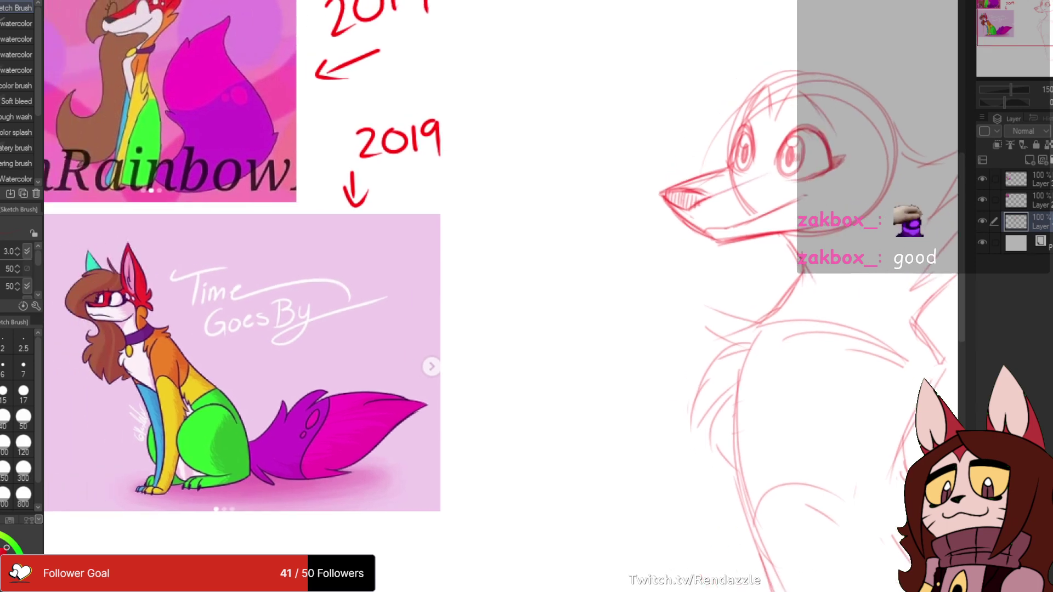
{"action": "mouse_move", "coordinate": [773, 77]}
{"action": "left_mouse_down"}
{"action": "mouse_move", "coordinate": [734, 190]}
{"action": "mouse_move", "coordinate": [704, 160]}
{"action": "mouse_move", "coordinate": [592, 184]}
{"action": "left_mouse_up"}
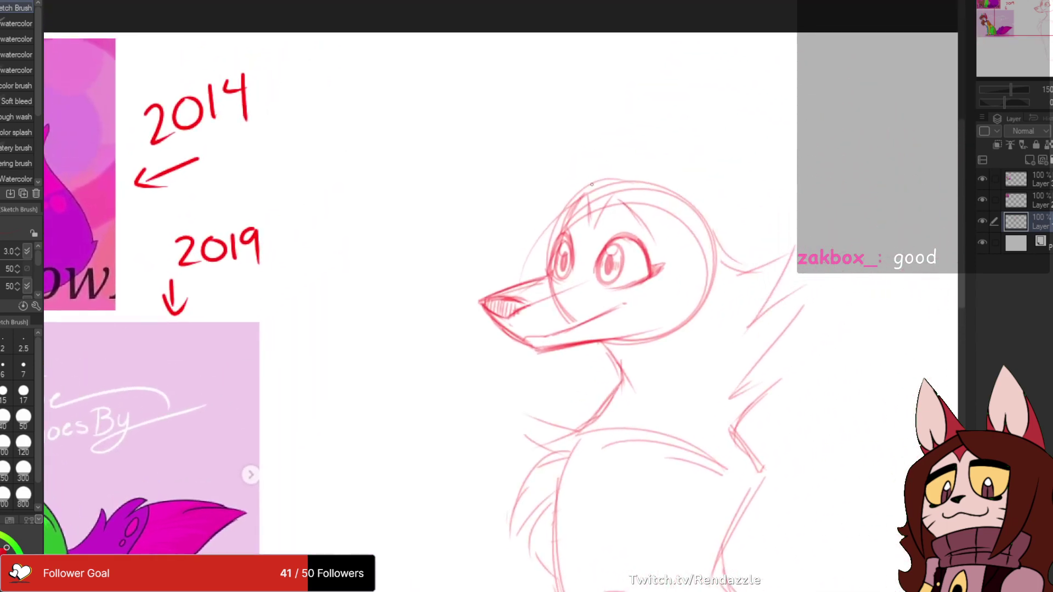
- Select the whole canine sketch with the Lasso and shift it slightly down and to the right on the canvas
{"action": "scroll", "coordinate": [591, 184], "scroll_direction": "down", "scroll_amount": 1}
{"action": "mouse_move", "coordinate": [682, 430]}
{"action": "left_mouse_down"}
{"action": "mouse_move", "coordinate": [655, 320]}
{"action": "mouse_move", "coordinate": [638, 302]}
{"action": "mouse_move", "coordinate": [639, 319]}
{"action": "mouse_move", "coordinate": [587, 380]}
{"action": "mouse_move", "coordinate": [638, 400]}
{"action": "mouse_move", "coordinate": [613, 368]}
{"action": "left_mouse_up"}
{"action": "key", "text": "m"}
{"action": "key", "text": "ctrl+minus"}
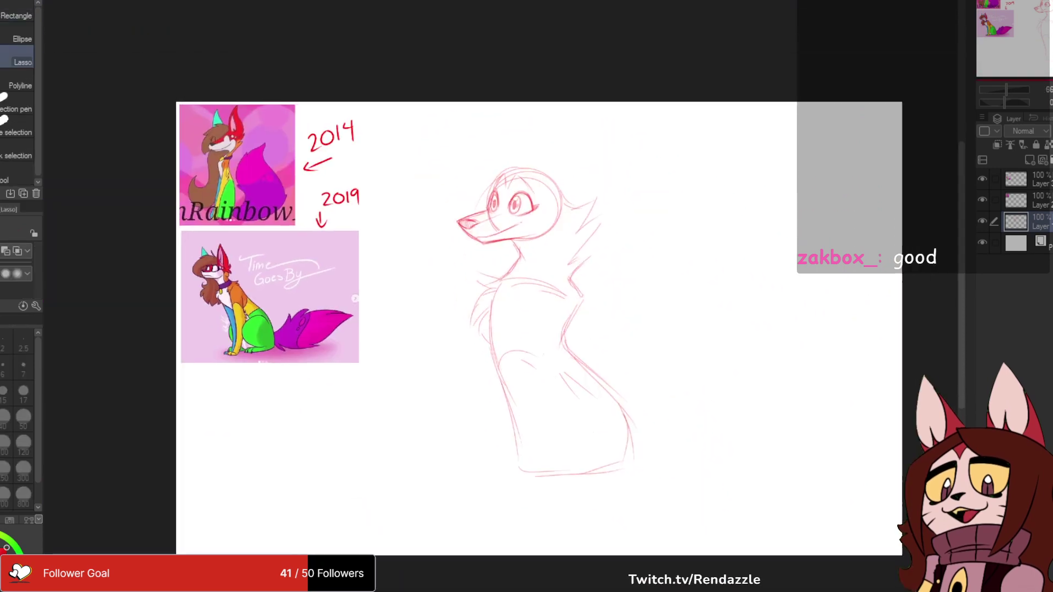
{"action": "mouse_move", "coordinate": [513, 129]}
{"action": "left_mouse_down"}
{"action": "mouse_move", "coordinate": [417, 247]}
{"action": "mouse_move", "coordinate": [533, 83]}
{"action": "mouse_move", "coordinate": [481, 120]}
{"action": "left_mouse_up"}
{"action": "key", "text": "ctrl+t"}
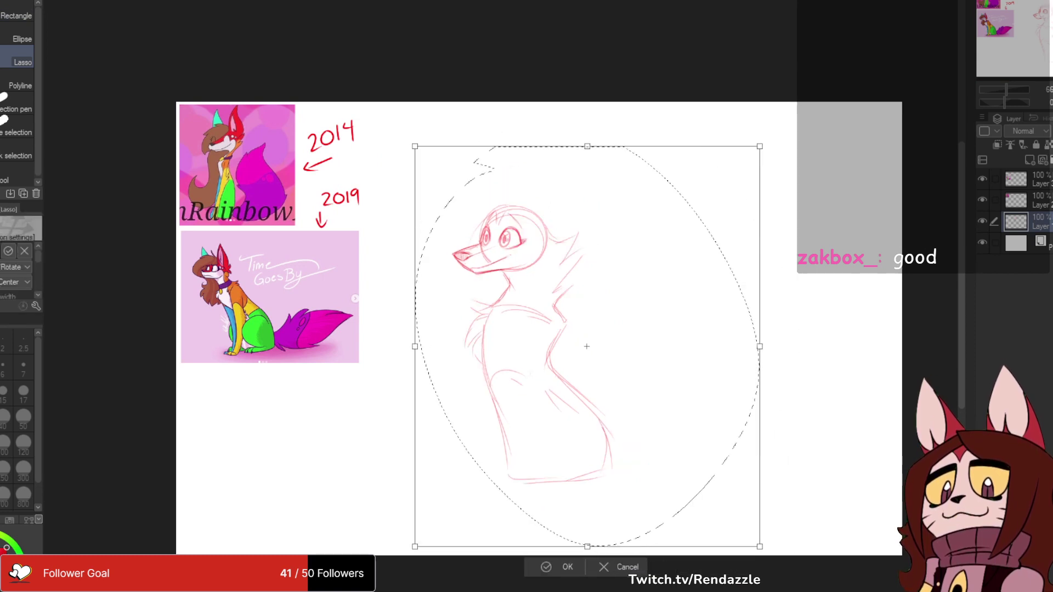
{"action": "left_click_drag", "start_coordinate": [587, 347], "coordinate": [617, 340]}
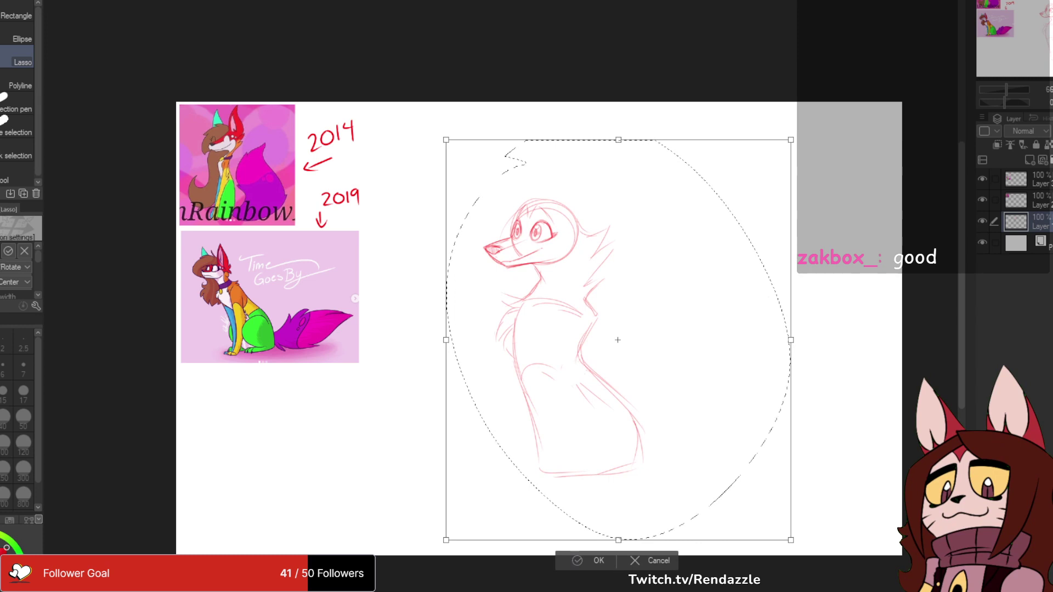
{"action": "key", "text": "Return"}
{"action": "key", "text": "ctrl+d"}
- Sketch a tall, narrow pointed far ear rising from the top of the head above the far eye
{"action": "key", "text": "b"}
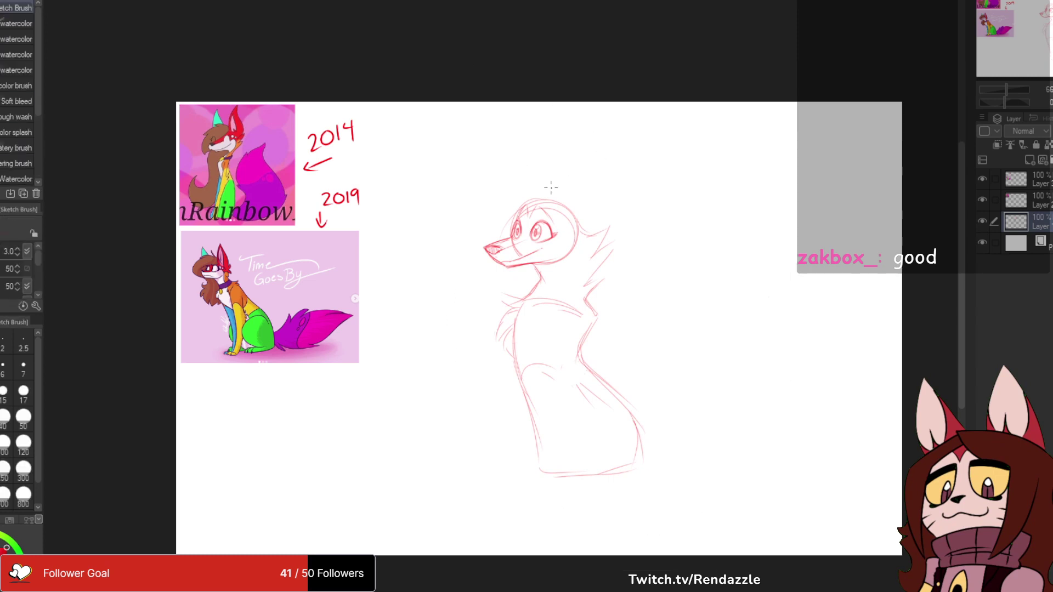
{"action": "scroll", "coordinate": [551, 187], "scroll_direction": "up", "scroll_amount": 4}
{"action": "left_click_drag", "start_coordinate": [467, 200], "coordinate": [582, 215]}
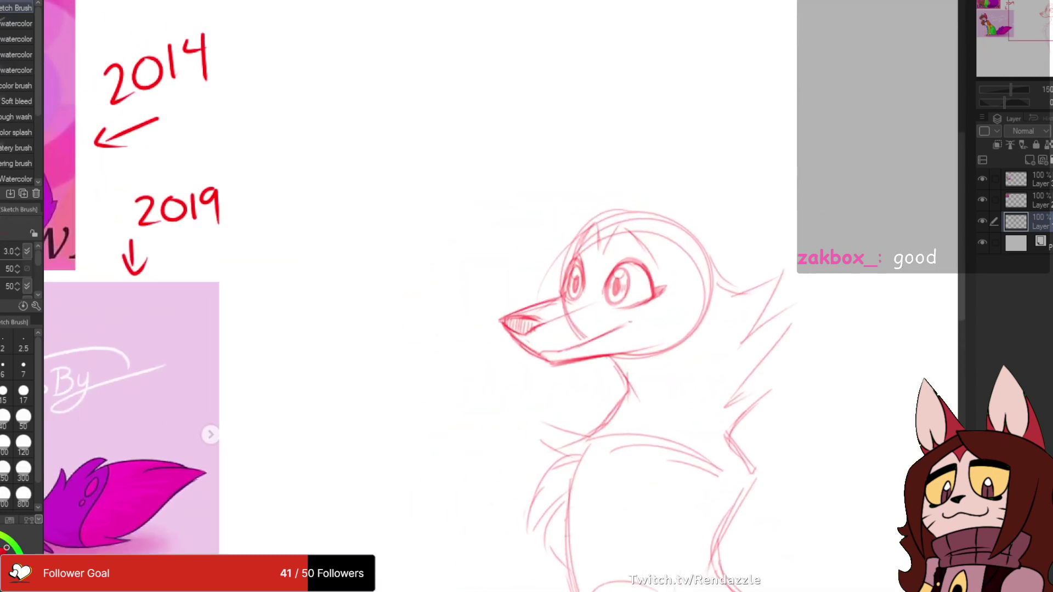
{"action": "left_click_drag", "start_coordinate": [573, 255], "coordinate": [556, 74]}
{"action": "mouse_move", "coordinate": [562, 211]}
{"action": "left_mouse_down"}
{"action": "mouse_move", "coordinate": [570, 51]}
{"action": "mouse_move", "coordinate": [603, 168]}
{"action": "left_mouse_up"}
{"action": "left_click_drag", "start_coordinate": [577, 73], "coordinate": [590, 113]}
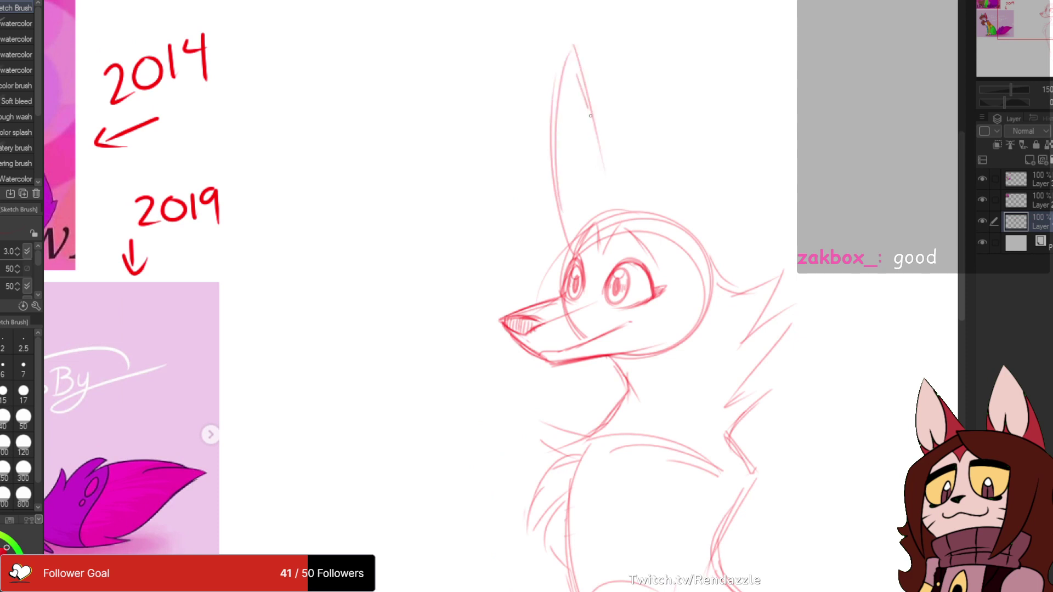
{"action": "mouse_move", "coordinate": [624, 201]}
{"action": "left_mouse_down"}
{"action": "mouse_move", "coordinate": [544, 206]}
{"action": "mouse_move", "coordinate": [588, 98]}
{"action": "left_mouse_up"}
- Sketch a taller pointed near ear at the back of the head, reinforcing its outer edge down to the skull
{"action": "left_click_drag", "start_coordinate": [565, 194], "coordinate": [606, 44]}
{"action": "mouse_move", "coordinate": [571, 169]}
{"action": "left_mouse_down"}
{"action": "mouse_move", "coordinate": [611, 45]}
{"action": "mouse_move", "coordinate": [628, 180]}
{"action": "left_mouse_up"}
{"action": "mouse_move", "coordinate": [613, 69]}
{"action": "left_mouse_down"}
{"action": "mouse_move", "coordinate": [635, 208]}
{"action": "mouse_move", "coordinate": [629, 180]}
{"action": "left_mouse_up"}
{"action": "left_click_drag", "start_coordinate": [600, 25], "coordinate": [646, 160]}
{"action": "left_click_drag", "start_coordinate": [619, 81], "coordinate": [645, 196]}
{"action": "left_click_drag", "start_coordinate": [619, 93], "coordinate": [644, 212]}
{"action": "mouse_move", "coordinate": [619, 112]}
{"action": "left_mouse_down"}
{"action": "mouse_move", "coordinate": [632, 169]}
{"action": "mouse_move", "coordinate": [739, 172]}
{"action": "left_mouse_up"}
{"action": "left_click_drag", "start_coordinate": [603, 82], "coordinate": [645, 200]}
{"action": "mouse_move", "coordinate": [645, 200]}
{"action": "left_mouse_down"}
{"action": "mouse_move", "coordinate": [796, 171]}
{"action": "mouse_move", "coordinate": [731, 169]}
{"action": "left_mouse_up"}
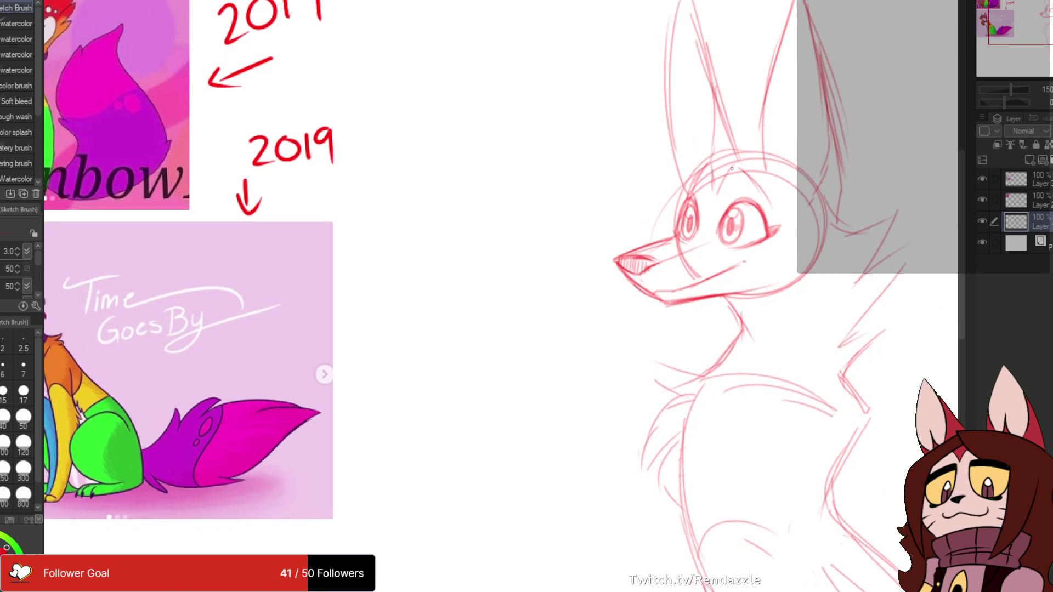
- Sketch a swept fringe over the forehead and long wavy hair flowing past the muzzle to a pointed tip before the chest
{"action": "left_click_drag", "start_coordinate": [642, 224], "coordinate": [642, 240]}
{"action": "left_click_drag", "start_coordinate": [751, 141], "coordinate": [828, 177]}
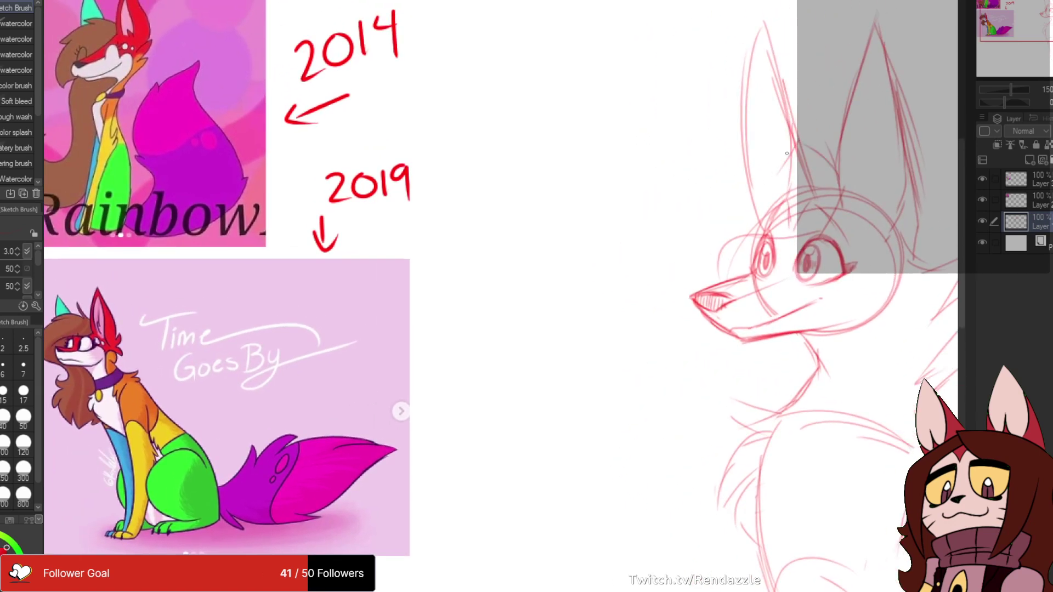
{"action": "left_click_drag", "start_coordinate": [725, 144], "coordinate": [736, 192]}
{"action": "mouse_move", "coordinate": [739, 197]}
{"action": "left_mouse_down"}
{"action": "mouse_move", "coordinate": [731, 141]}
{"action": "mouse_move", "coordinate": [641, 214]}
{"action": "mouse_move", "coordinate": [702, 167]}
{"action": "left_mouse_up"}
{"action": "mouse_move", "coordinate": [650, 264]}
{"action": "left_mouse_down"}
{"action": "mouse_move", "coordinate": [710, 321]}
{"action": "mouse_move", "coordinate": [703, 263]}
{"action": "mouse_move", "coordinate": [625, 390]}
{"action": "mouse_move", "coordinate": [644, 428]}
{"action": "left_mouse_up"}
{"action": "mouse_move", "coordinate": [626, 395]}
{"action": "left_mouse_down"}
{"action": "mouse_move", "coordinate": [651, 453]}
{"action": "mouse_move", "coordinate": [676, 368]}
{"action": "left_mouse_up"}
{"action": "mouse_move", "coordinate": [669, 374]}
{"action": "left_mouse_down"}
{"action": "mouse_move", "coordinate": [622, 255]}
{"action": "mouse_move", "coordinate": [604, 331]}
{"action": "left_mouse_up"}
{"action": "mouse_move", "coordinate": [616, 315]}
{"action": "left_mouse_down"}
{"action": "mouse_move", "coordinate": [667, 407]}
{"action": "mouse_move", "coordinate": [690, 408]}
{"action": "left_mouse_up"}
{"action": "mouse_move", "coordinate": [690, 409]}
{"action": "left_mouse_down"}
{"action": "mouse_move", "coordinate": [659, 485]}
{"action": "mouse_move", "coordinate": [524, 507]}
{"action": "left_mouse_up"}
- Replace the spiky fur behind the head with curved tufts, and add a cheek marking with small round spots
{"action": "mouse_move", "coordinate": [719, 138]}
{"action": "left_mouse_down"}
{"action": "mouse_move", "coordinate": [628, 138]}
{"action": "mouse_move", "coordinate": [622, 181]}
{"action": "left_mouse_up"}
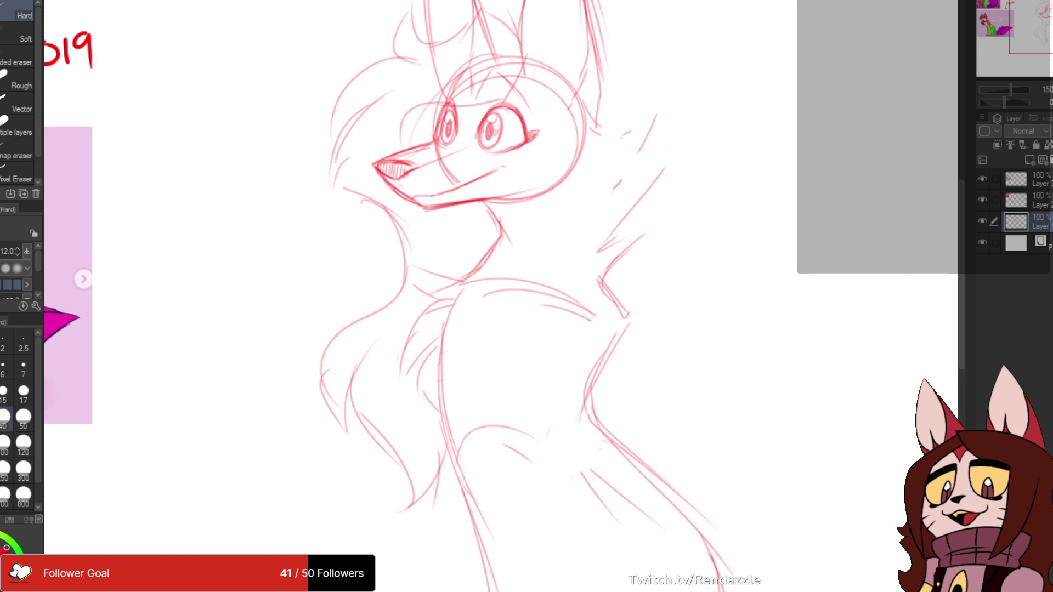
{"action": "key", "text": "b"}
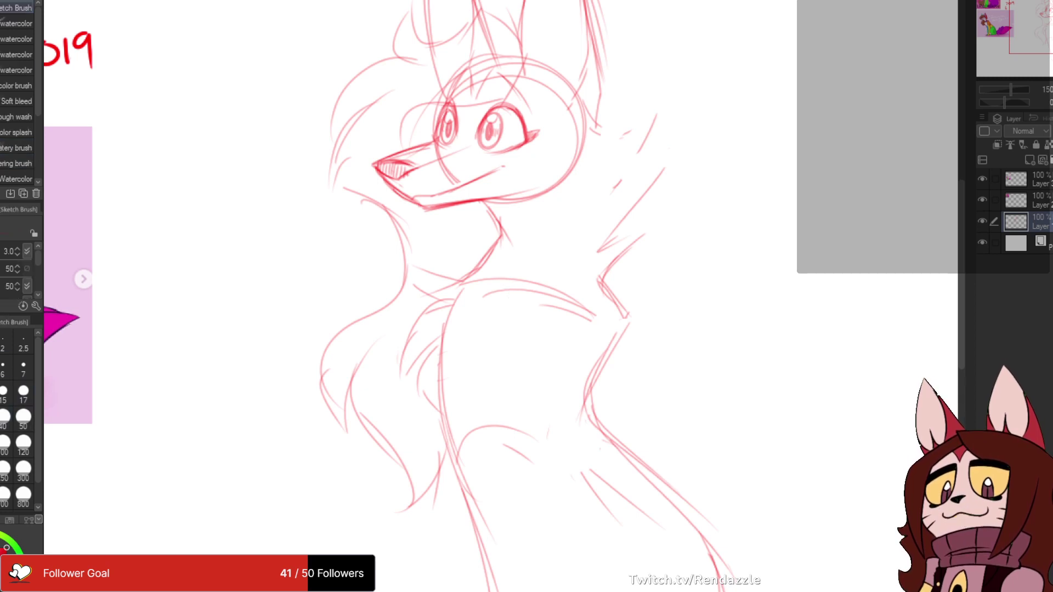
{"action": "mouse_move", "coordinate": [625, 195]}
{"action": "left_mouse_down"}
{"action": "mouse_move", "coordinate": [645, 128]}
{"action": "mouse_move", "coordinate": [593, 280]}
{"action": "mouse_move", "coordinate": [619, 260]}
{"action": "left_mouse_up"}
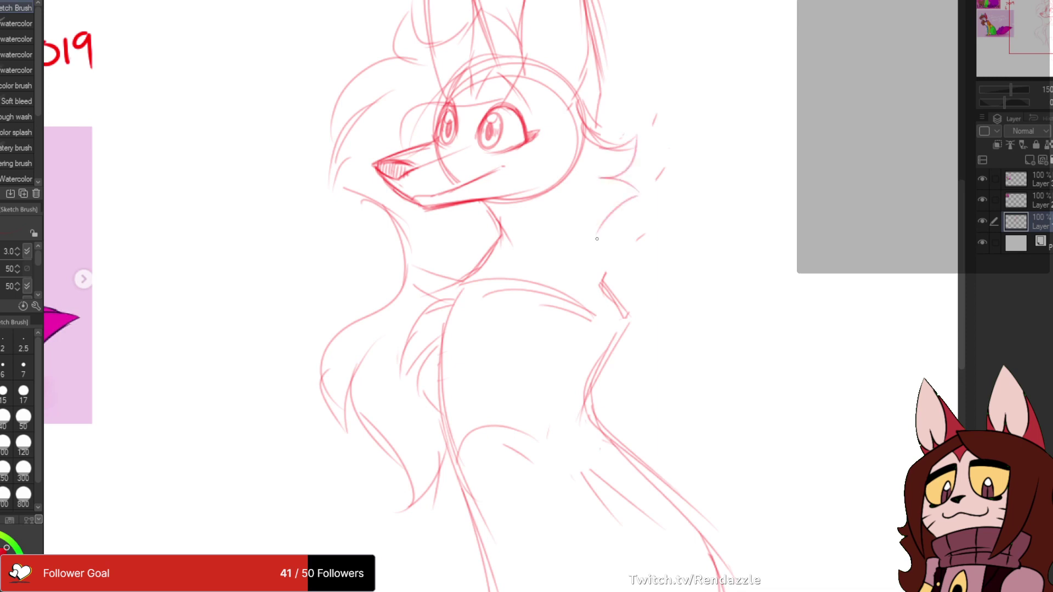
{"action": "left_click_drag", "start_coordinate": [619, 283], "coordinate": [858, 286]}
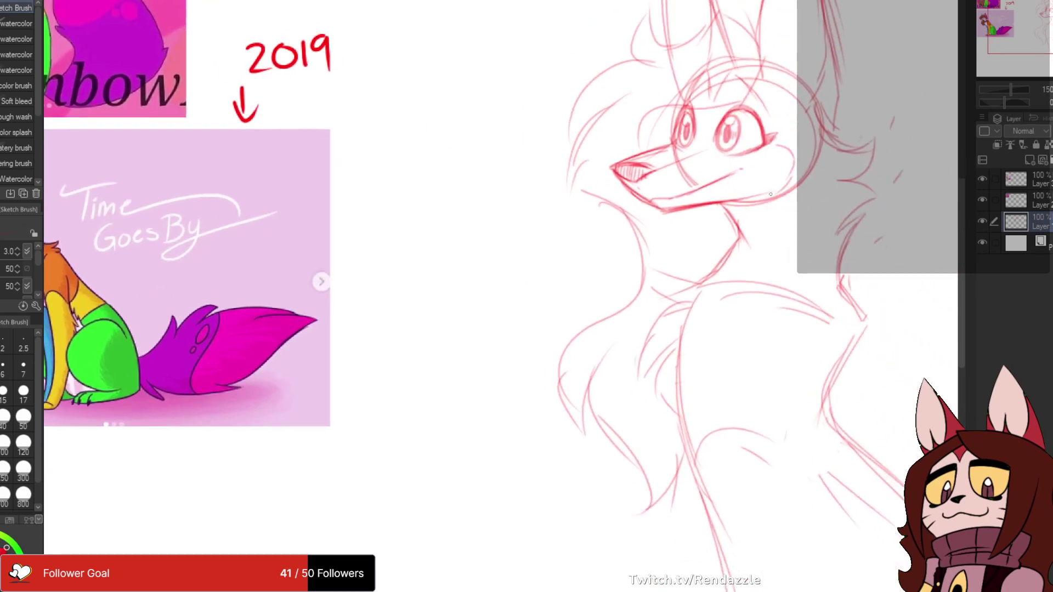
{"action": "left_click_drag", "start_coordinate": [801, 141], "coordinate": [802, 144]}
{"action": "mouse_move", "coordinate": [740, 166]}
{"action": "left_mouse_down"}
{"action": "mouse_move", "coordinate": [750, 139]}
{"action": "mouse_move", "coordinate": [750, 161]}
{"action": "mouse_move", "coordinate": [818, 178]}
{"action": "left_mouse_up"}
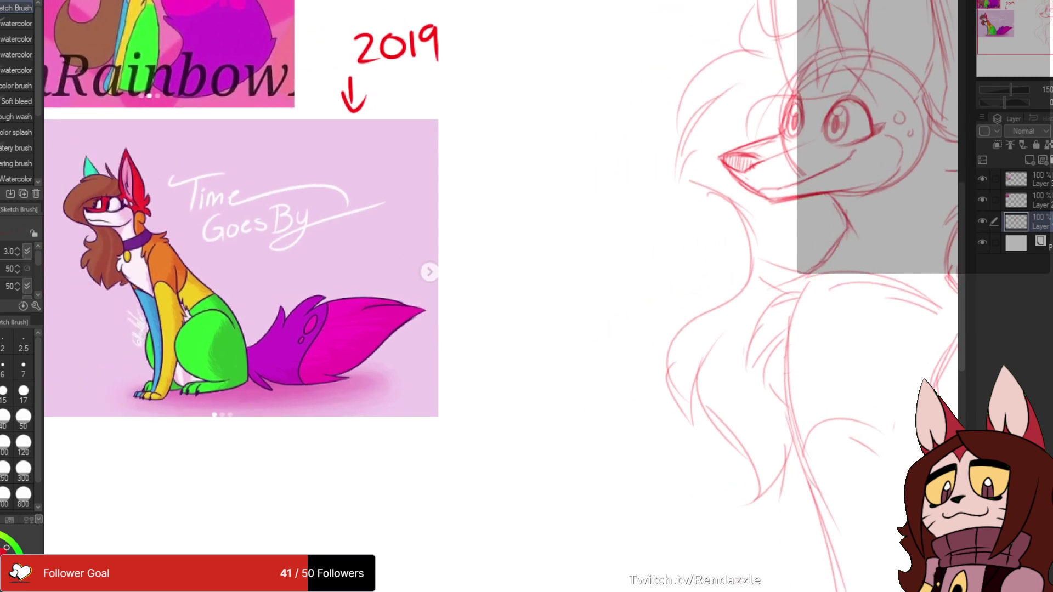
{"action": "key", "text": "ctrl+minus"}
{"action": "left_click_drag", "start_coordinate": [713, 274], "coordinate": [518, 153]}
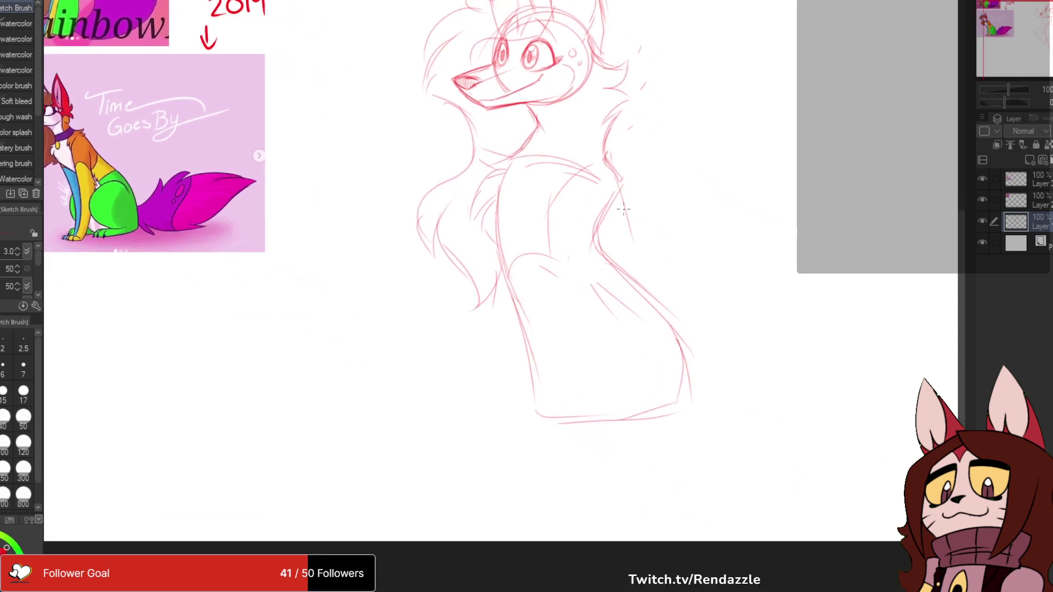
{"action": "left_click_drag", "start_coordinate": [619, 251], "coordinate": [606, 270]}
{"action": "left_click_drag", "start_coordinate": [586, 285], "coordinate": [626, 229]}
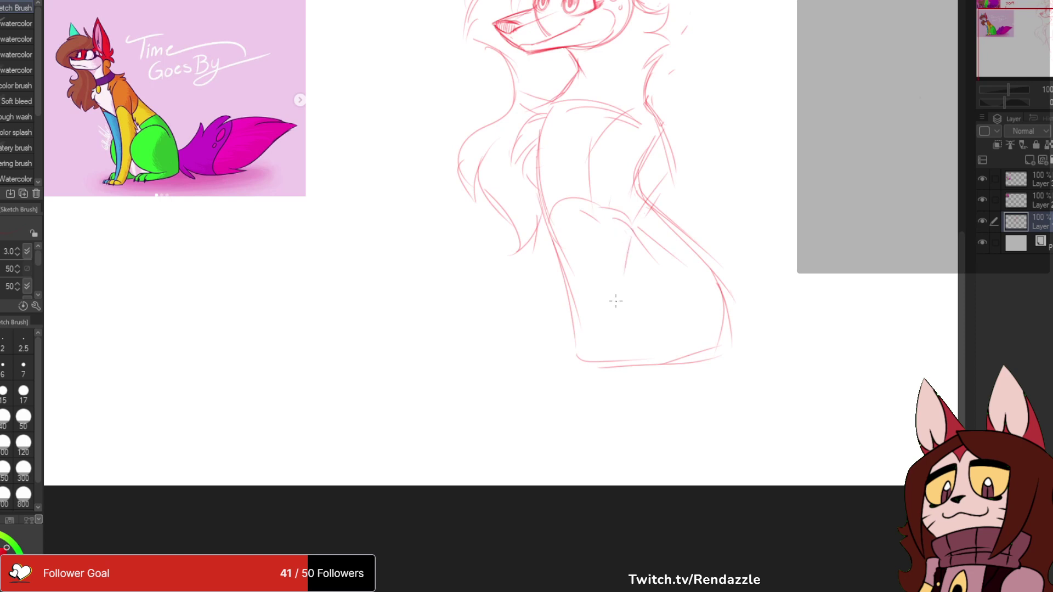
{"action": "left_click_drag", "start_coordinate": [589, 195], "coordinate": [601, 325]}
{"action": "left_click_drag", "start_coordinate": [595, 204], "coordinate": [594, 388]}
{"action": "left_click_drag", "start_coordinate": [592, 309], "coordinate": [590, 391]}
{"action": "mouse_move", "coordinate": [526, 190]}
{"action": "left_mouse_down"}
{"action": "mouse_move", "coordinate": [493, 172]}
{"action": "mouse_move", "coordinate": [473, 247]}
{"action": "left_mouse_up"}
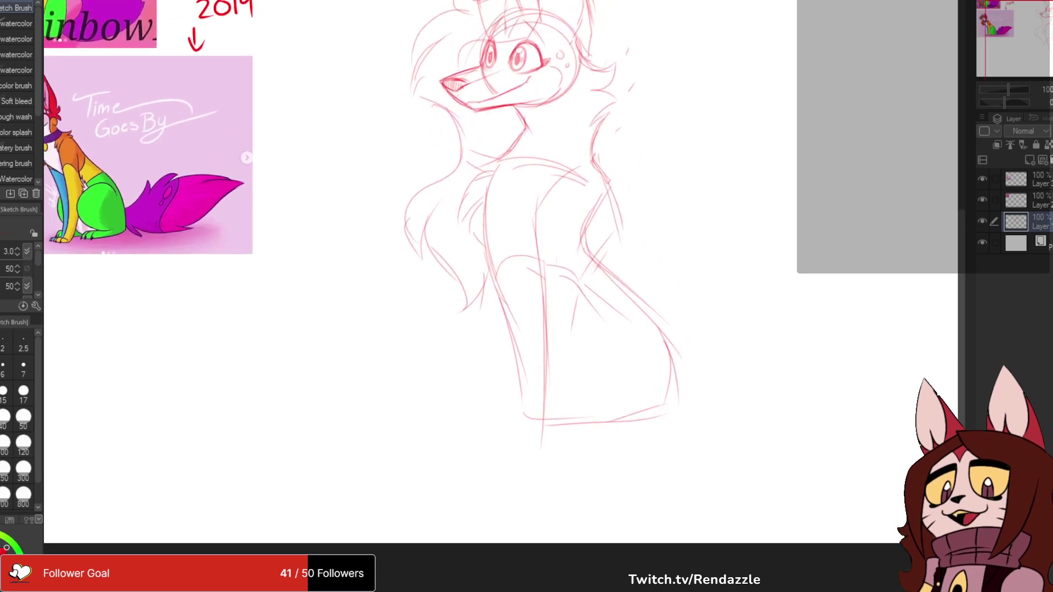
{"action": "key", "text": "ctrl+z"}
{"action": "key", "text": "ctrl+z"}
{"action": "key", "text": "ctrl+z"}
{"action": "key", "text": "ctrl+z"}
{"action": "key", "text": "ctrl+z"}
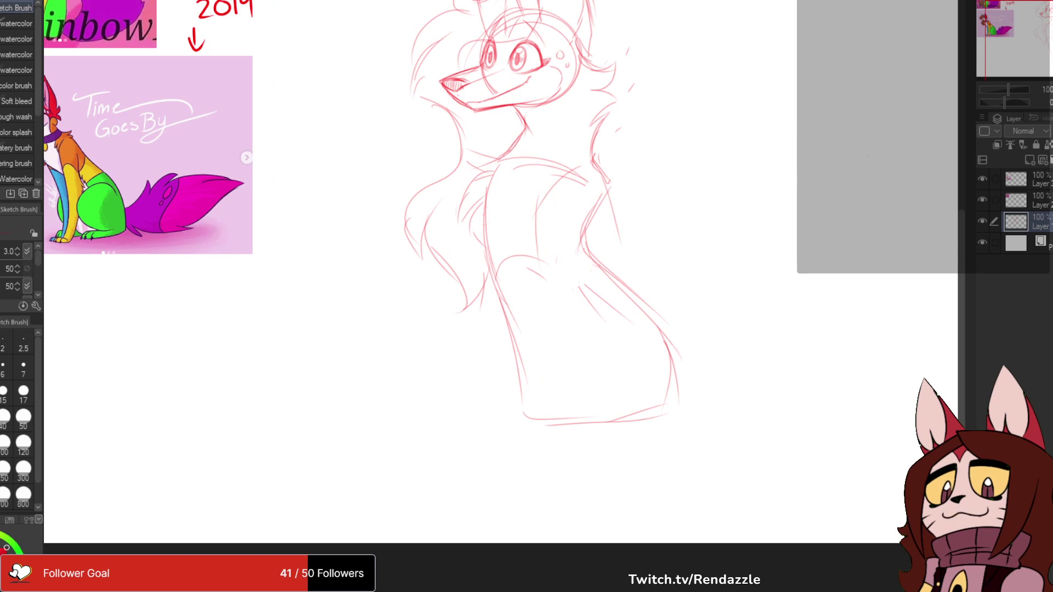
{"action": "left_click_drag", "start_coordinate": [491, 198], "coordinate": [564, 265]}
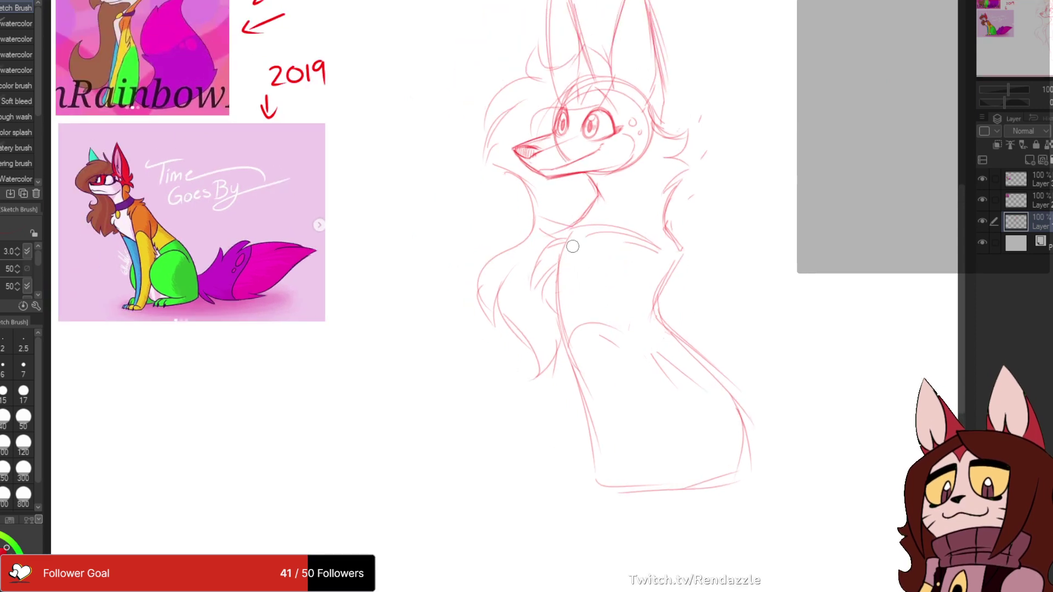
{"action": "mouse_move", "coordinate": [578, 243]}
{"action": "left_mouse_down"}
{"action": "mouse_move", "coordinate": [608, 268]}
{"action": "mouse_move", "coordinate": [508, 171]}
{"action": "left_mouse_up"}
{"action": "mouse_move", "coordinate": [488, 353]}
{"action": "left_mouse_down"}
{"action": "mouse_move", "coordinate": [515, 305]}
{"action": "mouse_move", "coordinate": [443, 335]}
{"action": "left_mouse_up"}
{"action": "left_click_drag", "start_coordinate": [469, 301], "coordinate": [501, 393]}
{"action": "mouse_move", "coordinate": [451, 345]}
{"action": "left_mouse_down"}
{"action": "mouse_move", "coordinate": [540, 399]}
{"action": "mouse_move", "coordinate": [630, 499]}
{"action": "mouse_move", "coordinate": [590, 426]}
{"action": "left_mouse_up"}
{"action": "key", "text": "ctrl+z"}
{"action": "key", "text": "ctrl+z"}
{"action": "key", "text": "ctrl+z"}
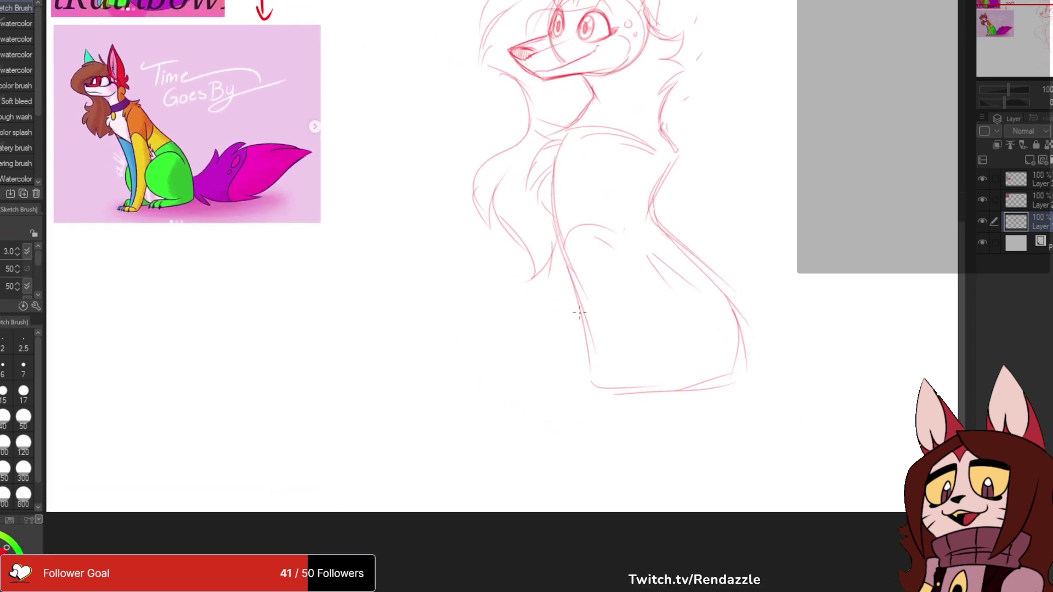
{"action": "mouse_move", "coordinate": [577, 298]}
{"action": "left_mouse_down"}
{"action": "mouse_move", "coordinate": [506, 349]}
{"action": "mouse_move", "coordinate": [500, 370]}
{"action": "left_mouse_up"}
{"action": "mouse_move", "coordinate": [549, 312]}
{"action": "left_mouse_down"}
{"action": "mouse_move", "coordinate": [519, 343]}
{"action": "mouse_move", "coordinate": [500, 392]}
{"action": "left_mouse_up"}
{"action": "key", "text": "ctrl+z"}
{"action": "key", "text": "ctrl+z"}
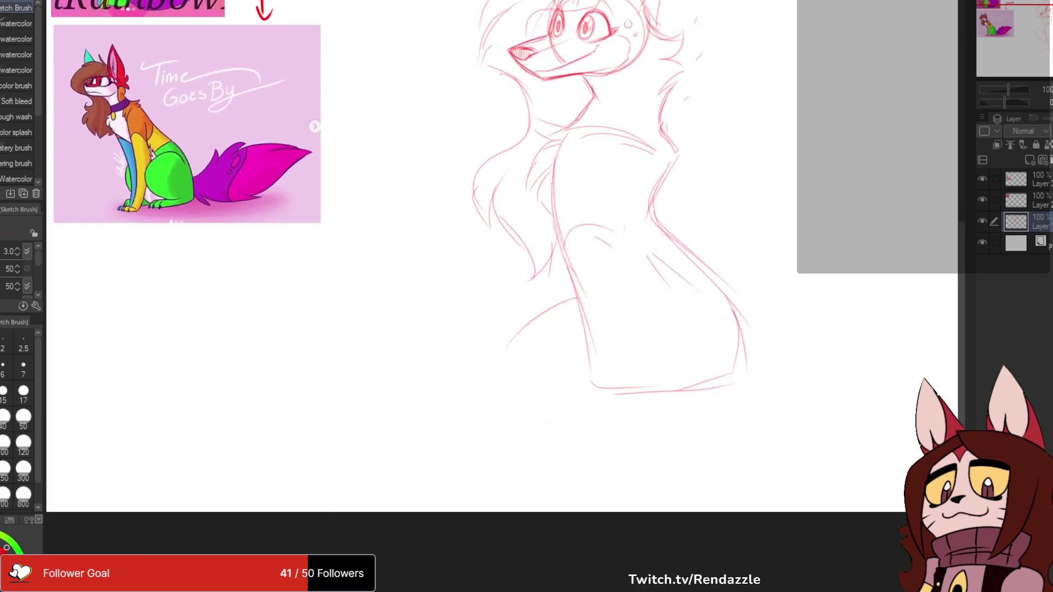
{"action": "key", "text": "ctrl+z"}
{"action": "scroll", "coordinate": [501, 274], "scroll_direction": "down", "scroll_amount": 2}
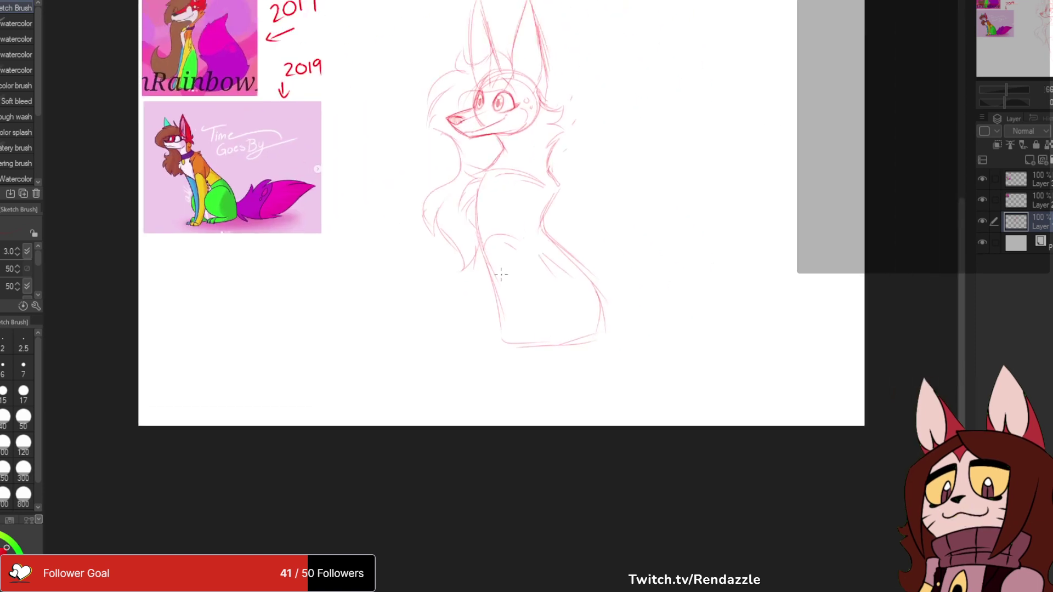
- Try to rework the lower body with a rounded haunch, a fuller rump curve and a new front line
{"action": "left_click_drag", "start_coordinate": [497, 315], "coordinate": [520, 362]}
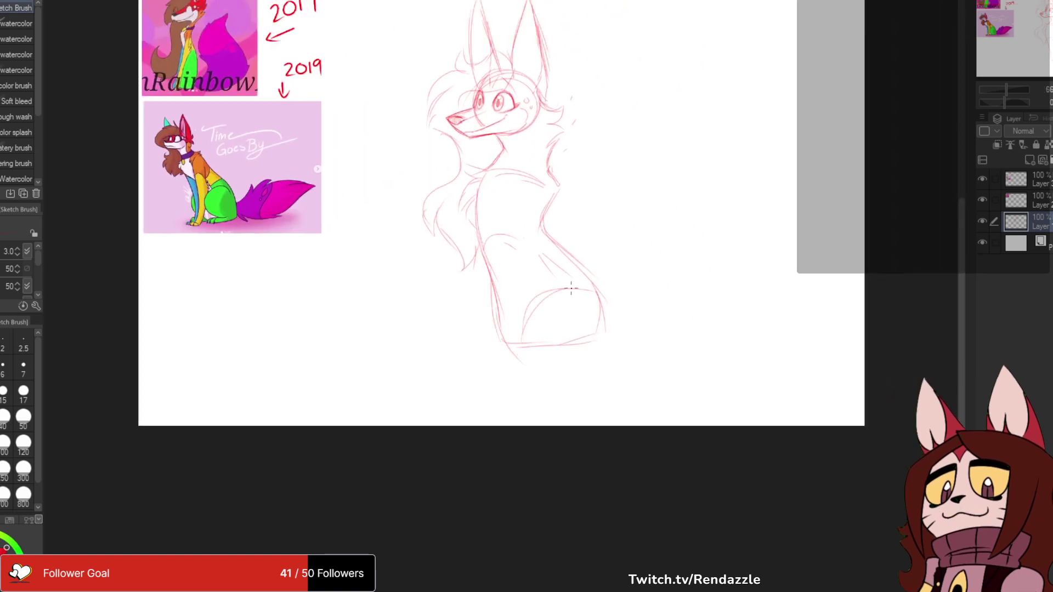
{"action": "mouse_move", "coordinate": [557, 186]}
{"action": "left_mouse_down"}
{"action": "mouse_move", "coordinate": [543, 230]}
{"action": "mouse_move", "coordinate": [595, 285]}
{"action": "left_mouse_up"}
{"action": "left_click_drag", "start_coordinate": [564, 239], "coordinate": [512, 238]}
{"action": "mouse_move", "coordinate": [502, 159]}
{"action": "left_mouse_down"}
{"action": "mouse_move", "coordinate": [490, 239]}
{"action": "mouse_move", "coordinate": [557, 299]}
{"action": "left_mouse_up"}
{"action": "left_click_drag", "start_coordinate": [511, 250], "coordinate": [561, 328]}
{"action": "left_click_drag", "start_coordinate": [430, 226], "coordinate": [493, 206]}
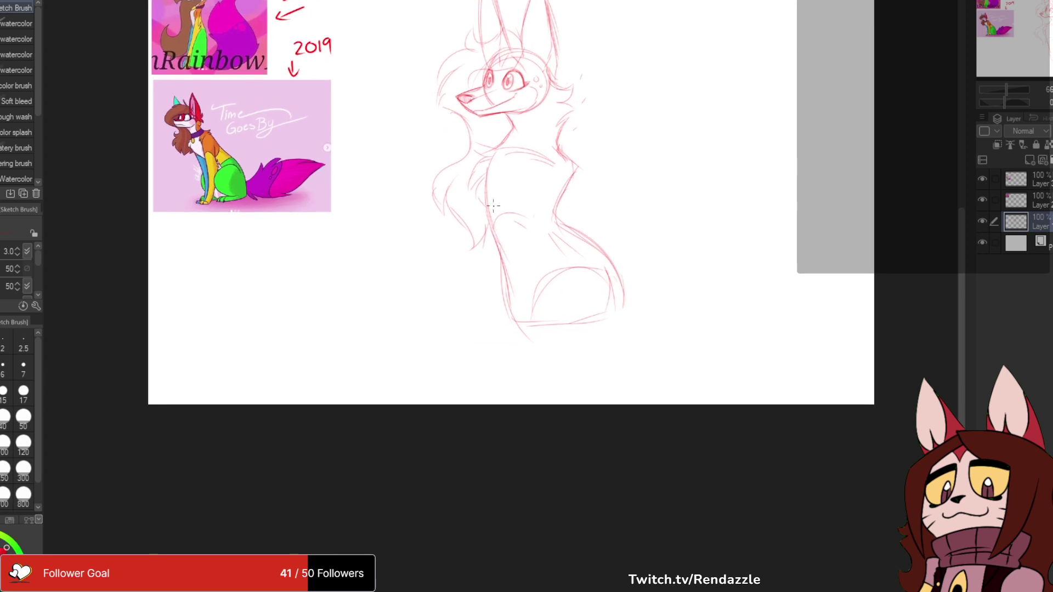
{"action": "mouse_move", "coordinate": [496, 158]}
{"action": "left_mouse_down"}
{"action": "mouse_move", "coordinate": [496, 202]}
{"action": "mouse_move", "coordinate": [457, 248]}
{"action": "mouse_move", "coordinate": [468, 234]}
{"action": "left_mouse_up"}
- Lasso and delete the old torso, shoulder and chest fur lines, keeping the head, ears and hair
{"action": "key", "text": "m"}
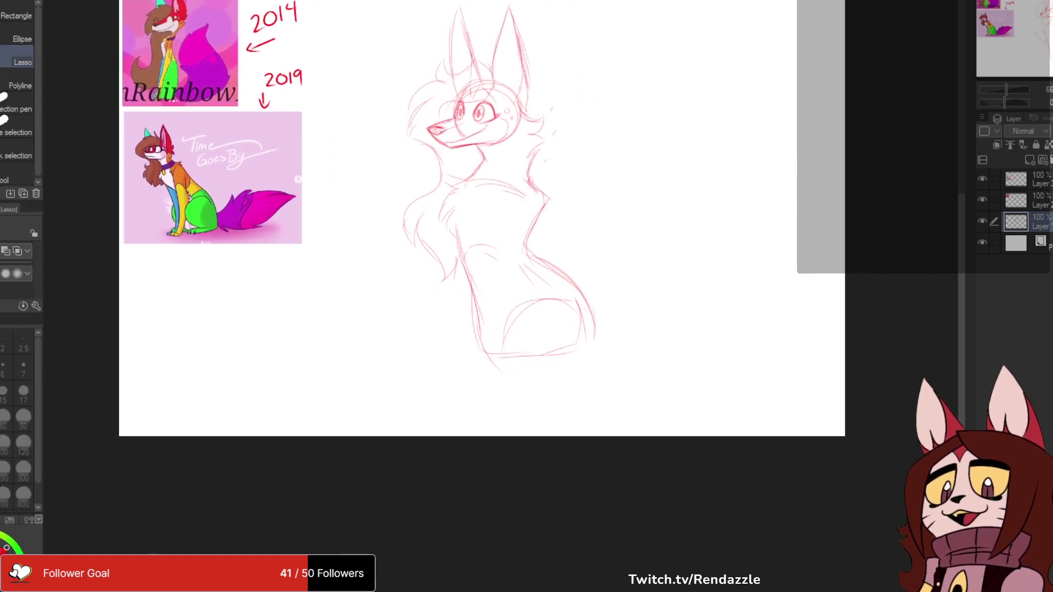
{"action": "mouse_move", "coordinate": [565, 213]}
{"action": "left_mouse_down"}
{"action": "mouse_move", "coordinate": [439, 238]}
{"action": "mouse_move", "coordinate": [615, 373]}
{"action": "mouse_move", "coordinate": [565, 213]}
{"action": "left_mouse_up"}
{"action": "key", "text": "Delete"}
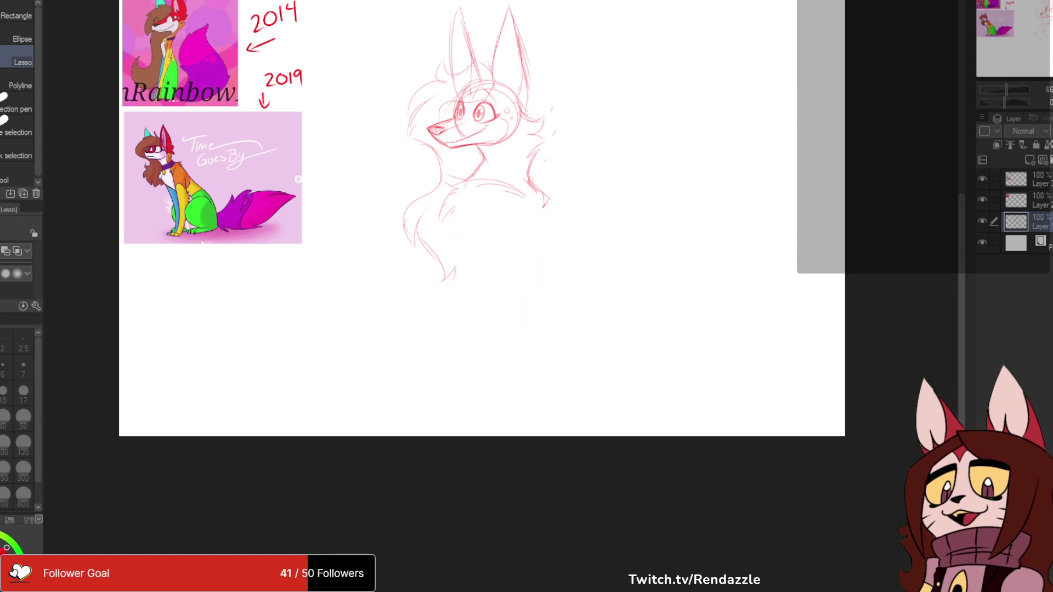
{"action": "left_click_drag", "start_coordinate": [495, 208], "coordinate": [455, 194]}
{"action": "mouse_move", "coordinate": [413, 159]}
{"action": "left_mouse_down"}
{"action": "mouse_move", "coordinate": [516, 164]}
{"action": "mouse_move", "coordinate": [486, 161]}
{"action": "left_mouse_up"}
{"action": "key", "text": "Delete"}
{"action": "key", "text": "ctrl+d"}
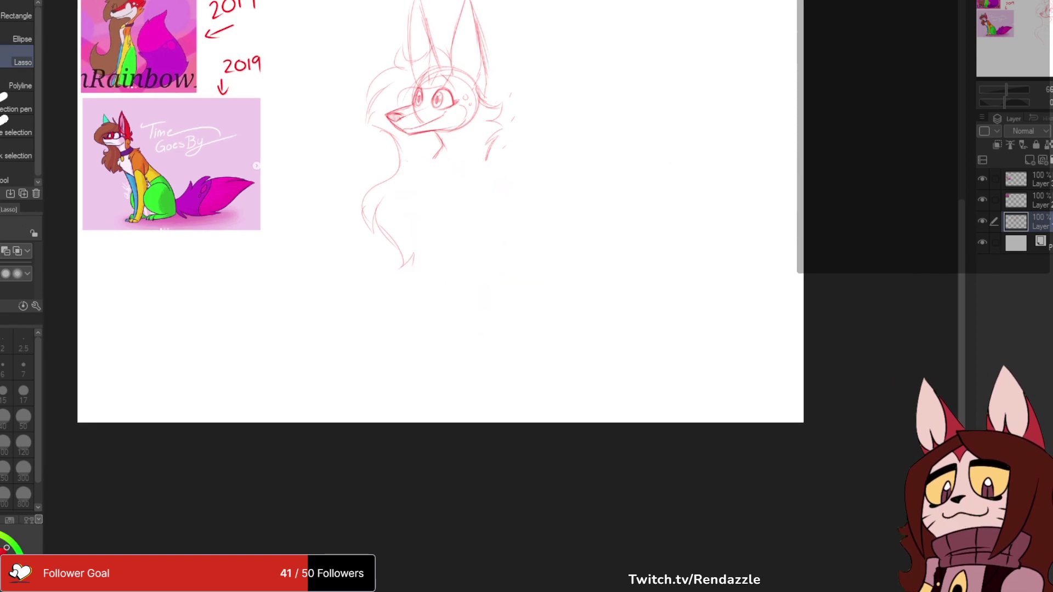
- Sketch new neck and chest fur tufts, an arched shoulder line and a back line sloping away from the neck
{"action": "key", "text": "b"}
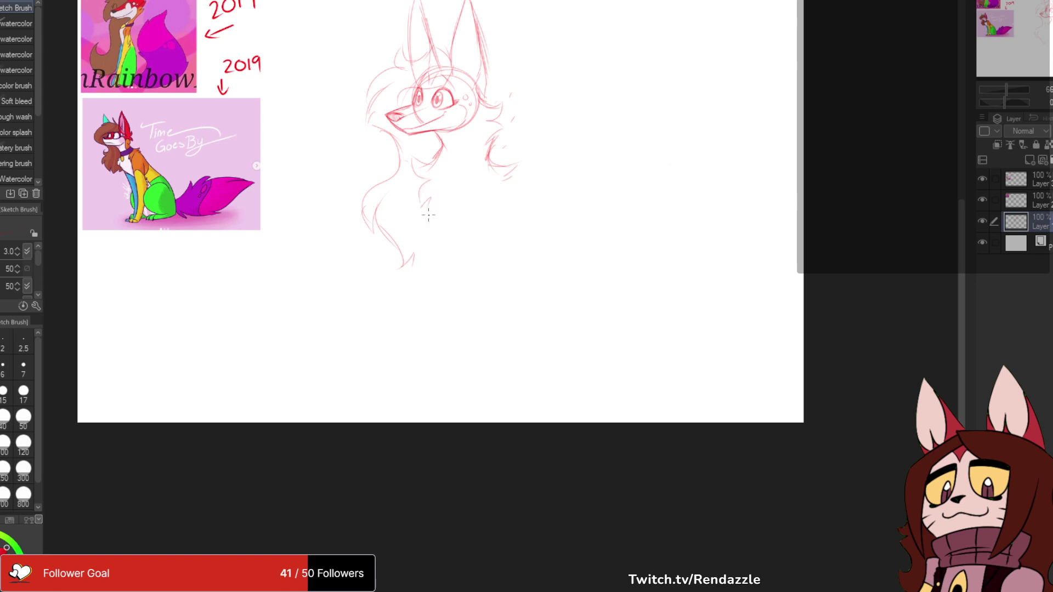
{"action": "left_click_drag", "start_coordinate": [428, 219], "coordinate": [433, 233]}
{"action": "left_click_drag", "start_coordinate": [485, 184], "coordinate": [442, 233]}
{"action": "mouse_move", "coordinate": [517, 187]}
{"action": "left_mouse_down"}
{"action": "mouse_move", "coordinate": [483, 153]}
{"action": "mouse_move", "coordinate": [510, 247]}
{"action": "left_mouse_up"}
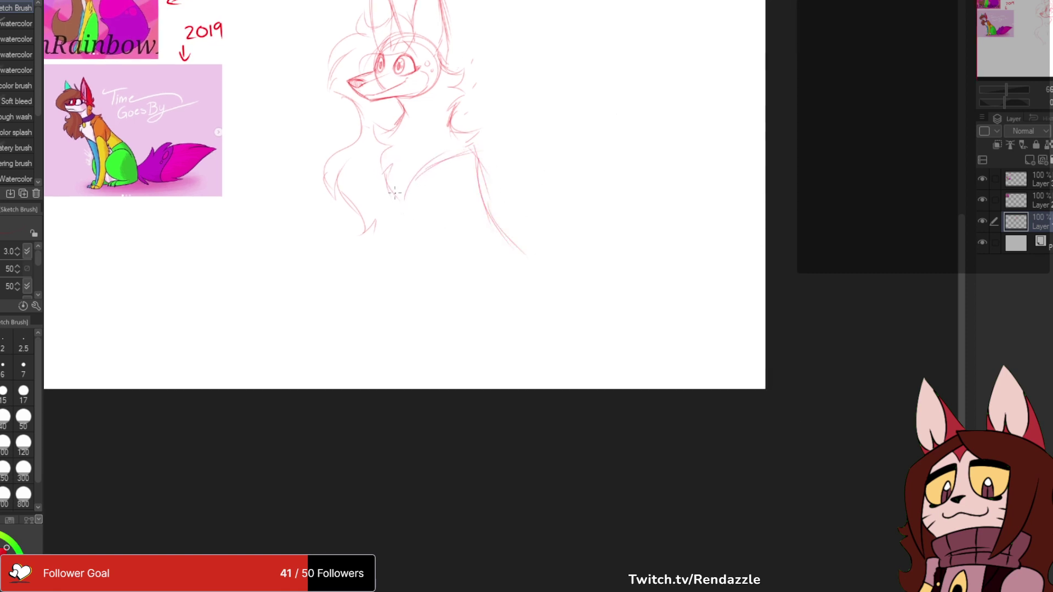
- Sketch the slanted chest and front line, a rounded rump and a short base line for the new body
{"action": "left_click_drag", "start_coordinate": [386, 174], "coordinate": [447, 287]}
{"action": "mouse_move", "coordinate": [499, 211]}
{"action": "left_mouse_down"}
{"action": "mouse_move", "coordinate": [547, 239]}
{"action": "mouse_move", "coordinate": [582, 310]}
{"action": "left_mouse_up"}
{"action": "mouse_move", "coordinate": [394, 193]}
{"action": "left_mouse_down"}
{"action": "mouse_move", "coordinate": [436, 320]}
{"action": "mouse_move", "coordinate": [497, 335]}
{"action": "left_mouse_up"}
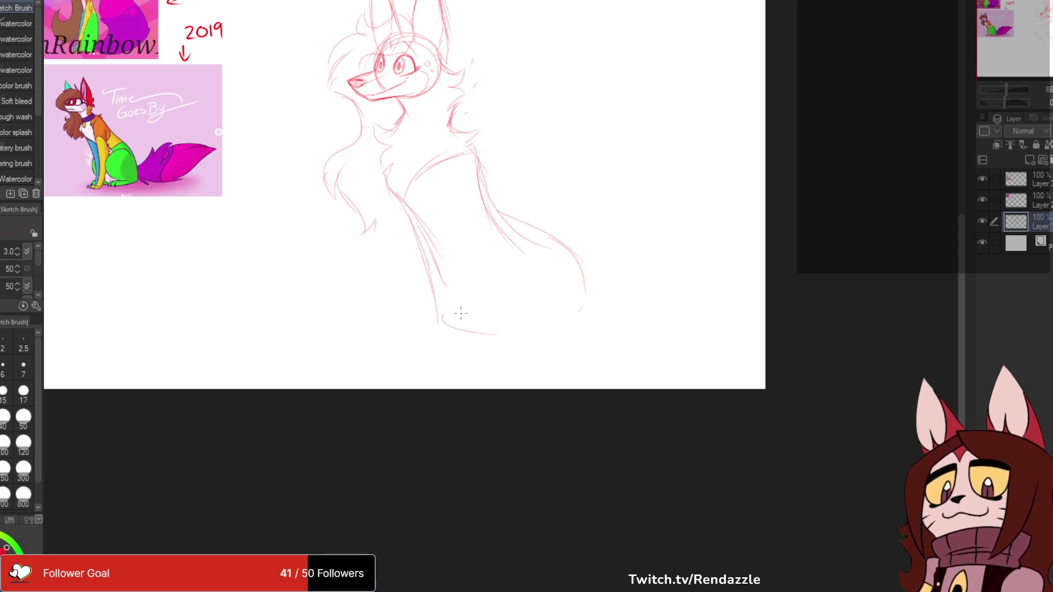
{"action": "key", "text": "ctrl+z"}
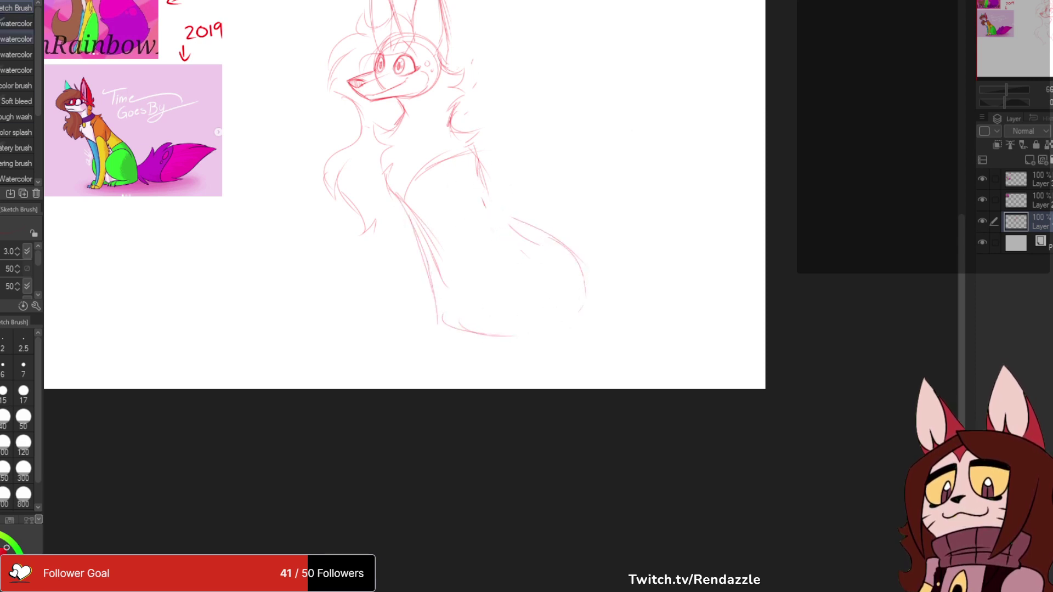
- Erase the new back line and most of the rump curve
{"action": "key", "text": "e"}
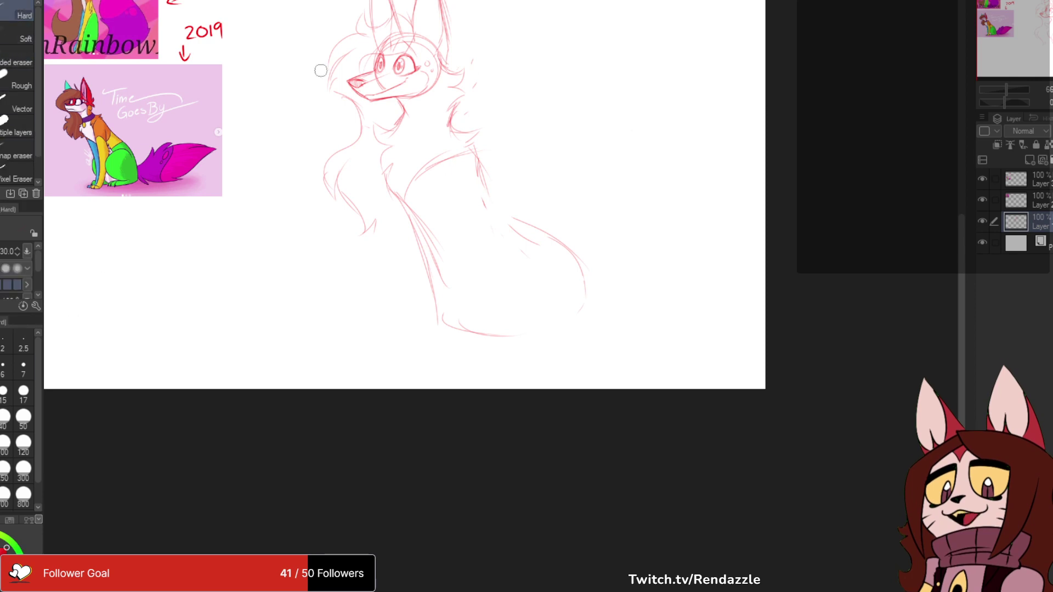
{"action": "left_click_drag", "start_coordinate": [321, 71], "coordinate": [334, 126]}
{"action": "mouse_move", "coordinate": [508, 249]}
{"action": "left_mouse_down"}
{"action": "mouse_move", "coordinate": [488, 240]}
{"action": "mouse_move", "coordinate": [608, 375]}
{"action": "left_mouse_up"}
- Redraw the back as a smooth slope from the neck fur into a rounded rump, undoing the stray stroke
{"action": "key", "text": "b"}
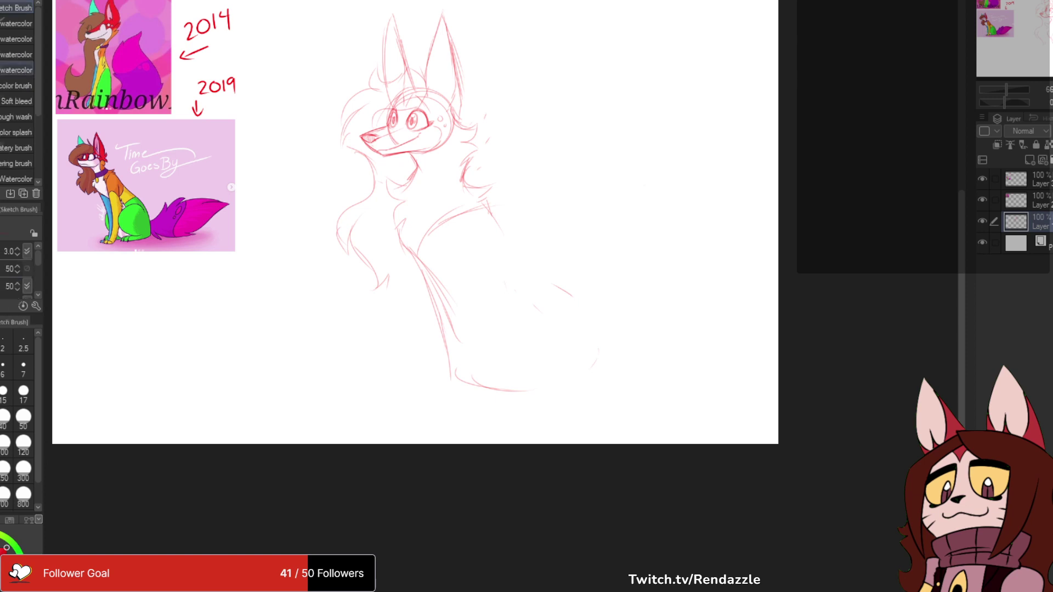
{"action": "left_click_drag", "start_coordinate": [489, 212], "coordinate": [506, 247]}
{"action": "left_click_drag", "start_coordinate": [484, 209], "coordinate": [512, 270]}
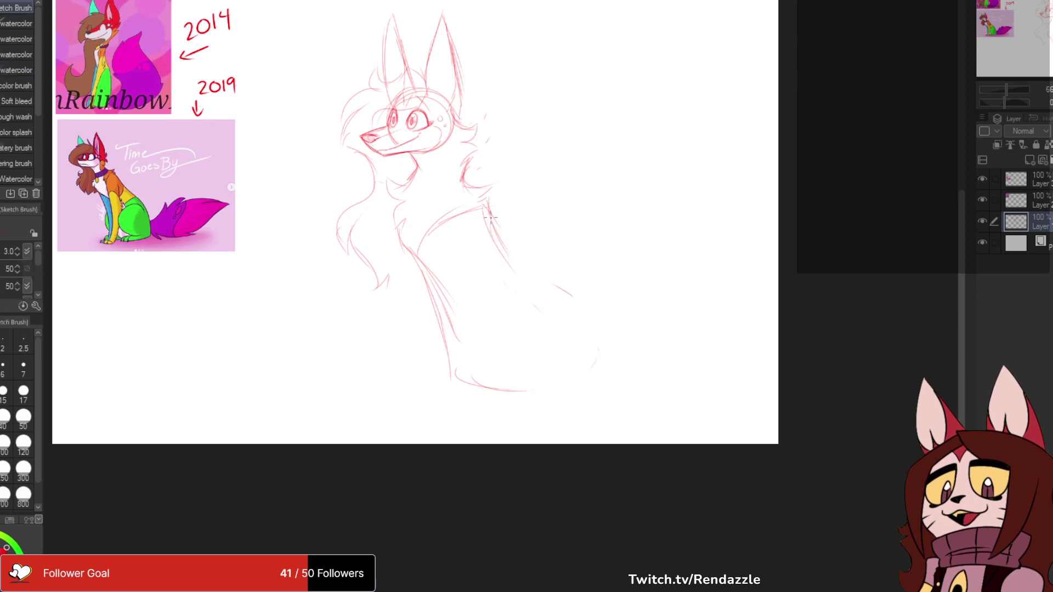
{"action": "left_click_drag", "start_coordinate": [492, 219], "coordinate": [557, 289]}
{"action": "left_click_drag", "start_coordinate": [512, 256], "coordinate": [570, 340]}
{"action": "mouse_move", "coordinate": [556, 276]}
{"action": "left_mouse_down"}
{"action": "mouse_move", "coordinate": [608, 237]}
{"action": "mouse_move", "coordinate": [622, 252]}
{"action": "mouse_move", "coordinate": [614, 308]}
{"action": "mouse_move", "coordinate": [599, 299]}
{"action": "mouse_move", "coordinate": [608, 282]}
{"action": "left_mouse_up"}
{"action": "key", "text": "ctrl+z"}
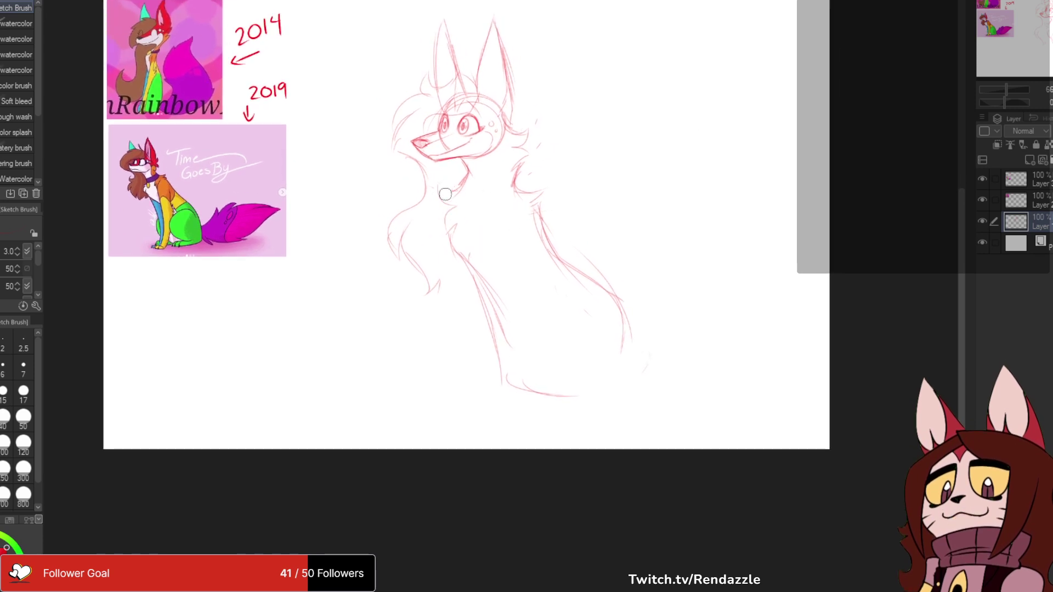
- Erase the fur tufts on the front of the neck and chest
{"action": "left_click_drag", "start_coordinate": [445, 194], "coordinate": [450, 241]}
{"action": "left_click_drag", "start_coordinate": [435, 181], "coordinate": [464, 185]}
{"action": "mouse_move", "coordinate": [436, 191]}
{"action": "left_mouse_down"}
{"action": "mouse_move", "coordinate": [460, 199]}
{"action": "mouse_move", "coordinate": [440, 239]}
{"action": "left_mouse_up"}
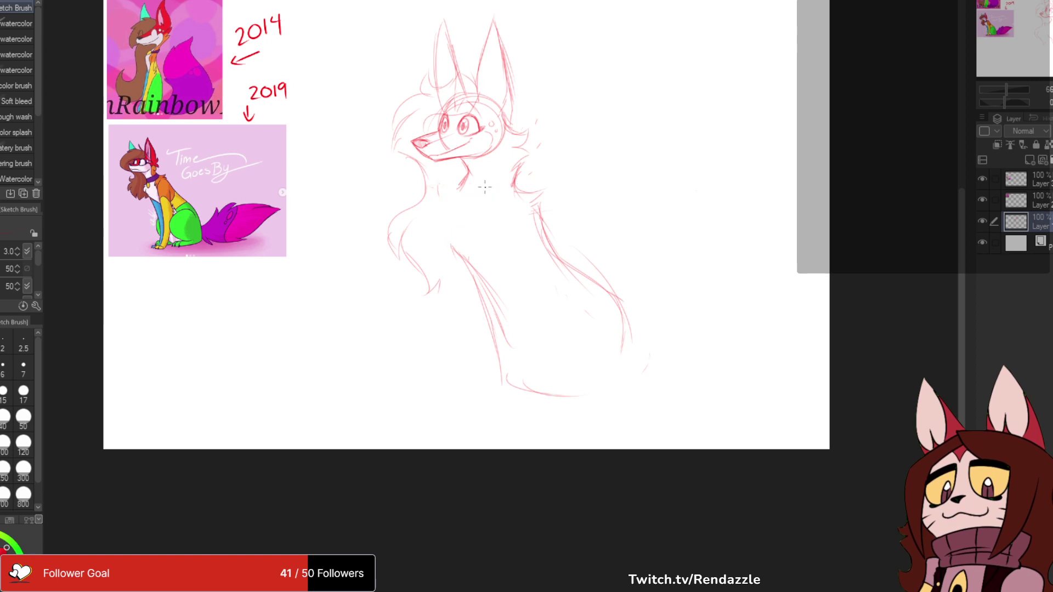
- Sketch a collar with an oval tag around the neck, the curved chest front and fur at the neck's base
{"action": "left_click_drag", "start_coordinate": [464, 181], "coordinate": [495, 180]}
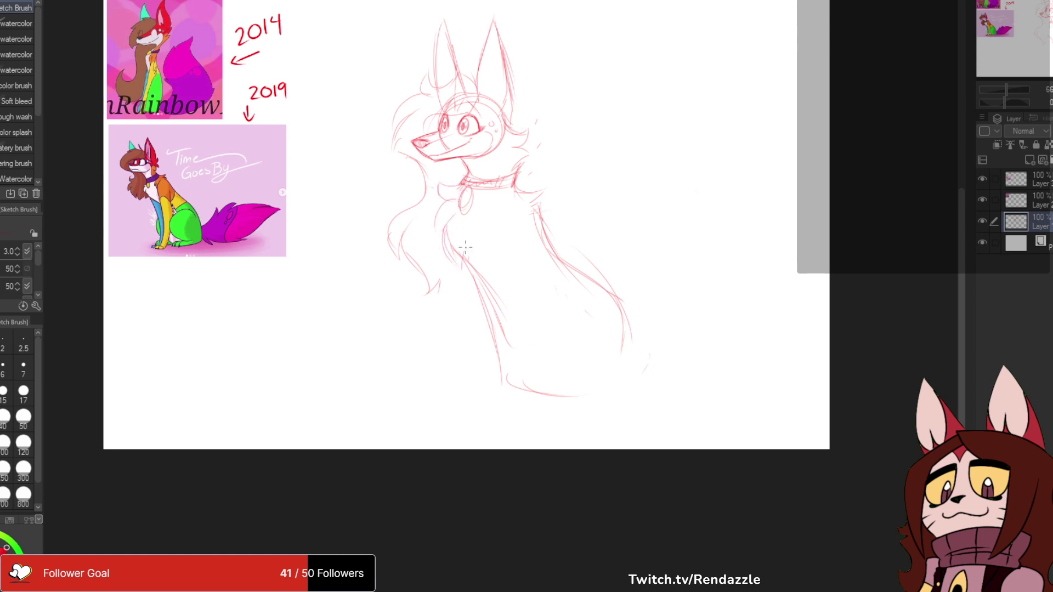
{"action": "mouse_move", "coordinate": [549, 233]}
{"action": "left_mouse_down"}
{"action": "mouse_move", "coordinate": [510, 220]}
{"action": "mouse_move", "coordinate": [505, 206]}
{"action": "mouse_move", "coordinate": [515, 246]}
{"action": "left_mouse_up"}
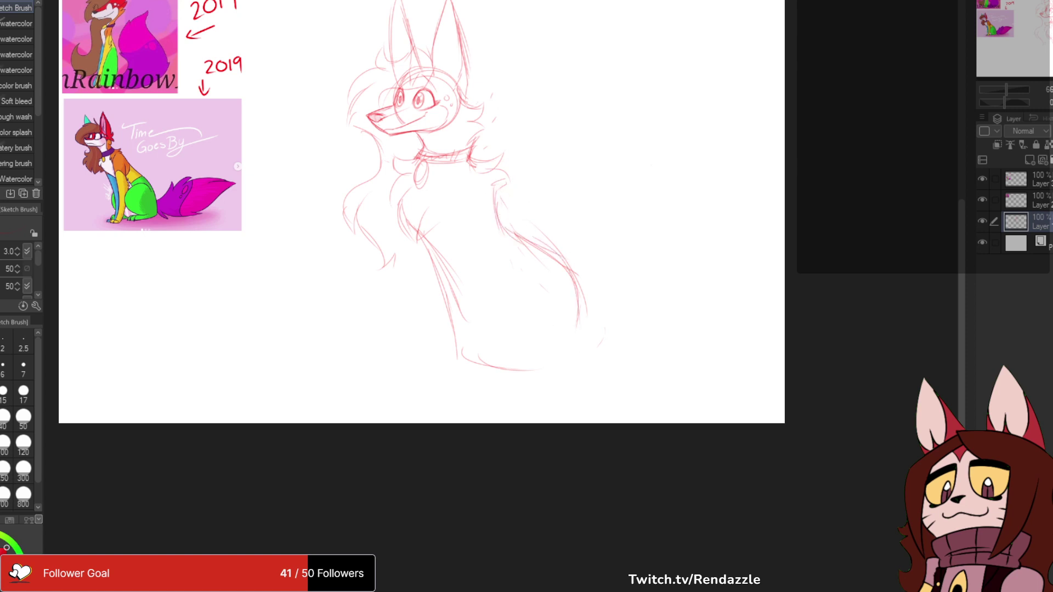
{"action": "mouse_move", "coordinate": [439, 247]}
{"action": "left_mouse_down"}
{"action": "mouse_move", "coordinate": [509, 205]}
{"action": "mouse_move", "coordinate": [497, 270]}
{"action": "mouse_move", "coordinate": [487, 276]}
{"action": "left_mouse_up"}
{"action": "mouse_move", "coordinate": [641, 232]}
{"action": "left_mouse_down"}
{"action": "mouse_move", "coordinate": [647, 203]}
{"action": "mouse_move", "coordinate": [608, 256]}
{"action": "left_mouse_up"}
- Lasso the whole character sketch, scale it down and reposition it to leave canvas space below for the legs
{"action": "key", "text": "m"}
{"action": "mouse_move", "coordinate": [405, 3]}
{"action": "left_mouse_down"}
{"action": "mouse_move", "coordinate": [564, 508]}
{"action": "mouse_move", "coordinate": [608, 4]}
{"action": "left_mouse_up"}
{"action": "key", "text": "ctrl+t"}
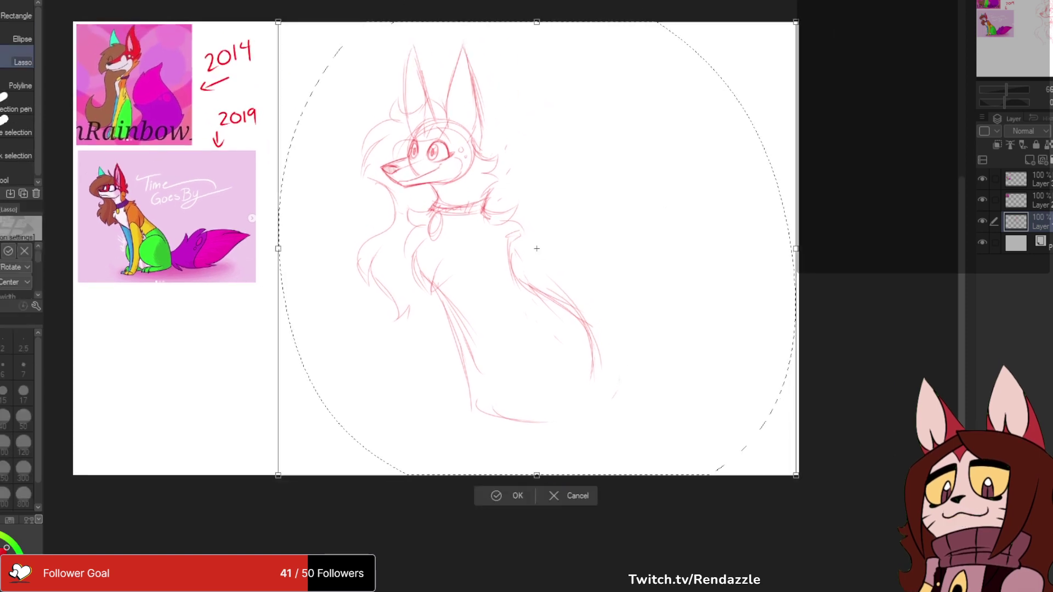
{"action": "left_click_drag", "start_coordinate": [795, 475], "coordinate": [709, 400]}
{"action": "left_click_drag", "start_coordinate": [494, 211], "coordinate": [504, 222]}
{"action": "left_click_drag", "start_coordinate": [720, 411], "coordinate": [705, 399]}
{"action": "left_click_drag", "start_coordinate": [497, 217], "coordinate": [503, 226]}
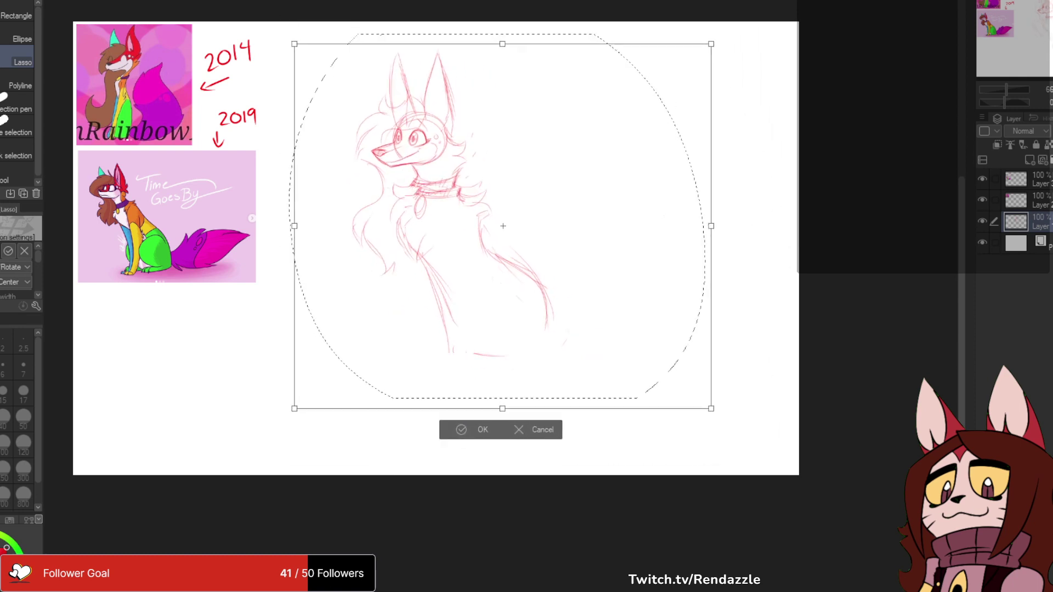
{"action": "left_click", "coordinate": [465, 430]}
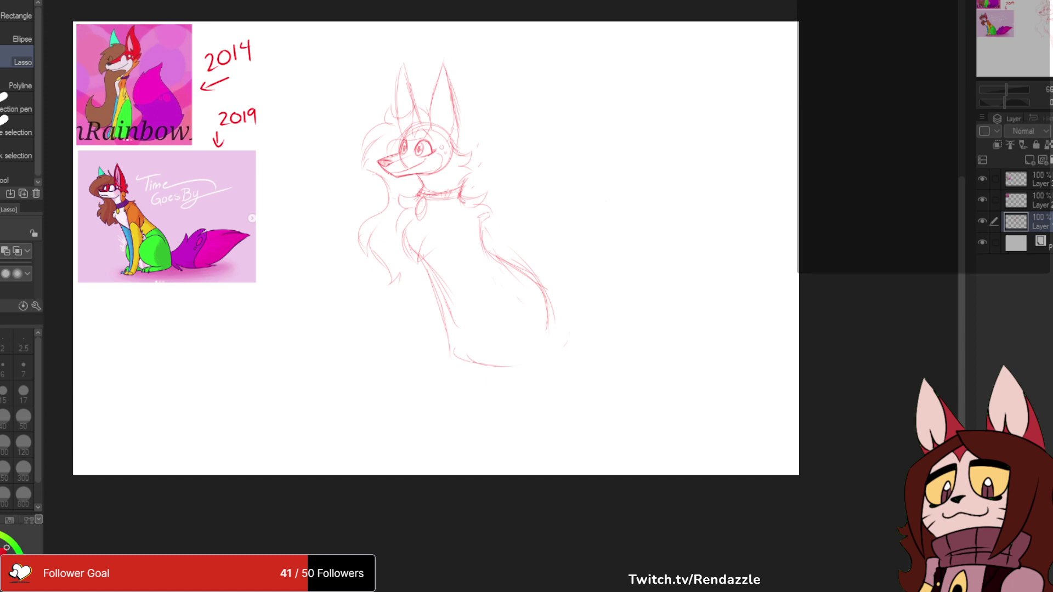
- Block in the two forelegs as narrow tapering columns below the chest
{"action": "key", "text": "b"}
{"action": "left_click_drag", "start_coordinate": [475, 355], "coordinate": [493, 332]}
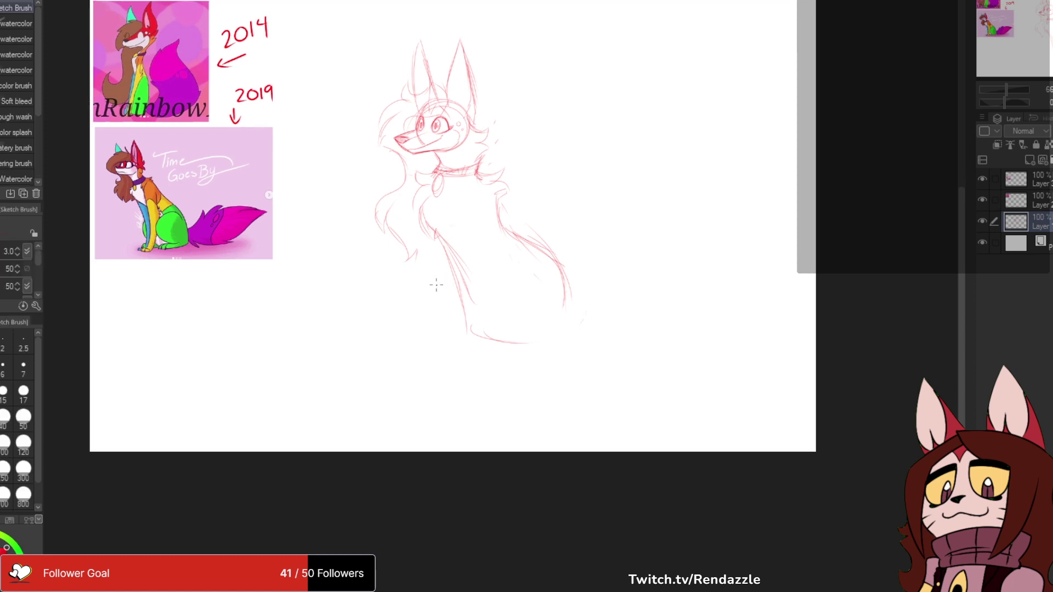
{"action": "mouse_move", "coordinate": [429, 286]}
{"action": "left_mouse_down"}
{"action": "mouse_move", "coordinate": [454, 313]}
{"action": "mouse_move", "coordinate": [434, 384]}
{"action": "left_mouse_up"}
{"action": "left_click_drag", "start_coordinate": [460, 299], "coordinate": [452, 382]}
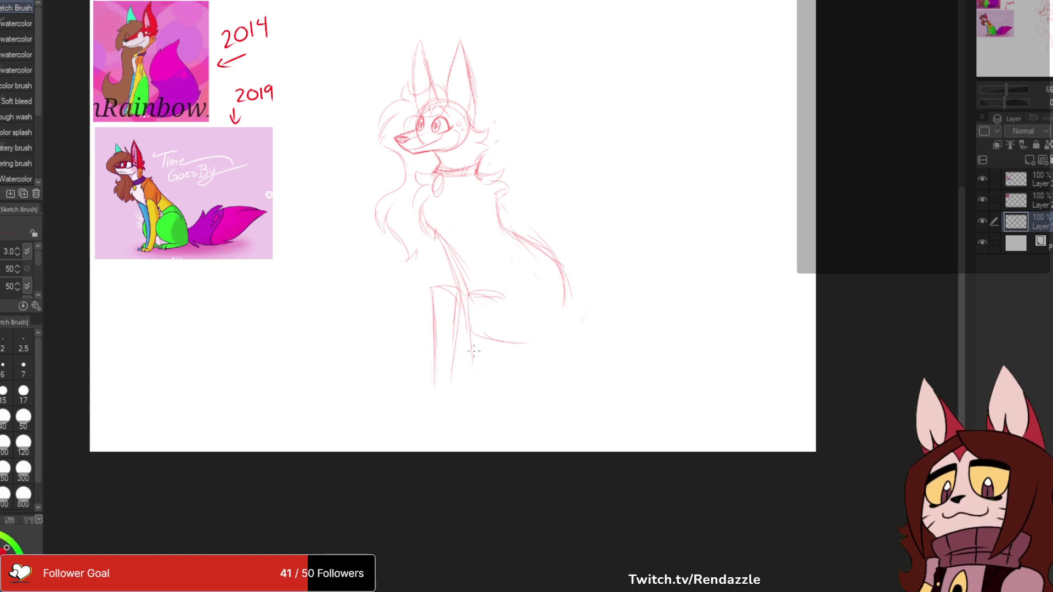
{"action": "left_click_drag", "start_coordinate": [467, 292], "coordinate": [475, 385]}
{"action": "left_click_drag", "start_coordinate": [499, 295], "coordinate": [486, 383]}
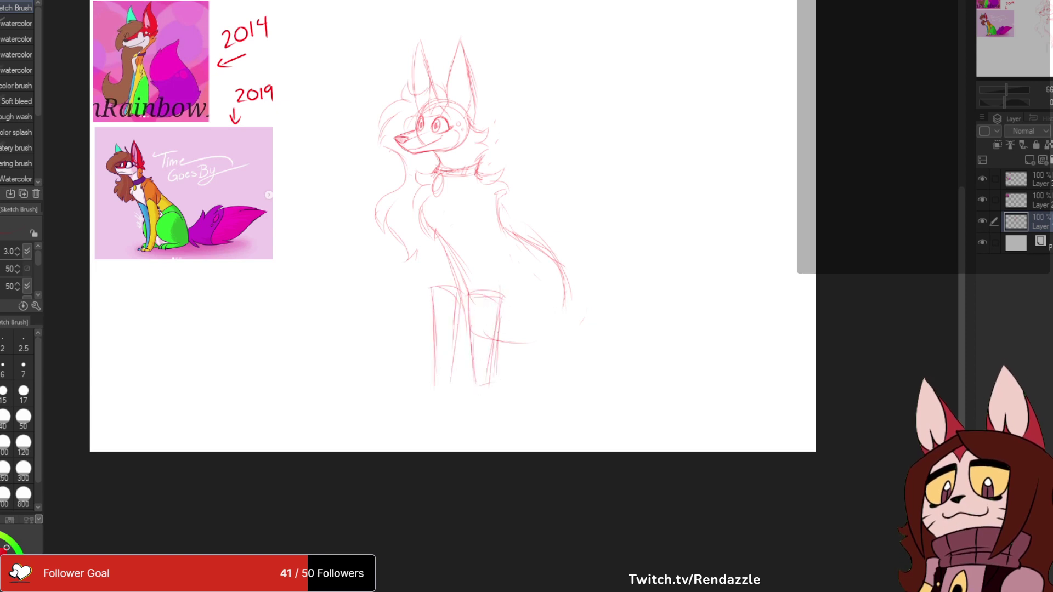
- Sketch the shoulder and upper foreleg lines joining the body to the leg columns, with a pointed elbow tuft
{"action": "left_click_drag", "start_coordinate": [481, 223], "coordinate": [482, 209]}
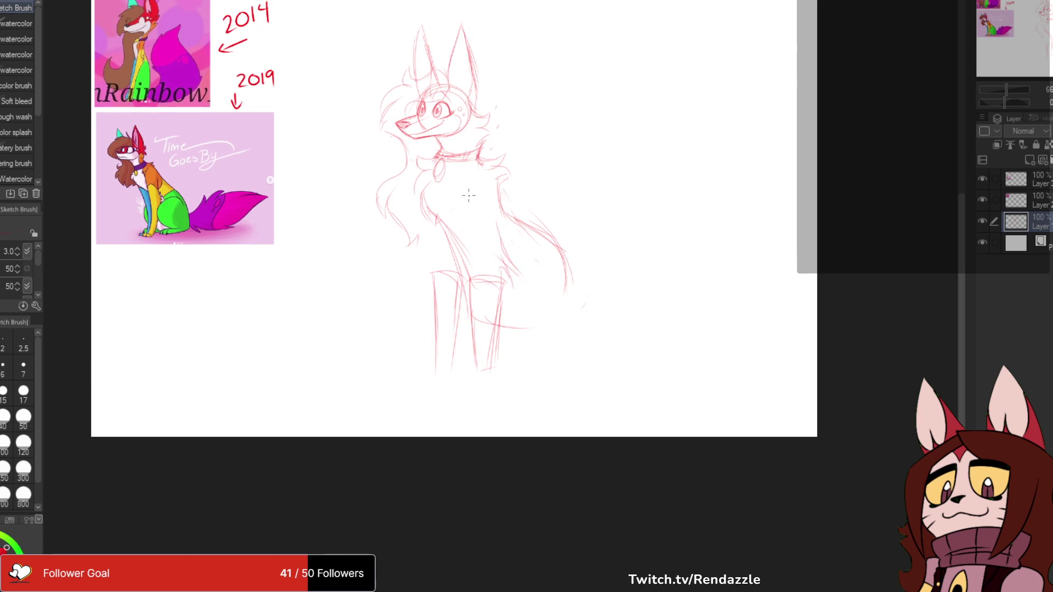
{"action": "left_click_drag", "start_coordinate": [429, 220], "coordinate": [444, 302]}
{"action": "mouse_move", "coordinate": [436, 246]}
{"action": "left_mouse_down"}
{"action": "mouse_move", "coordinate": [443, 328]}
{"action": "mouse_move", "coordinate": [378, 303]}
{"action": "mouse_move", "coordinate": [383, 295]}
{"action": "left_mouse_up"}
{"action": "left_click_drag", "start_coordinate": [410, 186], "coordinate": [413, 247]}
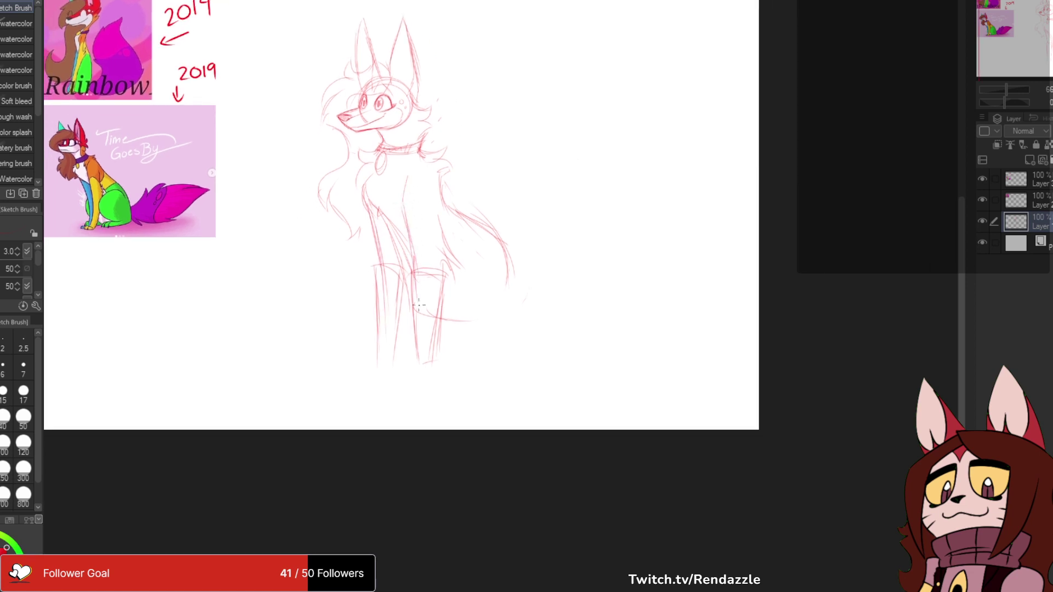
{"action": "left_click_drag", "start_coordinate": [418, 305], "coordinate": [490, 320]}
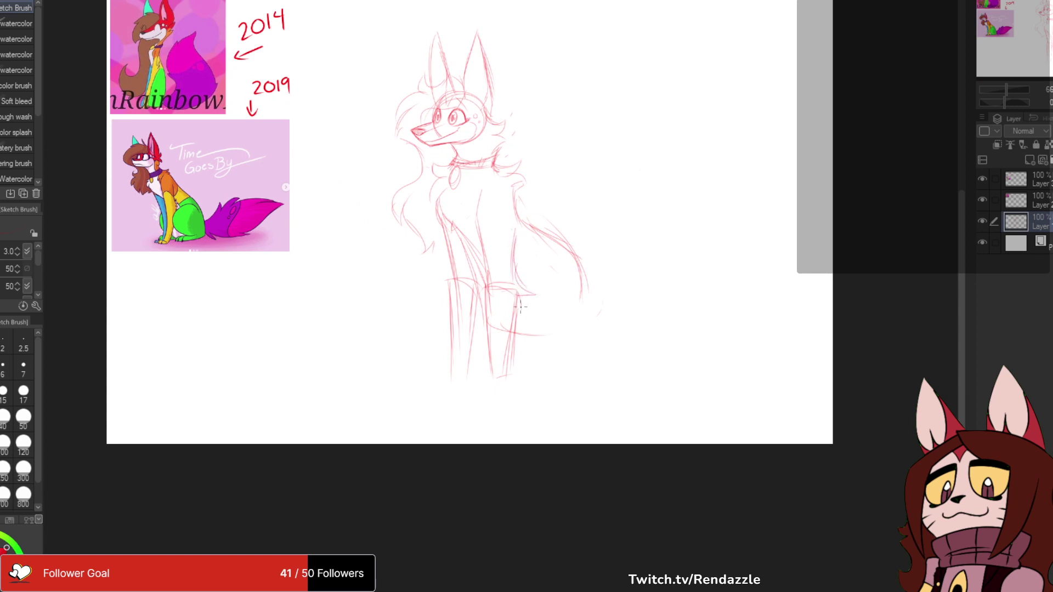
- Reshape the far foreleg into a slanting tapered leg and add rounded front paws to both legs
{"action": "left_click_drag", "start_coordinate": [502, 398], "coordinate": [516, 307]}
{"action": "mouse_move", "coordinate": [462, 236]}
{"action": "left_mouse_down"}
{"action": "mouse_move", "coordinate": [487, 296]}
{"action": "mouse_move", "coordinate": [491, 252]}
{"action": "mouse_move", "coordinate": [486, 272]}
{"action": "left_mouse_up"}
{"action": "mouse_move", "coordinate": [461, 171]}
{"action": "left_mouse_down"}
{"action": "mouse_move", "coordinate": [490, 315]}
{"action": "mouse_move", "coordinate": [473, 286]}
{"action": "left_mouse_up"}
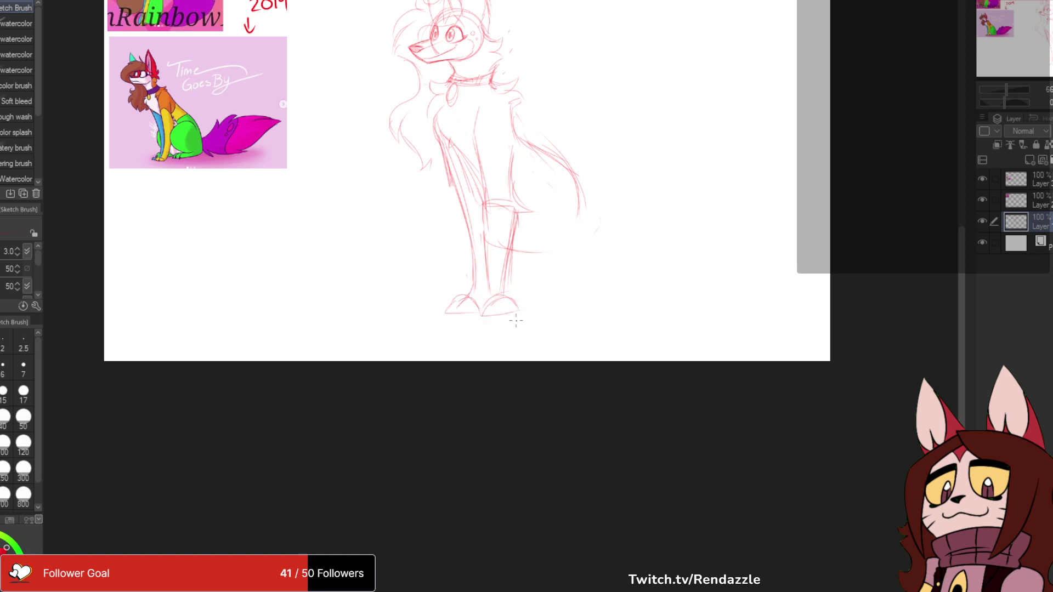
{"action": "mouse_move", "coordinate": [516, 321]}
{"action": "left_mouse_down"}
{"action": "mouse_move", "coordinate": [498, 308]}
{"action": "mouse_move", "coordinate": [454, 430]}
{"action": "mouse_move", "coordinate": [474, 422]}
{"action": "left_mouse_up"}
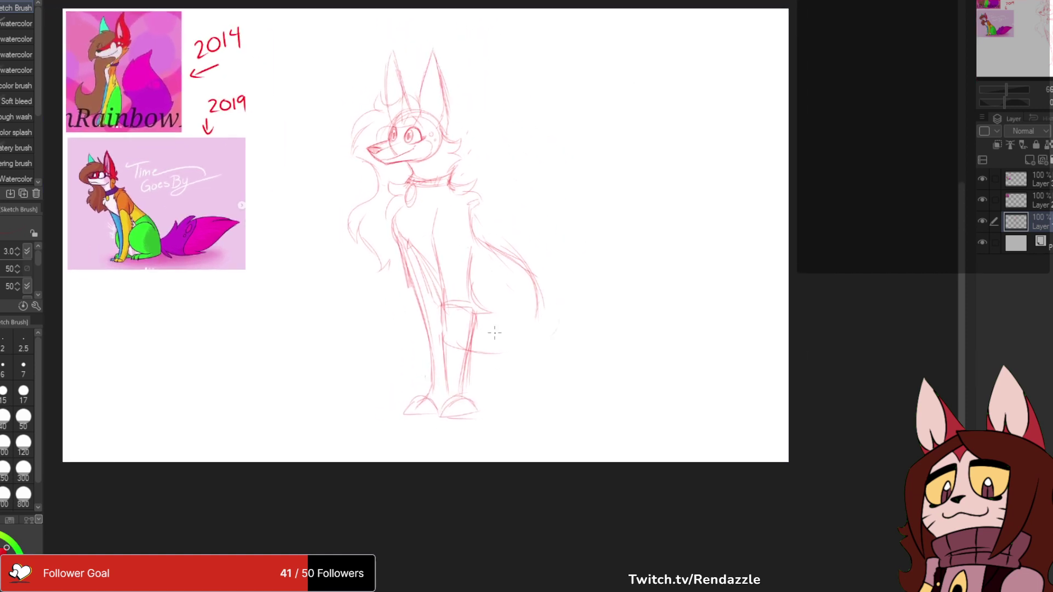
- Erase the upper back line and old elbow tuft, and rework the near foreleg's shoulder and rear lines
{"action": "scroll", "coordinate": [494, 332], "scroll_direction": "up", "scroll_amount": 4}
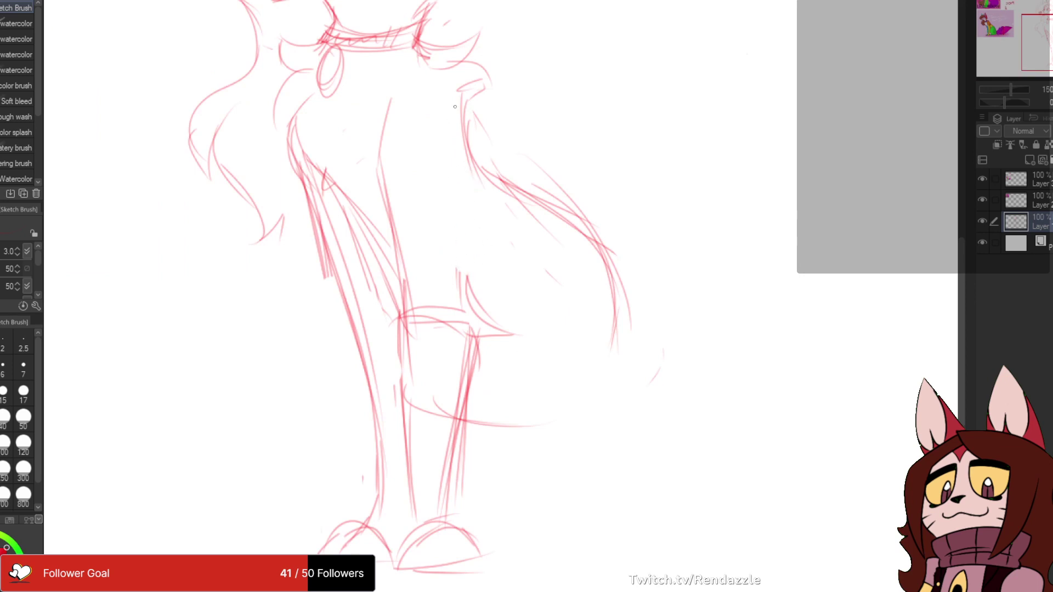
{"action": "mouse_move", "coordinate": [466, 85]}
{"action": "left_mouse_down"}
{"action": "mouse_move", "coordinate": [488, 117]}
{"action": "mouse_move", "coordinate": [506, 184]}
{"action": "left_mouse_up"}
{"action": "left_click_drag", "start_coordinate": [506, 184], "coordinate": [570, 301]}
{"action": "left_click_drag", "start_coordinate": [470, 201], "coordinate": [447, 277]}
{"action": "left_click_drag", "start_coordinate": [468, 208], "coordinate": [448, 307]}
{"action": "left_click_drag", "start_coordinate": [455, 237], "coordinate": [448, 315]}
{"action": "mouse_move", "coordinate": [468, 201]}
{"action": "left_mouse_down"}
{"action": "mouse_move", "coordinate": [464, 113]}
{"action": "mouse_move", "coordinate": [454, 225]}
{"action": "left_mouse_up"}
{"action": "left_click_drag", "start_coordinate": [470, 111], "coordinate": [441, 201]}
{"action": "mouse_move", "coordinate": [455, 140]}
{"action": "left_mouse_down"}
{"action": "mouse_move", "coordinate": [441, 218]}
{"action": "mouse_move", "coordinate": [464, 246]}
{"action": "left_mouse_up"}
{"action": "mouse_move", "coordinate": [441, 211]}
{"action": "left_mouse_down"}
{"action": "mouse_move", "coordinate": [467, 252]}
{"action": "mouse_move", "coordinate": [460, 288]}
{"action": "left_mouse_up"}
{"action": "left_click_drag", "start_coordinate": [450, 231], "coordinate": [471, 306]}
{"action": "mouse_move", "coordinate": [538, 228]}
{"action": "left_mouse_down"}
{"action": "mouse_move", "coordinate": [493, 230]}
{"action": "mouse_move", "coordinate": [483, 291]}
{"action": "left_mouse_up"}
{"action": "mouse_move", "coordinate": [488, 236]}
{"action": "left_mouse_down"}
{"action": "mouse_move", "coordinate": [481, 314]}
{"action": "mouse_move", "coordinate": [479, 270]}
{"action": "left_mouse_up"}
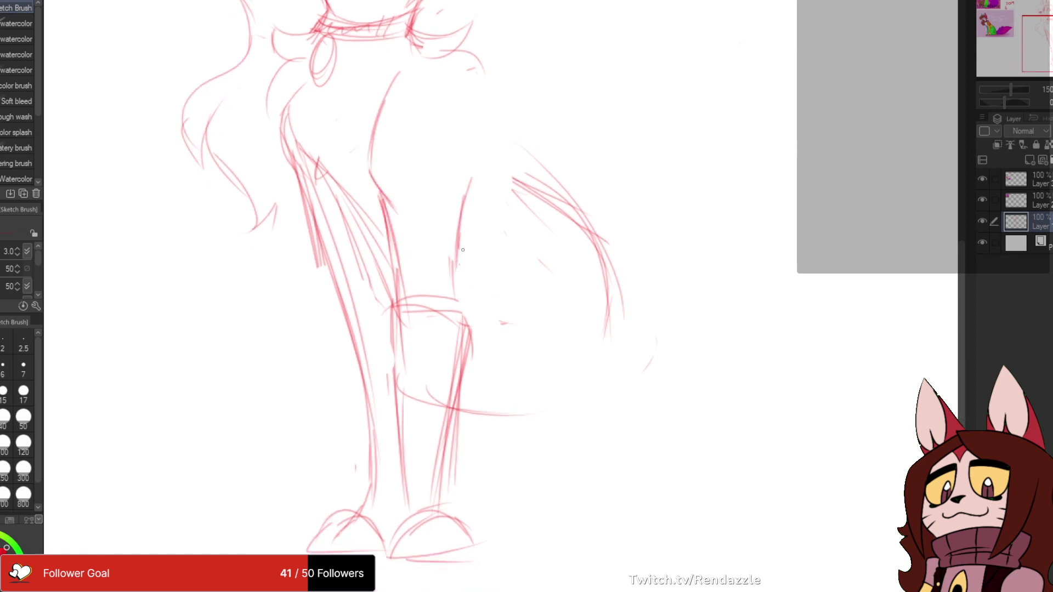
- Redraw the near elbow with curved fur tufts and strengthen the rear edge of the lower foreleg
{"action": "mouse_move", "coordinate": [460, 220]}
{"action": "left_mouse_down"}
{"action": "mouse_move", "coordinate": [469, 274]}
{"action": "mouse_move", "coordinate": [503, 286]}
{"action": "left_mouse_up"}
{"action": "mouse_move", "coordinate": [467, 281]}
{"action": "left_mouse_down"}
{"action": "mouse_move", "coordinate": [508, 286]}
{"action": "mouse_move", "coordinate": [497, 327]}
{"action": "mouse_move", "coordinate": [456, 379]}
{"action": "mouse_move", "coordinate": [447, 437]}
{"action": "left_mouse_up"}
{"action": "left_click_drag", "start_coordinate": [329, 247], "coordinate": [404, 202]}
- Erase the doubled front line of the far foreleg and sketch a replacement curving down from the chest
{"action": "key", "text": "e"}
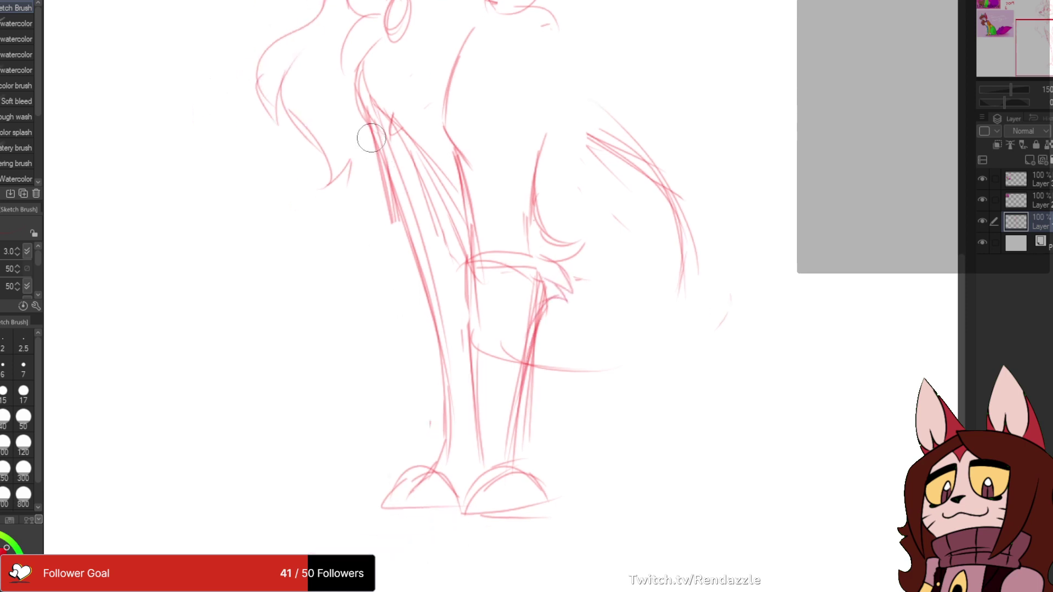
{"action": "left_click_drag", "start_coordinate": [370, 132], "coordinate": [427, 312]}
{"action": "left_click_drag", "start_coordinate": [407, 201], "coordinate": [407, 286]}
{"action": "key", "text": "p"}
{"action": "mouse_move", "coordinate": [365, 176]}
{"action": "left_mouse_down"}
{"action": "mouse_move", "coordinate": [374, 246]}
{"action": "mouse_move", "coordinate": [426, 305]}
{"action": "left_mouse_up"}
{"action": "left_click_drag", "start_coordinate": [382, 231], "coordinate": [440, 345]}
{"action": "left_click_drag", "start_coordinate": [399, 250], "coordinate": [442, 394]}
{"action": "left_click_drag", "start_coordinate": [410, 288], "coordinate": [444, 420]}
- Clean up the far foreleg's new strokes and redraw its front edge as a smoother curve toward the paw
{"action": "key", "text": "e"}
{"action": "left_click_drag", "start_coordinate": [408, 262], "coordinate": [439, 420]}
{"action": "key", "text": "b"}
{"action": "left_click_drag", "start_coordinate": [375, 238], "coordinate": [432, 350]}
{"action": "left_click_drag", "start_coordinate": [375, 237], "coordinate": [444, 401]}
{"action": "left_click_drag", "start_coordinate": [385, 266], "coordinate": [444, 435]}
{"action": "left_click_drag", "start_coordinate": [417, 336], "coordinate": [453, 465]}
{"action": "left_click_drag", "start_coordinate": [399, 216], "coordinate": [374, 165]}
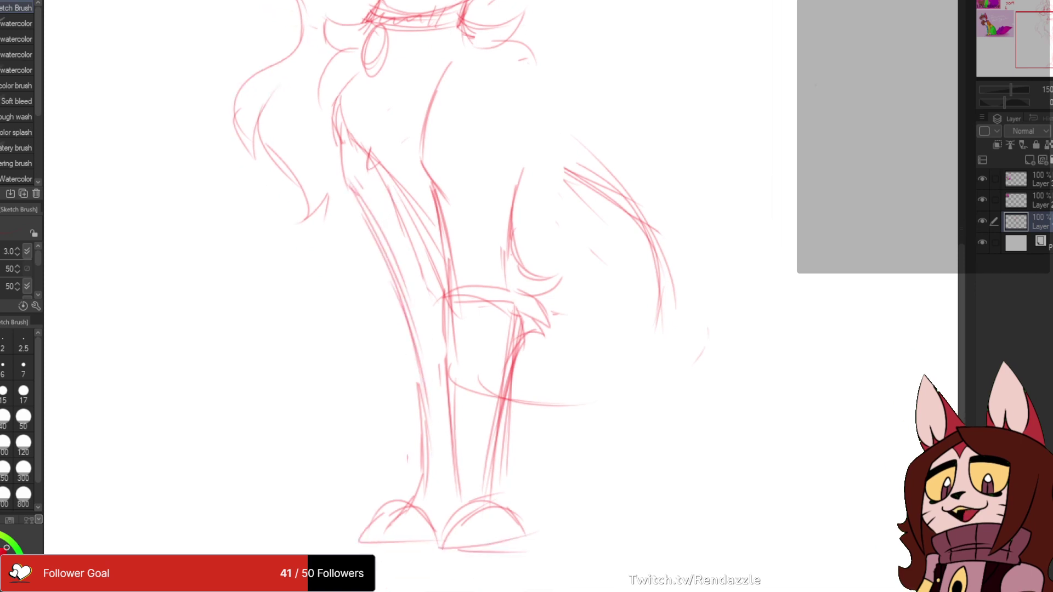
- Erase the old chest outline and the slanted construction lines between the forelegs
{"action": "key", "text": "e"}
{"action": "left_click_drag", "start_coordinate": [349, 90], "coordinate": [427, 265]}
{"action": "key", "text": "b"}
{"action": "left_click_drag", "start_coordinate": [348, 138], "coordinate": [411, 286]}
{"action": "key", "text": "e"}
{"action": "mouse_move", "coordinate": [390, 244]}
{"action": "left_mouse_down"}
{"action": "mouse_move", "coordinate": [386, 216]}
{"action": "mouse_move", "coordinate": [397, 286]}
{"action": "left_mouse_up"}
{"action": "mouse_move", "coordinate": [397, 160]}
{"action": "left_mouse_down"}
{"action": "mouse_move", "coordinate": [411, 176]}
{"action": "mouse_move", "coordinate": [382, 187]}
{"action": "left_mouse_up"}
- Sketch fluffy chest fur below the collar tag, ending in pointed tufts between the forelegs
{"action": "key", "text": "b"}
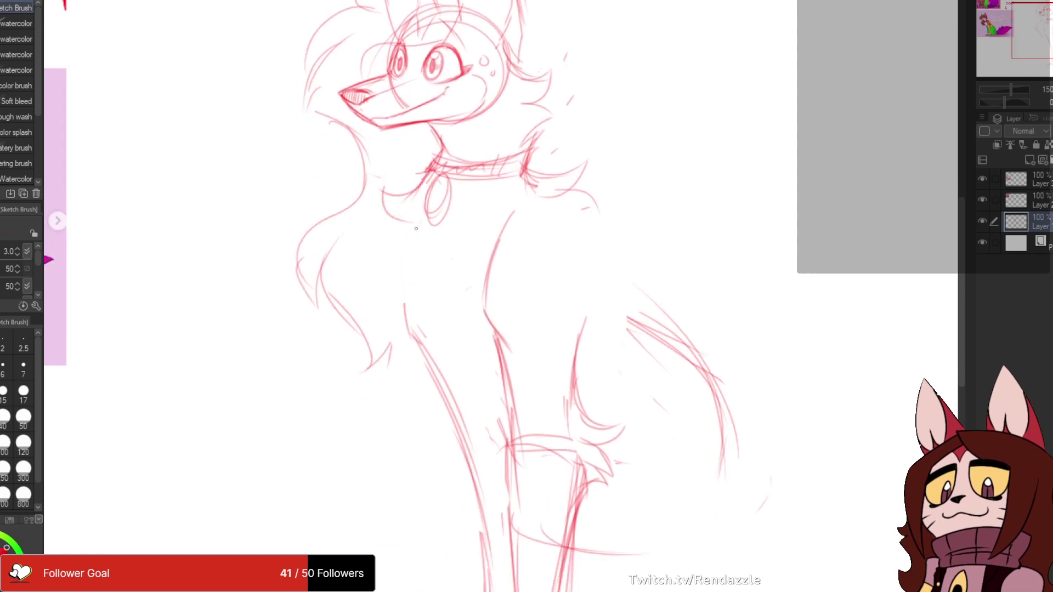
{"action": "mouse_move", "coordinate": [414, 224]}
{"action": "left_mouse_down"}
{"action": "mouse_move", "coordinate": [391, 284]}
{"action": "mouse_move", "coordinate": [417, 247]}
{"action": "left_mouse_up"}
{"action": "mouse_move", "coordinate": [418, 246]}
{"action": "left_mouse_down"}
{"action": "mouse_move", "coordinate": [376, 199]}
{"action": "mouse_move", "coordinate": [384, 275]}
{"action": "left_mouse_up"}
{"action": "left_click_drag", "start_coordinate": [364, 237], "coordinate": [411, 301]}
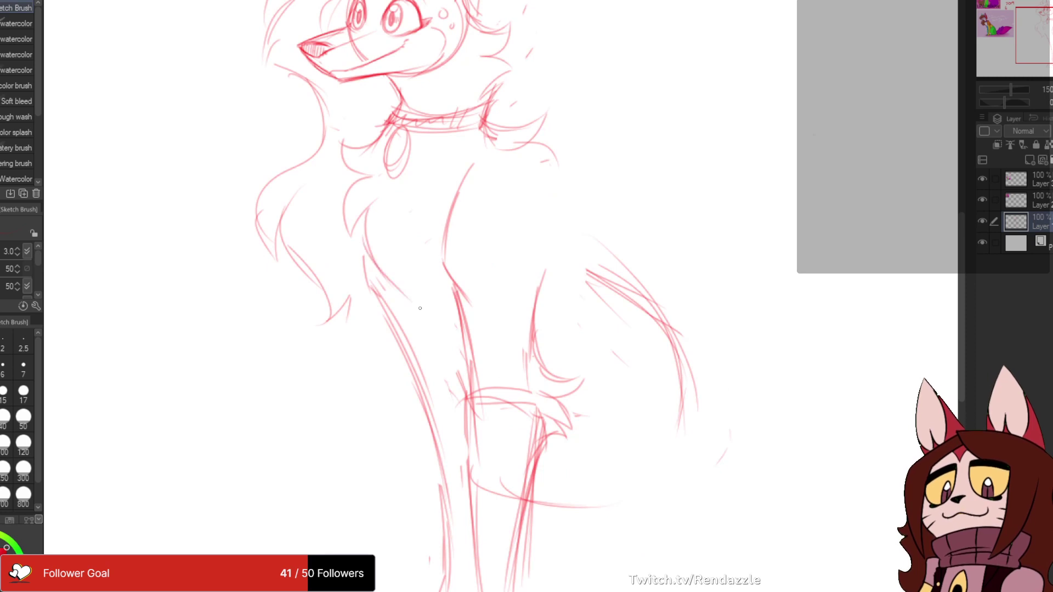
{"action": "mouse_move", "coordinate": [372, 261]}
{"action": "left_mouse_down"}
{"action": "mouse_move", "coordinate": [422, 318]}
{"action": "mouse_move", "coordinate": [423, 278]}
{"action": "left_mouse_up"}
{"action": "left_click_drag", "start_coordinate": [427, 291], "coordinate": [427, 329]}
{"action": "left_click_drag", "start_coordinate": [426, 329], "coordinate": [454, 313]}
{"action": "left_click_drag", "start_coordinate": [455, 274], "coordinate": [436, 275]}
- Erase the near shoulder's front line and redraw it as a cleaner curve
{"action": "key", "text": "e"}
{"action": "left_click_drag", "start_coordinate": [448, 160], "coordinate": [437, 230]}
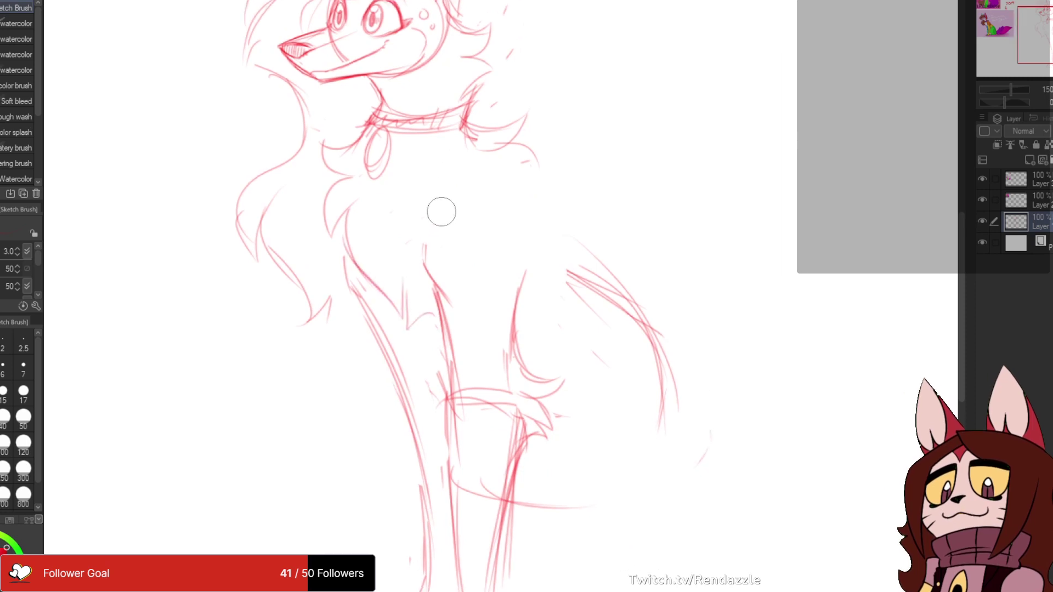
{"action": "key", "text": "b"}
{"action": "mouse_move", "coordinate": [450, 194]}
{"action": "left_mouse_down"}
{"action": "mouse_move", "coordinate": [426, 250]}
{"action": "mouse_move", "coordinate": [440, 254]}
{"action": "mouse_move", "coordinate": [441, 207]}
{"action": "mouse_move", "coordinate": [438, 233]}
{"action": "left_mouse_up"}
{"action": "key", "text": "e"}
{"action": "key", "text": "b"}
- Redraw the fur tuft behind the collar and connect the neck to the back with a new line
{"action": "scroll", "coordinate": [436, 247], "scroll_direction": "up", "scroll_amount": 3}
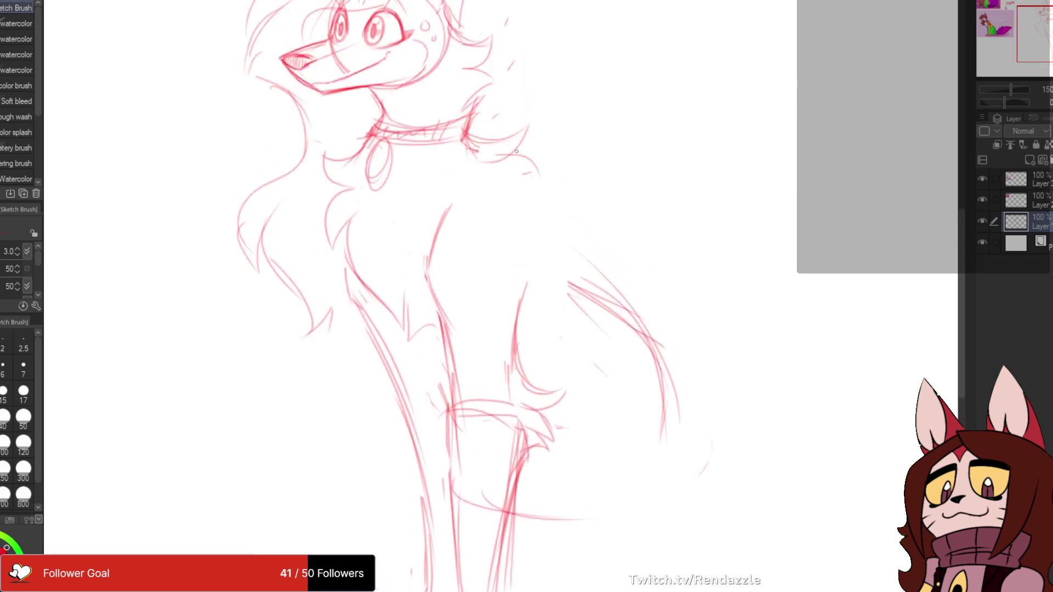
{"action": "scroll", "coordinate": [527, 175], "scroll_direction": "up", "scroll_amount": 3}
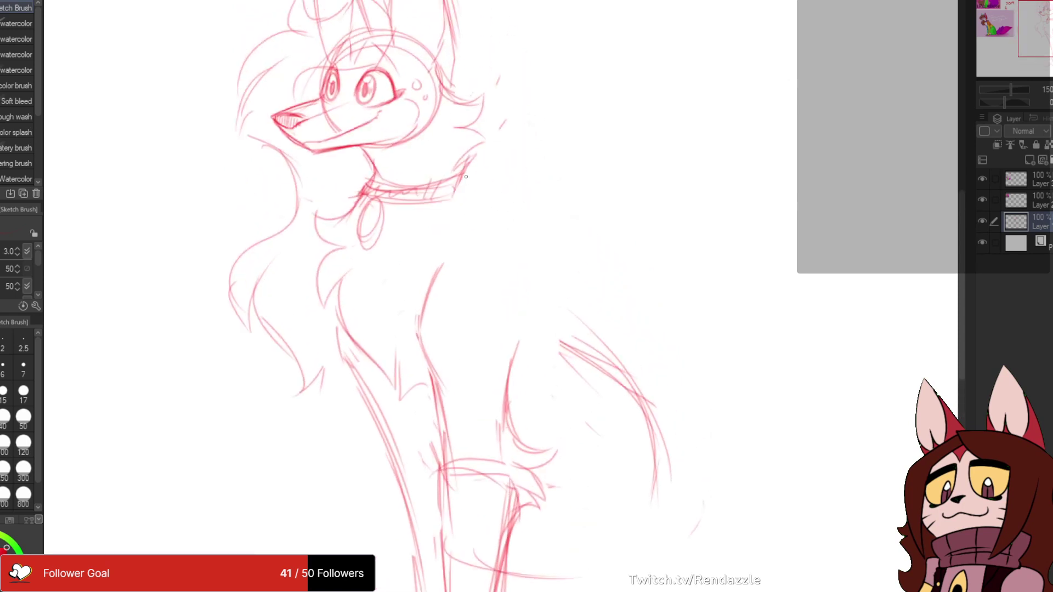
{"action": "mouse_move", "coordinate": [463, 165]}
{"action": "left_mouse_down"}
{"action": "mouse_move", "coordinate": [477, 222]}
{"action": "mouse_move", "coordinate": [515, 204]}
{"action": "left_mouse_up"}
{"action": "mouse_move", "coordinate": [504, 245]}
{"action": "left_mouse_down"}
{"action": "mouse_move", "coordinate": [472, 151]}
{"action": "mouse_move", "coordinate": [543, 255]}
{"action": "left_mouse_up"}
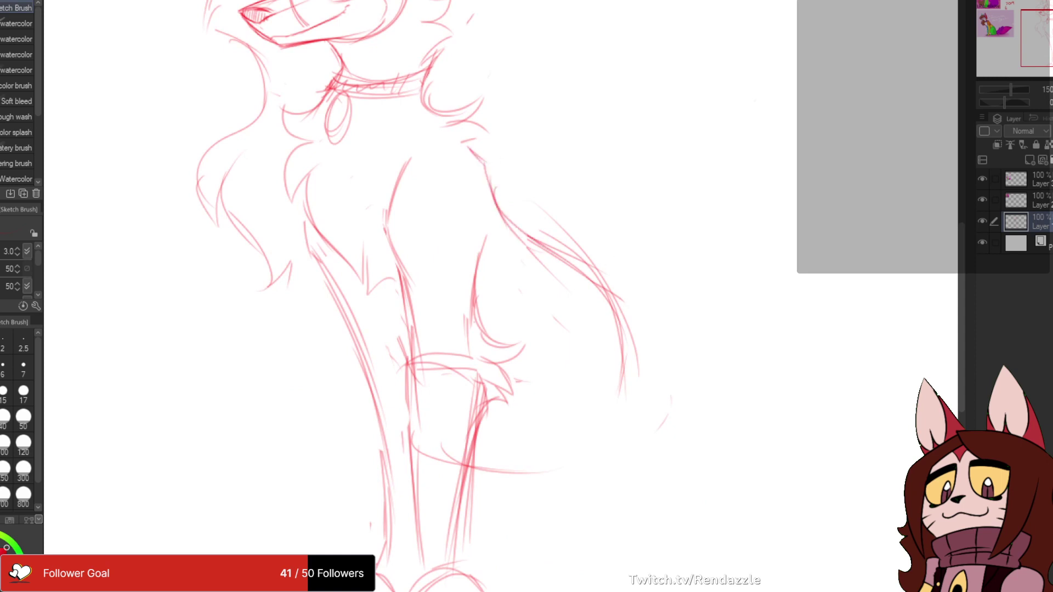
- Erase the rough back line and redraw it as one long slope from the neck into the rump
{"action": "mouse_move", "coordinate": [488, 189]}
{"action": "left_mouse_down"}
{"action": "mouse_move", "coordinate": [475, 230]}
{"action": "mouse_move", "coordinate": [477, 212]}
{"action": "mouse_move", "coordinate": [606, 340]}
{"action": "mouse_move", "coordinate": [608, 384]}
{"action": "left_mouse_up"}
{"action": "left_click_drag", "start_coordinate": [608, 384], "coordinate": [573, 315]}
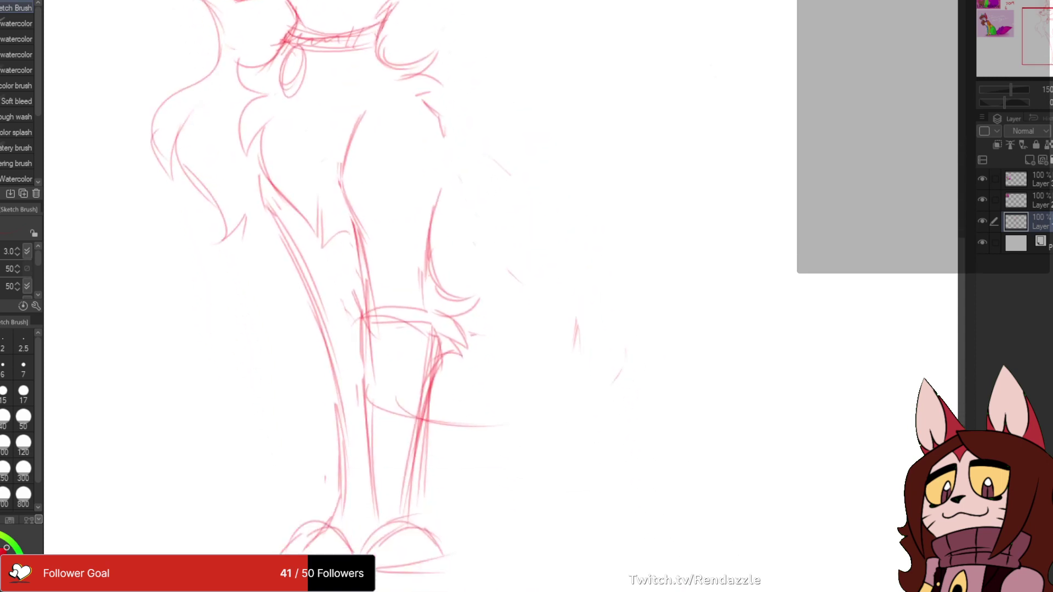
{"action": "mouse_move", "coordinate": [443, 117]}
{"action": "left_mouse_down"}
{"action": "mouse_move", "coordinate": [456, 175]}
{"action": "mouse_move", "coordinate": [505, 272]}
{"action": "mouse_move", "coordinate": [568, 310]}
{"action": "mouse_move", "coordinate": [600, 447]}
{"action": "left_mouse_up"}
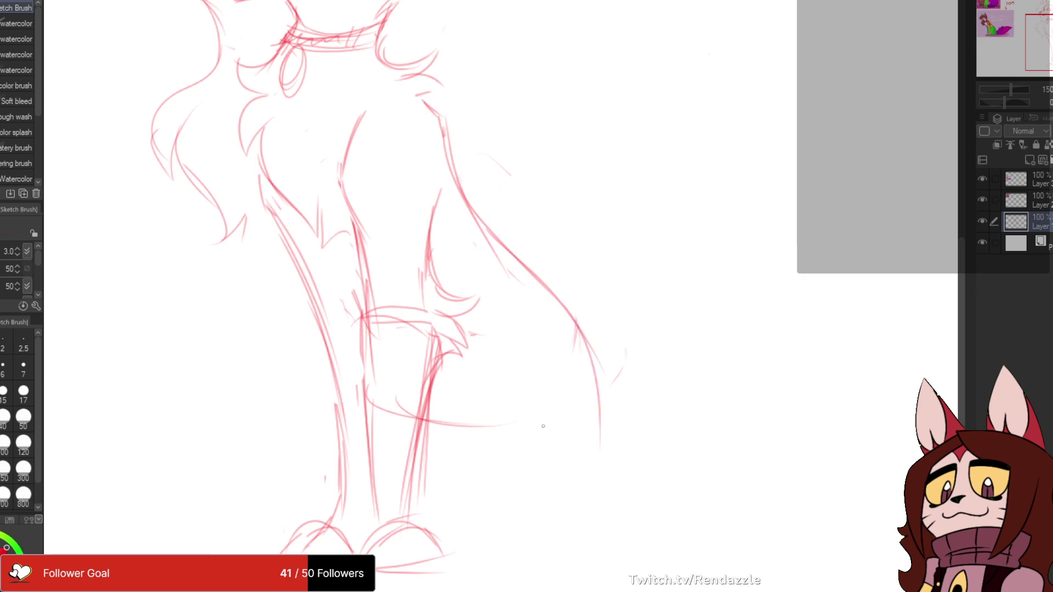
- Sketch large rounded thighs for the far and near hind legs, closing the rump curve behind the near one
{"action": "mouse_move", "coordinate": [315, 377]}
{"action": "left_mouse_down"}
{"action": "mouse_move", "coordinate": [498, 512]}
{"action": "mouse_move", "coordinate": [509, 401]}
{"action": "mouse_move", "coordinate": [493, 268]}
{"action": "mouse_move", "coordinate": [431, 345]}
{"action": "left_mouse_up"}
{"action": "mouse_move", "coordinate": [487, 238]}
{"action": "left_mouse_down"}
{"action": "mouse_move", "coordinate": [426, 390]}
{"action": "mouse_move", "coordinate": [486, 422]}
{"action": "mouse_move", "coordinate": [361, 469]}
{"action": "mouse_move", "coordinate": [367, 158]}
{"action": "mouse_move", "coordinate": [309, 217]}
{"action": "left_mouse_up"}
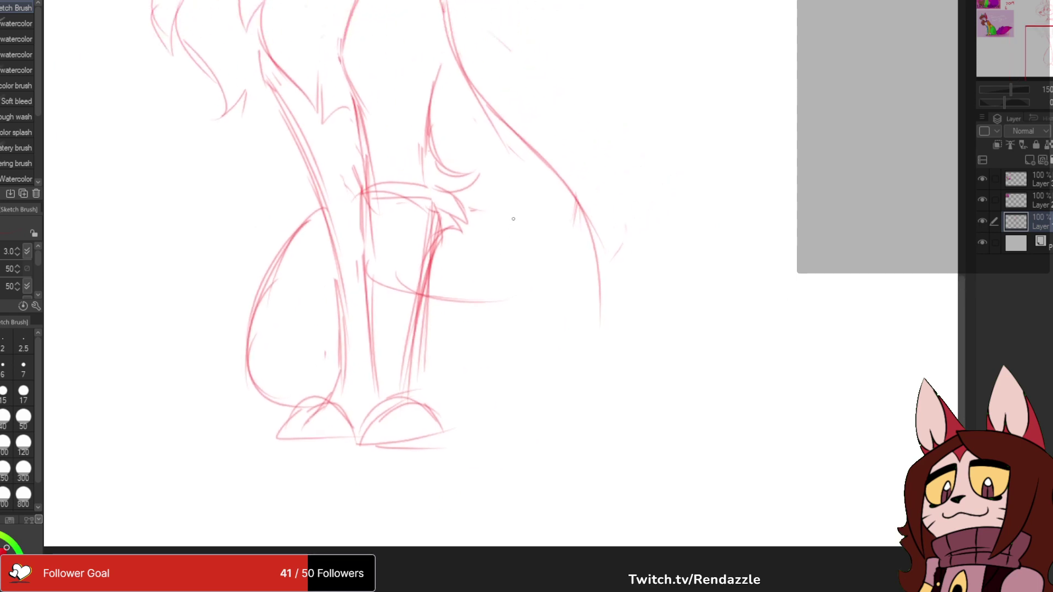
{"action": "left_click_drag", "start_coordinate": [517, 197], "coordinate": [431, 352]}
{"action": "left_click_drag", "start_coordinate": [468, 243], "coordinate": [434, 406]}
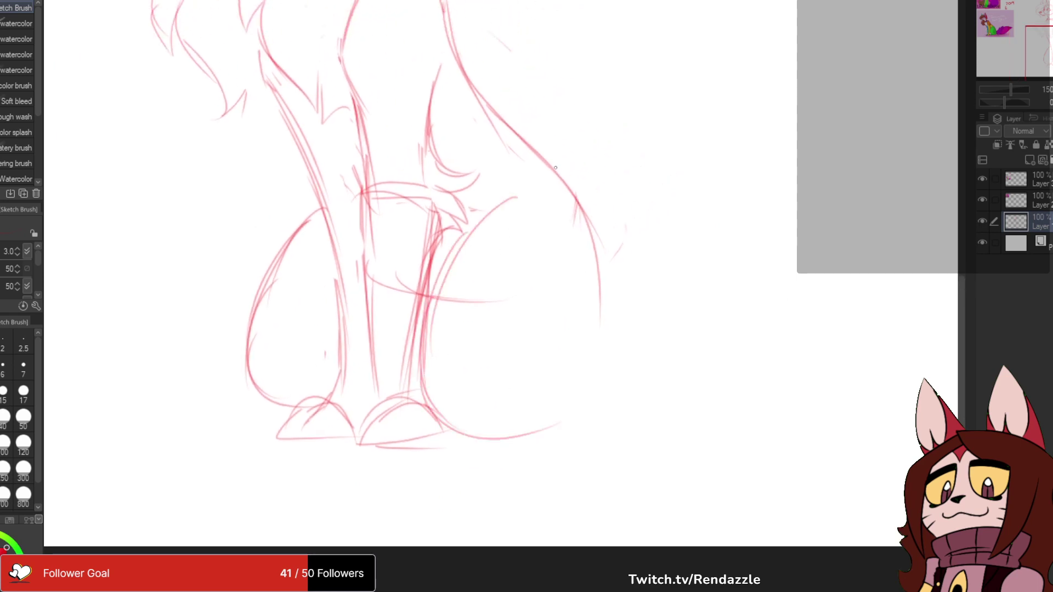
{"action": "mouse_move", "coordinate": [565, 186]}
{"action": "left_mouse_down"}
{"action": "mouse_move", "coordinate": [609, 326]}
{"action": "mouse_move", "coordinate": [541, 442]}
{"action": "left_mouse_up"}
{"action": "mouse_move", "coordinate": [494, 247]}
{"action": "left_mouse_down"}
{"action": "mouse_move", "coordinate": [610, 434]}
{"action": "mouse_move", "coordinate": [611, 372]}
{"action": "mouse_move", "coordinate": [555, 263]}
{"action": "mouse_move", "coordinate": [599, 239]}
{"action": "left_mouse_up"}
- Add low domed hind paws with flat base lines under both thighs
{"action": "mouse_move", "coordinate": [560, 427]}
{"action": "left_mouse_down"}
{"action": "mouse_move", "coordinate": [630, 404]}
{"action": "mouse_move", "coordinate": [590, 439]}
{"action": "mouse_move", "coordinate": [653, 440]}
{"action": "left_mouse_up"}
{"action": "mouse_move", "coordinate": [420, 385]}
{"action": "left_mouse_down"}
{"action": "mouse_move", "coordinate": [414, 401]}
{"action": "mouse_move", "coordinate": [427, 382]}
{"action": "left_mouse_up"}
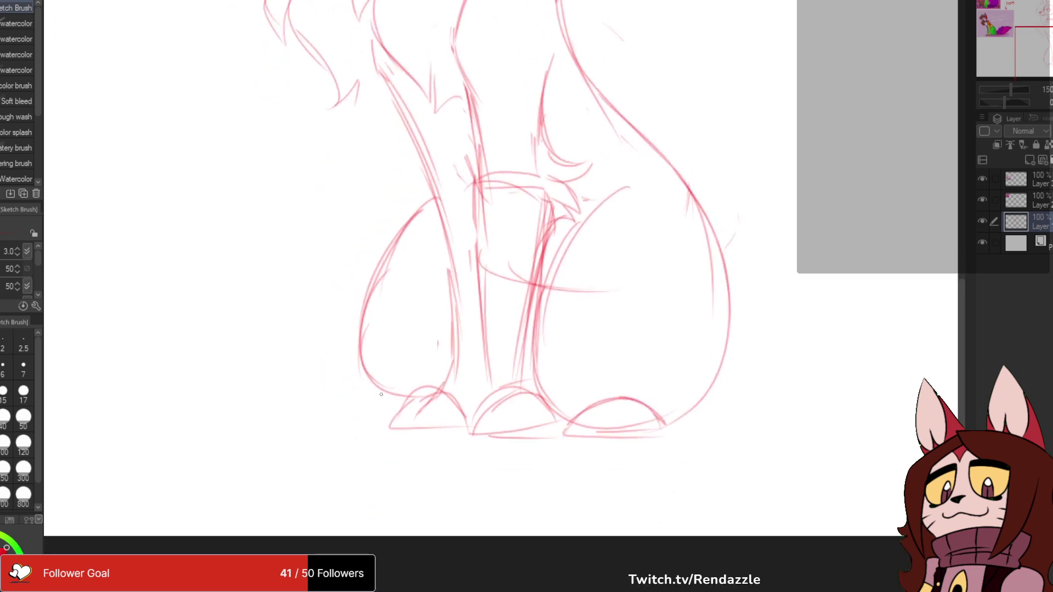
{"action": "left_click_drag", "start_coordinate": [332, 421], "coordinate": [371, 381]}
{"action": "left_click_drag", "start_coordinate": [335, 425], "coordinate": [407, 427]}
{"action": "mouse_move", "coordinate": [695, 230]}
{"action": "left_mouse_down"}
{"action": "mouse_move", "coordinate": [630, 334]}
{"action": "mouse_move", "coordinate": [609, 289]}
{"action": "left_mouse_up"}
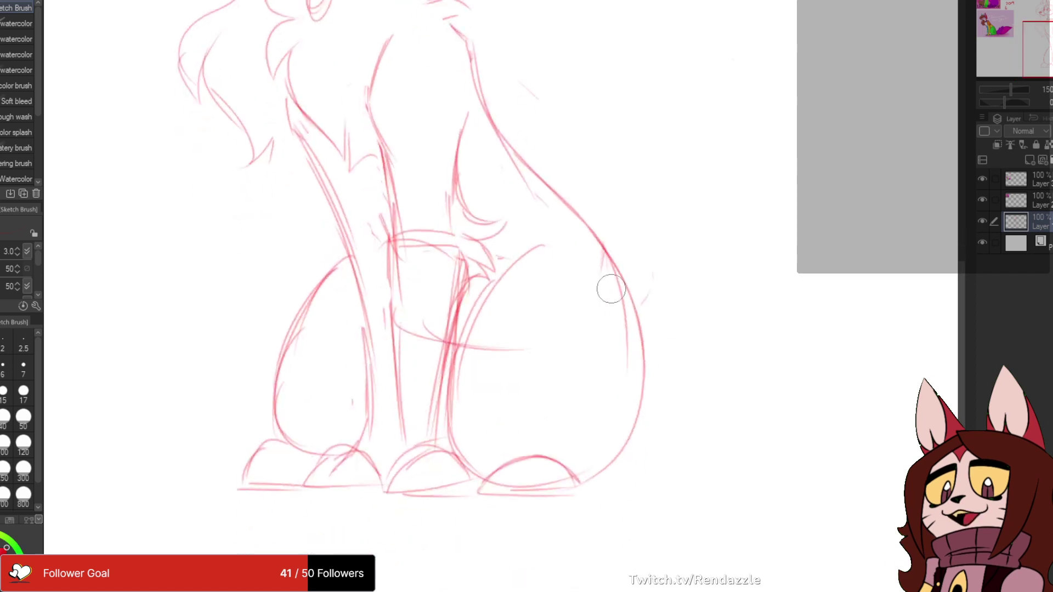
- Clean up and redraw the back and rump curve, and refine the front edge of the near thigh
{"action": "mouse_move", "coordinate": [587, 228]}
{"action": "left_mouse_down"}
{"action": "mouse_move", "coordinate": [647, 440]}
{"action": "mouse_move", "coordinate": [619, 454]}
{"action": "left_mouse_up"}
{"action": "mouse_move", "coordinate": [529, 165]}
{"action": "left_mouse_down"}
{"action": "mouse_move", "coordinate": [617, 250]}
{"action": "mouse_move", "coordinate": [647, 310]}
{"action": "mouse_move", "coordinate": [655, 372]}
{"action": "mouse_move", "coordinate": [639, 476]}
{"action": "left_mouse_up"}
{"action": "mouse_move", "coordinate": [530, 251]}
{"action": "left_mouse_down"}
{"action": "mouse_move", "coordinate": [569, 211]}
{"action": "mouse_move", "coordinate": [499, 374]}
{"action": "left_mouse_up"}
{"action": "left_click_drag", "start_coordinate": [595, 204], "coordinate": [498, 335]}
{"action": "left_click_drag", "start_coordinate": [554, 240], "coordinate": [502, 312]}
{"action": "left_click_drag", "start_coordinate": [521, 284], "coordinate": [497, 334]}
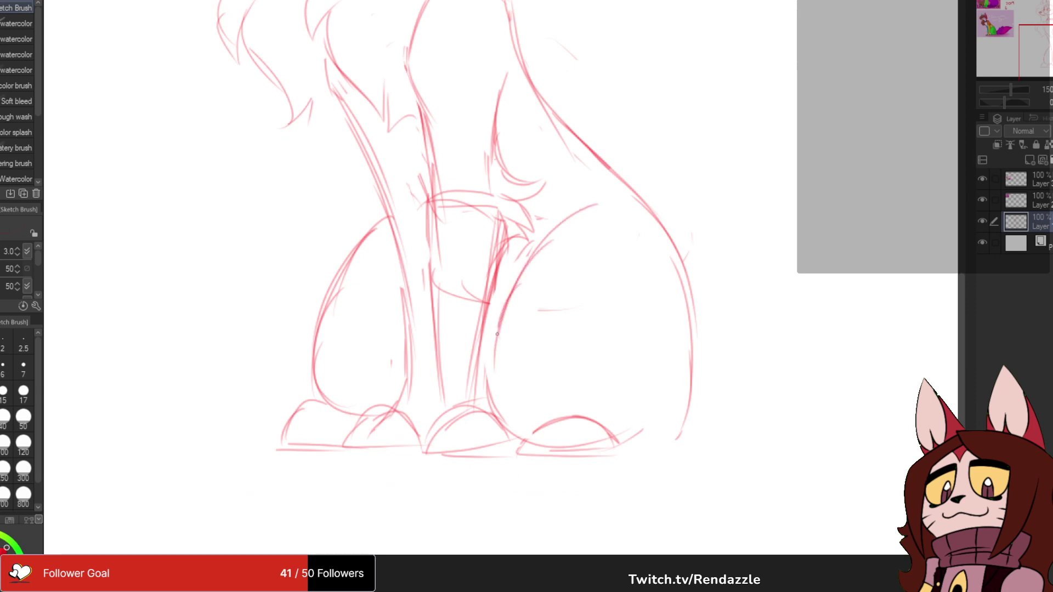
- Erase the far hind thigh's outline and redraw it as a rounder curve behind the forelegs
{"action": "left_click_drag", "start_coordinate": [592, 134], "coordinate": [551, 123]}
{"action": "scroll", "coordinate": [551, 124], "scroll_direction": "down", "scroll_amount": 2}
{"action": "left_click_drag", "start_coordinate": [496, 284], "coordinate": [491, 421]}
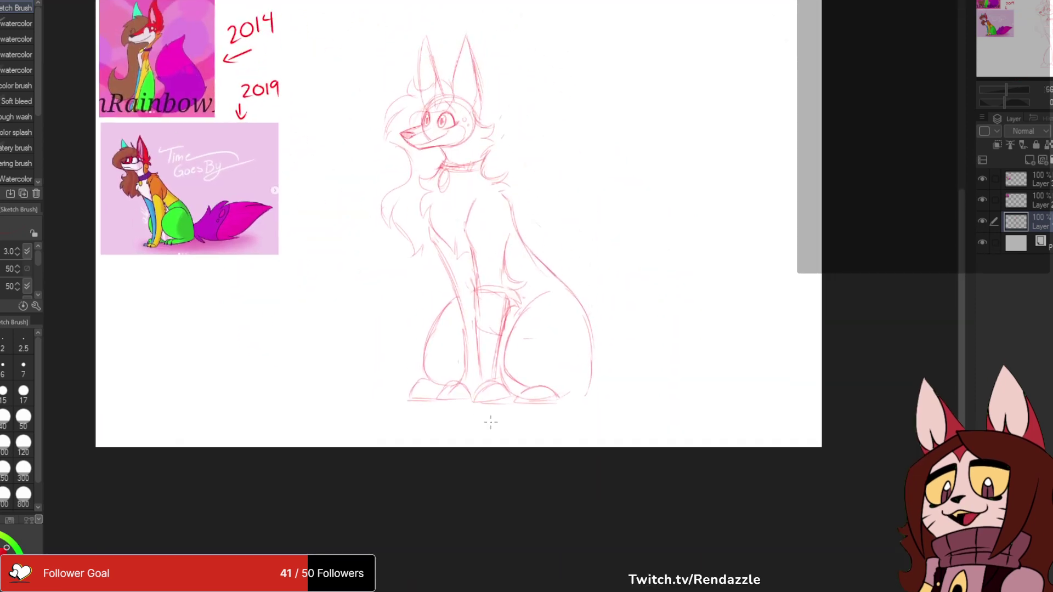
{"action": "scroll", "coordinate": [492, 422], "scroll_direction": "up", "scroll_amount": 1}
{"action": "mouse_move", "coordinate": [438, 241]}
{"action": "left_mouse_down"}
{"action": "mouse_move", "coordinate": [422, 247]}
{"action": "mouse_move", "coordinate": [393, 335]}
{"action": "left_mouse_up"}
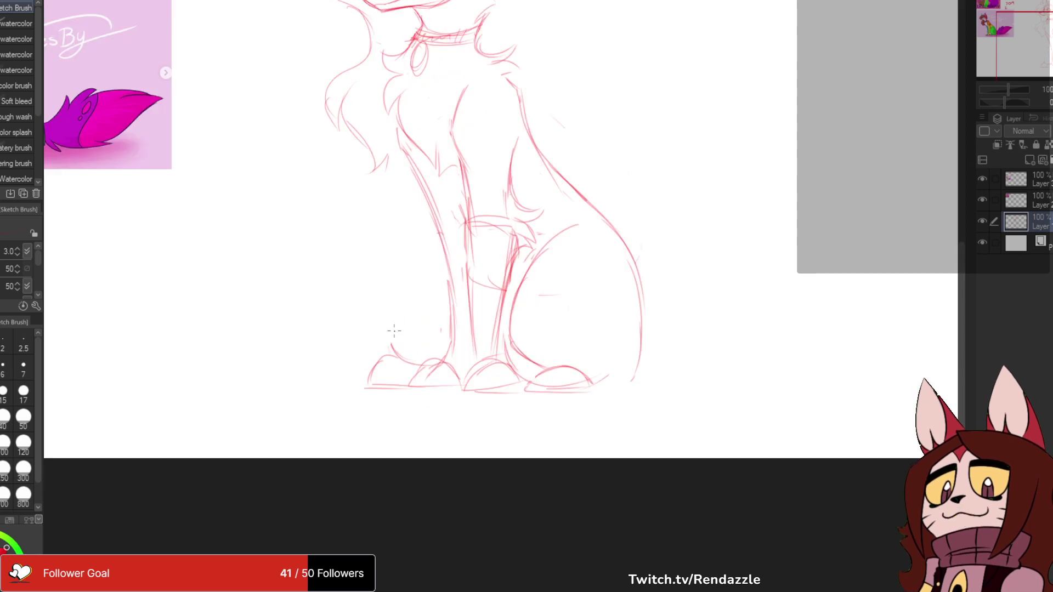
{"action": "mouse_move", "coordinate": [440, 234]}
{"action": "left_mouse_down"}
{"action": "mouse_move", "coordinate": [398, 299]}
{"action": "mouse_move", "coordinate": [397, 337]}
{"action": "mouse_move", "coordinate": [458, 525]}
{"action": "mouse_move", "coordinate": [578, 420]}
{"action": "mouse_move", "coordinate": [538, 401]}
{"action": "mouse_move", "coordinate": [518, 432]}
{"action": "mouse_move", "coordinate": [421, 356]}
{"action": "left_mouse_up"}
- Erase the back and rump outline and redraw it as a smooth curve down to the near hind paw
{"action": "mouse_move", "coordinate": [561, 160]}
{"action": "left_mouse_down"}
{"action": "mouse_move", "coordinate": [622, 233]}
{"action": "mouse_move", "coordinate": [660, 353]}
{"action": "left_mouse_up"}
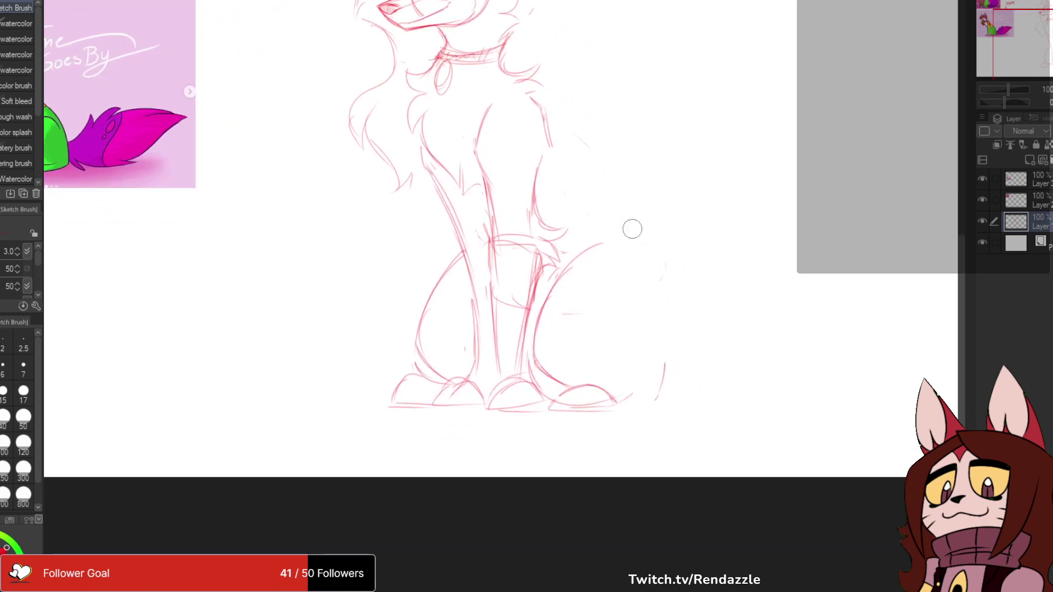
{"action": "mouse_move", "coordinate": [632, 228]}
{"action": "left_mouse_down"}
{"action": "mouse_move", "coordinate": [665, 392]}
{"action": "mouse_move", "coordinate": [554, 315]}
{"action": "mouse_move", "coordinate": [544, 342]}
{"action": "left_mouse_up"}
{"action": "mouse_move", "coordinate": [547, 101]}
{"action": "left_mouse_down"}
{"action": "mouse_move", "coordinate": [550, 143]}
{"action": "mouse_move", "coordinate": [561, 120]}
{"action": "mouse_move", "coordinate": [570, 168]}
{"action": "mouse_move", "coordinate": [619, 245]}
{"action": "mouse_move", "coordinate": [652, 336]}
{"action": "mouse_move", "coordinate": [622, 392]}
{"action": "left_mouse_up"}
{"action": "mouse_move", "coordinate": [622, 392]}
{"action": "left_mouse_down"}
{"action": "mouse_move", "coordinate": [645, 478]}
{"action": "mouse_move", "coordinate": [685, 462]}
{"action": "mouse_move", "coordinate": [697, 417]}
{"action": "mouse_move", "coordinate": [651, 375]}
{"action": "mouse_move", "coordinate": [673, 554]}
{"action": "mouse_move", "coordinate": [692, 507]}
{"action": "mouse_move", "coordinate": [687, 452]}
{"action": "left_mouse_up"}
- Erase the near hind paw and the remaining lower thigh outline
{"action": "left_click_drag", "start_coordinate": [662, 389], "coordinate": [649, 364]}
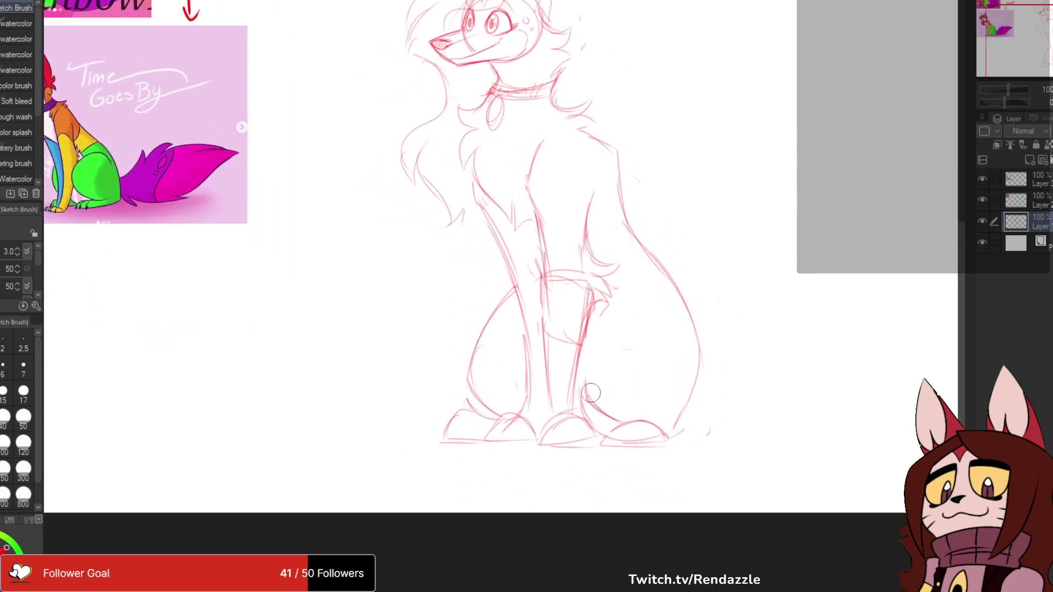
{"action": "mouse_move", "coordinate": [591, 393]}
{"action": "left_mouse_down"}
{"action": "mouse_move", "coordinate": [611, 440]}
{"action": "mouse_move", "coordinate": [681, 452]}
{"action": "left_mouse_up"}
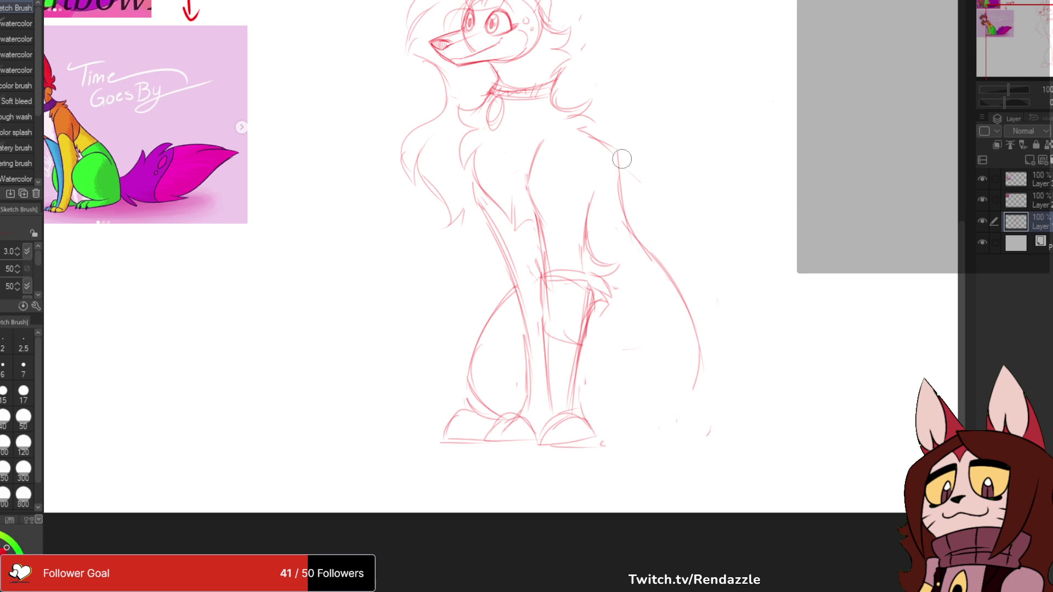
- Erase the back and rump curve, the chest fur outline and the far foreleg's upper front edge
{"action": "mouse_move", "coordinate": [622, 159]}
{"action": "left_mouse_down"}
{"action": "mouse_move", "coordinate": [647, 253]}
{"action": "mouse_move", "coordinate": [642, 236]}
{"action": "mouse_move", "coordinate": [699, 364]}
{"action": "left_mouse_up"}
{"action": "left_click_drag", "start_coordinate": [699, 364], "coordinate": [679, 416]}
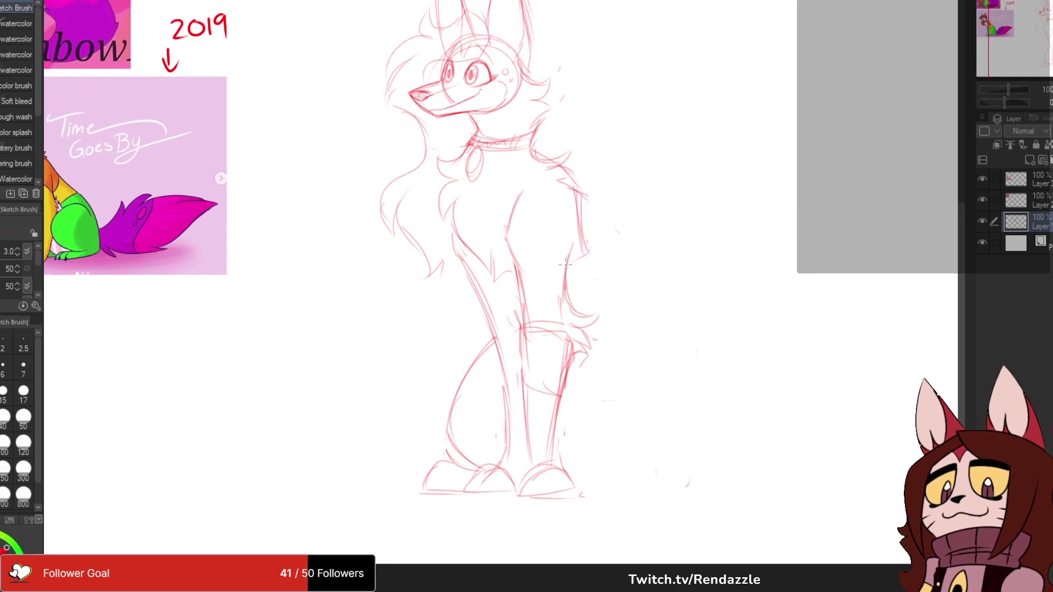
{"action": "mouse_move", "coordinate": [484, 248]}
{"action": "left_mouse_down"}
{"action": "mouse_move", "coordinate": [511, 285]}
{"action": "mouse_move", "coordinate": [511, 268]}
{"action": "mouse_move", "coordinate": [461, 210]}
{"action": "mouse_move", "coordinate": [450, 237]}
{"action": "mouse_move", "coordinate": [455, 206]}
{"action": "mouse_move", "coordinate": [425, 216]}
{"action": "mouse_move", "coordinate": [457, 178]}
{"action": "mouse_move", "coordinate": [459, 215]}
{"action": "left_mouse_up"}
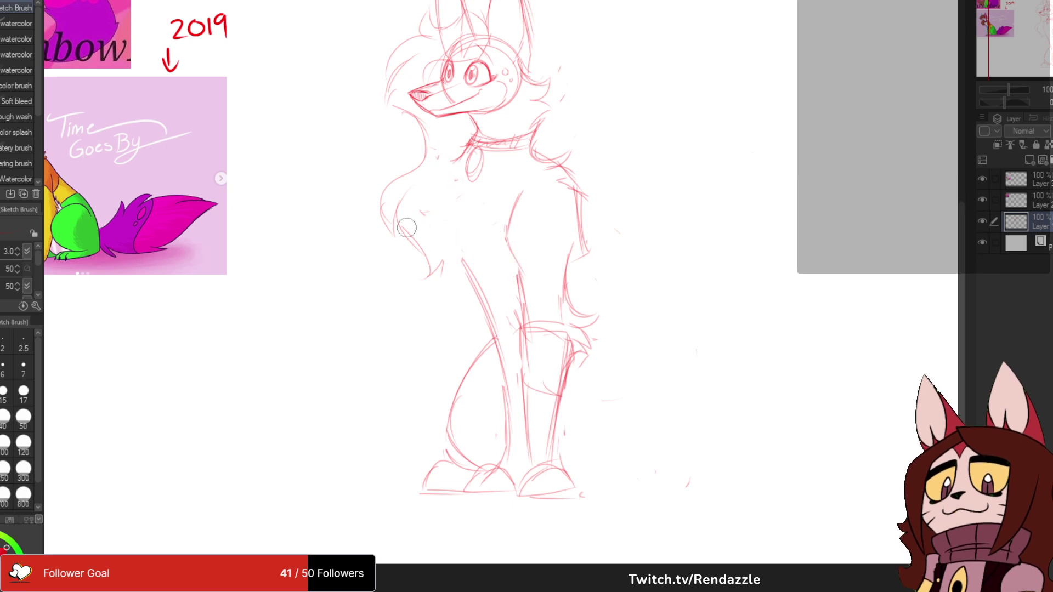
{"action": "mouse_move", "coordinate": [444, 178]}
{"action": "left_mouse_down"}
{"action": "mouse_move", "coordinate": [442, 231]}
{"action": "mouse_move", "coordinate": [464, 263]}
{"action": "left_mouse_up"}
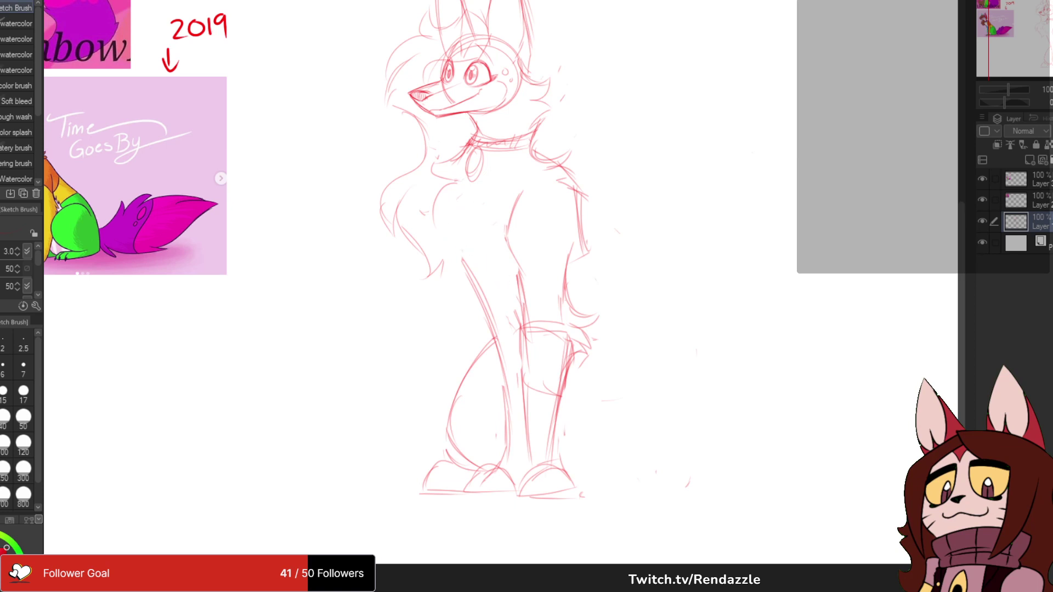
{"action": "left_click_drag", "start_coordinate": [438, 215], "coordinate": [452, 147]}
{"action": "left_click_drag", "start_coordinate": [461, 258], "coordinate": [491, 306]}
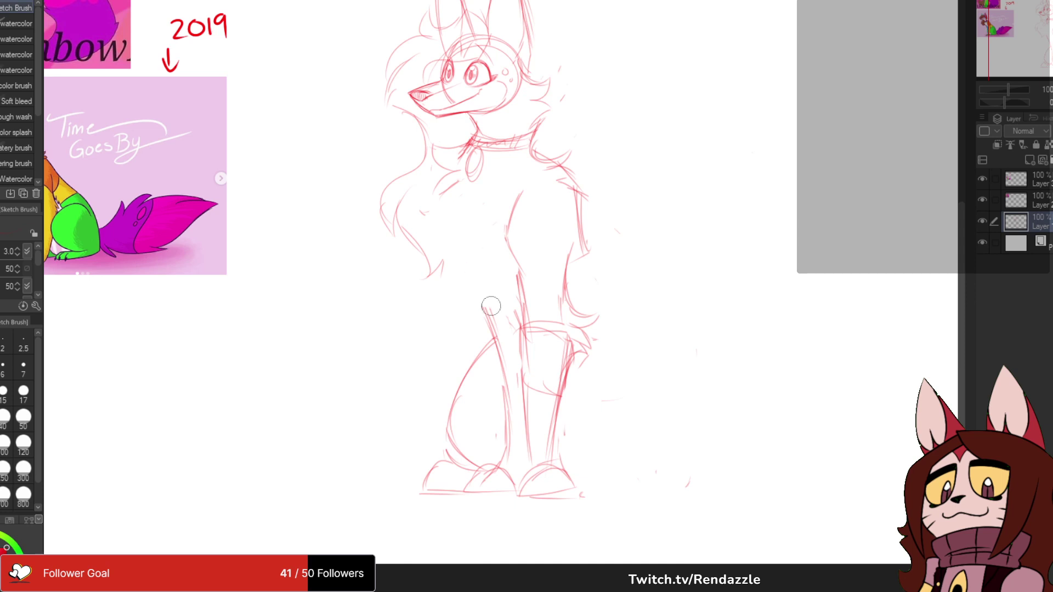
- Replace the near shoulder curve with a V-shaped chest outline and redraw the far foreleg's front edge
{"action": "left_click_drag", "start_coordinate": [529, 200], "coordinate": [519, 265]}
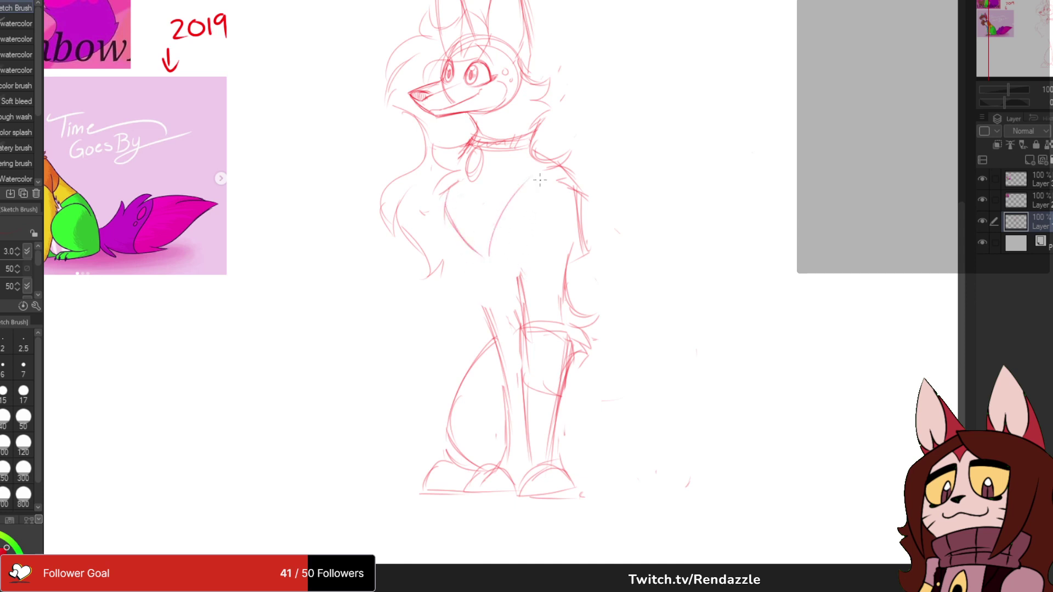
{"action": "mouse_move", "coordinate": [446, 230]}
{"action": "left_mouse_down"}
{"action": "mouse_move", "coordinate": [441, 190]}
{"action": "mouse_move", "coordinate": [501, 335]}
{"action": "left_mouse_up"}
{"action": "mouse_move", "coordinate": [523, 246]}
{"action": "left_mouse_down"}
{"action": "mouse_move", "coordinate": [528, 233]}
{"action": "mouse_move", "coordinate": [553, 286]}
{"action": "mouse_move", "coordinate": [538, 267]}
{"action": "mouse_move", "coordinate": [531, 301]}
{"action": "mouse_move", "coordinate": [555, 305]}
{"action": "left_mouse_up"}
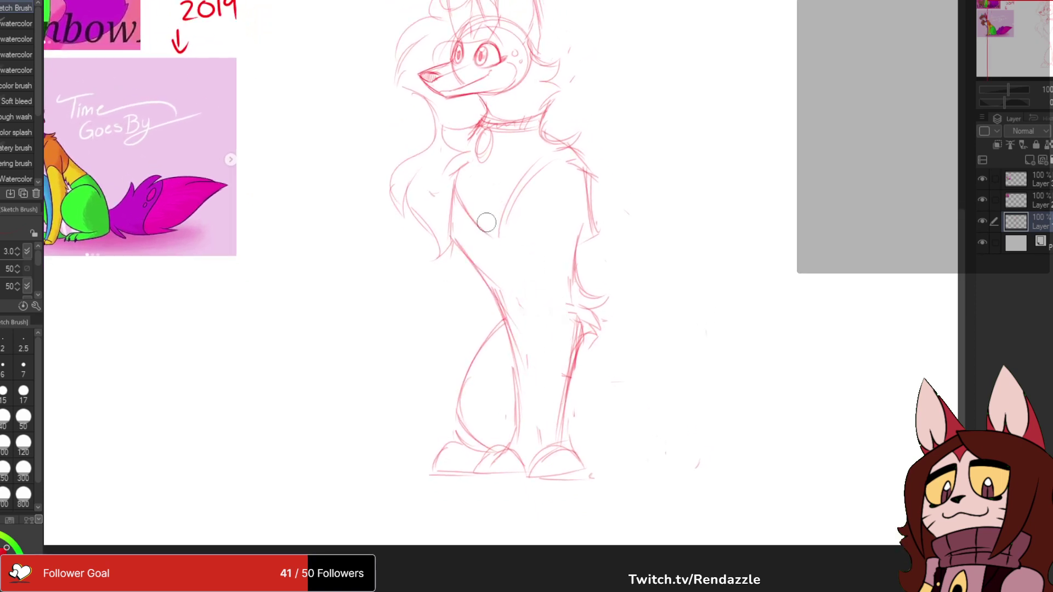
- Erase the V-shaped chest and inner foreleg lines, and redraw the chest V with its front edge
{"action": "left_click_drag", "start_coordinate": [488, 231], "coordinate": [530, 183]}
{"action": "mouse_move", "coordinate": [456, 241]}
{"action": "left_mouse_down"}
{"action": "mouse_move", "coordinate": [517, 349]}
{"action": "mouse_move", "coordinate": [518, 431]}
{"action": "left_mouse_up"}
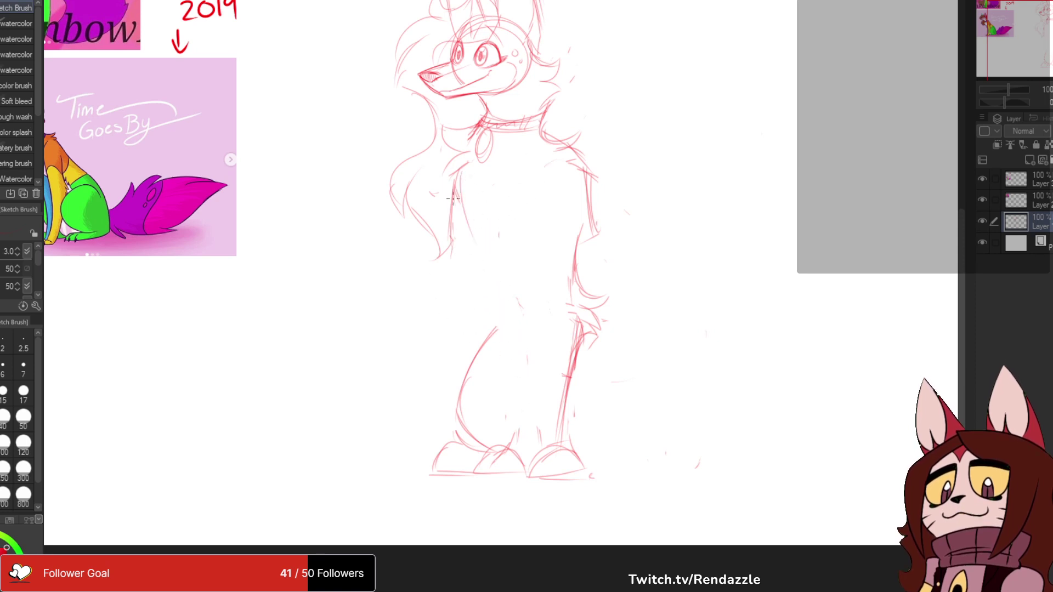
{"action": "left_click_drag", "start_coordinate": [510, 238], "coordinate": [574, 168]}
{"action": "mouse_move", "coordinate": [549, 208]}
{"action": "left_mouse_down"}
{"action": "mouse_move", "coordinate": [516, 296]}
{"action": "mouse_move", "coordinate": [534, 172]}
{"action": "left_mouse_up"}
{"action": "left_click_drag", "start_coordinate": [439, 201], "coordinate": [438, 241]}
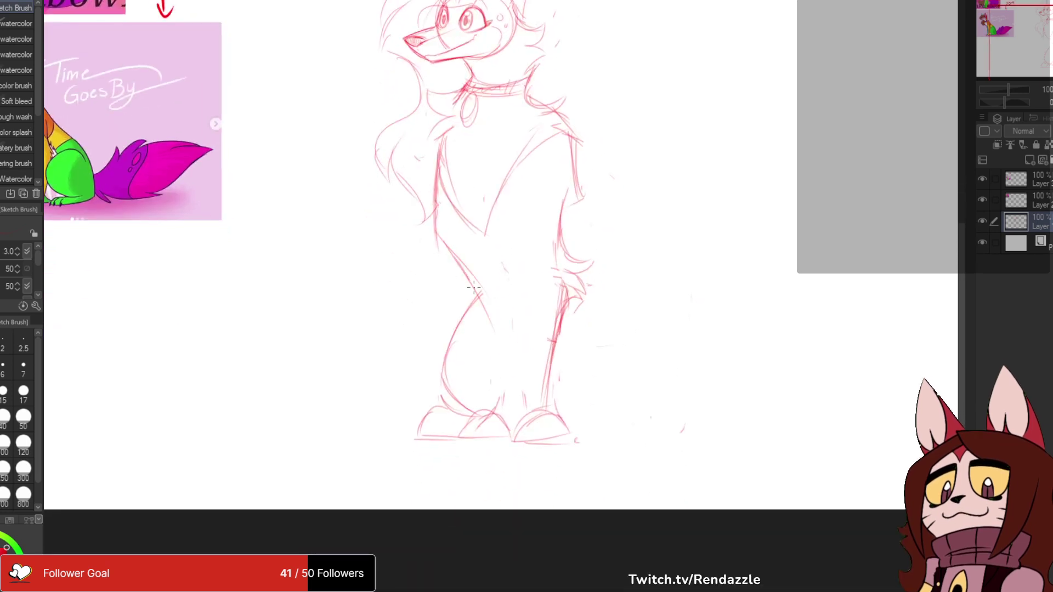
- Redraw the far foreleg's front edge from the chest down to the paw, and erase its middle section
{"action": "left_click_drag", "start_coordinate": [470, 278], "coordinate": [493, 342]}
{"action": "left_click_drag", "start_coordinate": [481, 323], "coordinate": [490, 406]}
{"action": "mouse_move", "coordinate": [437, 186]}
{"action": "left_mouse_down"}
{"action": "mouse_move", "coordinate": [408, 272]}
{"action": "mouse_move", "coordinate": [409, 226]}
{"action": "mouse_move", "coordinate": [426, 303]}
{"action": "left_mouse_up"}
{"action": "left_click_drag", "start_coordinate": [413, 171], "coordinate": [401, 250]}
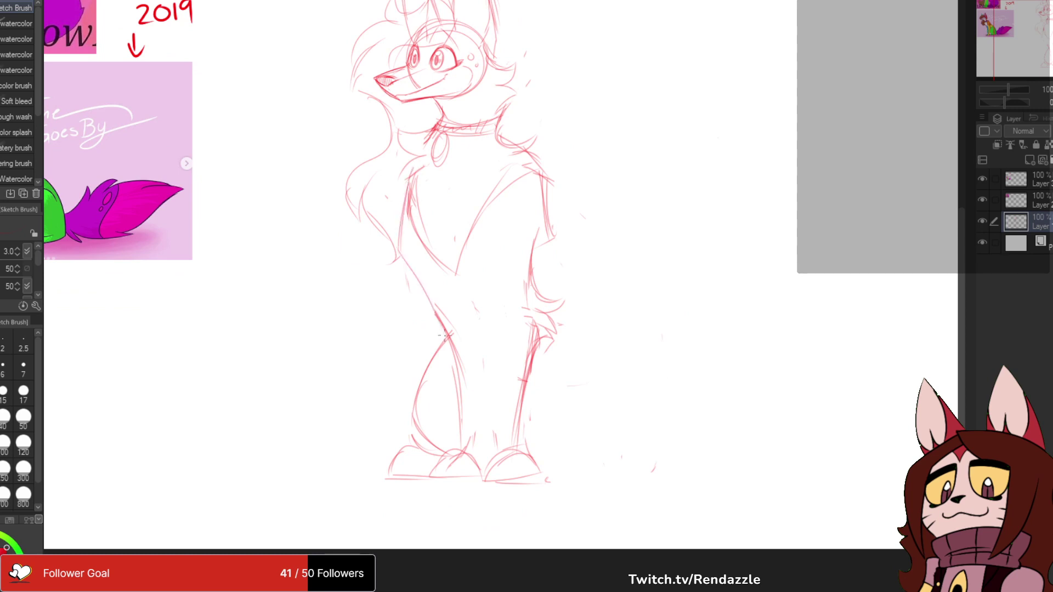
{"action": "mouse_move", "coordinate": [433, 310]}
{"action": "left_mouse_down"}
{"action": "mouse_move", "coordinate": [444, 245]}
{"action": "mouse_move", "coordinate": [475, 377]}
{"action": "left_mouse_up"}
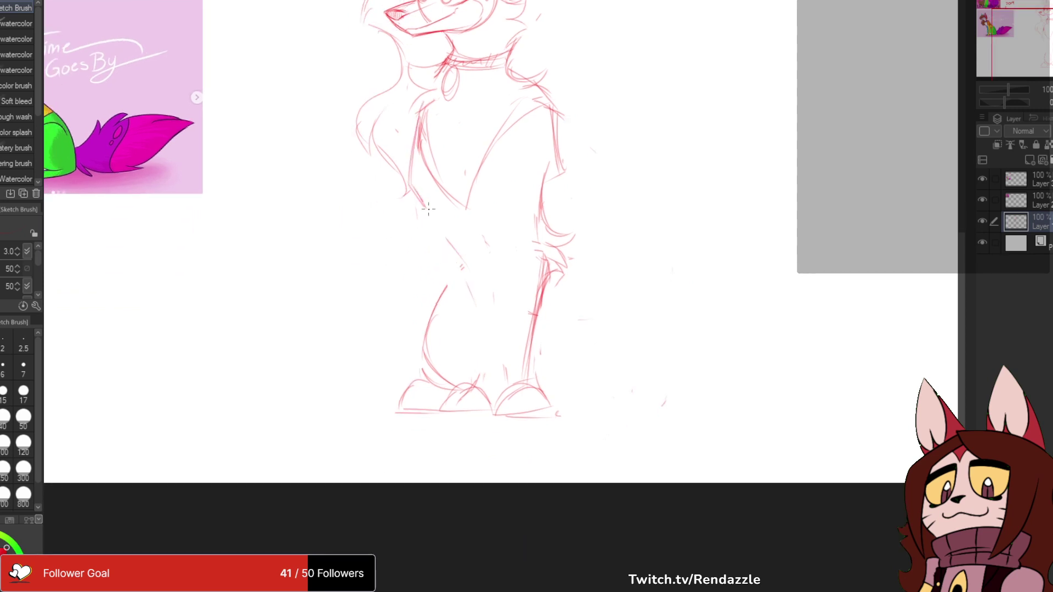
- Draw the far foreleg's front edge again as a slanted upper leg running into a straight lower leg
{"action": "left_click_drag", "start_coordinate": [418, 194], "coordinate": [464, 275]}
{"action": "left_click_drag", "start_coordinate": [425, 216], "coordinate": [472, 302]}
{"action": "left_click_drag", "start_coordinate": [465, 376], "coordinate": [465, 298]}
{"action": "left_click_drag", "start_coordinate": [494, 263], "coordinate": [485, 299]}
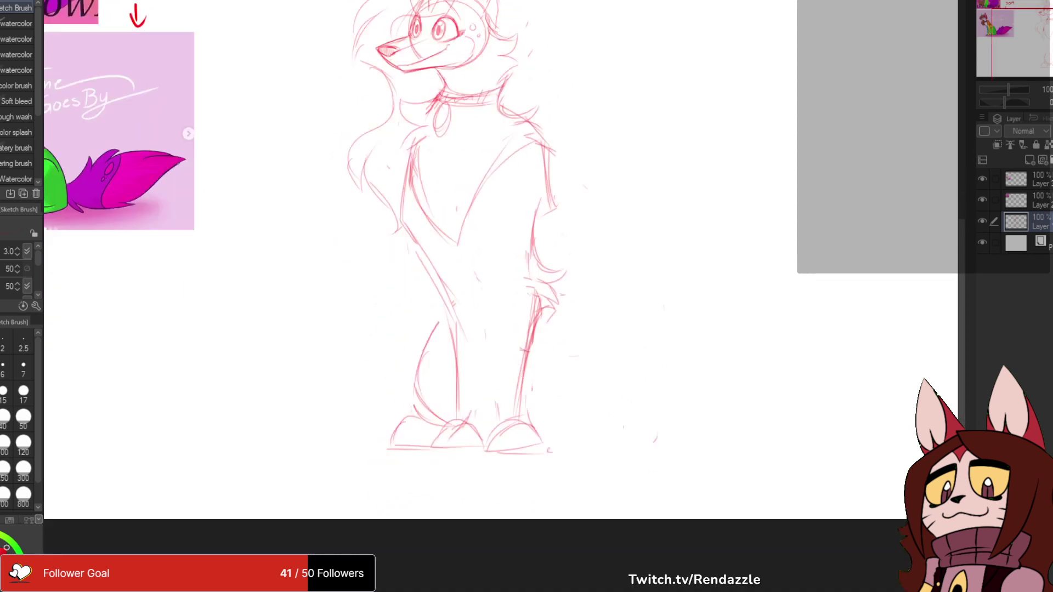
- Erase the near foreleg's back edge and elbow fur, and redraw the chest V and near shoulder curve
{"action": "mouse_move", "coordinate": [542, 161]}
{"action": "left_mouse_down"}
{"action": "mouse_move", "coordinate": [543, 378]}
{"action": "mouse_move", "coordinate": [561, 255]}
{"action": "mouse_move", "coordinate": [535, 193]}
{"action": "left_mouse_up"}
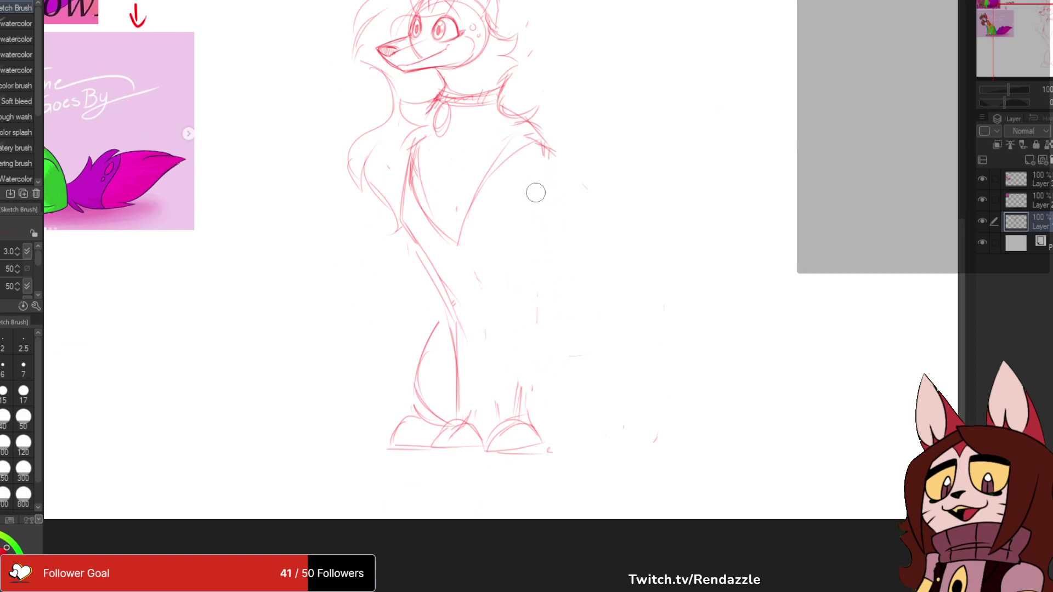
{"action": "left_click_drag", "start_coordinate": [420, 171], "coordinate": [453, 247]}
{"action": "left_click_drag", "start_coordinate": [414, 157], "coordinate": [460, 228]}
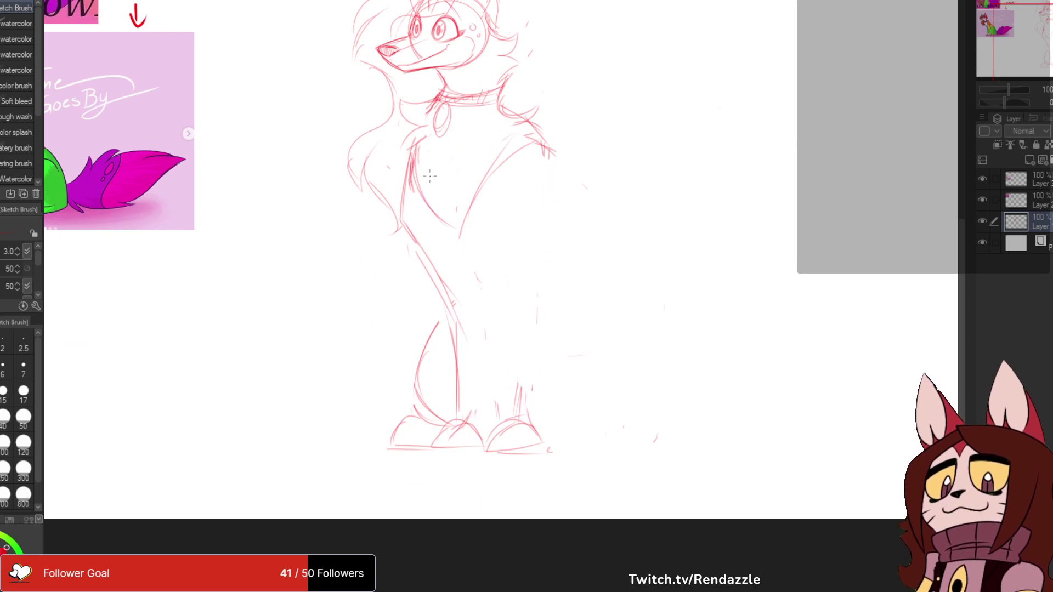
{"action": "left_click_drag", "start_coordinate": [525, 191], "coordinate": [548, 176]}
{"action": "left_click_drag", "start_coordinate": [549, 130], "coordinate": [498, 236]}
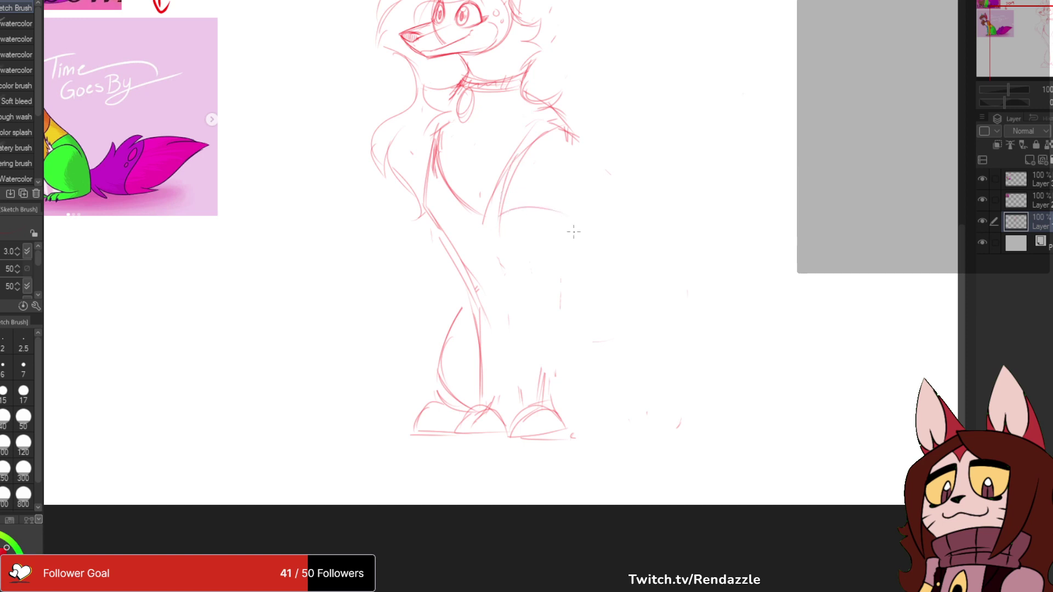
{"action": "scroll", "coordinate": [572, 170], "scroll_direction": "down", "scroll_amount": 3}
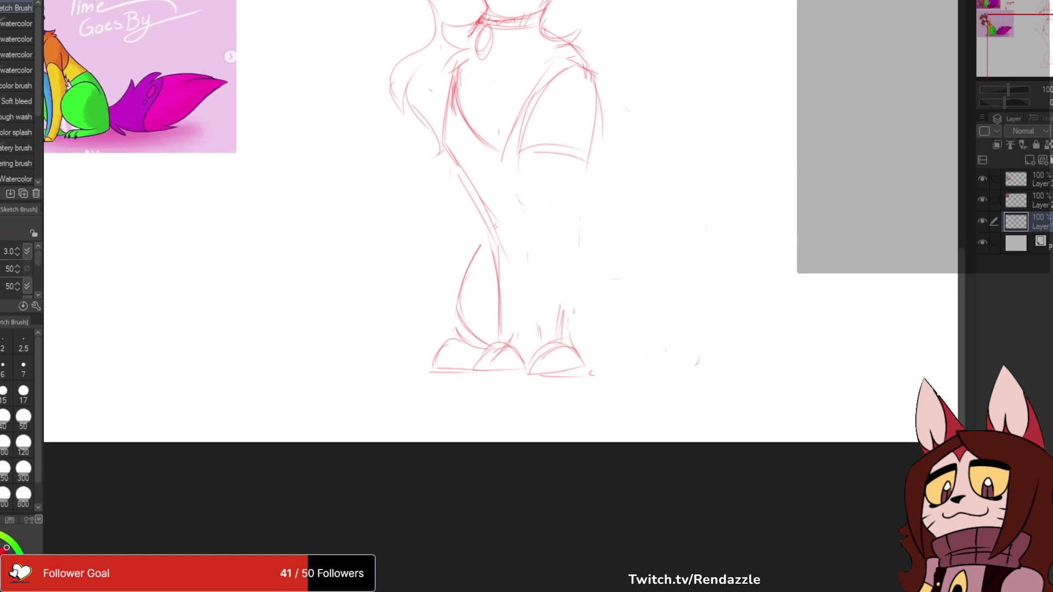
{"action": "scroll", "coordinate": [500, 188], "scroll_direction": "up", "scroll_amount": 1}
{"action": "left_click_drag", "start_coordinate": [501, 189], "coordinate": [528, 341]}
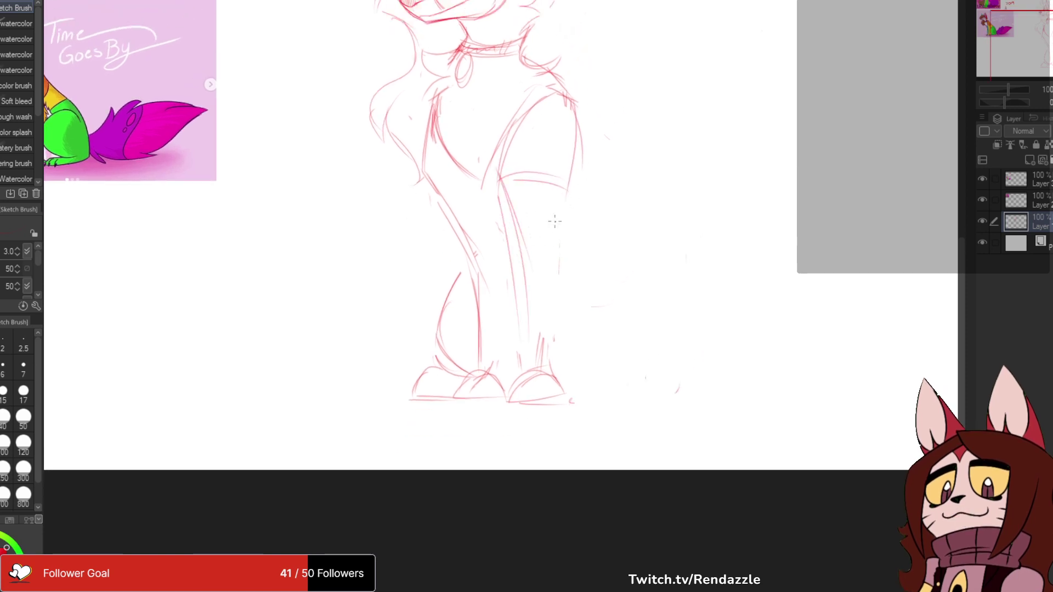
{"action": "key", "text": "ctrl+z"}
{"action": "key", "text": "ctrl+z"}
{"action": "key", "text": "ctrl+z"}
{"action": "key", "text": "ctrl+z"}
- Draw the near foreleg's back edge as a long line from the shoulder down to the paw
{"action": "left_click_drag", "start_coordinate": [578, 123], "coordinate": [553, 248]}
{"action": "left_click_drag", "start_coordinate": [573, 147], "coordinate": [535, 332]}
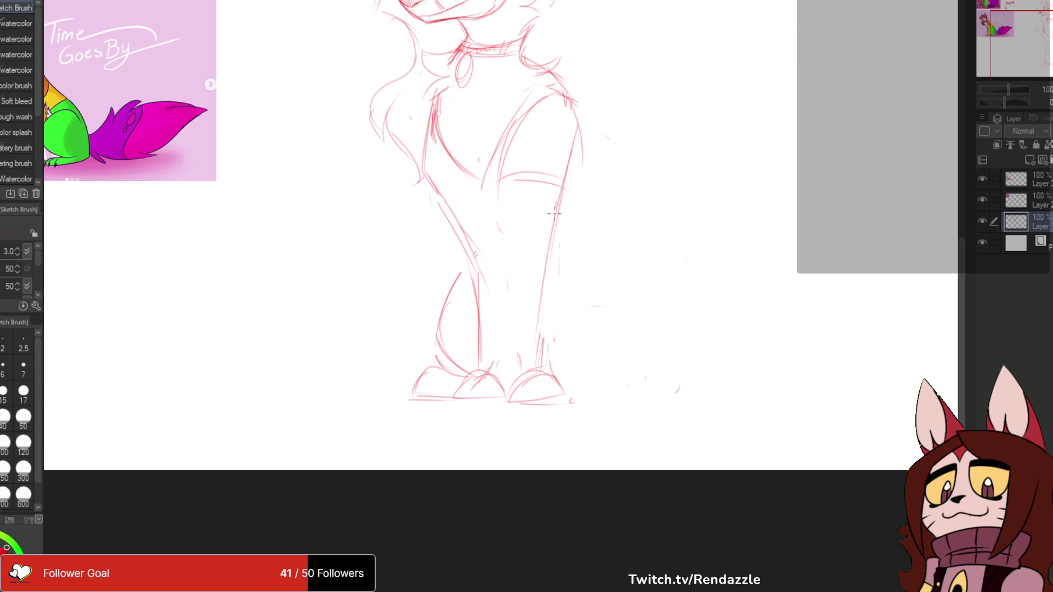
{"action": "left_click_drag", "start_coordinate": [554, 213], "coordinate": [535, 357]}
- Lasso the sitting body and legs below the chest, delete them, and clear the selection
{"action": "mouse_move", "coordinate": [665, 157]}
{"action": "left_mouse_down"}
{"action": "mouse_move", "coordinate": [674, 344]}
{"action": "mouse_move", "coordinate": [625, 195]}
{"action": "mouse_move", "coordinate": [549, 250]}
{"action": "left_mouse_up"}
{"action": "scroll", "coordinate": [713, 65], "scroll_direction": "down", "scroll_amount": 1}
{"action": "key", "text": "m"}
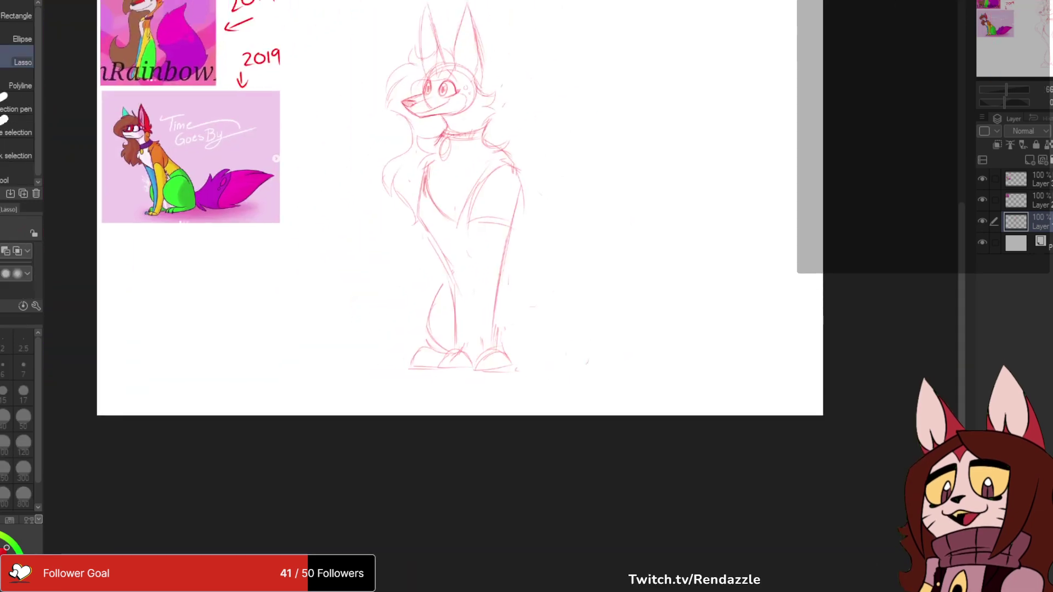
{"action": "mouse_move", "coordinate": [406, 173]}
{"action": "left_mouse_down"}
{"action": "mouse_move", "coordinate": [373, 384]}
{"action": "mouse_move", "coordinate": [527, 147]}
{"action": "mouse_move", "coordinate": [428, 214]}
{"action": "mouse_move", "coordinate": [407, 177]}
{"action": "left_mouse_up"}
{"action": "key", "text": "Delete"}
{"action": "key", "text": "ctrl+d"}
{"action": "left_click_drag", "start_coordinate": [428, 214], "coordinate": [419, 264]}
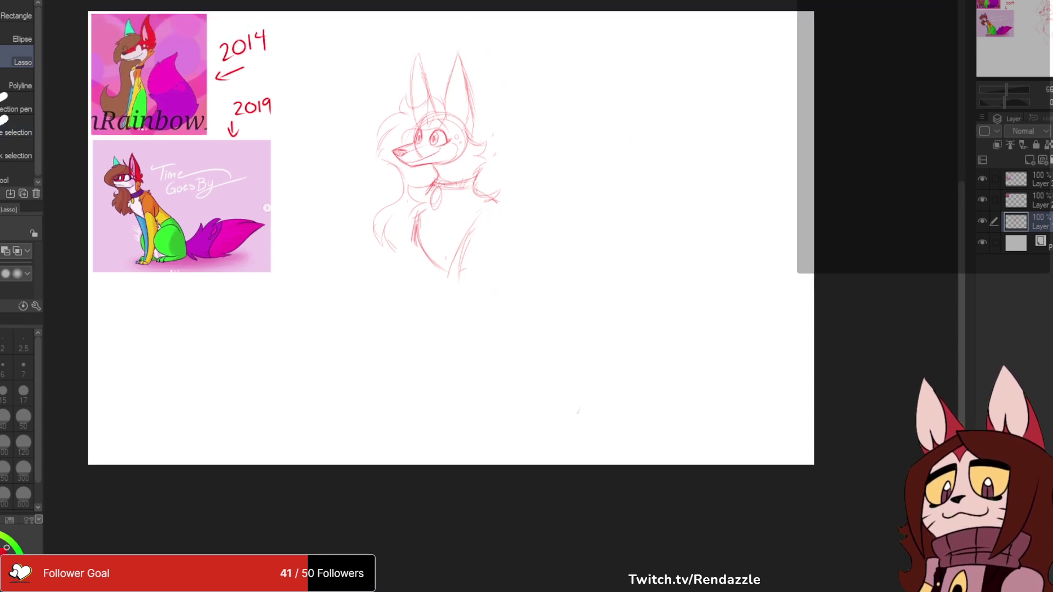
- Erase the trial back and belly curves along with the remaining chest and neck fur lines below the collar
{"action": "key", "text": "b"}
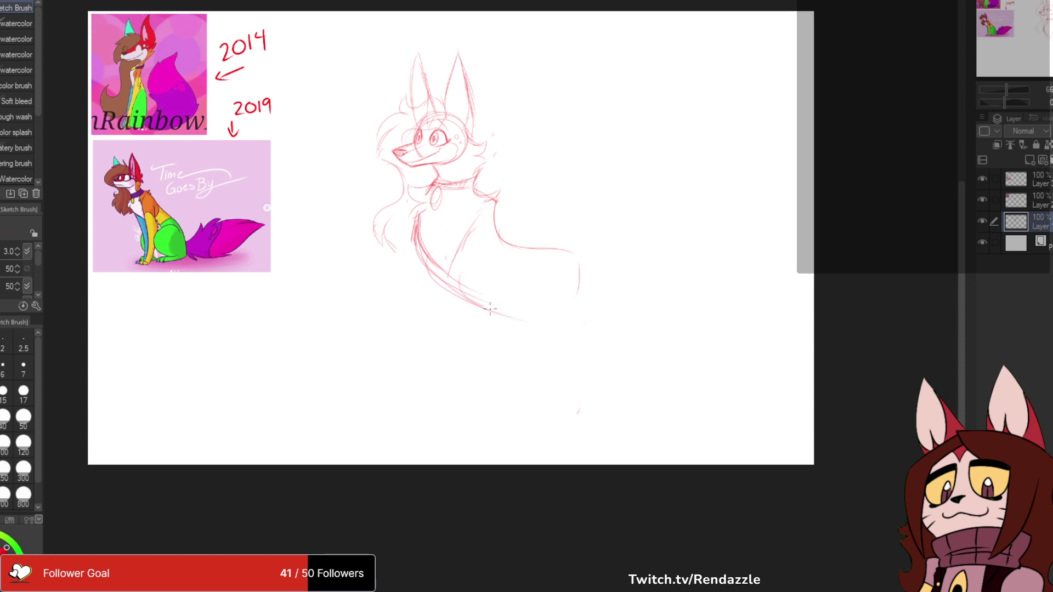
{"action": "key", "text": "e"}
{"action": "left_click_drag", "start_coordinate": [496, 195], "coordinate": [546, 247]}
{"action": "mouse_move", "coordinate": [433, 287]}
{"action": "left_mouse_down"}
{"action": "mouse_move", "coordinate": [425, 294]}
{"action": "mouse_move", "coordinate": [423, 258]}
{"action": "mouse_move", "coordinate": [447, 280]}
{"action": "left_mouse_up"}
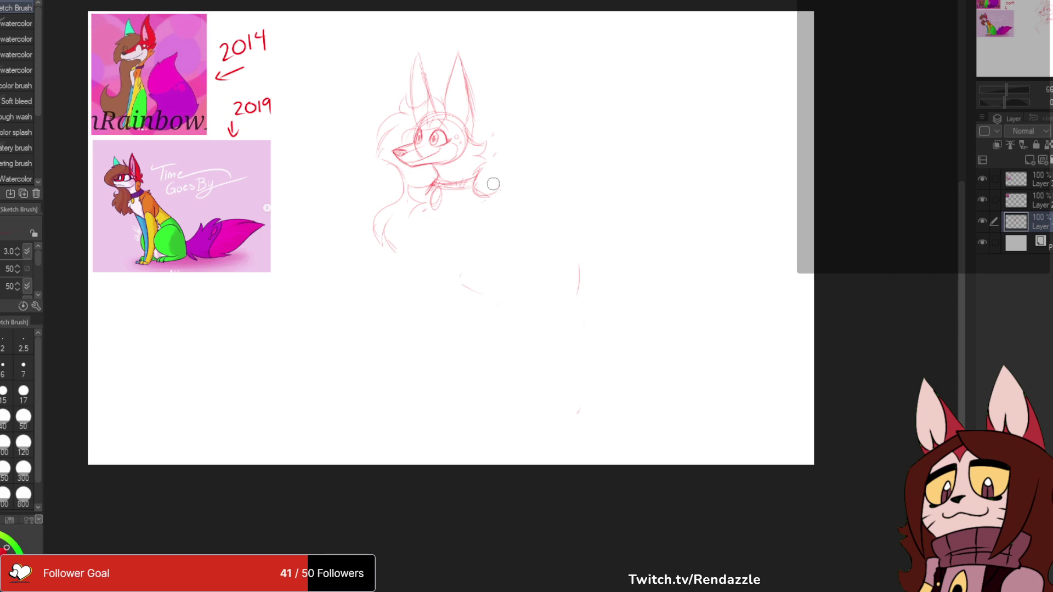
{"action": "left_click_drag", "start_coordinate": [493, 184], "coordinate": [493, 199]}
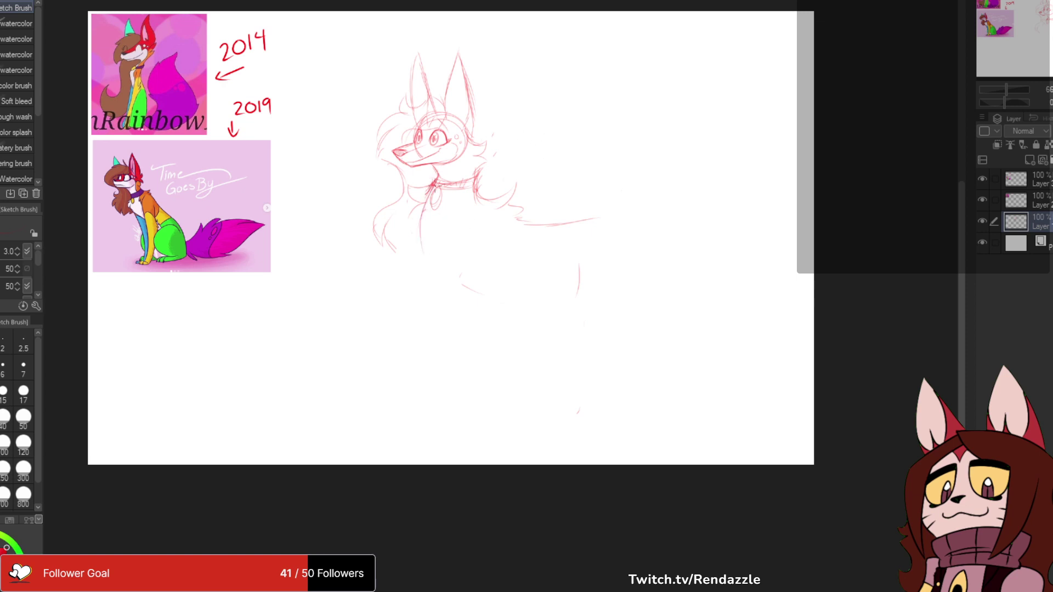
- Try a chest, shoulder and foreleg outline under the collar, and erase it together with the back line
{"action": "mouse_move", "coordinate": [471, 225]}
{"action": "left_mouse_down"}
{"action": "mouse_move", "coordinate": [455, 199]}
{"action": "mouse_move", "coordinate": [451, 271]}
{"action": "mouse_move", "coordinate": [474, 323]}
{"action": "left_mouse_up"}
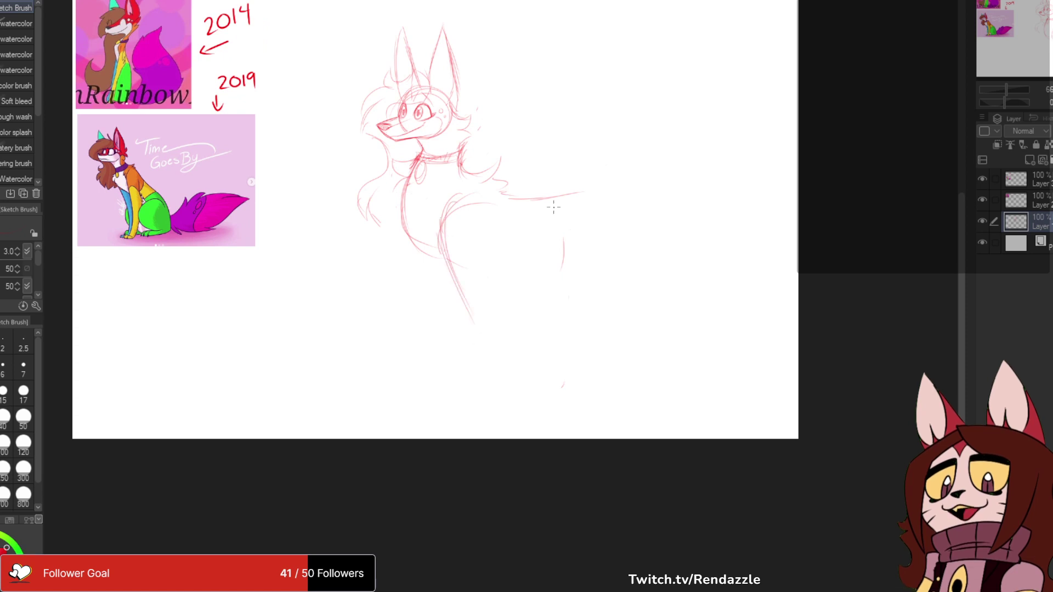
{"action": "mouse_move", "coordinate": [542, 190]}
{"action": "left_mouse_down"}
{"action": "mouse_move", "coordinate": [502, 191]}
{"action": "mouse_move", "coordinate": [498, 165]}
{"action": "left_mouse_up"}
{"action": "key", "text": "ctrl+z"}
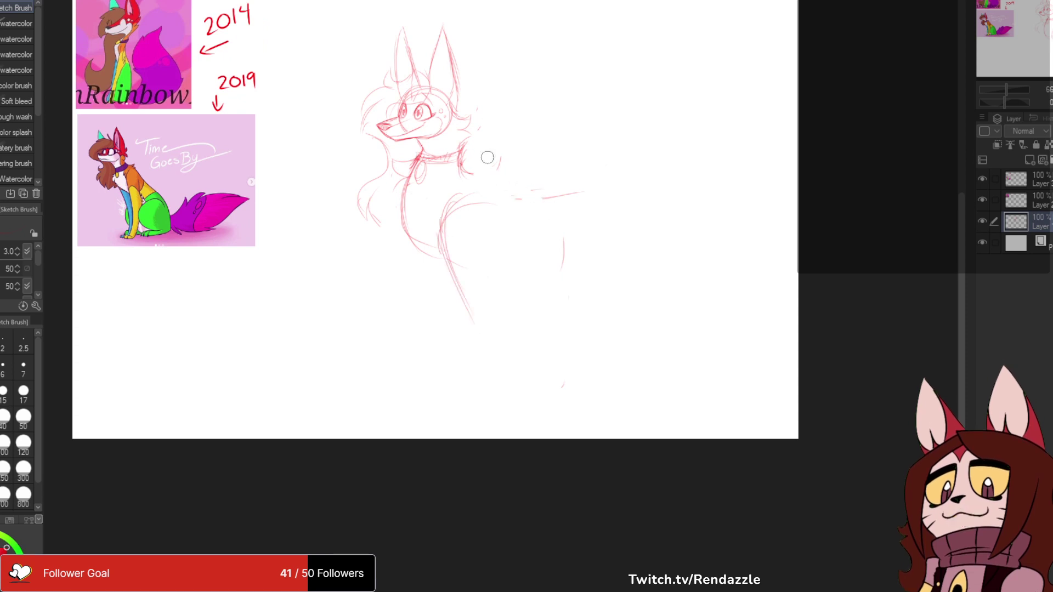
{"action": "scroll", "coordinate": [552, 99], "scroll_direction": "up", "scroll_amount": 2}
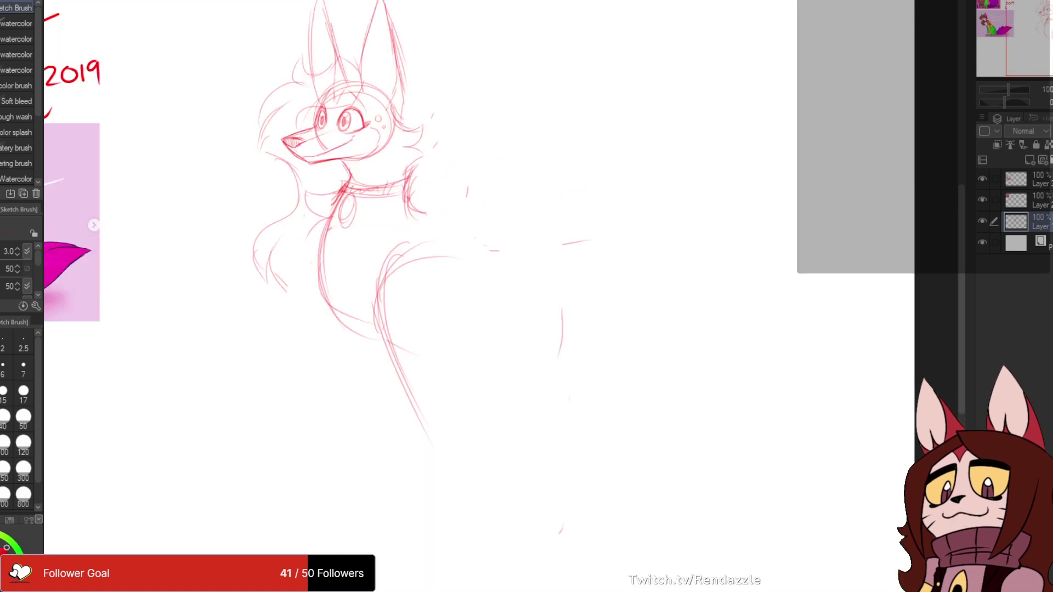
{"action": "key", "text": "e"}
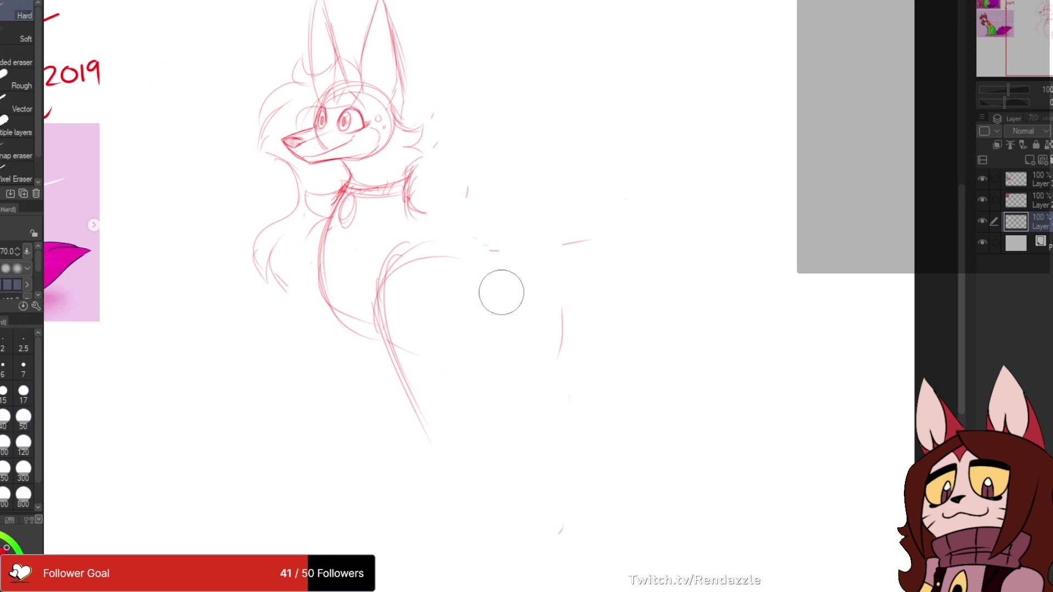
{"action": "key", "text": "p"}
{"action": "mouse_move", "coordinate": [315, 199]}
{"action": "left_mouse_down"}
{"action": "mouse_move", "coordinate": [328, 248]}
{"action": "mouse_move", "coordinate": [413, 392]}
{"action": "mouse_move", "coordinate": [395, 249]}
{"action": "mouse_move", "coordinate": [480, 249]}
{"action": "mouse_move", "coordinate": [538, 303]}
{"action": "mouse_move", "coordinate": [562, 290]}
{"action": "mouse_move", "coordinate": [584, 316]}
{"action": "mouse_move", "coordinate": [700, 289]}
{"action": "left_mouse_up"}
{"action": "left_click_drag", "start_coordinate": [461, 156], "coordinate": [432, 195]}
{"action": "left_click_drag", "start_coordinate": [458, 166], "coordinate": [432, 198]}
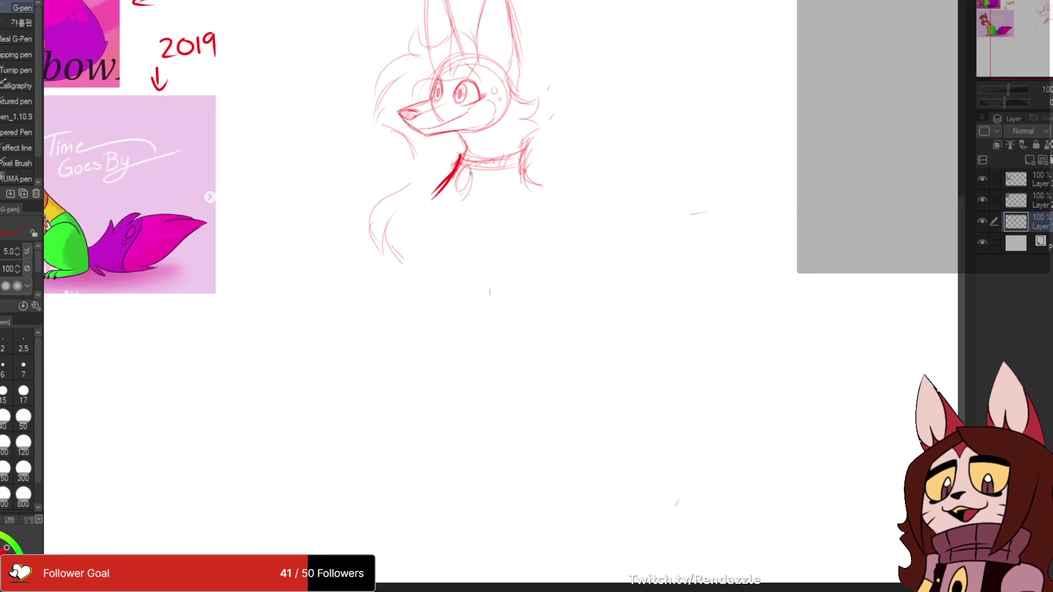
{"action": "key", "text": "b"}
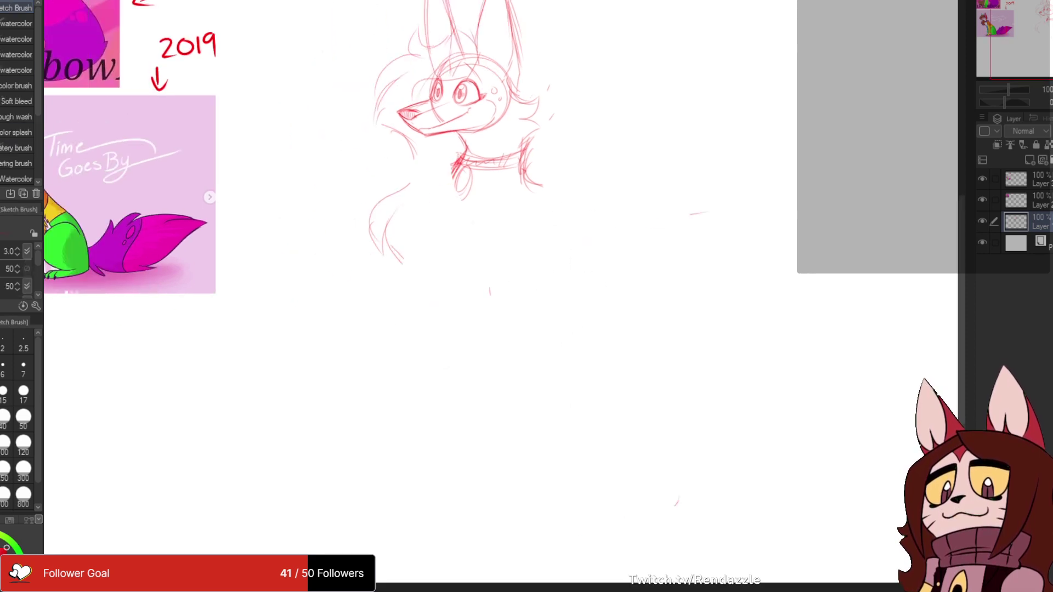
- Sketch a V-shaped chest outline below the collar with fur tufts at the neck and shoulder
{"action": "mouse_move", "coordinate": [453, 168]}
{"action": "left_mouse_down"}
{"action": "mouse_move", "coordinate": [441, 186]}
{"action": "mouse_move", "coordinate": [454, 262]}
{"action": "mouse_move", "coordinate": [468, 278]}
{"action": "left_mouse_up"}
{"action": "mouse_move", "coordinate": [437, 203]}
{"action": "left_mouse_down"}
{"action": "mouse_move", "coordinate": [482, 284]}
{"action": "mouse_move", "coordinate": [522, 218]}
{"action": "left_mouse_up"}
{"action": "left_click_drag", "start_coordinate": [487, 274], "coordinate": [531, 198]}
{"action": "left_click_drag", "start_coordinate": [587, 229], "coordinate": [523, 255]}
{"action": "mouse_move", "coordinate": [458, 200]}
{"action": "left_mouse_down"}
{"action": "mouse_move", "coordinate": [492, 208]}
{"action": "mouse_move", "coordinate": [456, 251]}
{"action": "left_mouse_up"}
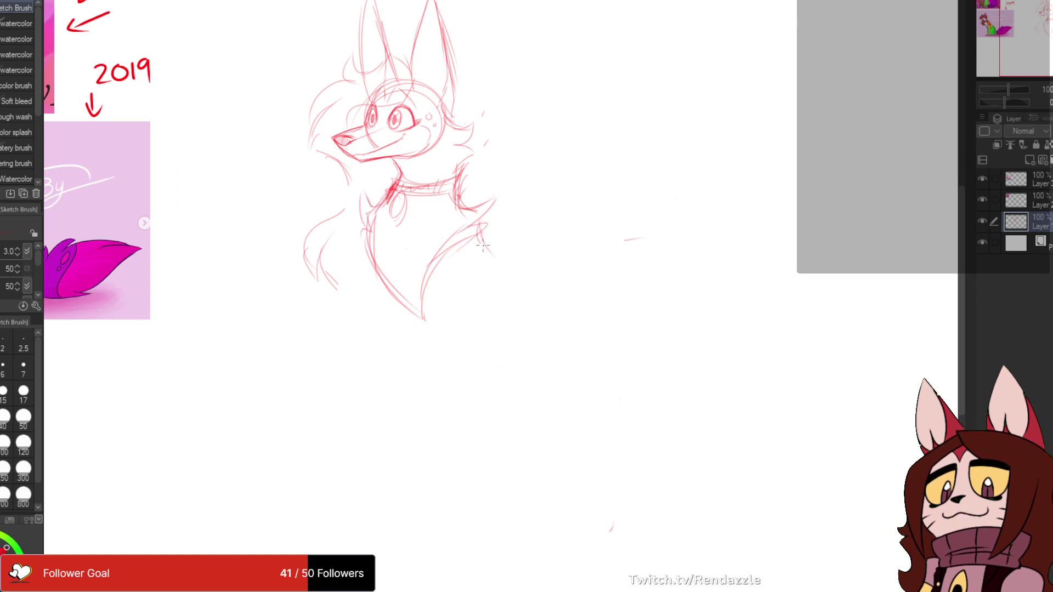
- Sketch a standing torso with a level back, rounded rump and belly line extending behind the chest
{"action": "left_click_drag", "start_coordinate": [558, 277], "coordinate": [547, 240]}
{"action": "mouse_move", "coordinate": [359, 229]}
{"action": "left_mouse_down"}
{"action": "mouse_move", "coordinate": [367, 247]}
{"action": "mouse_move", "coordinate": [455, 308]}
{"action": "left_mouse_up"}
{"action": "left_click_drag", "start_coordinate": [599, 215], "coordinate": [615, 287]}
{"action": "mouse_move", "coordinate": [436, 230]}
{"action": "left_mouse_down"}
{"action": "mouse_move", "coordinate": [518, 208]}
{"action": "mouse_move", "coordinate": [500, 262]}
{"action": "mouse_move", "coordinate": [535, 332]}
{"action": "left_mouse_up"}
- Sketch the near foreleg's front edge and elbow, and the far foreleg's front edge running down from the chest
{"action": "left_click_drag", "start_coordinate": [496, 239], "coordinate": [544, 376]}
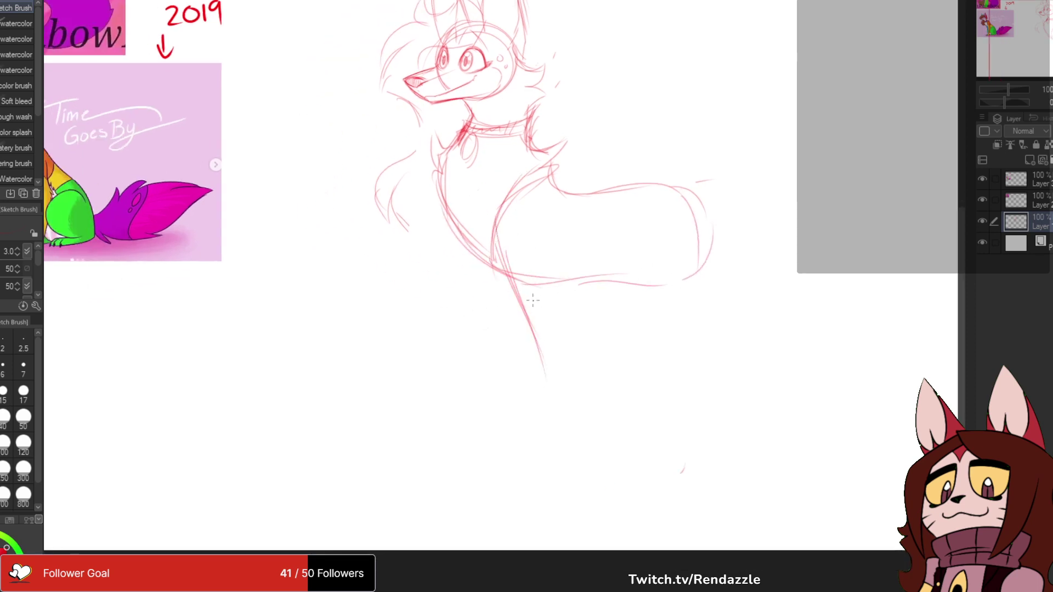
{"action": "left_click_drag", "start_coordinate": [574, 303], "coordinate": [563, 392]}
{"action": "left_click_drag", "start_coordinate": [491, 250], "coordinate": [536, 397]}
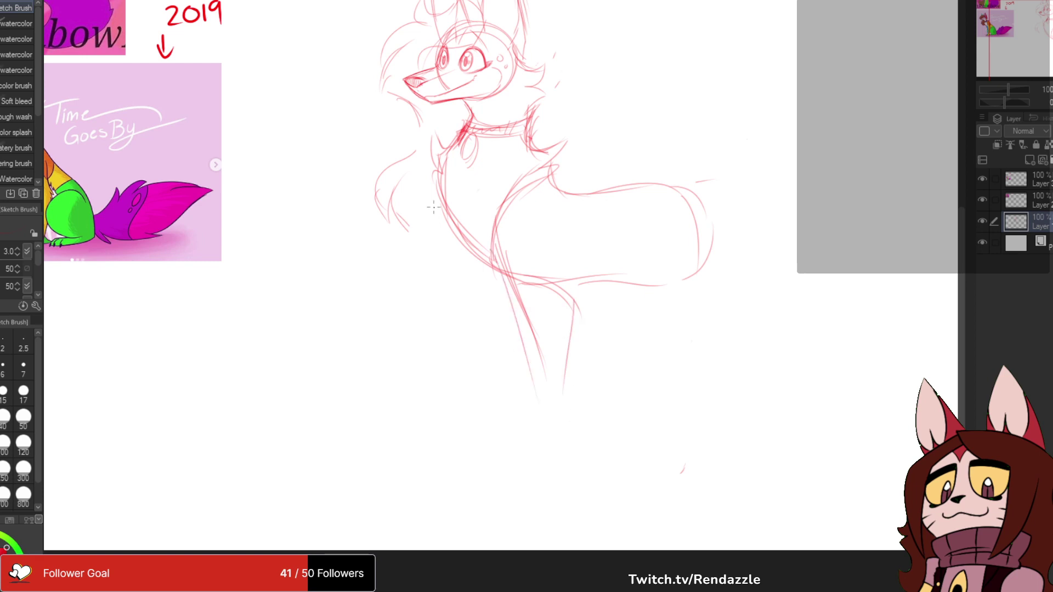
{"action": "mouse_move", "coordinate": [432, 230]}
{"action": "left_mouse_down"}
{"action": "mouse_move", "coordinate": [518, 395]}
{"action": "mouse_move", "coordinate": [531, 458]}
{"action": "left_mouse_up"}
{"action": "mouse_move", "coordinate": [532, 335]}
{"action": "left_mouse_down"}
{"action": "mouse_move", "coordinate": [471, 325]}
{"action": "mouse_move", "coordinate": [471, 312]}
{"action": "left_mouse_up"}
{"action": "left_click_drag", "start_coordinate": [445, 262], "coordinate": [485, 425]}
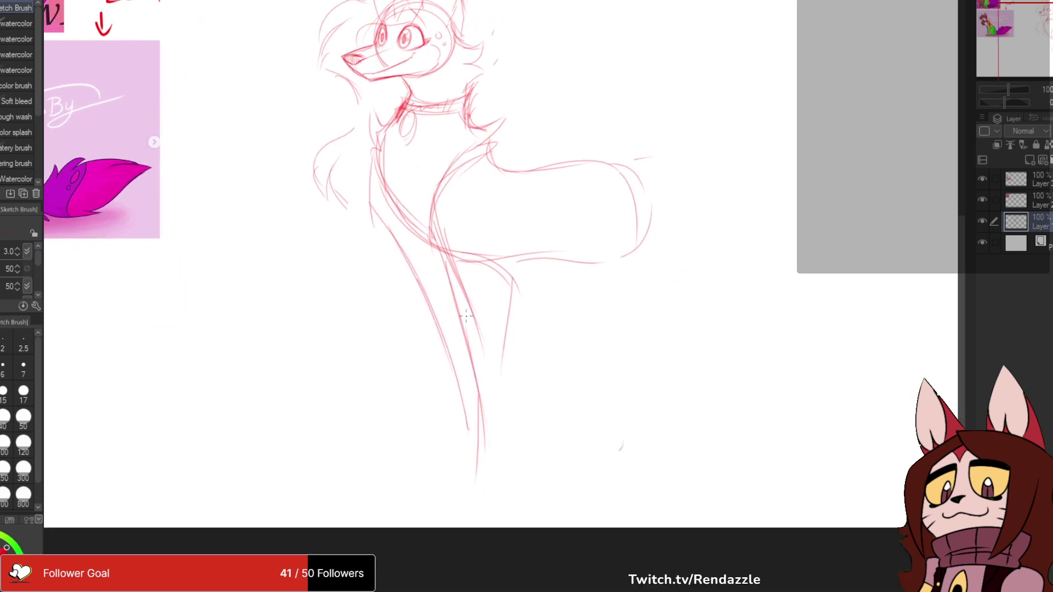
- Add a curved band across the near foreleg, draw its lower leg, and sketch both front paws
{"action": "left_click_drag", "start_coordinate": [520, 324], "coordinate": [501, 394]}
{"action": "left_click_drag", "start_coordinate": [511, 351], "coordinate": [497, 454]}
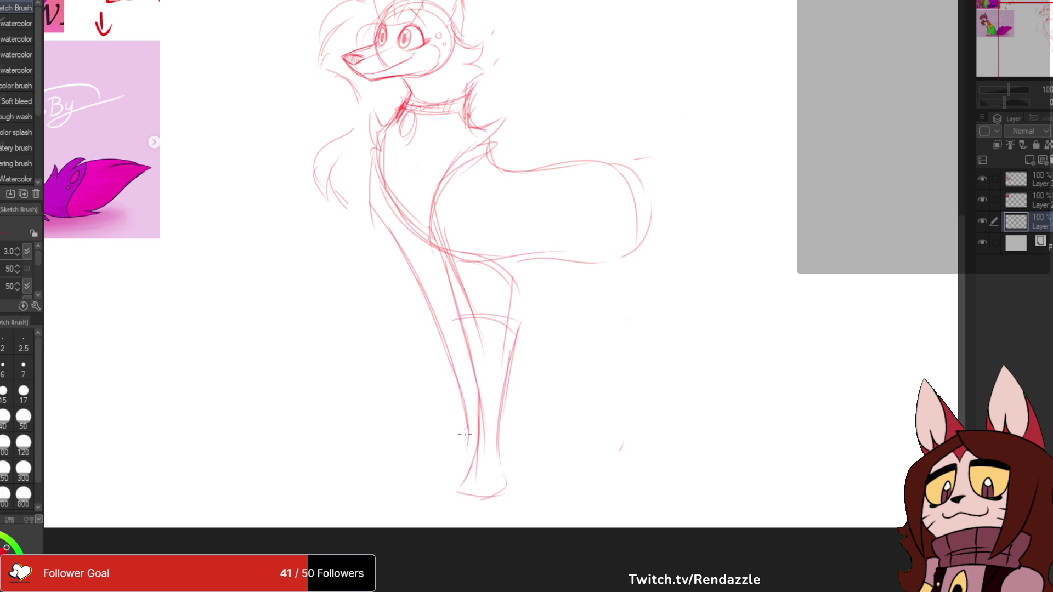
{"action": "left_click_drag", "start_coordinate": [440, 486], "coordinate": [460, 488]}
- Erase the overlapping chest and shoulder construction lines above the forelegs and sketch the far front paw
{"action": "mouse_move", "coordinate": [375, 194]}
{"action": "left_mouse_down"}
{"action": "mouse_move", "coordinate": [365, 261]}
{"action": "mouse_move", "coordinate": [401, 237]}
{"action": "mouse_move", "coordinate": [388, 225]}
{"action": "mouse_move", "coordinate": [405, 281]}
{"action": "mouse_move", "coordinate": [451, 349]}
{"action": "left_mouse_up"}
{"action": "mouse_move", "coordinate": [451, 324]}
{"action": "left_mouse_down"}
{"action": "mouse_move", "coordinate": [453, 353]}
{"action": "mouse_move", "coordinate": [443, 306]}
{"action": "left_mouse_up"}
{"action": "left_click_drag", "start_coordinate": [480, 203], "coordinate": [471, 295]}
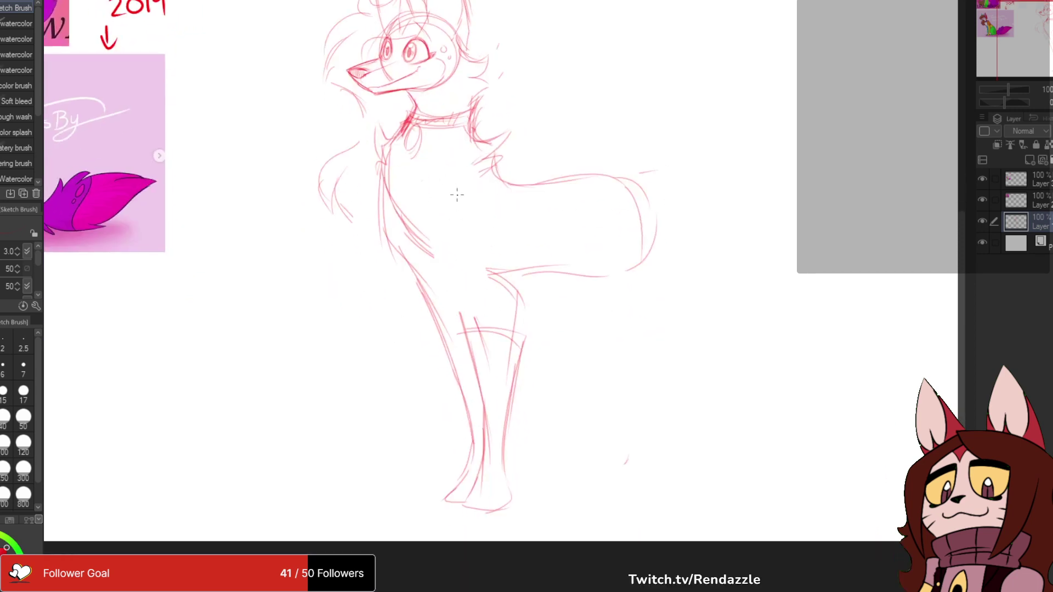
- Redraw the shoulder line running into the near foreleg, the far foreleg's upper front edge, and an inward-curving elbow
{"action": "left_click_drag", "start_coordinate": [435, 233], "coordinate": [464, 302]}
{"action": "left_click_drag", "start_coordinate": [442, 246], "coordinate": [475, 357]}
{"action": "left_click_drag", "start_coordinate": [452, 273], "coordinate": [478, 365]}
{"action": "mouse_move", "coordinate": [477, 329]}
{"action": "left_mouse_down"}
{"action": "mouse_move", "coordinate": [465, 360]}
{"action": "mouse_move", "coordinate": [490, 328]}
{"action": "left_mouse_up"}
{"action": "key", "text": "ctrl+z"}
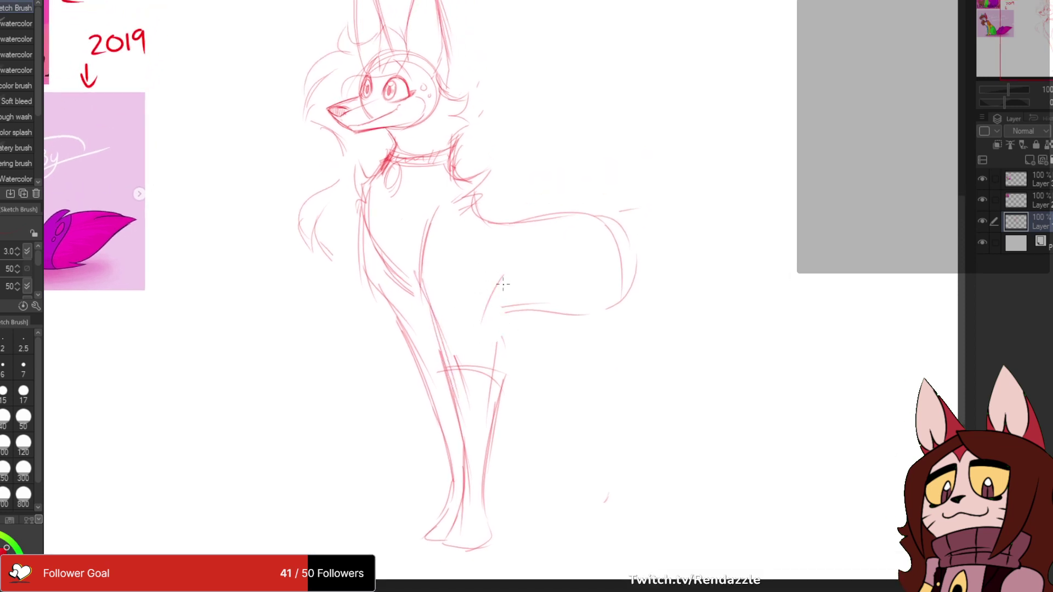
{"action": "mouse_move", "coordinate": [384, 281]}
{"action": "left_mouse_down"}
{"action": "mouse_move", "coordinate": [401, 295]}
{"action": "mouse_move", "coordinate": [377, 303]}
{"action": "mouse_move", "coordinate": [396, 322]}
{"action": "left_mouse_up"}
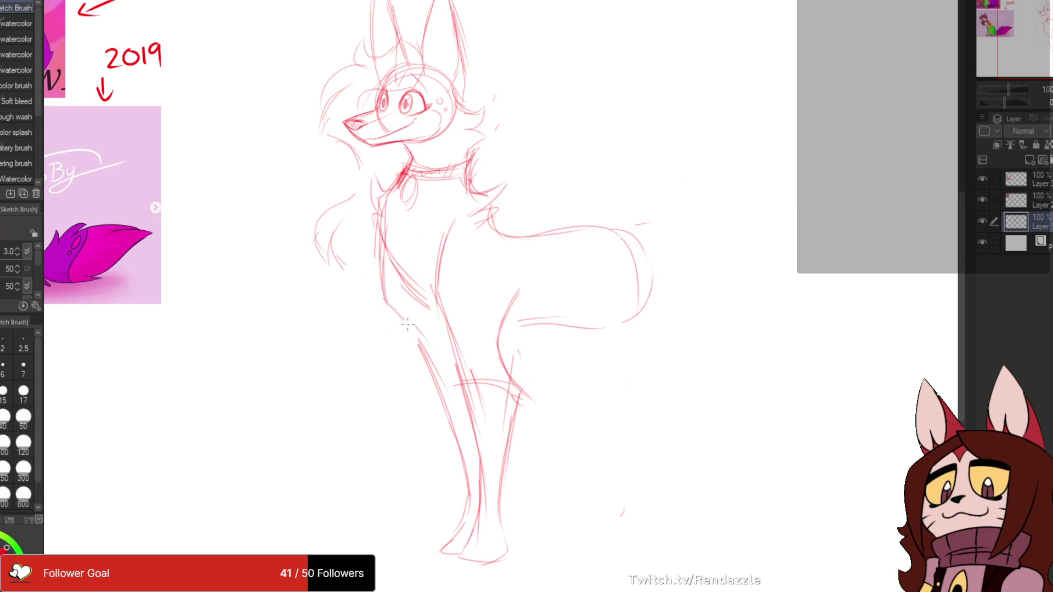
{"action": "mouse_move", "coordinate": [481, 225]}
{"action": "left_mouse_down"}
{"action": "mouse_move", "coordinate": [405, 197]}
{"action": "mouse_move", "coordinate": [432, 169]}
{"action": "left_mouse_up"}
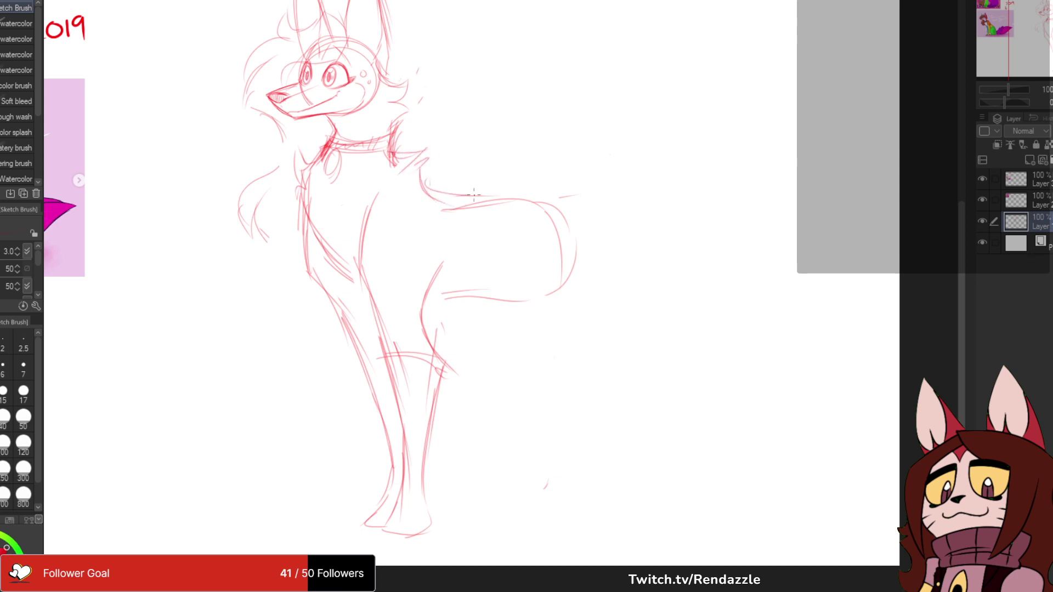
- Erase the old back and rump lines and redraw a raised back, rump and slanting belly line
{"action": "mouse_move", "coordinate": [444, 174]}
{"action": "left_mouse_down"}
{"action": "mouse_move", "coordinate": [545, 225]}
{"action": "mouse_move", "coordinate": [573, 255]}
{"action": "left_mouse_up"}
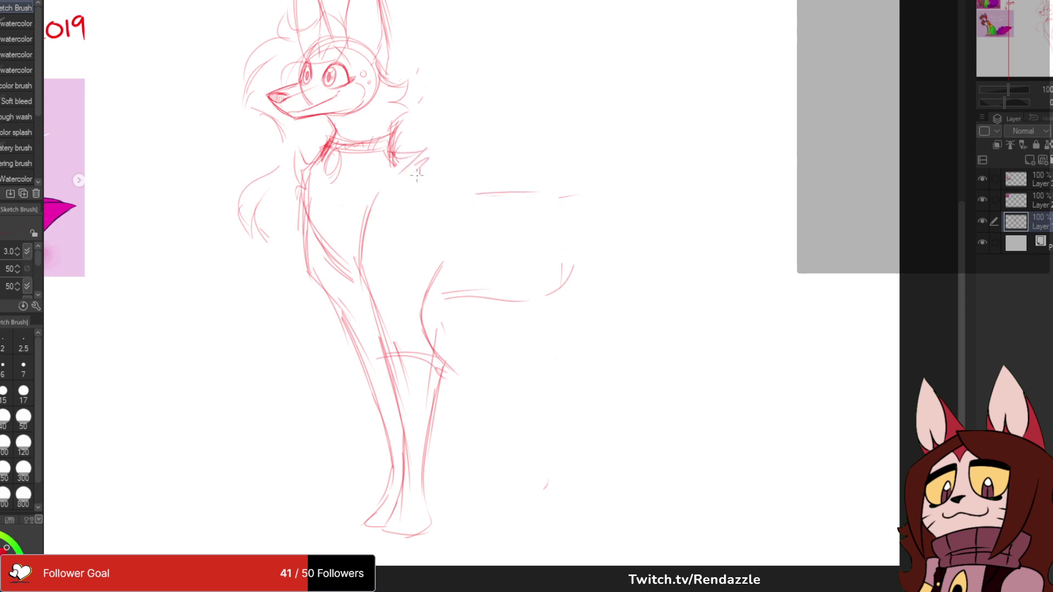
{"action": "left_click_drag", "start_coordinate": [444, 194], "coordinate": [549, 186]}
{"action": "left_click_drag", "start_coordinate": [461, 184], "coordinate": [582, 222]}
{"action": "mouse_move", "coordinate": [441, 297]}
{"action": "left_mouse_down"}
{"action": "mouse_move", "coordinate": [402, 238]}
{"action": "mouse_move", "coordinate": [485, 208]}
{"action": "mouse_move", "coordinate": [611, 300]}
{"action": "mouse_move", "coordinate": [605, 276]}
{"action": "left_mouse_up"}
{"action": "mouse_move", "coordinate": [465, 207]}
{"action": "left_mouse_down"}
{"action": "mouse_move", "coordinate": [488, 189]}
{"action": "mouse_move", "coordinate": [533, 200]}
{"action": "mouse_move", "coordinate": [521, 193]}
{"action": "mouse_move", "coordinate": [505, 220]}
{"action": "mouse_move", "coordinate": [436, 211]}
{"action": "left_mouse_up"}
{"action": "left_click_drag", "start_coordinate": [437, 172], "coordinate": [425, 186]}
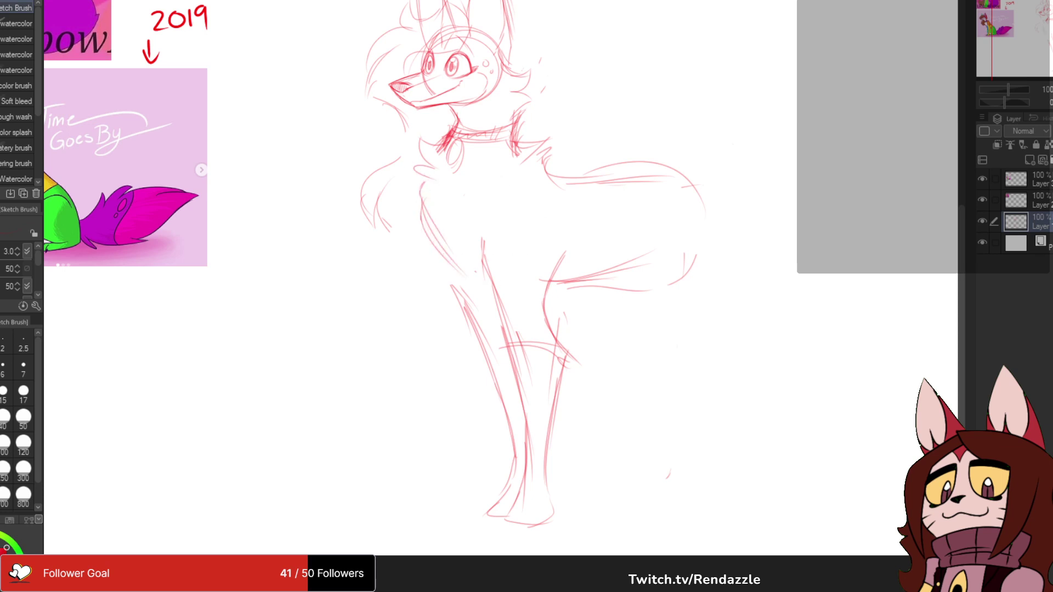
- Clear the chest outline, the shoulder line, the fur tufts around the neck and the collar's tag
{"action": "key", "text": "ctrl+z"}
{"action": "key", "text": "ctrl+z"}
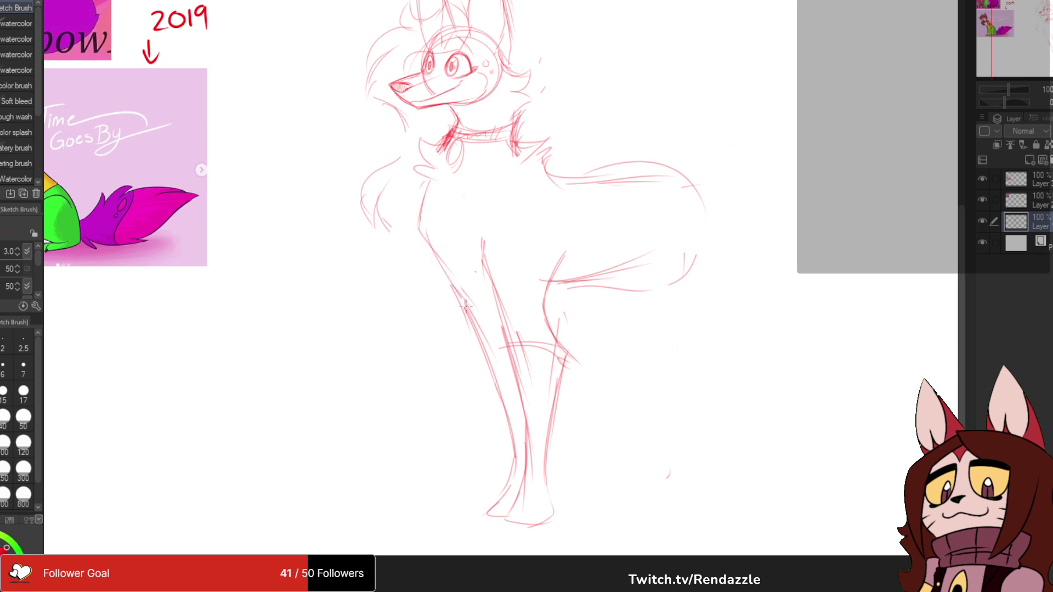
{"action": "left_click_drag", "start_coordinate": [470, 317], "coordinate": [414, 377]}
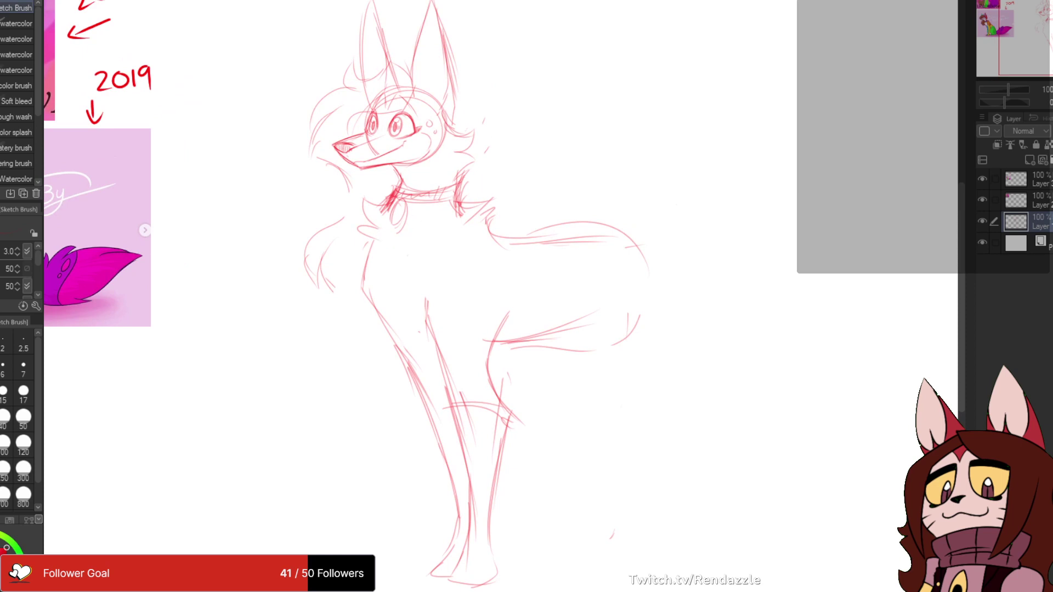
{"action": "mouse_move", "coordinate": [446, 302]}
{"action": "left_mouse_down"}
{"action": "mouse_move", "coordinate": [455, 278]}
{"action": "mouse_move", "coordinate": [454, 288]}
{"action": "left_mouse_up"}
{"action": "left_click_drag", "start_coordinate": [380, 237], "coordinate": [398, 316]}
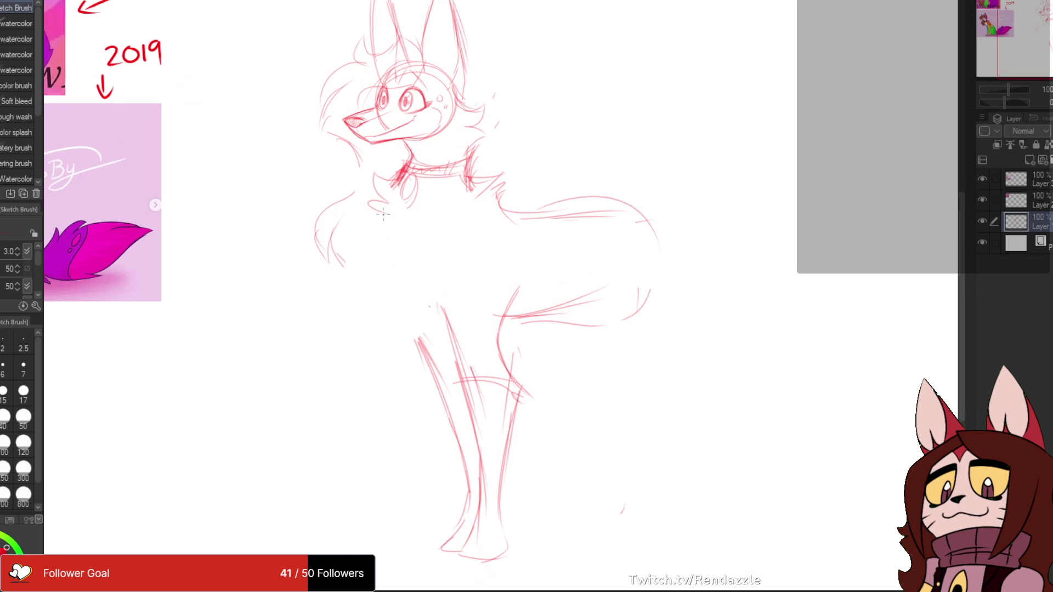
{"action": "mouse_move", "coordinate": [386, 173]}
{"action": "left_mouse_down"}
{"action": "mouse_move", "coordinate": [420, 205]}
{"action": "mouse_move", "coordinate": [401, 205]}
{"action": "mouse_move", "coordinate": [380, 240]}
{"action": "left_mouse_up"}
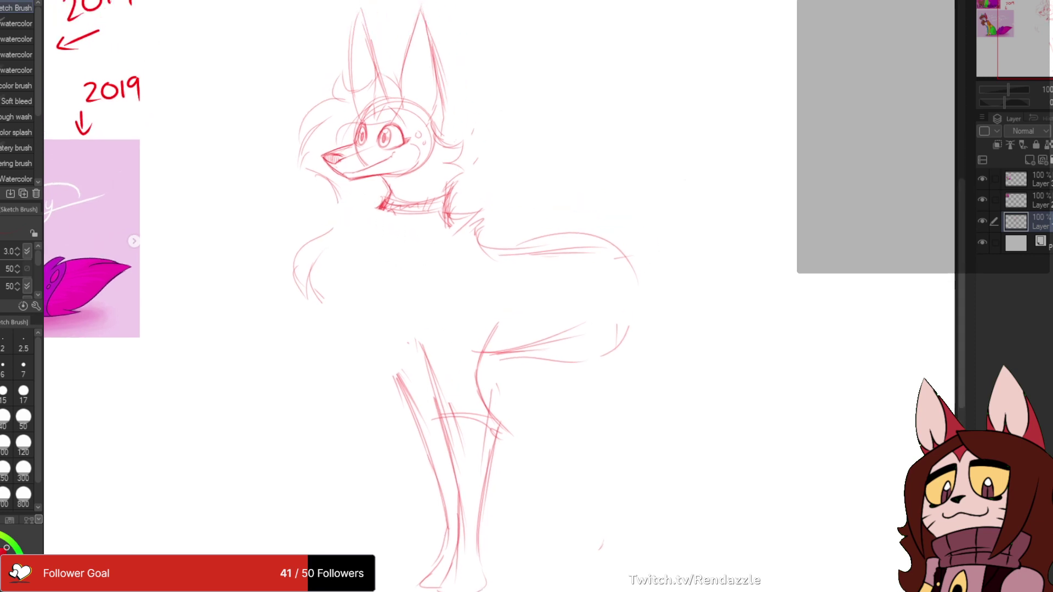
{"action": "left_click_drag", "start_coordinate": [496, 212], "coordinate": [444, 268]}
{"action": "mouse_move", "coordinate": [449, 199]}
{"action": "left_mouse_down"}
{"action": "mouse_move", "coordinate": [449, 231]}
{"action": "mouse_move", "coordinate": [486, 240]}
{"action": "mouse_move", "coordinate": [443, 226]}
{"action": "mouse_move", "coordinate": [483, 229]}
{"action": "left_mouse_up"}
{"action": "key", "text": "ctrl+z"}
{"action": "left_click_drag", "start_coordinate": [603, 245], "coordinate": [541, 233]}
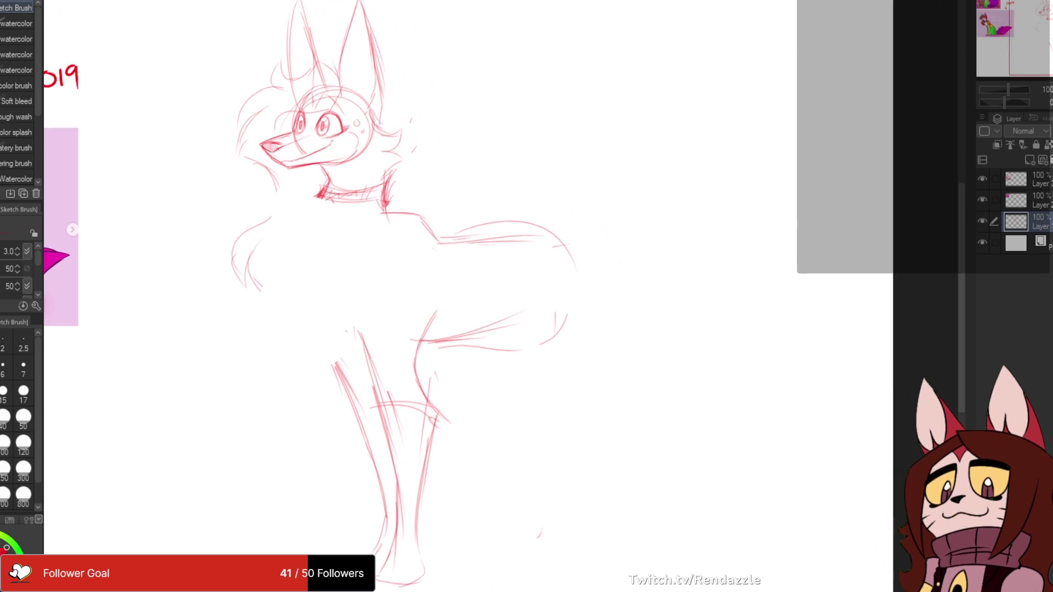
{"action": "key", "text": "ctrl+z"}
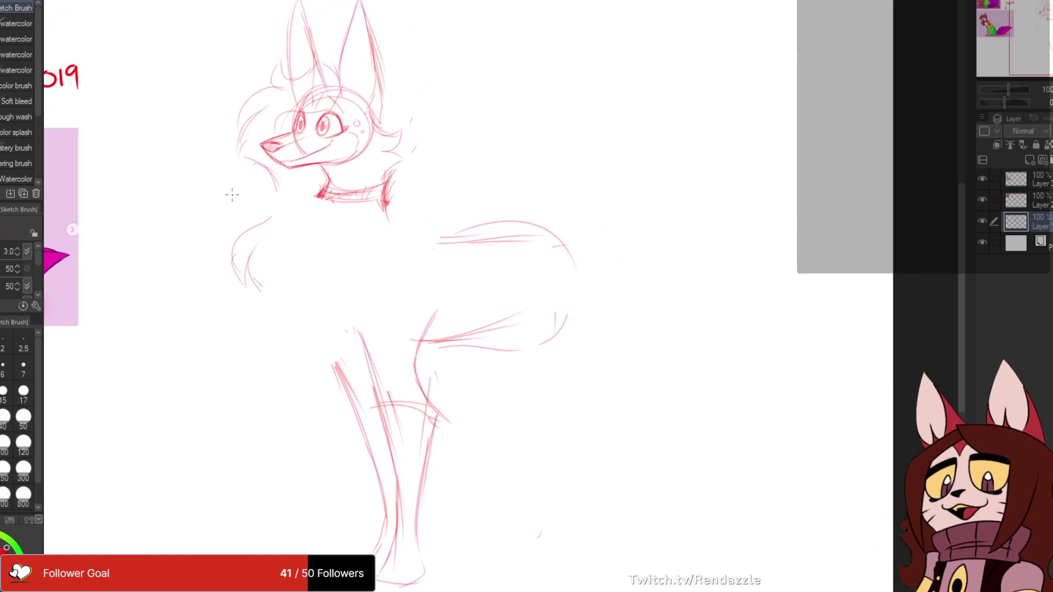
- Redraw the collar as a bold hatched band with an oval tag at brush size 5, and reduce the brush size to 4
{"action": "left_click", "coordinate": [2, 367]}
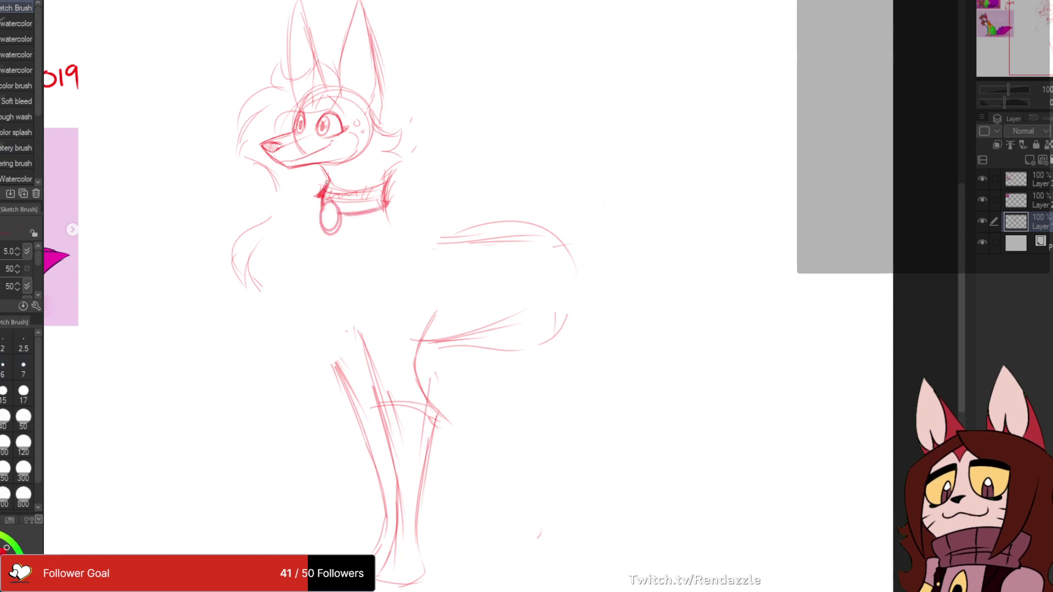
{"action": "mouse_move", "coordinate": [326, 183]}
{"action": "left_mouse_down"}
{"action": "mouse_move", "coordinate": [346, 192]}
{"action": "mouse_move", "coordinate": [319, 211]}
{"action": "mouse_move", "coordinate": [372, 204]}
{"action": "mouse_move", "coordinate": [336, 209]}
{"action": "mouse_move", "coordinate": [364, 198]}
{"action": "mouse_move", "coordinate": [354, 214]}
{"action": "mouse_move", "coordinate": [350, 203]}
{"action": "left_mouse_up"}
{"action": "key", "text": "["}
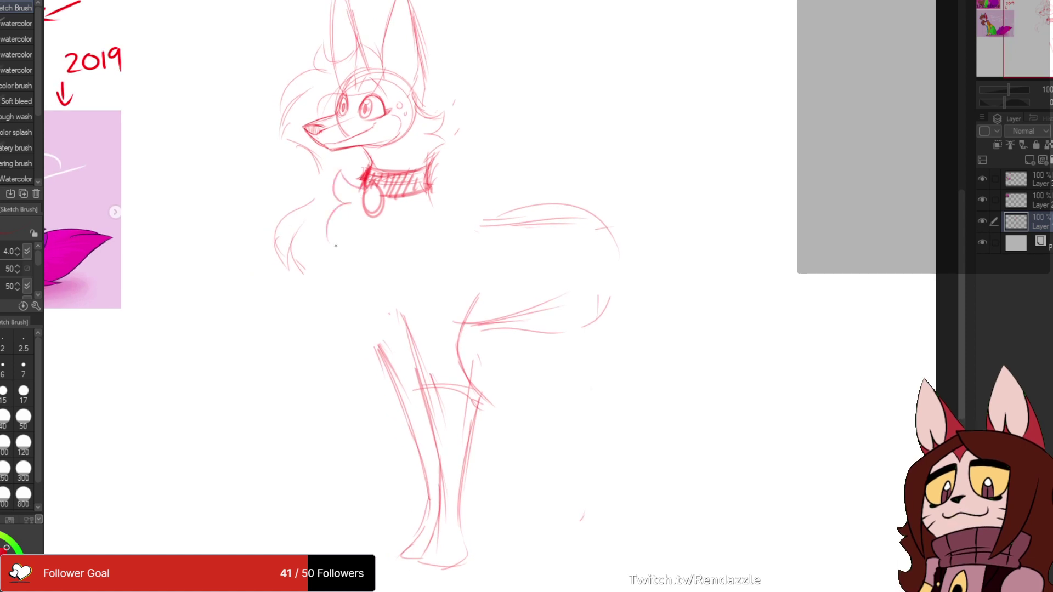
{"action": "left_click_drag", "start_coordinate": [359, 265], "coordinate": [404, 229]}
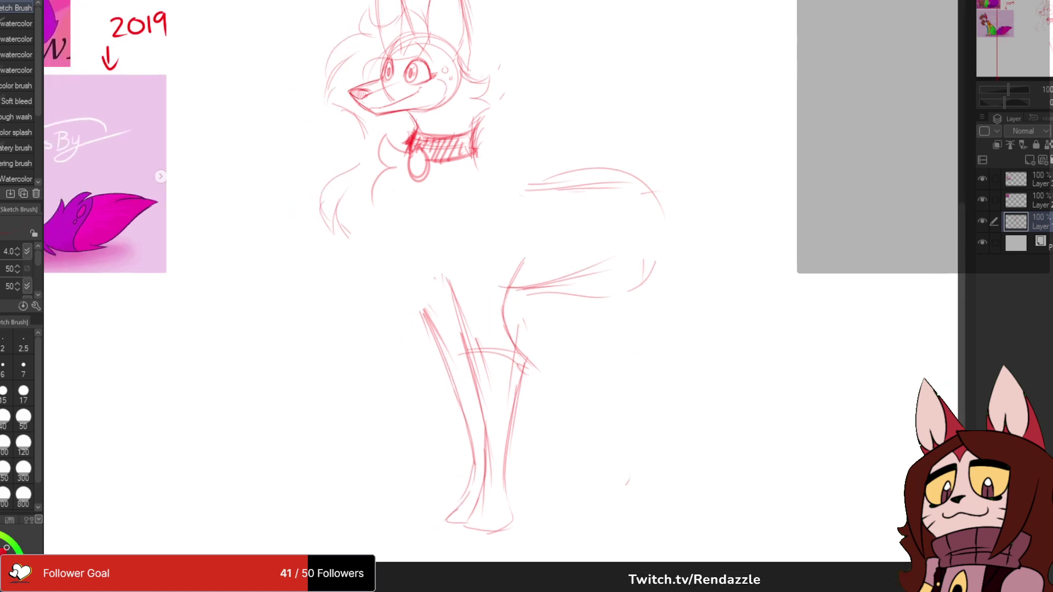
{"action": "key", "text": "ctrl+z"}
{"action": "key", "text": "ctrl+z"}
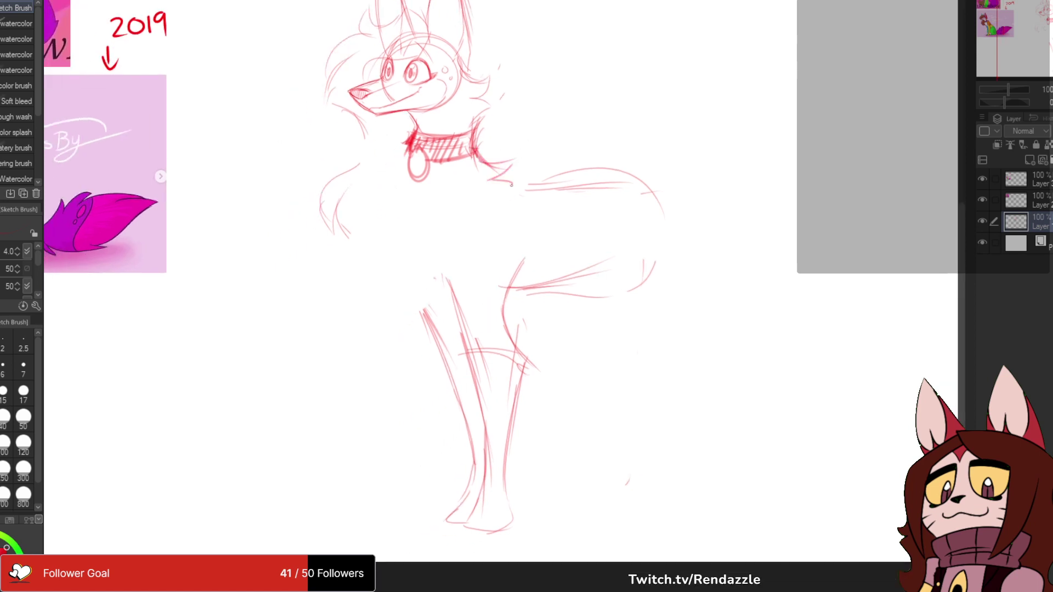
- Sketch a jagged fur tuft behind the collar and rounded fluff running down the front of the chest
{"action": "left_click_drag", "start_coordinate": [511, 185], "coordinate": [493, 191]}
{"action": "left_click_drag", "start_coordinate": [398, 159], "coordinate": [436, 157]}
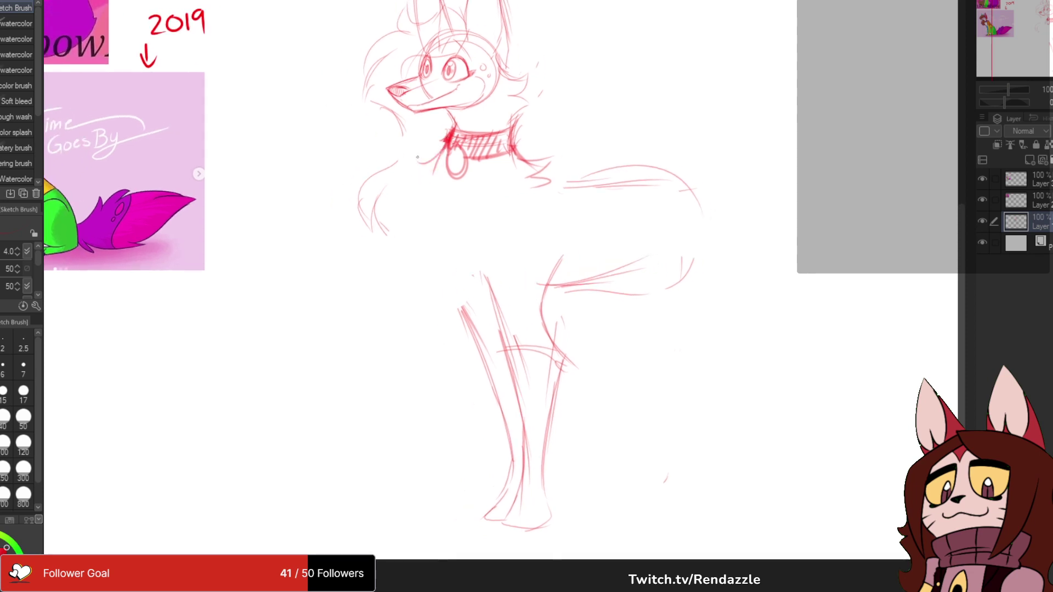
{"action": "mouse_move", "coordinate": [421, 214]}
{"action": "left_mouse_down"}
{"action": "mouse_move", "coordinate": [434, 203]}
{"action": "mouse_move", "coordinate": [498, 218]}
{"action": "mouse_move", "coordinate": [488, 244]}
{"action": "mouse_move", "coordinate": [469, 248]}
{"action": "left_mouse_up"}
{"action": "mouse_move", "coordinate": [467, 250]}
{"action": "left_mouse_down"}
{"action": "mouse_move", "coordinate": [492, 273]}
{"action": "mouse_move", "coordinate": [510, 288]}
{"action": "left_mouse_up"}
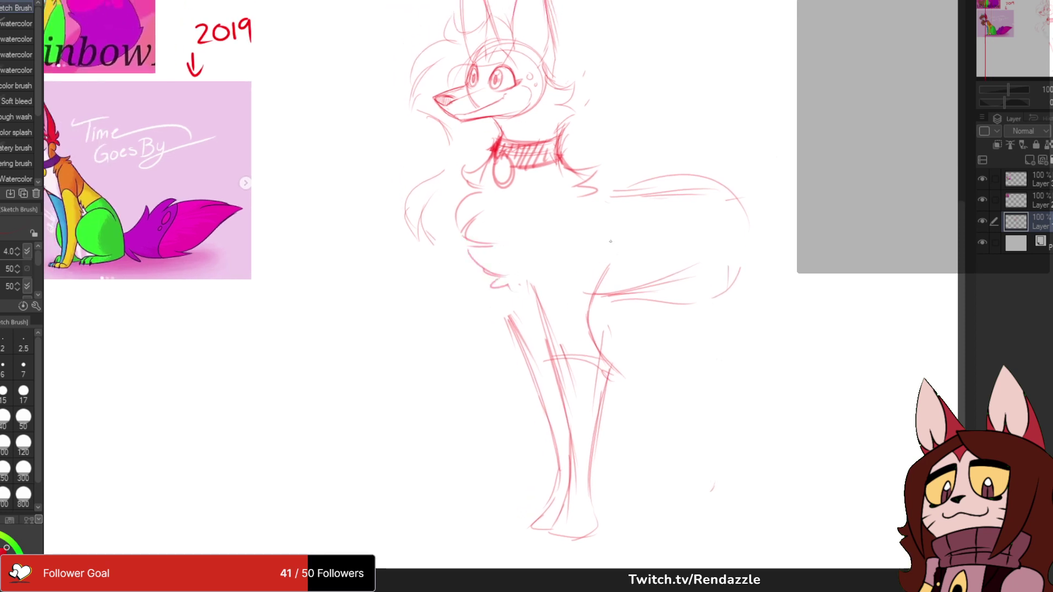
- Draw a curved shoulder line from below the neck down into the near foreleg
{"action": "scroll", "coordinate": [585, 185], "scroll_direction": "left", "scroll_amount": 2}
{"action": "left_click_drag", "start_coordinate": [578, 184], "coordinate": [530, 264]}
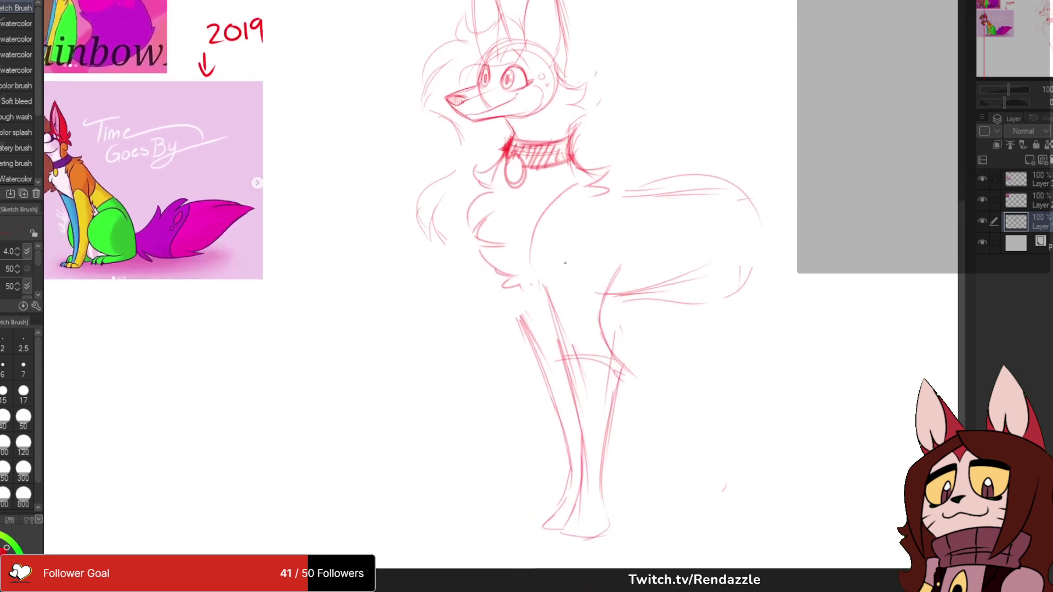
{"action": "key", "text": "ctrl+z"}
{"action": "key", "text": "ctrl+z"}
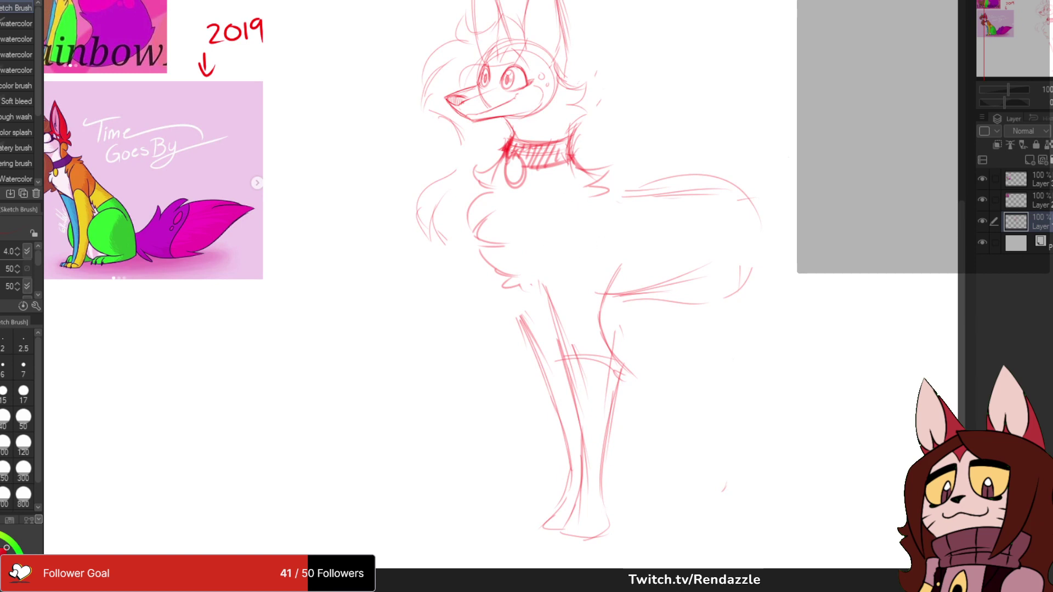
{"action": "left_click_drag", "start_coordinate": [565, 193], "coordinate": [539, 282]}
{"action": "key", "text": "ctrl+z"}
{"action": "left_click_drag", "start_coordinate": [564, 201], "coordinate": [534, 269]}
{"action": "left_click_drag", "start_coordinate": [572, 225], "coordinate": [542, 226]}
- Draw the lower chest line into the far foreleg, erase the chest fluff, and start a small tuft beside the collar
{"action": "left_click_drag", "start_coordinate": [445, 228], "coordinate": [488, 319]}
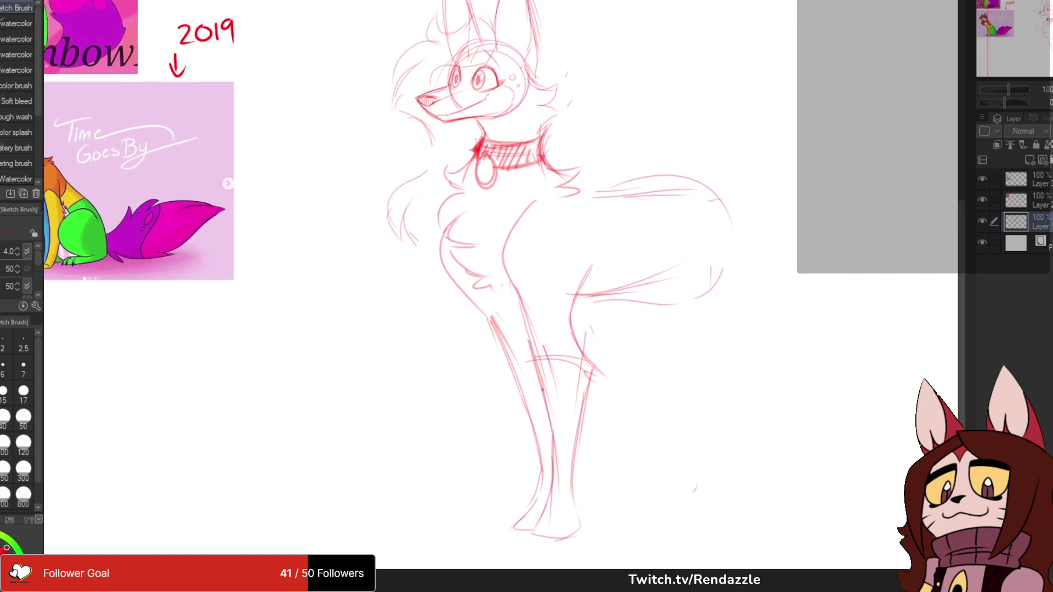
{"action": "key", "text": "ctrl+z"}
{"action": "left_click_drag", "start_coordinate": [465, 273], "coordinate": [516, 355]}
{"action": "mouse_move", "coordinate": [459, 227]}
{"action": "left_mouse_down"}
{"action": "mouse_move", "coordinate": [468, 305]}
{"action": "mouse_move", "coordinate": [459, 229]}
{"action": "mouse_move", "coordinate": [447, 214]}
{"action": "mouse_move", "coordinate": [470, 218]}
{"action": "left_mouse_up"}
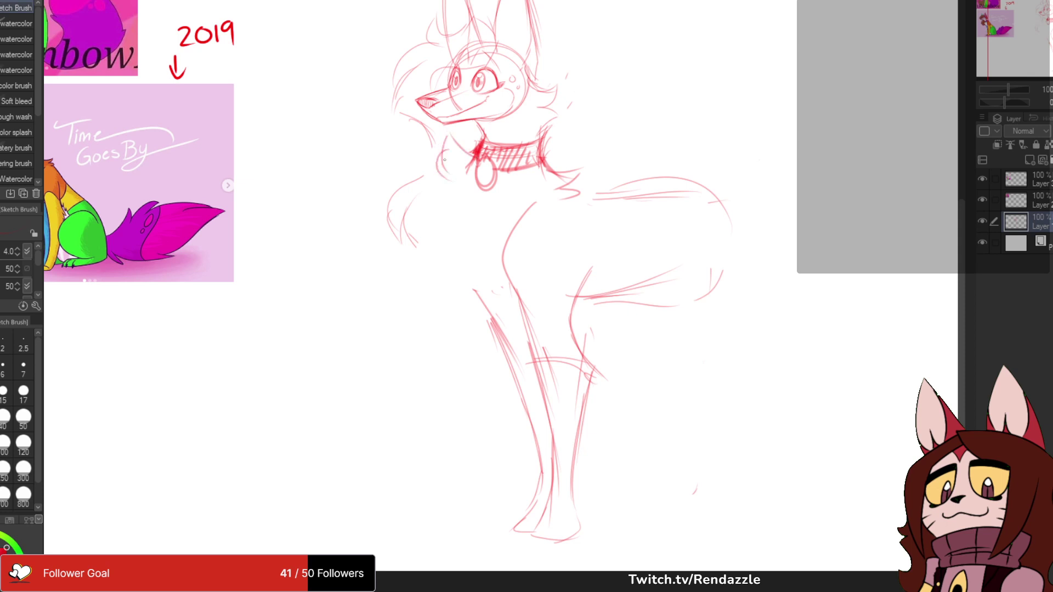
- Draw layered pointed fur tufts down the chest from the collar, plus a pointed tuft behind the neck
{"action": "scroll", "coordinate": [461, 185], "scroll_direction": "down", "scroll_amount": 1}
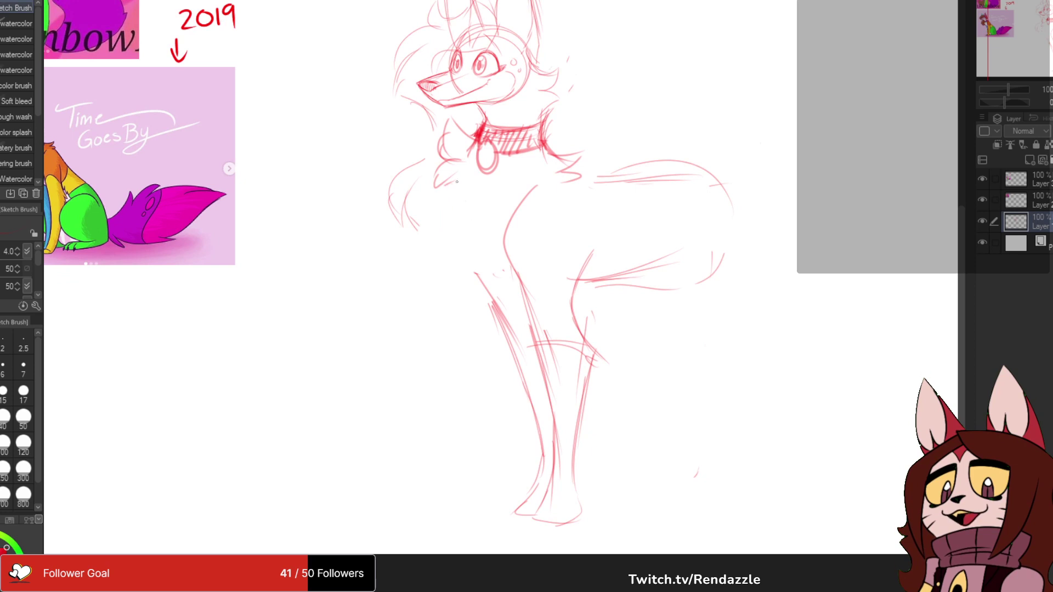
{"action": "left_click_drag", "start_coordinate": [455, 184], "coordinate": [437, 223]}
{"action": "left_click_drag", "start_coordinate": [443, 227], "coordinate": [465, 211]}
{"action": "scroll", "coordinate": [510, 274], "scroll_direction": "up", "scroll_amount": 2}
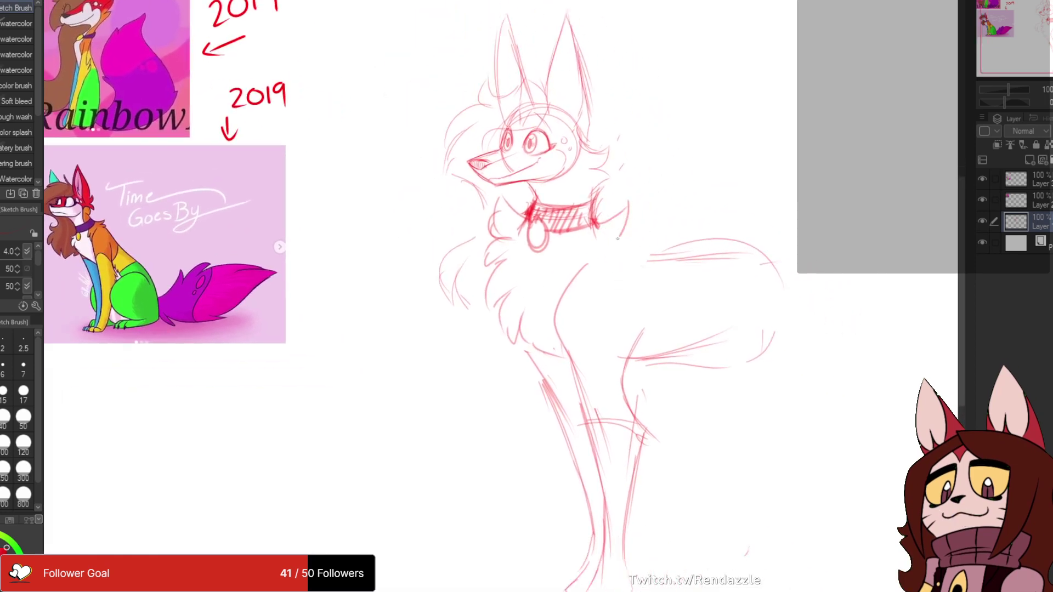
{"action": "mouse_move", "coordinate": [626, 260]}
{"action": "left_mouse_down"}
{"action": "mouse_move", "coordinate": [595, 264]}
{"action": "mouse_move", "coordinate": [574, 216]}
{"action": "left_mouse_up"}
- Reinforce the shoulder curve above the near foreleg with repeated strokes
{"action": "mouse_move", "coordinate": [568, 253]}
{"action": "left_mouse_down"}
{"action": "mouse_move", "coordinate": [557, 242]}
{"action": "mouse_move", "coordinate": [551, 279]}
{"action": "left_mouse_up"}
{"action": "left_click_drag", "start_coordinate": [563, 220], "coordinate": [546, 278]}
{"action": "left_click_drag", "start_coordinate": [562, 228], "coordinate": [541, 286]}
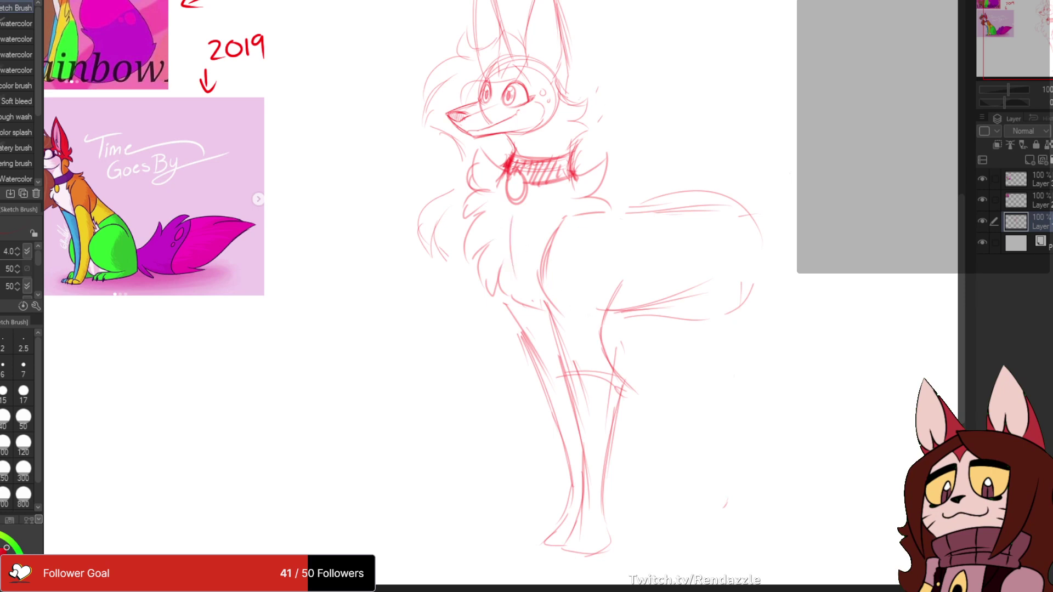
{"action": "left_click_drag", "start_coordinate": [603, 274], "coordinate": [568, 272]}
- Strengthen the back line from the neck over the rump and sketch the ribcage's curved rear edge down to the belly
{"action": "left_click_drag", "start_coordinate": [578, 200], "coordinate": [668, 189]}
{"action": "mouse_move", "coordinate": [600, 204]}
{"action": "left_mouse_down"}
{"action": "mouse_move", "coordinate": [688, 193]}
{"action": "mouse_move", "coordinate": [730, 237]}
{"action": "left_mouse_up"}
{"action": "mouse_move", "coordinate": [658, 274]}
{"action": "left_mouse_down"}
{"action": "mouse_move", "coordinate": [654, 168]}
{"action": "mouse_move", "coordinate": [731, 270]}
{"action": "mouse_move", "coordinate": [623, 245]}
{"action": "left_mouse_up"}
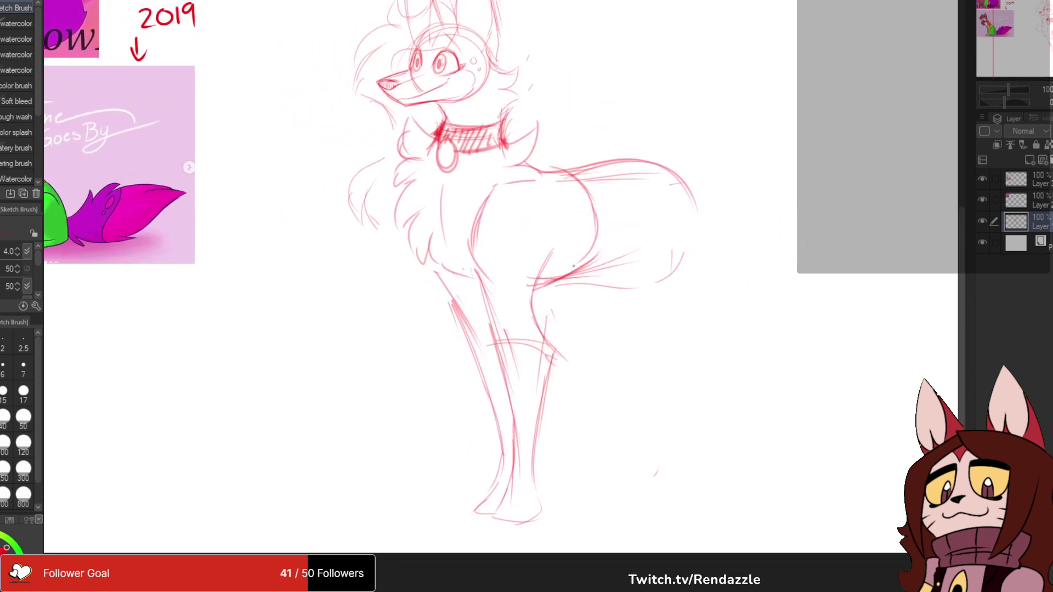
{"action": "left_click_drag", "start_coordinate": [574, 266], "coordinate": [565, 164]}
{"action": "left_click_drag", "start_coordinate": [521, 209], "coordinate": [527, 211]}
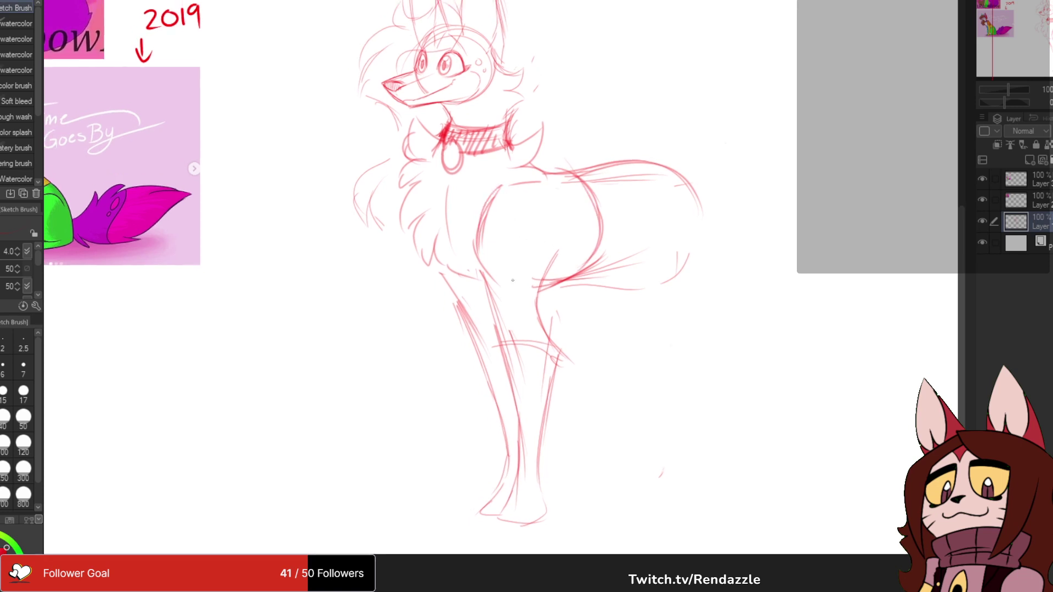
- Erase the ribcage's rear curve and redraw the underside of the chest in a sweeping curve behind the forelegs
{"action": "key", "text": "e"}
{"action": "left_click_drag", "start_coordinate": [577, 175], "coordinate": [580, 302]}
{"action": "key", "text": "b"}
{"action": "mouse_move", "coordinate": [431, 249]}
{"action": "left_mouse_down"}
{"action": "mouse_move", "coordinate": [511, 291]}
{"action": "mouse_move", "coordinate": [558, 282]}
{"action": "left_mouse_up"}
{"action": "left_click_drag", "start_coordinate": [594, 249], "coordinate": [489, 286]}
{"action": "mouse_move", "coordinate": [421, 260]}
{"action": "left_mouse_down"}
{"action": "mouse_move", "coordinate": [499, 284]}
{"action": "mouse_move", "coordinate": [561, 283]}
{"action": "left_mouse_up"}
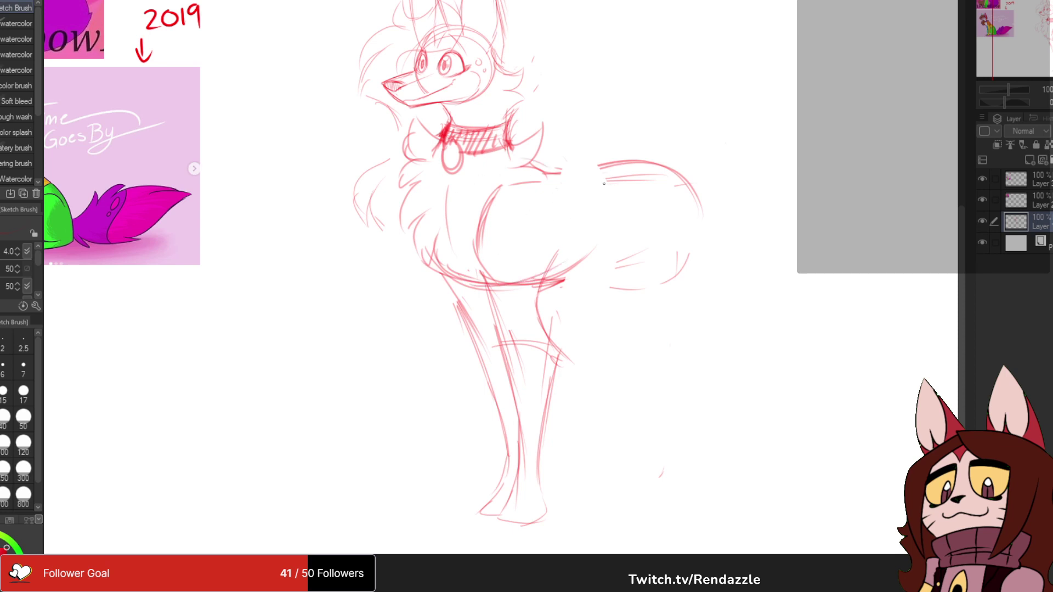
- Erase the old rump and redraw the back and hindquarters as one rounded form that curves into the belly
{"action": "mouse_move", "coordinate": [559, 175]}
{"action": "left_mouse_down"}
{"action": "mouse_move", "coordinate": [639, 152]}
{"action": "mouse_move", "coordinate": [678, 222]}
{"action": "left_mouse_up"}
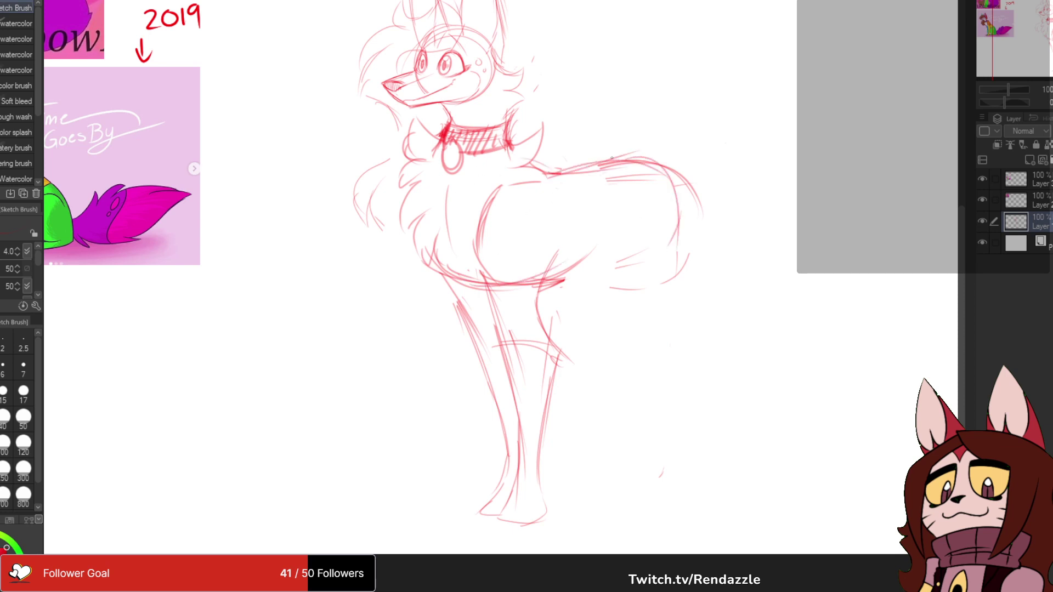
{"action": "key", "text": "e"}
{"action": "mouse_move", "coordinate": [621, 161]}
{"action": "left_mouse_down"}
{"action": "mouse_move", "coordinate": [674, 218]}
{"action": "mouse_move", "coordinate": [673, 262]}
{"action": "left_mouse_up"}
{"action": "left_click_drag", "start_coordinate": [674, 165], "coordinate": [683, 195]}
{"action": "key", "text": "b"}
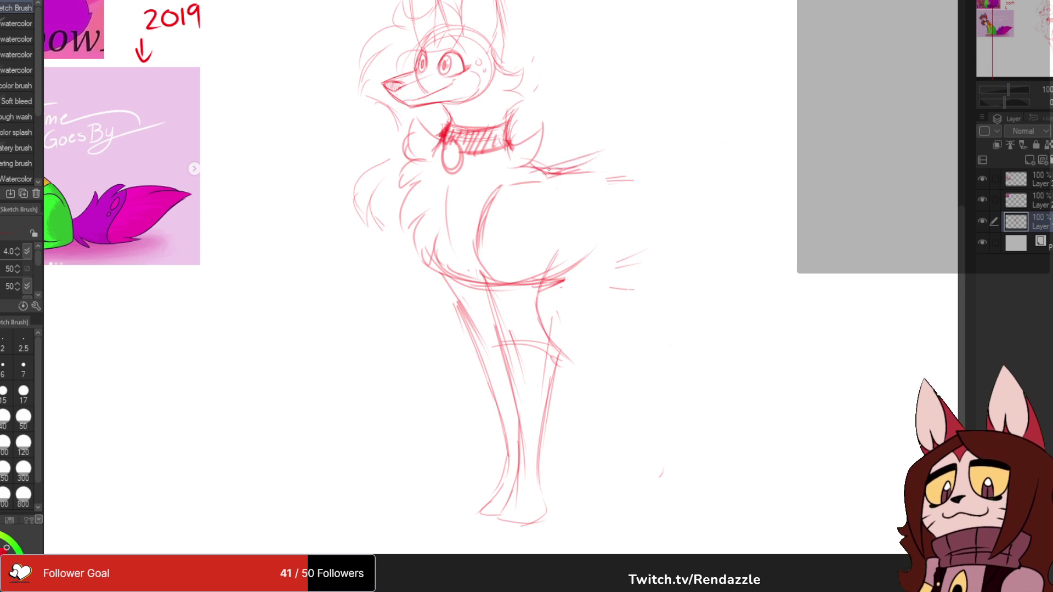
{"action": "left_click_drag", "start_coordinate": [583, 159], "coordinate": [657, 178]}
{"action": "mouse_move", "coordinate": [603, 156]}
{"action": "left_mouse_down"}
{"action": "mouse_move", "coordinate": [592, 180]}
{"action": "mouse_move", "coordinate": [648, 231]}
{"action": "mouse_move", "coordinate": [621, 275]}
{"action": "mouse_move", "coordinate": [572, 273]}
{"action": "mouse_move", "coordinate": [554, 286]}
{"action": "left_mouse_up"}
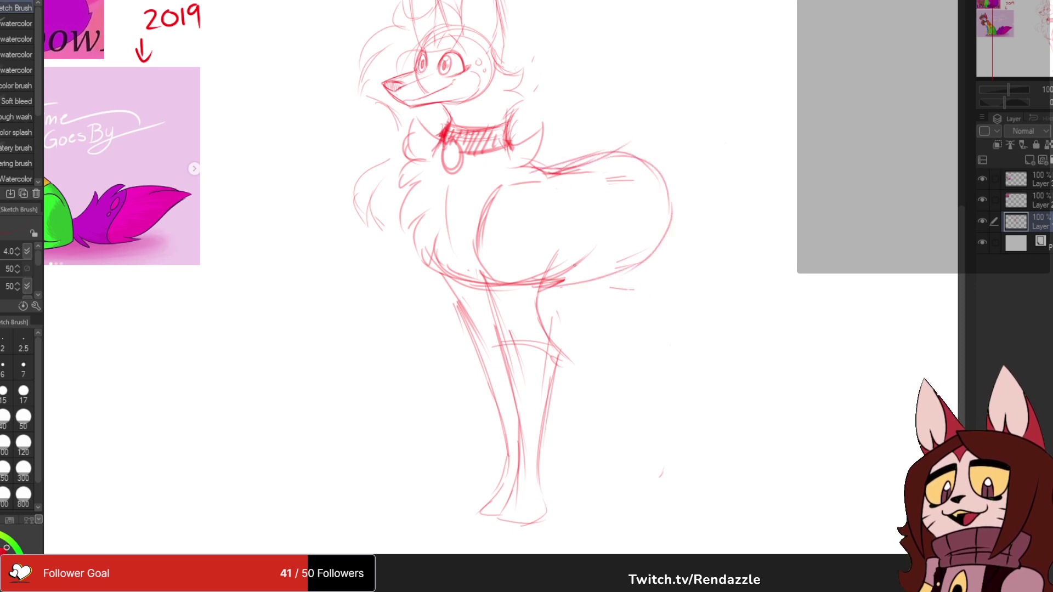
{"action": "left_click_drag", "start_coordinate": [660, 243], "coordinate": [569, 282]}
- Sketch the hind thigh with a front edge slanting back from the belly and a rear edge falling from the rump
{"action": "mouse_move", "coordinate": [597, 263]}
{"action": "left_mouse_down"}
{"action": "mouse_move", "coordinate": [758, 338]}
{"action": "mouse_move", "coordinate": [743, 324]}
{"action": "mouse_move", "coordinate": [744, 287]}
{"action": "mouse_move", "coordinate": [639, 256]}
{"action": "mouse_move", "coordinate": [676, 340]}
{"action": "left_mouse_up"}
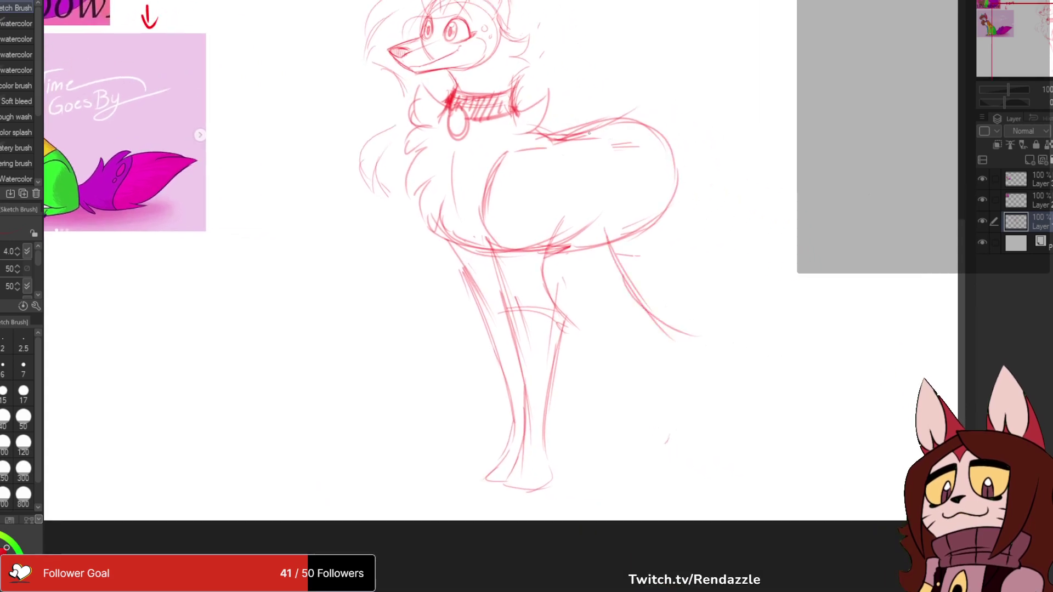
{"action": "mouse_move", "coordinate": [571, 140]}
{"action": "left_mouse_down"}
{"action": "mouse_move", "coordinate": [670, 191]}
{"action": "mouse_move", "coordinate": [704, 226]}
{"action": "left_mouse_up"}
{"action": "left_click_drag", "start_coordinate": [681, 153], "coordinate": [705, 300]}
{"action": "left_click_drag", "start_coordinate": [700, 174], "coordinate": [718, 319]}
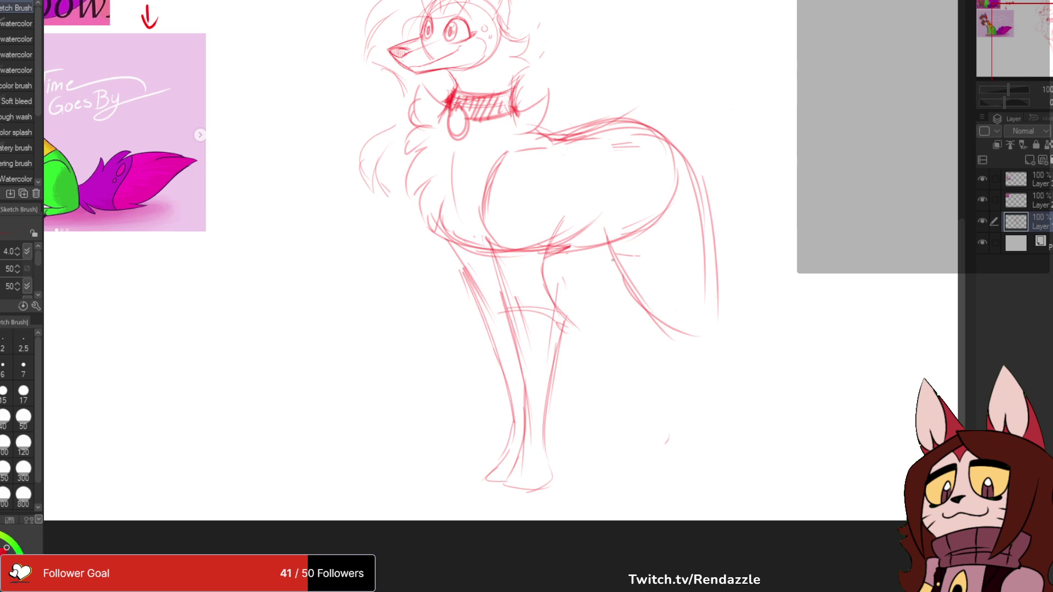
- Reinforce both edges of the hind thigh and close its lower end with a line and rounded rear corner
{"action": "left_click_drag", "start_coordinate": [587, 230], "coordinate": [632, 298]}
{"action": "left_click_drag", "start_coordinate": [692, 177], "coordinate": [707, 322]}
{"action": "left_click_drag", "start_coordinate": [686, 173], "coordinate": [717, 307]}
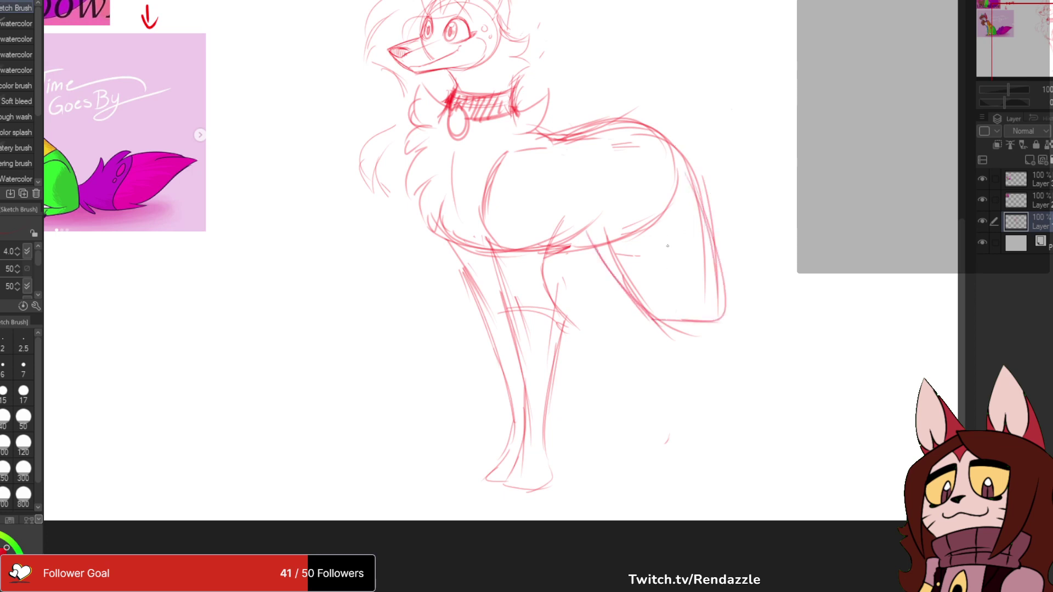
{"action": "mouse_move", "coordinate": [667, 245]}
{"action": "left_mouse_down"}
{"action": "mouse_move", "coordinate": [631, 183]}
{"action": "mouse_move", "coordinate": [630, 216]}
{"action": "mouse_move", "coordinate": [690, 285]}
{"action": "left_mouse_up"}
{"action": "left_click_drag", "start_coordinate": [679, 234], "coordinate": [701, 280]}
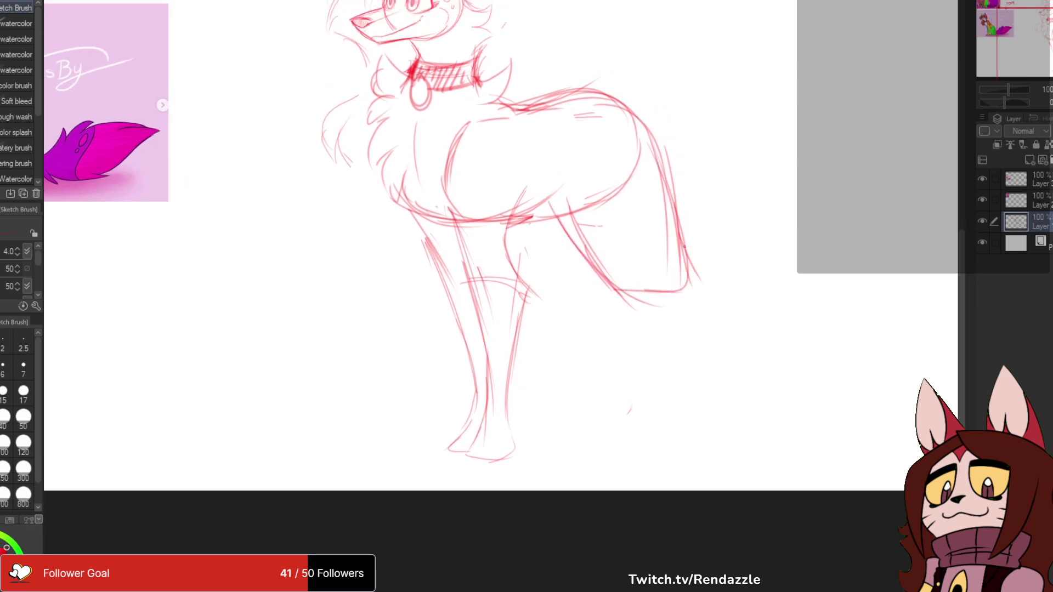
- Sketch the near hind leg below the thigh, angling back to the hock and down to a flat paw
{"action": "left_click_drag", "start_coordinate": [610, 284], "coordinate": [692, 307]}
{"action": "mouse_move", "coordinate": [635, 299]}
{"action": "left_mouse_down"}
{"action": "mouse_move", "coordinate": [676, 313]}
{"action": "mouse_move", "coordinate": [707, 381]}
{"action": "left_mouse_up"}
{"action": "left_click_drag", "start_coordinate": [665, 306], "coordinate": [718, 420]}
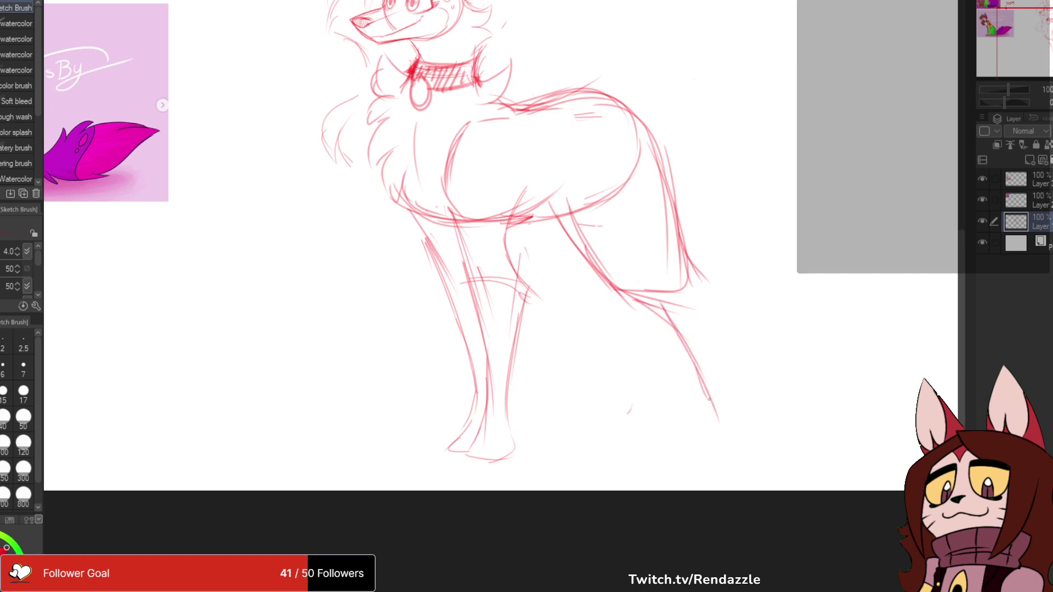
{"action": "left_click_drag", "start_coordinate": [724, 342], "coordinate": [742, 409]}
{"action": "mouse_move", "coordinate": [714, 295]}
{"action": "left_mouse_down"}
{"action": "mouse_move", "coordinate": [741, 402]}
{"action": "mouse_move", "coordinate": [691, 360]}
{"action": "mouse_move", "coordinate": [693, 416]}
{"action": "left_mouse_up"}
{"action": "left_click_drag", "start_coordinate": [704, 362], "coordinate": [738, 440]}
{"action": "mouse_move", "coordinate": [702, 362]}
{"action": "left_mouse_down"}
{"action": "mouse_move", "coordinate": [735, 435]}
{"action": "mouse_move", "coordinate": [722, 396]}
{"action": "left_mouse_up"}
{"action": "mouse_move", "coordinate": [718, 384]}
{"action": "left_mouse_down"}
{"action": "mouse_move", "coordinate": [755, 486]}
{"action": "mouse_move", "coordinate": [762, 416]}
{"action": "mouse_move", "coordinate": [703, 451]}
{"action": "left_mouse_up"}
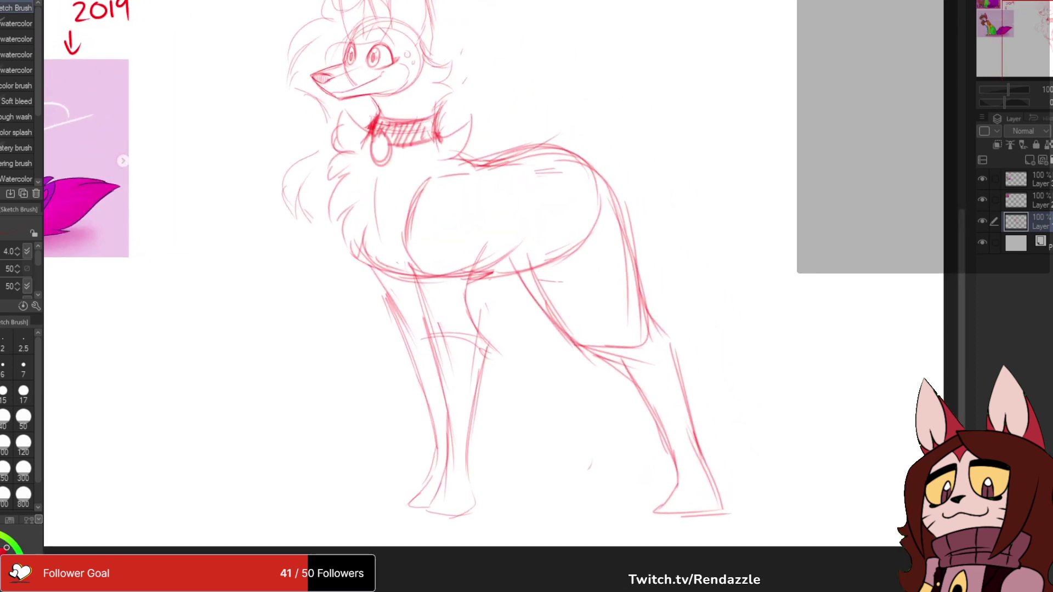
- Select the hind leg and rump freehand, scale them down slightly and deselect
{"action": "key", "text": "m"}
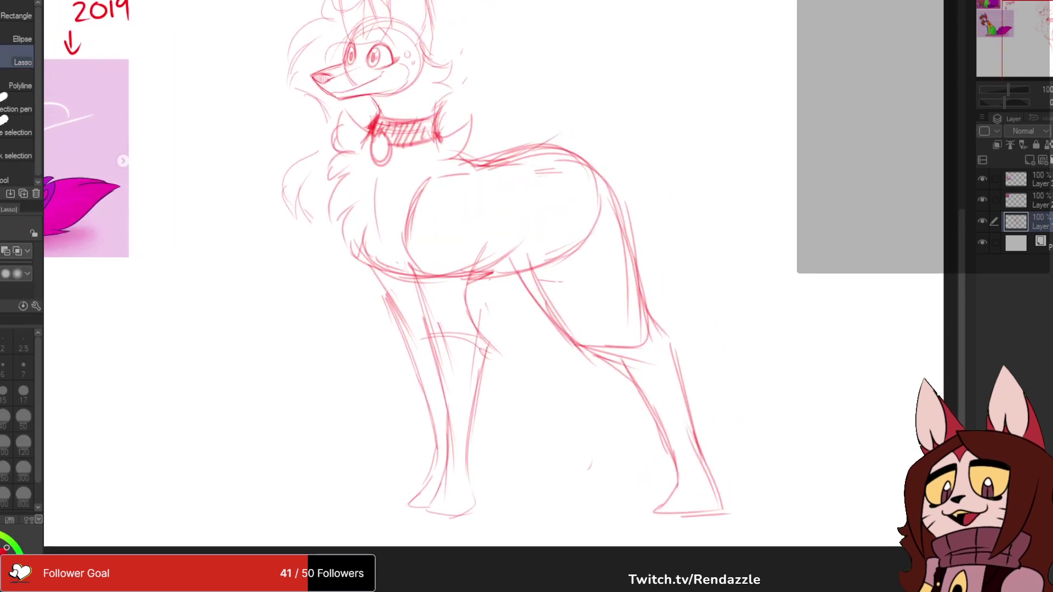
{"action": "mouse_move", "coordinate": [579, 130]}
{"action": "left_mouse_down"}
{"action": "mouse_move", "coordinate": [512, 224]}
{"action": "mouse_move", "coordinate": [550, 407]}
{"action": "mouse_move", "coordinate": [817, 521]}
{"action": "mouse_move", "coordinate": [751, 236]}
{"action": "mouse_move", "coordinate": [573, 104]}
{"action": "left_mouse_up"}
{"action": "key", "text": "ctrl+t"}
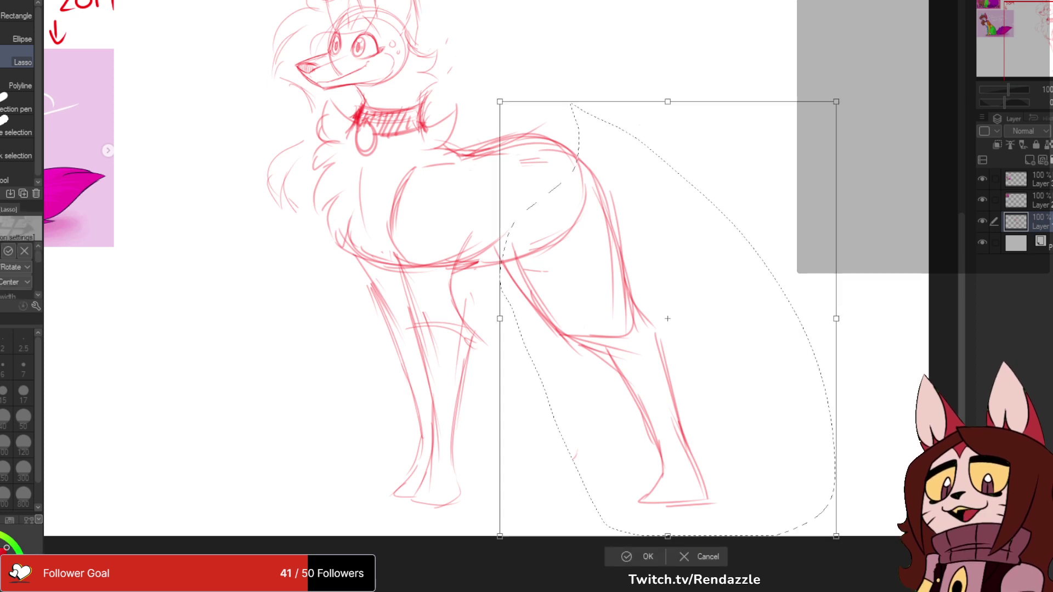
{"action": "left_click_drag", "start_coordinate": [836, 536], "coordinate": [804, 494]}
{"action": "mouse_move", "coordinate": [651, 298]}
{"action": "left_mouse_down"}
{"action": "mouse_move", "coordinate": [673, 320]}
{"action": "mouse_move", "coordinate": [652, 316]}
{"action": "left_mouse_up"}
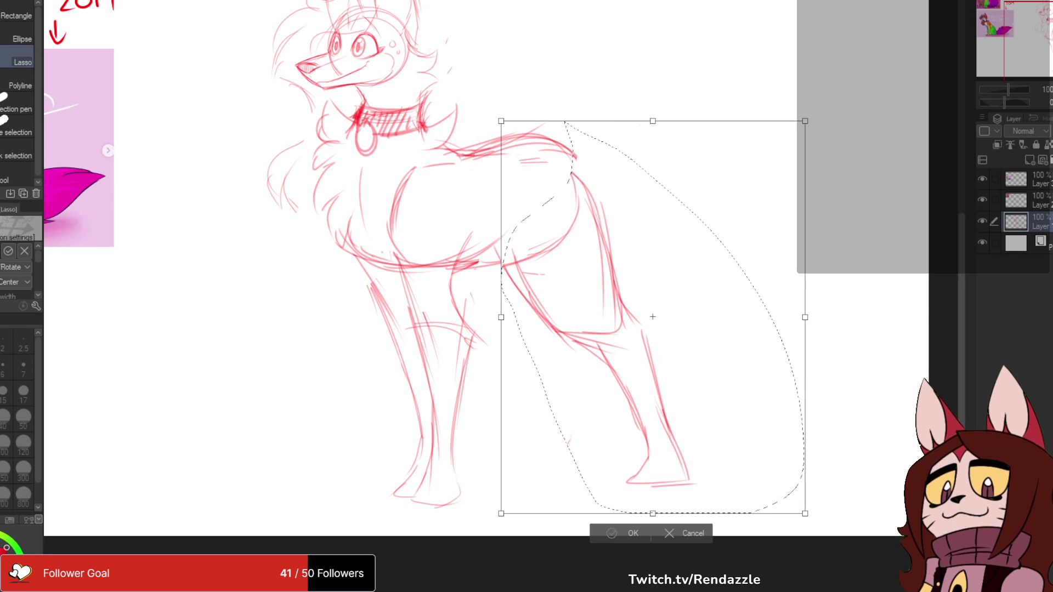
{"action": "key", "text": "Return"}
{"action": "key", "text": "ctrl+d"}
{"action": "key", "text": "b"}
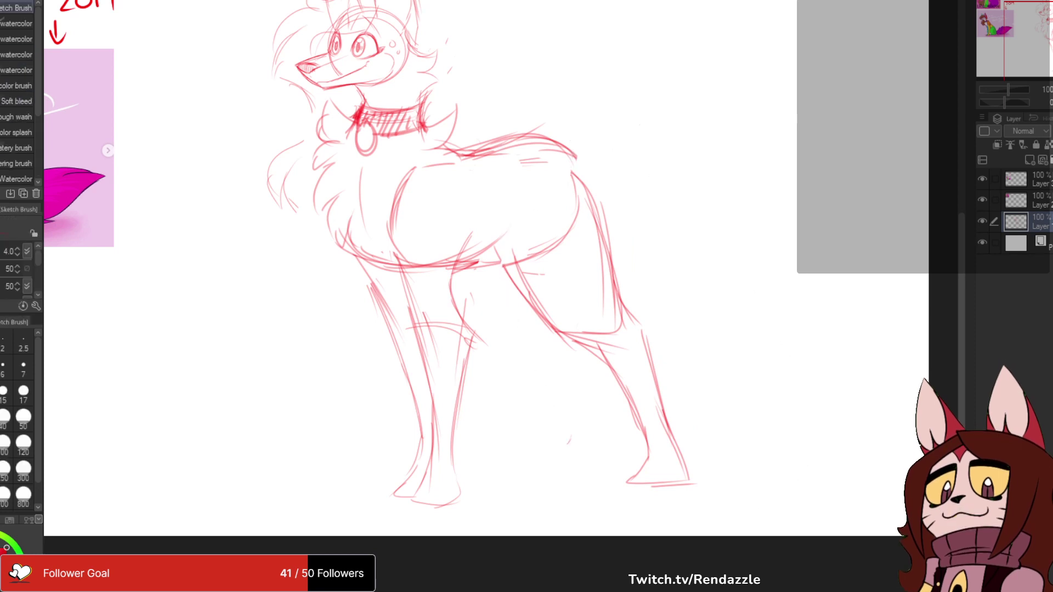
- Erase the old back line and redraw it as one smooth line from the neck base to the rump
{"action": "left_click_drag", "start_coordinate": [517, 104], "coordinate": [496, 124]}
{"action": "left_click_drag", "start_coordinate": [453, 170], "coordinate": [545, 161]}
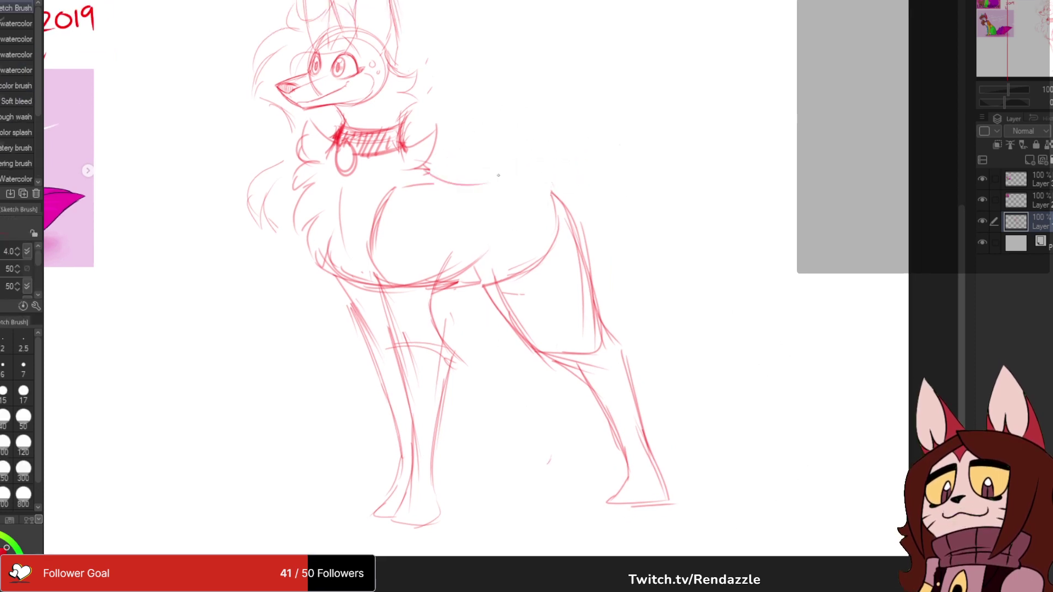
{"action": "mouse_move", "coordinate": [459, 180]}
{"action": "left_mouse_down"}
{"action": "mouse_move", "coordinate": [566, 197]}
{"action": "mouse_move", "coordinate": [574, 209]}
{"action": "left_mouse_up"}
{"action": "mouse_move", "coordinate": [575, 210]}
{"action": "left_mouse_down"}
{"action": "mouse_move", "coordinate": [645, 195]}
{"action": "mouse_move", "coordinate": [806, 244]}
{"action": "mouse_move", "coordinate": [718, 266]}
{"action": "left_mouse_up"}
- Sketch the far hind leg from the belly, bending at the knee and slanting forward to the ground
{"action": "mouse_move", "coordinate": [610, 350]}
{"action": "left_mouse_down"}
{"action": "mouse_move", "coordinate": [599, 298]}
{"action": "mouse_move", "coordinate": [571, 267]}
{"action": "left_mouse_up"}
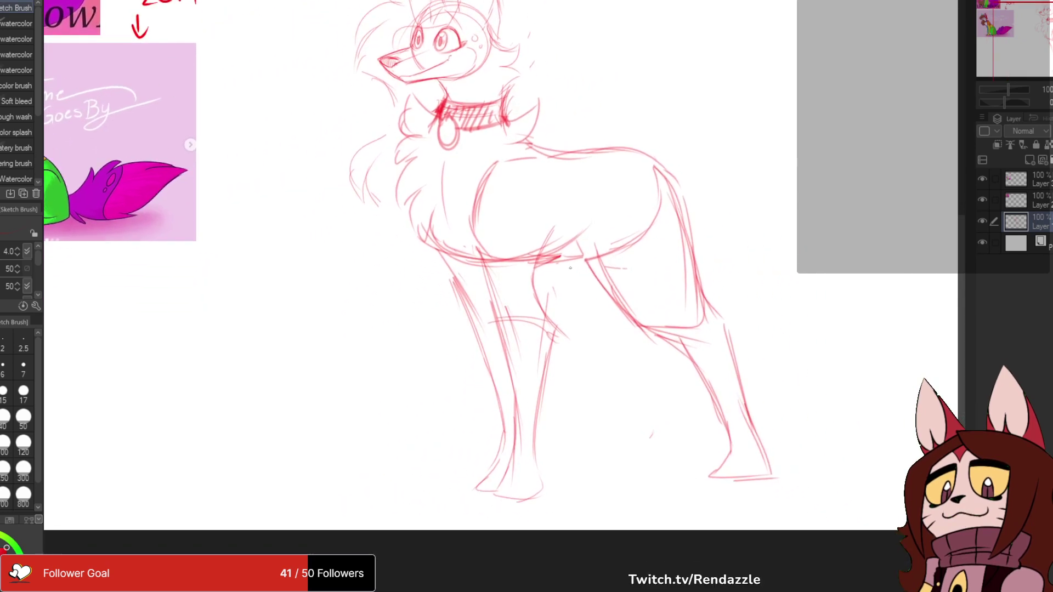
{"action": "left_click_drag", "start_coordinate": [601, 339], "coordinate": [582, 432]}
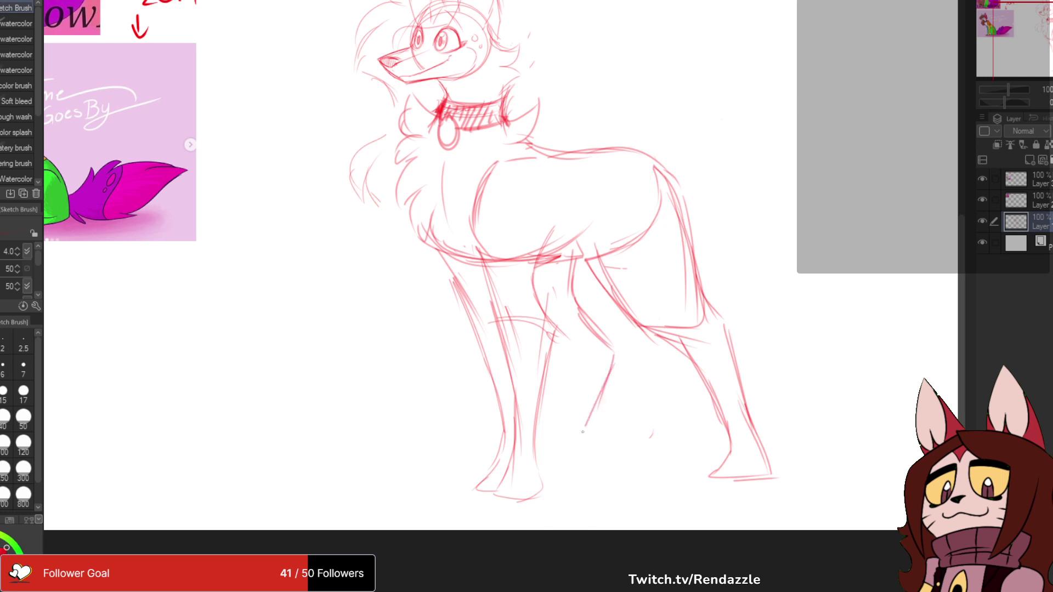
{"action": "left_click_drag", "start_coordinate": [603, 274], "coordinate": [612, 346]}
{"action": "mouse_move", "coordinate": [587, 229]}
{"action": "left_mouse_down"}
{"action": "mouse_move", "coordinate": [829, 204]}
{"action": "mouse_move", "coordinate": [608, 241]}
{"action": "mouse_move", "coordinate": [527, 223]}
{"action": "left_mouse_up"}
- Select the hindquarters with both hind legs and move them backward to lengthen the torso
{"action": "key", "text": "m"}
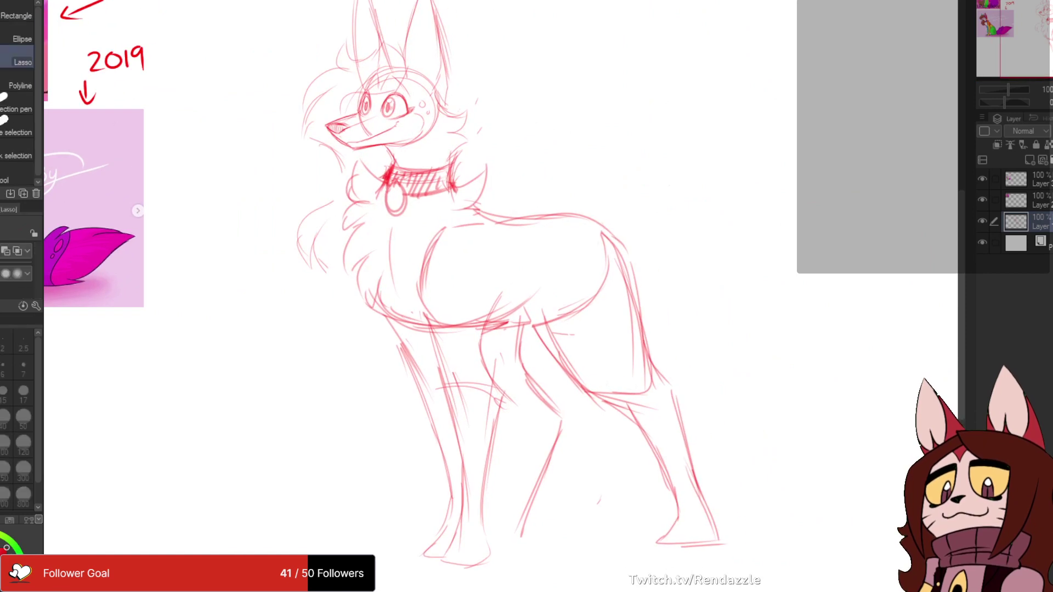
{"action": "mouse_move", "coordinate": [553, 187]}
{"action": "left_mouse_down"}
{"action": "mouse_move", "coordinate": [513, 493]}
{"action": "mouse_move", "coordinate": [856, 439]}
{"action": "mouse_move", "coordinate": [581, 157]}
{"action": "left_mouse_up"}
{"action": "key", "text": "ctrl+t"}
{"action": "mouse_move", "coordinate": [681, 374]}
{"action": "left_mouse_down"}
{"action": "mouse_move", "coordinate": [741, 369]}
{"action": "mouse_move", "coordinate": [733, 370]}
{"action": "left_mouse_up"}
{"action": "key", "text": "Return"}
{"action": "key", "text": "b"}
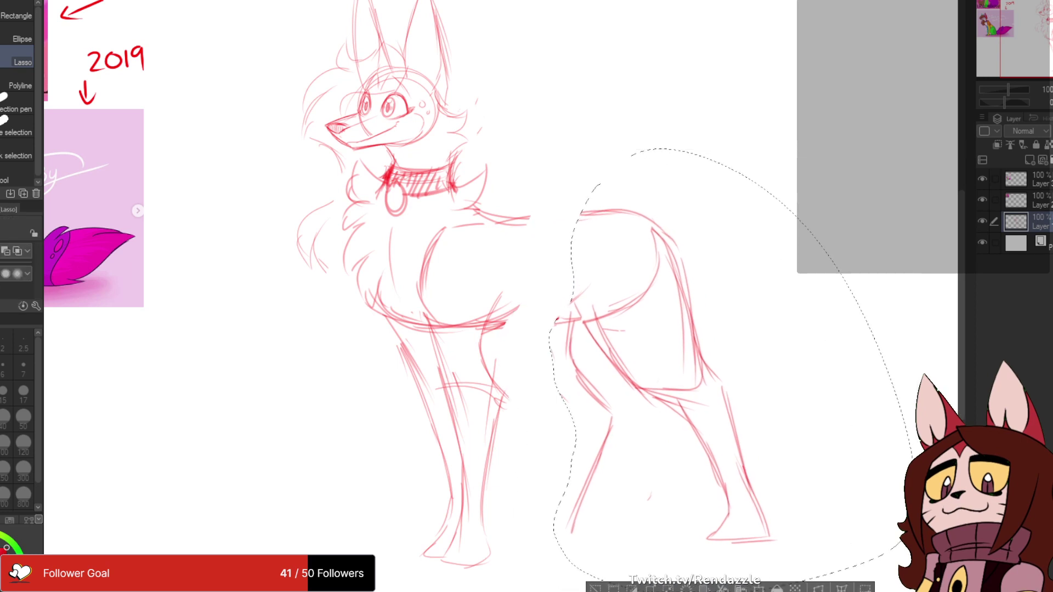
- Bridge the gap in the back line and redraw the belly as a line rising from the elbow to the thigh
{"action": "mouse_move", "coordinate": [482, 213]}
{"action": "left_mouse_down"}
{"action": "mouse_move", "coordinate": [360, 201]}
{"action": "mouse_move", "coordinate": [462, 199]}
{"action": "left_mouse_up"}
{"action": "mouse_move", "coordinate": [386, 212]}
{"action": "left_mouse_down"}
{"action": "mouse_move", "coordinate": [461, 196]}
{"action": "mouse_move", "coordinate": [542, 203]}
{"action": "left_mouse_up"}
{"action": "left_click_drag", "start_coordinate": [398, 221], "coordinate": [459, 198]}
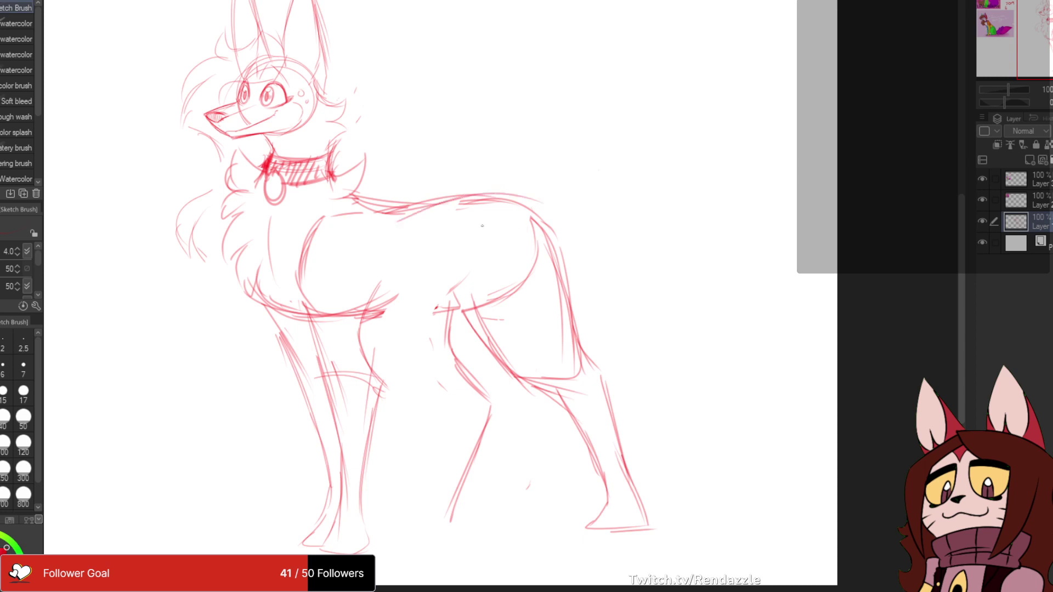
{"action": "mouse_move", "coordinate": [428, 308]}
{"action": "left_mouse_down"}
{"action": "mouse_move", "coordinate": [445, 275]}
{"action": "mouse_move", "coordinate": [458, 290]}
{"action": "left_mouse_up"}
{"action": "key", "text": "e"}
{"action": "key", "text": "b"}
{"action": "left_click_drag", "start_coordinate": [375, 287], "coordinate": [455, 265]}
{"action": "mouse_move", "coordinate": [455, 264]}
{"action": "left_mouse_down"}
{"action": "mouse_move", "coordinate": [475, 271]}
{"action": "mouse_move", "coordinate": [489, 256]}
{"action": "mouse_move", "coordinate": [595, 229]}
{"action": "mouse_move", "coordinate": [629, 285]}
{"action": "left_mouse_up"}
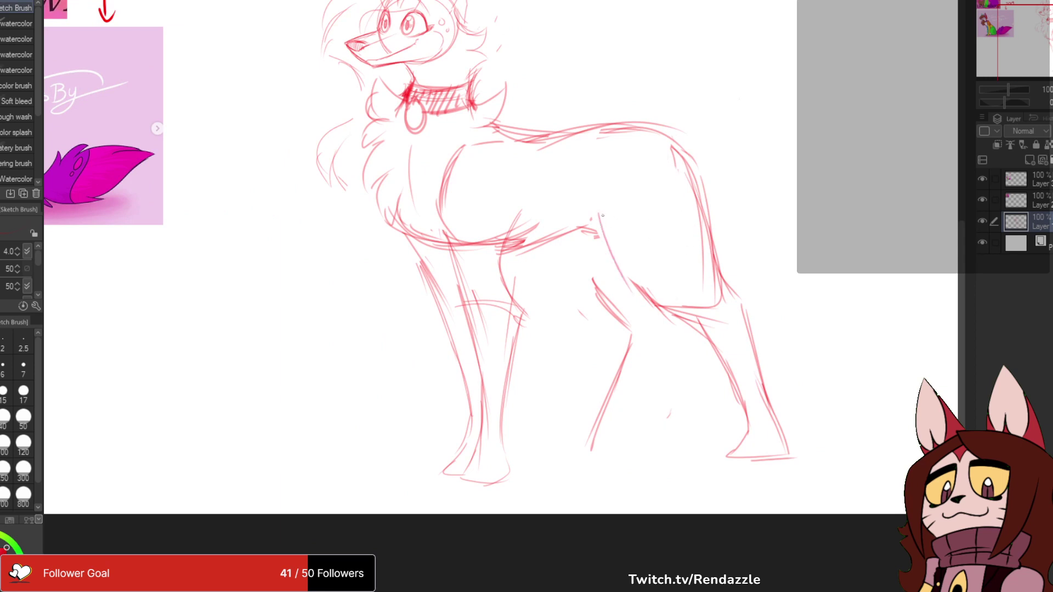
- Redraw the front edge of the near thigh and sketch rounded toes on the hind and front paws
{"action": "left_click_drag", "start_coordinate": [602, 224], "coordinate": [640, 296]}
{"action": "left_click_drag", "start_coordinate": [623, 272], "coordinate": [696, 322]}
{"action": "left_click_drag", "start_coordinate": [697, 322], "coordinate": [649, 237]}
{"action": "mouse_move", "coordinate": [684, 376]}
{"action": "left_mouse_down"}
{"action": "mouse_move", "coordinate": [727, 377]}
{"action": "mouse_move", "coordinate": [695, 375]}
{"action": "mouse_move", "coordinate": [711, 371]}
{"action": "left_mouse_up"}
{"action": "mouse_move", "coordinate": [711, 371]}
{"action": "left_mouse_down"}
{"action": "mouse_move", "coordinate": [732, 425]}
{"action": "mouse_move", "coordinate": [785, 403]}
{"action": "left_mouse_up"}
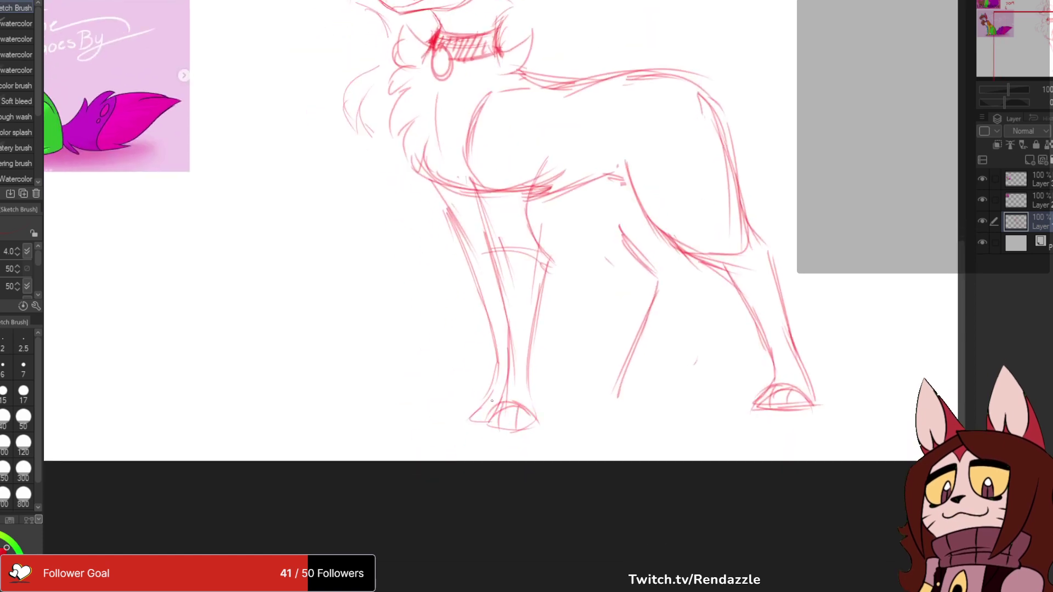
- Erase the far hind leg and redraw it with a curved thigh front, bent knee and forward-slanting shin
{"action": "mouse_move", "coordinate": [650, 280]}
{"action": "left_mouse_down"}
{"action": "mouse_move", "coordinate": [670, 436]}
{"action": "mouse_move", "coordinate": [664, 352]}
{"action": "mouse_move", "coordinate": [651, 418]}
{"action": "left_mouse_up"}
{"action": "key", "text": "e"}
{"action": "key", "text": "b"}
{"action": "left_click_drag", "start_coordinate": [626, 252], "coordinate": [616, 307]}
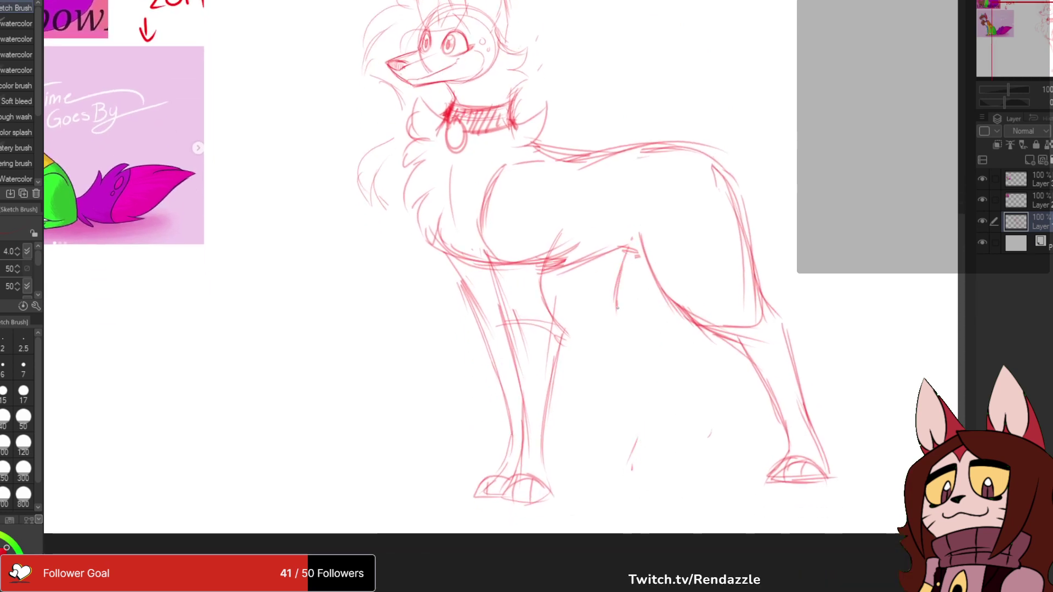
{"action": "left_click_drag", "start_coordinate": [658, 349], "coordinate": [620, 434]}
{"action": "left_click_drag", "start_coordinate": [655, 366], "coordinate": [602, 470]}
{"action": "mouse_move", "coordinate": [669, 249]}
{"action": "left_mouse_down"}
{"action": "mouse_move", "coordinate": [599, 343]}
{"action": "mouse_move", "coordinate": [575, 253]}
{"action": "mouse_move", "coordinate": [586, 319]}
{"action": "mouse_move", "coordinate": [647, 352]}
{"action": "left_mouse_up"}
{"action": "key", "text": "e"}
{"action": "key", "text": "ctrl+z"}
{"action": "left_click_drag", "start_coordinate": [595, 323], "coordinate": [650, 353]}
- Erase the near thigh's rear and lower edges and redraw the rear edge falling from the rump to the hock
{"action": "left_click_drag", "start_coordinate": [647, 329], "coordinate": [690, 344]}
{"action": "left_click_drag", "start_coordinate": [689, 220], "coordinate": [711, 325]}
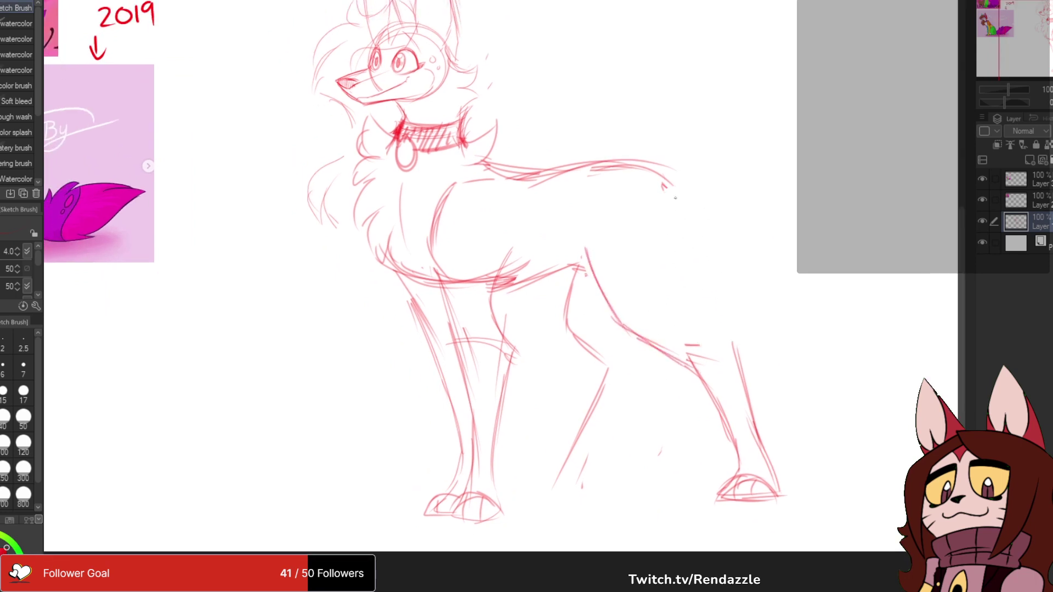
{"action": "left_click_drag", "start_coordinate": [658, 174], "coordinate": [706, 288]}
{"action": "mouse_move", "coordinate": [670, 193]}
{"action": "left_mouse_down"}
{"action": "mouse_move", "coordinate": [706, 310]}
{"action": "mouse_move", "coordinate": [621, 230]}
{"action": "left_mouse_up"}
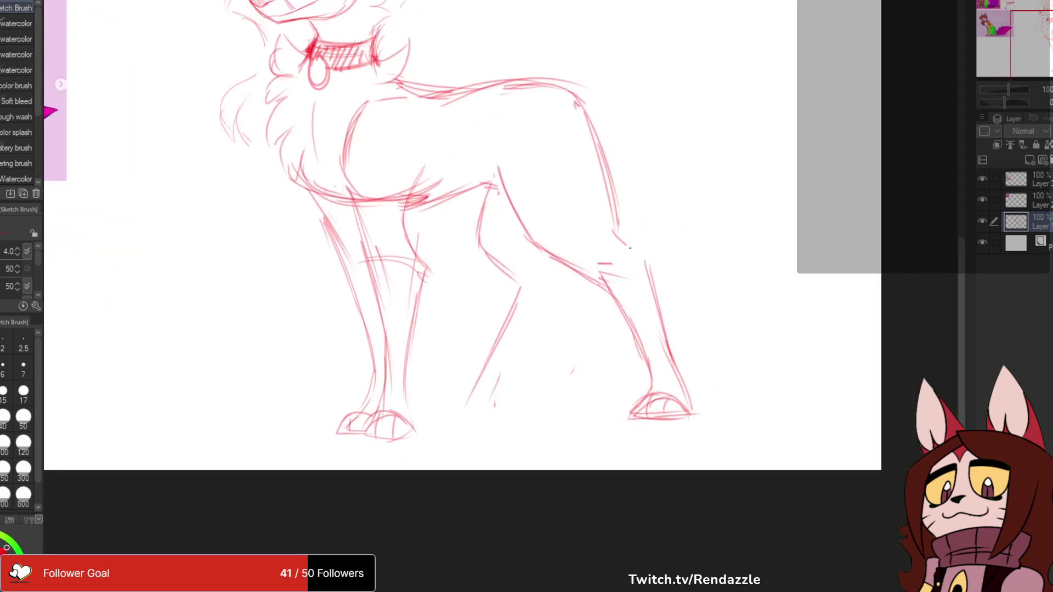
- Redraw the near lower hind leg with an angular hock and curved front and rear edges reaching the paw
{"action": "left_click_drag", "start_coordinate": [654, 266], "coordinate": [681, 368]}
{"action": "left_click_drag", "start_coordinate": [658, 274], "coordinate": [685, 382]}
{"action": "left_click_drag", "start_coordinate": [615, 280], "coordinate": [633, 354]}
{"action": "left_click_drag", "start_coordinate": [632, 316], "coordinate": [639, 413]}
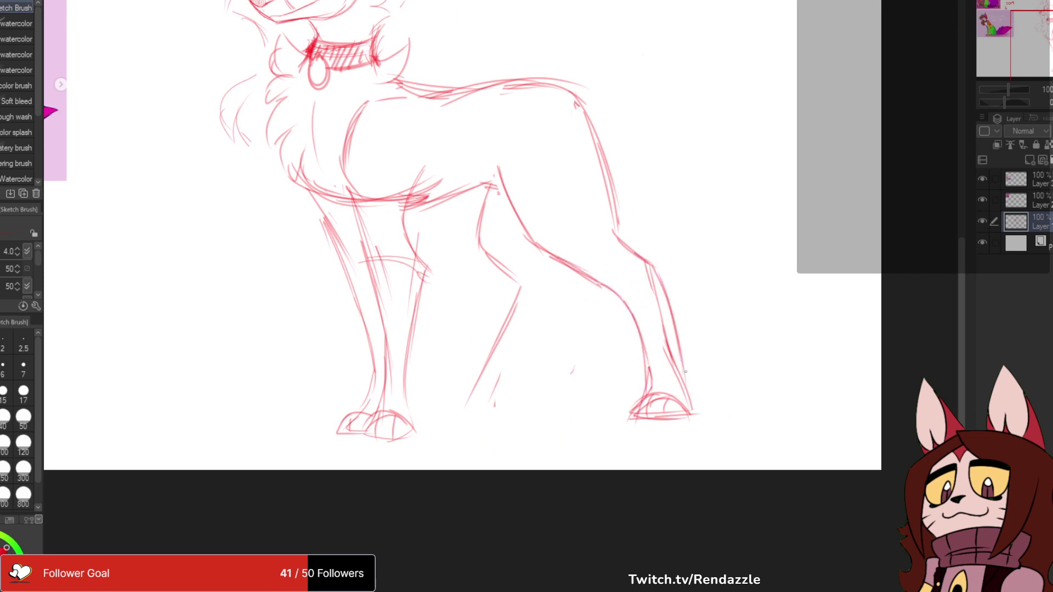
{"action": "left_click_drag", "start_coordinate": [649, 277], "coordinate": [690, 407]}
{"action": "mouse_move", "coordinate": [665, 321]}
{"action": "left_mouse_down"}
{"action": "mouse_move", "coordinate": [692, 410]}
{"action": "mouse_move", "coordinate": [826, 566]}
{"action": "mouse_move", "coordinate": [784, 489]}
{"action": "left_mouse_up"}
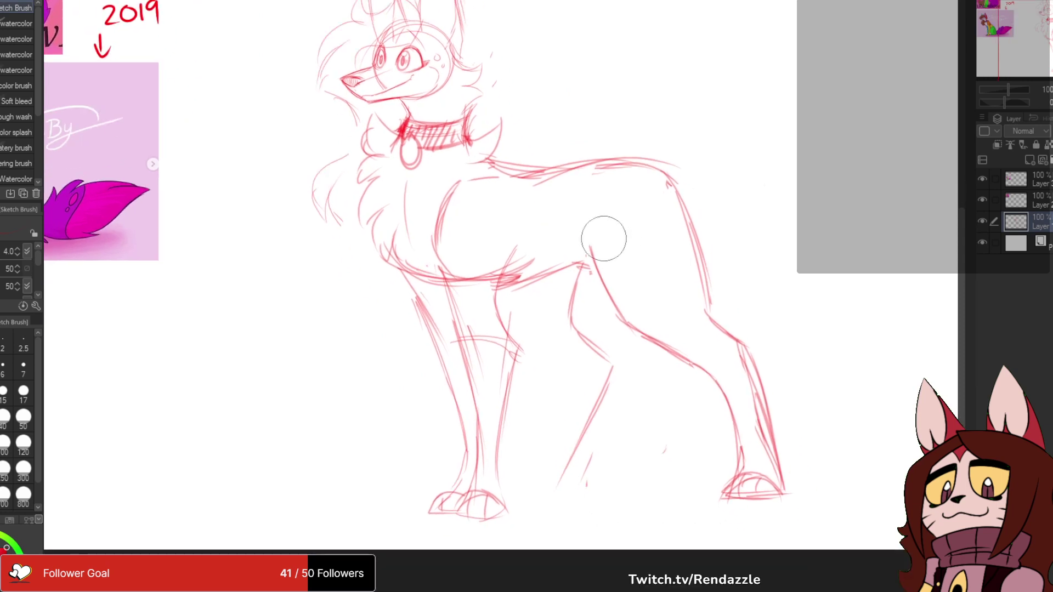
- Redraw the near thigh's front edge as a rounder curve starting higher on the flank and clean up the old lines
{"action": "left_click_drag", "start_coordinate": [602, 239], "coordinate": [614, 307]}
{"action": "left_click_drag", "start_coordinate": [599, 220], "coordinate": [636, 335]}
{"action": "left_click_drag", "start_coordinate": [600, 235], "coordinate": [613, 299]}
{"action": "key", "text": "e"}
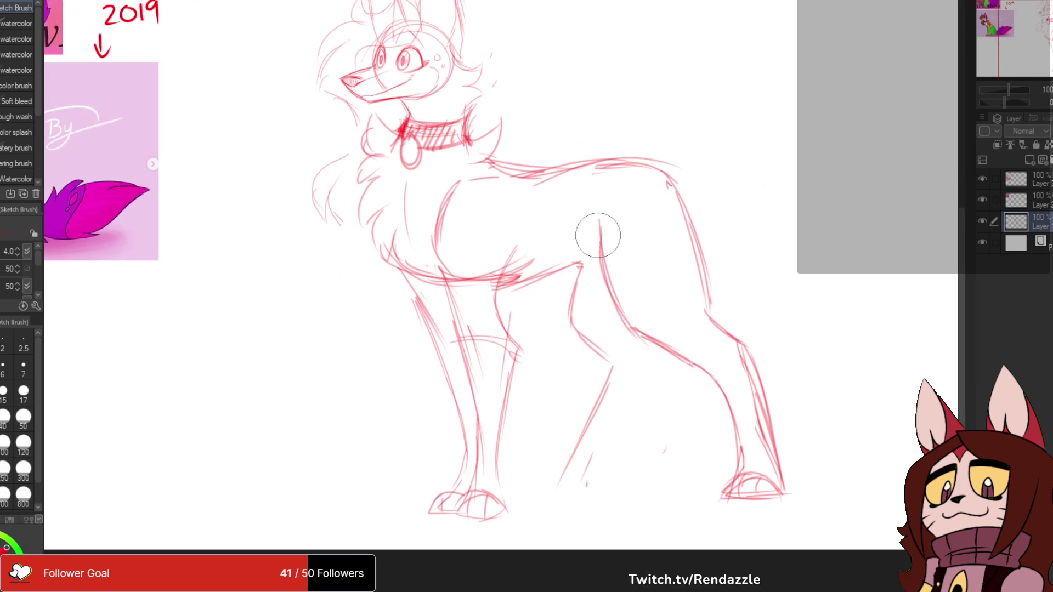
{"action": "left_click_drag", "start_coordinate": [599, 228], "coordinate": [638, 344]}
{"action": "left_click_drag", "start_coordinate": [598, 249], "coordinate": [644, 347]}
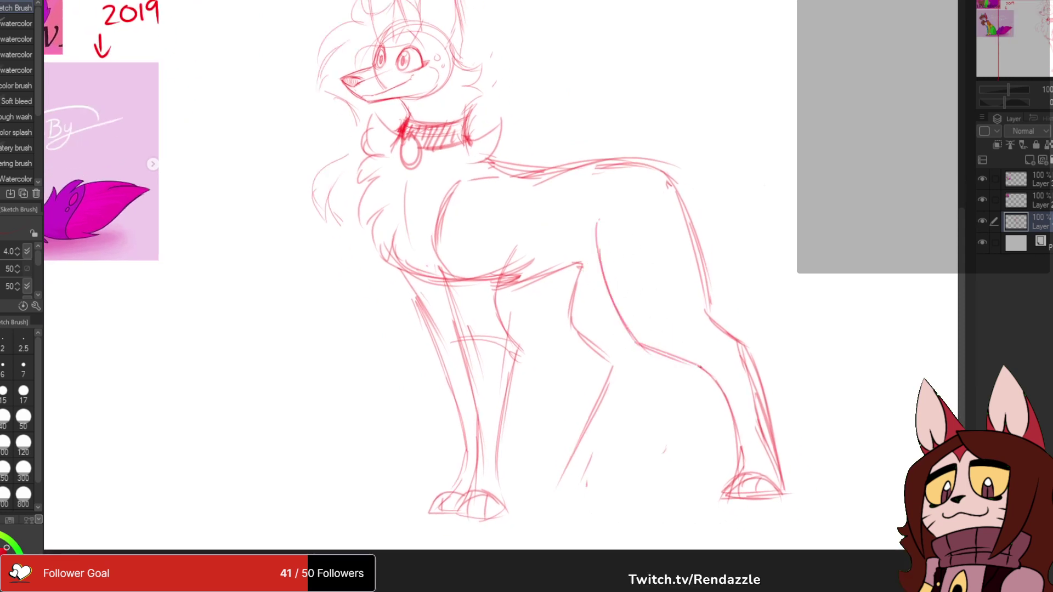
- Erase the back, rump and rear thigh edge and redraw the back sloping down toward the hips
{"action": "left_click_drag", "start_coordinate": [764, 185], "coordinate": [758, 189]}
{"action": "key", "text": "e"}
{"action": "mouse_move", "coordinate": [577, 164]}
{"action": "left_mouse_down"}
{"action": "mouse_move", "coordinate": [663, 190]}
{"action": "mouse_move", "coordinate": [697, 286]}
{"action": "left_mouse_up"}
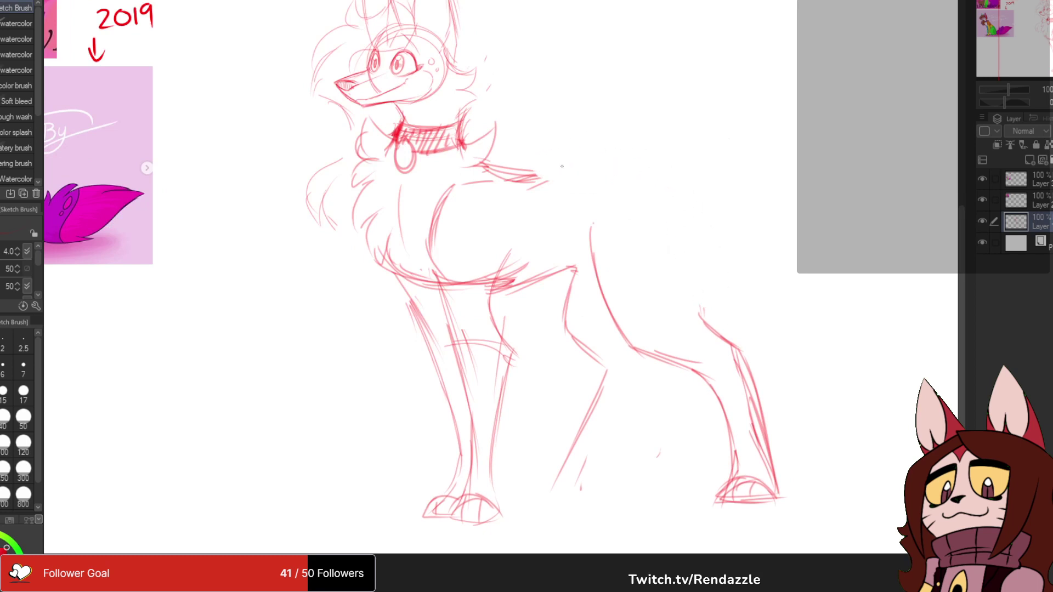
{"action": "left_click_drag", "start_coordinate": [561, 177], "coordinate": [638, 176]}
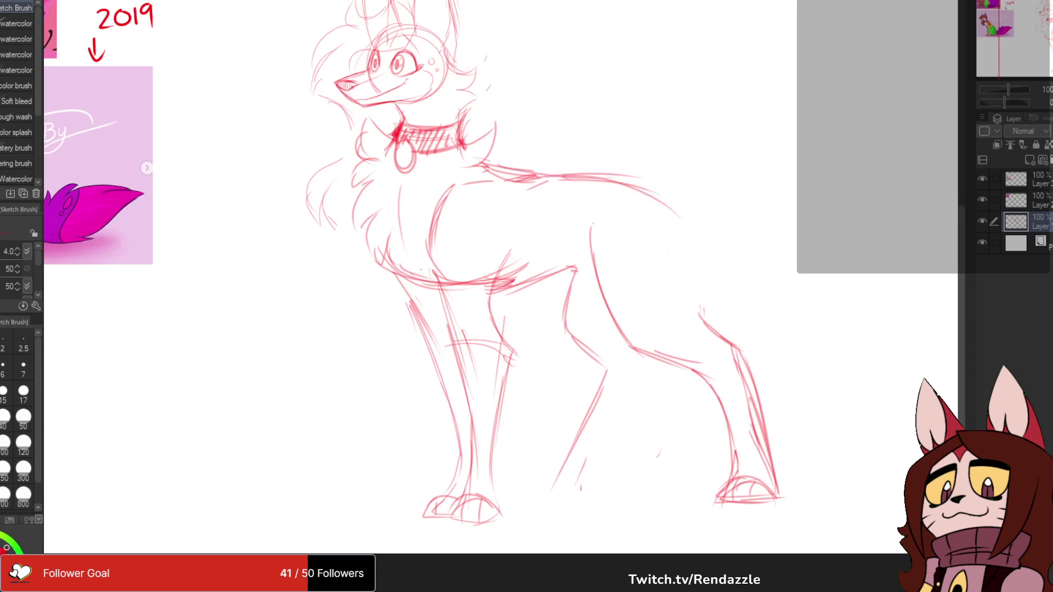
{"action": "left_click_drag", "start_coordinate": [703, 291], "coordinate": [606, 269]}
- Redraw the thigh's rear edge, join the belly to the thigh and redraw the back arching over the hips
{"action": "mouse_move", "coordinate": [573, 185]}
{"action": "left_mouse_down"}
{"action": "mouse_move", "coordinate": [612, 277]}
{"action": "mouse_move", "coordinate": [636, 247]}
{"action": "mouse_move", "coordinate": [658, 258]}
{"action": "left_mouse_up"}
{"action": "left_click_drag", "start_coordinate": [512, 226], "coordinate": [549, 240]}
{"action": "left_click_drag", "start_coordinate": [518, 207], "coordinate": [716, 252]}
{"action": "mouse_move", "coordinate": [687, 193]}
{"action": "left_mouse_down"}
{"action": "mouse_move", "coordinate": [466, 202]}
{"action": "mouse_move", "coordinate": [589, 213]}
{"action": "left_mouse_up"}
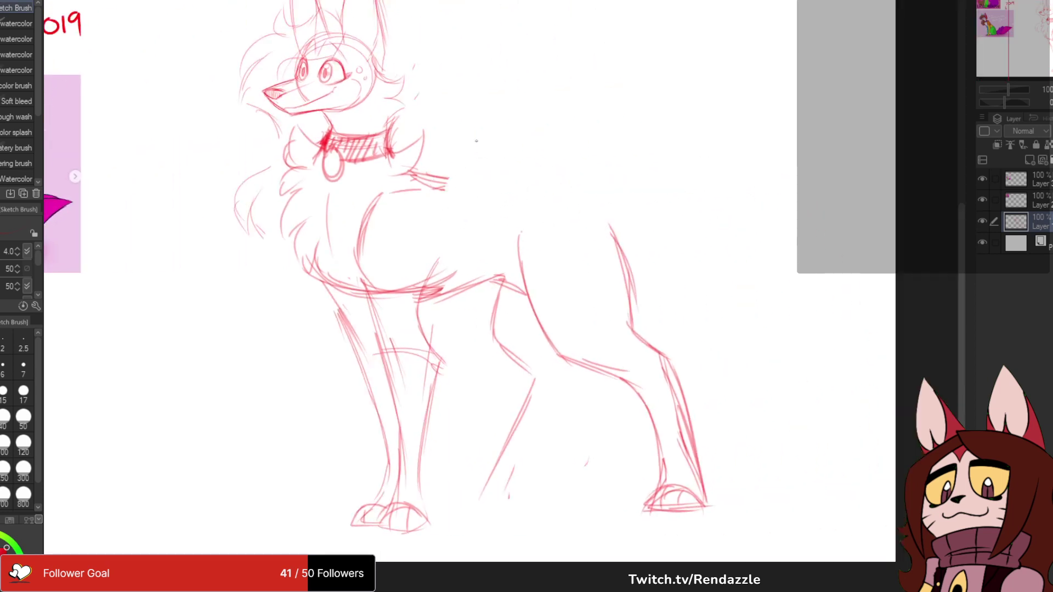
{"action": "left_click_drag", "start_coordinate": [460, 180], "coordinate": [569, 193]}
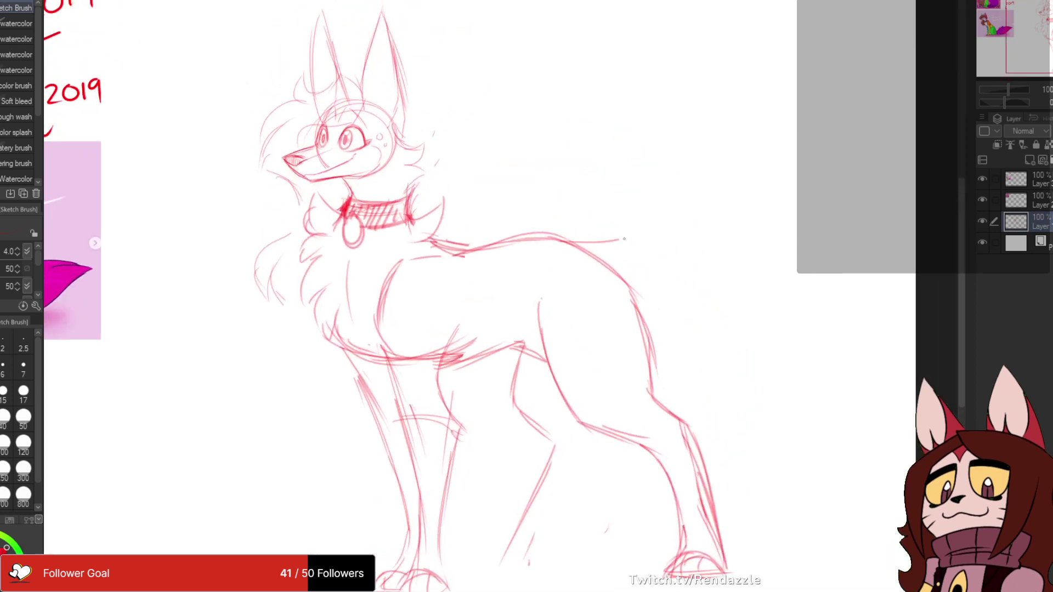
- Sketch a large bushy tail sweeping up from the rump to a pointed tip and curving back to its base
{"action": "mouse_move", "coordinate": [624, 239]}
{"action": "left_mouse_down"}
{"action": "mouse_move", "coordinate": [678, 201]}
{"action": "mouse_move", "coordinate": [767, 32]}
{"action": "left_mouse_up"}
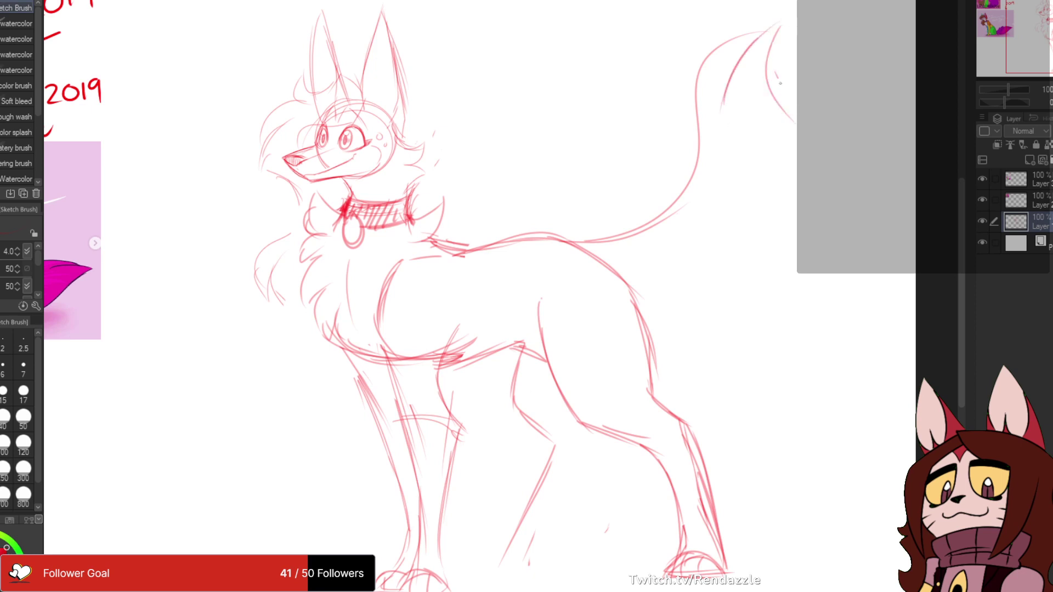
{"action": "left_click_drag", "start_coordinate": [779, 83], "coordinate": [818, 250]}
{"action": "left_click_drag", "start_coordinate": [812, 236], "coordinate": [685, 158]}
{"action": "mouse_move", "coordinate": [503, 218]}
{"action": "left_mouse_down"}
{"action": "mouse_move", "coordinate": [618, 261]}
{"action": "mouse_move", "coordinate": [608, 253]}
{"action": "left_mouse_up"}
{"action": "mouse_move", "coordinate": [545, 230]}
{"action": "left_mouse_down"}
{"action": "mouse_move", "coordinate": [657, 237]}
{"action": "mouse_move", "coordinate": [543, 204]}
{"action": "left_mouse_up"}
{"action": "mouse_move", "coordinate": [569, 213]}
{"action": "left_mouse_down"}
{"action": "mouse_move", "coordinate": [689, 177]}
{"action": "mouse_move", "coordinate": [667, 46]}
{"action": "left_mouse_up"}
{"action": "mouse_move", "coordinate": [668, 46]}
{"action": "left_mouse_down"}
{"action": "mouse_move", "coordinate": [788, 101]}
{"action": "mouse_move", "coordinate": [787, 115]}
{"action": "left_mouse_up"}
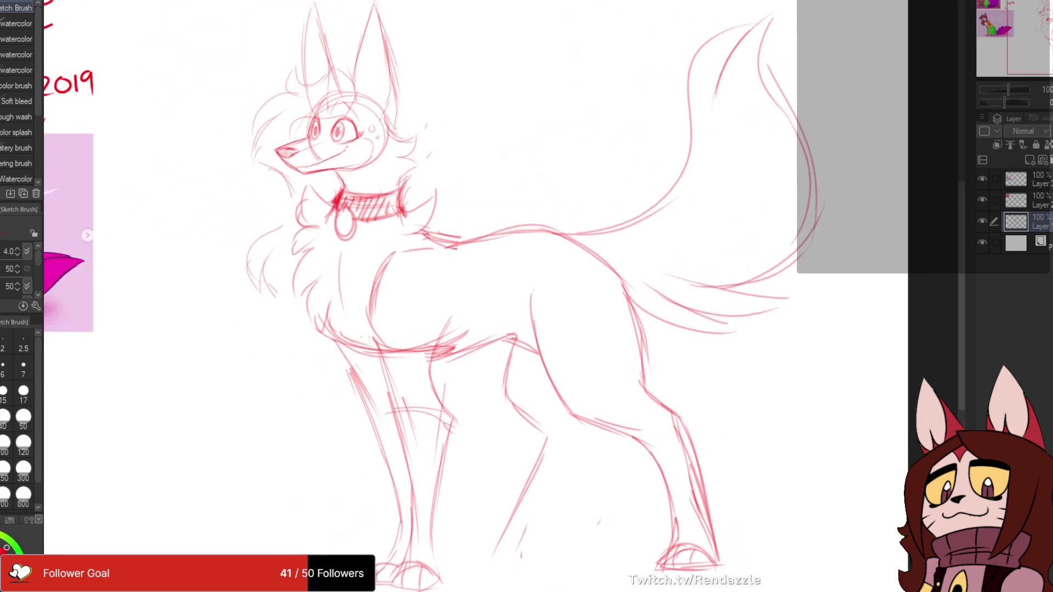
- Erase the ribcage curve and chest underside, and redraw the shoulder line and the foreleg's elbow
{"action": "mouse_move", "coordinate": [407, 348]}
{"action": "left_mouse_down"}
{"action": "mouse_move", "coordinate": [369, 339]}
{"action": "mouse_move", "coordinate": [425, 266]}
{"action": "mouse_move", "coordinate": [418, 235]}
{"action": "mouse_move", "coordinate": [463, 232]}
{"action": "left_mouse_up"}
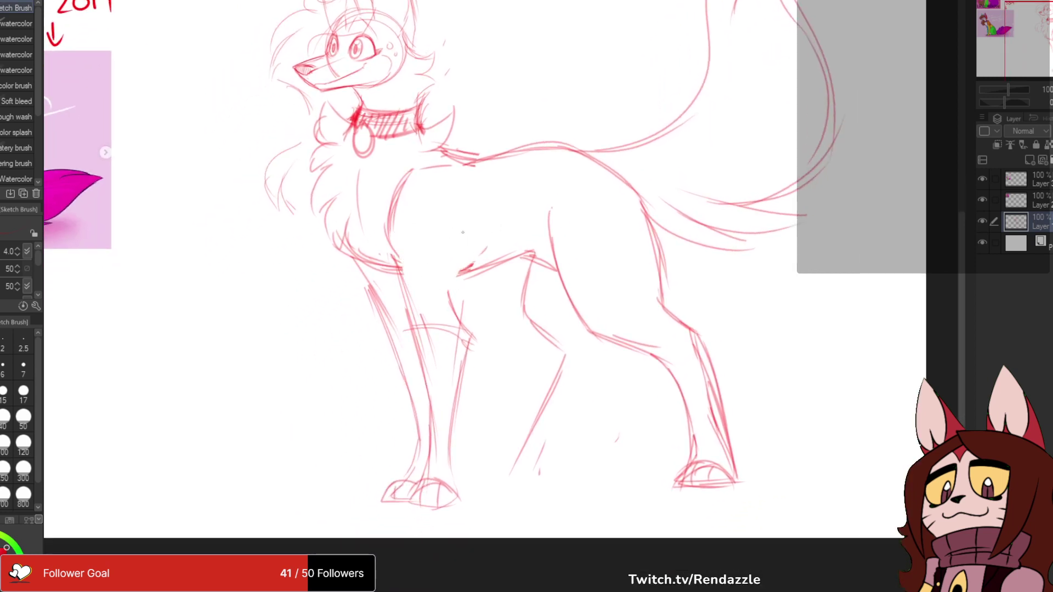
{"action": "left_click_drag", "start_coordinate": [408, 176], "coordinate": [409, 253]}
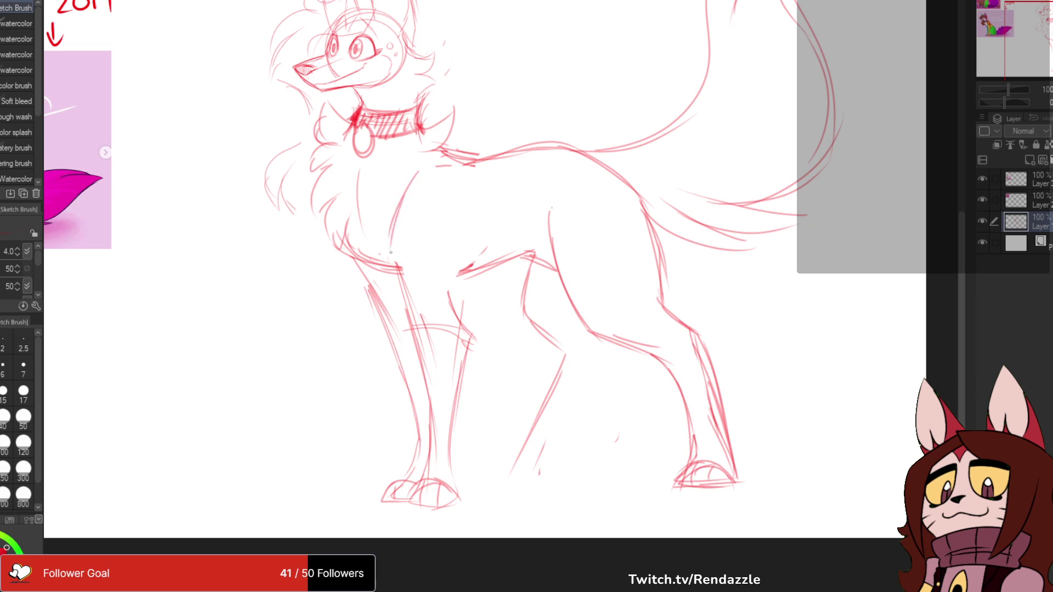
{"action": "left_click_drag", "start_coordinate": [482, 245], "coordinate": [530, 292]}
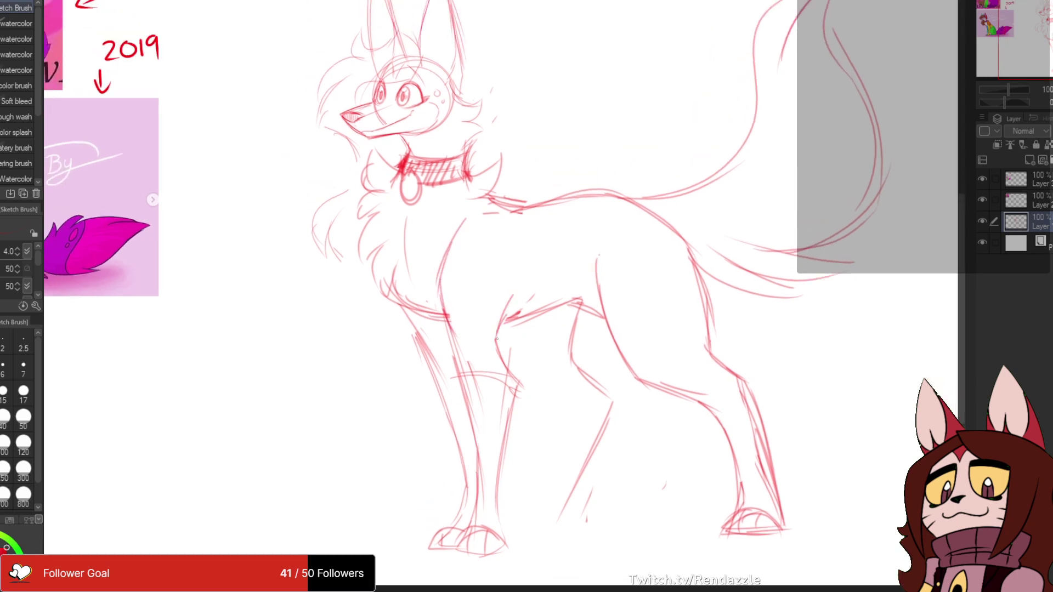
{"action": "mouse_move", "coordinate": [513, 369]}
{"action": "left_mouse_down"}
{"action": "mouse_move", "coordinate": [509, 330]}
{"action": "mouse_move", "coordinate": [508, 437]}
{"action": "mouse_move", "coordinate": [521, 423]}
{"action": "mouse_move", "coordinate": [501, 394]}
{"action": "mouse_move", "coordinate": [466, 429]}
{"action": "mouse_move", "coordinate": [482, 458]}
{"action": "left_mouse_up"}
- Enlarge the selected head and hair slightly above the collar, and connect the loose hair lock with a curved strand
{"action": "key", "text": "k"}
{"action": "key", "text": "m"}
{"action": "mouse_move", "coordinate": [334, 43]}
{"action": "left_mouse_down"}
{"action": "mouse_move", "coordinate": [241, 203]}
{"action": "mouse_move", "coordinate": [276, 392]}
{"action": "mouse_move", "coordinate": [316, 359]}
{"action": "left_mouse_up"}
{"action": "left_click_drag", "start_coordinate": [326, 267], "coordinate": [338, 243]}
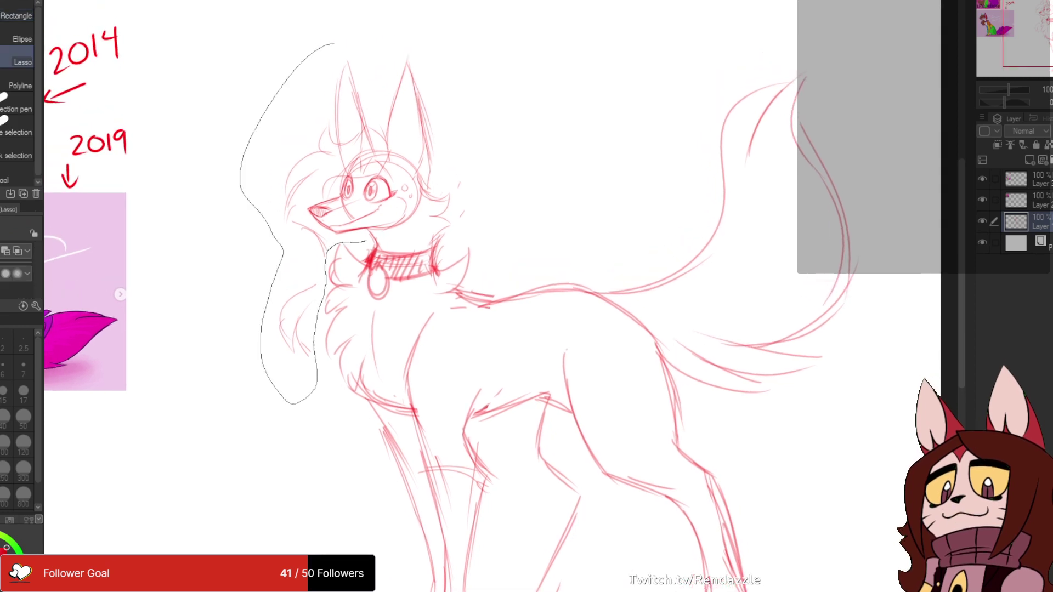
{"action": "mouse_move", "coordinate": [400, 249]}
{"action": "left_mouse_down"}
{"action": "mouse_move", "coordinate": [489, 29]}
{"action": "mouse_move", "coordinate": [411, 1]}
{"action": "left_mouse_up"}
{"action": "left_click", "coordinate": [402, 424]}
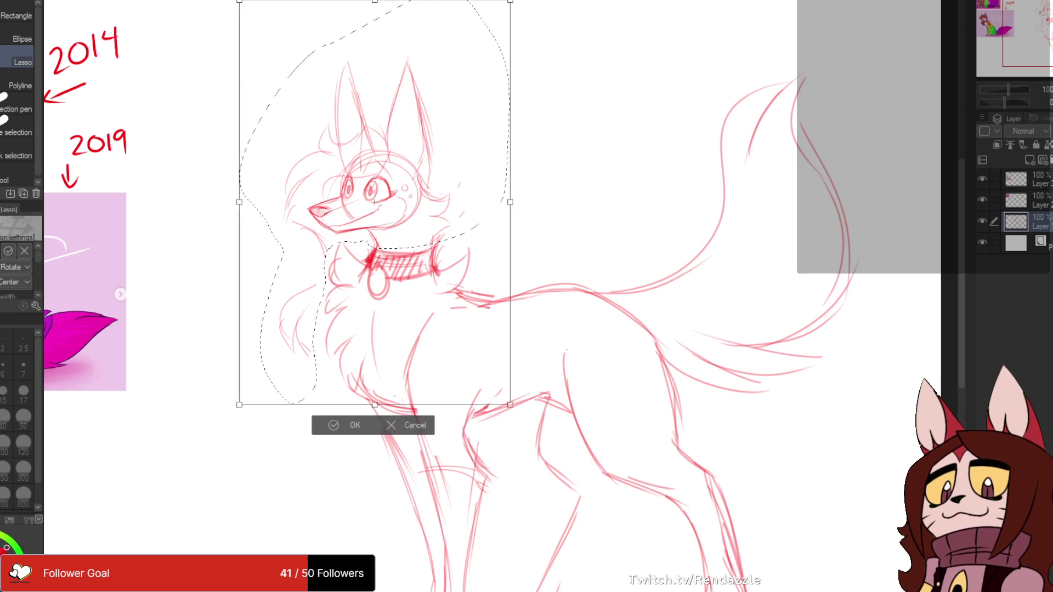
{"action": "left_click_drag", "start_coordinate": [239, 405], "coordinate": [195, 467]}
{"action": "left_click_drag", "start_coordinate": [352, 234], "coordinate": [369, 198]}
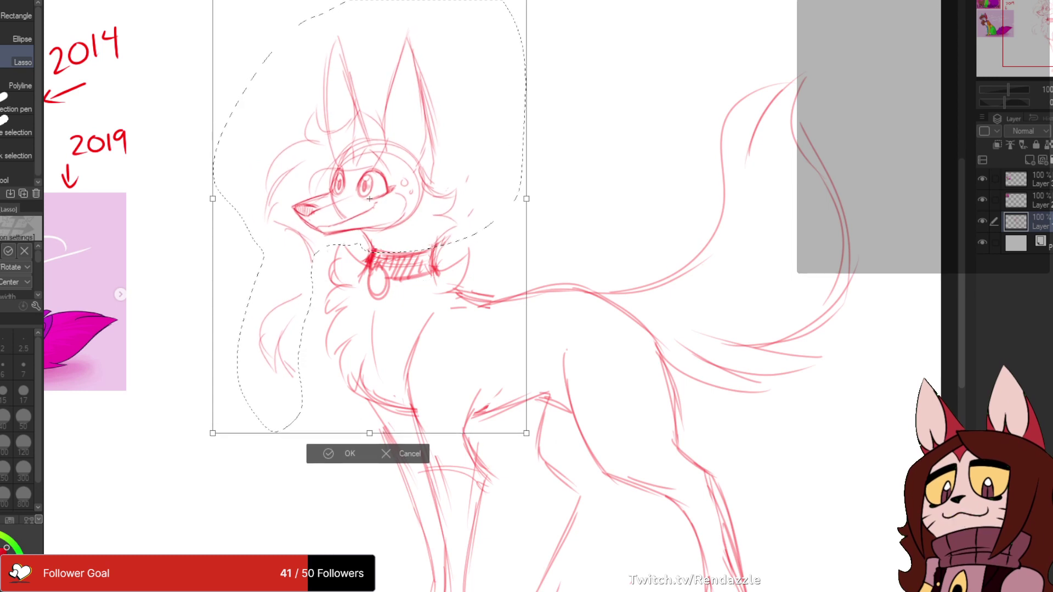
{"action": "key", "text": "Return"}
{"action": "key", "text": "ctrl+d"}
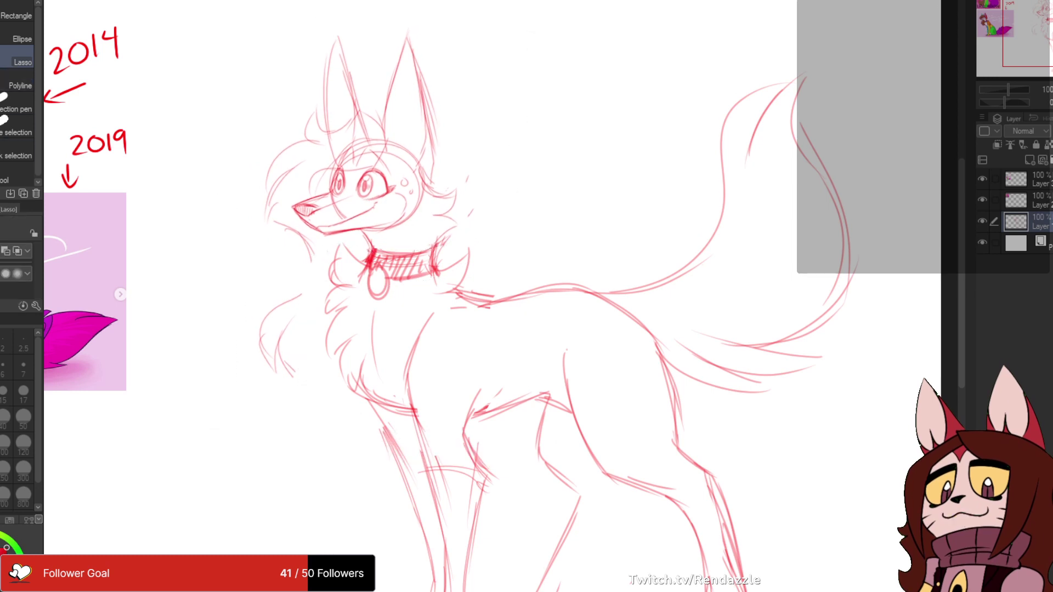
{"action": "key", "text": "b"}
{"action": "mouse_move", "coordinate": [306, 240]}
{"action": "left_mouse_down"}
{"action": "mouse_move", "coordinate": [301, 294]}
{"action": "mouse_move", "coordinate": [271, 191]}
{"action": "left_mouse_up"}
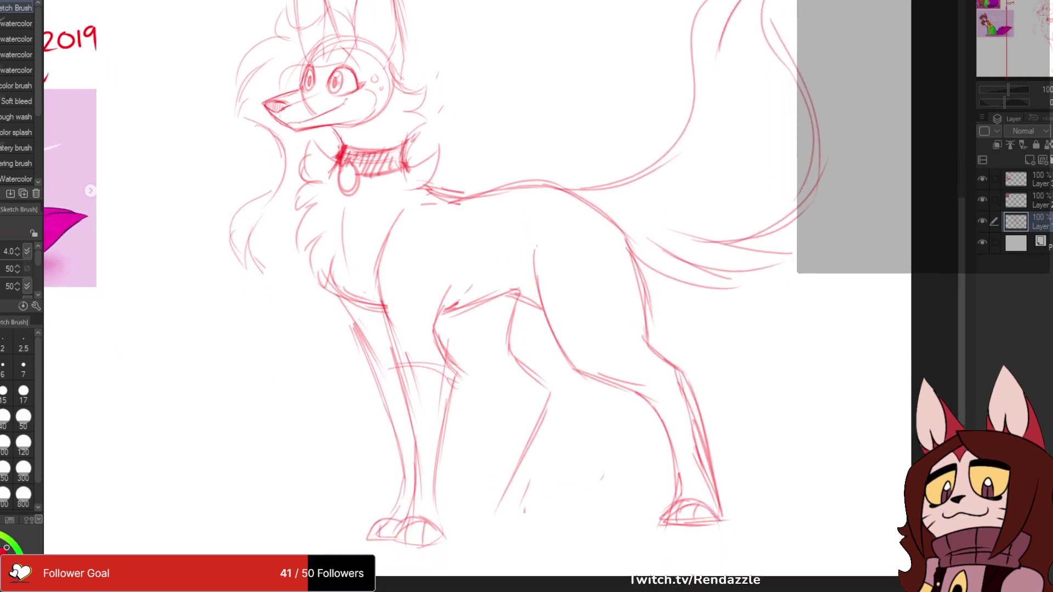
- Sketch the far hind leg's front edge and paw, and redraw its rear thigh line below the belly
{"action": "scroll", "coordinate": [493, 296], "scroll_direction": "down", "scroll_amount": 2}
{"action": "left_click_drag", "start_coordinate": [453, 319], "coordinate": [511, 345]}
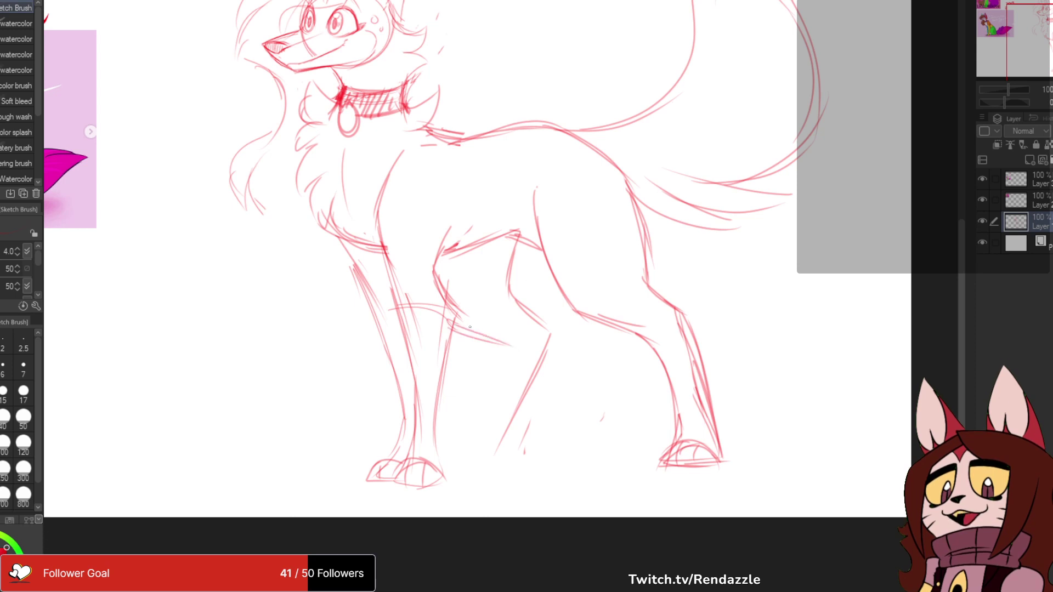
{"action": "scroll", "coordinate": [495, 368], "scroll_direction": "down", "scroll_amount": 2}
{"action": "left_click_drag", "start_coordinate": [491, 183], "coordinate": [512, 220]}
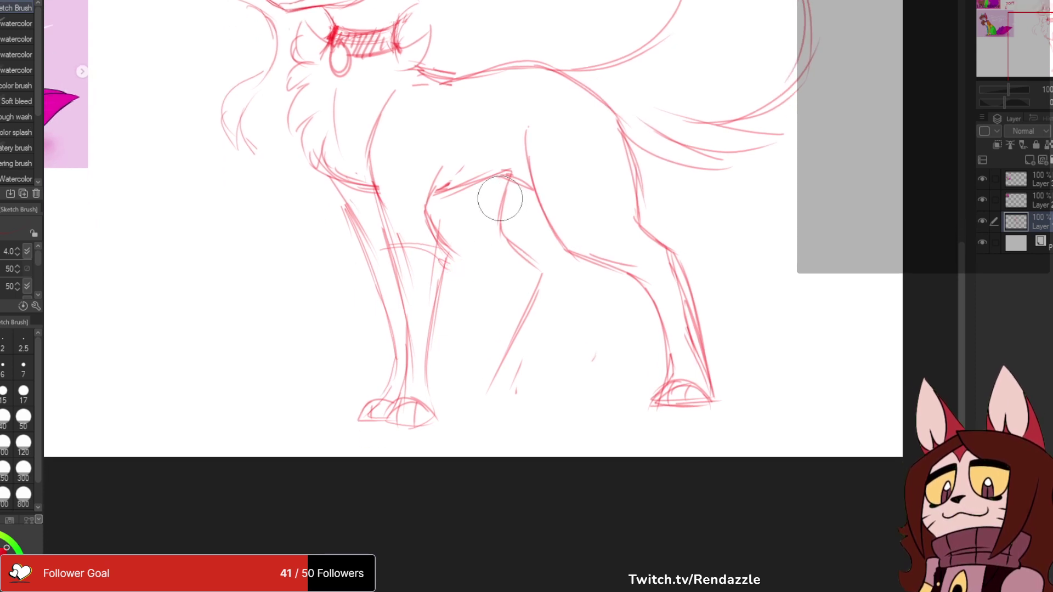
{"action": "key", "text": "ctrl+z"}
{"action": "key", "text": "ctrl+z"}
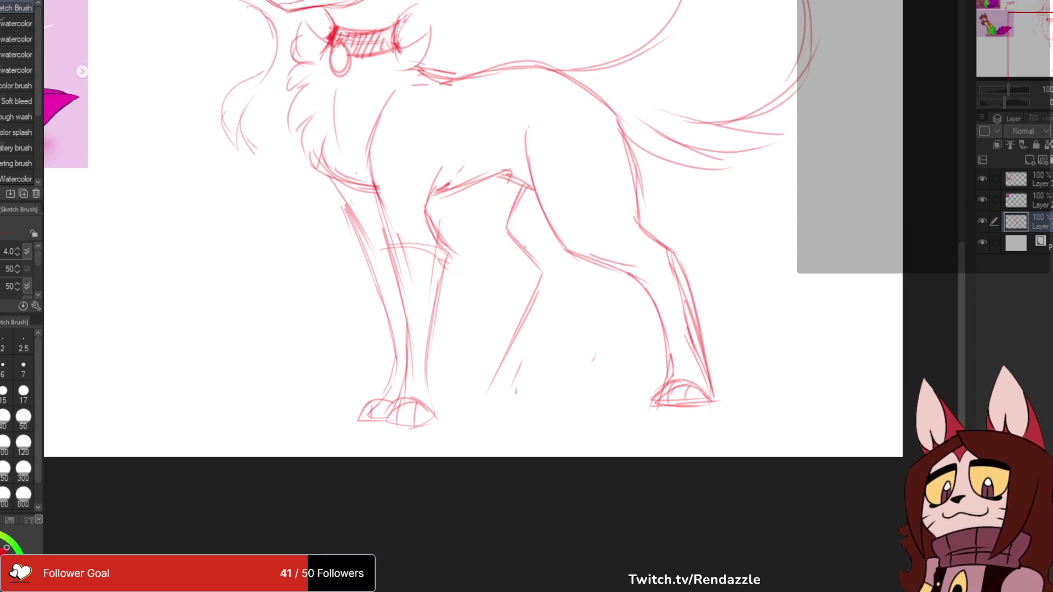
{"action": "scroll", "coordinate": [524, 248], "scroll_direction": "down", "scroll_amount": 1}
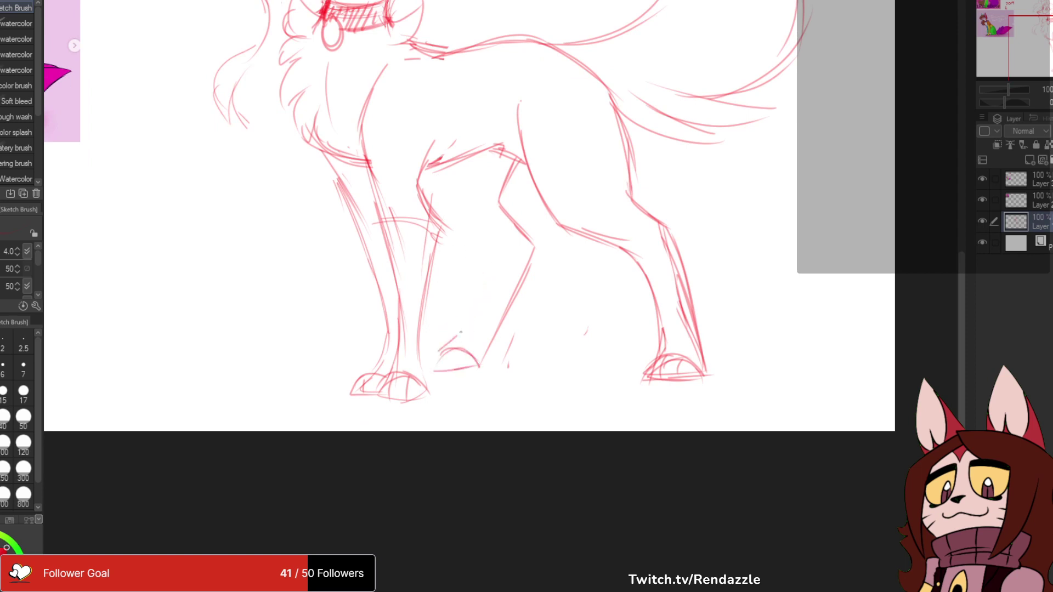
{"action": "left_click_drag", "start_coordinate": [483, 289], "coordinate": [493, 262]}
{"action": "left_click_drag", "start_coordinate": [464, 235], "coordinate": [423, 324]}
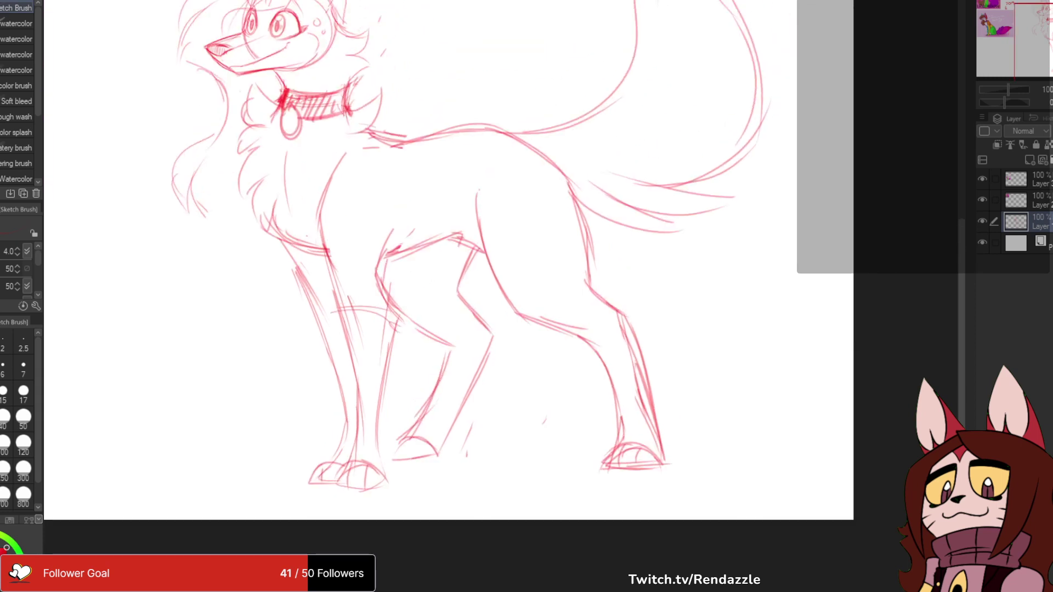
- Check the whole sketch's proportions and pose beside the 2014 and 2019 reference drawings
{"action": "mouse_move", "coordinate": [423, 274]}
{"action": "left_mouse_down"}
{"action": "mouse_move", "coordinate": [632, 406]}
{"action": "mouse_move", "coordinate": [675, 335]}
{"action": "mouse_move", "coordinate": [592, 266]}
{"action": "left_mouse_up"}
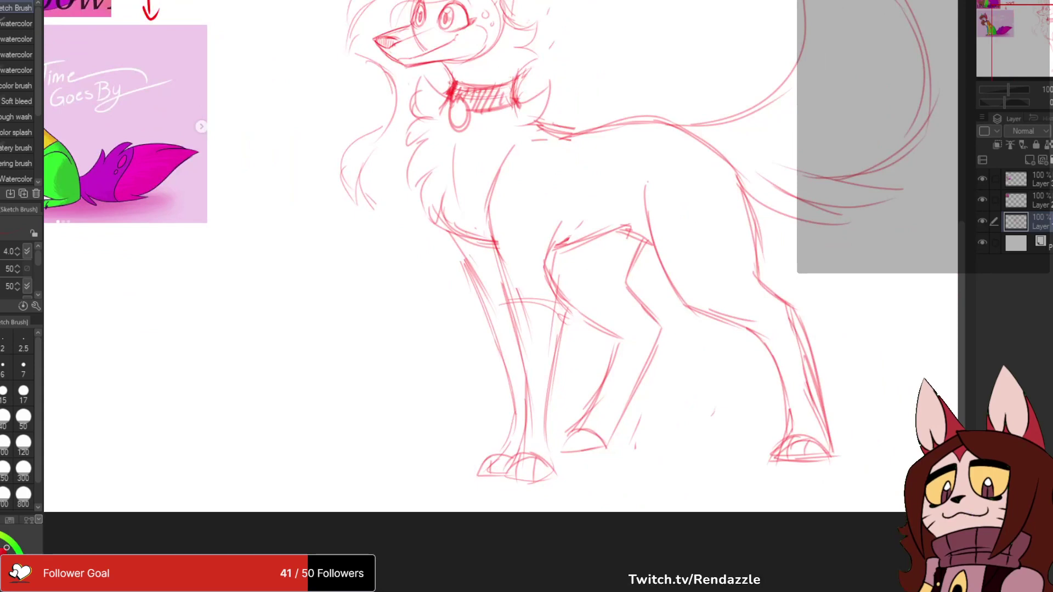
{"action": "mouse_move", "coordinate": [493, 257]}
{"action": "left_mouse_down"}
{"action": "mouse_move", "coordinate": [488, 343]}
{"action": "mouse_move", "coordinate": [515, 312]}
{"action": "left_mouse_up"}
{"action": "scroll", "coordinate": [482, 289], "scroll_direction": "left", "scroll_amount": 3}
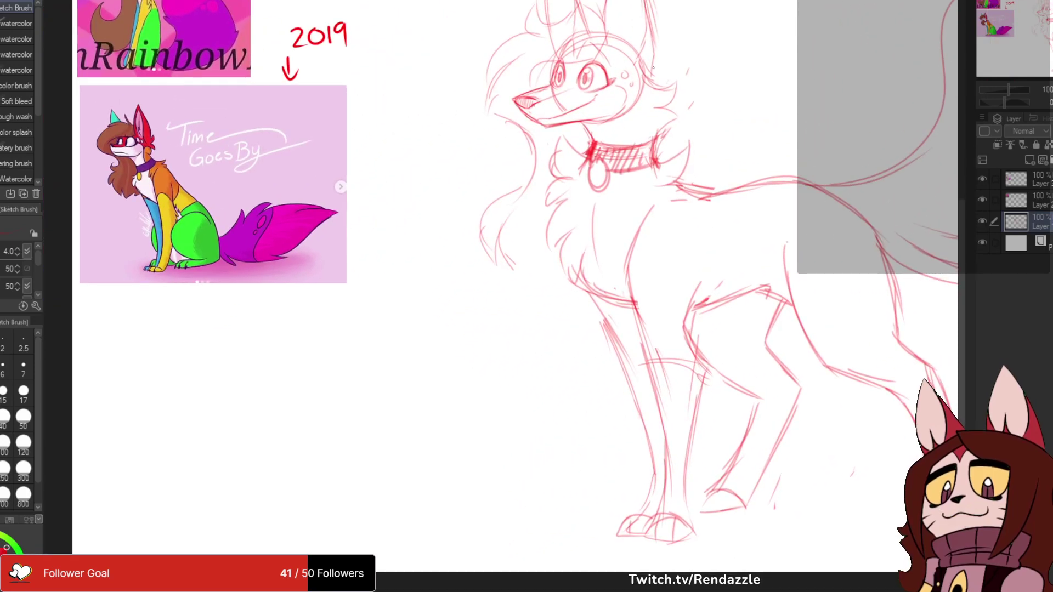
{"action": "mouse_move", "coordinate": [886, 128]}
{"action": "left_mouse_down"}
{"action": "mouse_move", "coordinate": [788, 193]}
{"action": "mouse_move", "coordinate": [784, 216]}
{"action": "mouse_move", "coordinate": [680, 190]}
{"action": "left_mouse_up"}
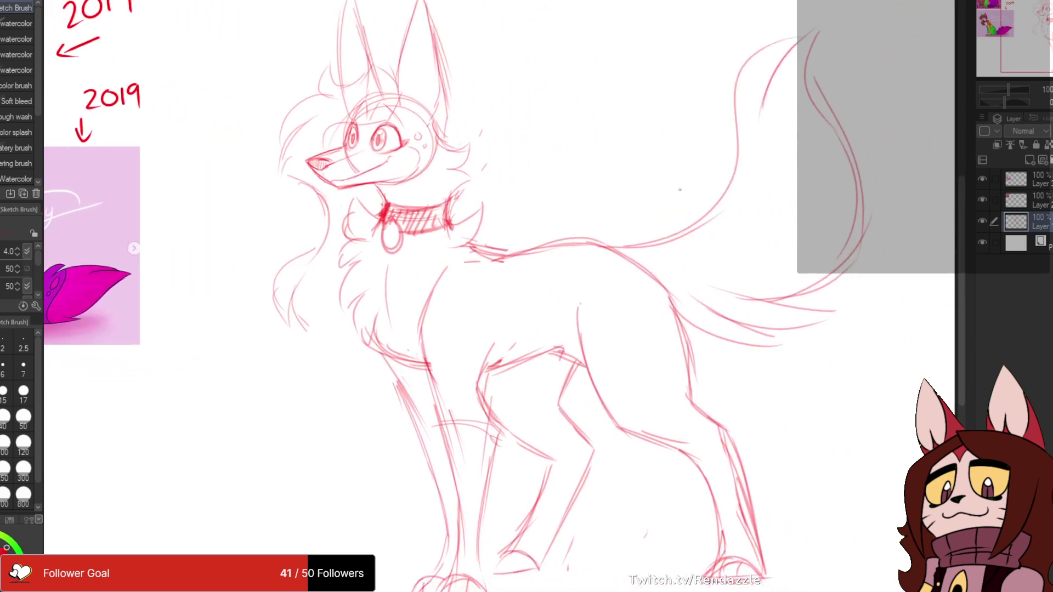
{"action": "scroll", "coordinate": [779, 66], "scroll_direction": "down", "scroll_amount": 1}
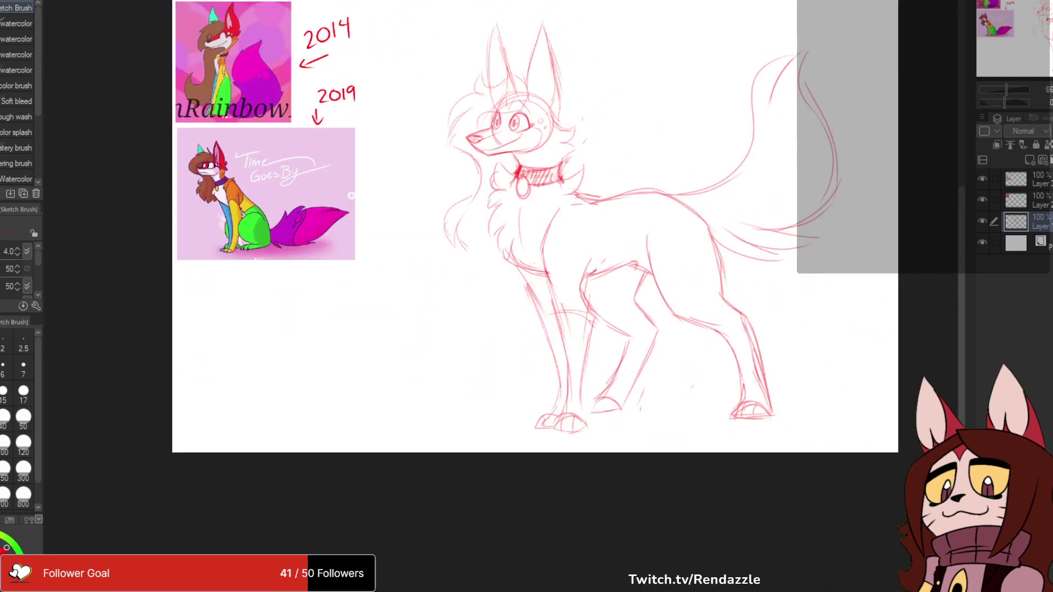
{"action": "left_click_drag", "start_coordinate": [779, 65], "coordinate": [759, 87]}
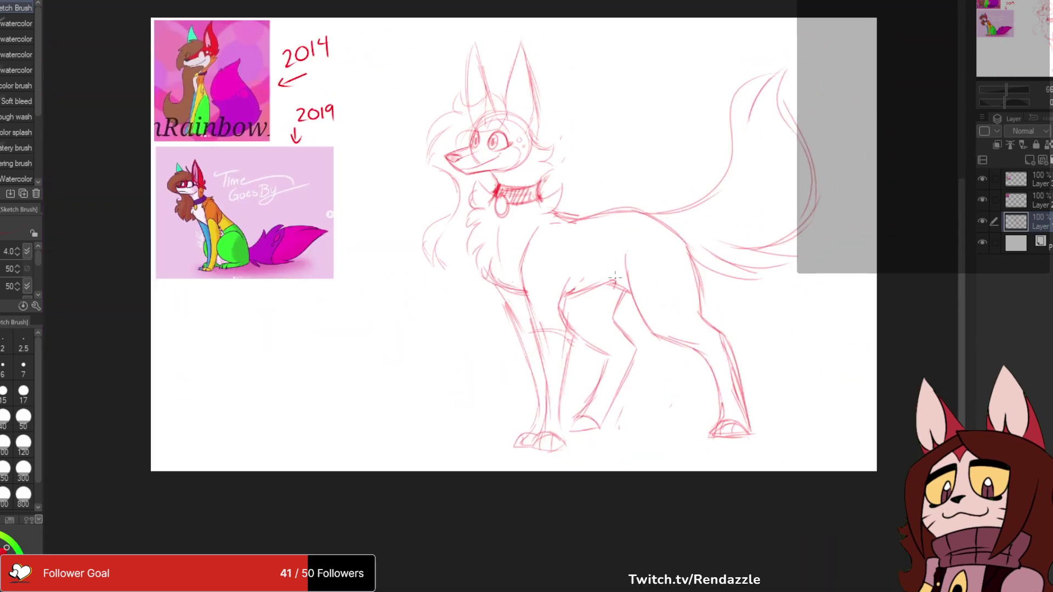
{"action": "scroll", "coordinate": [615, 277], "scroll_direction": "up", "scroll_amount": 2}
{"action": "left_click_drag", "start_coordinate": [515, 387], "coordinate": [647, 382]}
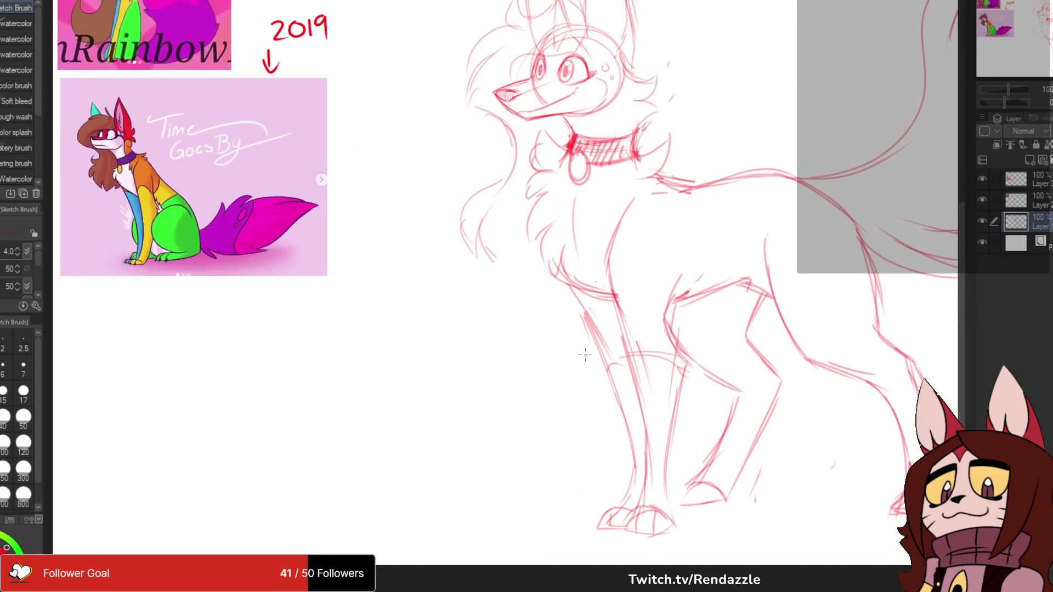
- Lower the sketch layer's opacity to 41%, add a new layer above it and switch to the G-pen
{"action": "scroll", "coordinate": [503, 277], "scroll_direction": "down", "scroll_amount": 3}
{"action": "left_click_drag", "start_coordinate": [592, 250], "coordinate": [552, 258]}
{"action": "left_click", "coordinate": [1051, 131]}
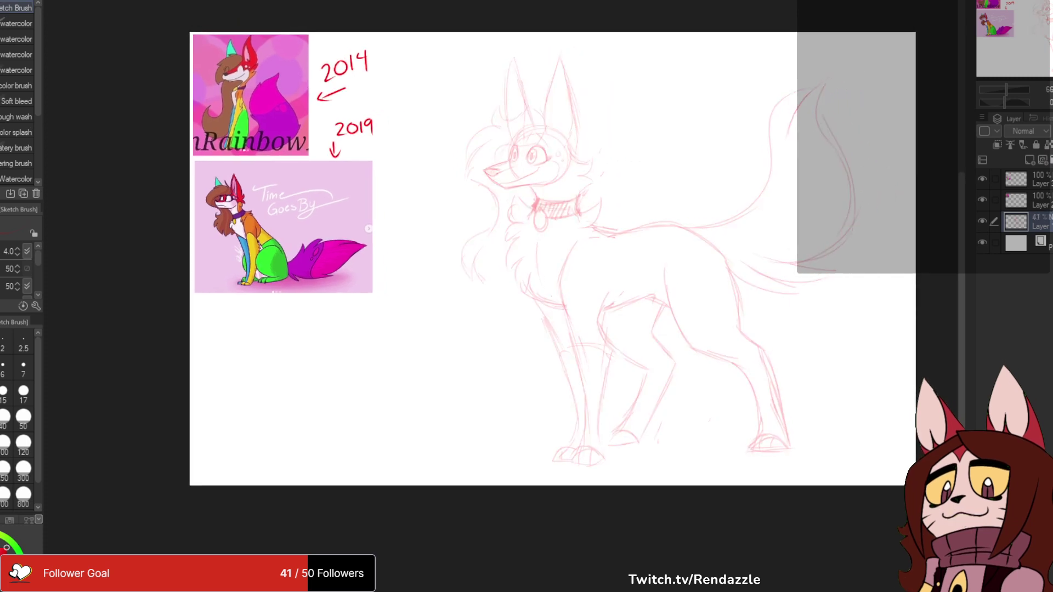
{"action": "left_click", "coordinate": [1029, 160]}
{"action": "key", "text": "p"}
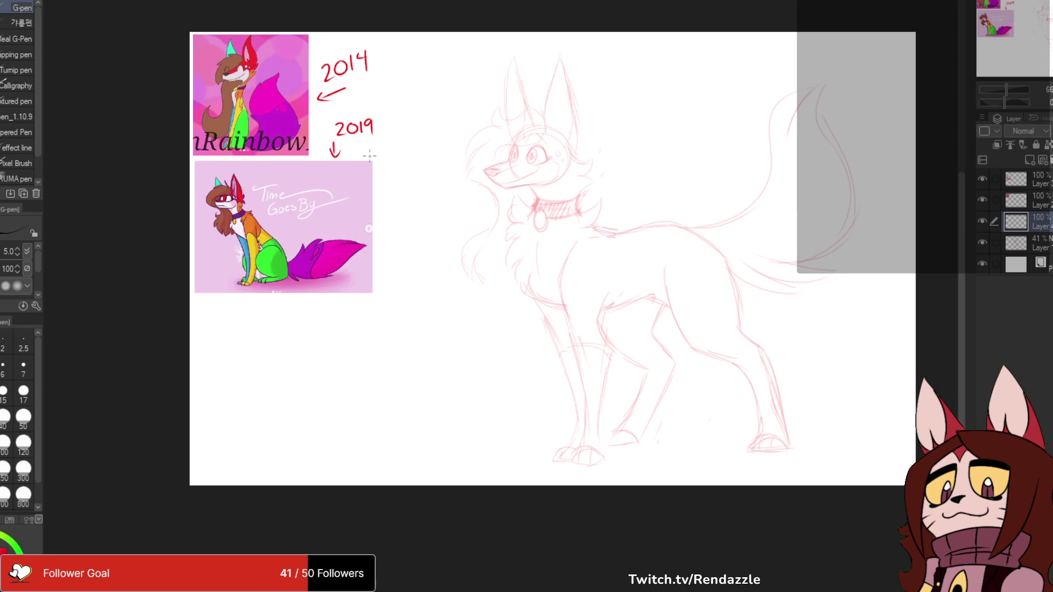
- Try a few G-pen strokes around the head and reduce the brush size to 3
{"action": "mouse_move", "coordinate": [536, 183]}
{"action": "left_mouse_down"}
{"action": "mouse_move", "coordinate": [522, 241]}
{"action": "mouse_move", "coordinate": [512, 140]}
{"action": "left_mouse_up"}
{"action": "key", "text": "ctrl+z"}
{"action": "scroll", "coordinate": [351, 206], "scroll_direction": "up", "scroll_amount": 2}
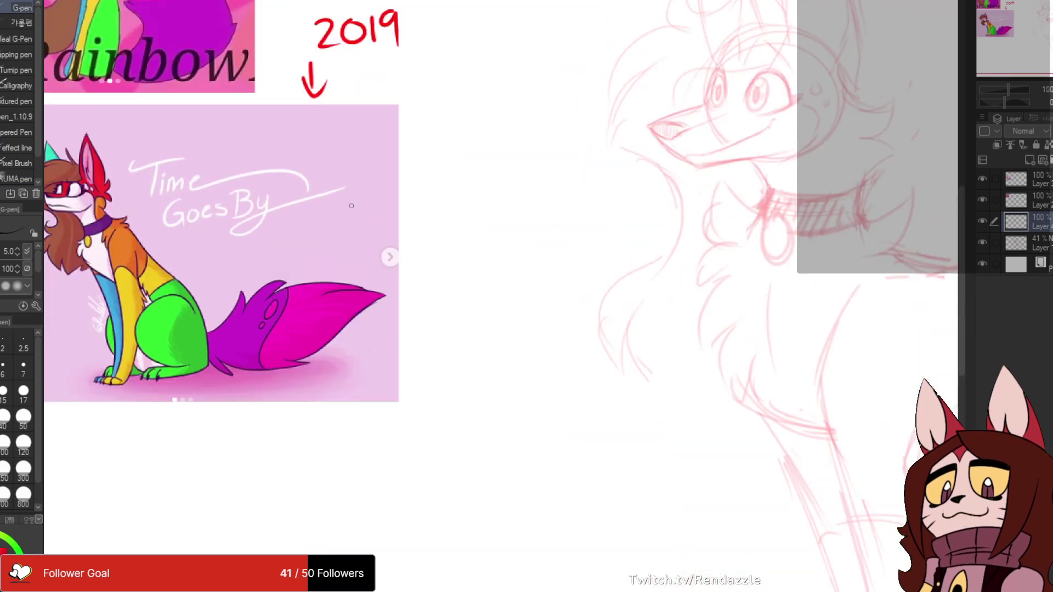
{"action": "left_click_drag", "start_coordinate": [351, 205], "coordinate": [120, 261]}
{"action": "mouse_move", "coordinate": [586, 221]}
{"action": "left_mouse_down"}
{"action": "mouse_move", "coordinate": [495, 283]}
{"action": "mouse_move", "coordinate": [536, 344]}
{"action": "mouse_move", "coordinate": [586, 185]}
{"action": "mouse_move", "coordinate": [481, 246]}
{"action": "mouse_move", "coordinate": [458, 423]}
{"action": "mouse_move", "coordinate": [629, 109]}
{"action": "mouse_move", "coordinate": [556, 106]}
{"action": "left_mouse_up"}
{"action": "key", "text": "ctrl+z"}
{"action": "key", "text": "bracketleft"}
{"action": "key", "text": "ctrl+z"}
{"action": "key", "text": "bracketleft"}
{"action": "mouse_move", "coordinate": [470, 179]}
{"action": "left_mouse_down"}
{"action": "mouse_move", "coordinate": [354, 234]}
{"action": "mouse_move", "coordinate": [477, 367]}
{"action": "mouse_move", "coordinate": [639, 83]}
{"action": "left_mouse_up"}
{"action": "key", "text": "ctrl+z"}
{"action": "left_click_drag", "start_coordinate": [511, 194], "coordinate": [574, 221]}
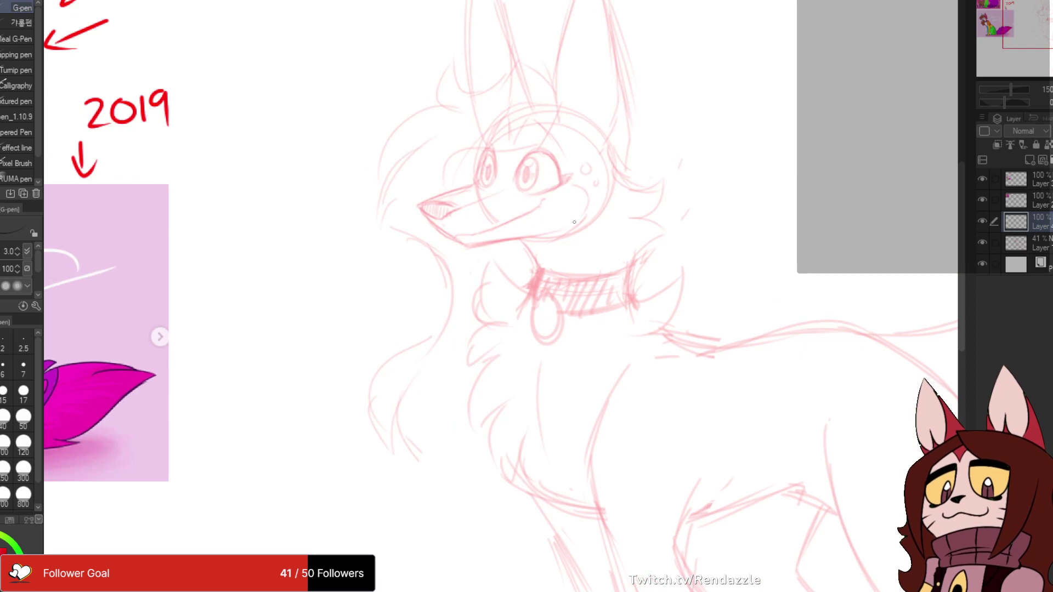
- Ink the muzzle's top line, the front edge from nose to chin, and the lower jaw line in black
{"action": "scroll", "coordinate": [574, 221], "scroll_direction": "up", "scroll_amount": 4}
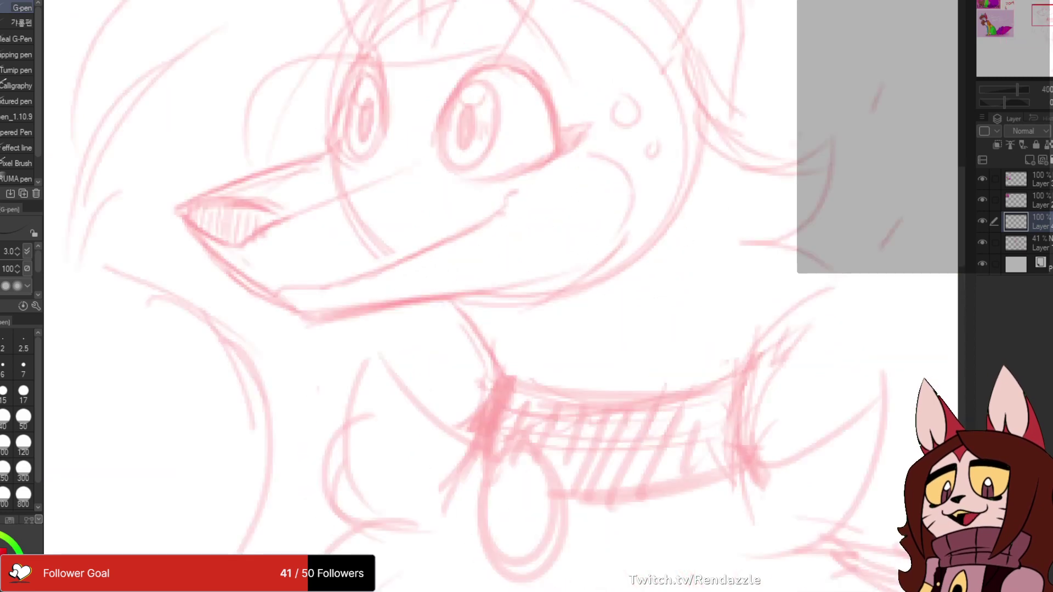
{"action": "left_click_drag", "start_coordinate": [589, 254], "coordinate": [686, 278]}
{"action": "left_click_drag", "start_coordinate": [275, 231], "coordinate": [438, 173]}
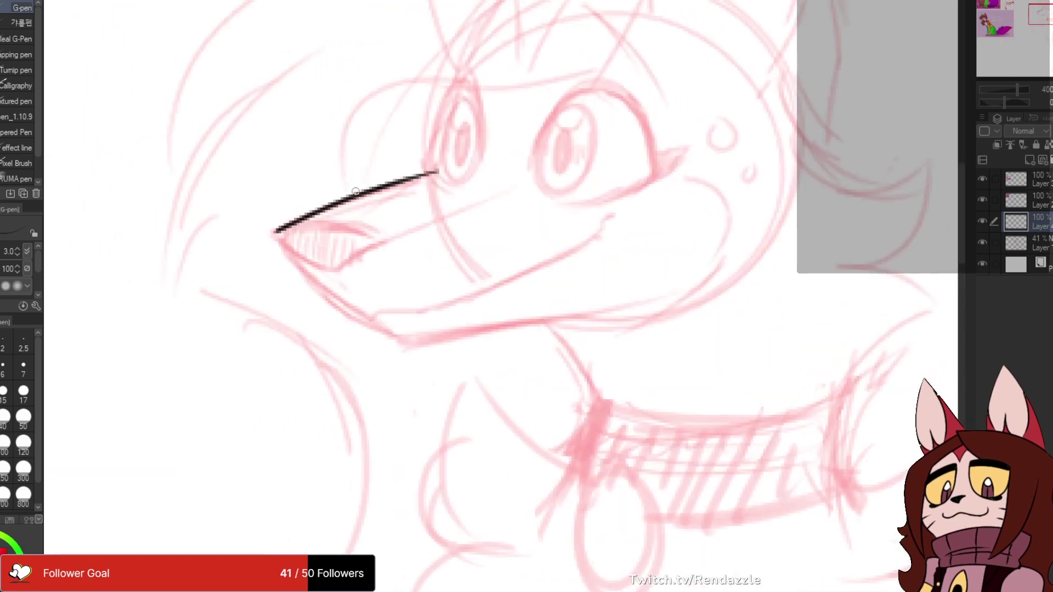
{"action": "left_click_drag", "start_coordinate": [276, 231], "coordinate": [408, 336]}
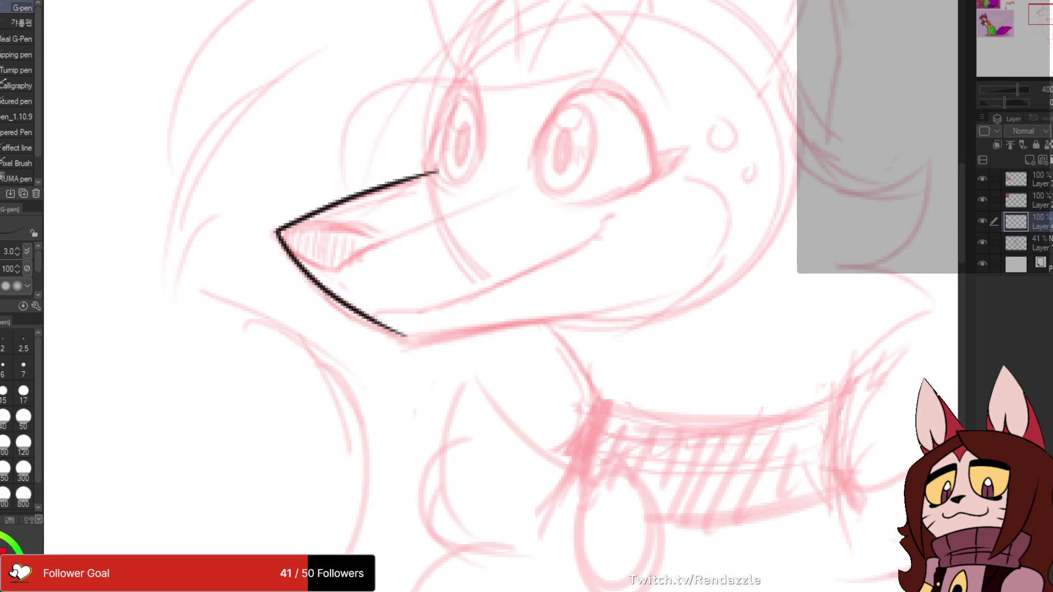
{"action": "left_click_drag", "start_coordinate": [588, 274], "coordinate": [490, 247]}
{"action": "left_click_drag", "start_coordinate": [307, 309], "coordinate": [584, 257]}
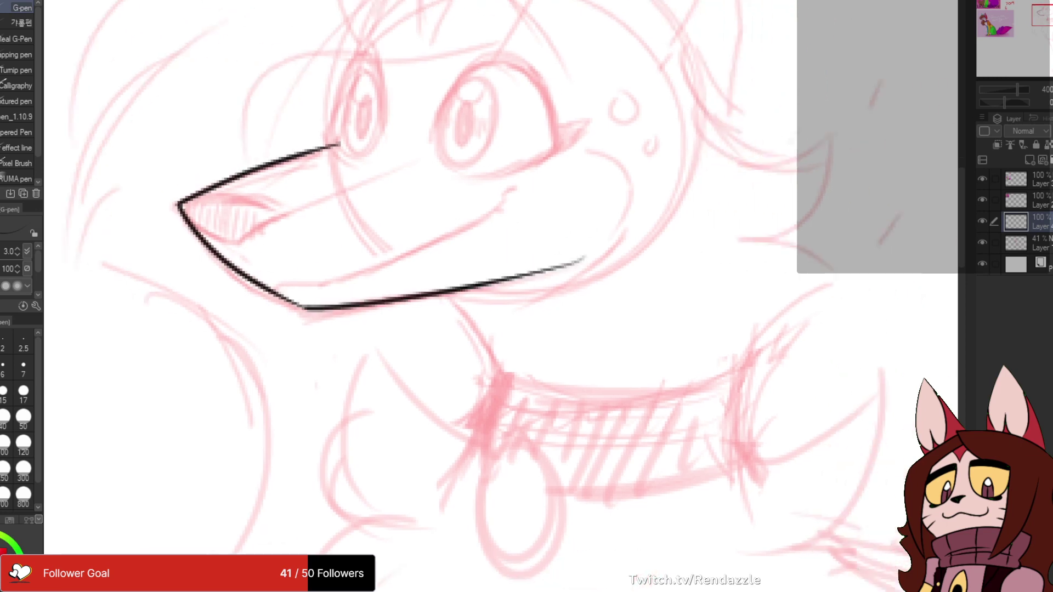
{"action": "key", "text": "ctrl+z"}
{"action": "left_click_drag", "start_coordinate": [306, 310], "coordinate": [576, 267]}
- Ink the arched upper outlines of both eyes over the sketch
{"action": "mouse_move", "coordinate": [334, 97]}
{"action": "left_mouse_down"}
{"action": "mouse_move", "coordinate": [372, 207]}
{"action": "mouse_move", "coordinate": [344, 201]}
{"action": "mouse_move", "coordinate": [386, 248]}
{"action": "left_mouse_up"}
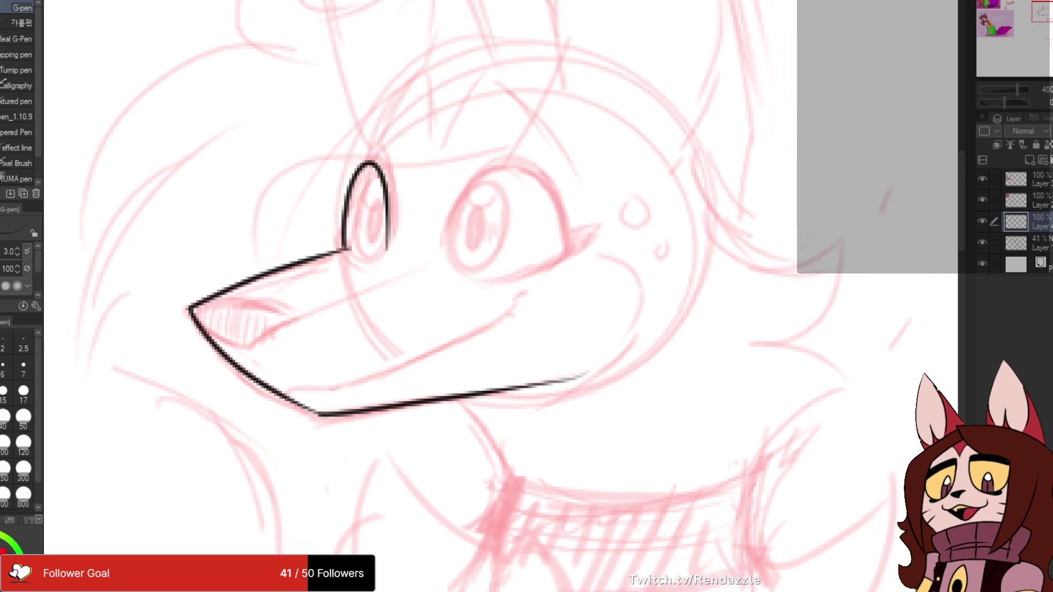
{"action": "key", "text": "bracketright"}
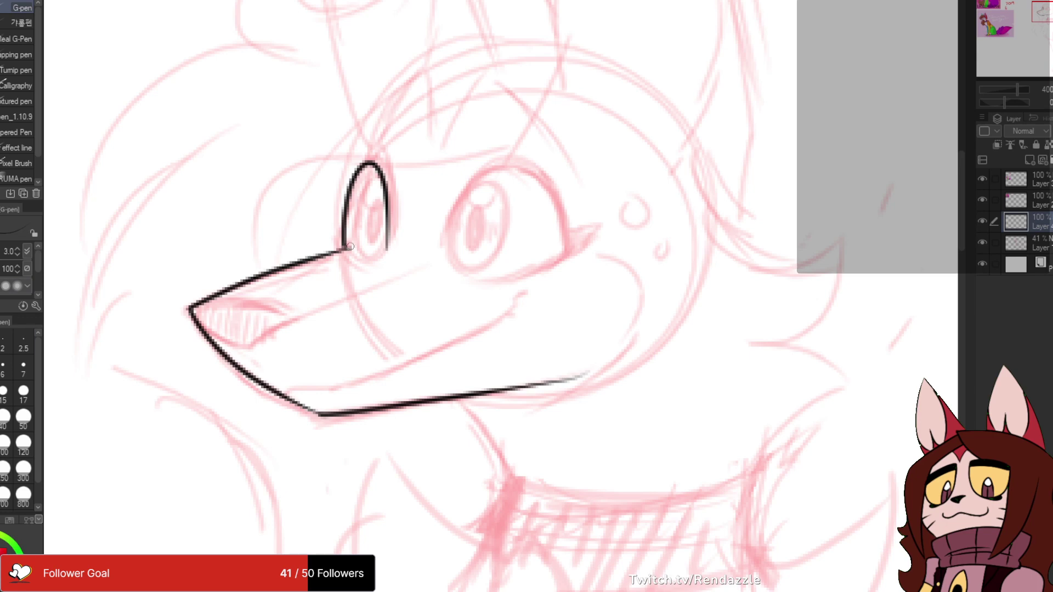
{"action": "mouse_move", "coordinate": [442, 257]}
{"action": "left_mouse_down"}
{"action": "mouse_move", "coordinate": [458, 206]}
{"action": "mouse_move", "coordinate": [536, 172]}
{"action": "mouse_move", "coordinate": [568, 250]}
{"action": "left_mouse_up"}
{"action": "key", "text": "ctrl+z"}
{"action": "mouse_move", "coordinate": [439, 257]}
{"action": "left_mouse_down"}
{"action": "mouse_move", "coordinate": [477, 175]}
{"action": "mouse_move", "coordinate": [562, 257]}
{"action": "left_mouse_up"}
{"action": "scroll", "coordinate": [494, 296], "scroll_direction": "down", "scroll_amount": 1}
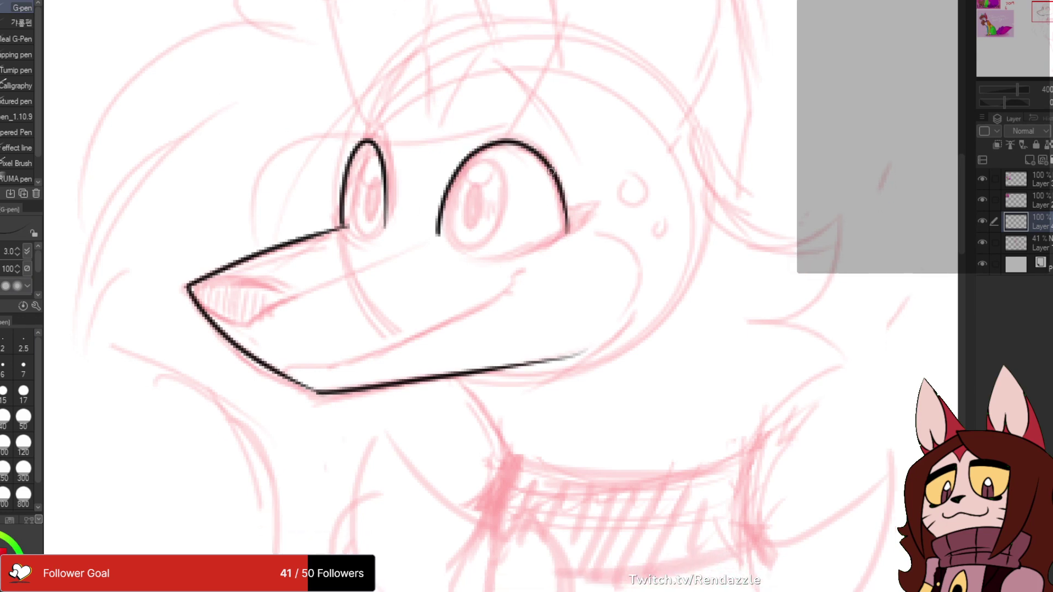
- Ink the lower lid lines of the far eye and the near eye
{"action": "scroll", "coordinate": [390, 225], "scroll_direction": "up", "scroll_amount": 2}
{"action": "left_click_drag", "start_coordinate": [294, 207], "coordinate": [355, 250]}
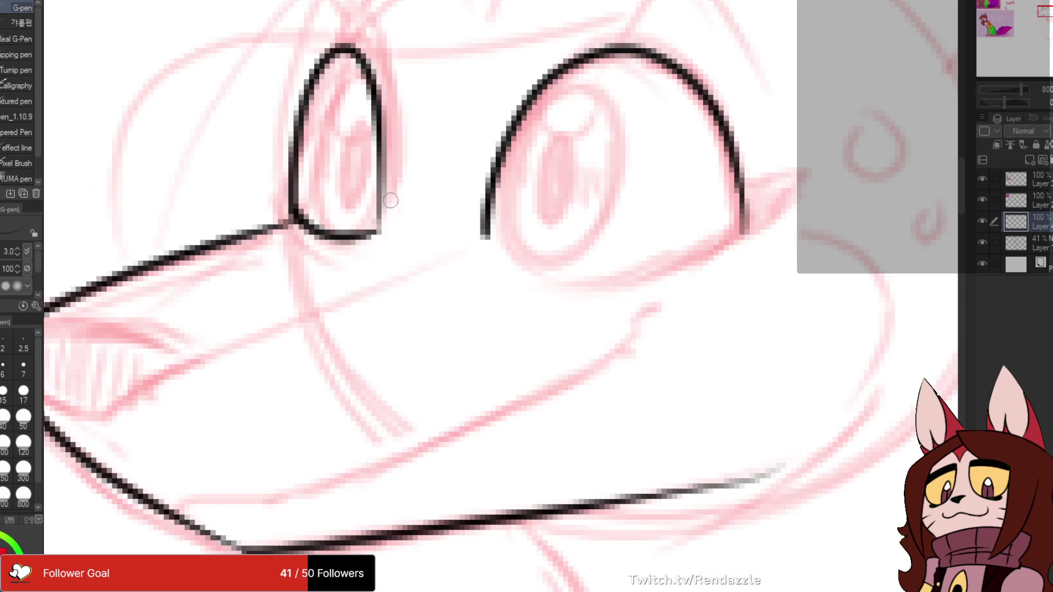
{"action": "key", "text": "ctrl+z"}
{"action": "left_click_drag", "start_coordinate": [290, 186], "coordinate": [355, 252]}
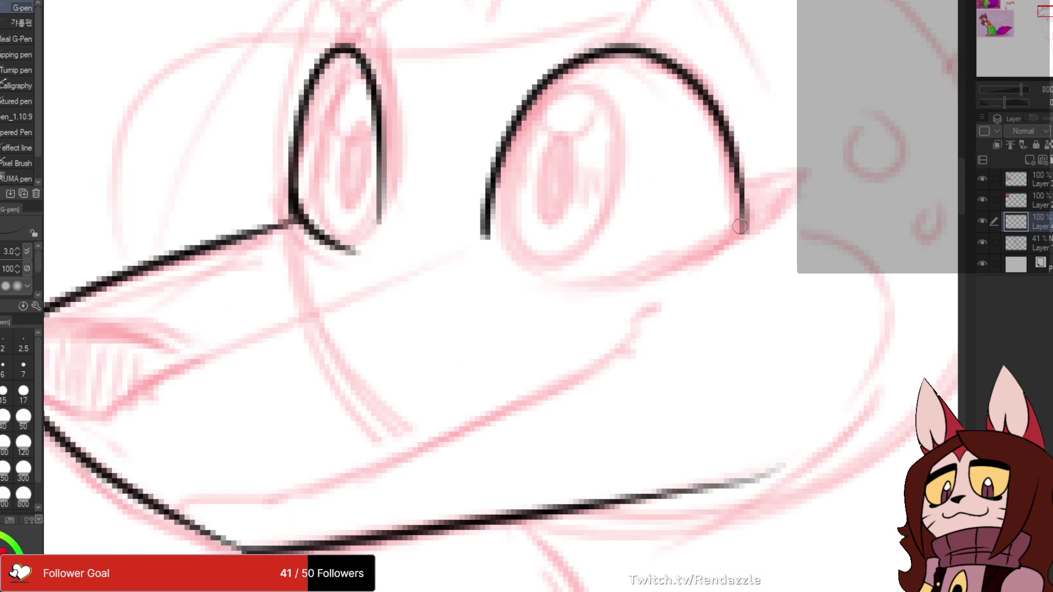
{"action": "left_click_drag", "start_coordinate": [740, 225], "coordinate": [547, 280]}
{"action": "key", "text": "ctrl+z"}
{"action": "mouse_move", "coordinate": [742, 221]}
{"action": "left_mouse_down"}
{"action": "mouse_move", "coordinate": [602, 291]}
{"action": "mouse_move", "coordinate": [517, 277]}
{"action": "left_mouse_up"}
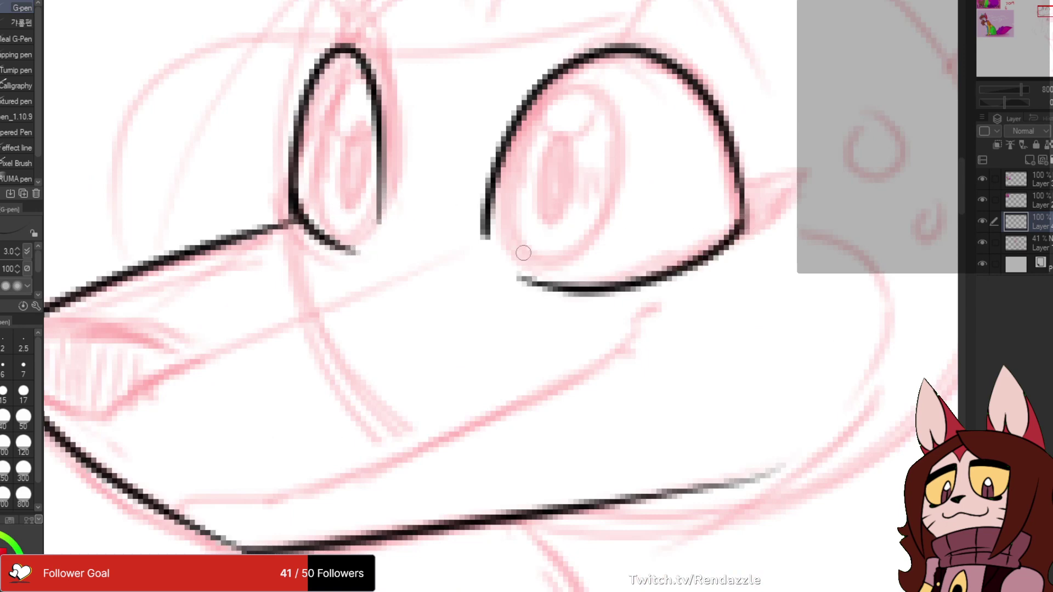
- Examine the inked face and body sketch in both mirrored and normal views
{"action": "scroll", "coordinate": [523, 253], "scroll_direction": "down", "scroll_amount": 5}
{"action": "left_click_drag", "start_coordinate": [757, 201], "coordinate": [730, 132]}
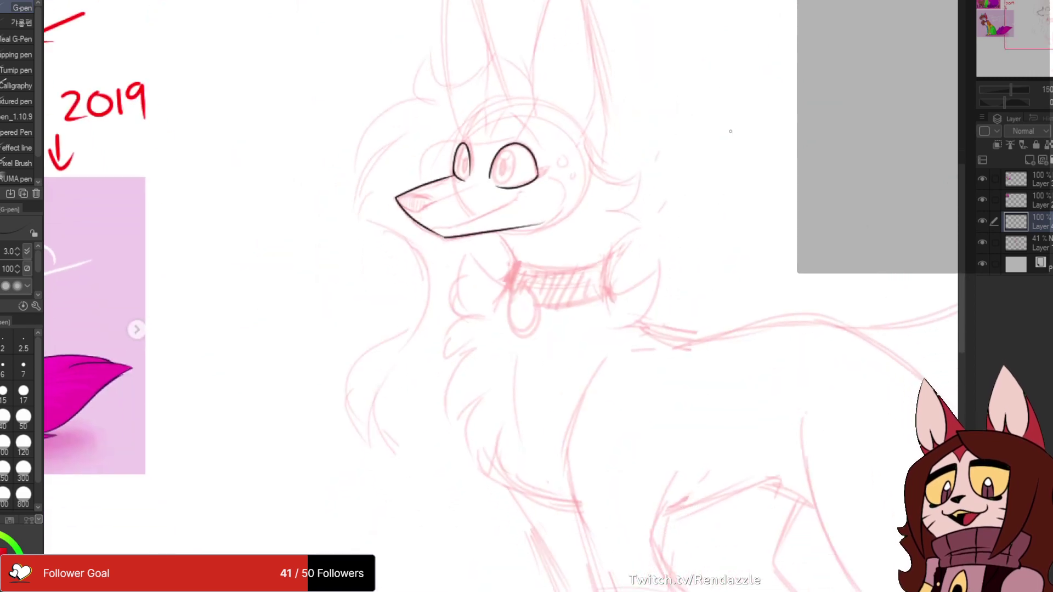
{"action": "key", "text": "h"}
{"action": "scroll", "coordinate": [884, 142], "scroll_direction": "down", "scroll_amount": 2}
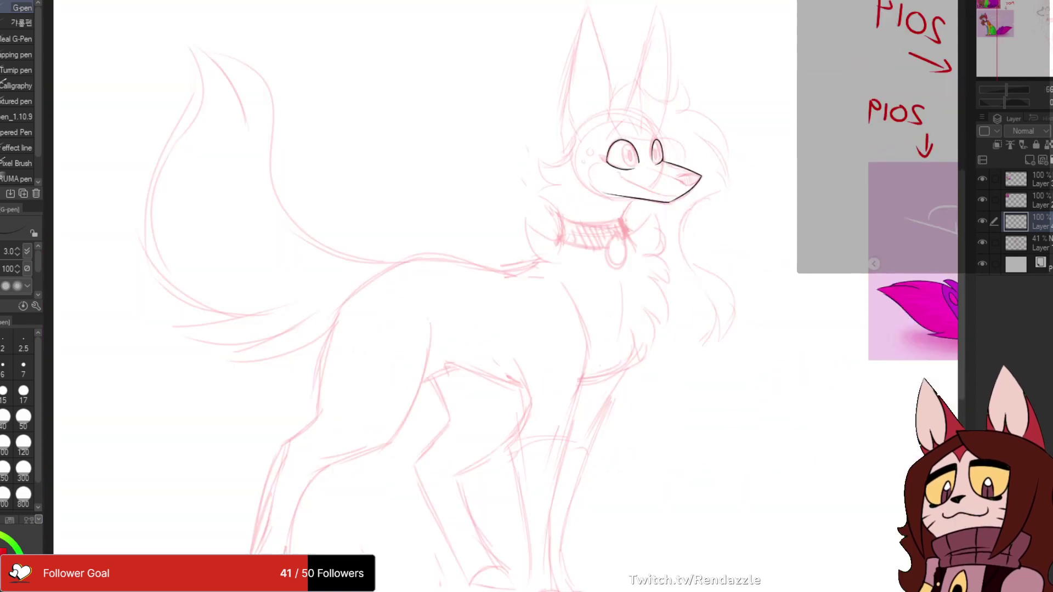
{"action": "left_click_drag", "start_coordinate": [854, 307], "coordinate": [728, 280]}
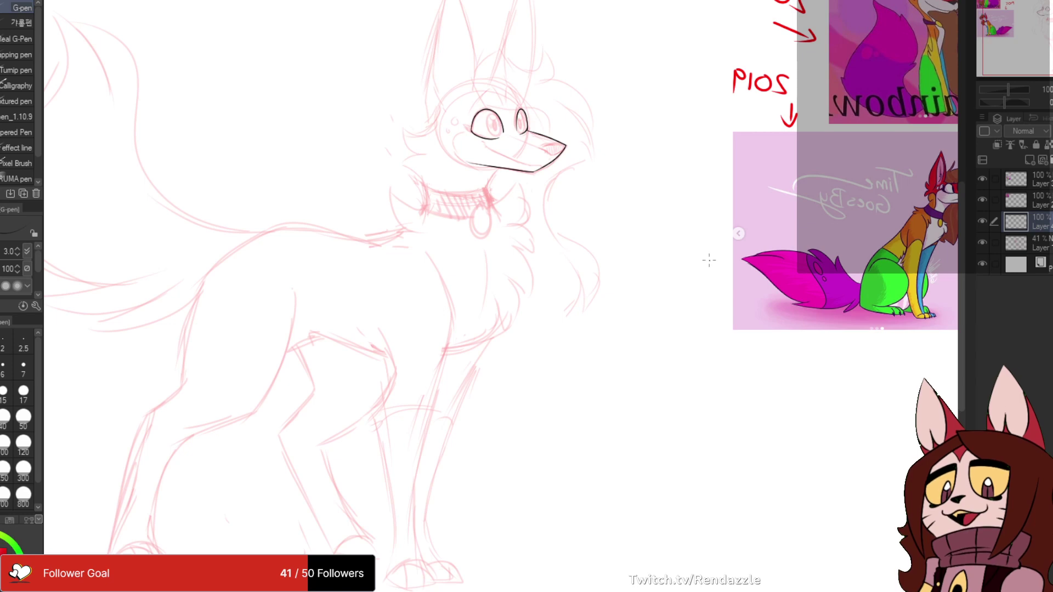
{"action": "key", "text": "h"}
{"action": "key", "text": "h"}
{"action": "key", "text": "h"}
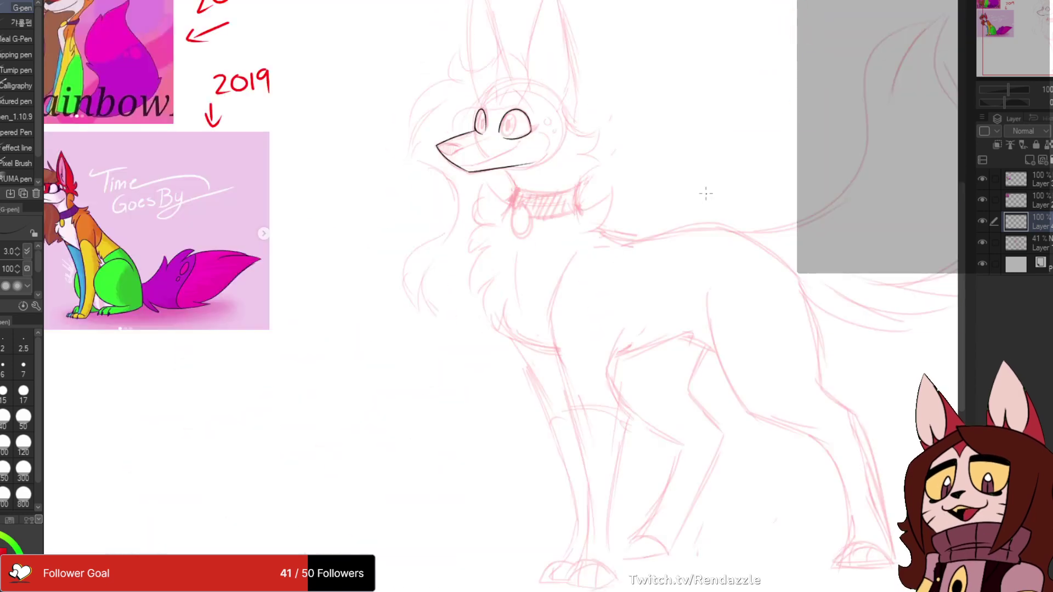
{"action": "key", "text": "h"}
{"action": "key", "text": "h"}
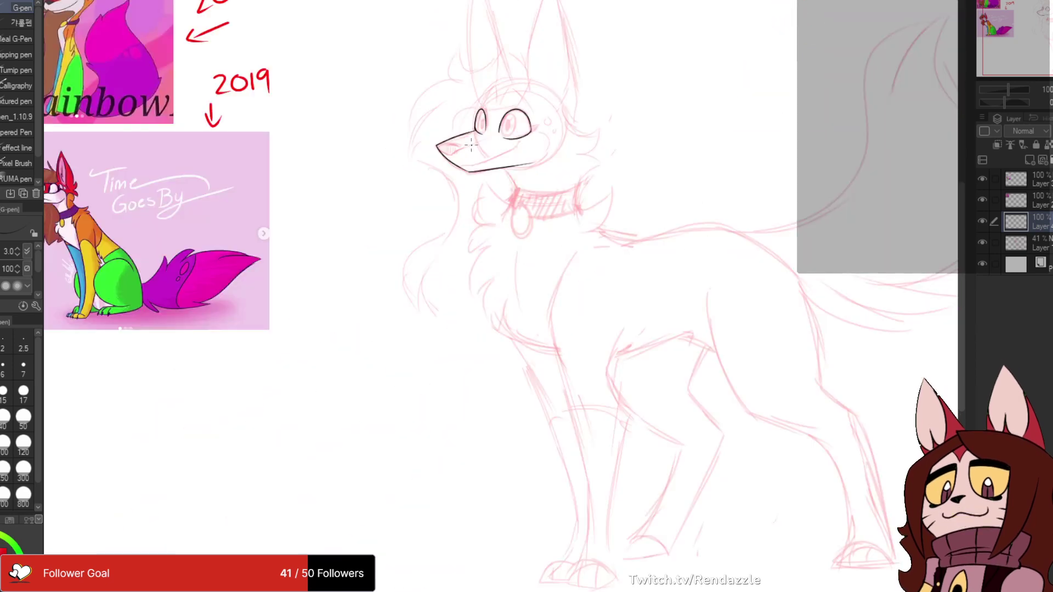
- Outline a pointed eyelash wing at the near eye's outer corner, tapering into the lower lid
{"action": "scroll", "coordinate": [535, 116], "scroll_direction": "up", "scroll_amount": 5}
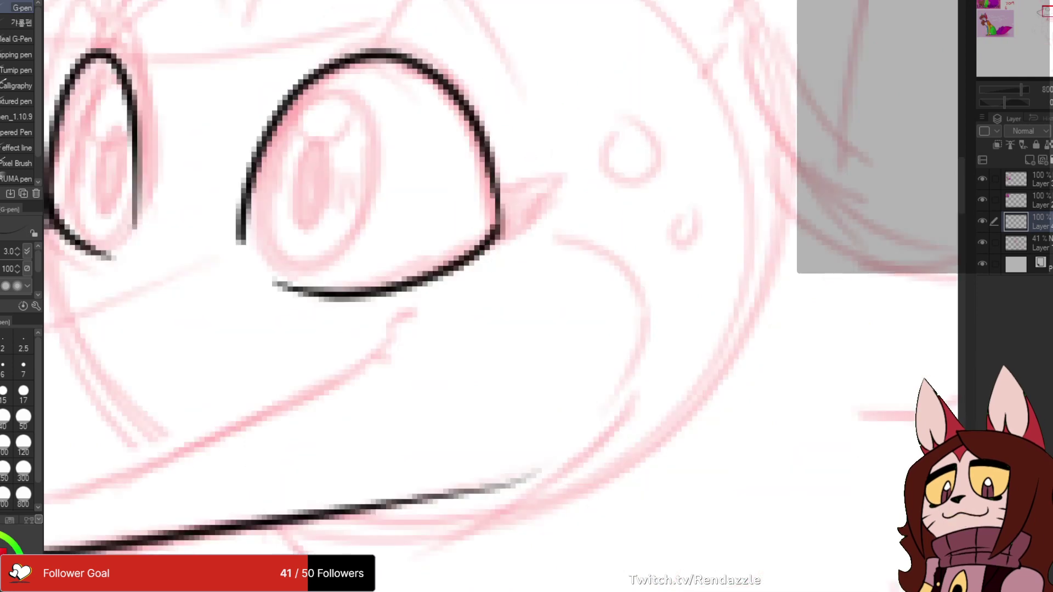
{"action": "left_click_drag", "start_coordinate": [481, 245], "coordinate": [688, 264]}
{"action": "mouse_move", "coordinate": [702, 214]}
{"action": "left_mouse_down"}
{"action": "mouse_move", "coordinate": [769, 206]}
{"action": "mouse_move", "coordinate": [641, 301]}
{"action": "left_mouse_up"}
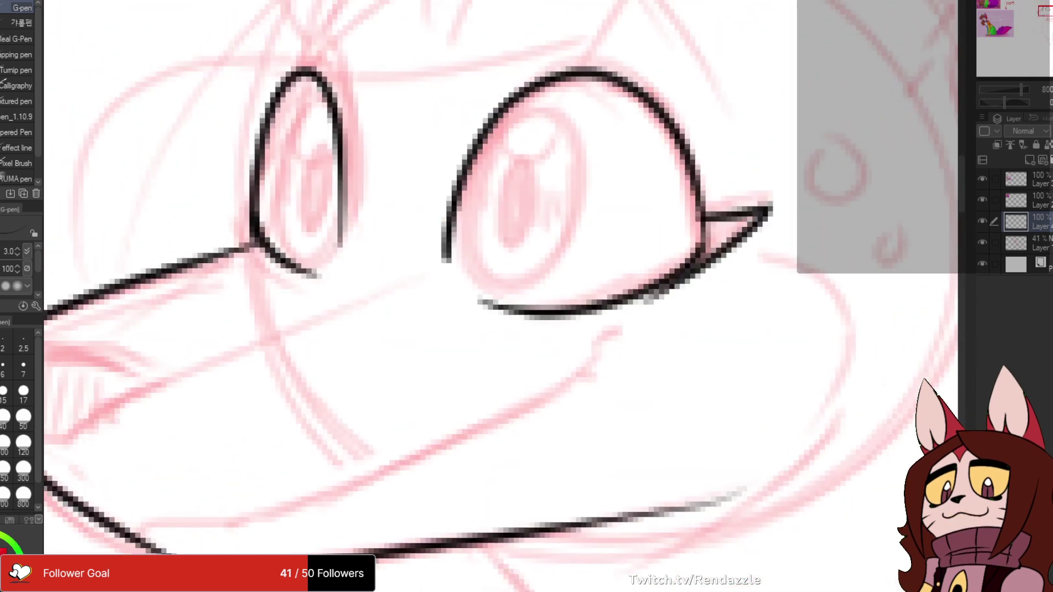
{"action": "key", "text": "ctrl+z"}
{"action": "key", "text": "ctrl+z"}
{"action": "mouse_move", "coordinate": [702, 216]}
{"action": "left_mouse_down"}
{"action": "mouse_move", "coordinate": [764, 203]}
{"action": "mouse_move", "coordinate": [623, 299]}
{"action": "left_mouse_up"}
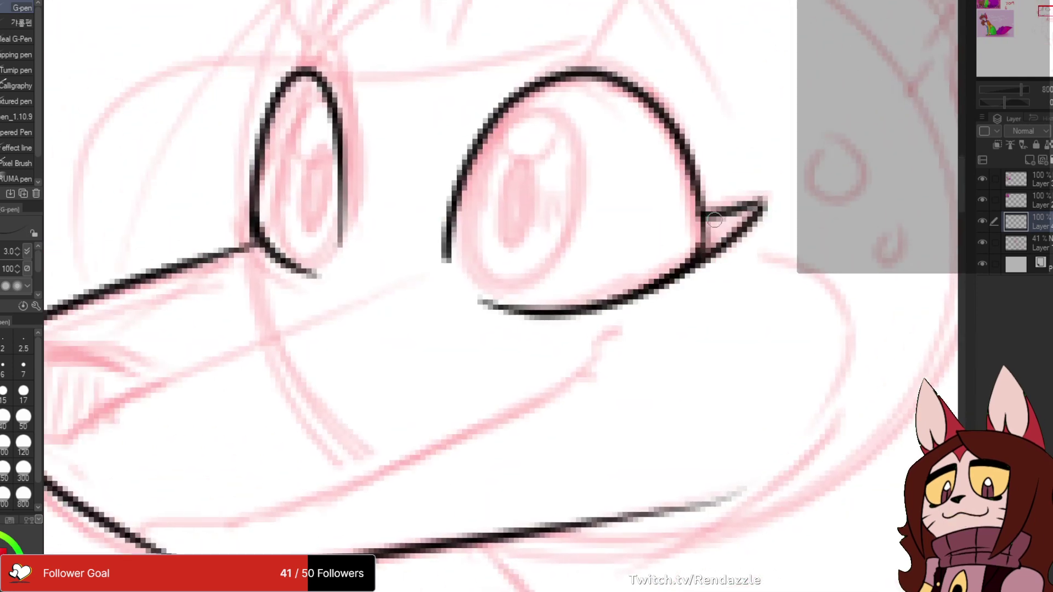
- Fill the near eye's lash wing solid black and thicken the upper lid and outer corner
{"action": "mouse_move", "coordinate": [713, 220]}
{"action": "left_mouse_down"}
{"action": "mouse_move", "coordinate": [729, 233]}
{"action": "mouse_move", "coordinate": [759, 206]}
{"action": "mouse_move", "coordinate": [718, 243]}
{"action": "mouse_move", "coordinate": [706, 214]}
{"action": "left_mouse_up"}
{"action": "mouse_move", "coordinate": [477, 150]}
{"action": "left_mouse_down"}
{"action": "mouse_move", "coordinate": [516, 101]}
{"action": "mouse_move", "coordinate": [564, 76]}
{"action": "mouse_move", "coordinate": [589, 79]}
{"action": "mouse_move", "coordinate": [621, 96]}
{"action": "mouse_move", "coordinate": [688, 179]}
{"action": "left_mouse_up"}
{"action": "mouse_move", "coordinate": [668, 116]}
{"action": "left_mouse_down"}
{"action": "mouse_move", "coordinate": [698, 219]}
{"action": "mouse_move", "coordinate": [690, 258]}
{"action": "left_mouse_up"}
{"action": "mouse_move", "coordinate": [694, 197]}
{"action": "left_mouse_down"}
{"action": "mouse_move", "coordinate": [702, 240]}
{"action": "mouse_move", "coordinate": [625, 299]}
{"action": "left_mouse_up"}
{"action": "mouse_move", "coordinate": [699, 217]}
{"action": "left_mouse_down"}
{"action": "mouse_move", "coordinate": [674, 272]}
{"action": "mouse_move", "coordinate": [653, 283]}
{"action": "left_mouse_up"}
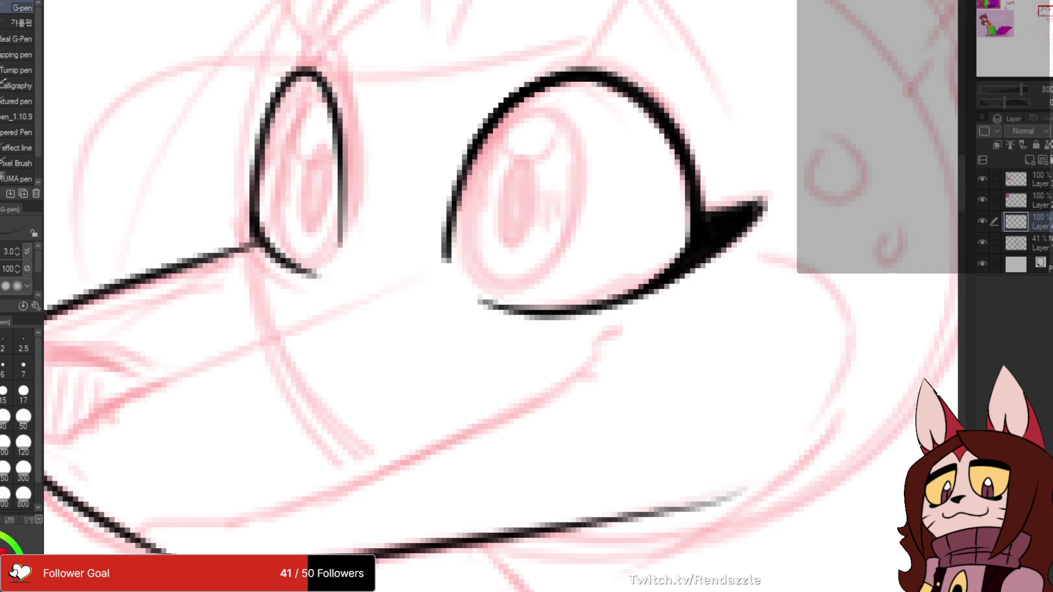
{"action": "mouse_move", "coordinate": [350, 104]}
{"action": "left_mouse_down"}
{"action": "mouse_move", "coordinate": [379, 189]}
{"action": "mouse_move", "coordinate": [347, 171]}
{"action": "left_mouse_up"}
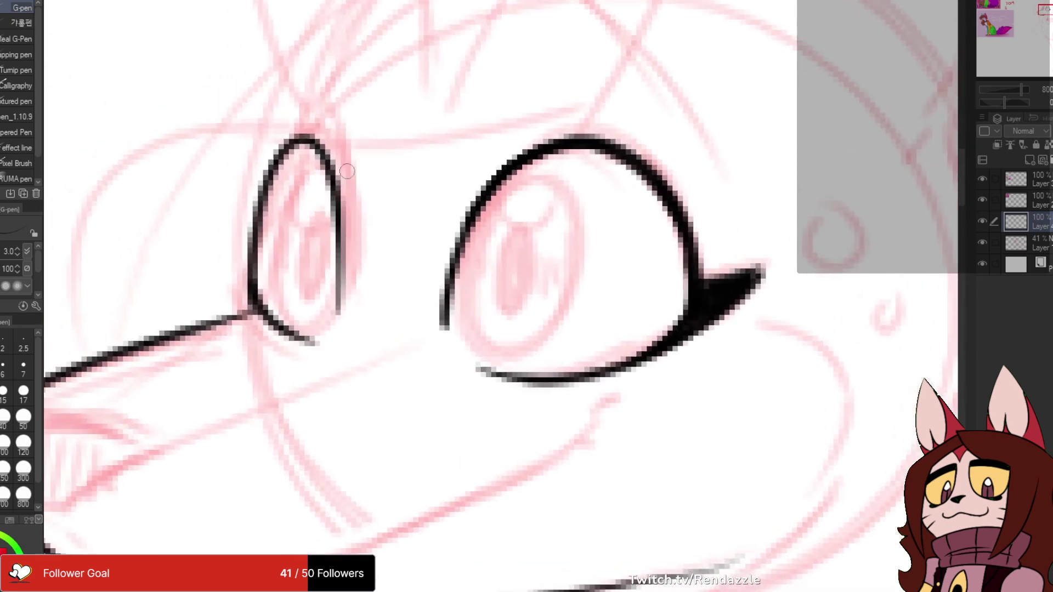
- Thicken the far eye's outline and add a small, solid black lash wing at its outer corner
{"action": "mouse_move", "coordinate": [306, 139]}
{"action": "left_mouse_down"}
{"action": "mouse_move", "coordinate": [264, 186]}
{"action": "mouse_move", "coordinate": [263, 211]}
{"action": "left_mouse_up"}
{"action": "mouse_move", "coordinate": [268, 174]}
{"action": "left_mouse_down"}
{"action": "mouse_move", "coordinate": [329, 163]}
{"action": "mouse_move", "coordinate": [336, 205]}
{"action": "left_mouse_up"}
{"action": "mouse_move", "coordinate": [248, 285]}
{"action": "left_mouse_down"}
{"action": "mouse_move", "coordinate": [220, 261]}
{"action": "mouse_move", "coordinate": [255, 301]}
{"action": "left_mouse_up"}
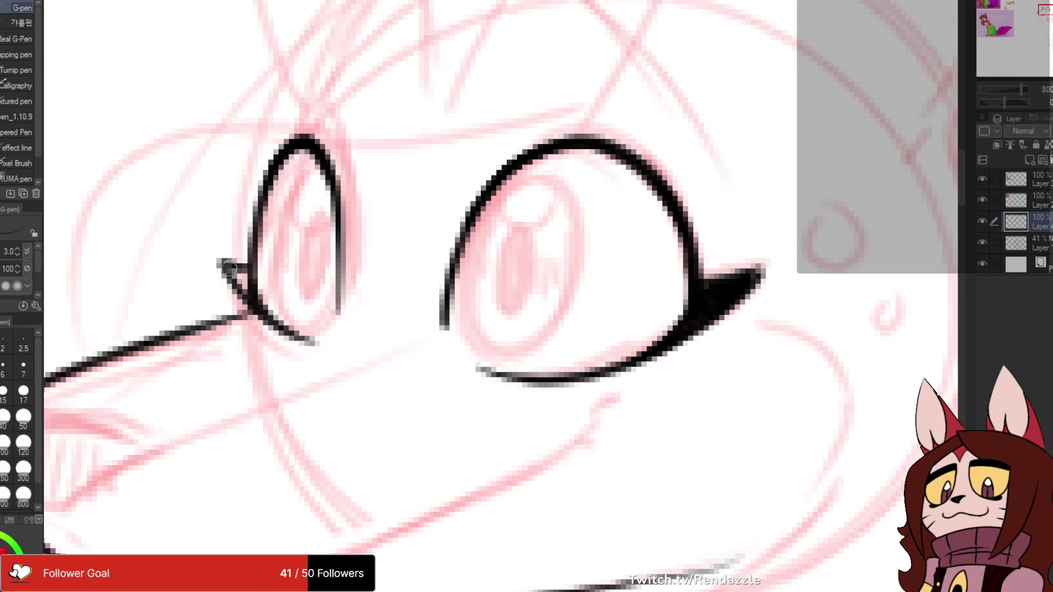
{"action": "left_click_drag", "start_coordinate": [224, 264], "coordinate": [245, 281]}
{"action": "mouse_move", "coordinate": [289, 150]}
{"action": "left_mouse_down"}
{"action": "mouse_move", "coordinate": [252, 211]}
{"action": "mouse_move", "coordinate": [258, 288]}
{"action": "left_mouse_up"}
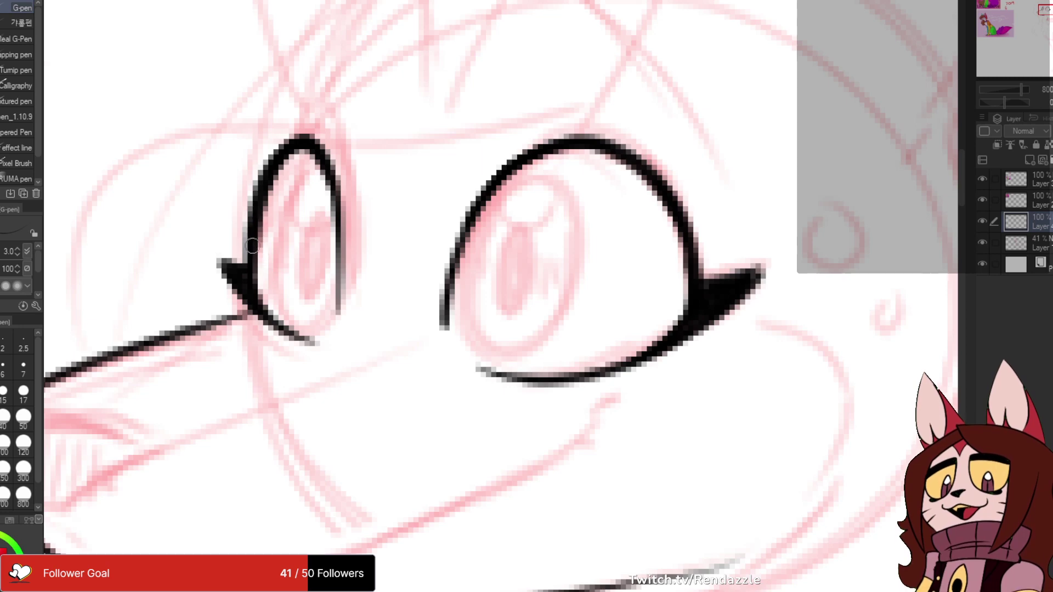
{"action": "left_click_drag", "start_coordinate": [249, 294], "coordinate": [324, 338]}
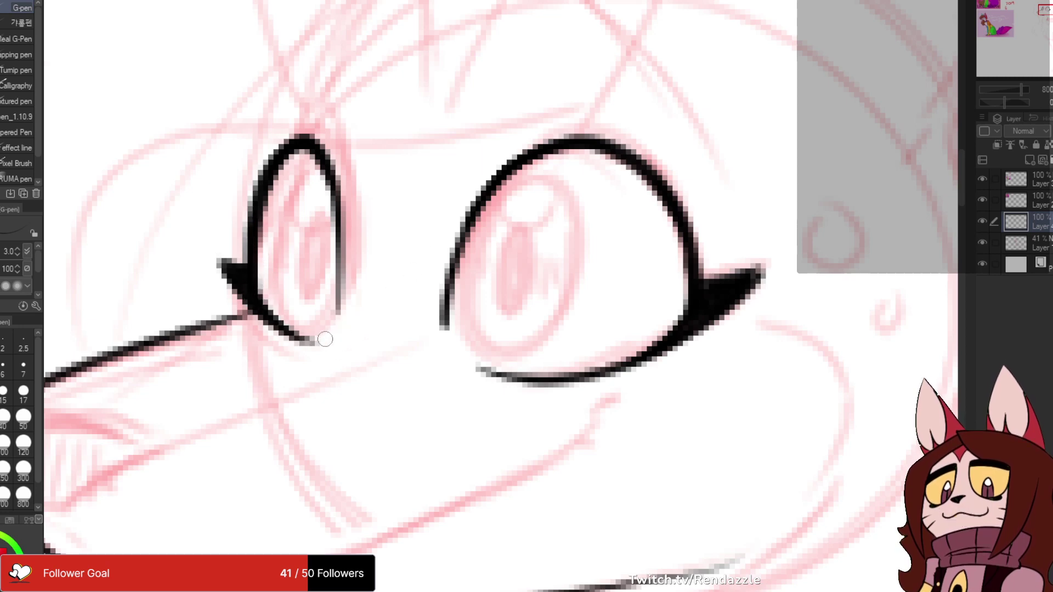
- Smooth the inside of the near eye's lash corner and thicken its lower and upper lid lines
{"action": "mouse_move", "coordinate": [689, 313]}
{"action": "left_mouse_down"}
{"action": "mouse_move", "coordinate": [702, 289]}
{"action": "mouse_move", "coordinate": [599, 348]}
{"action": "left_mouse_up"}
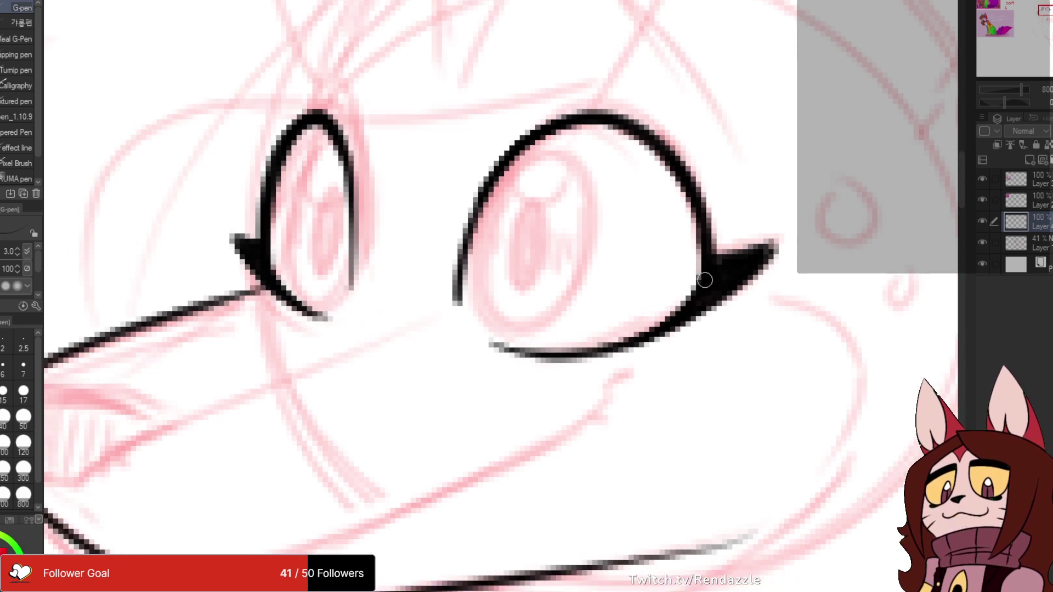
{"action": "left_click_drag", "start_coordinate": [705, 280], "coordinate": [565, 350]}
{"action": "key", "text": "ctrl+z"}
{"action": "left_click_drag", "start_coordinate": [704, 285], "coordinate": [575, 349]}
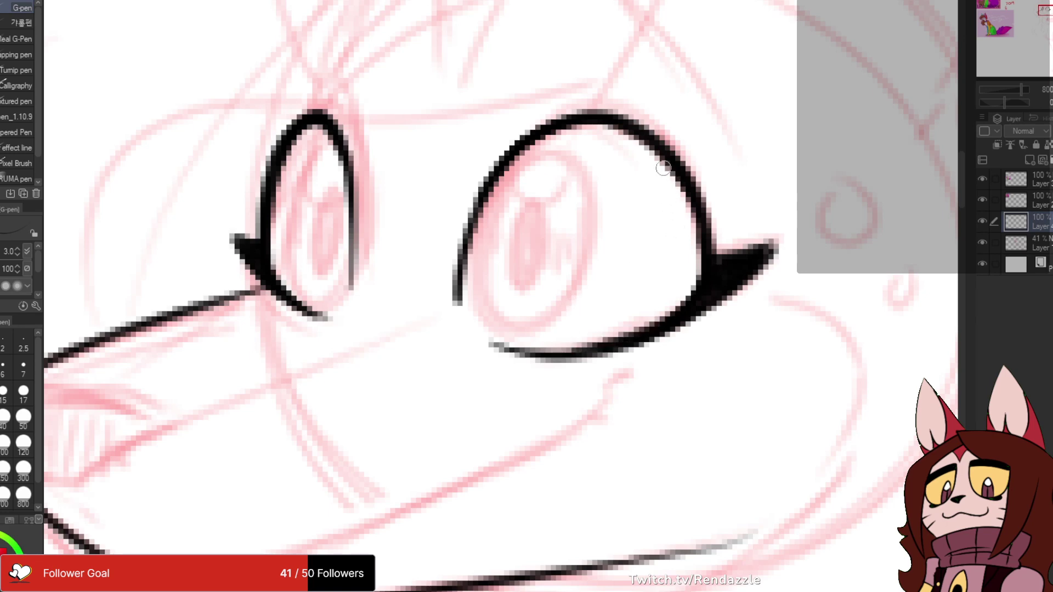
{"action": "left_click_drag", "start_coordinate": [674, 168], "coordinate": [702, 301]}
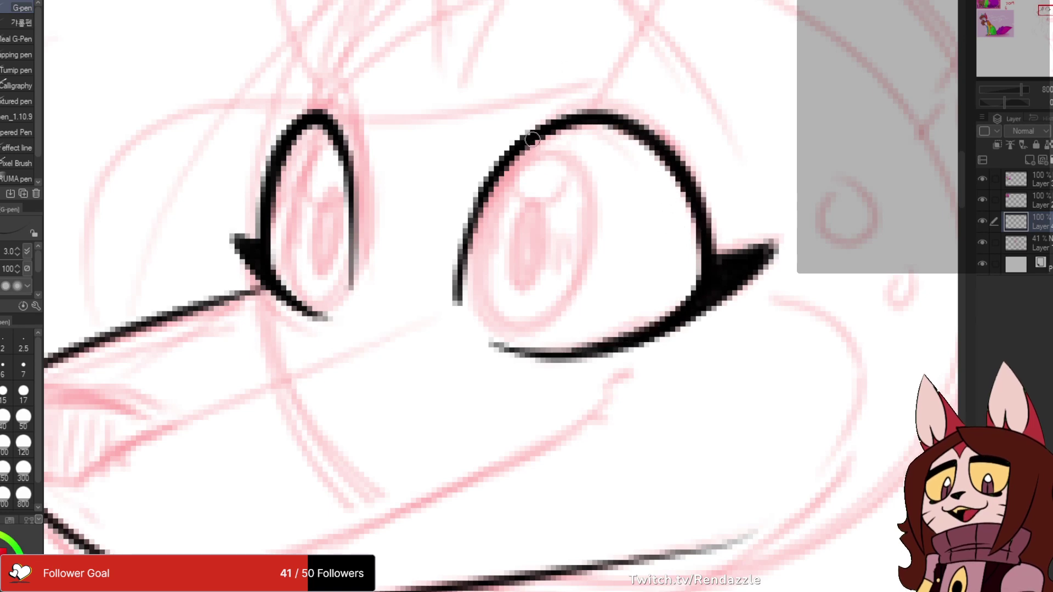
{"action": "left_click_drag", "start_coordinate": [530, 144], "coordinate": [644, 133]}
{"action": "left_click_drag", "start_coordinate": [525, 143], "coordinate": [670, 172]}
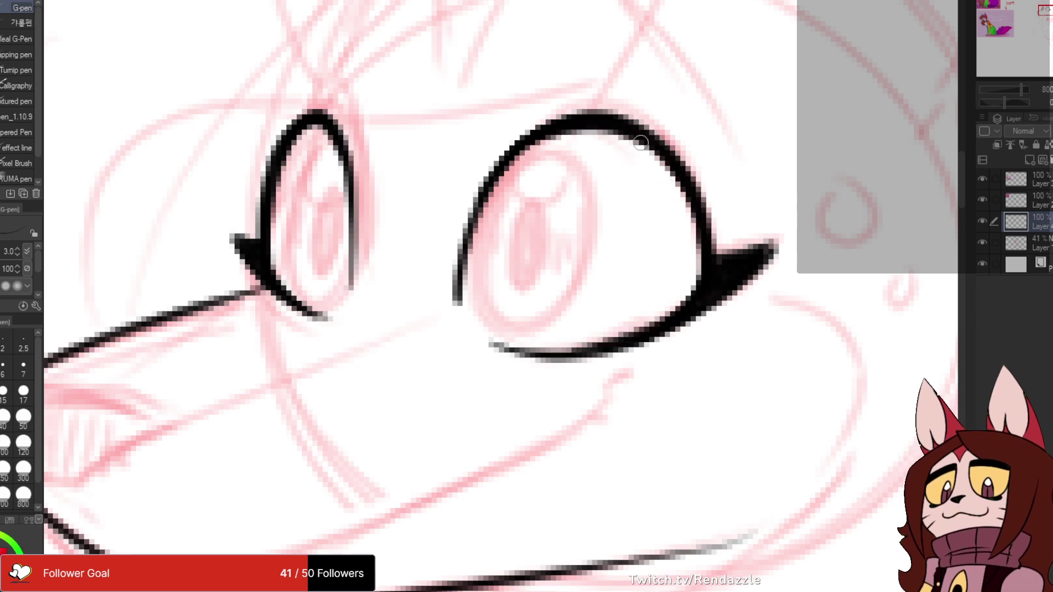
{"action": "mouse_move", "coordinate": [620, 128]}
{"action": "left_mouse_down"}
{"action": "mouse_move", "coordinate": [678, 174]}
{"action": "mouse_move", "coordinate": [702, 251]}
{"action": "left_mouse_up"}
- Shorten the far eye's lower lid line and re-ink it as a flatter curve beneath the iris
{"action": "scroll", "coordinate": [810, 45], "scroll_direction": "down", "scroll_amount": 4}
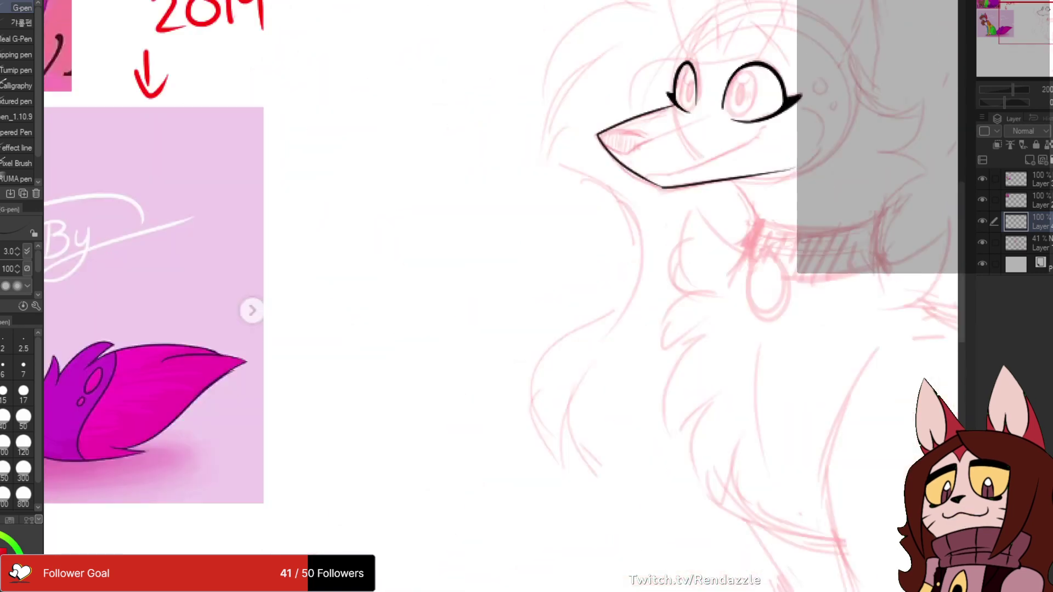
{"action": "left_click_drag", "start_coordinate": [722, 181], "coordinate": [603, 272]}
{"action": "key", "text": "b"}
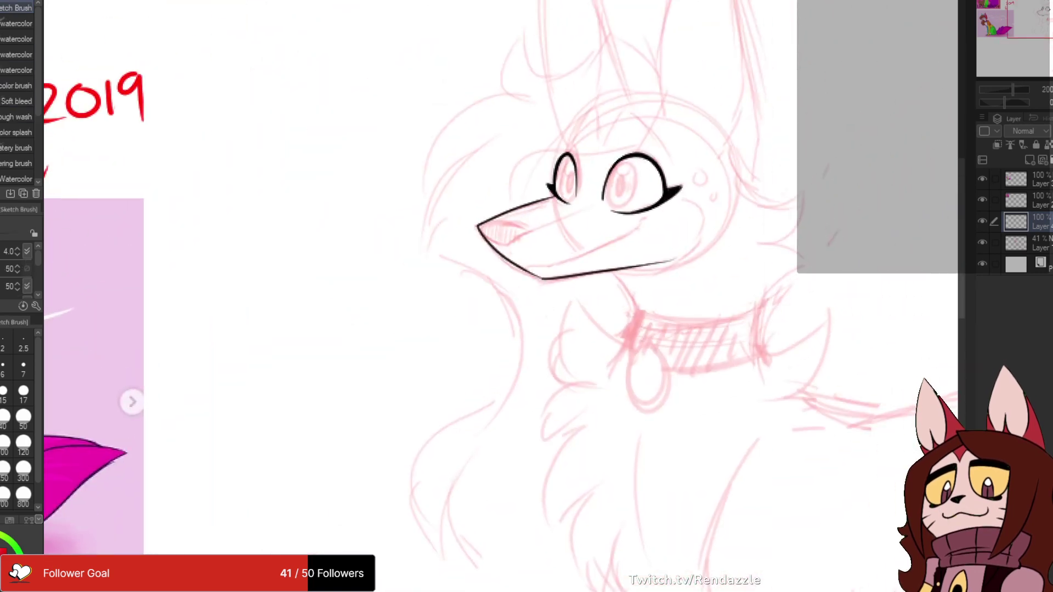
{"action": "key", "text": "p"}
{"action": "scroll", "coordinate": [501, 275], "scroll_direction": "up", "scroll_amount": 6}
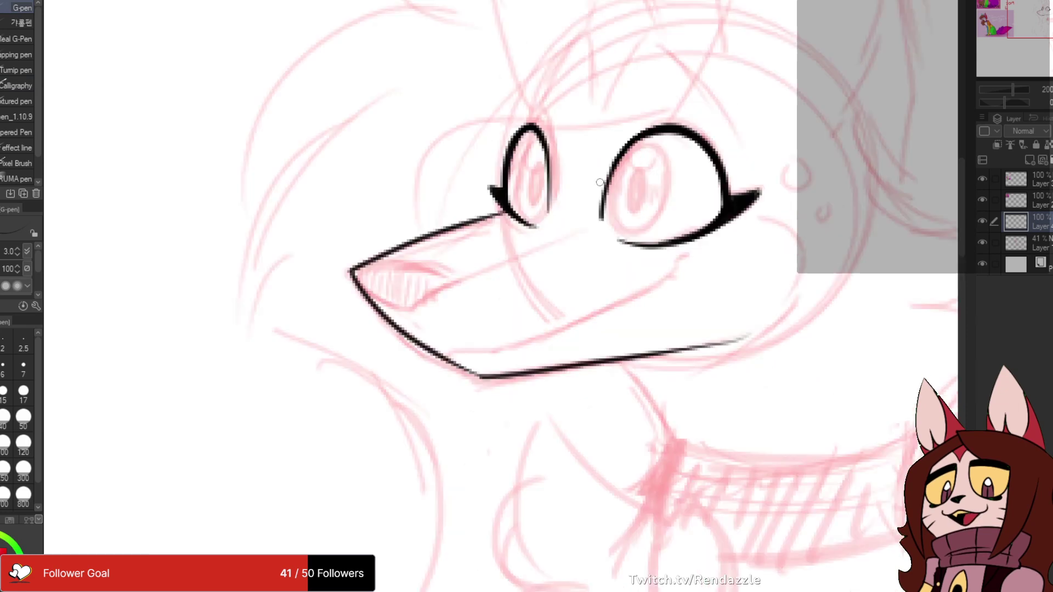
{"action": "key", "text": "e"}
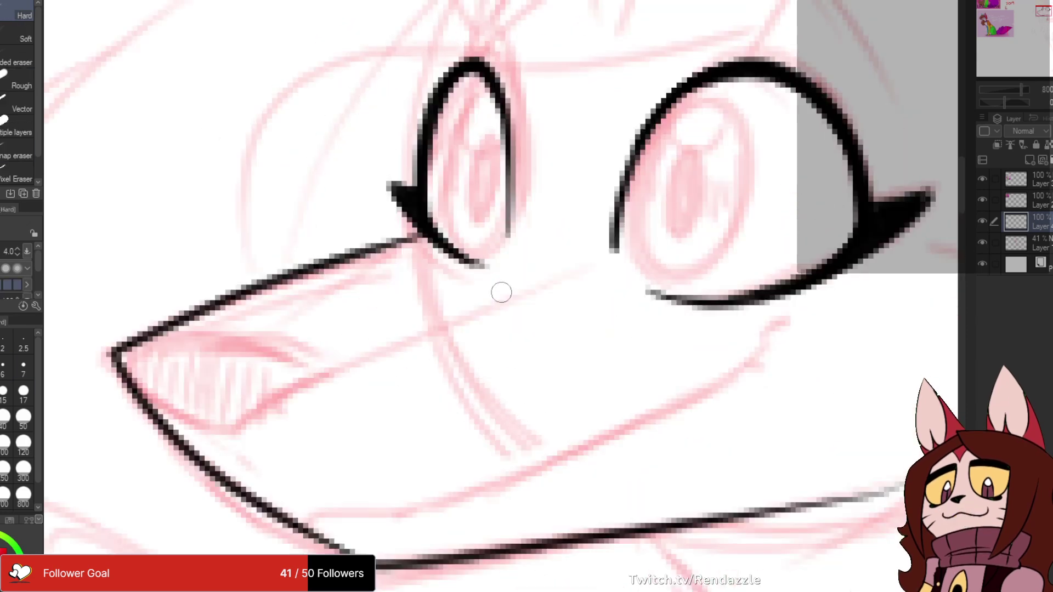
{"action": "key", "text": "p"}
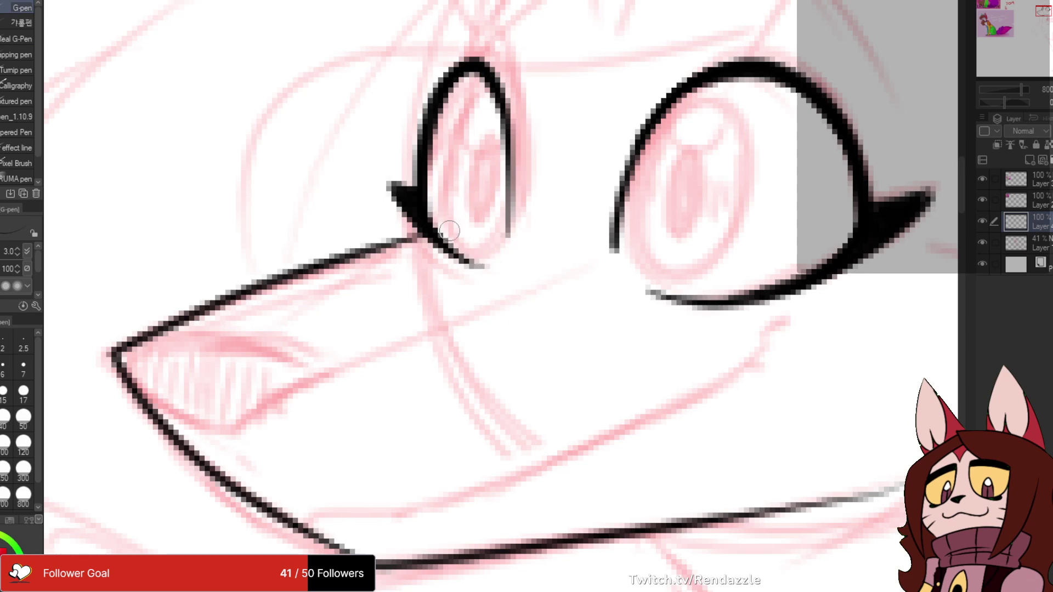
{"action": "left_click_drag", "start_coordinate": [442, 260], "coordinate": [472, 266]}
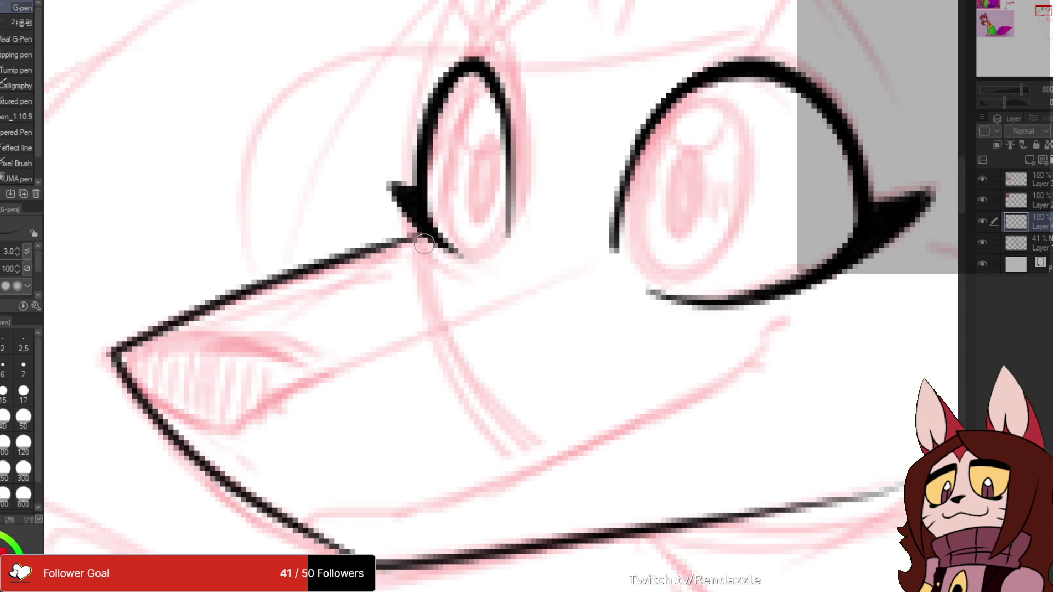
{"action": "left_click_drag", "start_coordinate": [424, 243], "coordinate": [495, 264]}
{"action": "left_click_drag", "start_coordinate": [423, 219], "coordinate": [486, 248]}
{"action": "key", "text": "ctrl+z"}
{"action": "mouse_move", "coordinate": [431, 219]}
{"action": "left_mouse_down"}
{"action": "mouse_move", "coordinate": [455, 248]}
{"action": "mouse_move", "coordinate": [494, 251]}
{"action": "left_mouse_up"}
- Ink the nose outline at the muzzle tip, with a curved upper edge and a pointed back corner
{"action": "left_click_drag", "start_coordinate": [504, 214], "coordinate": [380, 287]}
{"action": "mouse_move", "coordinate": [329, 383]}
{"action": "left_mouse_down"}
{"action": "mouse_move", "coordinate": [450, 225]}
{"action": "mouse_move", "coordinate": [544, 186]}
{"action": "left_mouse_up"}
{"action": "mouse_move", "coordinate": [205, 230]}
{"action": "left_mouse_down"}
{"action": "mouse_move", "coordinate": [367, 216]}
{"action": "mouse_move", "coordinate": [409, 232]}
{"action": "left_mouse_up"}
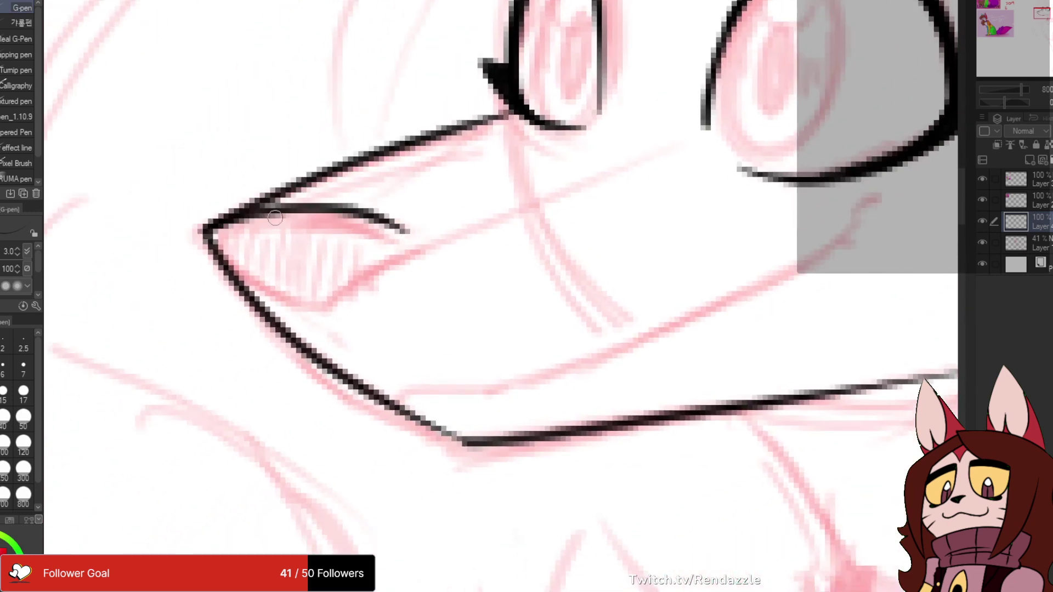
{"action": "left_click_drag", "start_coordinate": [207, 233], "coordinate": [281, 308]}
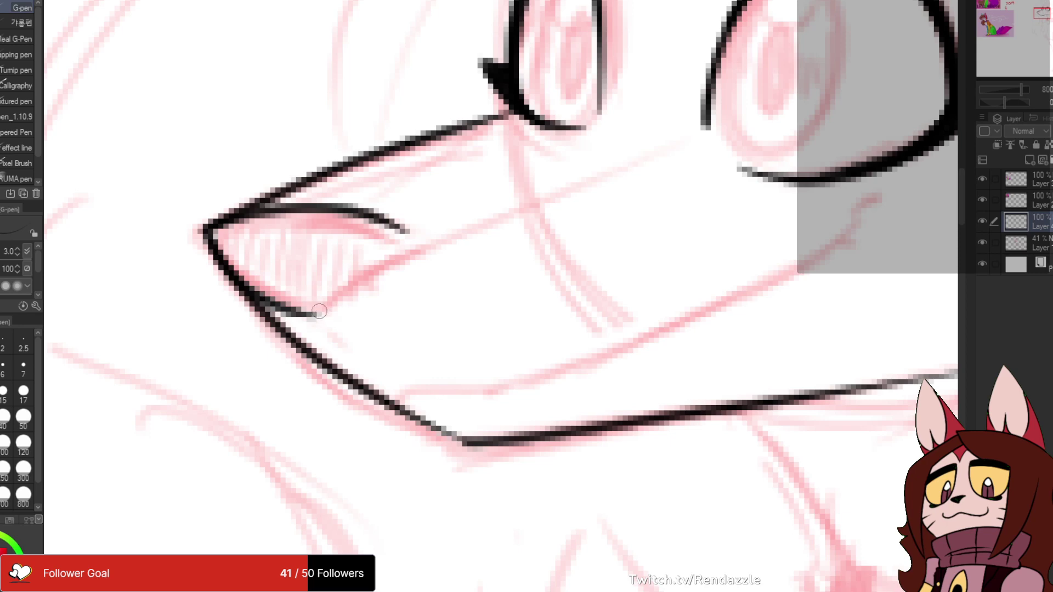
{"action": "left_click_drag", "start_coordinate": [317, 313], "coordinate": [409, 231]}
- Fill the nose solid black with the G-pen, using brush sizes 6 and 5
{"action": "mouse_move", "coordinate": [160, 186]}
{"action": "left_mouse_down"}
{"action": "mouse_move", "coordinate": [66, 266]}
{"action": "mouse_move", "coordinate": [94, 243]}
{"action": "left_mouse_up"}
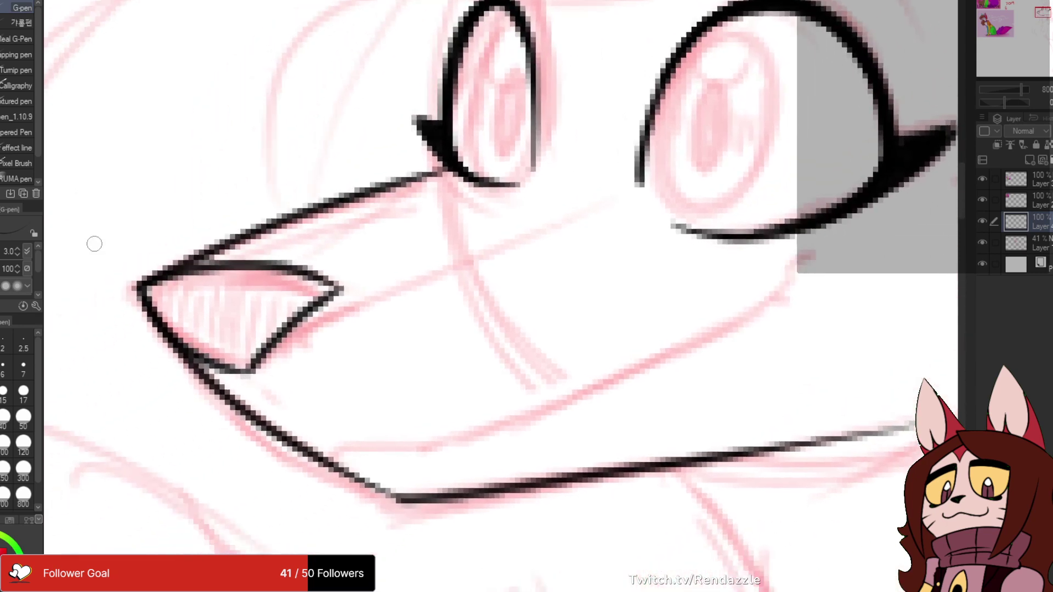
{"action": "left_click", "coordinate": [3, 367]}
{"action": "left_click_drag", "start_coordinate": [146, 289], "coordinate": [242, 357]}
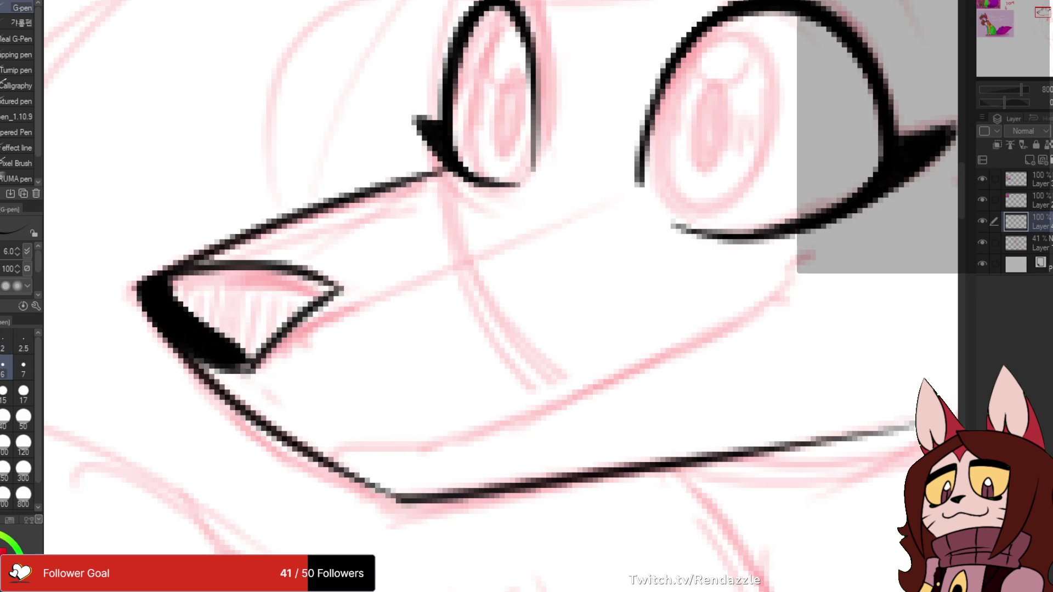
{"action": "key", "text": "["}
{"action": "mouse_move", "coordinate": [181, 287]}
{"action": "left_mouse_down"}
{"action": "mouse_move", "coordinate": [215, 281]}
{"action": "mouse_move", "coordinate": [169, 285]}
{"action": "mouse_move", "coordinate": [324, 287]}
{"action": "mouse_move", "coordinate": [270, 316]}
{"action": "mouse_move", "coordinate": [329, 290]}
{"action": "mouse_move", "coordinate": [245, 358]}
{"action": "mouse_move", "coordinate": [266, 332]}
{"action": "mouse_move", "coordinate": [242, 365]}
{"action": "mouse_move", "coordinate": [185, 304]}
{"action": "mouse_move", "coordinate": [246, 336]}
{"action": "mouse_move", "coordinate": [290, 300]}
{"action": "mouse_move", "coordinate": [222, 324]}
{"action": "left_mouse_up"}
- Trim the back edge of the black nose into a straighter, slightly smaller wedge
{"action": "scroll", "coordinate": [367, 203], "scroll_direction": "down", "scroll_amount": 3}
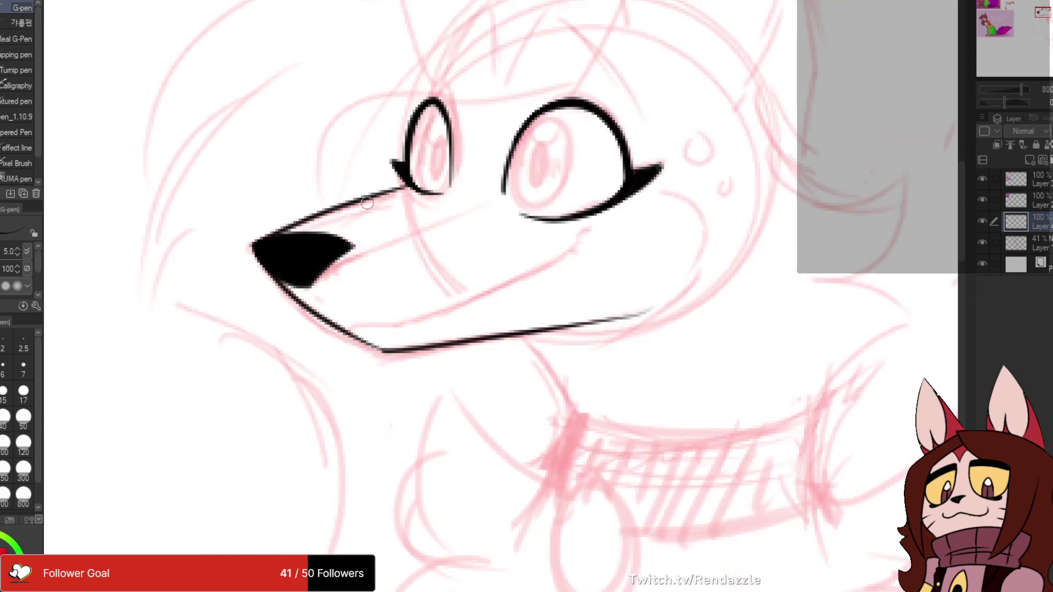
{"action": "scroll", "coordinate": [367, 203], "scroll_direction": "down", "scroll_amount": 2}
{"action": "left_click_drag", "start_coordinate": [367, 202], "coordinate": [398, 219]}
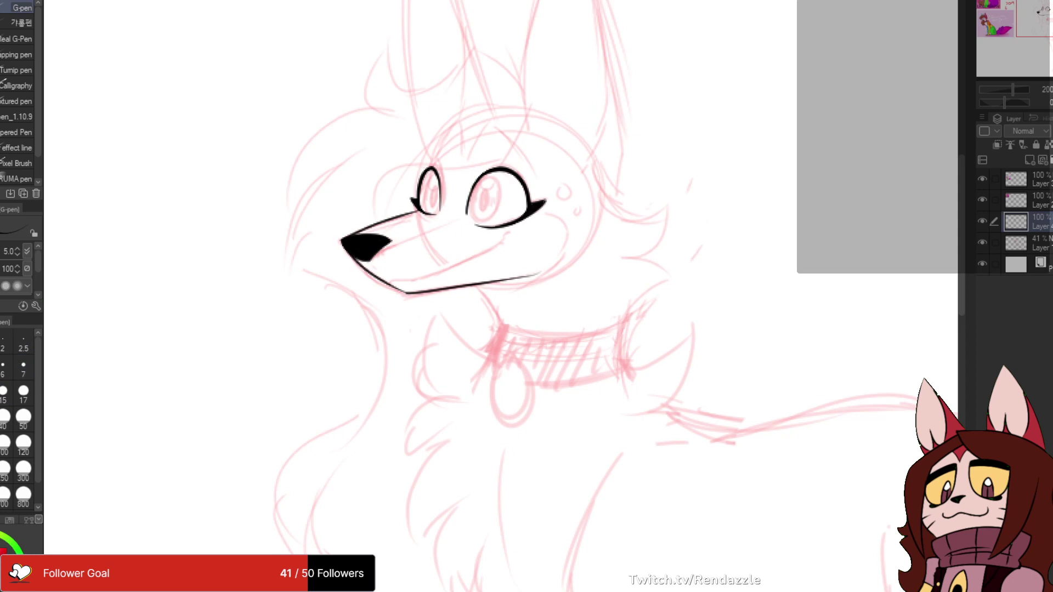
{"action": "scroll", "coordinate": [338, 274], "scroll_direction": "up", "scroll_amount": 5}
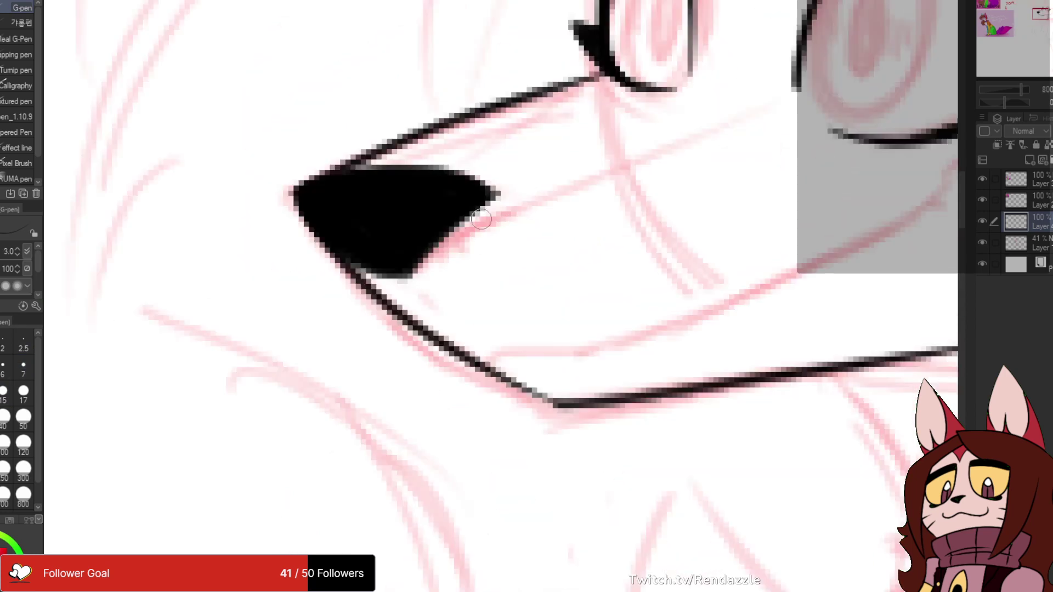
{"action": "mouse_move", "coordinate": [400, 286]}
{"action": "left_mouse_down"}
{"action": "mouse_move", "coordinate": [513, 168]}
{"action": "mouse_move", "coordinate": [458, 230]}
{"action": "left_mouse_up"}
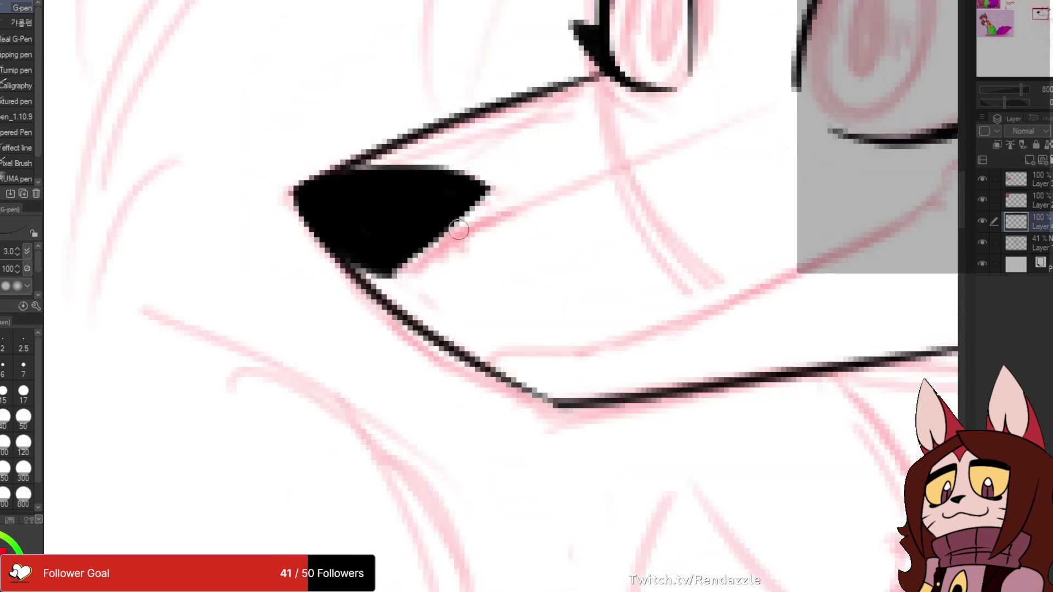
{"action": "left_click_drag", "start_coordinate": [393, 271], "coordinate": [518, 163]}
- Thicken the front part of the muzzle's bridge line from the nose tip toward the far eye
{"action": "mouse_move", "coordinate": [374, 160]}
{"action": "left_mouse_down"}
{"action": "mouse_move", "coordinate": [160, 213]}
{"action": "mouse_move", "coordinate": [317, 238]}
{"action": "left_mouse_up"}
{"action": "mouse_move", "coordinate": [447, 266]}
{"action": "left_mouse_down"}
{"action": "mouse_move", "coordinate": [246, 268]}
{"action": "mouse_move", "coordinate": [379, 204]}
{"action": "left_mouse_up"}
{"action": "key", "text": "ctrl+z"}
{"action": "left_click_drag", "start_coordinate": [242, 266], "coordinate": [375, 206]}
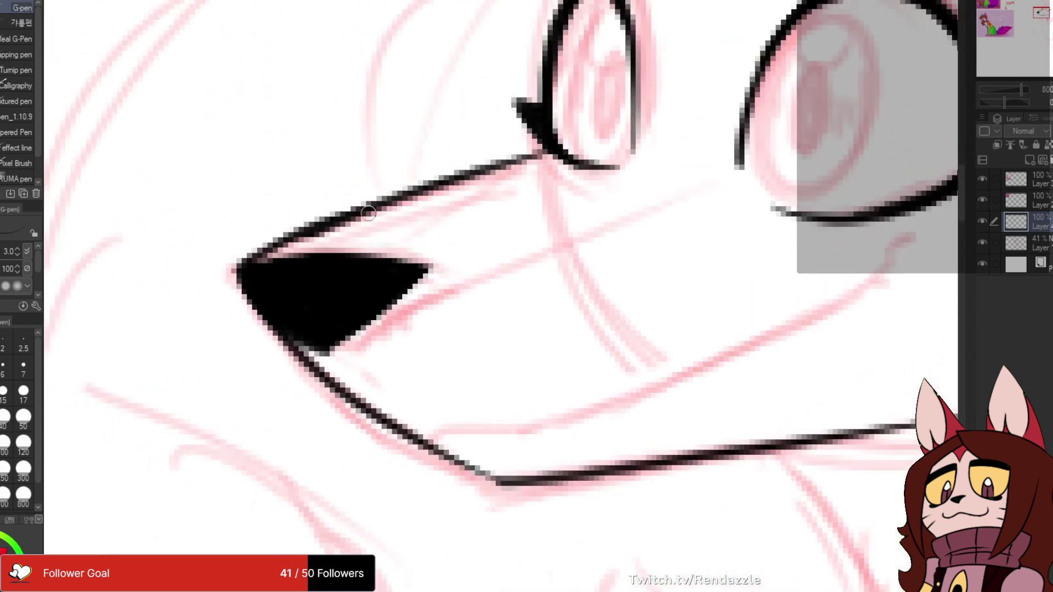
{"action": "key", "text": "ctrl+z"}
{"action": "left_click_drag", "start_coordinate": [240, 258], "coordinate": [377, 202]}
- Ink pointed, arched brow outlines above the near eye and the far eye
{"action": "left_click_drag", "start_coordinate": [549, 296], "coordinate": [387, 285]}
{"action": "scroll", "coordinate": [954, 160], "scroll_direction": "down", "scroll_amount": 6}
{"action": "left_click_drag", "start_coordinate": [548, 296], "coordinate": [365, 285]}
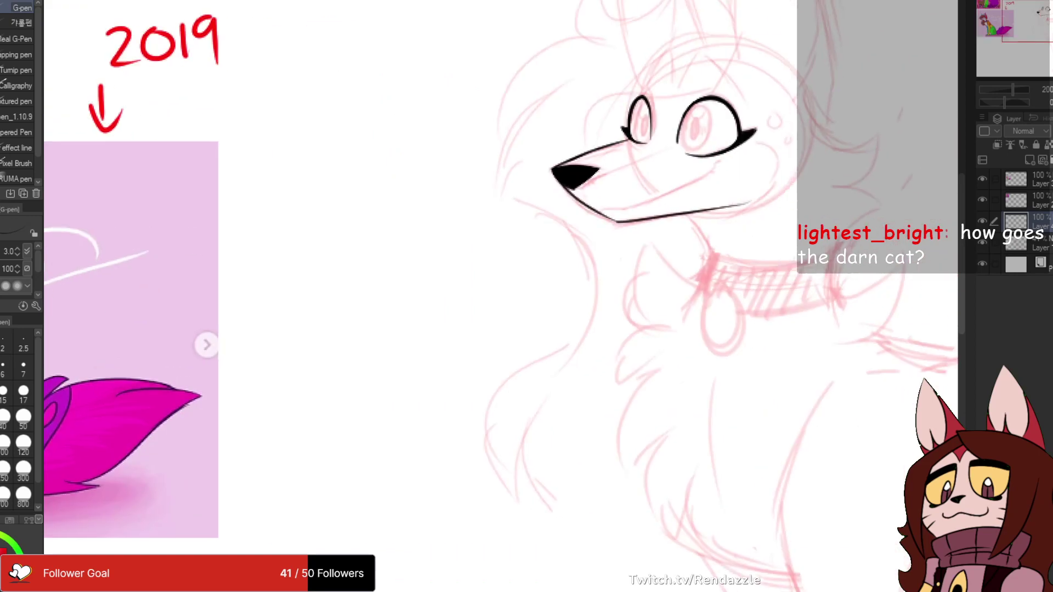
{"action": "left_click_drag", "start_coordinate": [748, 133], "coordinate": [599, 207]}
{"action": "scroll", "coordinate": [596, 206], "scroll_direction": "up", "scroll_amount": 2}
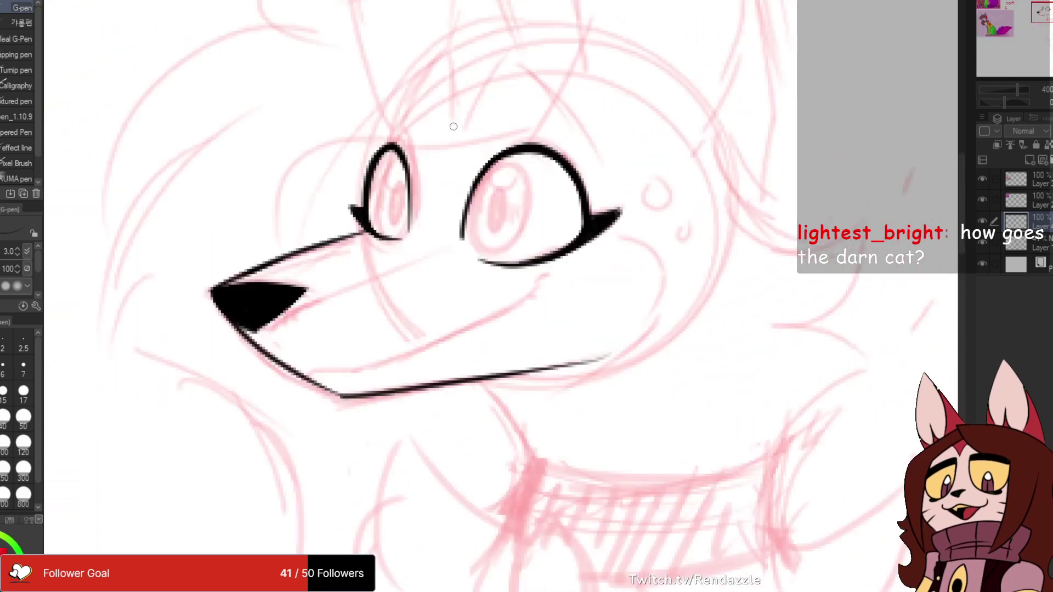
{"action": "left_click_drag", "start_coordinate": [517, 192], "coordinate": [550, 221]}
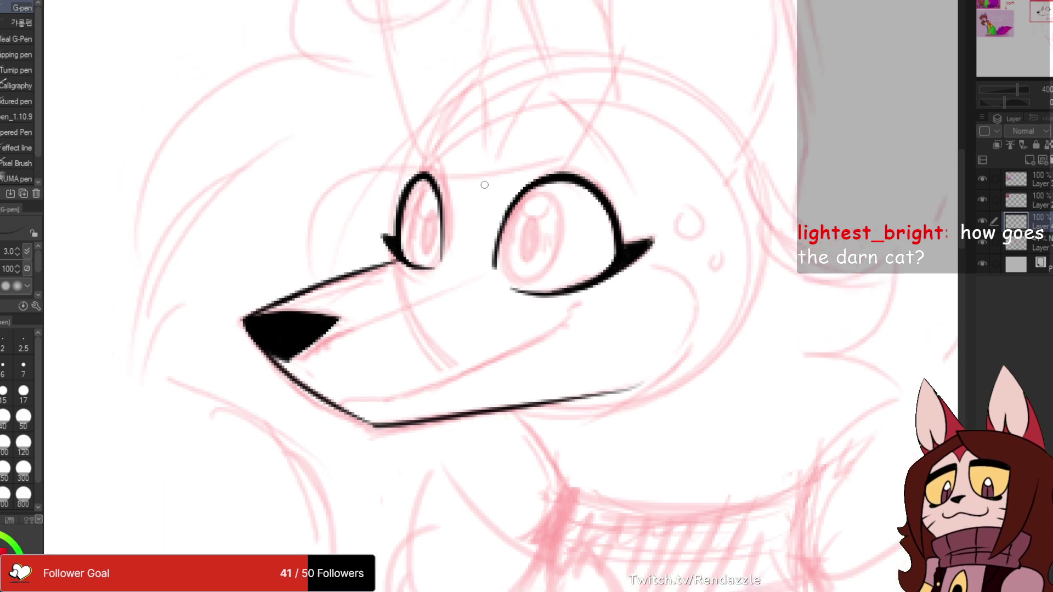
{"action": "scroll", "coordinate": [550, 188], "scroll_direction": "up", "scroll_amount": 2}
{"action": "left_click_drag", "start_coordinate": [503, 72], "coordinate": [406, 209]}
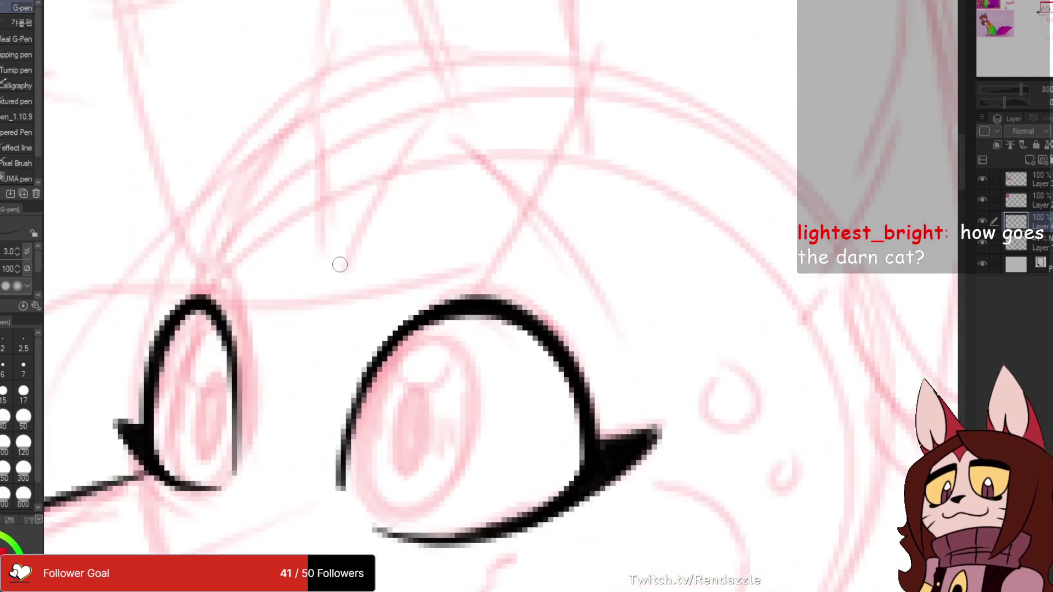
{"action": "mouse_move", "coordinate": [339, 265]}
{"action": "left_mouse_down"}
{"action": "mouse_move", "coordinate": [447, 125]}
{"action": "mouse_move", "coordinate": [615, 371]}
{"action": "left_mouse_up"}
{"action": "key", "text": "ctrl+z"}
{"action": "mouse_move", "coordinate": [348, 266]}
{"action": "left_mouse_down"}
{"action": "mouse_move", "coordinate": [462, 130]}
{"action": "mouse_move", "coordinate": [631, 359]}
{"action": "left_mouse_up"}
{"action": "left_click_drag", "start_coordinate": [360, 297], "coordinate": [502, 299]}
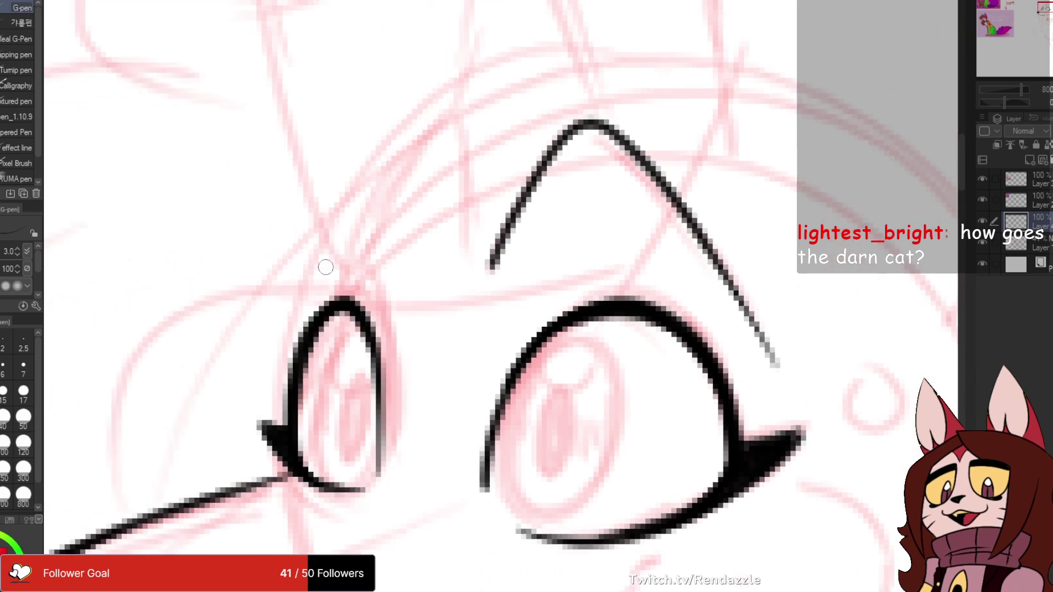
{"action": "mouse_move", "coordinate": [325, 267]}
{"action": "left_mouse_down"}
{"action": "mouse_move", "coordinate": [420, 122]}
{"action": "mouse_move", "coordinate": [439, 214]}
{"action": "left_mouse_up"}
- Ink the fringe line sweeping from the forehead above both eyes and curving down in front of the far eye
{"action": "scroll", "coordinate": [448, 209], "scroll_direction": "down", "scroll_amount": 3}
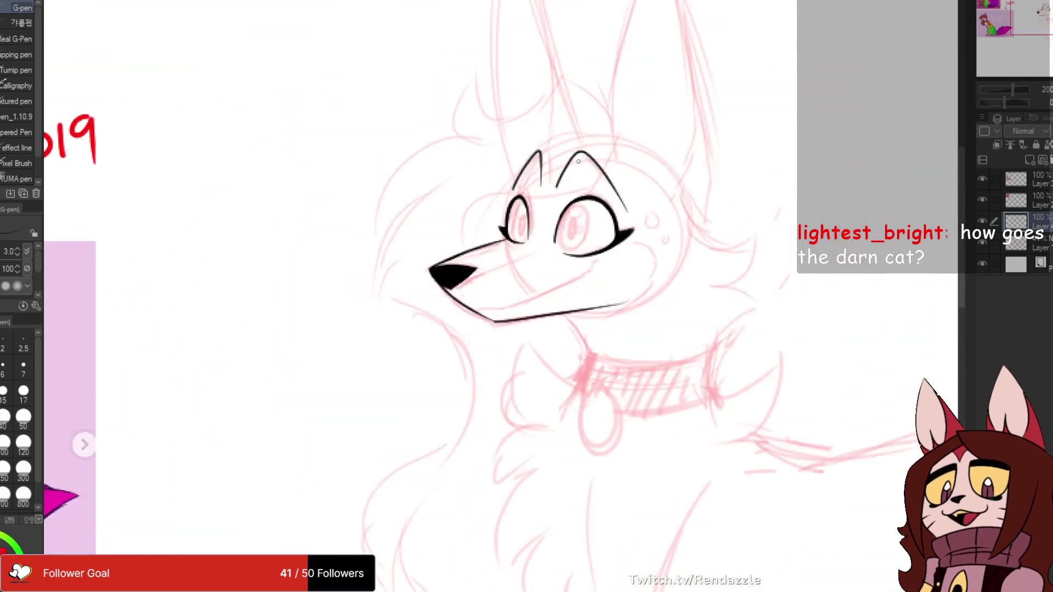
{"action": "scroll", "coordinate": [578, 161], "scroll_direction": "down", "scroll_amount": 1}
{"action": "left_click_drag", "start_coordinate": [579, 161], "coordinate": [827, 148]}
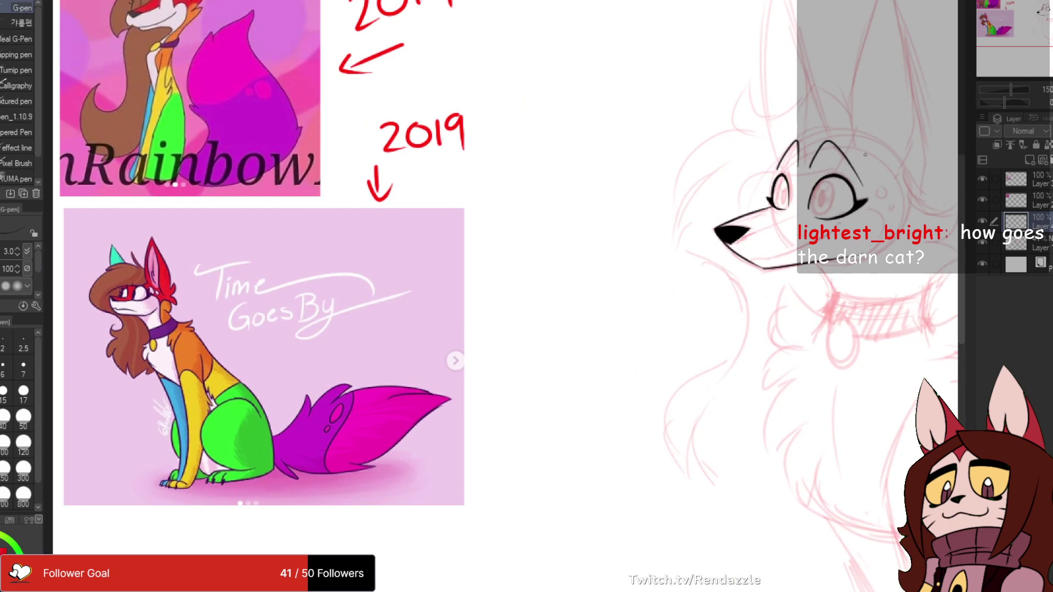
{"action": "scroll", "coordinate": [865, 155], "scroll_direction": "up", "scroll_amount": 4}
{"action": "mouse_move", "coordinate": [843, 114]}
{"action": "left_mouse_down"}
{"action": "mouse_move", "coordinate": [667, 152]}
{"action": "mouse_move", "coordinate": [642, 208]}
{"action": "left_mouse_up"}
{"action": "mouse_move", "coordinate": [670, 170]}
{"action": "left_mouse_down"}
{"action": "mouse_move", "coordinate": [651, 227]}
{"action": "mouse_move", "coordinate": [620, 265]}
{"action": "mouse_move", "coordinate": [663, 196]}
{"action": "mouse_move", "coordinate": [615, 263]}
{"action": "mouse_move", "coordinate": [457, 276]}
{"action": "mouse_move", "coordinate": [349, 397]}
{"action": "left_mouse_up"}
{"action": "key", "text": "ctrl+z"}
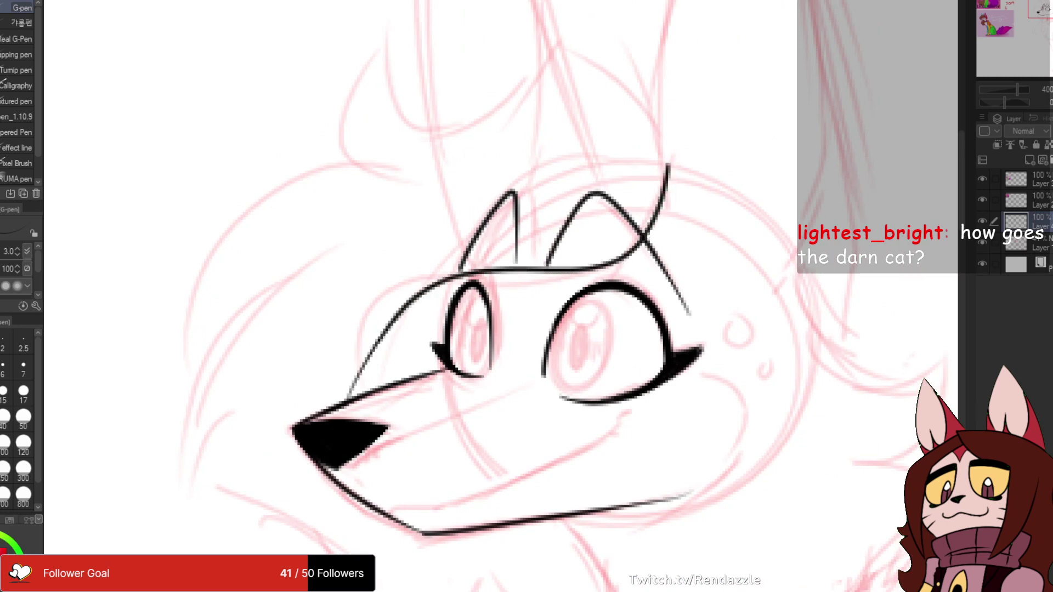
{"action": "key", "text": "ctrl+z"}
{"action": "mouse_move", "coordinate": [677, 155]}
{"action": "left_mouse_down"}
{"action": "mouse_move", "coordinate": [631, 253]}
{"action": "mouse_move", "coordinate": [480, 283]}
{"action": "mouse_move", "coordinate": [384, 366]}
{"action": "left_mouse_up"}
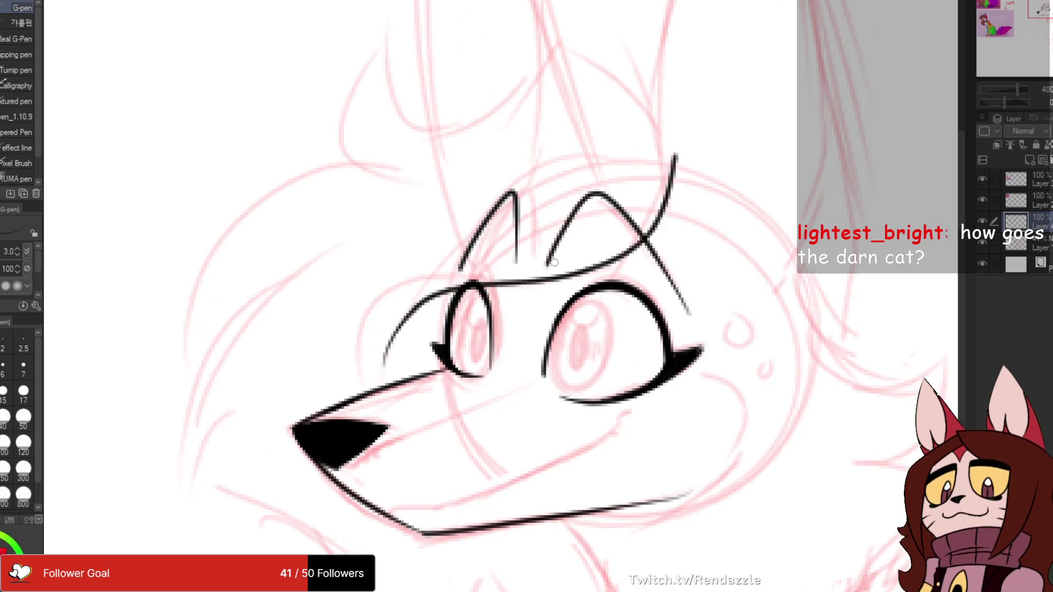
- Taper the inner ends of both brow outlines and add short vertical strokes beneath the fringe line
{"action": "left_click_drag", "start_coordinate": [509, 257], "coordinate": [500, 224]}
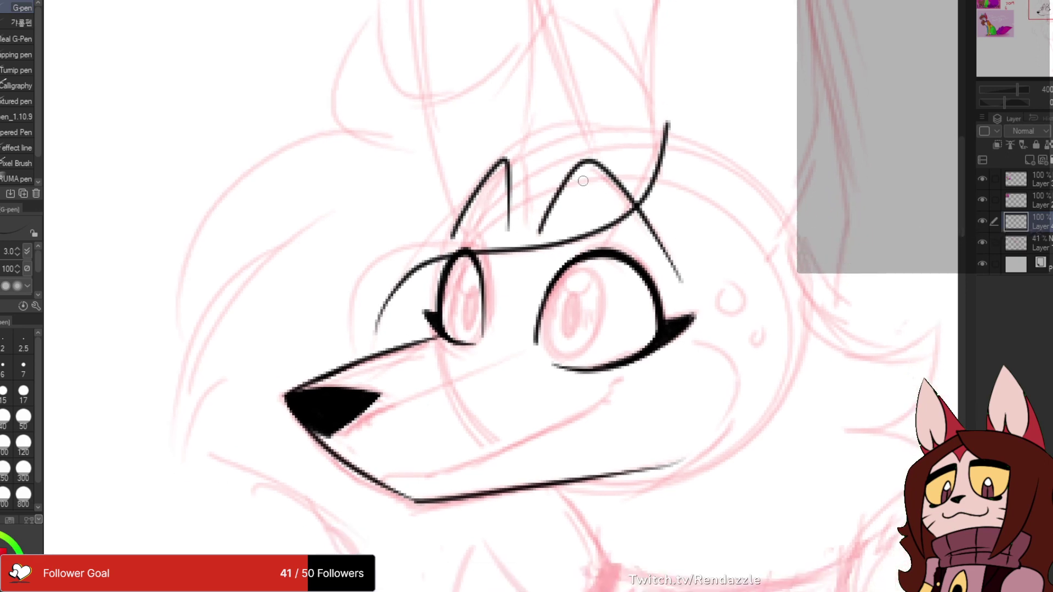
{"action": "mouse_move", "coordinate": [575, 176]}
{"action": "left_mouse_down"}
{"action": "mouse_move", "coordinate": [542, 233]}
{"action": "mouse_move", "coordinate": [559, 203]}
{"action": "mouse_move", "coordinate": [548, 221]}
{"action": "mouse_move", "coordinate": [471, 203]}
{"action": "left_mouse_up"}
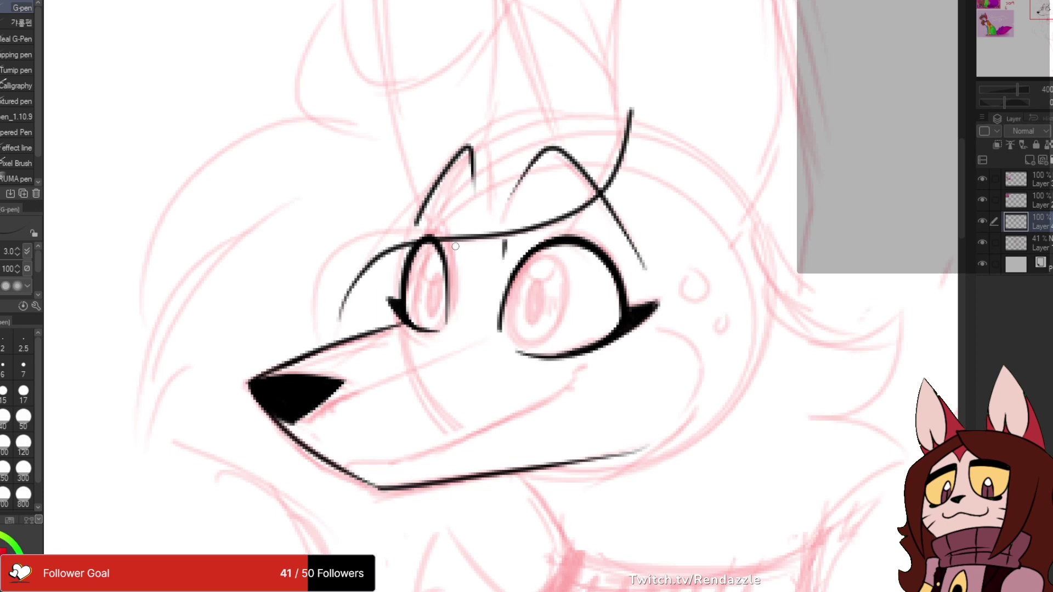
{"action": "left_click_drag", "start_coordinate": [447, 244], "coordinate": [450, 322]}
{"action": "key", "text": "ctrl+z"}
{"action": "left_click_drag", "start_coordinate": [432, 221], "coordinate": [405, 220]}
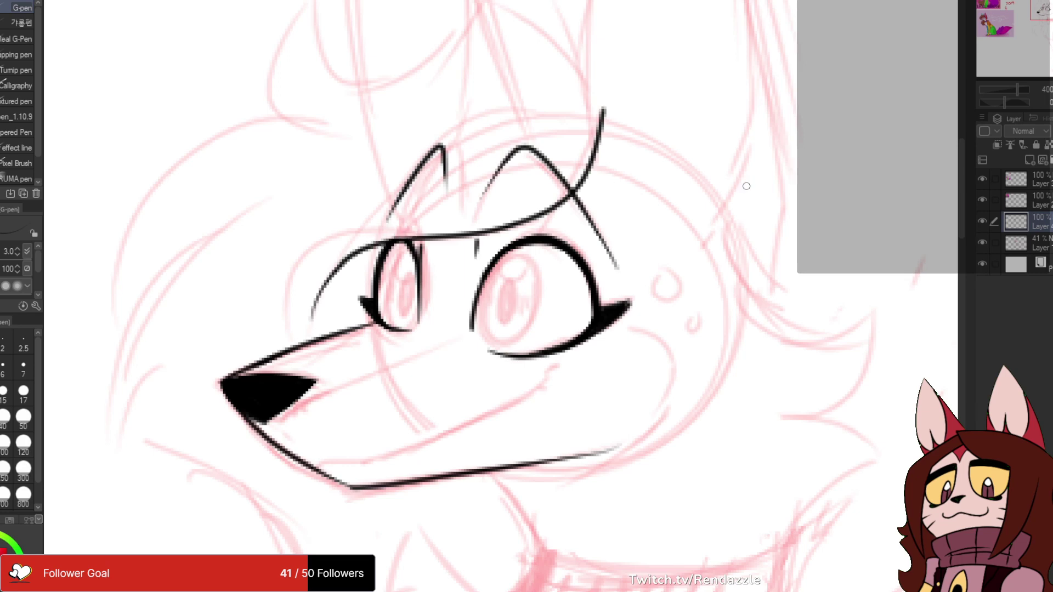
{"action": "scroll", "coordinate": [558, 292], "scroll_direction": "down", "scroll_amount": 5}
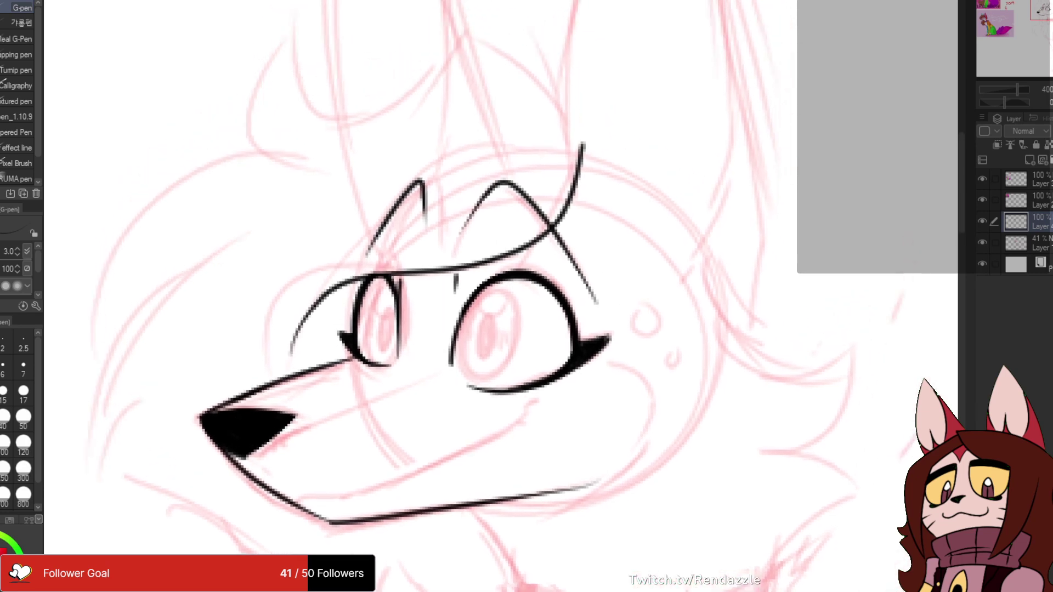
- Try to ink the near ear's front edge between its tip and the fringe line
{"action": "left_click_drag", "start_coordinate": [641, 163], "coordinate": [478, 246]}
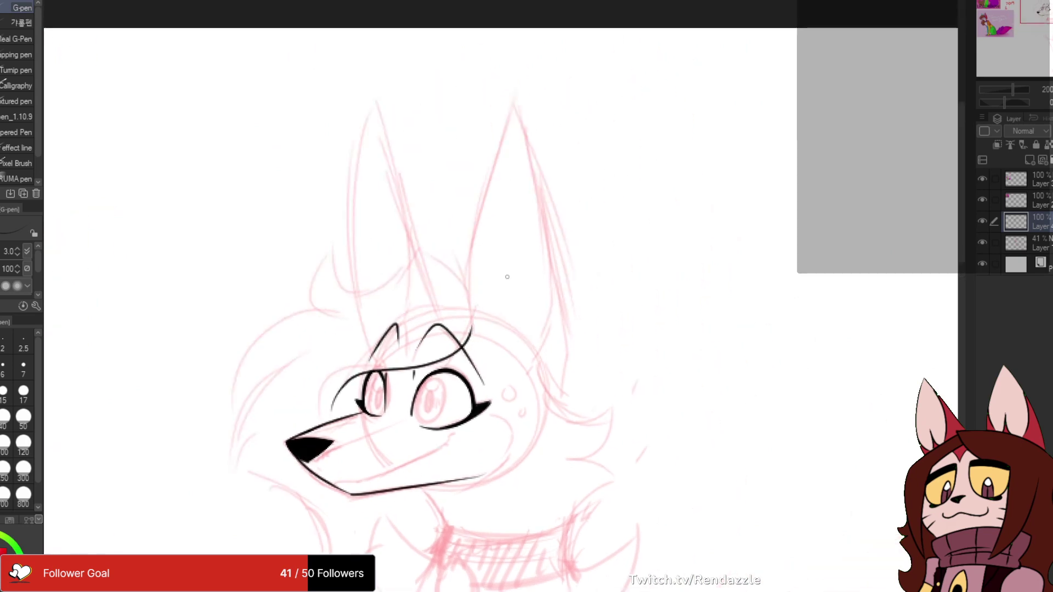
{"action": "left_click_drag", "start_coordinate": [507, 276], "coordinate": [461, 273]}
{"action": "mouse_move", "coordinate": [428, 329]}
{"action": "left_mouse_down"}
{"action": "mouse_move", "coordinate": [435, 146]}
{"action": "mouse_move", "coordinate": [464, 87]}
{"action": "left_mouse_up"}
{"action": "key", "text": "ctrl+z"}
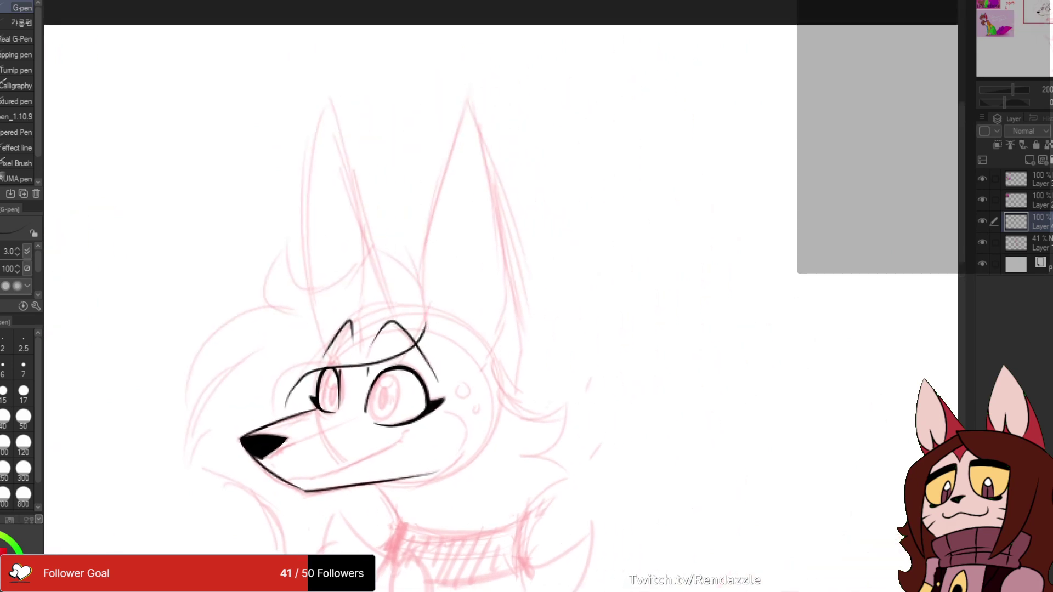
{"action": "mouse_move", "coordinate": [426, 327]}
{"action": "left_mouse_down"}
{"action": "mouse_move", "coordinate": [422, 220]}
{"action": "mouse_move", "coordinate": [449, 84]}
{"action": "left_mouse_up"}
{"action": "key", "text": "ctrl+z"}
{"action": "mouse_move", "coordinate": [425, 307]}
{"action": "left_mouse_down"}
{"action": "mouse_move", "coordinate": [455, 77]}
{"action": "mouse_move", "coordinate": [436, 194]}
{"action": "mouse_move", "coordinate": [433, 326]}
{"action": "left_mouse_up"}
{"action": "key", "text": "ctrl+z"}
{"action": "key", "text": "ctrl+z"}
{"action": "left_click_drag", "start_coordinate": [471, 96], "coordinate": [423, 336]}
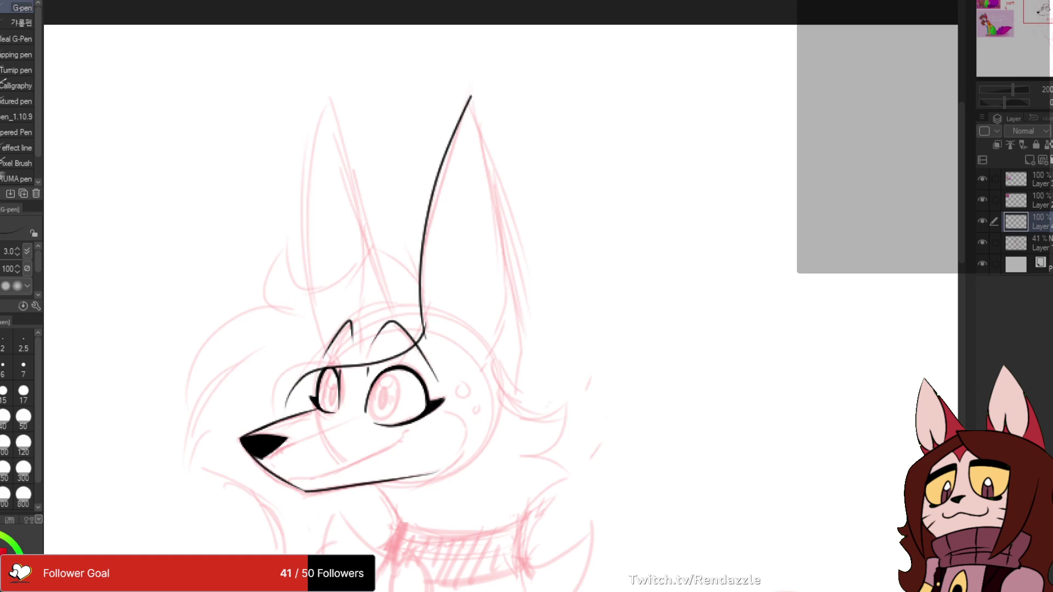
{"action": "key", "text": "ctrl+z"}
{"action": "left_click_drag", "start_coordinate": [470, 92], "coordinate": [430, 340]}
{"action": "key", "text": "ctrl+z"}
{"action": "mouse_move", "coordinate": [470, 91]}
{"action": "left_mouse_down"}
{"action": "mouse_move", "coordinate": [434, 240]}
{"action": "mouse_move", "coordinate": [431, 350]}
{"action": "left_mouse_up"}
{"action": "key", "text": "ctrl+z"}
- Try to ink the near ear's angled inner fold and its long outer back edge
{"action": "mouse_move", "coordinate": [456, 116]}
{"action": "left_mouse_down"}
{"action": "mouse_move", "coordinate": [429, 328]}
{"action": "mouse_move", "coordinate": [424, 270]}
{"action": "mouse_move", "coordinate": [482, 82]}
{"action": "mouse_move", "coordinate": [515, 252]}
{"action": "mouse_move", "coordinate": [476, 393]}
{"action": "left_mouse_up"}
{"action": "key", "text": "ctrl+z"}
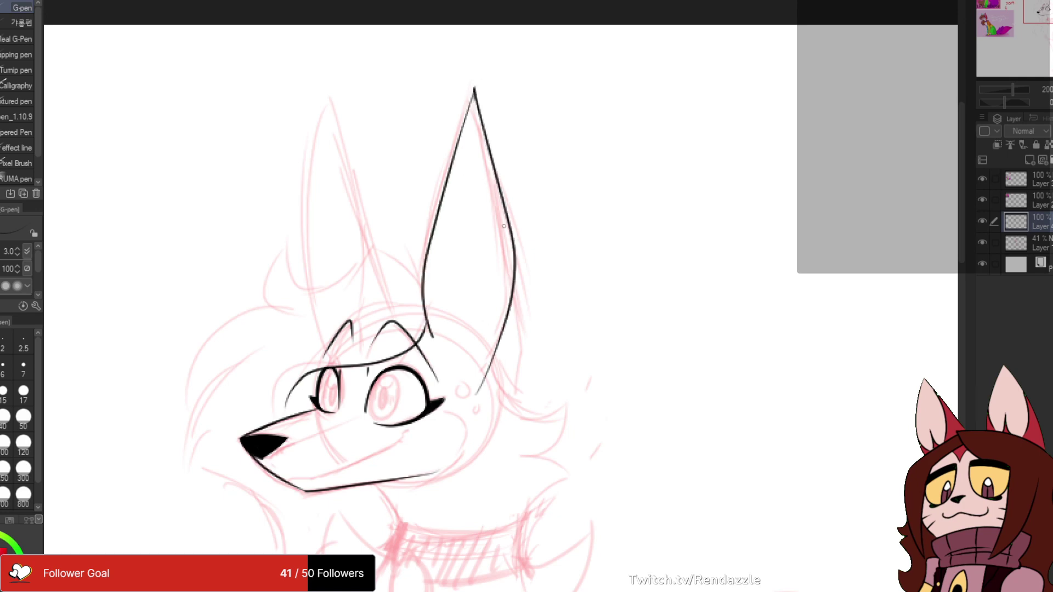
{"action": "key", "text": "ctrl+z"}
{"action": "mouse_move", "coordinate": [476, 87]}
{"action": "left_mouse_down"}
{"action": "mouse_move", "coordinate": [510, 248]}
{"action": "mouse_move", "coordinate": [470, 359]}
{"action": "left_mouse_up"}
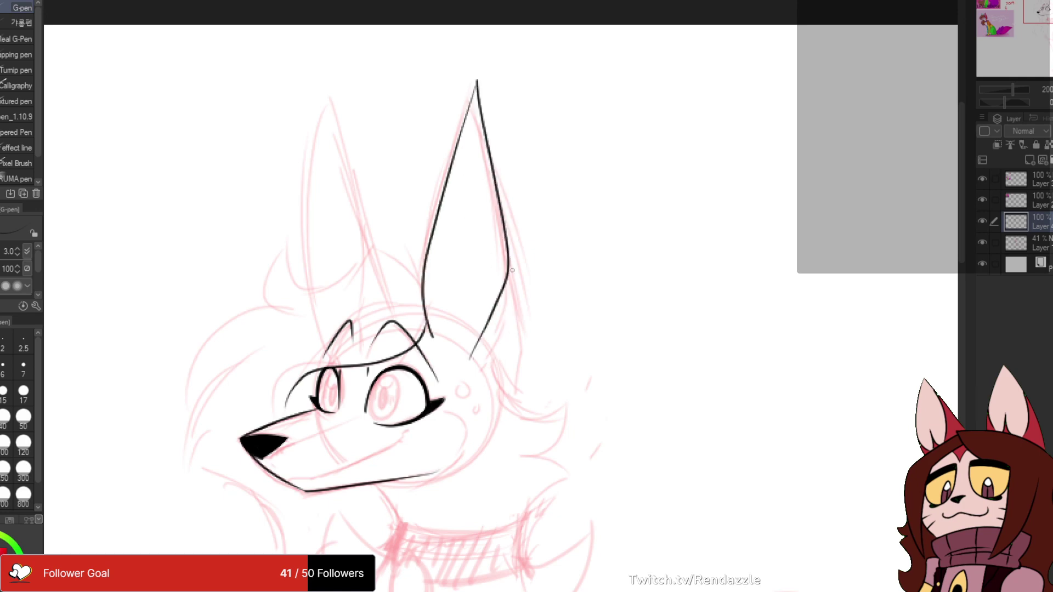
{"action": "key", "text": "ctrl+z"}
{"action": "mouse_move", "coordinate": [476, 86]}
{"action": "left_mouse_down"}
{"action": "mouse_move", "coordinate": [505, 234]}
{"action": "mouse_move", "coordinate": [466, 308]}
{"action": "mouse_move", "coordinate": [461, 369]}
{"action": "mouse_move", "coordinate": [377, 324]}
{"action": "left_mouse_up"}
{"action": "mouse_move", "coordinate": [390, 42]}
{"action": "left_mouse_down"}
{"action": "mouse_move", "coordinate": [451, 296]}
{"action": "mouse_move", "coordinate": [408, 393]}
{"action": "left_mouse_up"}
{"action": "left_click_drag", "start_coordinate": [454, 272], "coordinate": [557, 198]}
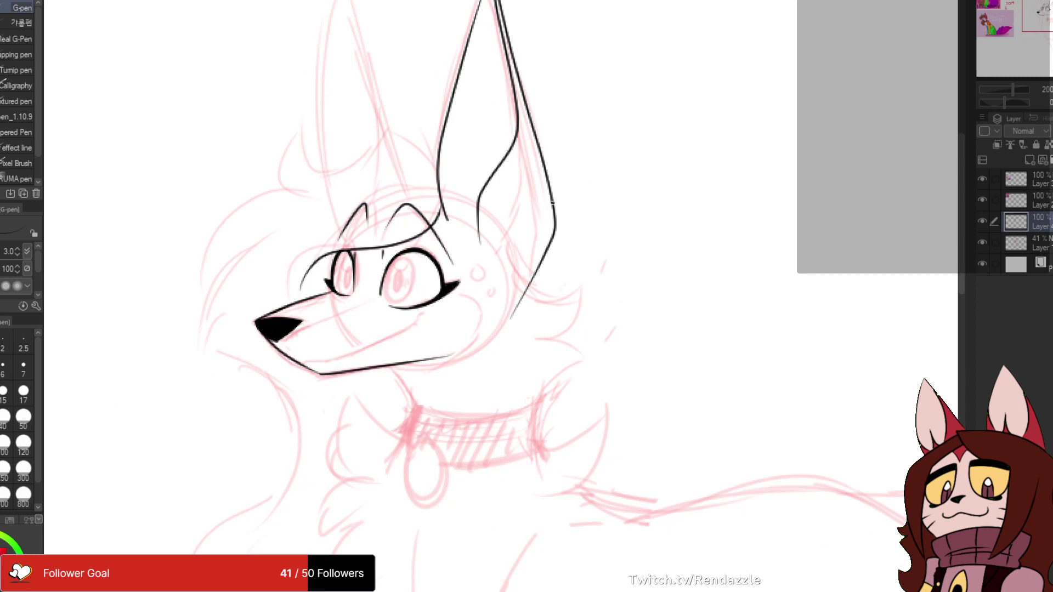
- Try to ink the line where the near ear's front edge curves in at the base
{"action": "scroll", "coordinate": [492, 235], "scroll_direction": "up", "scroll_amount": 3}
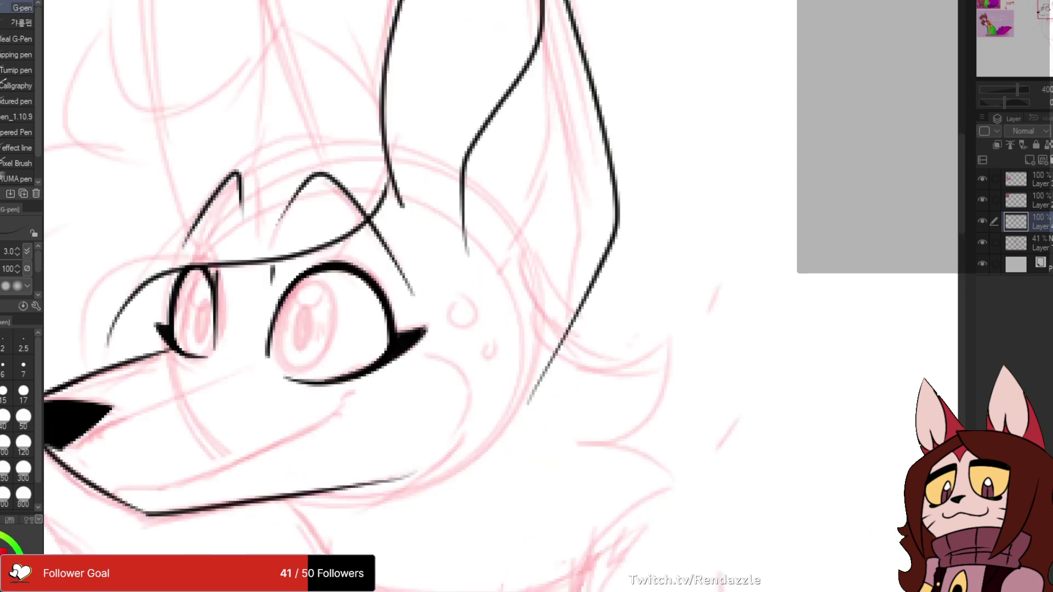
{"action": "mouse_move", "coordinate": [408, 170]}
{"action": "left_mouse_down"}
{"action": "mouse_move", "coordinate": [377, 333]}
{"action": "mouse_move", "coordinate": [405, 371]}
{"action": "left_mouse_up"}
{"action": "key", "text": "ctrl+z"}
{"action": "mouse_move", "coordinate": [357, 270]}
{"action": "left_mouse_down"}
{"action": "mouse_move", "coordinate": [395, 361]}
{"action": "mouse_move", "coordinate": [415, 190]}
{"action": "mouse_move", "coordinate": [442, 389]}
{"action": "left_mouse_up"}
{"action": "key", "text": "ctrl+z"}
{"action": "key", "text": "ctrl+z"}
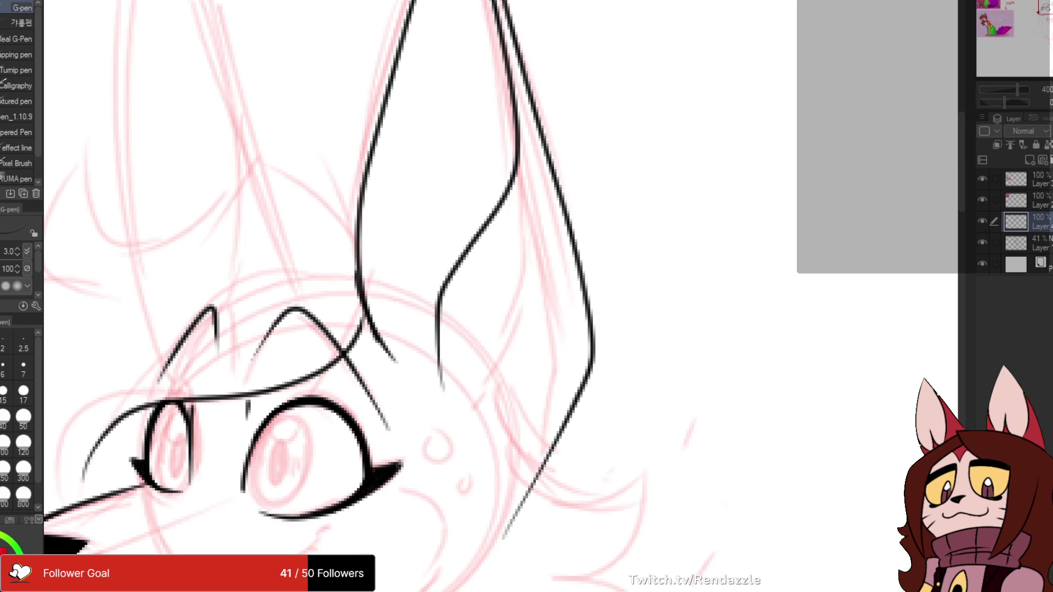
{"action": "mouse_move", "coordinate": [395, 363]}
{"action": "left_mouse_down"}
{"action": "mouse_move", "coordinate": [394, 266]}
{"action": "mouse_move", "coordinate": [413, 249]}
{"action": "mouse_move", "coordinate": [434, 372]}
{"action": "left_mouse_up"}
{"action": "left_click_drag", "start_coordinate": [494, 261], "coordinate": [668, 188]}
{"action": "scroll", "coordinate": [784, 144], "scroll_direction": "down", "scroll_amount": 3}
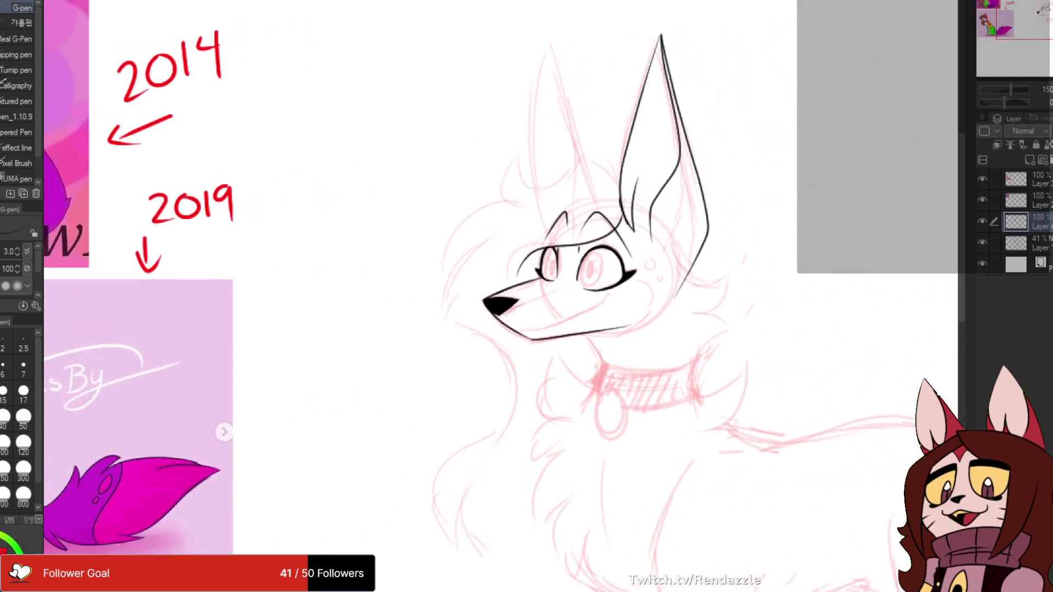
- Undo all the near ear linework
{"action": "key", "text": "ctrl+z"}
{"action": "key", "text": "ctrl+z"}
{"action": "key", "text": "ctrl+z"}
{"action": "key", "text": "ctrl+z"}
{"action": "left_click_drag", "start_coordinate": [638, 155], "coordinate": [576, 175]}
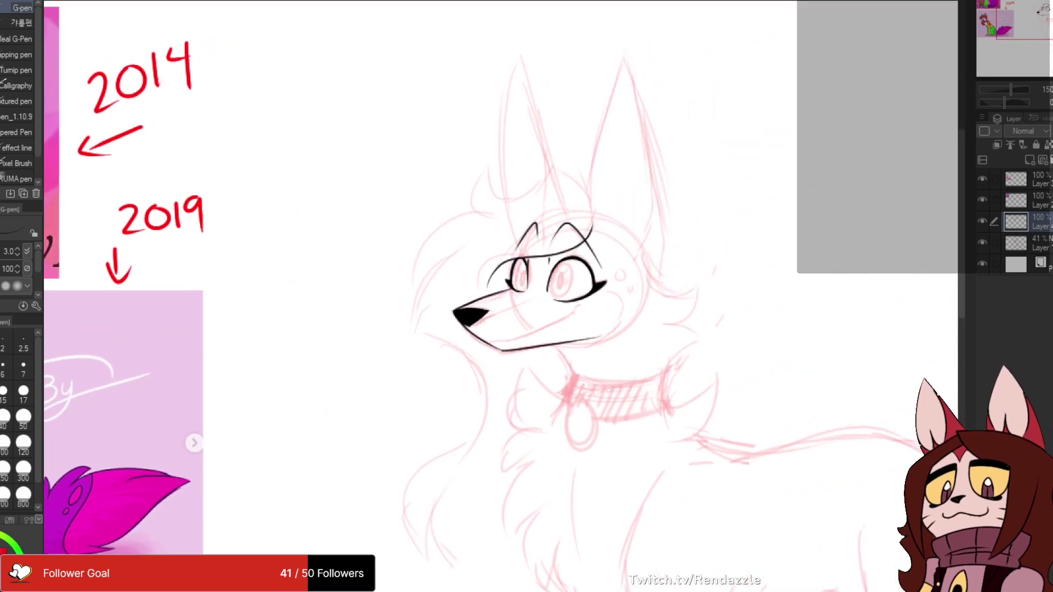
{"action": "mouse_move", "coordinate": [594, 61]}
{"action": "left_mouse_down"}
{"action": "mouse_move", "coordinate": [618, 208]}
{"action": "mouse_move", "coordinate": [614, 299]}
{"action": "left_mouse_up"}
{"action": "key", "text": "ctrl+z"}
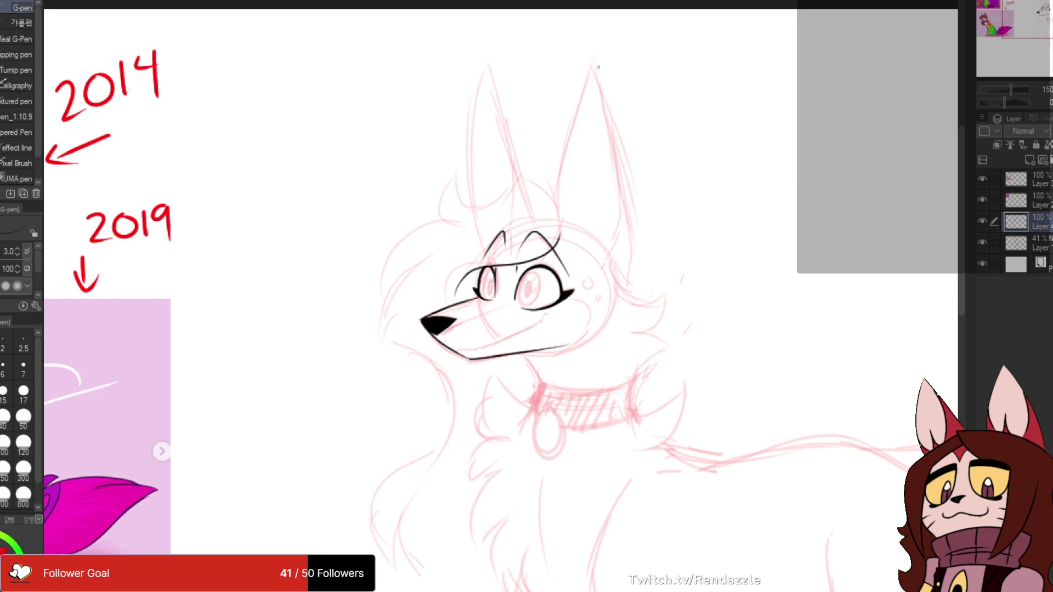
{"action": "mouse_move", "coordinate": [594, 58]}
{"action": "left_mouse_down"}
{"action": "mouse_move", "coordinate": [628, 226]}
{"action": "mouse_move", "coordinate": [613, 289]}
{"action": "mouse_move", "coordinate": [615, 252]}
{"action": "left_mouse_up"}
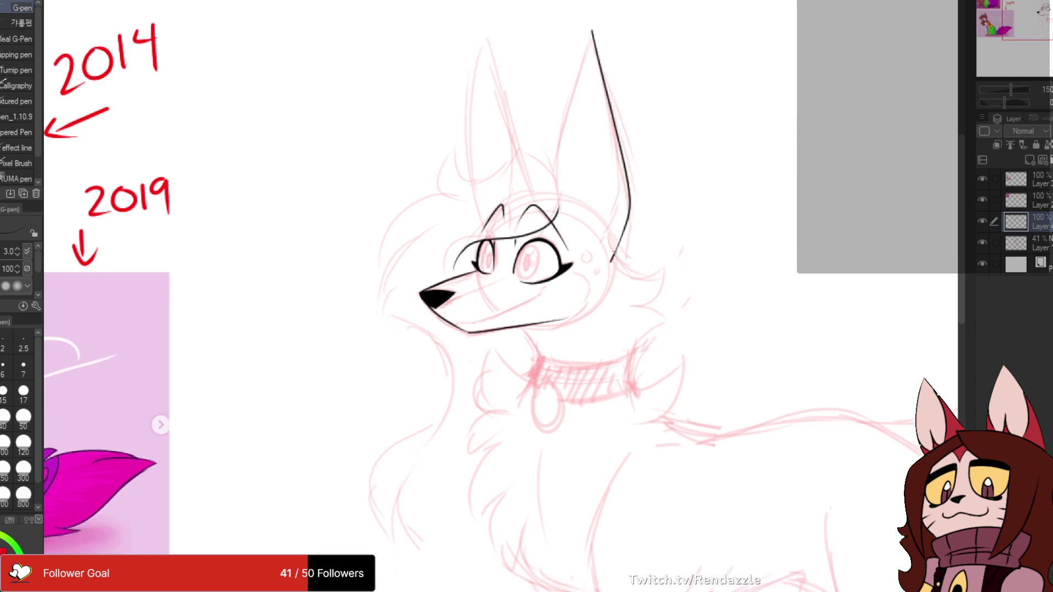
{"action": "left_click_drag", "start_coordinate": [633, 213], "coordinate": [613, 265]}
{"action": "key", "text": "ctrl+z"}
{"action": "key", "text": "ctrl+z"}
{"action": "key", "text": "ctrl+z"}
{"action": "key", "text": "ctrl+z"}
- Ink the near ear's back edge from the tip to the base and add two pointed fur tufts behind the base
{"action": "left_click_drag", "start_coordinate": [588, 26], "coordinate": [601, 236]}
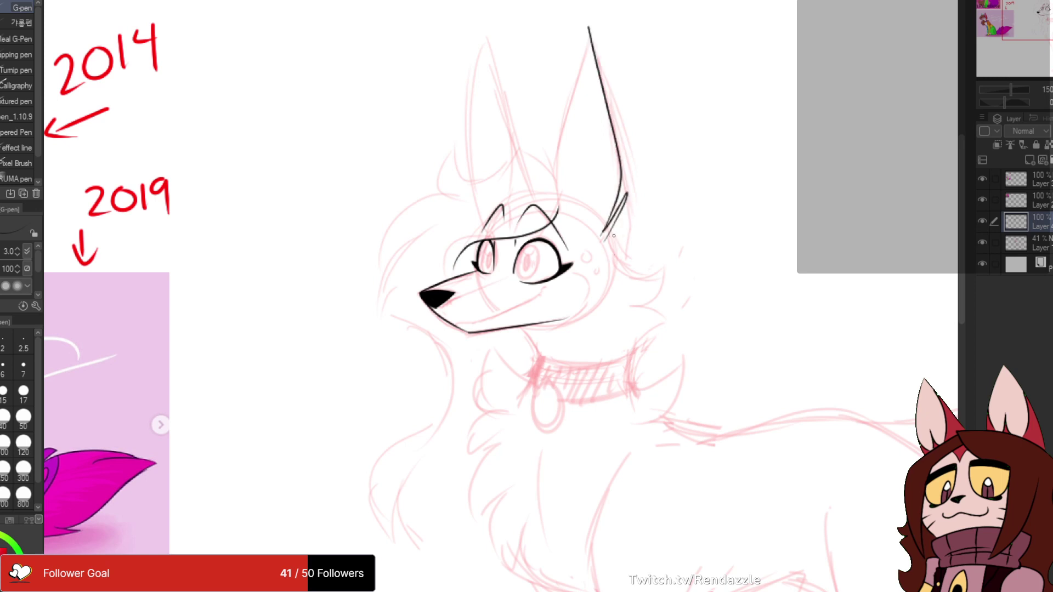
{"action": "key", "text": "ctrl+z"}
{"action": "key", "text": "ctrl+z"}
{"action": "scroll", "coordinate": [661, 253], "scroll_direction": "up", "scroll_amount": 5}
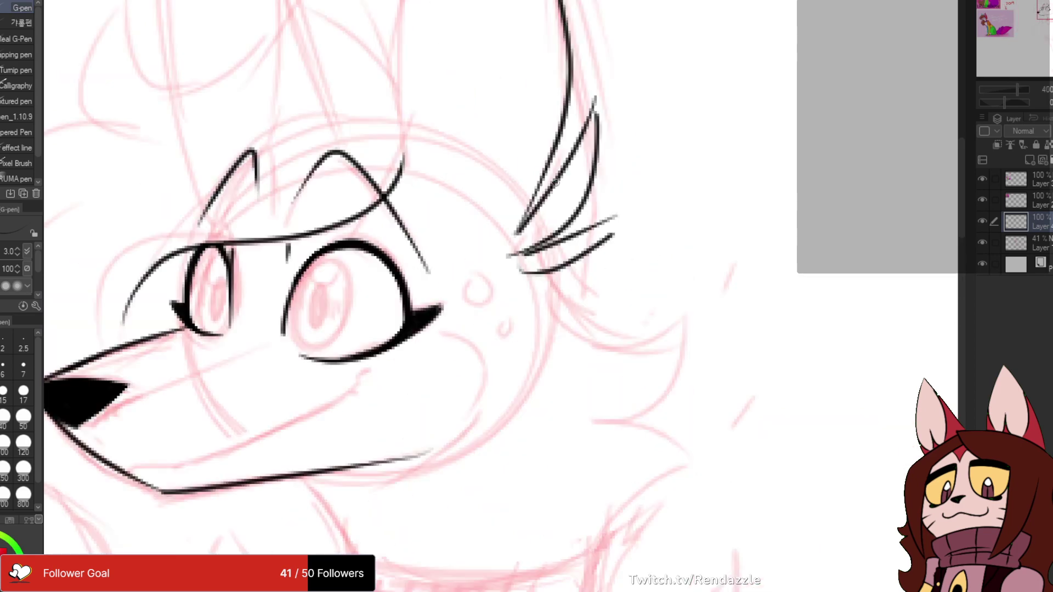
{"action": "key", "text": "ctrl+z"}
{"action": "key", "text": "ctrl+z"}
{"action": "left_click_drag", "start_coordinate": [592, 102], "coordinate": [537, 250]}
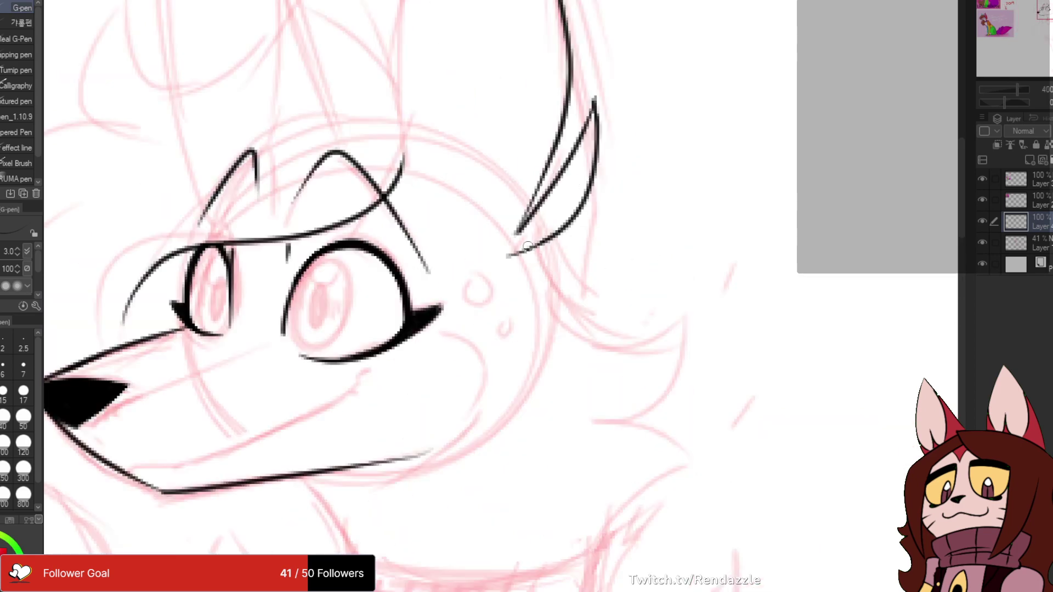
{"action": "key", "text": "ctrl+z"}
{"action": "mouse_move", "coordinate": [526, 249]}
{"action": "left_mouse_down"}
{"action": "mouse_move", "coordinate": [620, 207]}
{"action": "mouse_move", "coordinate": [523, 262]}
{"action": "mouse_move", "coordinate": [640, 311]}
{"action": "mouse_move", "coordinate": [659, 427]}
{"action": "mouse_move", "coordinate": [511, 417]}
{"action": "left_mouse_up"}
- Ink the near ear's front edge, curving from the pointed tip down to the end of the fringe line
{"action": "scroll", "coordinate": [821, 132], "scroll_direction": "down", "scroll_amount": 2}
{"action": "mouse_move", "coordinate": [665, 94]}
{"action": "left_mouse_down"}
{"action": "mouse_move", "coordinate": [582, 107]}
{"action": "mouse_move", "coordinate": [556, 322]}
{"action": "left_mouse_up"}
{"action": "mouse_move", "coordinate": [630, 232]}
{"action": "left_mouse_down"}
{"action": "mouse_move", "coordinate": [624, 214]}
{"action": "mouse_move", "coordinate": [612, 223]}
{"action": "left_mouse_up"}
{"action": "left_click_drag", "start_coordinate": [596, 149], "coordinate": [579, 352]}
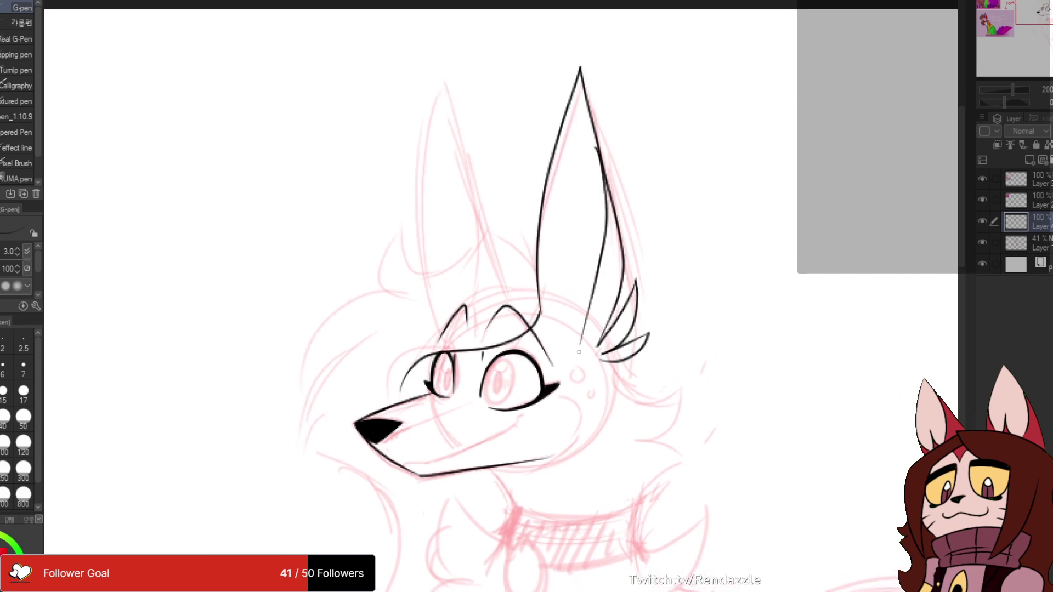
{"action": "key", "text": "ctrl+z"}
{"action": "left_click_drag", "start_coordinate": [540, 220], "coordinate": [565, 337]}
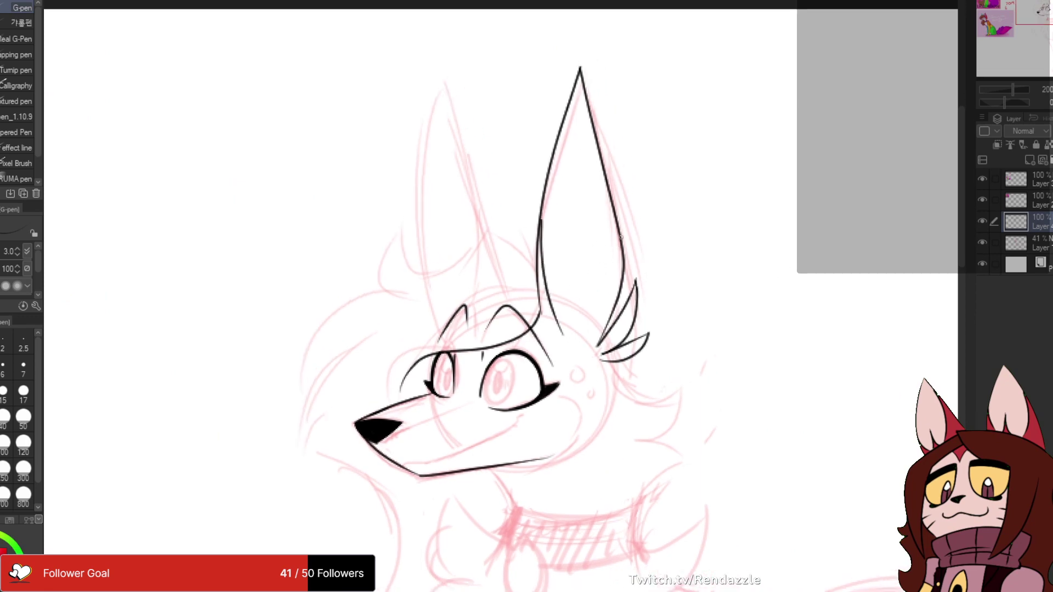
{"action": "left_click_drag", "start_coordinate": [613, 216], "coordinate": [572, 345]}
{"action": "key", "text": "ctrl+z"}
{"action": "key", "text": "ctrl+z"}
- Ink the near ear's angled inner fold and the short curve inside the base of its front edge
{"action": "left_click_drag", "start_coordinate": [614, 257], "coordinate": [584, 344]}
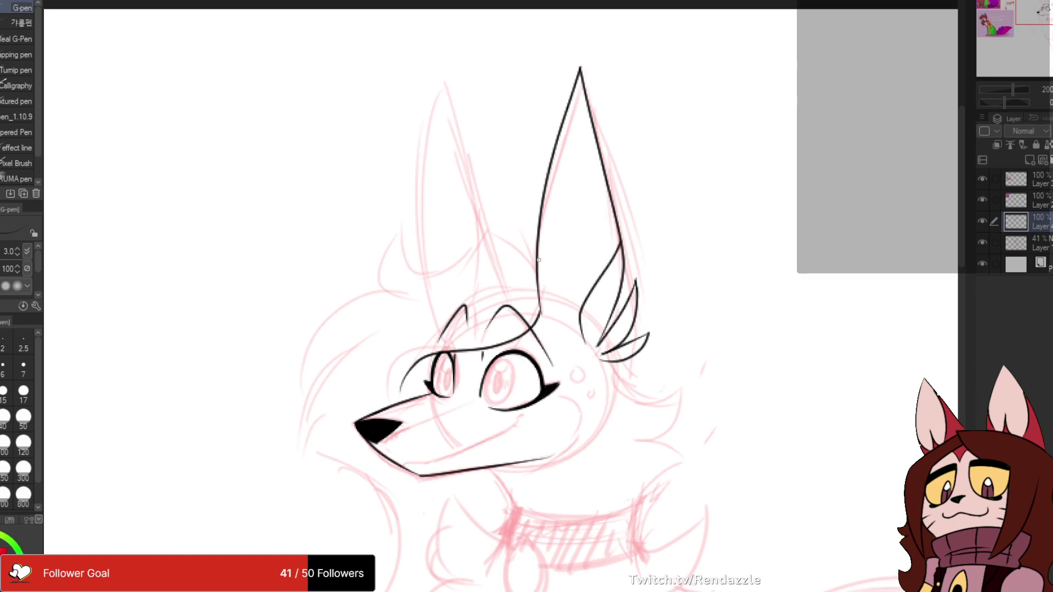
{"action": "scroll", "coordinate": [641, 160], "scroll_direction": "down", "scroll_amount": 5}
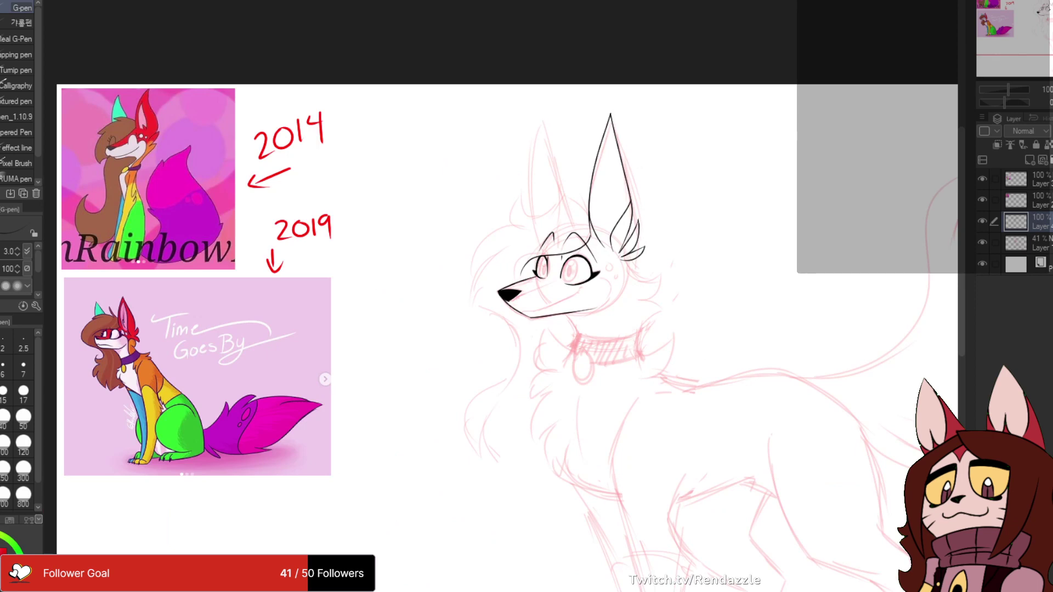
{"action": "left_click_drag", "start_coordinate": [640, 159], "coordinate": [592, 166]}
{"action": "scroll", "coordinate": [634, 237], "scroll_direction": "up", "scroll_amount": 6}
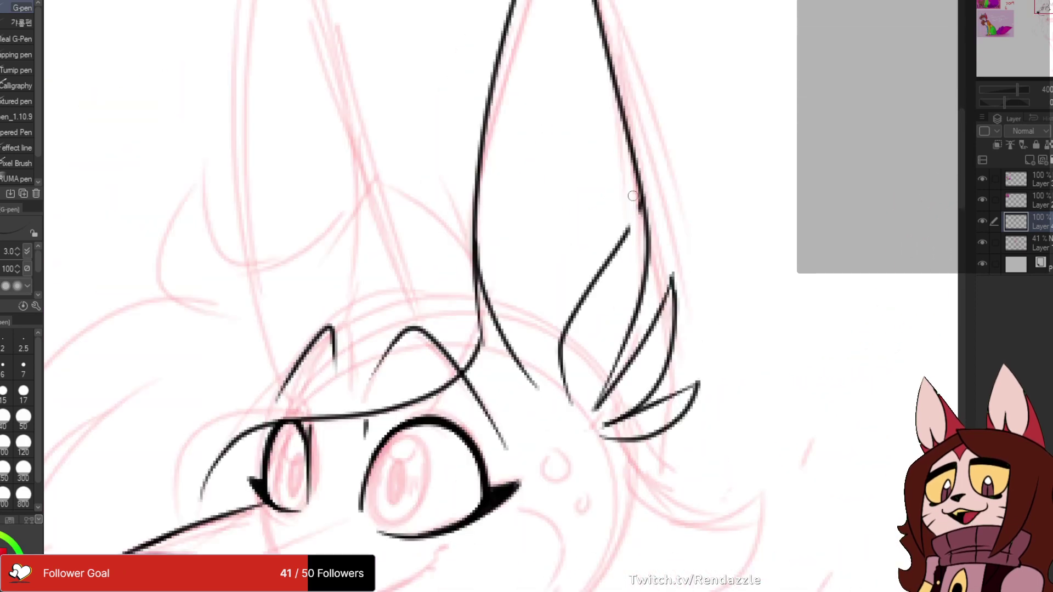
{"action": "mouse_move", "coordinate": [638, 228]}
{"action": "left_mouse_down"}
{"action": "mouse_move", "coordinate": [613, 351]}
{"action": "mouse_move", "coordinate": [569, 127]}
{"action": "left_mouse_up"}
{"action": "scroll", "coordinate": [508, 236], "scroll_direction": "down", "scroll_amount": 4}
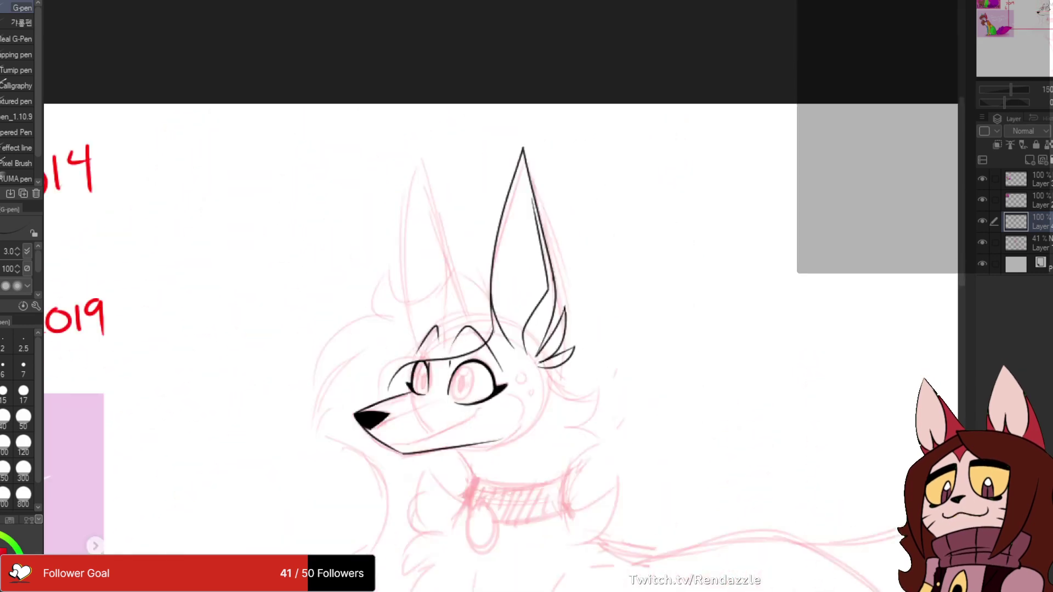
- Ink the hair from the near ear over the crown, with a scooped curl on top and a long forelock sweeping forward
{"action": "left_click_drag", "start_coordinate": [491, 282], "coordinate": [605, 197]}
{"action": "scroll", "coordinate": [606, 198], "scroll_direction": "up", "scroll_amount": 3}
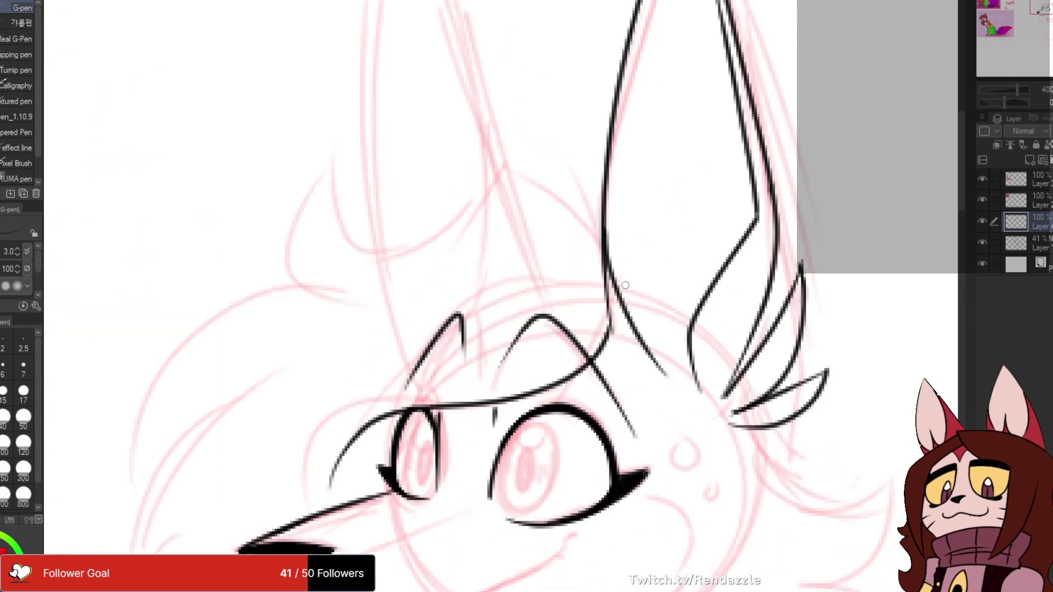
{"action": "left_click_drag", "start_coordinate": [606, 277], "coordinate": [624, 362]}
{"action": "mouse_move", "coordinate": [608, 277]}
{"action": "left_mouse_down"}
{"action": "mouse_move", "coordinate": [559, 241]}
{"action": "mouse_move", "coordinate": [562, 221]}
{"action": "mouse_move", "coordinate": [570, 282]}
{"action": "left_mouse_up"}
{"action": "key", "text": "ctrl+z"}
{"action": "left_click_drag", "start_coordinate": [572, 225], "coordinate": [593, 274]}
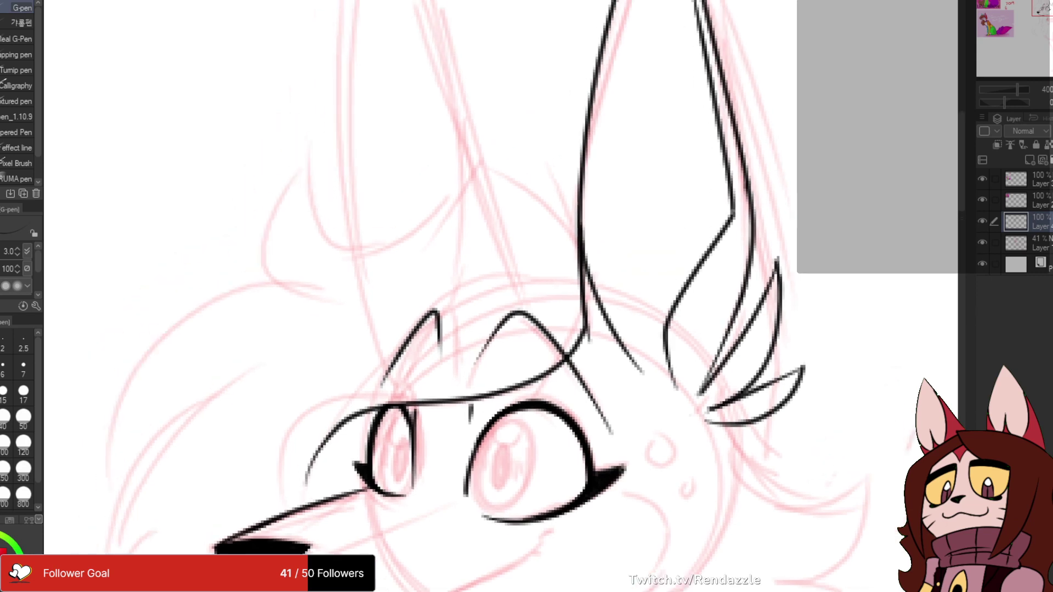
{"action": "left_click_drag", "start_coordinate": [451, 162], "coordinate": [576, 222]}
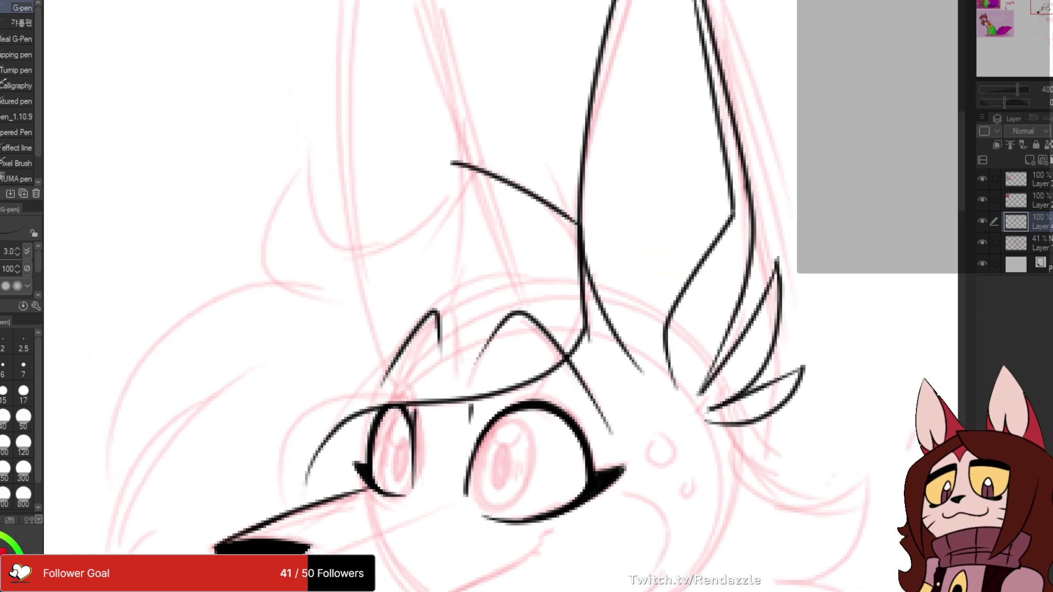
{"action": "mouse_move", "coordinate": [452, 162]}
{"action": "left_mouse_down"}
{"action": "mouse_move", "coordinate": [617, 125]}
{"action": "mouse_move", "coordinate": [487, 216]}
{"action": "mouse_move", "coordinate": [493, 120]}
{"action": "mouse_move", "coordinate": [479, 118]}
{"action": "mouse_move", "coordinate": [496, 228]}
{"action": "mouse_move", "coordinate": [487, 164]}
{"action": "mouse_move", "coordinate": [404, 182]}
{"action": "mouse_move", "coordinate": [319, 368]}
{"action": "mouse_move", "coordinate": [351, 314]}
{"action": "mouse_move", "coordinate": [454, 229]}
{"action": "mouse_move", "coordinate": [409, 152]}
{"action": "left_mouse_up"}
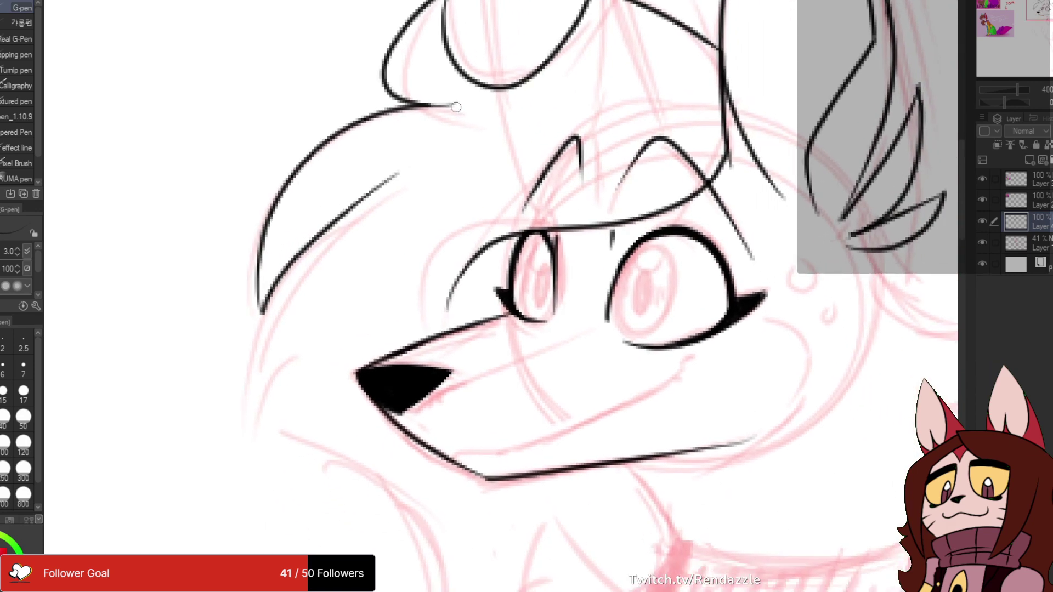
- Ink a second, longer curved hair strand beneath the tip of the forelock in front of the face
{"action": "mouse_move", "coordinate": [392, 195]}
{"action": "left_mouse_down"}
{"action": "mouse_move", "coordinate": [391, 168]}
{"action": "mouse_move", "coordinate": [351, 106]}
{"action": "mouse_move", "coordinate": [246, 315]}
{"action": "left_mouse_up"}
{"action": "key", "text": "ctrl+z"}
{"action": "left_click_drag", "start_coordinate": [355, 98], "coordinate": [235, 327]}
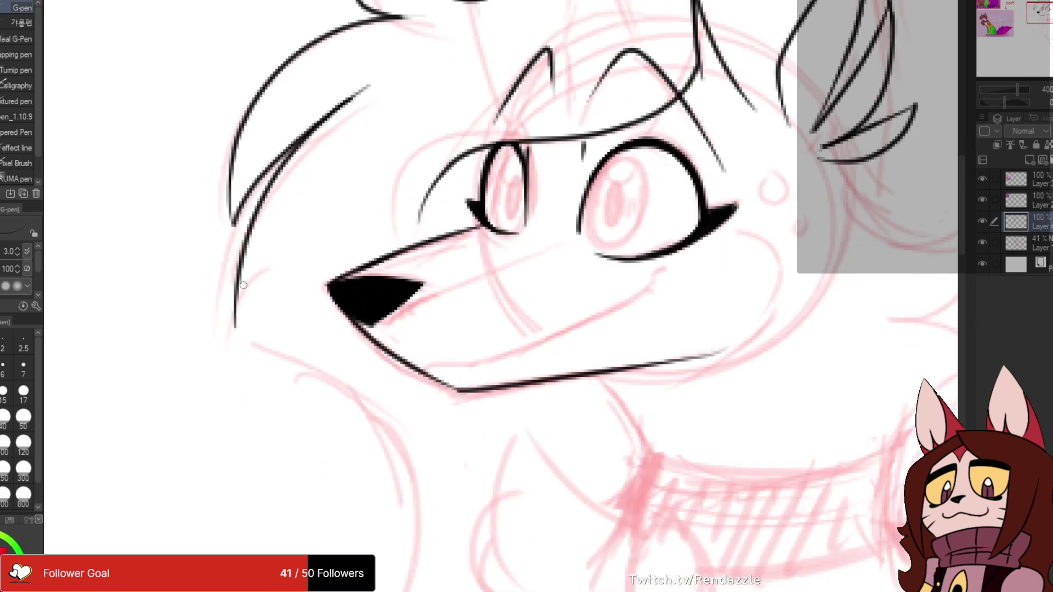
{"action": "left_click_drag", "start_coordinate": [366, 87], "coordinate": [309, 164]}
- Ink the smiling mouth line from the front of the lower jaw up toward the cheek below the near eye
{"action": "mouse_move", "coordinate": [527, 329]}
{"action": "left_mouse_down"}
{"action": "mouse_move", "coordinate": [544, 94]}
{"action": "mouse_move", "coordinate": [497, 284]}
{"action": "mouse_move", "coordinate": [427, 423]}
{"action": "left_mouse_up"}
{"action": "mouse_move", "coordinate": [360, 439]}
{"action": "left_mouse_down"}
{"action": "mouse_move", "coordinate": [350, 371]}
{"action": "mouse_move", "coordinate": [331, 381]}
{"action": "mouse_move", "coordinate": [438, 358]}
{"action": "mouse_move", "coordinate": [554, 299]}
{"action": "left_mouse_up"}
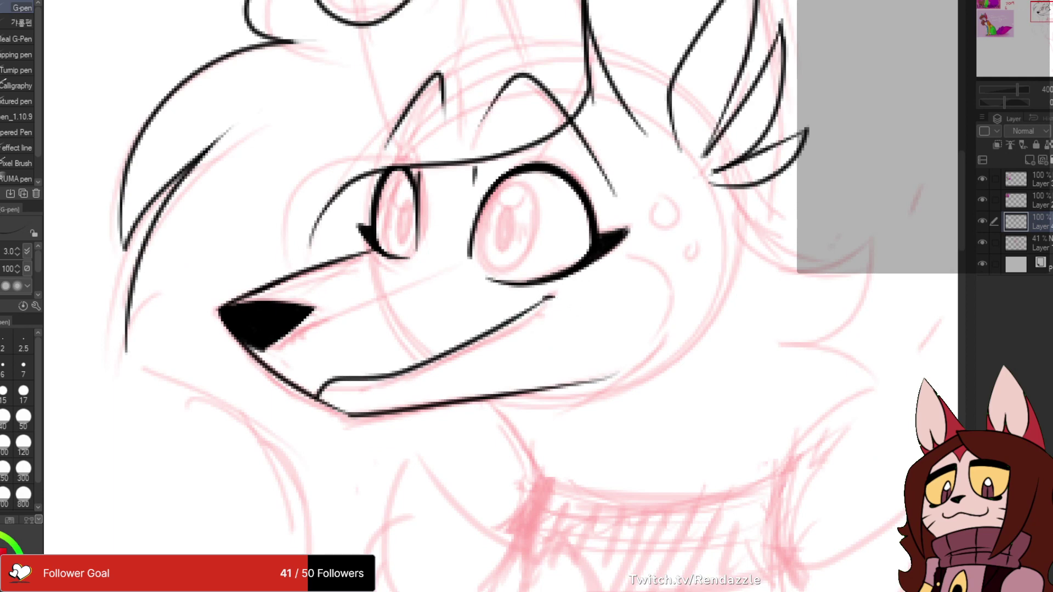
{"action": "left_click_drag", "start_coordinate": [399, 215], "coordinate": [466, 210]}
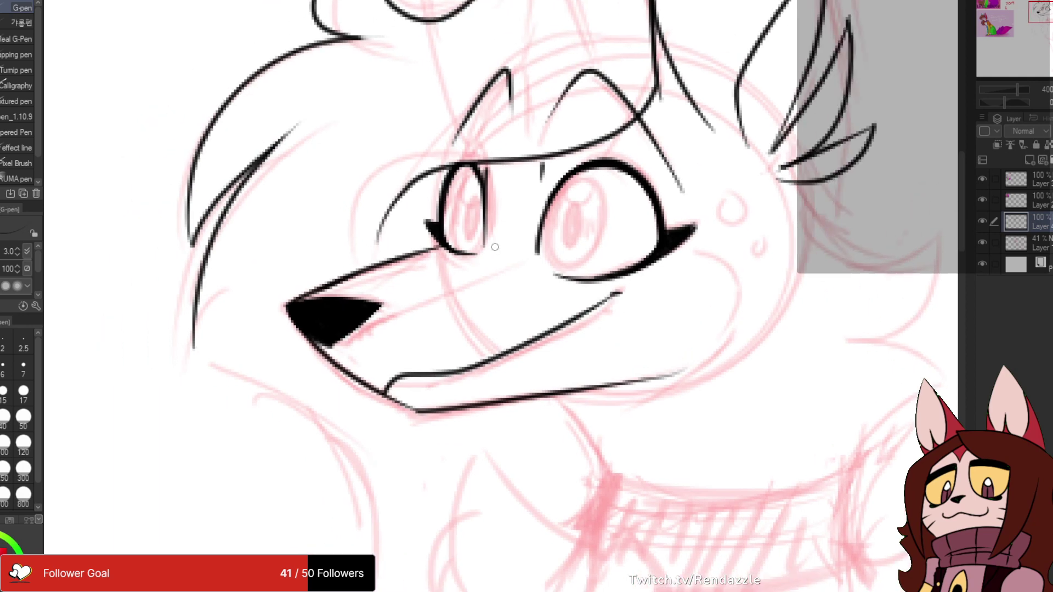
- Ink the oval iris outlines and fill solid black pupils in both eyes
{"action": "scroll", "coordinate": [494, 247], "scroll_direction": "up", "scroll_amount": 3}
{"action": "mouse_move", "coordinate": [449, 117]}
{"action": "left_mouse_down"}
{"action": "mouse_move", "coordinate": [402, 172]}
{"action": "mouse_move", "coordinate": [413, 238]}
{"action": "mouse_move", "coordinate": [441, 260]}
{"action": "mouse_move", "coordinate": [466, 143]}
{"action": "left_mouse_up"}
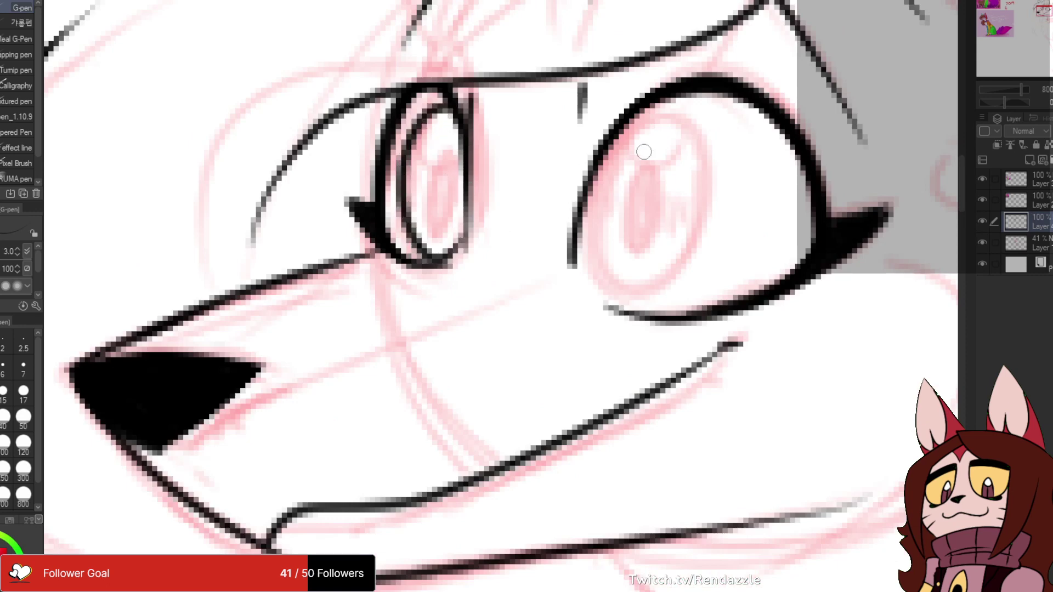
{"action": "mouse_move", "coordinate": [650, 111]}
{"action": "left_mouse_down"}
{"action": "mouse_move", "coordinate": [586, 262]}
{"action": "mouse_move", "coordinate": [675, 277]}
{"action": "mouse_move", "coordinate": [692, 143]}
{"action": "mouse_move", "coordinate": [647, 110]}
{"action": "left_mouse_up"}
{"action": "left_click_drag", "start_coordinate": [614, 214], "coordinate": [537, 249]}
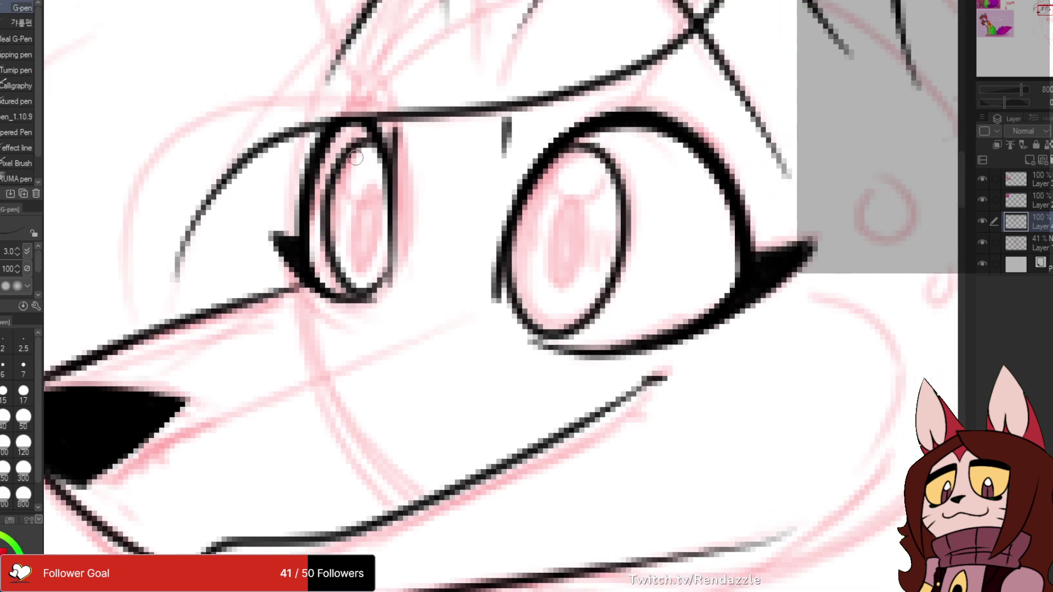
{"action": "mouse_move", "coordinate": [350, 155]}
{"action": "left_mouse_down"}
{"action": "mouse_move", "coordinate": [351, 196]}
{"action": "mouse_move", "coordinate": [381, 174]}
{"action": "mouse_move", "coordinate": [354, 203]}
{"action": "mouse_move", "coordinate": [378, 241]}
{"action": "mouse_move", "coordinate": [364, 183]}
{"action": "mouse_move", "coordinate": [359, 260]}
{"action": "mouse_move", "coordinate": [367, 193]}
{"action": "mouse_move", "coordinate": [369, 236]}
{"action": "left_mouse_up"}
{"action": "key", "text": "ctrl+z"}
{"action": "mouse_move", "coordinate": [557, 207]}
{"action": "left_mouse_down"}
{"action": "mouse_move", "coordinate": [539, 230]}
{"action": "mouse_move", "coordinate": [546, 293]}
{"action": "mouse_move", "coordinate": [572, 285]}
{"action": "mouse_move", "coordinate": [583, 239]}
{"action": "mouse_move", "coordinate": [563, 187]}
{"action": "mouse_move", "coordinate": [546, 209]}
{"action": "mouse_move", "coordinate": [552, 203]}
{"action": "mouse_move", "coordinate": [551, 284]}
{"action": "mouse_move", "coordinate": [562, 199]}
{"action": "mouse_move", "coordinate": [569, 255]}
{"action": "mouse_move", "coordinate": [571, 231]}
{"action": "mouse_move", "coordinate": [580, 238]}
{"action": "mouse_move", "coordinate": [573, 212]}
{"action": "mouse_move", "coordinate": [555, 274]}
{"action": "mouse_move", "coordinate": [546, 269]}
{"action": "mouse_move", "coordinate": [562, 232]}
{"action": "mouse_move", "coordinate": [565, 285]}
{"action": "mouse_move", "coordinate": [564, 216]}
{"action": "mouse_move", "coordinate": [554, 226]}
{"action": "mouse_move", "coordinate": [568, 197]}
{"action": "mouse_move", "coordinate": [571, 220]}
{"action": "left_mouse_up"}
- Mirror the canvas view to check the proportions of the inked head, and restore the normal orientation
{"action": "scroll", "coordinate": [774, 93], "scroll_direction": "down", "scroll_amount": 7}
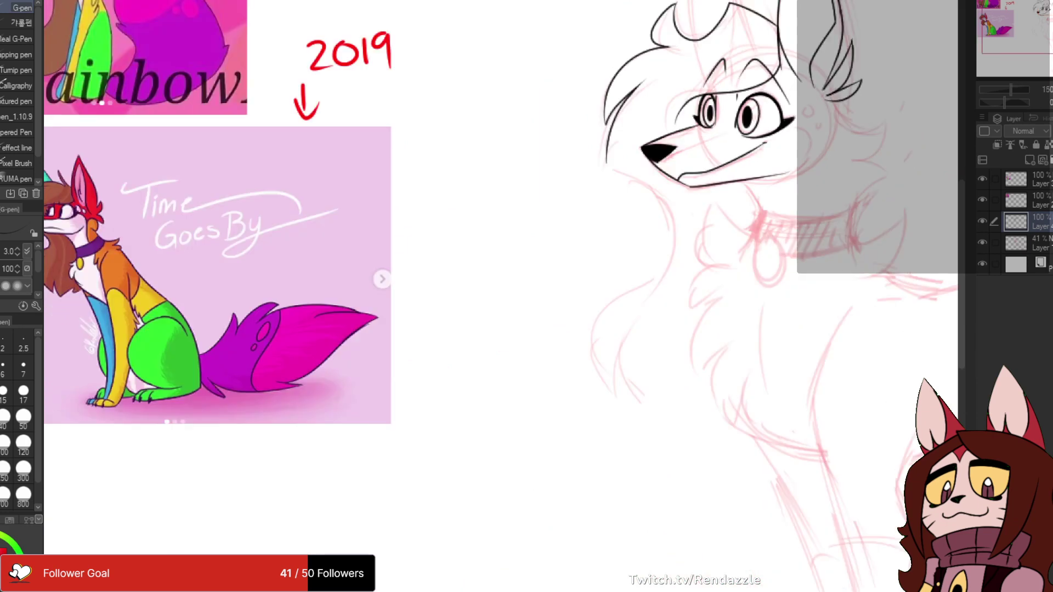
{"action": "left_click_drag", "start_coordinate": [775, 93], "coordinate": [601, 163]}
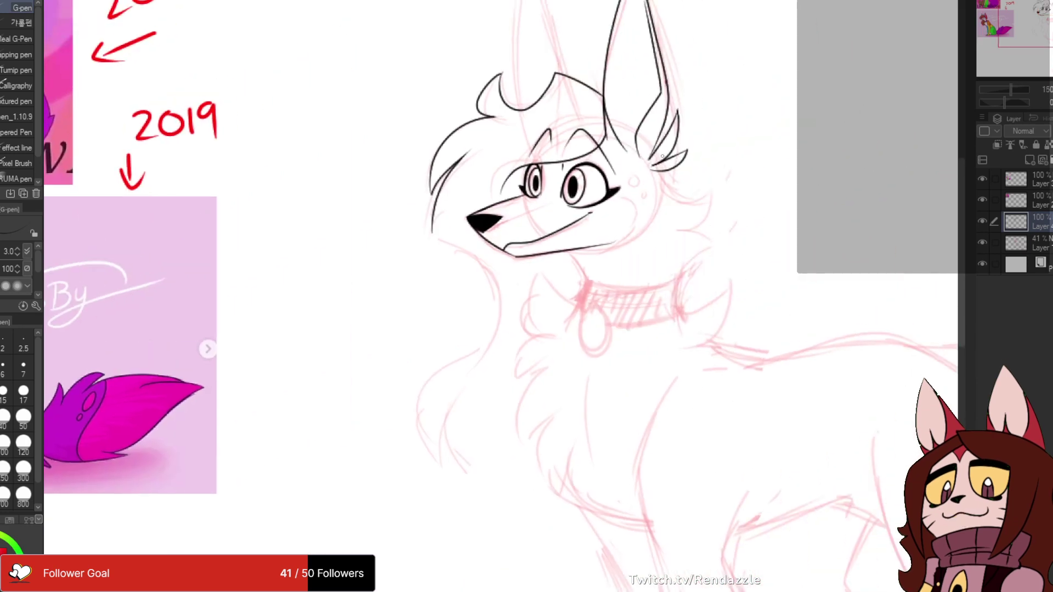
{"action": "key", "text": "h"}
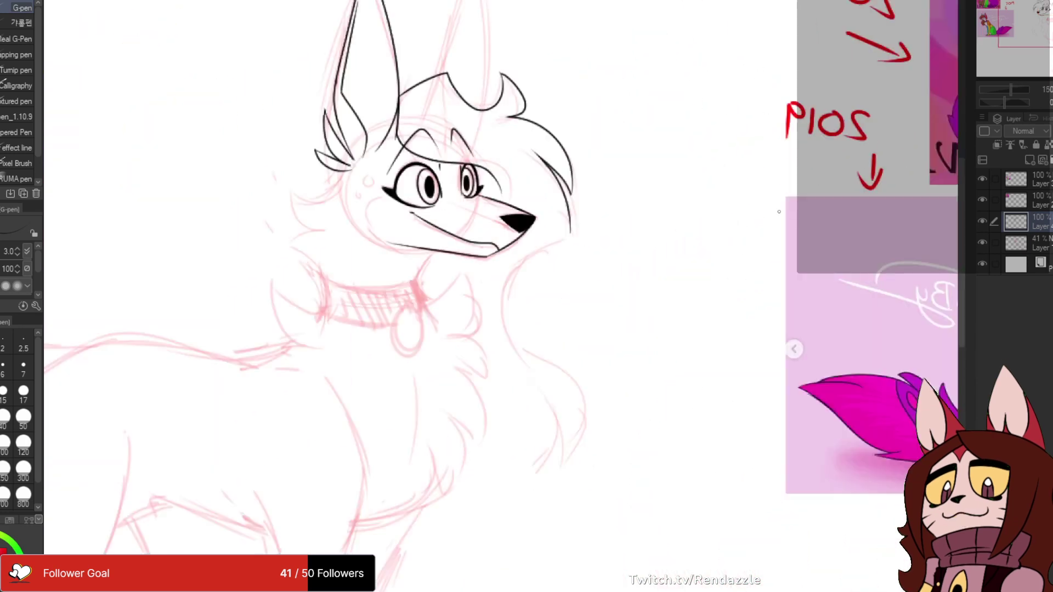
{"action": "key", "text": "h"}
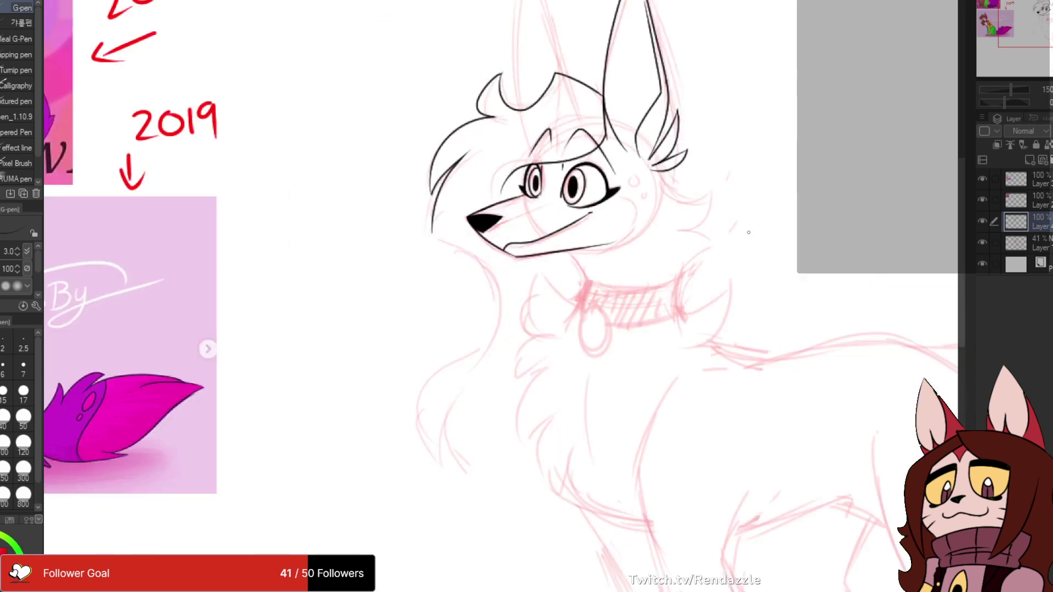
{"action": "left_click_drag", "start_coordinate": [747, 233], "coordinate": [774, 326]}
{"action": "scroll", "coordinate": [894, 123], "scroll_direction": "up", "scroll_amount": 1}
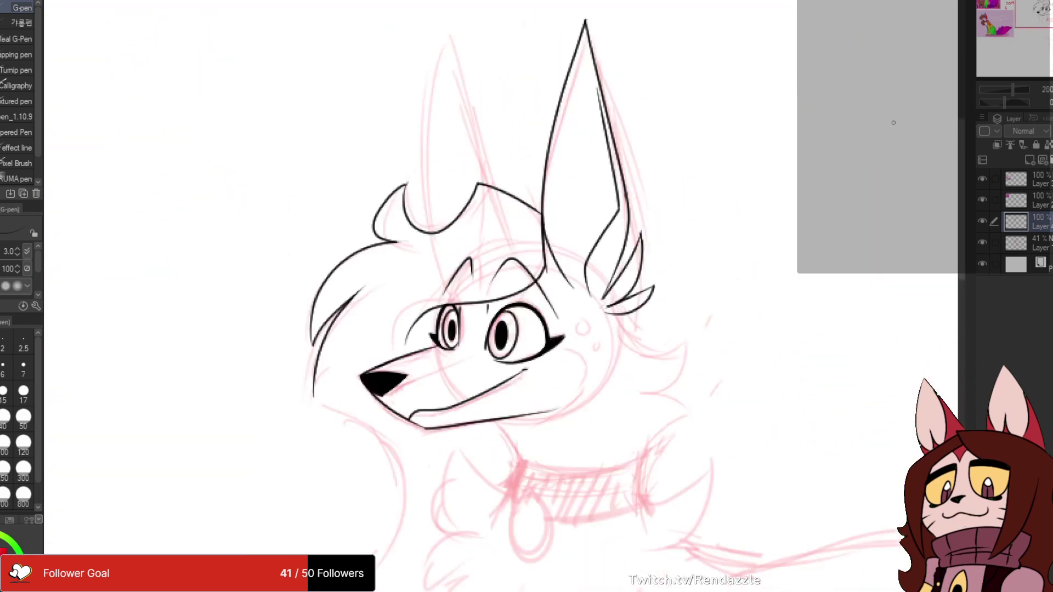
- Ink the front edge of the far ear as one long curve from the dip in the forelock up past the sketched tip
{"action": "left_click_drag", "start_coordinate": [462, 155], "coordinate": [439, 224]}
{"action": "scroll", "coordinate": [441, 242], "scroll_direction": "up", "scroll_amount": 1}
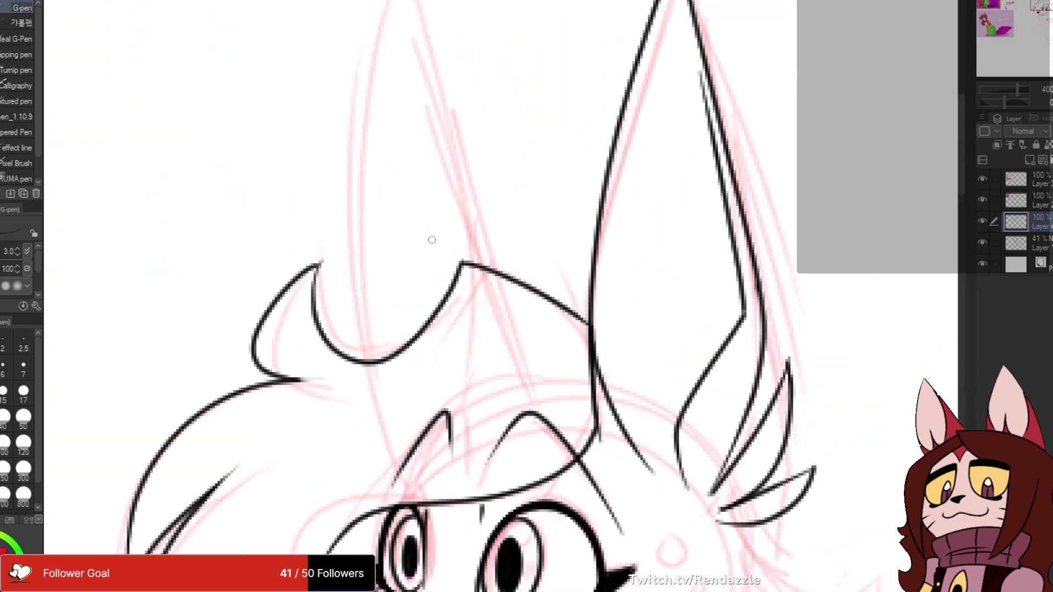
{"action": "left_click_drag", "start_coordinate": [484, 138], "coordinate": [418, 253]}
{"action": "mouse_move", "coordinate": [299, 479]}
{"action": "left_mouse_down"}
{"action": "mouse_move", "coordinate": [281, 346]}
{"action": "mouse_move", "coordinate": [359, 72]}
{"action": "left_mouse_up"}
{"action": "key", "text": "ctrl+z"}
{"action": "mouse_move", "coordinate": [300, 482]}
{"action": "left_mouse_down"}
{"action": "mouse_move", "coordinate": [286, 445]}
{"action": "mouse_move", "coordinate": [352, 96]}
{"action": "left_mouse_up"}
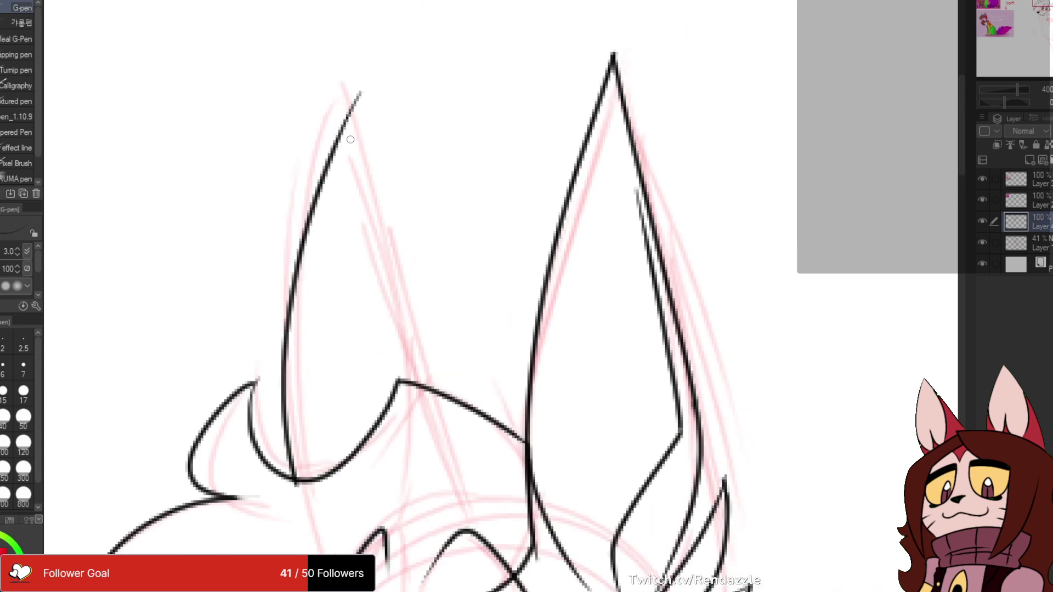
{"action": "key", "text": "ctrl+z"}
{"action": "mouse_move", "coordinate": [296, 481]}
{"action": "left_mouse_down"}
{"action": "mouse_move", "coordinate": [277, 359]}
{"action": "mouse_move", "coordinate": [315, 120]}
{"action": "left_mouse_up"}
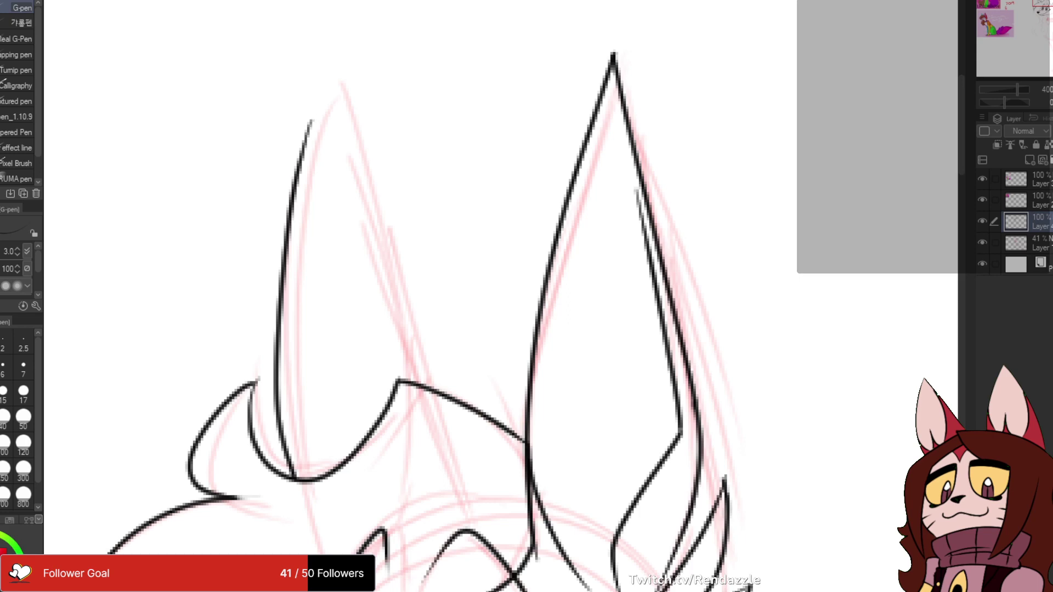
{"action": "key", "text": "ctrl+z"}
{"action": "mouse_move", "coordinate": [293, 479]}
{"action": "left_mouse_down"}
{"action": "mouse_move", "coordinate": [280, 379]}
{"action": "mouse_move", "coordinate": [321, 45]}
{"action": "left_mouse_up"}
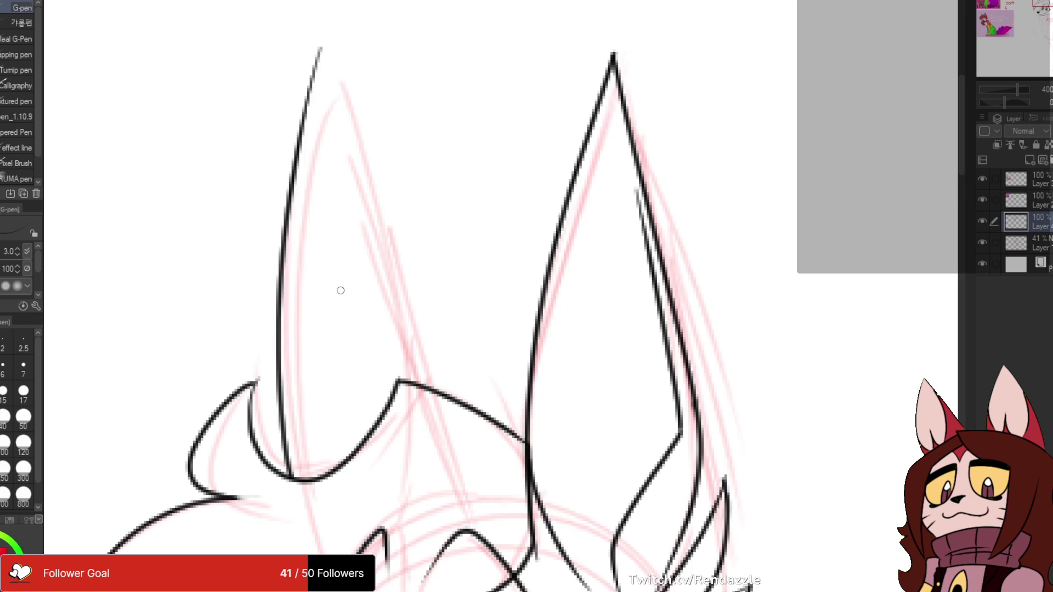
- Ink the rear edge of the far ear from its pointed tip down toward the hair line
{"action": "left_click_drag", "start_coordinate": [336, 143], "coordinate": [301, 118]}
{"action": "left_click_drag", "start_coordinate": [287, 30], "coordinate": [383, 349]}
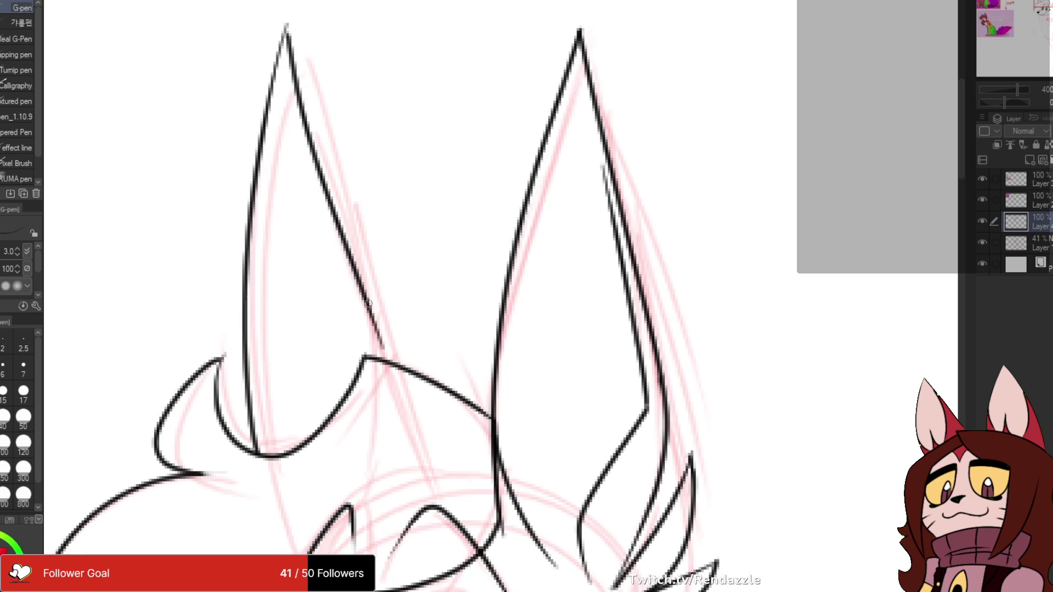
{"action": "key", "text": "ctrl+z"}
{"action": "mouse_move", "coordinate": [281, 63]}
{"action": "left_mouse_down"}
{"action": "mouse_move", "coordinate": [306, 151]}
{"action": "mouse_move", "coordinate": [393, 343]}
{"action": "left_mouse_up"}
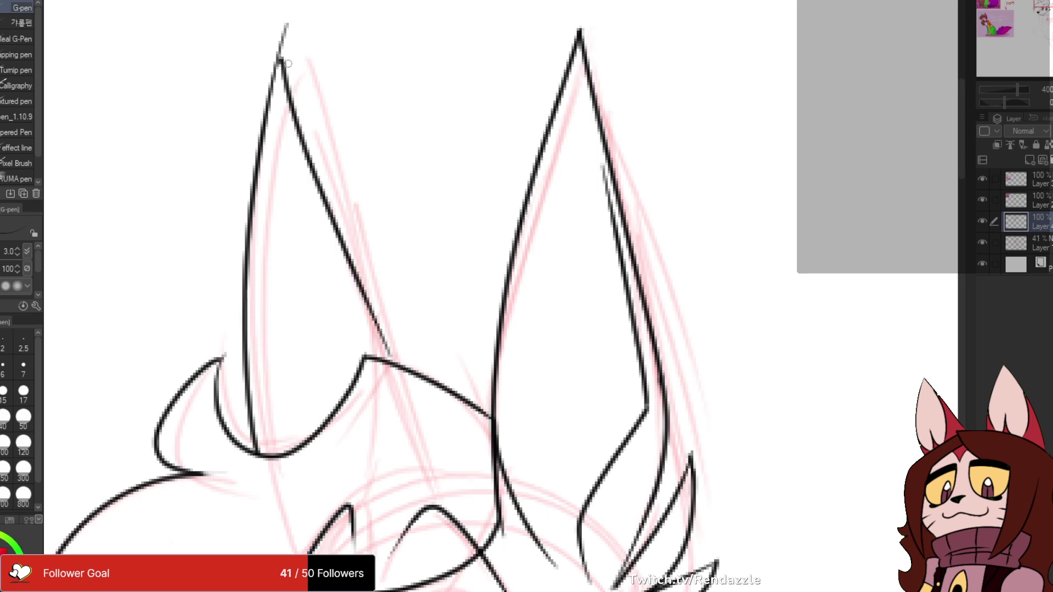
{"action": "mouse_move", "coordinate": [287, 26]}
{"action": "left_mouse_down"}
{"action": "mouse_move", "coordinate": [281, 47]}
{"action": "mouse_move", "coordinate": [311, 126]}
{"action": "left_mouse_up"}
- Ink the angled inner fold of the far ear and extend the ear's rear edge to meet the hair line
{"action": "mouse_move", "coordinate": [302, 163]}
{"action": "left_mouse_down"}
{"action": "mouse_move", "coordinate": [314, 111]}
{"action": "mouse_move", "coordinate": [331, 121]}
{"action": "mouse_move", "coordinate": [376, 286]}
{"action": "left_mouse_up"}
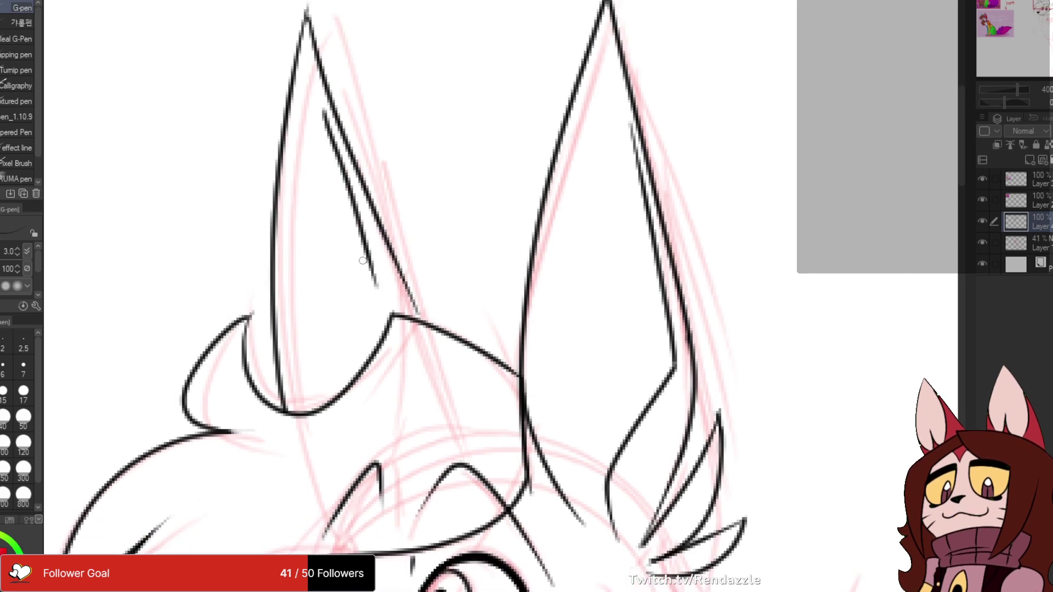
{"action": "key", "text": "ctrl+z"}
{"action": "mouse_move", "coordinate": [323, 113]}
{"action": "left_mouse_down"}
{"action": "mouse_move", "coordinate": [377, 306]}
{"action": "mouse_move", "coordinate": [342, 388]}
{"action": "left_mouse_up"}
{"action": "left_click_drag", "start_coordinate": [334, 137], "coordinate": [372, 168]}
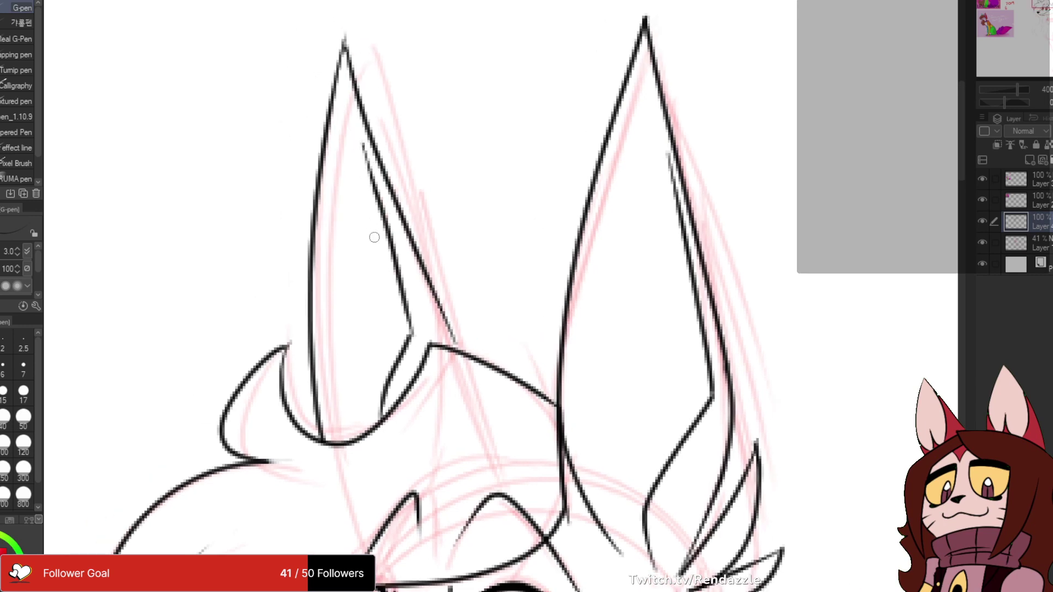
{"action": "left_click_drag", "start_coordinate": [460, 352], "coordinate": [426, 280]}
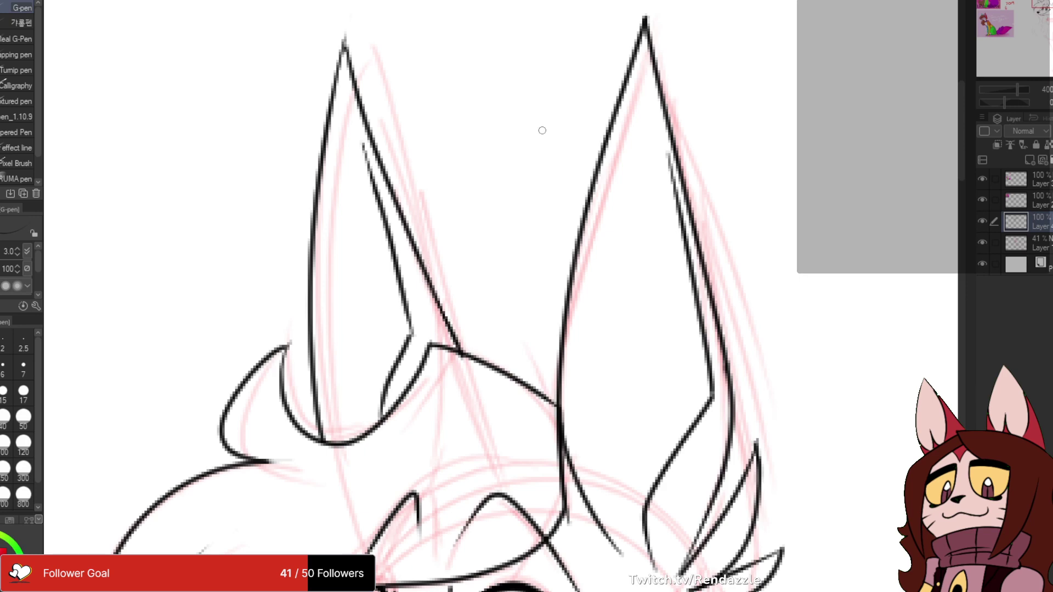
- Try to ink the first fur tuft at the back of the cheek just beneath the near ear
{"action": "scroll", "coordinate": [541, 131], "scroll_direction": "down", "scroll_amount": 4}
{"action": "left_click_drag", "start_coordinate": [542, 131], "coordinate": [488, 152]}
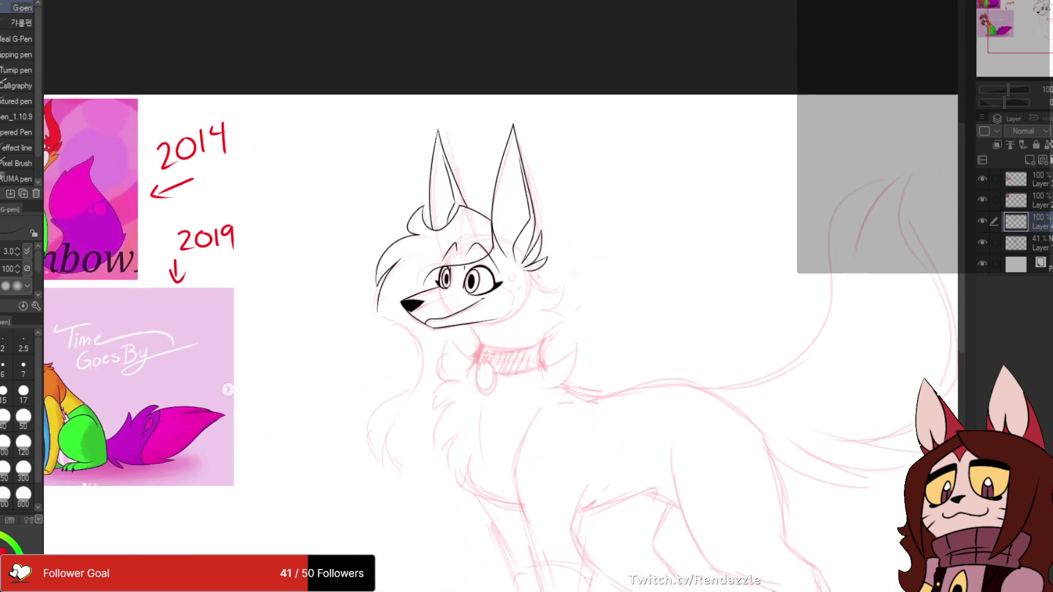
{"action": "left_click_drag", "start_coordinate": [643, 297], "coordinate": [734, 229]}
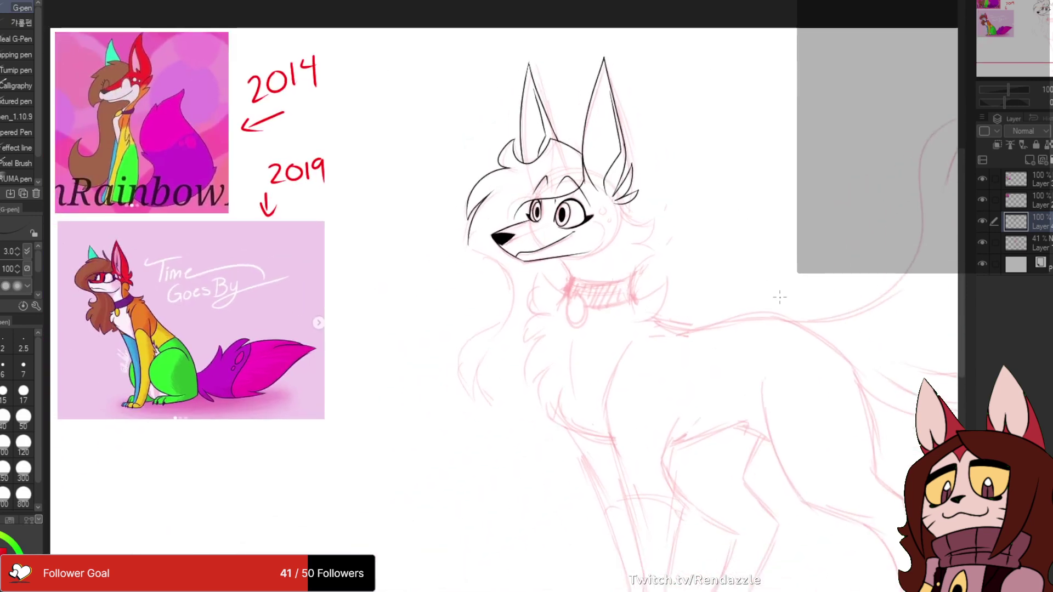
{"action": "left_click_drag", "start_coordinate": [780, 297], "coordinate": [734, 275]}
{"action": "scroll", "coordinate": [587, 201], "scroll_direction": "up", "scroll_amount": 4}
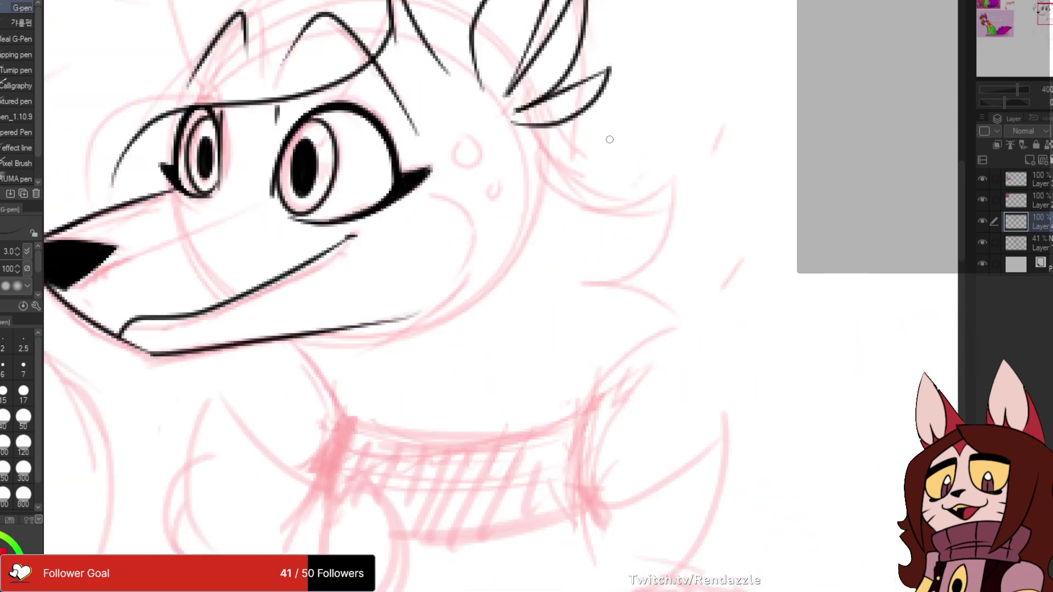
{"action": "left_click_drag", "start_coordinate": [609, 140], "coordinate": [667, 165]}
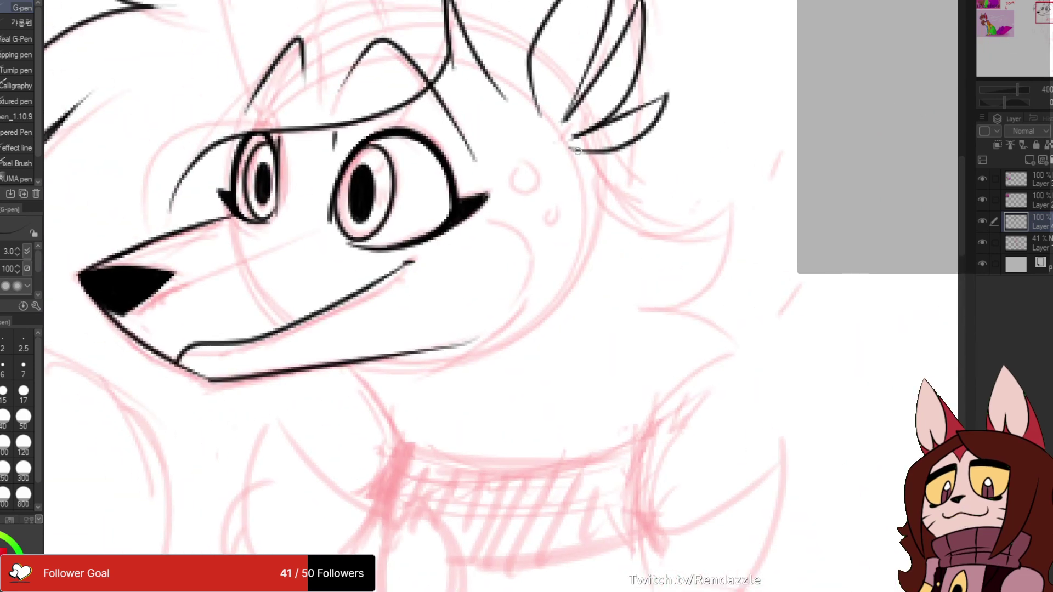
{"action": "mouse_move", "coordinate": [577, 151]}
{"action": "left_mouse_down"}
{"action": "mouse_move", "coordinate": [716, 158]}
{"action": "mouse_move", "coordinate": [680, 215]}
{"action": "mouse_move", "coordinate": [626, 225]}
{"action": "left_mouse_up"}
{"action": "mouse_move", "coordinate": [625, 225]}
{"action": "left_mouse_down"}
{"action": "mouse_move", "coordinate": [624, 170]}
{"action": "mouse_move", "coordinate": [693, 159]}
{"action": "mouse_move", "coordinate": [629, 192]}
{"action": "mouse_move", "coordinate": [636, 170]}
{"action": "mouse_move", "coordinate": [718, 160]}
{"action": "mouse_move", "coordinate": [628, 189]}
{"action": "mouse_move", "coordinate": [625, 136]}
{"action": "mouse_move", "coordinate": [687, 208]}
{"action": "left_mouse_up"}
{"action": "key", "text": "ctrl+z"}
{"action": "key", "text": "ctrl+z"}
{"action": "key", "text": "ctrl+z"}
- Ink the pointed fur tufts down the back of the cheek and neck, and the throat line from jaw to collar
{"action": "mouse_move", "coordinate": [610, 131]}
{"action": "left_mouse_down"}
{"action": "mouse_move", "coordinate": [682, 190]}
{"action": "mouse_move", "coordinate": [688, 215]}
{"action": "mouse_move", "coordinate": [672, 175]}
{"action": "mouse_move", "coordinate": [591, 200]}
{"action": "mouse_move", "coordinate": [665, 226]}
{"action": "mouse_move", "coordinate": [643, 227]}
{"action": "left_mouse_up"}
{"action": "mouse_move", "coordinate": [672, 272]}
{"action": "left_mouse_down"}
{"action": "mouse_move", "coordinate": [643, 203]}
{"action": "mouse_move", "coordinate": [681, 263]}
{"action": "mouse_move", "coordinate": [603, 336]}
{"action": "left_mouse_up"}
{"action": "mouse_move", "coordinate": [329, 270]}
{"action": "left_mouse_down"}
{"action": "mouse_move", "coordinate": [482, 250]}
{"action": "mouse_move", "coordinate": [535, 326]}
{"action": "left_mouse_up"}
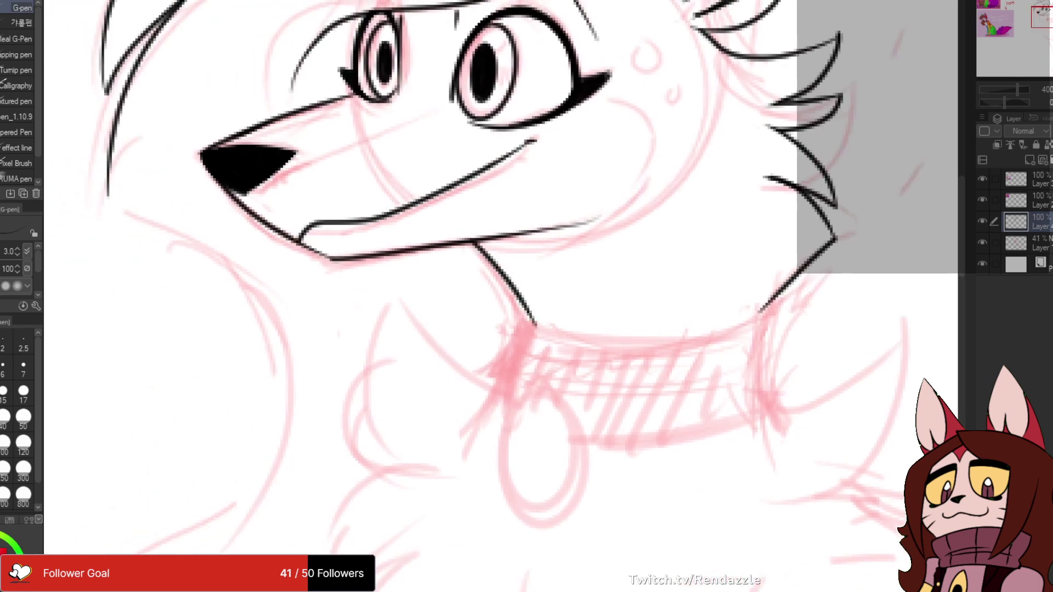
{"action": "left_click_drag", "start_coordinate": [723, 2], "coordinate": [753, 123]}
{"action": "scroll", "coordinate": [752, 122], "scroll_direction": "down", "scroll_amount": 3}
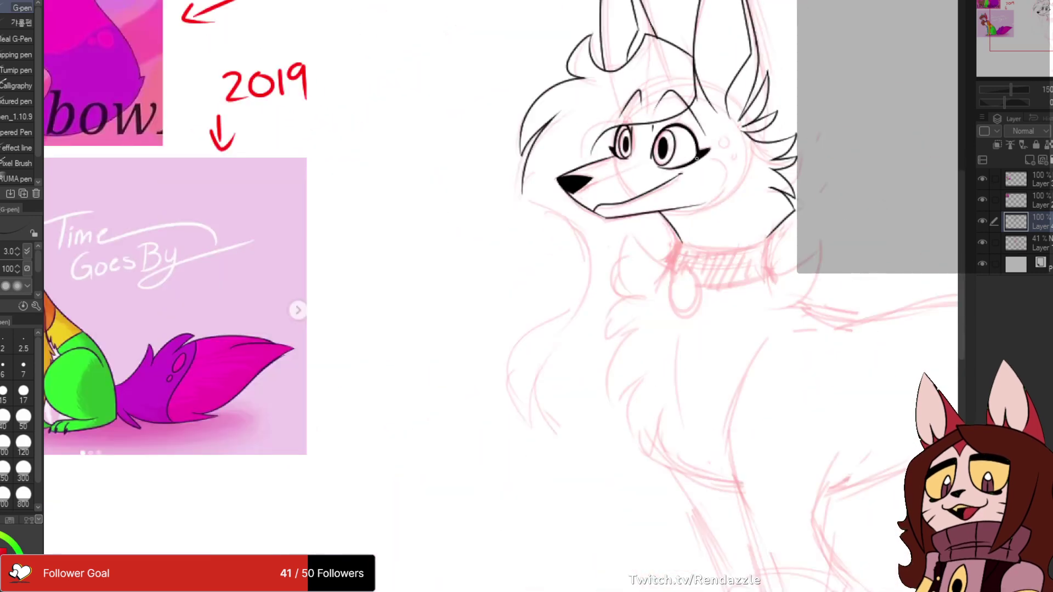
{"action": "scroll", "coordinate": [697, 159], "scroll_direction": "down", "scroll_amount": 2}
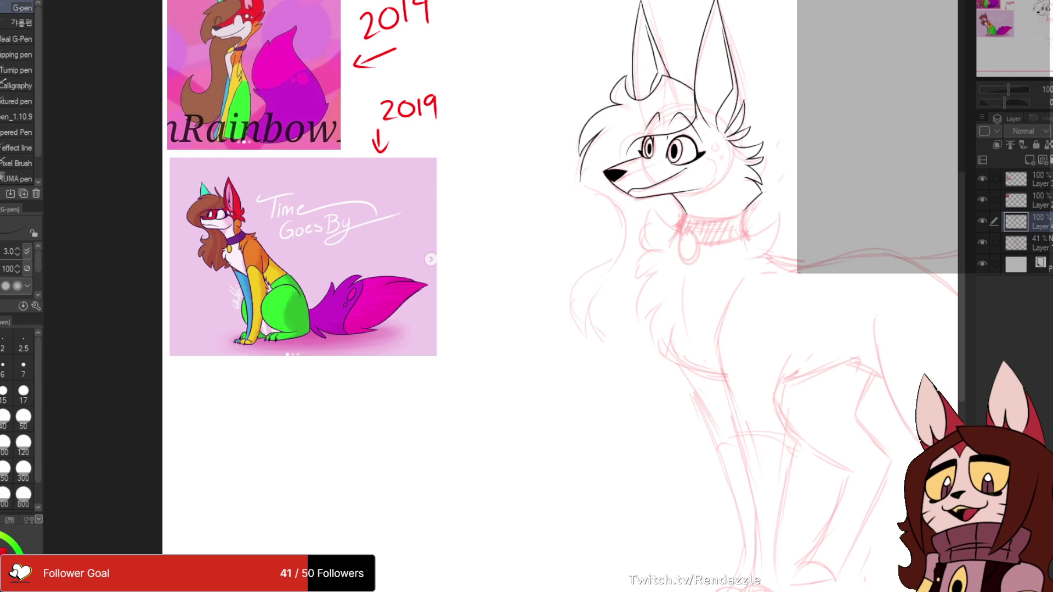
{"action": "left_click_drag", "start_coordinate": [756, 244], "coordinate": [734, 285]}
{"action": "scroll", "coordinate": [716, 297], "scroll_direction": "up", "scroll_amount": 3}
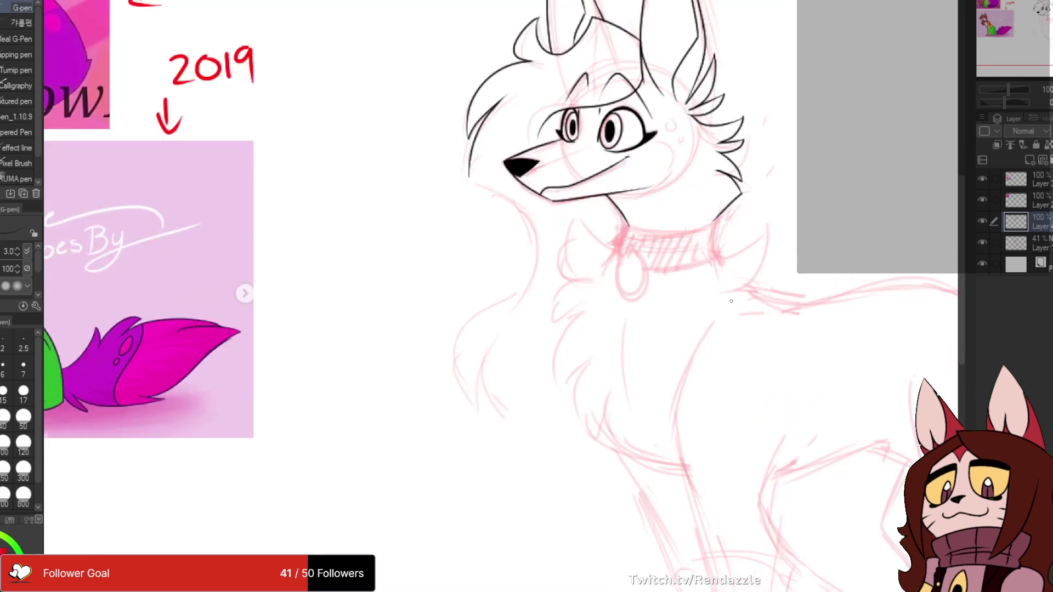
- Ink the outline of the collar around the neck over the pink sketch, leaving a gap at the hanging tag
{"action": "left_click_drag", "start_coordinate": [716, 296], "coordinate": [597, 266]}
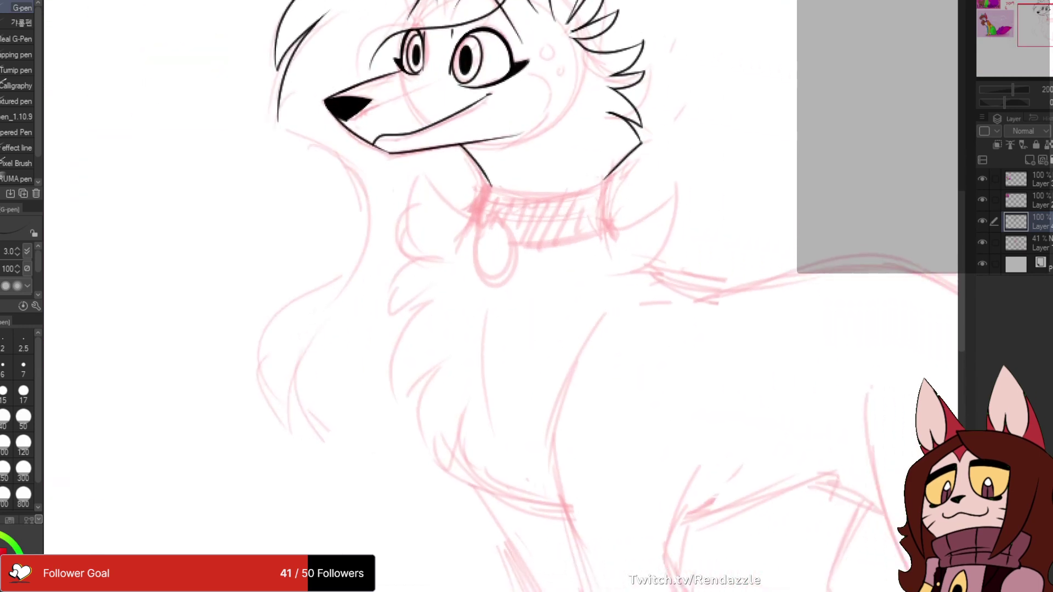
{"action": "scroll", "coordinate": [530, 213], "scroll_direction": "up", "scroll_amount": 3}
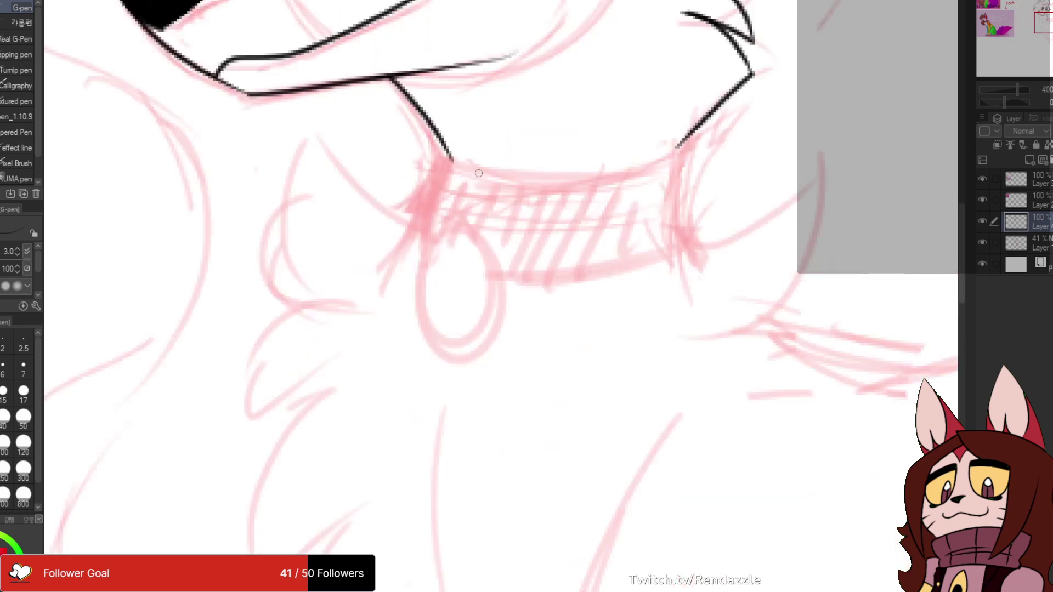
{"action": "mouse_move", "coordinate": [445, 158]}
{"action": "left_mouse_down"}
{"action": "mouse_move", "coordinate": [597, 174]}
{"action": "mouse_move", "coordinate": [675, 155]}
{"action": "left_mouse_up"}
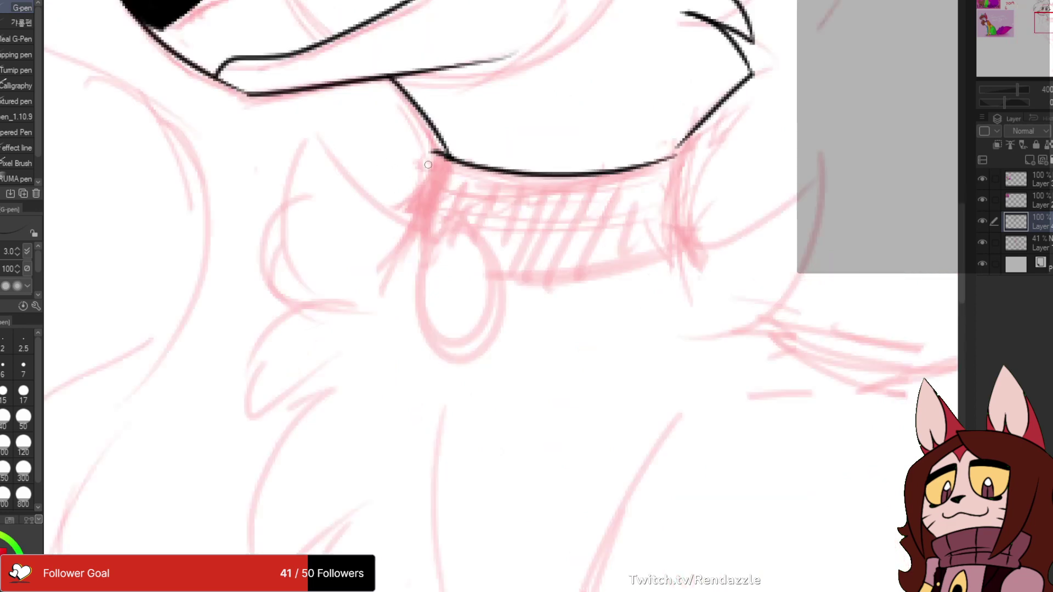
{"action": "mouse_move", "coordinate": [431, 152]}
{"action": "left_mouse_down"}
{"action": "mouse_move", "coordinate": [407, 218]}
{"action": "mouse_move", "coordinate": [415, 239]}
{"action": "left_mouse_up"}
{"action": "left_click_drag", "start_coordinate": [691, 146], "coordinate": [628, 166]}
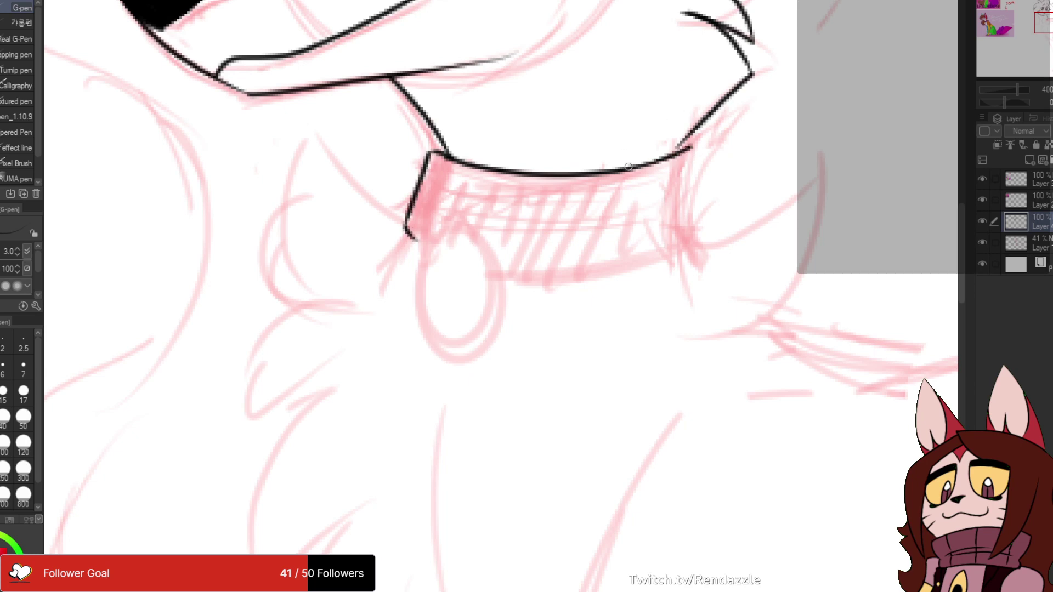
{"action": "left_click_drag", "start_coordinate": [692, 147], "coordinate": [689, 242]}
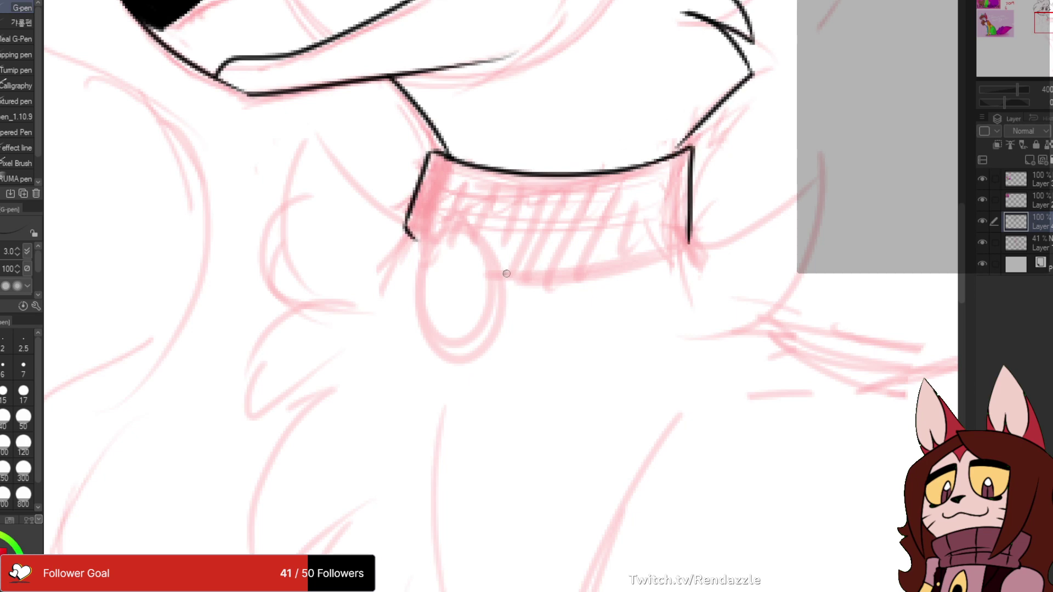
{"action": "mouse_move", "coordinate": [506, 273]}
{"action": "left_mouse_down"}
{"action": "mouse_move", "coordinate": [679, 233]}
{"action": "mouse_move", "coordinate": [641, 259]}
{"action": "left_mouse_up"}
{"action": "scroll", "coordinate": [587, 208], "scroll_direction": "down", "scroll_amount": 4}
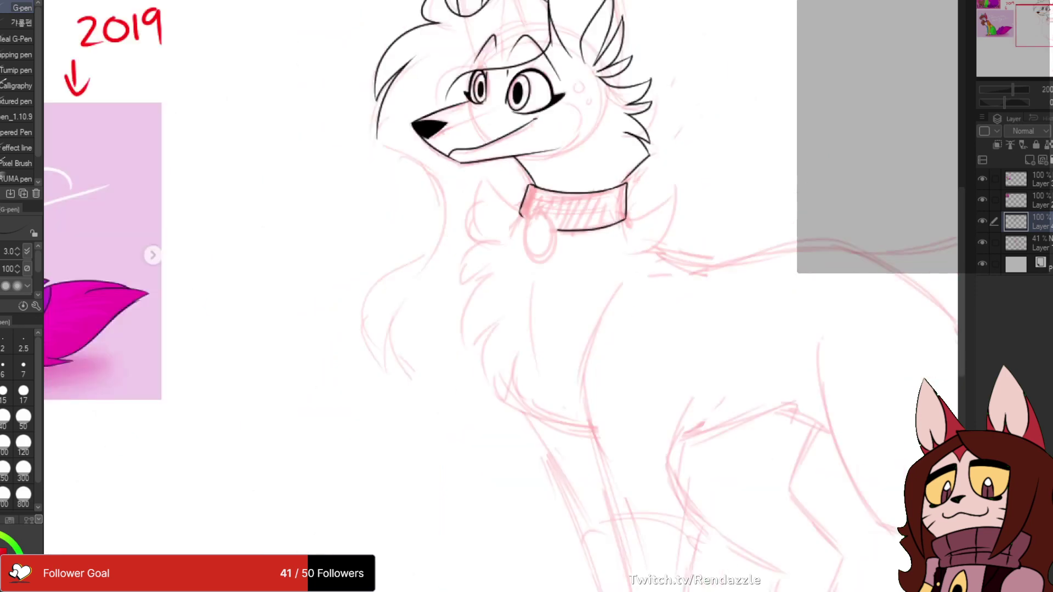
{"action": "left_click_drag", "start_coordinate": [586, 208], "coordinate": [603, 178]}
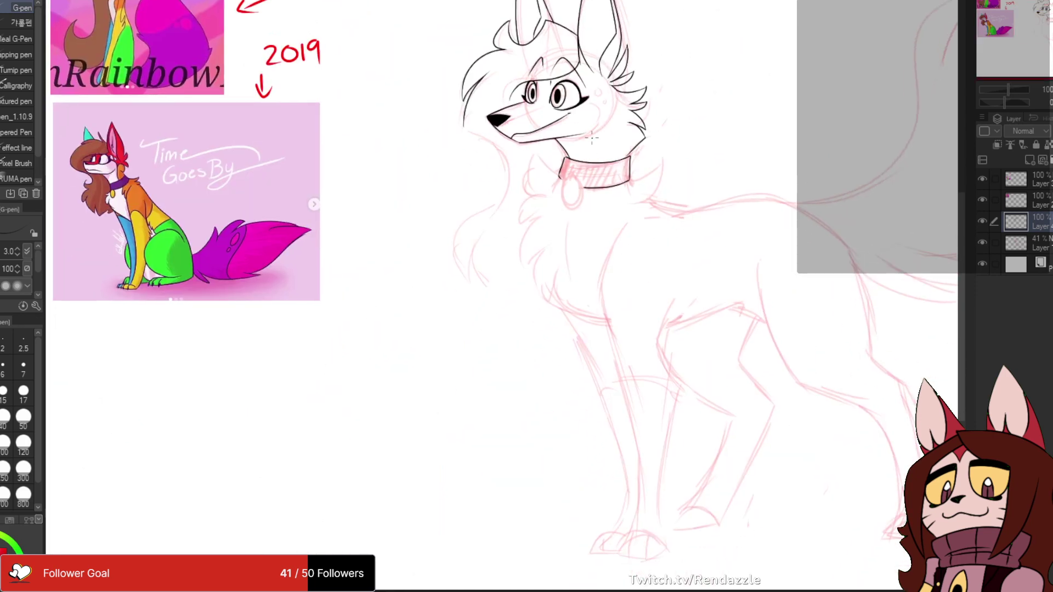
- Undo the last stroke and ink the back-of-neck line from the collar to the lowest fur tuft
{"action": "scroll", "coordinate": [606, 93], "scroll_direction": "up", "scroll_amount": 4}
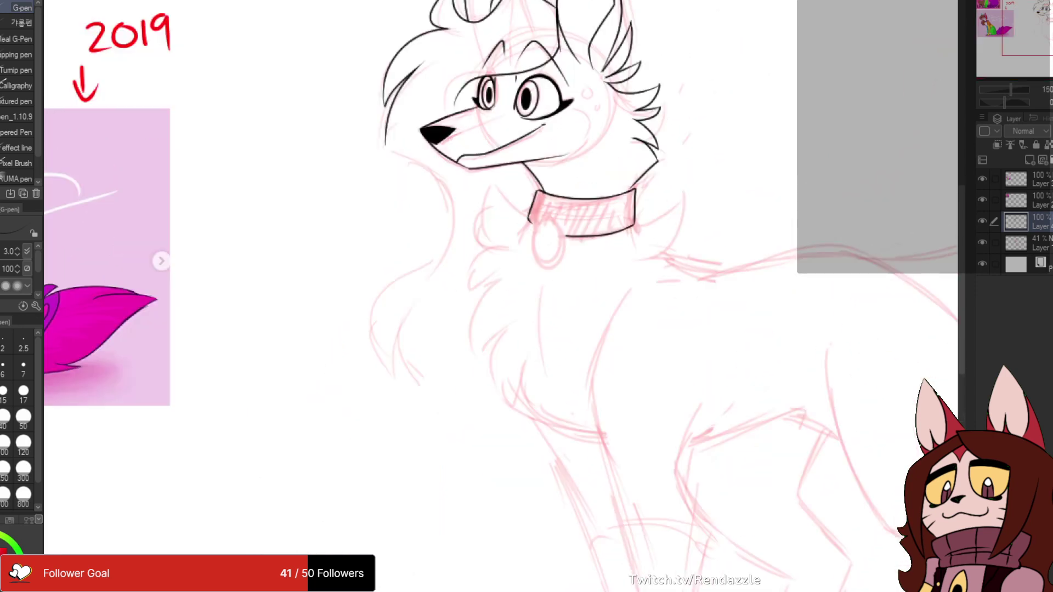
{"action": "left_click_drag", "start_coordinate": [705, 301], "coordinate": [686, 234]}
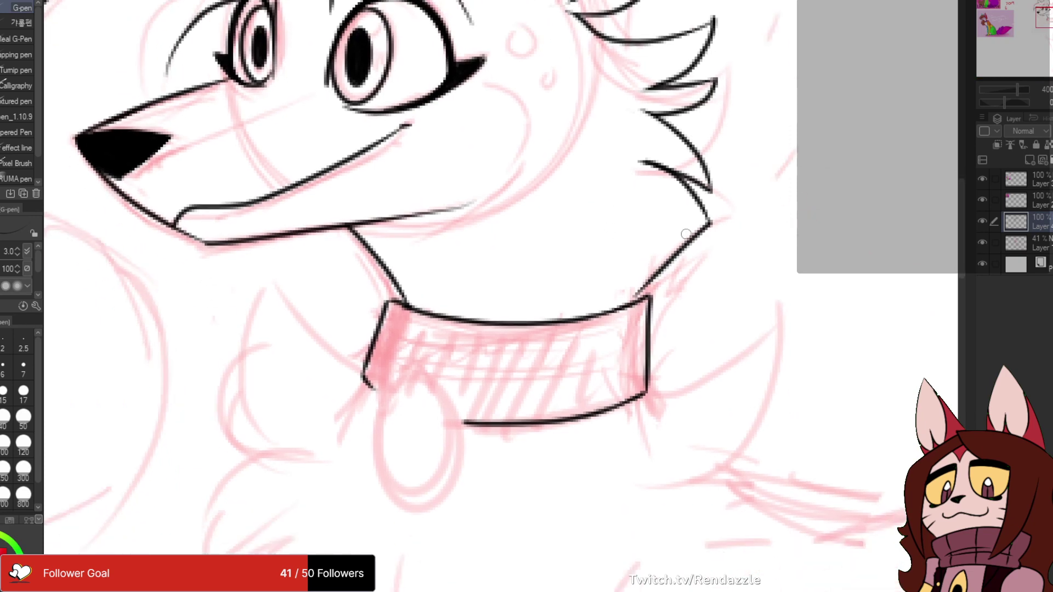
{"action": "key", "text": "ctrl+z"}
{"action": "left_click_drag", "start_coordinate": [631, 306], "coordinate": [710, 222]}
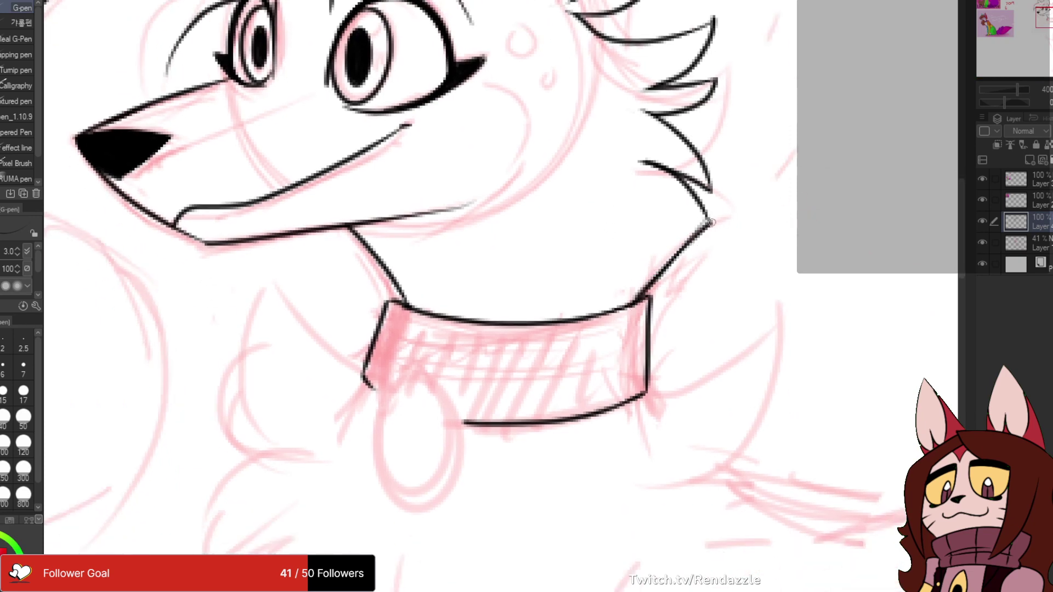
- Set the pen size to 2.5 and try inking the muzzle marking line and the cheek curve
{"action": "mouse_move", "coordinate": [170, 224]}
{"action": "left_mouse_down"}
{"action": "mouse_move", "coordinate": [225, 301]}
{"action": "mouse_move", "coordinate": [273, 329]}
{"action": "left_mouse_up"}
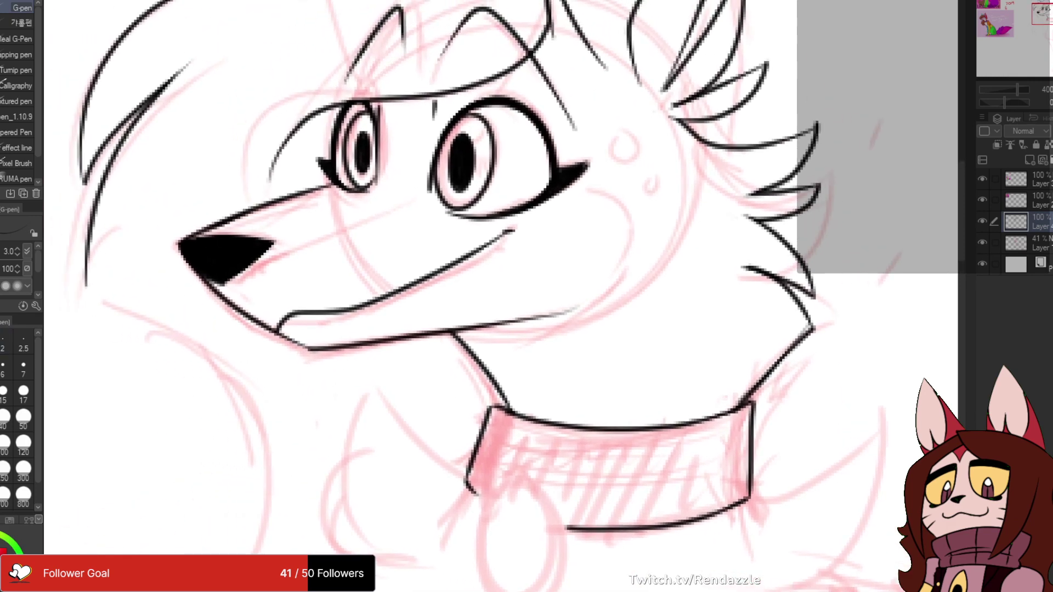
{"action": "left_click", "coordinate": [23, 343]}
{"action": "left_click_drag", "start_coordinate": [274, 236], "coordinate": [412, 206]}
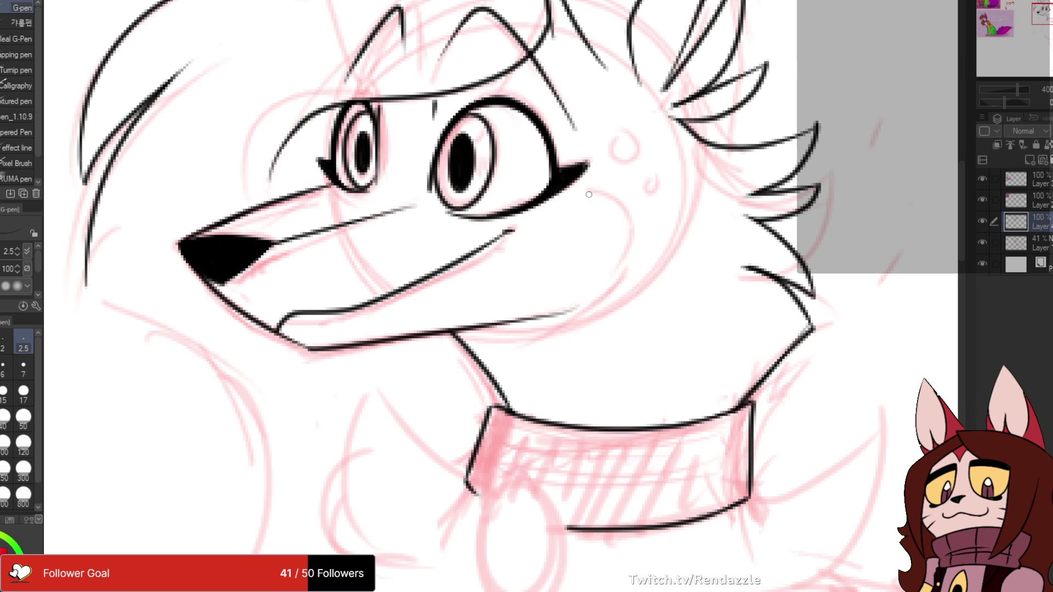
{"action": "left_click_drag", "start_coordinate": [574, 179], "coordinate": [554, 305]}
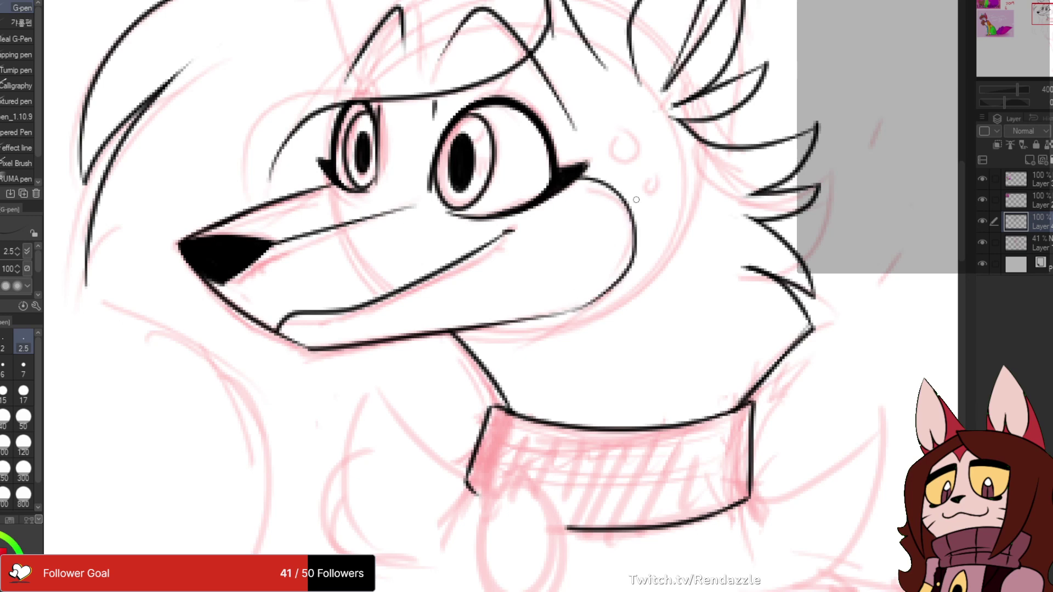
{"action": "left_click_drag", "start_coordinate": [415, 202], "coordinate": [464, 188]}
{"action": "key", "text": "ctrl+z"}
{"action": "key", "text": "ctrl+z"}
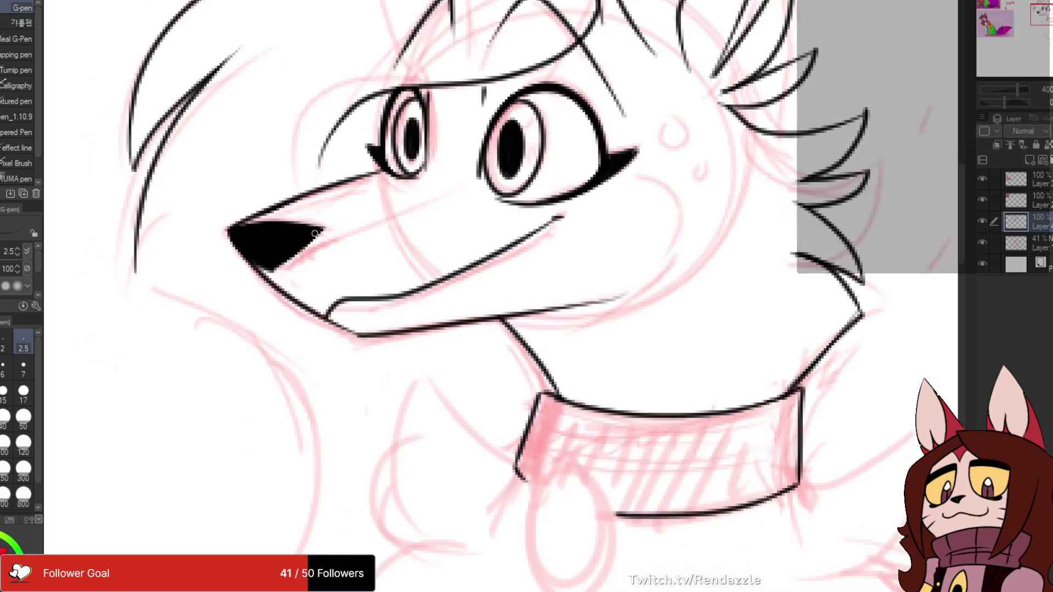
{"action": "left_click_drag", "start_coordinate": [314, 234], "coordinate": [507, 197]}
{"action": "key", "text": "ctrl+z"}
- Ink the lower inner corner of the near eye closed and extend the inner edge of the far eye
{"action": "mouse_move", "coordinate": [483, 159]}
{"action": "left_mouse_down"}
{"action": "mouse_move", "coordinate": [478, 185]}
{"action": "mouse_move", "coordinate": [521, 194]}
{"action": "left_mouse_up"}
{"action": "key", "text": "ctrl+z"}
{"action": "scroll", "coordinate": [502, 211], "scroll_direction": "up", "scroll_amount": 2}
{"action": "key", "text": "ctrl+z"}
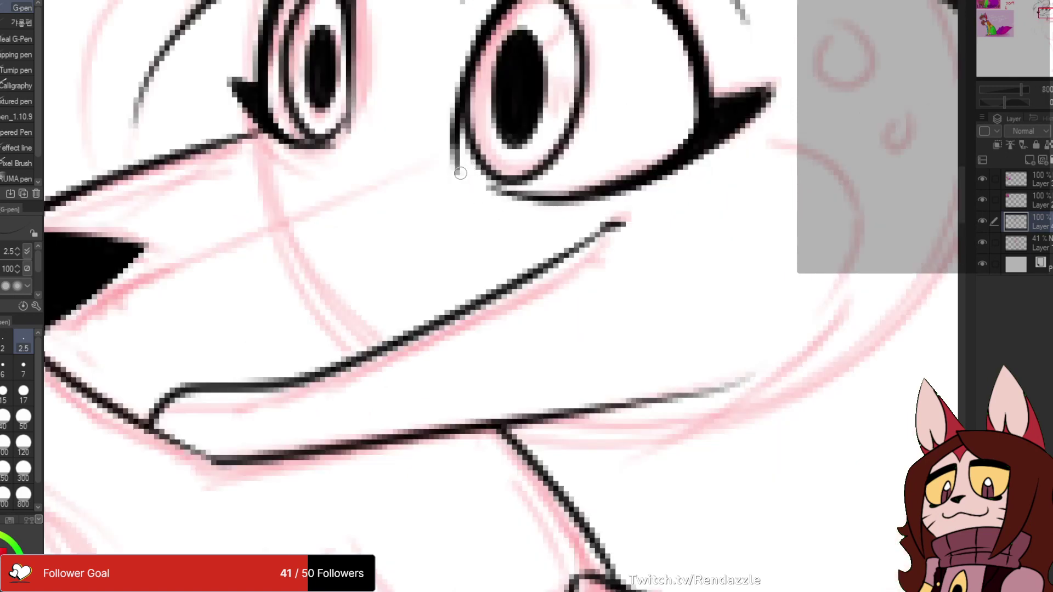
{"action": "left_click_drag", "start_coordinate": [458, 174], "coordinate": [515, 195]}
{"action": "key", "text": "ctrl+z"}
{"action": "left_click_drag", "start_coordinate": [460, 175], "coordinate": [515, 195]}
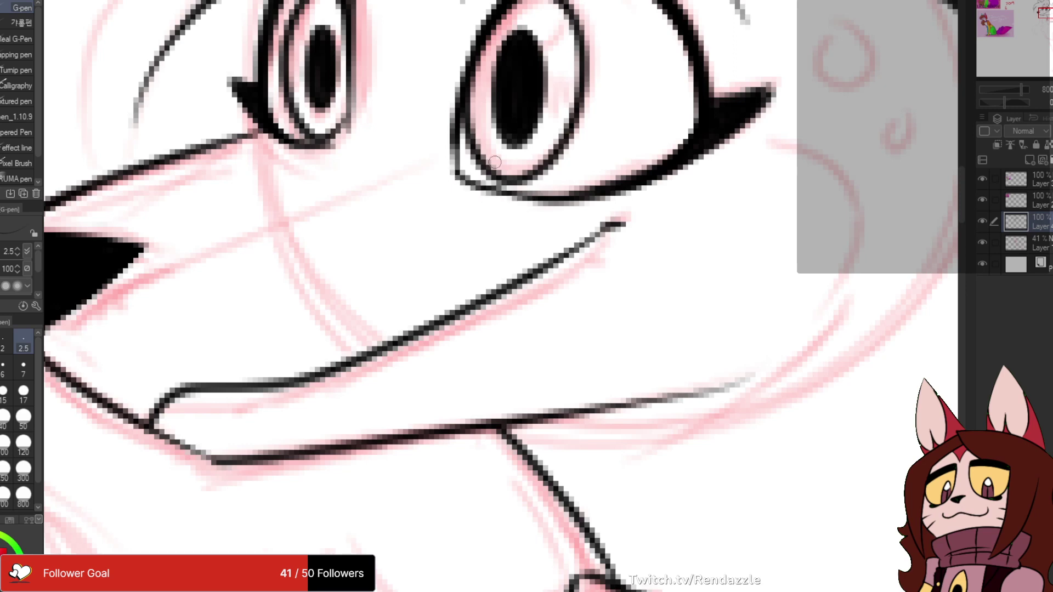
{"action": "key", "text": "ctrl+z"}
{"action": "left_click_drag", "start_coordinate": [459, 167], "coordinate": [520, 197]}
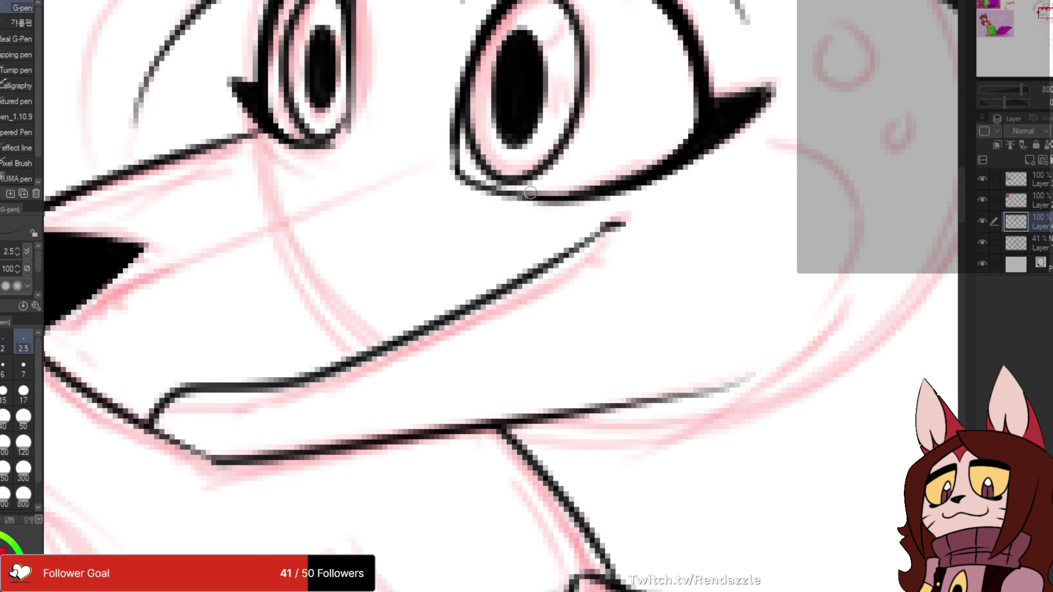
{"action": "left_click_drag", "start_coordinate": [475, 135], "coordinate": [566, 201]}
{"action": "mouse_move", "coordinate": [446, 200]}
{"action": "left_mouse_down"}
{"action": "mouse_move", "coordinate": [461, 213]}
{"action": "mouse_move", "coordinate": [451, 163]}
{"action": "left_mouse_up"}
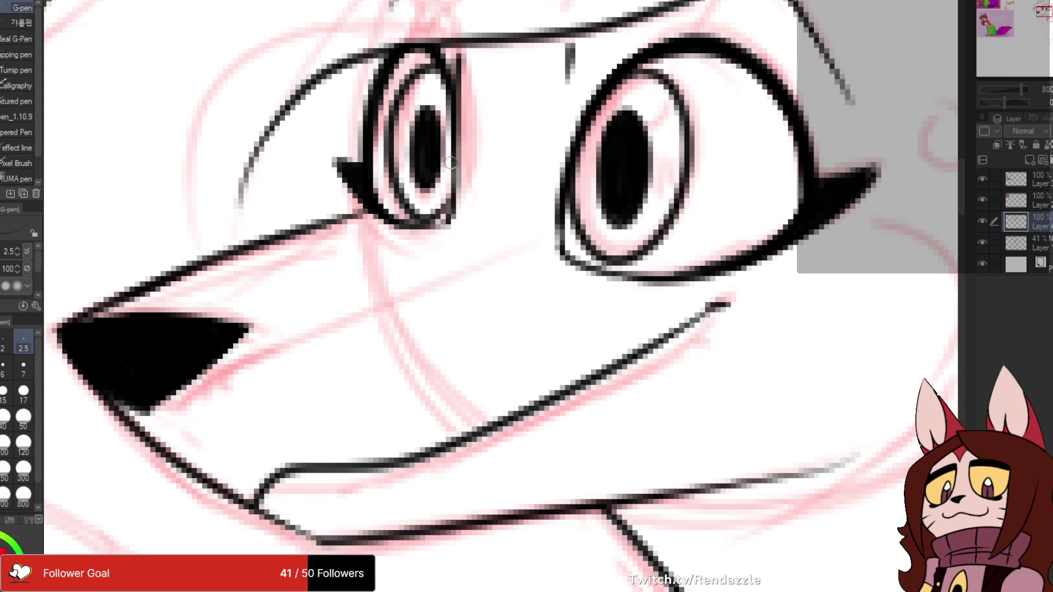
- Ink the muzzle marking line from the nose to the inner corner of the near eye, redrawing until it fits
{"action": "mouse_move", "coordinate": [557, 262]}
{"action": "left_mouse_down"}
{"action": "mouse_move", "coordinate": [619, 196]}
{"action": "mouse_move", "coordinate": [316, 277]}
{"action": "mouse_move", "coordinate": [663, 184]}
{"action": "mouse_move", "coordinate": [311, 264]}
{"action": "left_mouse_up"}
{"action": "key", "text": "ctrl+z"}
{"action": "key", "text": "ctrl+z"}
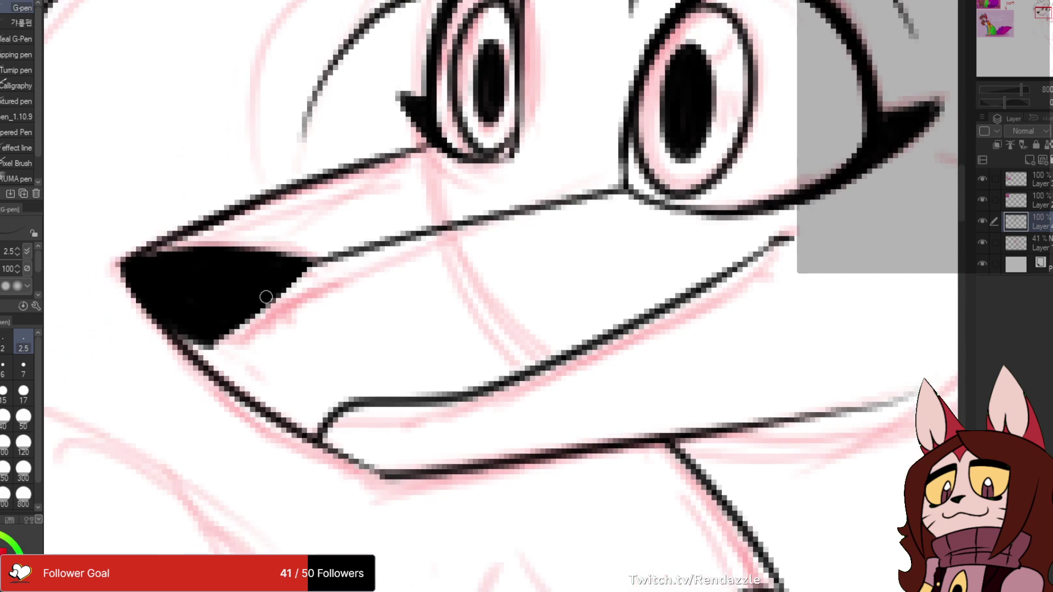
{"action": "scroll", "coordinate": [666, 145], "scroll_direction": "down", "scroll_amount": 3}
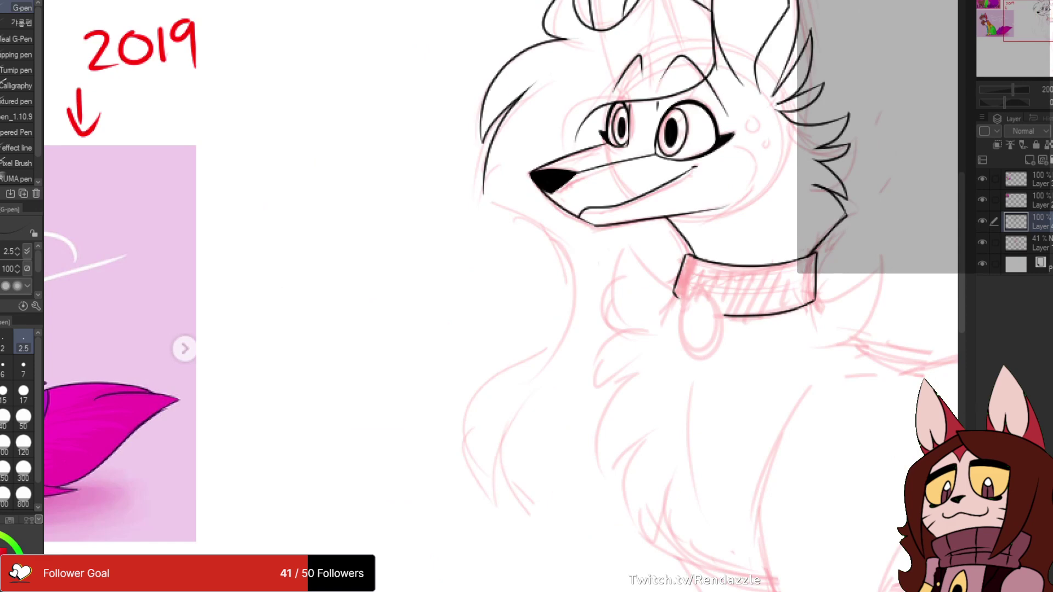
{"action": "key", "text": "ctrl+plus"}
{"action": "left_click_drag", "start_coordinate": [829, 52], "coordinate": [615, 223]}
{"action": "key", "text": "ctrl+z"}
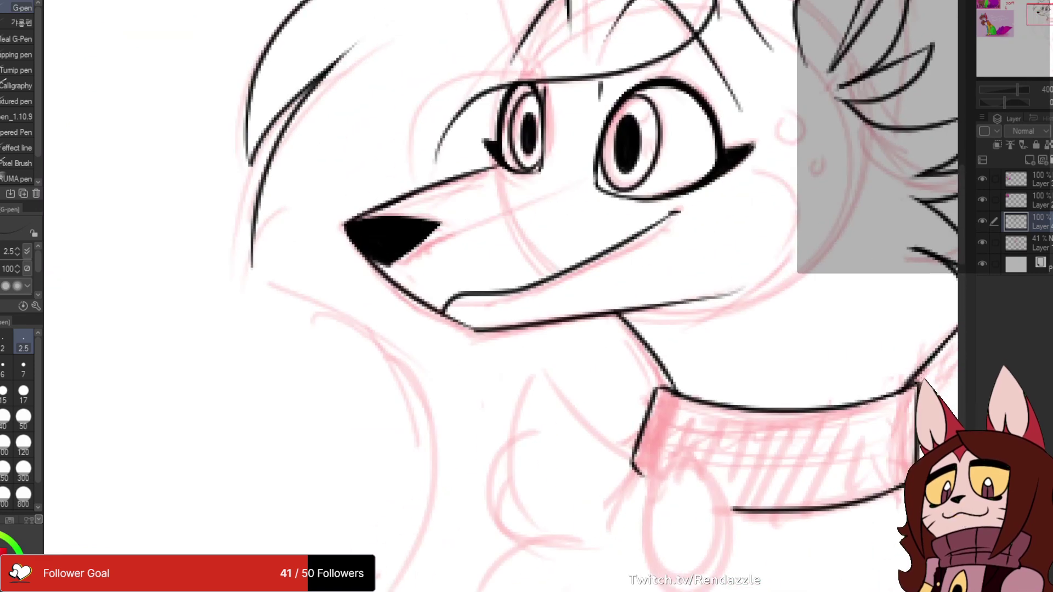
{"action": "mouse_move", "coordinate": [595, 173]}
{"action": "left_mouse_down"}
{"action": "mouse_move", "coordinate": [415, 239]}
{"action": "mouse_move", "coordinate": [603, 178]}
{"action": "mouse_move", "coordinate": [439, 225]}
{"action": "left_mouse_up"}
{"action": "key", "text": "ctrl+z"}
{"action": "key", "text": "ctrl+z"}
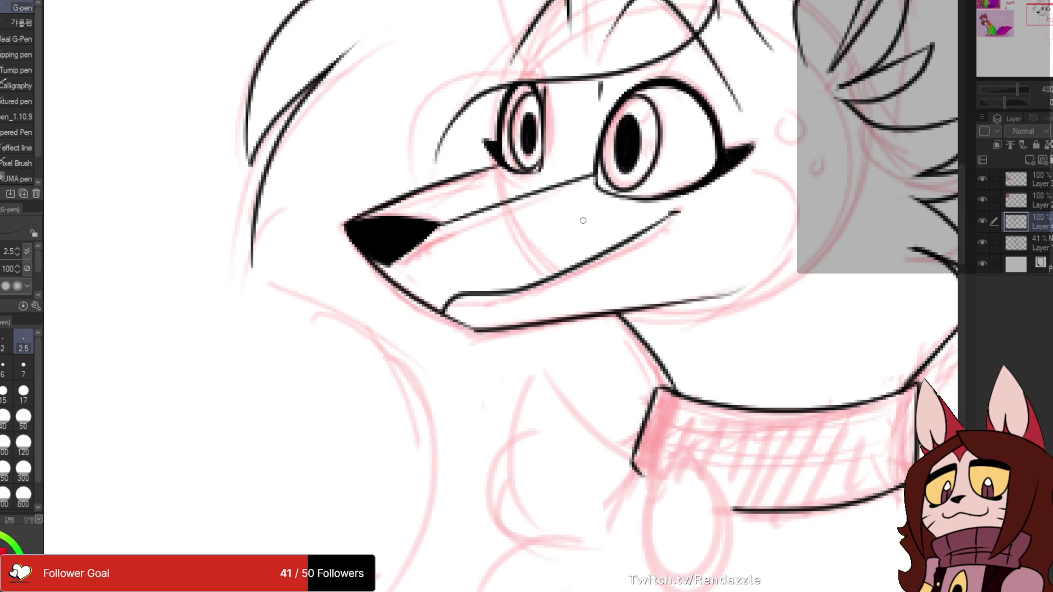
- Ink the rounded cheek curve from the near eye's outer lash to the jaw line, redoing the stroke until it fits
{"action": "mouse_move", "coordinate": [757, 191]}
{"action": "left_mouse_down"}
{"action": "mouse_move", "coordinate": [722, 265]}
{"action": "mouse_move", "coordinate": [654, 245]}
{"action": "mouse_move", "coordinate": [610, 347]}
{"action": "left_mouse_up"}
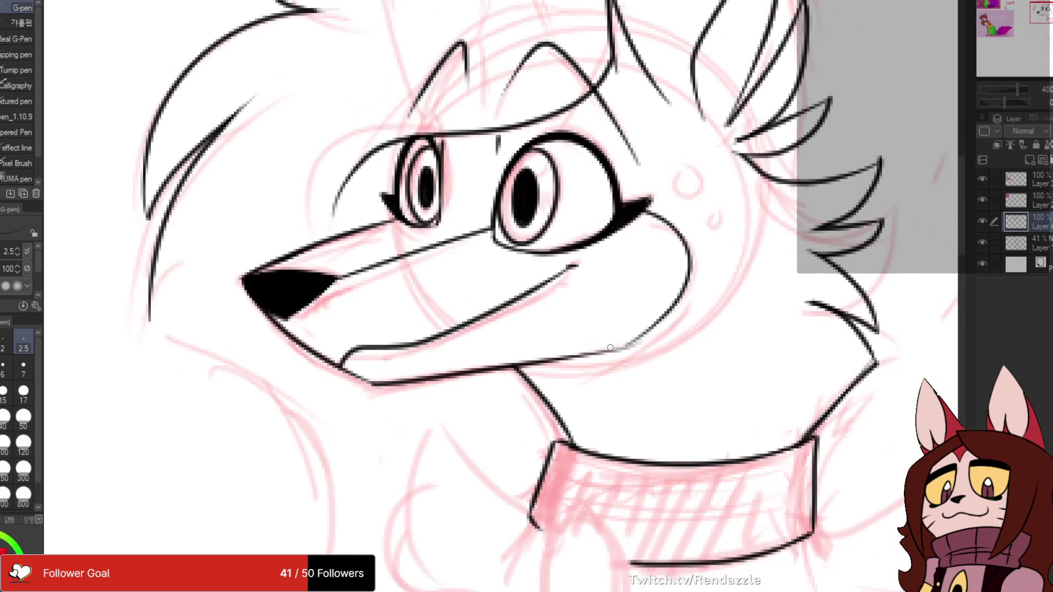
{"action": "key", "text": "ctrl+z"}
{"action": "left_click_drag", "start_coordinate": [644, 214], "coordinate": [623, 334]}
{"action": "key", "text": "ctrl+z"}
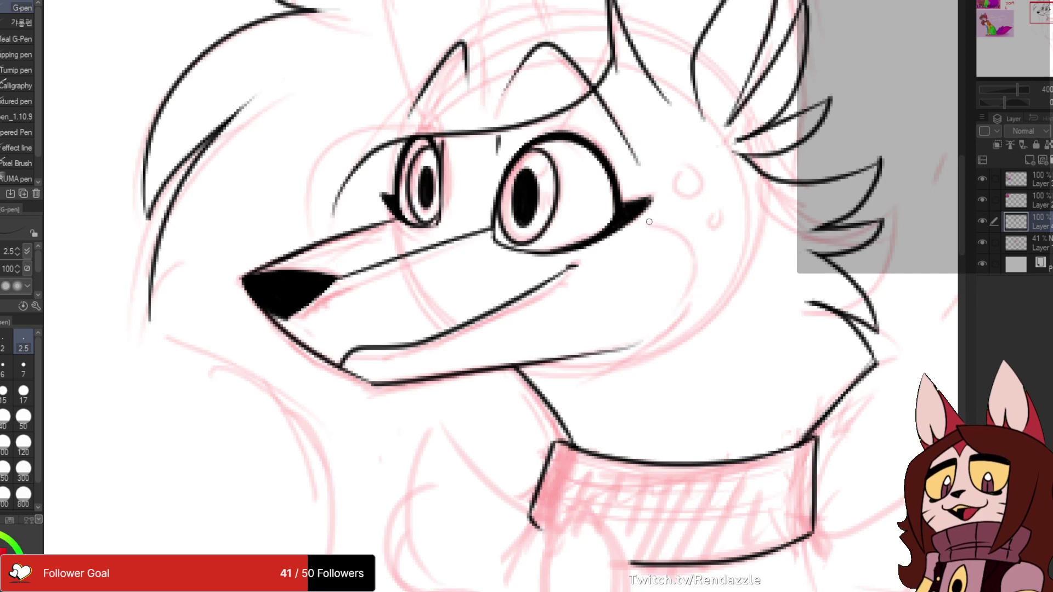
{"action": "left_click_drag", "start_coordinate": [644, 214], "coordinate": [689, 323]}
{"action": "key", "text": "ctrl+z"}
{"action": "left_click_drag", "start_coordinate": [647, 214], "coordinate": [646, 341]}
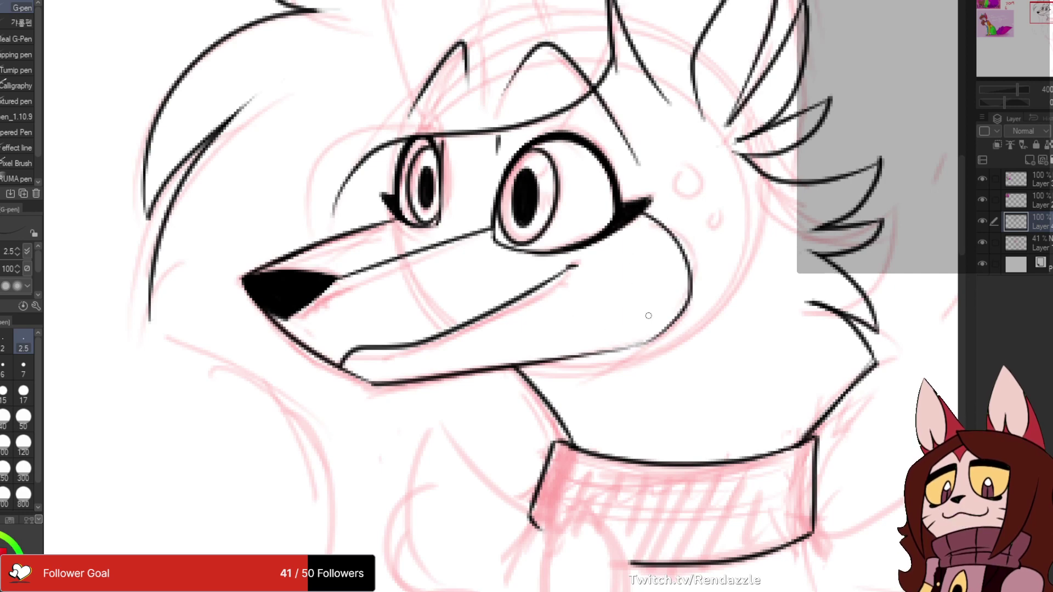
{"action": "key", "text": "ctrl+z"}
{"action": "left_click_drag", "start_coordinate": [638, 217], "coordinate": [647, 337]}
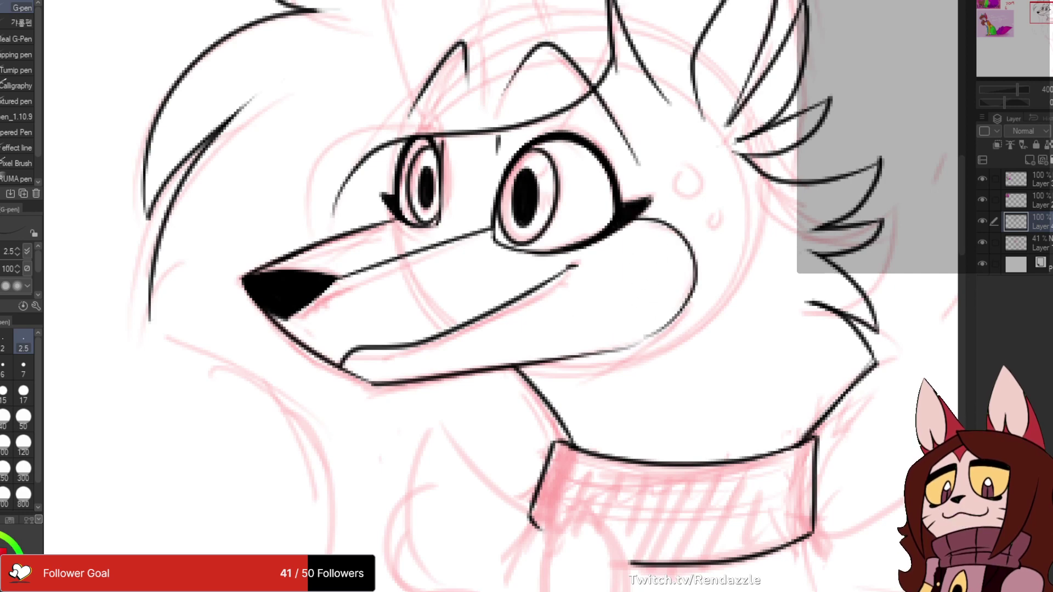
- Fill in the outer lash area of the far eye and thicken its upper lid up to the brow line
{"action": "left_click_drag", "start_coordinate": [308, 248], "coordinate": [346, 236]}
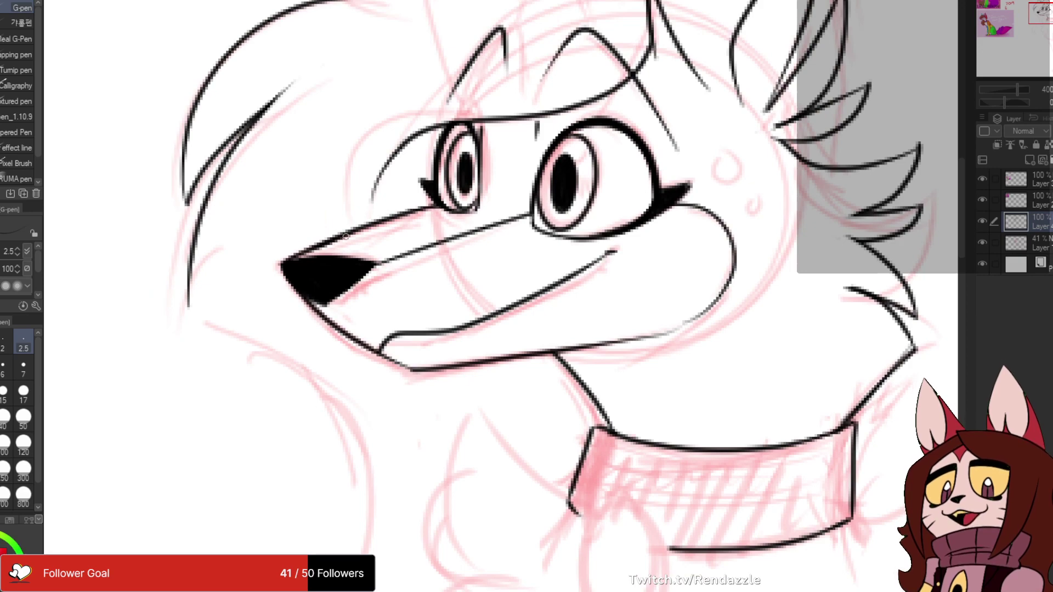
{"action": "scroll", "coordinate": [346, 236], "scroll_direction": "down", "scroll_amount": 3}
{"action": "left_click_drag", "start_coordinate": [398, 223], "coordinate": [500, 219]}
{"action": "scroll", "coordinate": [499, 219], "scroll_direction": "up", "scroll_amount": 1}
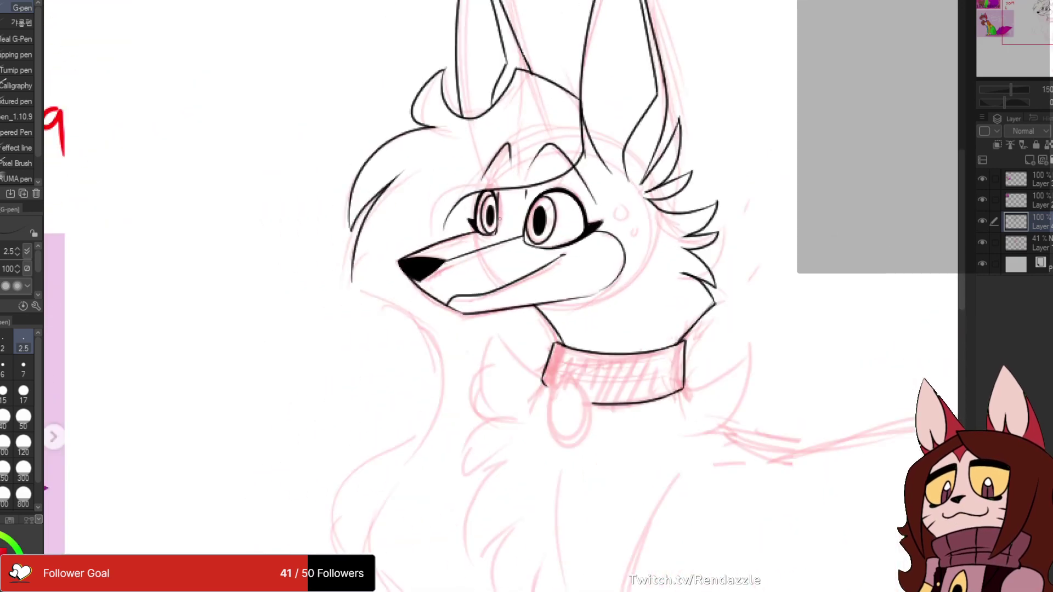
{"action": "scroll", "coordinate": [498, 219], "scroll_direction": "up", "scroll_amount": 5}
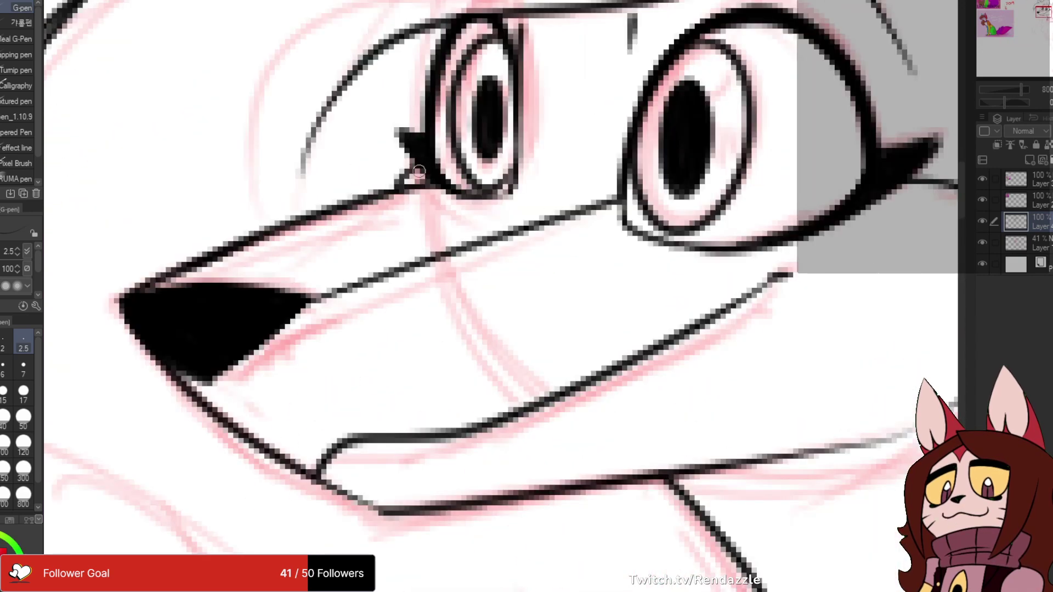
{"action": "scroll", "coordinate": [418, 172], "scroll_direction": "down", "scroll_amount": 4}
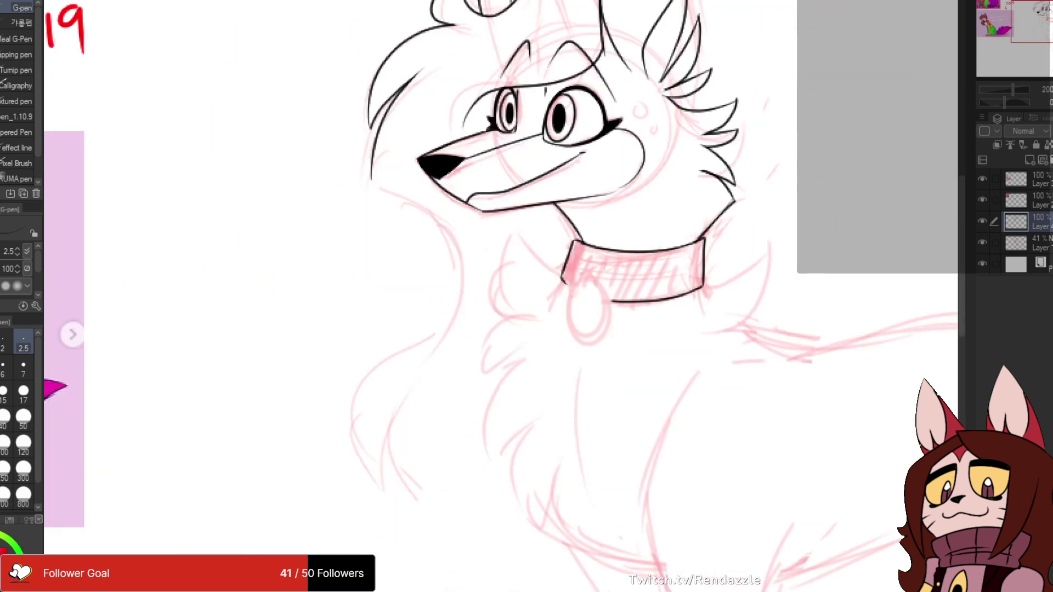
{"action": "left_click_drag", "start_coordinate": [418, 171], "coordinate": [379, 265]}
{"action": "scroll", "coordinate": [437, 152], "scroll_direction": "up", "scroll_amount": 4}
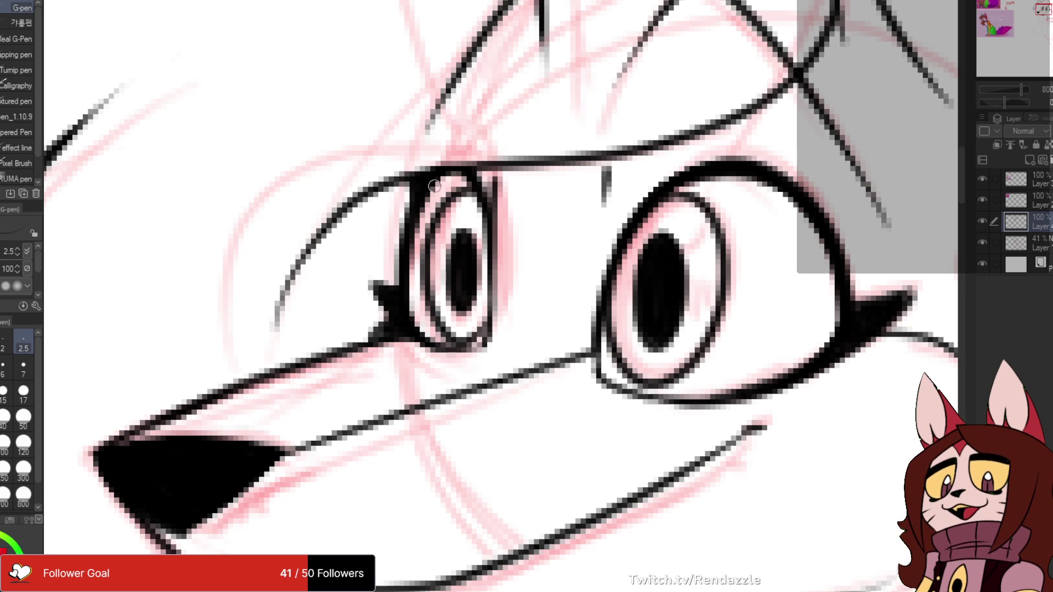
{"action": "scroll", "coordinate": [635, 116], "scroll_direction": "down", "scroll_amount": 4}
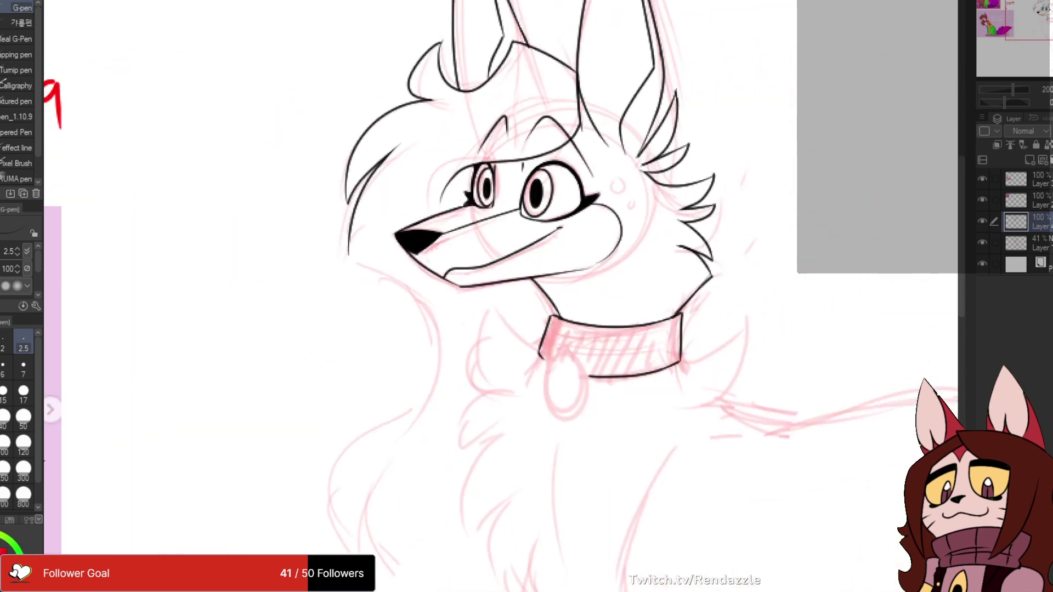
- Ink the small round freckles on the cheek beside the near eye
{"action": "scroll", "coordinate": [568, 235], "scroll_direction": "up", "scroll_amount": 2}
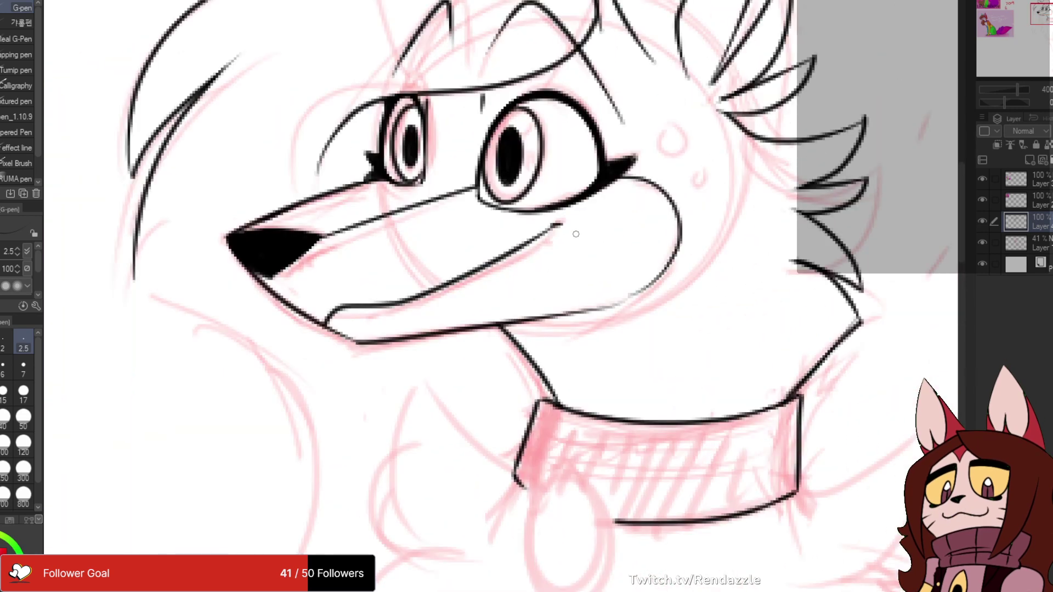
{"action": "scroll", "coordinate": [668, 151], "scroll_direction": "up", "scroll_amount": 2}
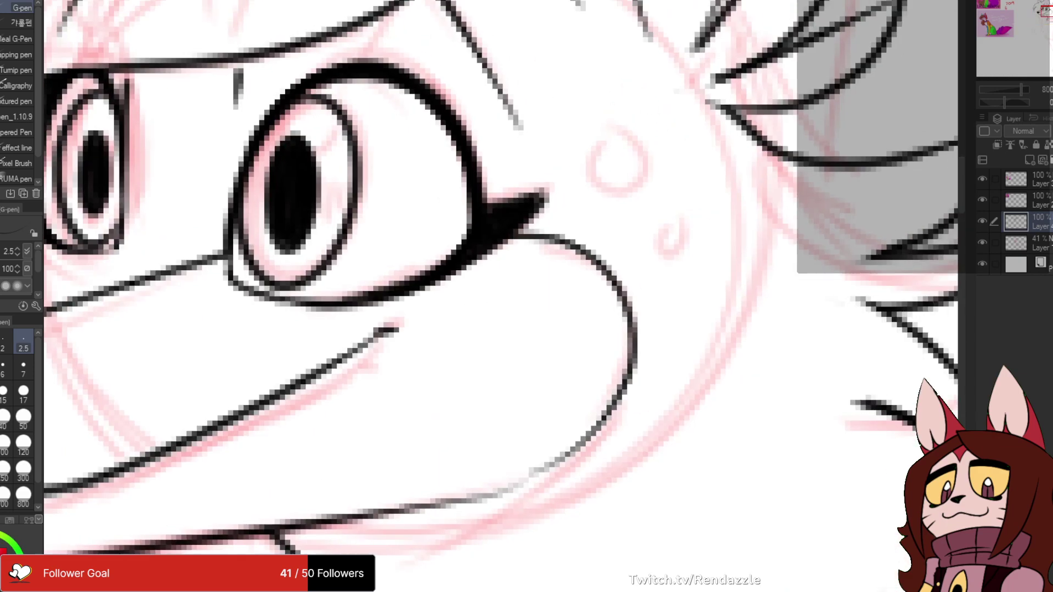
{"action": "mouse_move", "coordinate": [602, 127]}
{"action": "left_mouse_down"}
{"action": "mouse_move", "coordinate": [652, 176]}
{"action": "mouse_move", "coordinate": [603, 126]}
{"action": "left_mouse_up"}
{"action": "mouse_move", "coordinate": [670, 221]}
{"action": "left_mouse_down"}
{"action": "mouse_move", "coordinate": [655, 225]}
{"action": "mouse_move", "coordinate": [684, 253]}
{"action": "mouse_move", "coordinate": [675, 225]}
{"action": "left_mouse_up"}
{"action": "scroll", "coordinate": [680, 241], "scroll_direction": "down", "scroll_amount": 4}
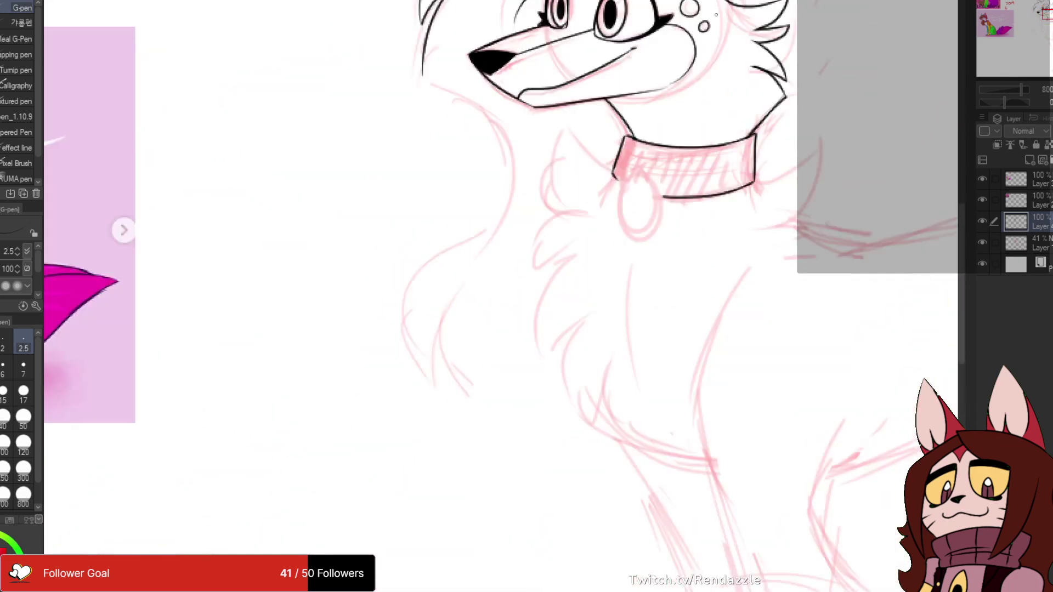
- Ink the neck marking line from the bottom of the cheek curve down to the collar's upper edge, redrawing until it fits
{"action": "left_click_drag", "start_coordinate": [646, 169], "coordinate": [575, 221]}
{"action": "scroll", "coordinate": [583, 205], "scroll_direction": "up", "scroll_amount": 2}
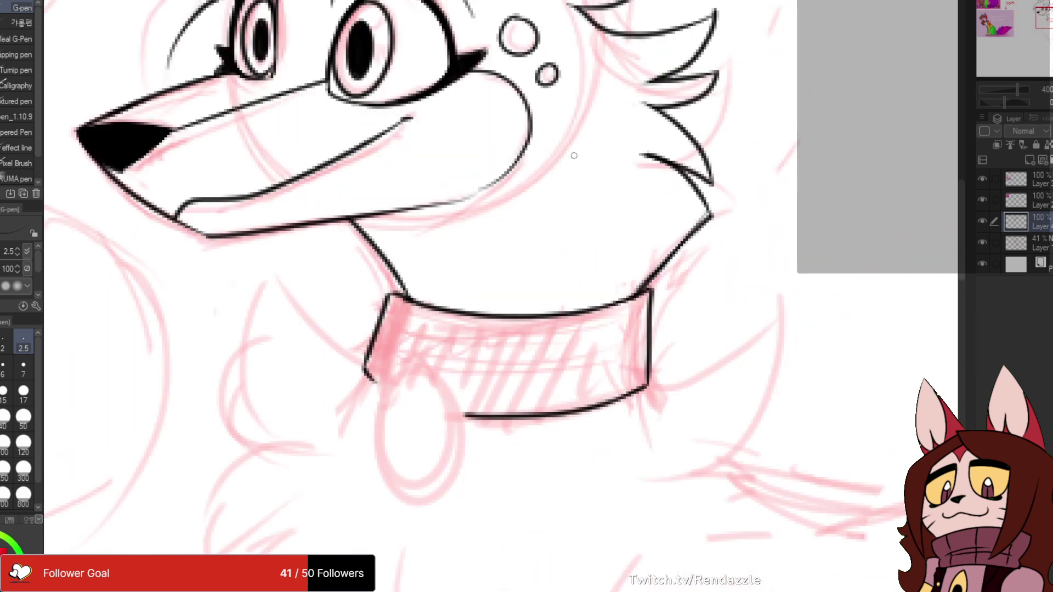
{"action": "left_click_drag", "start_coordinate": [518, 162], "coordinate": [537, 307]}
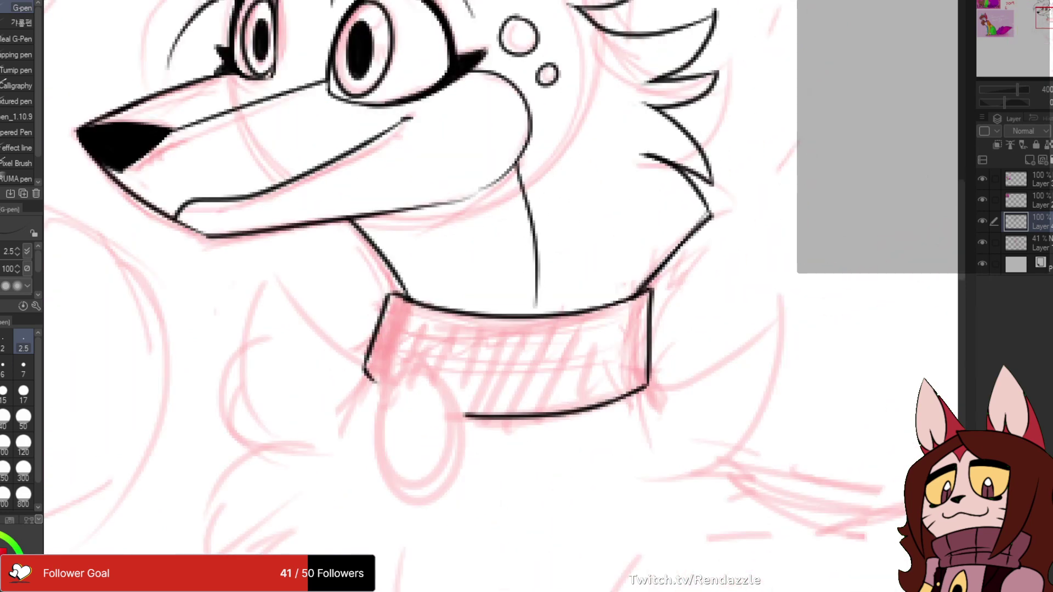
{"action": "key", "text": "ctrl+z"}
{"action": "key", "text": "ctrl+y"}
{"action": "key", "text": "ctrl+z"}
{"action": "mouse_move", "coordinate": [526, 148]}
{"action": "left_mouse_down"}
{"action": "mouse_move", "coordinate": [518, 205]}
{"action": "mouse_move", "coordinate": [540, 311]}
{"action": "left_mouse_up"}
{"action": "left_click_drag", "start_coordinate": [540, 311], "coordinate": [639, 354]}
{"action": "key", "text": "ctrl+z"}
{"action": "left_click_drag", "start_coordinate": [609, 211], "coordinate": [629, 357]}
{"action": "scroll", "coordinate": [820, 93], "scroll_direction": "down", "scroll_amount": 2}
{"action": "left_click_drag", "start_coordinate": [708, 160], "coordinate": [601, 248]}
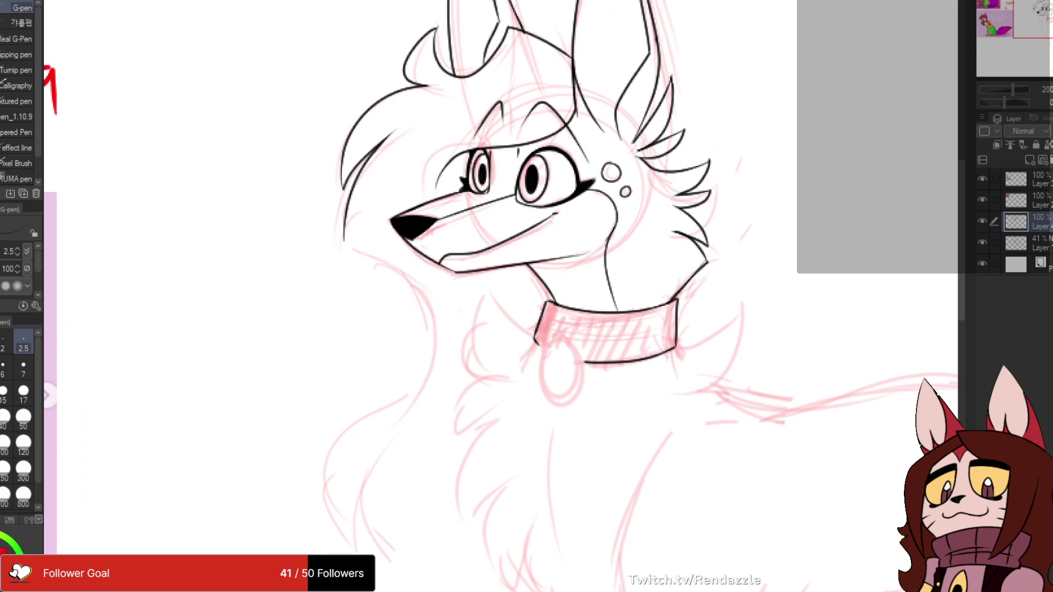
- Set the pen size to 3.0 and ink the pointed fur tufts behind the collar at the nape, redrawing them until they fit
{"action": "left_click_drag", "start_coordinate": [600, 409], "coordinate": [530, 288]}
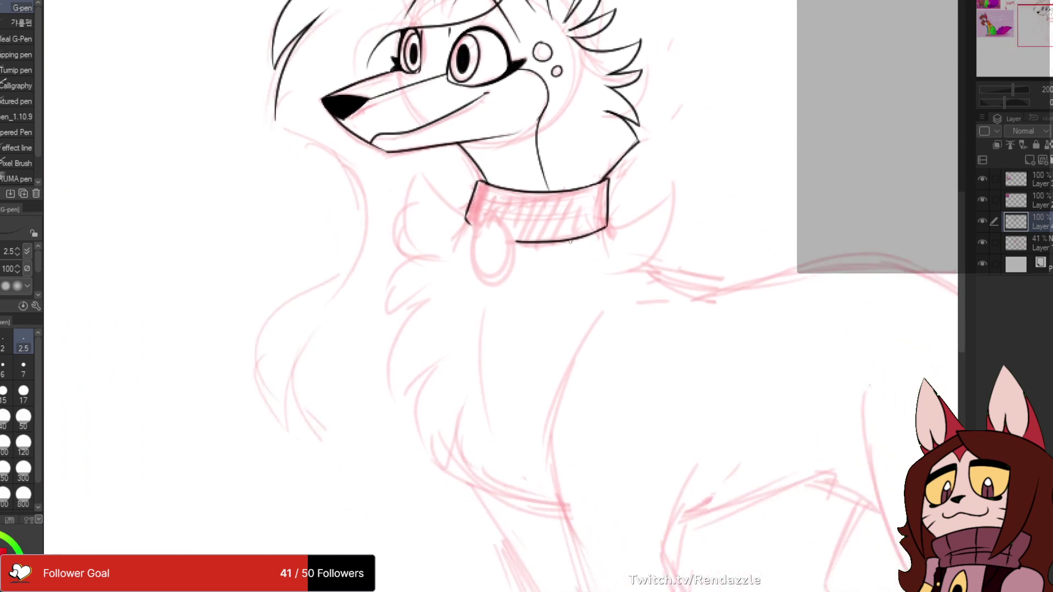
{"action": "key", "text": "bracketright"}
{"action": "key", "text": "bracketright"}
{"action": "mouse_move", "coordinate": [630, 216]}
{"action": "left_mouse_down"}
{"action": "mouse_move", "coordinate": [531, 255]}
{"action": "mouse_move", "coordinate": [577, 218]}
{"action": "left_mouse_up"}
{"action": "key", "text": "bracketleft"}
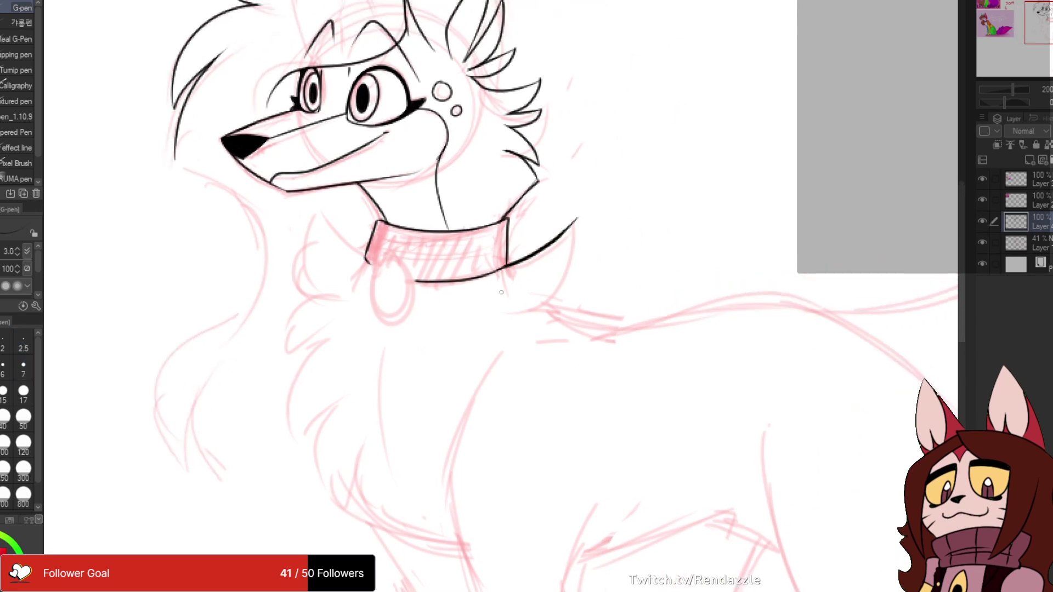
{"action": "key", "text": "ctrl+z"}
{"action": "key", "text": "ctrl+z"}
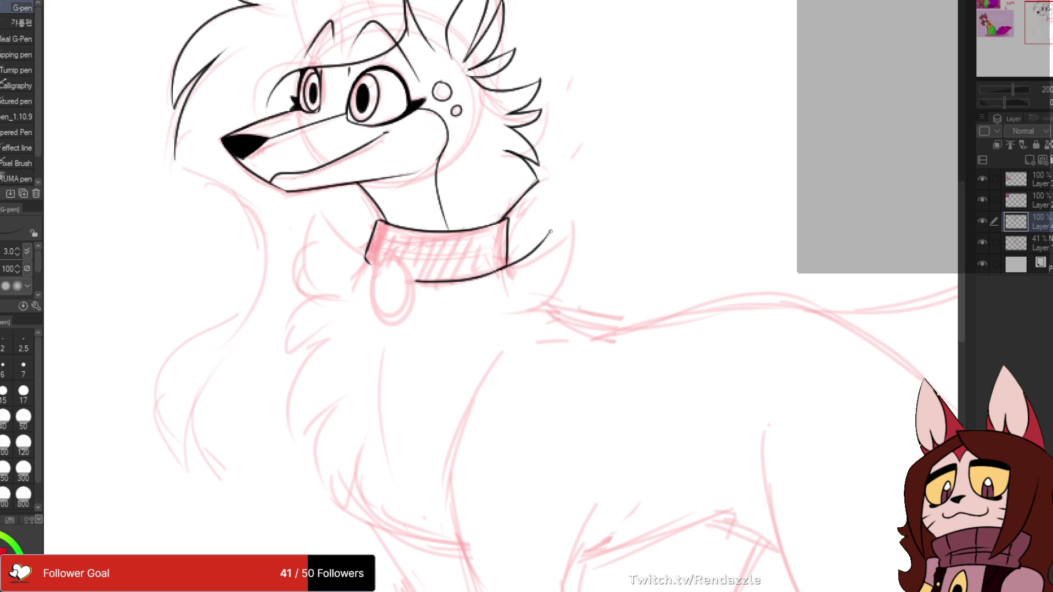
{"action": "mouse_move", "coordinate": [550, 231]}
{"action": "left_mouse_down"}
{"action": "mouse_move", "coordinate": [525, 296]}
{"action": "mouse_move", "coordinate": [597, 312]}
{"action": "left_mouse_up"}
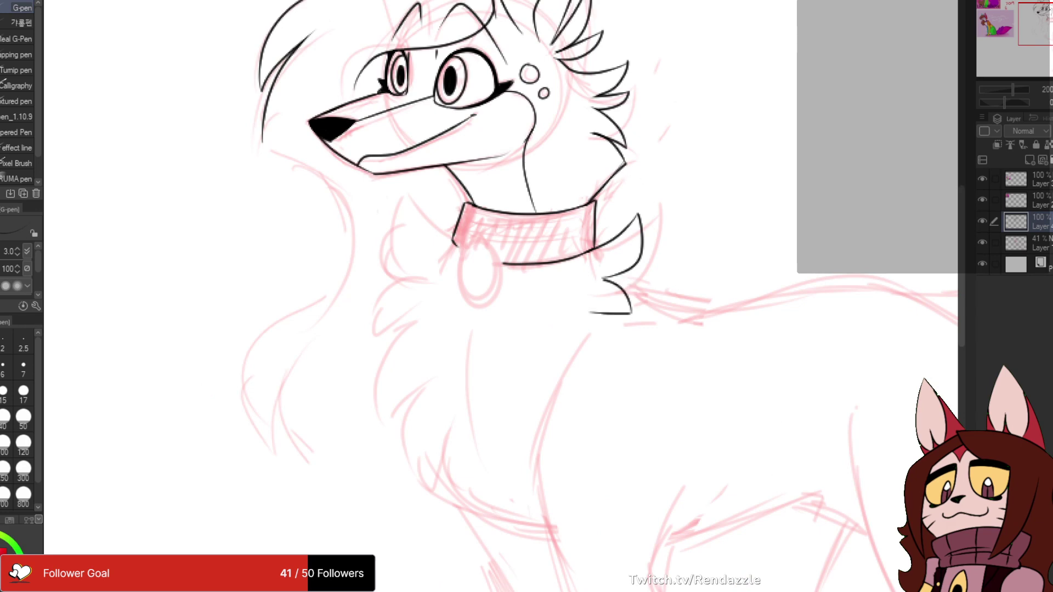
{"action": "key", "text": "ctrl+z"}
{"action": "key", "text": "ctrl+z"}
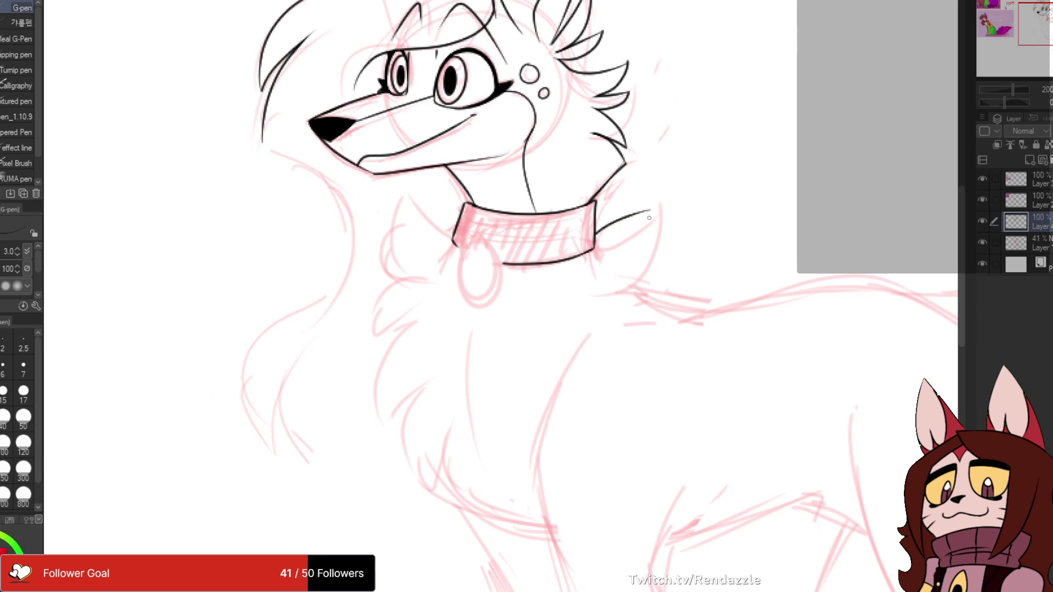
{"action": "left_click_drag", "start_coordinate": [451, 225], "coordinate": [418, 175]}
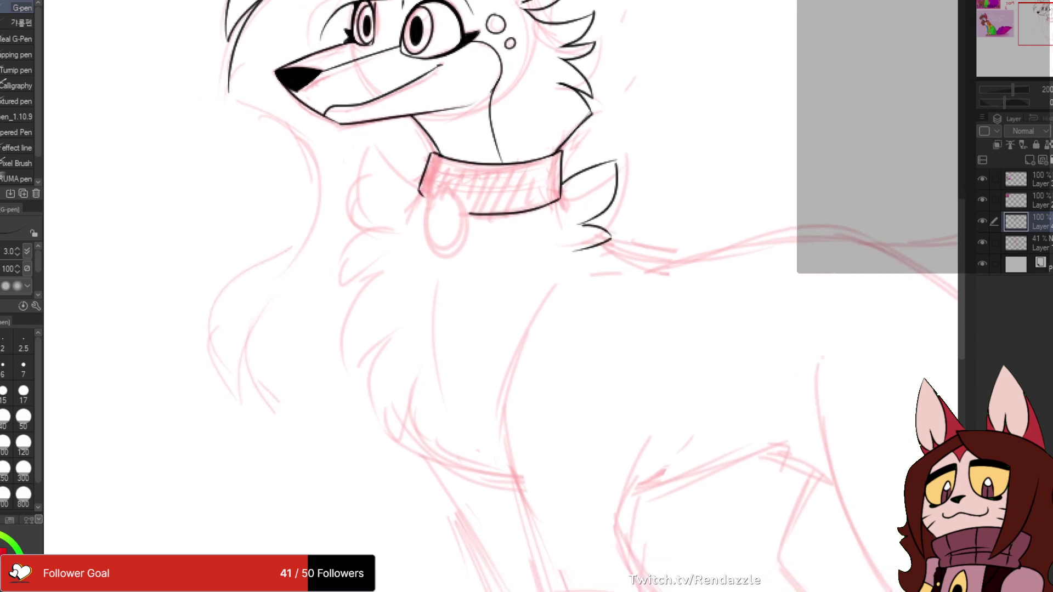
- Ink the fur tufts in front of the collar and down the upper chest, redoing the lower strokes
{"action": "mouse_move", "coordinate": [388, 141]}
{"action": "left_mouse_down"}
{"action": "mouse_move", "coordinate": [376, 161]}
{"action": "mouse_move", "coordinate": [402, 229]}
{"action": "mouse_move", "coordinate": [374, 265]}
{"action": "left_mouse_up"}
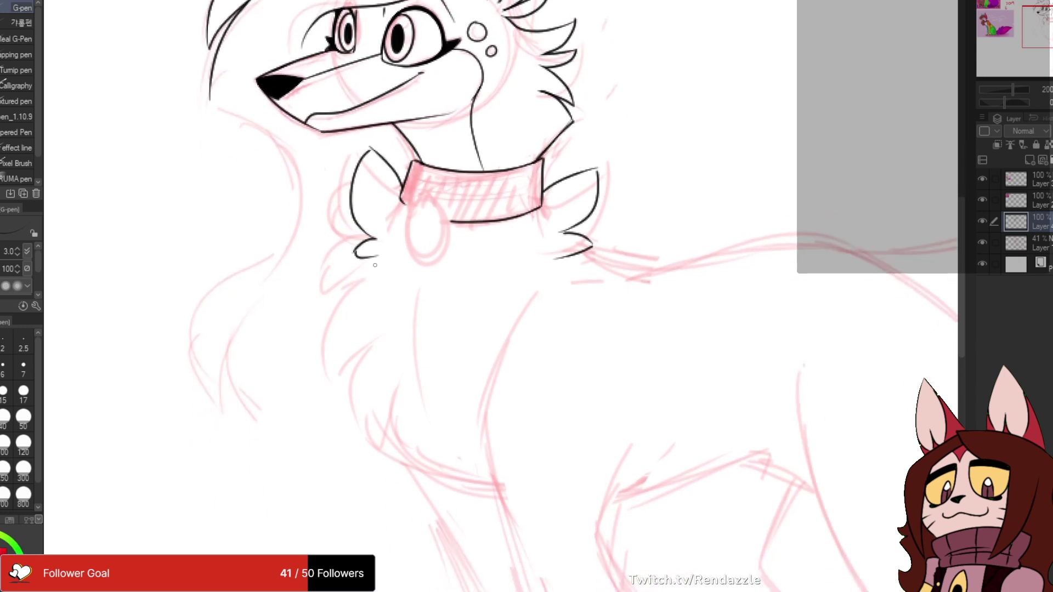
{"action": "key", "text": "ctrl+z"}
{"action": "key", "text": "ctrl+z"}
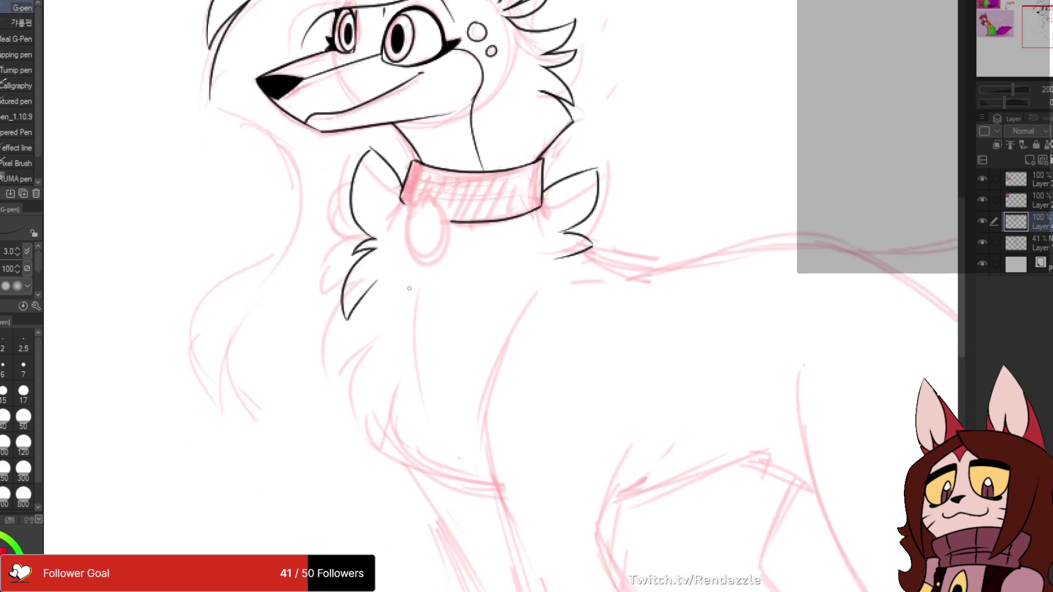
- Ink the curved chest line from the lowest fur tuft to the top of the front leg, redrawing it and smoothing its bend
{"action": "left_click_drag", "start_coordinate": [410, 288], "coordinate": [360, 229]}
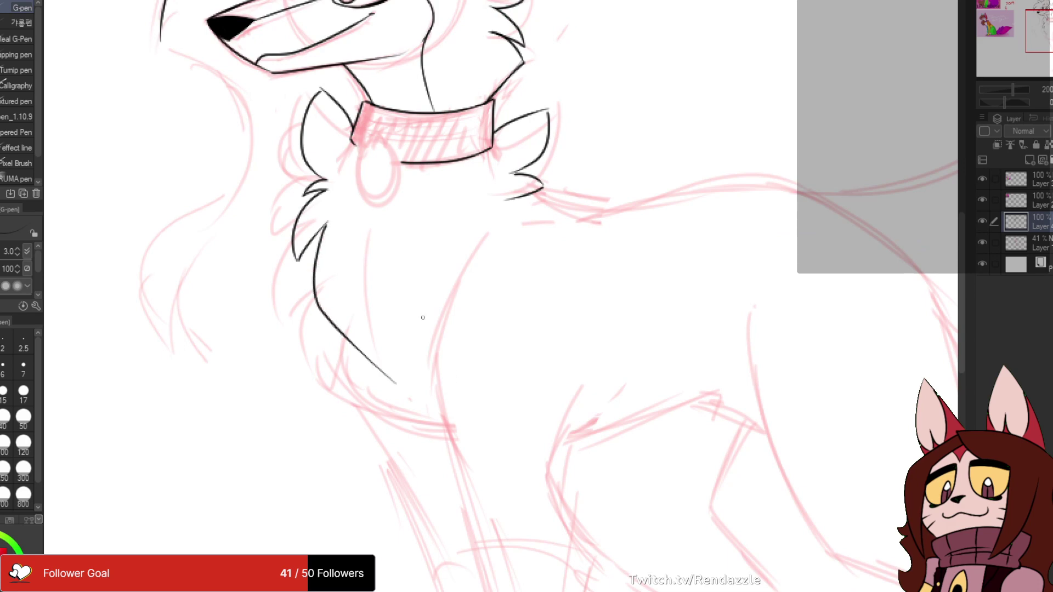
{"action": "key", "text": "ctrl+z"}
{"action": "left_click_drag", "start_coordinate": [319, 308], "coordinate": [287, 277]}
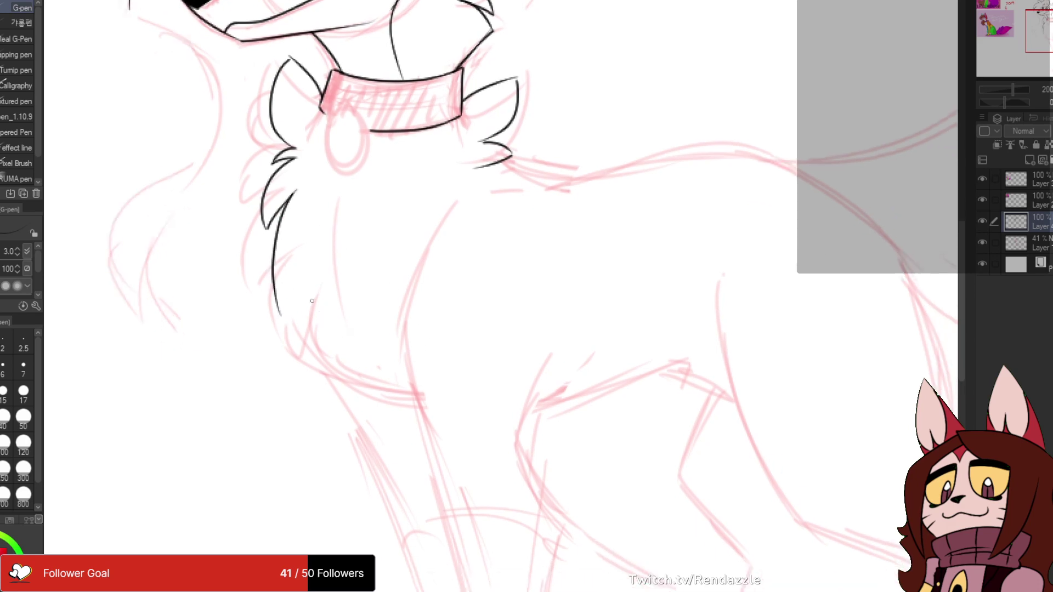
{"action": "left_click_drag", "start_coordinate": [294, 322], "coordinate": [400, 376]}
{"action": "key", "text": "ctrl+z"}
{"action": "left_click_drag", "start_coordinate": [272, 268], "coordinate": [402, 379]}
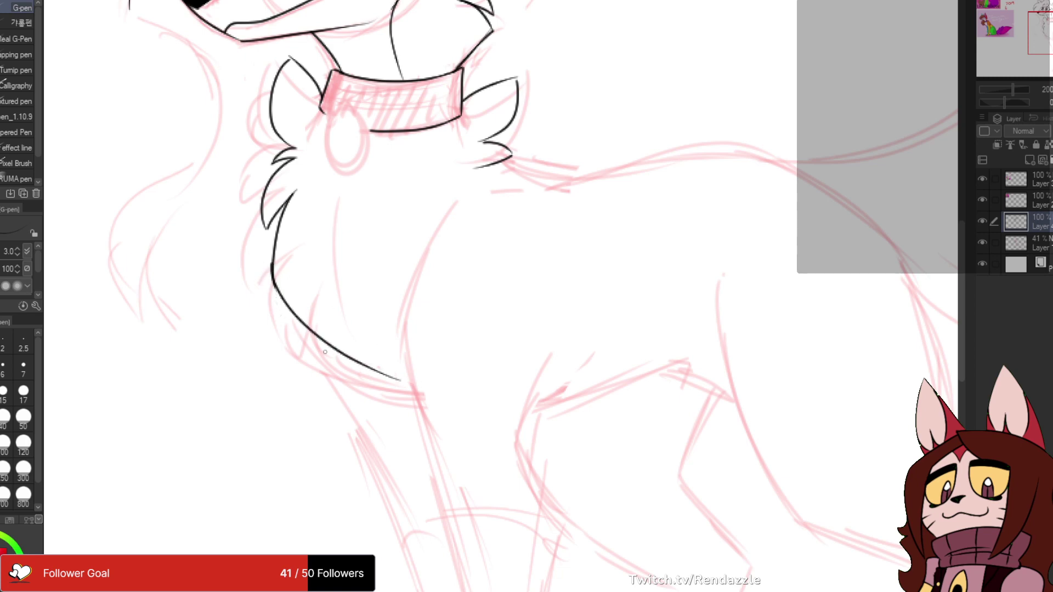
{"action": "scroll", "coordinate": [297, 277], "scroll_direction": "up", "scroll_amount": 4}
{"action": "left_click_drag", "start_coordinate": [192, 230], "coordinate": [196, 291]}
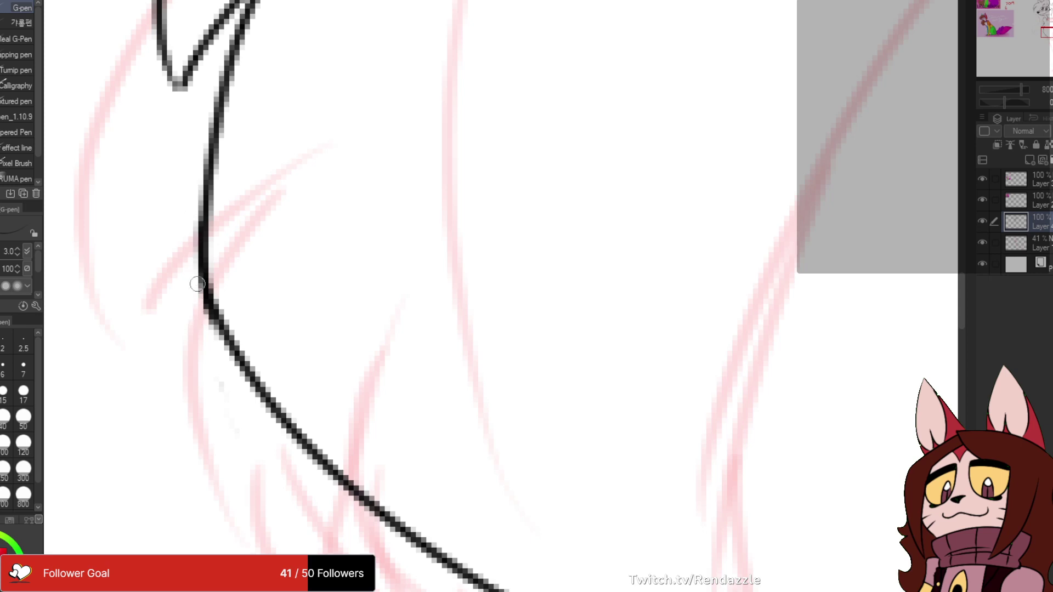
{"action": "scroll", "coordinate": [370, 121], "scroll_direction": "down", "scroll_amount": 2}
{"action": "scroll", "coordinate": [370, 119], "scroll_direction": "down", "scroll_amount": 6}
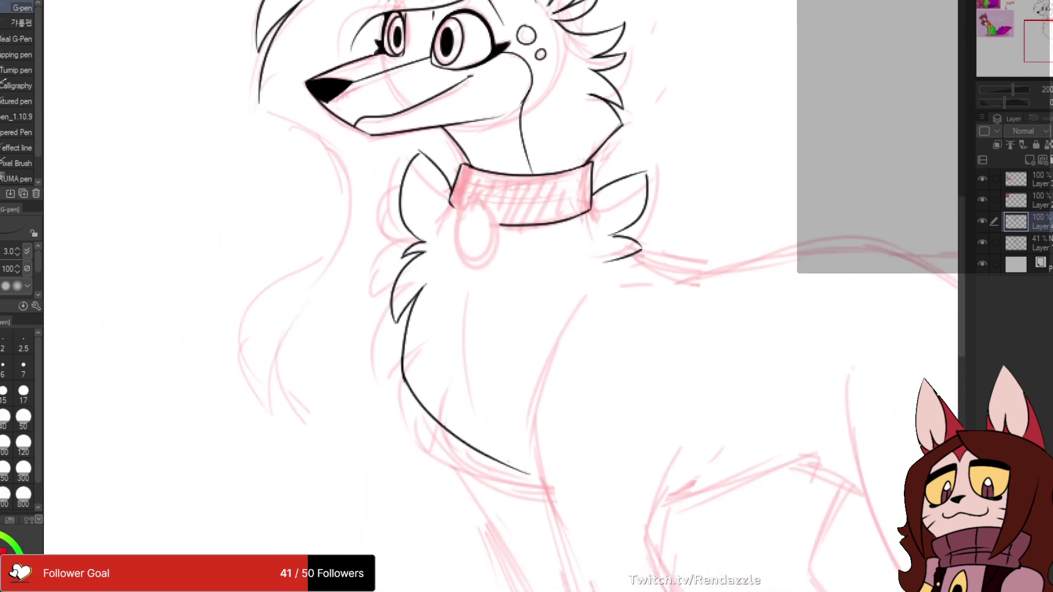
- Ink the missing front part of the collar's lower edge to close the band's outline
{"action": "scroll", "coordinate": [513, 268], "scroll_direction": "up", "scroll_amount": 3}
{"action": "mouse_move", "coordinate": [385, 162]}
{"action": "left_mouse_down"}
{"action": "mouse_move", "coordinate": [411, 181]}
{"action": "mouse_move", "coordinate": [496, 198]}
{"action": "left_mouse_up"}
{"action": "key", "text": "ctrl+z"}
{"action": "mouse_move", "coordinate": [374, 151]}
{"action": "left_mouse_down"}
{"action": "mouse_move", "coordinate": [450, 197]}
{"action": "mouse_move", "coordinate": [510, 200]}
{"action": "left_mouse_up"}
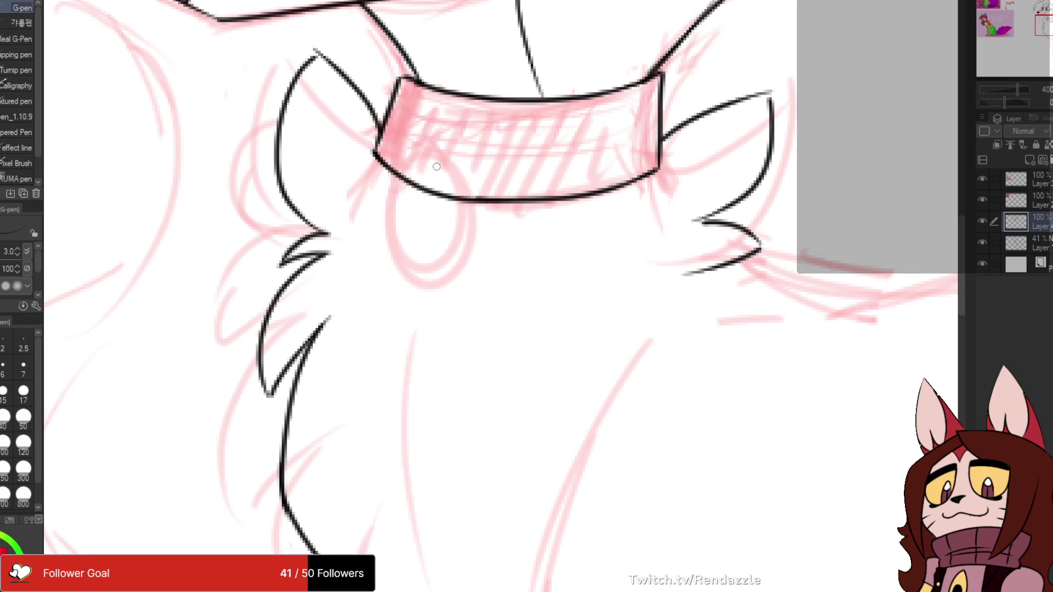
{"action": "scroll", "coordinate": [434, 84], "scroll_direction": "down", "scroll_amount": 3}
{"action": "scroll", "coordinate": [435, 84], "scroll_direction": "up", "scroll_amount": 3}
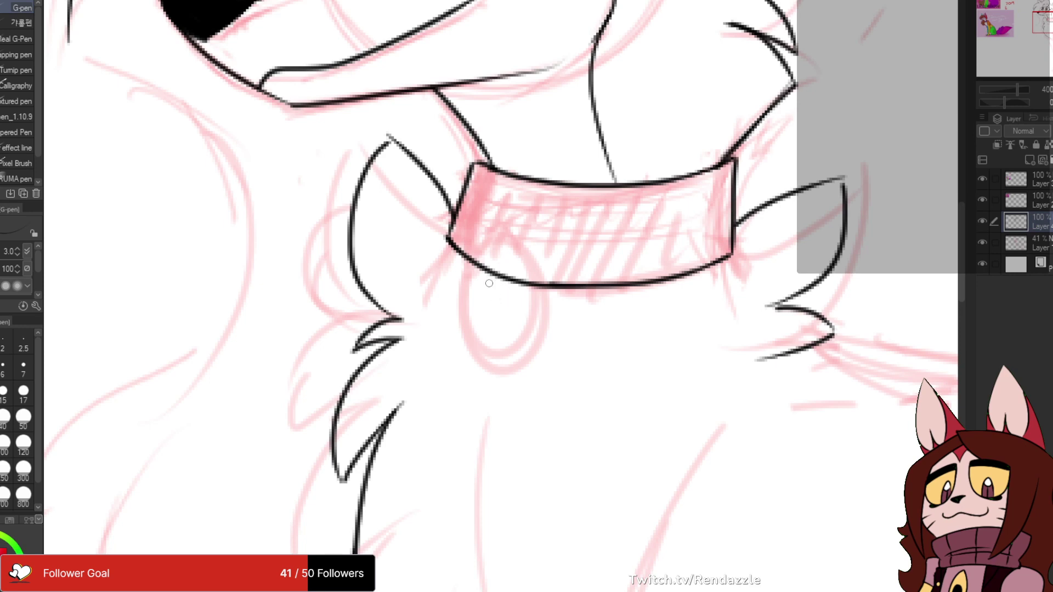
- Try to ink the oval tag hanging from the collar's lower edge
{"action": "mouse_move", "coordinate": [488, 286]}
{"action": "left_mouse_down"}
{"action": "mouse_move", "coordinate": [462, 315]}
{"action": "mouse_move", "coordinate": [529, 419]}
{"action": "mouse_move", "coordinate": [496, 284]}
{"action": "mouse_move", "coordinate": [461, 304]}
{"action": "mouse_move", "coordinate": [485, 285]}
{"action": "mouse_move", "coordinate": [477, 447]}
{"action": "mouse_move", "coordinate": [528, 301]}
{"action": "mouse_move", "coordinate": [448, 348]}
{"action": "mouse_move", "coordinate": [518, 330]}
{"action": "mouse_move", "coordinate": [470, 291]}
{"action": "left_mouse_up"}
{"action": "key", "text": "ctrl+z"}
{"action": "key", "text": "ctrl+z"}
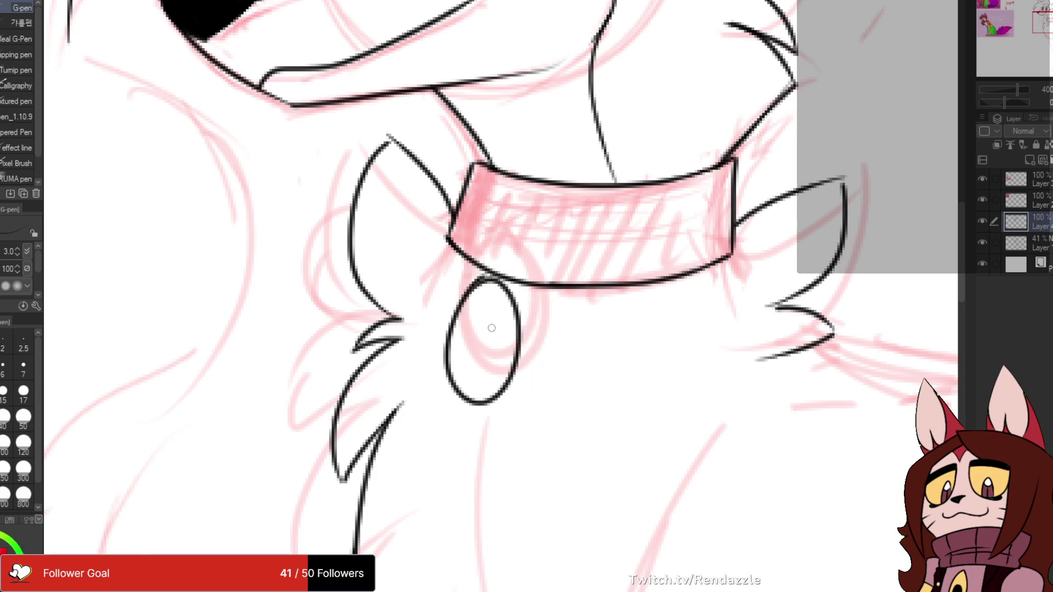
{"action": "mouse_move", "coordinate": [492, 328]}
{"action": "left_mouse_down"}
{"action": "mouse_move", "coordinate": [446, 427]}
{"action": "mouse_move", "coordinate": [436, 301]}
{"action": "left_mouse_up"}
{"action": "key", "text": "ctrl+z"}
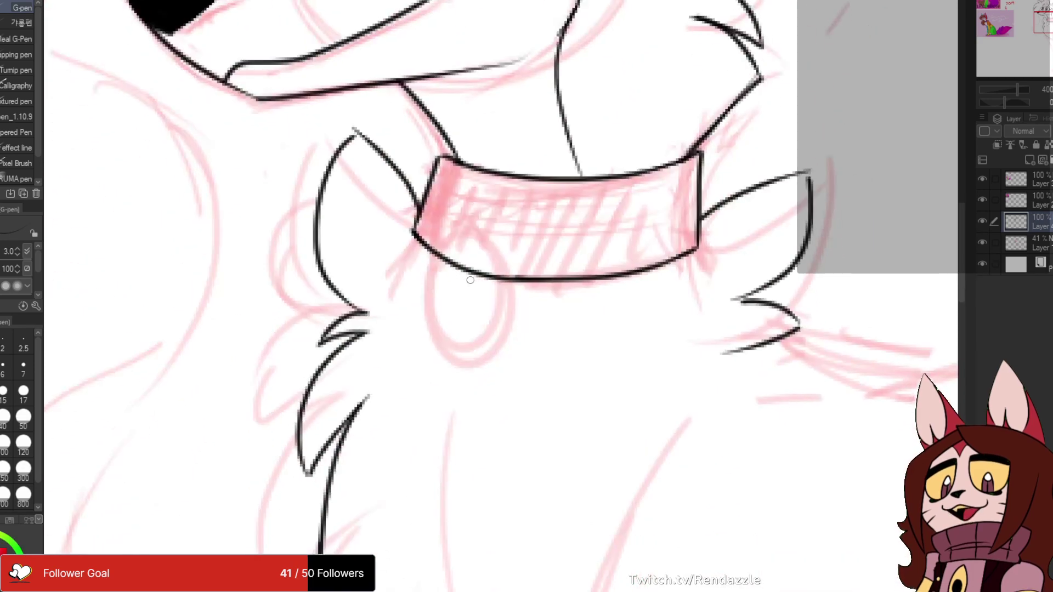
{"action": "left_click_drag", "start_coordinate": [428, 229], "coordinate": [355, 265]}
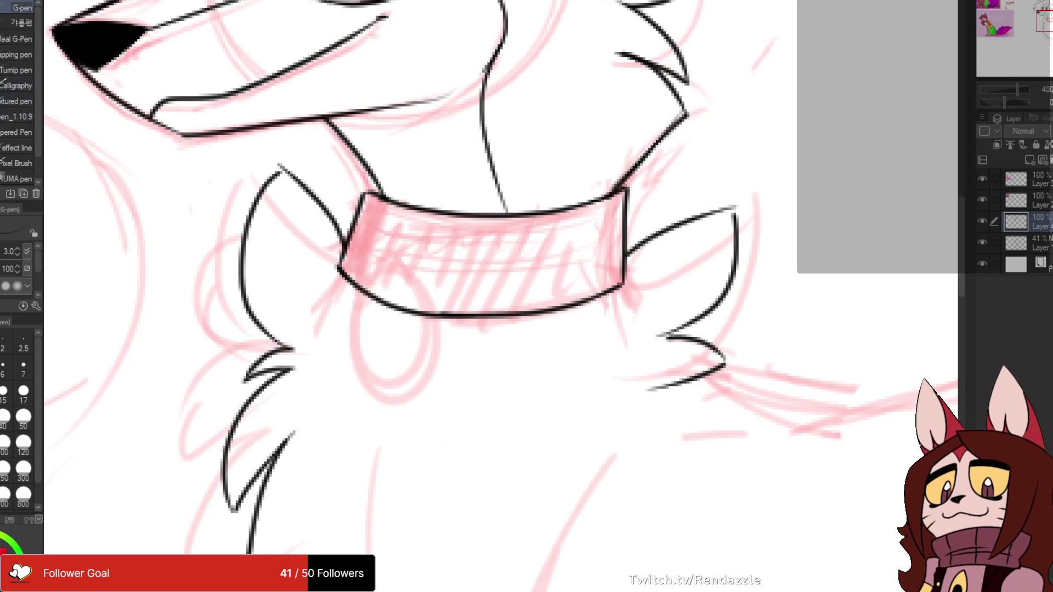
- Erase the collar's lower edge and its slanted front side
{"action": "key", "text": "e"}
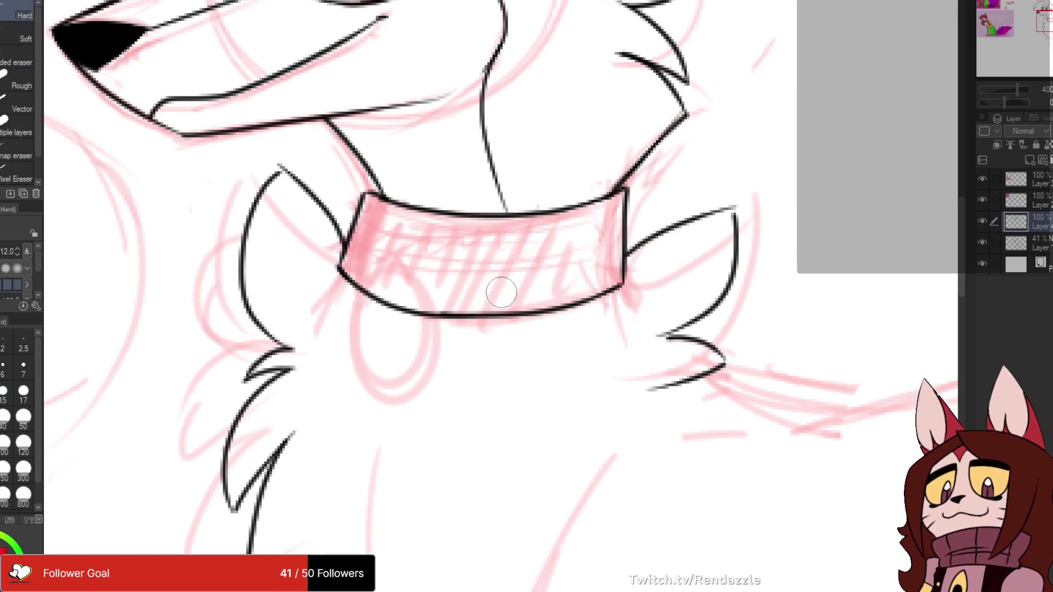
{"action": "key", "text": "b"}
{"action": "mouse_move", "coordinate": [349, 280]}
{"action": "left_mouse_down"}
{"action": "mouse_move", "coordinate": [543, 311]}
{"action": "mouse_move", "coordinate": [606, 295]}
{"action": "mouse_move", "coordinate": [628, 276]}
{"action": "left_mouse_up"}
{"action": "mouse_move", "coordinate": [381, 203]}
{"action": "left_mouse_down"}
{"action": "mouse_move", "coordinate": [375, 242]}
{"action": "mouse_move", "coordinate": [382, 189]}
{"action": "mouse_move", "coordinate": [361, 269]}
{"action": "left_mouse_up"}
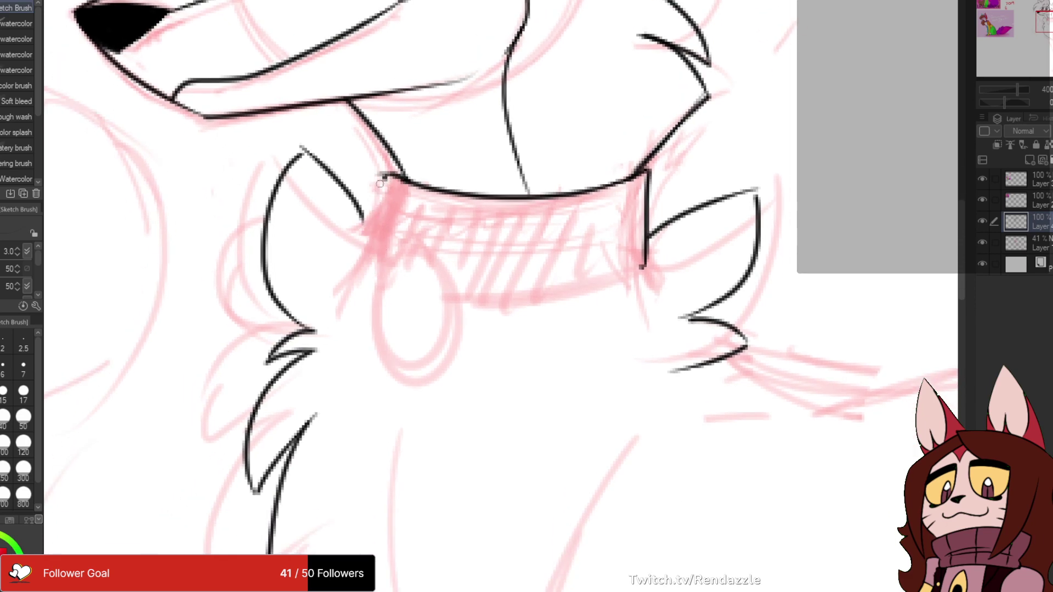
{"action": "key", "text": "p"}
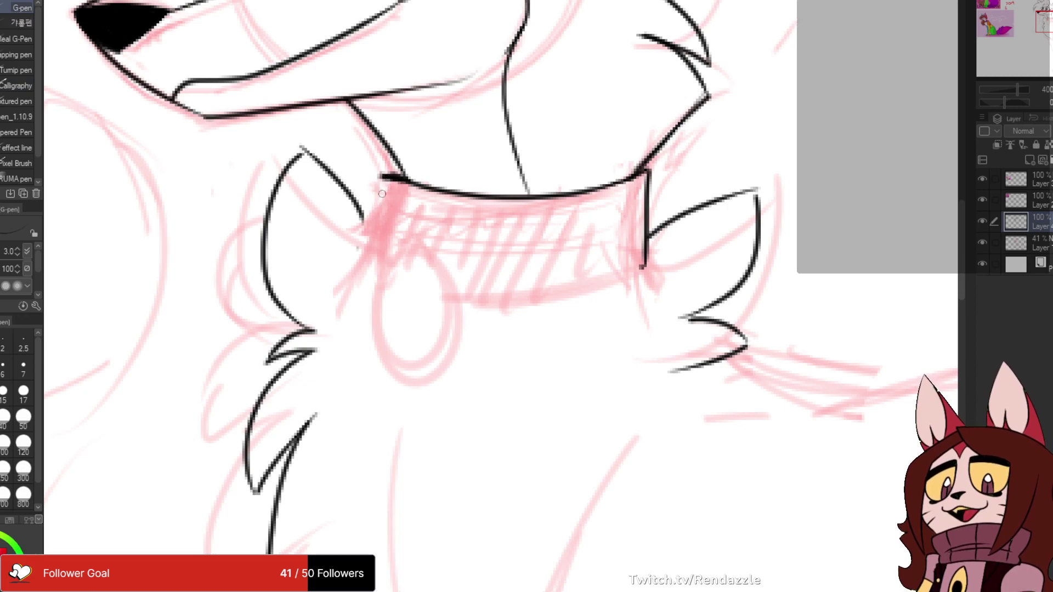
- Redraw the collar's front and rear sides as more upright lines and fill in the small inner fold at its upper front corner
{"action": "mouse_move", "coordinate": [404, 179]}
{"action": "left_mouse_down"}
{"action": "mouse_move", "coordinate": [373, 257]}
{"action": "mouse_move", "coordinate": [374, 192]}
{"action": "mouse_move", "coordinate": [372, 283]}
{"action": "left_mouse_up"}
{"action": "mouse_move", "coordinate": [657, 178]}
{"action": "left_mouse_down"}
{"action": "mouse_move", "coordinate": [624, 296]}
{"action": "mouse_move", "coordinate": [532, 209]}
{"action": "left_mouse_up"}
{"action": "key", "text": "e"}
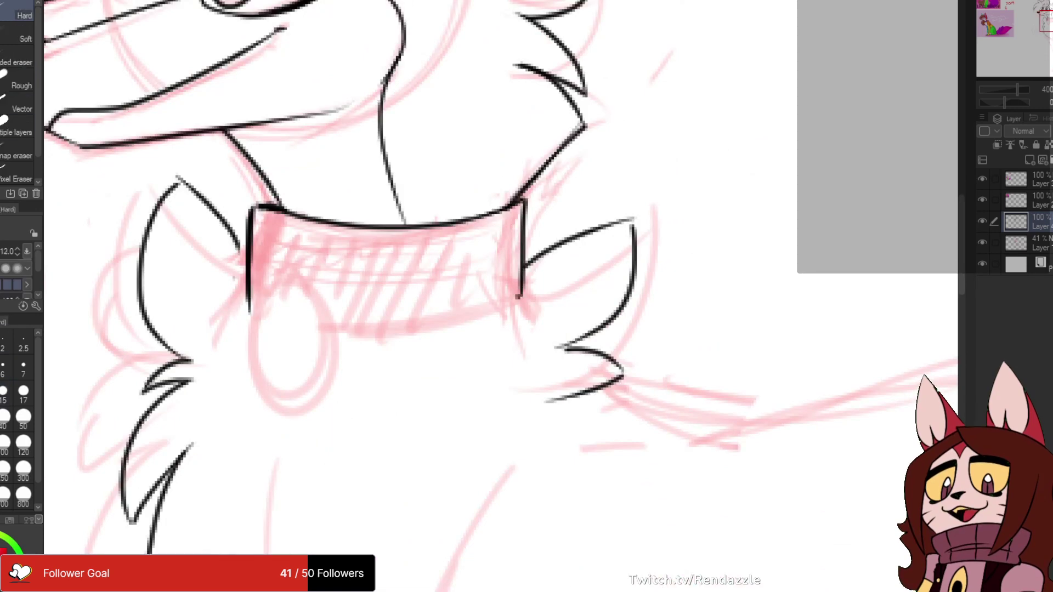
{"action": "key", "text": "p"}
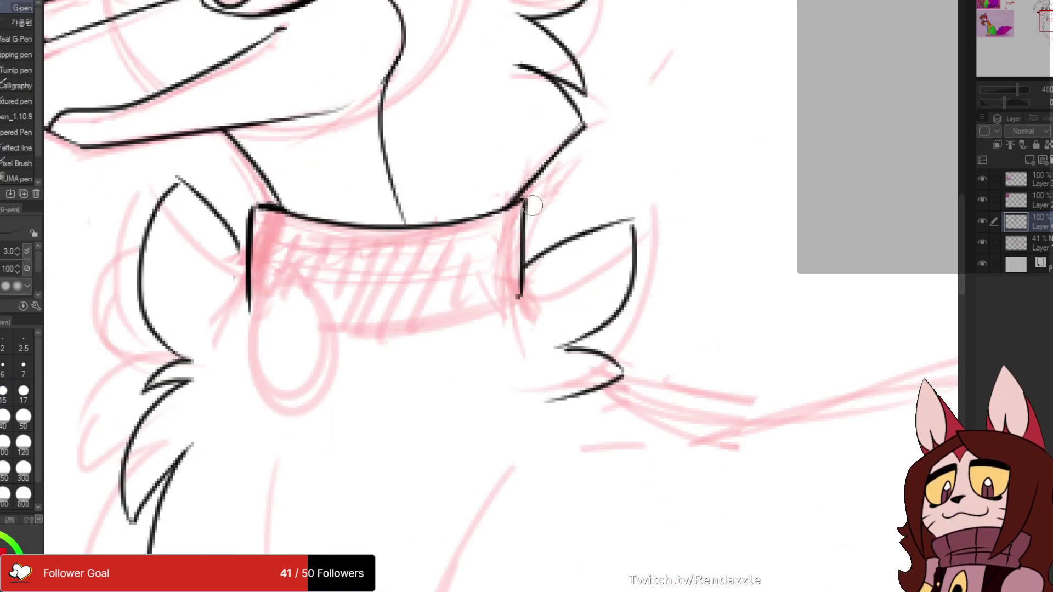
{"action": "left_click_drag", "start_coordinate": [533, 206], "coordinate": [515, 323]}
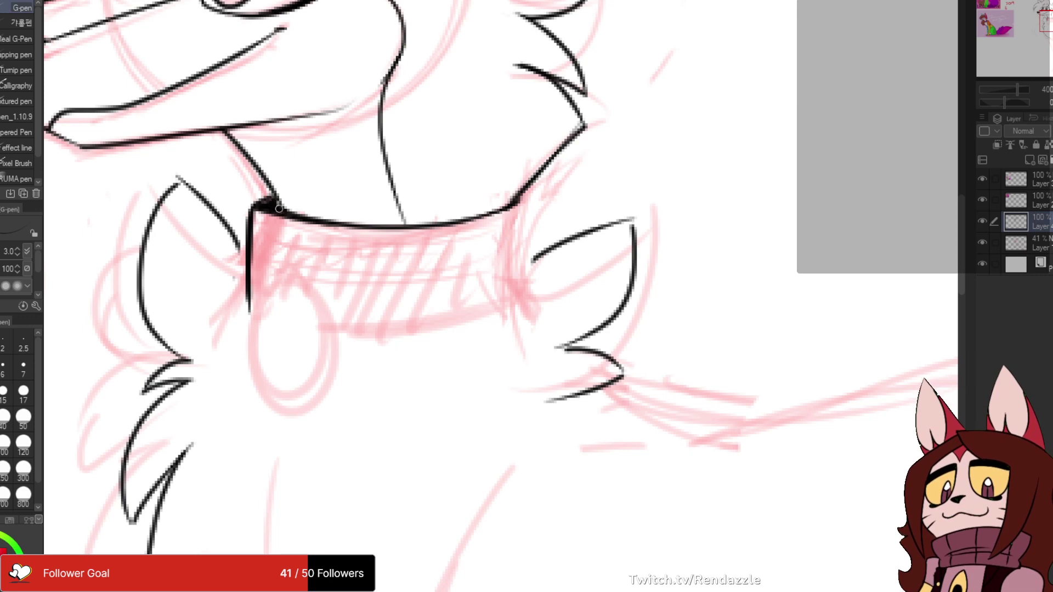
{"action": "mouse_move", "coordinate": [279, 208]}
{"action": "left_mouse_down"}
{"action": "mouse_move", "coordinate": [416, 293]}
{"action": "mouse_move", "coordinate": [362, 291]}
{"action": "left_mouse_up"}
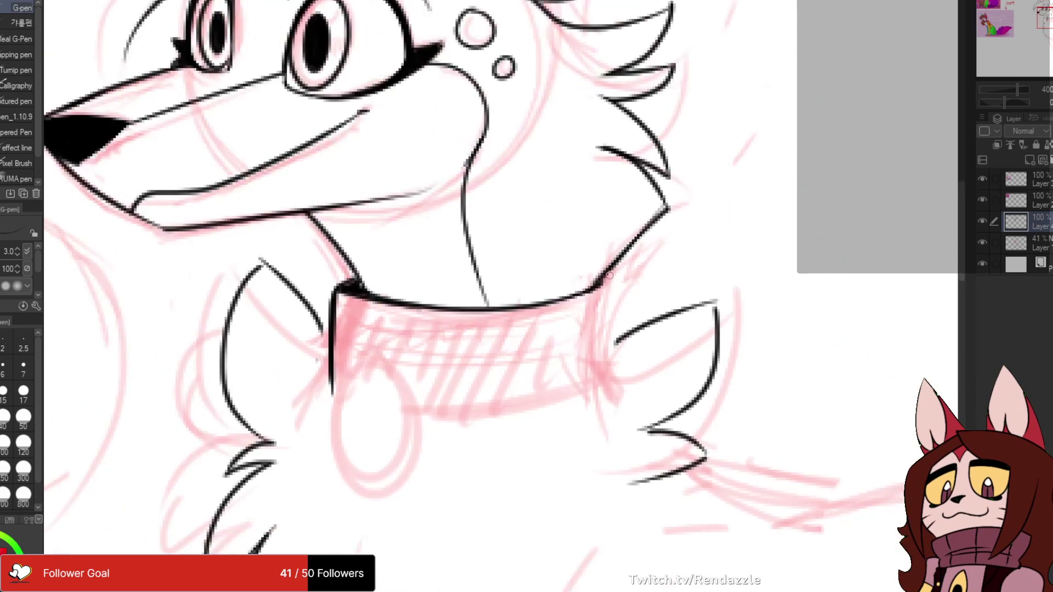
{"action": "left_click_drag", "start_coordinate": [613, 278], "coordinate": [601, 397]}
{"action": "mouse_move", "coordinate": [372, 382]}
{"action": "left_mouse_down"}
{"action": "mouse_move", "coordinate": [308, 243]}
{"action": "mouse_move", "coordinate": [457, 273]}
{"action": "mouse_move", "coordinate": [531, 244]}
{"action": "left_mouse_up"}
{"action": "key", "text": "ctrl+z"}
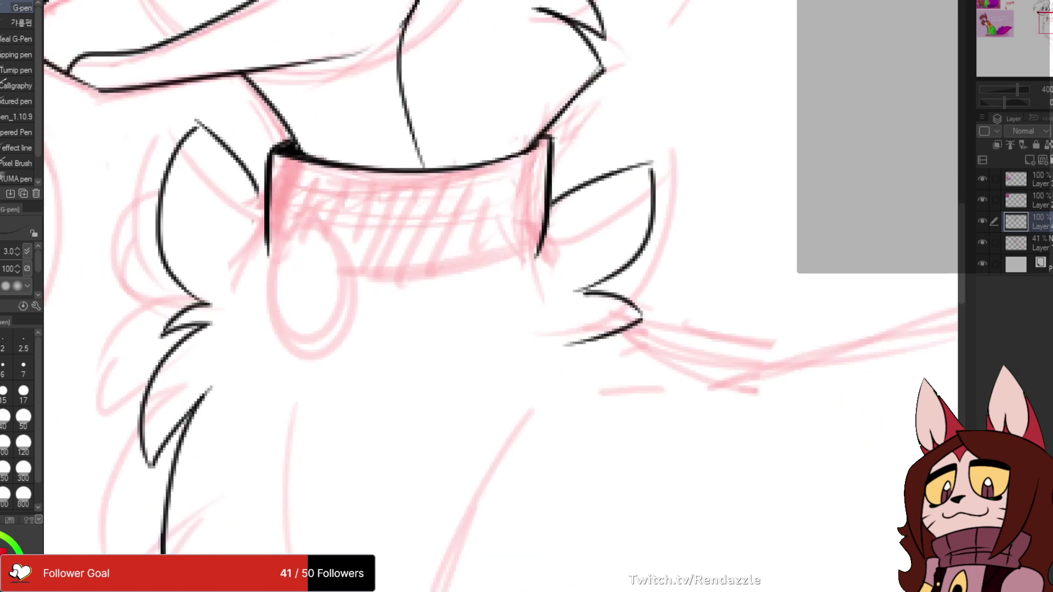
- Ink a new curved lower edge for the collar, then erase and redraw the rear side to meet it cleanly
{"action": "mouse_move", "coordinate": [267, 253]}
{"action": "left_mouse_down"}
{"action": "mouse_move", "coordinate": [464, 293]}
{"action": "mouse_move", "coordinate": [559, 242]}
{"action": "left_mouse_up"}
{"action": "left_click_drag", "start_coordinate": [537, 177], "coordinate": [490, 231]}
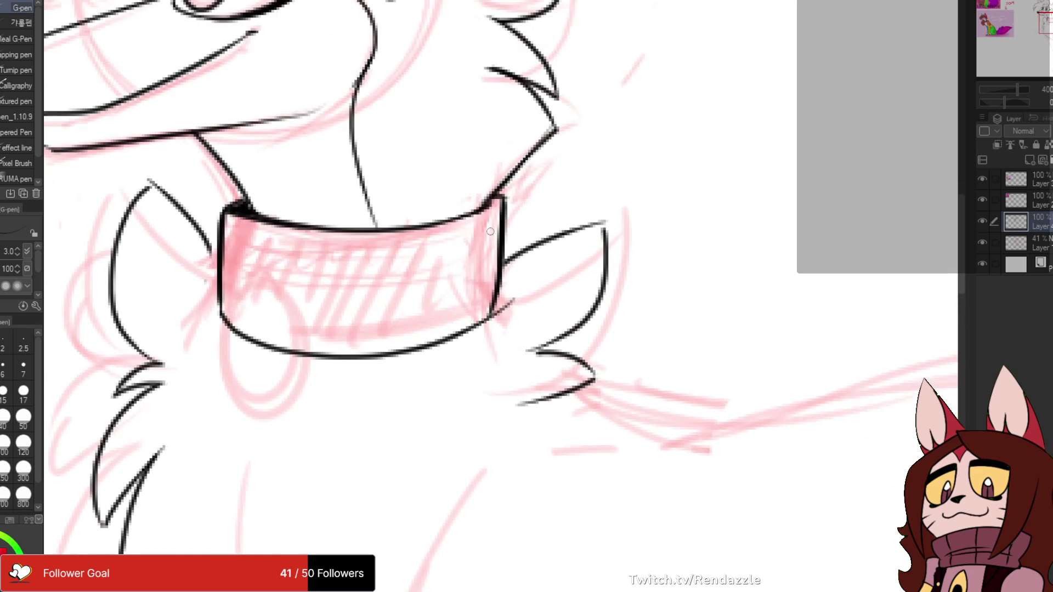
{"action": "mouse_move", "coordinate": [519, 281]}
{"action": "left_mouse_down"}
{"action": "mouse_move", "coordinate": [462, 302]}
{"action": "mouse_move", "coordinate": [515, 298]}
{"action": "left_mouse_up"}
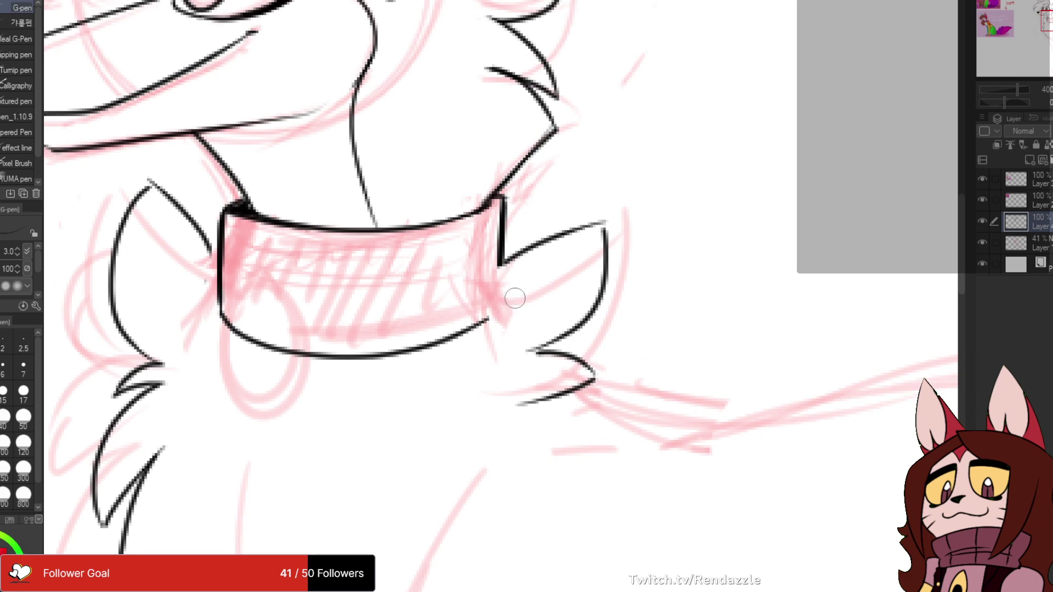
{"action": "mouse_move", "coordinate": [501, 218]}
{"action": "left_mouse_down"}
{"action": "mouse_move", "coordinate": [500, 298]}
{"action": "mouse_move", "coordinate": [466, 330]}
{"action": "left_mouse_up"}
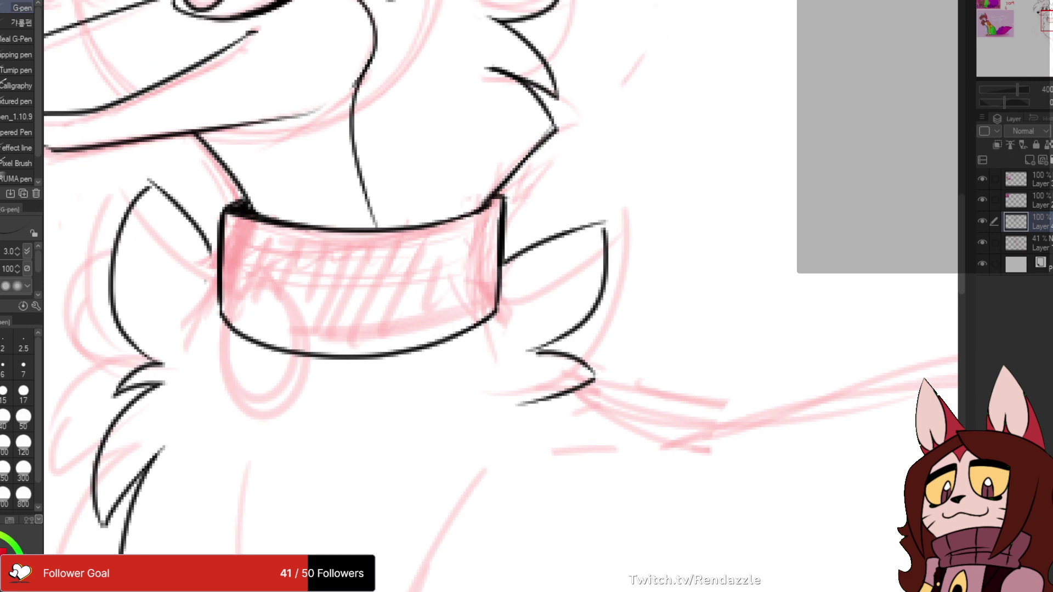
{"action": "mouse_move", "coordinate": [528, 208]}
{"action": "left_mouse_down"}
{"action": "mouse_move", "coordinate": [667, 303]}
{"action": "mouse_move", "coordinate": [643, 281]}
{"action": "left_mouse_up"}
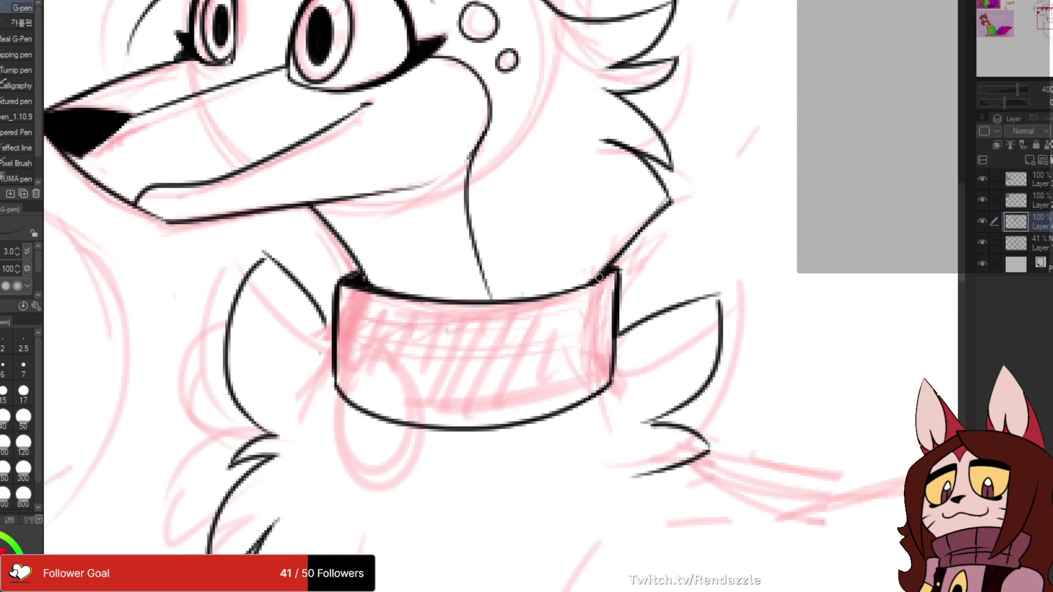
{"action": "scroll", "coordinate": [744, 165], "scroll_direction": "down", "scroll_amount": 3}
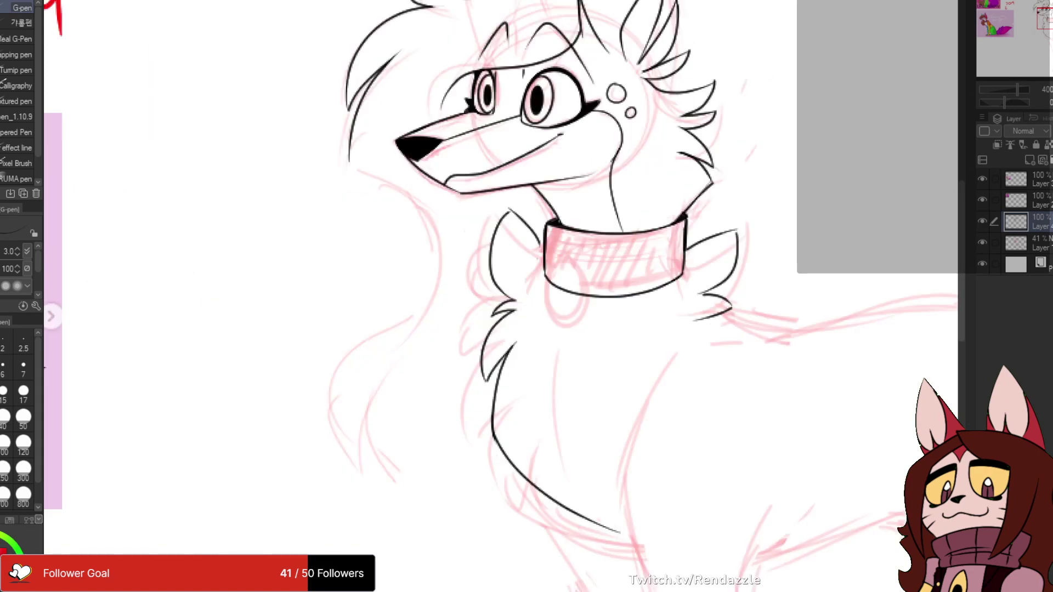
{"action": "left_click_drag", "start_coordinate": [696, 206], "coordinate": [565, 214]}
{"action": "scroll", "coordinate": [493, 214], "scroll_direction": "up", "scroll_amount": 6}
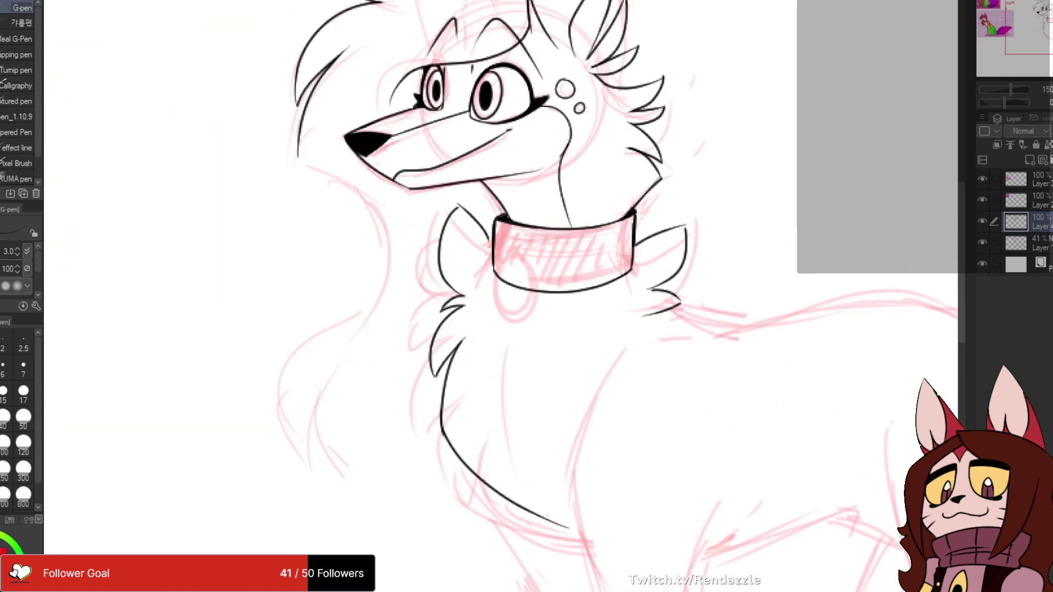
- Erase the collar's front side and redraw it as a slightly slanted line down from the folded upper corner
{"action": "mouse_move", "coordinate": [489, 212]}
{"action": "left_mouse_down"}
{"action": "mouse_move", "coordinate": [486, 225]}
{"action": "mouse_move", "coordinate": [524, 230]}
{"action": "left_mouse_up"}
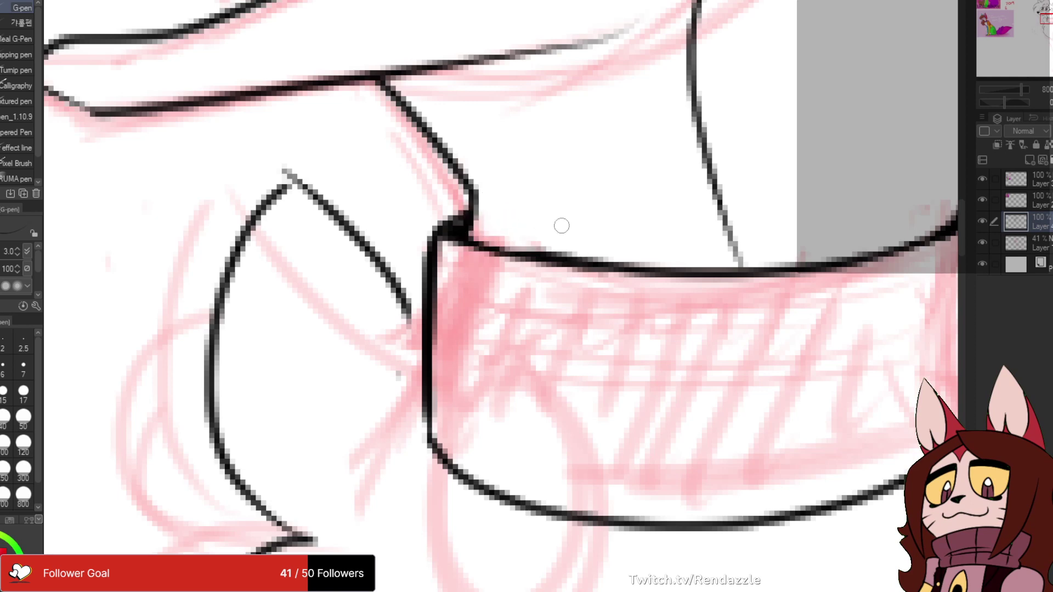
{"action": "scroll", "coordinate": [560, 225], "scroll_direction": "down", "scroll_amount": 6}
{"action": "mouse_move", "coordinate": [654, 163]}
{"action": "left_mouse_down"}
{"action": "mouse_move", "coordinate": [473, 347]}
{"action": "mouse_move", "coordinate": [461, 273]}
{"action": "mouse_move", "coordinate": [473, 229]}
{"action": "mouse_move", "coordinate": [470, 247]}
{"action": "left_mouse_up"}
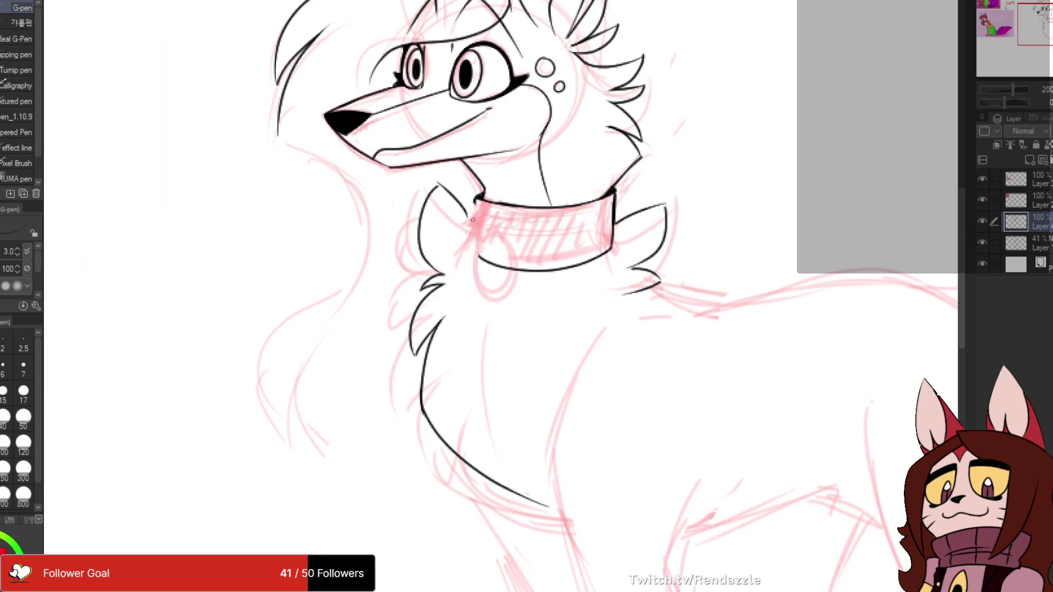
{"action": "scroll", "coordinate": [473, 219], "scroll_direction": "up", "scroll_amount": 5}
{"action": "left_click_drag", "start_coordinate": [479, 198], "coordinate": [467, 242]}
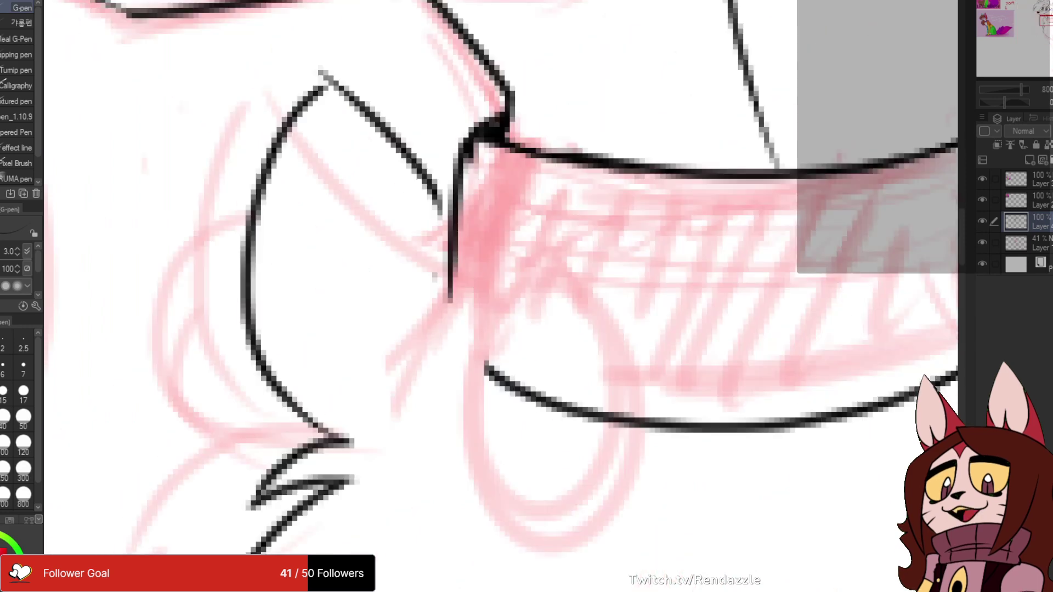
{"action": "key", "text": "ctrl+z"}
{"action": "left_click_drag", "start_coordinate": [478, 135], "coordinate": [439, 347]}
- Erase the collar's lower edge and ink a new curved one joining the ends of the front and rear sides
{"action": "mouse_move", "coordinate": [499, 362]}
{"action": "left_mouse_down"}
{"action": "mouse_move", "coordinate": [373, 261]}
{"action": "mouse_move", "coordinate": [324, 283]}
{"action": "mouse_move", "coordinate": [652, 328]}
{"action": "mouse_move", "coordinate": [811, 275]}
{"action": "mouse_move", "coordinate": [874, 212]}
{"action": "left_mouse_up"}
{"action": "left_click_drag", "start_coordinate": [338, 251], "coordinate": [301, 261]}
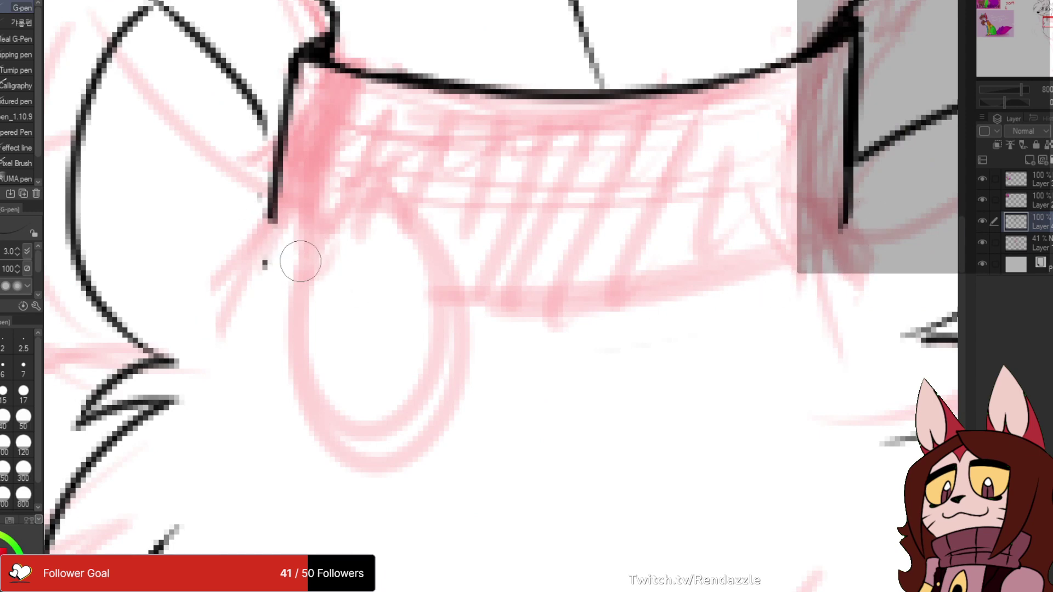
{"action": "mouse_move", "coordinate": [271, 218]}
{"action": "left_mouse_down"}
{"action": "mouse_move", "coordinate": [307, 248]}
{"action": "mouse_move", "coordinate": [506, 299]}
{"action": "mouse_move", "coordinate": [699, 282]}
{"action": "mouse_move", "coordinate": [850, 196]}
{"action": "left_mouse_up"}
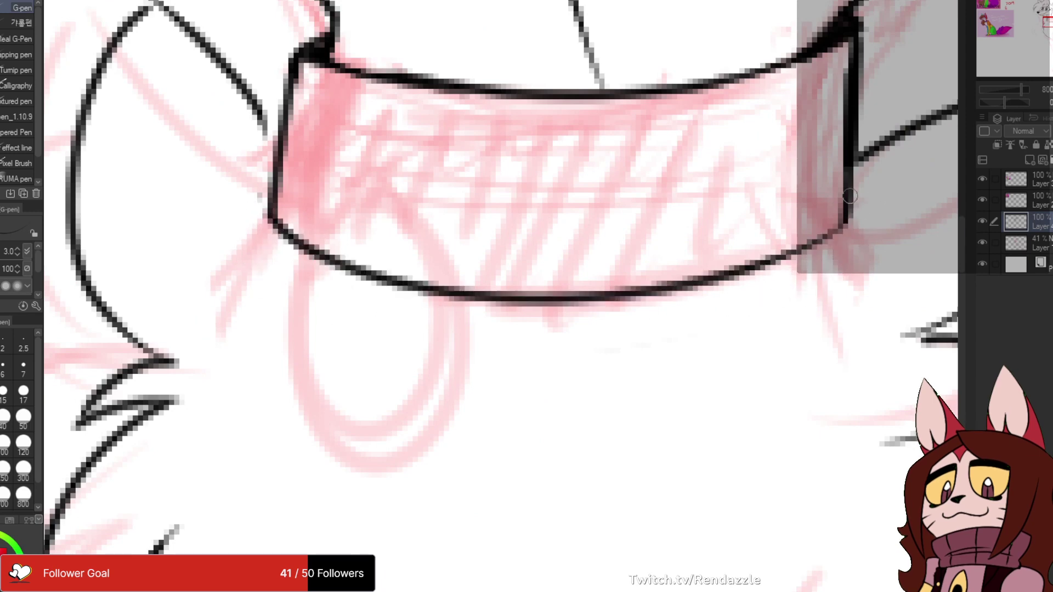
{"action": "scroll", "coordinate": [880, 90], "scroll_direction": "down", "scroll_amount": 7}
{"action": "left_click_drag", "start_coordinate": [880, 90], "coordinate": [628, 188]}
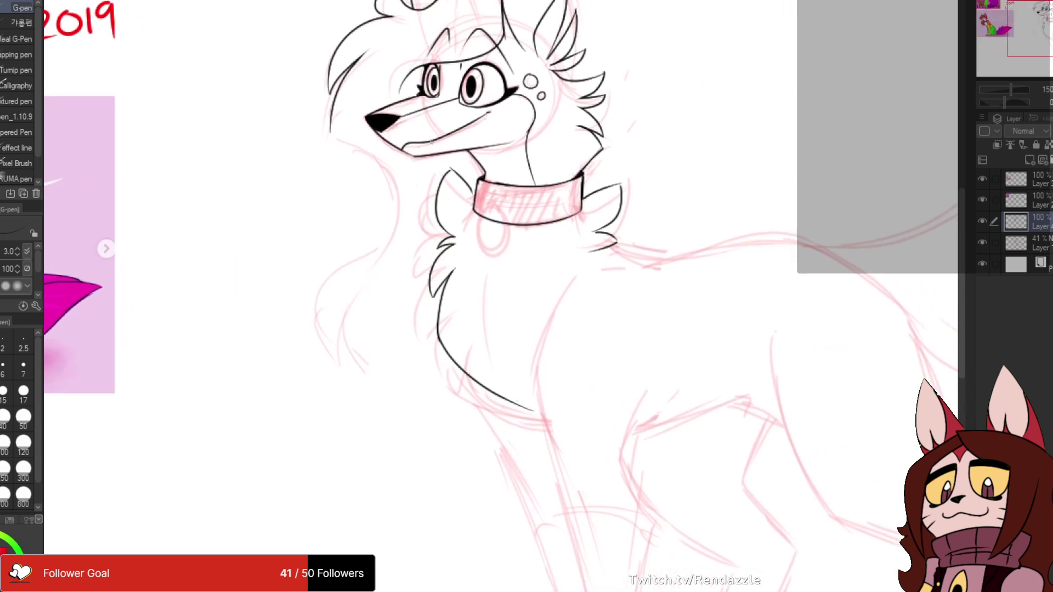
- Redraw the pointed fur tuft in front of the collar so its upper line meets the collar's front side
{"action": "scroll", "coordinate": [403, 158], "scroll_direction": "up", "scroll_amount": 4}
{"action": "mouse_move", "coordinate": [414, 213]}
{"action": "left_mouse_down"}
{"action": "mouse_move", "coordinate": [358, 162]}
{"action": "mouse_move", "coordinate": [394, 160]}
{"action": "mouse_move", "coordinate": [365, 193]}
{"action": "mouse_move", "coordinate": [360, 157]}
{"action": "mouse_move", "coordinate": [333, 262]}
{"action": "mouse_move", "coordinate": [366, 326]}
{"action": "mouse_move", "coordinate": [332, 233]}
{"action": "mouse_move", "coordinate": [323, 277]}
{"action": "mouse_move", "coordinate": [350, 239]}
{"action": "left_mouse_up"}
{"action": "mouse_move", "coordinate": [422, 254]}
{"action": "left_mouse_down"}
{"action": "mouse_move", "coordinate": [321, 220]}
{"action": "mouse_move", "coordinate": [316, 279]}
{"action": "mouse_move", "coordinate": [376, 326]}
{"action": "left_mouse_up"}
{"action": "key", "text": "ctrl+z"}
{"action": "key", "text": "ctrl+z"}
{"action": "left_click_drag", "start_coordinate": [422, 244], "coordinate": [353, 236]}
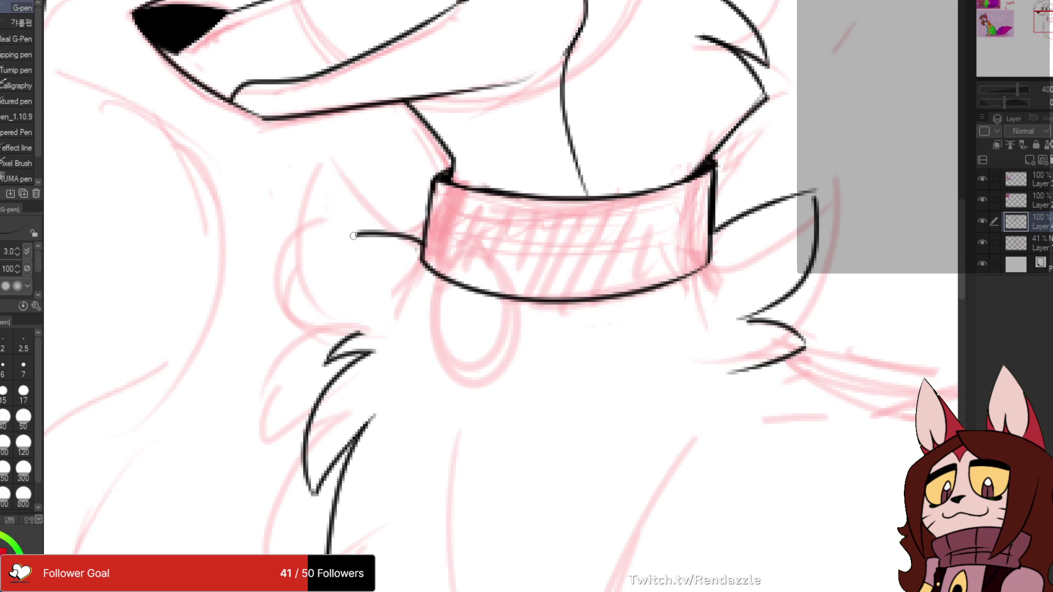
{"action": "key", "text": "ctrl+z"}
{"action": "mouse_move", "coordinate": [422, 243]}
{"action": "left_mouse_down"}
{"action": "mouse_move", "coordinate": [360, 191]}
{"action": "mouse_move", "coordinate": [356, 314]}
{"action": "mouse_move", "coordinate": [384, 333]}
{"action": "left_mouse_up"}
{"action": "key", "text": "ctrl+z"}
{"action": "left_click_drag", "start_coordinate": [353, 192], "coordinate": [373, 333]}
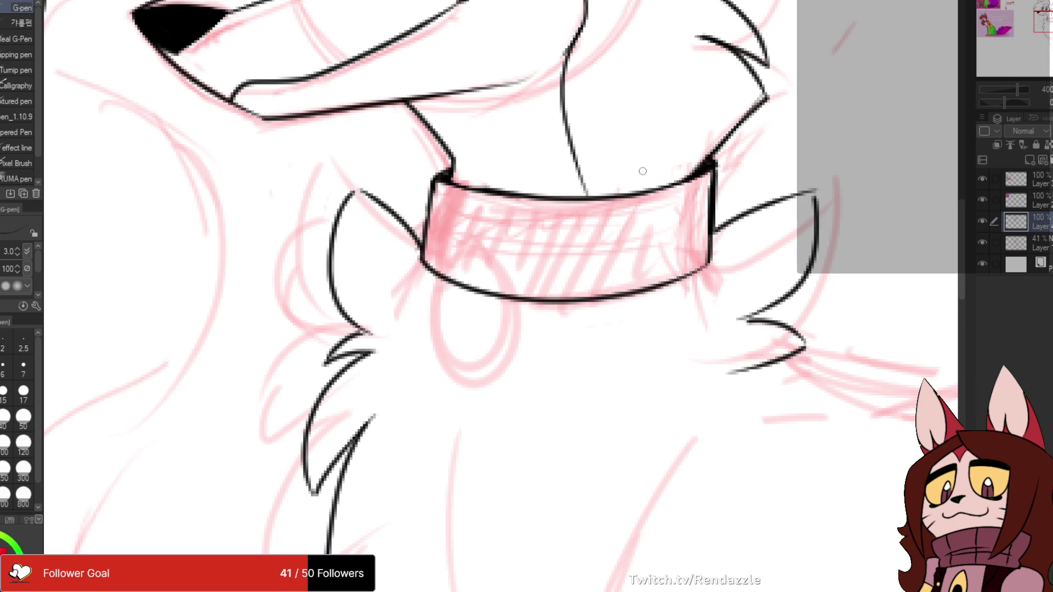
{"action": "scroll", "coordinate": [670, 127], "scroll_direction": "down", "scroll_amount": 3}
{"action": "left_click_drag", "start_coordinate": [670, 126], "coordinate": [539, 204]}
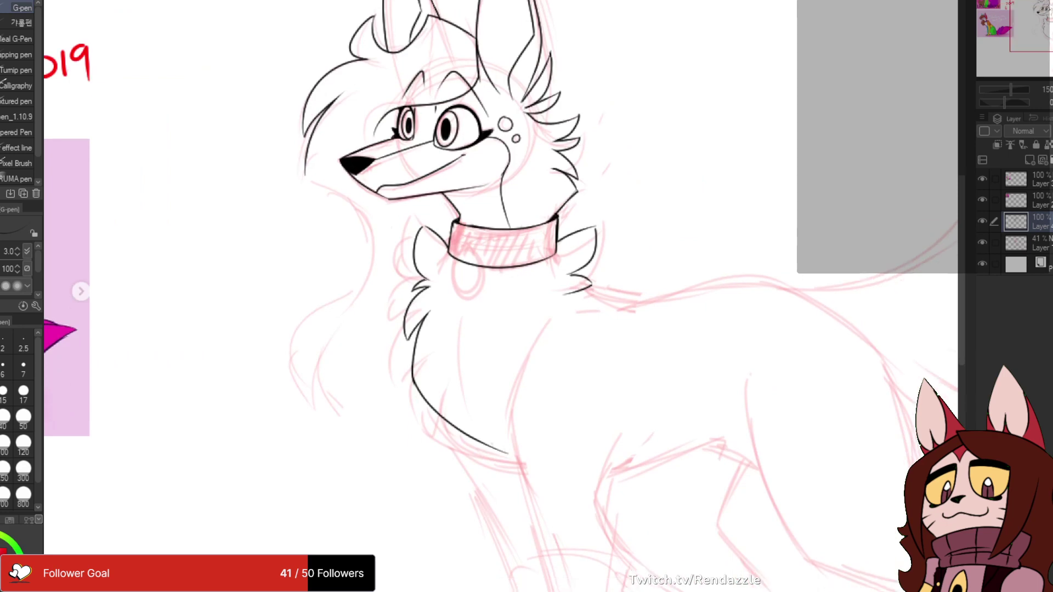
- Ink two vertical lines across the collar near its front for a buckle bar and clear the collar's upper edge between them
{"action": "scroll", "coordinate": [445, 89], "scroll_direction": "up", "scroll_amount": 5}
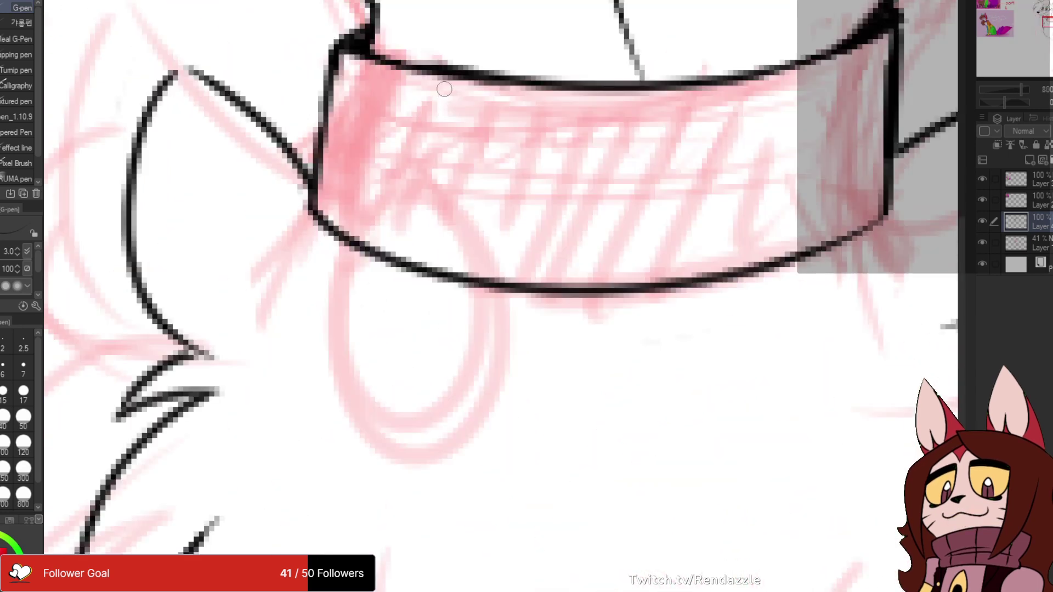
{"action": "mouse_move", "coordinate": [435, 70]}
{"action": "left_mouse_down"}
{"action": "mouse_move", "coordinate": [408, 171]}
{"action": "mouse_move", "coordinate": [405, 264]}
{"action": "left_mouse_up"}
{"action": "key", "text": "ctrl+z"}
{"action": "left_click_drag", "start_coordinate": [415, 70], "coordinate": [402, 262]}
{"action": "left_click_drag", "start_coordinate": [466, 74], "coordinate": [445, 236]}
{"action": "key", "text": "ctrl+z"}
{"action": "key", "text": "ctrl+z"}
{"action": "left_click_drag", "start_coordinate": [415, 61], "coordinate": [408, 262]}
{"action": "left_click_drag", "start_coordinate": [468, 83], "coordinate": [462, 277]}
{"action": "mouse_move", "coordinate": [448, 64]}
{"action": "left_mouse_down"}
{"action": "mouse_move", "coordinate": [416, 152]}
{"action": "mouse_move", "coordinate": [416, 98]}
{"action": "mouse_move", "coordinate": [393, 93]}
{"action": "mouse_move", "coordinate": [433, 93]}
{"action": "mouse_move", "coordinate": [437, 143]}
{"action": "left_mouse_up"}
{"action": "left_click_drag", "start_coordinate": [427, 59], "coordinate": [425, 123]}
{"action": "key", "text": "ctrl+z"}
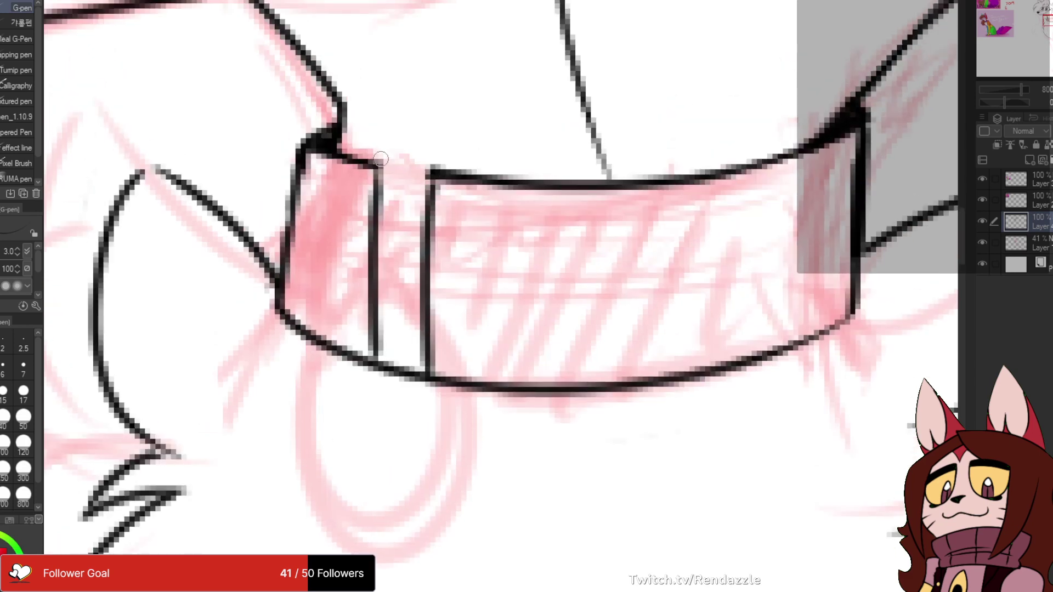
- Close the buckle bar's top slightly above the collar's upper edge, then erase and redraw the bar's rear side
{"action": "mouse_move", "coordinate": [379, 155]}
{"action": "left_mouse_down"}
{"action": "mouse_move", "coordinate": [384, 189]}
{"action": "mouse_move", "coordinate": [439, 164]}
{"action": "mouse_move", "coordinate": [432, 227]}
{"action": "left_mouse_up"}
{"action": "left_click_drag", "start_coordinate": [431, 230], "coordinate": [409, 152]}
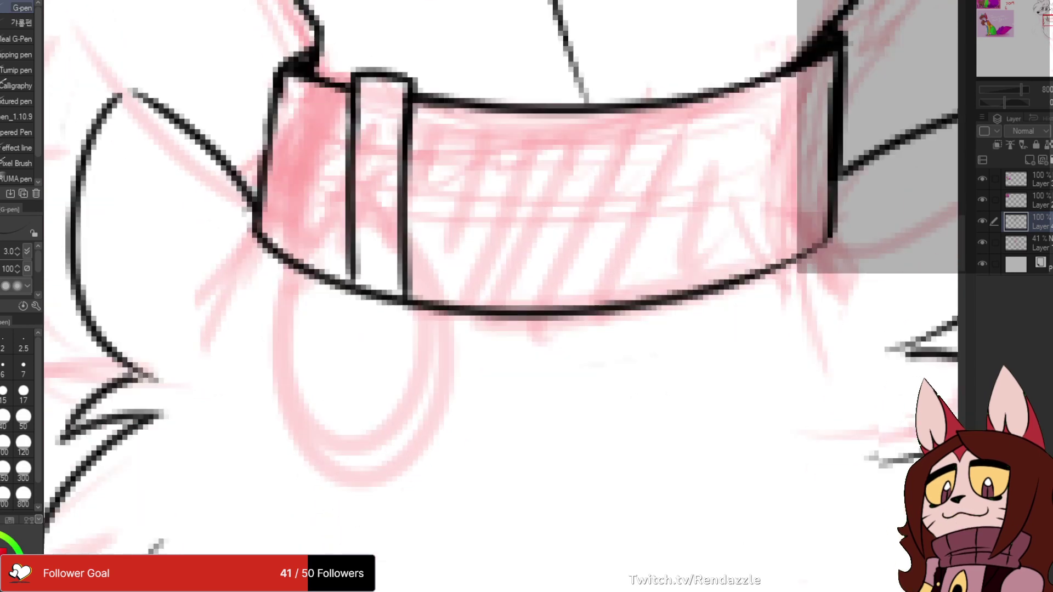
{"action": "left_click_drag", "start_coordinate": [385, 250], "coordinate": [360, 218]}
{"action": "left_click_drag", "start_coordinate": [422, 128], "coordinate": [430, 129]}
{"action": "key", "text": "ctrl+z"}
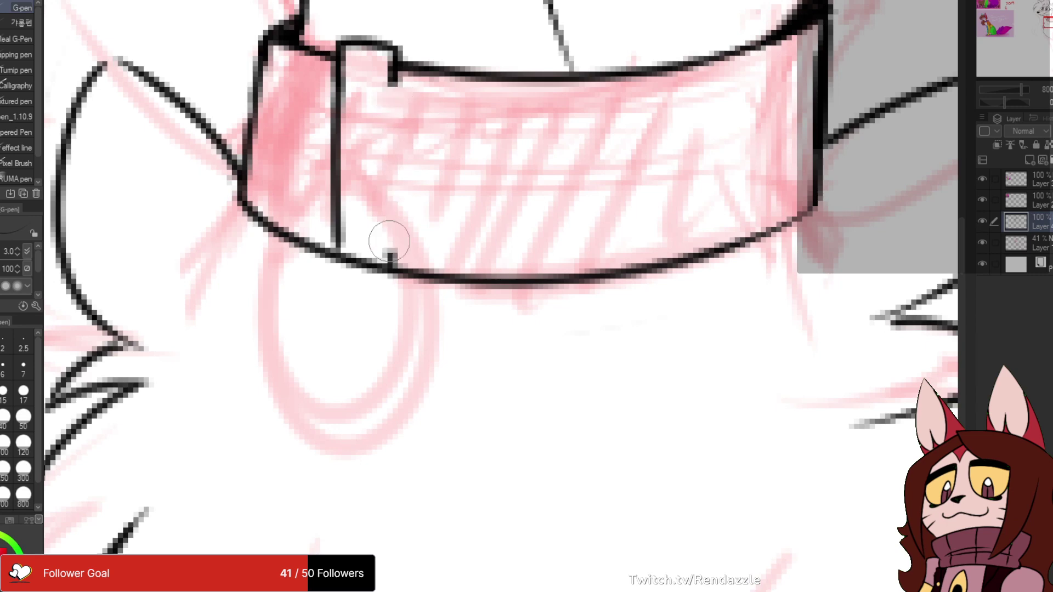
{"action": "mouse_move", "coordinate": [396, 55]}
{"action": "left_mouse_down"}
{"action": "mouse_move", "coordinate": [384, 255]}
{"action": "mouse_move", "coordinate": [522, 253]}
{"action": "left_mouse_up"}
{"action": "key", "text": "e"}
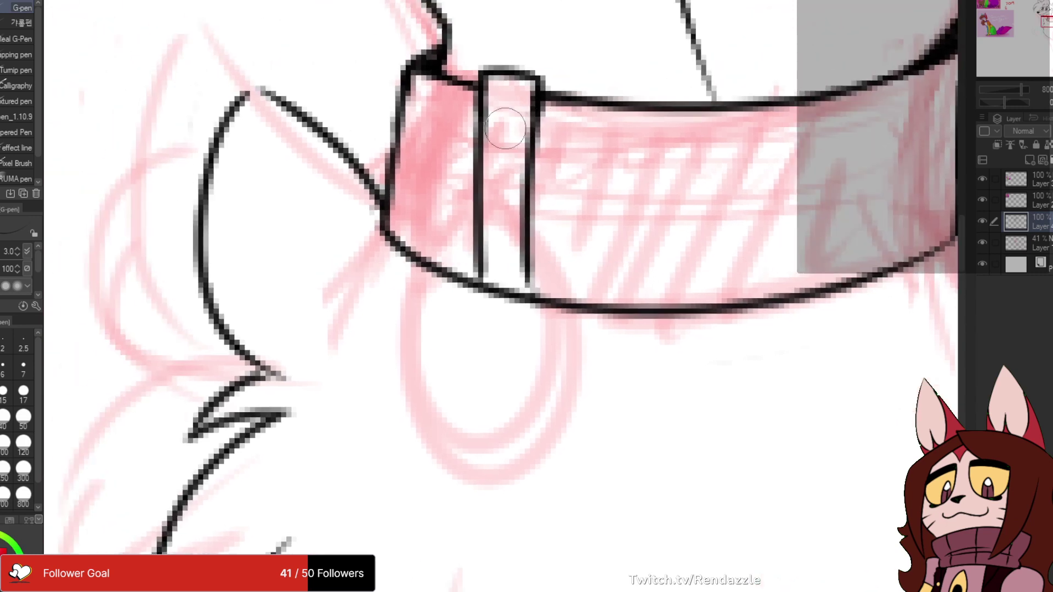
- Redraw the buckle bar's front side at a slight slant, clear the collar's lower edge inside the bar and close its bottom
{"action": "left_click_drag", "start_coordinate": [488, 100], "coordinate": [484, 258]}
{"action": "key", "text": "p"}
{"action": "mouse_move", "coordinate": [482, 79]}
{"action": "left_mouse_down"}
{"action": "mouse_move", "coordinate": [471, 278]}
{"action": "mouse_move", "coordinate": [502, 258]}
{"action": "mouse_move", "coordinate": [503, 322]}
{"action": "left_mouse_up"}
{"action": "key", "text": "e"}
{"action": "key", "text": "p"}
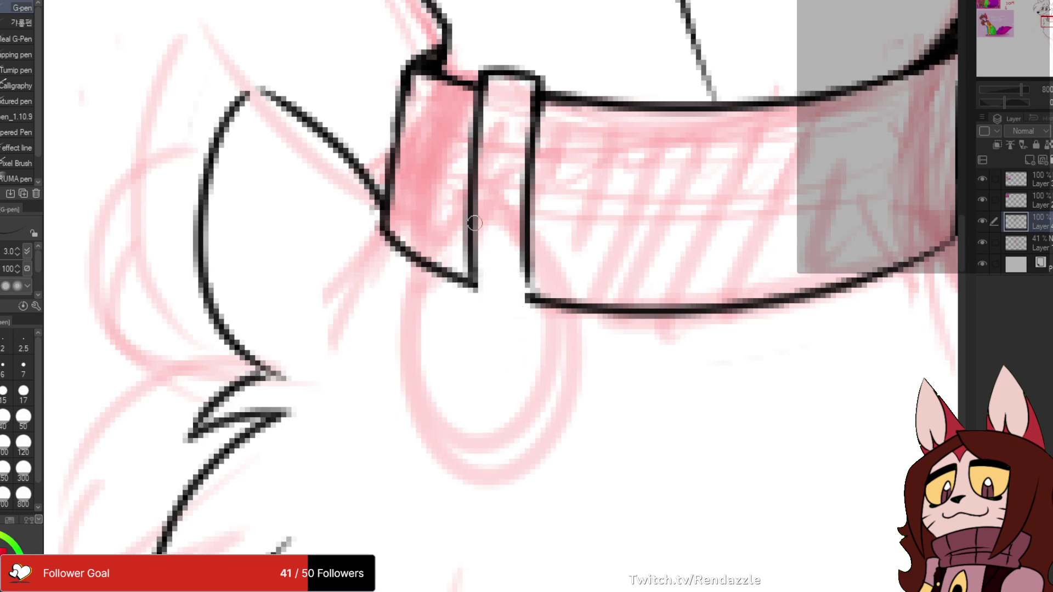
{"action": "left_click_drag", "start_coordinate": [474, 165], "coordinate": [466, 287]}
{"action": "key", "text": "e"}
{"action": "left_click_drag", "start_coordinate": [495, 113], "coordinate": [480, 315]}
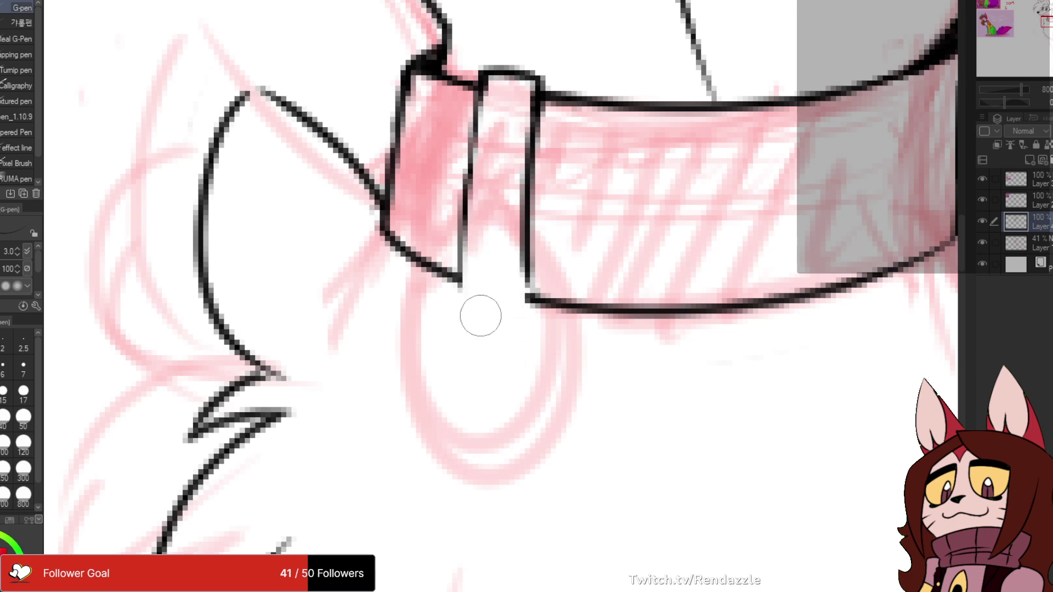
{"action": "key", "text": "p"}
{"action": "mouse_move", "coordinate": [484, 80]}
{"action": "left_mouse_down"}
{"action": "mouse_move", "coordinate": [460, 263]}
{"action": "mouse_move", "coordinate": [398, 245]}
{"action": "mouse_move", "coordinate": [369, 270]}
{"action": "mouse_move", "coordinate": [430, 288]}
{"action": "left_mouse_up"}
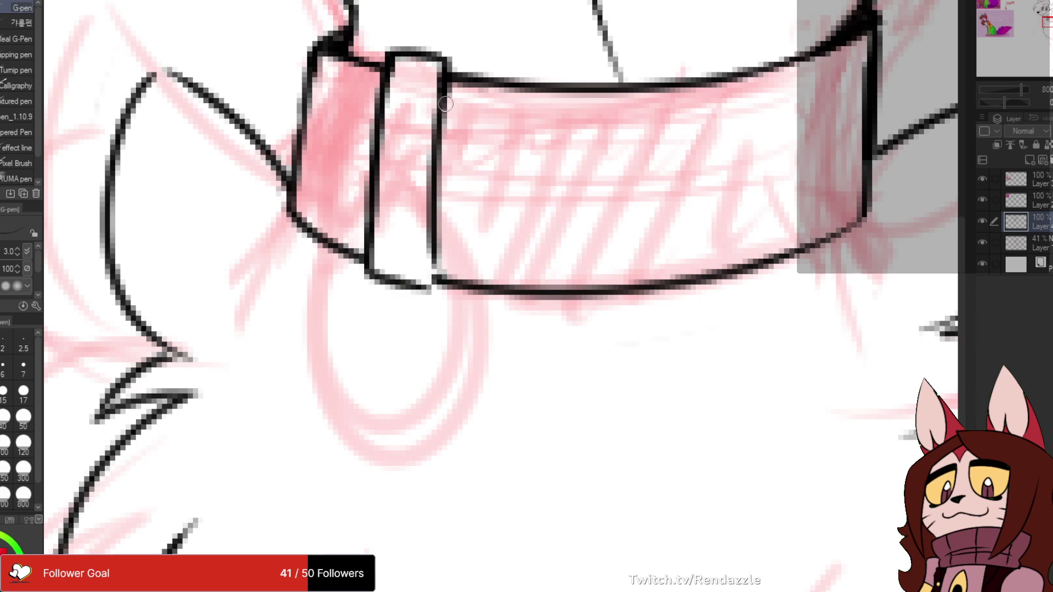
- Ink the buckle bar's rear side again as a thicker line reaching its bottom corner
{"action": "left_click_drag", "start_coordinate": [445, 97], "coordinate": [431, 281]}
{"action": "left_click_drag", "start_coordinate": [429, 222], "coordinate": [430, 285]}
{"action": "left_click_drag", "start_coordinate": [441, 180], "coordinate": [355, 279]}
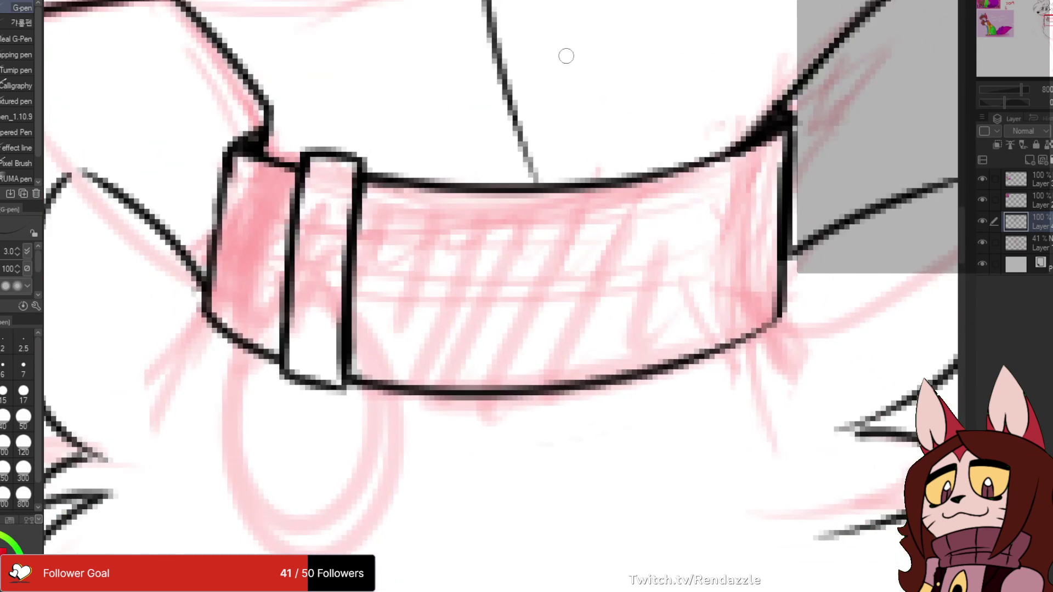
{"action": "scroll", "coordinate": [566, 56], "scroll_direction": "down", "scroll_amount": 4}
{"action": "left_click_drag", "start_coordinate": [565, 55], "coordinate": [505, 170]}
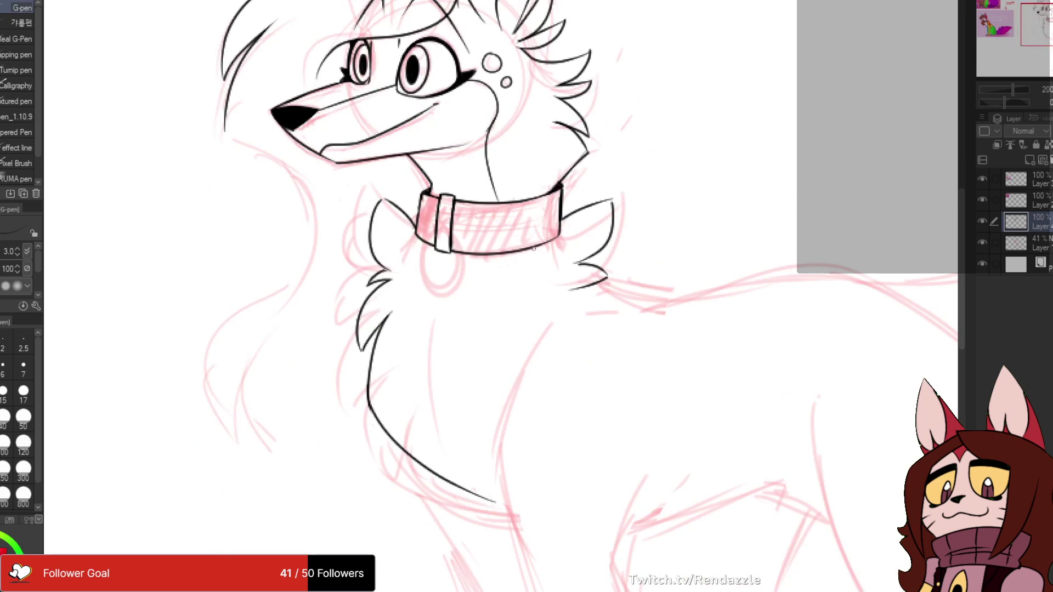
- Ink a rounded strap end curving from the collar's upper edge to its lower edge near the rear side
{"action": "scroll", "coordinate": [533, 249], "scroll_direction": "up", "scroll_amount": 5}
{"action": "mouse_move", "coordinate": [490, 74]}
{"action": "left_mouse_down"}
{"action": "mouse_move", "coordinate": [579, 90]}
{"action": "mouse_move", "coordinate": [595, 233]}
{"action": "mouse_move", "coordinate": [477, 277]}
{"action": "left_mouse_up"}
{"action": "left_click_drag", "start_coordinate": [526, 152], "coordinate": [691, 168]}
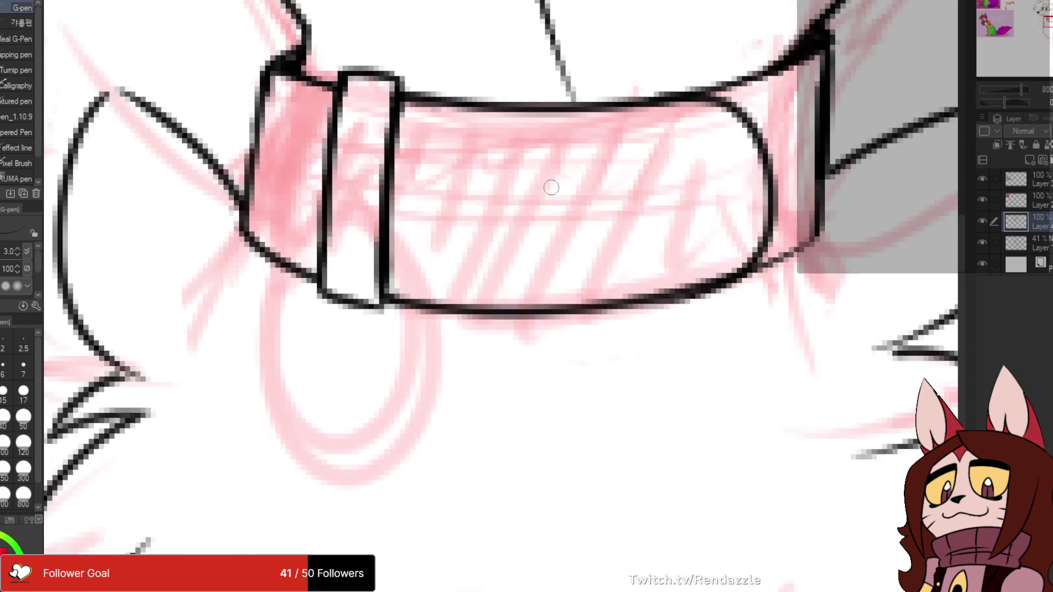
- Ink a small rectangular buckle prong extending from the middle of the bar's rear side
{"action": "left_click_drag", "start_coordinate": [551, 188], "coordinate": [562, 245]}
{"action": "mouse_move", "coordinate": [404, 250]}
{"action": "left_mouse_down"}
{"action": "mouse_move", "coordinate": [450, 249]}
{"action": "mouse_move", "coordinate": [496, 274]}
{"action": "left_mouse_up"}
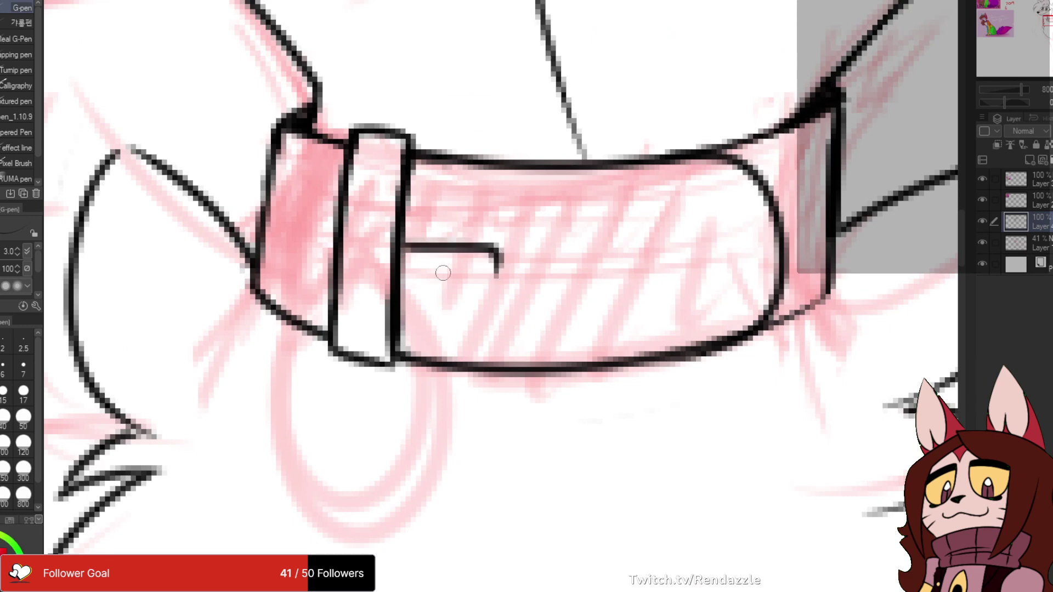
{"action": "mouse_move", "coordinate": [399, 278]}
{"action": "left_mouse_down"}
{"action": "mouse_move", "coordinate": [496, 272]}
{"action": "mouse_move", "coordinate": [498, 295]}
{"action": "mouse_move", "coordinate": [499, 274]}
{"action": "mouse_move", "coordinate": [414, 277]}
{"action": "mouse_move", "coordinate": [496, 278]}
{"action": "mouse_move", "coordinate": [452, 231]}
{"action": "left_mouse_up"}
{"action": "key", "text": "ctrl+z"}
{"action": "key", "text": "ctrl+z"}
{"action": "key", "text": "ctrl+z"}
{"action": "mouse_move", "coordinate": [375, 214]}
{"action": "left_mouse_down"}
{"action": "mouse_move", "coordinate": [407, 400]}
{"action": "mouse_move", "coordinate": [421, 226]}
{"action": "mouse_move", "coordinate": [455, 244]}
{"action": "mouse_move", "coordinate": [456, 285]}
{"action": "left_mouse_up"}
{"action": "key", "text": "ctrl+z"}
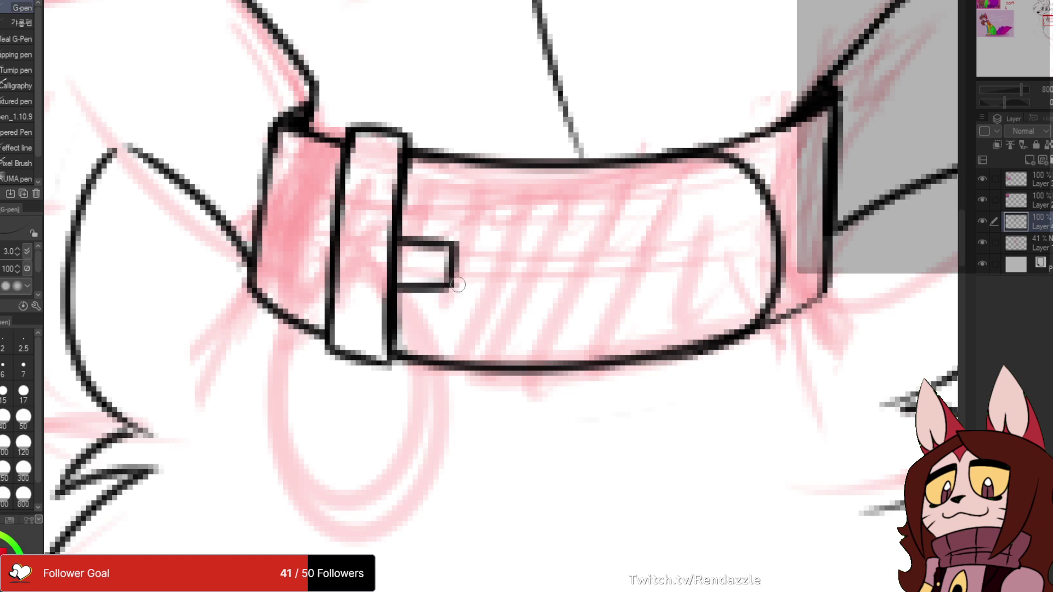
- Ink a small round strap hole on the collar behind the buckle prong
{"action": "mouse_move", "coordinate": [419, 255]}
{"action": "left_mouse_down"}
{"action": "mouse_move", "coordinate": [421, 431]}
{"action": "mouse_move", "coordinate": [413, 359]}
{"action": "mouse_move", "coordinate": [424, 393]}
{"action": "mouse_move", "coordinate": [453, 396]}
{"action": "mouse_move", "coordinate": [447, 345]}
{"action": "left_mouse_up"}
{"action": "key", "text": "ctrl+z"}
{"action": "key", "text": "ctrl+z"}
{"action": "mouse_move", "coordinate": [547, 374]}
{"action": "left_mouse_down"}
{"action": "mouse_move", "coordinate": [513, 296]}
{"action": "mouse_move", "coordinate": [521, 298]}
{"action": "mouse_move", "coordinate": [496, 276]}
{"action": "left_mouse_up"}
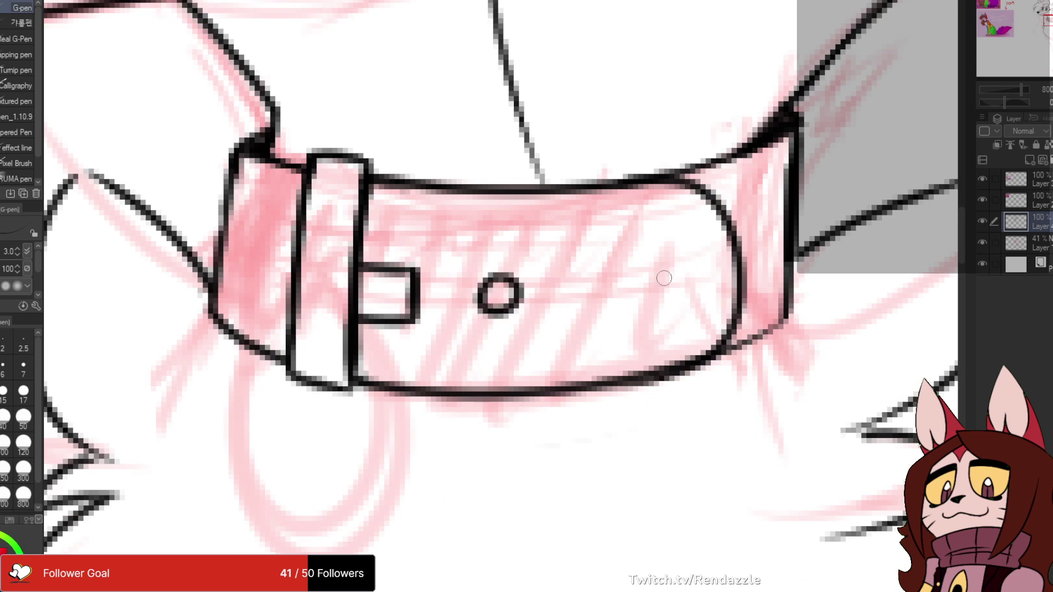
{"action": "scroll", "coordinate": [802, 145], "scroll_direction": "down", "scroll_amount": 7}
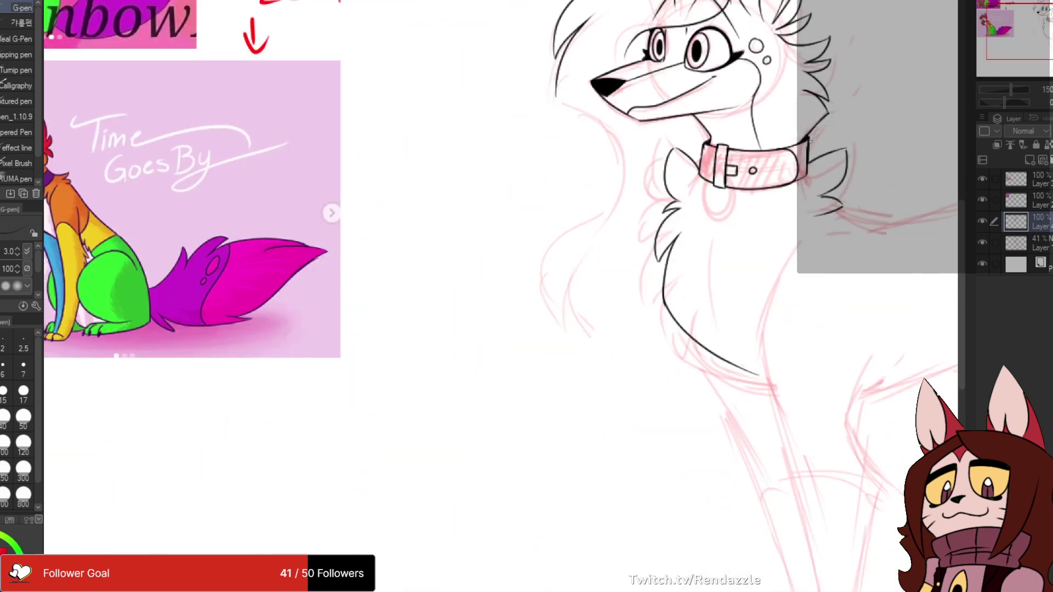
{"action": "left_click_drag", "start_coordinate": [802, 145], "coordinate": [653, 248]}
{"action": "left_click_drag", "start_coordinate": [594, 335], "coordinate": [562, 290]}
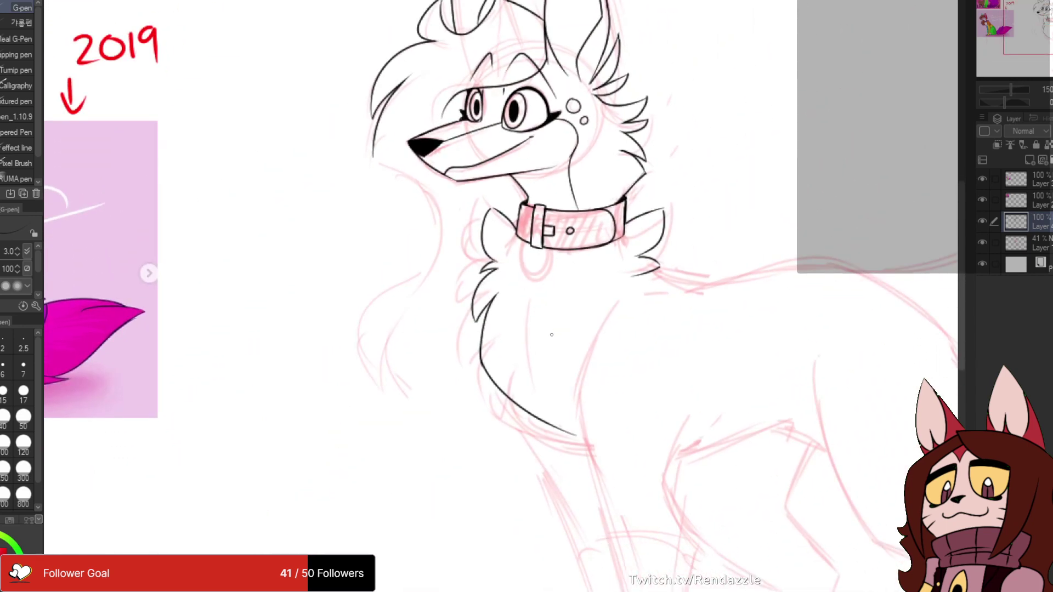
- Try to ink a large oval tag hanging below the collar's buckle bar
{"action": "scroll", "coordinate": [552, 335], "scroll_direction": "up", "scroll_amount": 6}
{"action": "mouse_move", "coordinate": [492, 162]}
{"action": "left_mouse_down"}
{"action": "mouse_move", "coordinate": [399, 383]}
{"action": "mouse_move", "coordinate": [576, 301]}
{"action": "left_mouse_up"}
{"action": "key", "text": "ctrl+z"}
{"action": "mouse_move", "coordinate": [492, 160]}
{"action": "left_mouse_down"}
{"action": "mouse_move", "coordinate": [463, 380]}
{"action": "mouse_move", "coordinate": [592, 228]}
{"action": "mouse_move", "coordinate": [535, 147]}
{"action": "mouse_move", "coordinate": [402, 269]}
{"action": "mouse_move", "coordinate": [565, 357]}
{"action": "mouse_move", "coordinate": [454, 172]}
{"action": "left_mouse_up"}
{"action": "key", "text": "ctrl+z"}
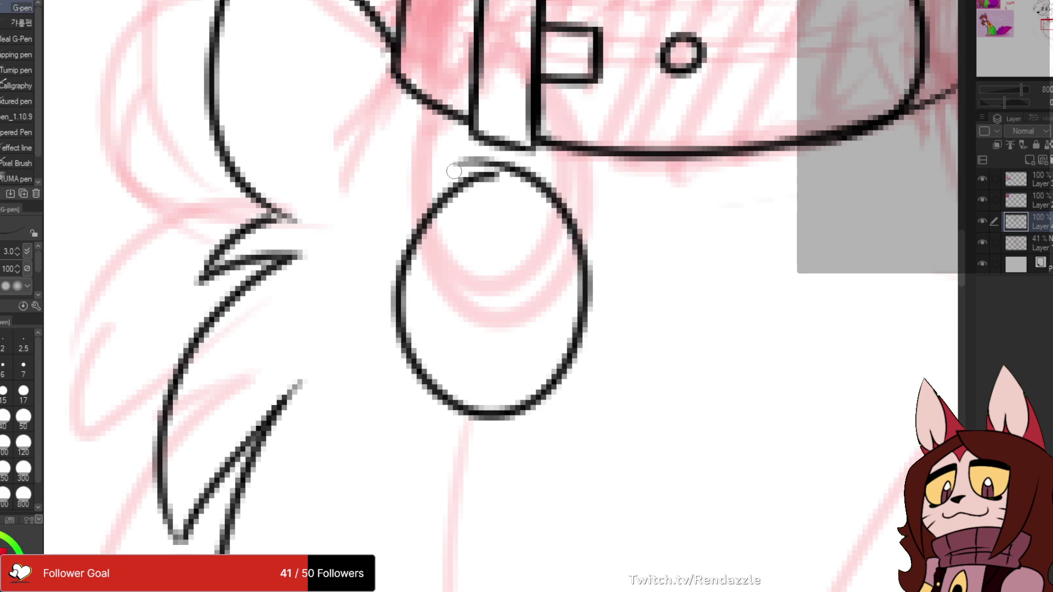
{"action": "key", "text": "ctrl+z"}
{"action": "scroll", "coordinate": [568, 66], "scroll_direction": "down", "scroll_amount": 6}
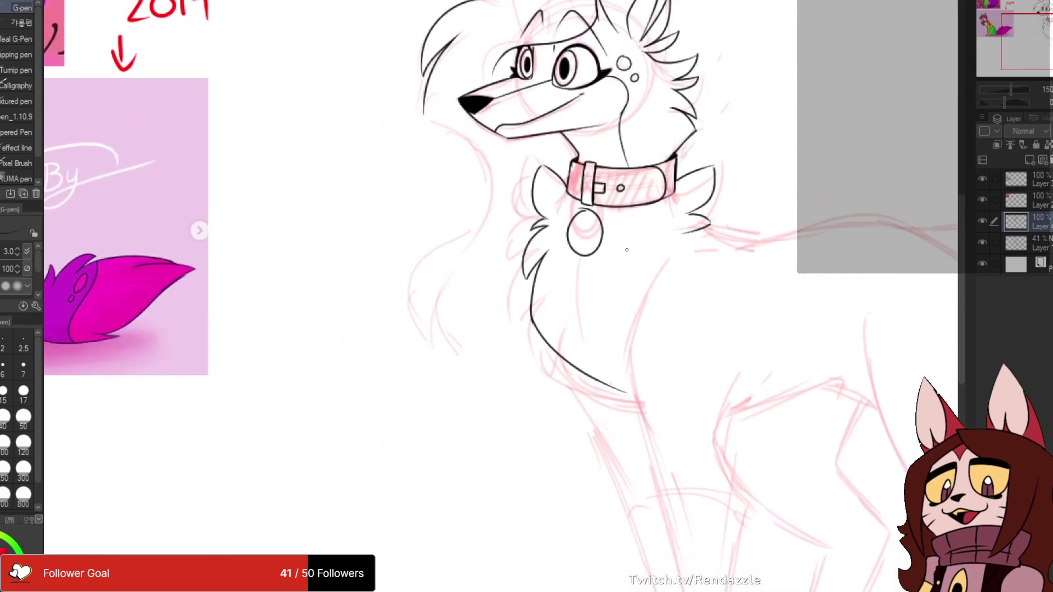
{"action": "left_click_drag", "start_coordinate": [606, 254], "coordinate": [583, 221]}
{"action": "key", "text": "ctrl+z"}
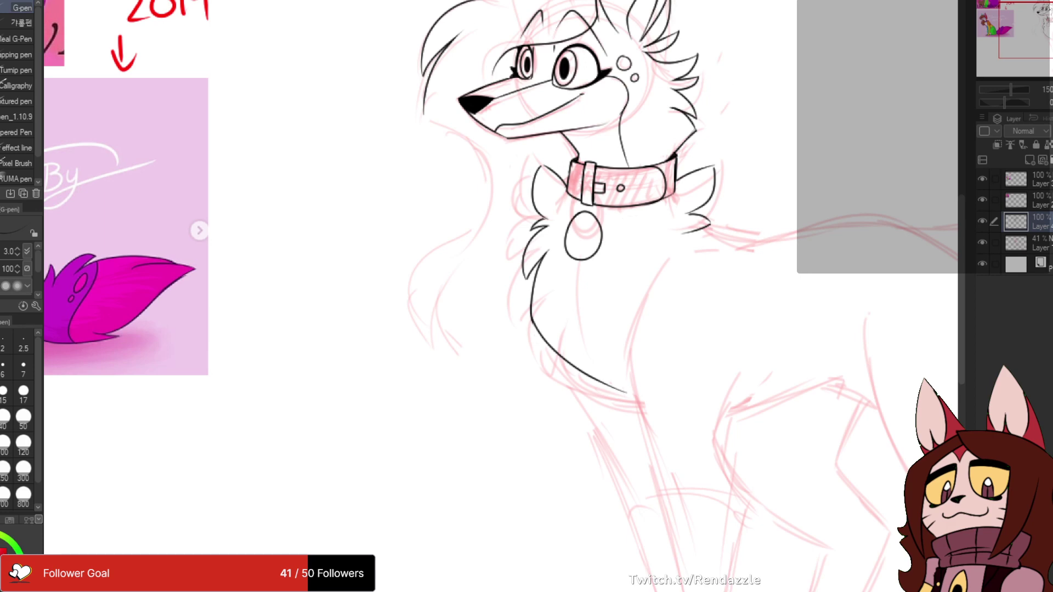
{"action": "scroll", "coordinate": [823, 118], "scroll_direction": "up", "scroll_amount": 2}
{"action": "left_click_drag", "start_coordinate": [282, 358], "coordinate": [529, 237]}
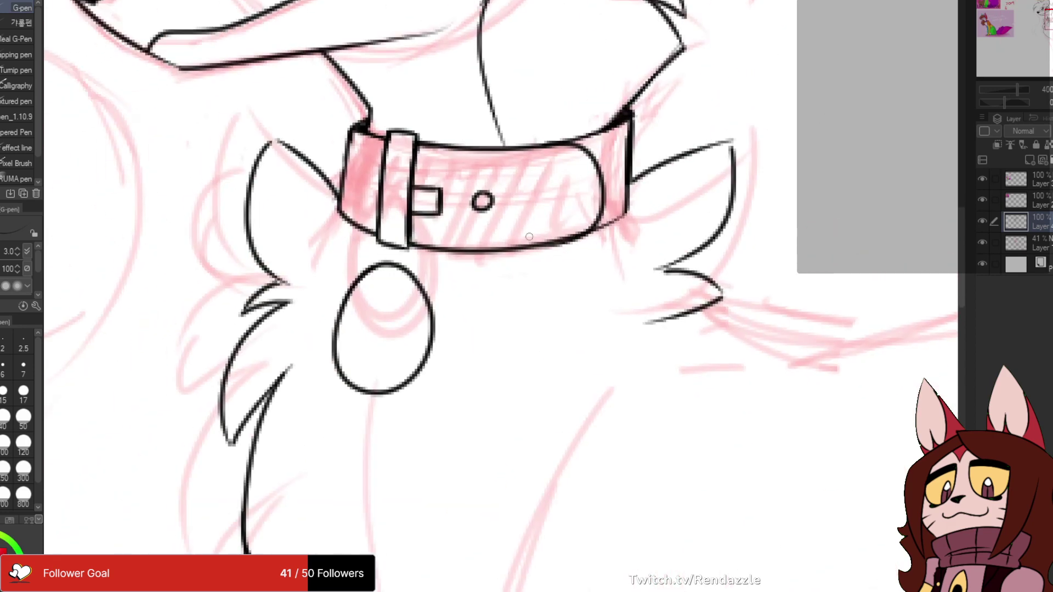
{"action": "scroll", "coordinate": [429, 331], "scroll_direction": "up", "scroll_amount": 2}
{"action": "key", "text": "ctrl+z"}
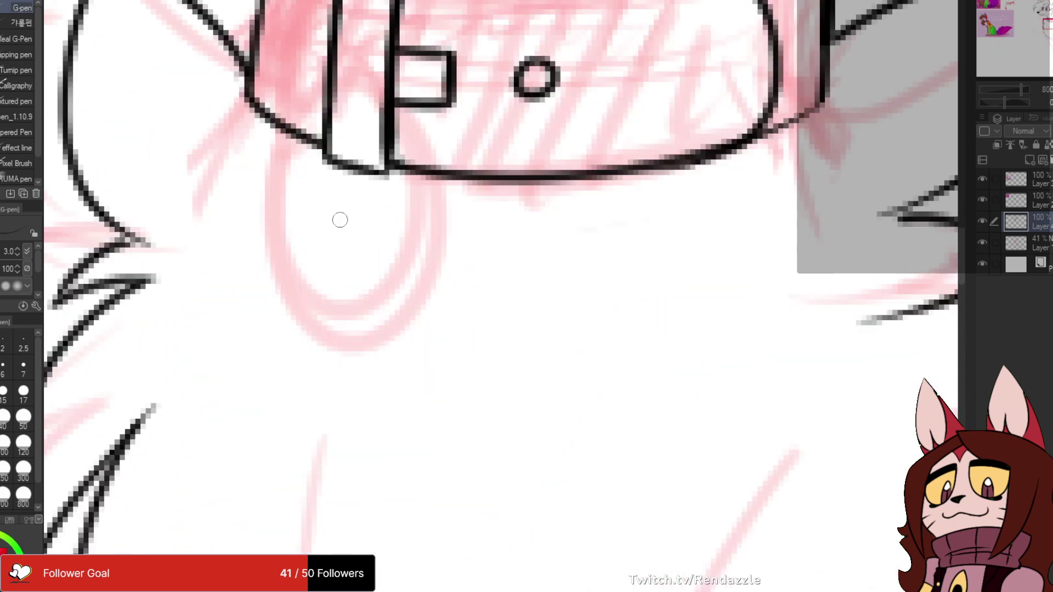
- Ink a narrower upright oval tag just below the collar's buckle bar
{"action": "mouse_move", "coordinate": [351, 192]}
{"action": "left_mouse_down"}
{"action": "mouse_move", "coordinate": [277, 242]}
{"action": "mouse_move", "coordinate": [366, 430]}
{"action": "mouse_move", "coordinate": [448, 245]}
{"action": "left_mouse_up"}
{"action": "key", "text": "ctrl+z"}
{"action": "mouse_move", "coordinate": [357, 200]}
{"action": "left_mouse_down"}
{"action": "mouse_move", "coordinate": [297, 235]}
{"action": "mouse_move", "coordinate": [281, 392]}
{"action": "mouse_move", "coordinate": [369, 435]}
{"action": "mouse_move", "coordinate": [433, 366]}
{"action": "mouse_move", "coordinate": [435, 254]}
{"action": "mouse_move", "coordinate": [386, 198]}
{"action": "mouse_move", "coordinate": [321, 278]}
{"action": "mouse_move", "coordinate": [313, 231]}
{"action": "mouse_move", "coordinate": [324, 251]}
{"action": "mouse_move", "coordinate": [302, 296]}
{"action": "left_mouse_up"}
{"action": "key", "text": "e"}
{"action": "key", "text": "p"}
{"action": "mouse_move", "coordinate": [374, 195]}
{"action": "left_mouse_down"}
{"action": "mouse_move", "coordinate": [278, 266]}
{"action": "mouse_move", "coordinate": [276, 299]}
{"action": "left_mouse_up"}
{"action": "mouse_move", "coordinate": [316, 94]}
{"action": "left_mouse_down"}
{"action": "mouse_move", "coordinate": [363, 201]}
{"action": "mouse_move", "coordinate": [370, 137]}
{"action": "left_mouse_up"}
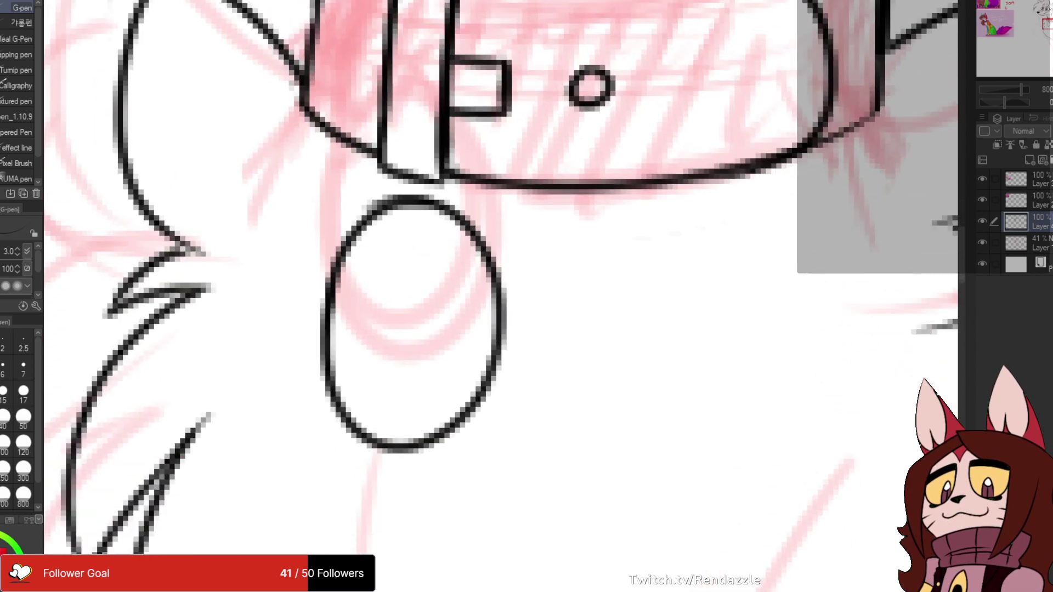
- Thicken the oval tag's outline and reshape its lower rear curve into a fuller, more even rounding
{"action": "key", "text": "e"}
{"action": "mouse_move", "coordinate": [362, 273]}
{"action": "left_mouse_down"}
{"action": "mouse_move", "coordinate": [352, 294]}
{"action": "mouse_move", "coordinate": [376, 400]}
{"action": "left_mouse_up"}
{"action": "mouse_move", "coordinate": [351, 301]}
{"action": "left_mouse_down"}
{"action": "mouse_move", "coordinate": [346, 334]}
{"action": "mouse_move", "coordinate": [383, 380]}
{"action": "left_mouse_up"}
{"action": "key", "text": "p"}
{"action": "mouse_move", "coordinate": [362, 226]}
{"action": "left_mouse_down"}
{"action": "mouse_move", "coordinate": [323, 335]}
{"action": "mouse_move", "coordinate": [331, 400]}
{"action": "left_mouse_up"}
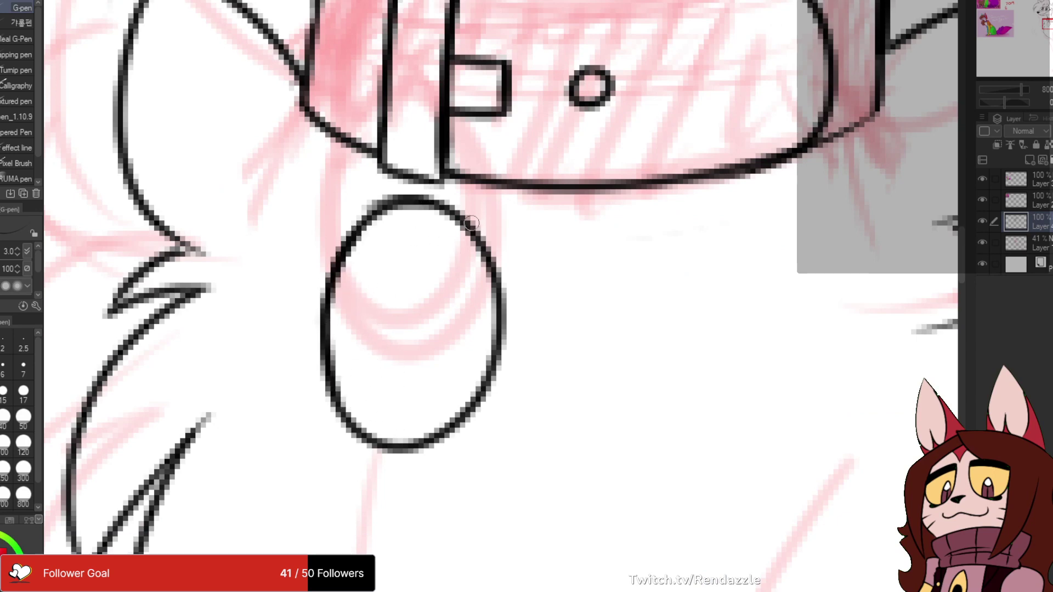
{"action": "mouse_move", "coordinate": [435, 201]}
{"action": "left_mouse_down"}
{"action": "mouse_move", "coordinate": [498, 280]}
{"action": "mouse_move", "coordinate": [496, 329]}
{"action": "left_mouse_up"}
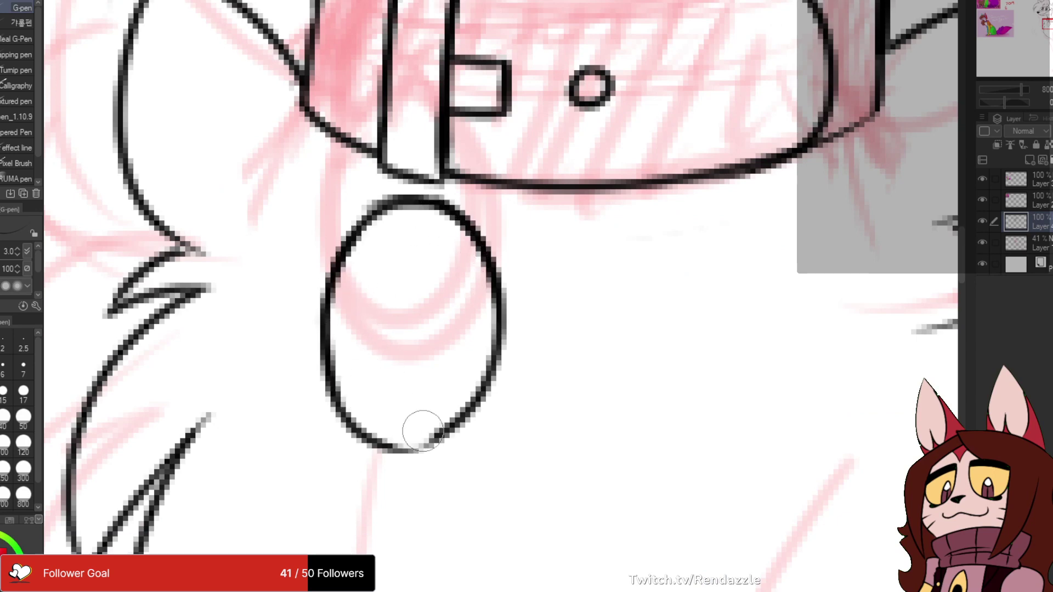
{"action": "left_click_drag", "start_coordinate": [423, 431], "coordinate": [476, 383]}
{"action": "mouse_move", "coordinate": [341, 414]}
{"action": "left_mouse_down"}
{"action": "mouse_move", "coordinate": [392, 450]}
{"action": "mouse_move", "coordinate": [443, 445]}
{"action": "mouse_move", "coordinate": [490, 399]}
{"action": "mouse_move", "coordinate": [486, 312]}
{"action": "left_mouse_up"}
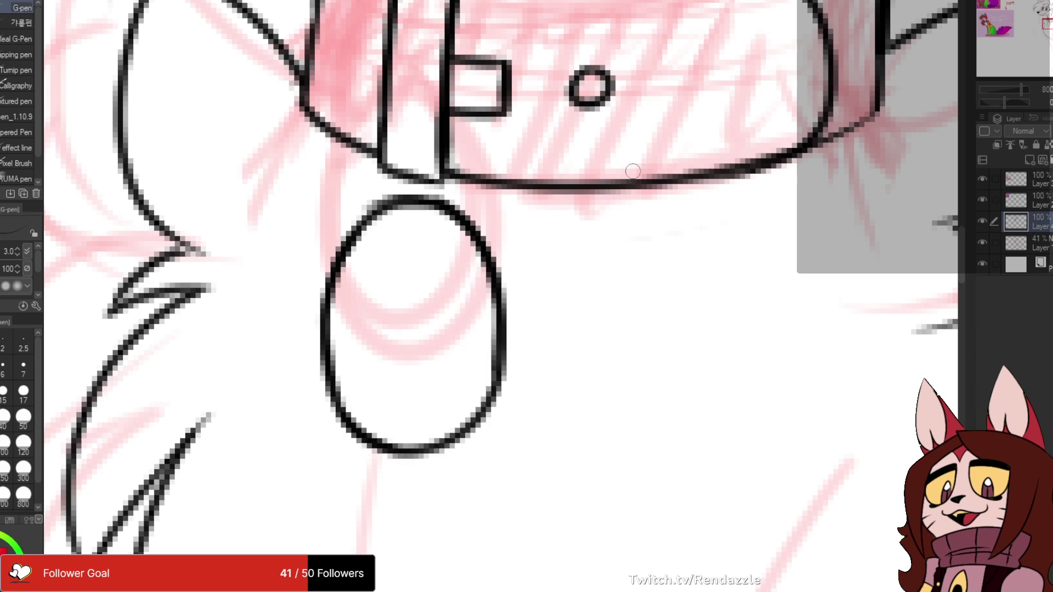
{"action": "scroll", "coordinate": [634, 169], "scroll_direction": "down", "scroll_amount": 7}
{"action": "left_click_drag", "start_coordinate": [635, 169], "coordinate": [516, 246]}
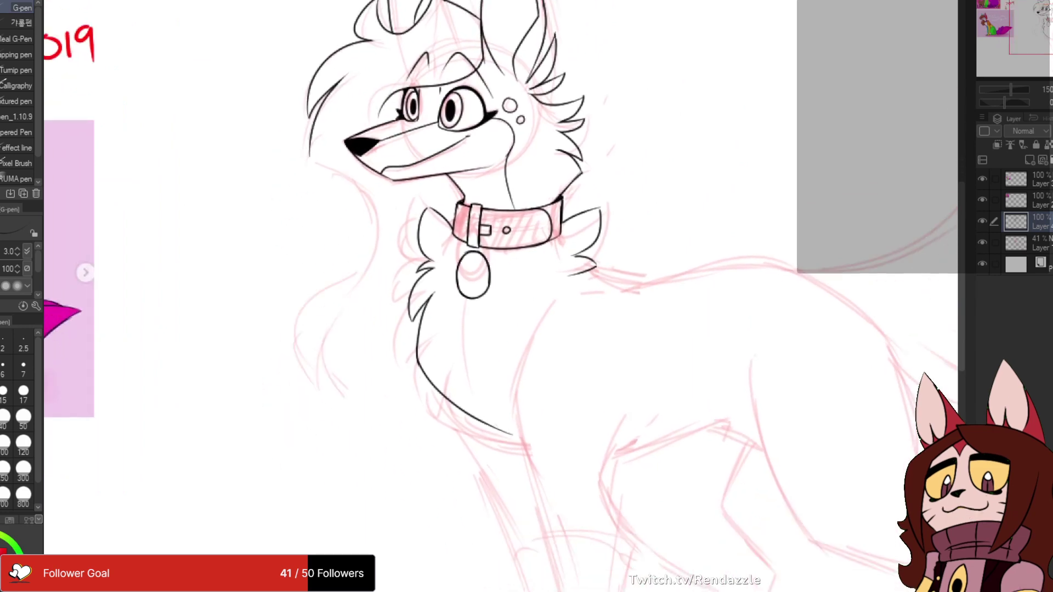
- Thicken the rear edge of the oval tag's outline into a heavy curved band tapering at both ends
{"action": "scroll", "coordinate": [476, 320], "scroll_direction": "up", "scroll_amount": 1}
{"action": "key", "text": "ctrl+plus"}
{"action": "key", "text": "ctrl+plus"}
{"action": "key", "text": "ctrl+plus"}
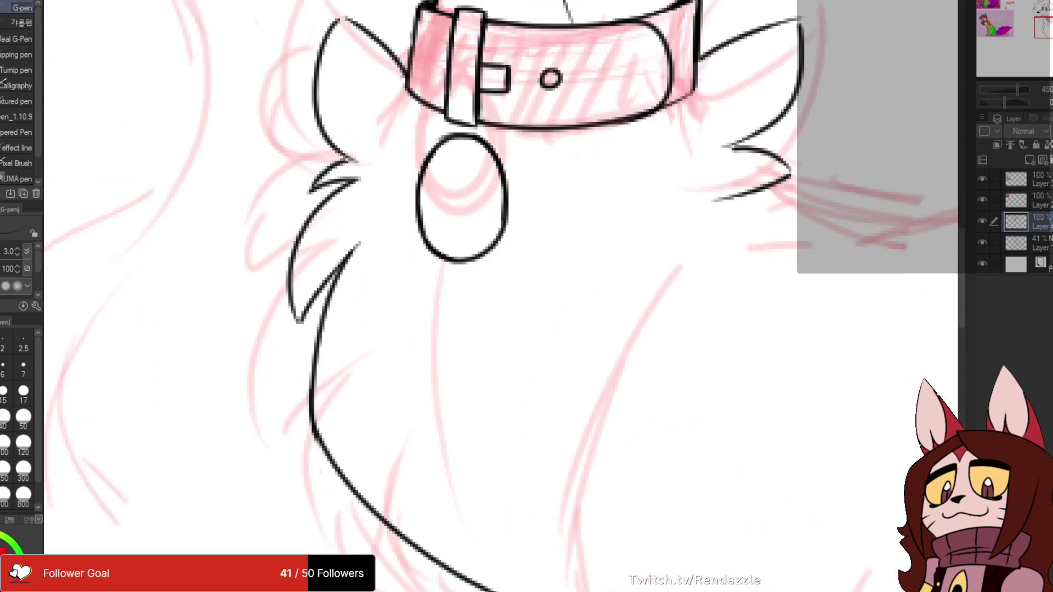
{"action": "scroll", "coordinate": [551, 229], "scroll_direction": "up", "scroll_amount": 2}
{"action": "mouse_move", "coordinate": [386, 43]}
{"action": "left_mouse_down"}
{"action": "mouse_move", "coordinate": [447, 140]}
{"action": "mouse_move", "coordinate": [455, 252]}
{"action": "mouse_move", "coordinate": [412, 288]}
{"action": "left_mouse_up"}
{"action": "mouse_move", "coordinate": [448, 139]}
{"action": "left_mouse_down"}
{"action": "mouse_move", "coordinate": [555, 208]}
{"action": "mouse_move", "coordinate": [551, 272]}
{"action": "left_mouse_up"}
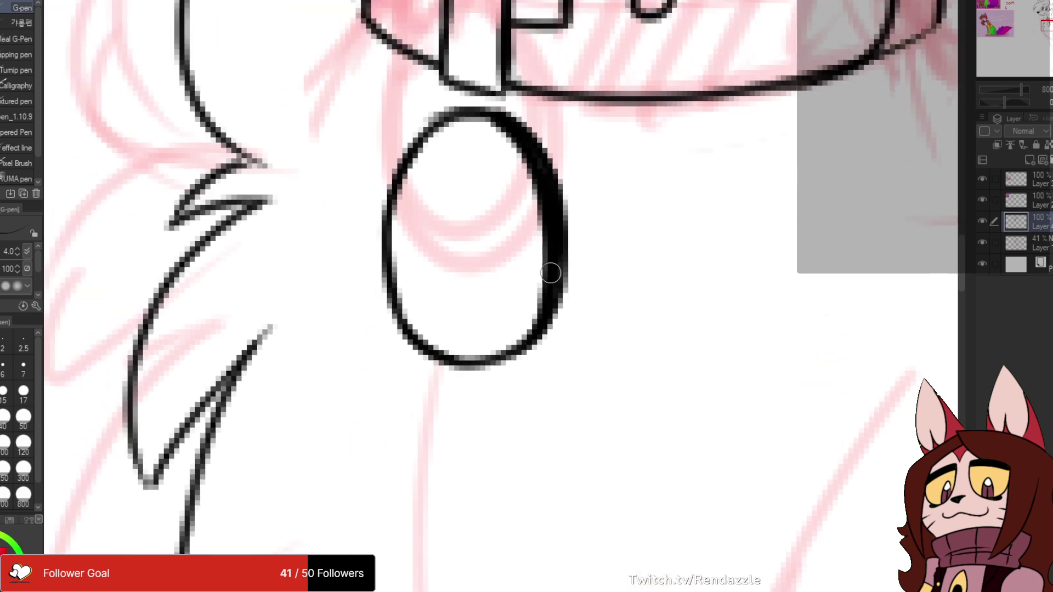
{"action": "mouse_move", "coordinate": [523, 139]}
{"action": "left_mouse_down"}
{"action": "mouse_move", "coordinate": [475, 119]}
{"action": "mouse_move", "coordinate": [517, 140]}
{"action": "left_mouse_up"}
{"action": "key", "text": "ctrl+z"}
{"action": "key", "text": "bracketleft"}
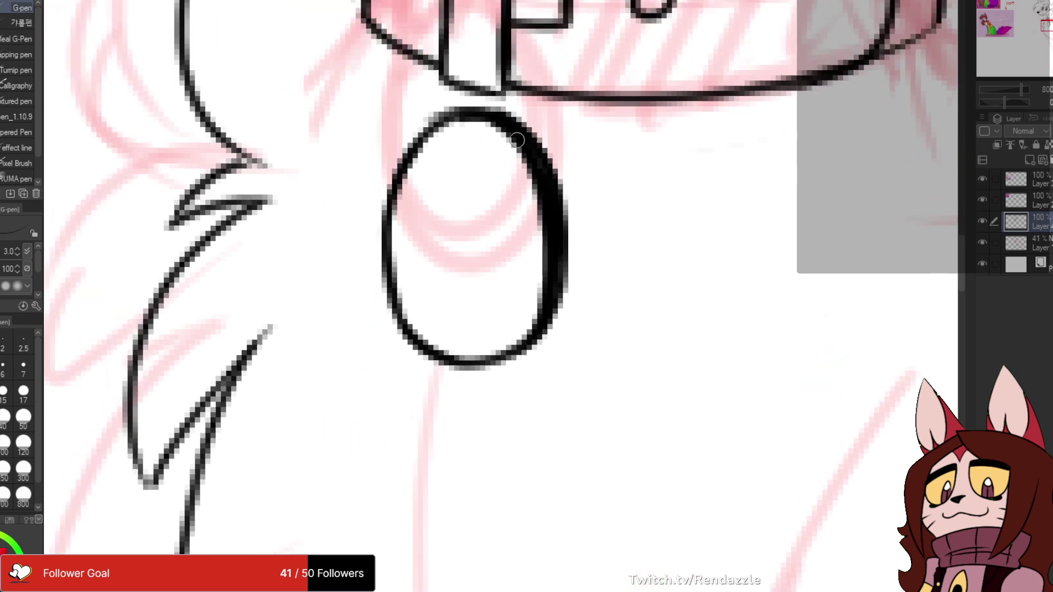
{"action": "mouse_move", "coordinate": [548, 240]}
{"action": "left_mouse_down"}
{"action": "mouse_move", "coordinate": [541, 298]}
{"action": "mouse_move", "coordinate": [514, 343]}
{"action": "left_mouse_up"}
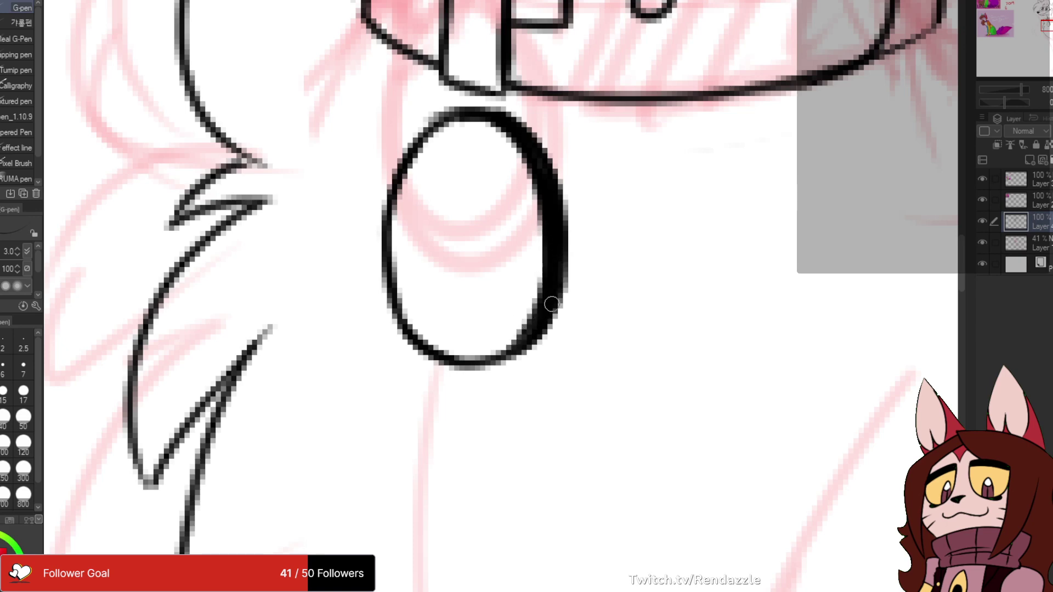
{"action": "mouse_move", "coordinate": [545, 250]}
{"action": "left_mouse_down"}
{"action": "mouse_move", "coordinate": [560, 367]}
{"action": "mouse_move", "coordinate": [552, 412]}
{"action": "left_mouse_up"}
- Ink the front side of a small ring linking the oval tag to the collar beneath the buckle bar
{"action": "mouse_move", "coordinate": [449, 191]}
{"action": "left_mouse_down"}
{"action": "mouse_move", "coordinate": [430, 216]}
{"action": "mouse_move", "coordinate": [451, 286]}
{"action": "left_mouse_up"}
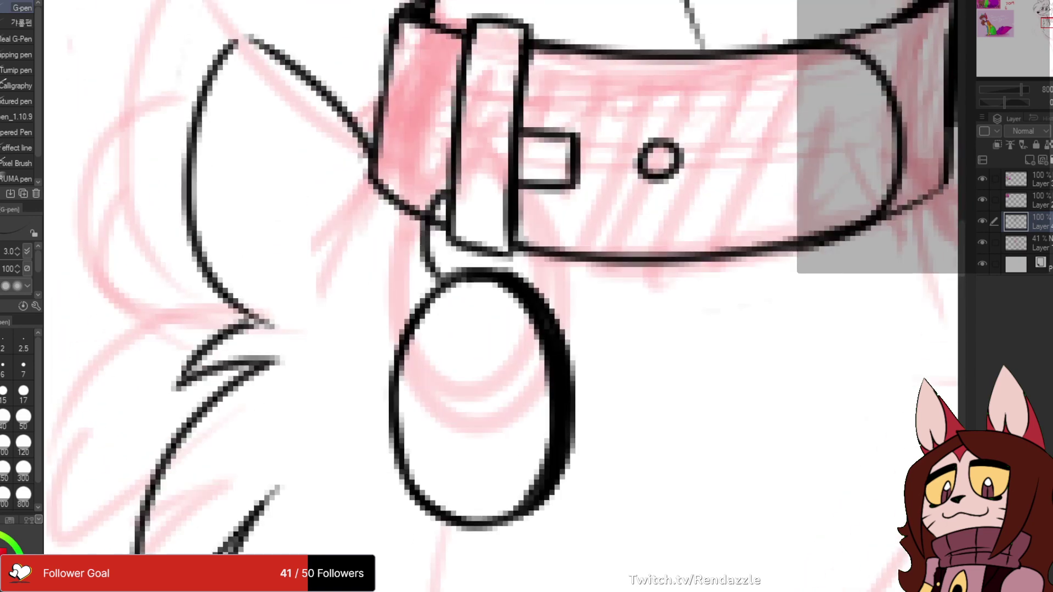
{"action": "key", "text": "ctrl+z"}
{"action": "mouse_move", "coordinate": [447, 198]}
{"action": "left_mouse_down"}
{"action": "mouse_move", "coordinate": [423, 250]}
{"action": "mouse_move", "coordinate": [470, 274]}
{"action": "left_mouse_up"}
{"action": "left_click_drag", "start_coordinate": [519, 203], "coordinate": [535, 286]}
{"action": "key", "text": "ctrl+z"}
{"action": "key", "text": "ctrl+z"}
{"action": "mouse_move", "coordinate": [448, 222]}
{"action": "left_mouse_down"}
{"action": "mouse_move", "coordinate": [436, 269]}
{"action": "mouse_move", "coordinate": [466, 252]}
{"action": "mouse_move", "coordinate": [472, 274]}
{"action": "mouse_move", "coordinate": [508, 249]}
{"action": "left_mouse_up"}
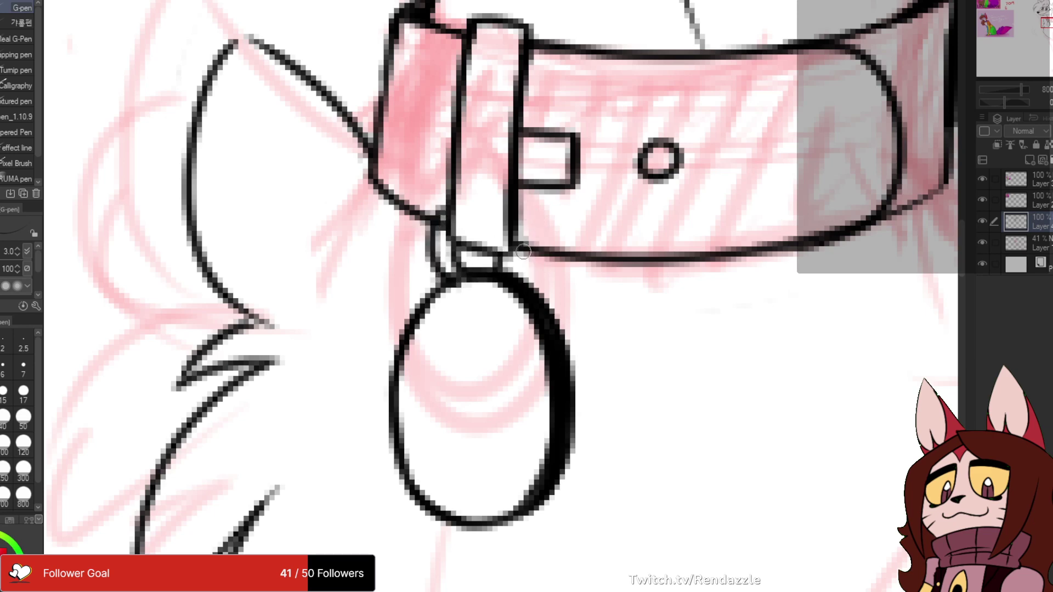
- Ink the ring's rear side and its inner edges so it loops around the buckle bar and through the tag's top
{"action": "mouse_move", "coordinate": [515, 211]}
{"action": "left_mouse_down"}
{"action": "mouse_move", "coordinate": [535, 261]}
{"action": "mouse_move", "coordinate": [503, 282]}
{"action": "left_mouse_up"}
{"action": "mouse_move", "coordinate": [439, 247]}
{"action": "left_mouse_down"}
{"action": "mouse_move", "coordinate": [470, 300]}
{"action": "mouse_move", "coordinate": [457, 221]}
{"action": "mouse_move", "coordinate": [439, 242]}
{"action": "mouse_move", "coordinate": [478, 295]}
{"action": "left_mouse_up"}
{"action": "key", "text": "ctrl+z"}
{"action": "mouse_move", "coordinate": [451, 205]}
{"action": "left_mouse_down"}
{"action": "mouse_move", "coordinate": [429, 243]}
{"action": "mouse_move", "coordinate": [446, 289]}
{"action": "mouse_move", "coordinate": [457, 246]}
{"action": "mouse_move", "coordinate": [475, 276]}
{"action": "mouse_move", "coordinate": [465, 305]}
{"action": "left_mouse_up"}
{"action": "left_click_drag", "start_coordinate": [528, 242], "coordinate": [518, 306]}
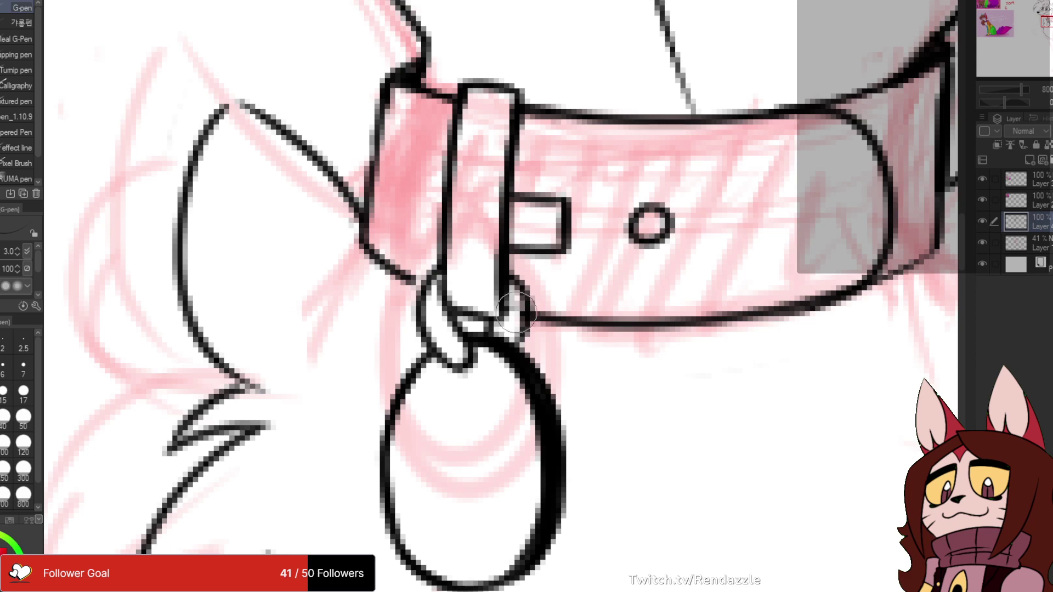
- Clean up the ring's rear side where it meets the collar's lower edge and the buckle bar
{"action": "mouse_move", "coordinate": [516, 316]}
{"action": "left_mouse_down"}
{"action": "mouse_move", "coordinate": [510, 280]}
{"action": "mouse_move", "coordinate": [531, 321]}
{"action": "mouse_move", "coordinate": [517, 343]}
{"action": "left_mouse_up"}
{"action": "key", "text": "ctrl+z"}
{"action": "left_click_drag", "start_coordinate": [510, 277], "coordinate": [511, 333]}
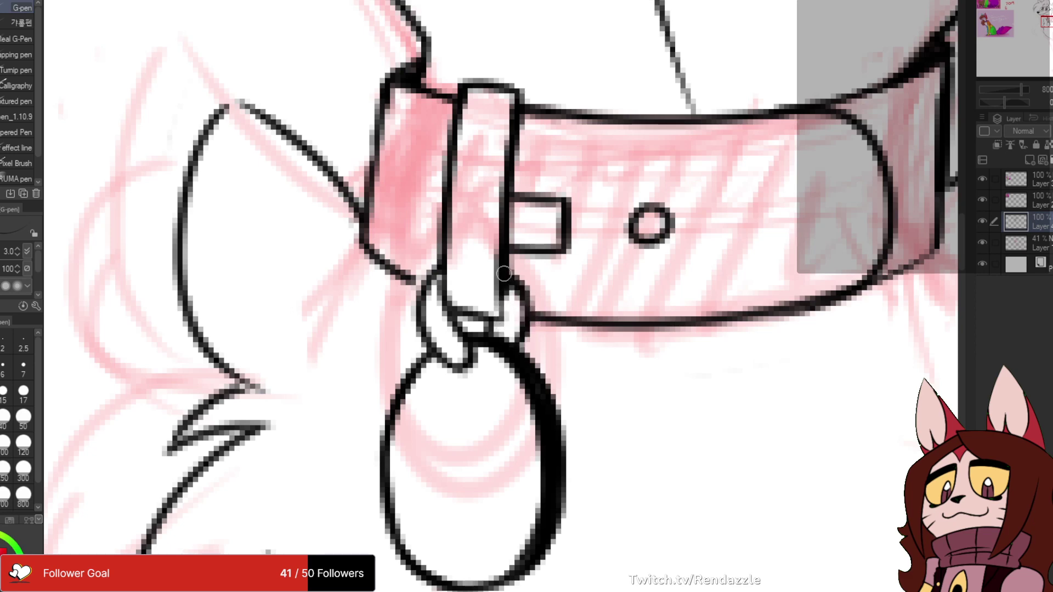
{"action": "mouse_move", "coordinate": [504, 274]}
{"action": "left_mouse_down"}
{"action": "mouse_move", "coordinate": [494, 318]}
{"action": "mouse_move", "coordinate": [432, 295]}
{"action": "mouse_move", "coordinate": [477, 301]}
{"action": "mouse_move", "coordinate": [473, 315]}
{"action": "mouse_move", "coordinate": [476, 293]}
{"action": "left_mouse_up"}
{"action": "scroll", "coordinate": [475, 212], "scroll_direction": "down", "scroll_amount": 8}
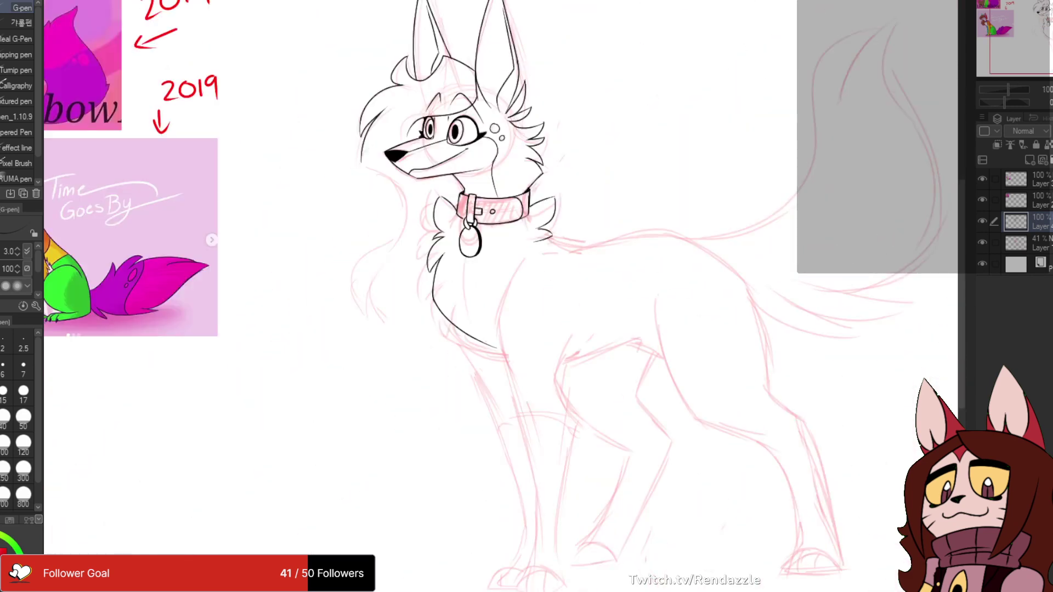
- Ink the curved shoulder line from behind the chest fur down to the top of the near foreleg
{"action": "left_click_drag", "start_coordinate": [736, 334], "coordinate": [788, 349]}
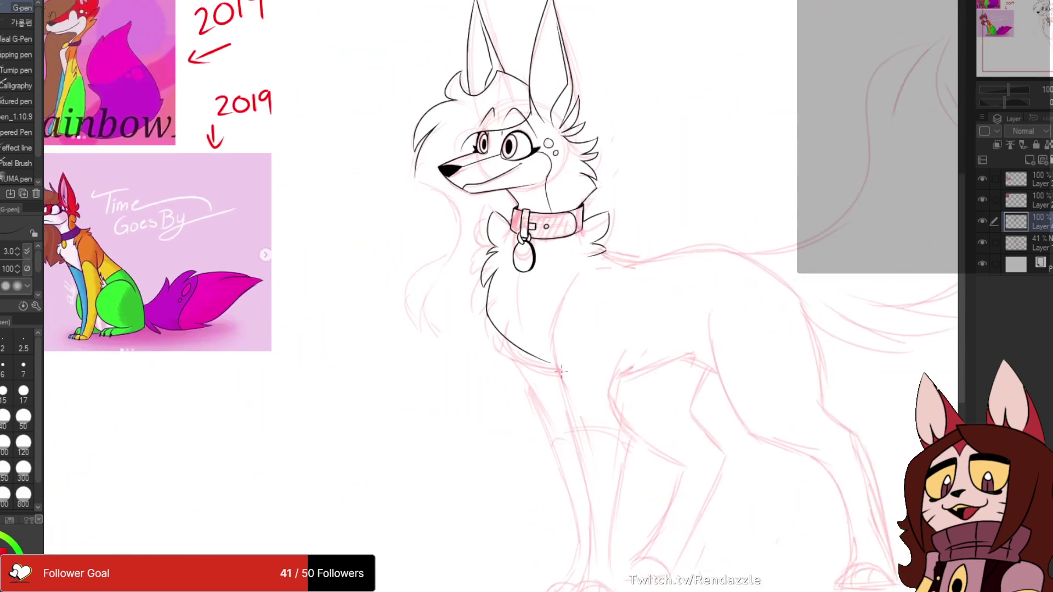
{"action": "scroll", "coordinate": [597, 222], "scroll_direction": "up", "scroll_amount": 3}
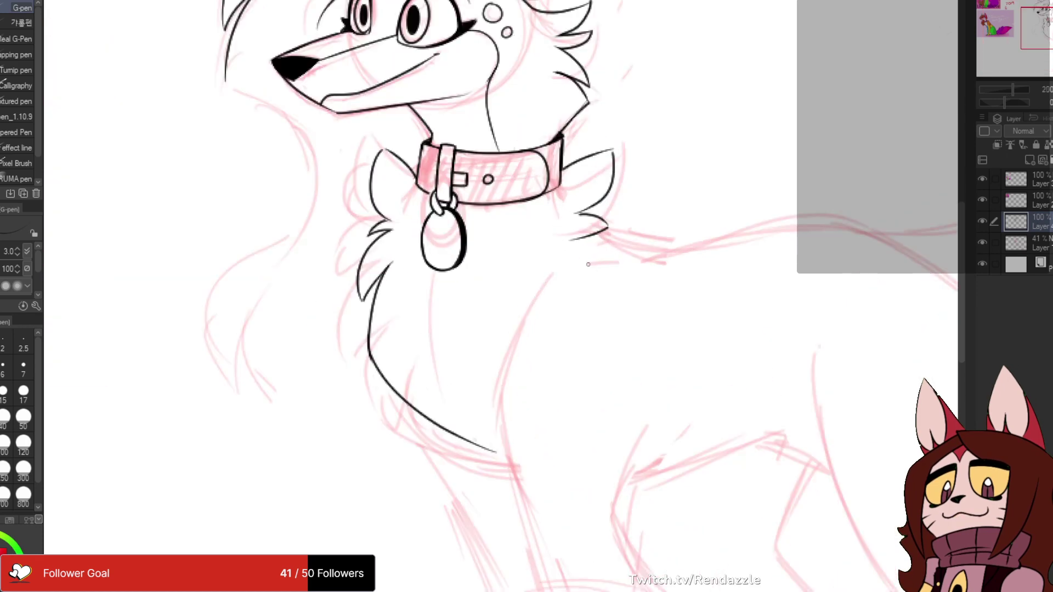
{"action": "scroll", "coordinate": [588, 264], "scroll_direction": "down", "scroll_amount": 1}
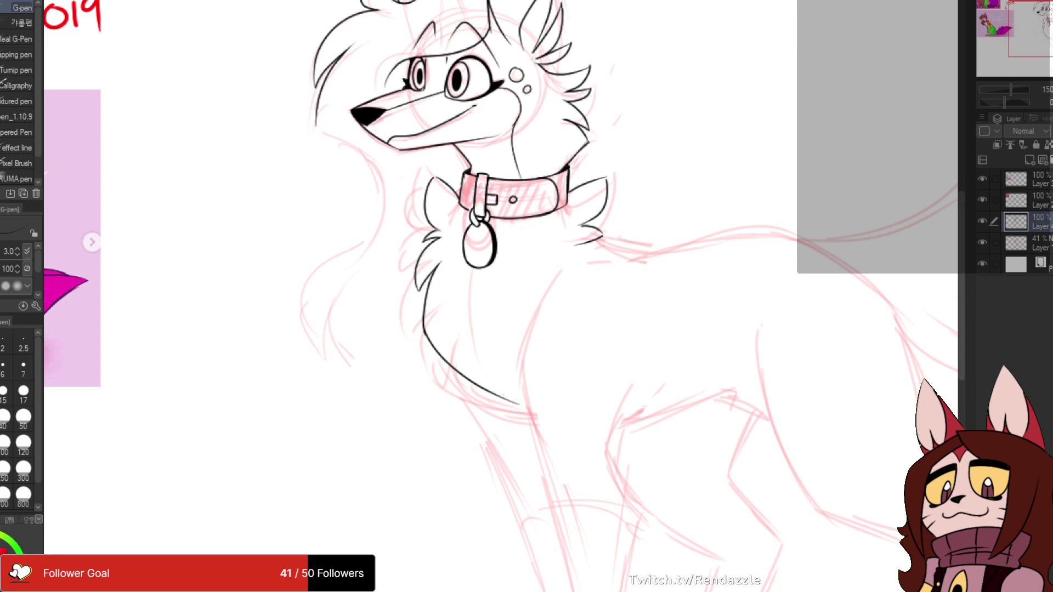
{"action": "mouse_move", "coordinate": [588, 307]}
{"action": "left_mouse_down"}
{"action": "mouse_move", "coordinate": [497, 145]}
{"action": "mouse_move", "coordinate": [520, 153]}
{"action": "left_mouse_up"}
{"action": "mouse_move", "coordinate": [494, 117]}
{"action": "left_mouse_down"}
{"action": "mouse_move", "coordinate": [448, 235]}
{"action": "mouse_move", "coordinate": [496, 341]}
{"action": "left_mouse_up"}
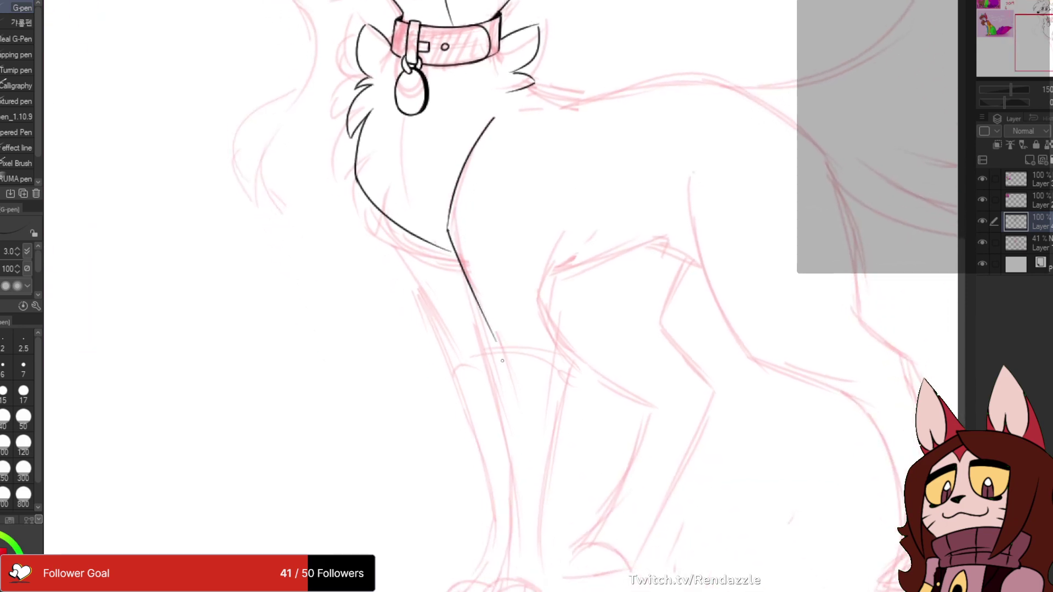
{"action": "key", "text": "ctrl+z"}
- Ink the near foreleg's front edge as one long curve running down to the paw
{"action": "mouse_move", "coordinate": [448, 231]}
{"action": "left_mouse_down"}
{"action": "mouse_move", "coordinate": [543, 470]}
{"action": "mouse_move", "coordinate": [509, 240]}
{"action": "mouse_move", "coordinate": [496, 211]}
{"action": "mouse_move", "coordinate": [528, 352]}
{"action": "mouse_move", "coordinate": [518, 496]}
{"action": "left_mouse_up"}
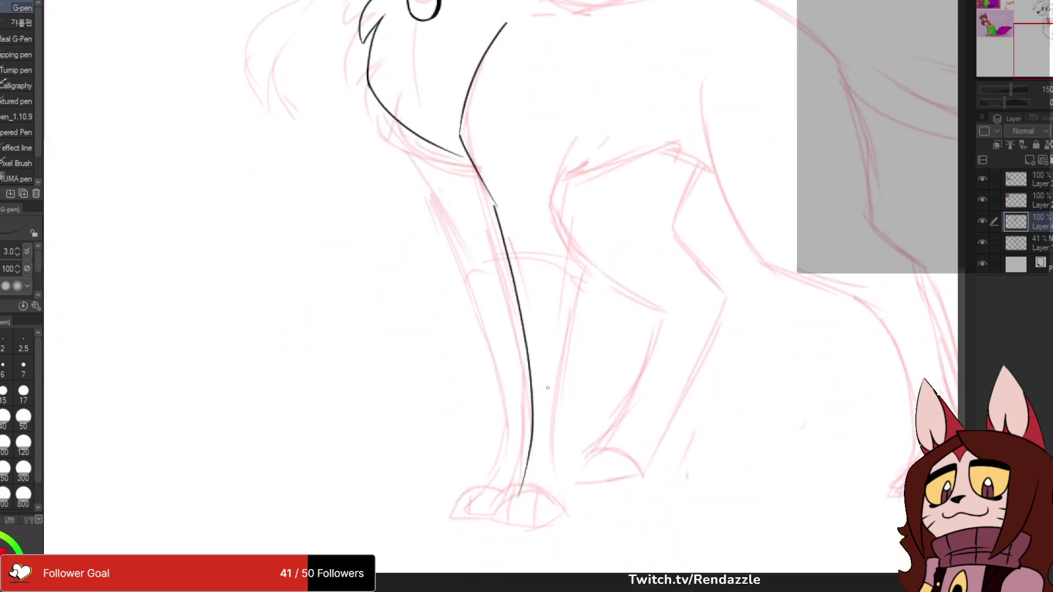
{"action": "key", "text": "ctrl+z"}
{"action": "mouse_move", "coordinate": [496, 201]}
{"action": "left_mouse_down"}
{"action": "mouse_move", "coordinate": [528, 358]}
{"action": "mouse_move", "coordinate": [506, 490]}
{"action": "left_mouse_up"}
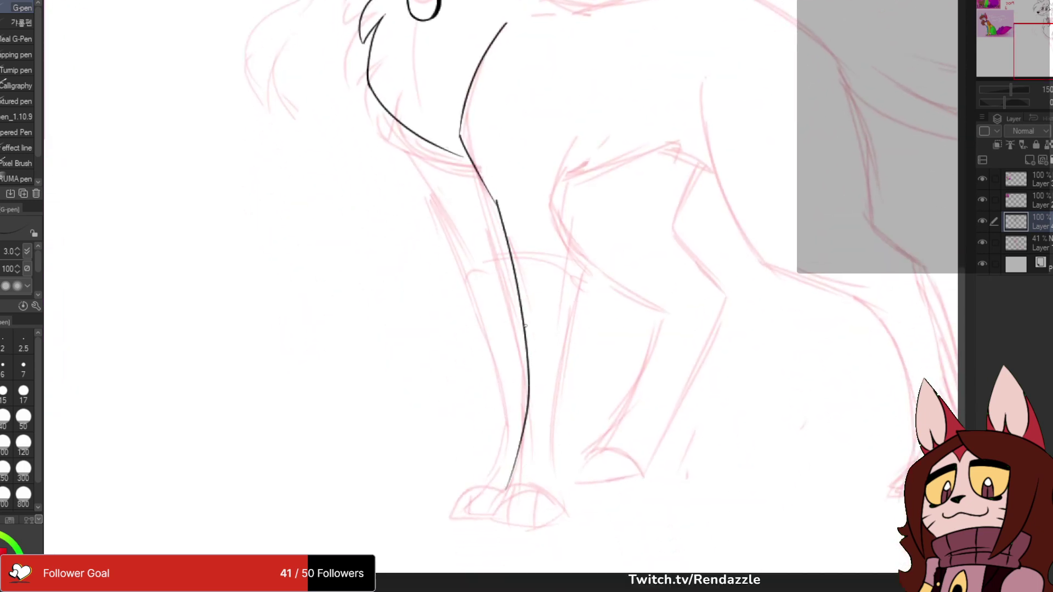
{"action": "left_click_drag", "start_coordinate": [543, 266], "coordinate": [533, 447]}
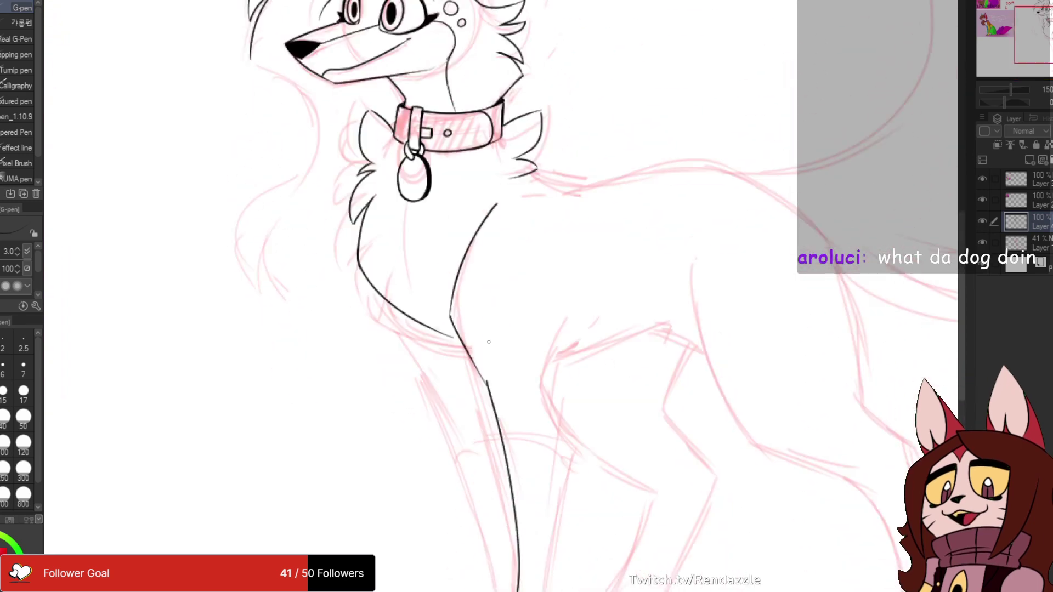
{"action": "left_click_drag", "start_coordinate": [487, 375], "coordinate": [466, 304]}
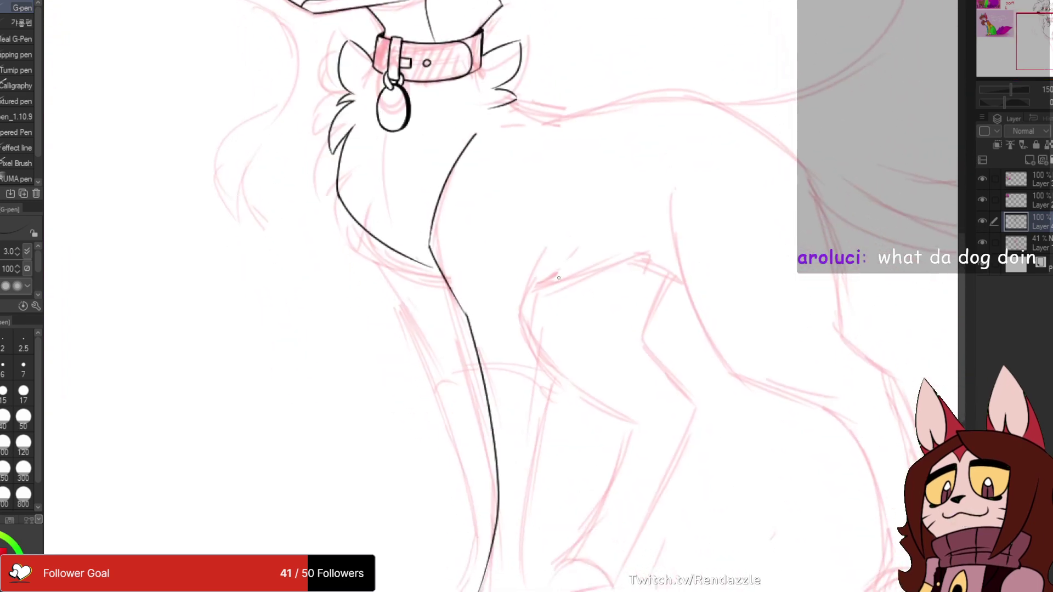
- Ink the near foreleg's rounded elbow curve, ending in a pointed fur tuft behind the leg
{"action": "left_click_drag", "start_coordinate": [555, 256], "coordinate": [522, 330]}
{"action": "key", "text": "ctrl+z"}
{"action": "mouse_move", "coordinate": [547, 247]}
{"action": "left_mouse_down"}
{"action": "mouse_move", "coordinate": [527, 329]}
{"action": "mouse_move", "coordinate": [593, 368]}
{"action": "mouse_move", "coordinate": [545, 379]}
{"action": "mouse_move", "coordinate": [538, 319]}
{"action": "mouse_move", "coordinate": [515, 463]}
{"action": "mouse_move", "coordinate": [483, 370]}
{"action": "left_mouse_up"}
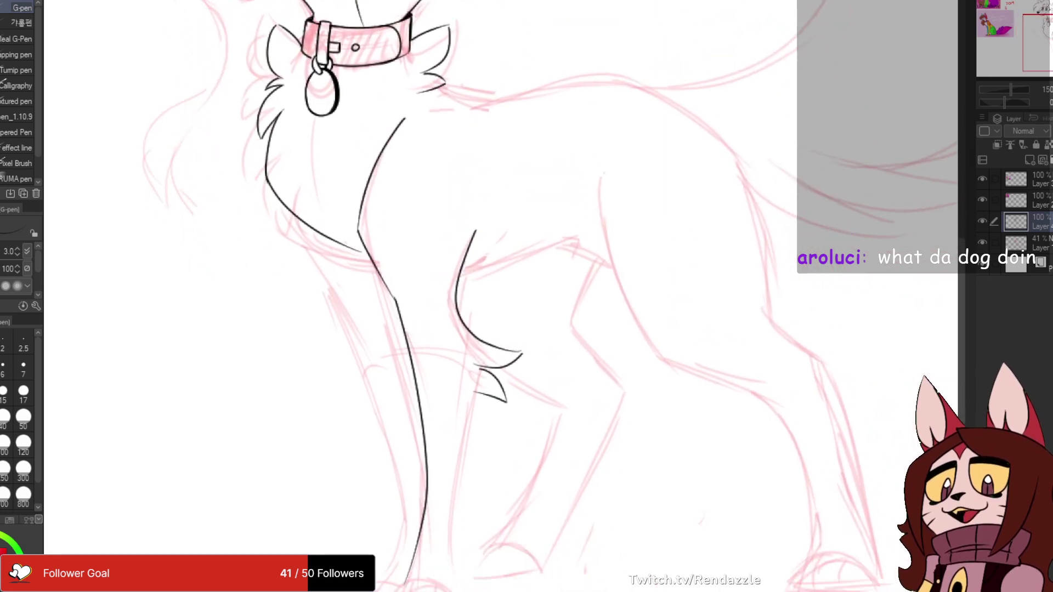
{"action": "key", "text": "ctrl+z"}
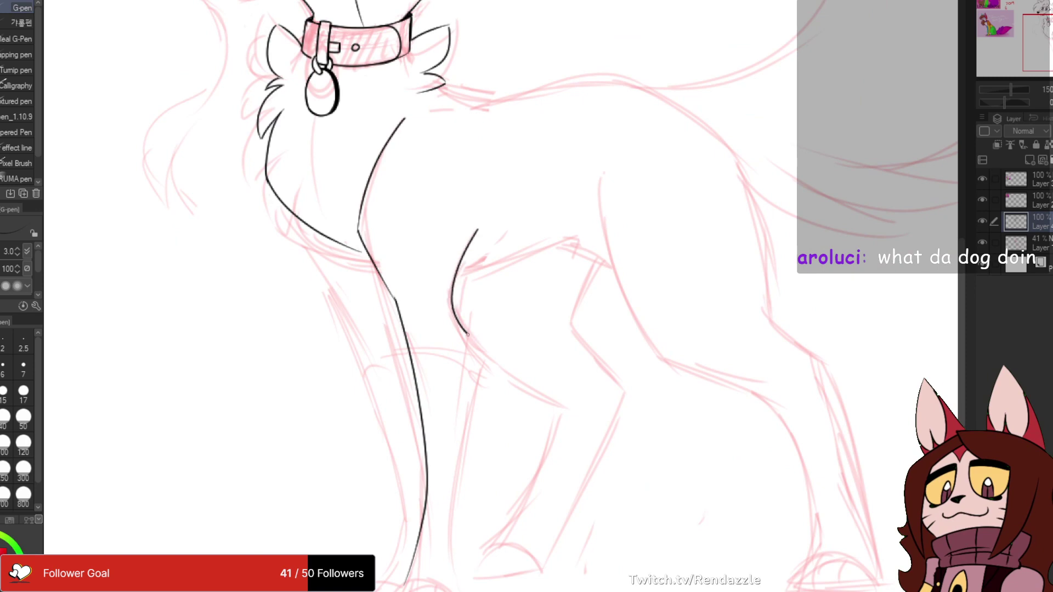
{"action": "left_click_drag", "start_coordinate": [486, 346], "coordinate": [463, 306]}
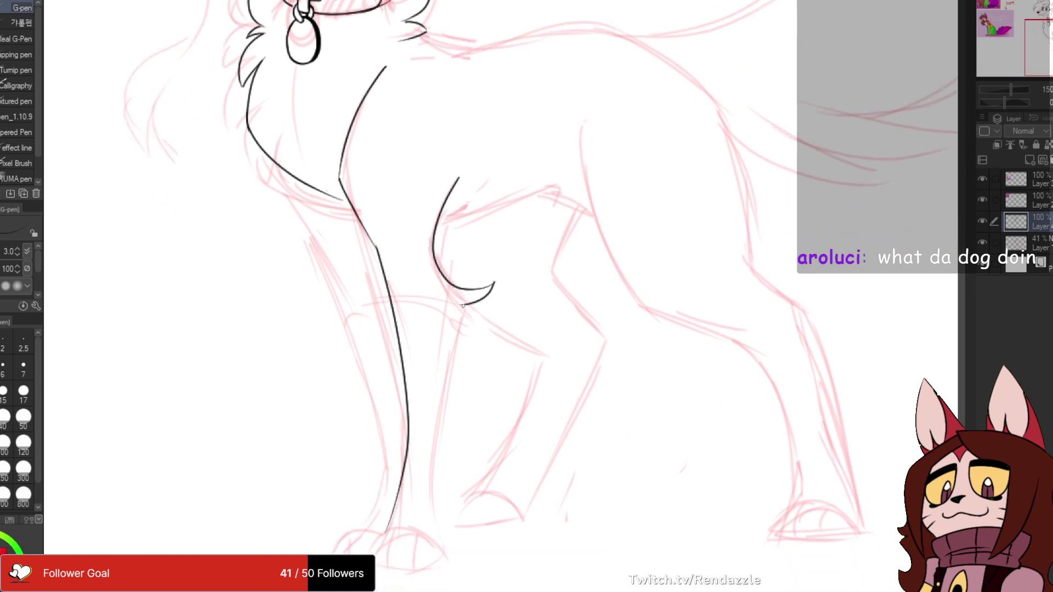
- Add smaller fur tufts below the elbow and ink the near foreleg's rear edge down to the paw
{"action": "mouse_move", "coordinate": [472, 350]}
{"action": "left_mouse_down"}
{"action": "mouse_move", "coordinate": [498, 424]}
{"action": "mouse_move", "coordinate": [472, 212]}
{"action": "mouse_move", "coordinate": [488, 244]}
{"action": "mouse_move", "coordinate": [454, 375]}
{"action": "mouse_move", "coordinate": [455, 437]}
{"action": "left_mouse_up"}
{"action": "key", "text": "ctrl+z"}
{"action": "mouse_move", "coordinate": [493, 254]}
{"action": "left_mouse_down"}
{"action": "mouse_move", "coordinate": [469, 285]}
{"action": "mouse_move", "coordinate": [459, 446]}
{"action": "left_mouse_up"}
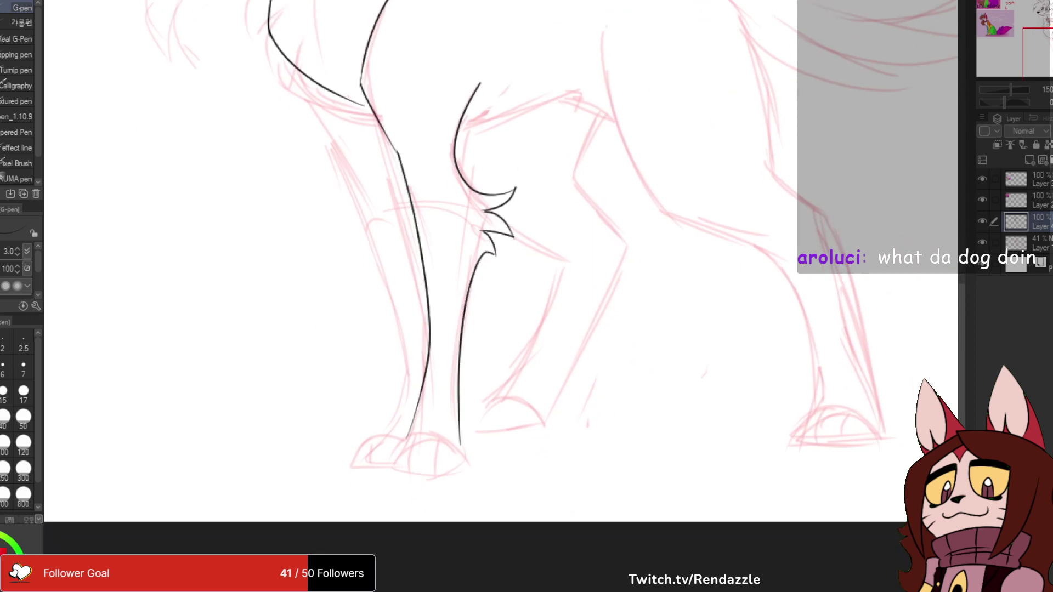
{"action": "mouse_move", "coordinate": [466, 208]}
{"action": "left_mouse_down"}
{"action": "mouse_move", "coordinate": [539, 488]}
{"action": "mouse_move", "coordinate": [522, 393]}
{"action": "mouse_move", "coordinate": [557, 427]}
{"action": "mouse_move", "coordinate": [640, 457]}
{"action": "left_mouse_up"}
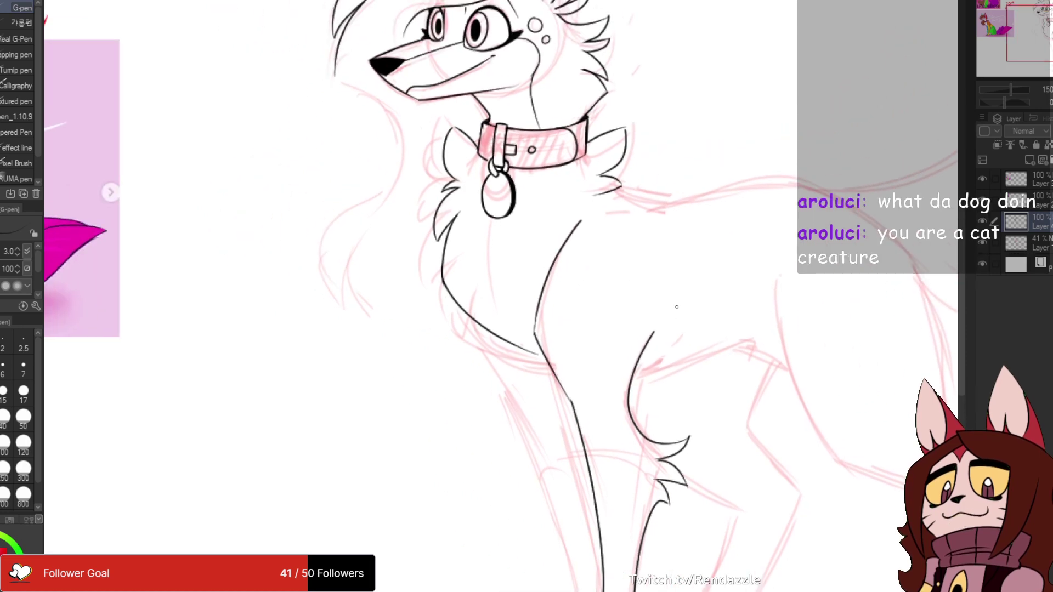
- Ink the far foreleg's front edge from below the chest down to its paw
{"action": "left_click_drag", "start_coordinate": [676, 307], "coordinate": [695, 98]}
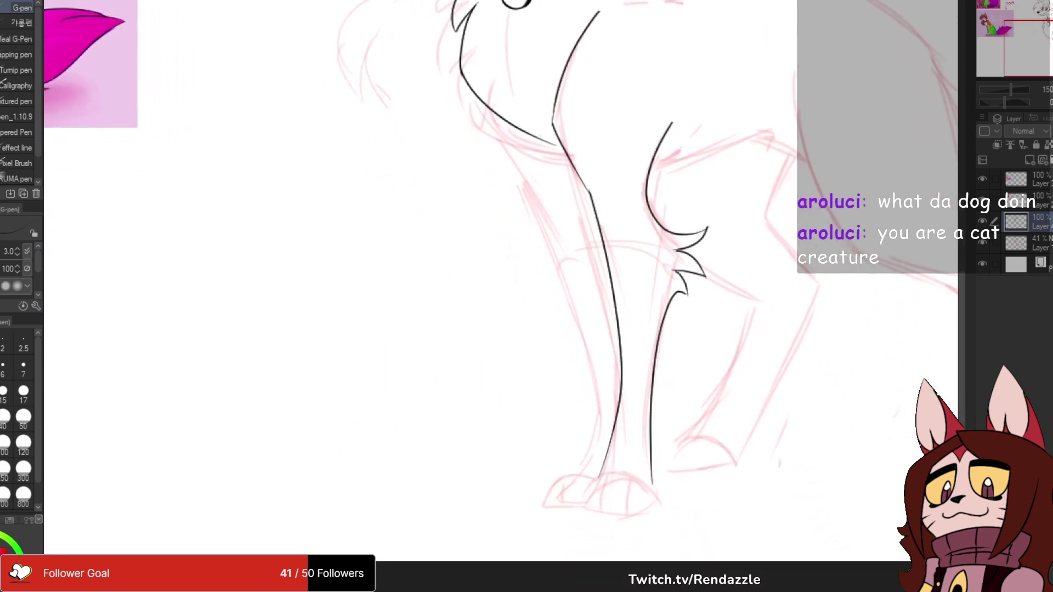
{"action": "mouse_move", "coordinate": [522, 182]}
{"action": "left_mouse_down"}
{"action": "mouse_move", "coordinate": [601, 368]}
{"action": "mouse_move", "coordinate": [558, 481]}
{"action": "left_mouse_up"}
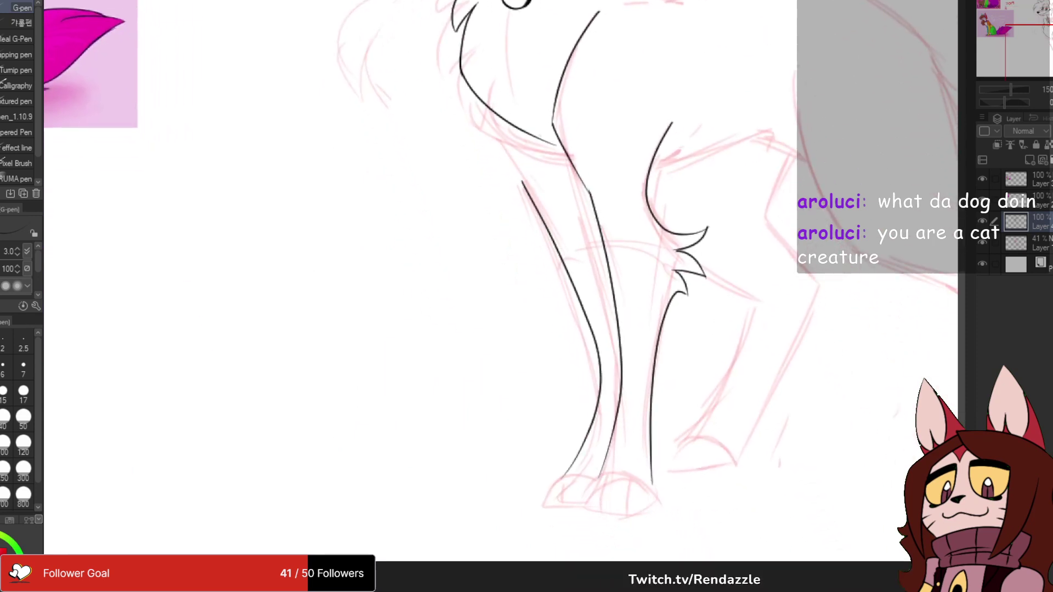
- Try to ink a line joining the top of the far foreleg to the front of the chest
{"action": "mouse_move", "coordinate": [468, 69]}
{"action": "left_mouse_down"}
{"action": "mouse_move", "coordinate": [440, 186]}
{"action": "mouse_move", "coordinate": [444, 223]}
{"action": "mouse_move", "coordinate": [496, 334]}
{"action": "left_mouse_up"}
{"action": "key", "text": "ctrl+z"}
{"action": "mouse_move", "coordinate": [434, 195]}
{"action": "left_mouse_down"}
{"action": "mouse_move", "coordinate": [426, 277]}
{"action": "mouse_move", "coordinate": [496, 334]}
{"action": "mouse_move", "coordinate": [427, 219]}
{"action": "left_mouse_up"}
{"action": "key", "text": "ctrl+z"}
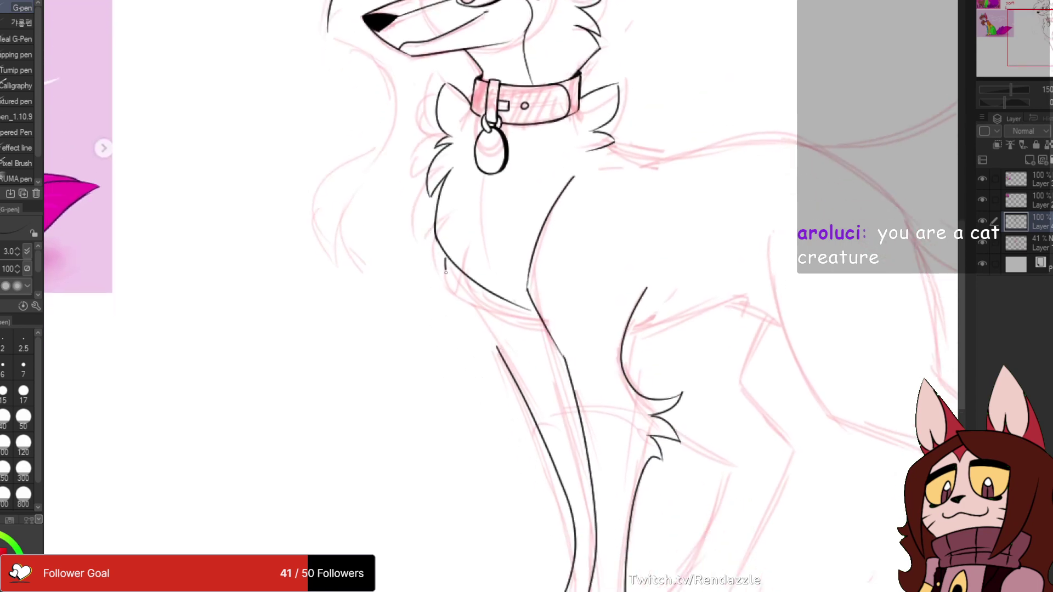
{"action": "left_click_drag", "start_coordinate": [446, 273], "coordinate": [497, 350]}
{"action": "key", "text": "ctrl+z"}
{"action": "left_click_drag", "start_coordinate": [446, 257], "coordinate": [496, 348]}
{"action": "key", "text": "ctrl+z"}
- Extend the far foreleg's front edge upward to join the chest's lower front curve
{"action": "scroll", "coordinate": [730, 101], "scroll_direction": "down", "scroll_amount": 2}
{"action": "left_click_drag", "start_coordinate": [727, 177], "coordinate": [685, 259]}
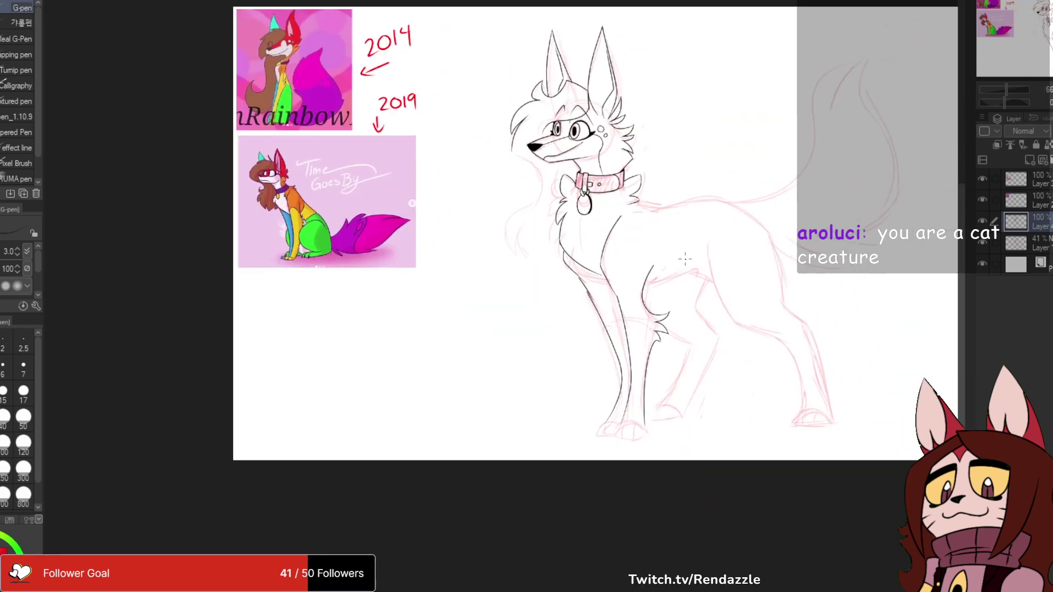
{"action": "scroll", "coordinate": [596, 301], "scroll_direction": "up", "scroll_amount": 2}
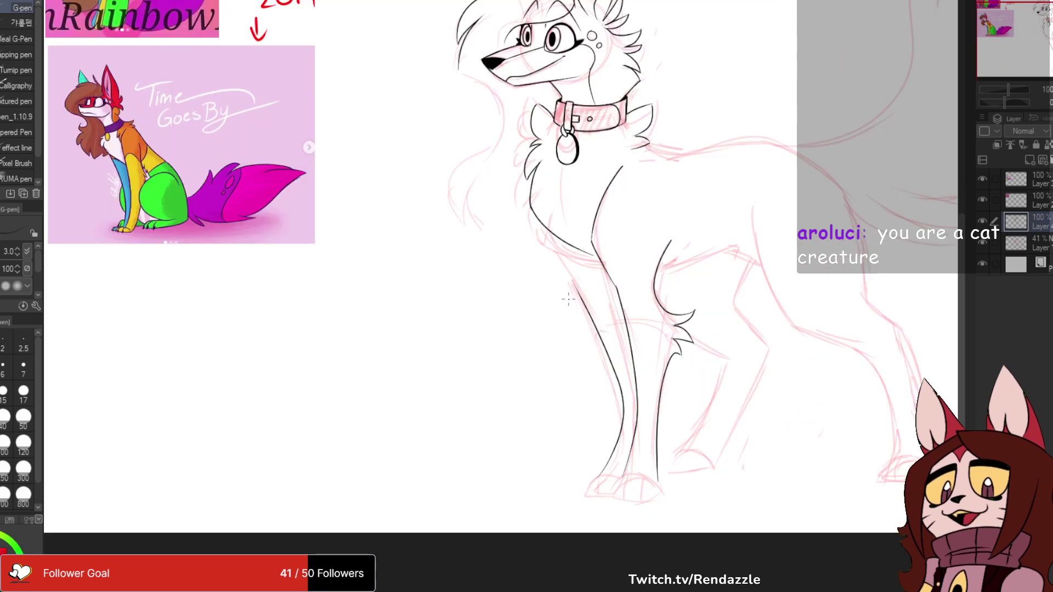
{"action": "scroll", "coordinate": [568, 299], "scroll_direction": "up", "scroll_amount": 2}
{"action": "left_click_drag", "start_coordinate": [532, 206], "coordinate": [589, 329]}
{"action": "key", "text": "ctrl+z"}
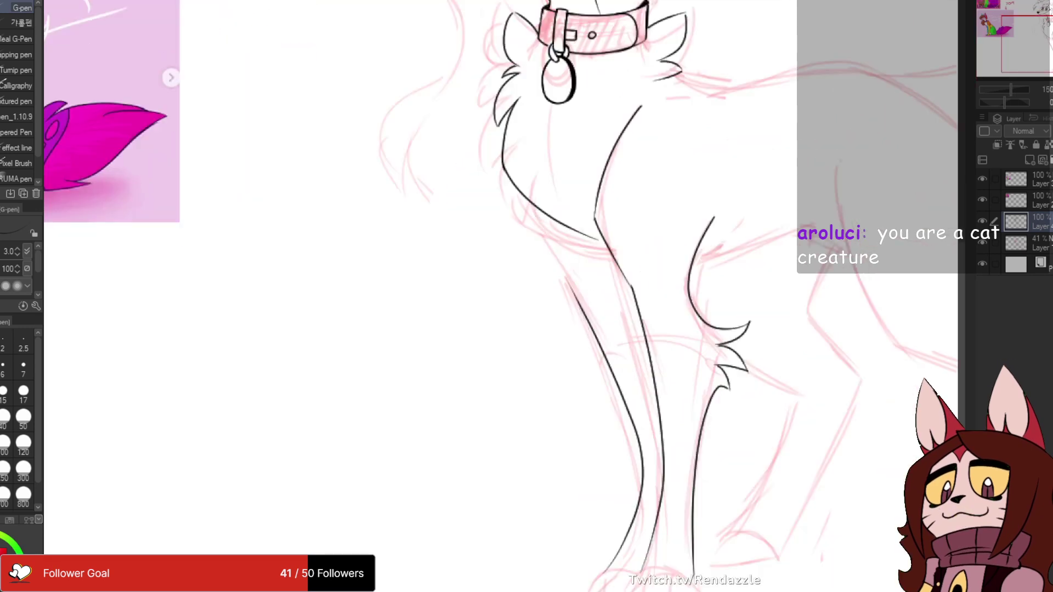
{"action": "left_click_drag", "start_coordinate": [534, 214], "coordinate": [567, 271]}
{"action": "scroll", "coordinate": [617, 359], "scroll_direction": "down", "scroll_amount": 4}
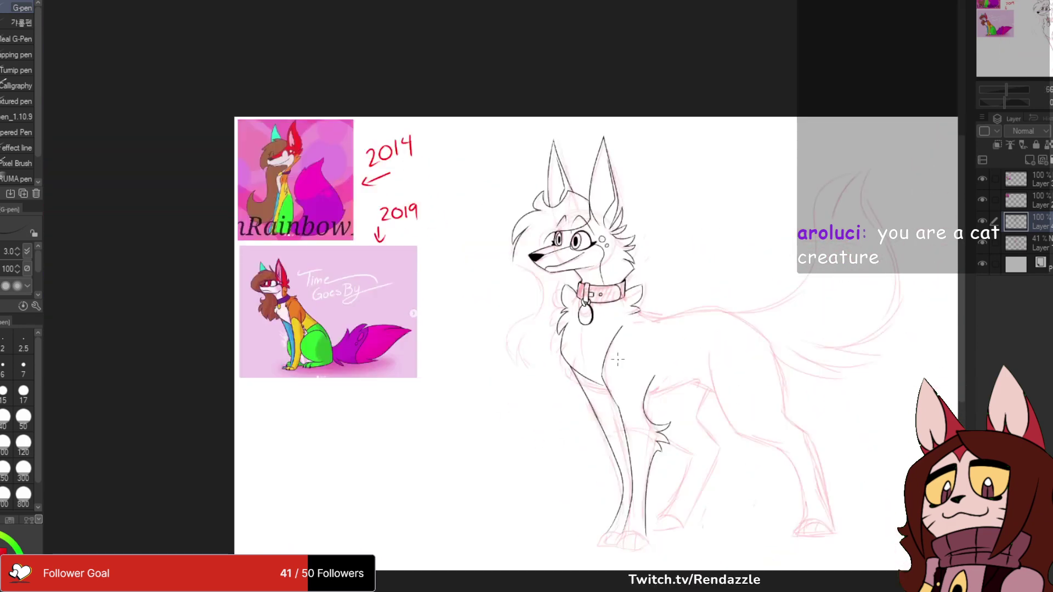
- Thicken the chest's lower curve and extend its rear end to meet the near shoulder line
{"action": "left_click_drag", "start_coordinate": [691, 318], "coordinate": [652, 254]}
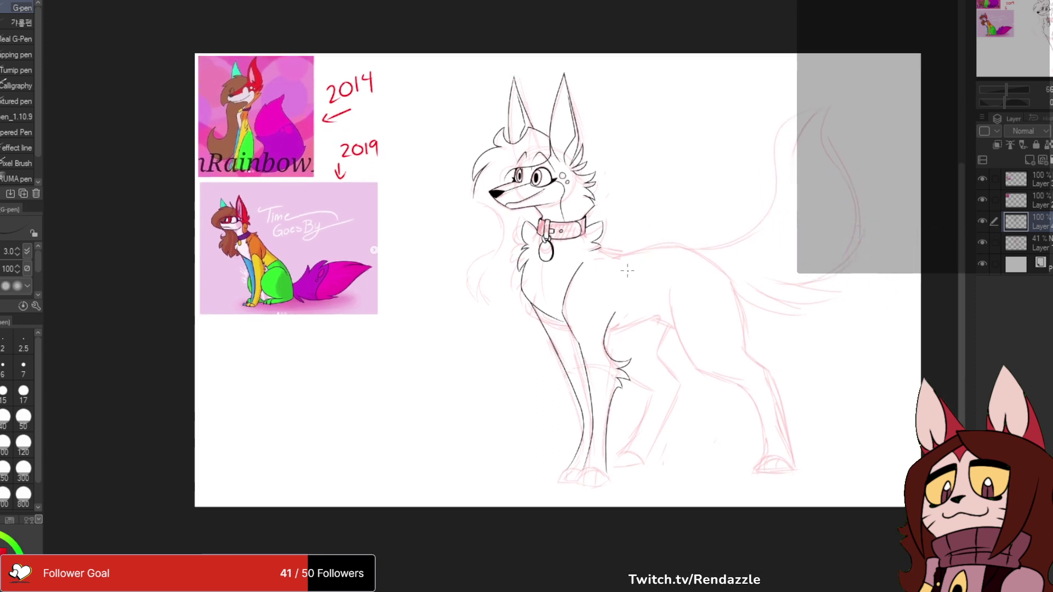
{"action": "scroll", "coordinate": [687, 325], "scroll_direction": "up", "scroll_amount": 2}
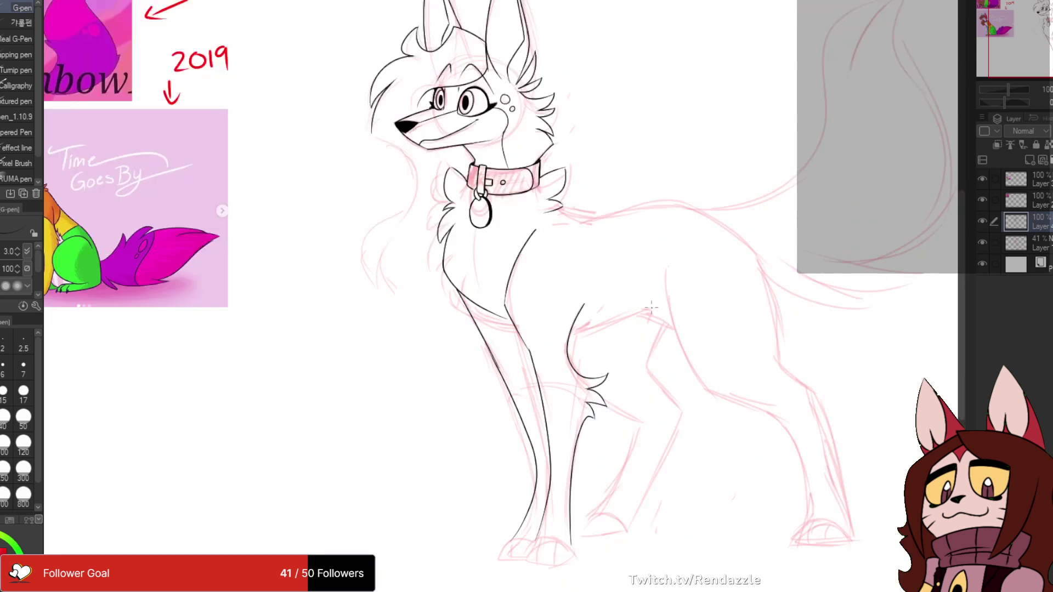
{"action": "scroll", "coordinate": [614, 284], "scroll_direction": "up", "scroll_amount": 1}
{"action": "left_click_drag", "start_coordinate": [620, 317], "coordinate": [576, 262]}
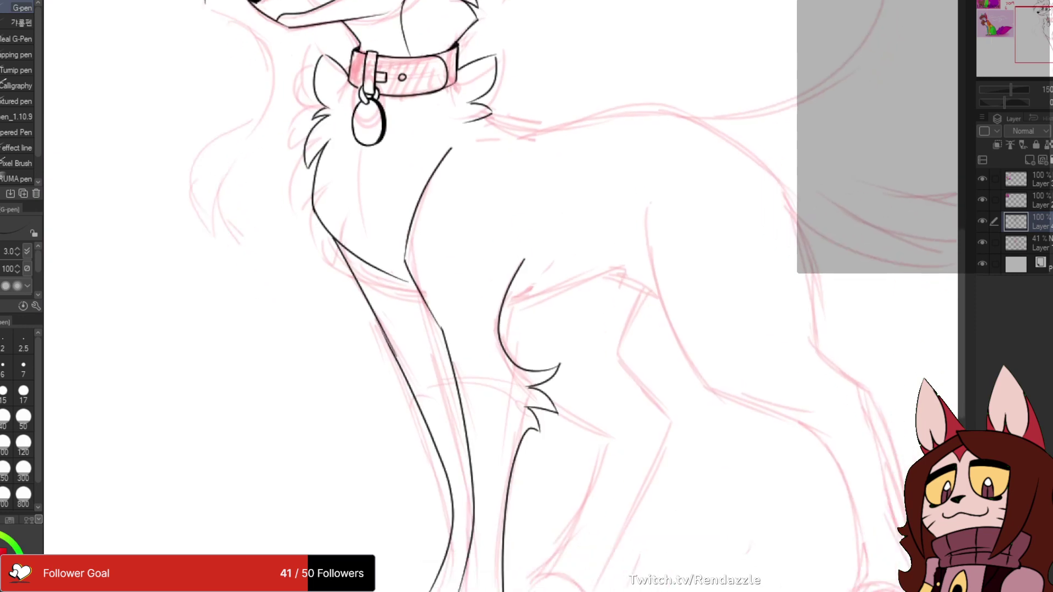
{"action": "scroll", "coordinate": [379, 260], "scroll_direction": "up", "scroll_amount": 1}
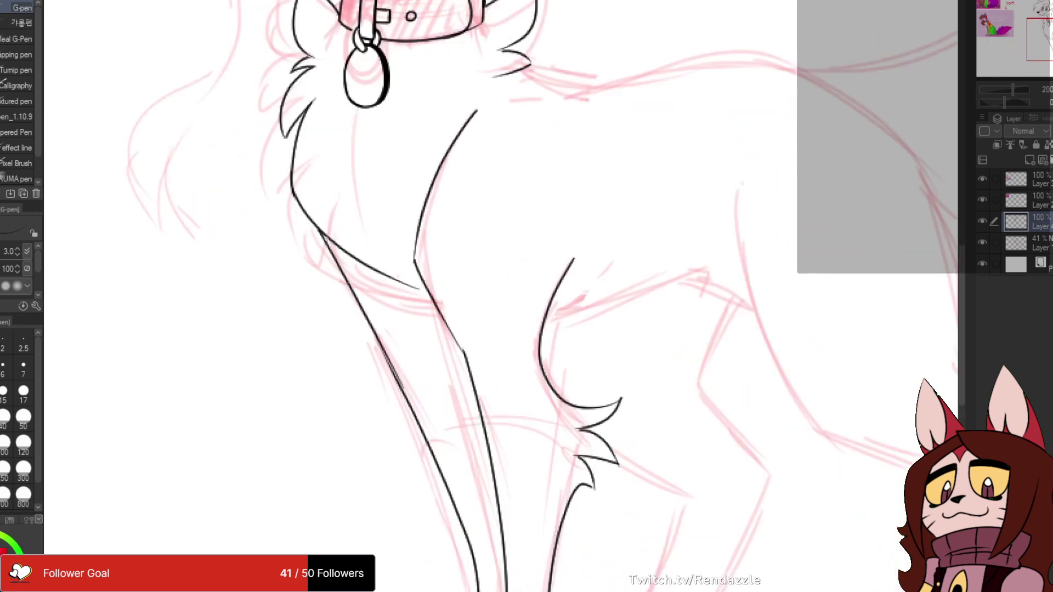
{"action": "left_click_drag", "start_coordinate": [325, 236], "coordinate": [446, 293]}
{"action": "scroll", "coordinate": [320, 299], "scroll_direction": "up", "scroll_amount": 1}
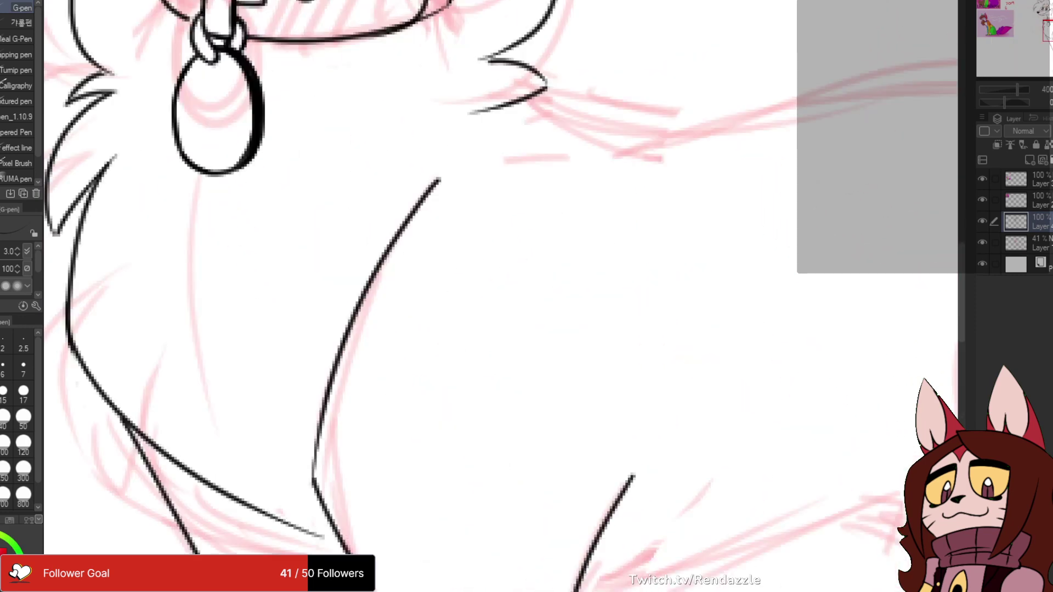
{"action": "scroll", "coordinate": [320, 300], "scroll_direction": "up", "scroll_amount": 1}
{"action": "left_click_drag", "start_coordinate": [225, 239], "coordinate": [384, 303]}
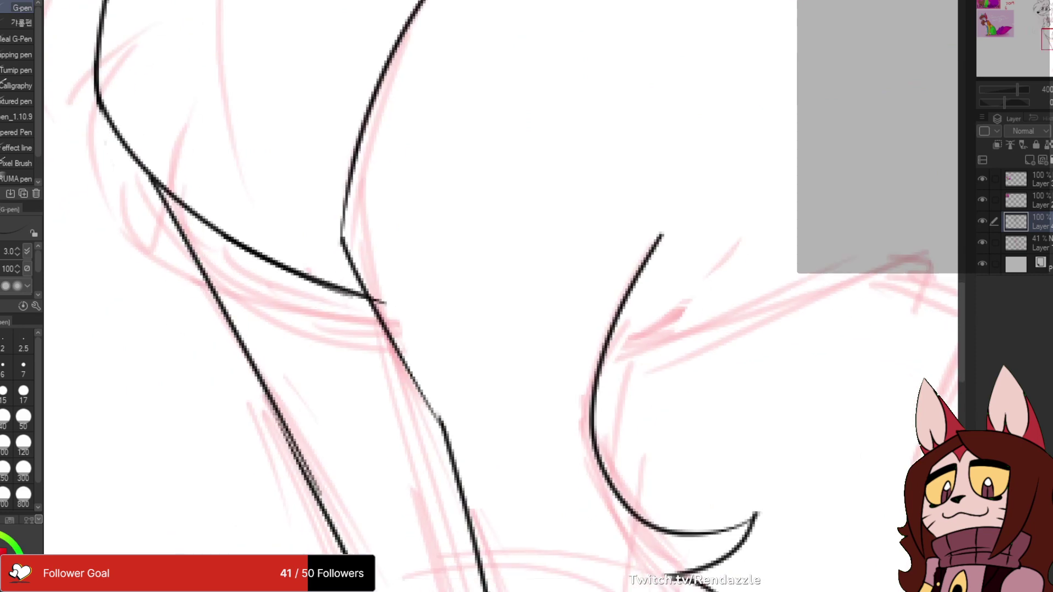
- Redraw the thickening stroke along the rear half of the chest's lower curve up to the near shoulder line
{"action": "key", "text": "ctrl+z"}
{"action": "left_click_drag", "start_coordinate": [242, 247], "coordinate": [363, 294]}
{"action": "key", "text": "ctrl+z"}
{"action": "left_click_drag", "start_coordinate": [262, 259], "coordinate": [367, 298]}
- Rework the rough overlap on the upper part of the far foreleg's front edge into one solid, thicker line
{"action": "left_click_drag", "start_coordinate": [293, 444], "coordinate": [309, 238]}
{"action": "key", "text": "ctrl+z"}
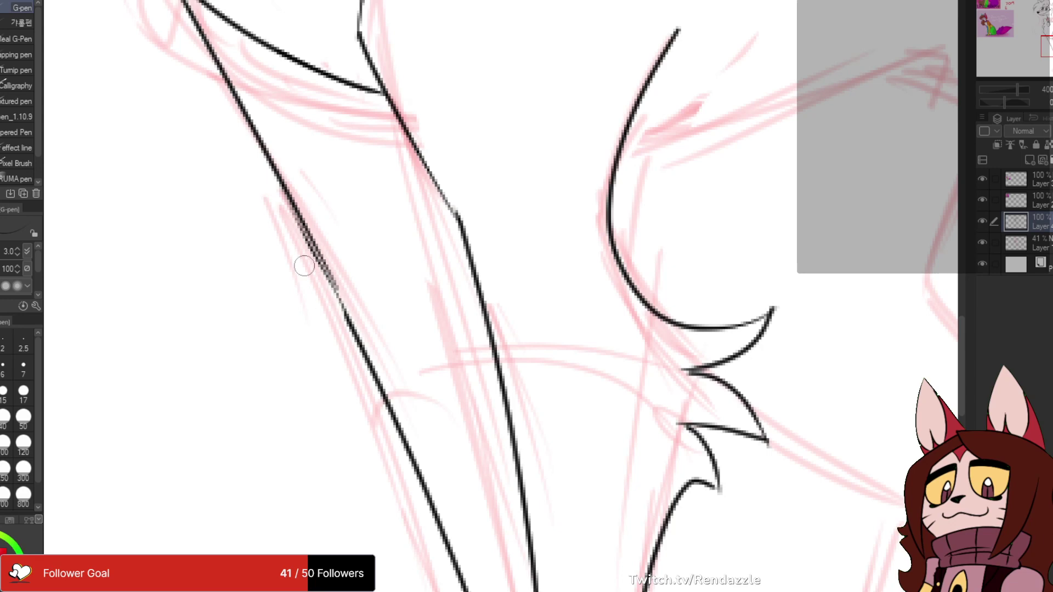
{"action": "key", "text": "ctrl+z"}
{"action": "left_click_drag", "start_coordinate": [277, 181], "coordinate": [364, 340]}
{"action": "key", "text": "ctrl+z"}
{"action": "left_click_drag", "start_coordinate": [283, 183], "coordinate": [362, 344]}
{"action": "key", "text": "ctrl+z"}
{"action": "left_click_drag", "start_coordinate": [286, 193], "coordinate": [357, 354]}
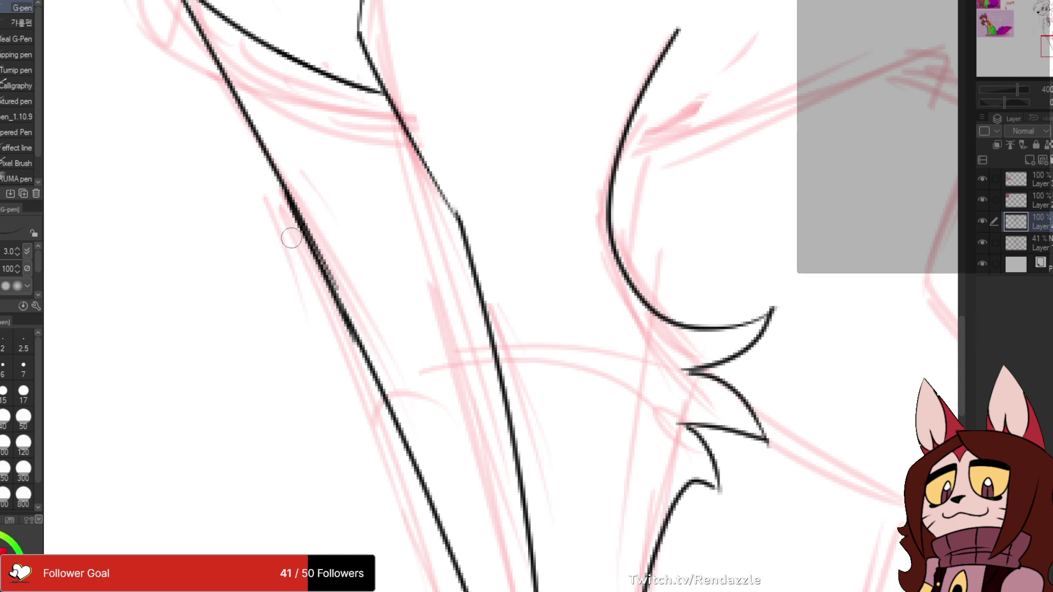
{"action": "key", "text": "ctrl+z"}
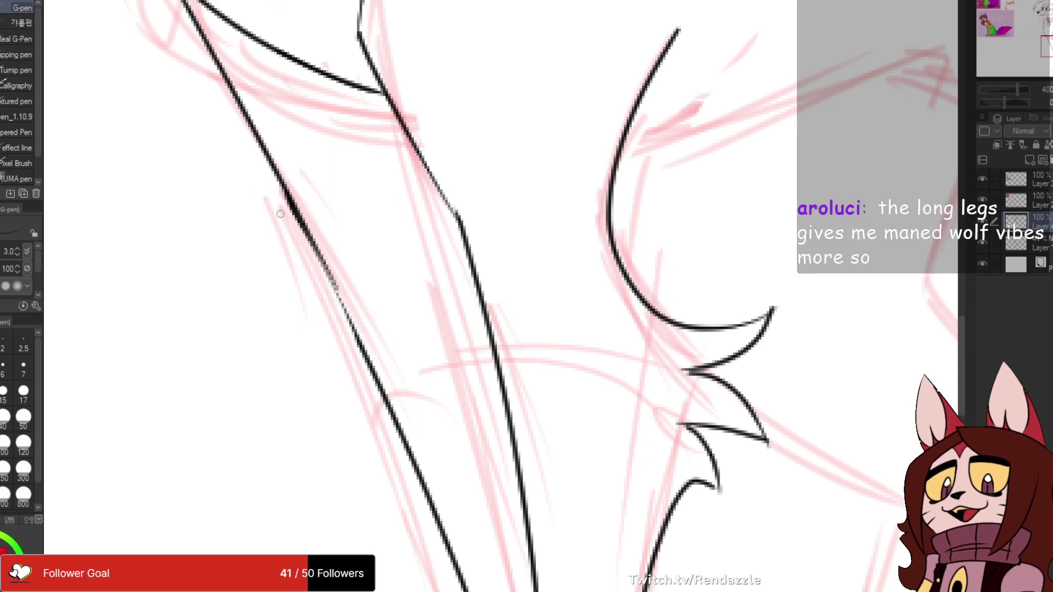
{"action": "left_click_drag", "start_coordinate": [285, 187], "coordinate": [357, 344]}
- Ink the belly line from the near foreleg's elbow back to the groin, with the short fold meeting the thigh
{"action": "scroll", "coordinate": [491, 79], "scroll_direction": "down", "scroll_amount": 4}
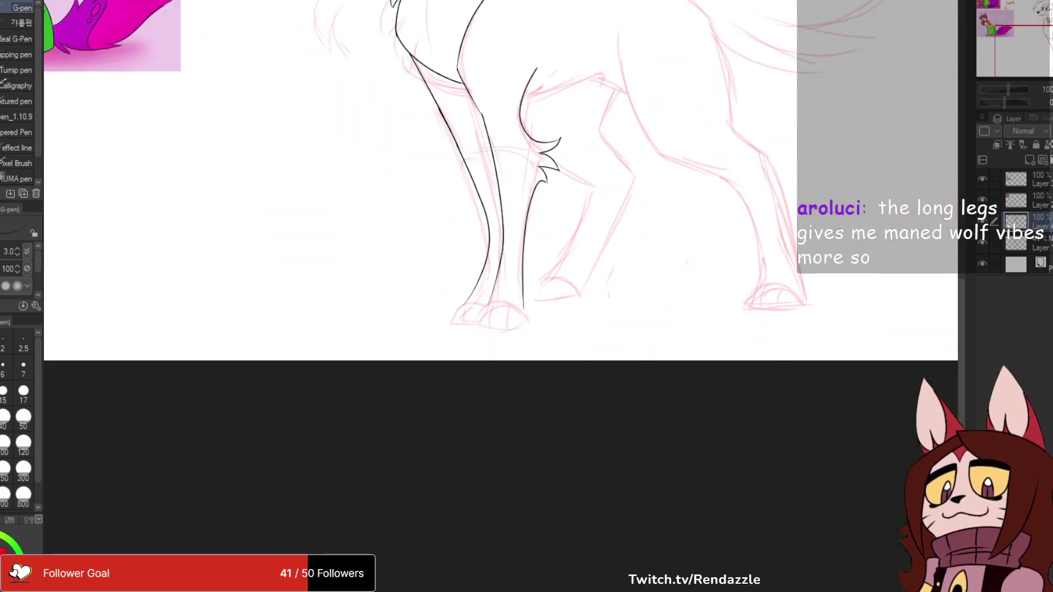
{"action": "left_click_drag", "start_coordinate": [490, 79], "coordinate": [518, 349]}
{"action": "left_click_drag", "start_coordinate": [656, 365], "coordinate": [623, 298]}
{"action": "scroll", "coordinate": [624, 298], "scroll_direction": "up", "scroll_amount": 2}
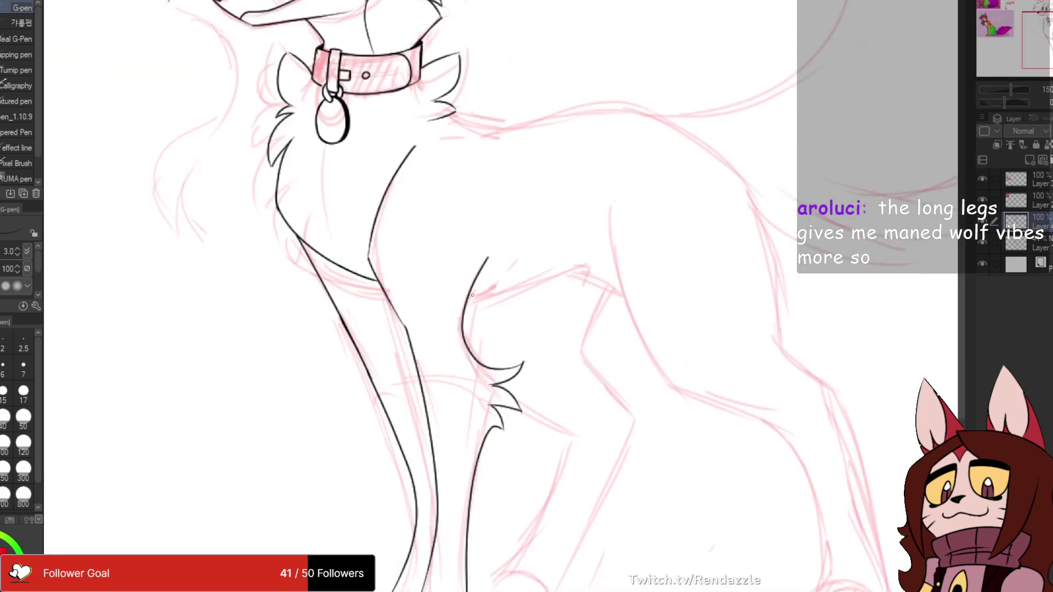
{"action": "left_click_drag", "start_coordinate": [465, 301], "coordinate": [563, 262]}
{"action": "key", "text": "ctrl+z"}
{"action": "left_click_drag", "start_coordinate": [464, 302], "coordinate": [570, 260]}
{"action": "key", "text": "ctrl+z"}
{"action": "mouse_move", "coordinate": [464, 302]}
{"action": "left_mouse_down"}
{"action": "mouse_move", "coordinate": [583, 260]}
{"action": "mouse_move", "coordinate": [628, 367]}
{"action": "mouse_move", "coordinate": [653, 345]}
{"action": "mouse_move", "coordinate": [610, 296]}
{"action": "left_mouse_up"}
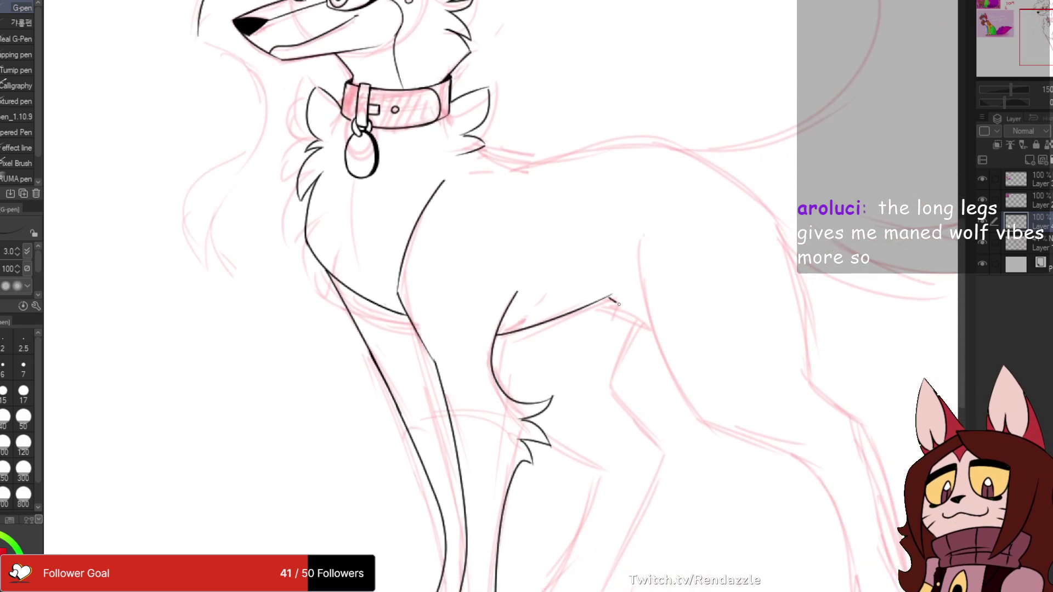
- Ink the back line from the neck ruff over the hips and down the rear of the near thigh
{"action": "mouse_move", "coordinate": [488, 151]}
{"action": "left_mouse_down"}
{"action": "mouse_move", "coordinate": [449, 258]}
{"action": "mouse_move", "coordinate": [608, 230]}
{"action": "left_mouse_up"}
{"action": "key", "text": "ctrl+z"}
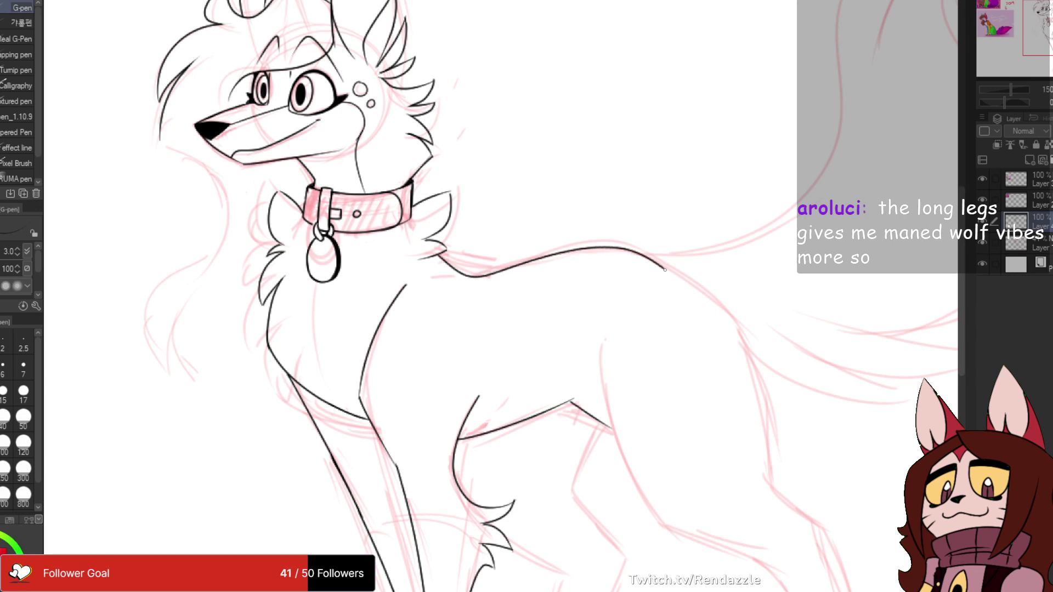
{"action": "mouse_move", "coordinate": [666, 270]}
{"action": "left_mouse_down"}
{"action": "mouse_move", "coordinate": [737, 344]}
{"action": "mouse_move", "coordinate": [630, 296]}
{"action": "left_mouse_up"}
{"action": "key", "text": "ctrl+z"}
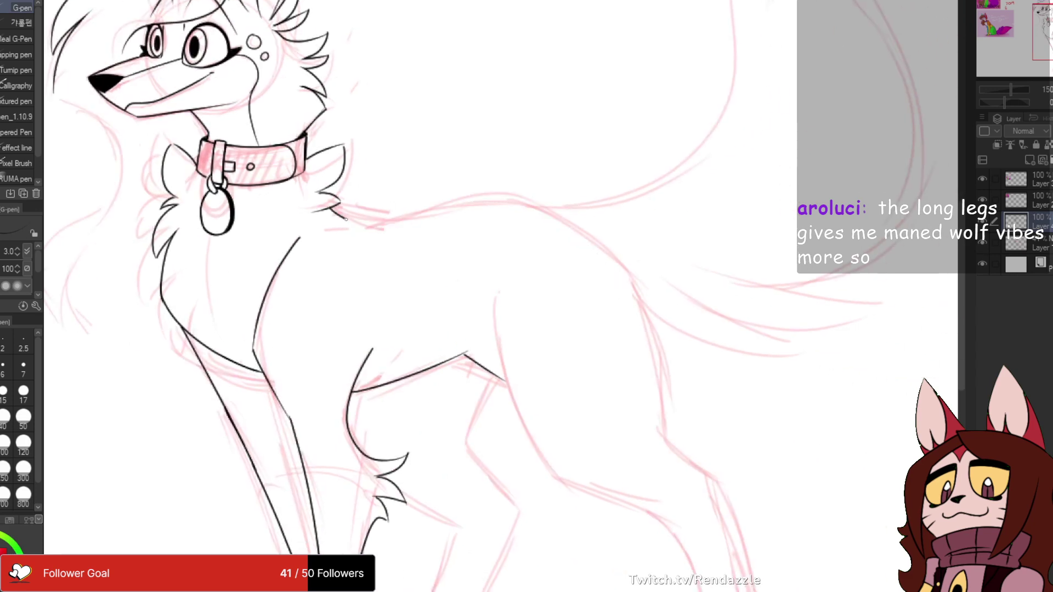
{"action": "left_click_drag", "start_coordinate": [525, 208], "coordinate": [619, 296]}
{"action": "key", "text": "ctrl+z"}
{"action": "mouse_move", "coordinate": [334, 210]}
{"action": "left_mouse_down"}
{"action": "mouse_move", "coordinate": [415, 222]}
{"action": "mouse_move", "coordinate": [515, 206]}
{"action": "mouse_move", "coordinate": [647, 320]}
{"action": "mouse_move", "coordinate": [658, 479]}
{"action": "mouse_move", "coordinate": [625, 324]}
{"action": "mouse_move", "coordinate": [626, 218]}
{"action": "mouse_move", "coordinate": [641, 334]}
{"action": "mouse_move", "coordinate": [594, 237]}
{"action": "left_mouse_up"}
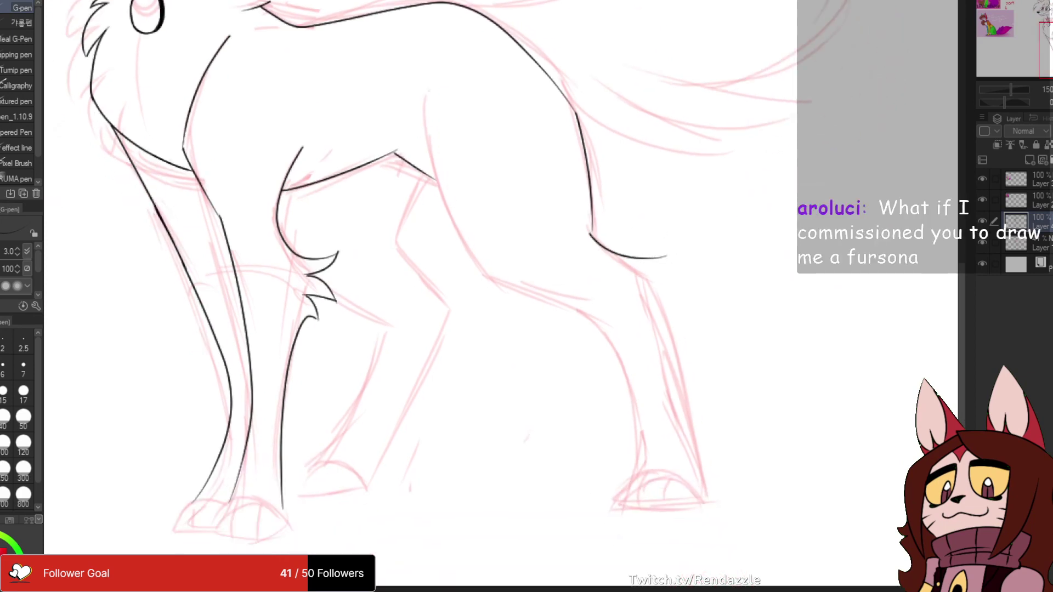
- Ink the curve and pointed fur tufts at the hock of the near hind leg
{"action": "key", "text": "ctrl+z"}
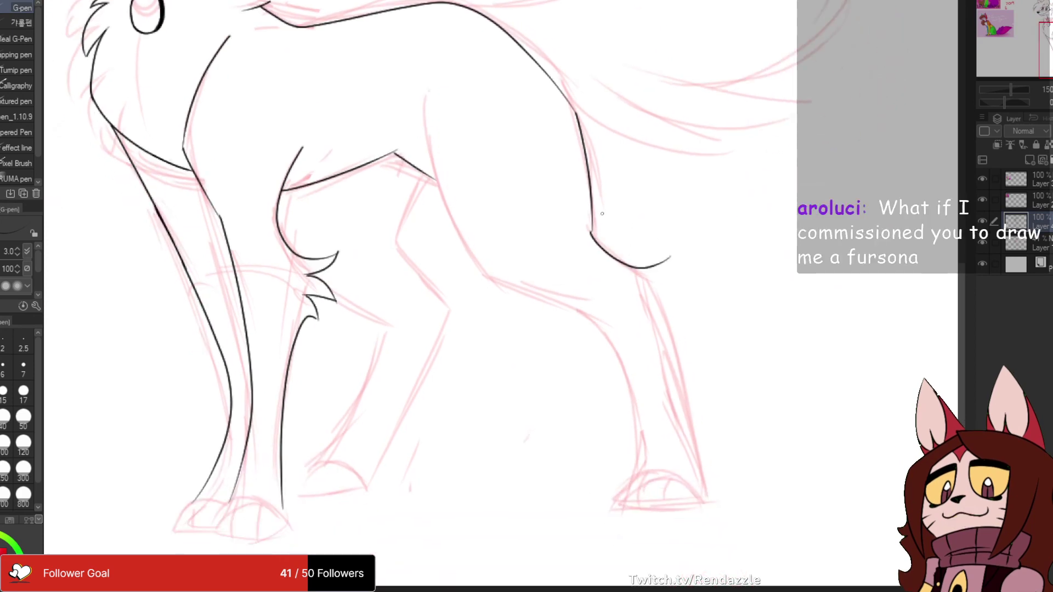
{"action": "mouse_move", "coordinate": [591, 233]}
{"action": "left_mouse_down"}
{"action": "mouse_move", "coordinate": [629, 260]}
{"action": "mouse_move", "coordinate": [665, 251]}
{"action": "left_mouse_up"}
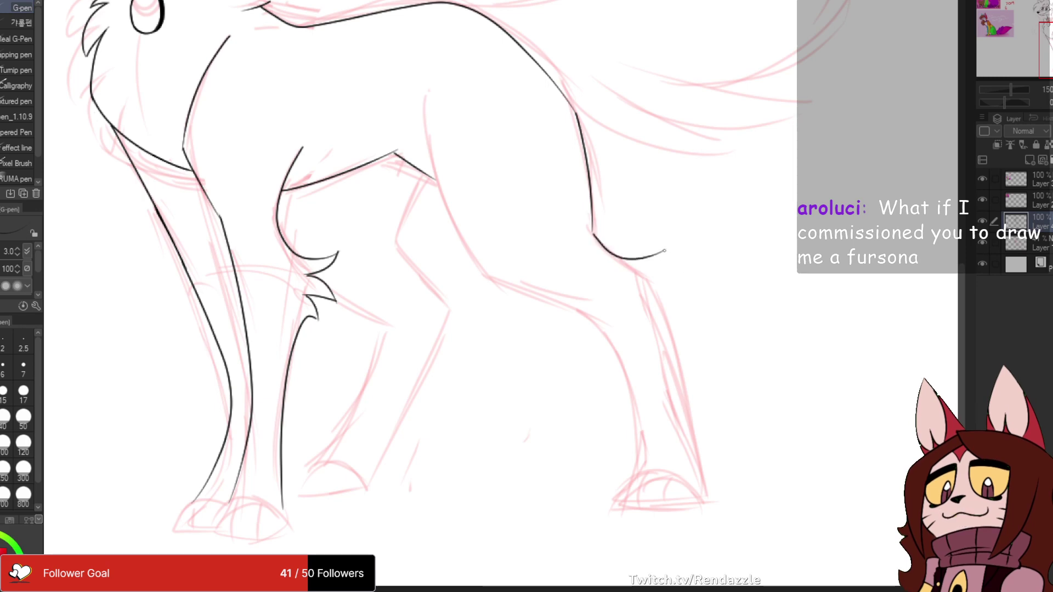
{"action": "scroll", "coordinate": [662, 257], "scroll_direction": "down", "scroll_amount": 2}
{"action": "mouse_move", "coordinate": [633, 220]}
{"action": "left_mouse_down"}
{"action": "mouse_move", "coordinate": [678, 242]}
{"action": "mouse_move", "coordinate": [643, 242]}
{"action": "left_mouse_up"}
- Clean up the stray line ends on the fur tufts at the near foreleg's elbow
{"action": "mouse_move", "coordinate": [312, 224]}
{"action": "left_mouse_down"}
{"action": "mouse_move", "coordinate": [432, 295]}
{"action": "mouse_move", "coordinate": [439, 314]}
{"action": "mouse_move", "coordinate": [405, 323]}
{"action": "left_mouse_up"}
{"action": "scroll", "coordinate": [417, 283], "scroll_direction": "up", "scroll_amount": 5}
{"action": "left_click_drag", "start_coordinate": [561, 264], "coordinate": [444, 329]}
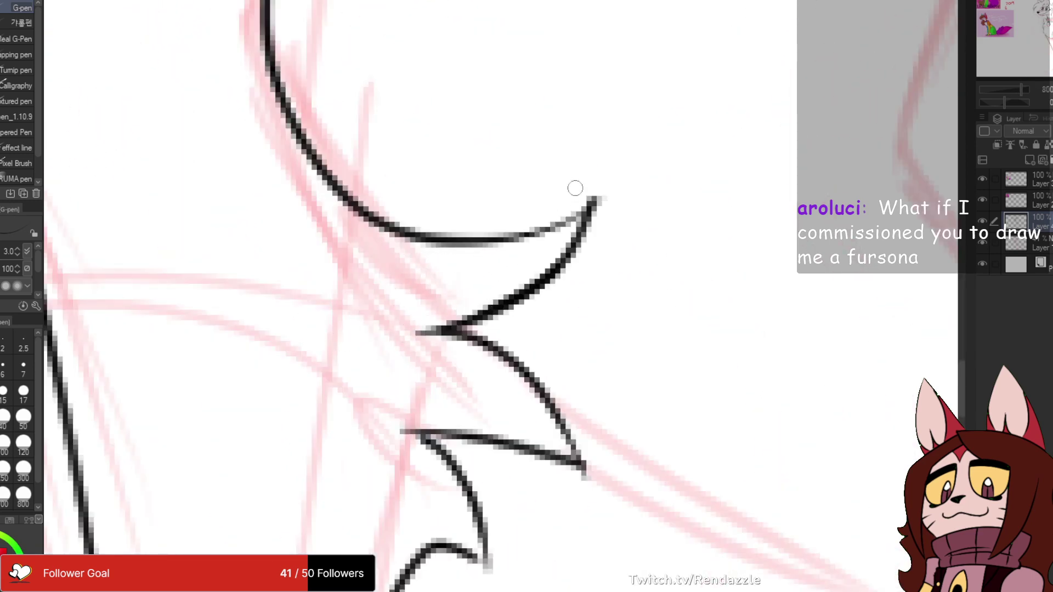
{"action": "mouse_move", "coordinate": [611, 173]}
{"action": "left_mouse_down"}
{"action": "mouse_move", "coordinate": [528, 209]}
{"action": "mouse_move", "coordinate": [557, 40]}
{"action": "left_mouse_up"}
{"action": "mouse_move", "coordinate": [414, 272]}
{"action": "left_mouse_down"}
{"action": "mouse_move", "coordinate": [454, 260]}
{"action": "mouse_move", "coordinate": [479, 288]}
{"action": "mouse_move", "coordinate": [506, 347]}
{"action": "left_mouse_up"}
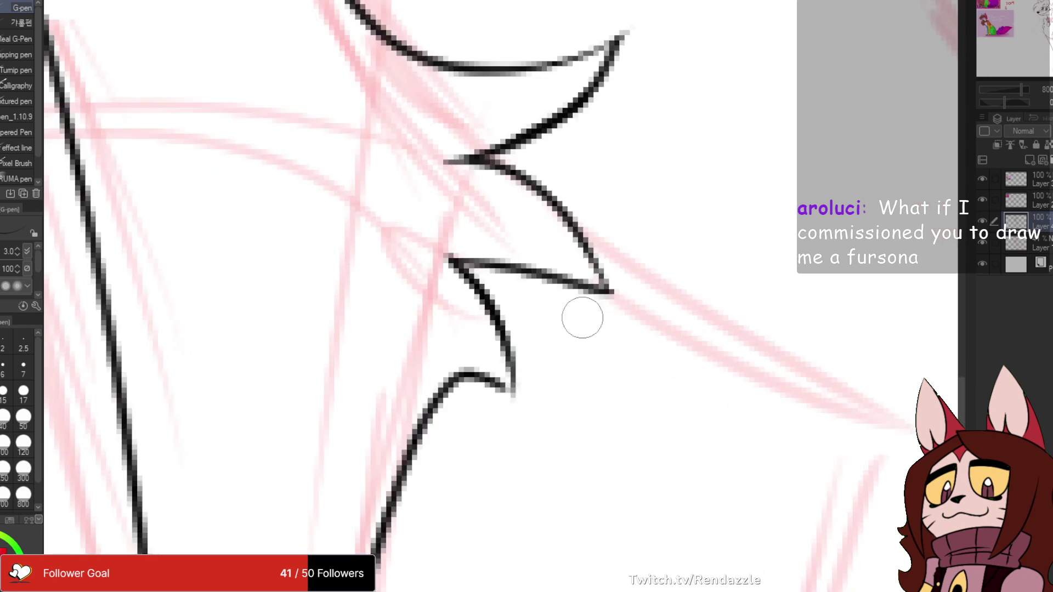
- Ink the front edge of the near thigh down to the knee and erase its excess upper end
{"action": "scroll", "coordinate": [790, 141], "scroll_direction": "down", "scroll_amount": 6}
{"action": "left_click_drag", "start_coordinate": [789, 141], "coordinate": [528, 377]}
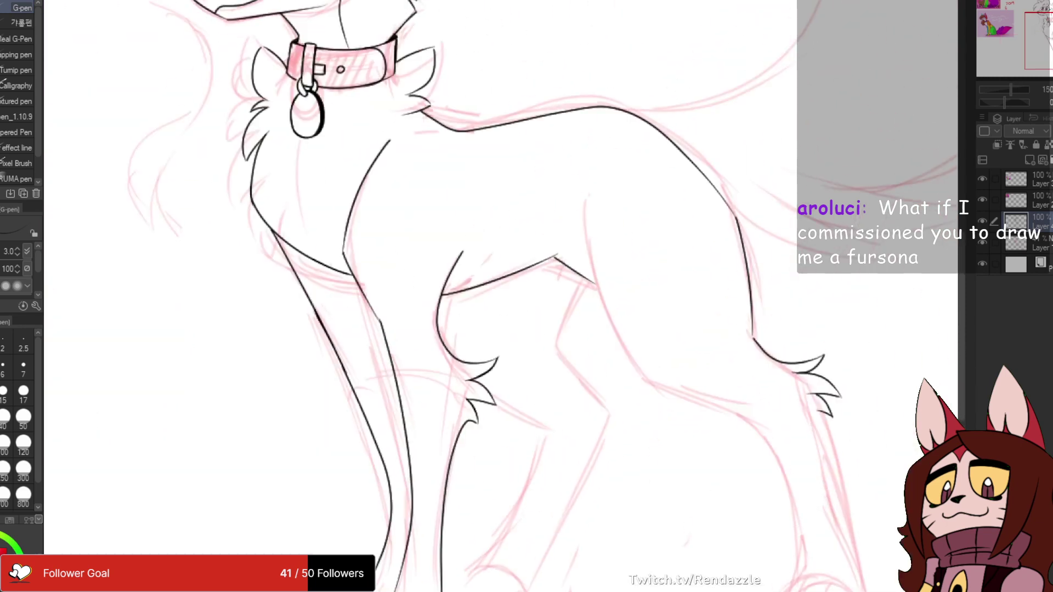
{"action": "left_click_drag", "start_coordinate": [680, 197], "coordinate": [591, 157]}
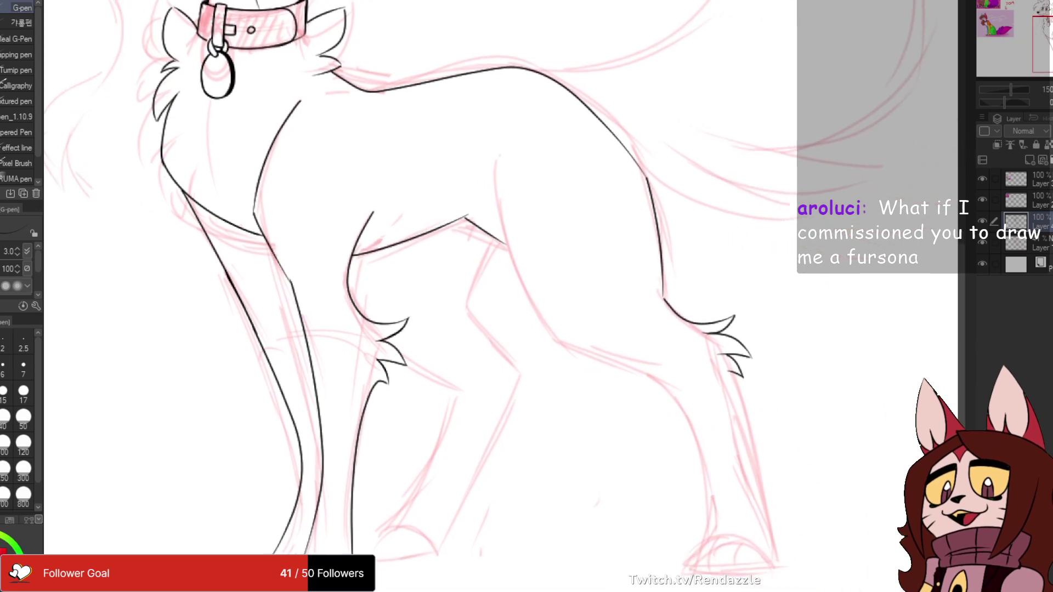
{"action": "scroll", "coordinate": [486, 140], "scroll_direction": "down", "scroll_amount": 1}
{"action": "left_click_drag", "start_coordinate": [486, 140], "coordinate": [745, 322]}
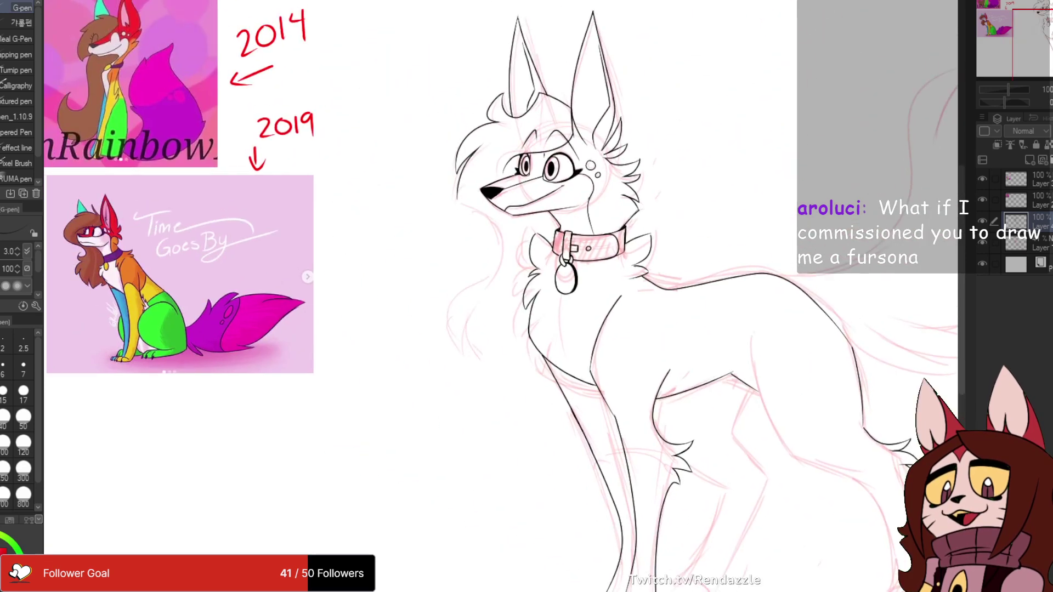
{"action": "left_click_drag", "start_coordinate": [917, 499], "coordinate": [668, 344]}
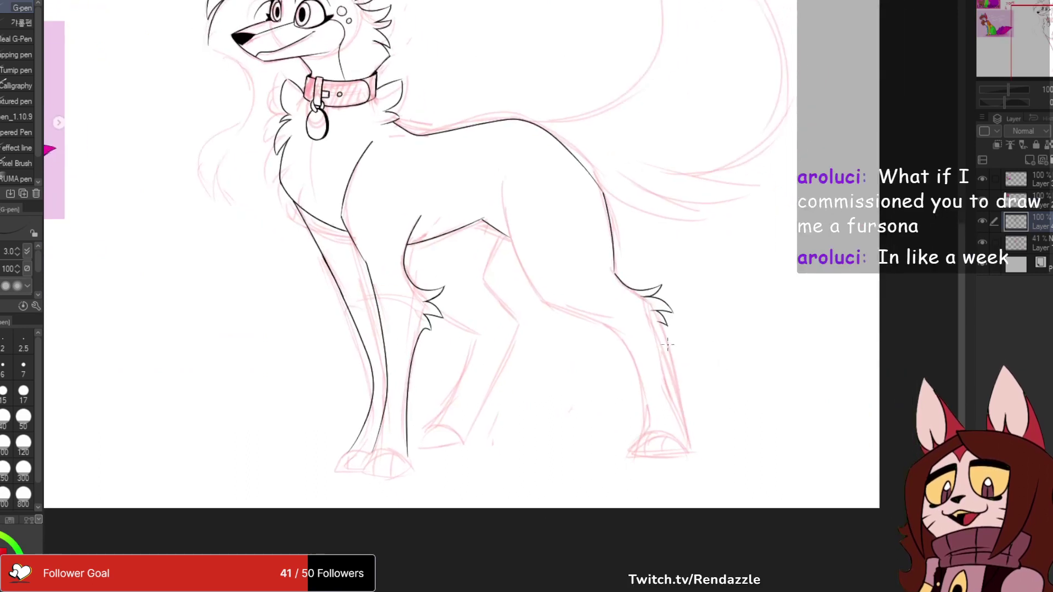
{"action": "scroll", "coordinate": [668, 344], "scroll_direction": "up", "scroll_amount": 2}
{"action": "mouse_move", "coordinate": [431, 99]}
{"action": "left_mouse_down"}
{"action": "mouse_move", "coordinate": [464, 237]}
{"action": "mouse_move", "coordinate": [503, 301]}
{"action": "left_mouse_up"}
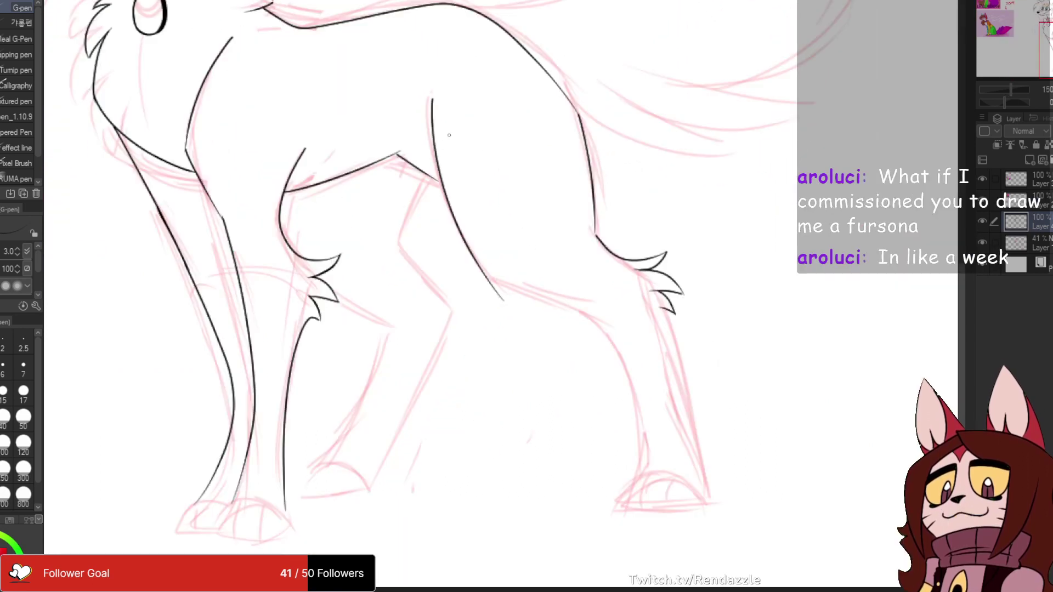
{"action": "key", "text": "ctrl+z"}
{"action": "left_click_drag", "start_coordinate": [426, 118], "coordinate": [490, 284]}
{"action": "left_click_drag", "start_coordinate": [435, 186], "coordinate": [451, 199]}
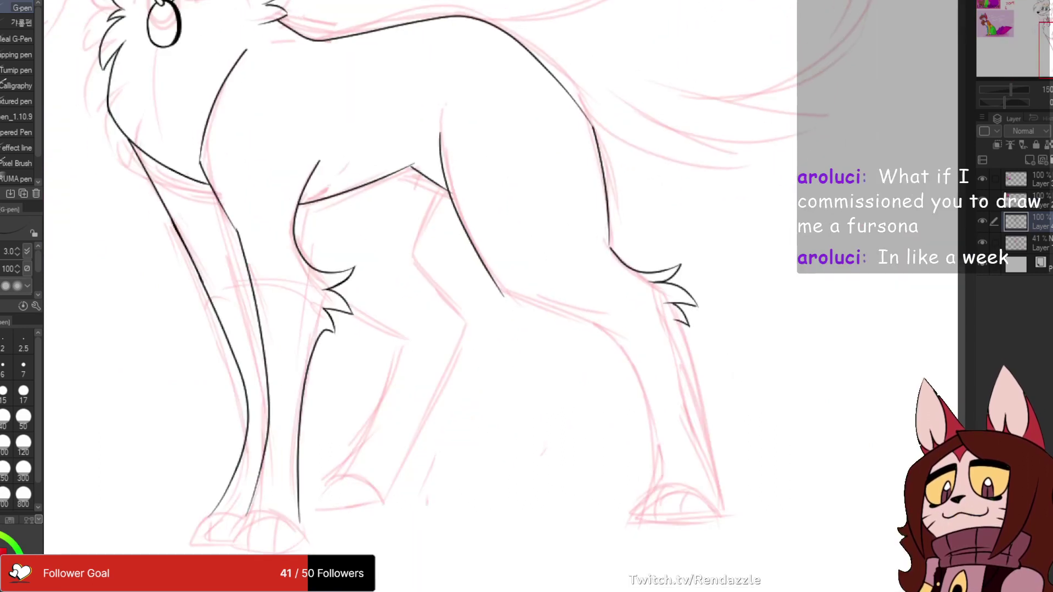
{"action": "key", "text": "e"}
{"action": "mouse_move", "coordinate": [443, 139]}
{"action": "left_mouse_down"}
{"action": "mouse_move", "coordinate": [468, 243]}
{"action": "mouse_move", "coordinate": [546, 345]}
{"action": "mouse_move", "coordinate": [447, 165]}
{"action": "left_mouse_up"}
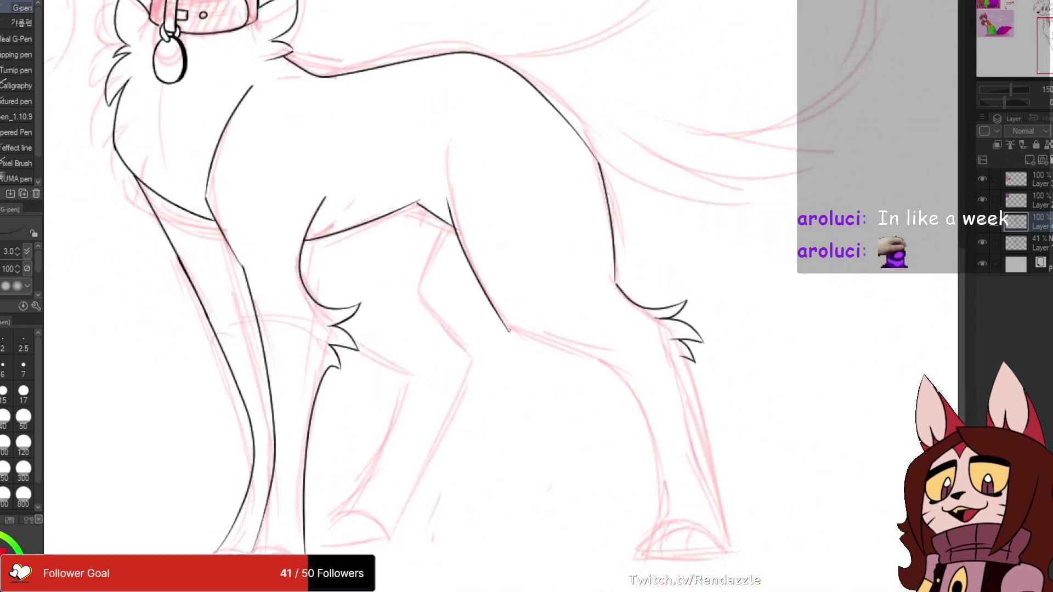
- Ink the near hind leg's underside from knee to hock and its rear edge from the fur tufts to the paw
{"action": "left_click_drag", "start_coordinate": [517, 337], "coordinate": [615, 365]}
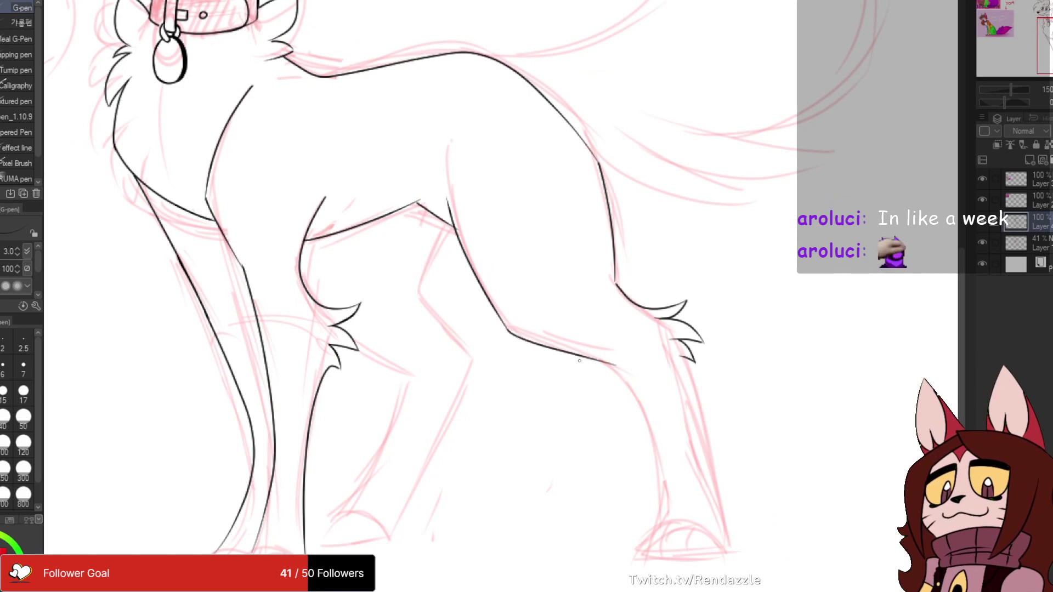
{"action": "left_click_drag", "start_coordinate": [655, 437], "coordinate": [664, 287]}
{"action": "scroll", "coordinate": [699, 214], "scroll_direction": "up", "scroll_amount": 1}
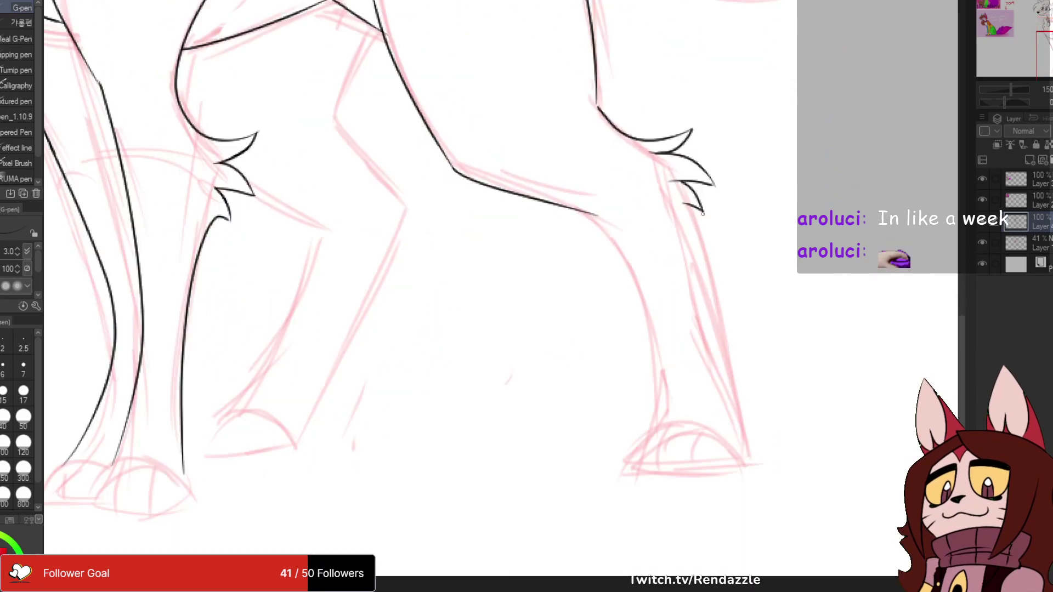
{"action": "mouse_move", "coordinate": [682, 203]}
{"action": "left_mouse_down"}
{"action": "mouse_move", "coordinate": [748, 464]}
{"action": "mouse_move", "coordinate": [724, 401]}
{"action": "left_mouse_up"}
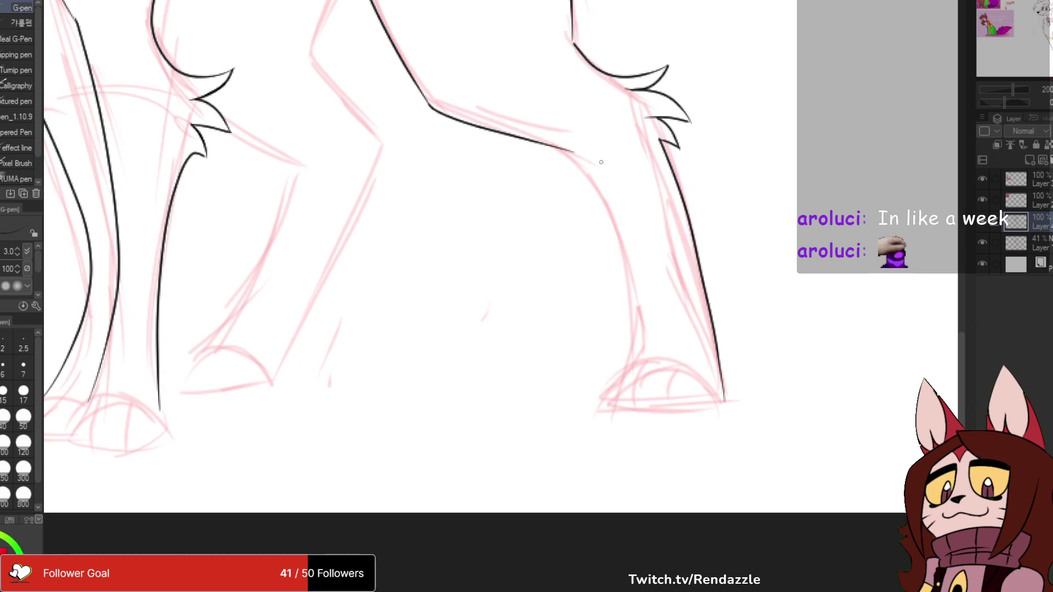
- Ink the front edge of the near hind leg's lower section down to the paw and join it to the underside line
{"action": "mouse_move", "coordinate": [586, 156]}
{"action": "left_mouse_down"}
{"action": "mouse_move", "coordinate": [613, 207]}
{"action": "mouse_move", "coordinate": [626, 359]}
{"action": "left_mouse_up"}
{"action": "key", "text": "ctrl+z"}
{"action": "left_click_drag", "start_coordinate": [591, 159], "coordinate": [641, 353]}
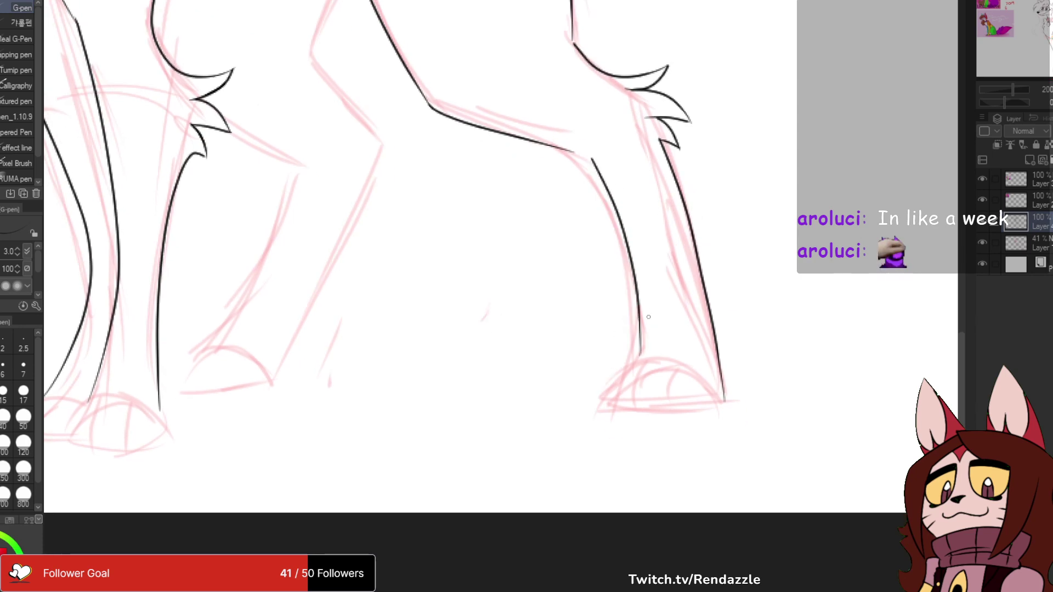
{"action": "key", "text": "ctrl+z"}
{"action": "mouse_move", "coordinate": [588, 156]}
{"action": "left_mouse_down"}
{"action": "mouse_move", "coordinate": [613, 208]}
{"action": "mouse_move", "coordinate": [630, 357]}
{"action": "left_mouse_up"}
{"action": "left_click_drag", "start_coordinate": [549, 158], "coordinate": [554, 201]}
{"action": "scroll", "coordinate": [584, 259], "scroll_direction": "up", "scroll_amount": 2}
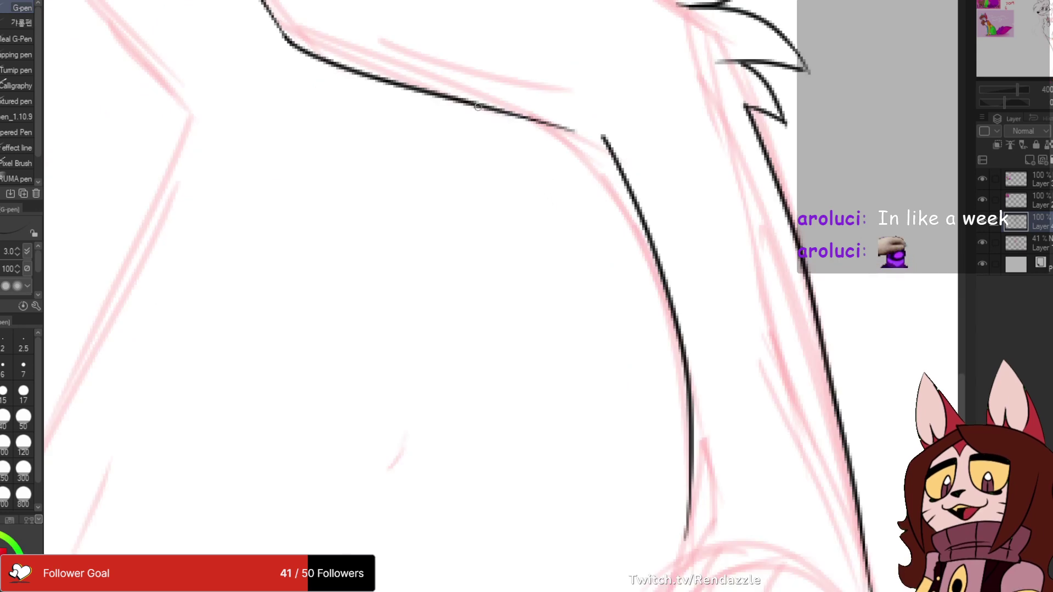
{"action": "mouse_move", "coordinate": [477, 106]}
{"action": "left_mouse_down"}
{"action": "mouse_move", "coordinate": [631, 149]}
{"action": "mouse_move", "coordinate": [612, 94]}
{"action": "left_mouse_up"}
{"action": "key", "text": "e"}
- Ink the near hind paw with a rounded top, a flat sole and two curved toe lines
{"action": "mouse_move", "coordinate": [666, 472]}
{"action": "left_mouse_down"}
{"action": "mouse_move", "coordinate": [537, 256]}
{"action": "mouse_move", "coordinate": [588, 245]}
{"action": "mouse_move", "coordinate": [506, 347]}
{"action": "mouse_move", "coordinate": [666, 247]}
{"action": "mouse_move", "coordinate": [738, 325]}
{"action": "left_mouse_up"}
{"action": "key", "text": "ctrl+z"}
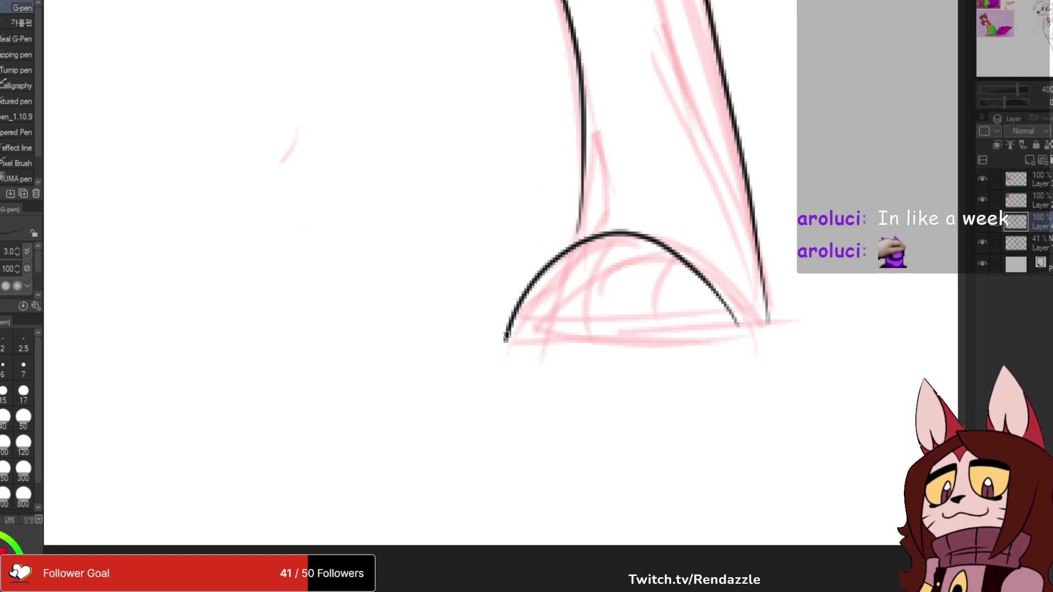
{"action": "left_click_drag", "start_coordinate": [505, 339], "coordinate": [740, 326]}
{"action": "left_click_drag", "start_coordinate": [568, 248], "coordinate": [548, 329]}
{"action": "key", "text": "ctrl+z"}
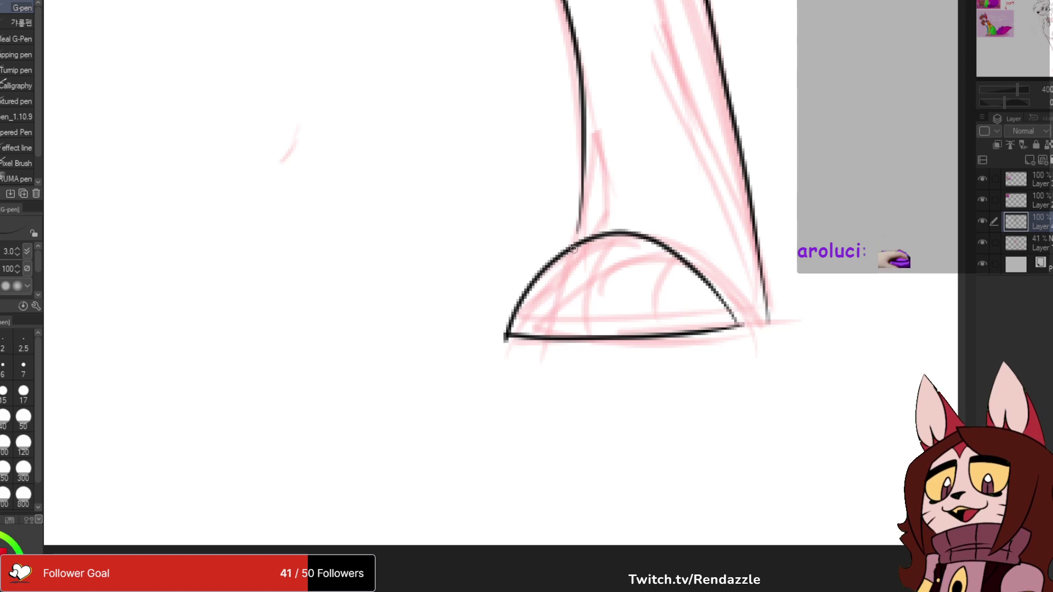
{"action": "left_click_drag", "start_coordinate": [566, 248], "coordinate": [553, 339]}
{"action": "mouse_move", "coordinate": [651, 237]}
{"action": "left_mouse_down"}
{"action": "mouse_move", "coordinate": [638, 278]}
{"action": "mouse_move", "coordinate": [636, 336]}
{"action": "left_mouse_up"}
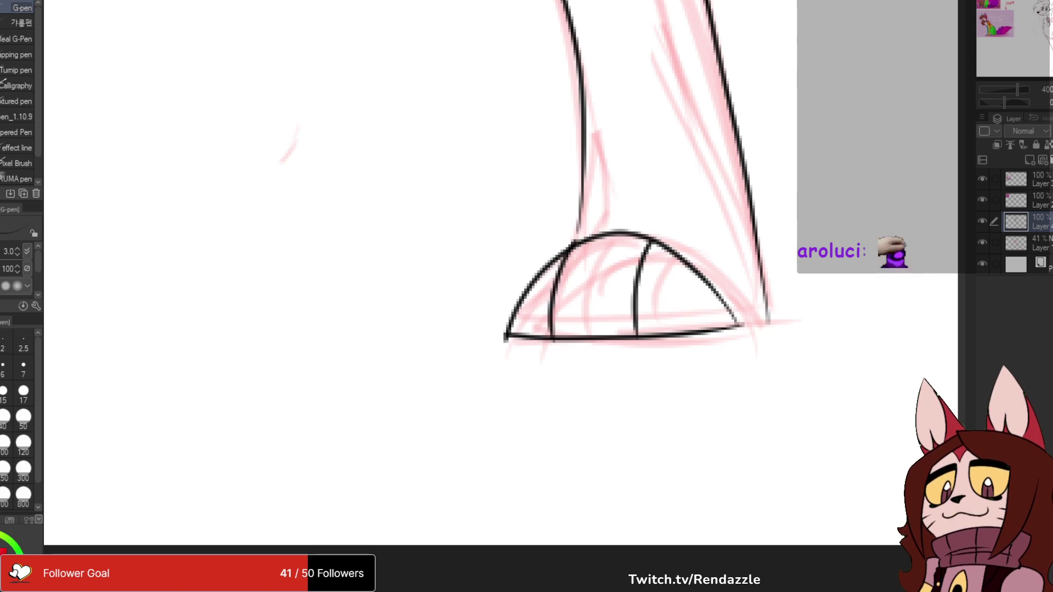
{"action": "mouse_move", "coordinate": [603, 247]}
{"action": "left_mouse_down"}
{"action": "mouse_move", "coordinate": [582, 330]}
{"action": "mouse_move", "coordinate": [555, 315]}
{"action": "mouse_move", "coordinate": [561, 256]}
{"action": "left_mouse_up"}
- Extend the near hind paw's sole line to meet the bottom of the leg's rear edge
{"action": "scroll", "coordinate": [578, 173], "scroll_direction": "down", "scroll_amount": 4}
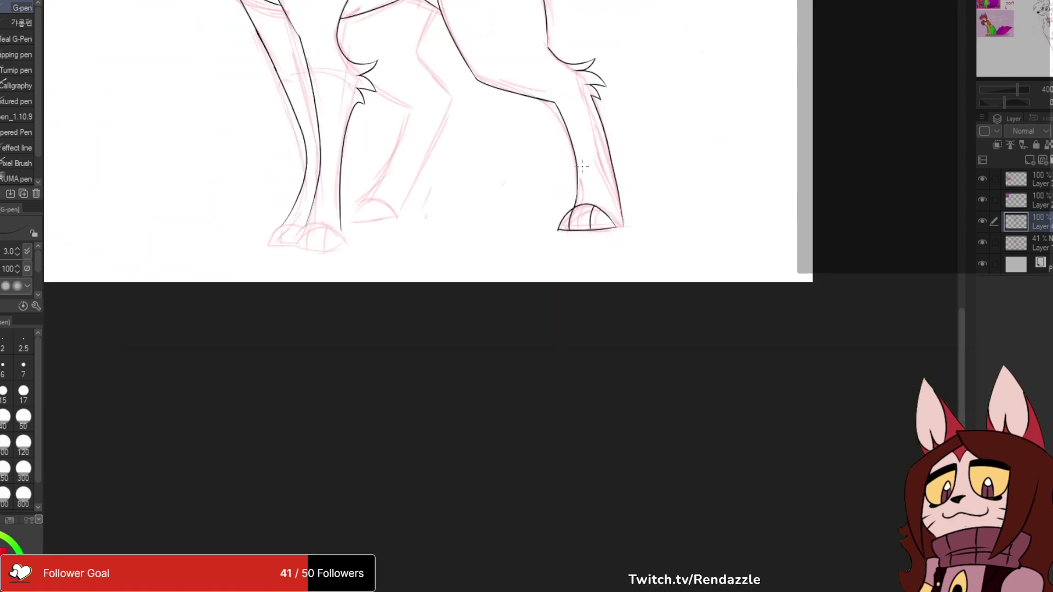
{"action": "left_click_drag", "start_coordinate": [579, 174], "coordinate": [826, 384]}
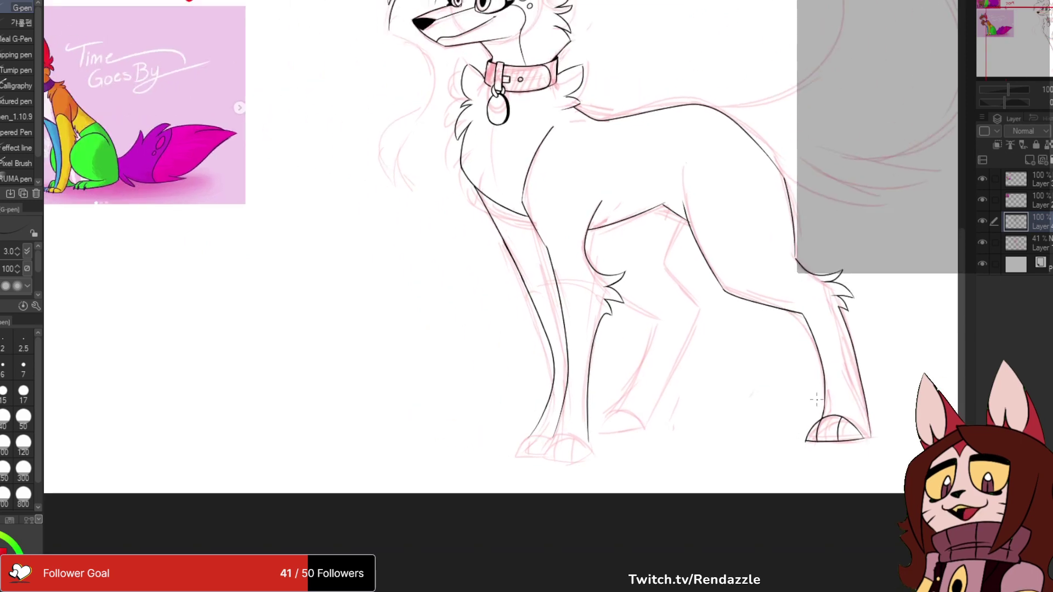
{"action": "scroll", "coordinate": [845, 445], "scroll_direction": "up", "scroll_amount": 2}
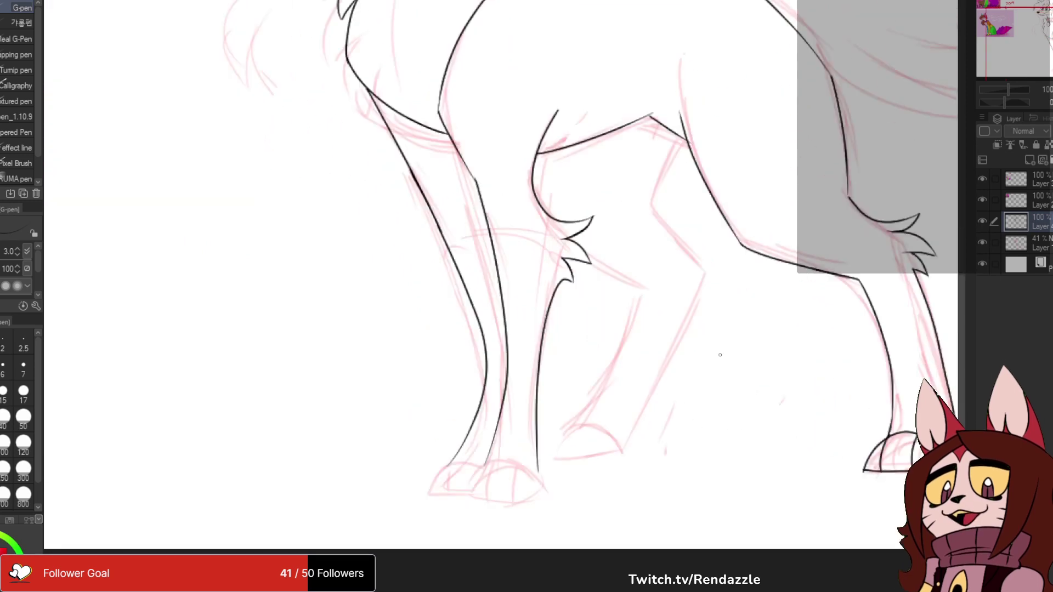
{"action": "left_click_drag", "start_coordinate": [845, 445], "coordinate": [599, 375]}
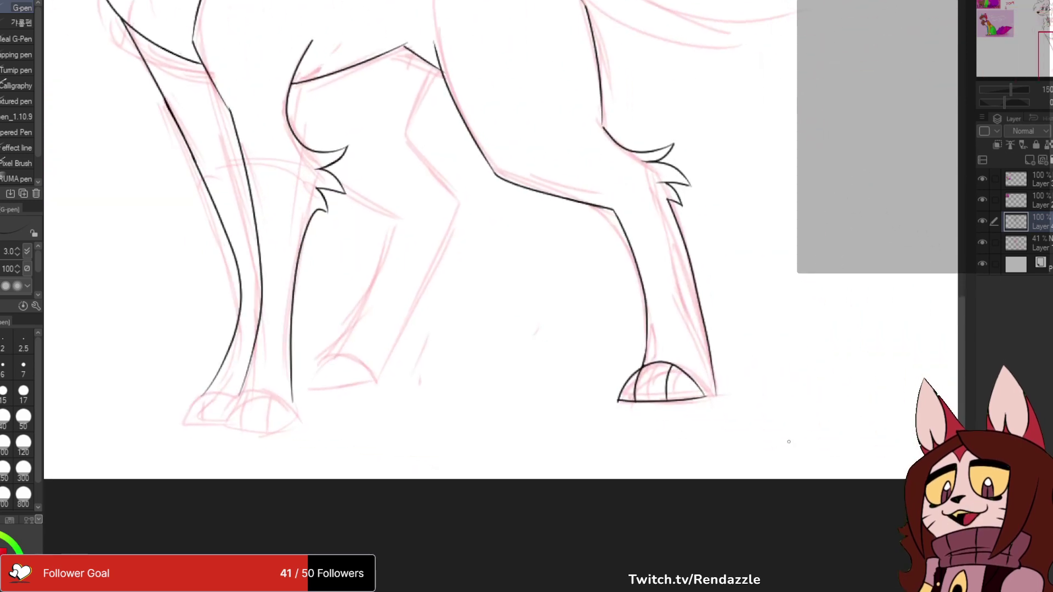
{"action": "scroll", "coordinate": [720, 400], "scroll_direction": "up", "scroll_amount": 3}
{"action": "left_click_drag", "start_coordinate": [725, 391], "coordinate": [670, 414]}
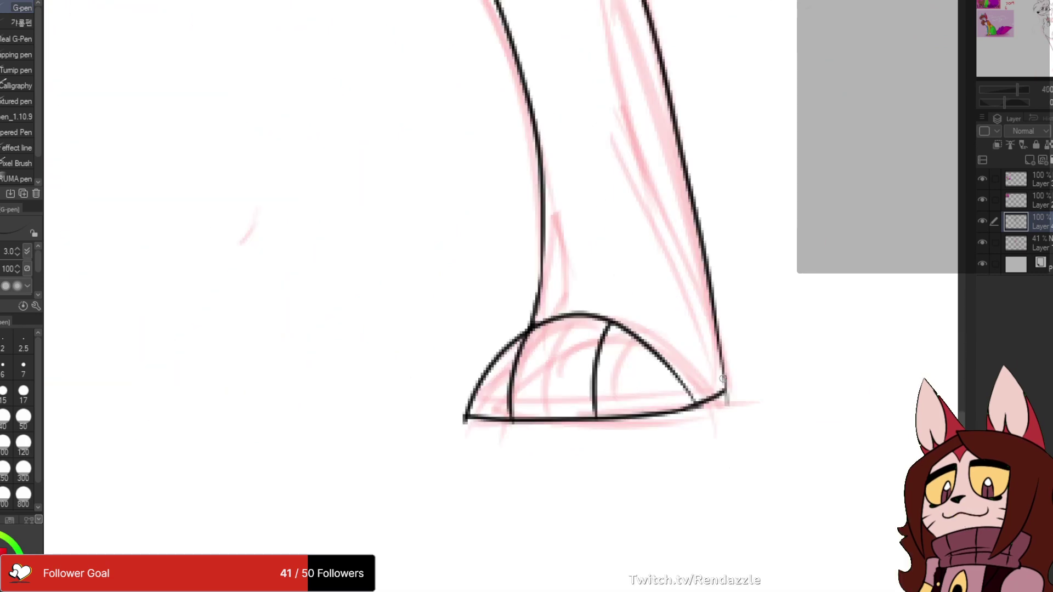
{"action": "key", "text": "ctrl+z"}
{"action": "mouse_move", "coordinate": [727, 392]}
{"action": "left_mouse_down"}
{"action": "mouse_move", "coordinate": [661, 416]}
{"action": "mouse_move", "coordinate": [795, 445]}
{"action": "mouse_move", "coordinate": [767, 491]}
{"action": "mouse_move", "coordinate": [779, 382]}
{"action": "left_mouse_up"}
- Ink the far hind leg's rear thigh edge from the belly to its bend and on to a curved fur tuft at the hock
{"action": "scroll", "coordinate": [665, 422], "scroll_direction": "down", "scroll_amount": 4}
{"action": "scroll", "coordinate": [609, 241], "scroll_direction": "up", "scroll_amount": 2}
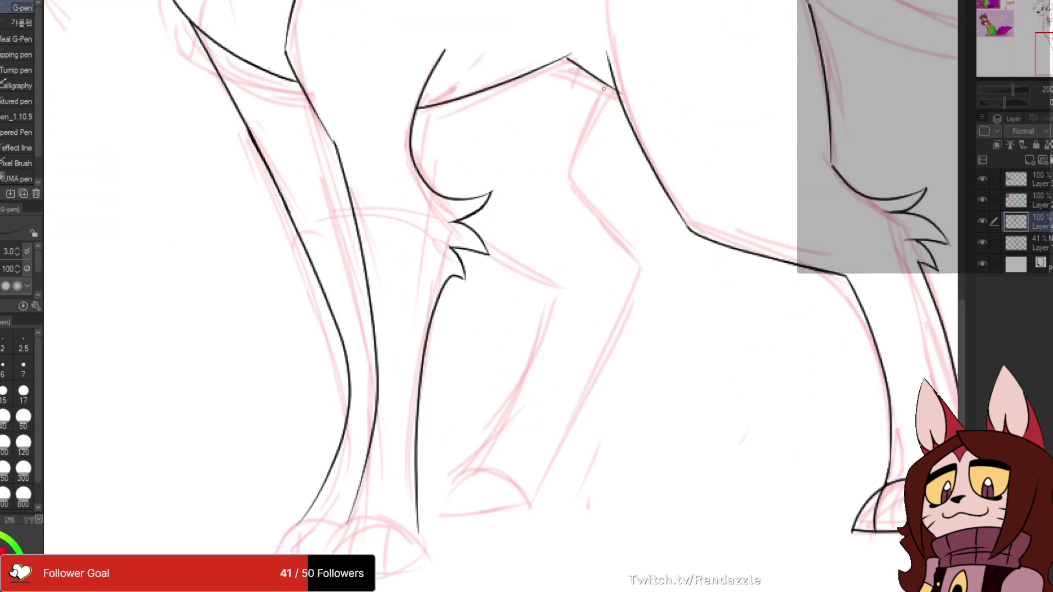
{"action": "mouse_move", "coordinate": [603, 89]}
{"action": "left_mouse_down"}
{"action": "mouse_move", "coordinate": [557, 177]}
{"action": "mouse_move", "coordinate": [472, 214]}
{"action": "mouse_move", "coordinate": [475, 236]}
{"action": "mouse_move", "coordinate": [544, 246]}
{"action": "left_mouse_up"}
{"action": "key", "text": "ctrl+z"}
{"action": "mouse_move", "coordinate": [454, 210]}
{"action": "left_mouse_down"}
{"action": "mouse_move", "coordinate": [482, 244]}
{"action": "mouse_move", "coordinate": [548, 247]}
{"action": "left_mouse_up"}
{"action": "key", "text": "ctrl+z"}
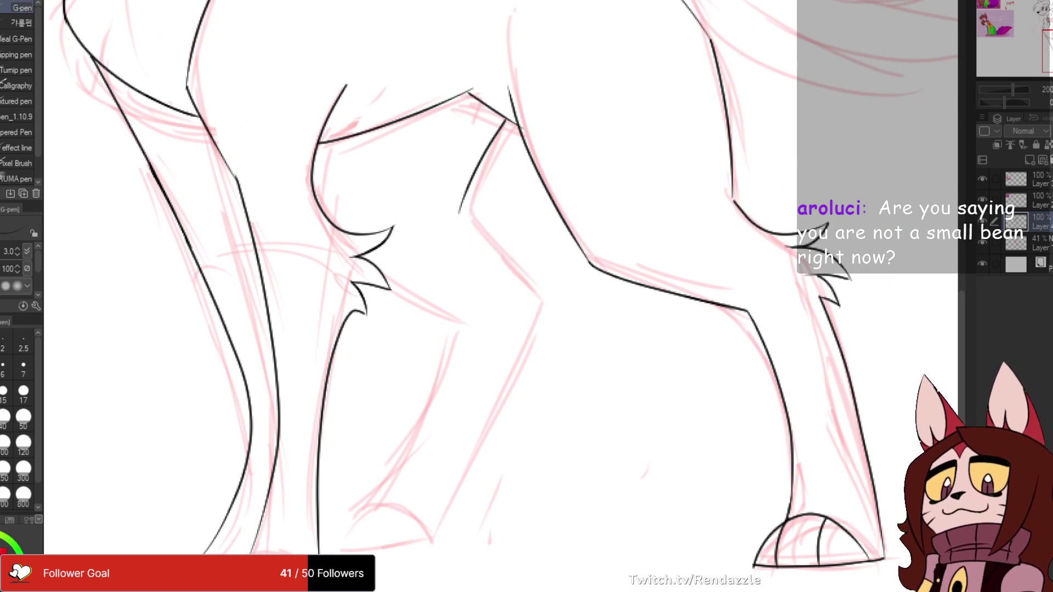
{"action": "mouse_move", "coordinate": [458, 211]}
{"action": "left_mouse_down"}
{"action": "mouse_move", "coordinate": [548, 248]}
{"action": "mouse_move", "coordinate": [516, 283]}
{"action": "mouse_move", "coordinate": [497, 238]}
{"action": "mouse_move", "coordinate": [525, 248]}
{"action": "mouse_move", "coordinate": [538, 277]}
{"action": "left_mouse_up"}
{"action": "mouse_move", "coordinate": [538, 276]}
{"action": "left_mouse_down"}
{"action": "mouse_move", "coordinate": [515, 240]}
{"action": "mouse_move", "coordinate": [544, 270]}
{"action": "left_mouse_up"}
{"action": "key", "text": "ctrl+z"}
{"action": "key", "text": "ctrl+z"}
{"action": "key", "text": "ctrl+z"}
{"action": "key", "text": "ctrl+z"}
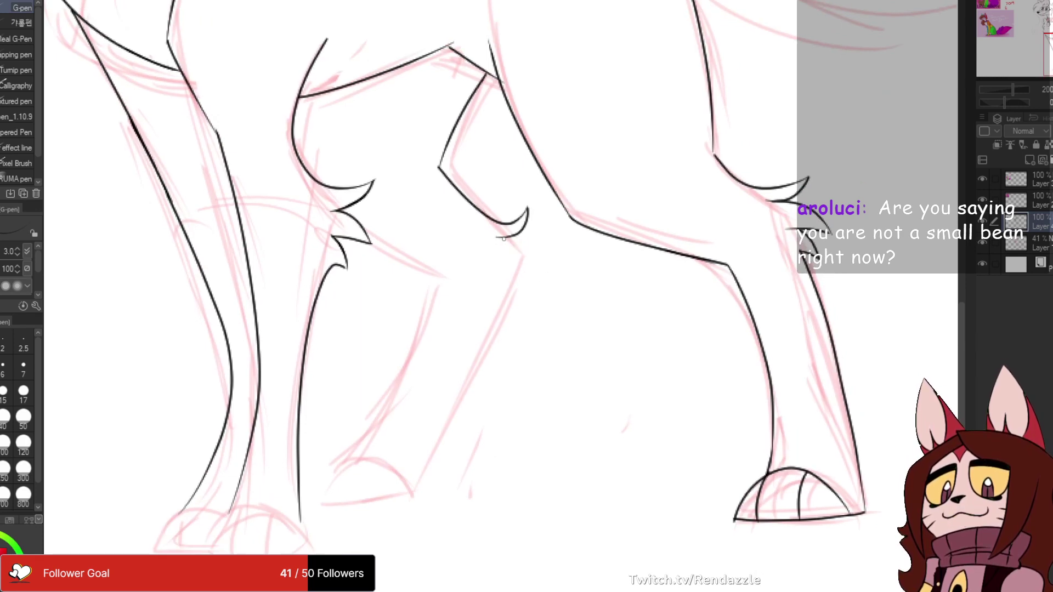
- Finish the fur tufts at the far hind leg's hock and ink the rear edge straight down to the heel
{"action": "scroll", "coordinate": [586, 376], "scroll_direction": "up", "scroll_amount": 2}
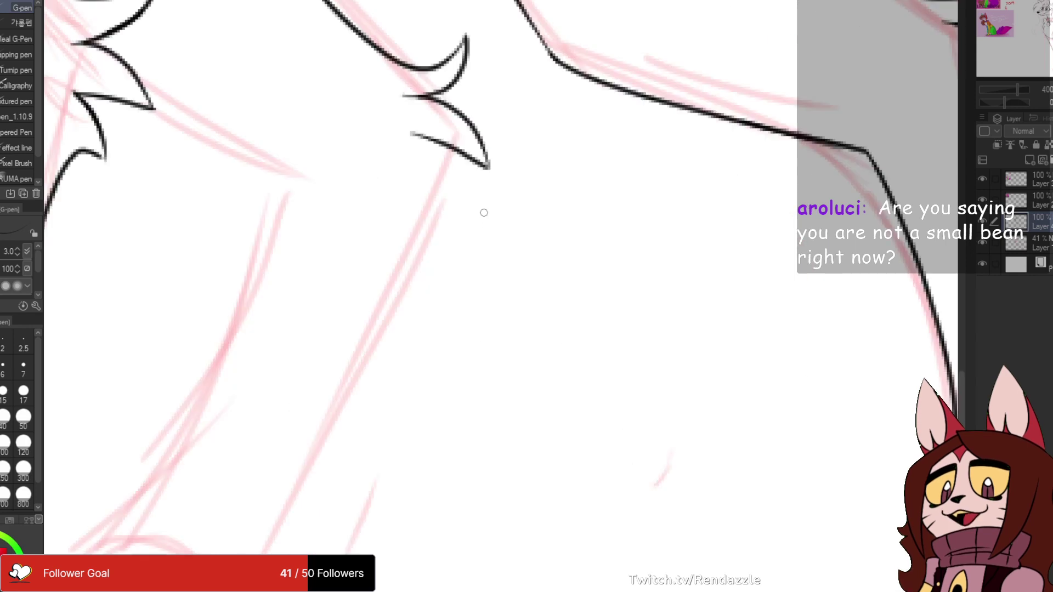
{"action": "mouse_move", "coordinate": [434, 142]}
{"action": "left_mouse_down"}
{"action": "mouse_move", "coordinate": [455, 160]}
{"action": "mouse_move", "coordinate": [465, 205]}
{"action": "left_mouse_up"}
{"action": "mouse_move", "coordinate": [465, 205]}
{"action": "left_mouse_down"}
{"action": "mouse_move", "coordinate": [429, 189]}
{"action": "mouse_move", "coordinate": [510, 93]}
{"action": "mouse_move", "coordinate": [311, 464]}
{"action": "left_mouse_up"}
{"action": "key", "text": "ctrl+z"}
{"action": "left_click_drag", "start_coordinate": [510, 96], "coordinate": [309, 531]}
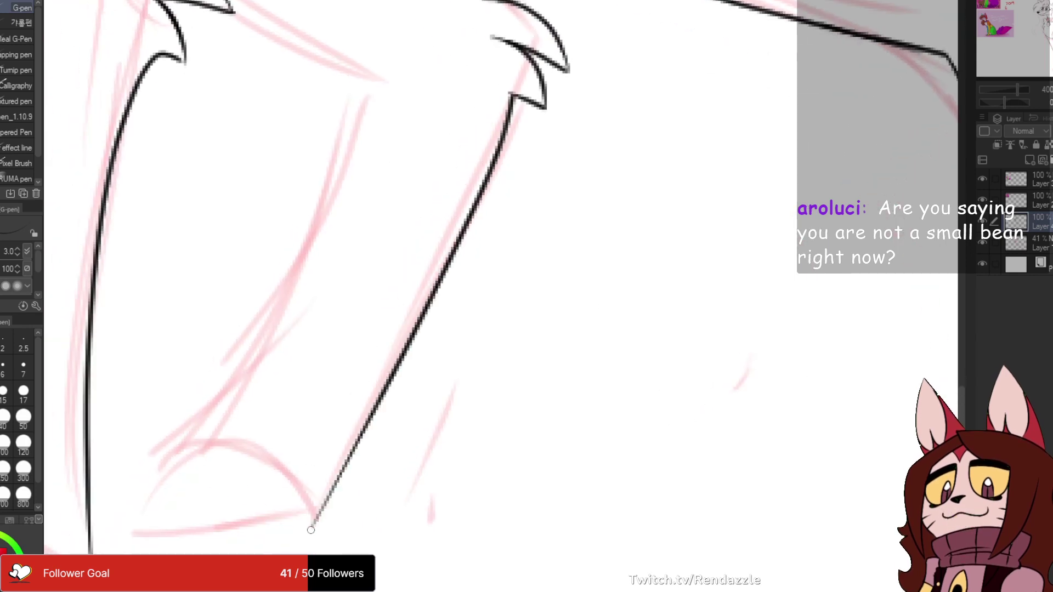
{"action": "key", "text": "ctrl+z"}
{"action": "left_click_drag", "start_coordinate": [516, 94], "coordinate": [294, 543]}
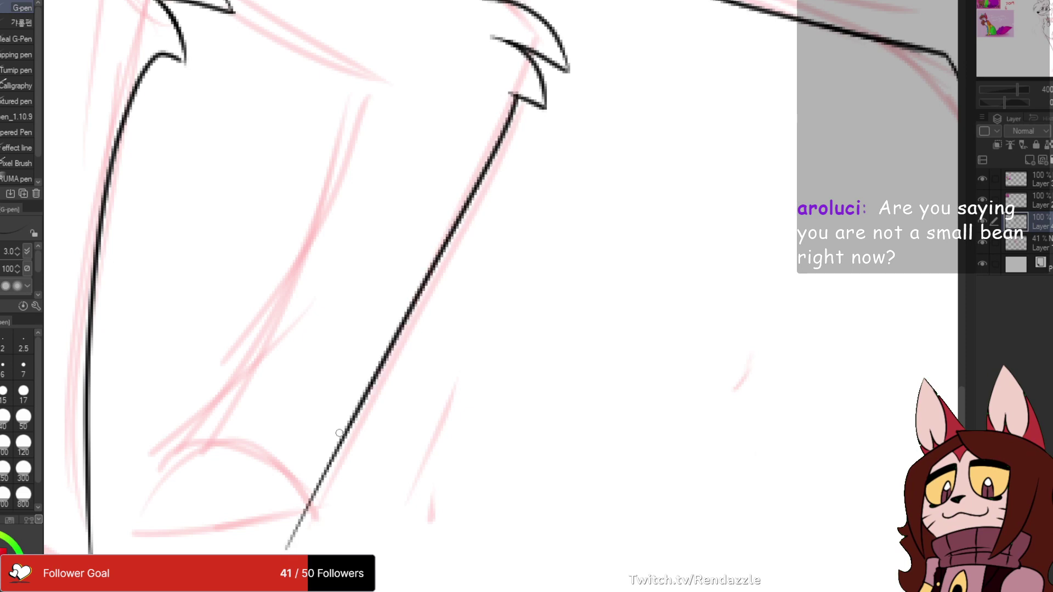
- Ink the far hind leg's edge from the near foreleg's elbow tufts to its front corner, plus a short line under the belly behind the elbow
{"action": "scroll", "coordinate": [341, 426], "scroll_direction": "down", "scroll_amount": 2}
{"action": "mouse_move", "coordinate": [294, 205]}
{"action": "left_mouse_down"}
{"action": "mouse_move", "coordinate": [402, 189]}
{"action": "mouse_move", "coordinate": [470, 232]}
{"action": "left_mouse_up"}
{"action": "key", "text": "ctrl+z"}
{"action": "mouse_move", "coordinate": [384, 183]}
{"action": "left_mouse_down"}
{"action": "mouse_move", "coordinate": [473, 234]}
{"action": "mouse_move", "coordinate": [511, 307]}
{"action": "left_mouse_up"}
{"action": "mouse_move", "coordinate": [388, 141]}
{"action": "left_mouse_down"}
{"action": "mouse_move", "coordinate": [423, 153]}
{"action": "mouse_move", "coordinate": [399, 226]}
{"action": "left_mouse_up"}
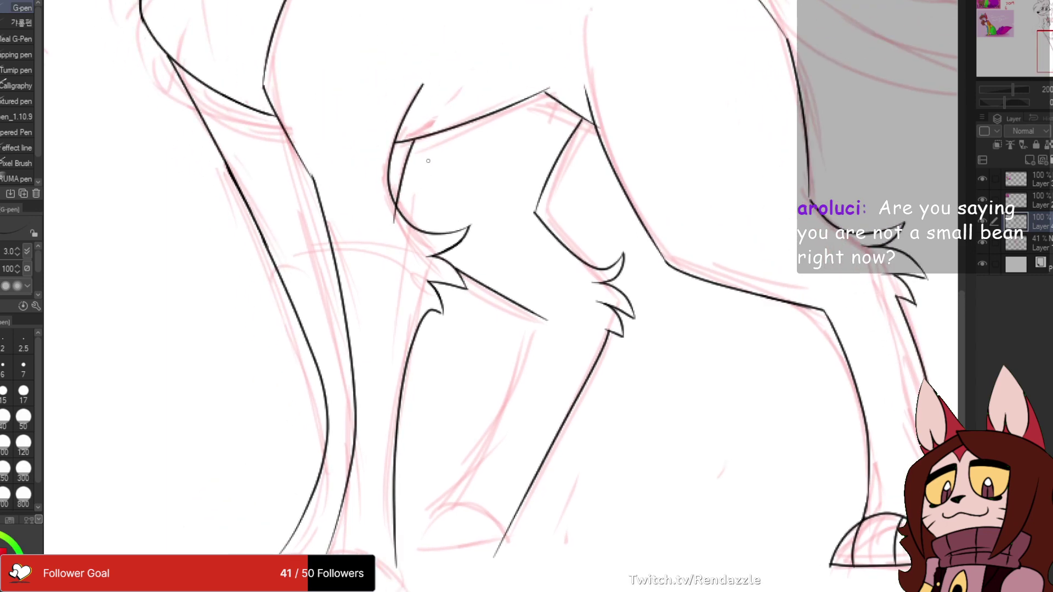
{"action": "key", "text": "ctrl+z"}
{"action": "left_click_drag", "start_coordinate": [410, 141], "coordinate": [406, 185]}
{"action": "key", "text": "ctrl+z"}
{"action": "left_click_drag", "start_coordinate": [415, 140], "coordinate": [403, 225]}
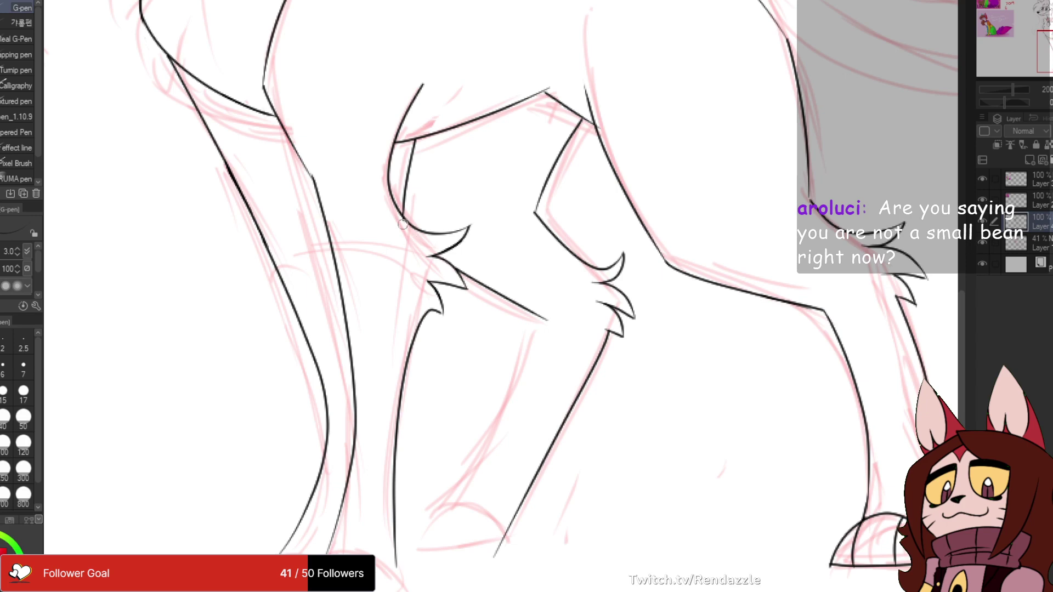
- Ink the curved front edge of the far hind leg's lower section from the corner down to the paw
{"action": "scroll", "coordinate": [554, 209], "scroll_direction": "down", "scroll_amount": 5}
{"action": "left_click_drag", "start_coordinate": [544, 176], "coordinate": [433, 345]}
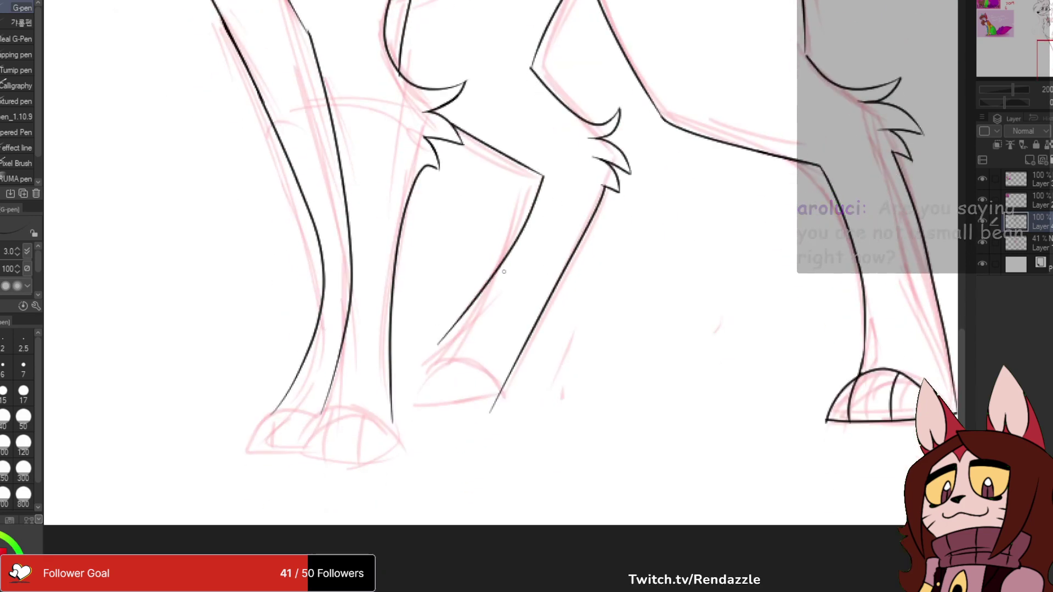
{"action": "key", "text": "ctrl+z"}
{"action": "left_click_drag", "start_coordinate": [545, 176], "coordinate": [432, 357]}
{"action": "scroll", "coordinate": [433, 356], "scroll_direction": "down", "scroll_amount": 2}
{"action": "mouse_move", "coordinate": [380, 300]}
{"action": "left_mouse_down"}
{"action": "mouse_move", "coordinate": [323, 248]}
{"action": "mouse_move", "coordinate": [305, 262]}
{"action": "mouse_move", "coordinate": [361, 297]}
{"action": "left_mouse_up"}
{"action": "key", "text": "ctrl+z"}
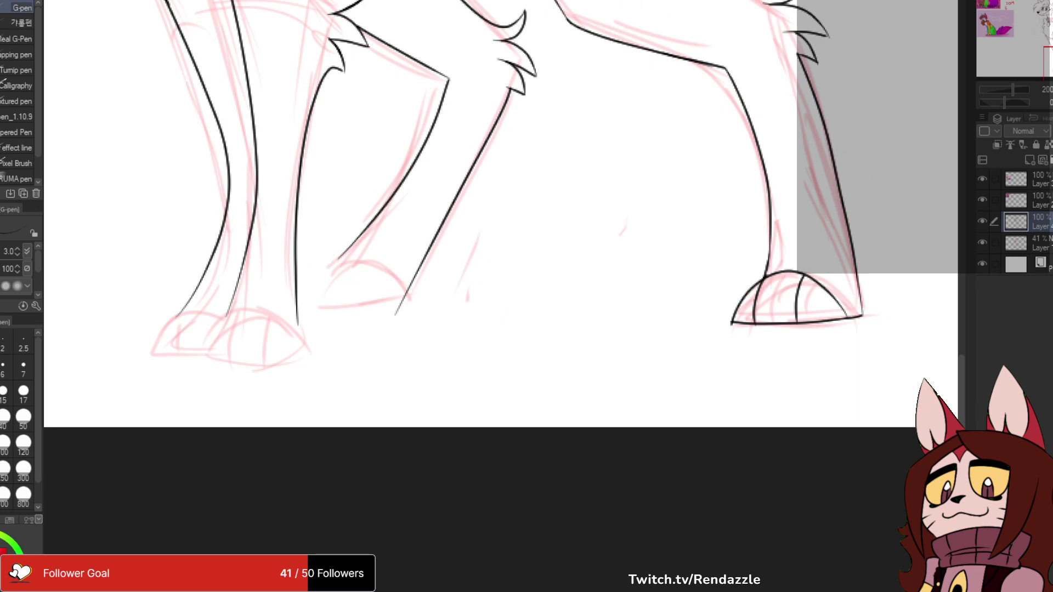
{"action": "mouse_move", "coordinate": [299, 275]}
{"action": "left_mouse_down"}
{"action": "mouse_move", "coordinate": [354, 279]}
{"action": "mouse_move", "coordinate": [295, 285]}
{"action": "mouse_move", "coordinate": [373, 312]}
{"action": "left_mouse_up"}
{"action": "key", "text": "ctrl+z"}
{"action": "left_click_drag", "start_coordinate": [296, 308], "coordinate": [407, 298]}
{"action": "key", "text": "ctrl+z"}
{"action": "key", "text": "ctrl+z"}
{"action": "key", "text": "ctrl+z"}
- Ink the far hind paw with a sole line from the heel, a rounded toe top and one curved toe line
{"action": "left_click_drag", "start_coordinate": [339, 264], "coordinate": [381, 311]}
{"action": "mouse_move", "coordinate": [302, 313]}
{"action": "left_mouse_down"}
{"action": "mouse_move", "coordinate": [383, 311]}
{"action": "mouse_move", "coordinate": [368, 380]}
{"action": "mouse_move", "coordinate": [344, 349]}
{"action": "mouse_move", "coordinate": [405, 435]}
{"action": "mouse_move", "coordinate": [458, 368]}
{"action": "mouse_move", "coordinate": [348, 377]}
{"action": "left_mouse_up"}
{"action": "key", "text": "ctrl+z"}
{"action": "key", "text": "ctrl+z"}
{"action": "key", "text": "ctrl+z"}
{"action": "key", "text": "ctrl+z"}
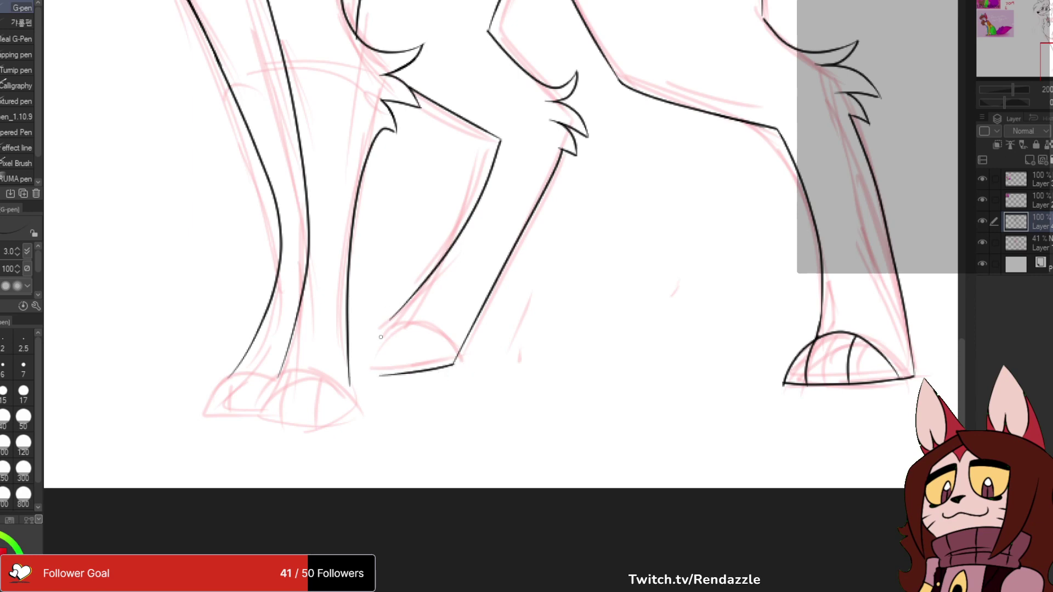
{"action": "left_click_drag", "start_coordinate": [374, 322], "coordinate": [424, 371]}
{"action": "left_click_drag", "start_coordinate": [388, 329], "coordinate": [365, 378]}
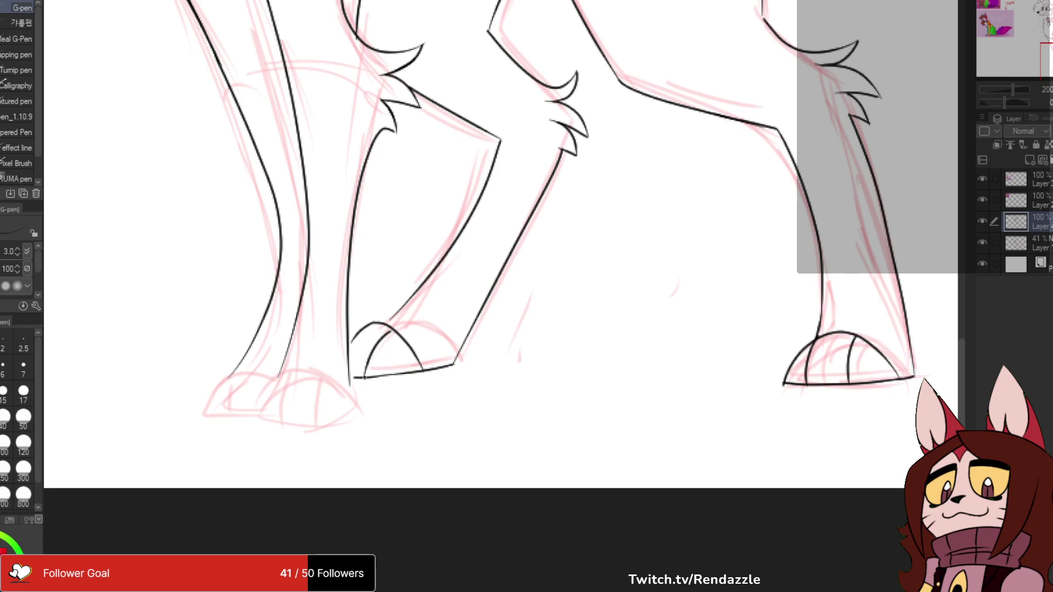
{"action": "mouse_move", "coordinate": [273, 395]}
{"action": "left_mouse_down"}
{"action": "mouse_move", "coordinate": [202, 521]}
{"action": "mouse_move", "coordinate": [464, 350]}
{"action": "mouse_move", "coordinate": [513, 394]}
{"action": "left_mouse_up"}
{"action": "key", "text": "ctrl+z"}
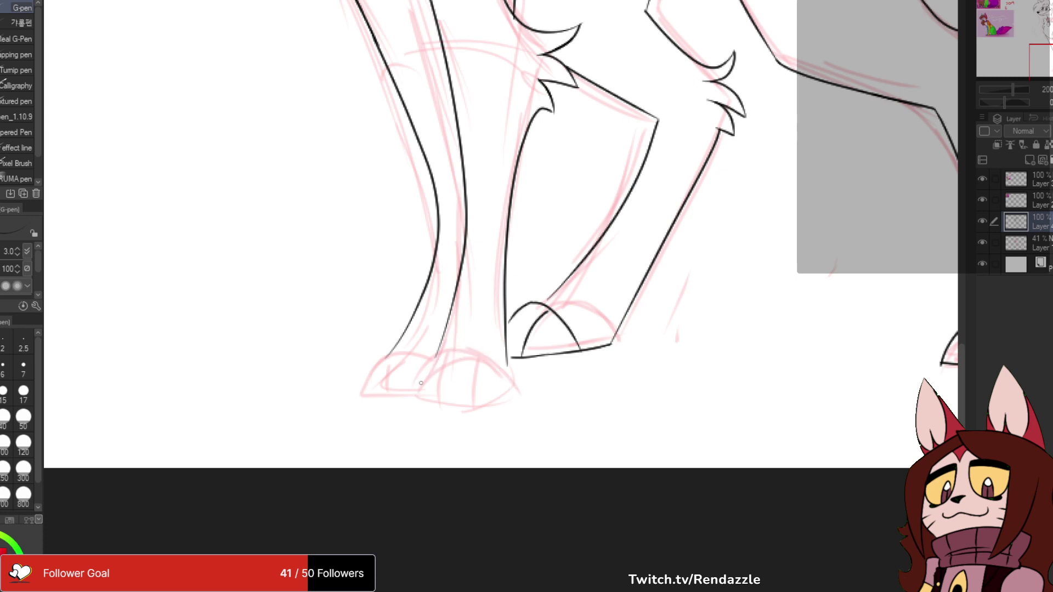
{"action": "left_click_drag", "start_coordinate": [434, 360], "coordinate": [516, 388]}
{"action": "key", "text": "ctrl+z"}
{"action": "key", "text": "ctrl+z"}
- Erase the far hind paw's sole line and redraw it as a gentle curve from the near foreleg to the heel
{"action": "scroll", "coordinate": [580, 284], "scroll_direction": "up", "scroll_amount": 2}
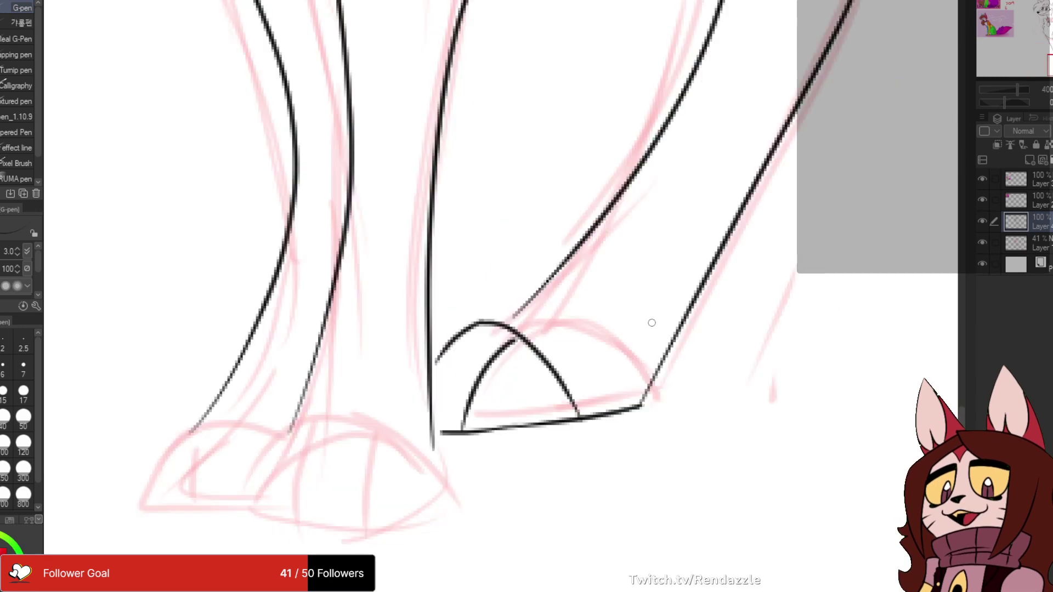
{"action": "left_click_drag", "start_coordinate": [651, 321], "coordinate": [587, 228]}
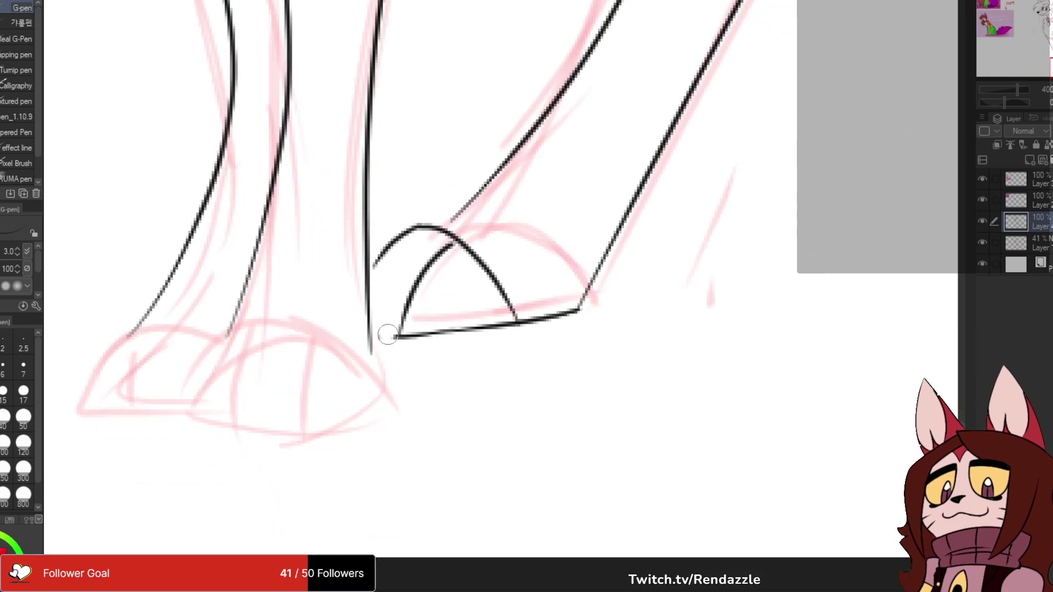
{"action": "left_click_drag", "start_coordinate": [383, 331], "coordinate": [595, 301]}
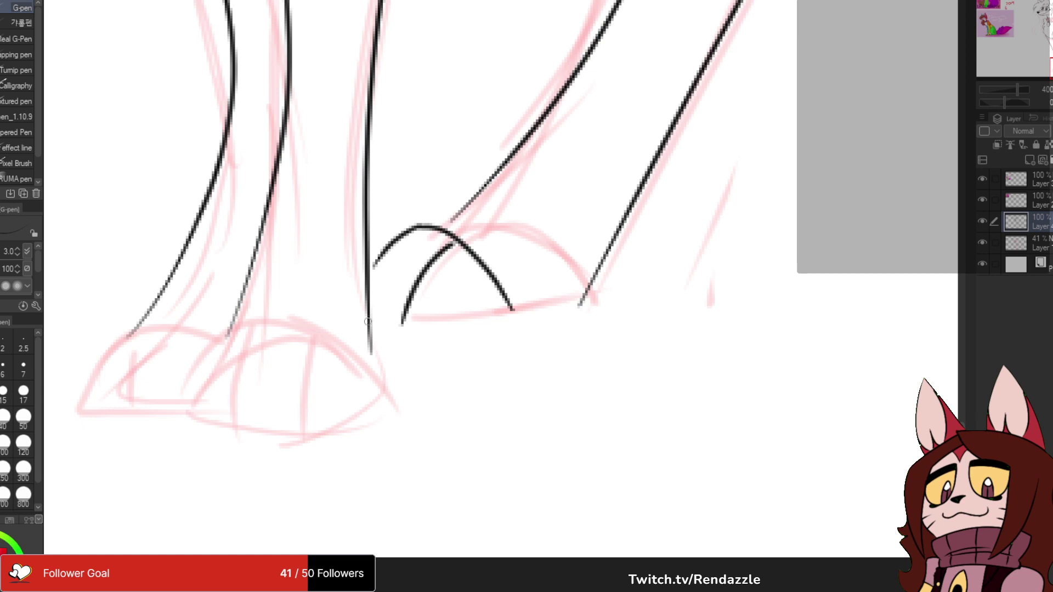
{"action": "left_click_drag", "start_coordinate": [367, 320], "coordinate": [553, 311]}
{"action": "key", "text": "ctrl+z"}
{"action": "left_click_drag", "start_coordinate": [367, 321], "coordinate": [564, 309]}
{"action": "key", "text": "ctrl+z"}
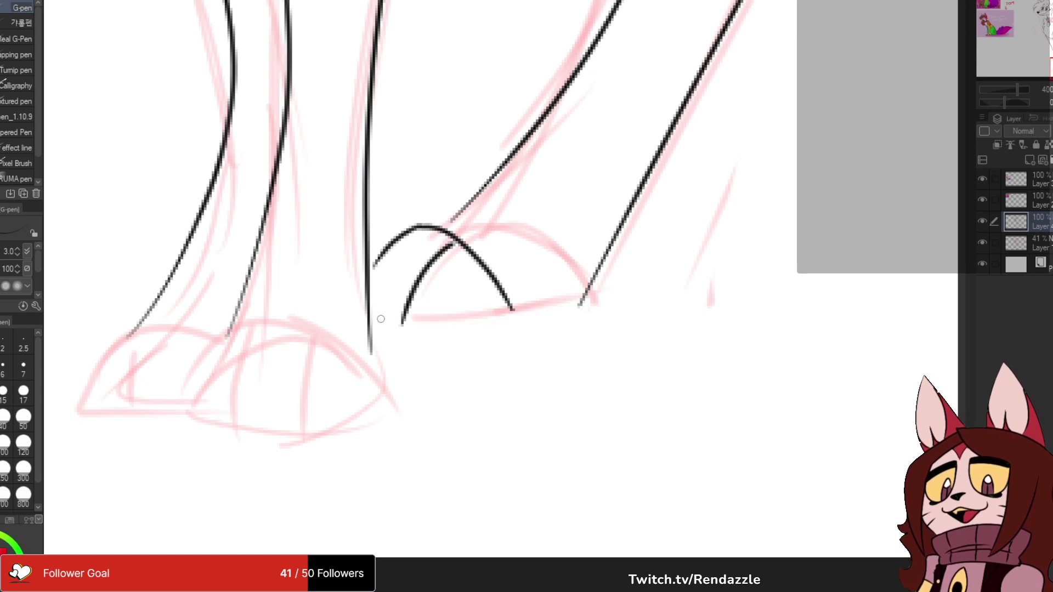
{"action": "mouse_move", "coordinate": [368, 328]}
{"action": "left_mouse_down"}
{"action": "mouse_move", "coordinate": [592, 310]}
{"action": "mouse_move", "coordinate": [569, 327]}
{"action": "left_mouse_up"}
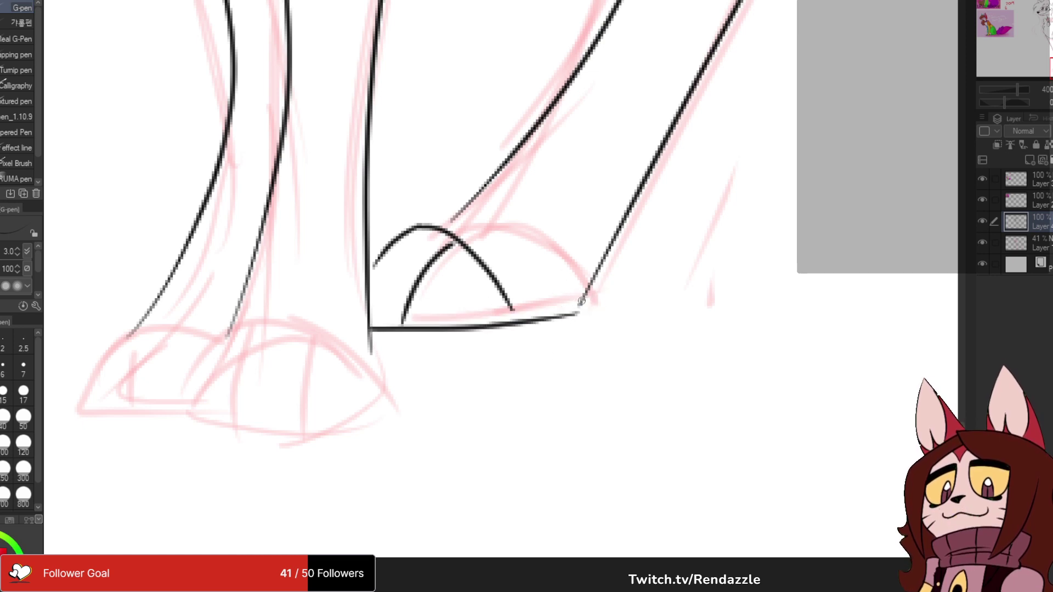
- Close the gaps on the far hind paw by extending the leg's front edge and both ends of the toe arch
{"action": "left_click_drag", "start_coordinate": [441, 228], "coordinate": [479, 184]}
{"action": "left_click_drag", "start_coordinate": [517, 317], "coordinate": [500, 283]}
{"action": "left_click_drag", "start_coordinate": [369, 274], "coordinate": [394, 246]}
{"action": "key", "text": "ctrl+z"}
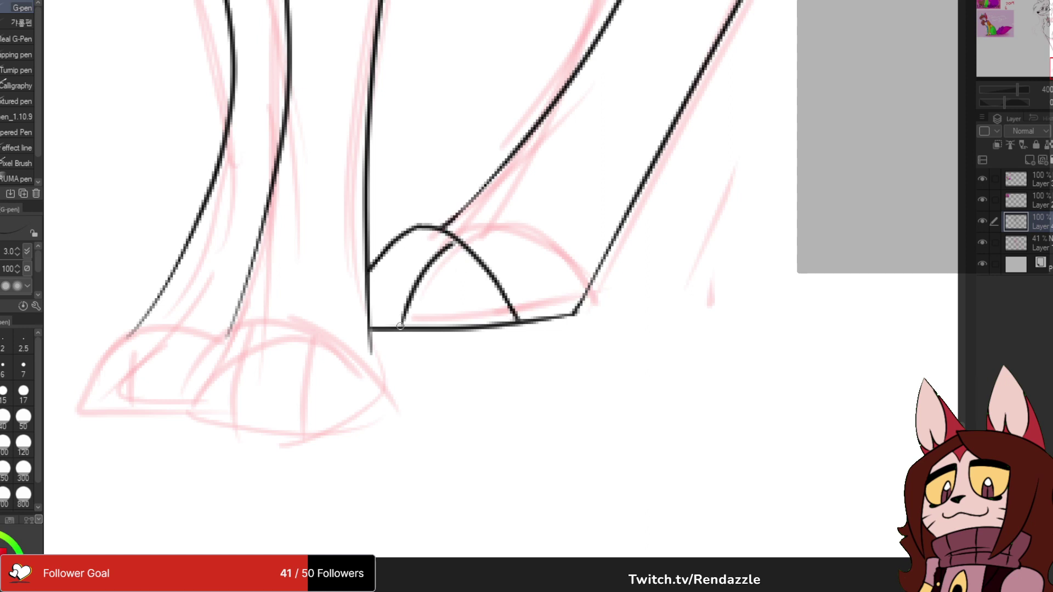
- Ink the near front paw's outline with a rounded top and a curved sole
{"action": "left_click_drag", "start_coordinate": [412, 296], "coordinate": [574, 206]}
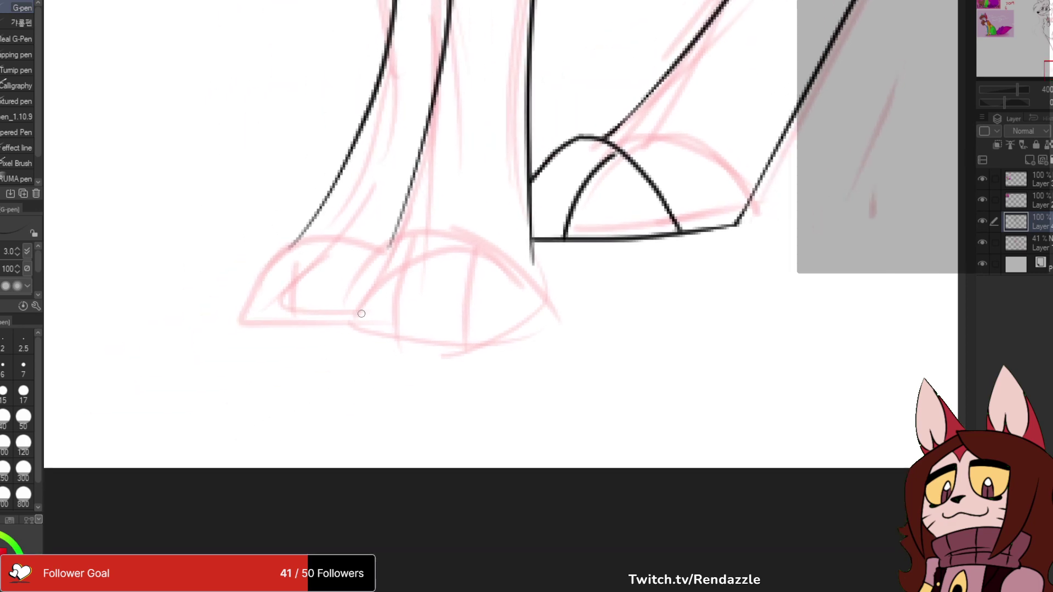
{"action": "mouse_move", "coordinate": [356, 321]}
{"action": "left_mouse_down"}
{"action": "mouse_move", "coordinate": [376, 290]}
{"action": "mouse_move", "coordinate": [497, 252]}
{"action": "mouse_move", "coordinate": [555, 312]}
{"action": "left_mouse_up"}
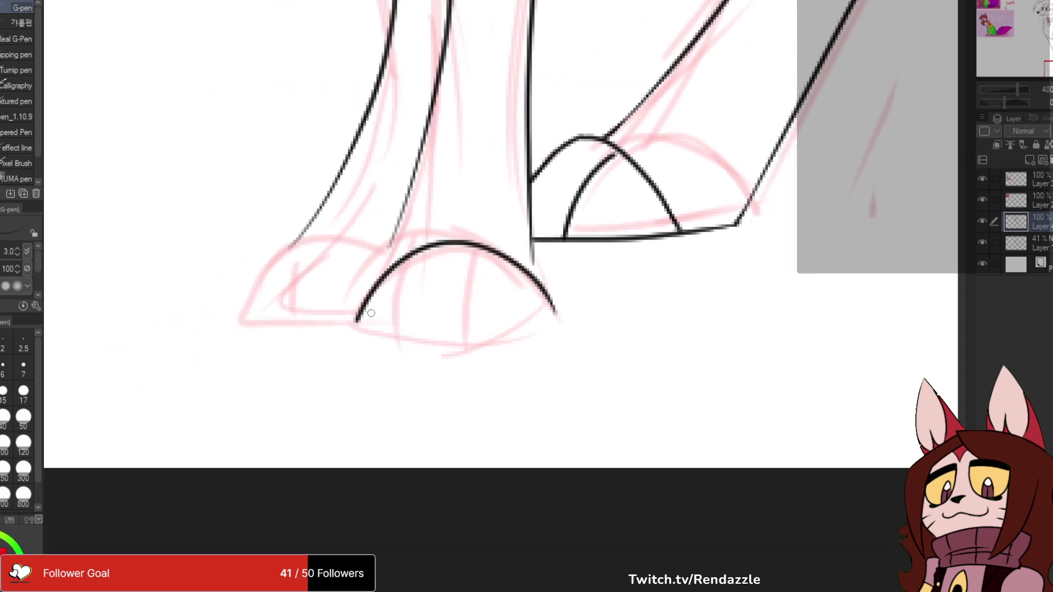
{"action": "key", "text": "ctrl+z"}
{"action": "mouse_move", "coordinate": [357, 328]}
{"action": "left_mouse_down"}
{"action": "mouse_move", "coordinate": [384, 277]}
{"action": "mouse_move", "coordinate": [497, 253]}
{"action": "mouse_move", "coordinate": [540, 308]}
{"action": "left_mouse_up"}
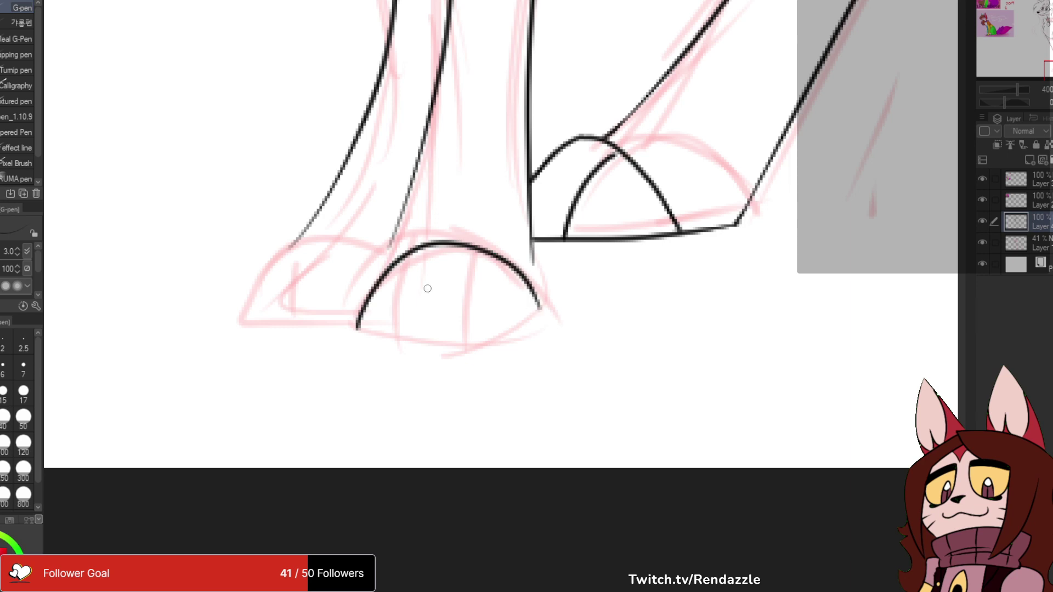
{"action": "left_click_drag", "start_coordinate": [427, 288], "coordinate": [317, 302]}
{"action": "mouse_move", "coordinate": [246, 342]}
{"action": "left_mouse_down"}
{"action": "mouse_move", "coordinate": [317, 363]}
{"action": "mouse_move", "coordinate": [436, 316]}
{"action": "left_mouse_up"}
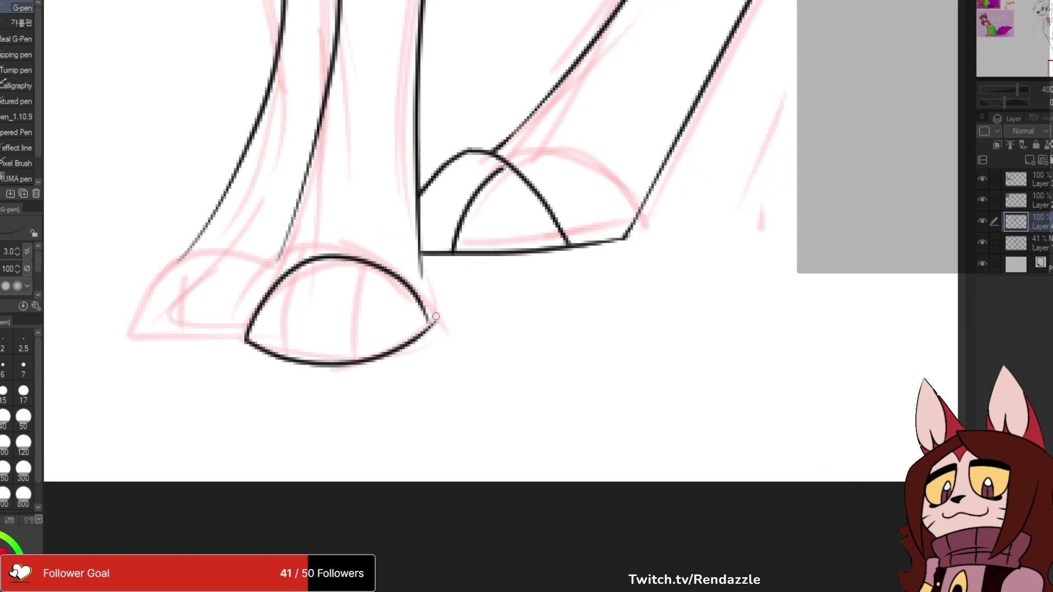
- Ink the far front paw with a rounded top and a flat sole that meets the near front paw
{"action": "left_click_drag", "start_coordinate": [263, 268], "coordinate": [363, 287]}
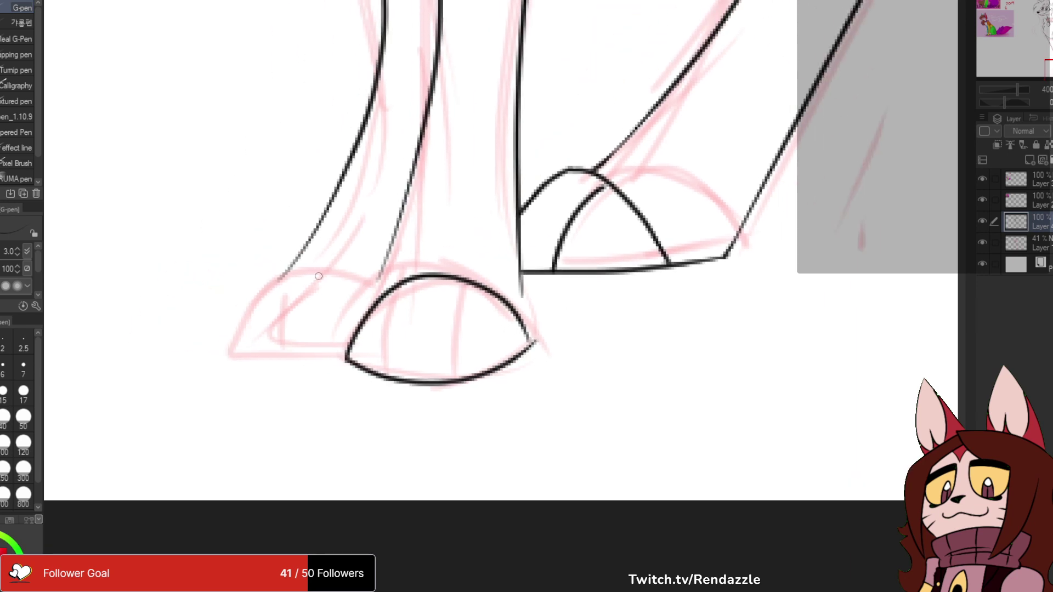
{"action": "mouse_move", "coordinate": [289, 269]}
{"action": "left_mouse_down"}
{"action": "mouse_move", "coordinate": [225, 330]}
{"action": "mouse_move", "coordinate": [215, 357]}
{"action": "left_mouse_up"}
{"action": "mouse_move", "coordinate": [252, 295]}
{"action": "left_mouse_down"}
{"action": "mouse_move", "coordinate": [314, 269]}
{"action": "mouse_move", "coordinate": [374, 321]}
{"action": "left_mouse_up"}
{"action": "left_click_drag", "start_coordinate": [219, 354], "coordinate": [347, 359]}
- Extend the near foreleg's front and rear edges down to its paw and erase the stray ink inside the paw
{"action": "mouse_move", "coordinate": [388, 304]}
{"action": "left_mouse_down"}
{"action": "mouse_move", "coordinate": [396, 505]}
{"action": "mouse_move", "coordinate": [425, 260]}
{"action": "left_mouse_up"}
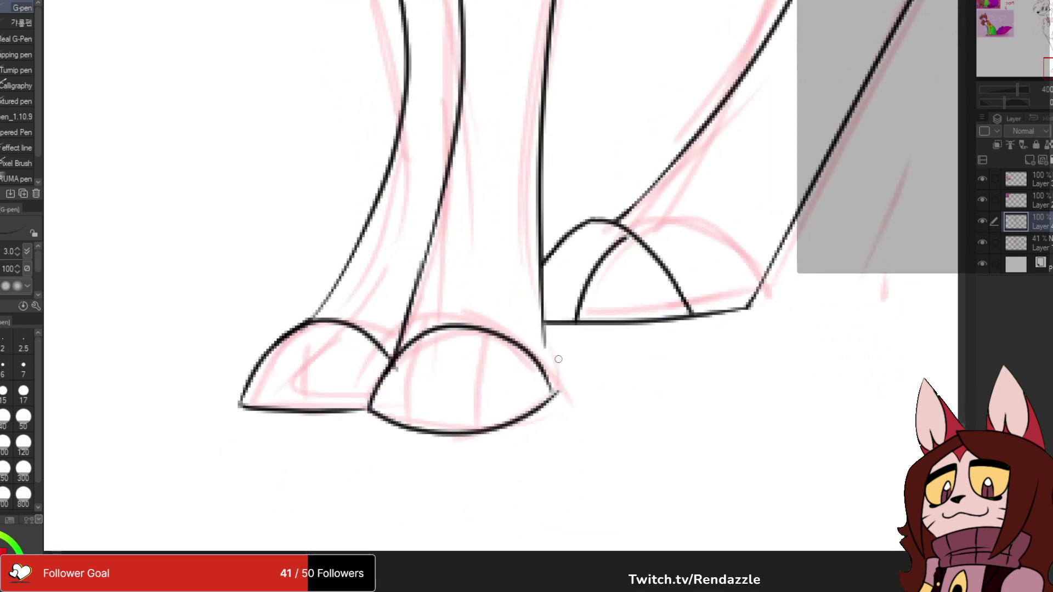
{"action": "left_click_drag", "start_coordinate": [555, 395], "coordinate": [543, 313]}
{"action": "key", "text": "e"}
{"action": "left_click_drag", "start_coordinate": [405, 377], "coordinate": [400, 369]}
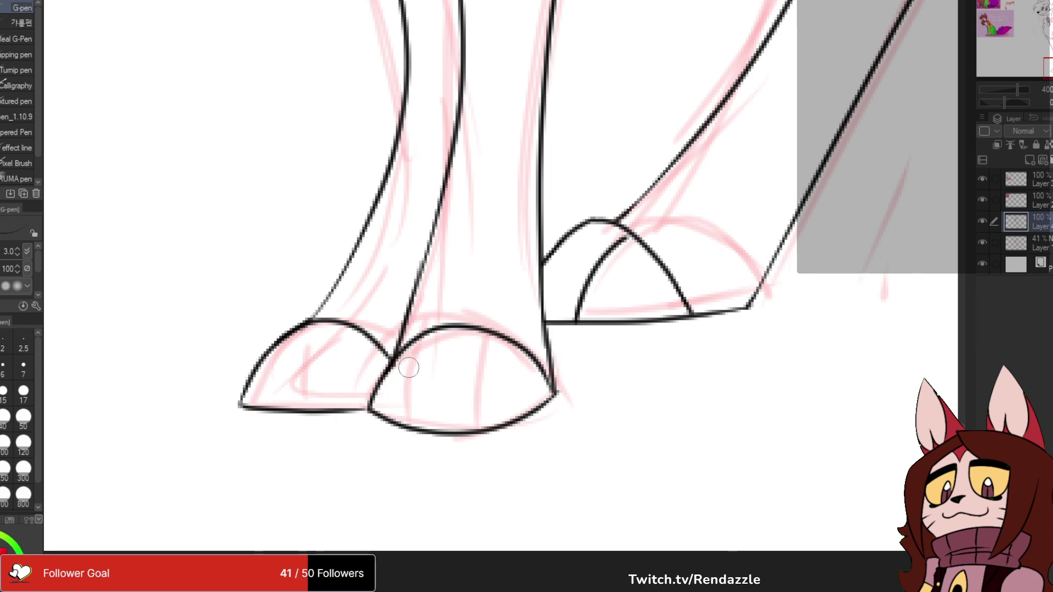
- Add two curved toe lines to the near front paw and one to the far front paw
{"action": "left_click_drag", "start_coordinate": [440, 331], "coordinate": [424, 433]}
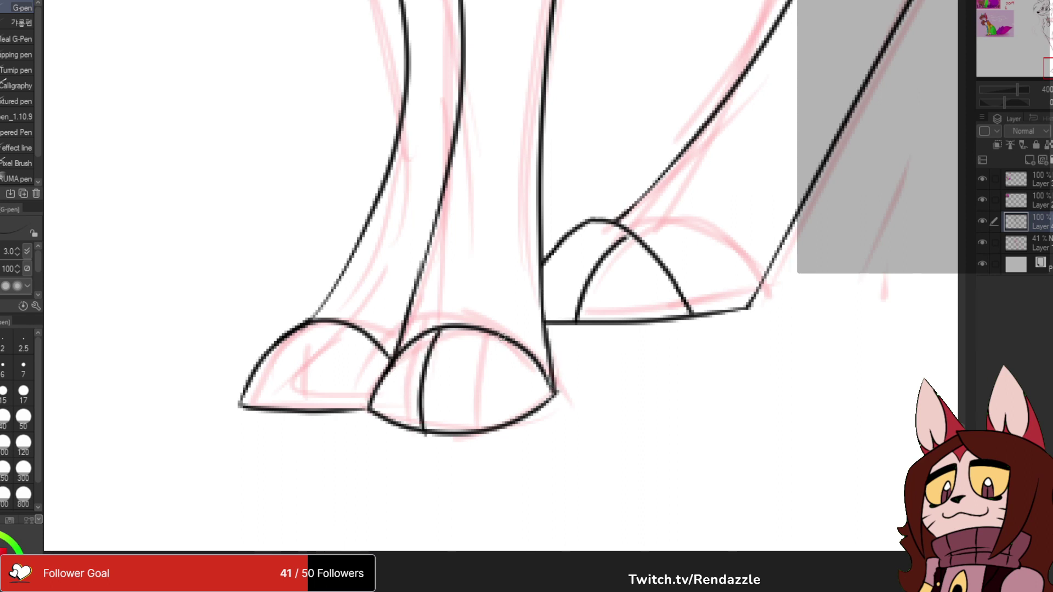
{"action": "mouse_move", "coordinate": [502, 332]}
{"action": "left_mouse_down"}
{"action": "mouse_move", "coordinate": [482, 428]}
{"action": "mouse_move", "coordinate": [514, 417]}
{"action": "left_mouse_up"}
{"action": "left_click_drag", "start_coordinate": [376, 313], "coordinate": [334, 403]}
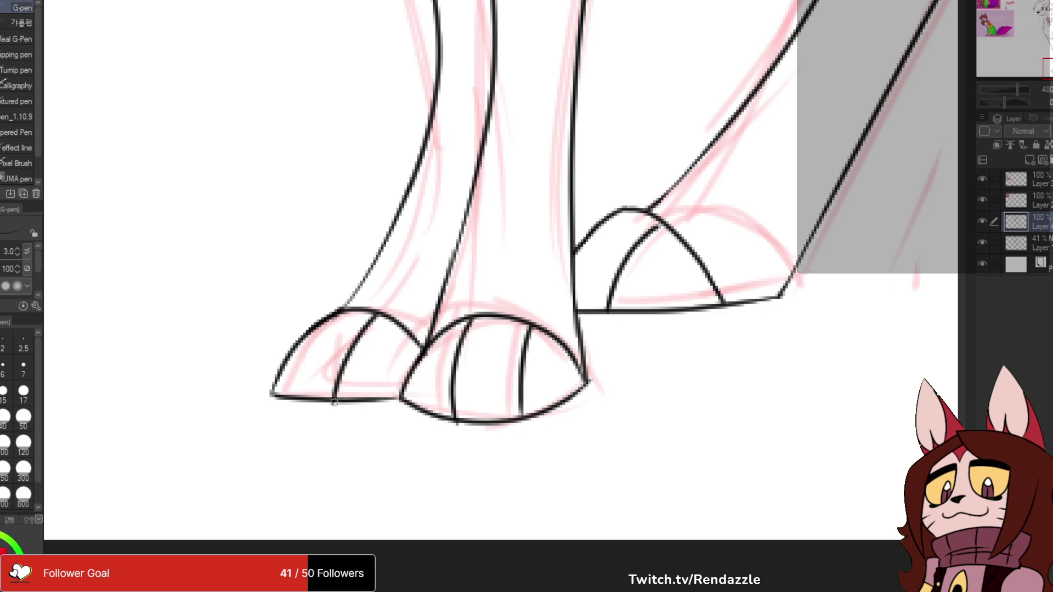
- Erase the upper front edge of the near foreleg and redraw it as a smoother line from the chest to the leg
{"action": "scroll", "coordinate": [336, 367], "scroll_direction": "down", "scroll_amount": 5}
{"action": "mouse_move", "coordinate": [336, 366]}
{"action": "left_mouse_down"}
{"action": "mouse_move", "coordinate": [439, 386]}
{"action": "mouse_move", "coordinate": [458, 426]}
{"action": "left_mouse_up"}
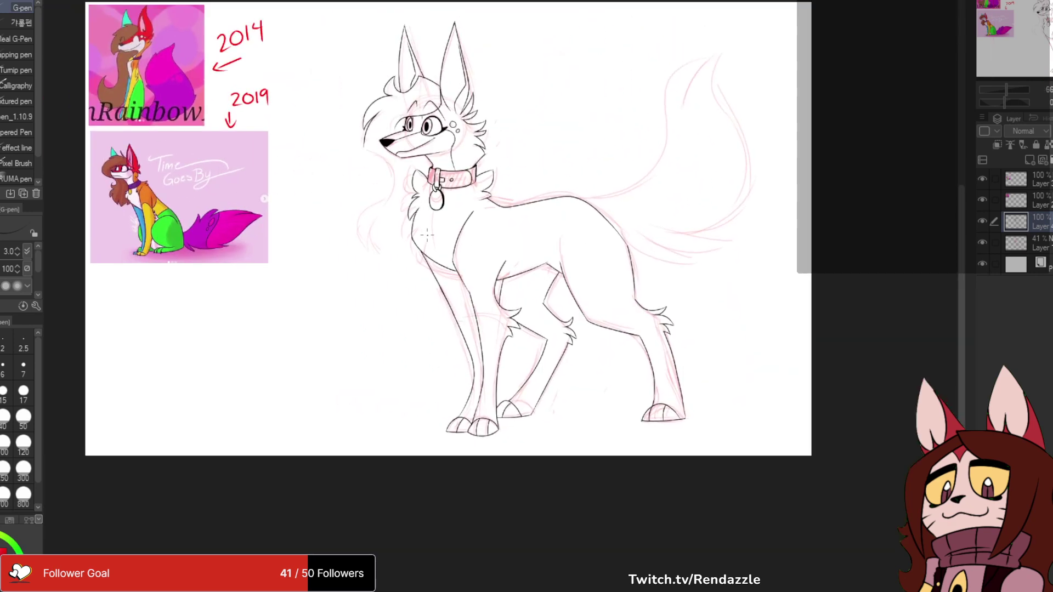
{"action": "scroll", "coordinate": [419, 246], "scroll_direction": "up", "scroll_amount": 3}
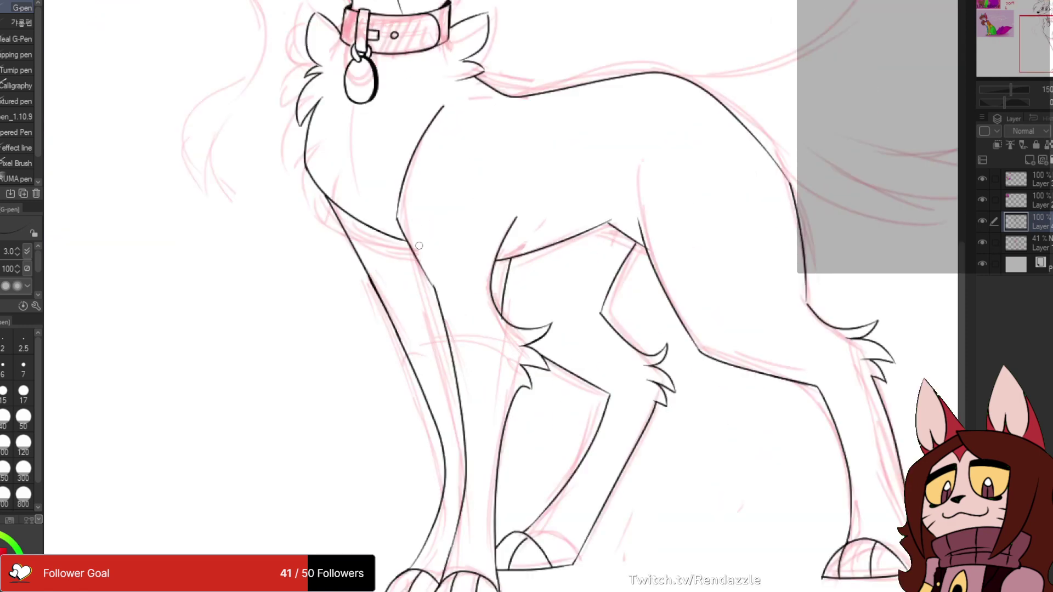
{"action": "left_click_drag", "start_coordinate": [401, 221], "coordinate": [433, 286]}
{"action": "left_click_drag", "start_coordinate": [399, 219], "coordinate": [445, 312]}
{"action": "key", "text": "ctrl+z"}
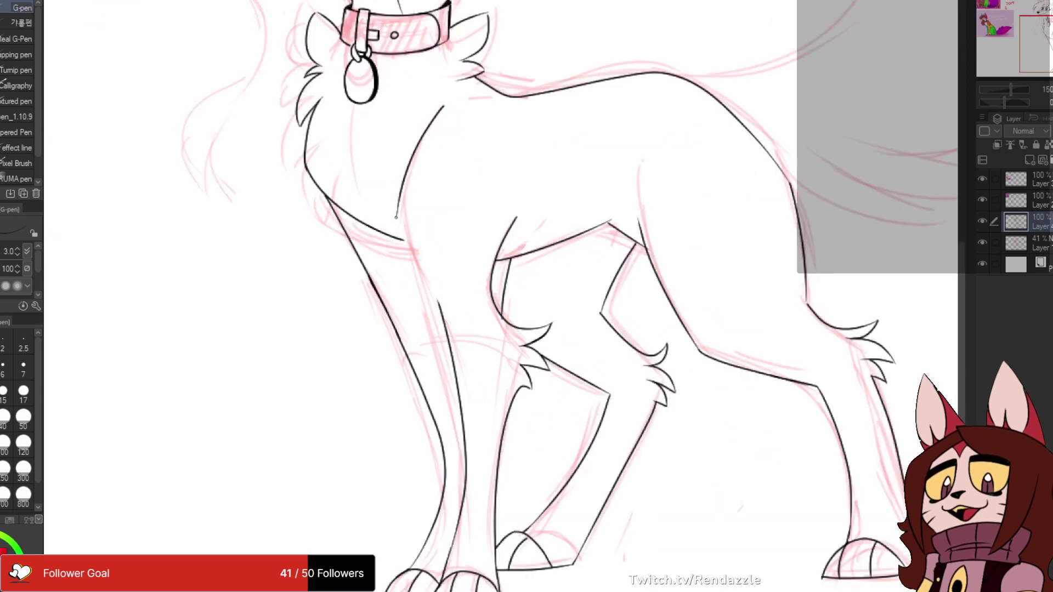
{"action": "left_click_drag", "start_coordinate": [396, 218], "coordinate": [442, 304]}
{"action": "key", "text": "ctrl+z"}
{"action": "left_click_drag", "start_coordinate": [396, 215], "coordinate": [447, 315]}
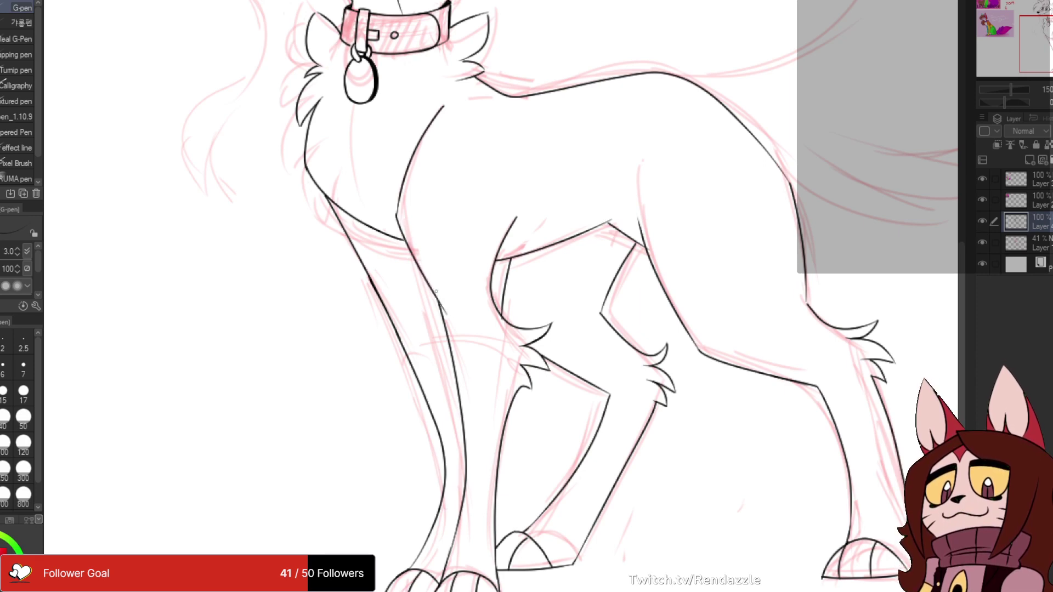
{"action": "scroll", "coordinate": [456, 341], "scroll_direction": "up", "scroll_amount": 1}
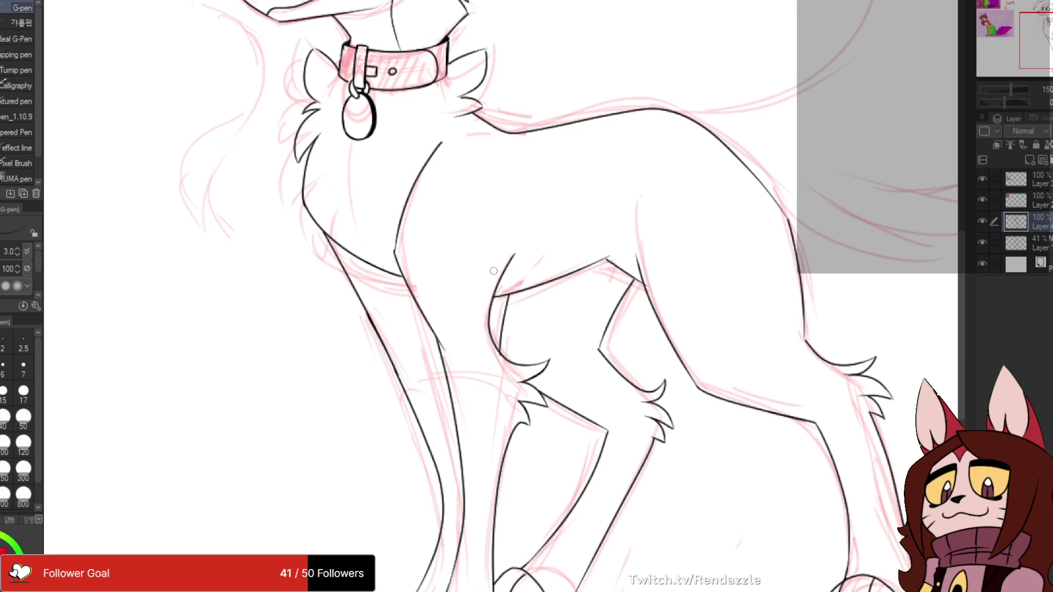
{"action": "scroll", "coordinate": [505, 258], "scroll_direction": "up", "scroll_amount": 1}
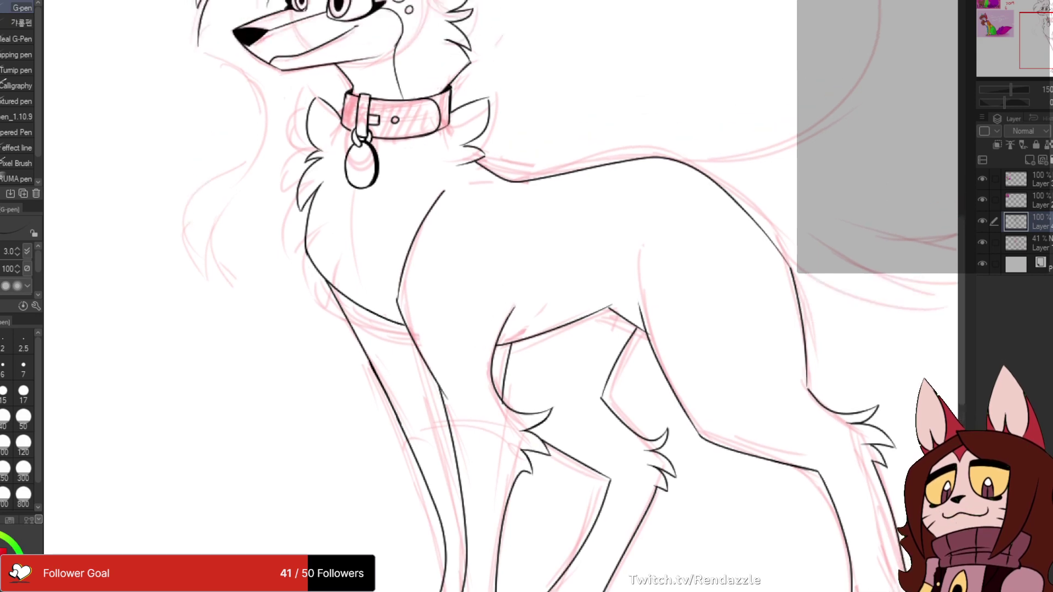
{"action": "scroll", "coordinate": [450, 271], "scroll_direction": "up", "scroll_amount": 1}
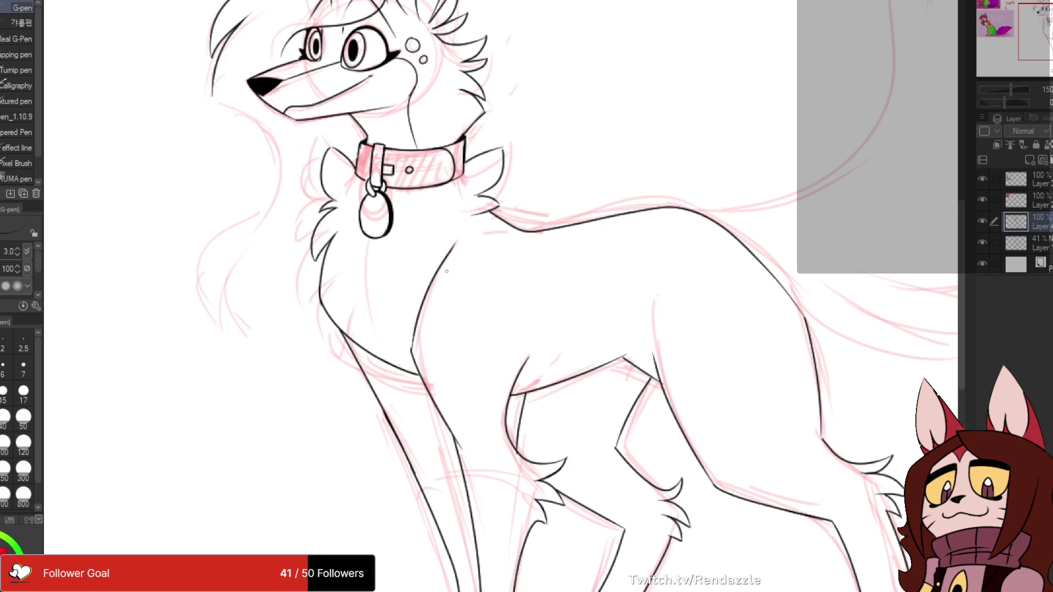
- Set the G-pen size to 2 and extend the shoulder line upward toward the neck fur
{"action": "scroll", "coordinate": [447, 271], "scroll_direction": "up", "scroll_amount": 1}
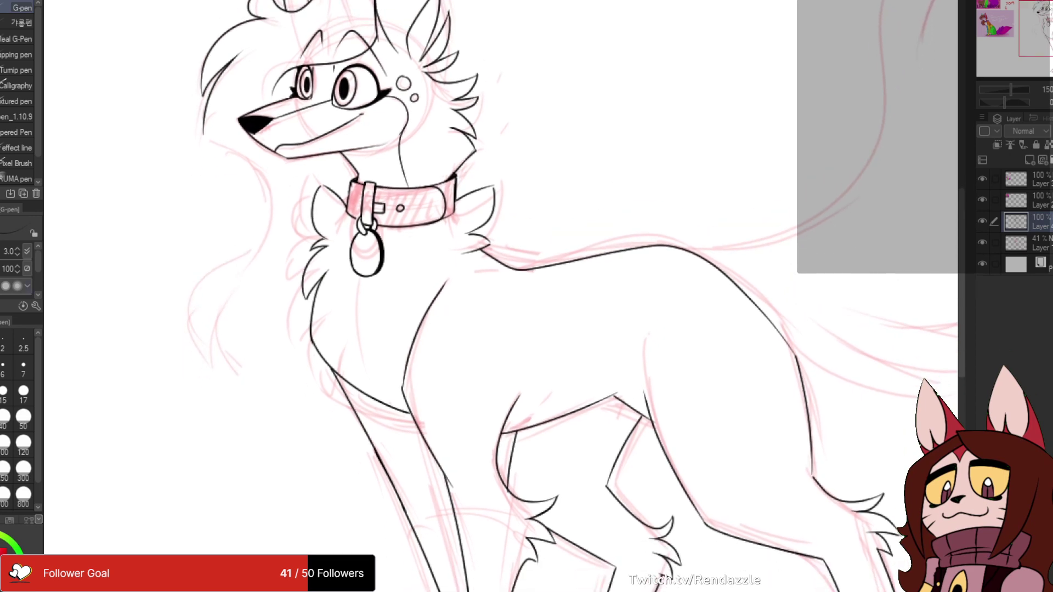
{"action": "left_click", "coordinate": [23, 342]}
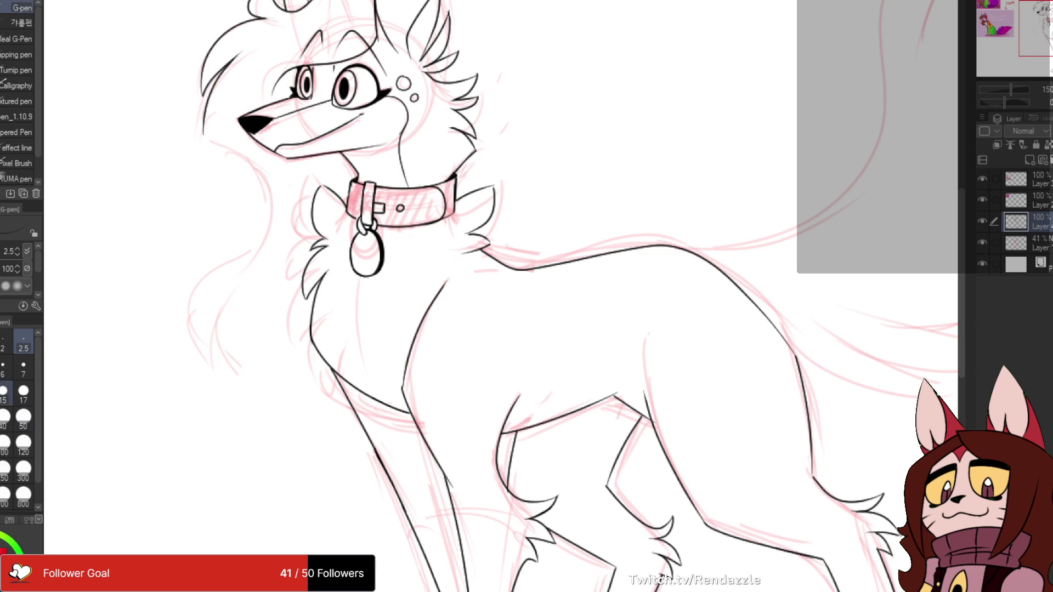
{"action": "left_click", "coordinate": [4, 342]}
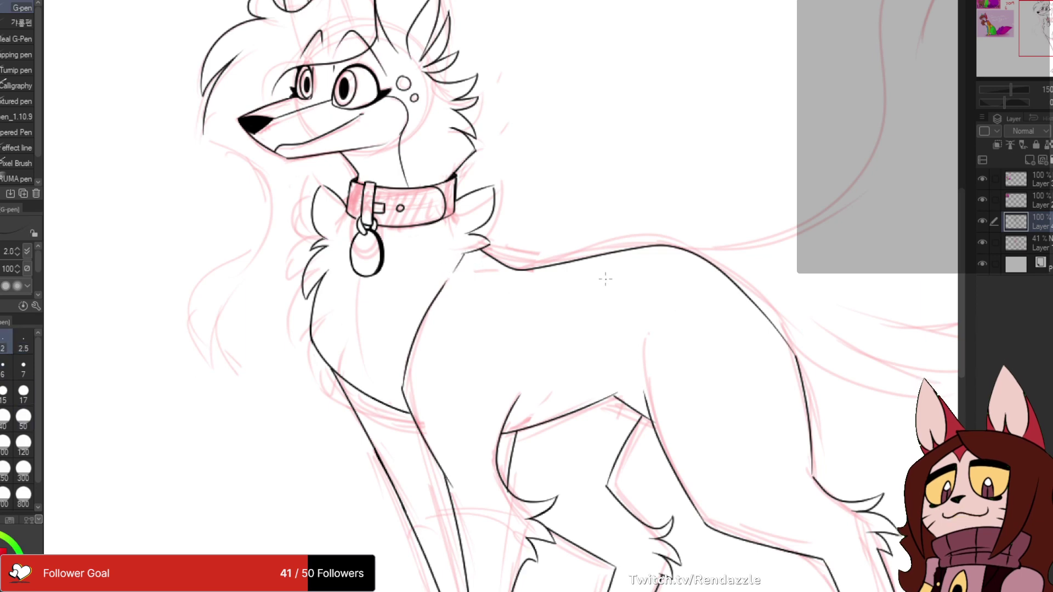
- Draw a thin curved marking line above the belly, running from behind the front leg to the hind thigh
{"action": "left_click_drag", "start_coordinate": [605, 278], "coordinate": [547, 215]}
{"action": "left_click_drag", "start_coordinate": [471, 329], "coordinate": [552, 300]}
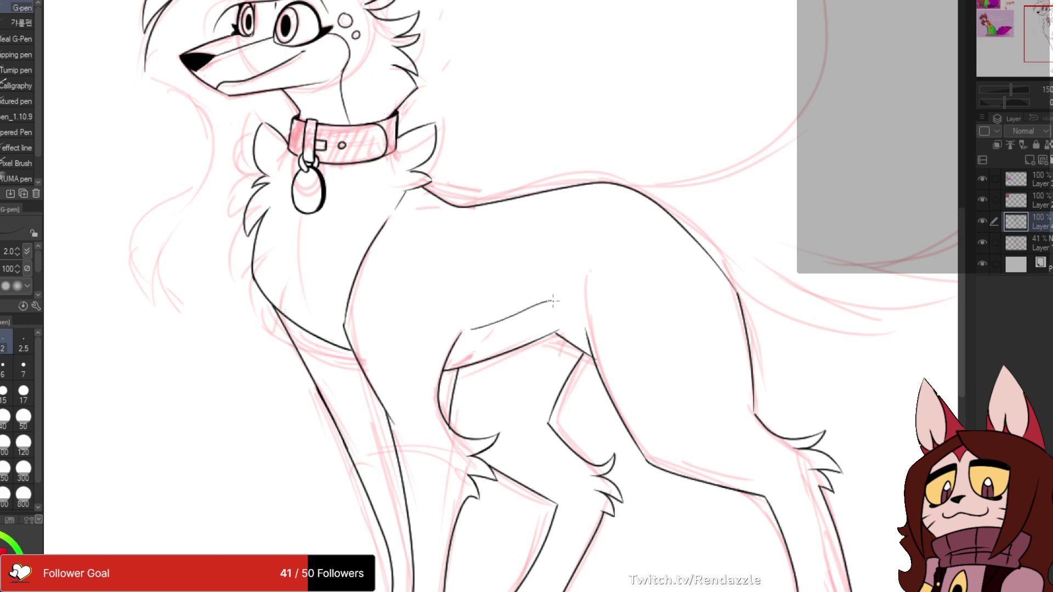
{"action": "key", "text": "ctrl+z"}
{"action": "mouse_move", "coordinate": [471, 328]}
{"action": "left_mouse_down"}
{"action": "mouse_move", "coordinate": [594, 314]}
{"action": "mouse_move", "coordinate": [600, 355]}
{"action": "left_mouse_up"}
{"action": "key", "text": "ctrl+z"}
{"action": "left_click_drag", "start_coordinate": [470, 328], "coordinate": [569, 310]}
{"action": "key", "text": "ctrl+z"}
{"action": "left_click_drag", "start_coordinate": [473, 327], "coordinate": [578, 303]}
{"action": "key", "text": "ctrl+z"}
{"action": "mouse_move", "coordinate": [470, 328]}
{"action": "left_mouse_down"}
{"action": "mouse_move", "coordinate": [537, 309]}
{"action": "mouse_move", "coordinate": [574, 306]}
{"action": "left_mouse_up"}
- Draw a thin curved marking line down the inside of the far hind leg, starting at the belly edge
{"action": "left_click_drag", "start_coordinate": [329, 220], "coordinate": [407, 84]}
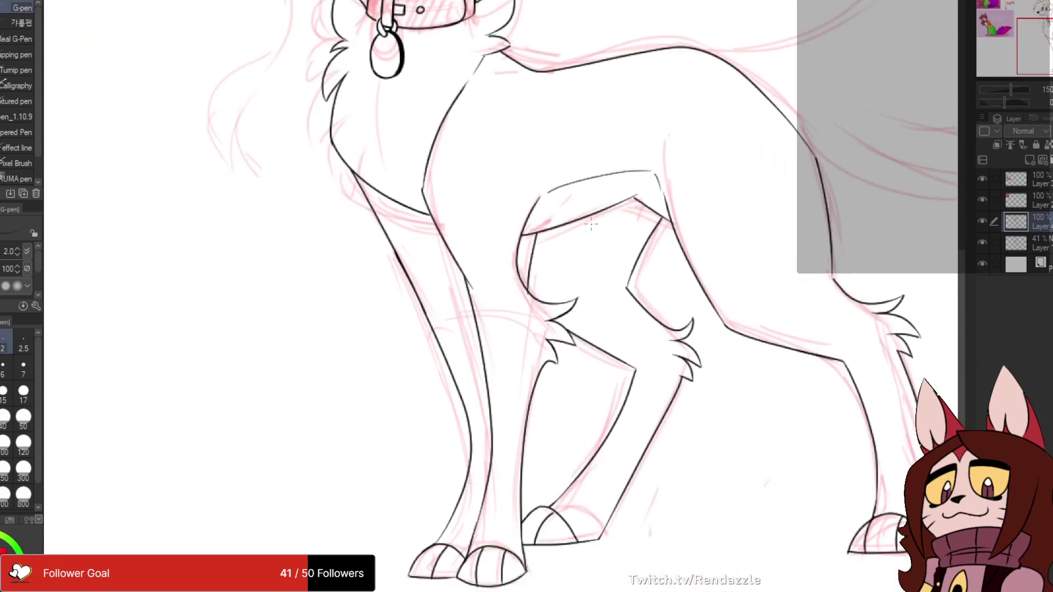
{"action": "mouse_move", "coordinate": [581, 220]}
{"action": "left_mouse_down"}
{"action": "mouse_move", "coordinate": [583, 274]}
{"action": "mouse_move", "coordinate": [646, 311]}
{"action": "left_mouse_up"}
{"action": "key", "text": "ctrl+z"}
{"action": "mouse_move", "coordinate": [583, 219]}
{"action": "left_mouse_down"}
{"action": "mouse_move", "coordinate": [584, 290]}
{"action": "mouse_move", "coordinate": [638, 305]}
{"action": "left_mouse_up"}
{"action": "key", "text": "ctrl+z"}
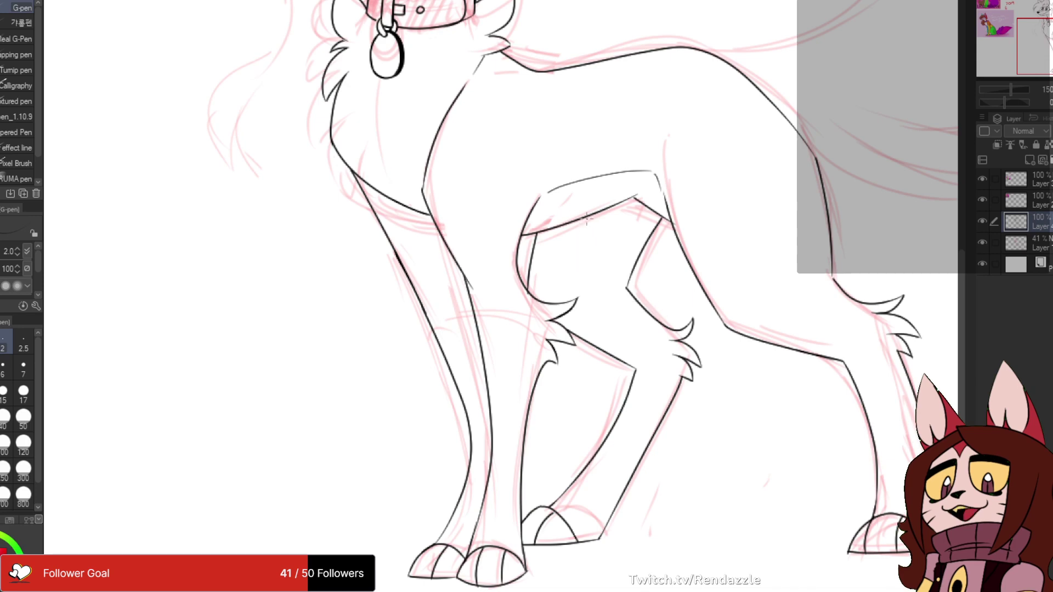
{"action": "mouse_move", "coordinate": [586, 218]}
{"action": "left_mouse_down"}
{"action": "mouse_move", "coordinate": [587, 268]}
{"action": "mouse_move", "coordinate": [638, 316]}
{"action": "mouse_move", "coordinate": [628, 500]}
{"action": "mouse_move", "coordinate": [639, 486]}
{"action": "left_mouse_up"}
- Draw thin arched marking lines across the upper part of both front legs
{"action": "mouse_move", "coordinate": [384, 384]}
{"action": "left_mouse_down"}
{"action": "mouse_move", "coordinate": [407, 300]}
{"action": "mouse_move", "coordinate": [472, 222]}
{"action": "mouse_move", "coordinate": [590, 128]}
{"action": "mouse_move", "coordinate": [914, 352]}
{"action": "left_mouse_up"}
{"action": "mouse_move", "coordinate": [1009, 407]}
{"action": "left_mouse_down"}
{"action": "mouse_move", "coordinate": [633, 210]}
{"action": "mouse_move", "coordinate": [558, 289]}
{"action": "mouse_move", "coordinate": [559, 307]}
{"action": "mouse_move", "coordinate": [588, 289]}
{"action": "left_mouse_up"}
{"action": "mouse_move", "coordinate": [474, 289]}
{"action": "left_mouse_down"}
{"action": "mouse_move", "coordinate": [512, 277]}
{"action": "mouse_move", "coordinate": [396, 226]}
{"action": "mouse_move", "coordinate": [529, 229]}
{"action": "mouse_move", "coordinate": [491, 276]}
{"action": "mouse_move", "coordinate": [593, 318]}
{"action": "left_mouse_up"}
- Draw a thin curved marking line down the mid-torso and another arching from the rump over the haunch
{"action": "key", "text": "ctrl+minus"}
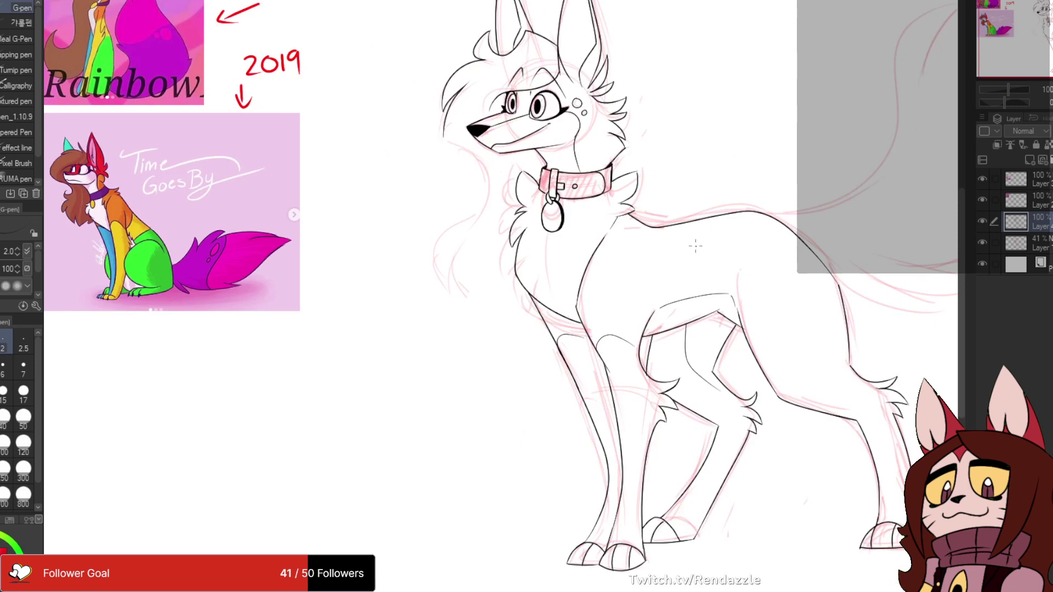
{"action": "left_click_drag", "start_coordinate": [695, 247], "coordinate": [679, 288]}
{"action": "key", "text": "ctrl+z"}
{"action": "left_click_drag", "start_coordinate": [678, 225], "coordinate": [668, 300]}
{"action": "left_click_drag", "start_coordinate": [786, 233], "coordinate": [729, 276]}
{"action": "key", "text": "ctrl+z"}
{"action": "left_click_drag", "start_coordinate": [793, 232], "coordinate": [740, 283]}
{"action": "key", "text": "ctrl+z"}
{"action": "left_click_drag", "start_coordinate": [791, 231], "coordinate": [732, 296]}
- Set the G-pen size to 3 and ink the long hair curve from below the muzzle down to its outward curl
{"action": "key", "text": "bracketright"}
{"action": "key", "text": "bracketright"}
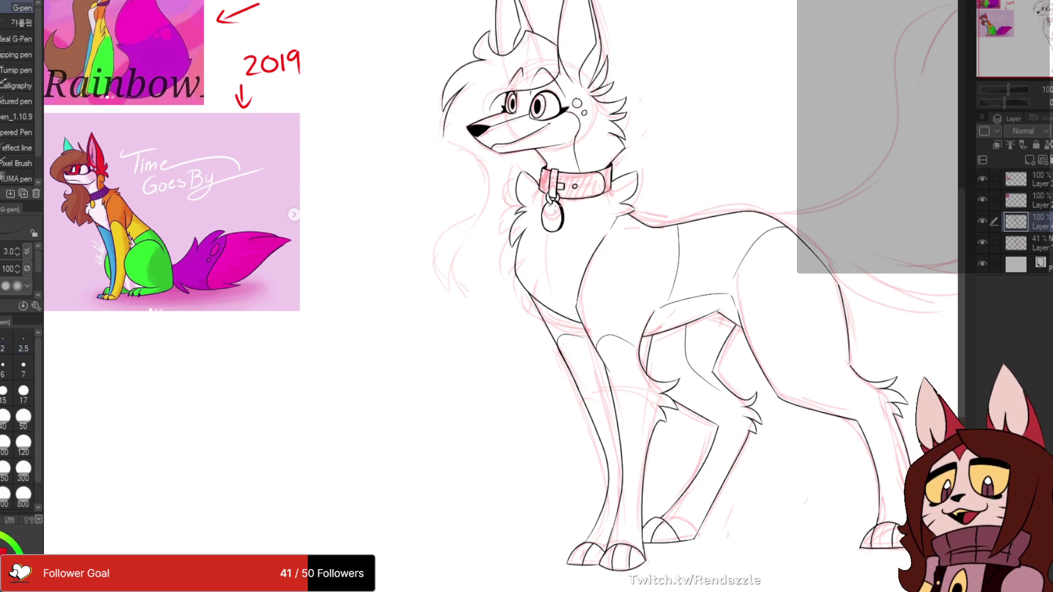
{"action": "scroll", "coordinate": [532, 167], "scroll_direction": "up", "scroll_amount": 2}
{"action": "mouse_move", "coordinate": [357, 108]}
{"action": "left_mouse_down"}
{"action": "mouse_move", "coordinate": [396, 130]}
{"action": "mouse_move", "coordinate": [447, 252]}
{"action": "mouse_move", "coordinate": [347, 259]}
{"action": "left_mouse_up"}
{"action": "scroll", "coordinate": [351, 262], "scroll_direction": "down", "scroll_amount": 3}
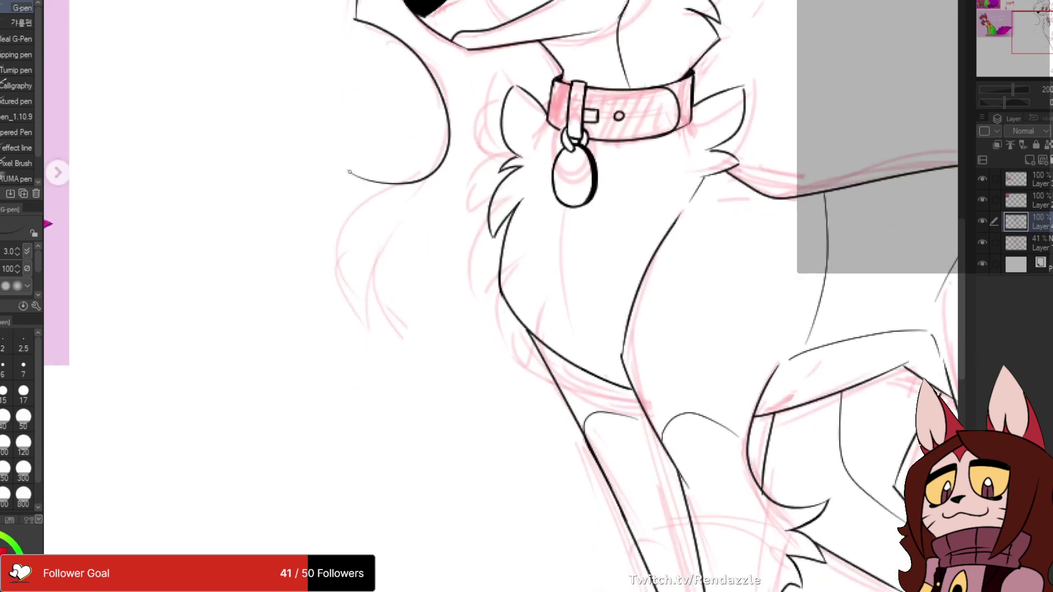
- Try to ink the outer edge of the lower hair lock from the curl down to a pointed tip
{"action": "mouse_move", "coordinate": [349, 172]}
{"action": "left_mouse_down"}
{"action": "mouse_move", "coordinate": [387, 203]}
{"action": "mouse_move", "coordinate": [372, 159]}
{"action": "mouse_move", "coordinate": [363, 328]}
{"action": "left_mouse_up"}
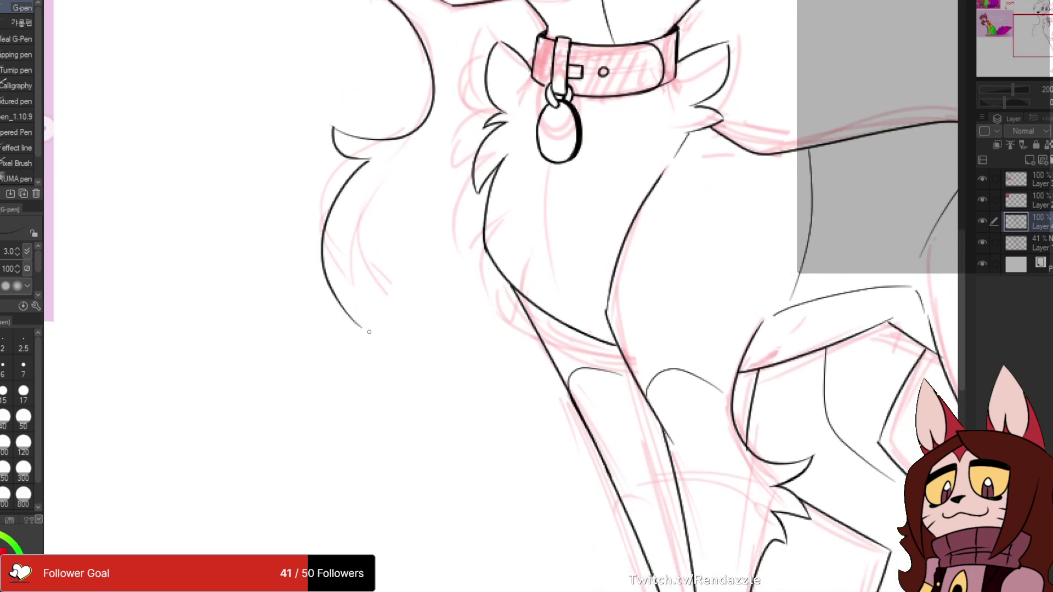
{"action": "key", "text": "ctrl+z"}
{"action": "mouse_move", "coordinate": [368, 160]}
{"action": "left_mouse_down"}
{"action": "mouse_move", "coordinate": [337, 176]}
{"action": "mouse_move", "coordinate": [321, 296]}
{"action": "left_mouse_up"}
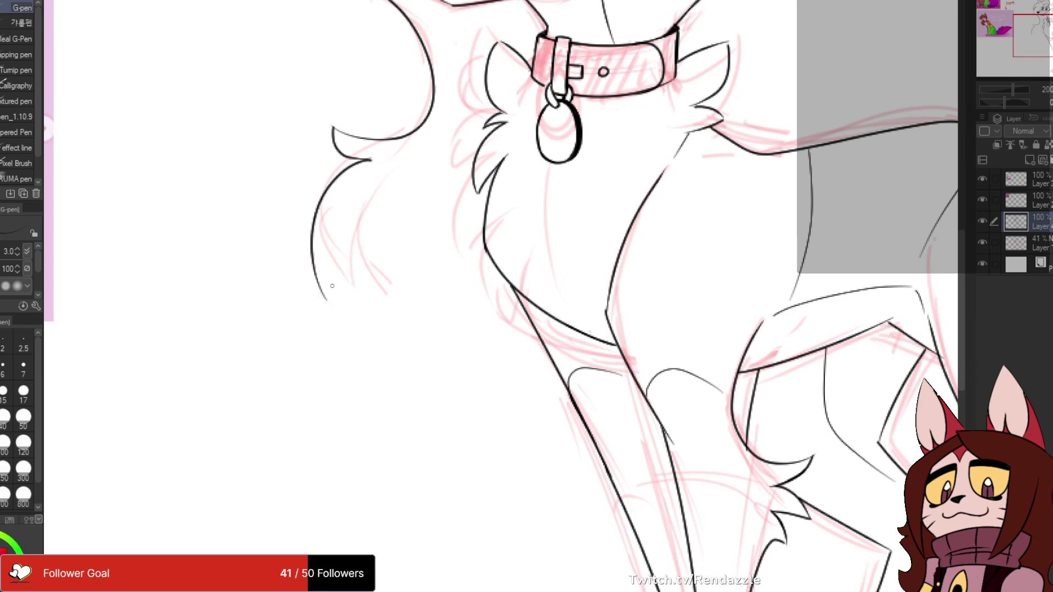
{"action": "key", "text": "ctrl+z"}
{"action": "mouse_move", "coordinate": [367, 157]}
{"action": "left_mouse_down"}
{"action": "mouse_move", "coordinate": [312, 257]}
{"action": "mouse_move", "coordinate": [341, 298]}
{"action": "mouse_move", "coordinate": [351, 231]}
{"action": "left_mouse_up"}
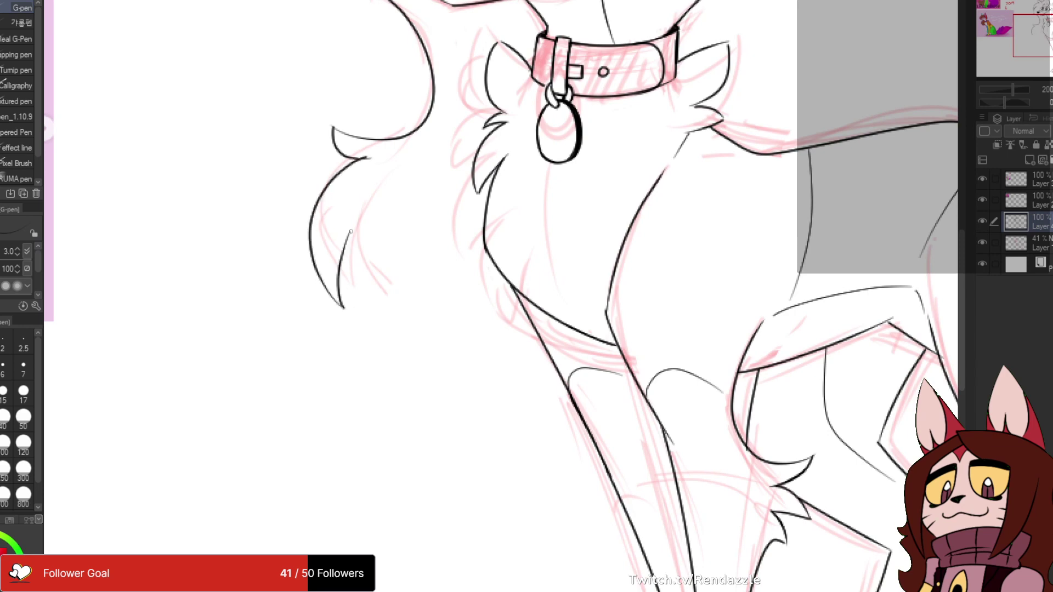
{"action": "left_click_drag", "start_coordinate": [355, 151], "coordinate": [386, 157]}
- Try to ink a second hair point and a bottom hair edge running back to the chest
{"action": "mouse_move", "coordinate": [368, 228]}
{"action": "left_mouse_down"}
{"action": "mouse_move", "coordinate": [347, 264]}
{"action": "mouse_move", "coordinate": [359, 250]}
{"action": "mouse_move", "coordinate": [403, 346]}
{"action": "left_mouse_up"}
{"action": "key", "text": "ctrl+z"}
{"action": "mouse_move", "coordinate": [344, 248]}
{"action": "left_mouse_down"}
{"action": "mouse_move", "coordinate": [396, 343]}
{"action": "mouse_move", "coordinate": [359, 283]}
{"action": "mouse_move", "coordinate": [370, 246]}
{"action": "left_mouse_up"}
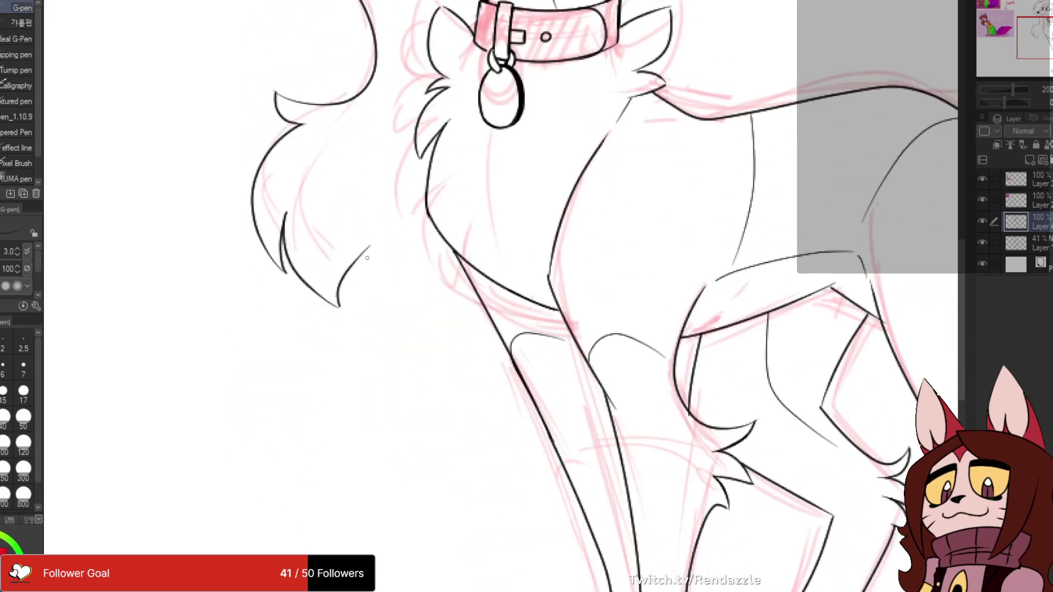
{"action": "key", "text": "ctrl+z"}
{"action": "mouse_move", "coordinate": [338, 305]}
{"action": "left_mouse_down"}
{"action": "mouse_move", "coordinate": [354, 277]}
{"action": "mouse_move", "coordinate": [455, 265]}
{"action": "left_mouse_up"}
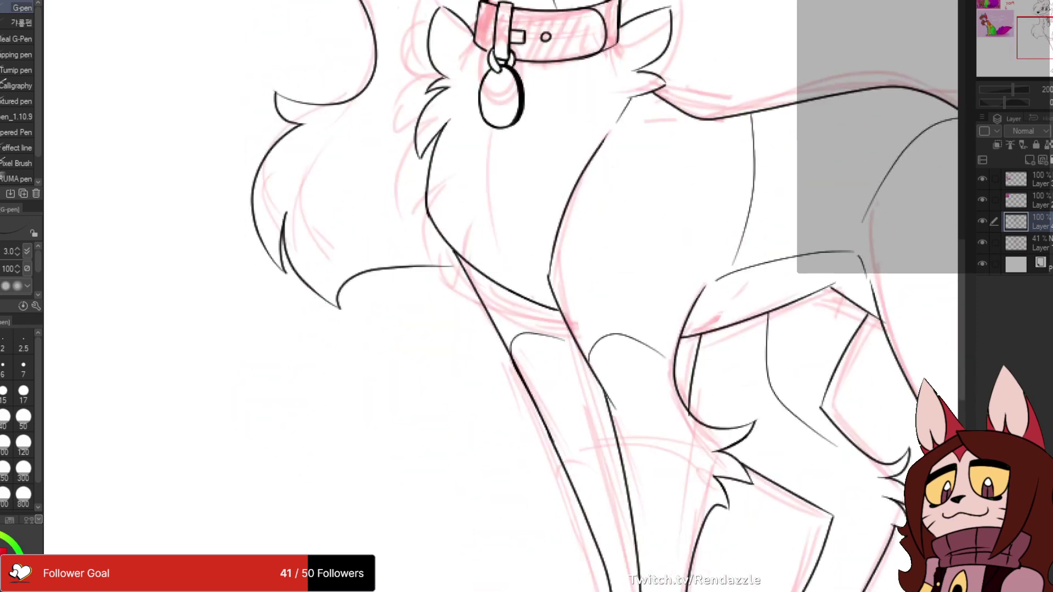
{"action": "key", "text": "ctrl+z"}
{"action": "mouse_move", "coordinate": [338, 307]}
{"action": "left_mouse_down"}
{"action": "mouse_move", "coordinate": [361, 286]}
{"action": "mouse_move", "coordinate": [469, 292]}
{"action": "left_mouse_up"}
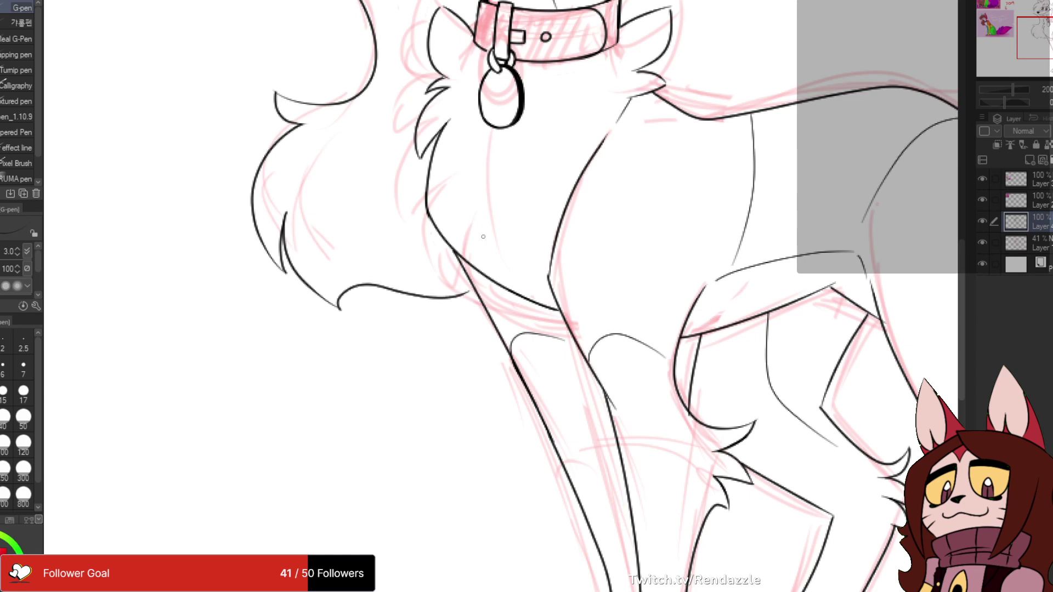
- Undo the lower hair lock strokes back to the curl
{"action": "scroll", "coordinate": [496, 170], "scroll_direction": "down", "scroll_amount": 3}
{"action": "mouse_move", "coordinate": [654, 119]}
{"action": "left_mouse_down"}
{"action": "mouse_move", "coordinate": [637, 210]}
{"action": "mouse_move", "coordinate": [666, 209]}
{"action": "left_mouse_up"}
{"action": "scroll", "coordinate": [638, 210], "scroll_direction": "up", "scroll_amount": 2}
{"action": "scroll", "coordinate": [638, 211], "scroll_direction": "up", "scroll_amount": 2}
{"action": "key", "text": "ctrl+z"}
{"action": "key", "text": "ctrl+z"}
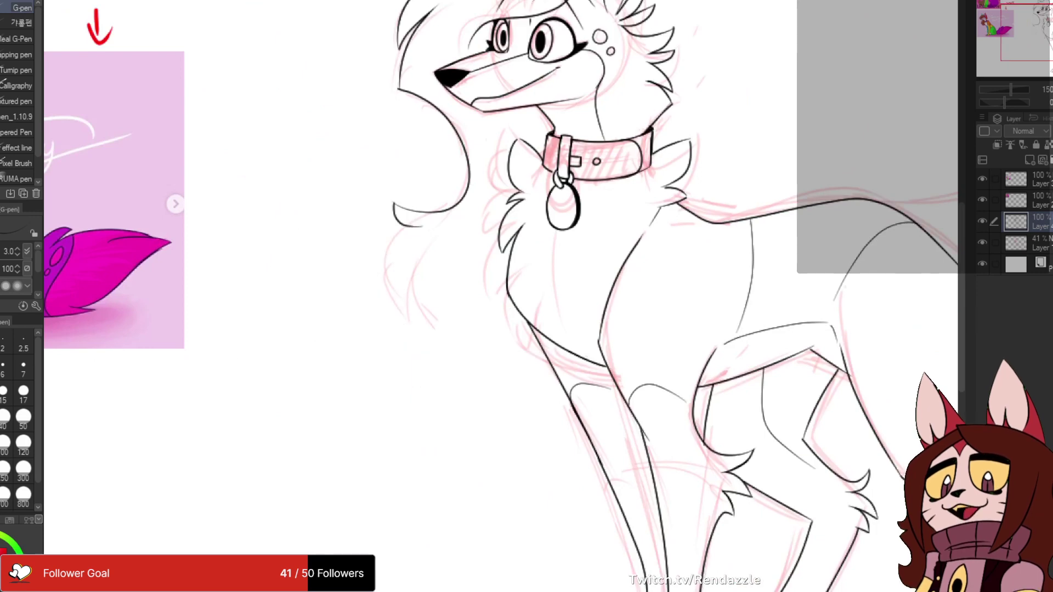
- Try new curves for the outer edge of the hair lock below the curl
{"action": "mouse_move", "coordinate": [423, 229]}
{"action": "left_mouse_down"}
{"action": "mouse_move", "coordinate": [440, 217]}
{"action": "mouse_move", "coordinate": [408, 294]}
{"action": "left_mouse_up"}
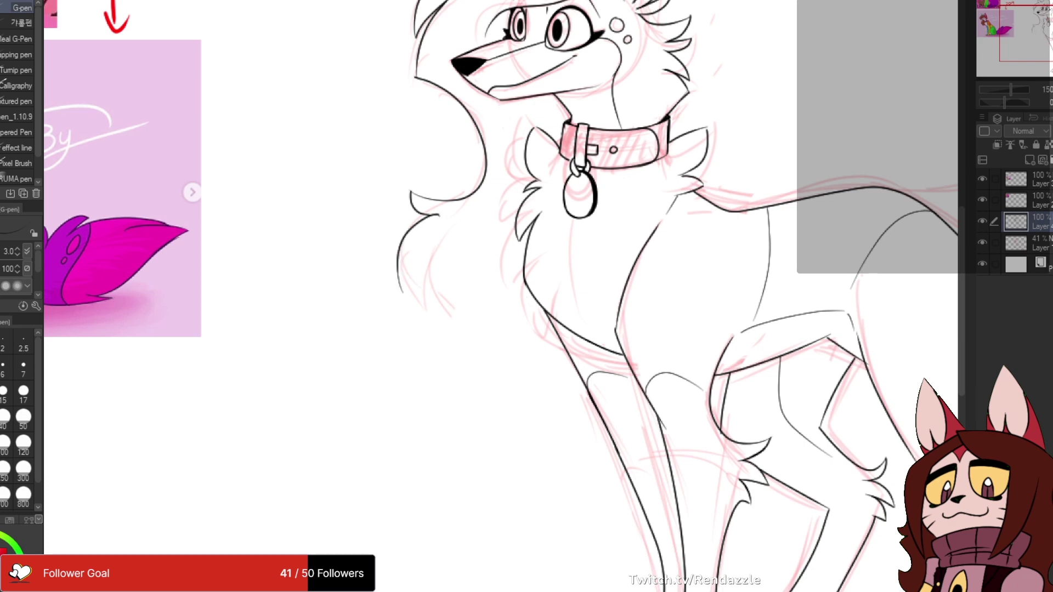
{"action": "key", "text": "ctrl+z"}
{"action": "mouse_move", "coordinate": [438, 214]}
{"action": "left_mouse_down"}
{"action": "mouse_move", "coordinate": [401, 230]}
{"action": "mouse_move", "coordinate": [386, 282]}
{"action": "mouse_move", "coordinate": [426, 241]}
{"action": "mouse_move", "coordinate": [421, 203]}
{"action": "mouse_move", "coordinate": [401, 262]}
{"action": "left_mouse_up"}
{"action": "key", "text": "ctrl+z"}
{"action": "key", "text": "ctrl+z"}
{"action": "key", "text": "ctrl+z"}
{"action": "mouse_move", "coordinate": [434, 177]}
{"action": "left_mouse_down"}
{"action": "mouse_move", "coordinate": [403, 190]}
{"action": "mouse_move", "coordinate": [387, 212]}
{"action": "left_mouse_up"}
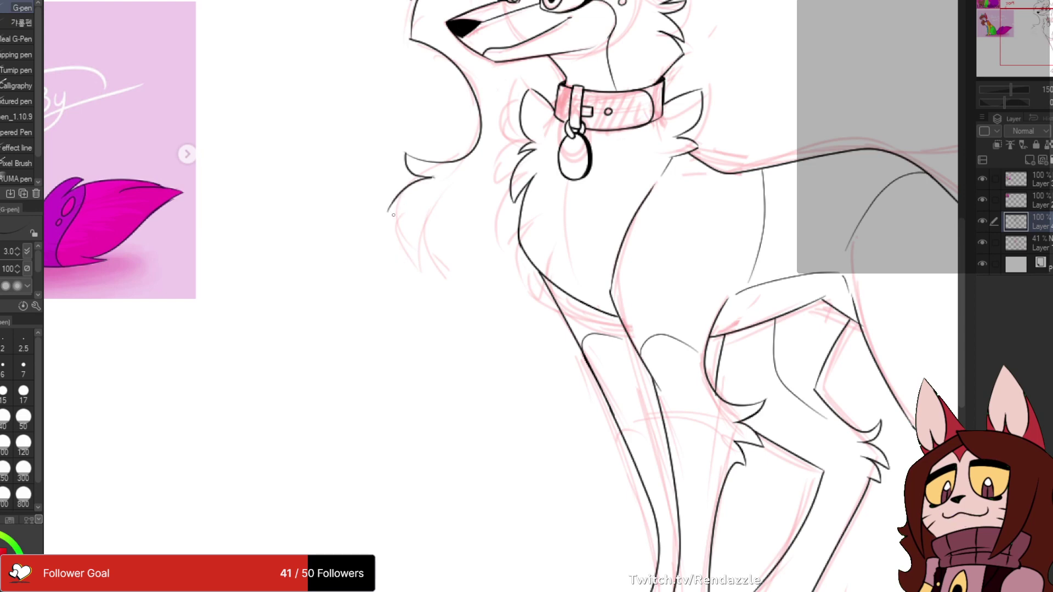
{"action": "key", "text": "ctrl+z"}
- Ink the lower hair lock with two pointed tips and a bottom edge reaching the chest, and redraw the curl's underside
{"action": "scroll", "coordinate": [426, 180], "scroll_direction": "up", "scroll_amount": 2}
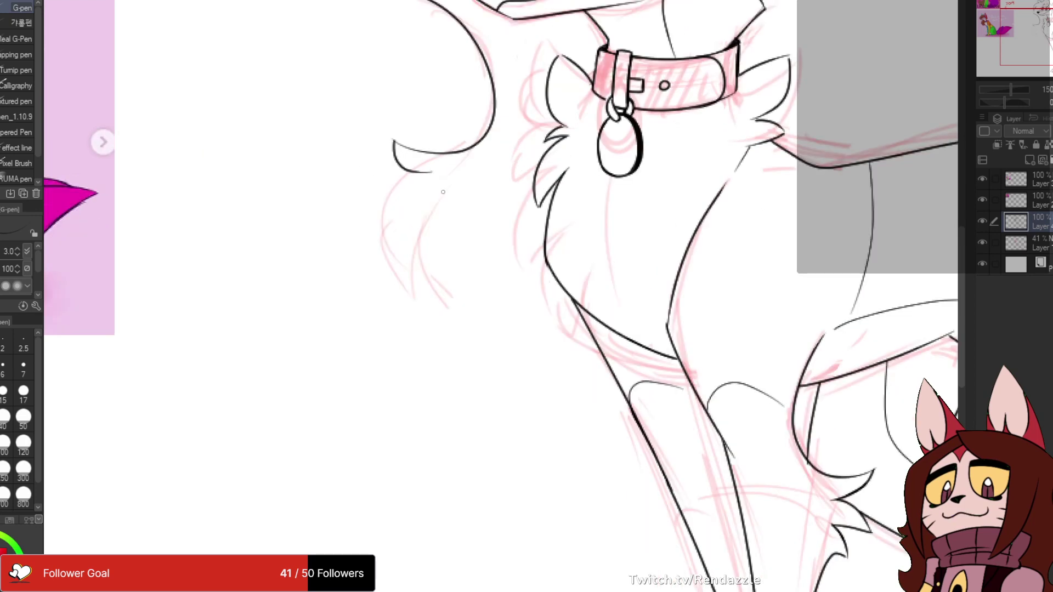
{"action": "mouse_move", "coordinate": [430, 173]}
{"action": "left_mouse_down"}
{"action": "mouse_move", "coordinate": [394, 190]}
{"action": "mouse_move", "coordinate": [365, 265]}
{"action": "mouse_move", "coordinate": [402, 337]}
{"action": "mouse_move", "coordinate": [400, 302]}
{"action": "mouse_move", "coordinate": [347, 202]}
{"action": "mouse_move", "coordinate": [336, 252]}
{"action": "mouse_move", "coordinate": [393, 324]}
{"action": "left_mouse_up"}
{"action": "key", "text": "ctrl+z"}
{"action": "mouse_move", "coordinate": [346, 203]}
{"action": "left_mouse_down"}
{"action": "mouse_move", "coordinate": [335, 228]}
{"action": "mouse_move", "coordinate": [411, 347]}
{"action": "mouse_move", "coordinate": [315, 316]}
{"action": "mouse_move", "coordinate": [322, 286]}
{"action": "mouse_move", "coordinate": [410, 255]}
{"action": "left_mouse_up"}
{"action": "mouse_move", "coordinate": [288, 174]}
{"action": "left_mouse_down"}
{"action": "mouse_move", "coordinate": [352, 297]}
{"action": "mouse_move", "coordinate": [446, 283]}
{"action": "mouse_move", "coordinate": [399, 299]}
{"action": "left_mouse_up"}
{"action": "left_click_drag", "start_coordinate": [416, 198], "coordinate": [365, 260]}
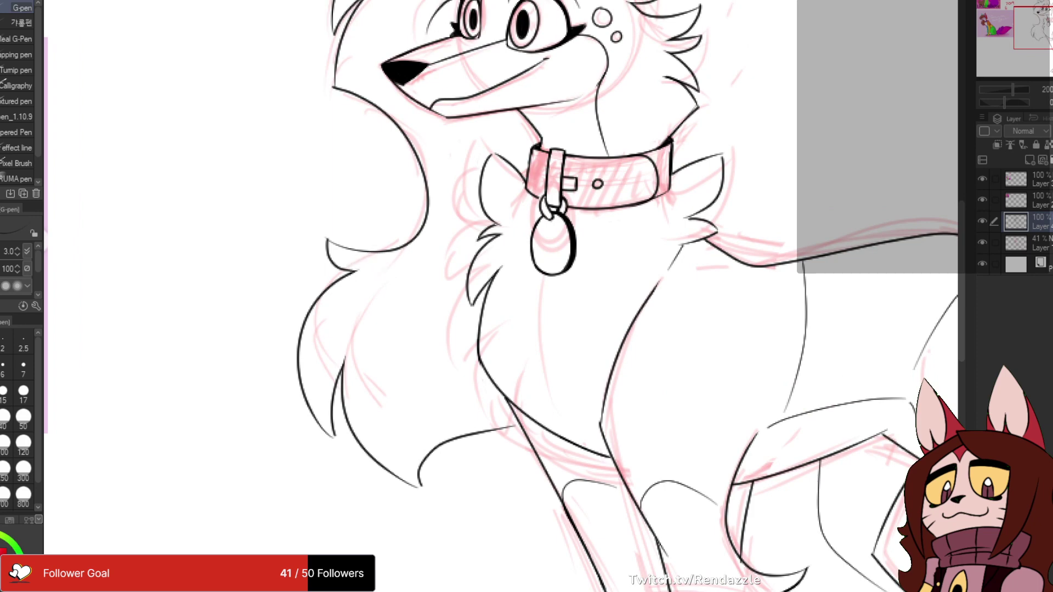
{"action": "key", "text": "ctrl+z"}
{"action": "left_click_drag", "start_coordinate": [332, 256], "coordinate": [359, 269]}
- Ink the raised tail's inner edge, its split pointed tip and the rounded outer edge sweeping back toward the rump
{"action": "scroll", "coordinate": [473, 112], "scroll_direction": "down", "scroll_amount": 5}
{"action": "scroll", "coordinate": [573, 230], "scroll_direction": "up", "scroll_amount": 3}
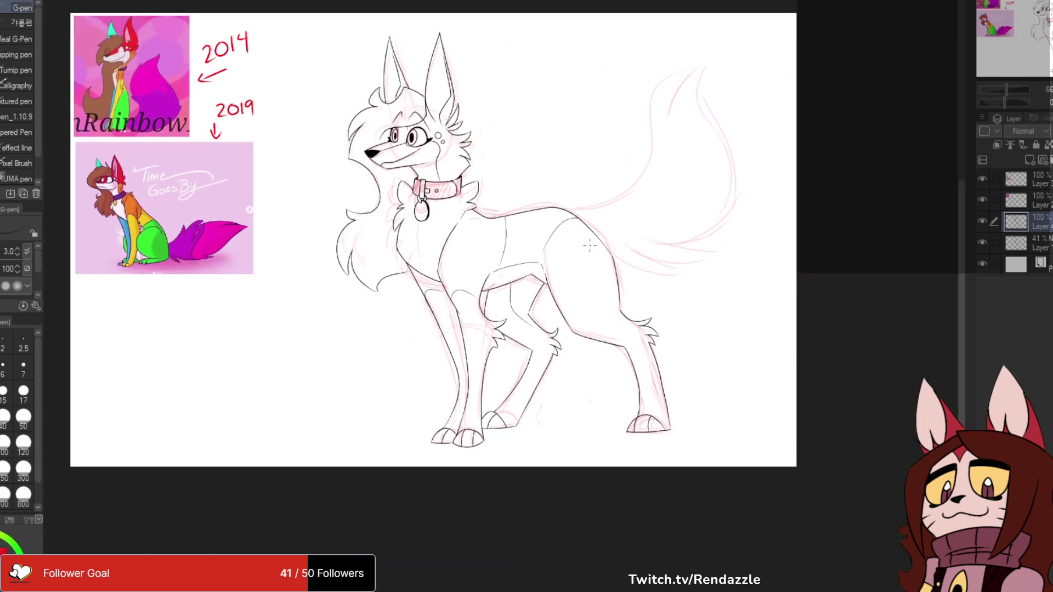
{"action": "scroll", "coordinate": [458, 301], "scroll_direction": "up", "scroll_amount": 2}
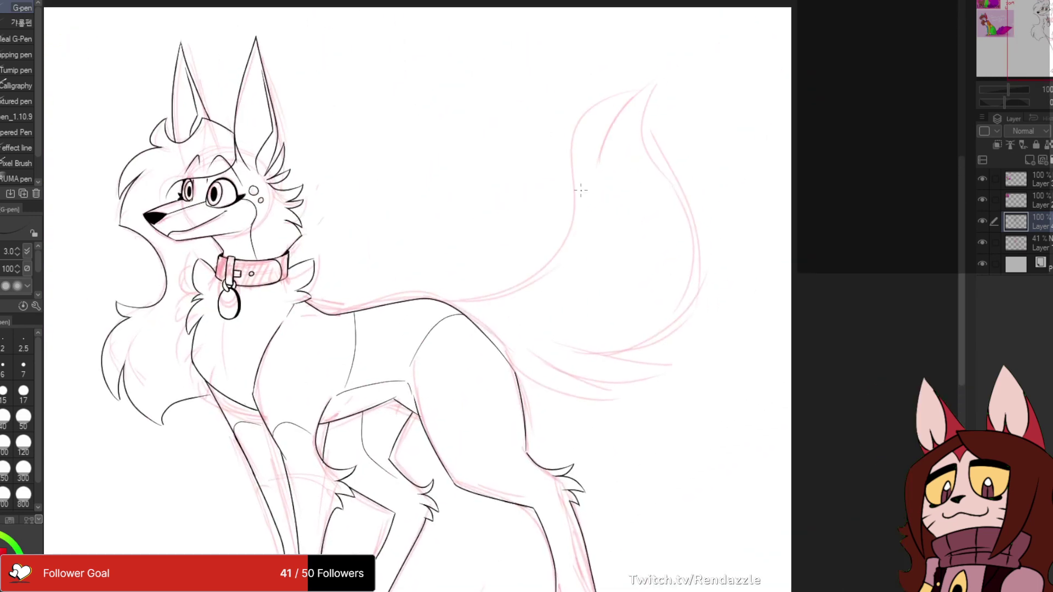
{"action": "mouse_move", "coordinate": [466, 299]}
{"action": "left_mouse_down"}
{"action": "mouse_move", "coordinate": [570, 235]}
{"action": "mouse_move", "coordinate": [579, 129]}
{"action": "mouse_move", "coordinate": [630, 79]}
{"action": "mouse_move", "coordinate": [608, 108]}
{"action": "mouse_move", "coordinate": [600, 158]}
{"action": "mouse_move", "coordinate": [658, 78]}
{"action": "mouse_move", "coordinate": [642, 127]}
{"action": "mouse_move", "coordinate": [640, 187]}
{"action": "left_mouse_up"}
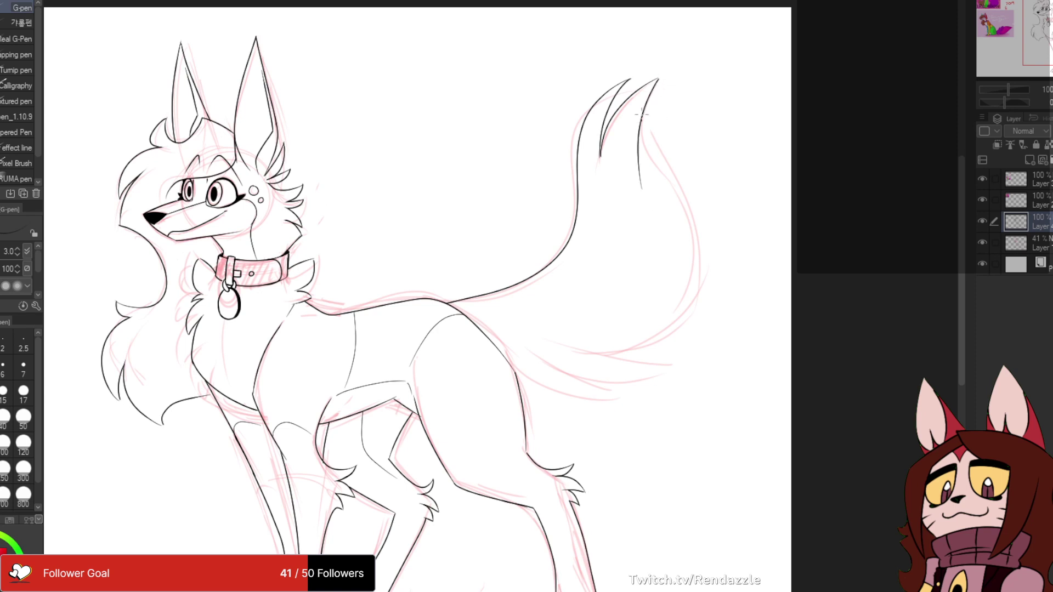
{"action": "mouse_move", "coordinate": [642, 114]}
{"action": "left_mouse_down"}
{"action": "mouse_move", "coordinate": [645, 141]}
{"action": "mouse_move", "coordinate": [699, 242]}
{"action": "mouse_move", "coordinate": [692, 332]}
{"action": "mouse_move", "coordinate": [535, 329]}
{"action": "left_mouse_up"}
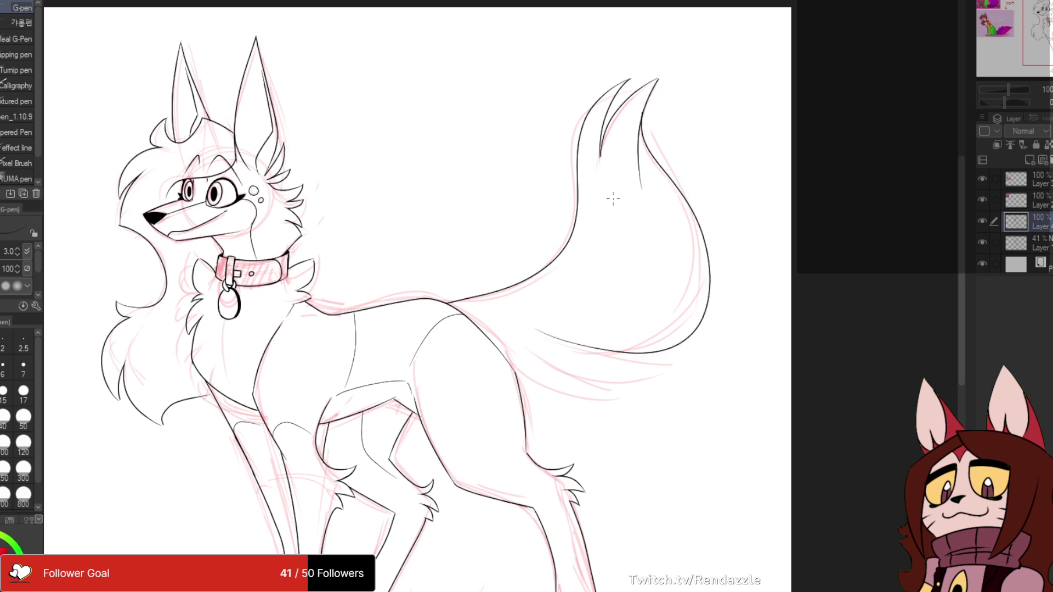
- Try to ink the tail's underside from the back of the haunch outward
{"action": "left_click_drag", "start_coordinate": [613, 198], "coordinate": [563, 126]}
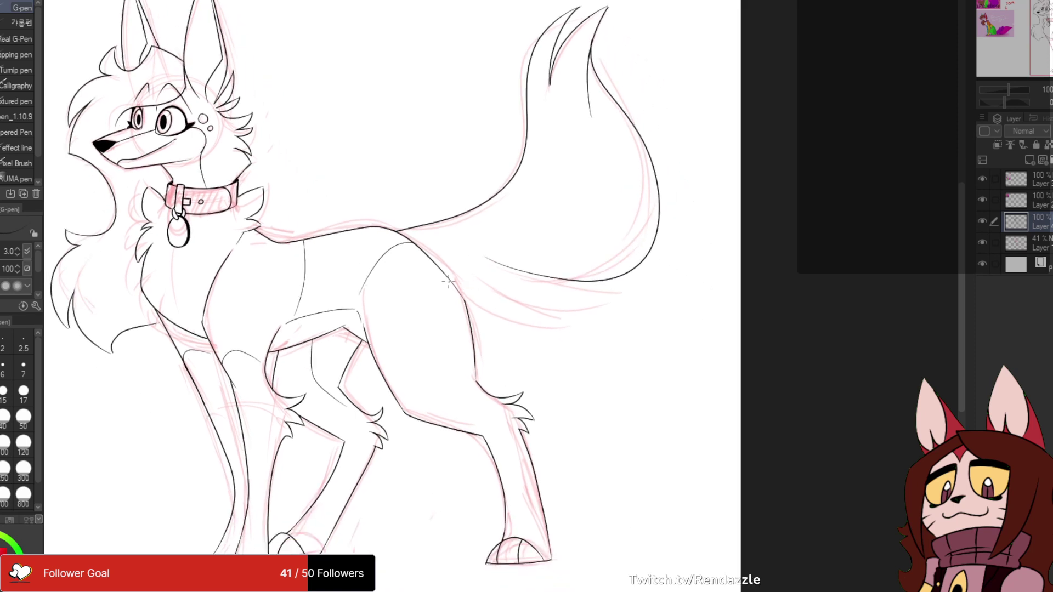
{"action": "mouse_move", "coordinate": [448, 280]}
{"action": "left_mouse_down"}
{"action": "mouse_move", "coordinate": [488, 308]}
{"action": "mouse_move", "coordinate": [562, 325]}
{"action": "left_mouse_up"}
{"action": "scroll", "coordinate": [610, 78], "scroll_direction": "up", "scroll_amount": 1}
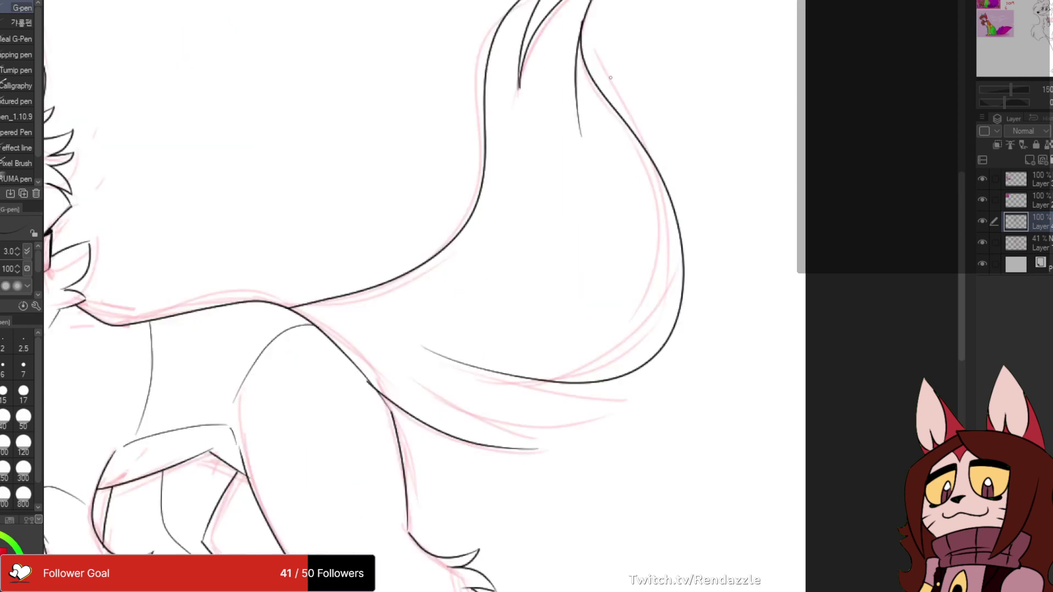
{"action": "left_click_drag", "start_coordinate": [387, 371], "coordinate": [321, 277]}
{"action": "key", "text": "ctrl+z"}
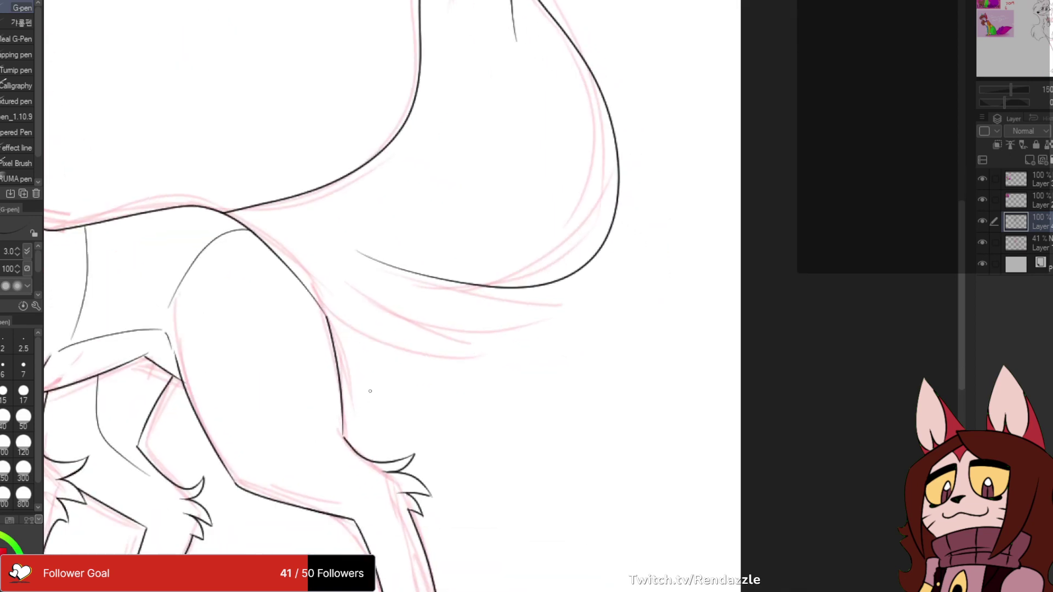
{"action": "key", "text": "ctrl+plus"}
{"action": "left_click_drag", "start_coordinate": [267, 233], "coordinate": [322, 296]}
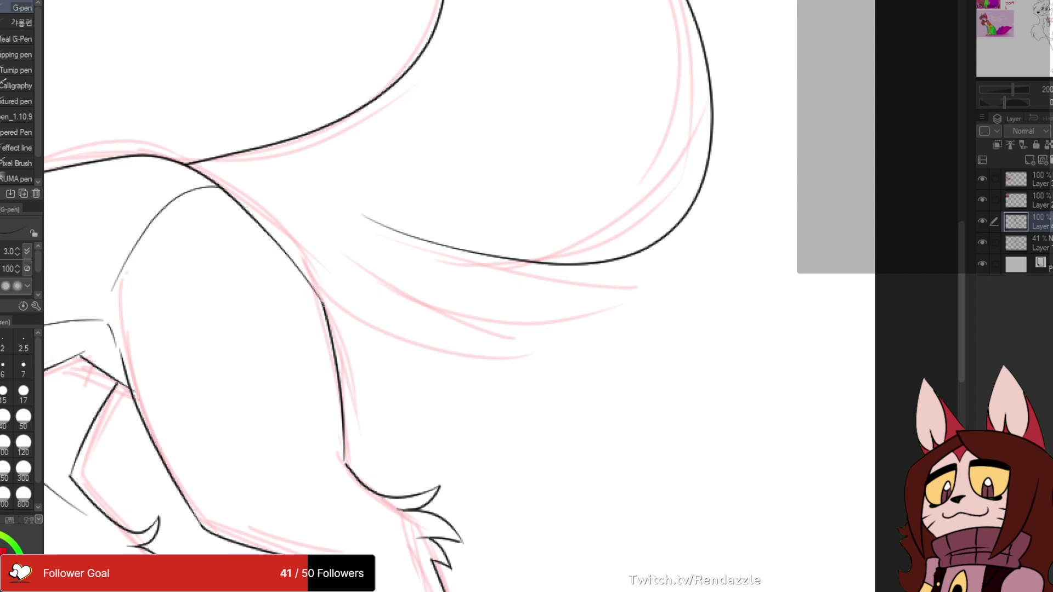
{"action": "mouse_move", "coordinate": [292, 256]}
{"action": "left_mouse_down"}
{"action": "mouse_move", "coordinate": [318, 294]}
{"action": "mouse_move", "coordinate": [358, 155]}
{"action": "left_mouse_up"}
{"action": "key", "text": "ctrl+z"}
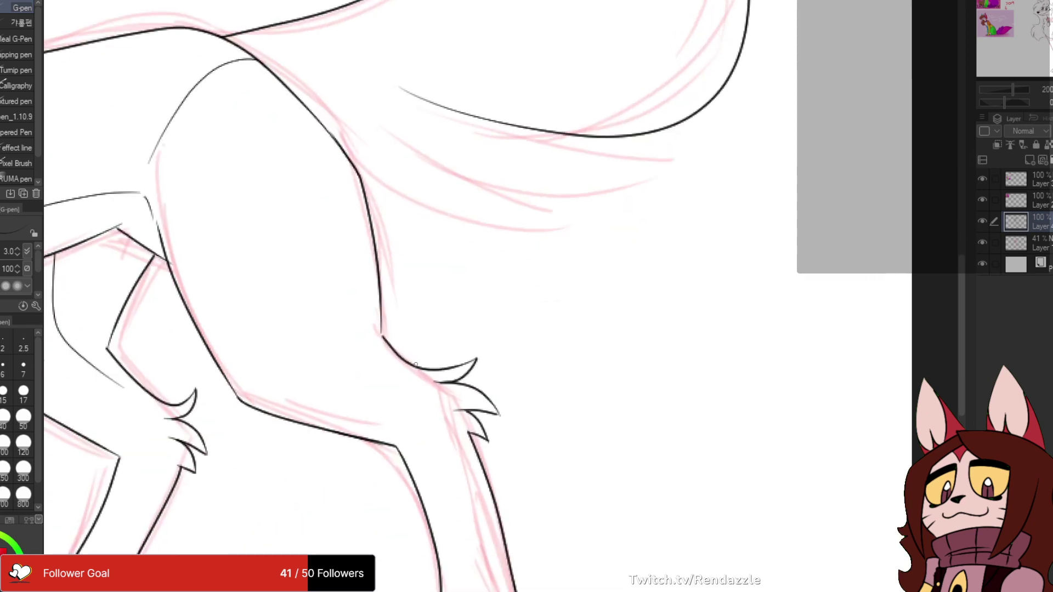
{"action": "scroll", "coordinate": [402, 350], "scroll_direction": "up", "scroll_amount": 3}
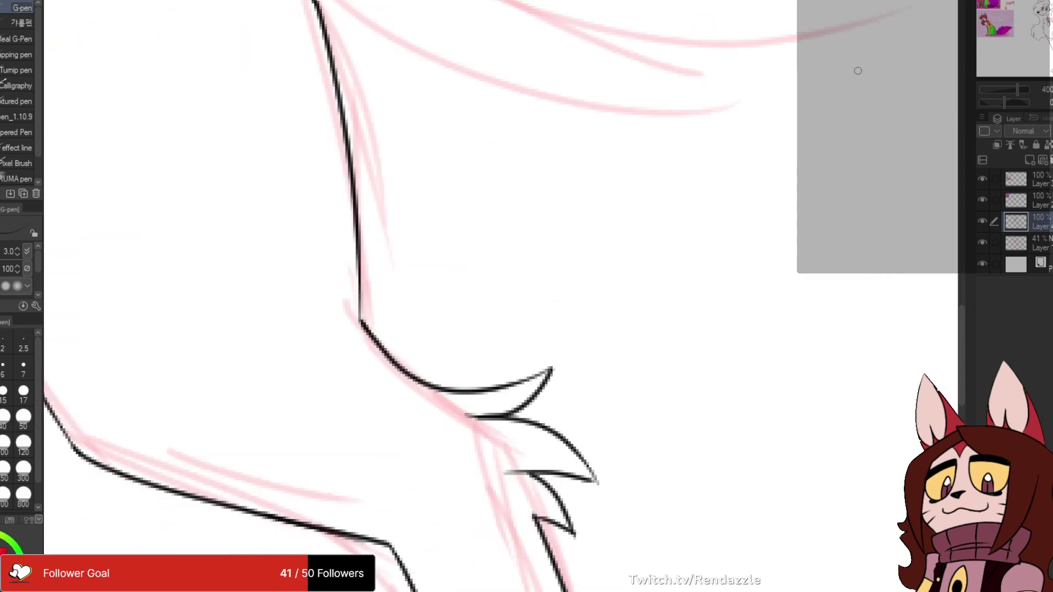
{"action": "scroll", "coordinate": [400, 351], "scroll_direction": "down", "scroll_amount": 3}
{"action": "mouse_move", "coordinate": [583, 89]}
{"action": "left_mouse_down"}
{"action": "mouse_move", "coordinate": [400, 284]}
{"action": "mouse_move", "coordinate": [406, 311]}
{"action": "mouse_move", "coordinate": [557, 323]}
{"action": "left_mouse_up"}
{"action": "key", "text": "ctrl+z"}
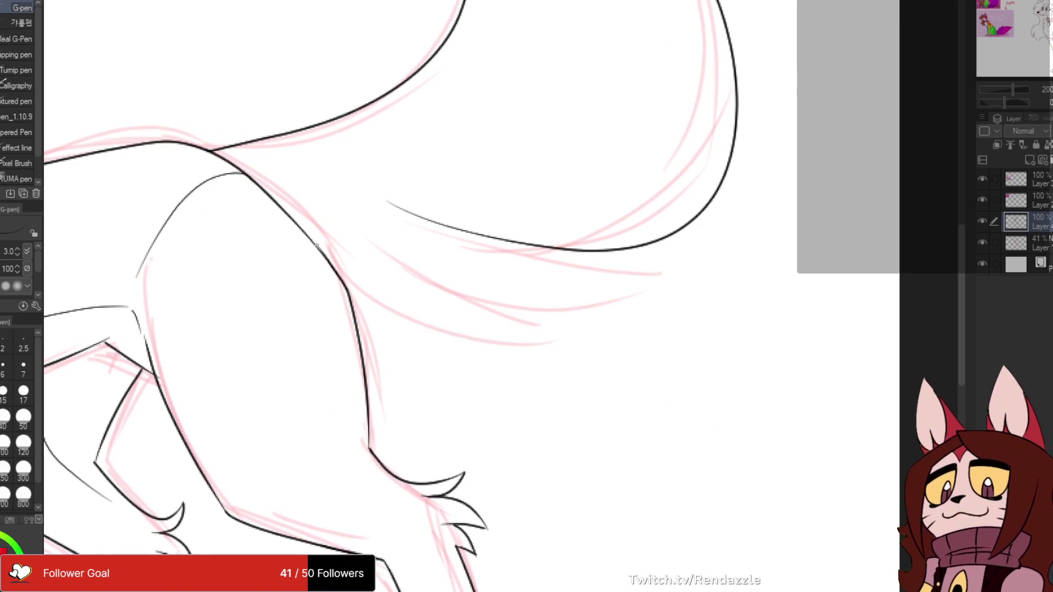
- Ink the lowest tail fur tuft as a curve from the back of the haunch to a sharp point and back
{"action": "mouse_move", "coordinate": [322, 251]}
{"action": "left_mouse_down"}
{"action": "mouse_move", "coordinate": [559, 308]}
{"action": "mouse_move", "coordinate": [450, 336]}
{"action": "mouse_move", "coordinate": [280, 294]}
{"action": "left_mouse_up"}
{"action": "key", "text": "ctrl+z"}
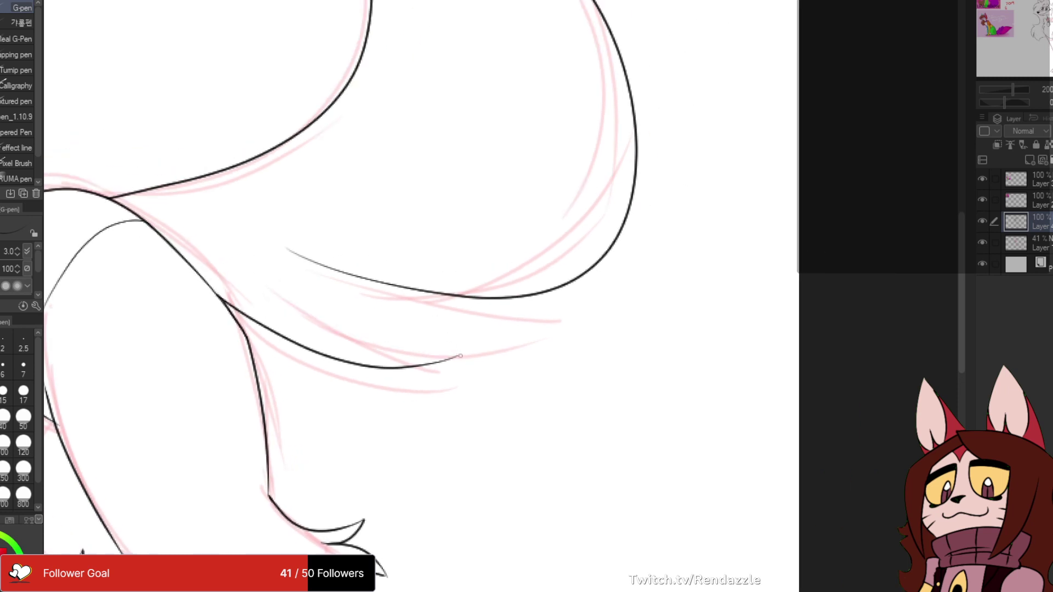
{"action": "left_click_drag", "start_coordinate": [456, 354], "coordinate": [253, 269]}
{"action": "left_click_drag", "start_coordinate": [409, 284], "coordinate": [329, 289]}
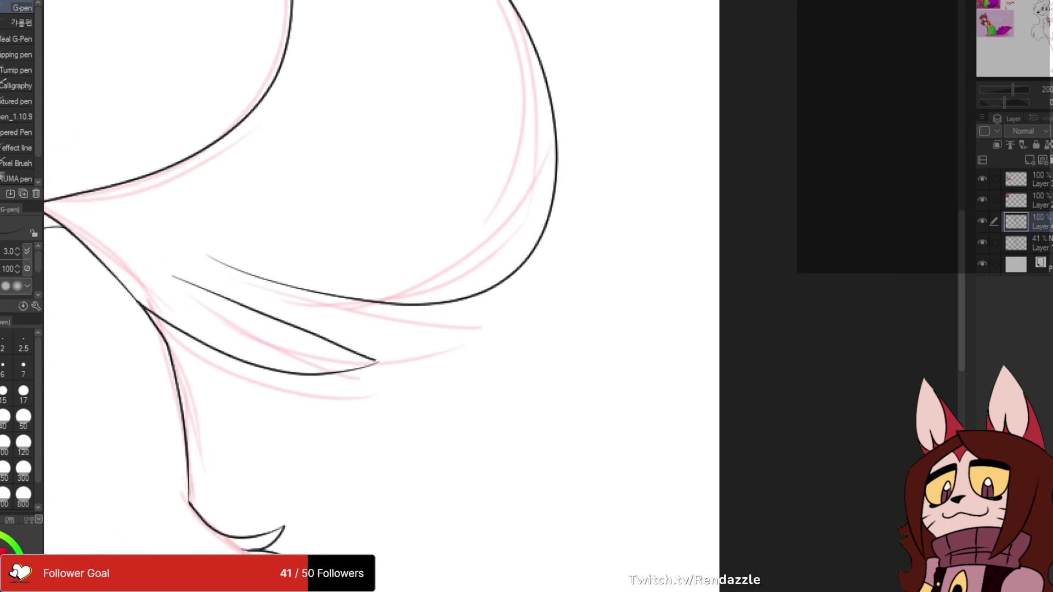
- Erase the inner end of the tail's outer edge and ink a second pointed fur tuft beneath the tail
{"action": "mouse_move", "coordinate": [200, 255]}
{"action": "left_mouse_down"}
{"action": "mouse_move", "coordinate": [272, 280]}
{"action": "mouse_move", "coordinate": [441, 303]}
{"action": "left_mouse_up"}
{"action": "mouse_move", "coordinate": [211, 292]}
{"action": "left_mouse_down"}
{"action": "mouse_move", "coordinate": [431, 337]}
{"action": "mouse_move", "coordinate": [541, 304]}
{"action": "left_mouse_up"}
{"action": "key", "text": "ctrl+z"}
{"action": "mouse_move", "coordinate": [222, 297]}
{"action": "left_mouse_down"}
{"action": "mouse_move", "coordinate": [339, 340]}
{"action": "mouse_move", "coordinate": [513, 304]}
{"action": "mouse_move", "coordinate": [320, 278]}
{"action": "left_mouse_up"}
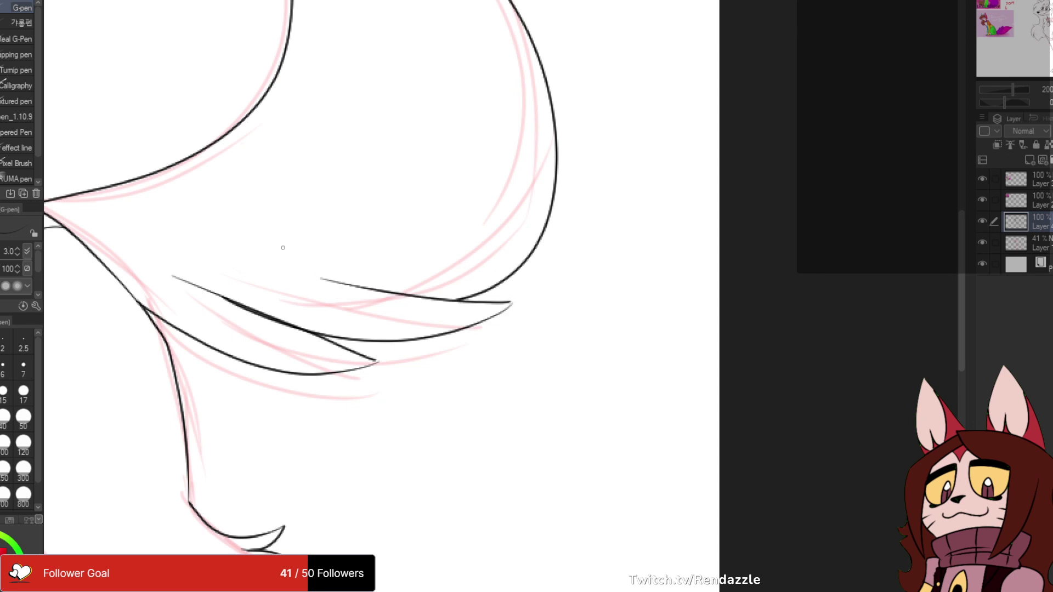
{"action": "key", "text": "ctrl+z"}
{"action": "left_click_drag", "start_coordinate": [513, 306], "coordinate": [236, 282]}
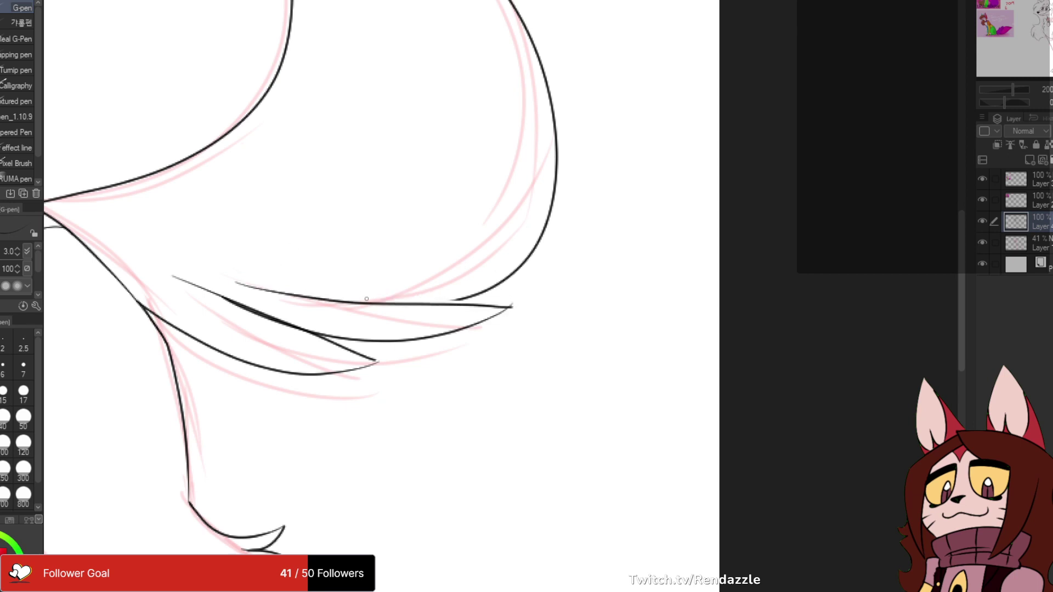
- Redraw the upper edge of the second tail tuft and erase the overlapping inner ends of both lower tufts
{"action": "key", "text": "ctrl+z"}
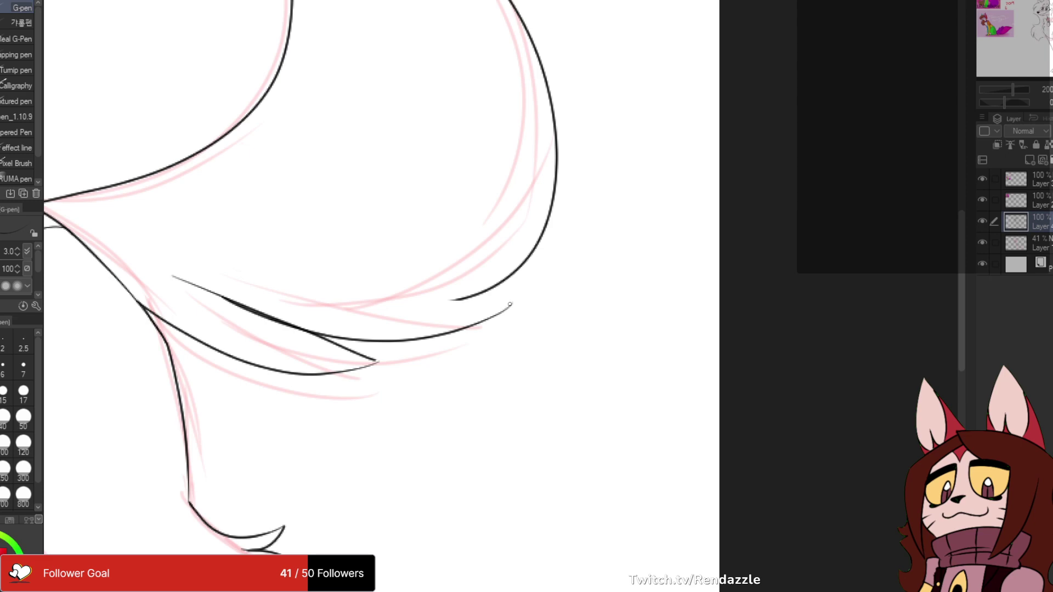
{"action": "left_click_drag", "start_coordinate": [509, 305], "coordinate": [248, 281]}
{"action": "scroll", "coordinate": [258, 262], "scroll_direction": "down", "scroll_amount": 2}
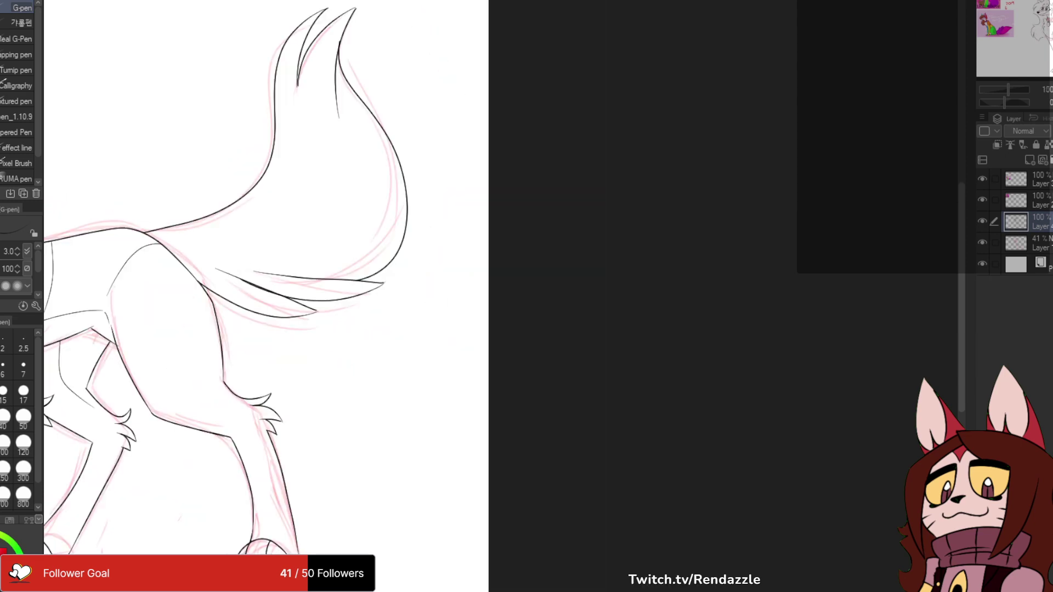
{"action": "left_click_drag", "start_coordinate": [460, 301], "coordinate": [676, 301]}
{"action": "scroll", "coordinate": [522, 300], "scroll_direction": "up", "scroll_amount": 1}
{"action": "left_click_drag", "start_coordinate": [392, 254], "coordinate": [484, 293]}
{"action": "left_click_drag", "start_coordinate": [422, 255], "coordinate": [552, 268]}
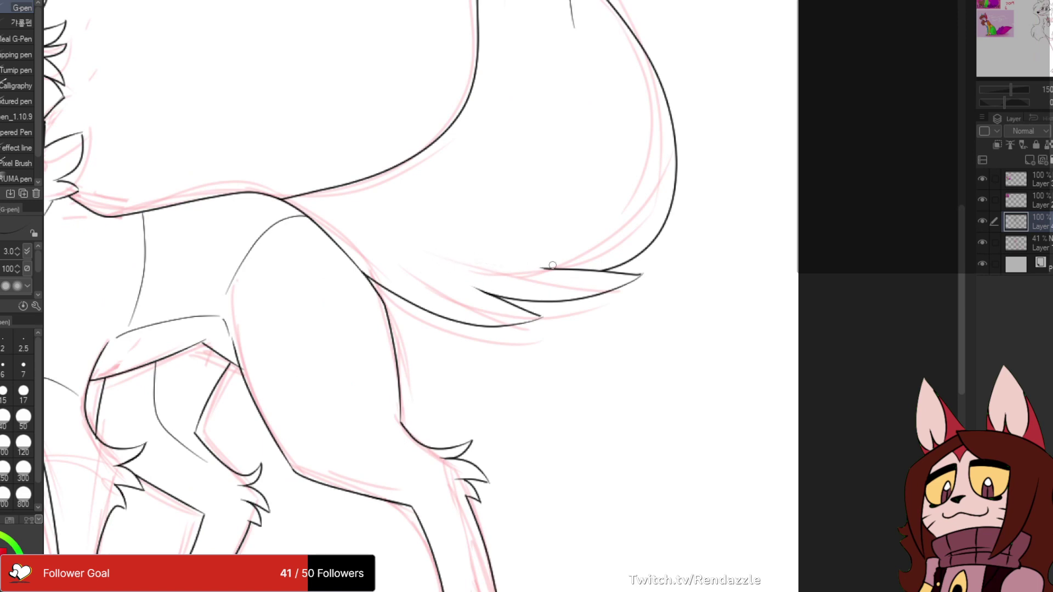
{"action": "left_click_drag", "start_coordinate": [482, 262], "coordinate": [590, 272]}
- Extend the upper edge of the second tail tuft inward as a thin tapering fur line
{"action": "scroll", "coordinate": [670, 65], "scroll_direction": "down", "scroll_amount": 4}
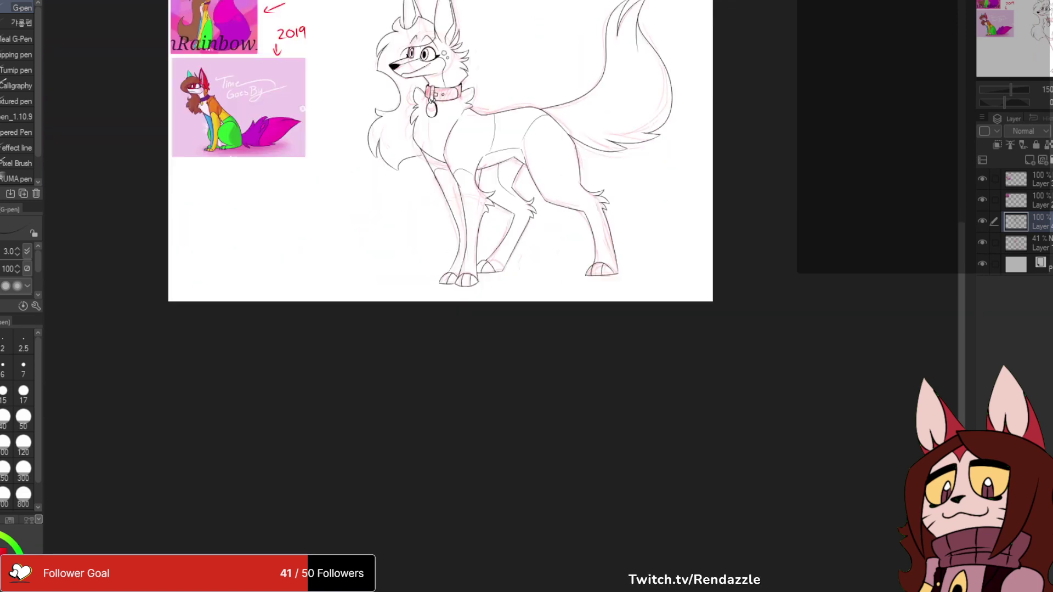
{"action": "left_click_drag", "start_coordinate": [440, 150], "coordinate": [430, 288]}
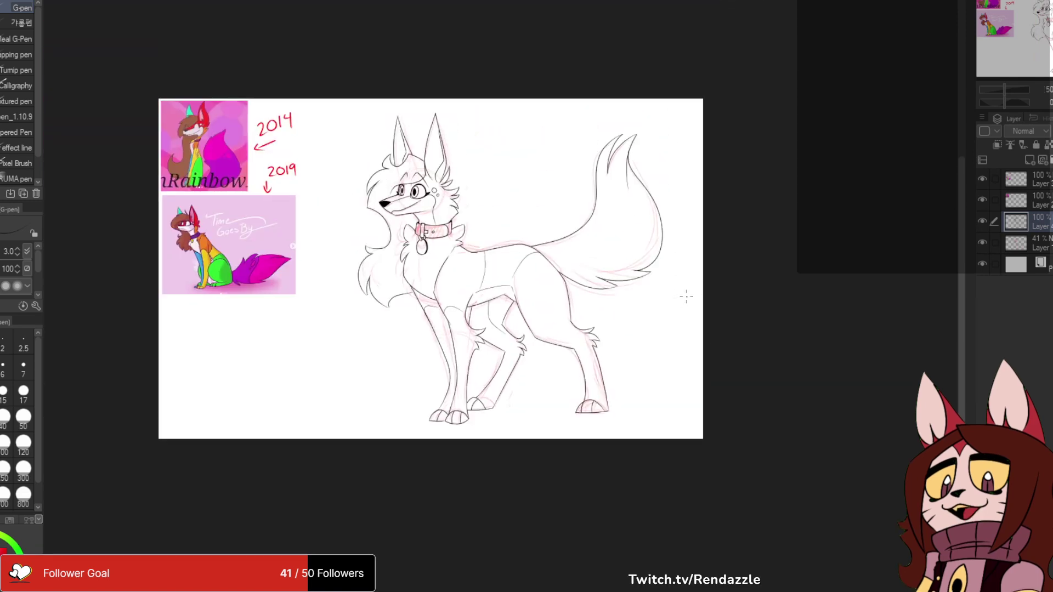
{"action": "scroll", "coordinate": [581, 237], "scroll_direction": "up", "scroll_amount": 4}
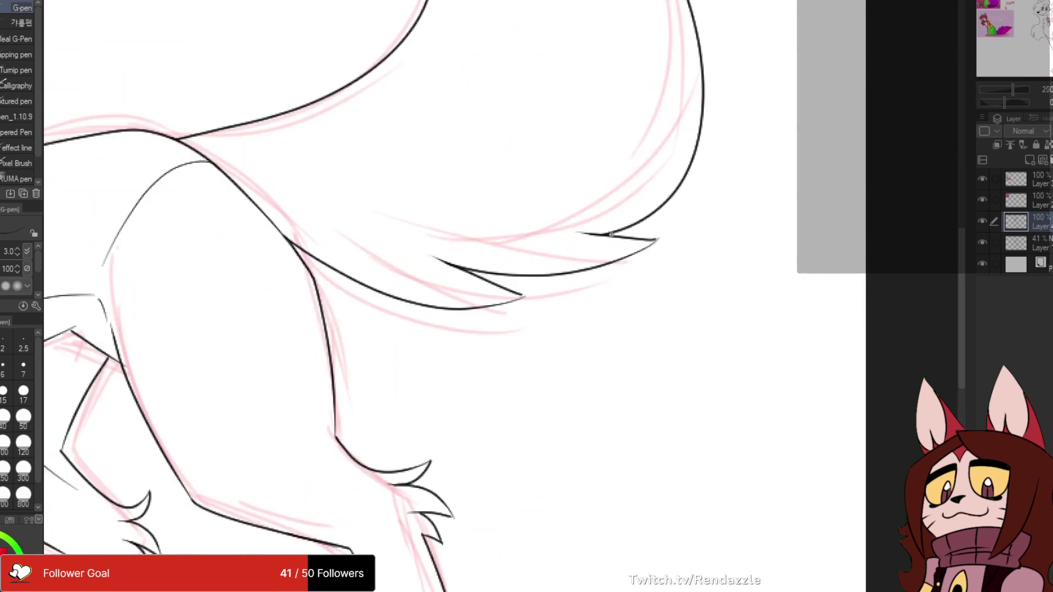
{"action": "left_click_drag", "start_coordinate": [610, 235], "coordinate": [461, 217]}
{"action": "scroll", "coordinate": [534, 108], "scroll_direction": "down", "scroll_amount": 2}
{"action": "left_click_drag", "start_coordinate": [533, 107], "coordinate": [672, 267]}
{"action": "left_click_drag", "start_coordinate": [735, 332], "coordinate": [749, 280]}
{"action": "scroll", "coordinate": [791, 273], "scroll_direction": "down", "scroll_amount": 1}
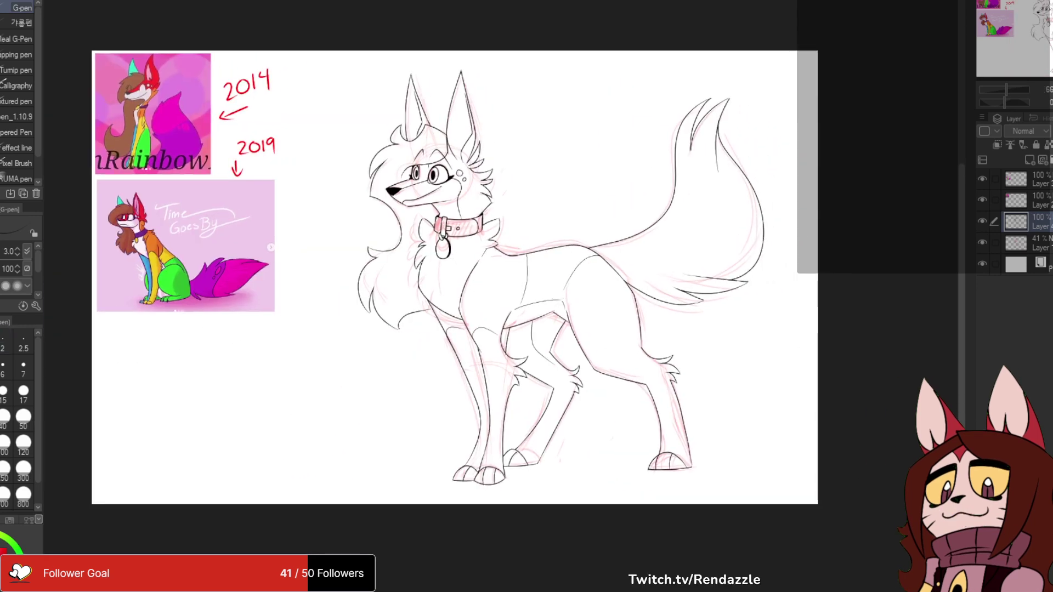
- Set the pen size to 2 and ink a wavy marking line from the tail's inner edge curving down toward the underside
{"action": "left_click", "coordinate": [4, 342]}
{"action": "scroll", "coordinate": [735, 246], "scroll_direction": "up", "scroll_amount": 2}
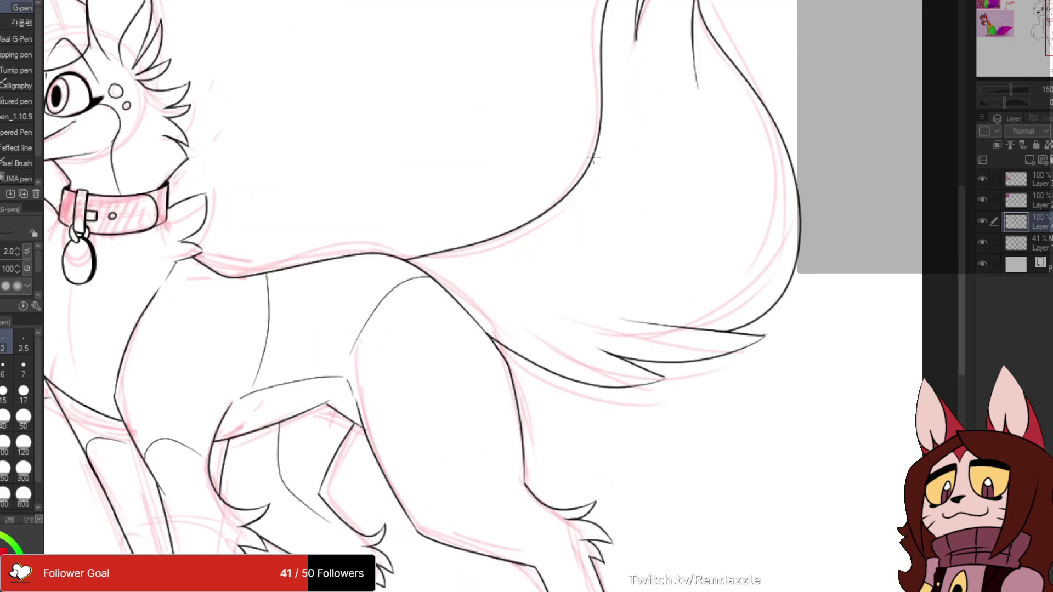
{"action": "mouse_move", "coordinate": [594, 158]}
{"action": "left_mouse_down"}
{"action": "mouse_move", "coordinate": [625, 145]}
{"action": "mouse_move", "coordinate": [694, 181]}
{"action": "mouse_move", "coordinate": [688, 246]}
{"action": "mouse_move", "coordinate": [724, 326]}
{"action": "left_mouse_up"}
{"action": "key", "text": "ctrl+z"}
{"action": "left_click_drag", "start_coordinate": [637, 150], "coordinate": [695, 233]}
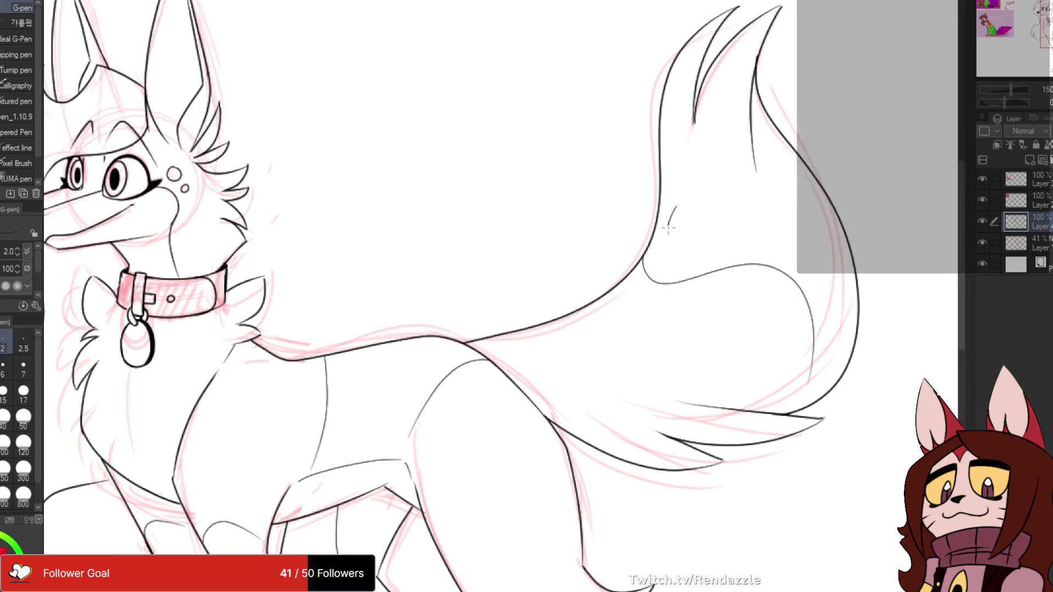
- Try to ink an oval spot on the tail above the wavy marking line
{"action": "key", "text": "ctrl+z"}
{"action": "key", "text": "ctrl+z"}
{"action": "key", "text": "ctrl+z"}
{"action": "key", "text": "ctrl+z"}
{"action": "scroll", "coordinate": [708, 210], "scroll_direction": "down", "scroll_amount": 5}
{"action": "left_click_drag", "start_coordinate": [704, 373], "coordinate": [729, 370]}
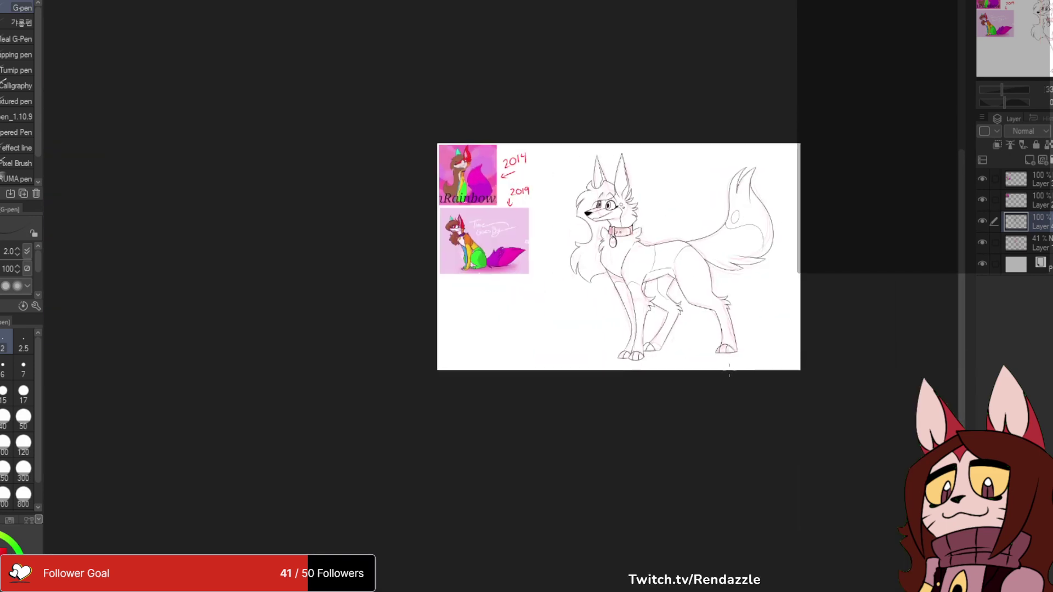
{"action": "scroll", "coordinate": [704, 283], "scroll_direction": "up", "scroll_amount": 3}
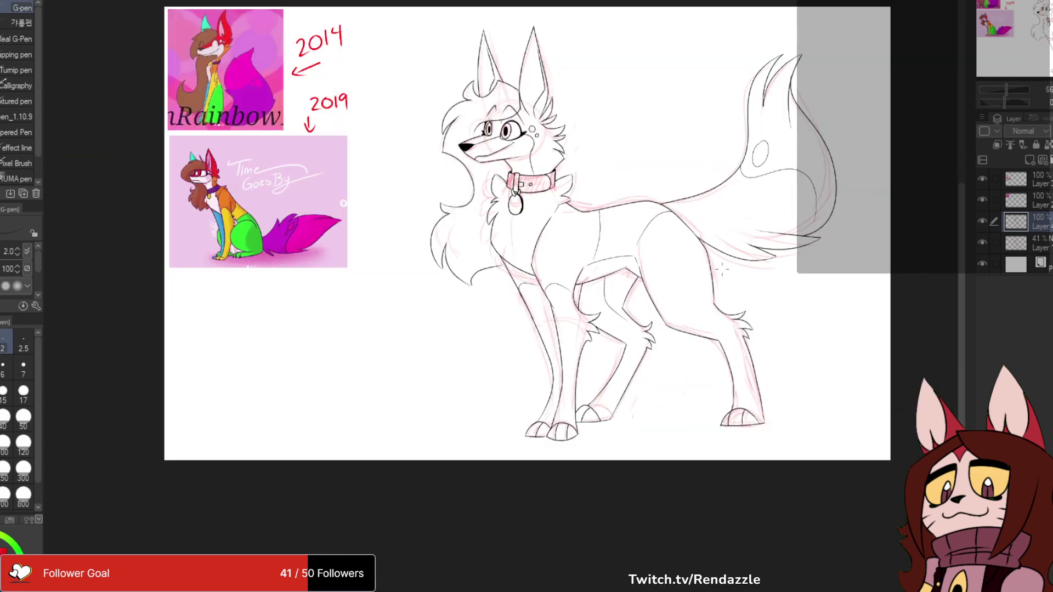
- Ink a large oval spot with a smaller oval beside it inside the curve of the tail marking
{"action": "scroll", "coordinate": [774, 125], "scroll_direction": "up", "scroll_amount": 4}
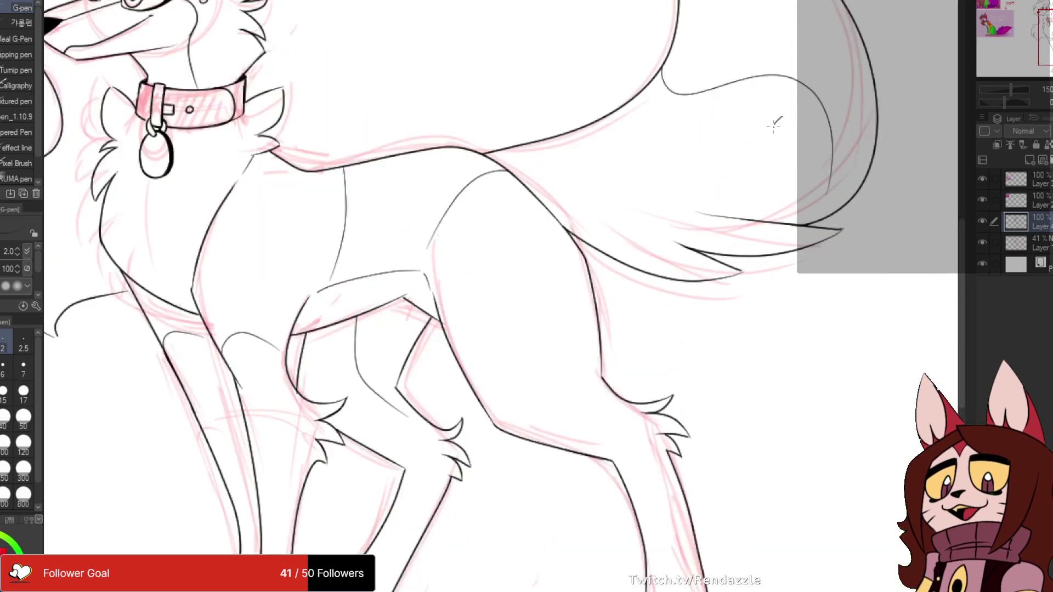
{"action": "mouse_move", "coordinate": [787, 108]}
{"action": "left_mouse_down"}
{"action": "mouse_move", "coordinate": [764, 125]}
{"action": "mouse_move", "coordinate": [775, 177]}
{"action": "left_mouse_up"}
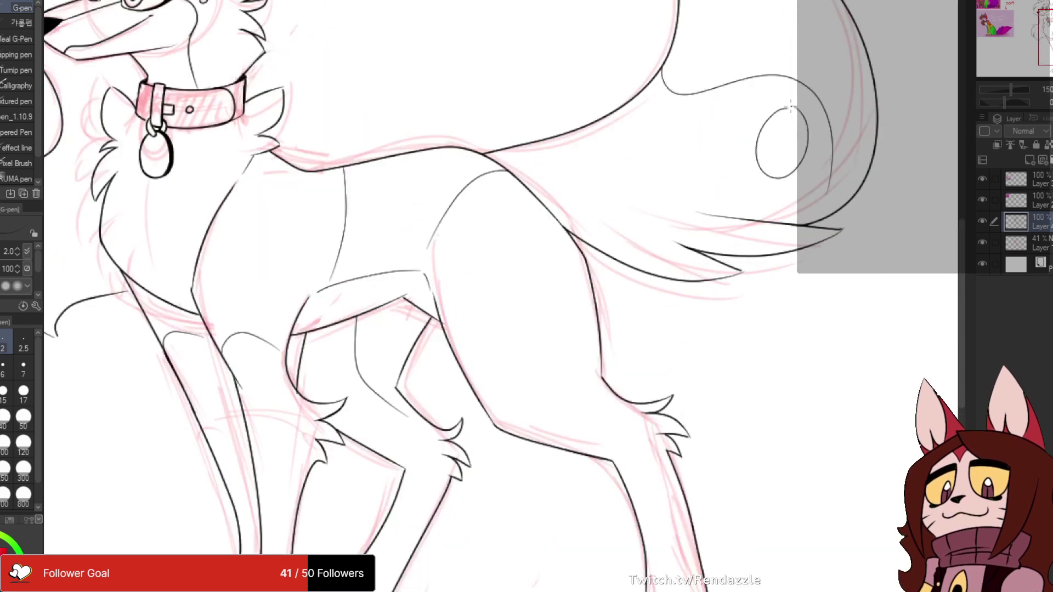
{"action": "scroll", "coordinate": [746, 107], "scroll_direction": "down", "scroll_amount": 8}
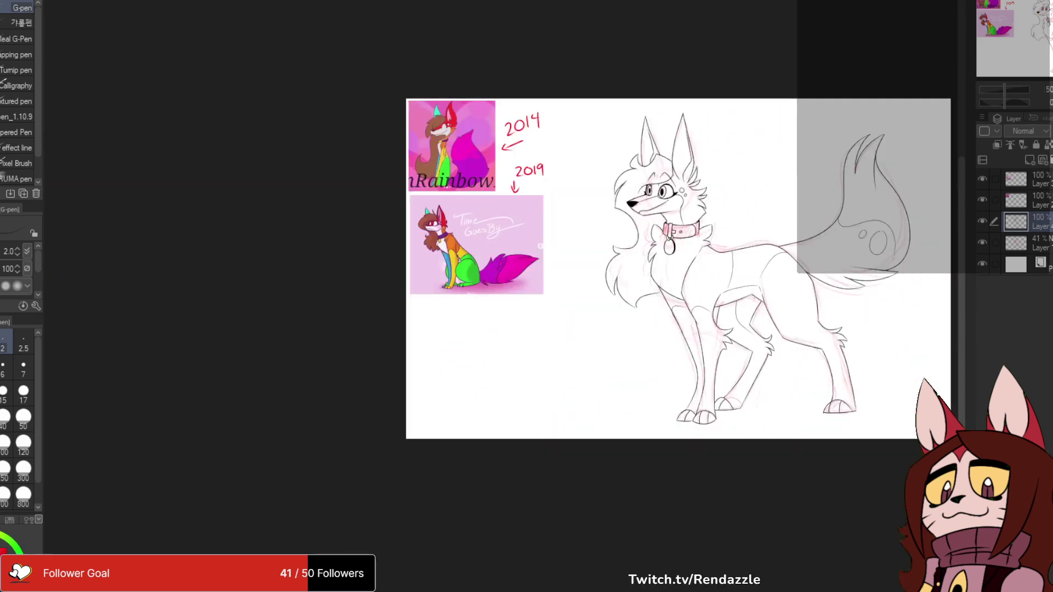
{"action": "left_click_drag", "start_coordinate": [812, 425], "coordinate": [762, 411]}
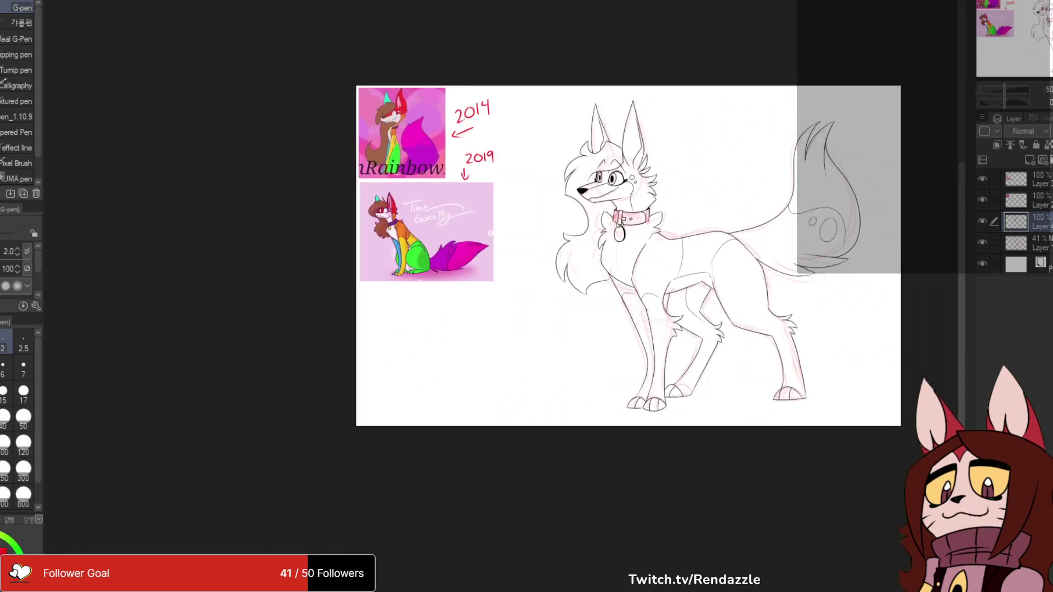
- Hide the pink sketch layer and review the clean line art of the whole character
{"action": "left_click", "coordinate": [982, 243]}
{"action": "left_click_drag", "start_coordinate": [896, 370], "coordinate": [784, 356]}
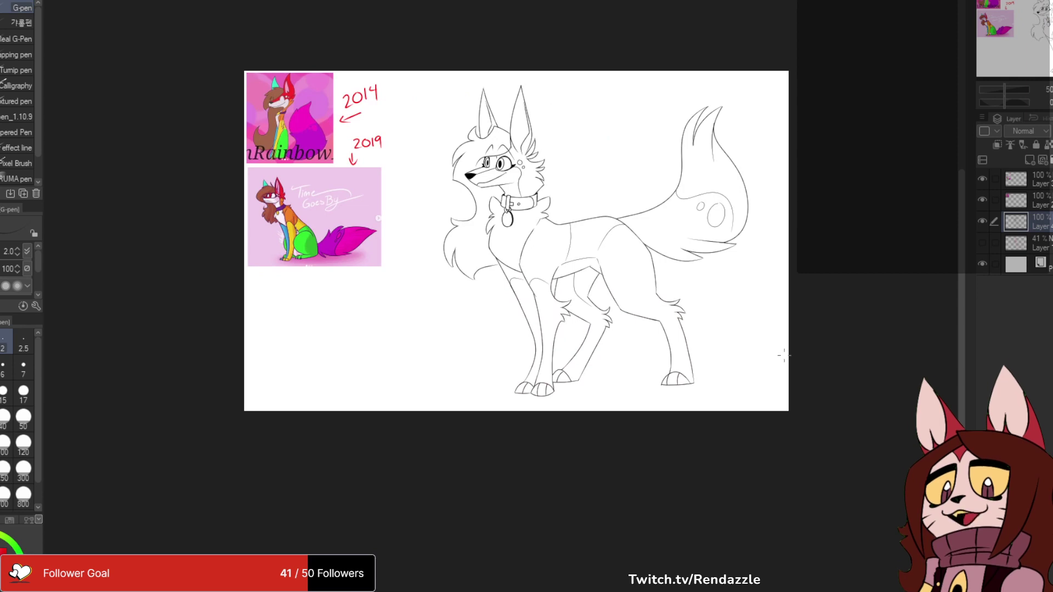
{"action": "key", "text": "h"}
{"action": "key", "text": "h"}
{"action": "key", "text": "h"}
{"action": "key", "text": "h"}
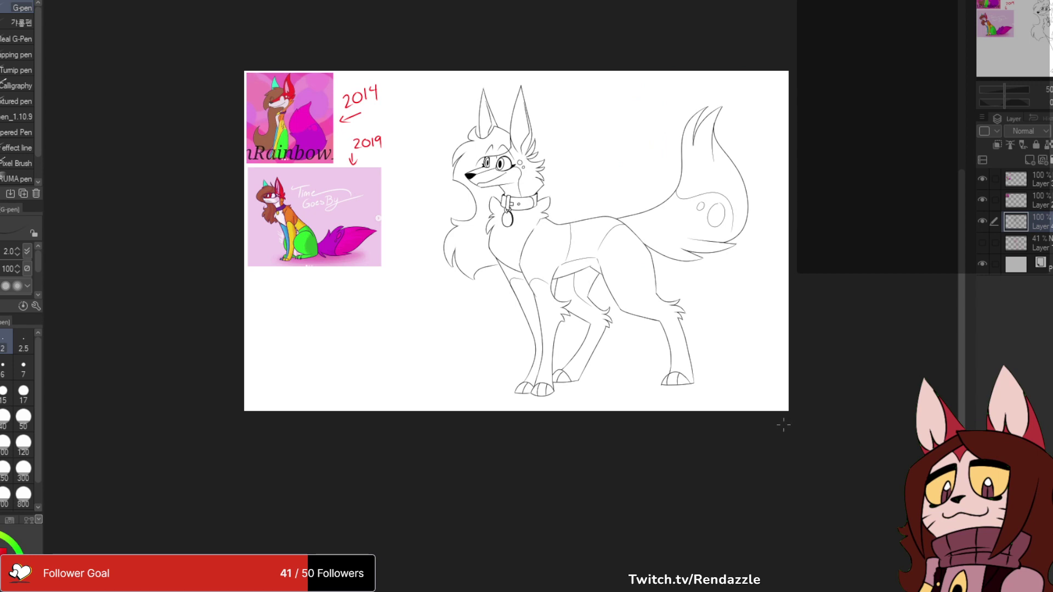
{"action": "left_click_drag", "start_coordinate": [823, 469], "coordinate": [800, 470]}
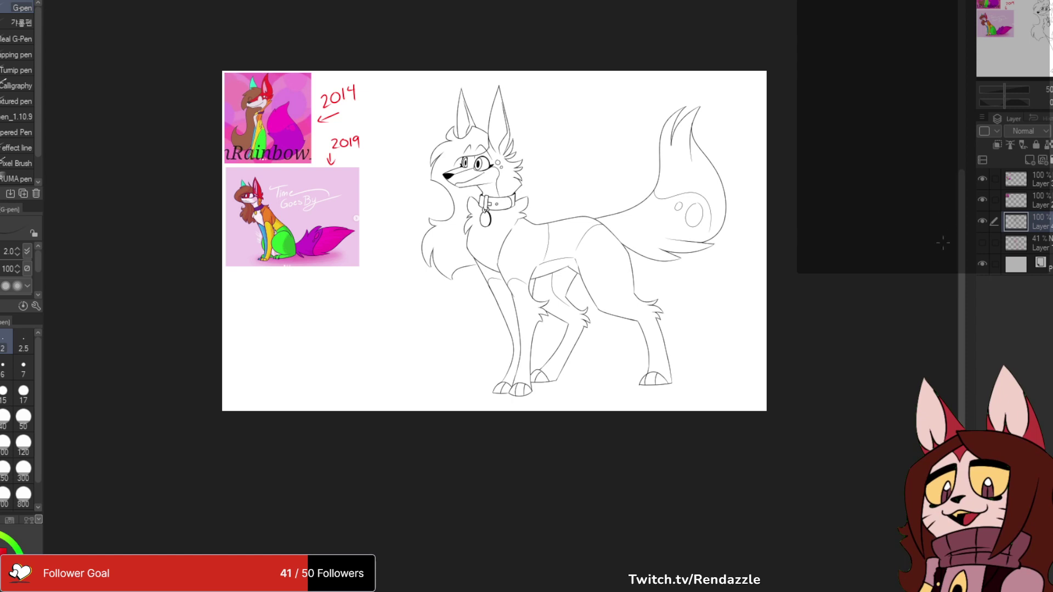
{"action": "scroll", "coordinate": [905, 229], "scroll_direction": "up", "scroll_amount": 1}
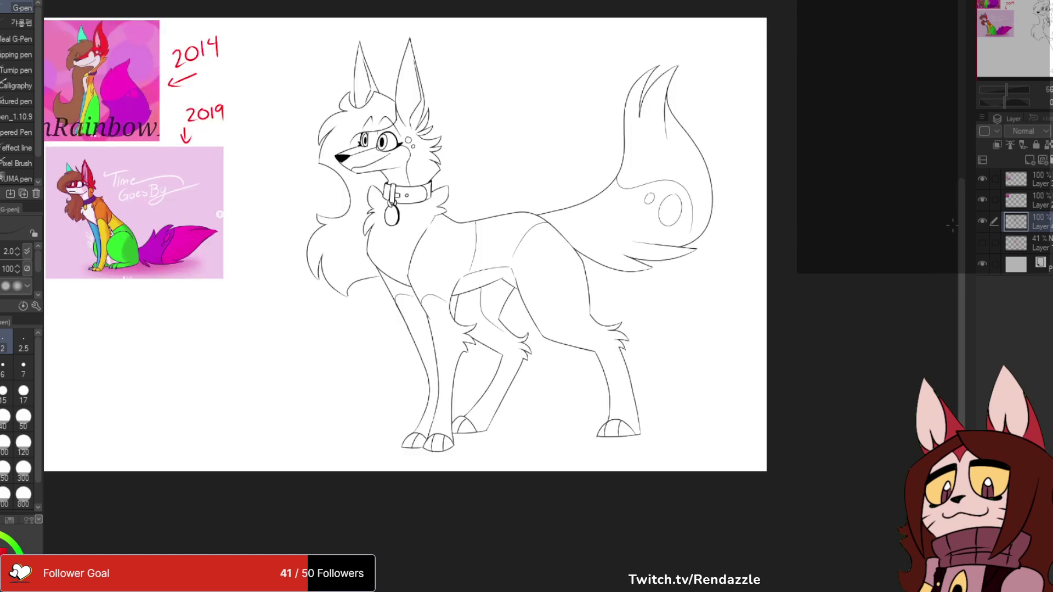
- Try a Shrink selection around the whole character, expand it slightly and deselect
{"action": "key", "text": "m"}
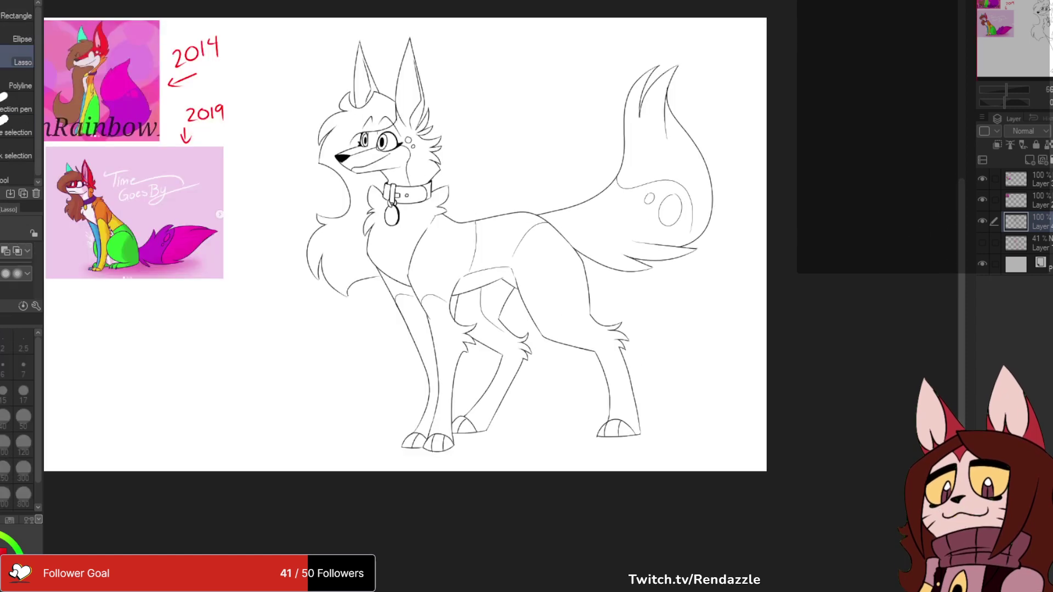
{"action": "left_click", "coordinate": [16, 149]}
{"action": "mouse_move", "coordinate": [346, 18]}
{"action": "left_mouse_down"}
{"action": "mouse_move", "coordinate": [288, 444]}
{"action": "mouse_move", "coordinate": [811, 55]}
{"action": "mouse_move", "coordinate": [351, 19]}
{"action": "left_mouse_up"}
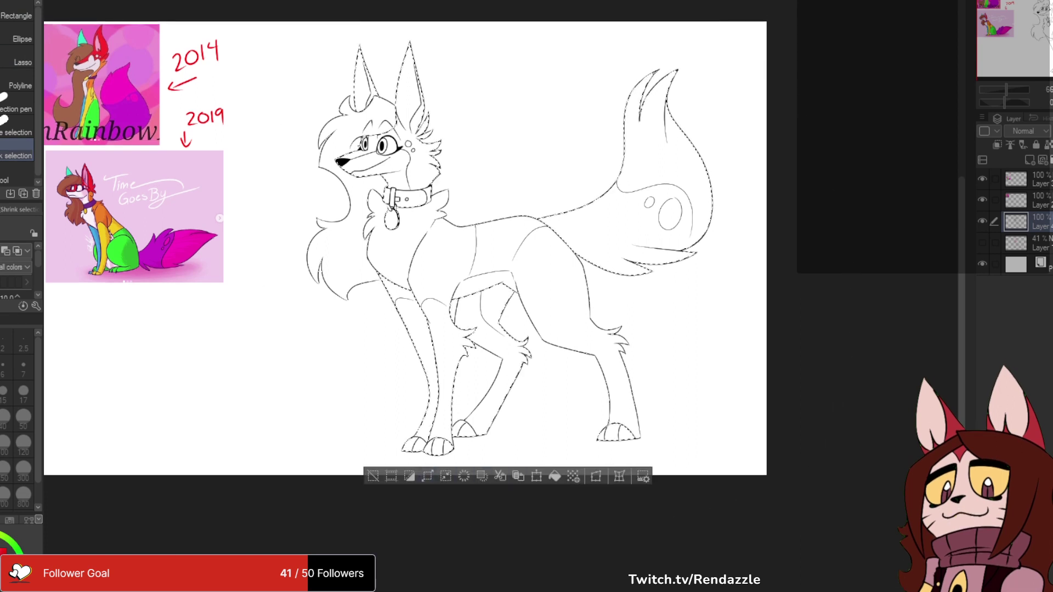
{"action": "key", "text": "Return"}
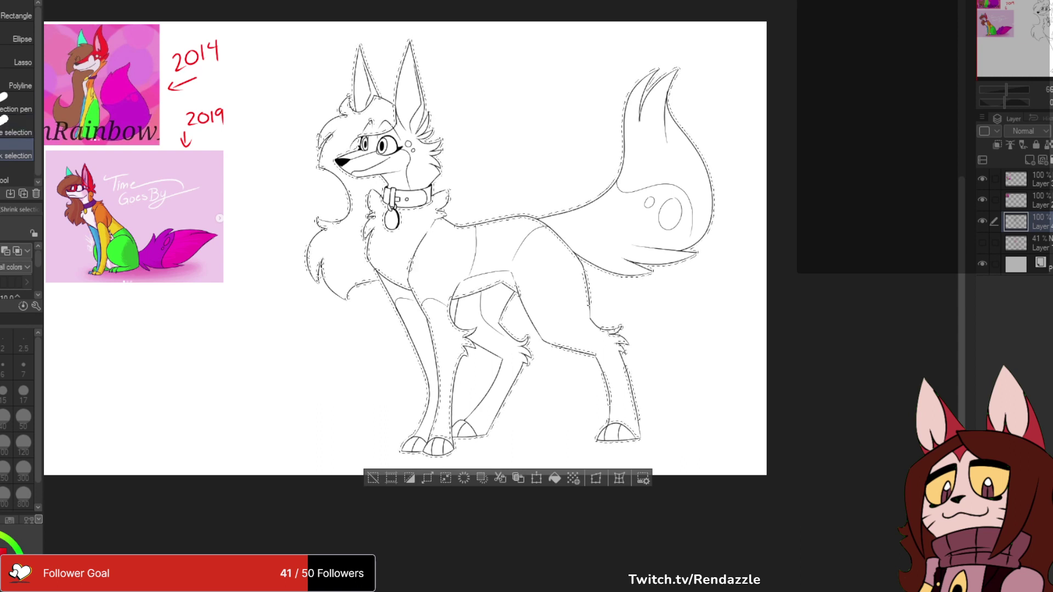
{"action": "key", "text": "ctrl+d"}
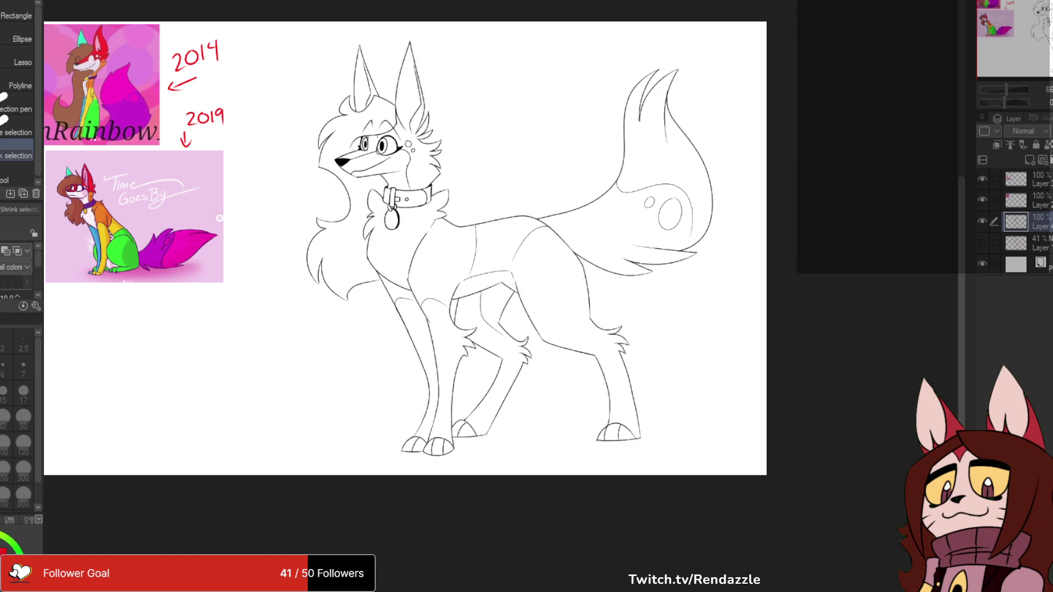
- Close and sharpen the lowest hair tip with the G-pen and join the strand's end to the front leg line
{"action": "key", "text": "p"}
{"action": "scroll", "coordinate": [342, 313], "scroll_direction": "up", "scroll_amount": 5}
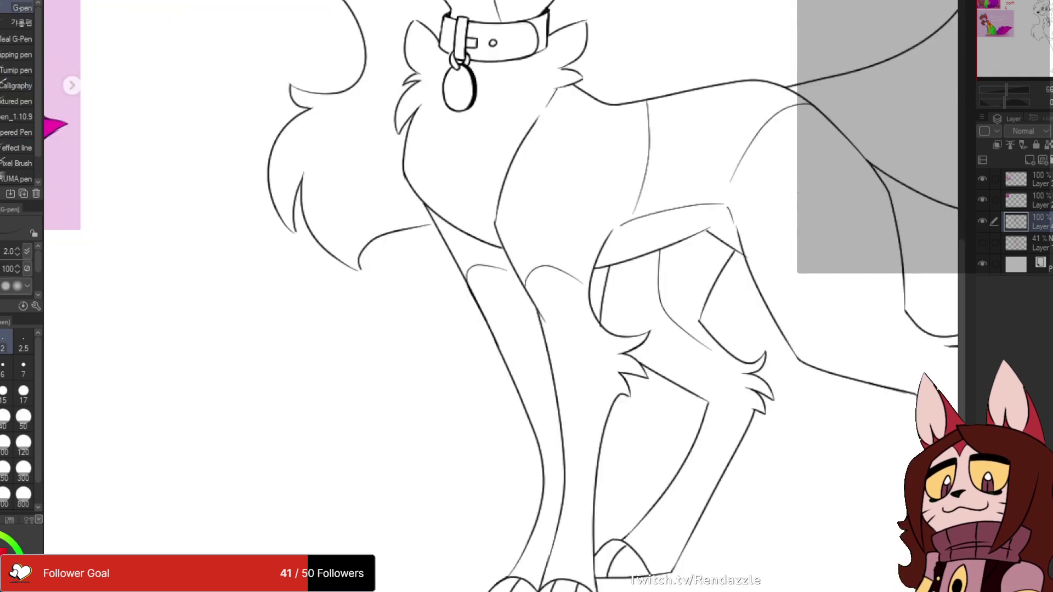
{"action": "scroll", "coordinate": [373, 255], "scroll_direction": "up", "scroll_amount": 3}
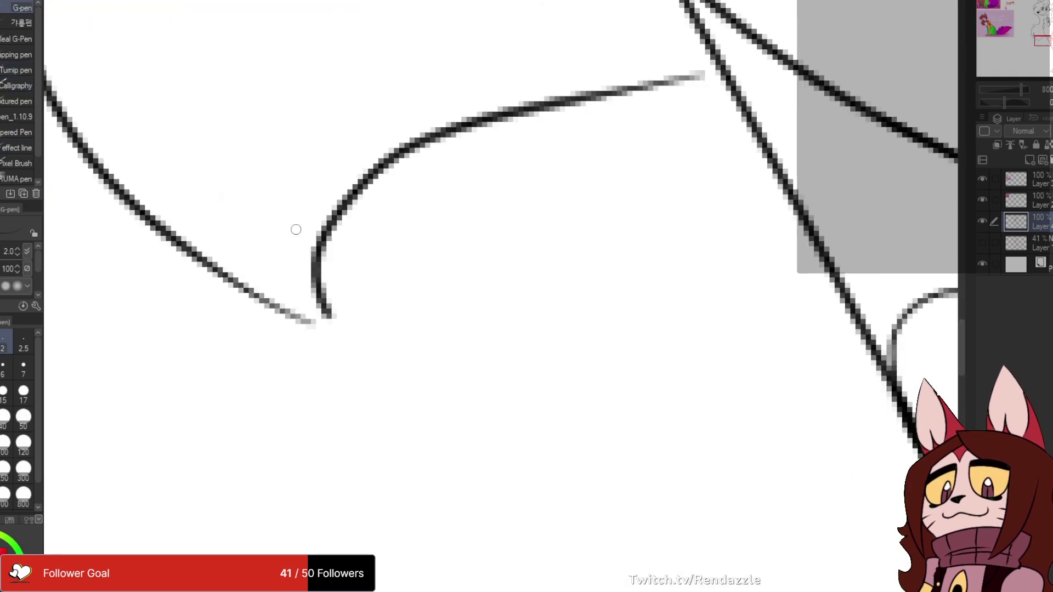
{"action": "mouse_move", "coordinate": [199, 259]}
{"action": "left_mouse_down"}
{"action": "mouse_move", "coordinate": [321, 327]}
{"action": "mouse_move", "coordinate": [281, 284]}
{"action": "mouse_move", "coordinate": [349, 333]}
{"action": "left_mouse_up"}
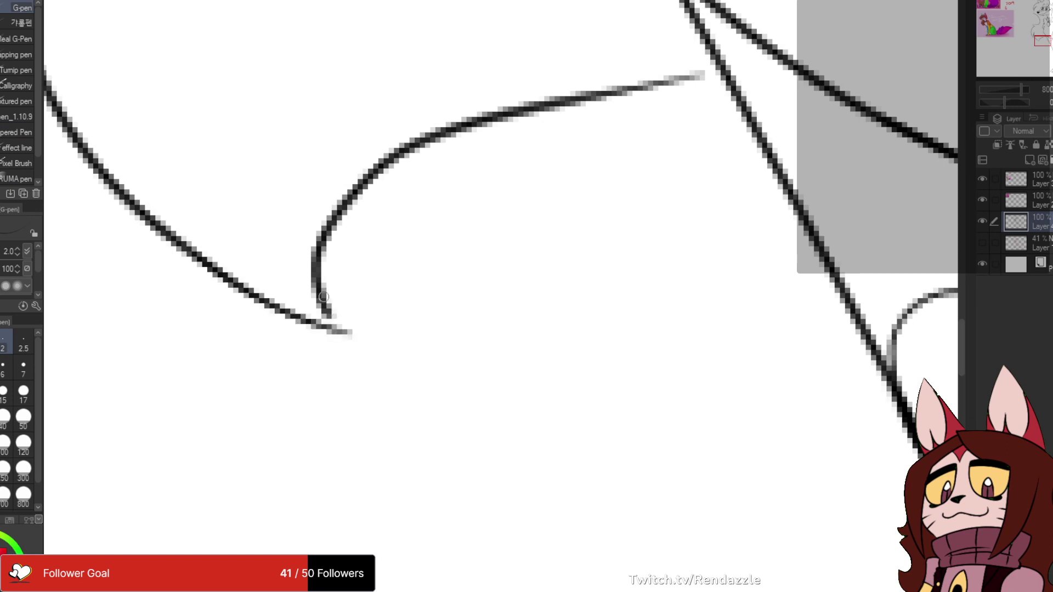
{"action": "mouse_move", "coordinate": [320, 290]}
{"action": "left_mouse_down"}
{"action": "mouse_move", "coordinate": [351, 340]}
{"action": "mouse_move", "coordinate": [427, 301]}
{"action": "mouse_move", "coordinate": [426, 290]}
{"action": "mouse_move", "coordinate": [401, 307]}
{"action": "left_mouse_up"}
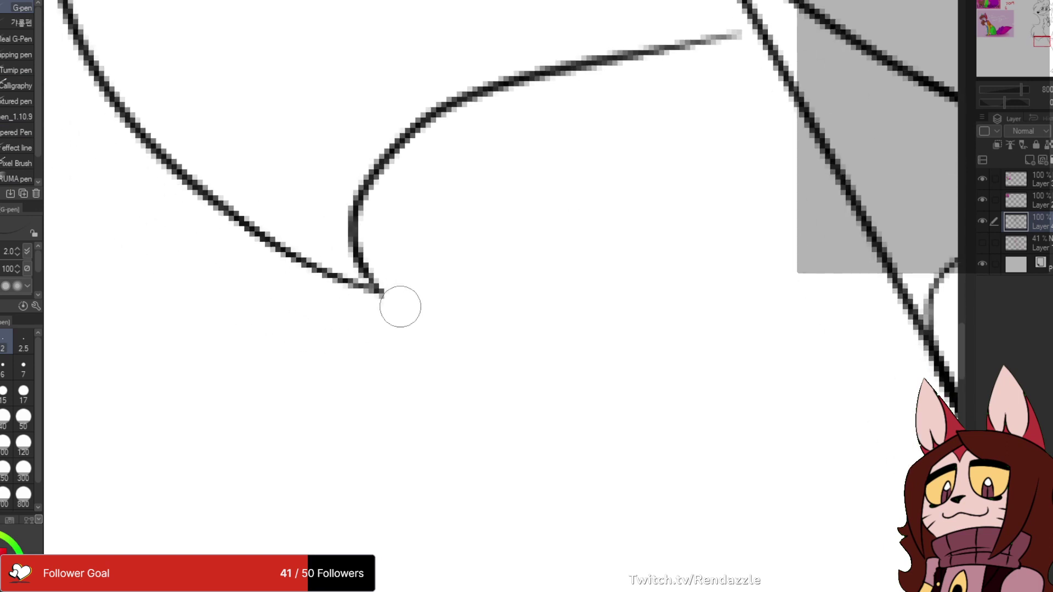
{"action": "key", "text": "h"}
{"action": "left_click_drag", "start_coordinate": [651, 152], "coordinate": [642, 154]}
{"action": "key", "text": "h"}
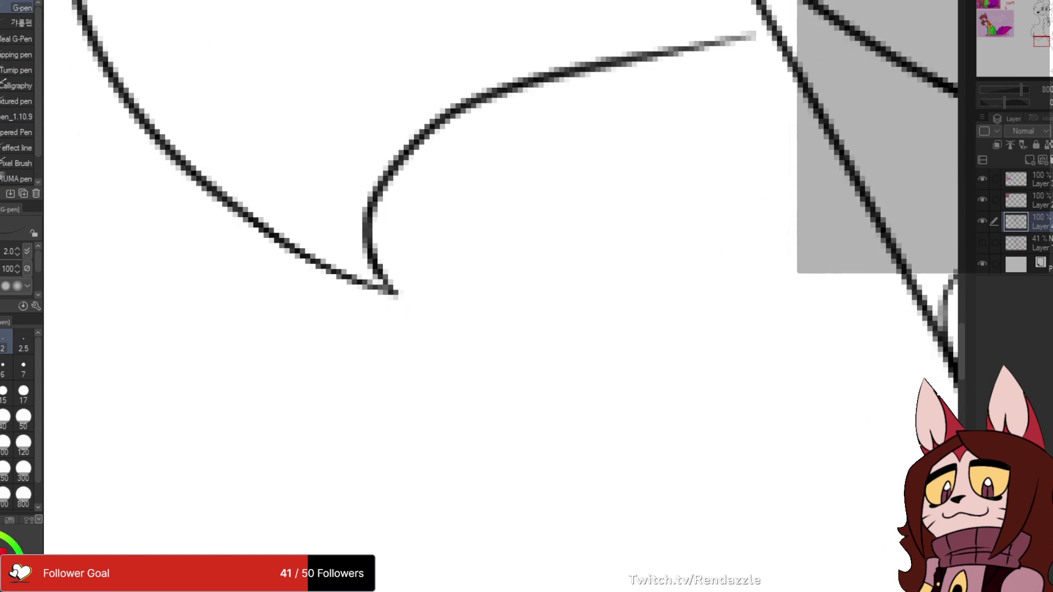
{"action": "mouse_move", "coordinate": [778, 2]}
{"action": "left_mouse_down"}
{"action": "mouse_move", "coordinate": [593, 311]}
{"action": "mouse_move", "coordinate": [516, 357]}
{"action": "mouse_move", "coordinate": [460, 589]}
{"action": "left_mouse_up"}
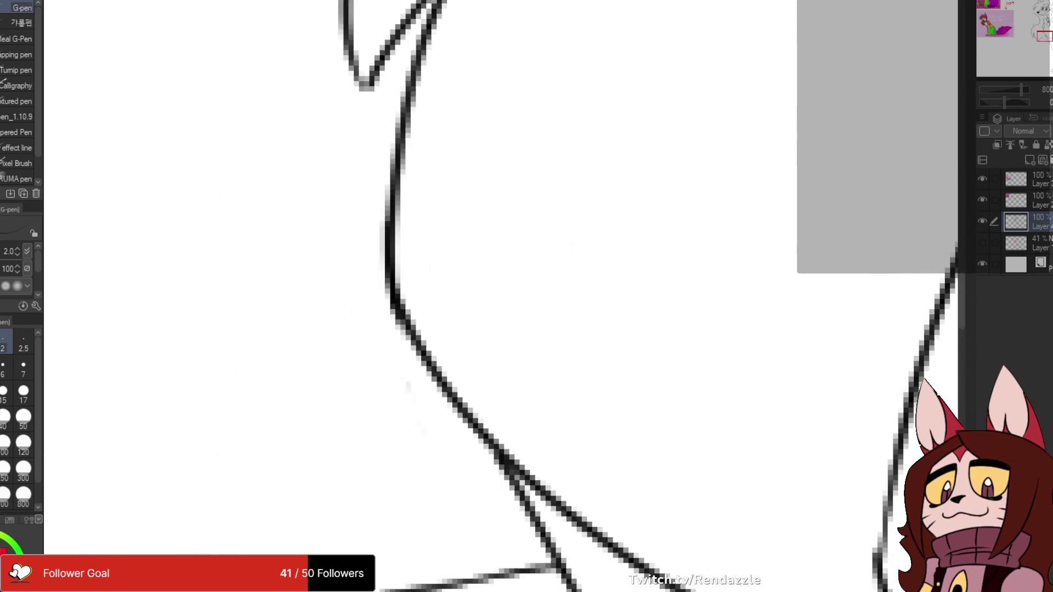
- Check the chest and collar lines for gaps and close the open tip of the hair lock above the lowest one
{"action": "mouse_move", "coordinate": [466, 22]}
{"action": "left_mouse_down"}
{"action": "mouse_move", "coordinate": [491, 318]}
{"action": "mouse_move", "coordinate": [450, 568]}
{"action": "left_mouse_up"}
{"action": "left_click_drag", "start_coordinate": [494, 164], "coordinate": [493, 349]}
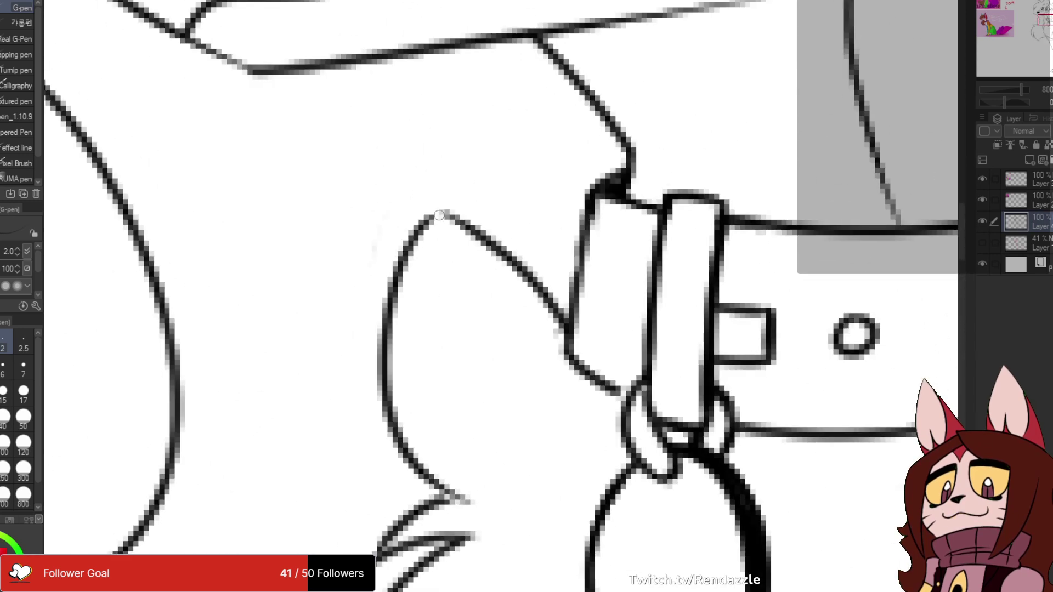
{"action": "scroll", "coordinate": [499, 271], "scroll_direction": "down", "scroll_amount": 5}
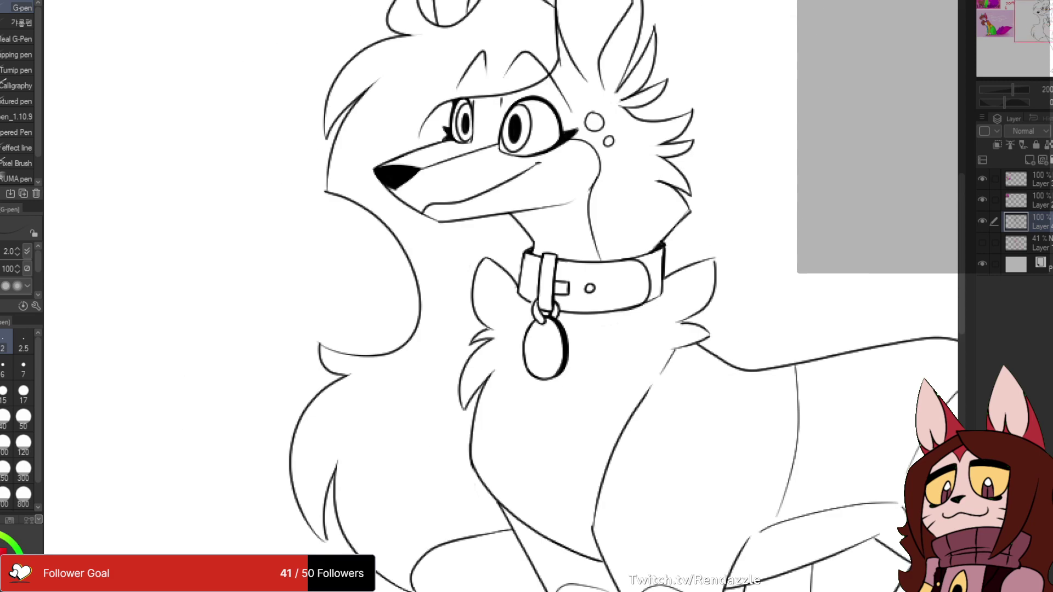
{"action": "left_click_drag", "start_coordinate": [538, 178], "coordinate": [602, 207]}
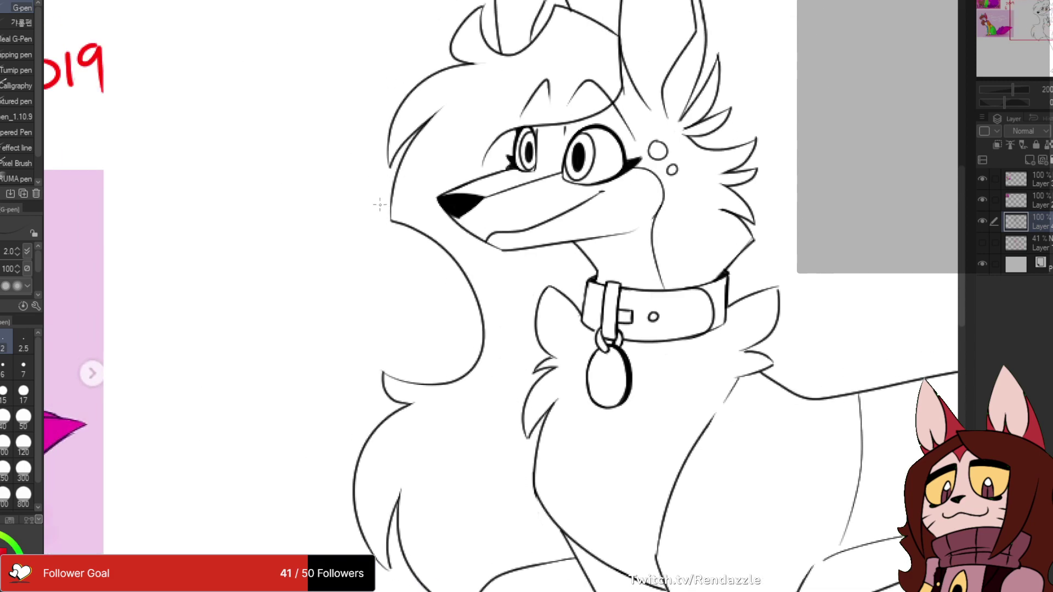
{"action": "left_click_drag", "start_coordinate": [506, 401], "coordinate": [418, 318]}
{"action": "scroll", "coordinate": [301, 400], "scroll_direction": "up", "scroll_amount": 5}
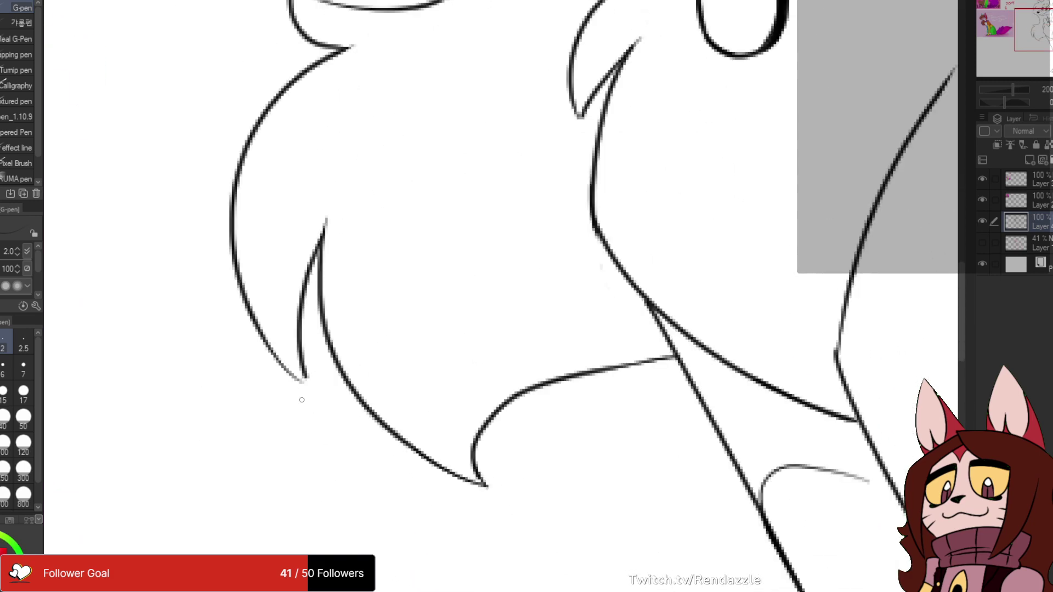
{"action": "mouse_move", "coordinate": [232, 287]}
{"action": "left_mouse_down"}
{"action": "mouse_move", "coordinate": [313, 376]}
{"action": "mouse_move", "coordinate": [295, 319]}
{"action": "left_mouse_up"}
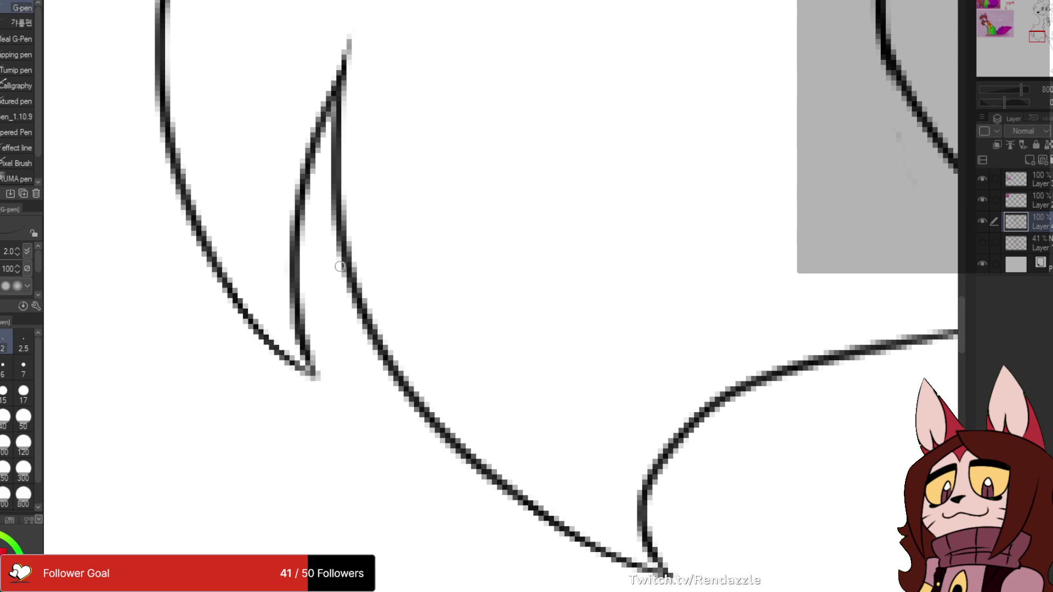
{"action": "left_click_drag", "start_coordinate": [368, 191], "coordinate": [365, 525]}
{"action": "left_click_drag", "start_coordinate": [417, 180], "coordinate": [312, 474]}
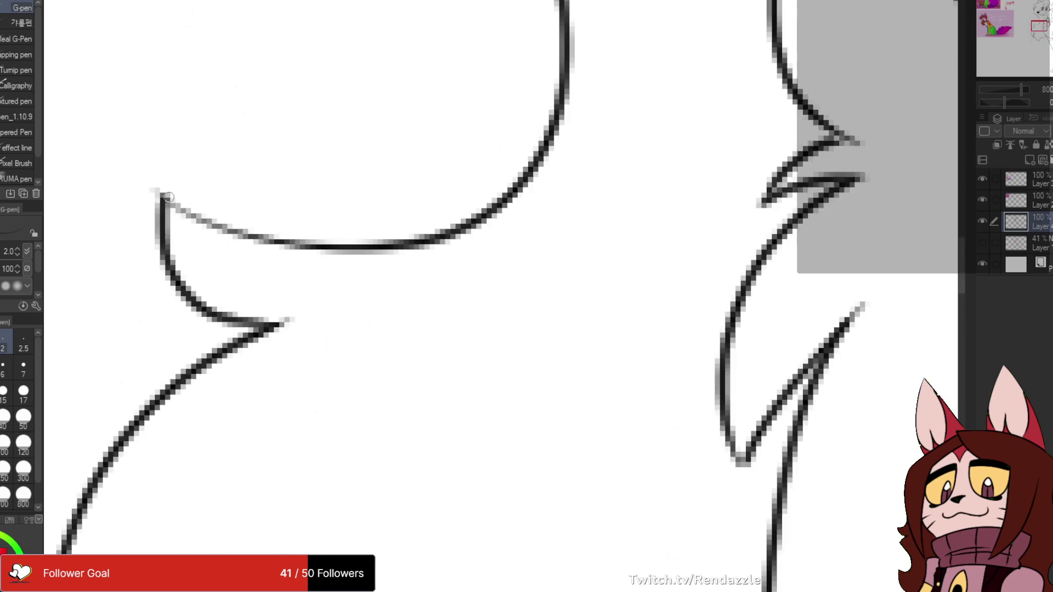
- Darken the faint line at the pointed hair curl beside the chest and check the muzzle, chest and front leg lines
{"action": "left_click_drag", "start_coordinate": [168, 197], "coordinate": [239, 236]}
{"action": "left_click_drag", "start_coordinate": [383, 71], "coordinate": [268, 587]}
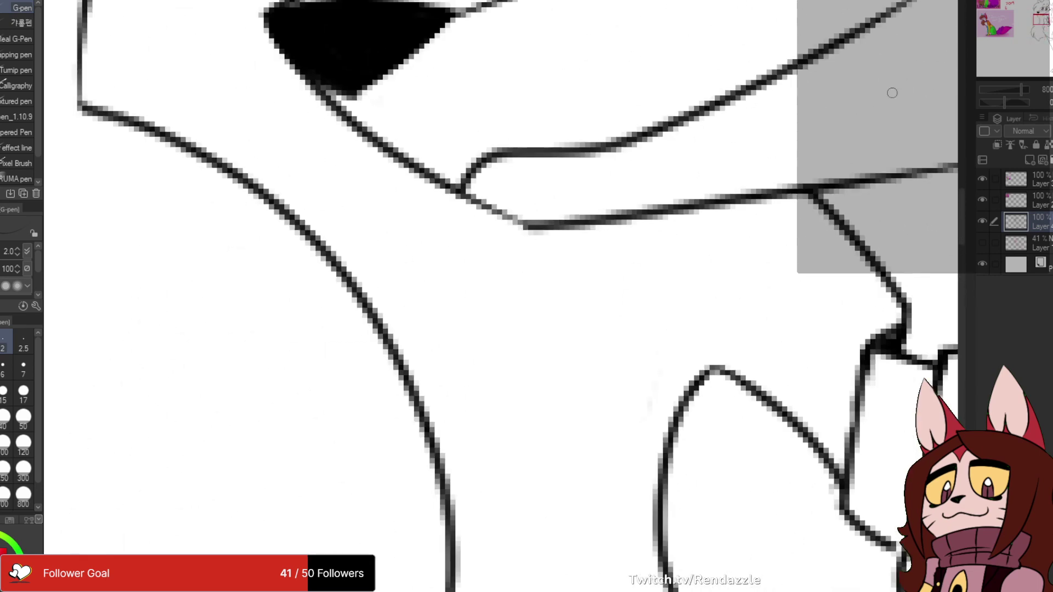
{"action": "scroll", "coordinate": [891, 92], "scroll_direction": "down", "scroll_amount": 4}
{"action": "left_click_drag", "start_coordinate": [890, 92], "coordinate": [566, 84]}
{"action": "left_click_drag", "start_coordinate": [567, 384], "coordinate": [447, 138]}
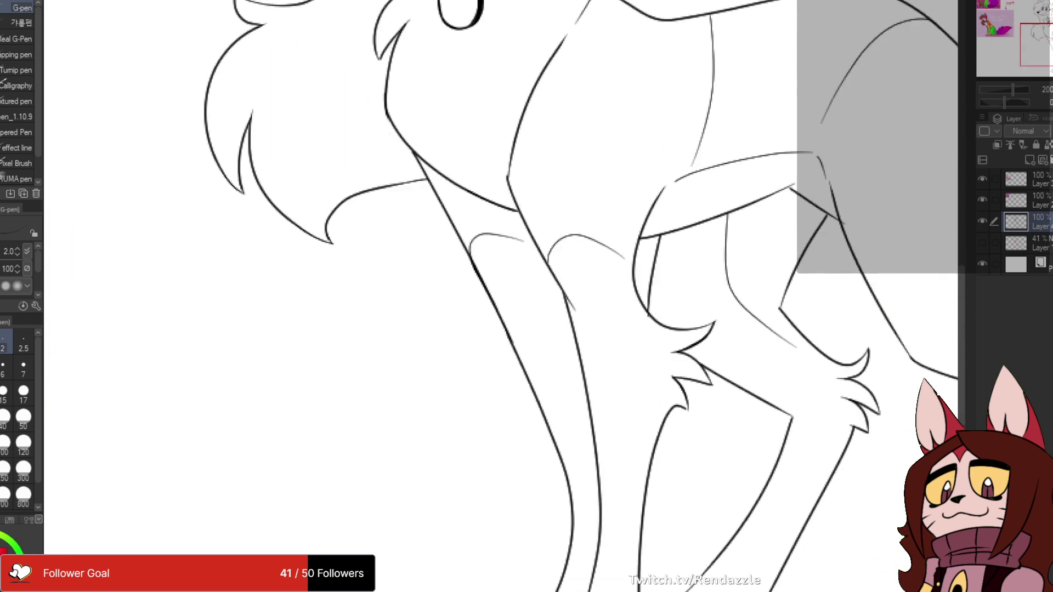
{"action": "left_click_drag", "start_coordinate": [647, 110], "coordinate": [566, 359]}
{"action": "left_click_drag", "start_coordinate": [571, 212], "coordinate": [566, 359]}
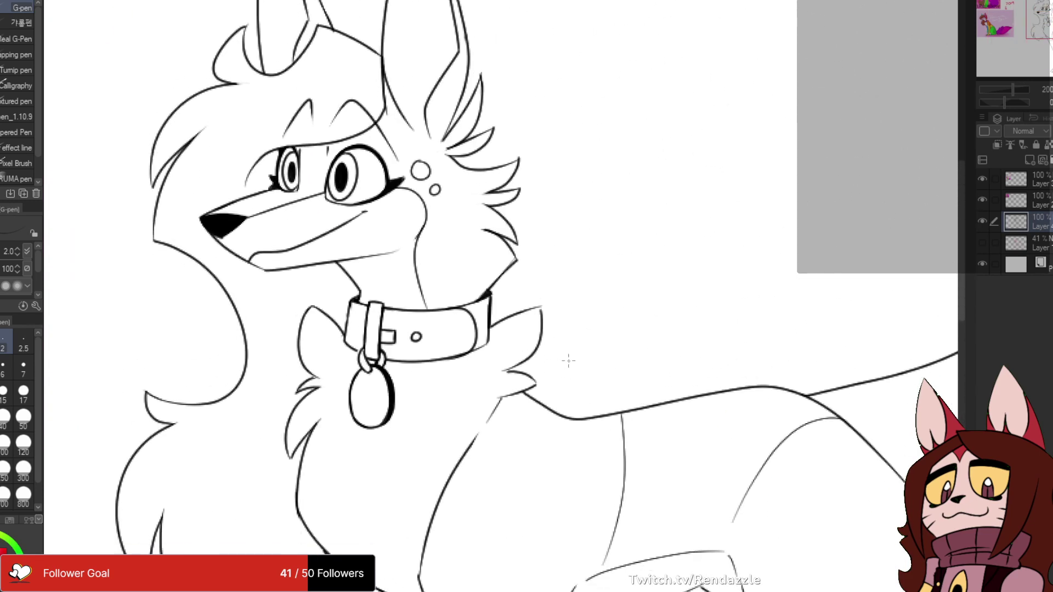
- Check the line joins where the neck fur meets the collar and trim stray line ends
{"action": "scroll", "coordinate": [566, 360], "scroll_direction": "up", "scroll_amount": 4}
{"action": "left_click_drag", "start_coordinate": [479, 235], "coordinate": [483, 286]}
{"action": "mouse_move", "coordinate": [356, 485]}
{"action": "left_mouse_down"}
{"action": "mouse_move", "coordinate": [467, 258]}
{"action": "mouse_move", "coordinate": [513, 269]}
{"action": "left_mouse_up"}
{"action": "key", "text": "e"}
{"action": "mouse_move", "coordinate": [449, 234]}
{"action": "left_mouse_down"}
{"action": "mouse_move", "coordinate": [404, 228]}
{"action": "mouse_move", "coordinate": [557, 532]}
{"action": "left_mouse_up"}
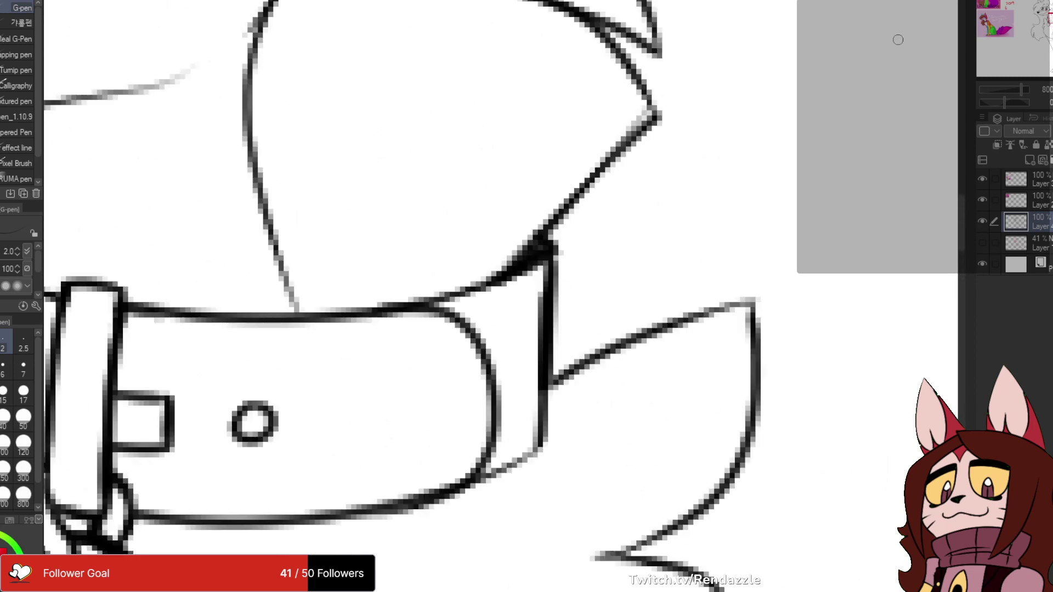
- Examine the face, hair, both ears and cheek fur for remaining line gaps
{"action": "scroll", "coordinate": [898, 38], "scroll_direction": "down", "scroll_amount": 2}
{"action": "left_click_drag", "start_coordinate": [494, 110], "coordinate": [455, 576]}
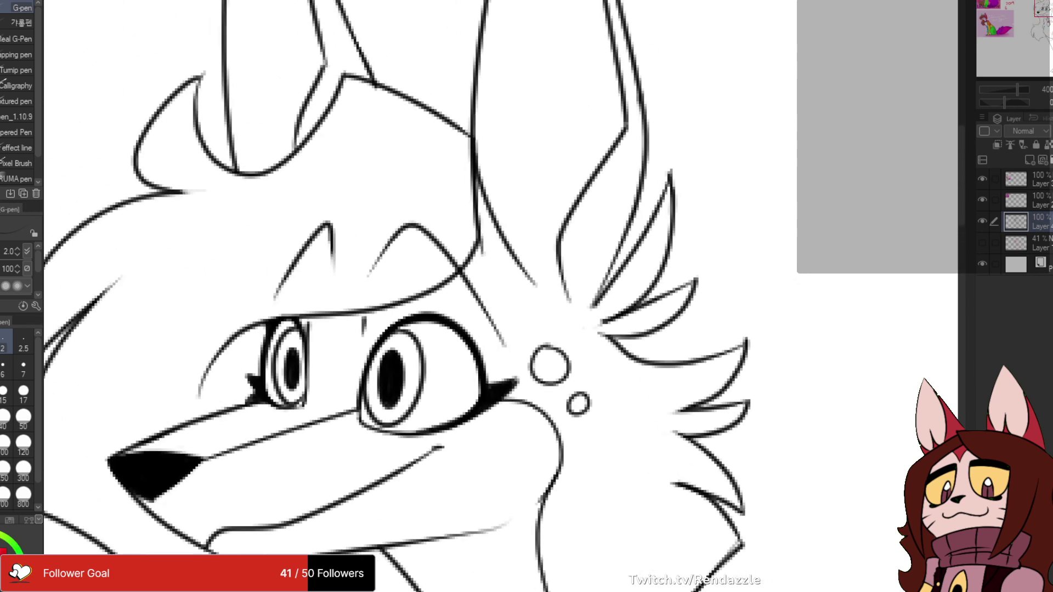
{"action": "left_click_drag", "start_coordinate": [455, 274], "coordinate": [500, 351]}
{"action": "left_click_drag", "start_coordinate": [59, 475], "coordinate": [253, 355]}
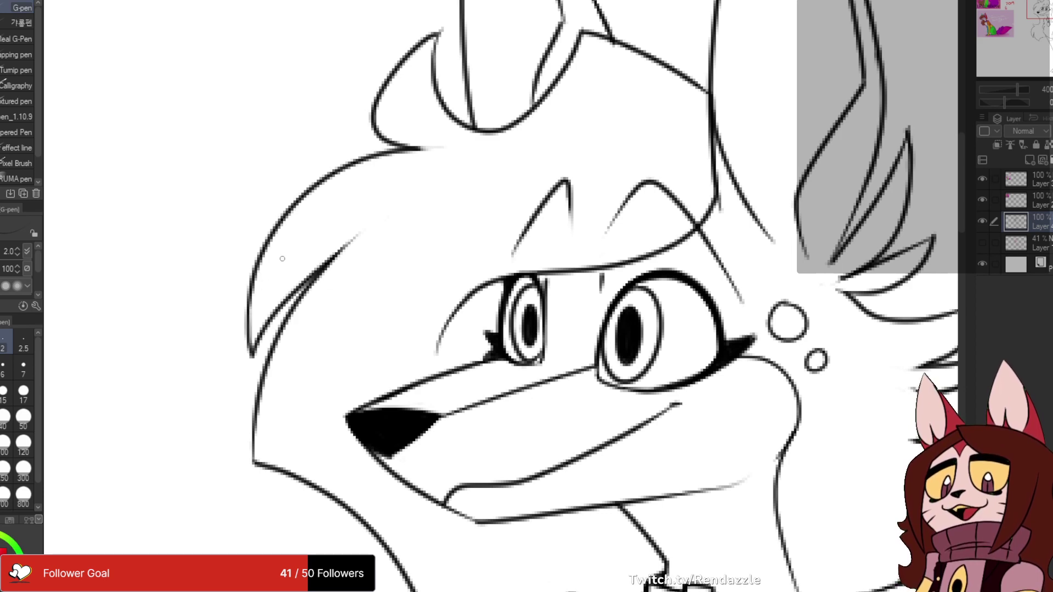
{"action": "left_click_drag", "start_coordinate": [273, 268], "coordinate": [229, 460]}
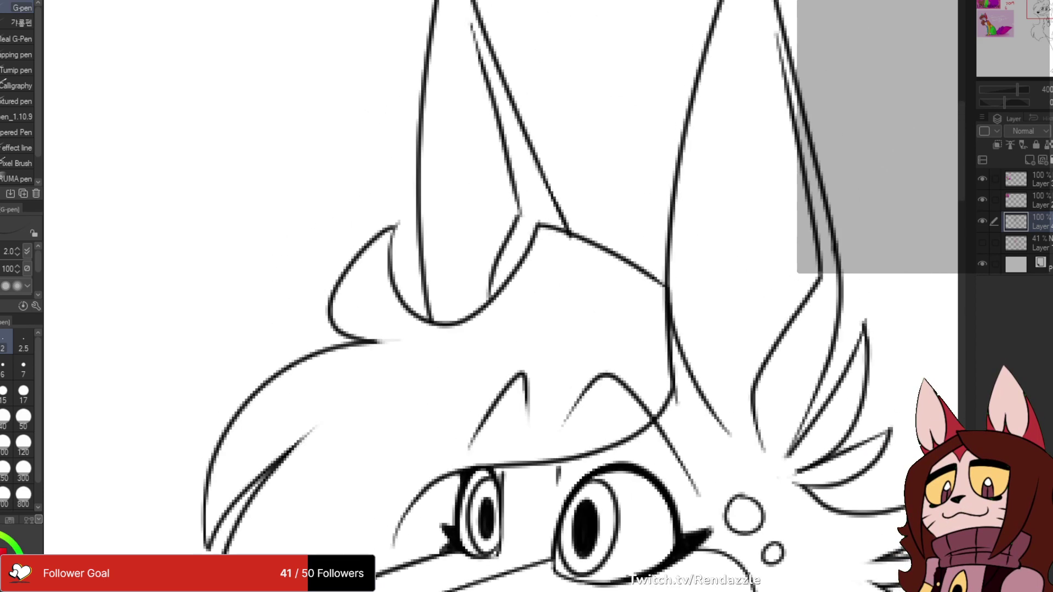
{"action": "scroll", "coordinate": [396, 216], "scroll_direction": "up", "scroll_amount": 5}
{"action": "scroll", "coordinate": [395, 216], "scroll_direction": "right", "scroll_amount": 1}
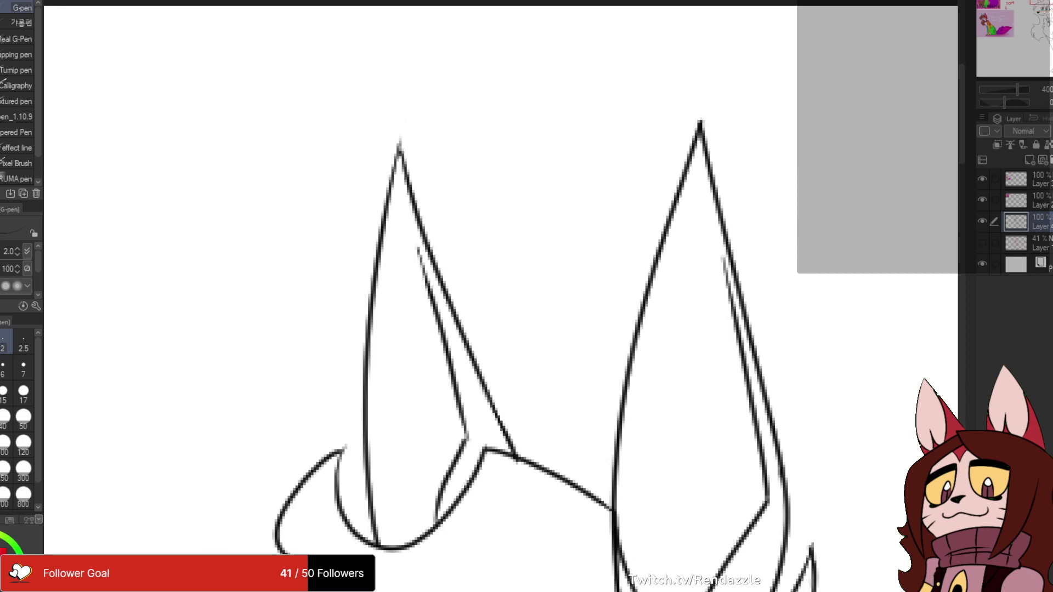
{"action": "left_click_drag", "start_coordinate": [720, 199], "coordinate": [550, 172]}
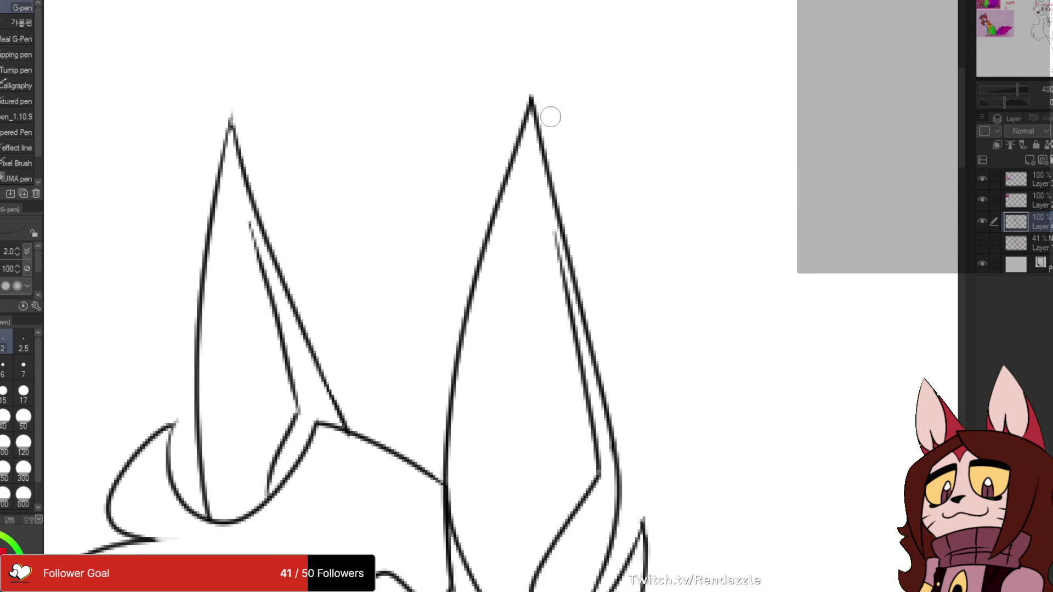
{"action": "scroll", "coordinate": [494, 296], "scroll_direction": "down", "scroll_amount": 4}
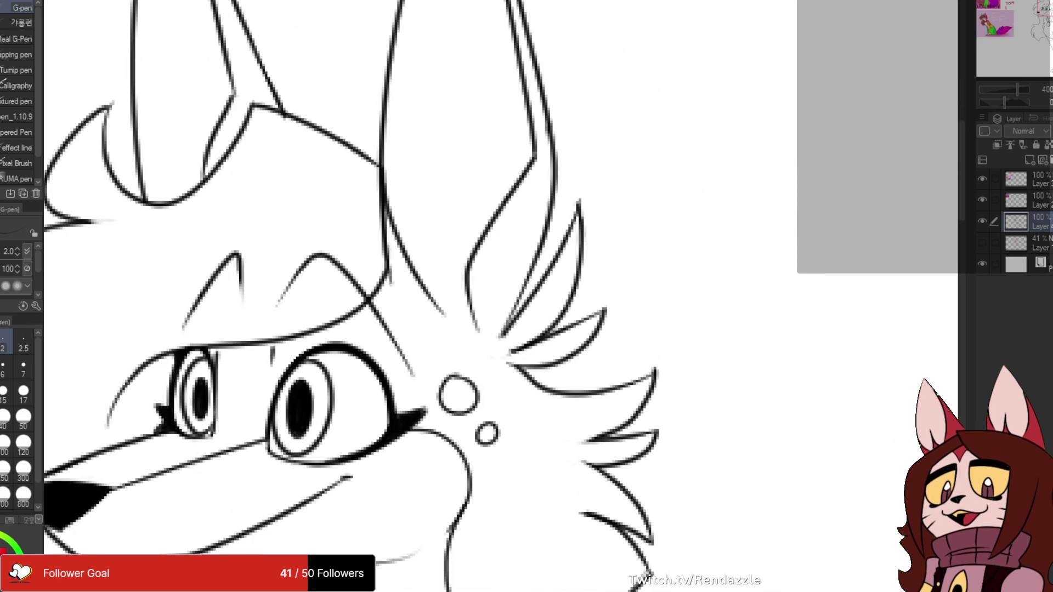
{"action": "scroll", "coordinate": [691, 177], "scroll_direction": "up", "scroll_amount": 4}
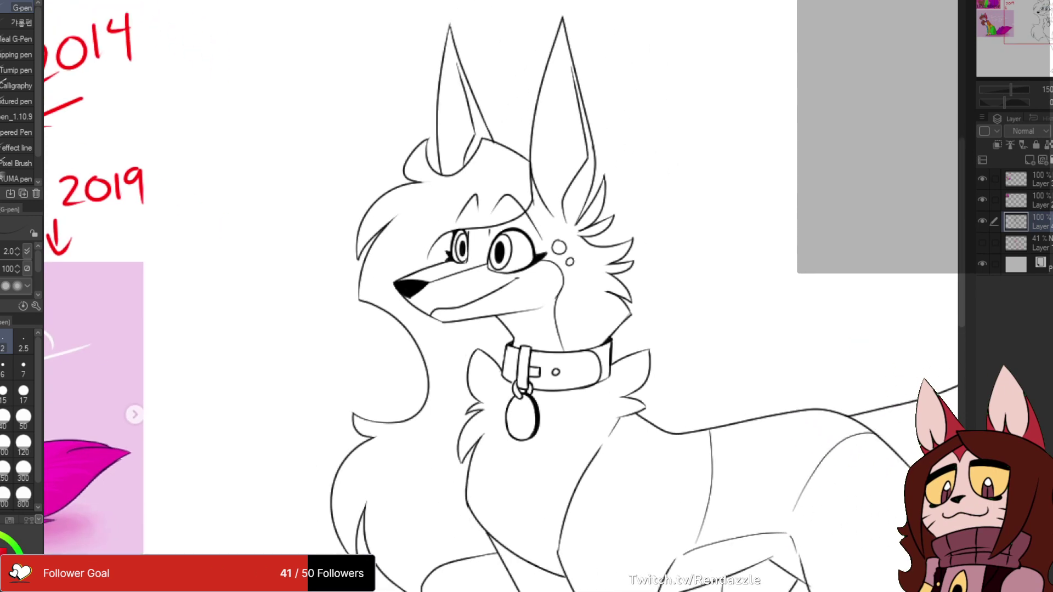
{"action": "scroll", "coordinate": [455, 147], "scroll_direction": "up", "scroll_amount": 3}
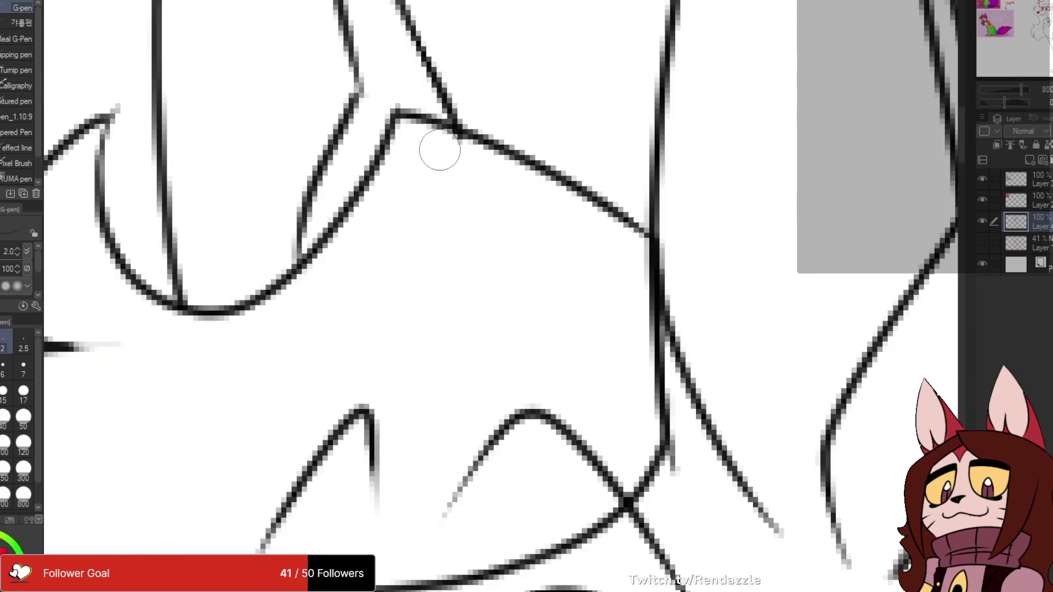
{"action": "scroll", "coordinate": [447, 49], "scroll_direction": "down", "scroll_amount": 2}
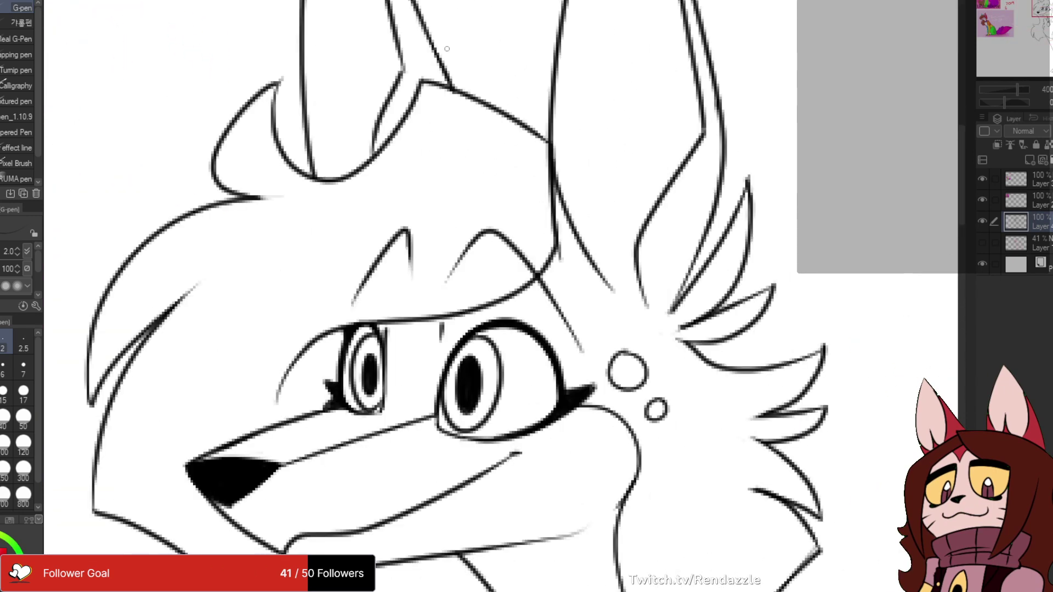
{"action": "scroll", "coordinate": [447, 49], "scroll_direction": "down", "scroll_amount": 4}
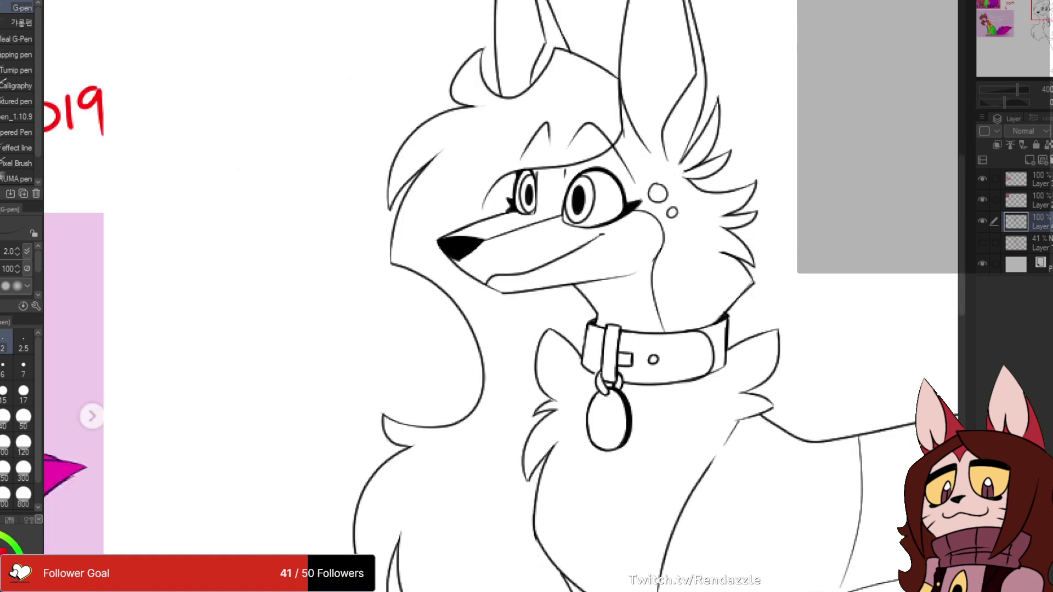
- Examine the body, leg, paw and leg-fur outlines for open line joins
{"action": "left_click_drag", "start_coordinate": [603, 329], "coordinate": [453, 257]}
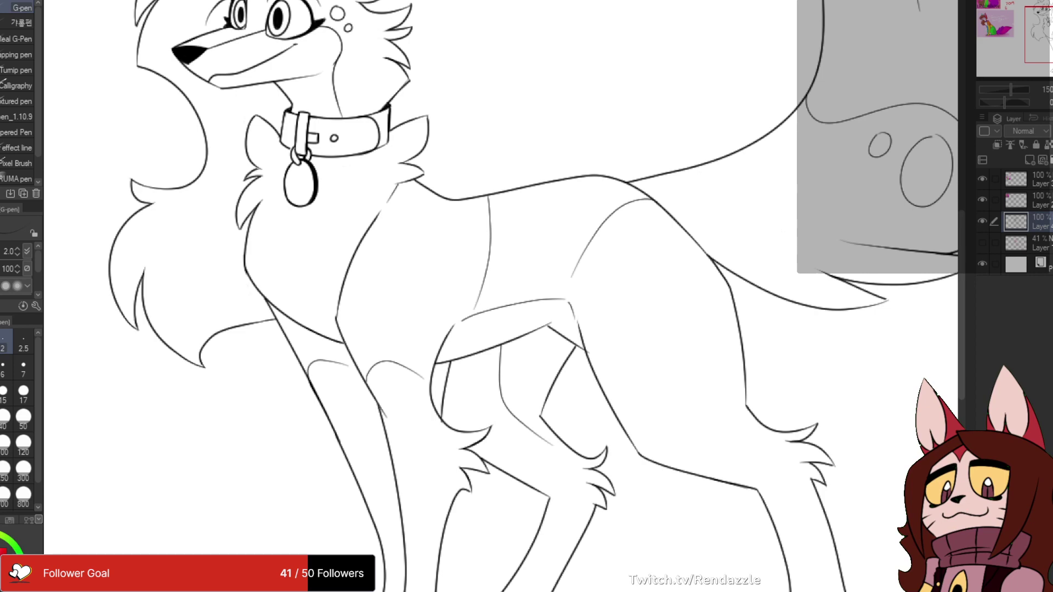
{"action": "left_click_drag", "start_coordinate": [603, 329], "coordinate": [618, 158]}
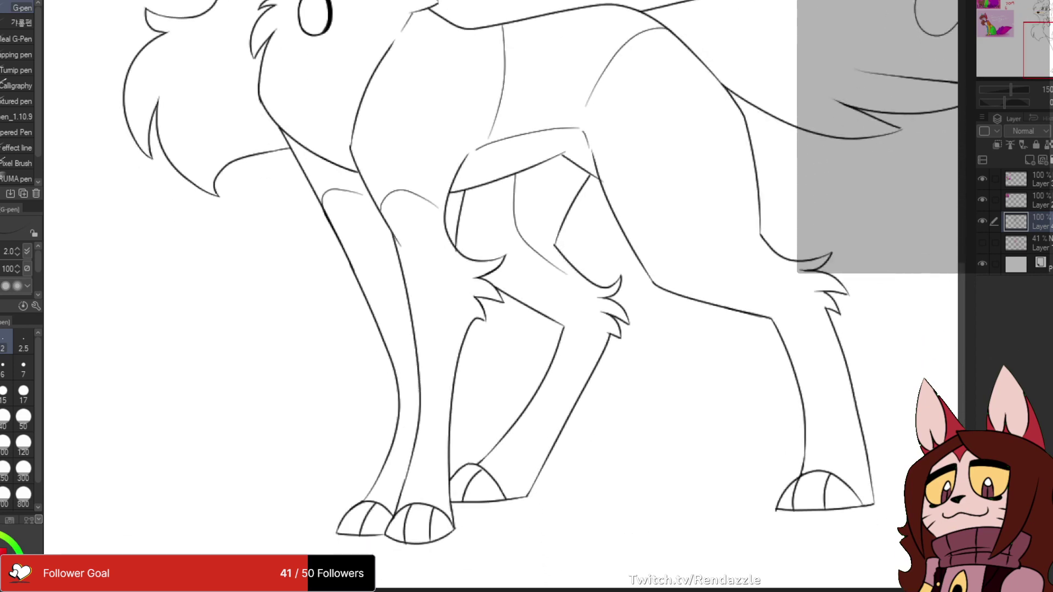
{"action": "scroll", "coordinate": [447, 266], "scroll_direction": "up", "scroll_amount": 6}
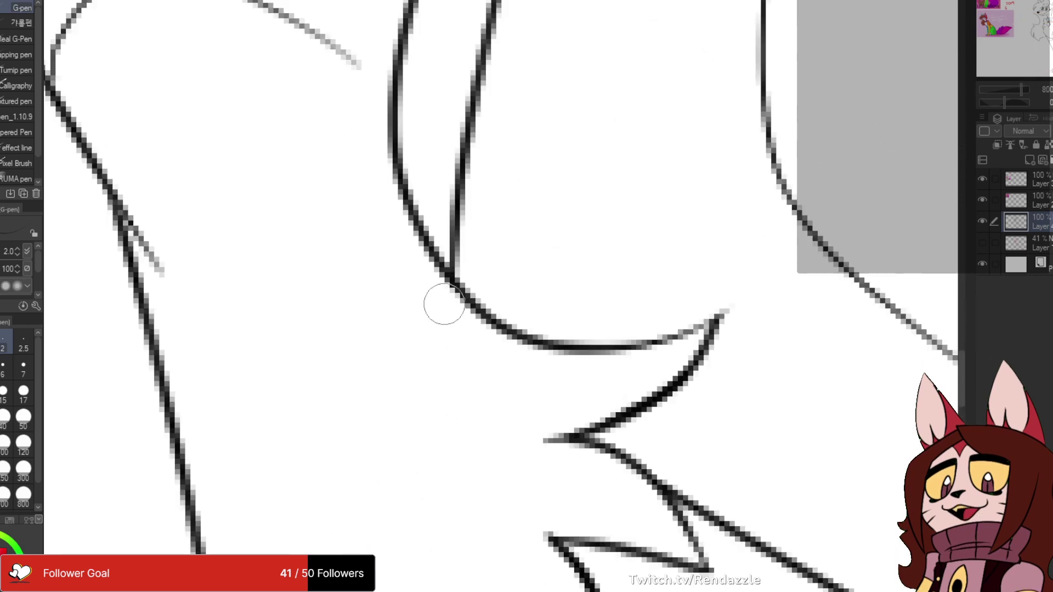
{"action": "scroll", "coordinate": [527, 189], "scroll_direction": "down", "scroll_amount": 6}
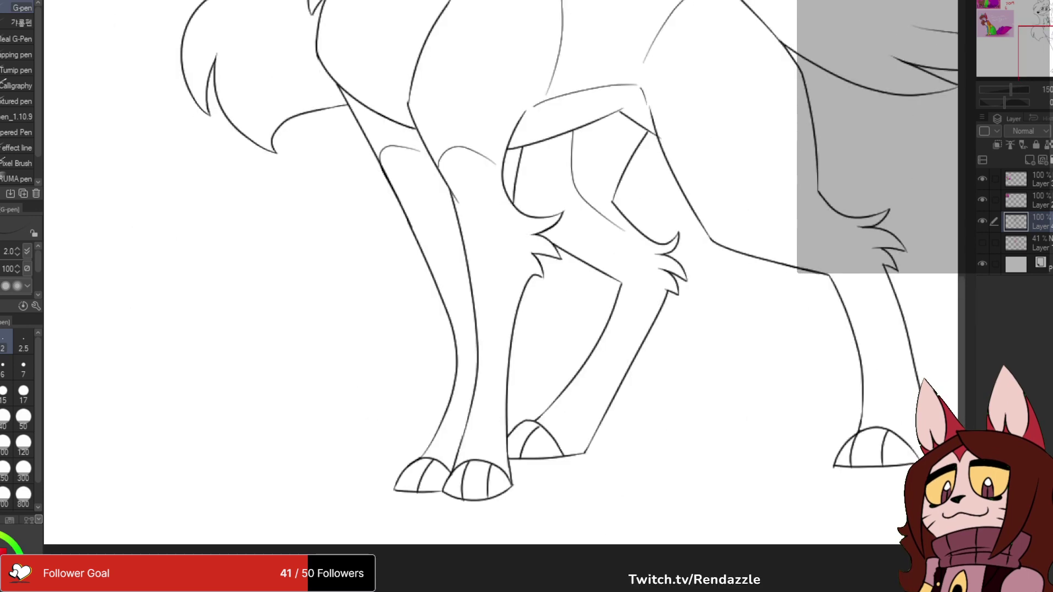
{"action": "left_click_drag", "start_coordinate": [603, 275], "coordinate": [572, 280]}
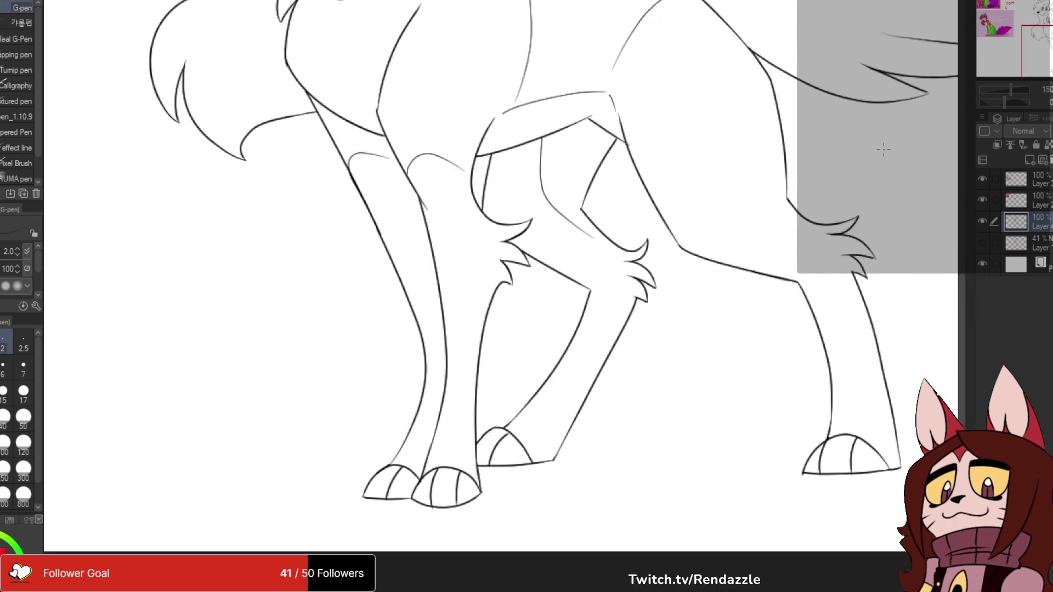
{"action": "scroll", "coordinate": [844, 496], "scroll_direction": "up", "scroll_amount": 5}
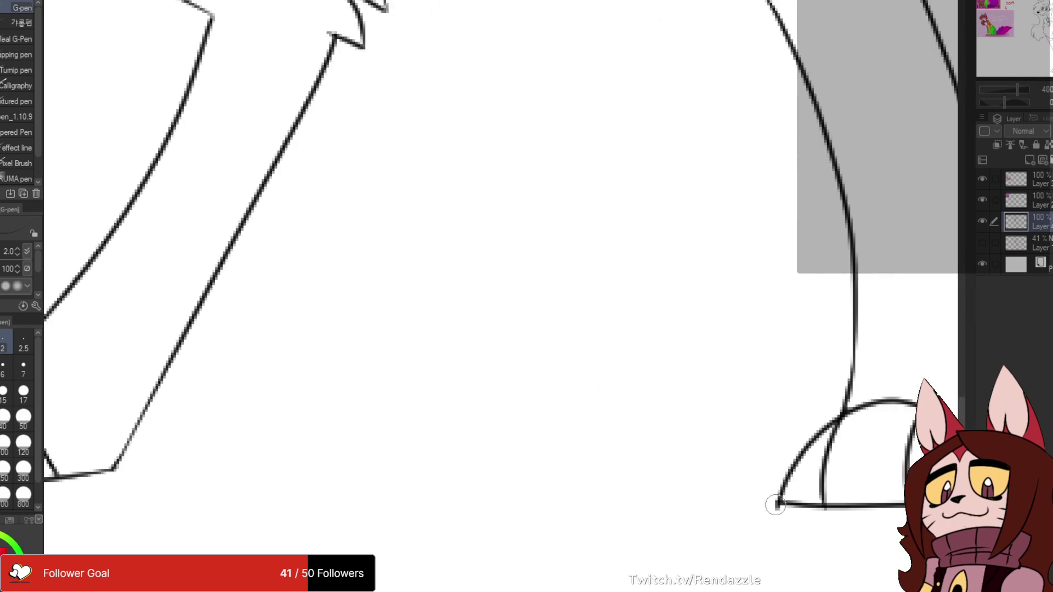
{"action": "left_click_drag", "start_coordinate": [769, 502], "coordinate": [409, 591]}
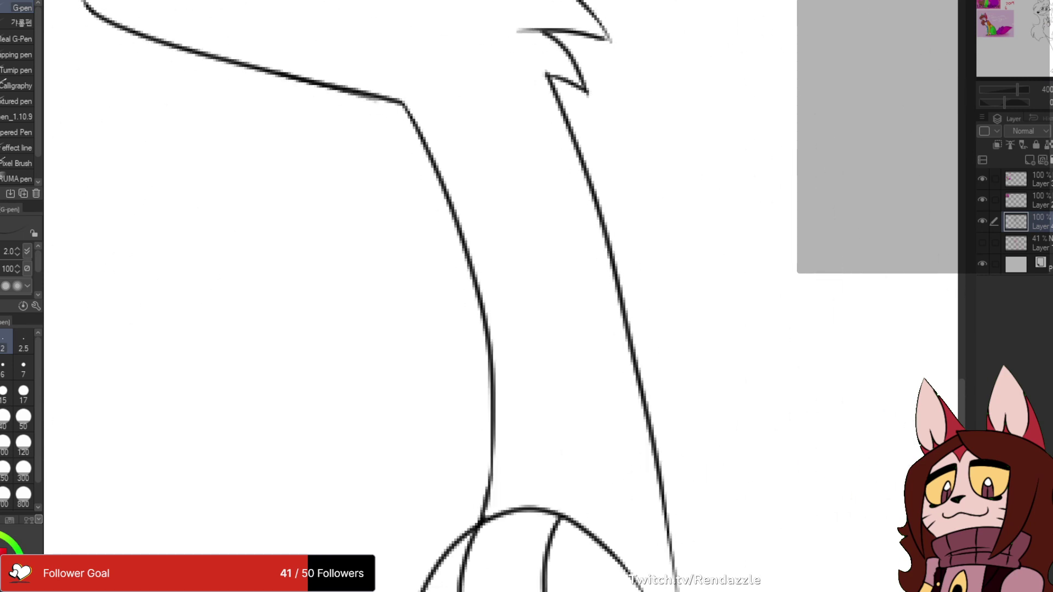
{"action": "mouse_move", "coordinate": [527, 41]}
{"action": "left_mouse_down"}
{"action": "mouse_move", "coordinate": [604, 192]}
{"action": "mouse_move", "coordinate": [623, 304]}
{"action": "mouse_move", "coordinate": [639, 313]}
{"action": "left_mouse_up"}
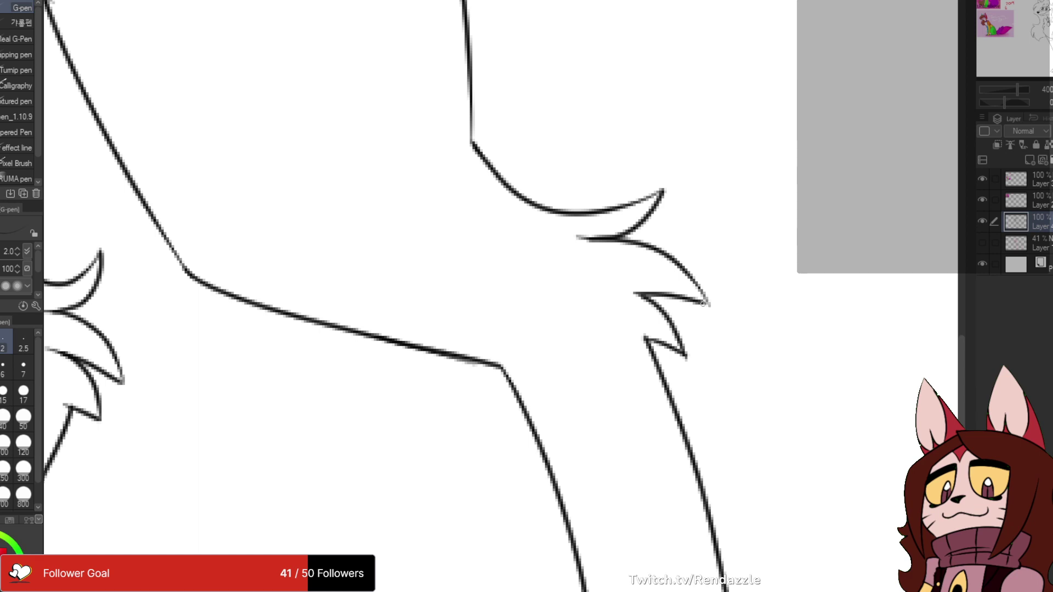
{"action": "left_click_drag", "start_coordinate": [492, 217], "coordinate": [562, 376]}
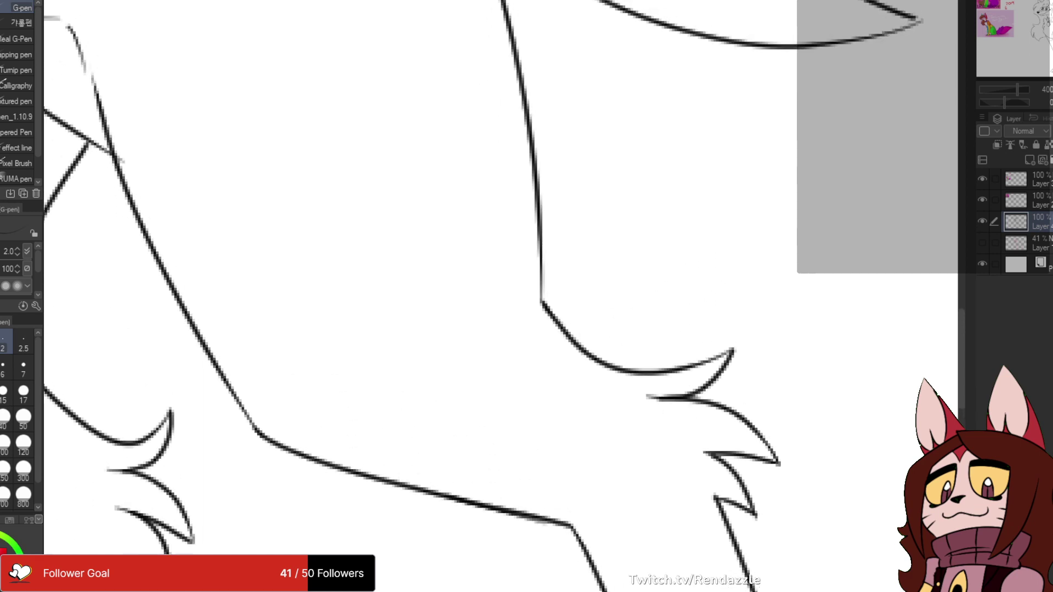
{"action": "mouse_move", "coordinate": [692, 378]}
{"action": "left_mouse_down"}
{"action": "mouse_move", "coordinate": [666, 396]}
{"action": "mouse_move", "coordinate": [642, 388]}
{"action": "left_mouse_up"}
{"action": "key", "text": "ctrl+z"}
- Close the pointed end of the tail's lowest fur tuft with a short pen stroke and check the tuft above it
{"action": "scroll", "coordinate": [542, 333], "scroll_direction": "down", "scroll_amount": 5}
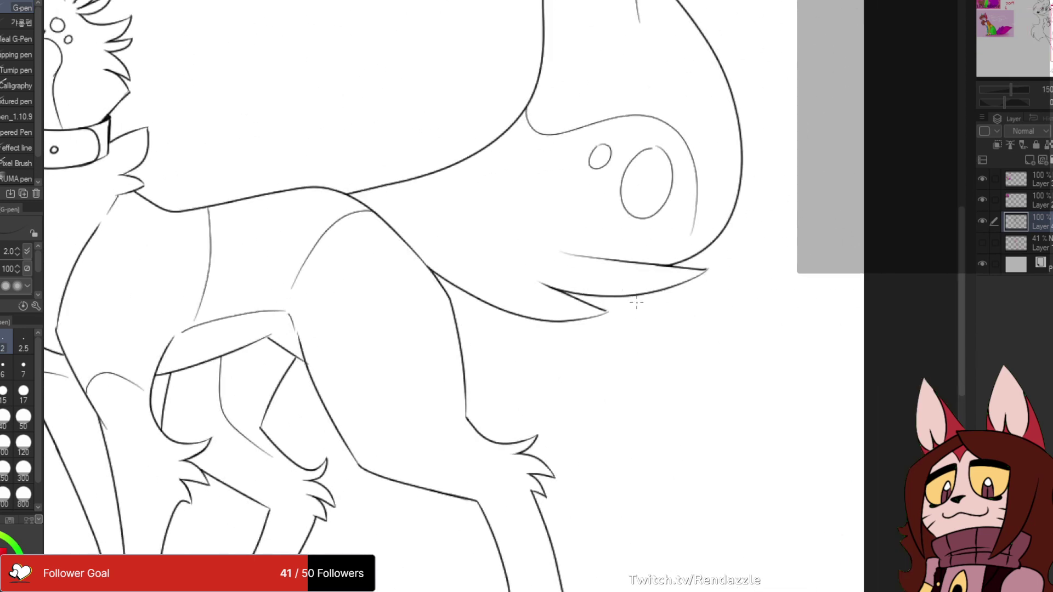
{"action": "scroll", "coordinate": [541, 333], "scroll_direction": "up", "scroll_amount": 6}
{"action": "mouse_move", "coordinate": [590, 349]}
{"action": "left_mouse_down"}
{"action": "mouse_move", "coordinate": [556, 329]}
{"action": "mouse_move", "coordinate": [624, 336]}
{"action": "mouse_move", "coordinate": [542, 360]}
{"action": "left_mouse_up"}
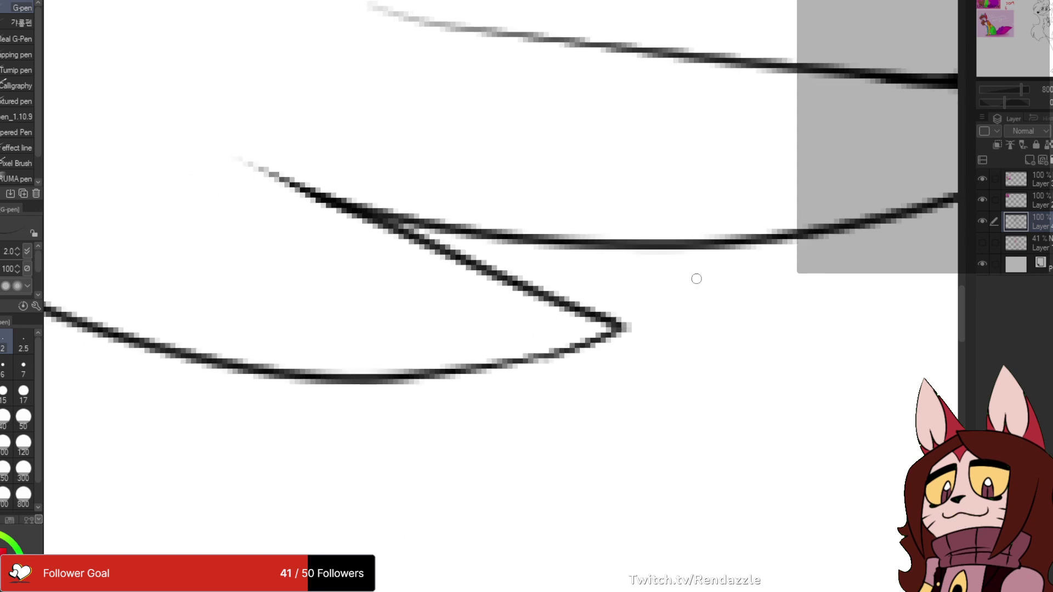
{"action": "scroll", "coordinate": [947, 123], "scroll_direction": "down", "scroll_amount": 2}
{"action": "left_click_drag", "start_coordinate": [729, 164], "coordinate": [300, 399]}
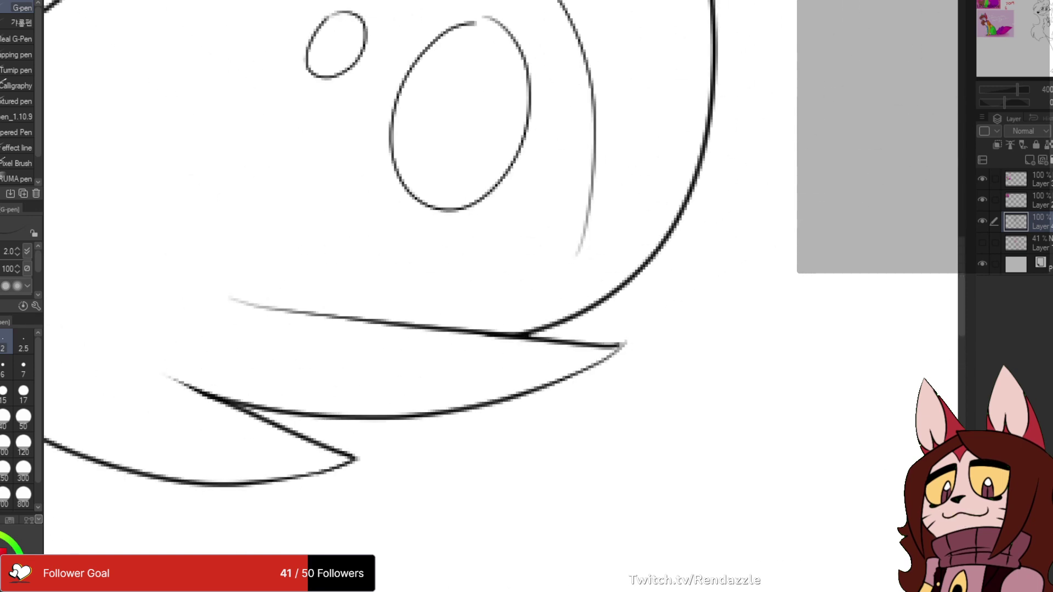
- Trim the blunt line ends in the notch between the two tail-tip strands and try redrawing their join
{"action": "mouse_move", "coordinate": [416, 22]}
{"action": "left_mouse_down"}
{"action": "mouse_move", "coordinate": [343, 229]}
{"action": "mouse_move", "coordinate": [484, 560]}
{"action": "left_mouse_up"}
{"action": "mouse_move", "coordinate": [411, 164]}
{"action": "left_mouse_down"}
{"action": "mouse_move", "coordinate": [446, 299]}
{"action": "mouse_move", "coordinate": [422, 451]}
{"action": "left_mouse_up"}
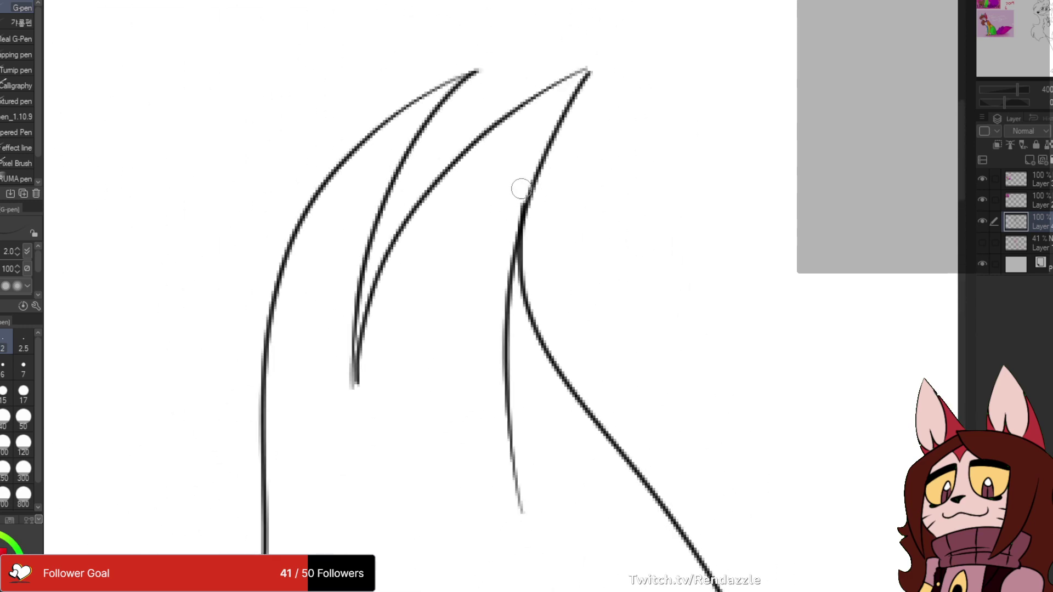
{"action": "left_click_drag", "start_coordinate": [363, 316], "coordinate": [358, 383]}
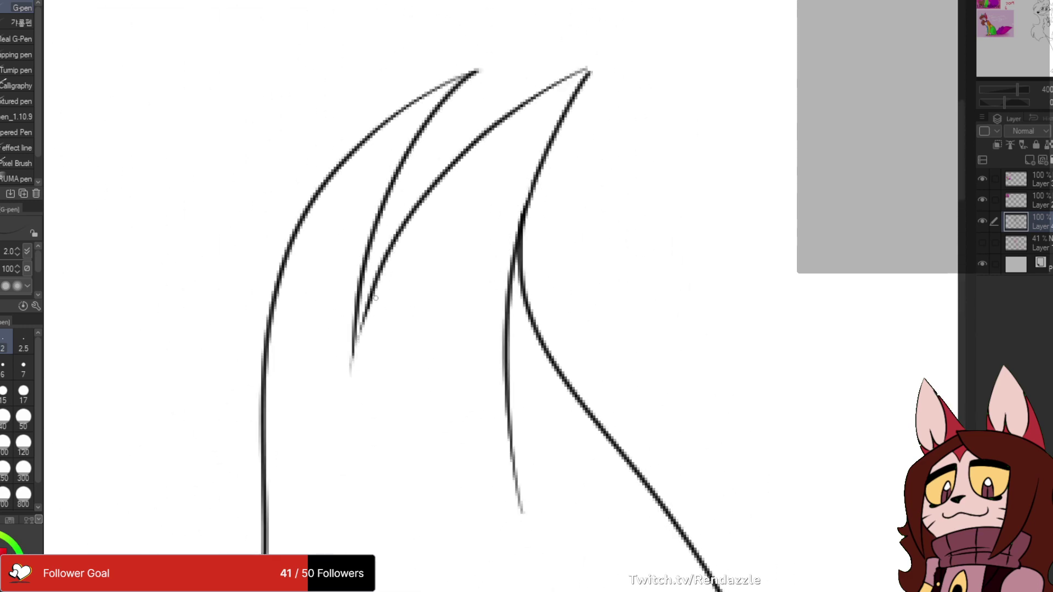
{"action": "left_click_drag", "start_coordinate": [362, 318], "coordinate": [351, 371]}
{"action": "key", "text": "ctrl+z"}
{"action": "mouse_move", "coordinate": [375, 287]}
{"action": "left_mouse_down"}
{"action": "mouse_move", "coordinate": [356, 374]}
{"action": "mouse_move", "coordinate": [354, 361]}
{"action": "left_mouse_up"}
{"action": "key", "text": "ctrl+z"}
- Select the whole character with a Shrink selection around its outline, try expanding the selection slightly and undo the expansion
{"action": "scroll", "coordinate": [472, 162], "scroll_direction": "down", "scroll_amount": 4}
{"action": "left_click_drag", "start_coordinate": [289, 356], "coordinate": [684, 165]}
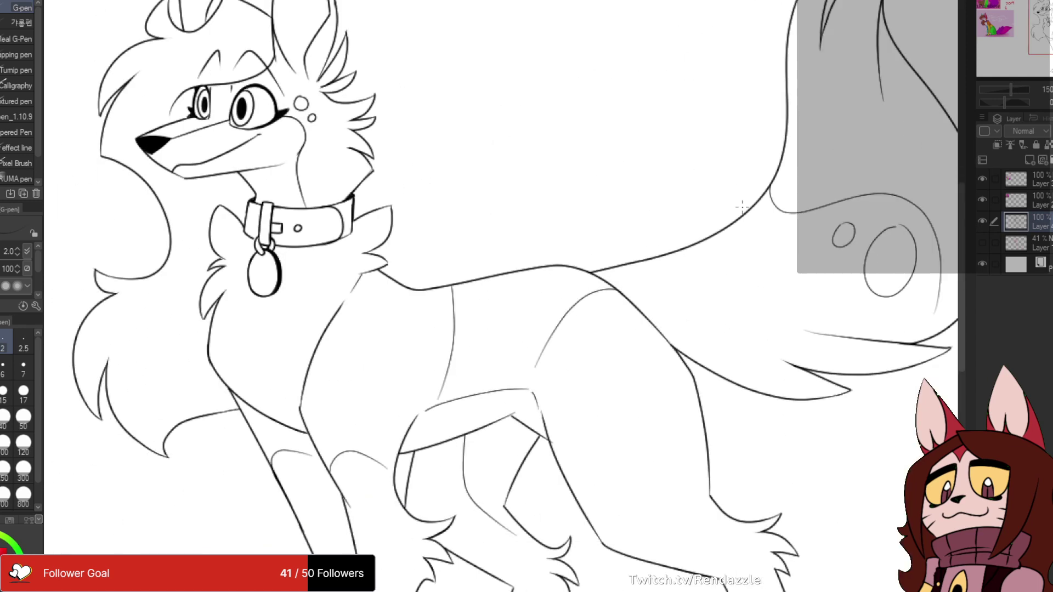
{"action": "scroll", "coordinate": [741, 206], "scroll_direction": "down", "scroll_amount": 3}
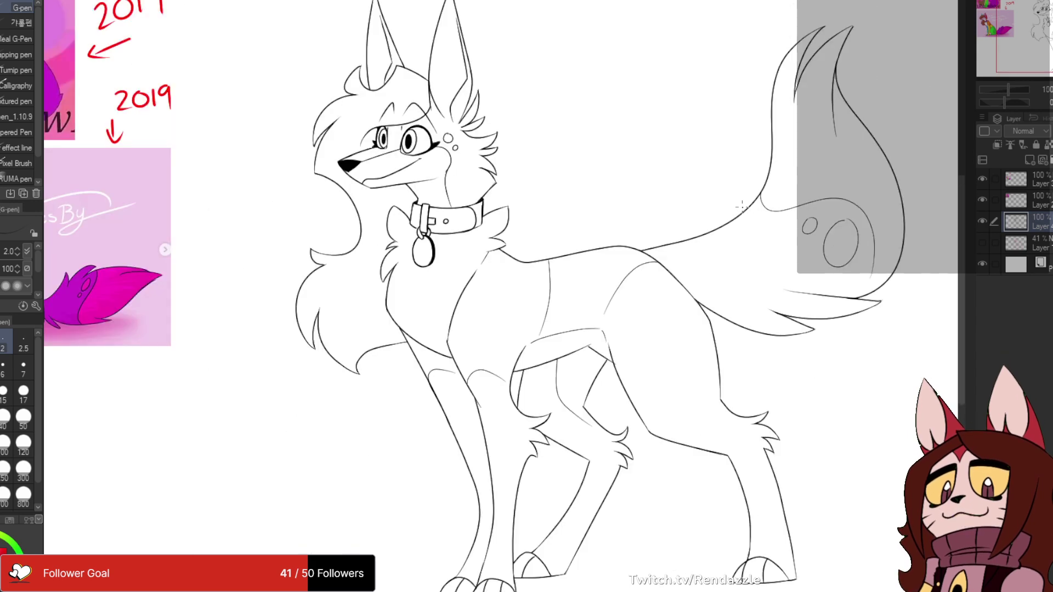
{"action": "scroll", "coordinate": [741, 206], "scroll_direction": "down", "scroll_amount": 3}
{"action": "left_click_drag", "start_coordinate": [742, 206], "coordinate": [549, 242]}
{"action": "key", "text": "m"}
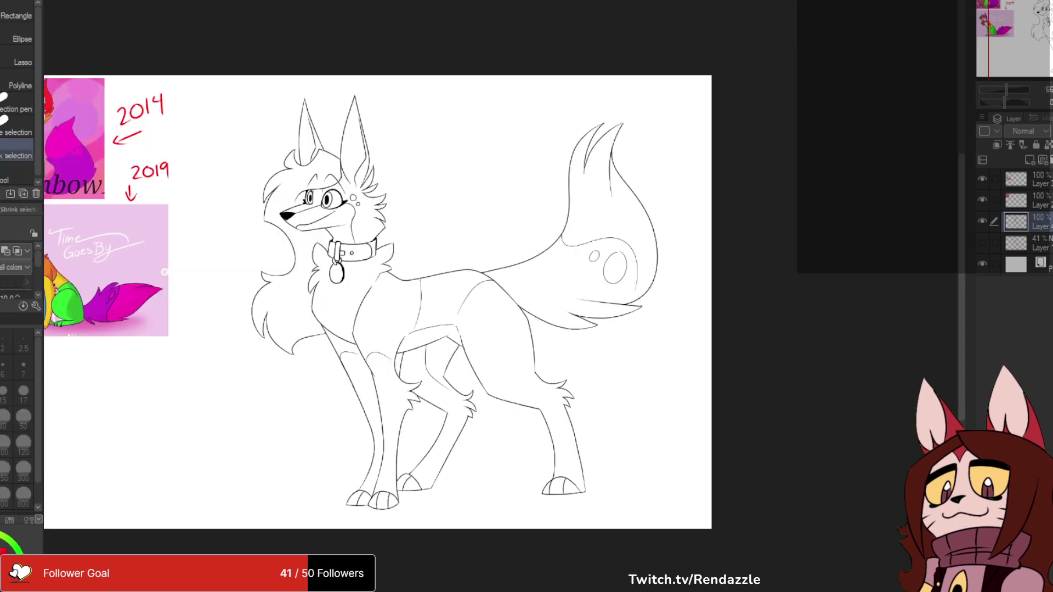
{"action": "mouse_move", "coordinate": [299, 76]}
{"action": "left_mouse_down"}
{"action": "mouse_move", "coordinate": [233, 505]}
{"action": "mouse_move", "coordinate": [439, 5]}
{"action": "mouse_move", "coordinate": [384, 17]}
{"action": "left_mouse_up"}
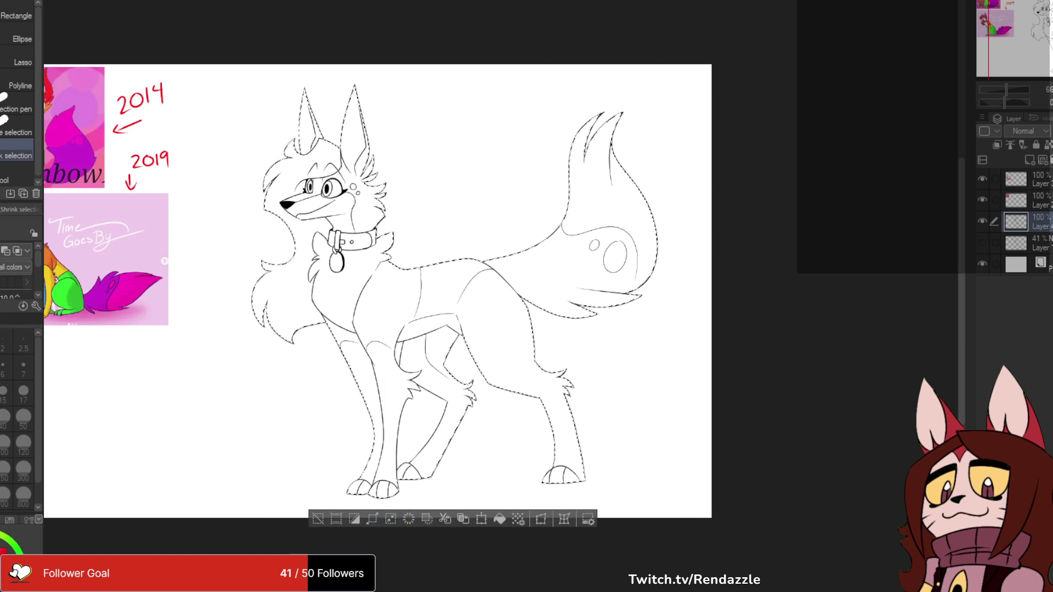
{"action": "key", "text": "Return"}
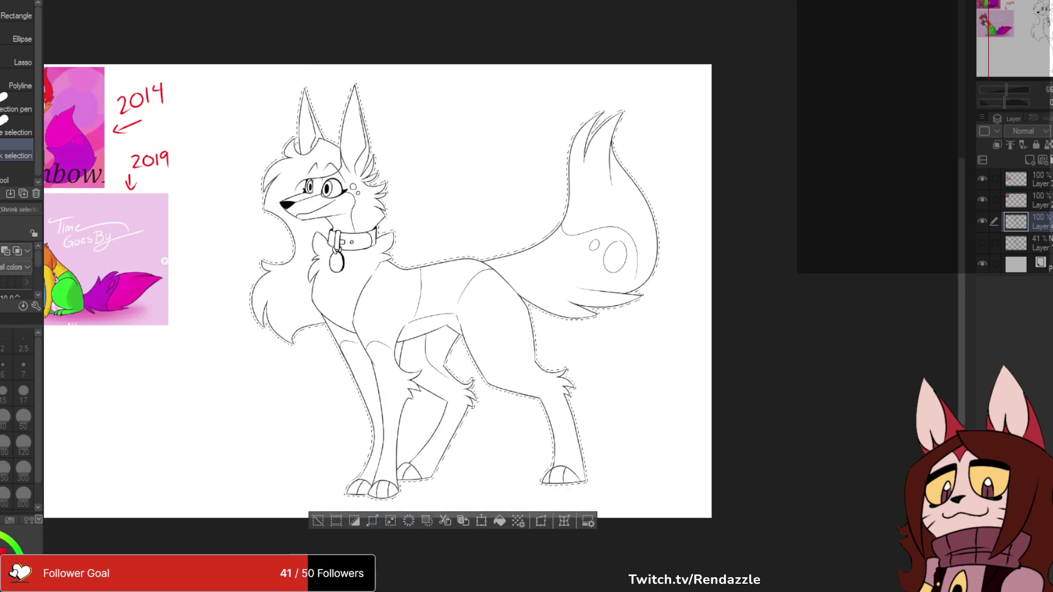
{"action": "key", "text": "ctrl+z"}
- Add a new layer directly above the hidden sketch layer, beneath the line art
{"action": "left_click", "coordinate": [1026, 243]}
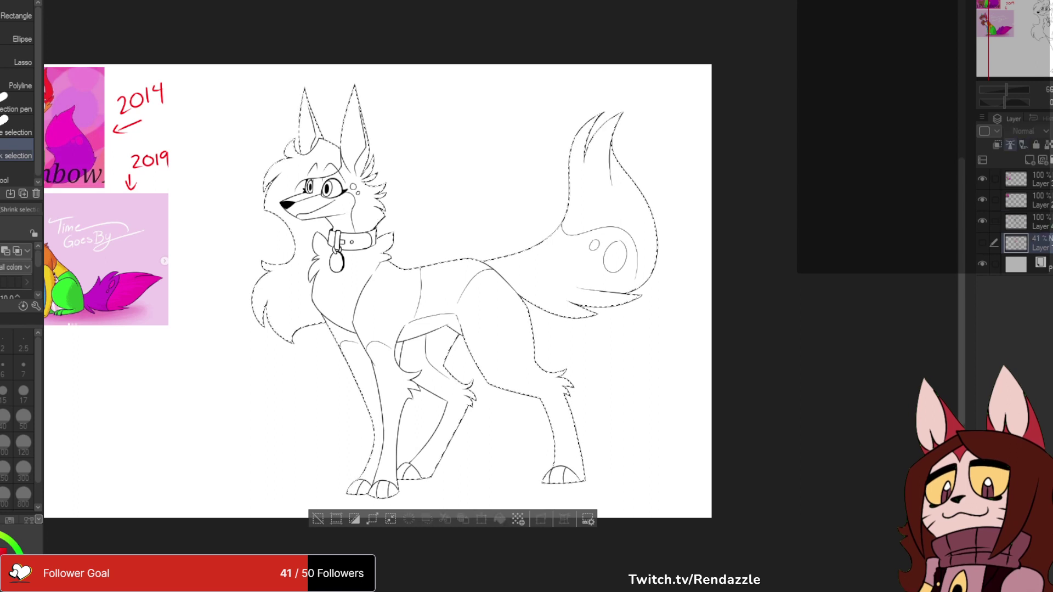
{"action": "key", "text": "ctrl+shift+n"}
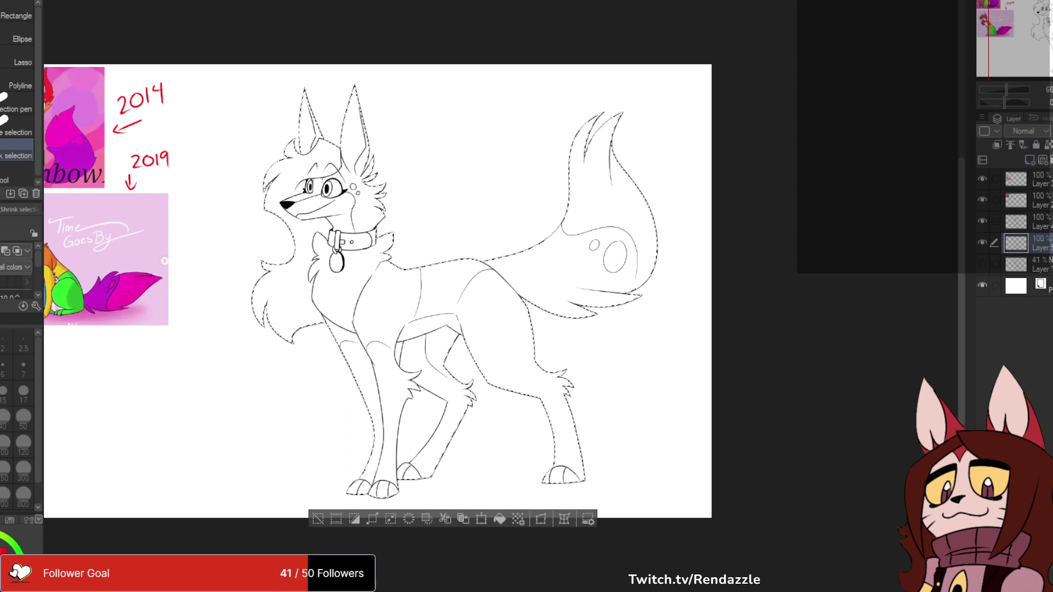
- Try filling the selected silhouette with pink and adding another layer beneath it, and undo both changes
{"action": "key", "text": "g"}
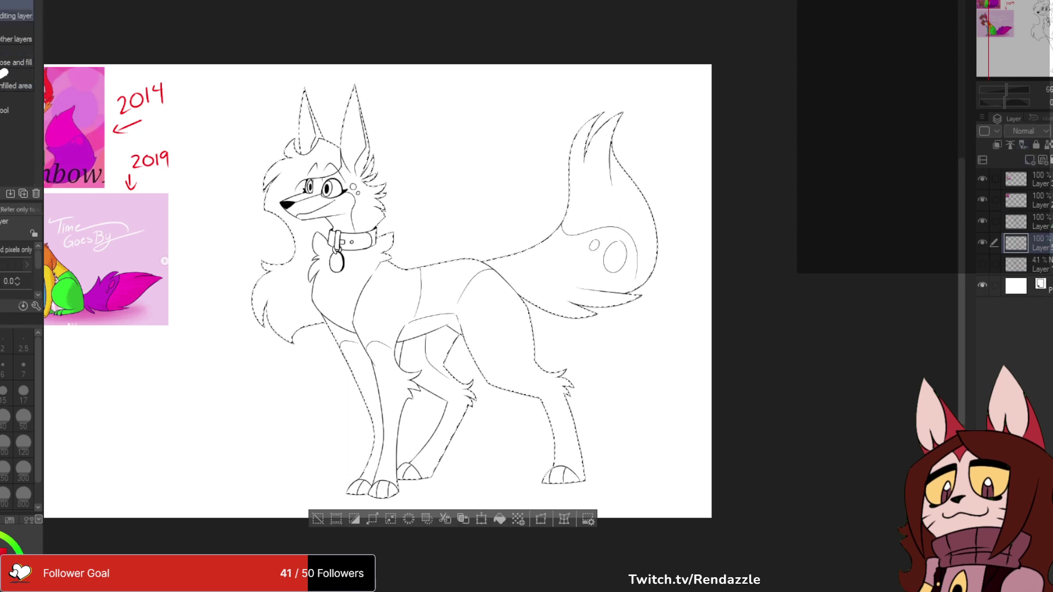
{"action": "key", "text": "alt+Delete"}
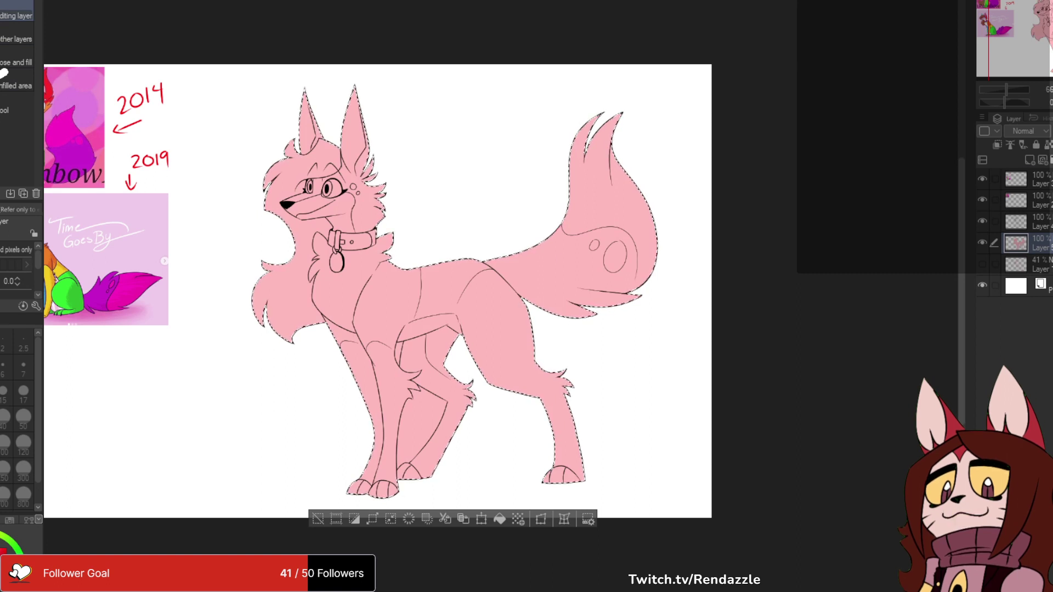
{"action": "left_click", "coordinate": [1031, 264]}
{"action": "key", "text": "ctrl+shift+n"}
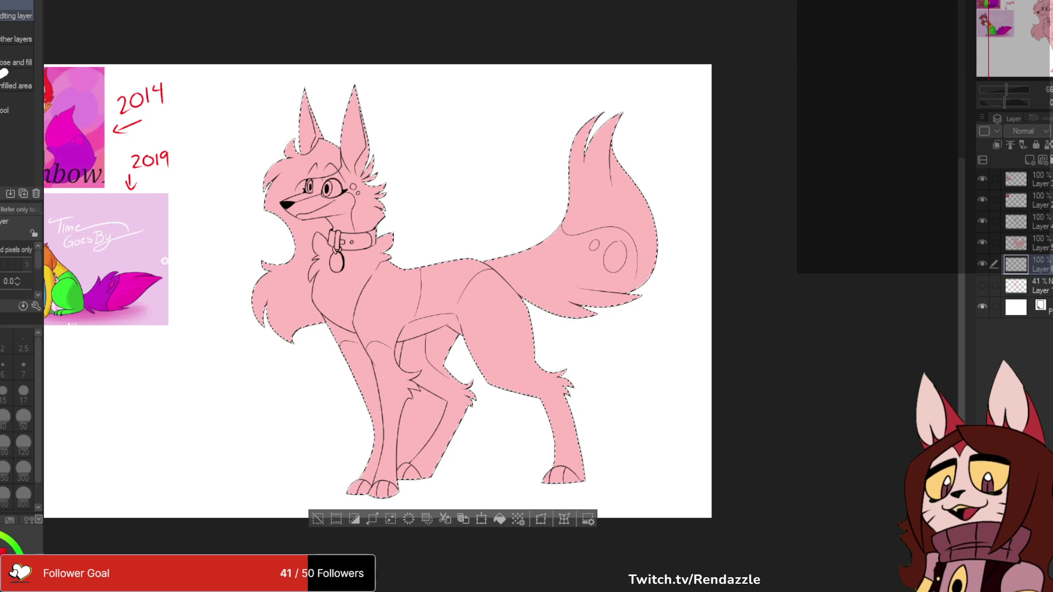
{"action": "left_click_drag", "start_coordinate": [377, 290], "coordinate": [415, 249]}
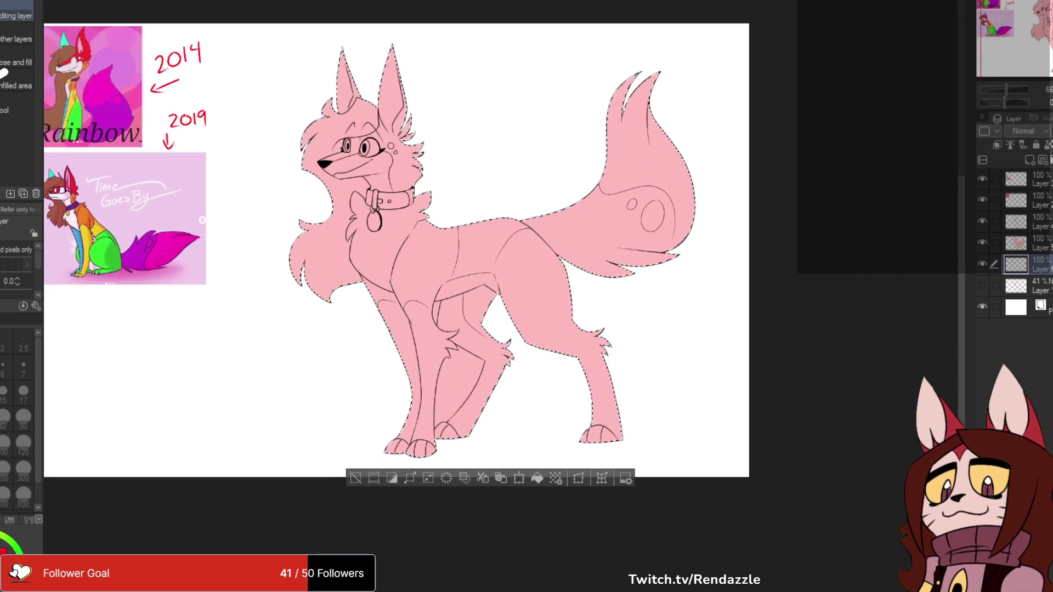
{"action": "key", "text": "ctrl+z"}
{"action": "key", "text": "ctrl+z"}
- Remove the enclosed background gaps between the front and hind legs from the character selection
{"action": "key", "text": "ctrl+plus"}
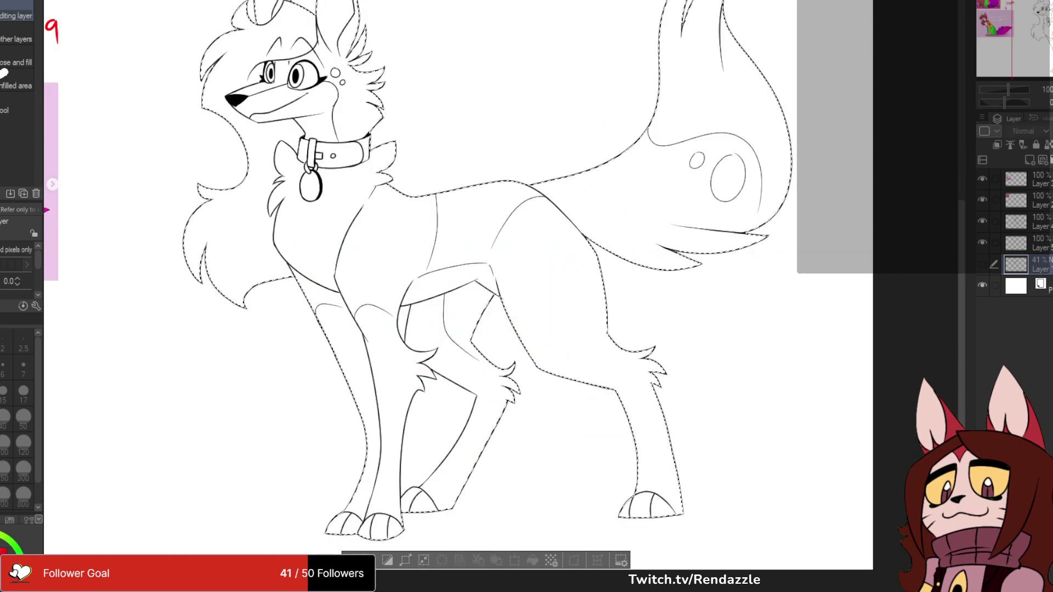
{"action": "left_click_drag", "start_coordinate": [504, 290], "coordinate": [445, 242]}
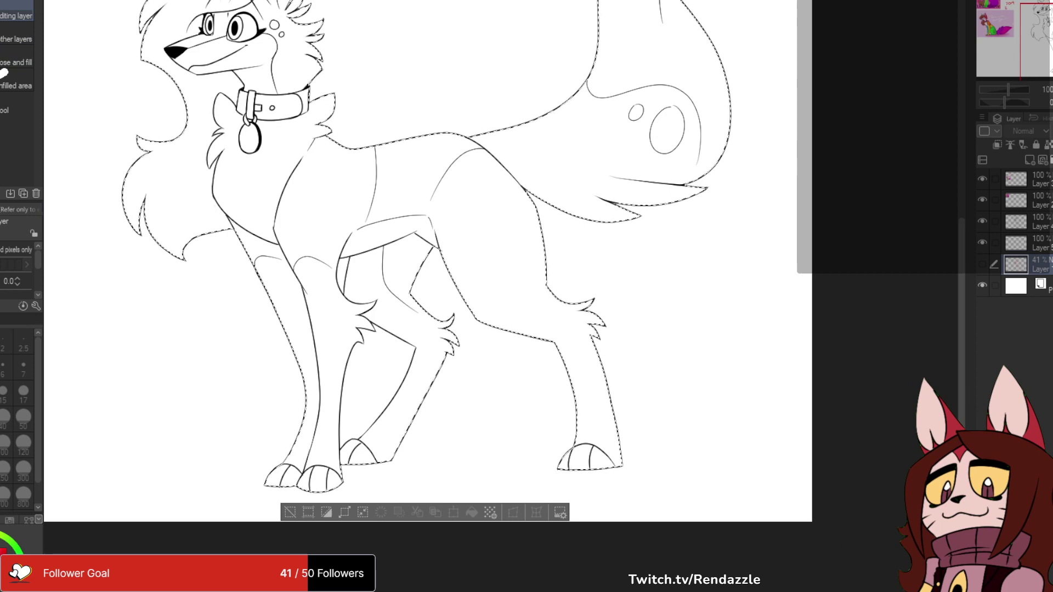
{"action": "key", "text": "w"}
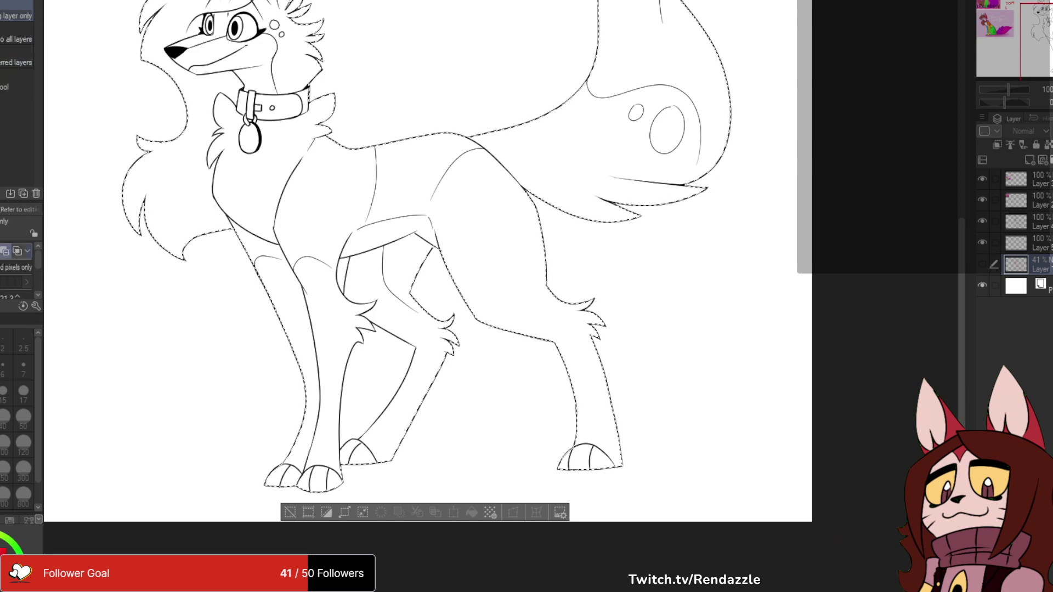
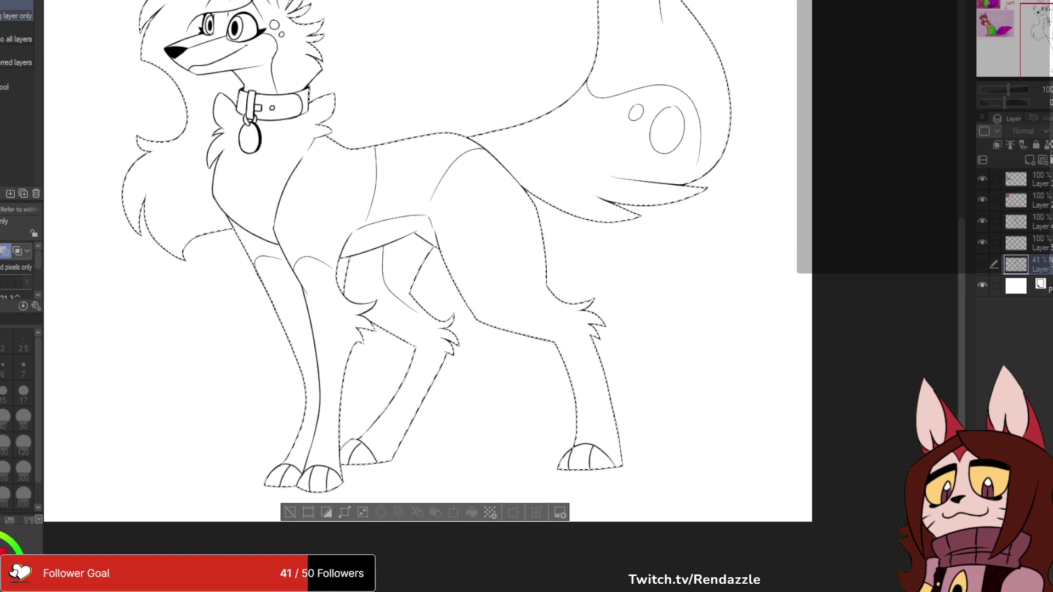
{"action": "key", "text": "m"}
{"action": "key", "text": "w"}
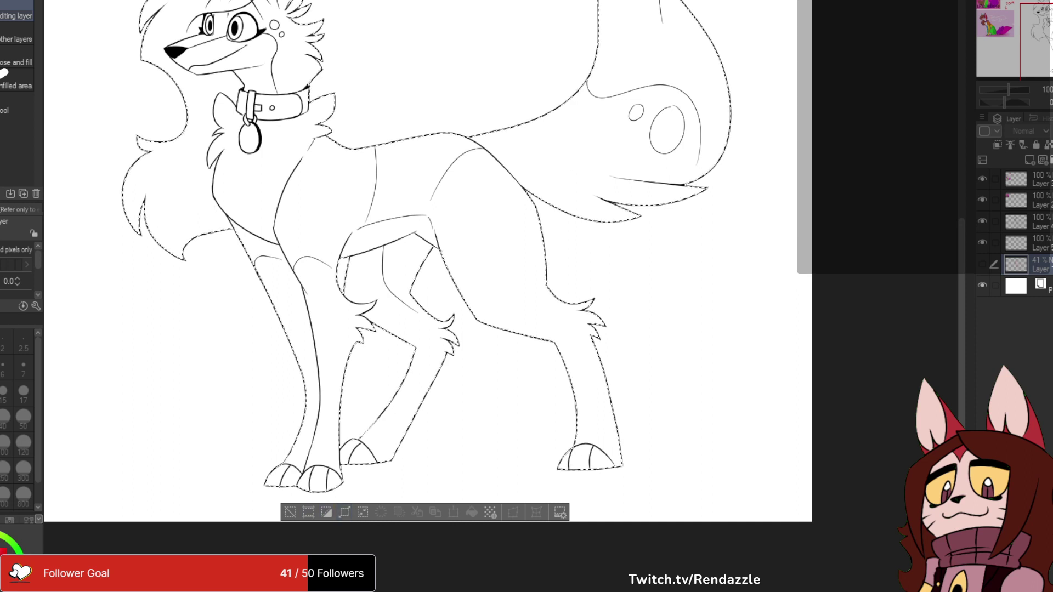
- Fill the corrected character selection with light pink on the layer directly above the hidden sketch layer
{"action": "left_click", "coordinate": [1031, 243]}
{"action": "left_click", "coordinate": [982, 243]}
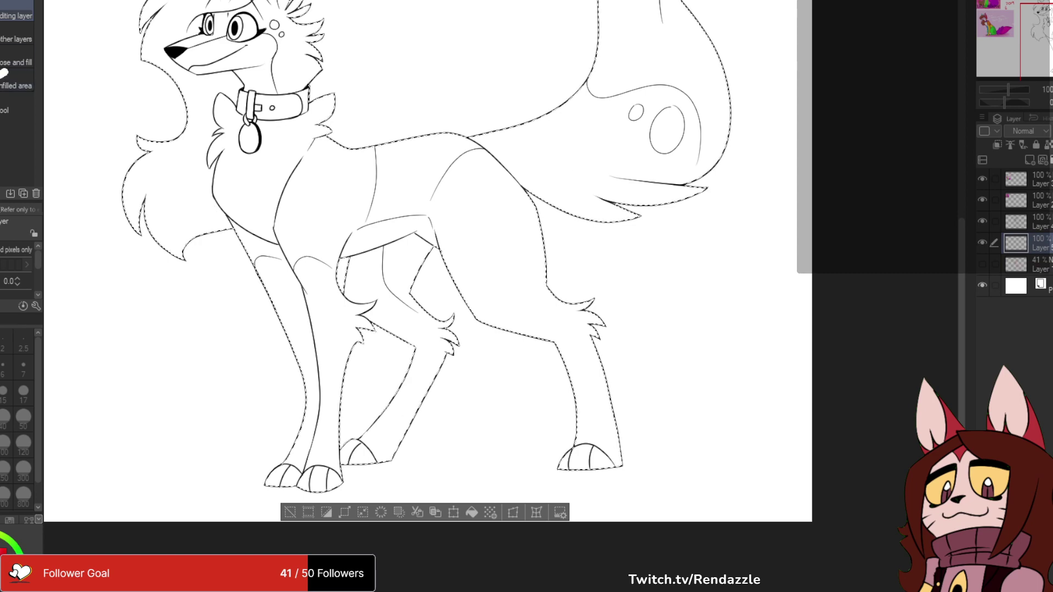
{"action": "key", "text": "alt+Delete"}
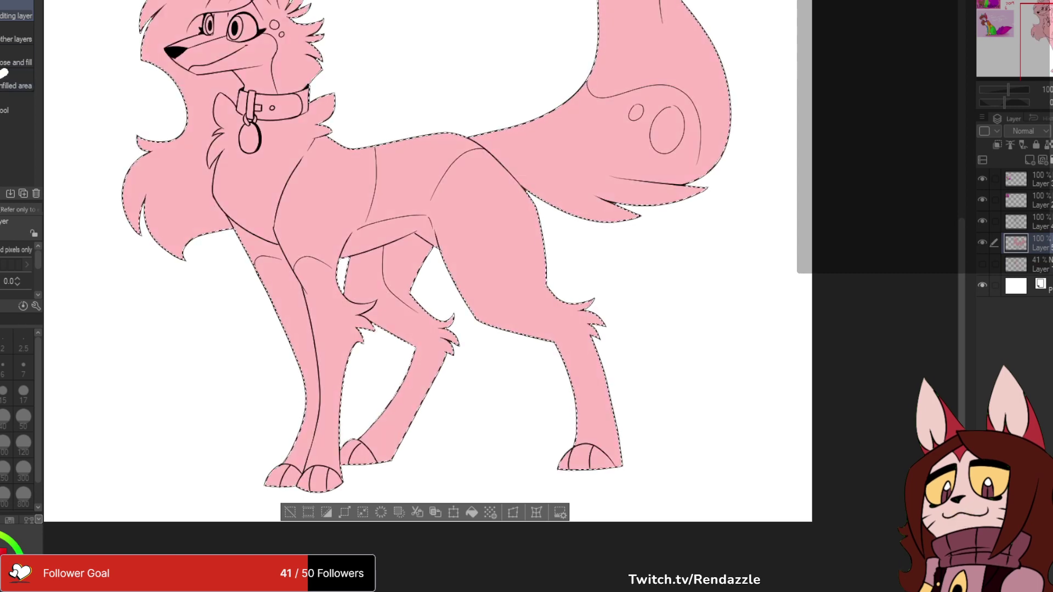
- Try a wider expansion of the selection around the pink silhouette, undo it and expand by a smaller amount
{"action": "mouse_move", "coordinate": [427, 246]}
{"action": "left_mouse_down"}
{"action": "mouse_move", "coordinate": [469, 435]}
{"action": "mouse_move", "coordinate": [452, 300]}
{"action": "left_mouse_up"}
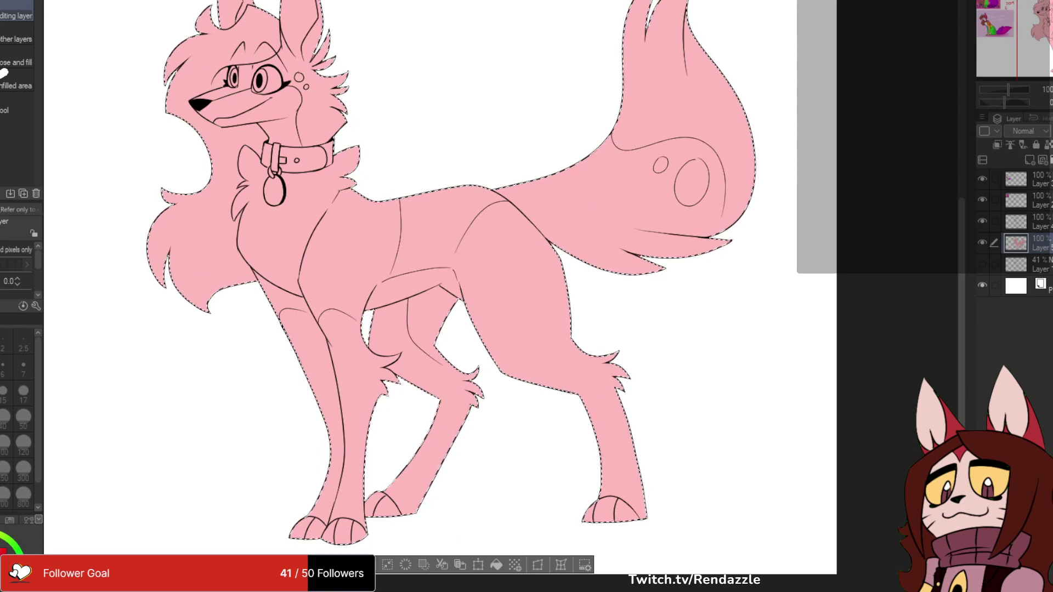
{"action": "key", "text": "Return"}
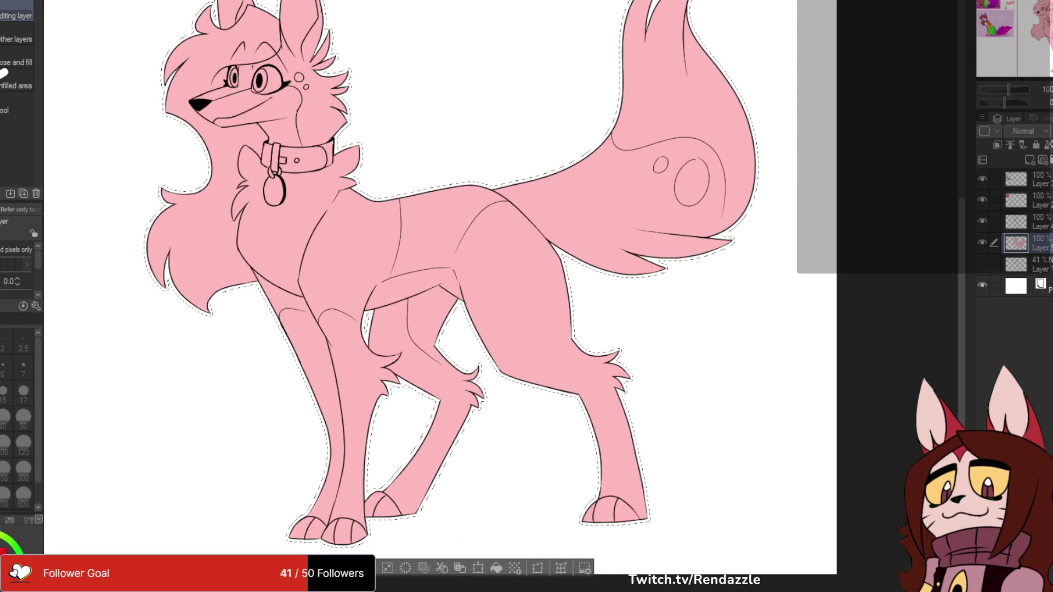
{"action": "key", "text": "ctrl+z"}
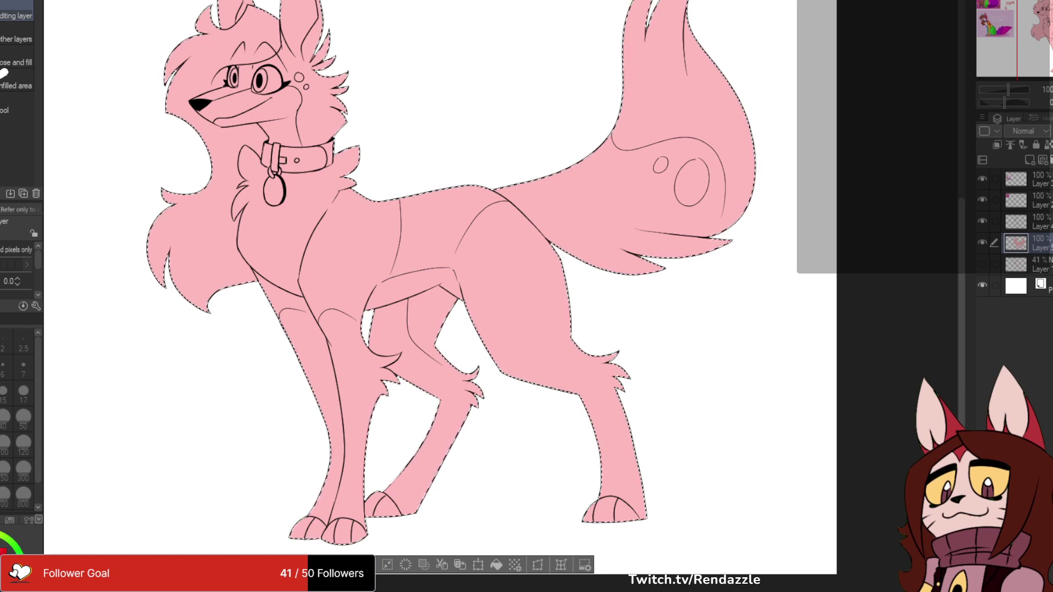
{"action": "key", "text": "ctrl+y"}
- Add a layer beneath the pink silhouette, fill the expanded selection with black as a thick outline, and deselect
{"action": "left_click", "coordinate": [1031, 264]}
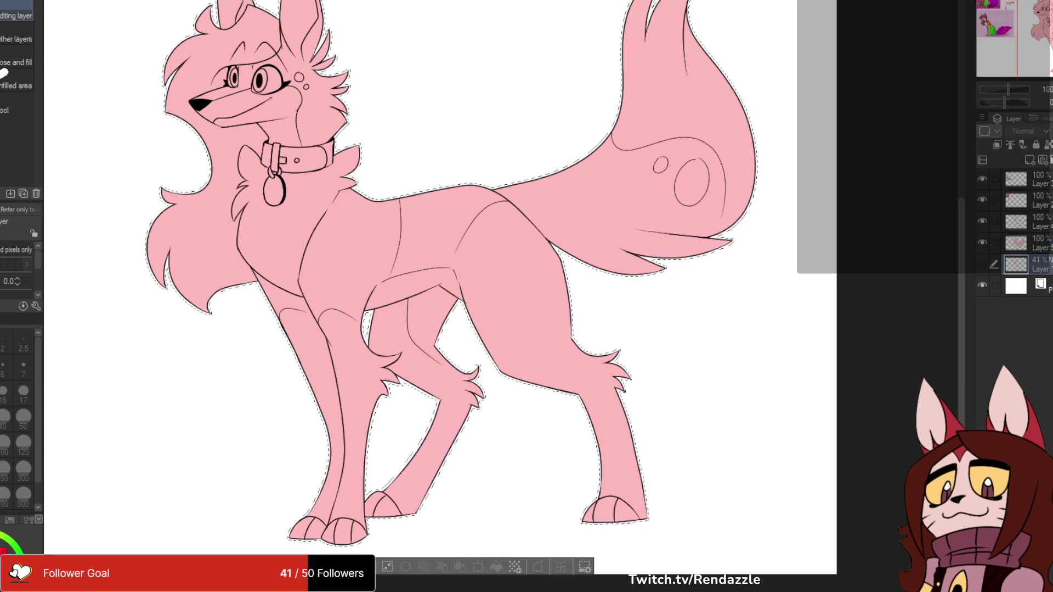
{"action": "left_click", "coordinate": [1030, 159]}
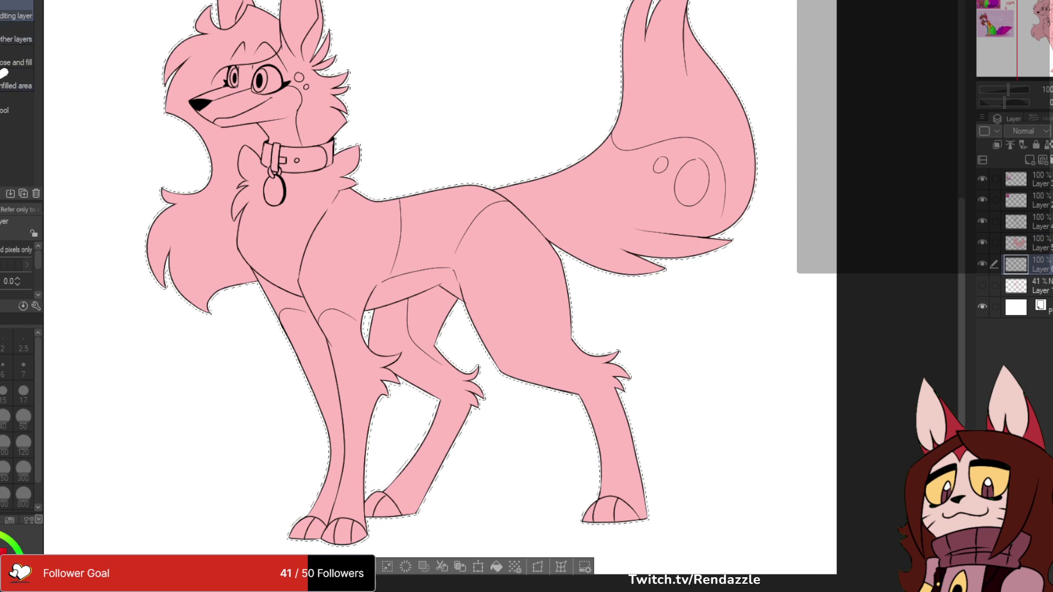
{"action": "key", "text": "alt+Delete"}
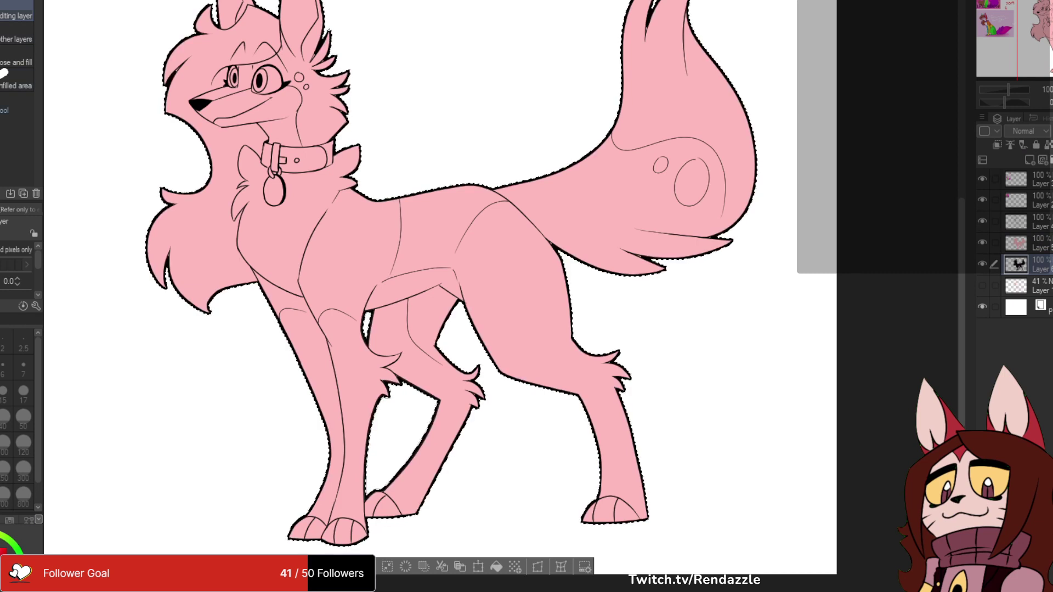
{"action": "key", "text": "m"}
{"action": "key", "text": "ctrl+d"}
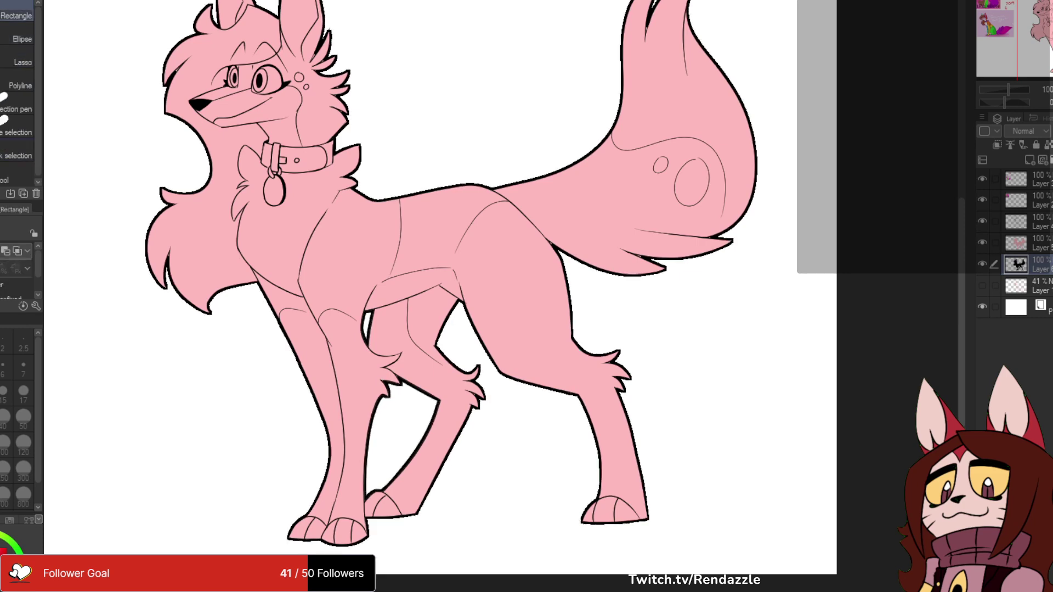
- On the pink silhouette layer, fill the sliver inside the front hair notch with black using the G-pen
{"action": "left_click_drag", "start_coordinate": [439, 286], "coordinate": [598, 335]}
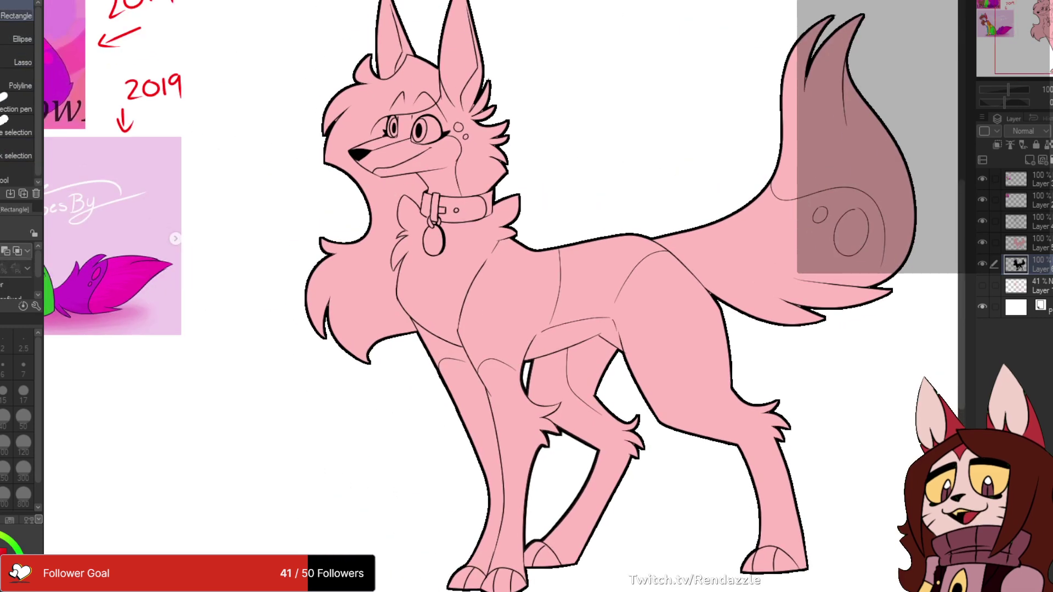
{"action": "left_click", "coordinate": [1026, 243]}
{"action": "key", "text": "p"}
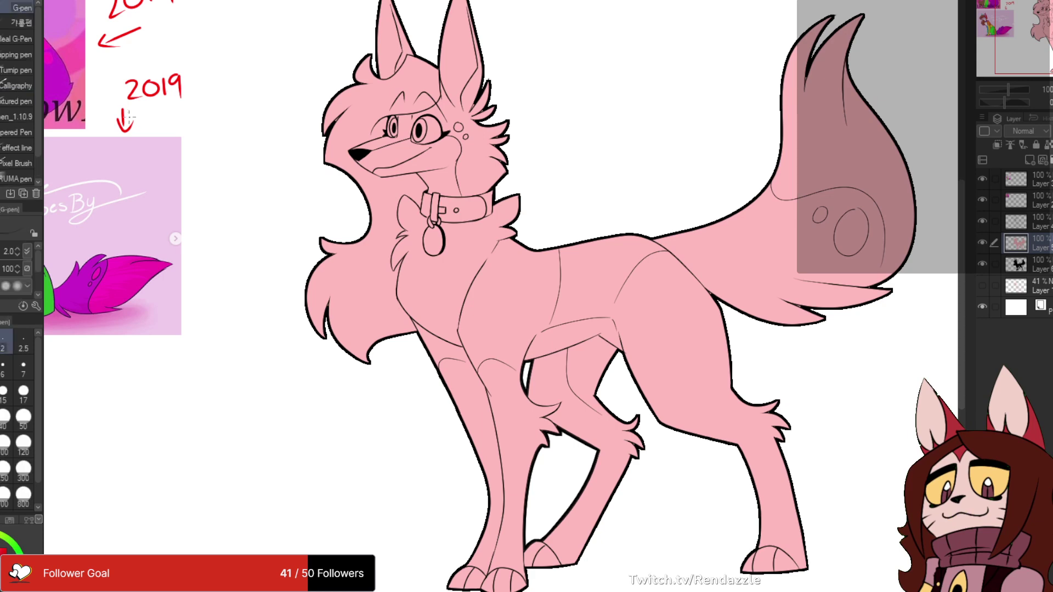
{"action": "scroll", "coordinate": [290, 133], "scroll_direction": "up", "scroll_amount": 8}
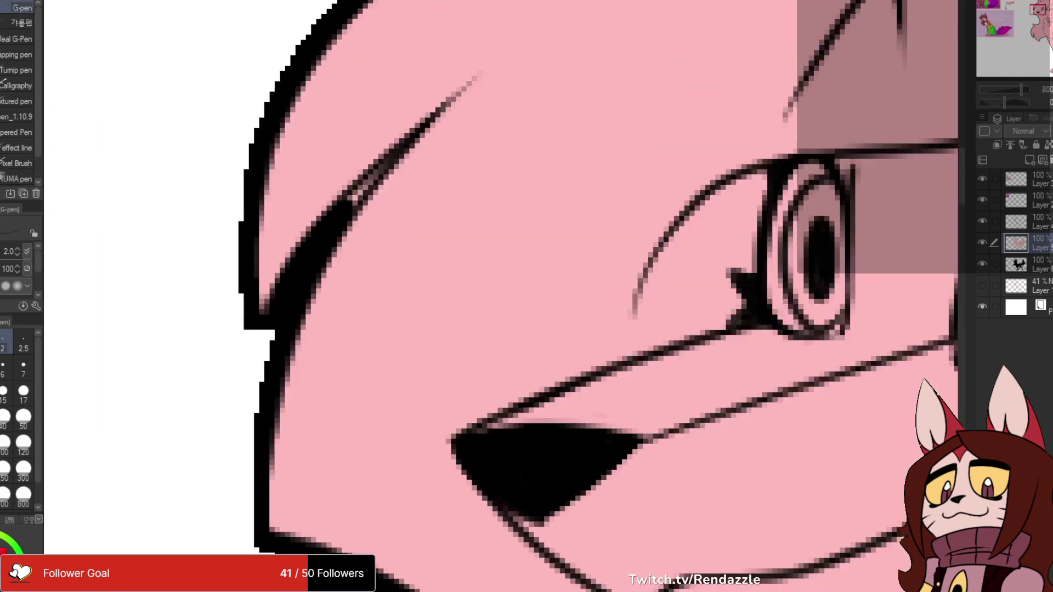
{"action": "left_click_drag", "start_coordinate": [500, 296], "coordinate": [417, 348]}
{"action": "left_click_drag", "start_coordinate": [258, 272], "coordinate": [314, 208]}
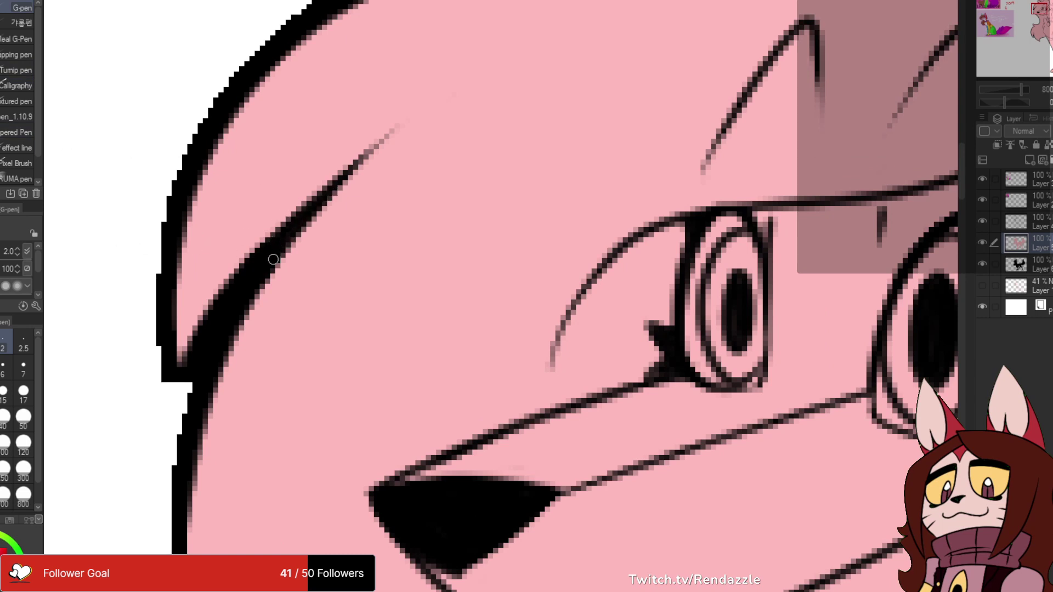
- Set the G-pen size to 3 and check the outline around the hair tuft and ear tips for leftover slivers
{"action": "key", "text": "bracketright"}
{"action": "key", "text": "bracketright"}
{"action": "left_click_drag", "start_coordinate": [663, 78], "coordinate": [550, 199]}
{"action": "scroll", "coordinate": [549, 200], "scroll_direction": "down", "scroll_amount": 5}
{"action": "left_click_drag", "start_coordinate": [613, 170], "coordinate": [536, 239]}
{"action": "scroll", "coordinate": [452, 228], "scroll_direction": "up", "scroll_amount": 8}
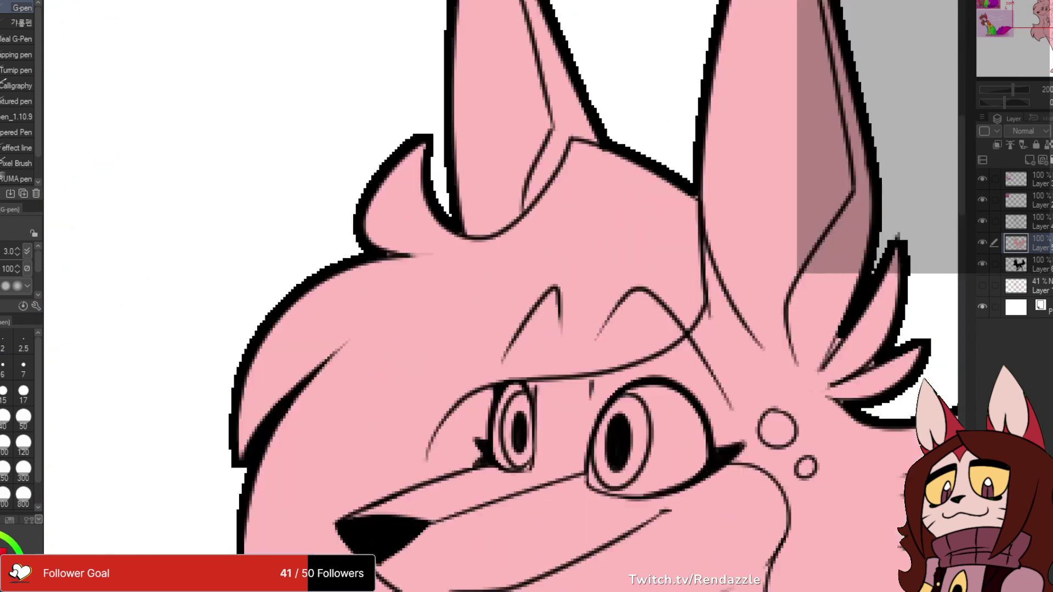
{"action": "left_click_drag", "start_coordinate": [471, 222], "coordinate": [433, 537]}
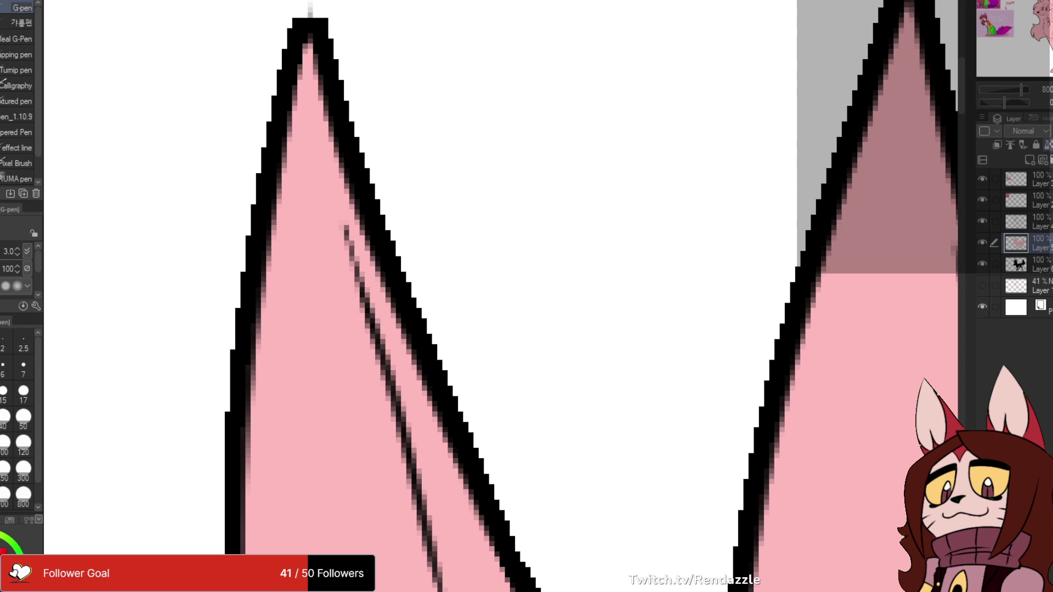
{"action": "key", "text": "ctrl+minus"}
{"action": "key", "text": "ctrl+minus"}
- Fill the pink slivers in the notches between the upper cheek fur tufts beside the ear with black
{"action": "left_click_drag", "start_coordinate": [816, 391], "coordinate": [714, 202]}
{"action": "scroll", "coordinate": [505, 283], "scroll_direction": "up", "scroll_amount": 7}
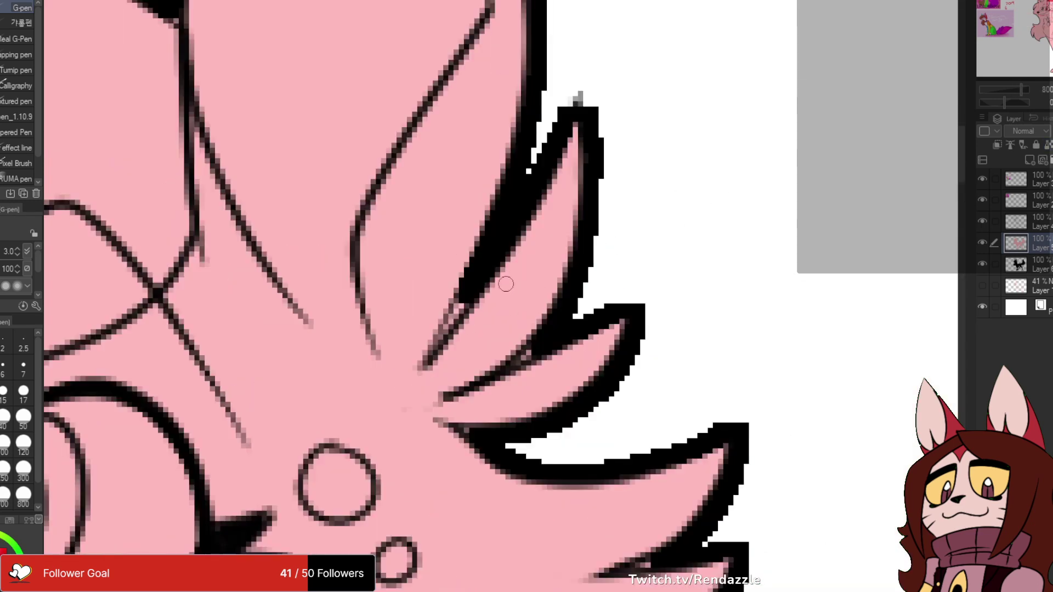
{"action": "left_click_drag", "start_coordinate": [459, 304], "coordinate": [445, 340]}
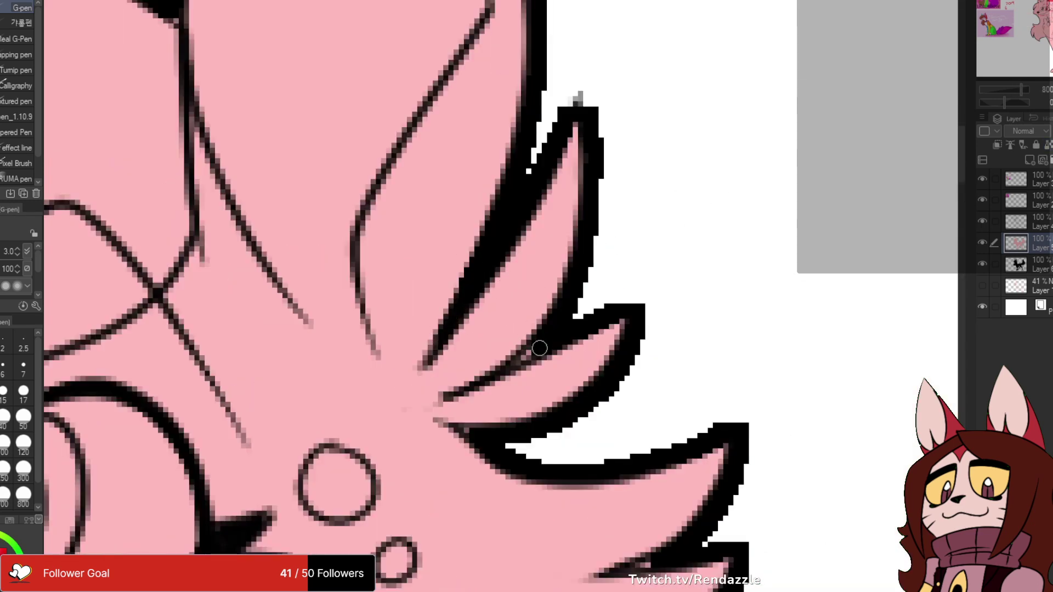
{"action": "mouse_move", "coordinate": [539, 348]}
{"action": "left_mouse_down"}
{"action": "mouse_move", "coordinate": [509, 363]}
{"action": "mouse_move", "coordinate": [518, 362]}
{"action": "left_mouse_up"}
{"action": "left_click_drag", "start_coordinate": [481, 435], "coordinate": [458, 422]}
- Fill the slivers between the lower cheek fur tufts and in the jaw corner above the collar with black
{"action": "left_click_drag", "start_coordinate": [546, 457], "coordinate": [495, 323]}
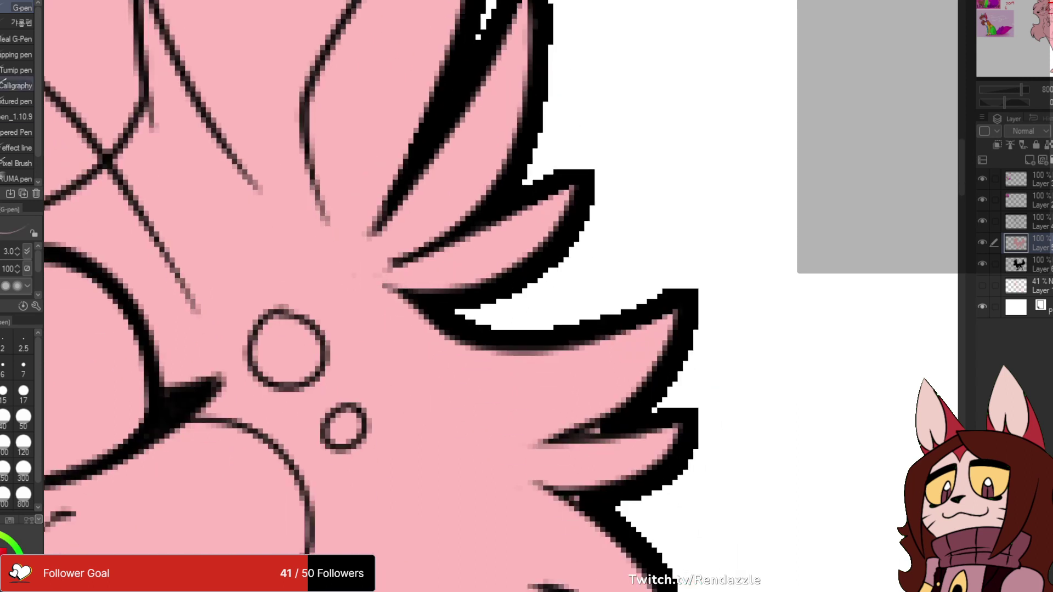
{"action": "key", "text": "e"}
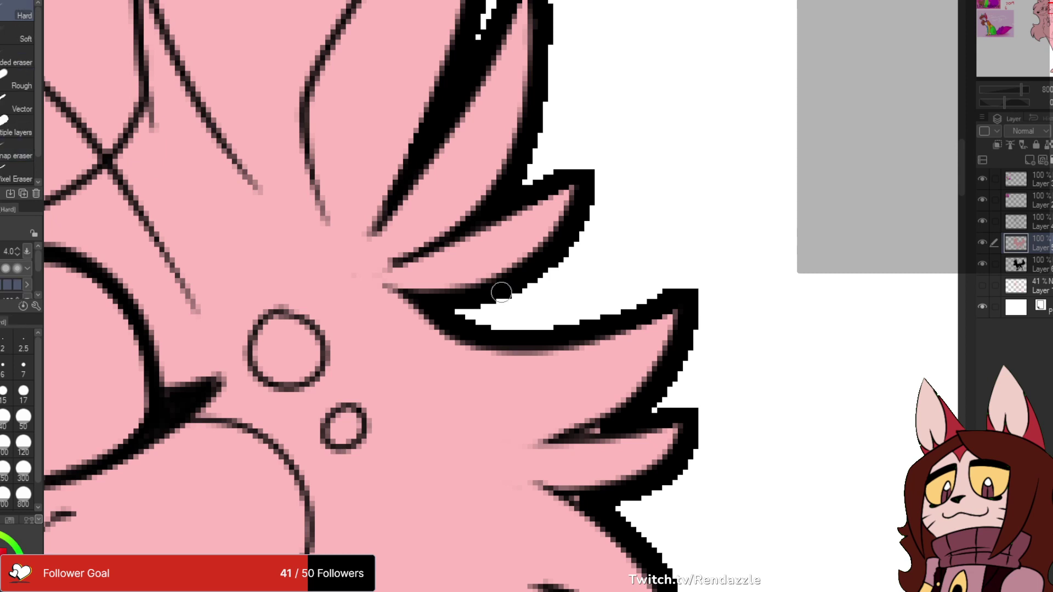
{"action": "key", "text": "p"}
{"action": "scroll", "coordinate": [501, 292], "scroll_direction": "down", "scroll_amount": 3}
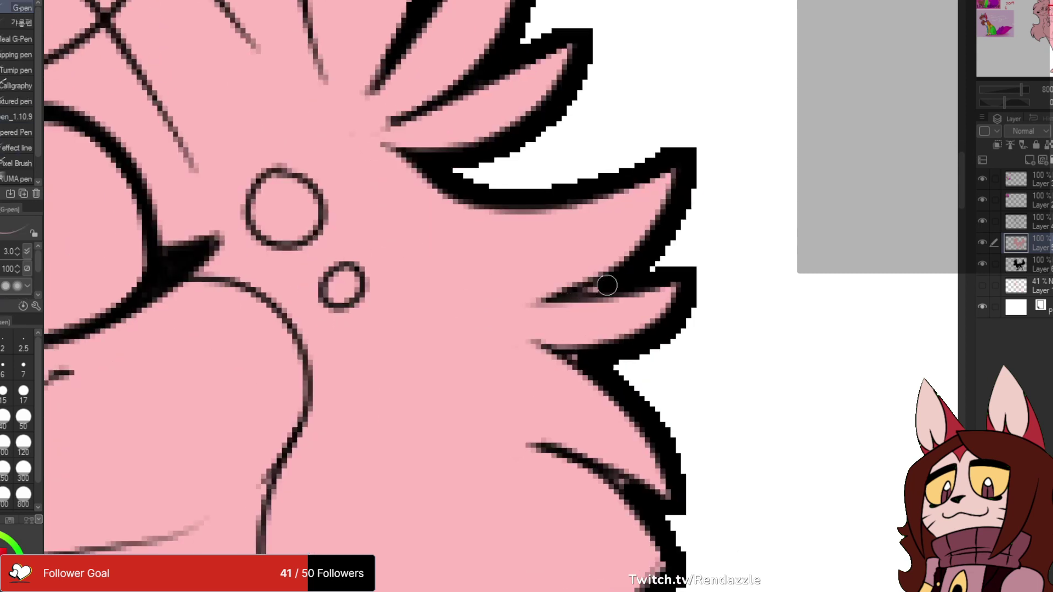
{"action": "left_click_drag", "start_coordinate": [605, 285], "coordinate": [582, 297]}
{"action": "mouse_move", "coordinate": [567, 348]}
{"action": "left_mouse_down"}
{"action": "mouse_move", "coordinate": [485, 259]}
{"action": "mouse_move", "coordinate": [513, 285]}
{"action": "left_mouse_up"}
{"action": "left_click_drag", "start_coordinate": [549, 406], "coordinate": [529, 387]}
{"action": "scroll", "coordinate": [504, 296], "scroll_direction": "down", "scroll_amount": 9}
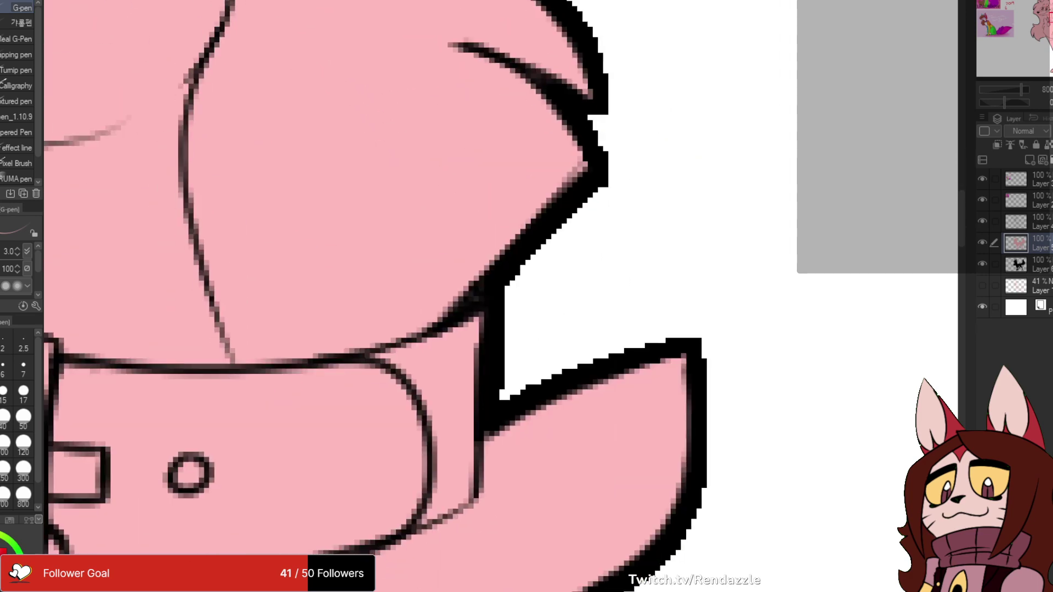
{"action": "left_click_drag", "start_coordinate": [470, 170], "coordinate": [460, 191]}
- Check the outline along the canine's legs and around the hind leg's fur tufts for leftover slivers
{"action": "left_click_drag", "start_coordinate": [954, 367], "coordinate": [858, 27]}
{"action": "scroll", "coordinate": [858, 26], "scroll_direction": "down", "scroll_amount": 2}
{"action": "scroll", "coordinate": [858, 27], "scroll_direction": "down", "scroll_amount": 2}
{"action": "left_click_drag", "start_coordinate": [712, 357], "coordinate": [384, 30]}
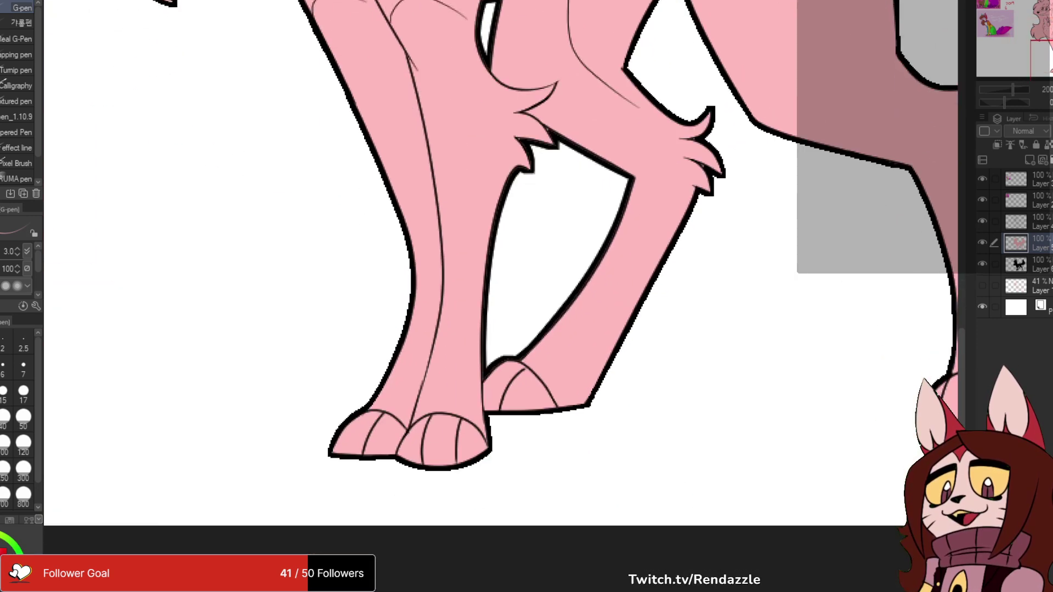
{"action": "left_click_drag", "start_coordinate": [713, 296], "coordinate": [353, 313]}
{"action": "scroll", "coordinate": [708, 364], "scroll_direction": "up", "scroll_amount": 5}
{"action": "scroll", "coordinate": [708, 364], "scroll_direction": "left", "scroll_amount": 1}
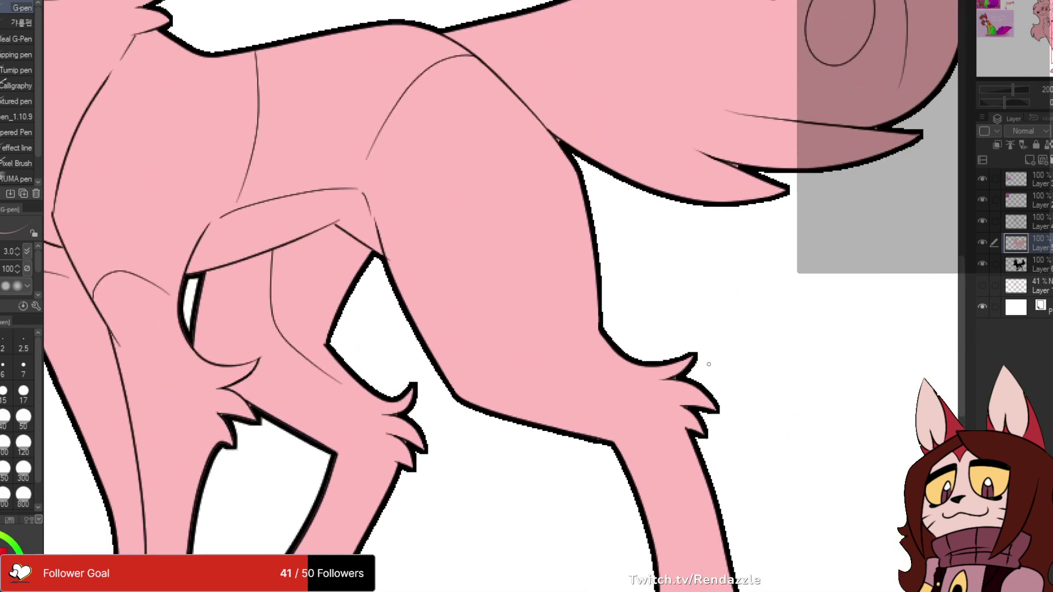
{"action": "scroll", "coordinate": [717, 429], "scroll_direction": "up", "scroll_amount": 4}
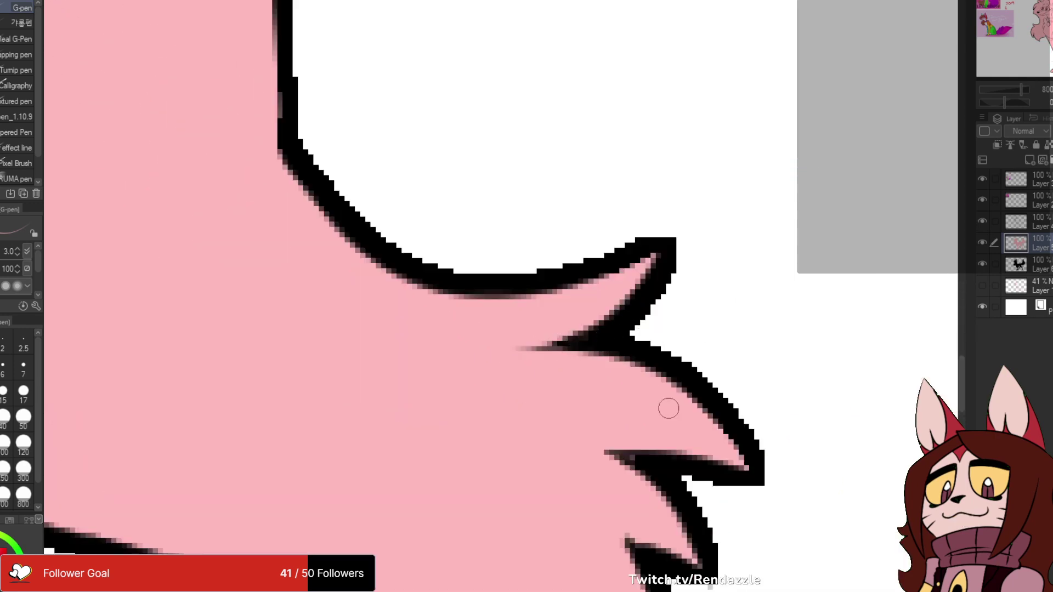
{"action": "mouse_move", "coordinate": [704, 250]}
{"action": "left_mouse_down"}
{"action": "mouse_move", "coordinate": [517, 327]}
{"action": "mouse_move", "coordinate": [509, 237]}
{"action": "left_mouse_up"}
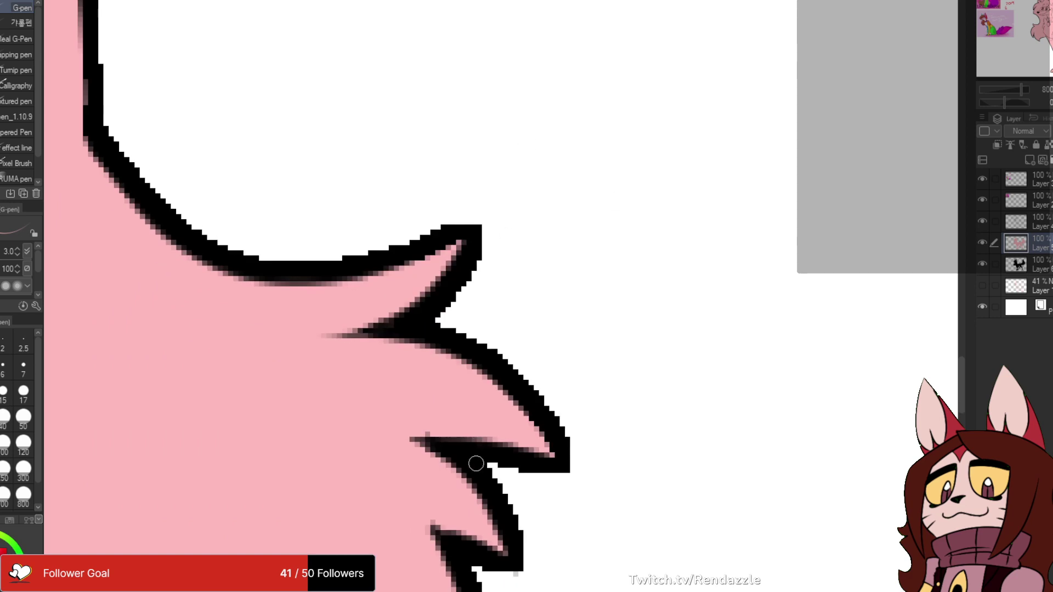
- Go over the tail's outline and fill the pink sliver in the notch between the tail-tip points with black
{"action": "scroll", "coordinate": [464, 437], "scroll_direction": "up", "scroll_amount": 10}
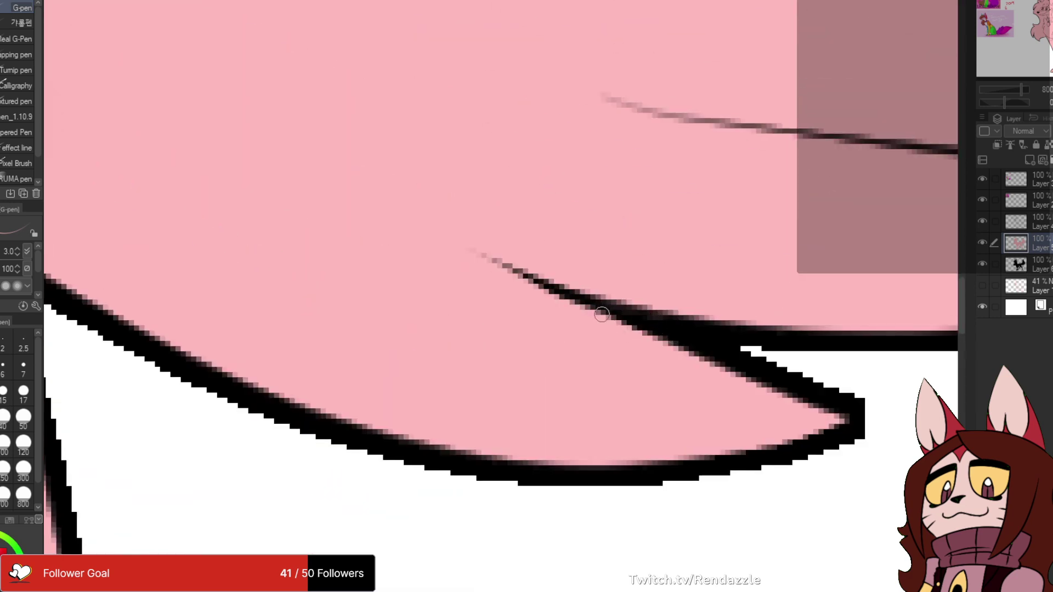
{"action": "scroll", "coordinate": [676, 331], "scroll_direction": "right", "scroll_amount": 5}
{"action": "scroll", "coordinate": [764, 229], "scroll_direction": "right", "scroll_amount": 2}
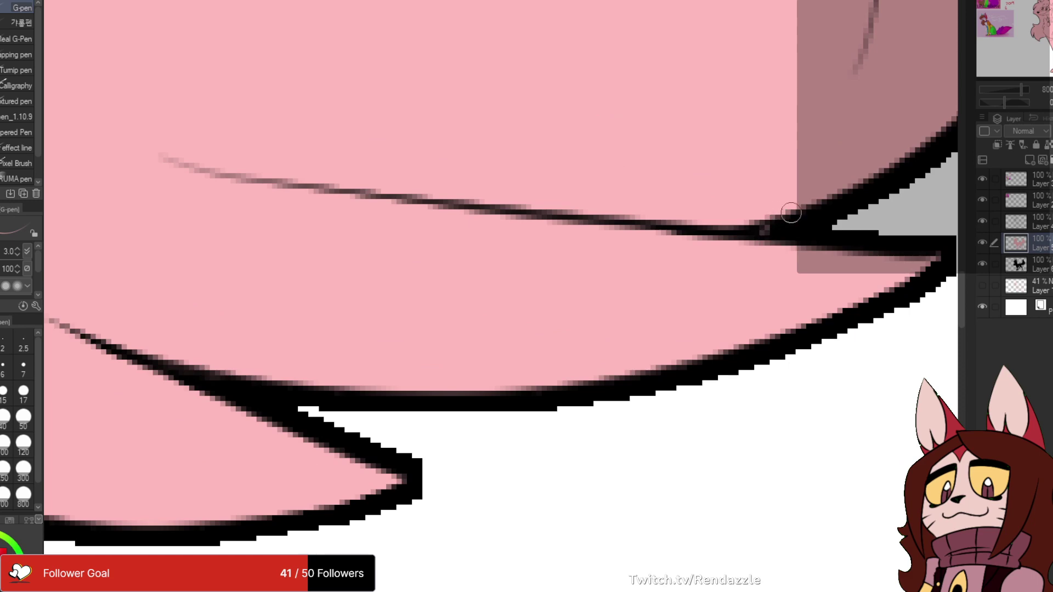
{"action": "scroll", "coordinate": [779, 230], "scroll_direction": "up", "scroll_amount": 8}
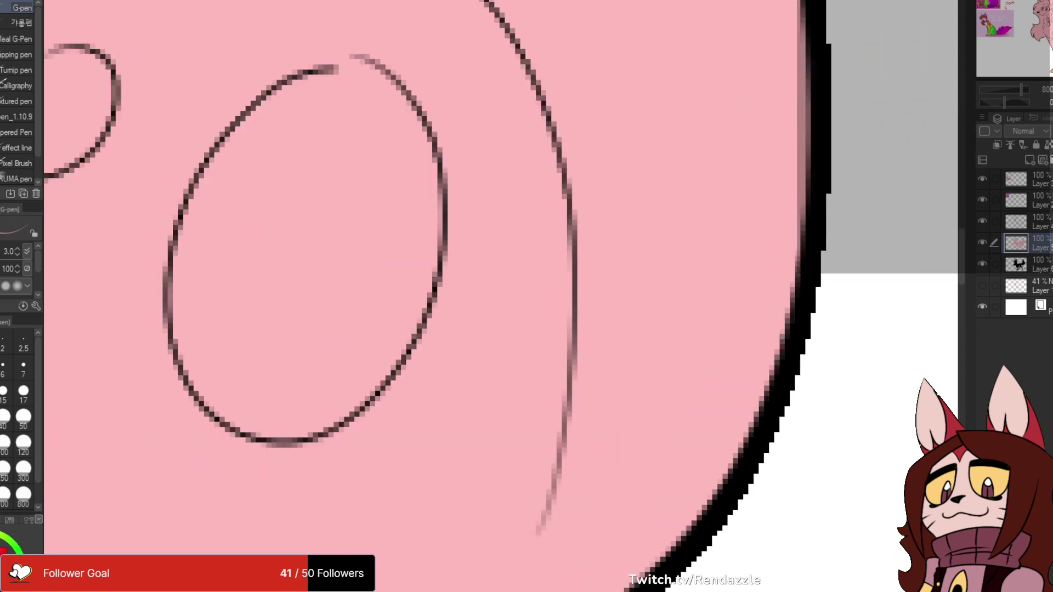
{"action": "scroll", "coordinate": [854, 92], "scroll_direction": "down", "scroll_amount": 2}
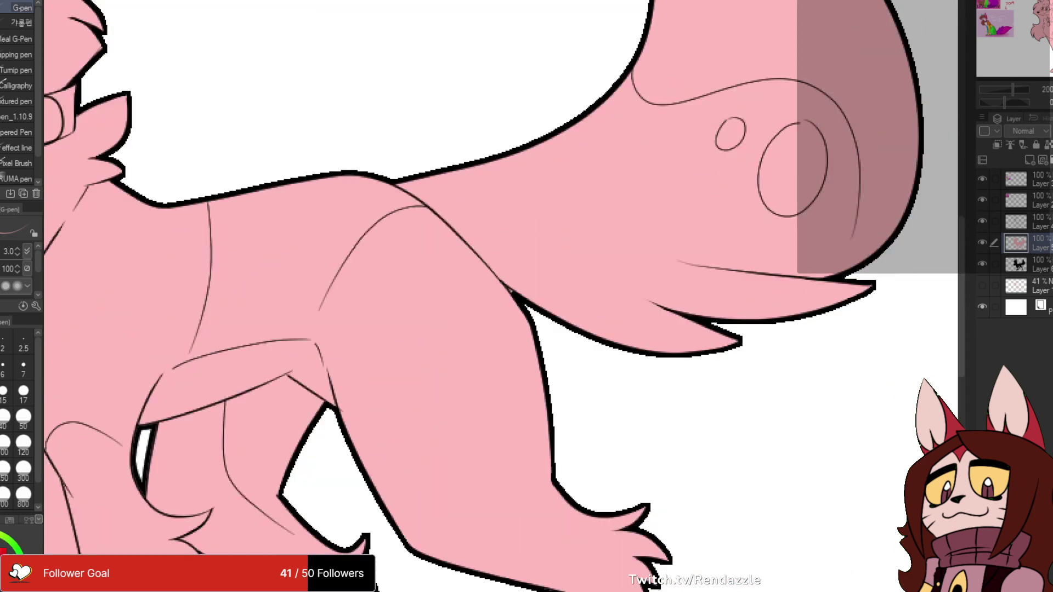
{"action": "left_click_drag", "start_coordinate": [797, 122], "coordinate": [621, 426]}
{"action": "scroll", "coordinate": [541, 151], "scroll_direction": "up", "scroll_amount": 4}
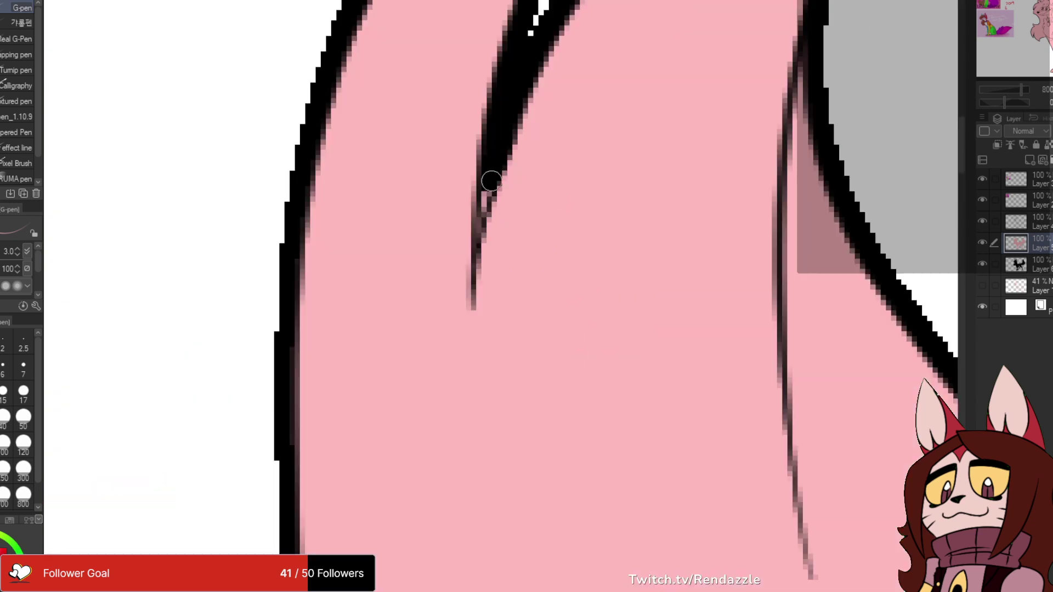
{"action": "left_click_drag", "start_coordinate": [491, 181], "coordinate": [478, 266]}
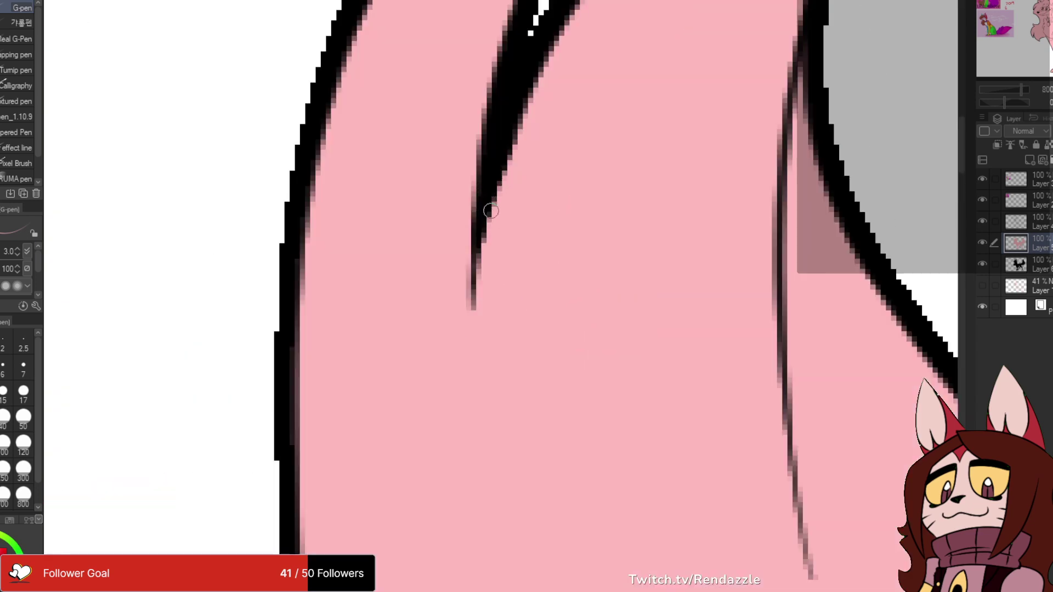
{"action": "scroll", "coordinate": [734, 109], "scroll_direction": "down", "scroll_amount": 2}
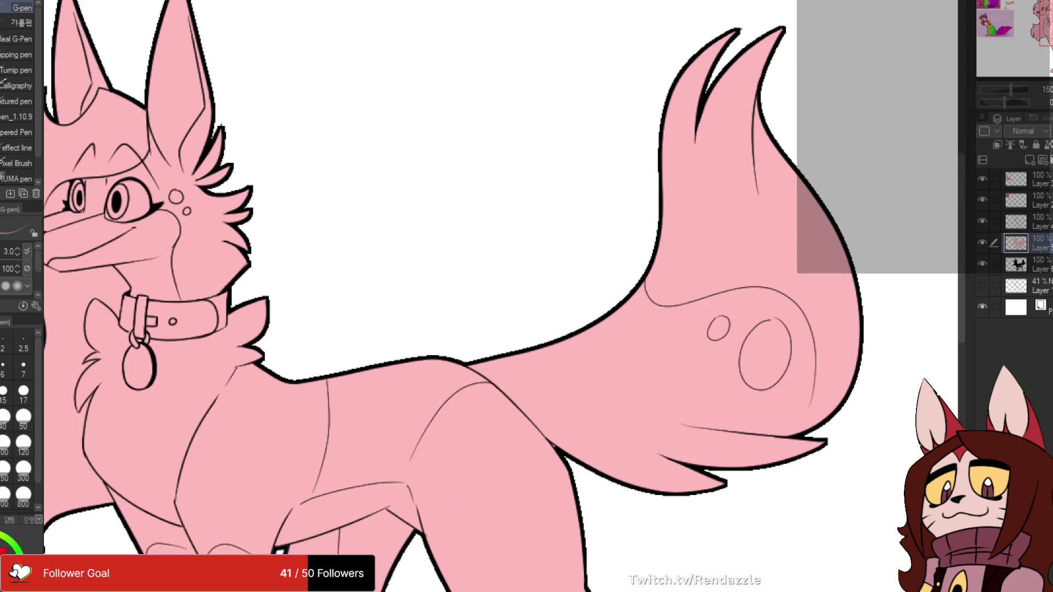
- Add a new layer above the pink silhouette layer and clip it to the silhouette
{"action": "left_click_drag", "start_coordinate": [477, 363], "coordinate": [734, 260]}
{"action": "scroll", "coordinate": [718, 271], "scroll_direction": "down", "scroll_amount": 1}
{"action": "left_click_drag", "start_coordinate": [766, 218], "coordinate": [708, 166]}
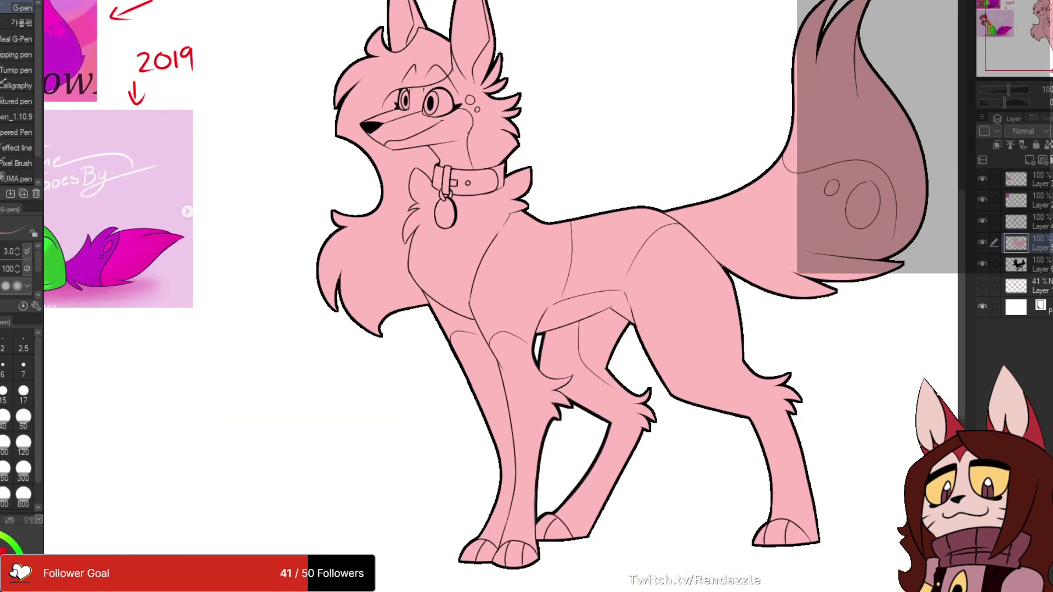
{"action": "left_click", "coordinate": [1031, 221]}
{"action": "left_click", "coordinate": [1031, 243]}
{"action": "left_click", "coordinate": [1029, 160]}
{"action": "left_click", "coordinate": [996, 145]}
- Recolour the pink silhouette layer grey, keeping the thick black outline beneath it
{"action": "key", "text": "alt+bracketleft"}
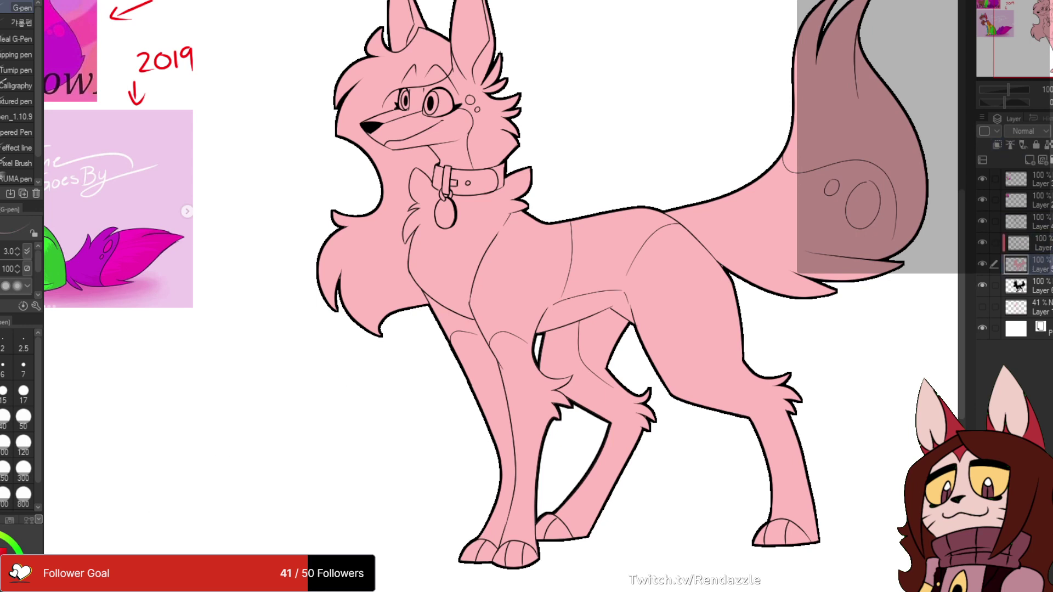
{"action": "key", "text": "ctrl+z"}
{"action": "left_click_drag", "start_coordinate": [501, 296], "coordinate": [586, 351]}
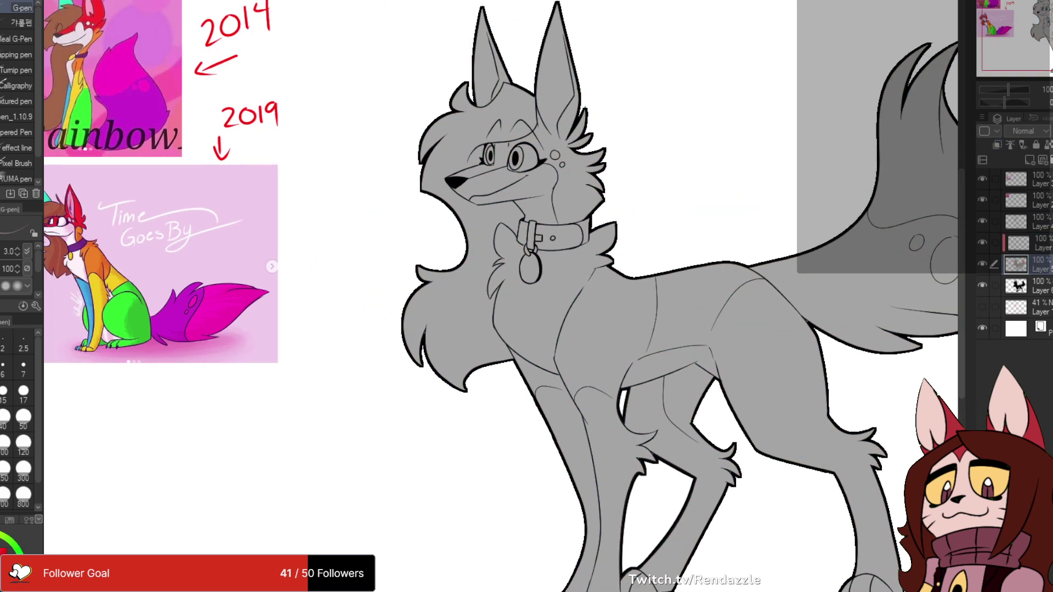
- On the clipped layer, fill the cheek fur and the side of the head red with the Refer other layers fill
{"action": "key", "text": "alt+bracketright"}
{"action": "left_click_drag", "start_coordinate": [324, 244], "coordinate": [530, 343]}
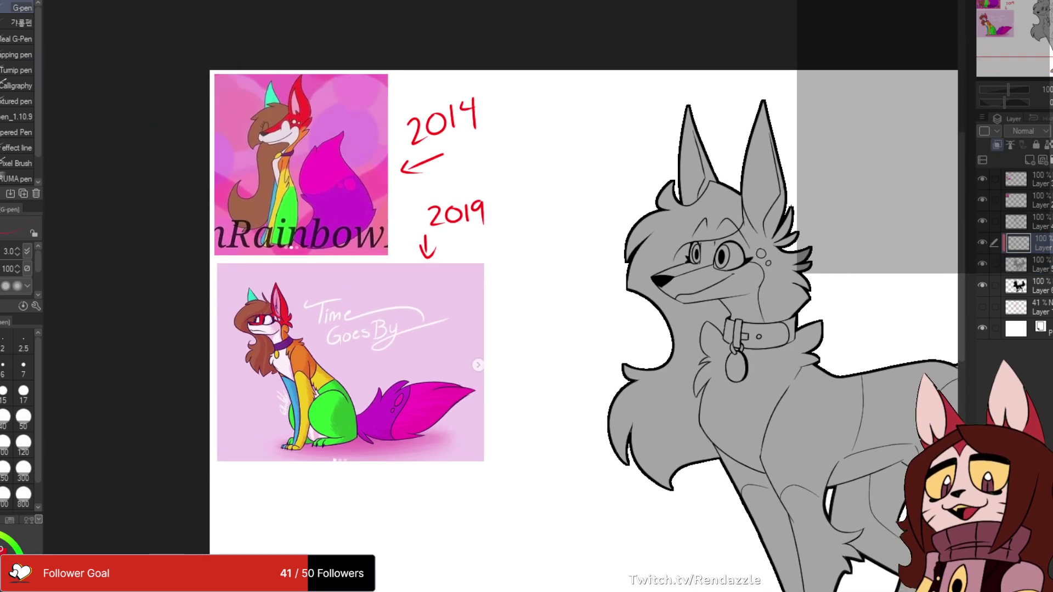
{"action": "key", "text": "g"}
{"action": "left_click", "coordinate": [4, 72]}
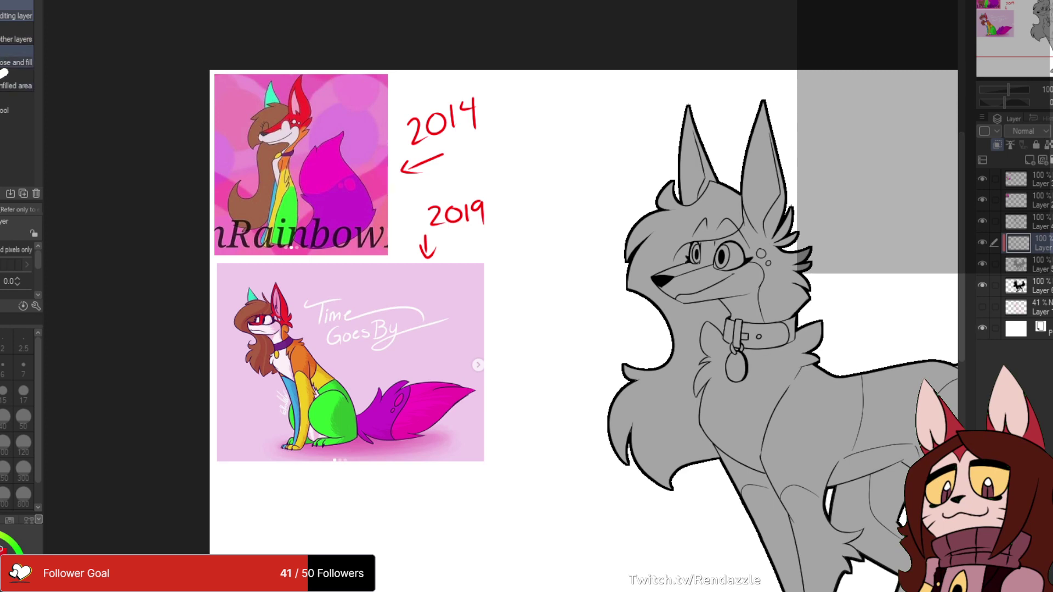
{"action": "left_click", "coordinate": [16, 34]}
{"action": "left_click_drag", "start_coordinate": [782, 287], "coordinate": [654, 338]}
{"action": "left_click", "coordinate": [658, 263]}
{"action": "scroll", "coordinate": [657, 277], "scroll_direction": "up", "scroll_amount": 2}
{"action": "left_click", "coordinate": [647, 203]}
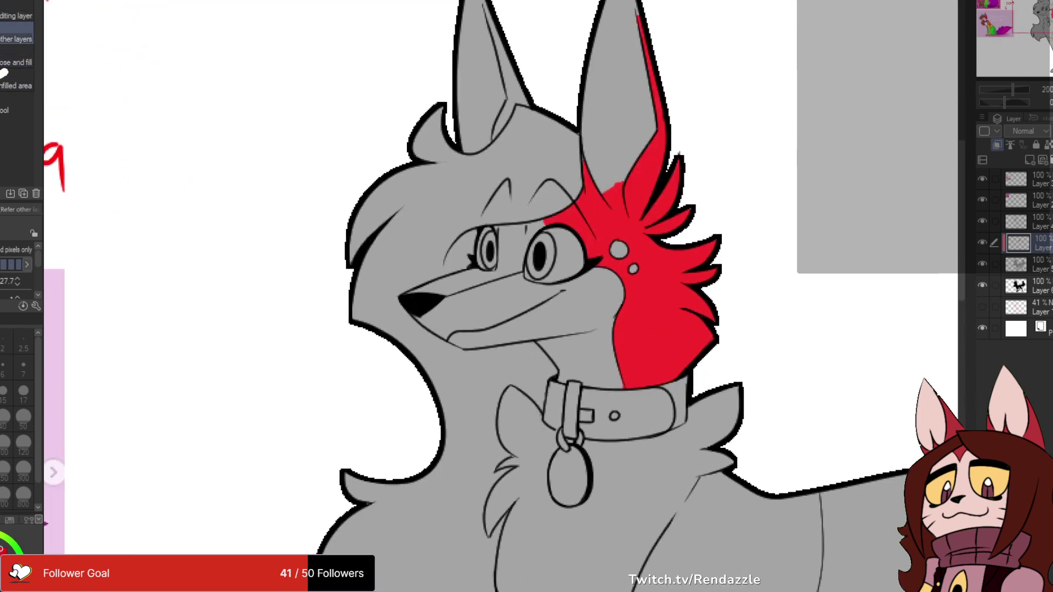
- Fill the top of the muzzle, the area between the eyes and both ears with the same red
{"action": "left_click", "coordinate": [513, 247]}
{"action": "left_click_drag", "start_coordinate": [540, 256], "coordinate": [448, 404]}
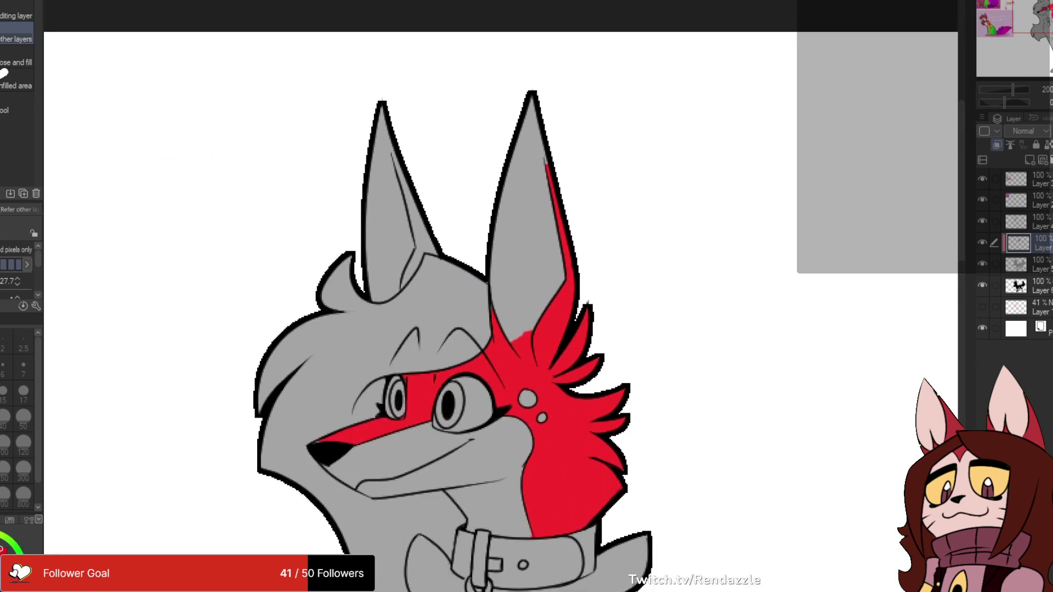
{"action": "left_click", "coordinate": [524, 219]}
{"action": "left_click", "coordinate": [387, 231]}
{"action": "left_click", "coordinate": [408, 203]}
- Switch to the G-pen at size 15 in red to touch up the fill around the ears
{"action": "left_click_drag", "start_coordinate": [494, 296], "coordinate": [475, 260]}
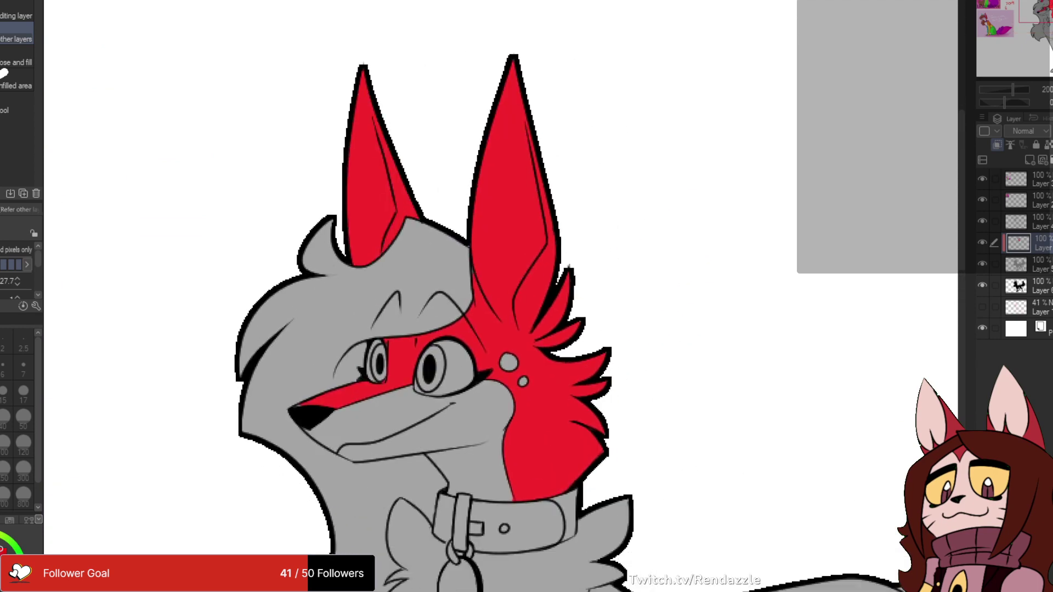
{"action": "key", "text": "p"}
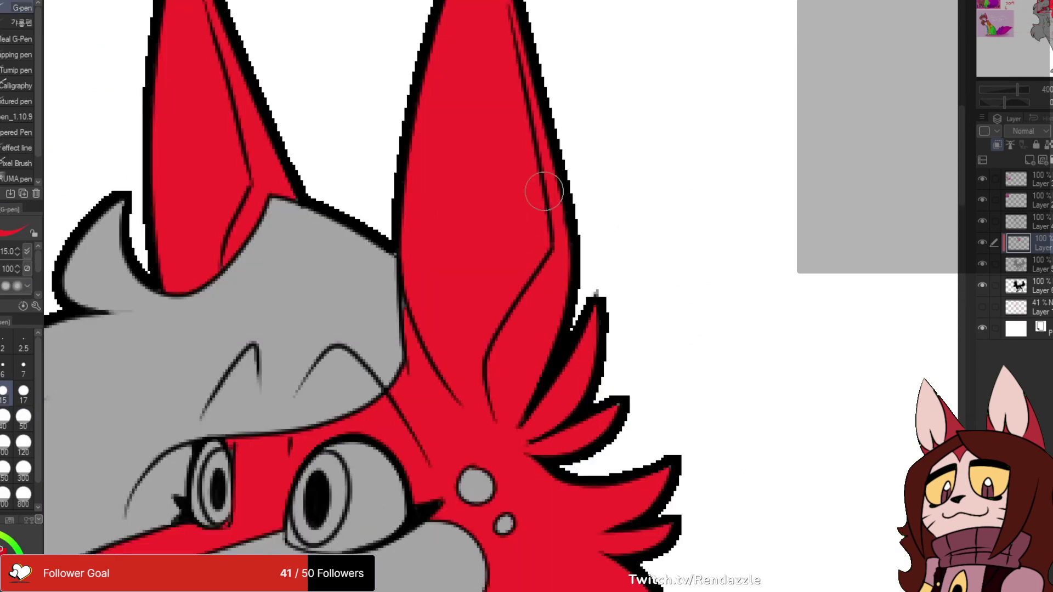
- Sample the pale fur colour from the 2014 reference and fill the fox's muzzle, neck and cheek spots with it
{"action": "scroll", "coordinate": [543, 241], "scroll_direction": "up", "scroll_amount": 2}
{"action": "scroll", "coordinate": [610, 404], "scroll_direction": "down", "scroll_amount": 5}
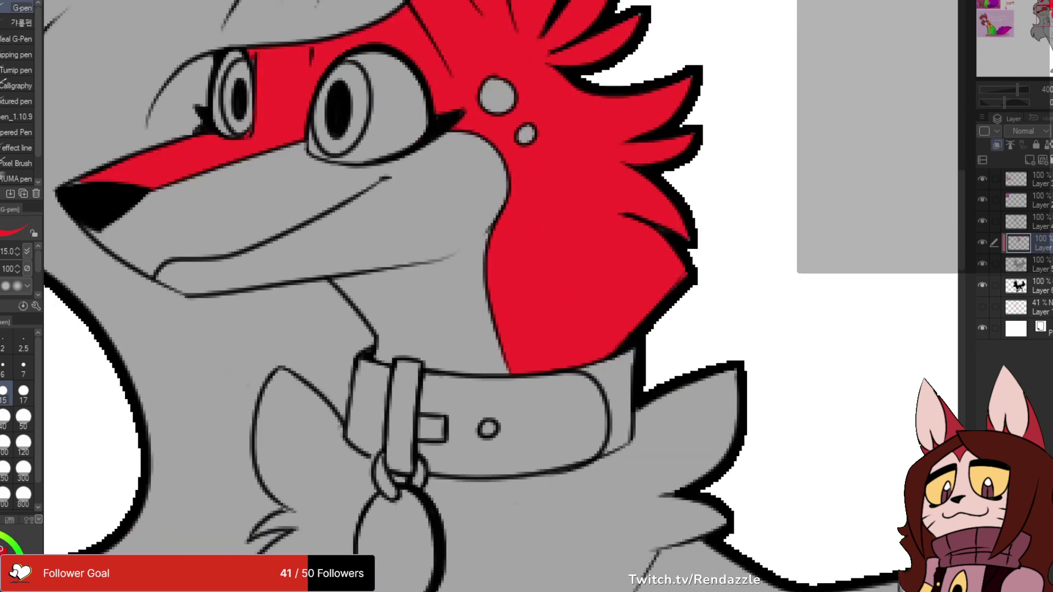
{"action": "left_click_drag", "start_coordinate": [493, 260], "coordinate": [532, 404]}
{"action": "scroll", "coordinate": [652, 146], "scroll_direction": "down", "scroll_amount": 2}
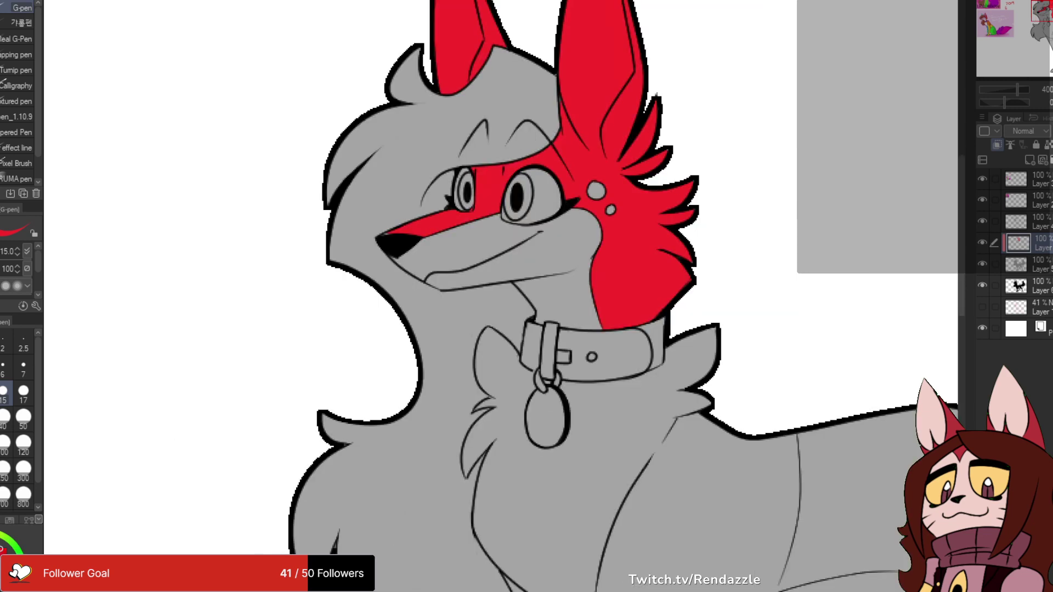
{"action": "scroll", "coordinate": [543, 140], "scroll_direction": "down", "scroll_amount": 1}
{"action": "left_click_drag", "start_coordinate": [543, 139], "coordinate": [826, 335]}
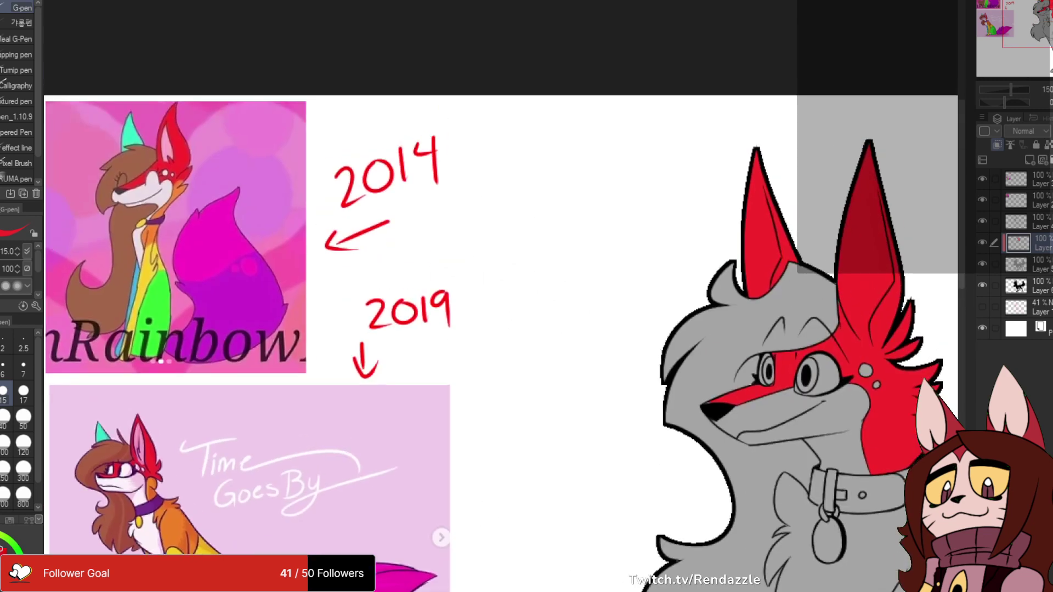
{"action": "left_click", "coordinate": [176, 189], "text": "alt"}
{"action": "left_click_drag", "start_coordinate": [822, 384], "coordinate": [481, 250]}
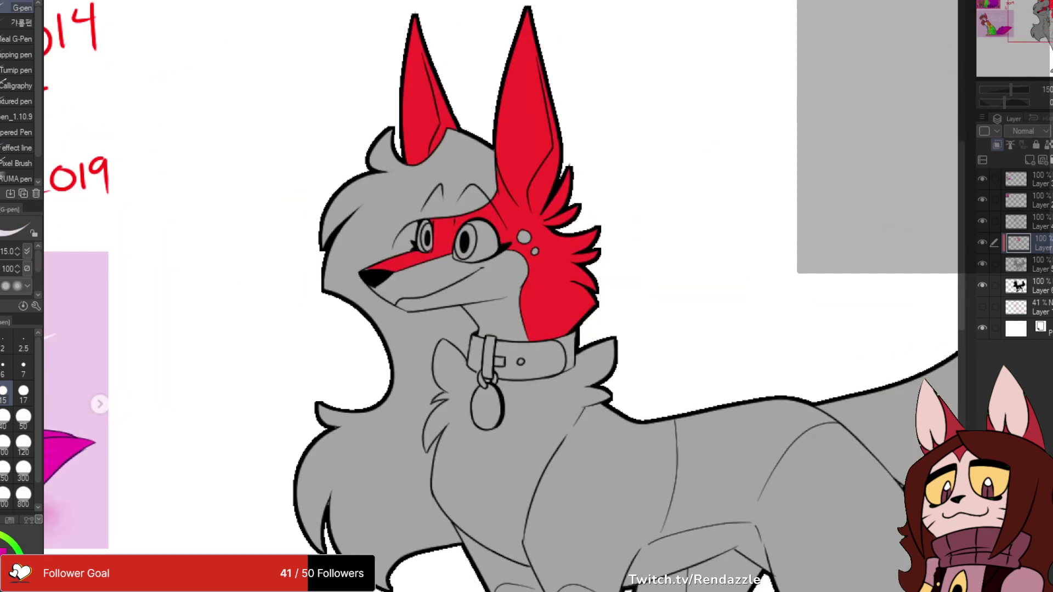
{"action": "key", "text": "g"}
{"action": "left_click", "coordinate": [494, 296]}
{"action": "left_click", "coordinate": [427, 274]}
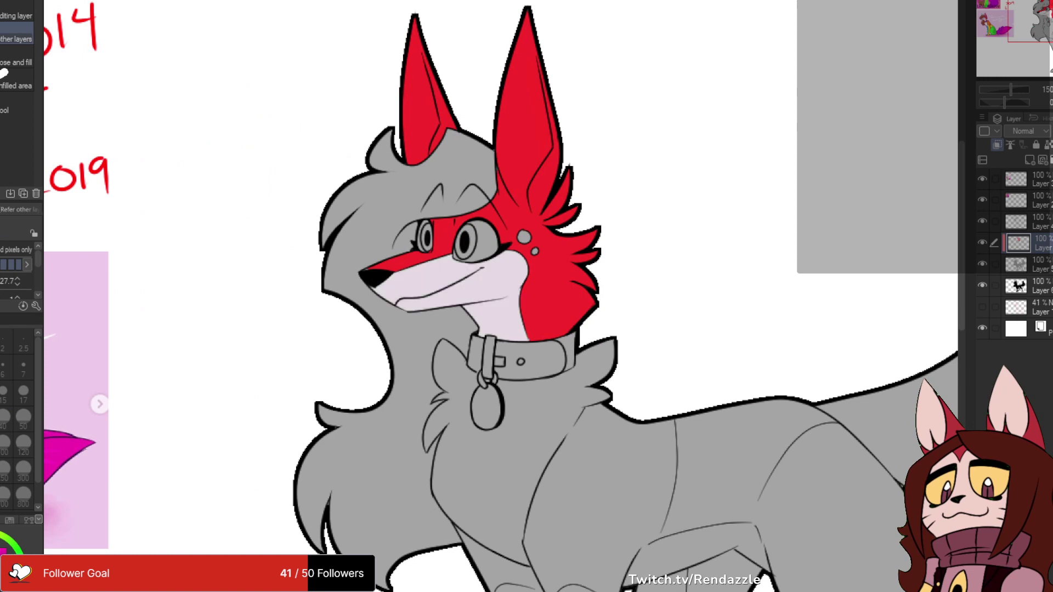
{"action": "left_click", "coordinate": [535, 251]}
{"action": "left_click_drag", "start_coordinate": [535, 251], "coordinate": [623, 234]}
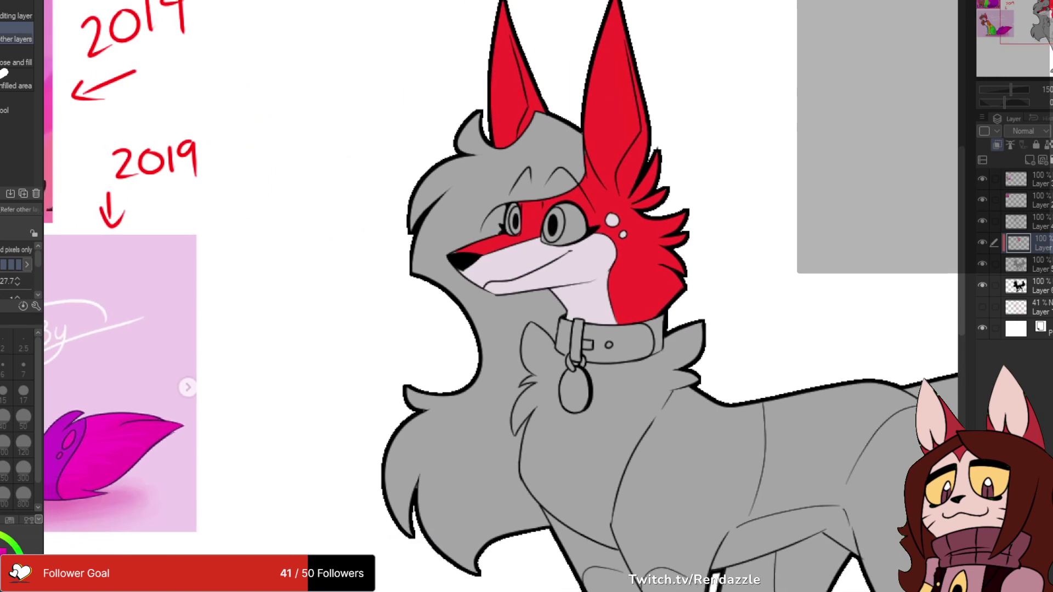
- Undo the pale fill in the near eye and fill the white area around its iris with white
{"action": "left_click", "coordinate": [573, 220]}
{"action": "key", "text": "ctrl+z"}
{"action": "left_click_drag", "start_coordinate": [494, 275], "coordinate": [454, 312]}
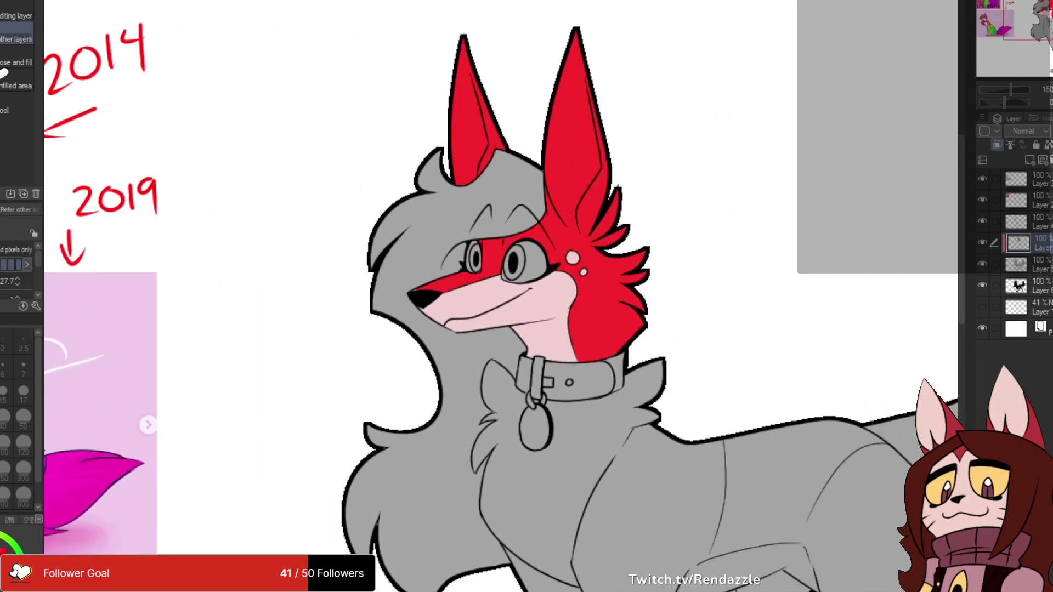
{"action": "left_click", "coordinate": [535, 258]}
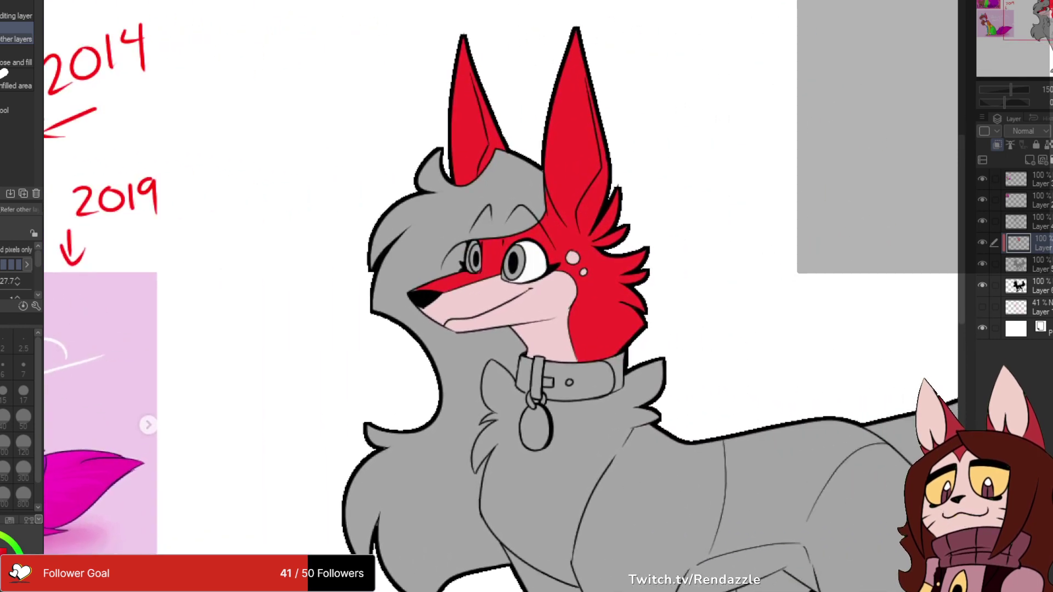
- Paint the area around the iris of the far eye white with the G-pen at size 5
{"action": "key", "text": "p"}
{"action": "scroll", "coordinate": [483, 296], "scroll_direction": "up", "scroll_amount": 4}
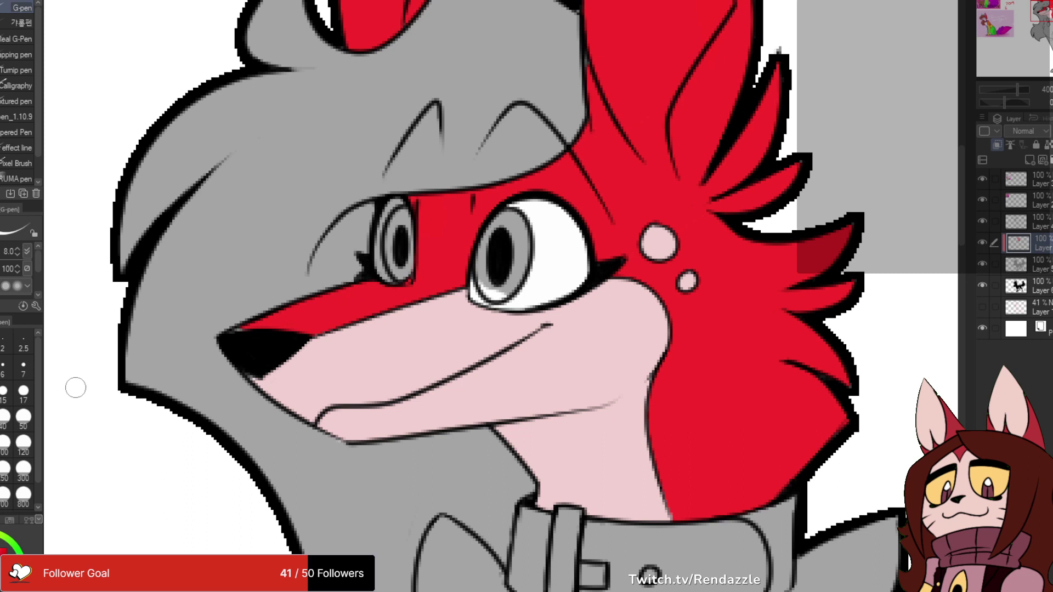
{"action": "left_click", "coordinate": [1, 367]}
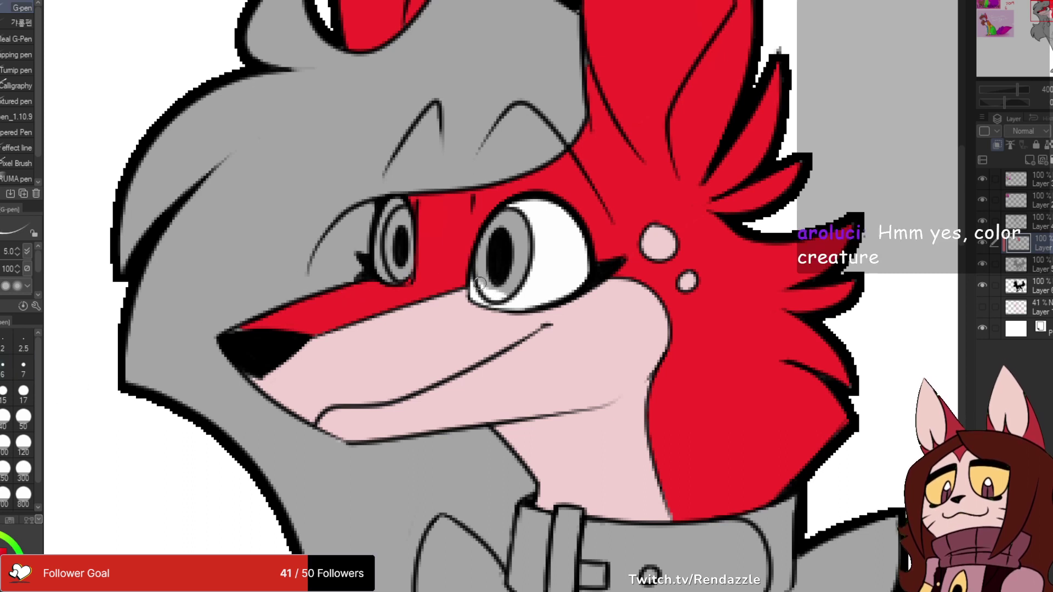
{"action": "mouse_move", "coordinate": [402, 205]}
{"action": "left_mouse_down"}
{"action": "mouse_move", "coordinate": [391, 226]}
{"action": "mouse_move", "coordinate": [387, 209]}
{"action": "mouse_move", "coordinate": [378, 250]}
{"action": "mouse_move", "coordinate": [380, 235]}
{"action": "mouse_move", "coordinate": [392, 271]}
{"action": "mouse_move", "coordinate": [382, 272]}
{"action": "mouse_move", "coordinate": [407, 276]}
{"action": "left_mouse_up"}
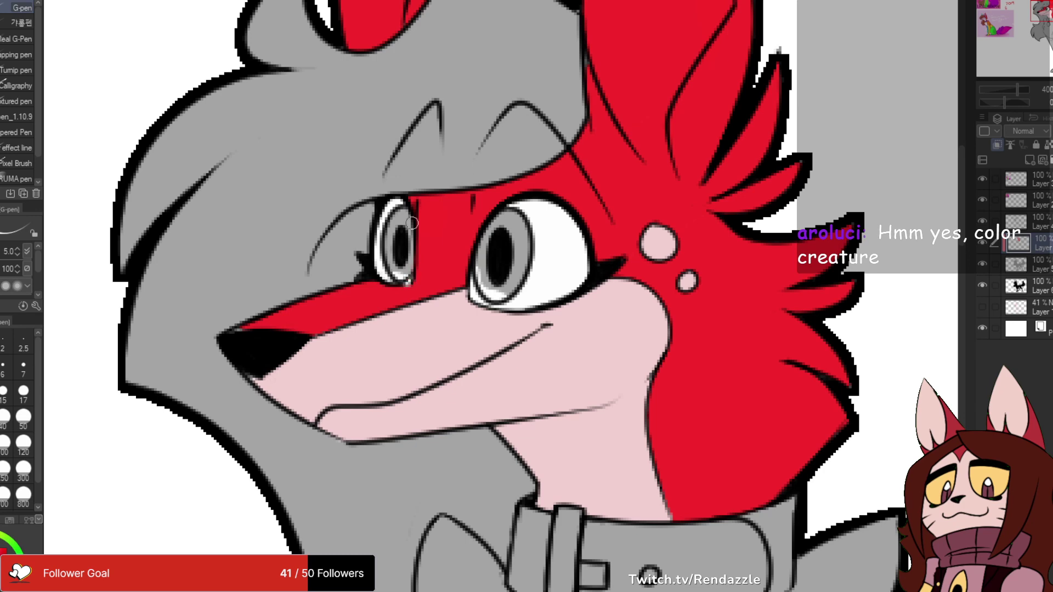
- Fill the fox's hair brown, covering the bangs, the strands around the brows and the long lower locks
{"action": "scroll", "coordinate": [412, 223], "scroll_direction": "down", "scroll_amount": 3}
{"action": "left_click_drag", "start_coordinate": [411, 223], "coordinate": [771, 215]}
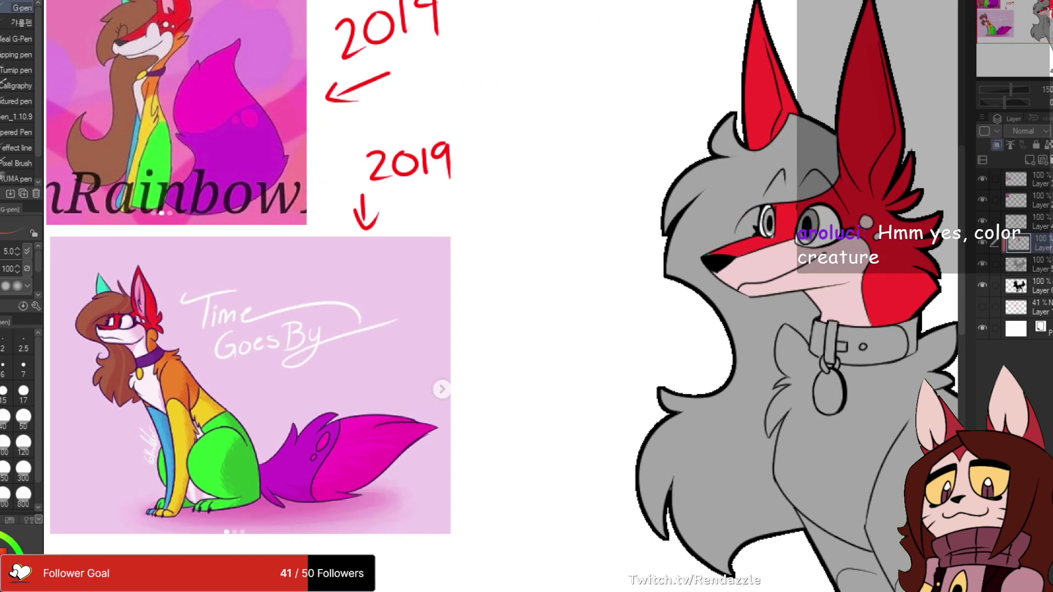
{"action": "key", "text": "g"}
{"action": "left_click_drag", "start_coordinate": [771, 215], "coordinate": [670, 206]}
{"action": "left_click", "coordinate": [625, 173]}
{"action": "left_click", "coordinate": [694, 181]}
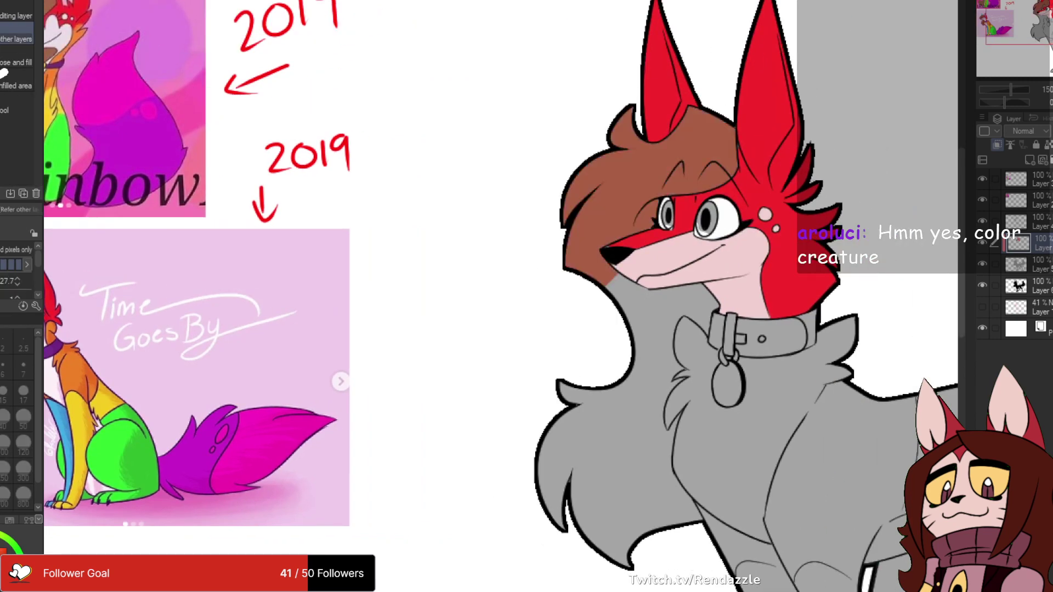
{"action": "left_click", "coordinate": [624, 342]}
{"action": "left_click_drag", "start_coordinate": [623, 341], "coordinate": [505, 300]}
{"action": "left_click", "coordinate": [630, 384]}
{"action": "left_click_drag", "start_coordinate": [630, 384], "coordinate": [537, 353]}
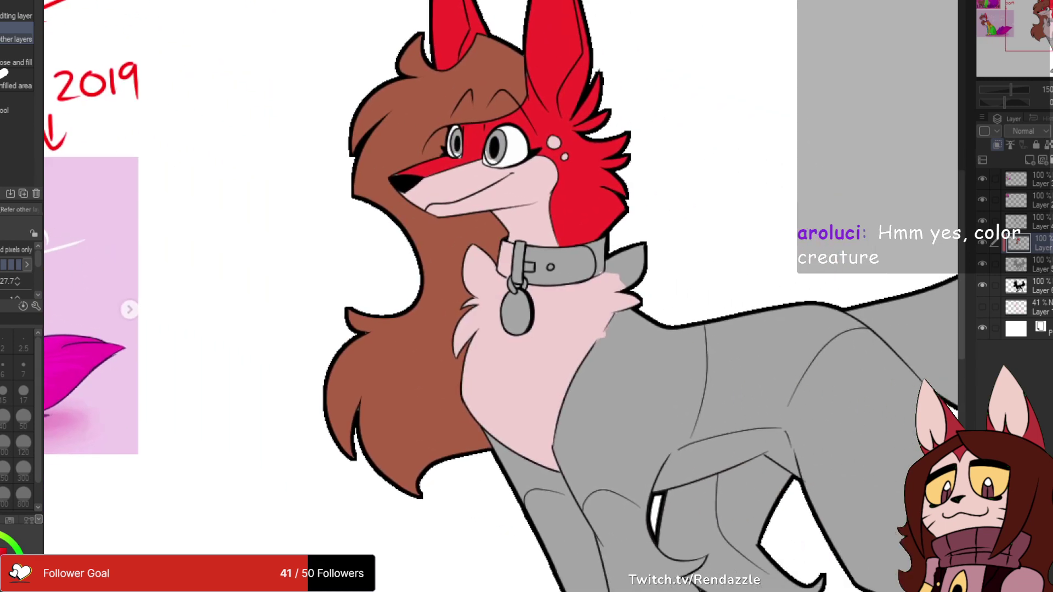
{"action": "key", "text": "p"}
{"action": "key", "text": "ctrl+z"}
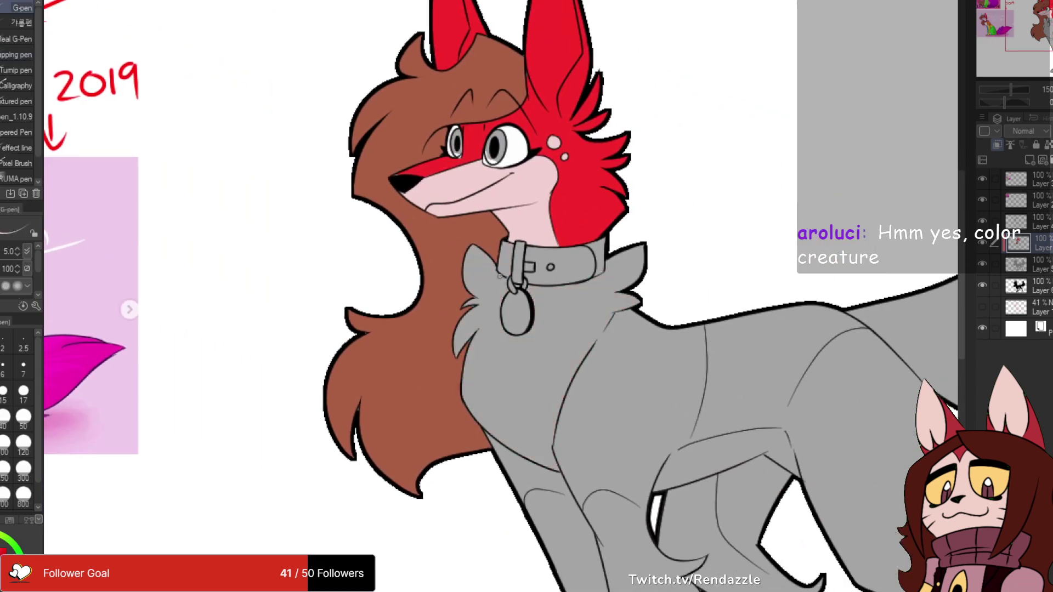
- Close the gaps beneath the collar and along the upper chest line with thin pale pink pen strokes
{"action": "scroll", "coordinate": [513, 281], "scroll_direction": "up", "scroll_amount": 3}
{"action": "left_click", "coordinate": [492, 284]}
{"action": "mouse_move", "coordinate": [795, 351]}
{"action": "left_mouse_down"}
{"action": "mouse_move", "coordinate": [670, 242]}
{"action": "mouse_move", "coordinate": [555, 370]}
{"action": "left_mouse_up"}
{"action": "key", "text": "ctrl+z"}
{"action": "left_click_drag", "start_coordinate": [630, 255], "coordinate": [557, 360]}
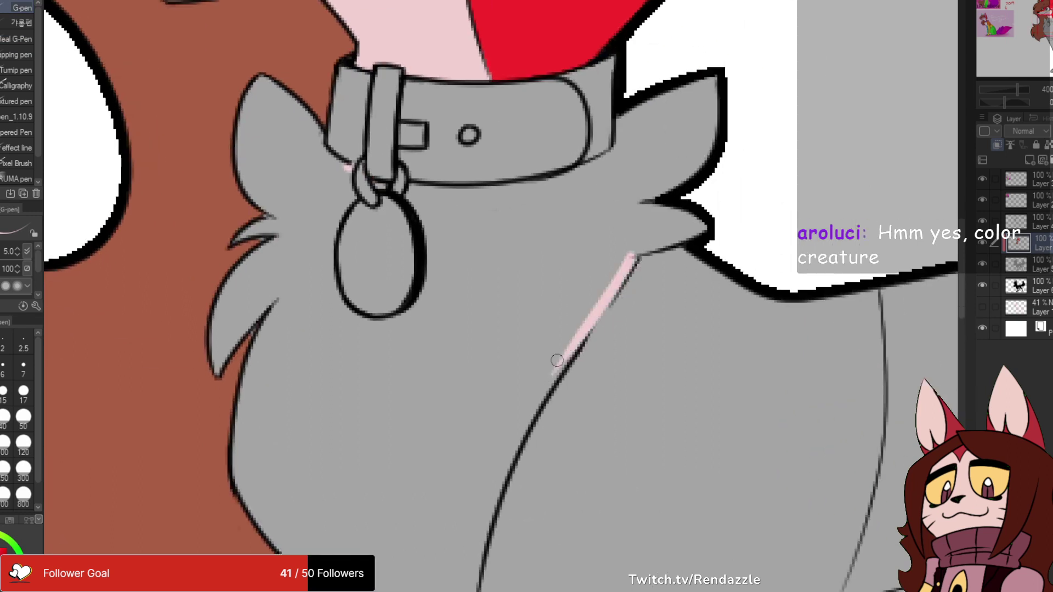
{"action": "key", "text": "ctrl+z"}
{"action": "left_click_drag", "start_coordinate": [634, 257], "coordinate": [555, 386]}
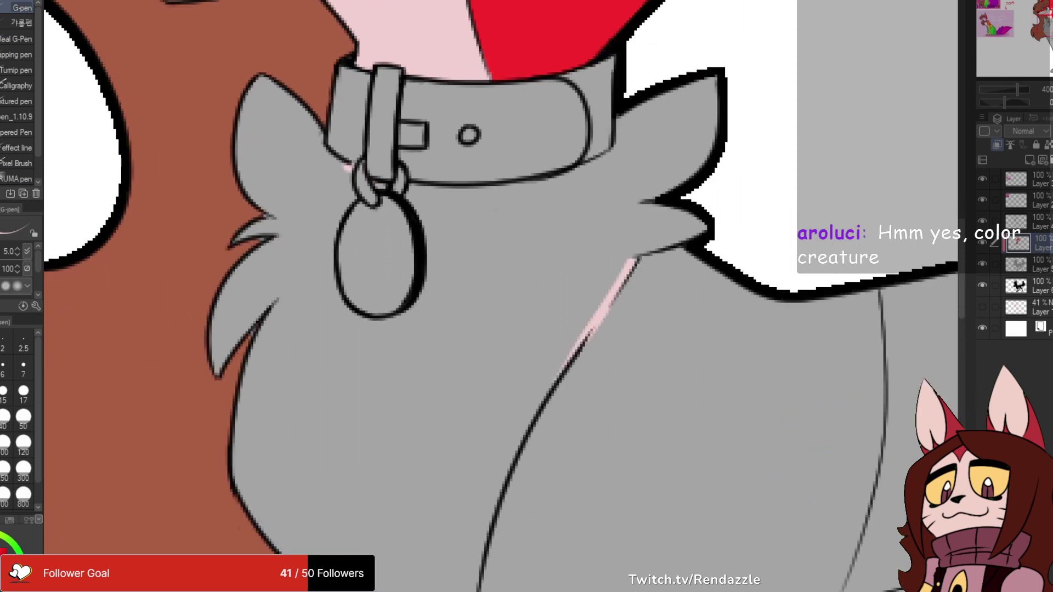
- Fill the chest fur, including the tufts on both sides of the collar, with pale pink
{"action": "key", "text": "g"}
{"action": "left_click", "coordinate": [494, 285]}
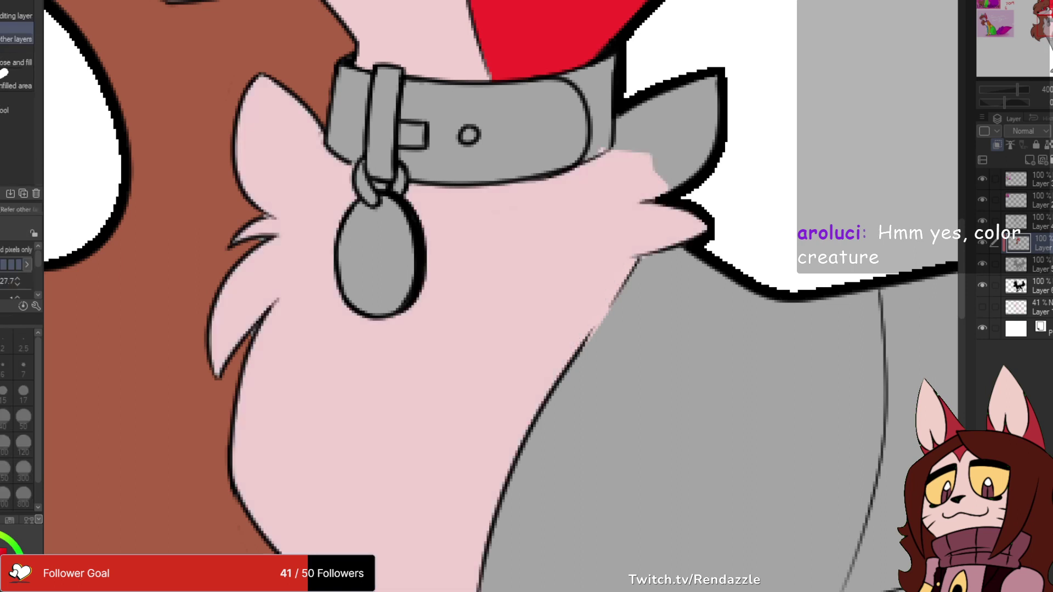
{"action": "left_click", "coordinate": [630, 192]}
{"action": "left_click", "coordinate": [674, 126]}
{"action": "key", "text": "p"}
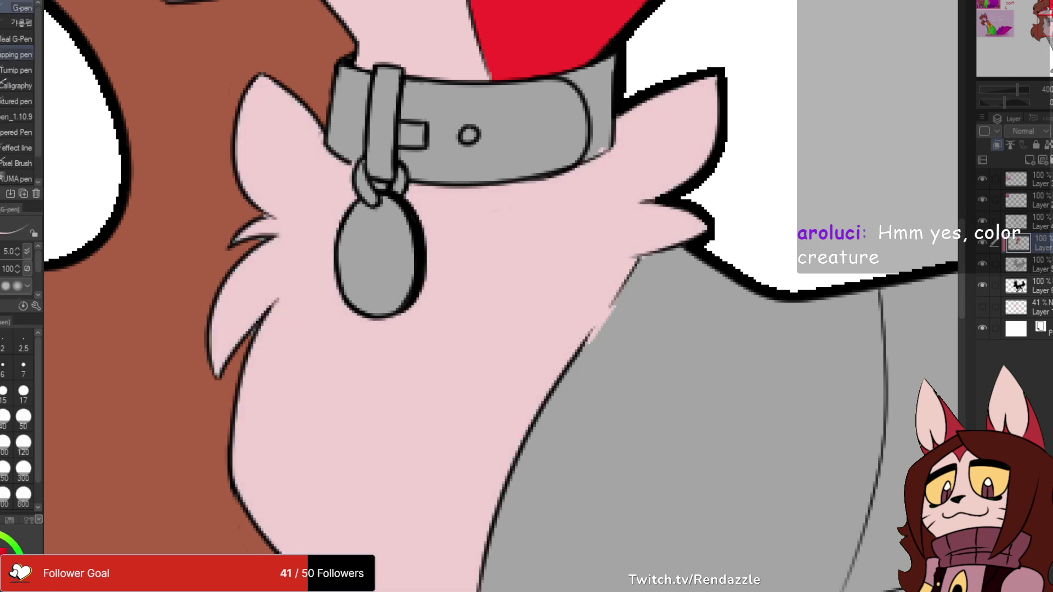
- Tidy the colour edges along the upper chest line and under the collar with small pen strokes
{"action": "left_click_drag", "start_coordinate": [643, 259], "coordinate": [572, 375]}
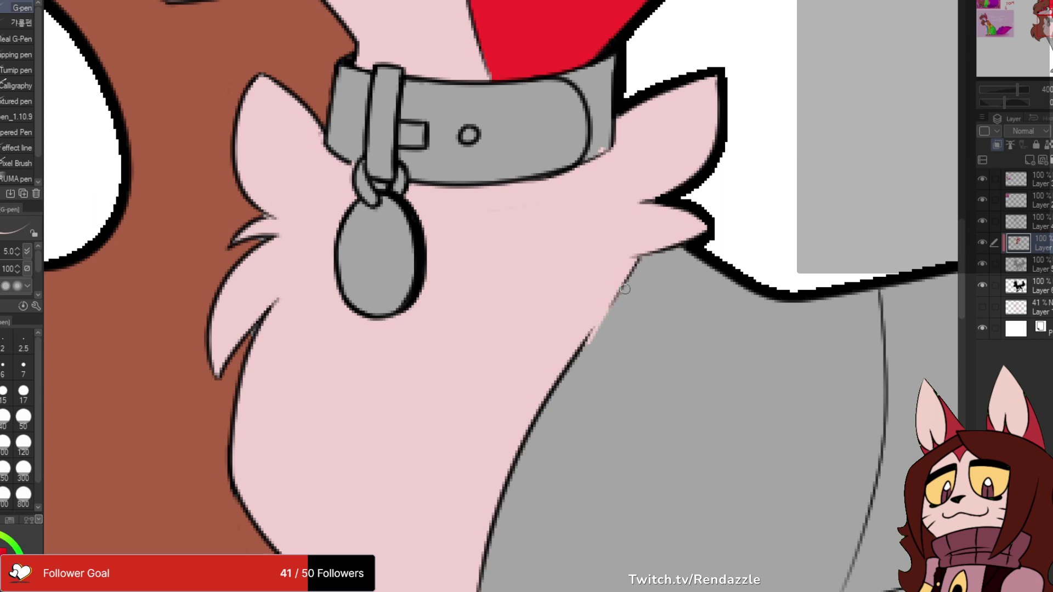
{"action": "left_click_drag", "start_coordinate": [625, 289], "coordinate": [571, 379]}
{"action": "mouse_move", "coordinate": [610, 139]}
{"action": "left_mouse_down"}
{"action": "mouse_move", "coordinate": [587, 143]}
{"action": "mouse_move", "coordinate": [647, 166]}
{"action": "left_mouse_up"}
{"action": "left_click_drag", "start_coordinate": [406, 172], "coordinate": [438, 152]}
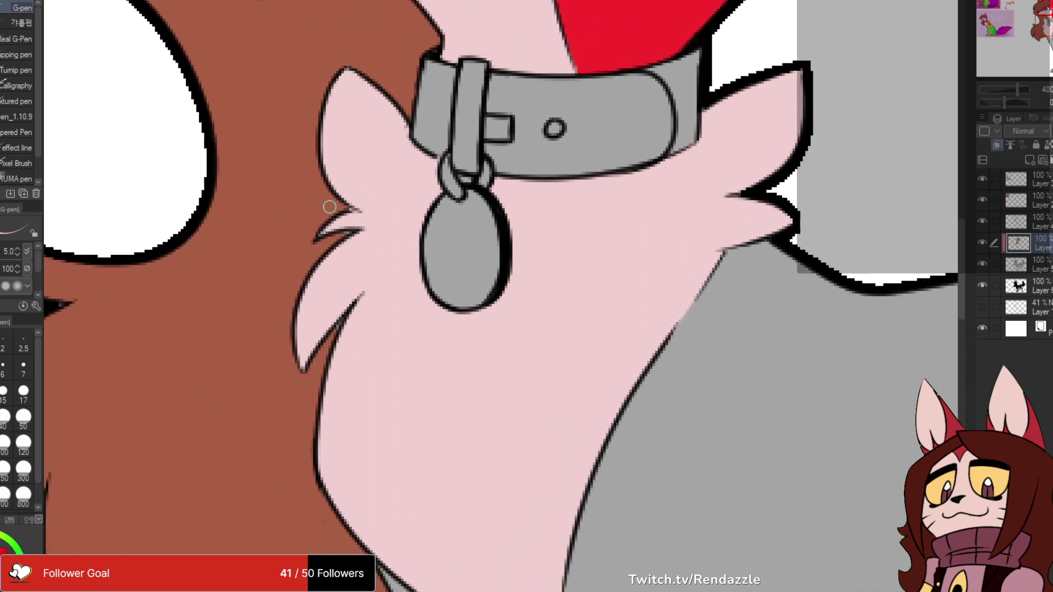
{"action": "mouse_move", "coordinate": [343, 212]}
{"action": "left_mouse_down"}
{"action": "mouse_move", "coordinate": [375, 225]}
{"action": "mouse_move", "coordinate": [343, 229]}
{"action": "mouse_move", "coordinate": [384, 170]}
{"action": "mouse_move", "coordinate": [435, 17]}
{"action": "left_mouse_up"}
{"action": "scroll", "coordinate": [605, 81], "scroll_direction": "down", "scroll_amount": 3}
{"action": "left_click_drag", "start_coordinate": [604, 81], "coordinate": [682, 415]}
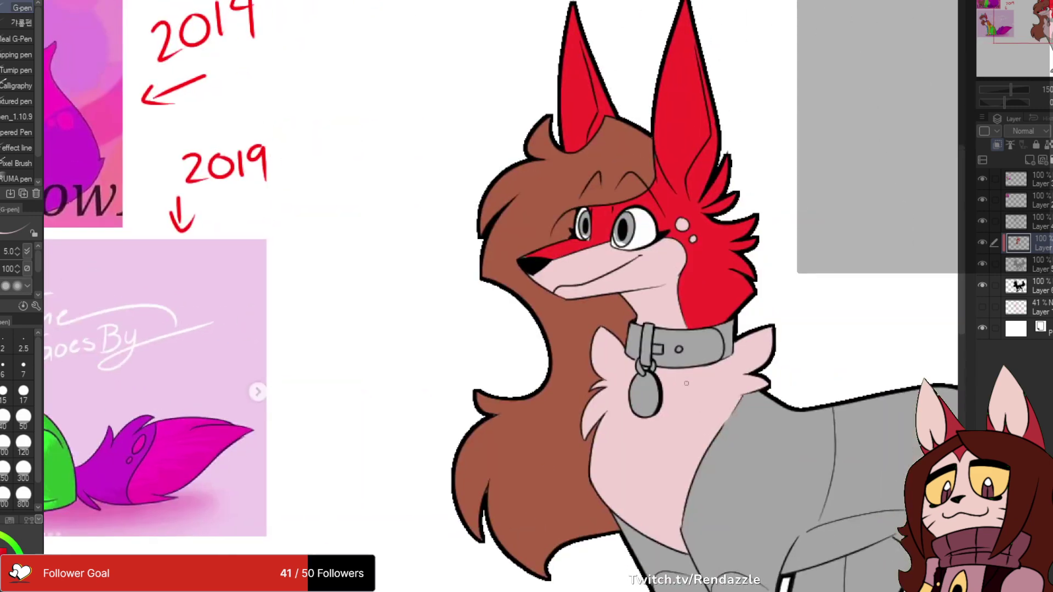
- Close the open lower edge of the near inner ear with a thin pale pink line at pen size 3
{"action": "scroll", "coordinate": [526, 181], "scroll_direction": "up", "scroll_amount": 5}
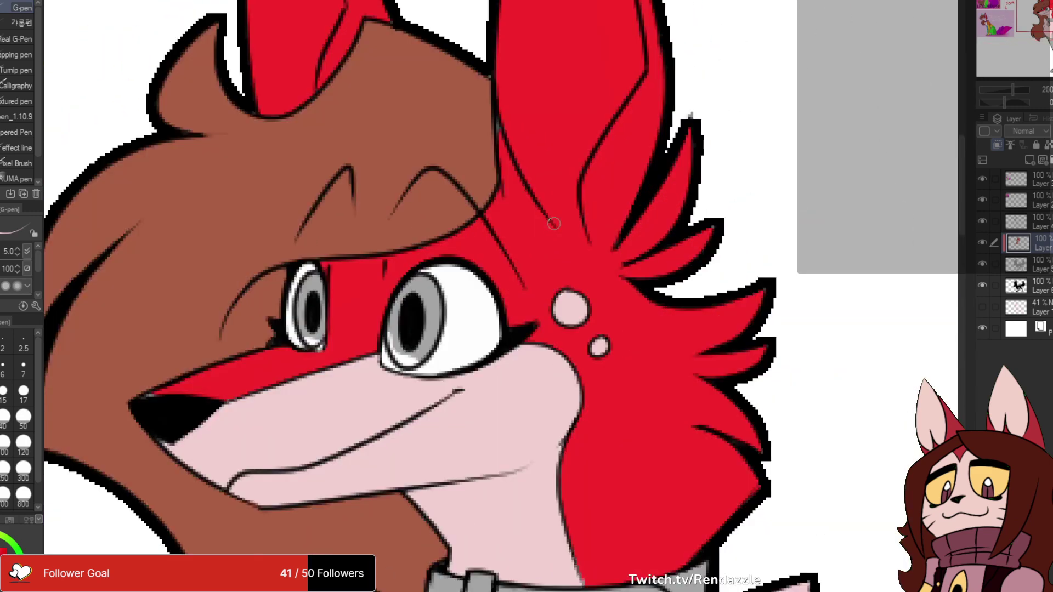
{"action": "left_click_drag", "start_coordinate": [497, 128], "coordinate": [582, 235]}
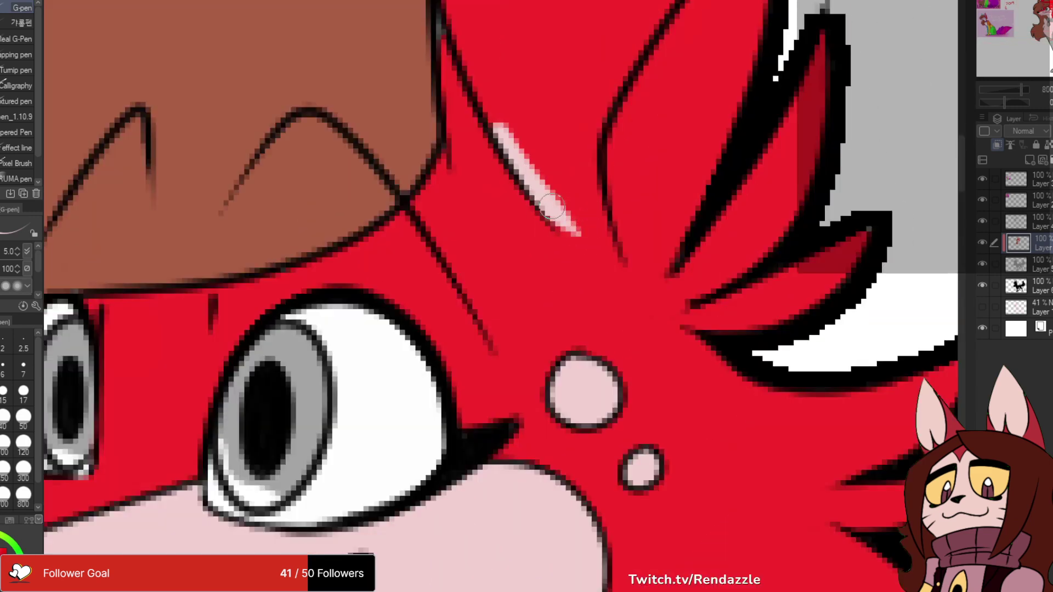
{"action": "key", "text": "ctrl+z"}
{"action": "left_click_drag", "start_coordinate": [498, 128], "coordinate": [582, 239]}
{"action": "key", "text": "ctrl+z"}
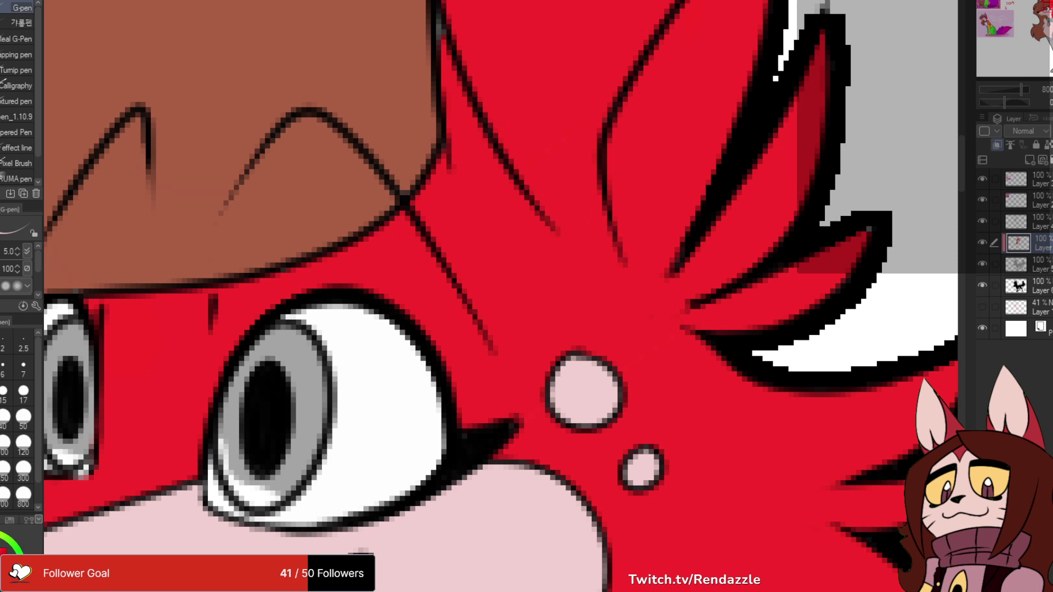
{"action": "mouse_move", "coordinate": [499, 129]}
{"action": "left_mouse_down"}
{"action": "mouse_move", "coordinate": [560, 214]}
{"action": "mouse_move", "coordinate": [615, 257]}
{"action": "left_mouse_up"}
{"action": "left_click_drag", "start_coordinate": [595, 199], "coordinate": [530, 246]}
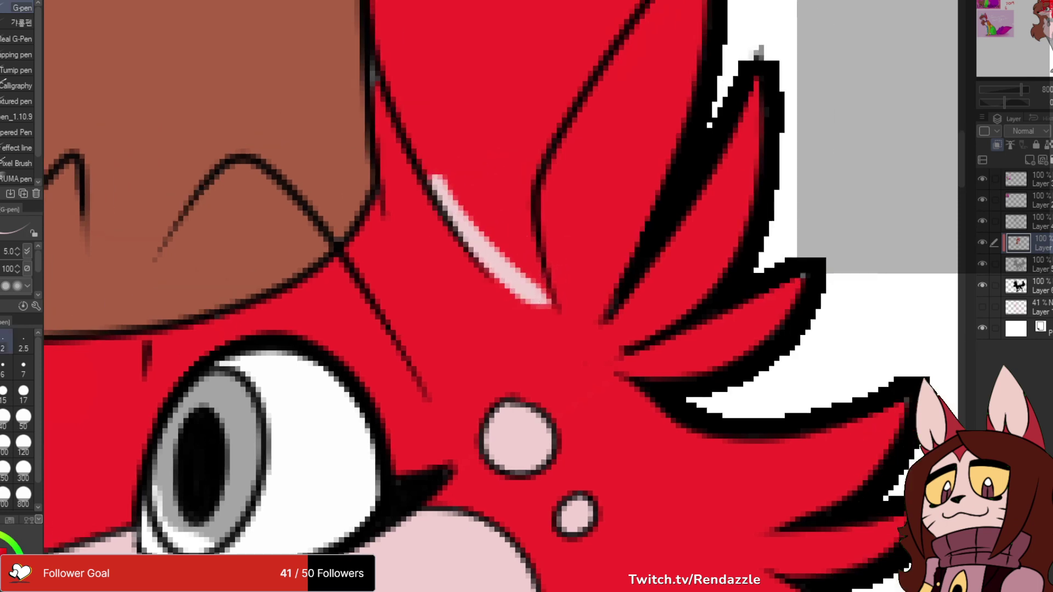
{"action": "left_click", "coordinate": [2, 368]}
{"action": "key", "text": "ctrl+z"}
{"action": "mouse_move", "coordinate": [430, 181]}
{"action": "left_mouse_down"}
{"action": "mouse_move", "coordinate": [494, 268]}
{"action": "mouse_move", "coordinate": [558, 309]}
{"action": "left_mouse_up"}
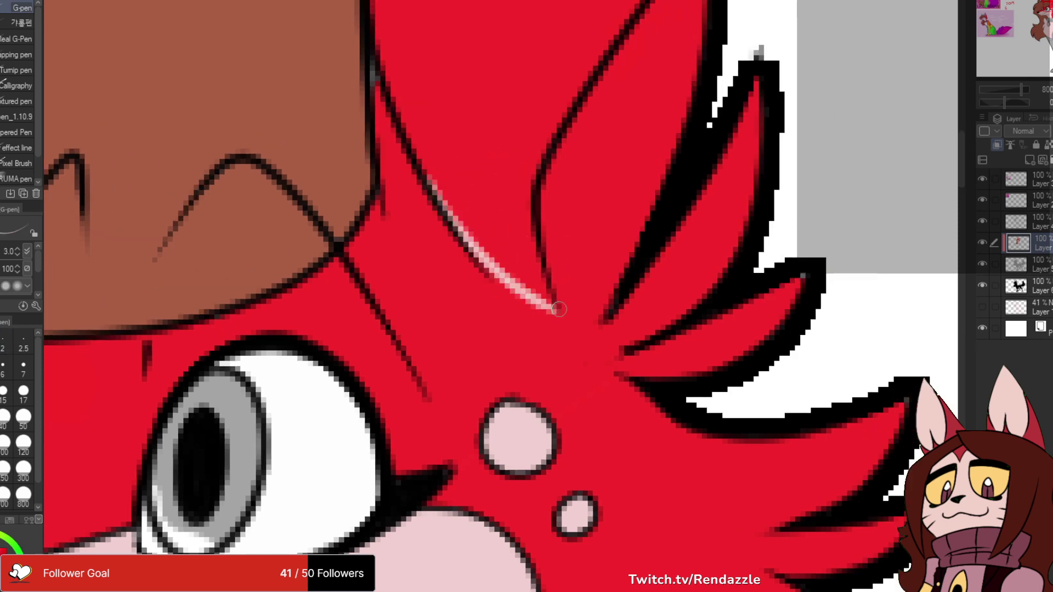
- Fill the near inner ear with pale pink and touch up its lower tip with the pen
{"action": "key", "text": "g"}
{"action": "left_click", "coordinate": [472, 165]}
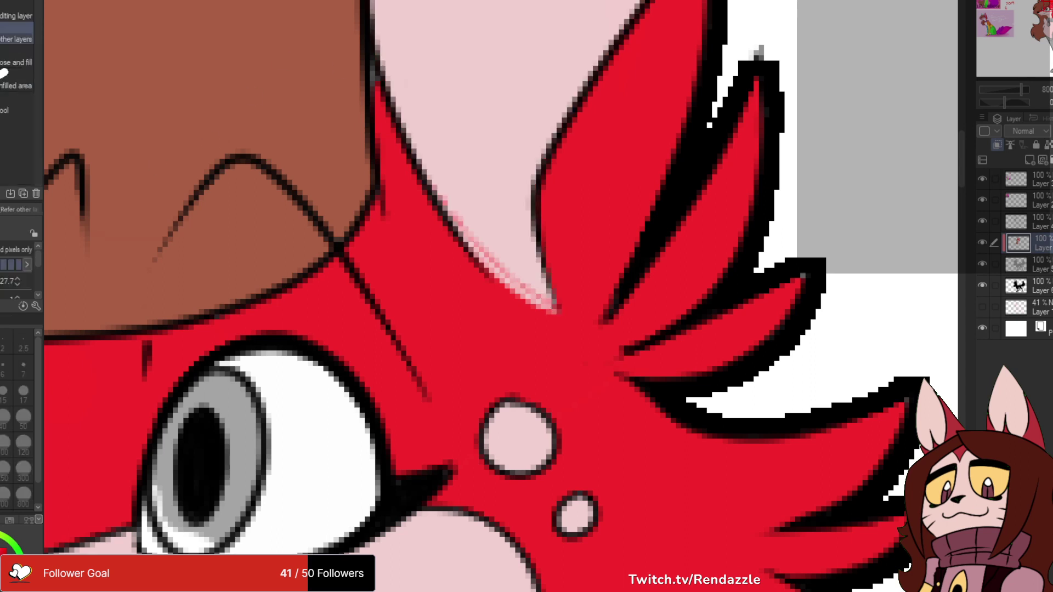
{"action": "left_click", "coordinate": [499, 274]}
{"action": "key", "text": "p"}
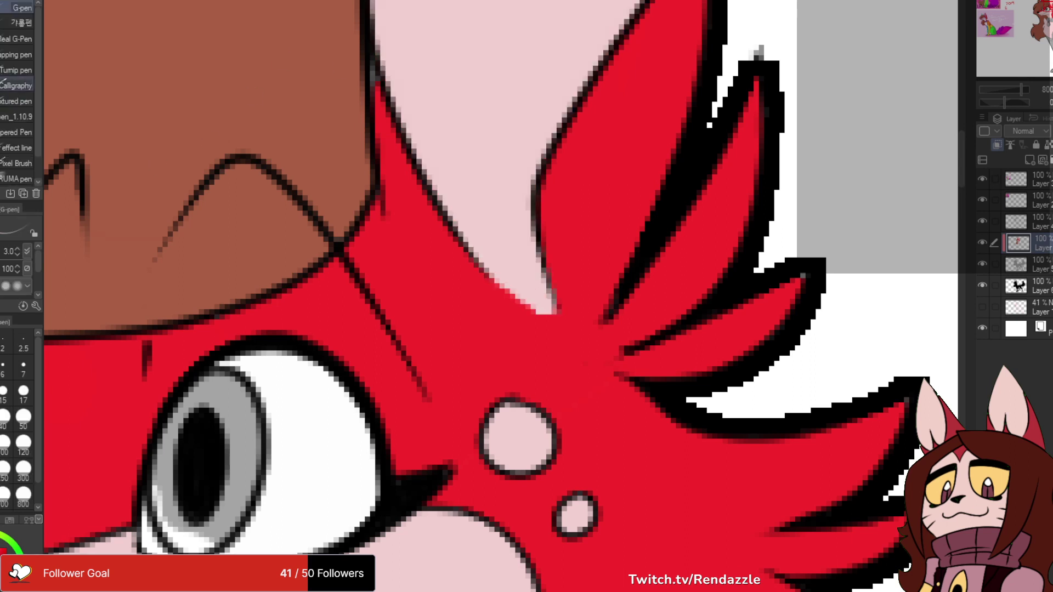
{"action": "left_click_drag", "start_coordinate": [504, 298], "coordinate": [558, 316]}
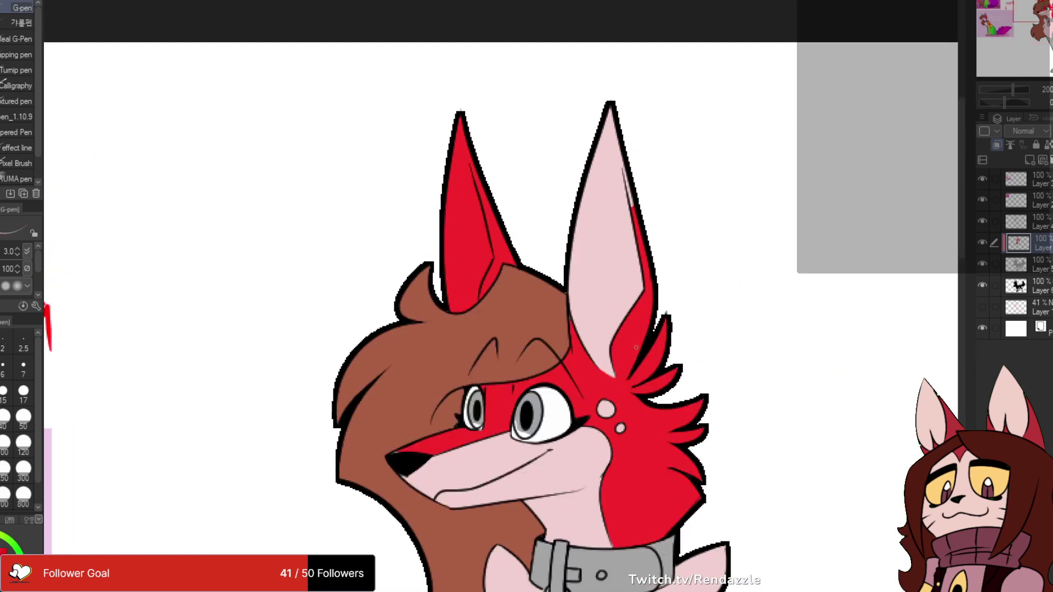
- Repaint the narrow strip along the near ear's outer rim in red, enlarging the pen to size 5
{"action": "scroll", "coordinate": [611, 269], "scroll_direction": "up", "scroll_amount": 4}
{"action": "left_click_drag", "start_coordinate": [607, 277], "coordinate": [567, 121]}
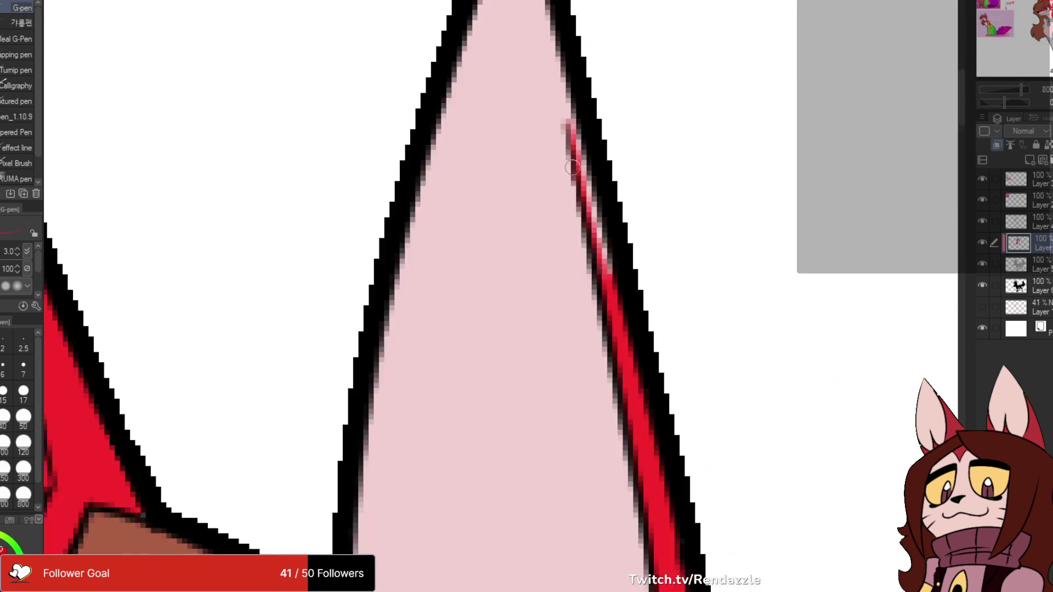
{"action": "key", "text": "bracketleft"}
{"action": "key", "text": "bracketleft"}
{"action": "left_click_drag", "start_coordinate": [669, 236], "coordinate": [641, 362]}
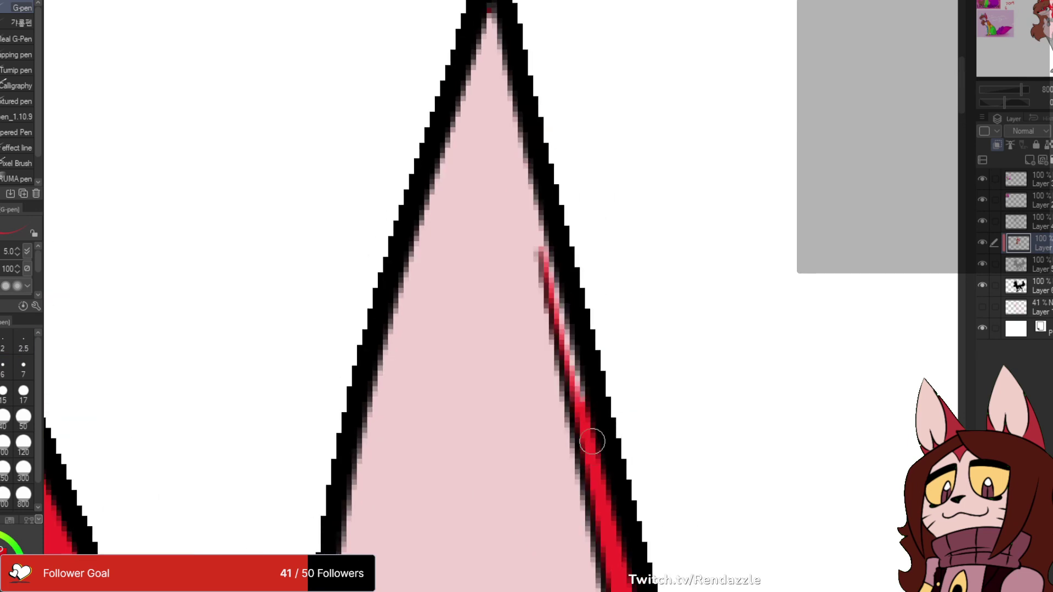
{"action": "left_click_drag", "start_coordinate": [591, 439], "coordinate": [562, 222]}
{"action": "left_click_drag", "start_coordinate": [580, 360], "coordinate": [547, 205]}
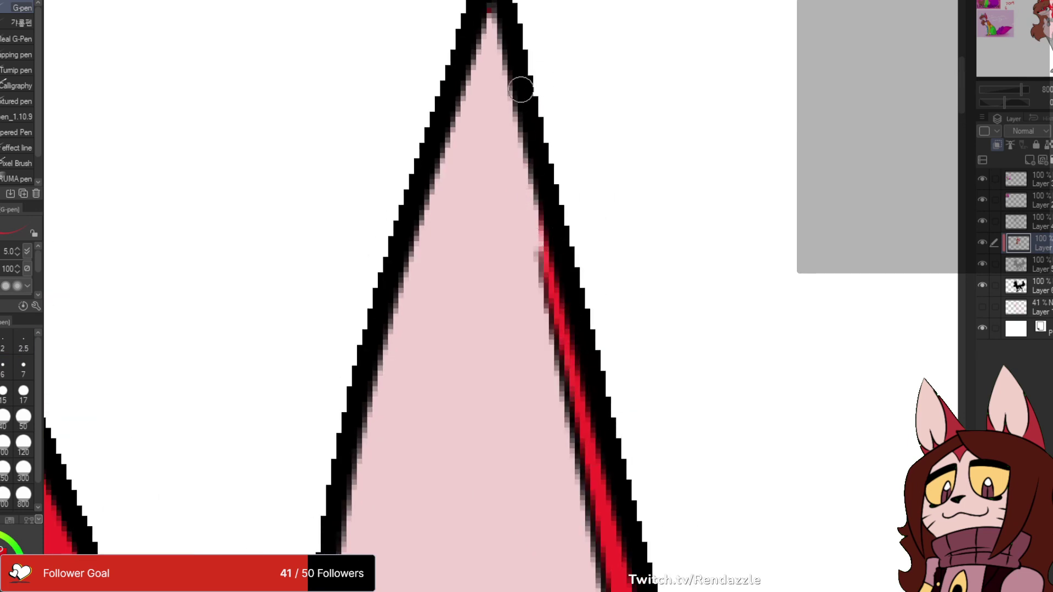
{"action": "left_click_drag", "start_coordinate": [521, 90], "coordinate": [560, 258]}
{"action": "scroll", "coordinate": [743, 92], "scroll_direction": "down", "scroll_amount": 4}
{"action": "left_click_drag", "start_coordinate": [742, 92], "coordinate": [649, 101]}
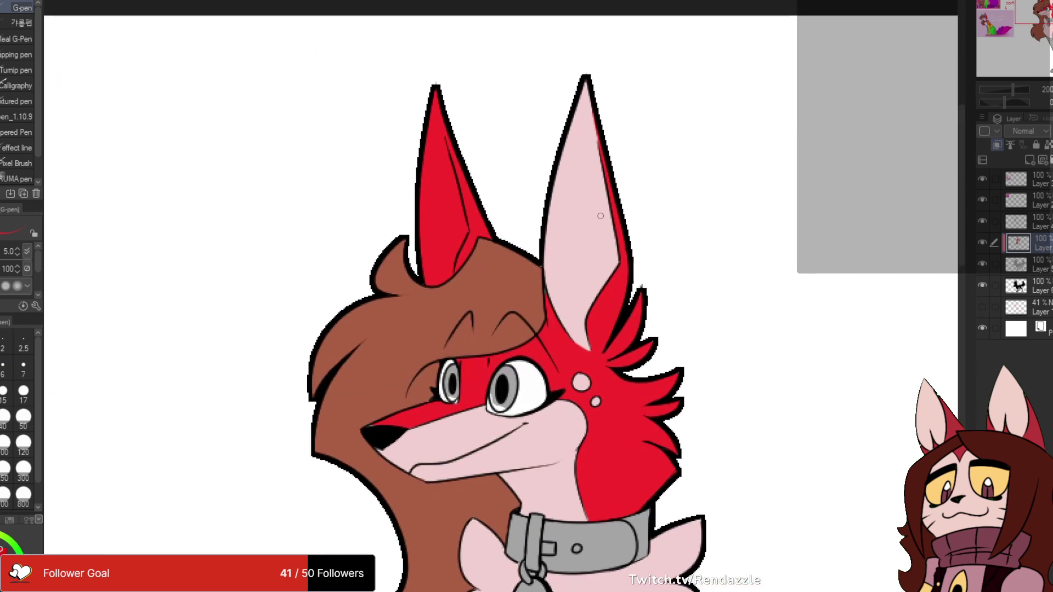
- Sample the pale pink and draw a thin line from the far ear's tip along the upper inner-ear edge
{"action": "left_click", "coordinate": [599, 216], "text": "alt"}
{"action": "scroll", "coordinate": [601, 159], "scroll_direction": "up", "scroll_amount": 1}
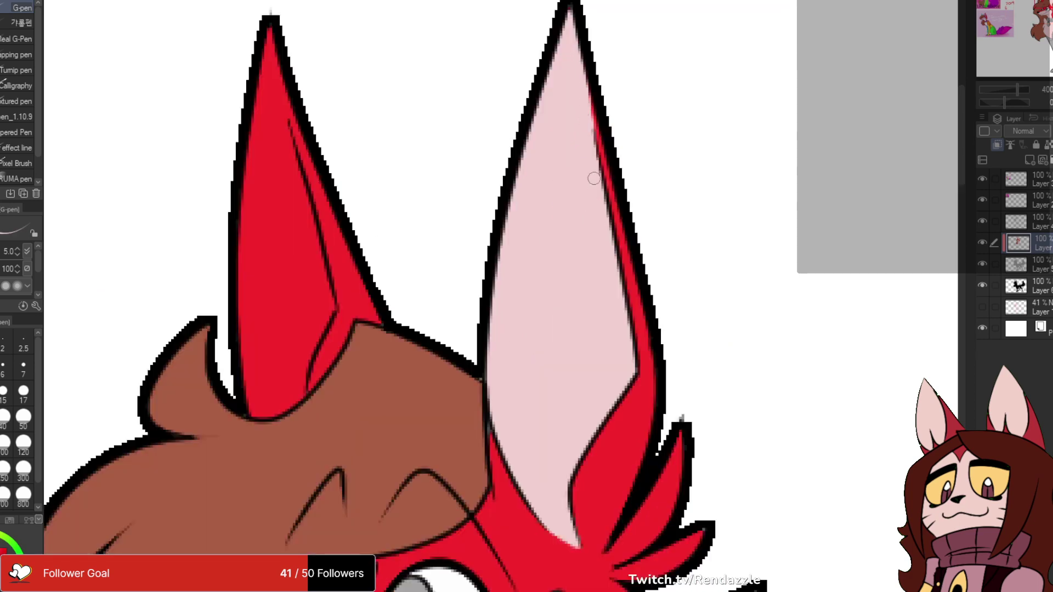
{"action": "left_click_drag", "start_coordinate": [630, 422], "coordinate": [683, 378]}
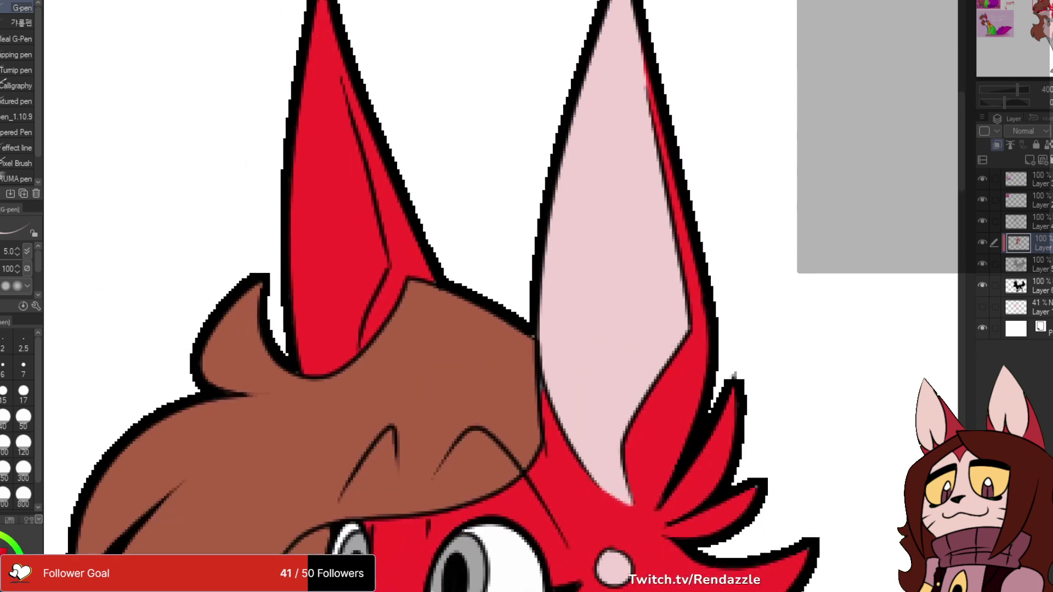
{"action": "left_click_drag", "start_coordinate": [631, 285], "coordinate": [636, 369]}
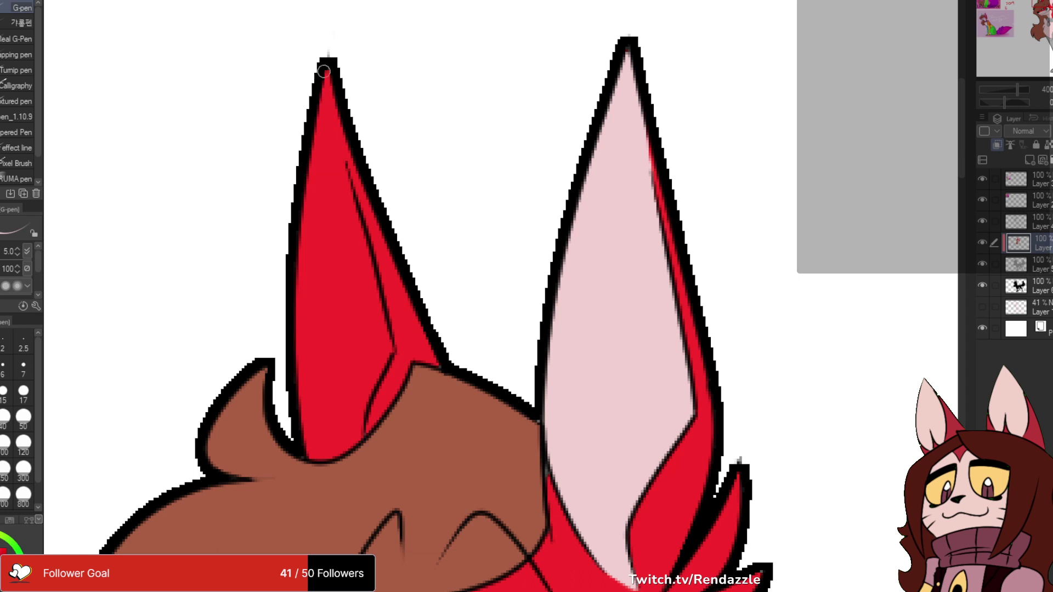
{"action": "key", "text": "ctrl+y"}
{"action": "key", "text": "ctrl+z"}
{"action": "key", "text": "ctrl+y"}
{"action": "key", "text": "ctrl+z"}
{"action": "key", "text": "ctrl+y"}
{"action": "key", "text": "ctrl+z"}
{"action": "key", "text": "ctrl+y"}
{"action": "key", "text": "ctrl+z"}
{"action": "key", "text": "ctrl+y"}
{"action": "key", "text": "ctrl+z"}
{"action": "key", "text": "ctrl+y"}
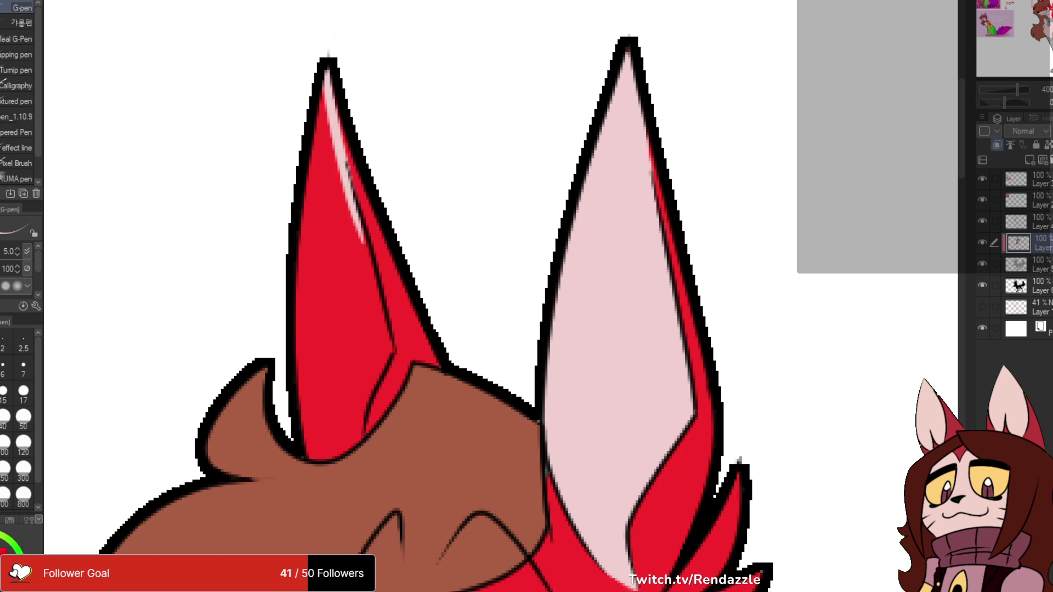
- Fill the far inner ear with pale pink and touch up its upper outer edge with the pen
{"action": "key", "text": "g"}
{"action": "left_click", "coordinate": [347, 163]}
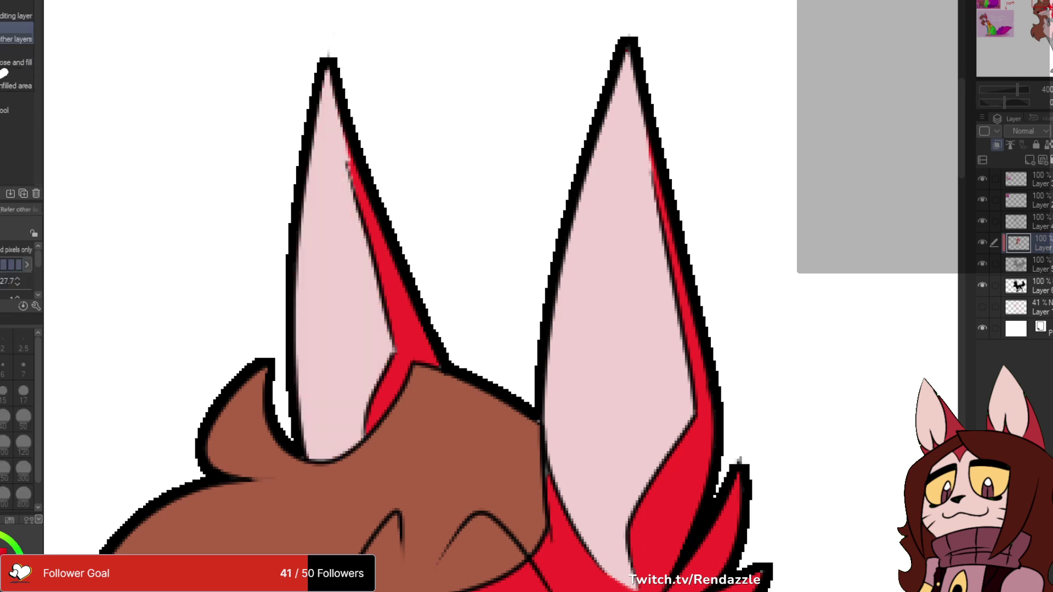
{"action": "key", "text": "p"}
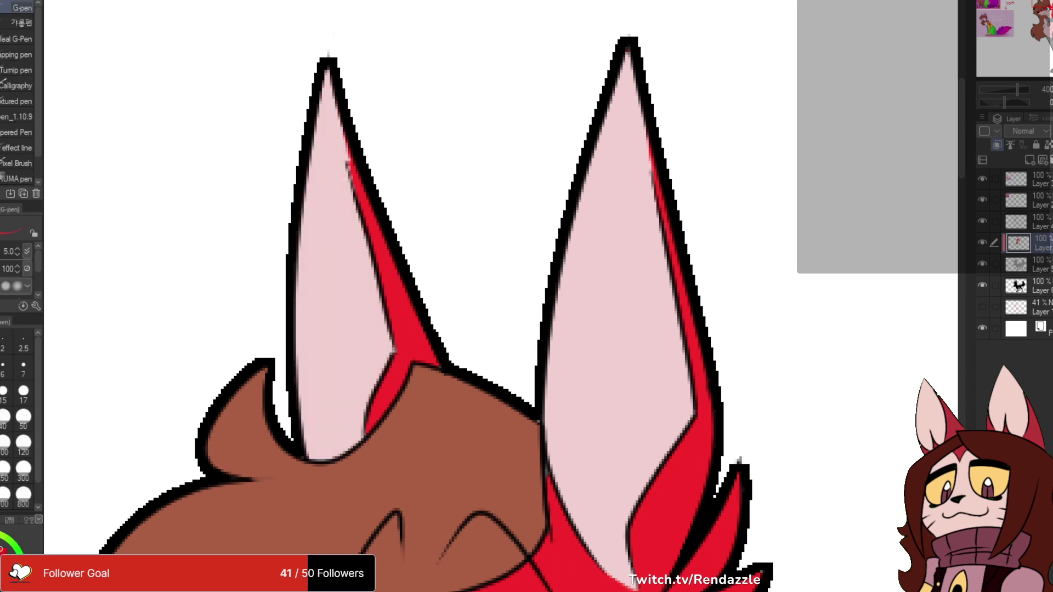
{"action": "left_click_drag", "start_coordinate": [336, 83], "coordinate": [367, 227]}
{"action": "key", "text": "ctrl+z"}
{"action": "left_click_drag", "start_coordinate": [349, 163], "coordinate": [341, 117]}
{"action": "scroll", "coordinate": [611, 17], "scroll_direction": "down", "scroll_amount": 4}
{"action": "left_click_drag", "start_coordinate": [602, 464], "coordinate": [546, 412]}
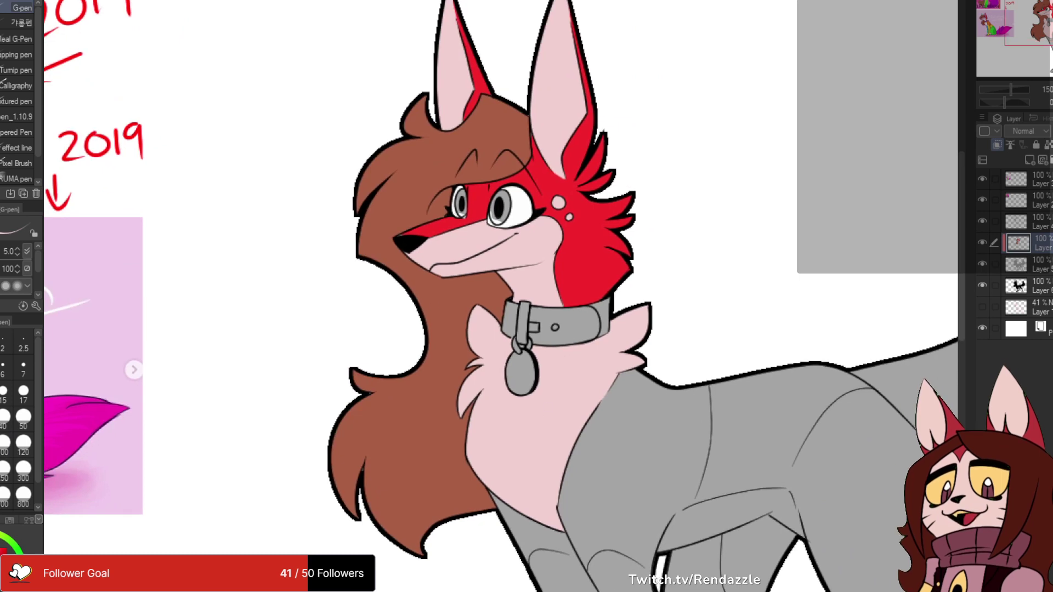
- Try recolouring the chest fur, muzzle, neck and inner ears with a near-white fill
{"action": "key", "text": "g"}
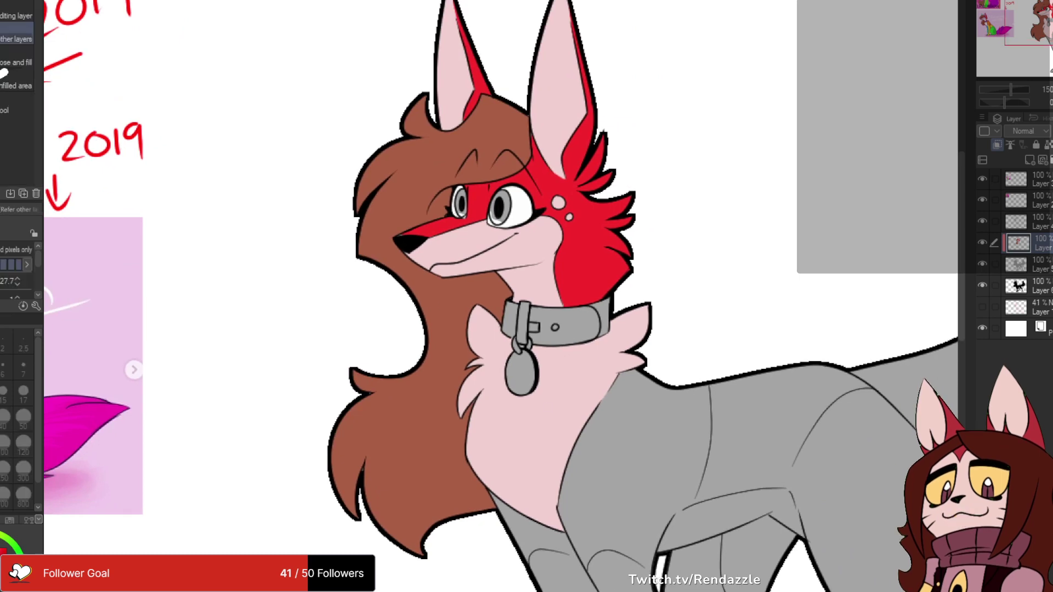
{"action": "left_click", "coordinate": [543, 433]}
{"action": "left_click", "coordinate": [631, 326]}
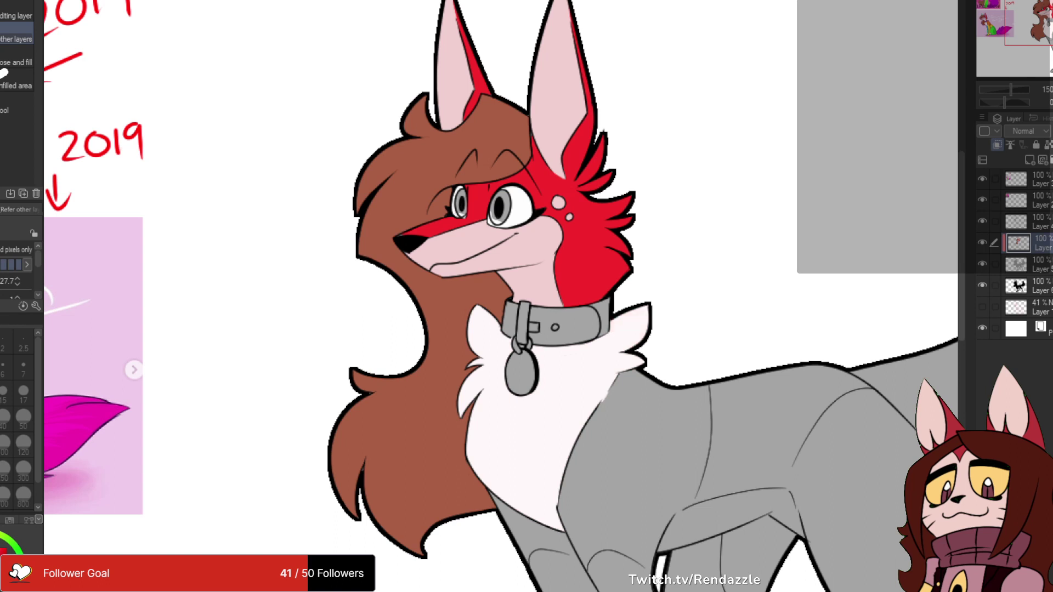
{"action": "left_click", "coordinate": [529, 247]}
{"action": "left_click", "coordinate": [461, 241]}
{"action": "left_click", "coordinate": [532, 285]}
{"action": "left_click_drag", "start_coordinate": [531, 285], "coordinate": [419, 333]}
{"action": "left_click", "coordinate": [445, 137]}
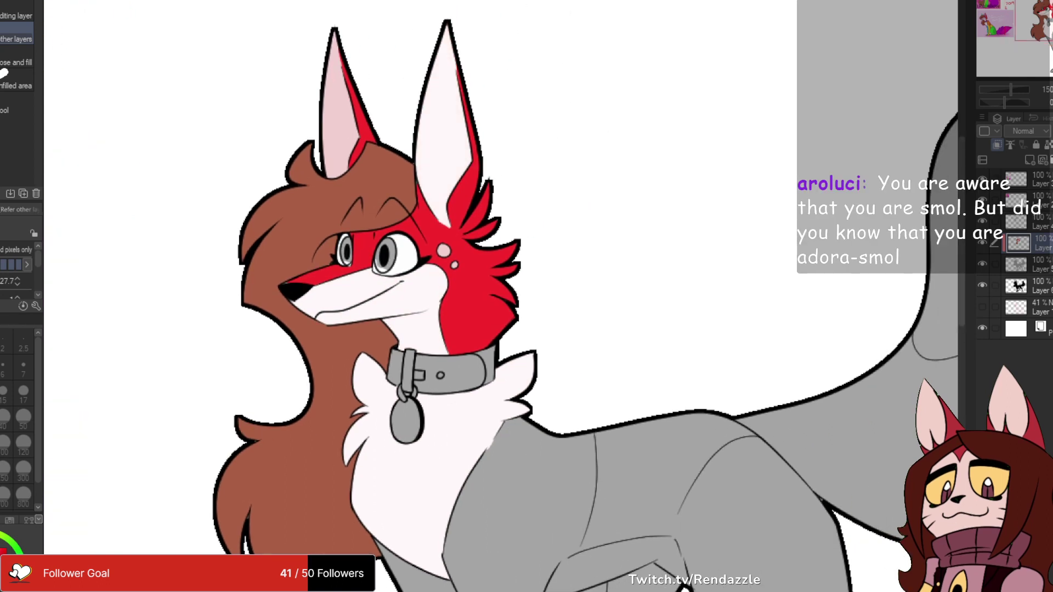
{"action": "left_click", "coordinate": [334, 110]}
{"action": "key", "text": "ctrl+z"}
{"action": "key", "text": "ctrl+z"}
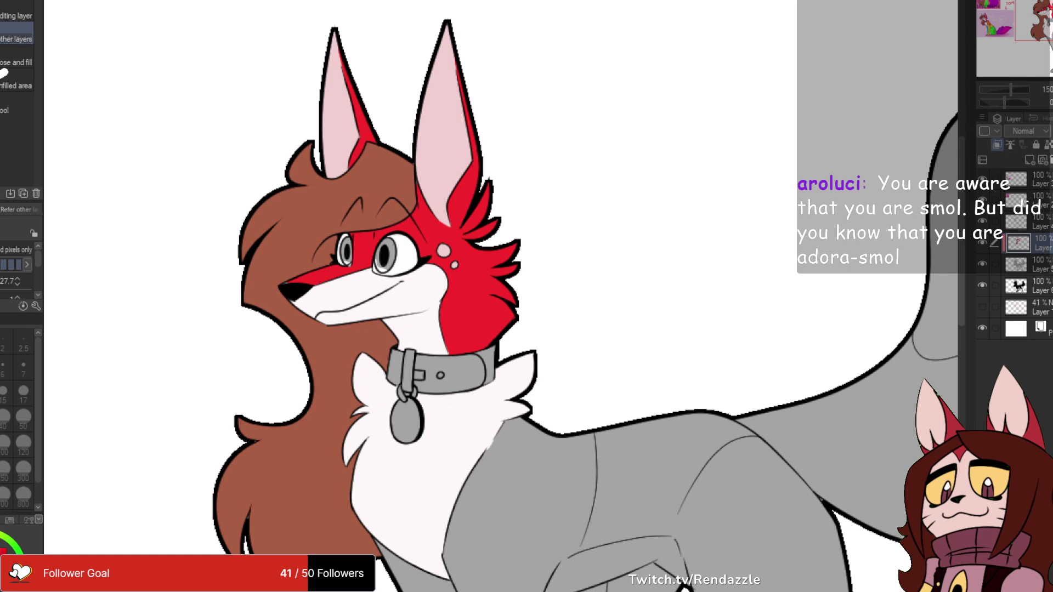
- Refill the chest fur, neck, muzzle and both inner ears with a very light pink
{"action": "key", "text": "ctrl+z"}
{"action": "key", "text": "ctrl+z"}
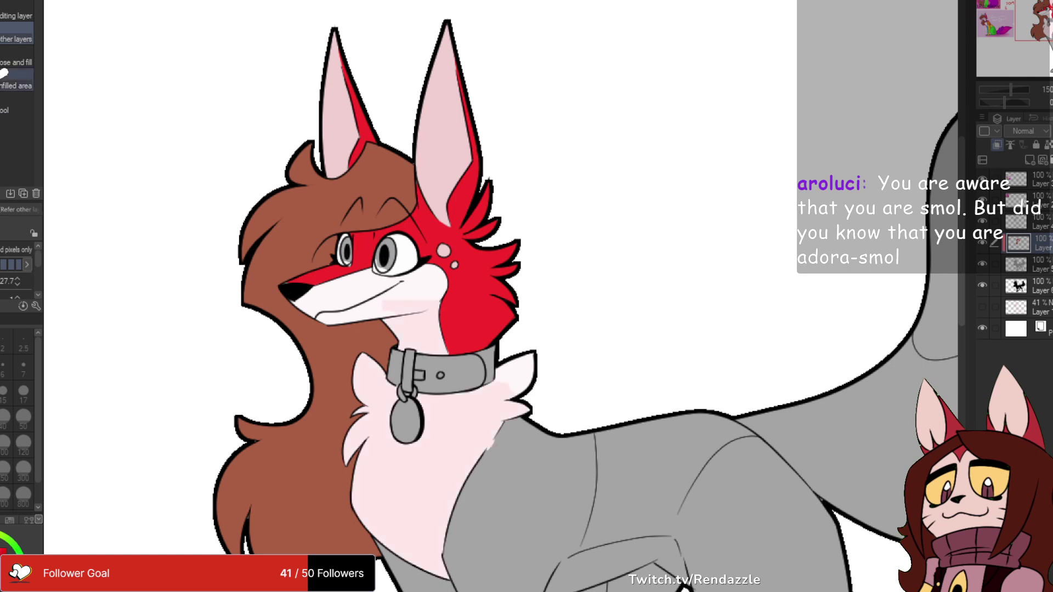
{"action": "key", "text": "ctrl+y"}
{"action": "key", "text": "ctrl+z"}
{"action": "key", "text": "ctrl+y"}
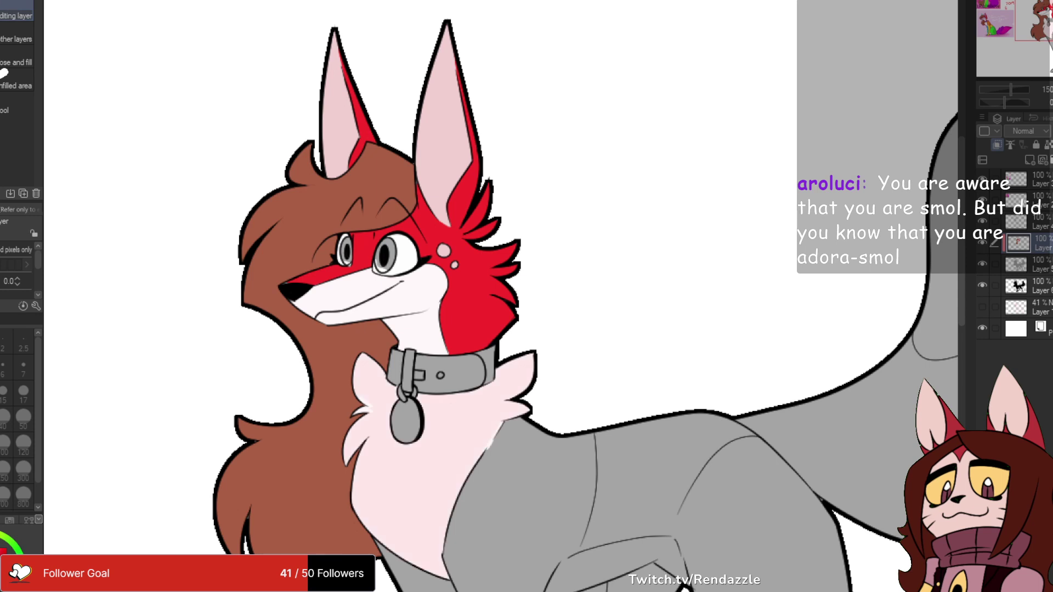
{"action": "key", "text": "ctrl+y"}
{"action": "key", "text": "ctrl+y"}
{"action": "key", "text": "ctrl+y"}
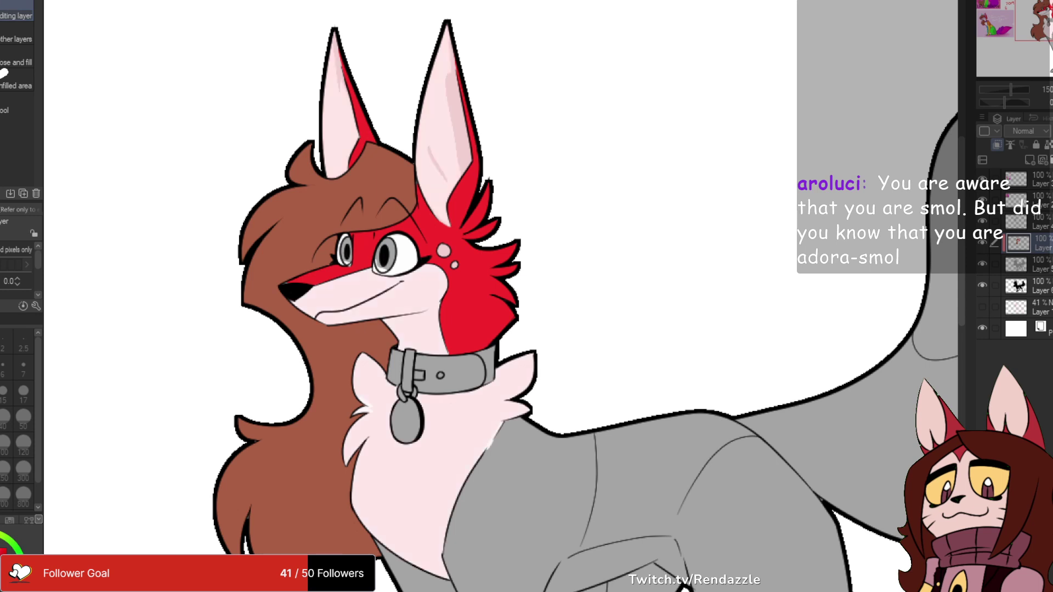
{"action": "key", "text": "ctrl+y"}
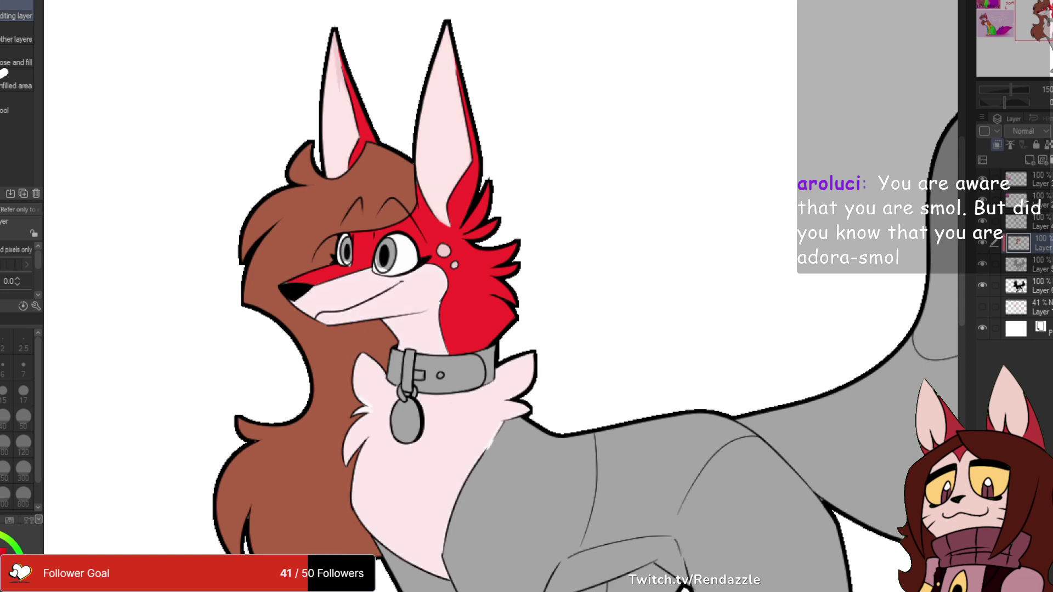
{"action": "key", "text": "ctrl+y"}
- Switch the Fill tool to refer to other layers and undo the light pink fill over the grey body
{"action": "left_click_drag", "start_coordinate": [519, 337], "coordinate": [520, 253]}
{"action": "scroll", "coordinate": [521, 314], "scroll_direction": "down", "scroll_amount": 2}
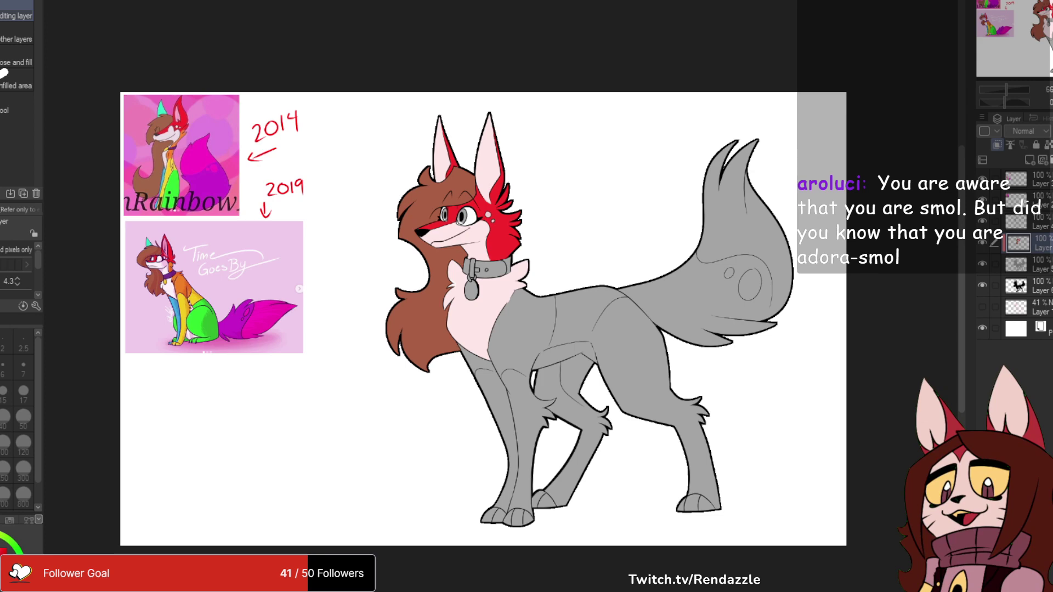
{"action": "left_click_drag", "start_coordinate": [505, 506], "coordinate": [496, 481]}
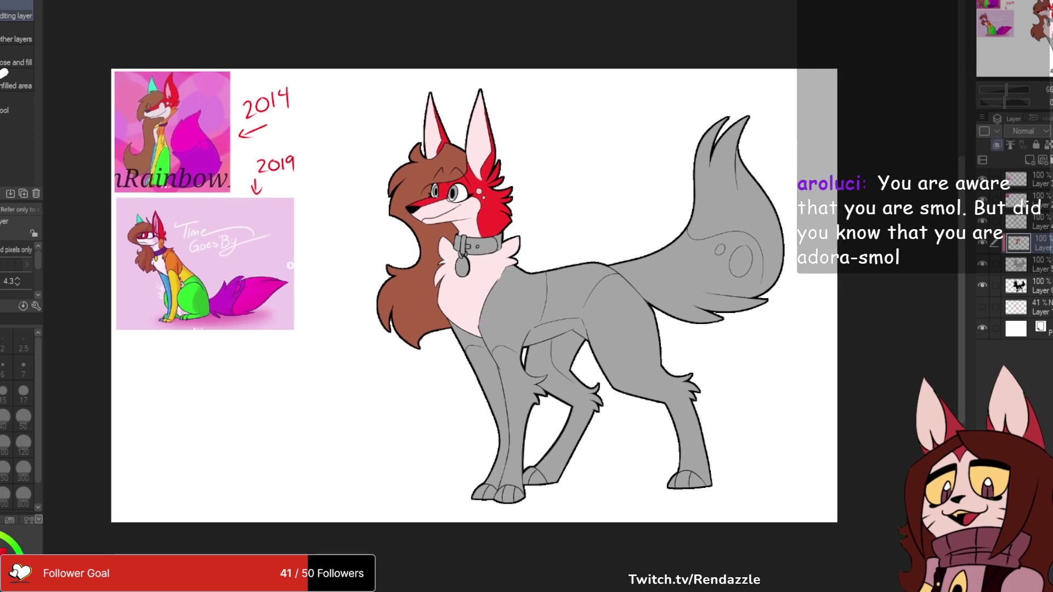
{"action": "scroll", "coordinate": [497, 481], "scroll_direction": "up", "scroll_amount": 1}
{"action": "left_click", "coordinate": [704, 288]}
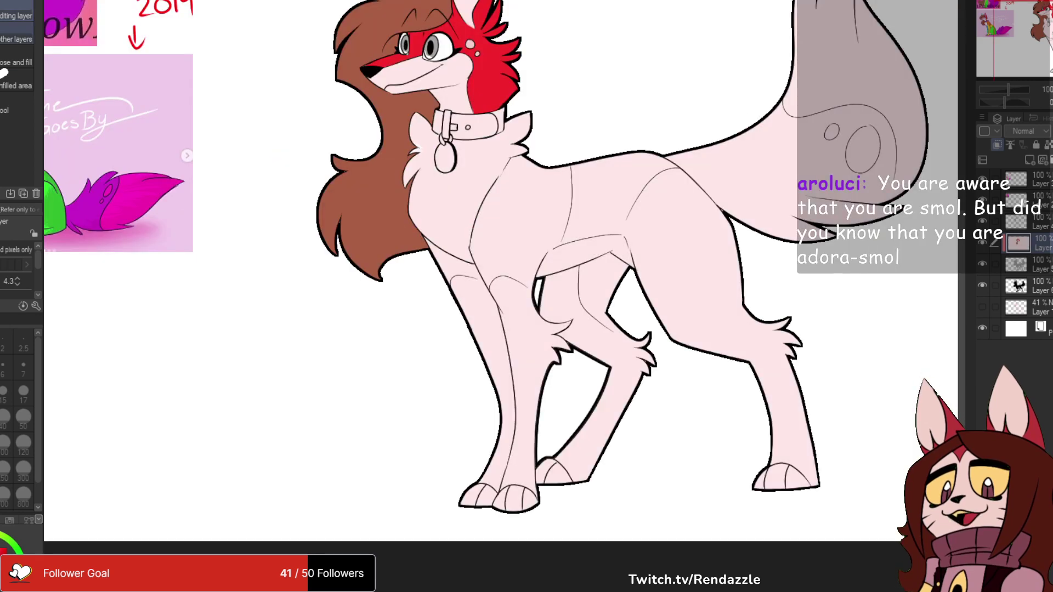
{"action": "left_click", "coordinate": [16, 39]}
{"action": "key", "text": "ctrl+z"}
- Fill every toe on the front and hind paws with the very light pink
{"action": "left_click", "coordinate": [471, 497]}
{"action": "left_click", "coordinate": [487, 497]}
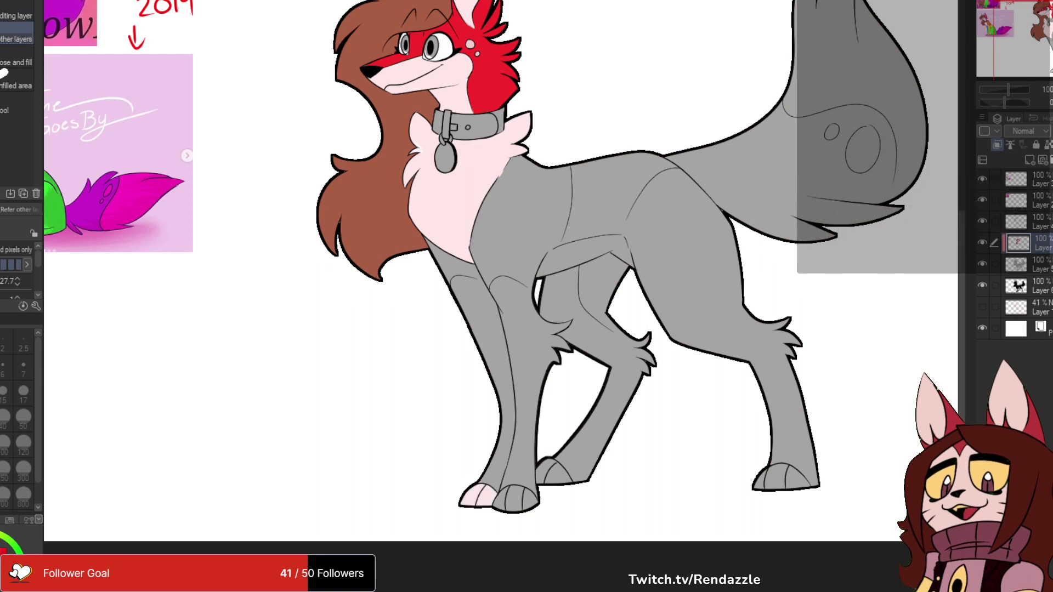
{"action": "left_click", "coordinate": [500, 499]}
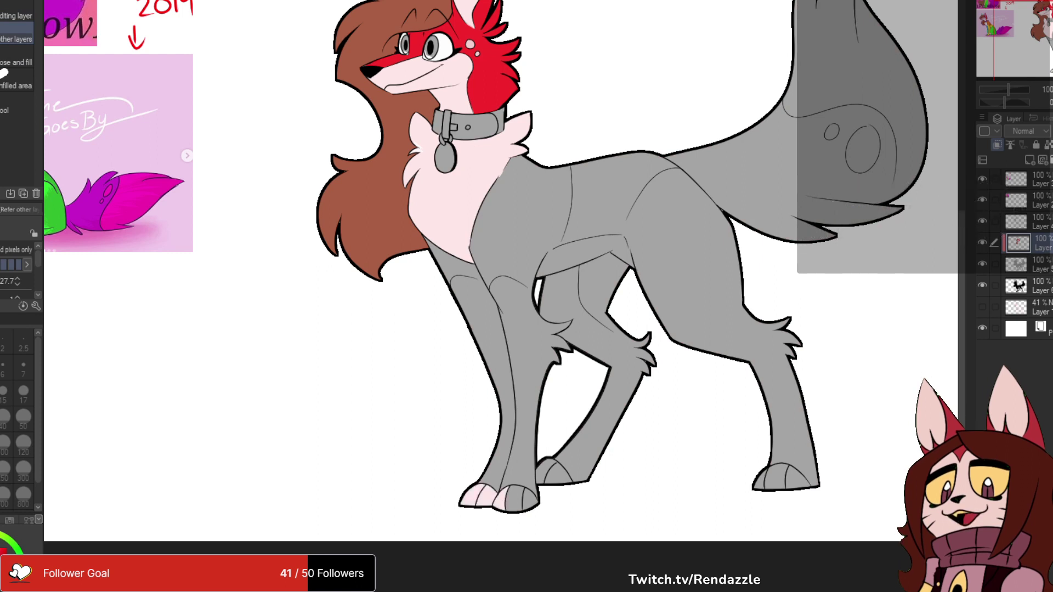
{"action": "left_click", "coordinate": [514, 499]}
{"action": "left_click", "coordinate": [530, 499]}
{"action": "left_click", "coordinate": [553, 471]}
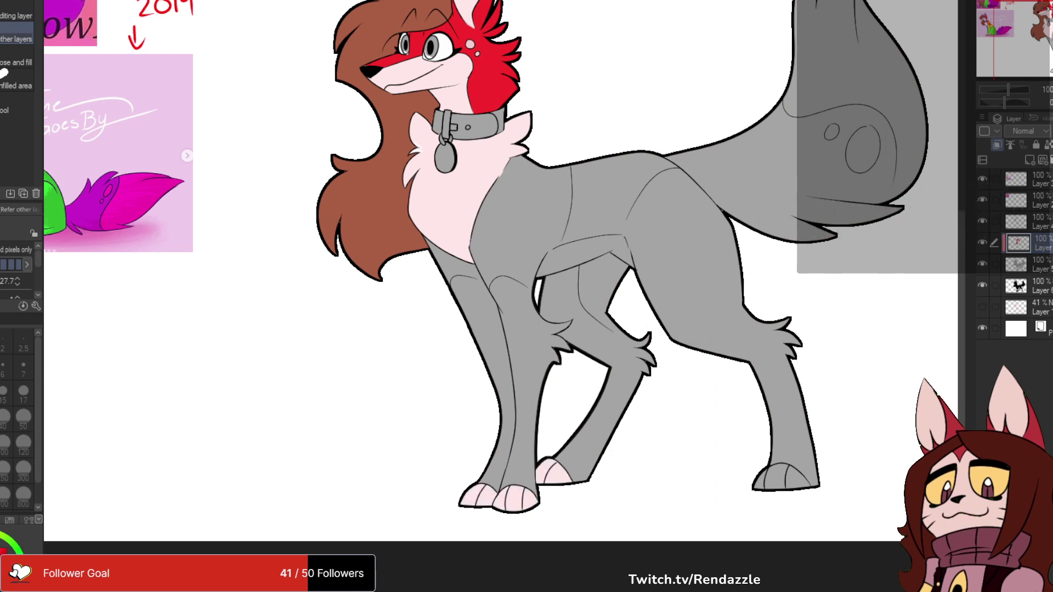
{"action": "left_click", "coordinate": [775, 477]}
{"action": "left_click", "coordinate": [798, 477]}
- Fill the underbelly strip with the very light pink and tidy its edges using the G-pen
{"action": "left_click_drag", "start_coordinate": [583, 254], "coordinate": [568, 310]}
{"action": "left_click", "coordinate": [689, 331]}
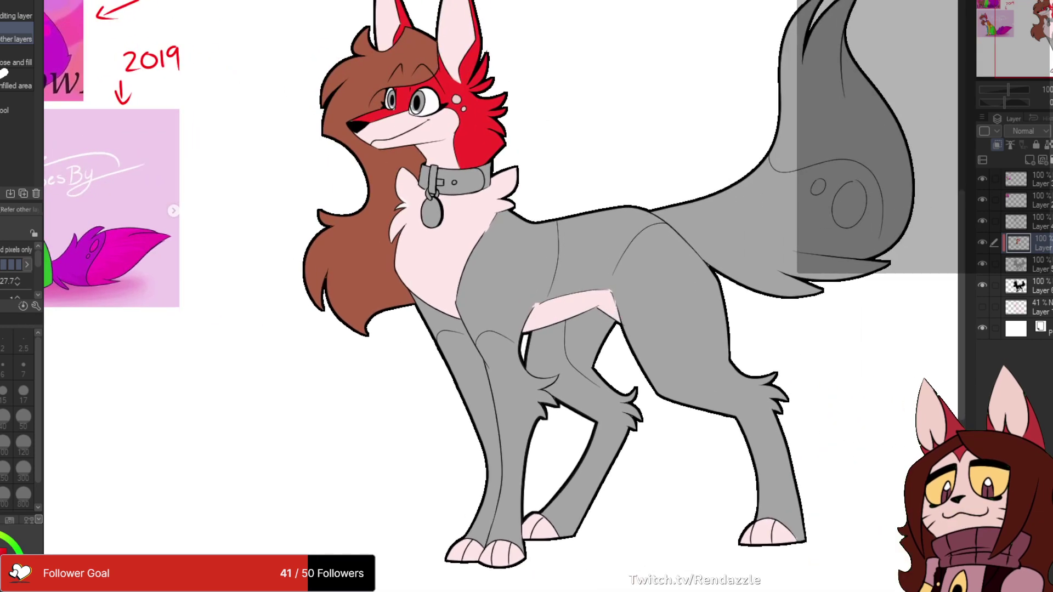
{"action": "key", "text": "p"}
{"action": "scroll", "coordinate": [670, 316], "scroll_direction": "up", "scroll_amount": 3}
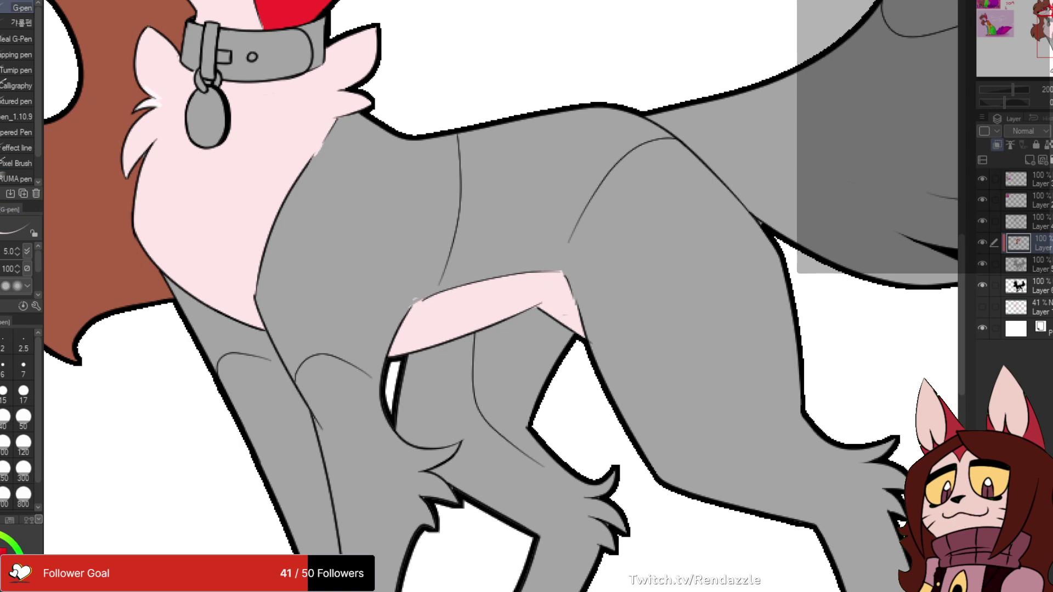
{"action": "key", "text": "e"}
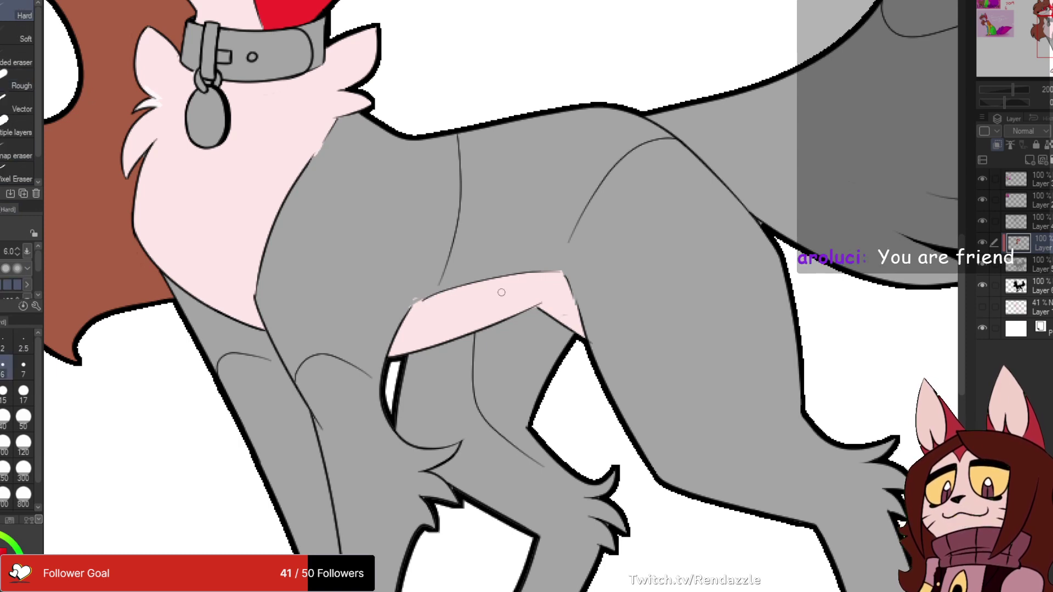
{"action": "key", "text": "p"}
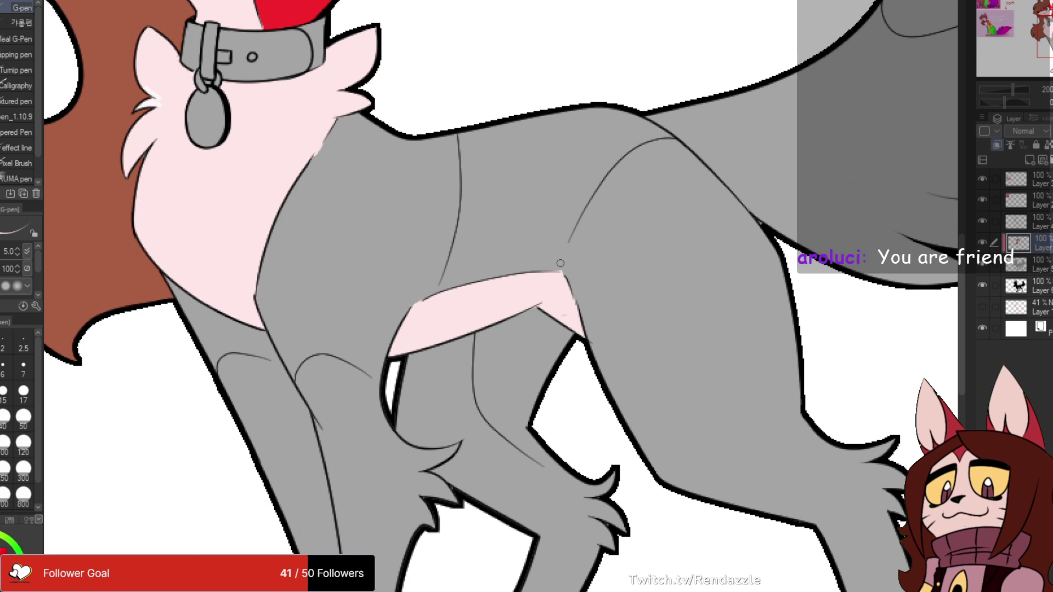
- Clean up the upper chest edge and paint over the near-white patches on the chest tufts in light pink
{"action": "left_click_drag", "start_coordinate": [330, 182], "coordinate": [474, 246]}
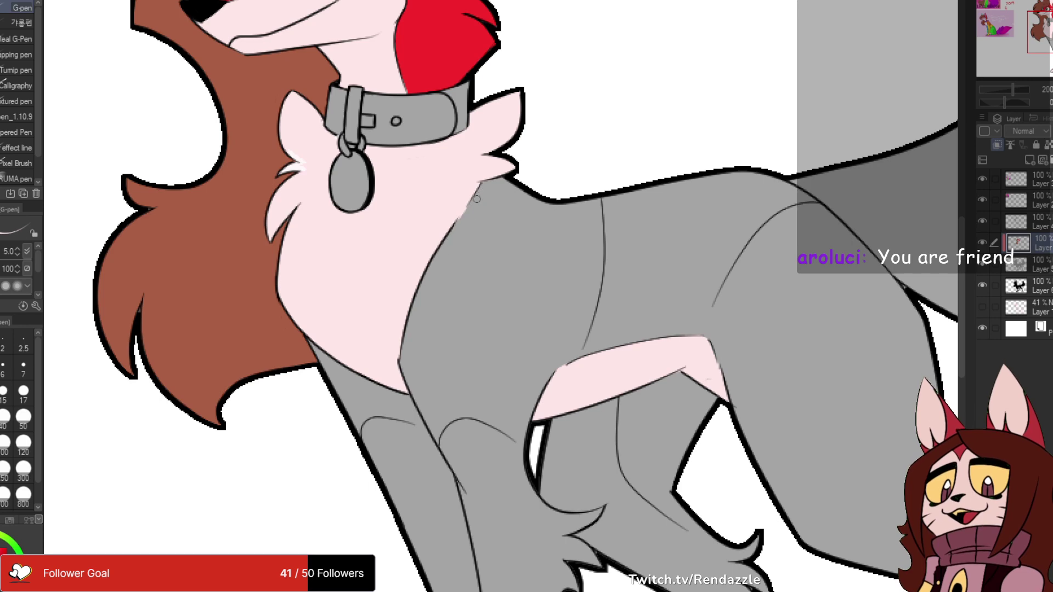
{"action": "scroll", "coordinate": [683, 90], "scroll_direction": "down", "scroll_amount": 1}
{"action": "left_click_drag", "start_coordinate": [507, 228], "coordinate": [532, 286]}
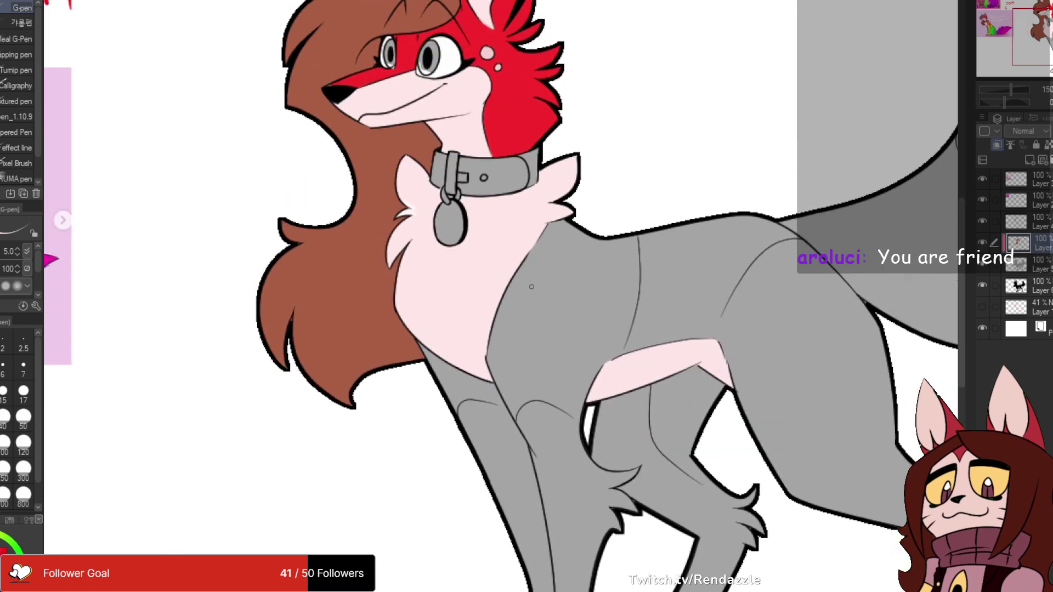
{"action": "scroll", "coordinate": [429, 203], "scroll_direction": "up", "scroll_amount": 3}
{"action": "scroll", "coordinate": [399, 240], "scroll_direction": "up", "scroll_amount": 3}
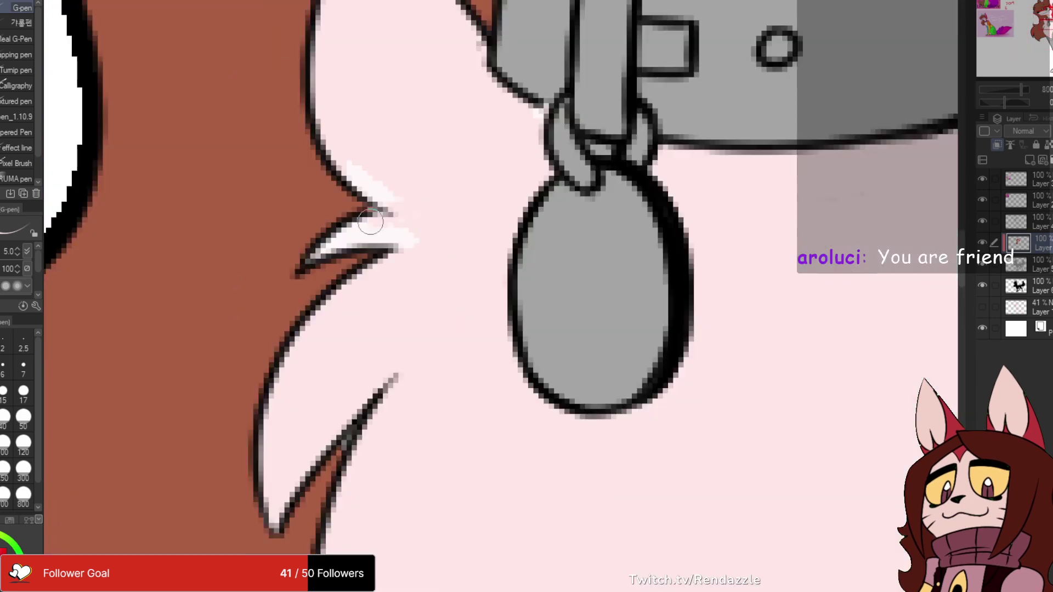
{"action": "key", "text": "ctrl+z"}
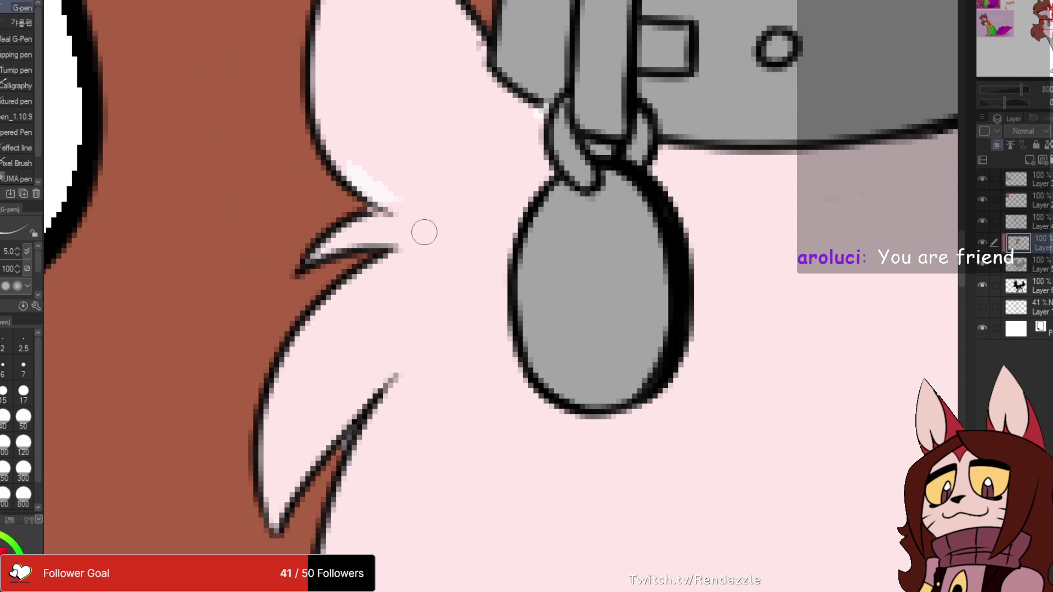
{"action": "key", "text": "ctrl+z"}
- Paint over the leftover darker pink along the edges of both inner ears with the very light pink
{"action": "scroll", "coordinate": [467, 143], "scroll_direction": "down", "scroll_amount": 4}
{"action": "left_click_drag", "start_coordinate": [467, 139], "coordinate": [446, 310]}
{"action": "left_click_drag", "start_coordinate": [549, 87], "coordinate": [571, 274]}
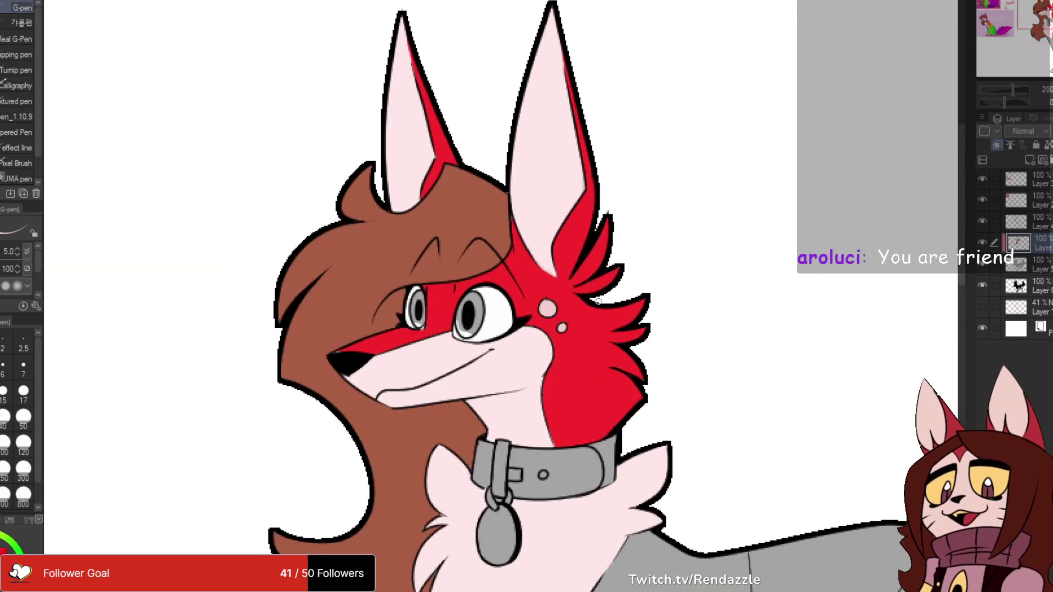
{"action": "scroll", "coordinate": [572, 277], "scroll_direction": "up", "scroll_amount": 4}
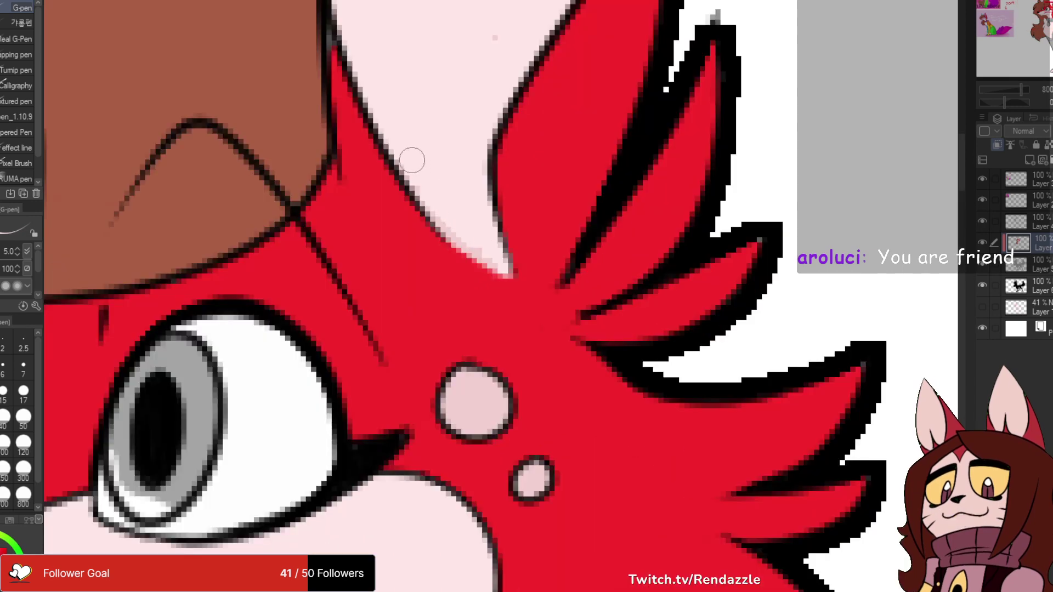
{"action": "left_click_drag", "start_coordinate": [572, 82], "coordinate": [542, 465]}
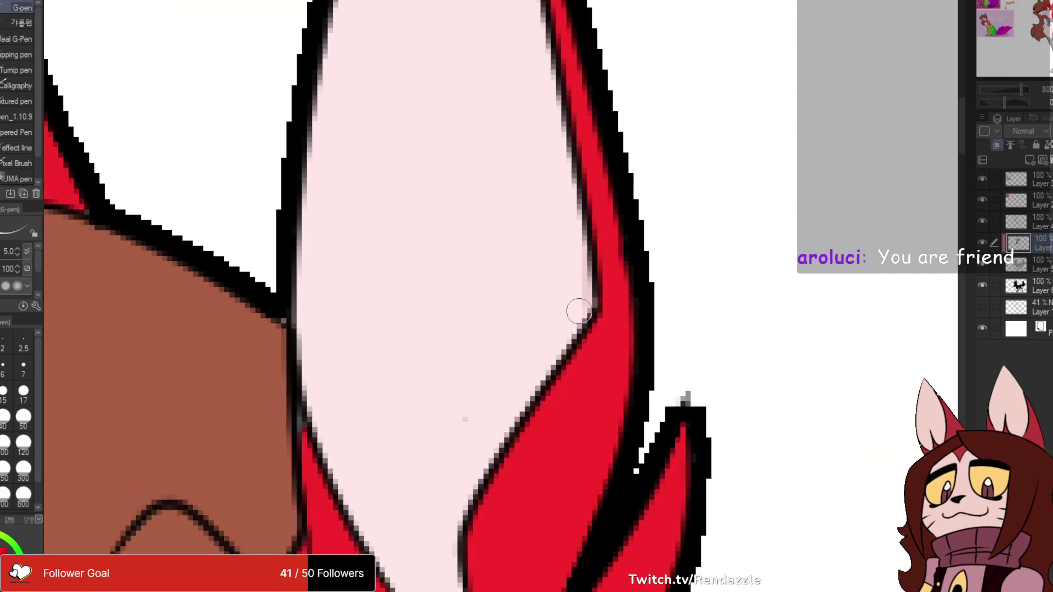
{"action": "left_click_drag", "start_coordinate": [557, 184], "coordinate": [640, 411]}
{"action": "left_click_drag", "start_coordinate": [351, 181], "coordinate": [781, 220]}
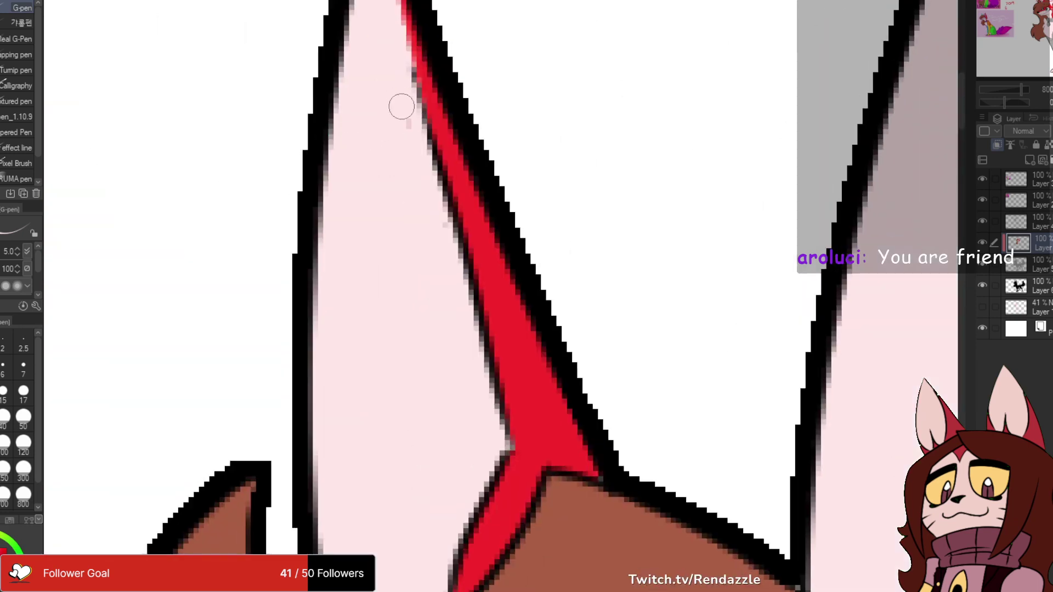
{"action": "scroll", "coordinate": [728, 90], "scroll_direction": "down", "scroll_amount": 2}
{"action": "scroll", "coordinate": [728, 90], "scroll_direction": "down", "scroll_amount": 2}
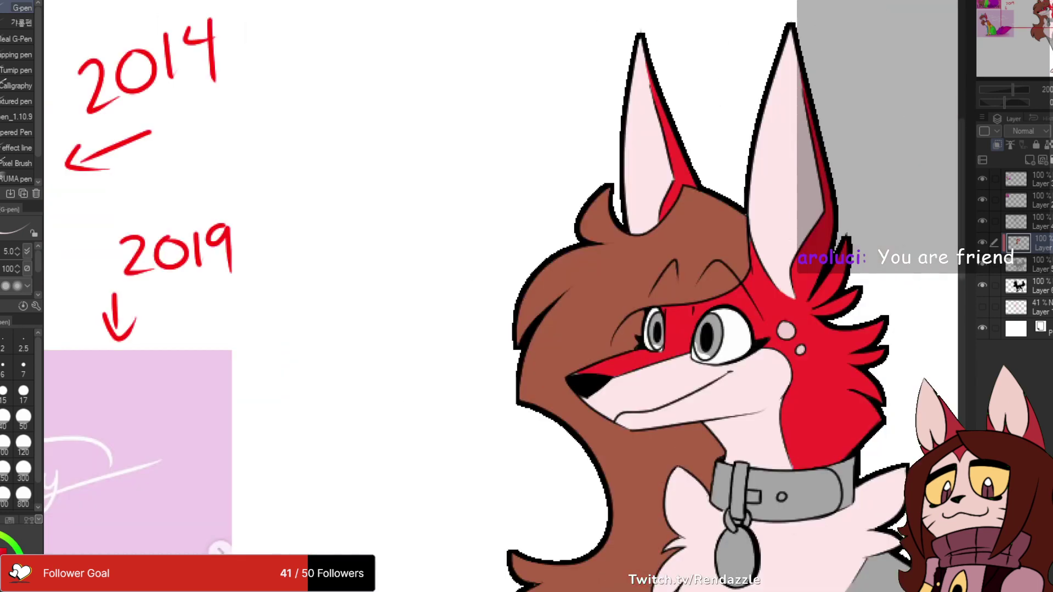
{"action": "left_click_drag", "start_coordinate": [729, 329], "coordinate": [497, 187]}
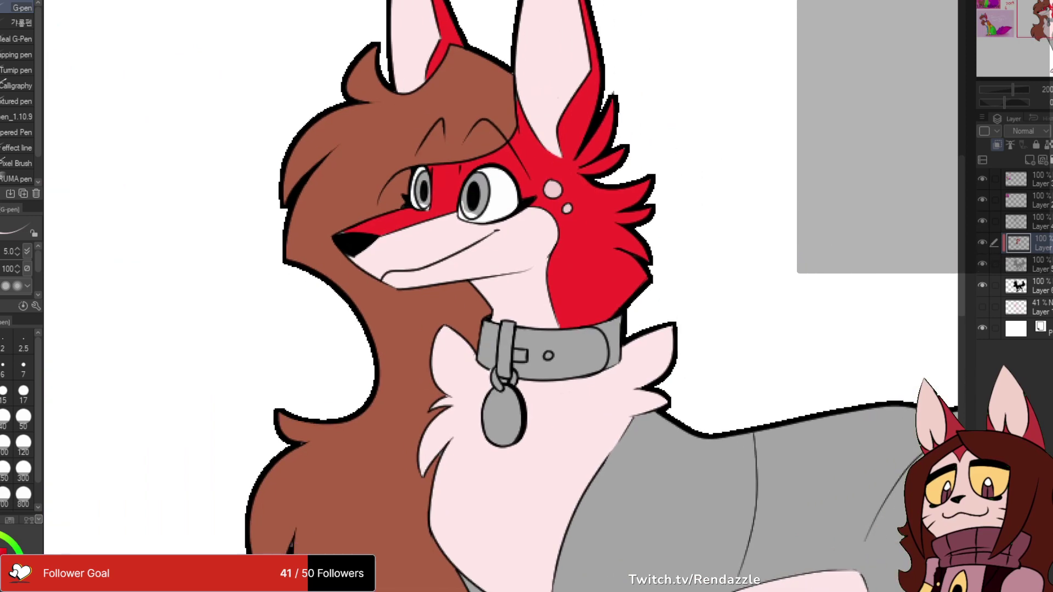
- Pick the reference's orange and paint G-pen strokes closing the outline gaps behind the near shoulder and across the upper foreleg
{"action": "scroll", "coordinate": [800, 198], "scroll_direction": "down", "scroll_amount": 1}
{"action": "scroll", "coordinate": [684, 360], "scroll_direction": "down", "scroll_amount": 2}
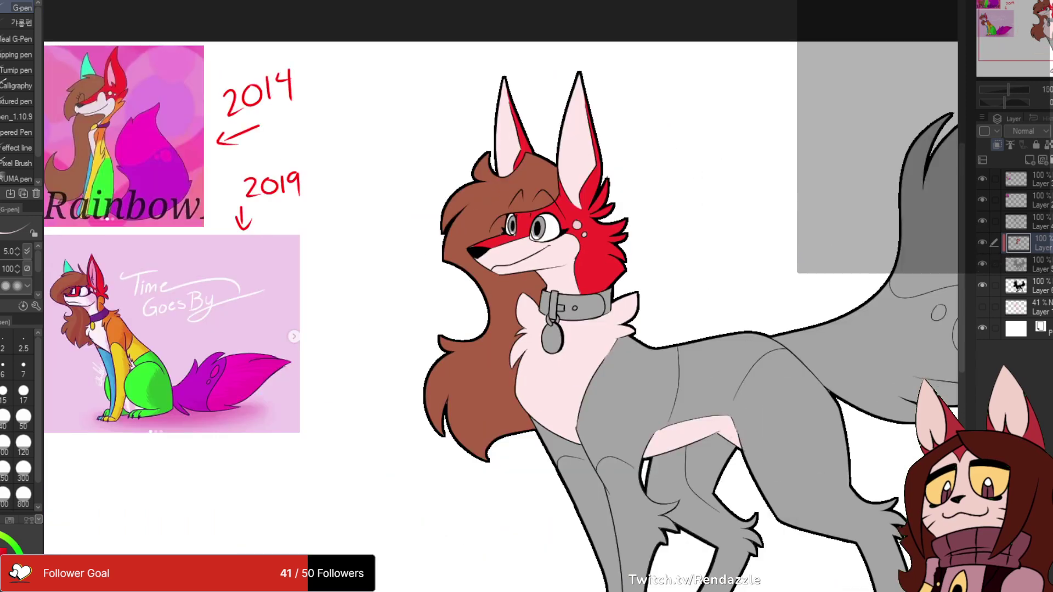
{"action": "scroll", "coordinate": [683, 361], "scroll_direction": "up", "scroll_amount": 1}
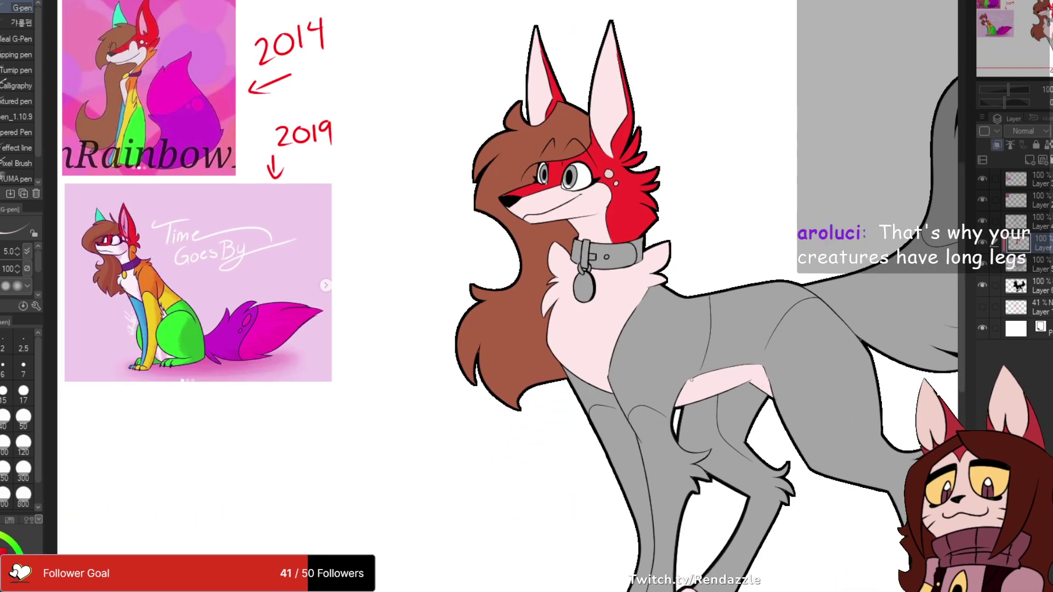
{"action": "left_click_drag", "start_coordinate": [684, 360], "coordinate": [675, 395]}
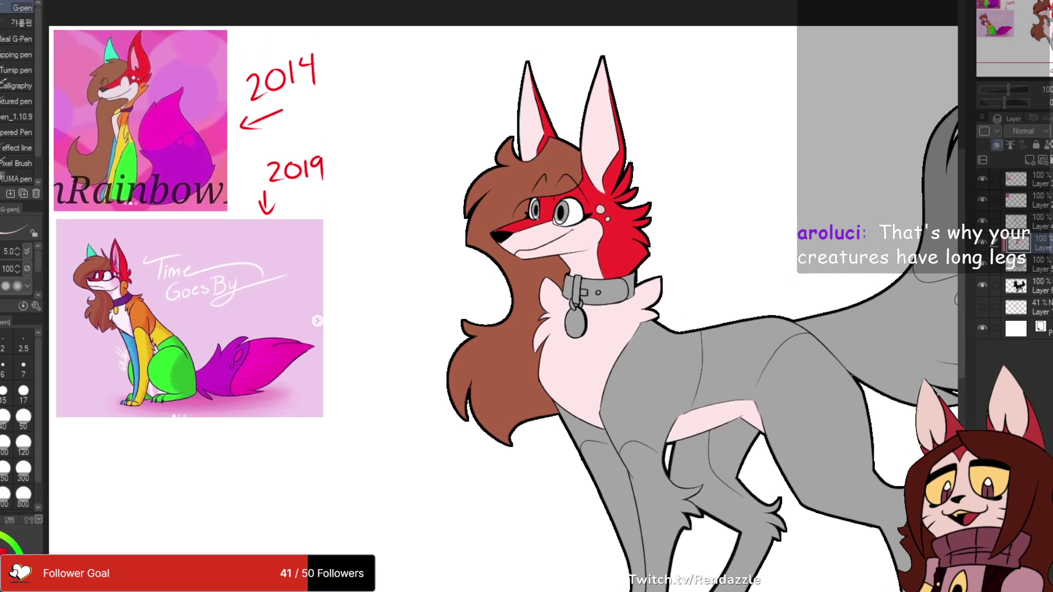
{"action": "left_click_drag", "start_coordinate": [156, 274], "coordinate": [154, 222]}
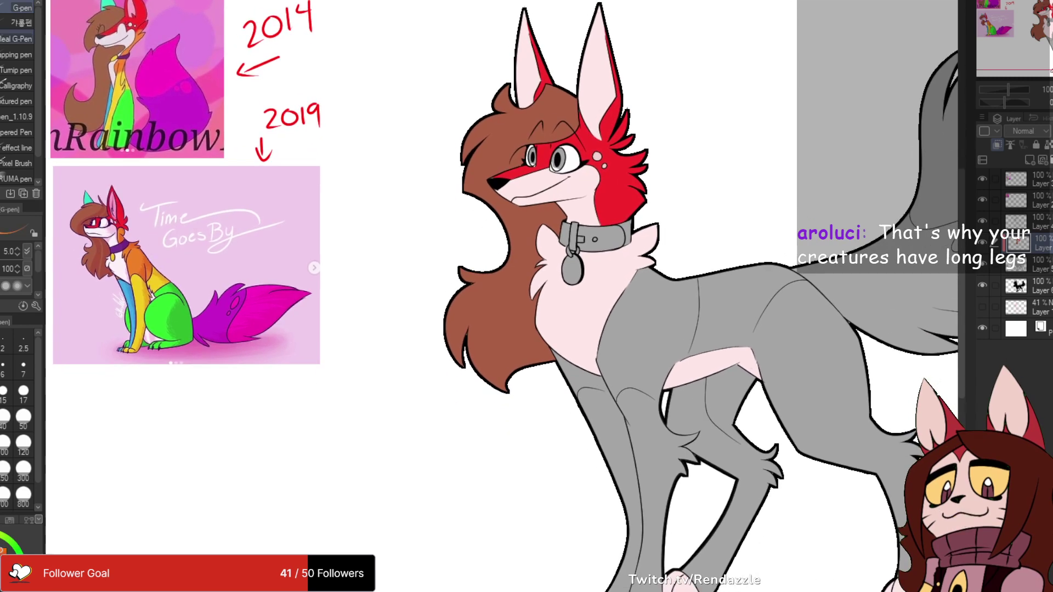
{"action": "scroll", "coordinate": [675, 329], "scroll_direction": "up", "scroll_amount": 1}
{"action": "scroll", "coordinate": [676, 329], "scroll_direction": "up", "scroll_amount": 3}
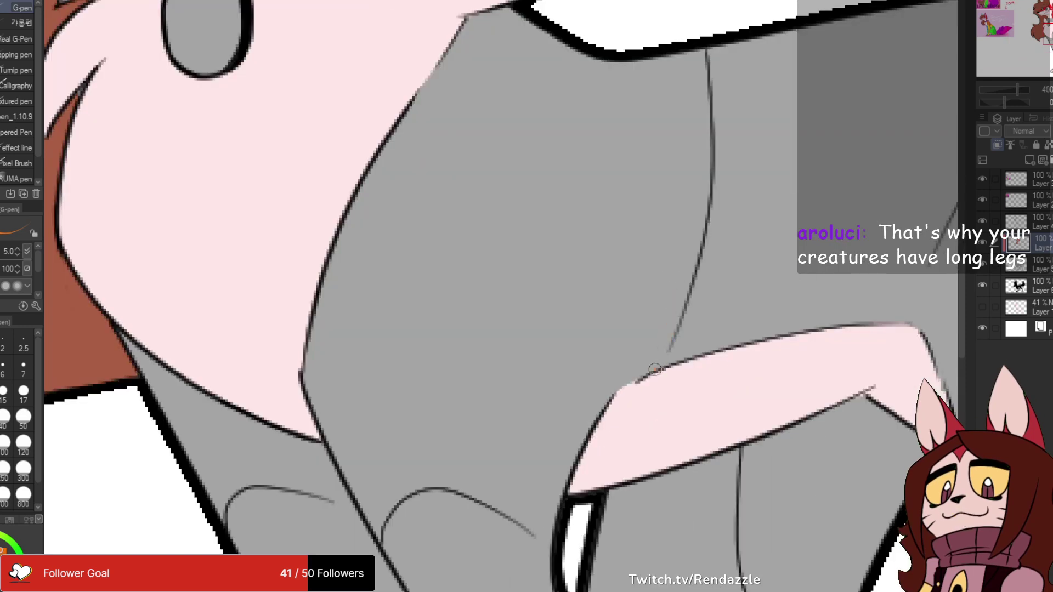
{"action": "left_click_drag", "start_coordinate": [654, 369], "coordinate": [674, 322]}
{"action": "left_click_drag", "start_coordinate": [320, 422], "coordinate": [270, 292]}
{"action": "left_click_drag", "start_coordinate": [496, 418], "coordinate": [450, 370]}
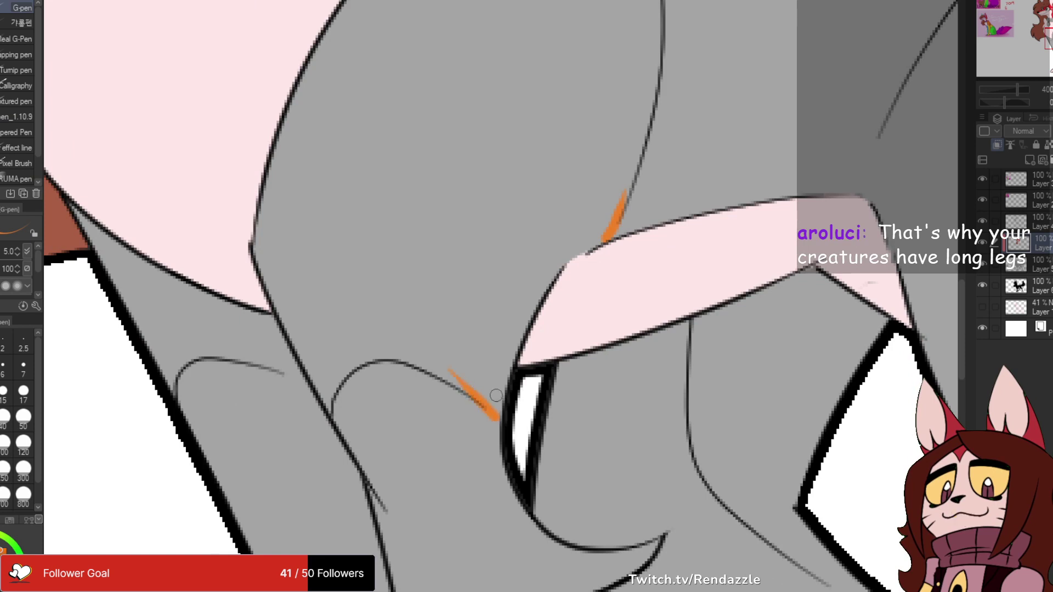
{"action": "key", "text": "ctrl+z"}
{"action": "left_click_drag", "start_coordinate": [500, 422], "coordinate": [455, 384]}
- Fill the near shoulder, from the chest edge back to the torso line, with orange
{"action": "key", "text": "g"}
{"action": "left_click", "coordinate": [456, 274]}
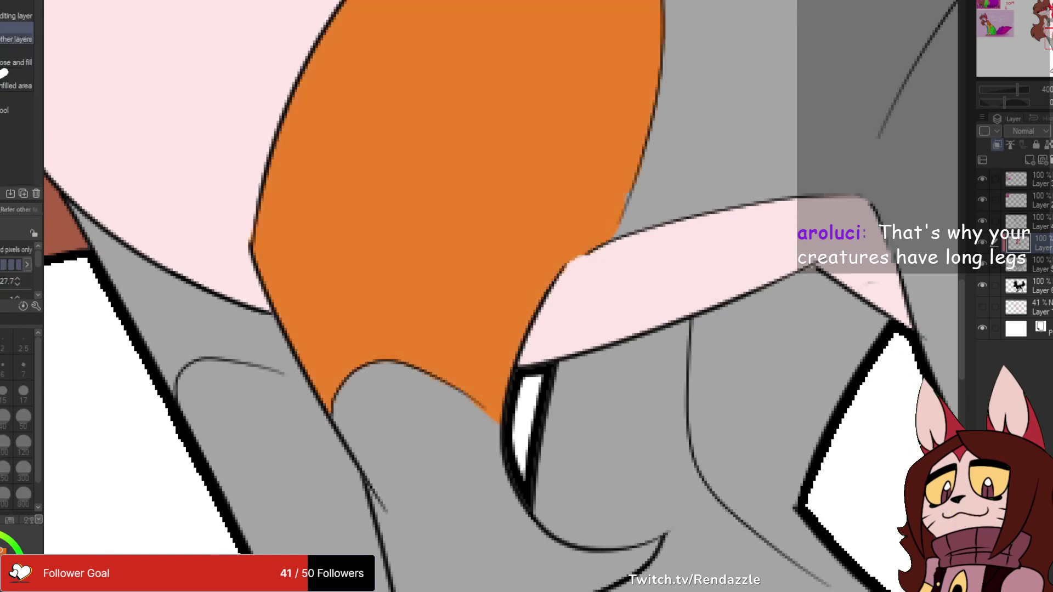
{"action": "scroll", "coordinate": [712, 3], "scroll_direction": "down", "scroll_amount": 2}
{"action": "left_click_drag", "start_coordinate": [711, 4], "coordinate": [624, 208]}
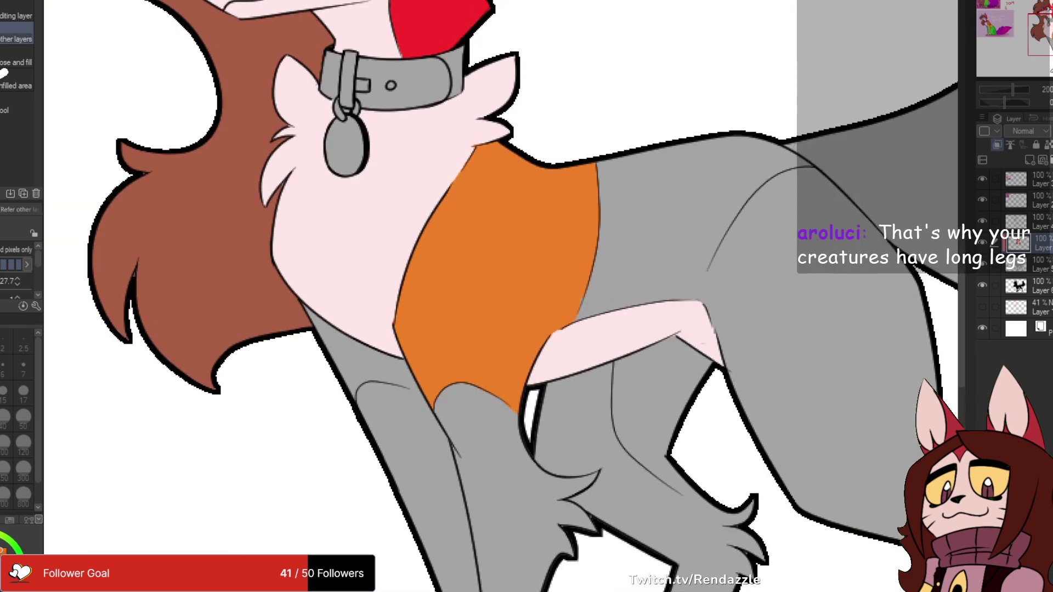
{"action": "key", "text": "p"}
{"action": "key", "text": "ctrl+plus"}
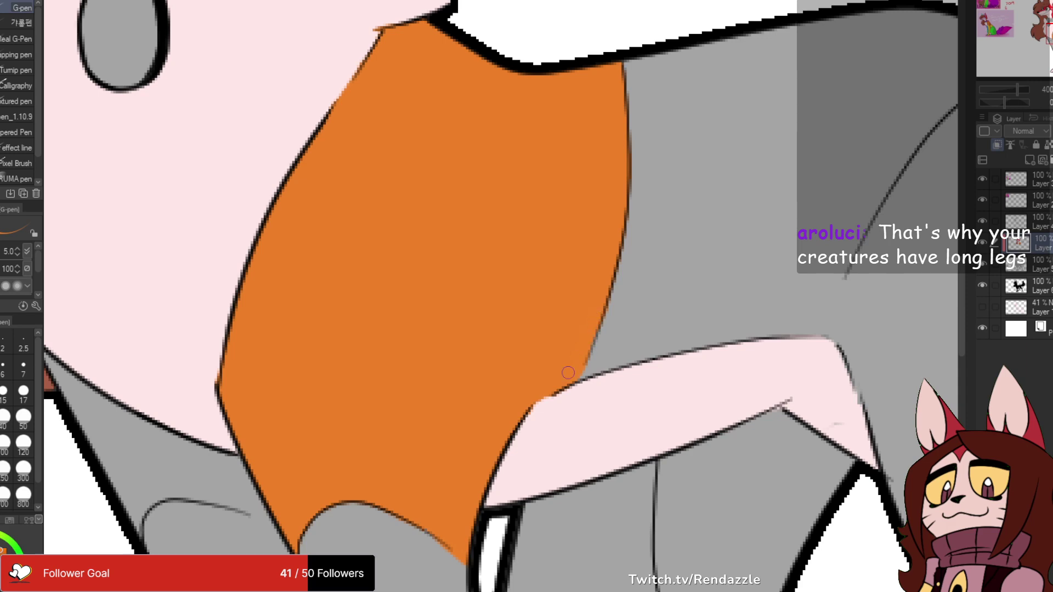
{"action": "key", "text": "ctrl+minus"}
{"action": "key", "text": "ctrl+minus"}
{"action": "key", "text": "ctrl+minus"}
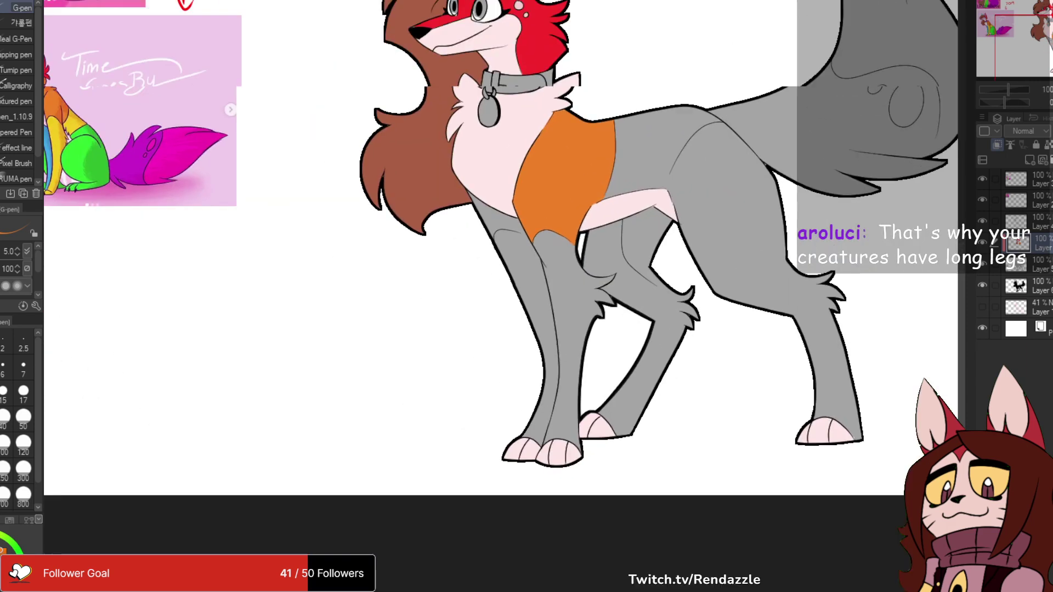
- Fill the far shoulder above the far foreleg with the same orange and check its edge with the G-pen
{"action": "left_click_drag", "start_coordinate": [493, 220], "coordinate": [605, 376]}
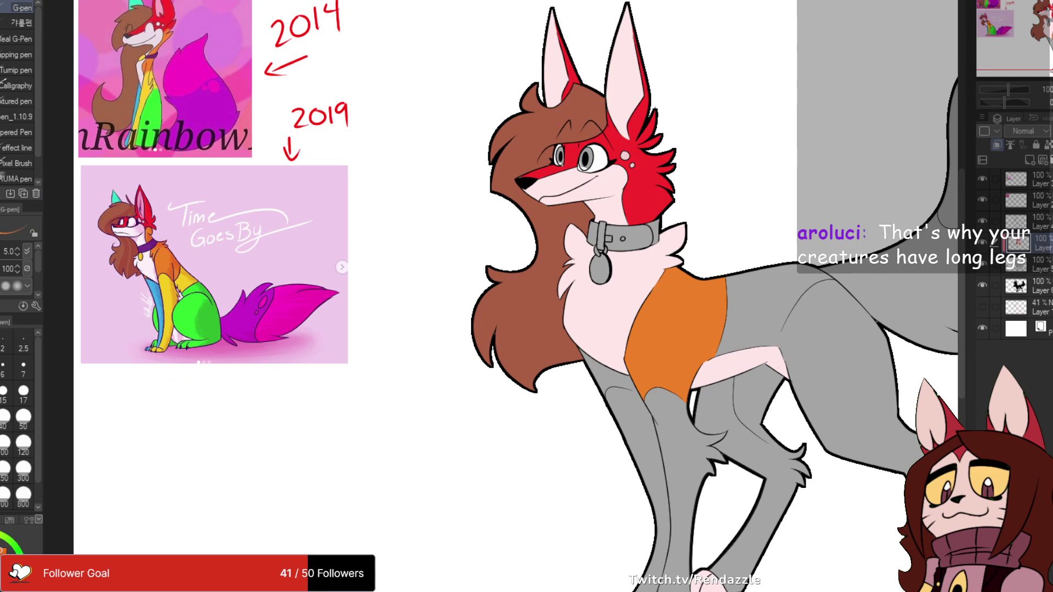
{"action": "key", "text": "g"}
{"action": "left_click_drag", "start_coordinate": [605, 376], "coordinate": [457, 283]}
{"action": "left_click", "coordinate": [459, 284]}
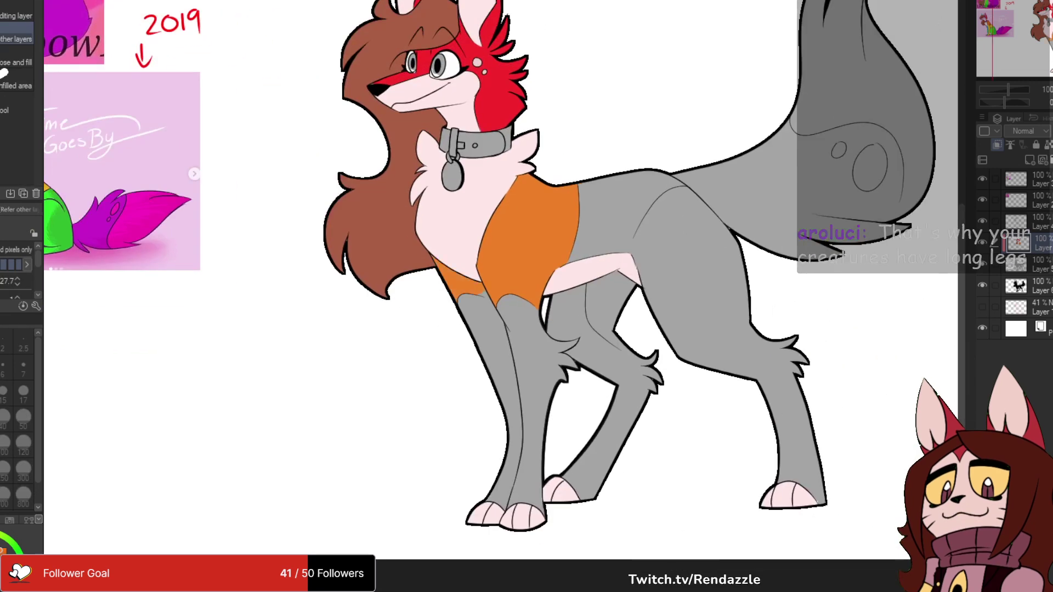
{"action": "key", "text": "p"}
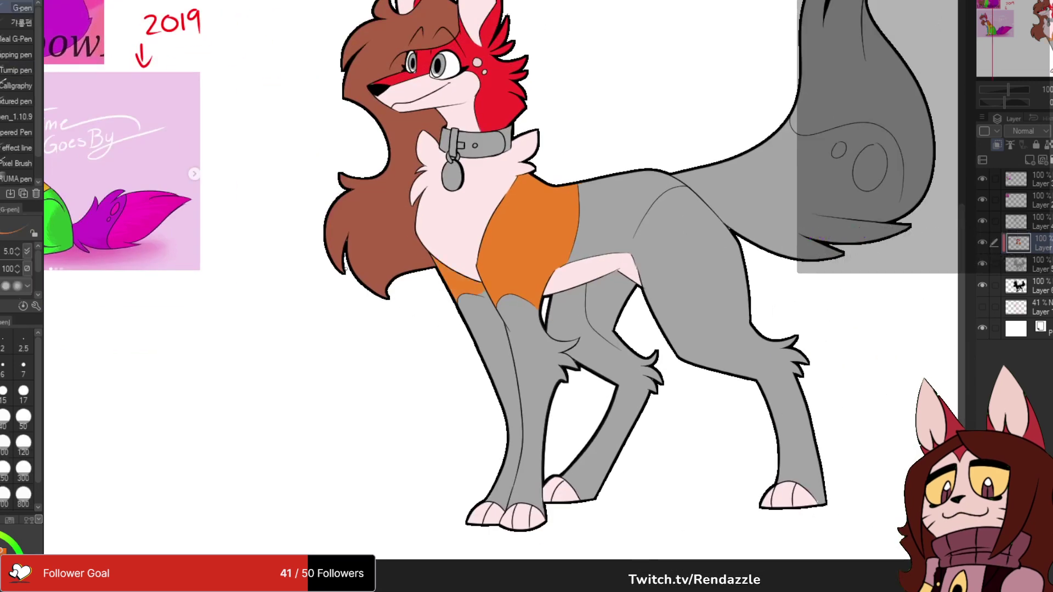
{"action": "scroll", "coordinate": [483, 263], "scroll_direction": "up", "scroll_amount": 4}
{"action": "mouse_move", "coordinate": [469, 392]}
{"action": "left_mouse_down"}
{"action": "mouse_move", "coordinate": [527, 419]}
{"action": "mouse_move", "coordinate": [461, 372]}
{"action": "left_mouse_up"}
{"action": "key", "text": "ctrl+minus"}
{"action": "key", "text": "ctrl+minus"}
{"action": "key", "text": "ctrl+minus"}
{"action": "key", "text": "ctrl+minus"}
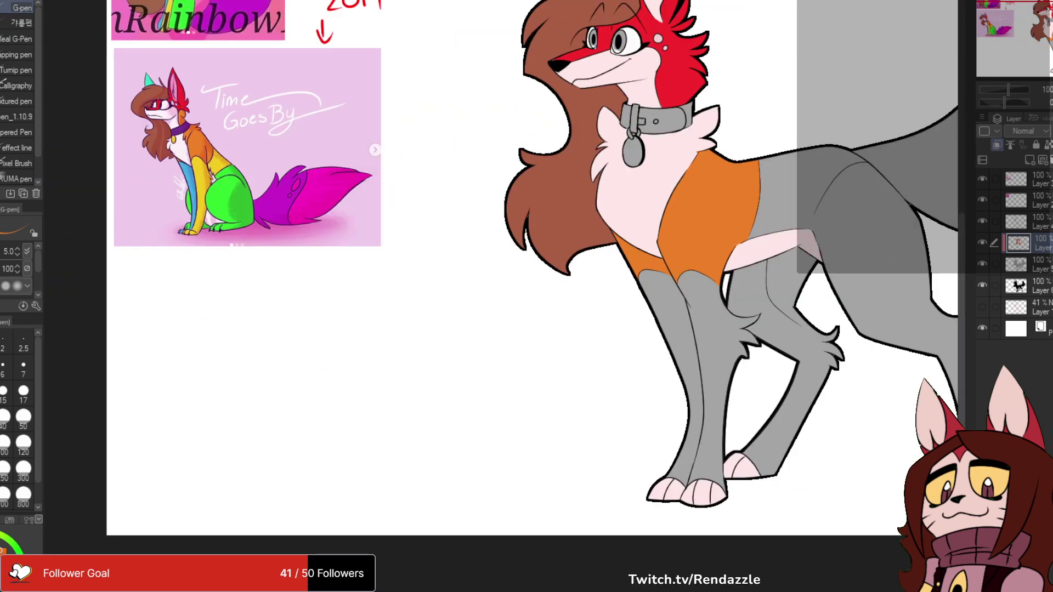
- Close the gap in the thigh line with a yellow G-pen stroke and fill the torso between shoulder and thigh with yellow
{"action": "left_click_drag", "start_coordinate": [526, 296], "coordinate": [476, 340]}
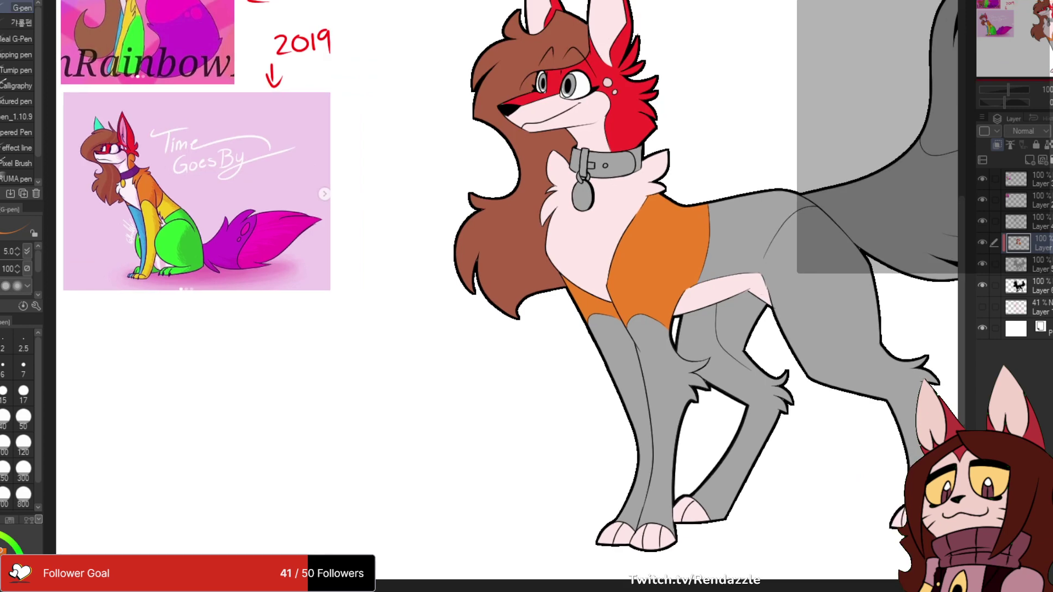
{"action": "left_click_drag", "start_coordinate": [799, 267], "coordinate": [630, 316]}
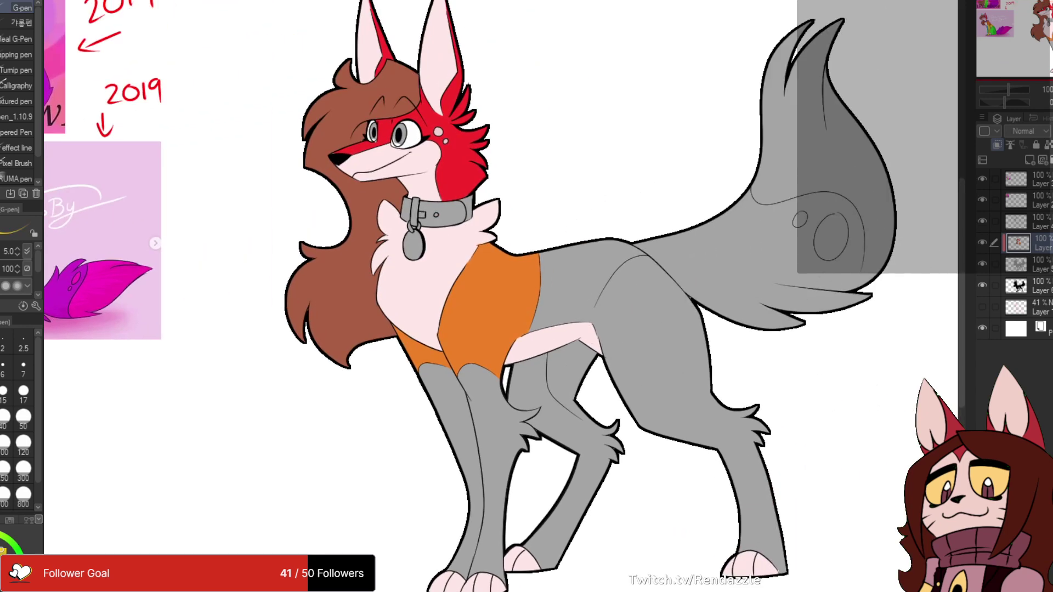
{"action": "scroll", "coordinate": [629, 316], "scroll_direction": "up", "scroll_amount": 2}
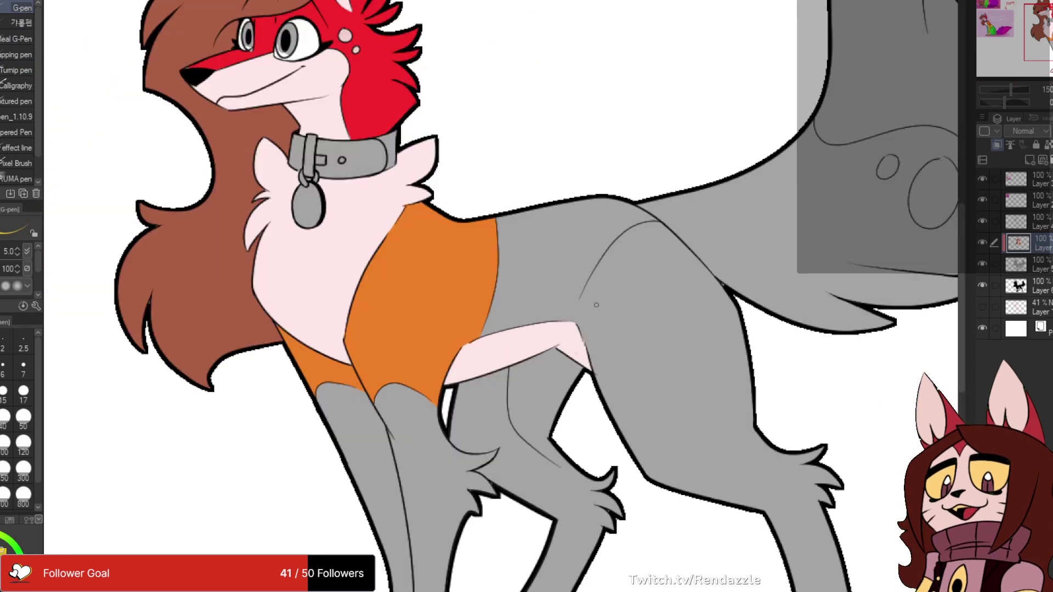
{"action": "left_click_drag", "start_coordinate": [569, 332], "coordinate": [583, 288]}
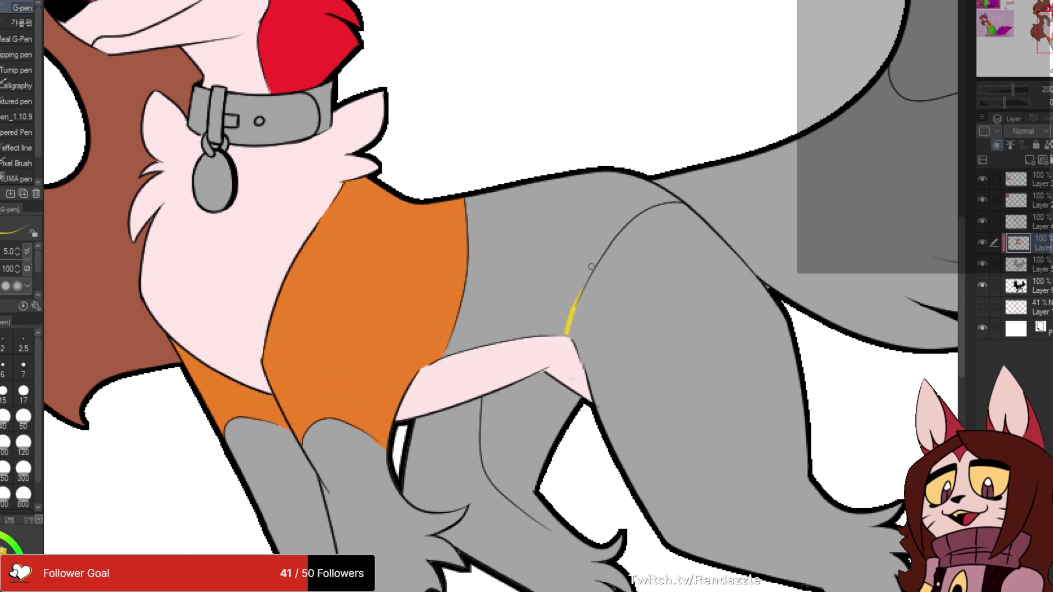
{"action": "left_click", "coordinate": [521, 263]}
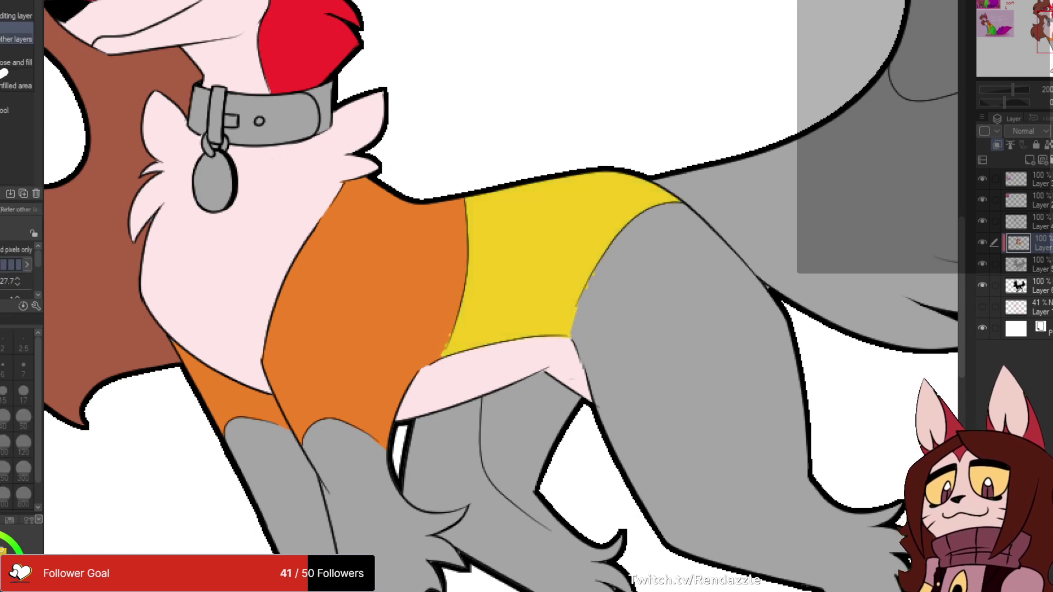
- Clean up the stray yellow pixels along the shoulder's rear line and the front line of the thigh
{"action": "key", "text": "p"}
{"action": "scroll", "coordinate": [474, 341], "scroll_direction": "up", "scroll_amount": 3}
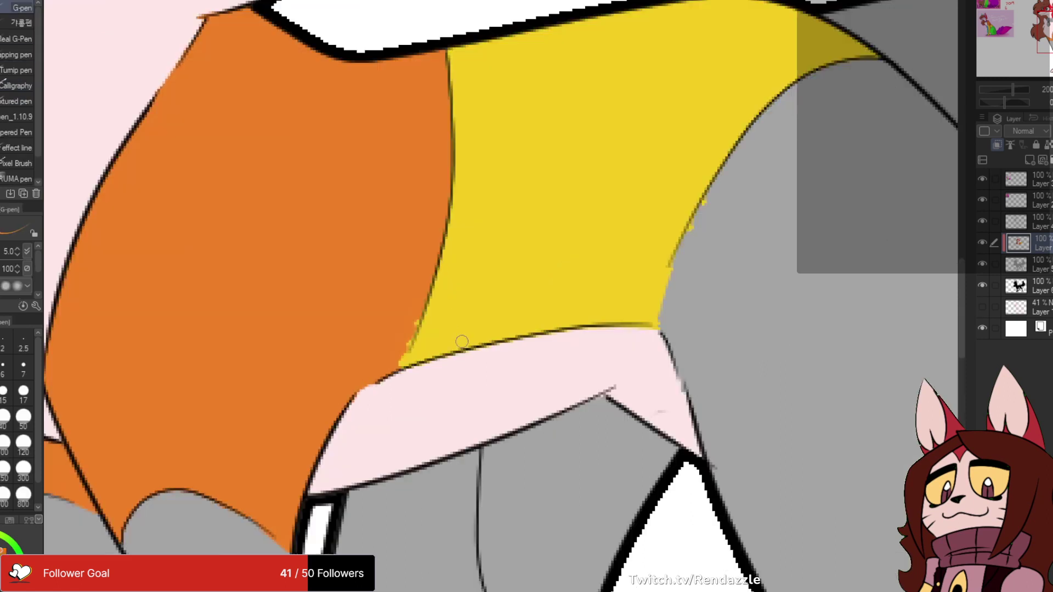
{"action": "left_click_drag", "start_coordinate": [403, 363], "coordinate": [416, 309]}
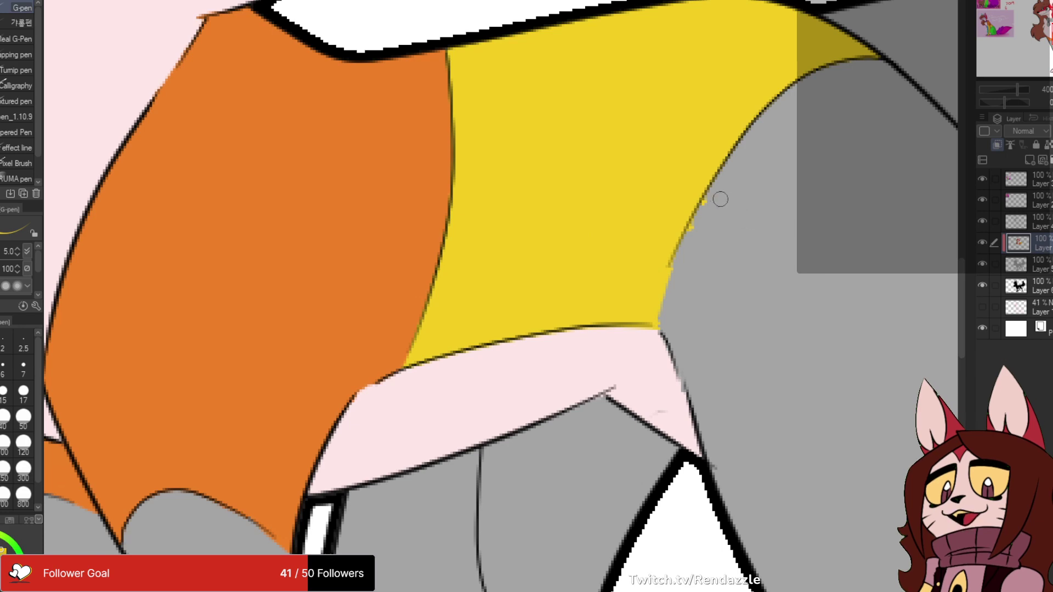
{"action": "left_click_drag", "start_coordinate": [710, 185], "coordinate": [663, 323]}
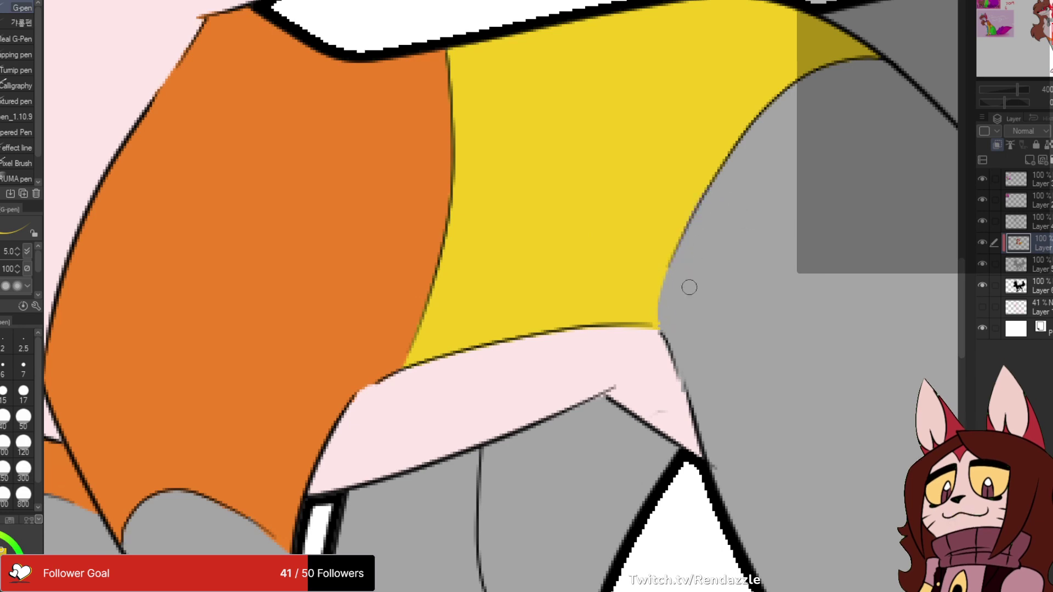
- Close off the far hind leg's inner-thigh marking with a light pink stroke, fill it in light pink and tidy its lower edge
{"action": "scroll", "coordinate": [875, 122], "scroll_direction": "down", "scroll_amount": 4}
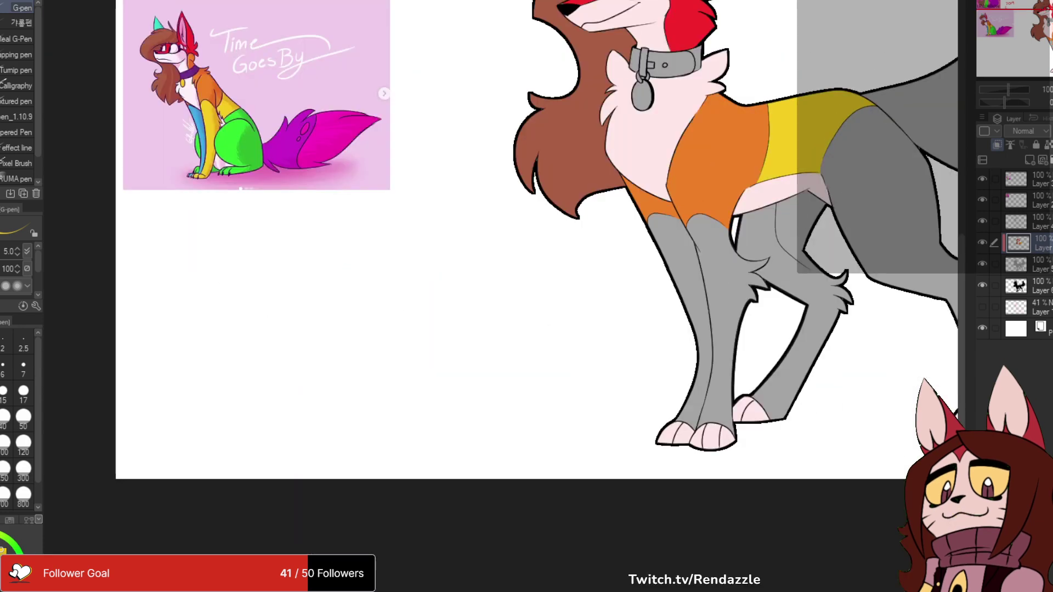
{"action": "left_click_drag", "start_coordinate": [773, 205], "coordinate": [688, 286]}
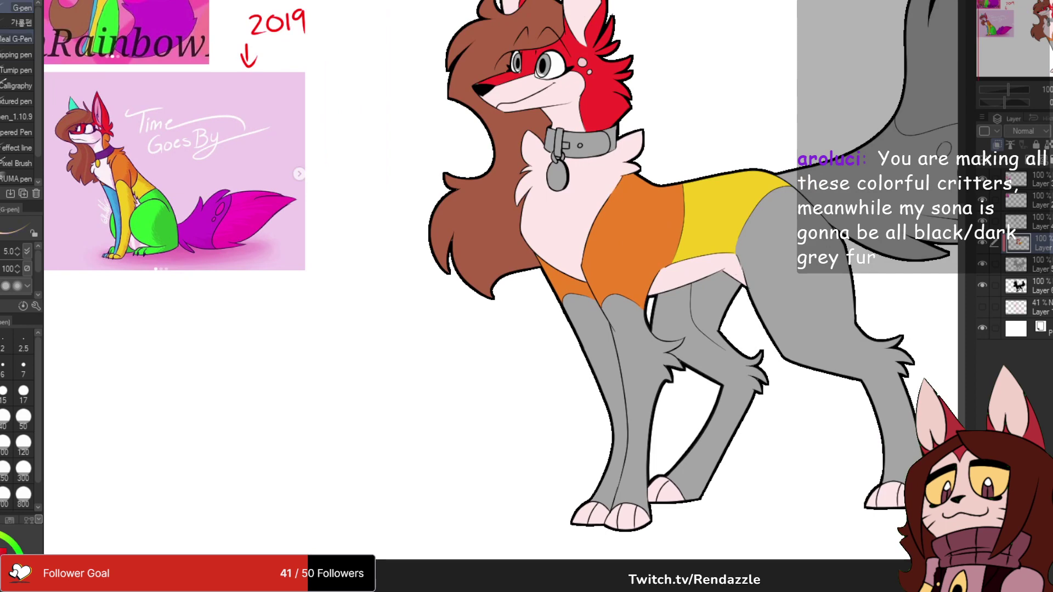
{"action": "scroll", "coordinate": [713, 381], "scroll_direction": "up", "scroll_amount": 6}
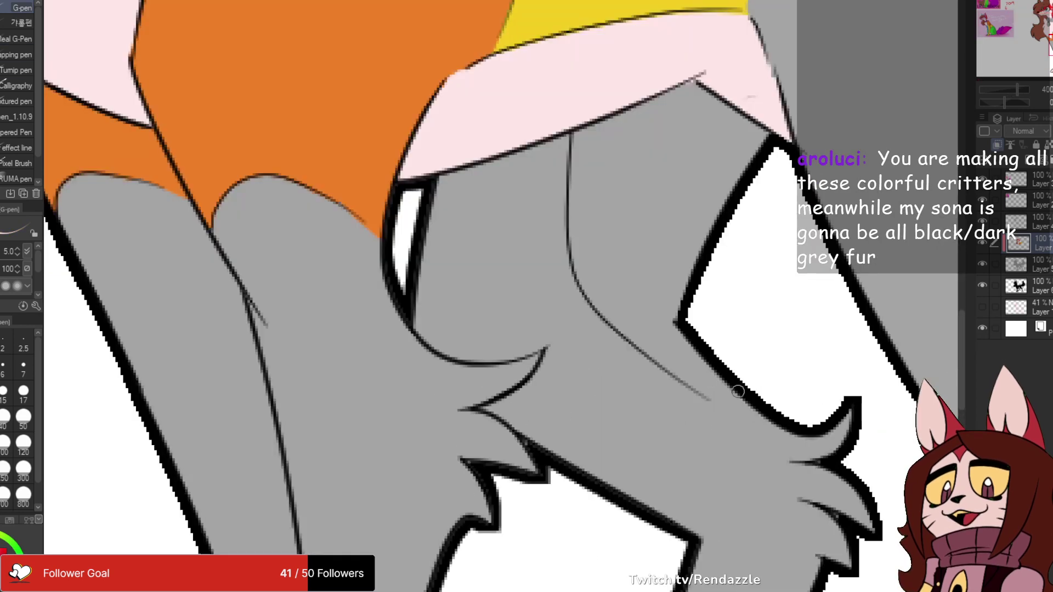
{"action": "left_click_drag", "start_coordinate": [724, 400], "coordinate": [664, 362]}
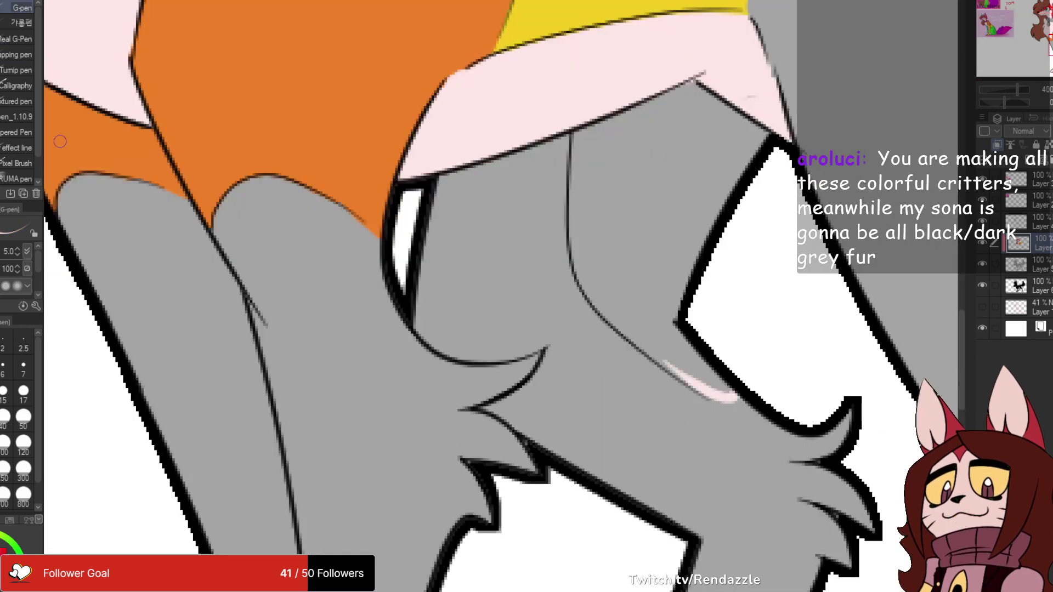
{"action": "key", "text": "g"}
{"action": "left_click", "coordinate": [647, 220]}
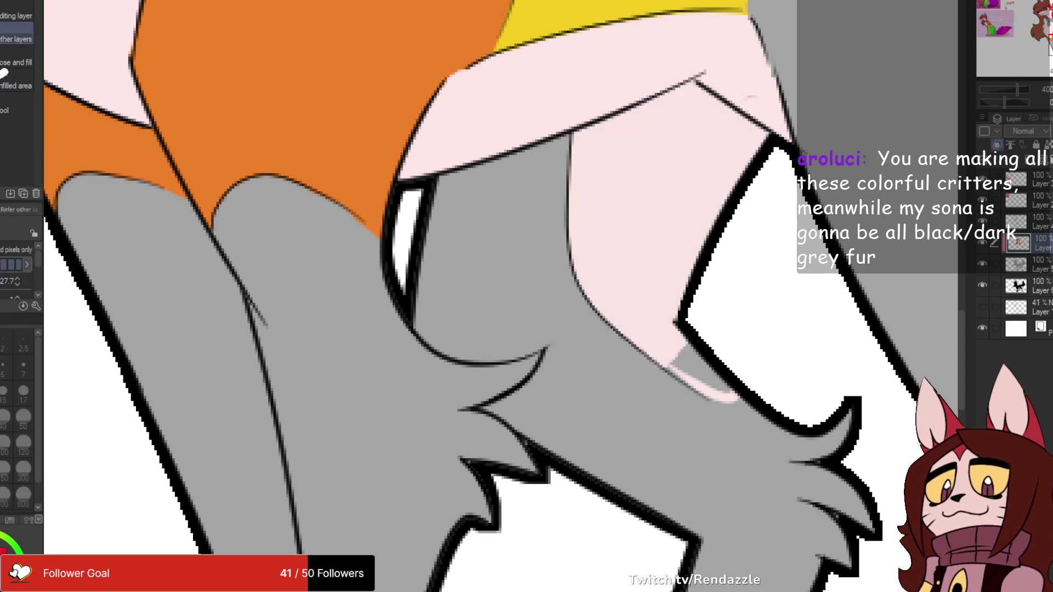
{"action": "left_click", "coordinate": [700, 372]}
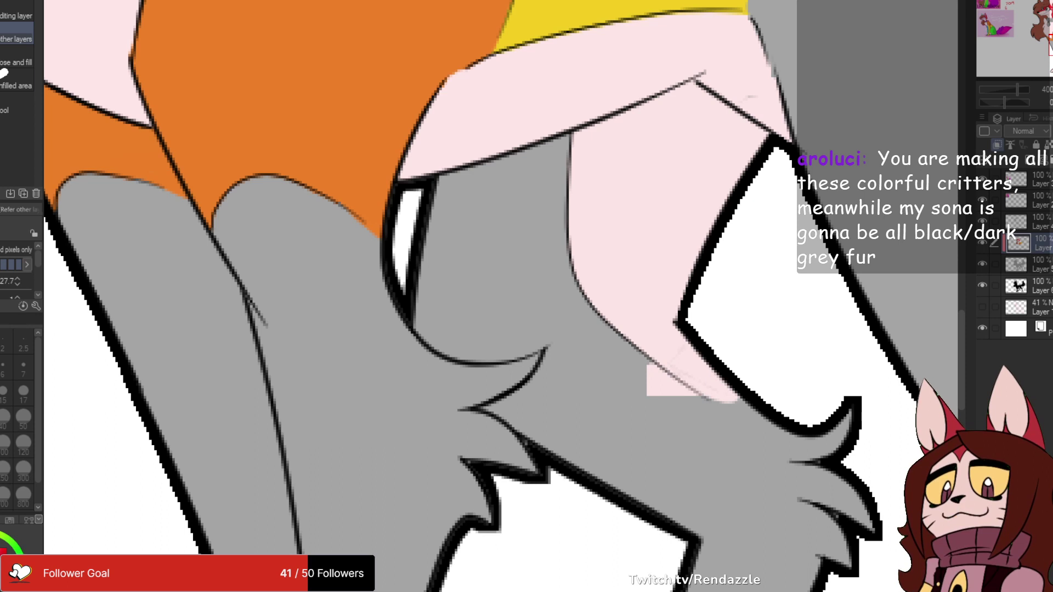
{"action": "key", "text": "p"}
{"action": "mouse_move", "coordinate": [676, 382]}
{"action": "left_mouse_down"}
{"action": "mouse_move", "coordinate": [703, 402]}
{"action": "mouse_move", "coordinate": [633, 358]}
{"action": "mouse_move", "coordinate": [693, 401]}
{"action": "mouse_move", "coordinate": [652, 387]}
{"action": "mouse_move", "coordinate": [670, 406]}
{"action": "left_mouse_up"}
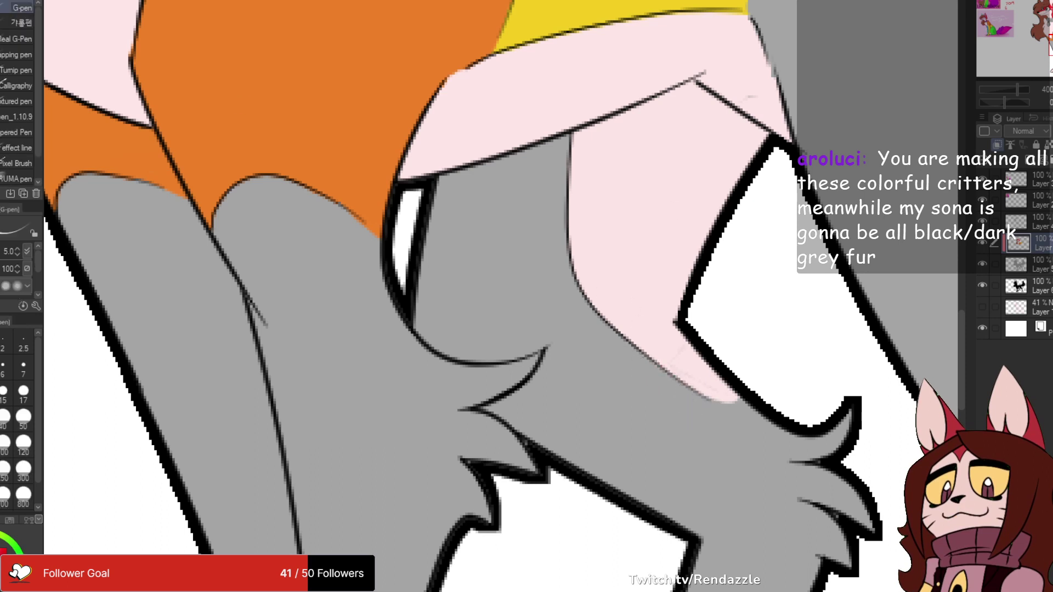
{"action": "left_click_drag", "start_coordinate": [735, 96], "coordinate": [644, 152]}
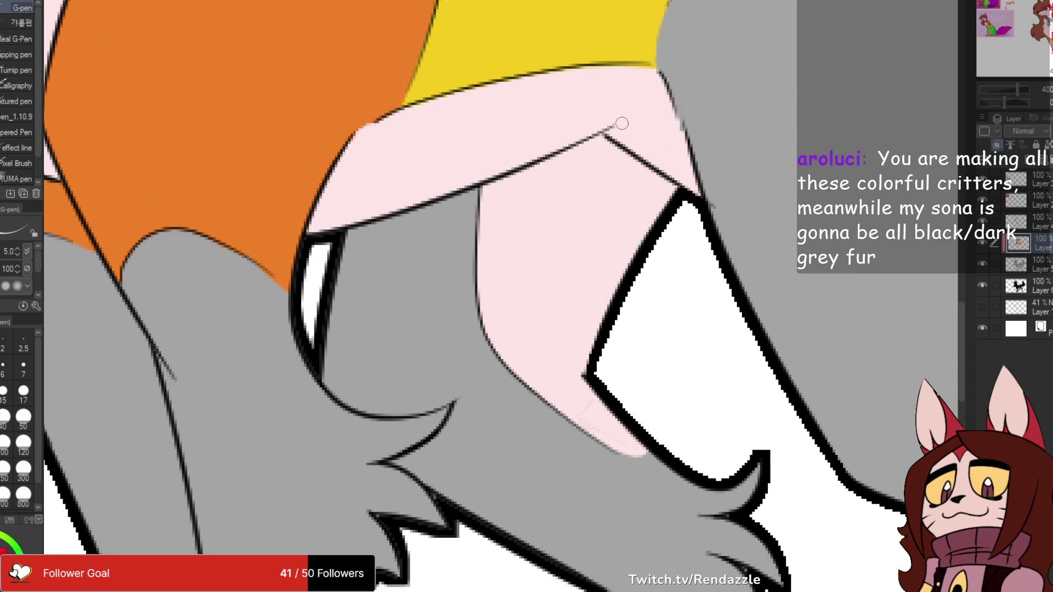
{"action": "scroll", "coordinate": [663, 144], "scroll_direction": "down", "scroll_amount": 5}
- Fill the near foreleg below the orange shoulder with the yellow, following the 2019 reference
{"action": "left_click_drag", "start_coordinate": [664, 144], "coordinate": [675, 252]}
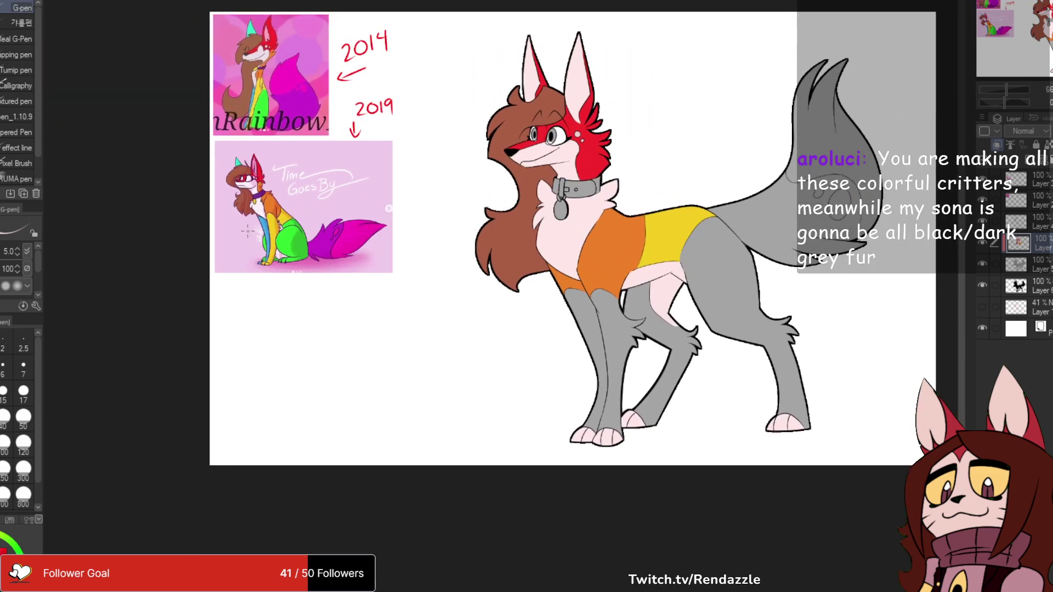
{"action": "scroll", "coordinate": [289, 242], "scroll_direction": "up", "scroll_amount": 2}
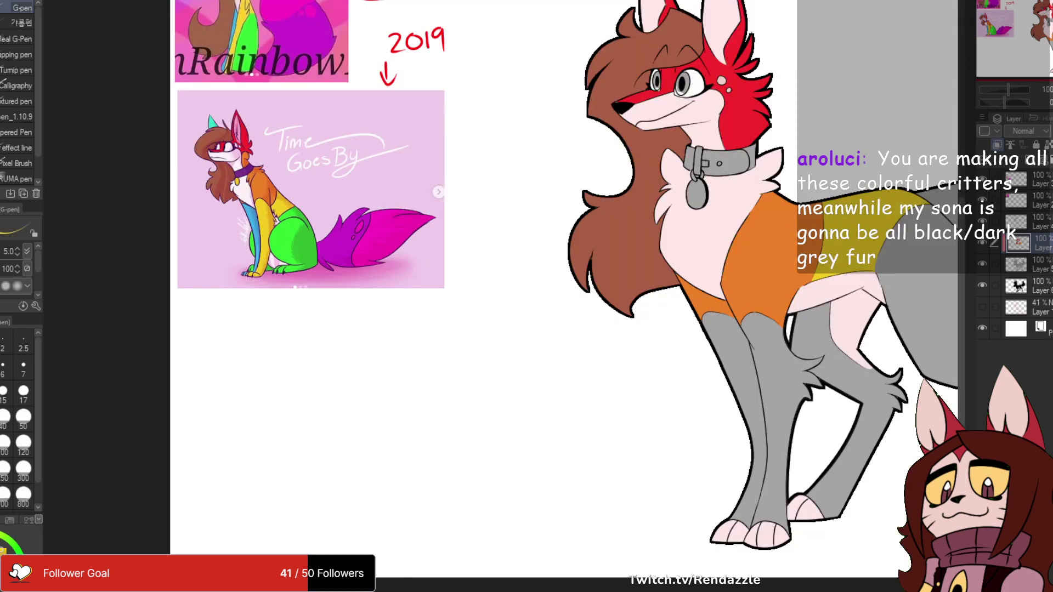
{"action": "left_click_drag", "start_coordinate": [476, 239], "coordinate": [332, 218]}
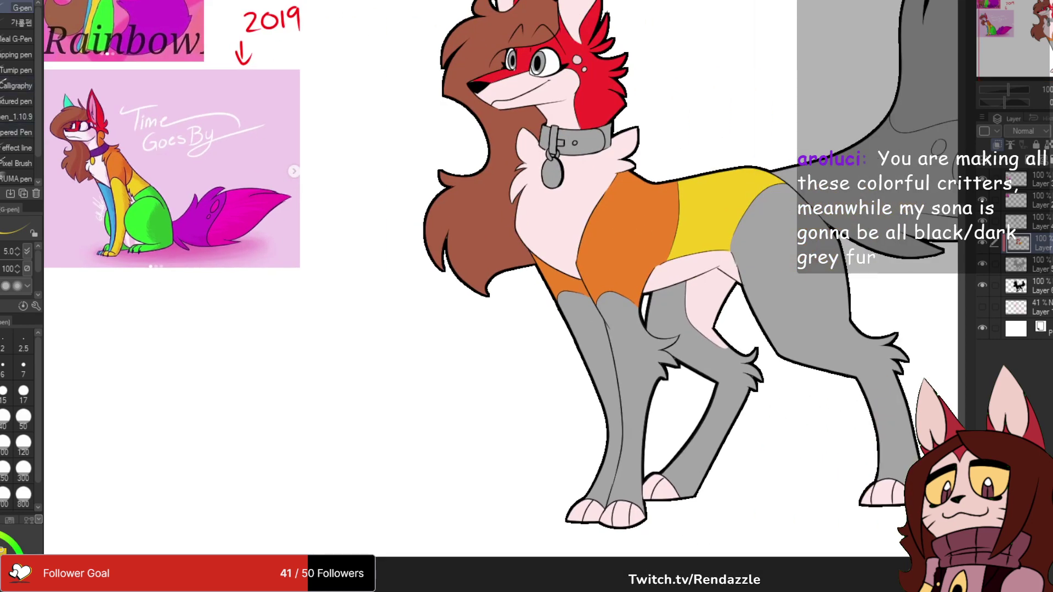
{"action": "key", "text": "g"}
{"action": "left_click", "coordinate": [630, 384]}
- Fill the near hind leg and thigh with the bright green from the reference
{"action": "left_click_drag", "start_coordinate": [493, 274], "coordinate": [528, 359]}
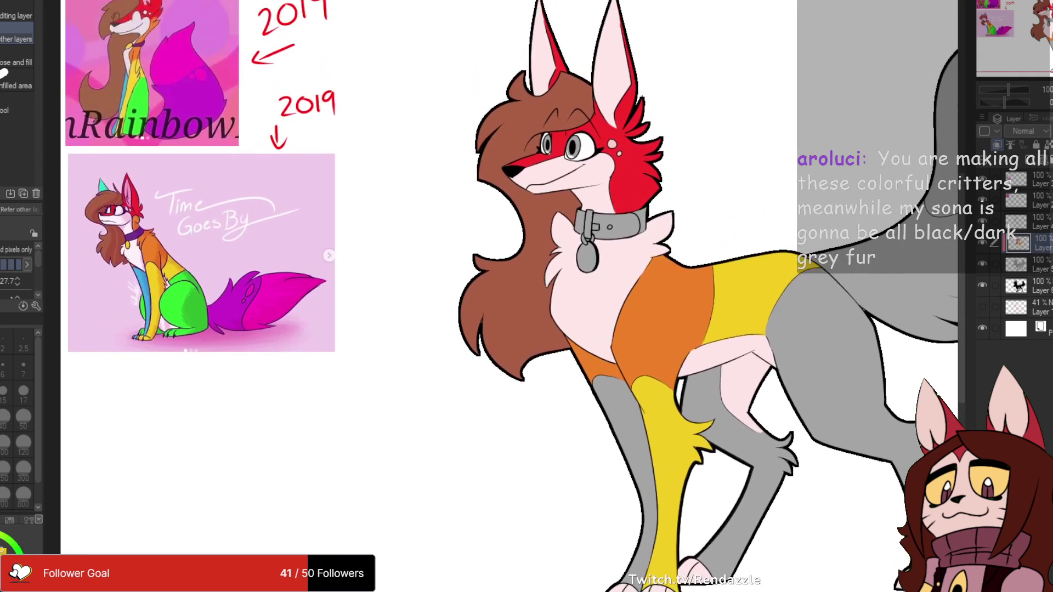
{"action": "left_click_drag", "start_coordinate": [658, 329], "coordinate": [498, 292]}
{"action": "left_click", "coordinate": [672, 338]}
{"action": "left_click_drag", "start_coordinate": [549, 329], "coordinate": [710, 346]}
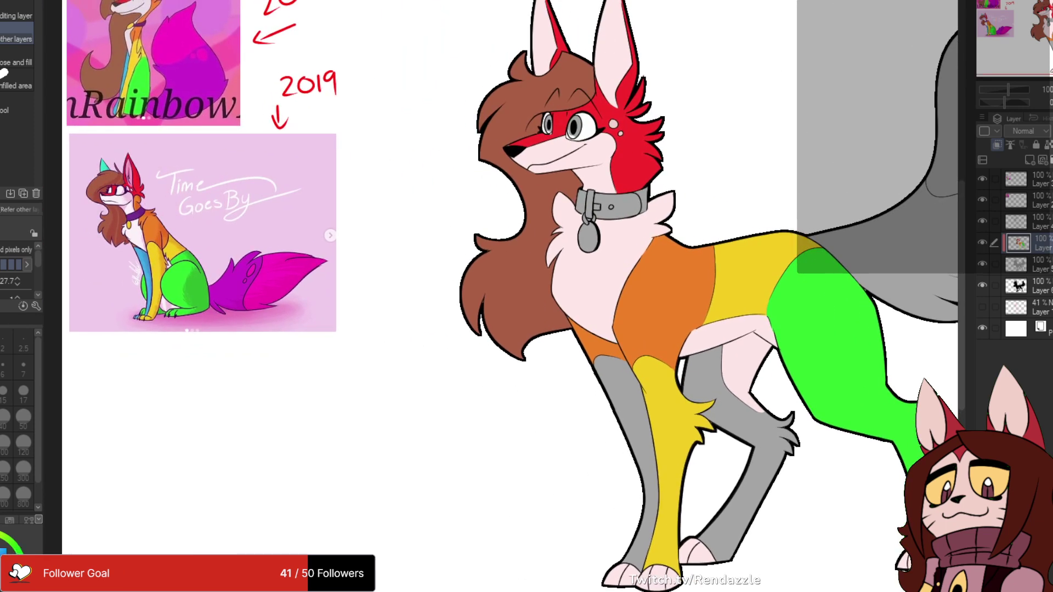
- Fill the far foreleg below the orange shoulder with light blue, all the way down to the paw
{"action": "left_click_drag", "start_coordinate": [603, 329], "coordinate": [515, 287]}
{"action": "left_click", "coordinate": [535, 373]}
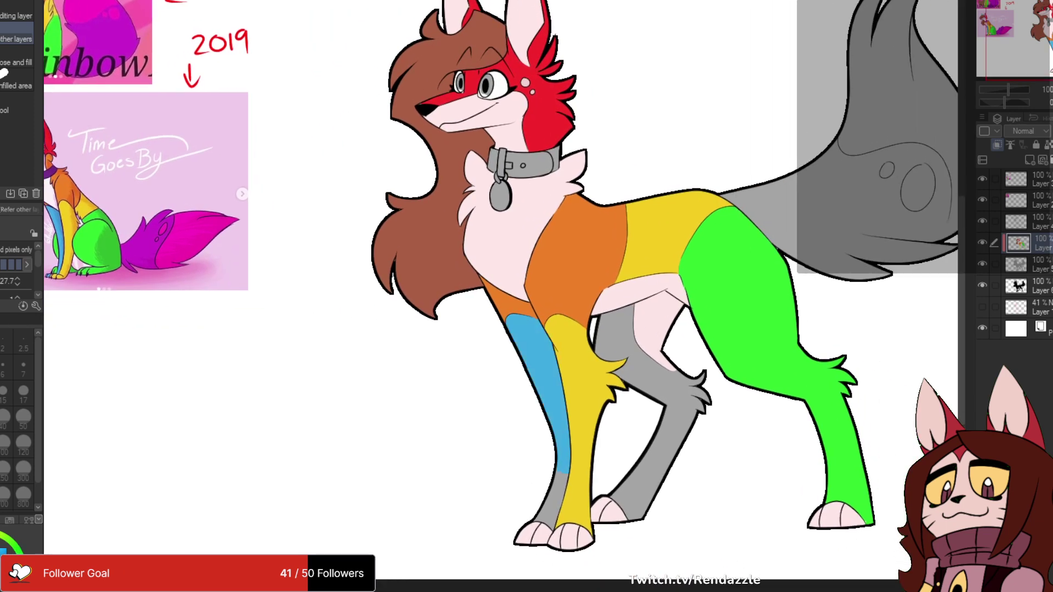
{"action": "left_click", "coordinate": [551, 499]}
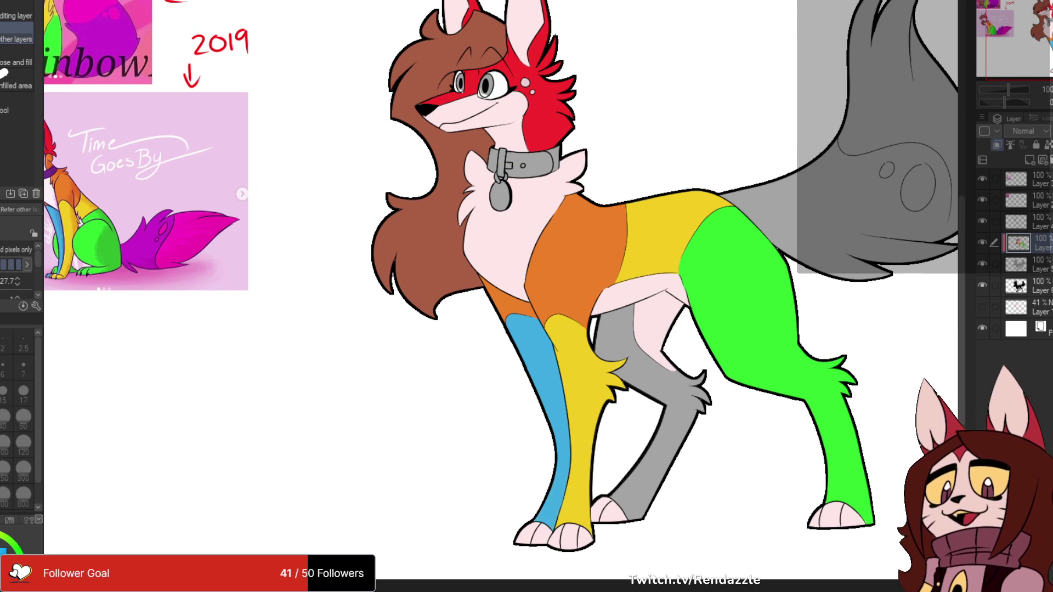
- Try a dark blue and a lighter blue as the fill for the far hind leg
{"action": "left_click_drag", "start_coordinate": [548, 274], "coordinate": [507, 240]}
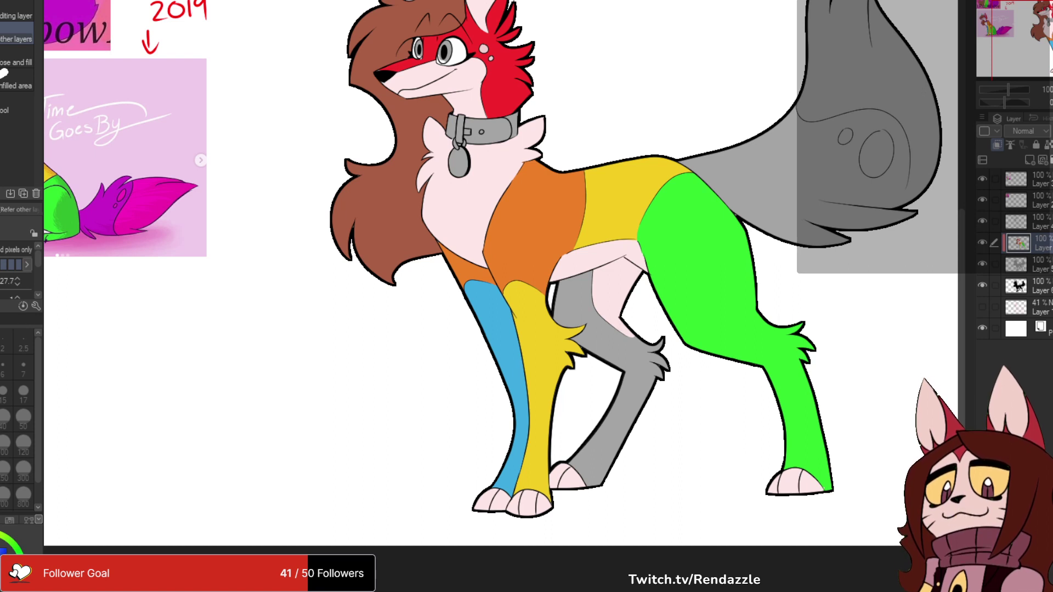
{"action": "left_click", "coordinate": [631, 394]}
{"action": "left_click", "coordinate": [573, 296]}
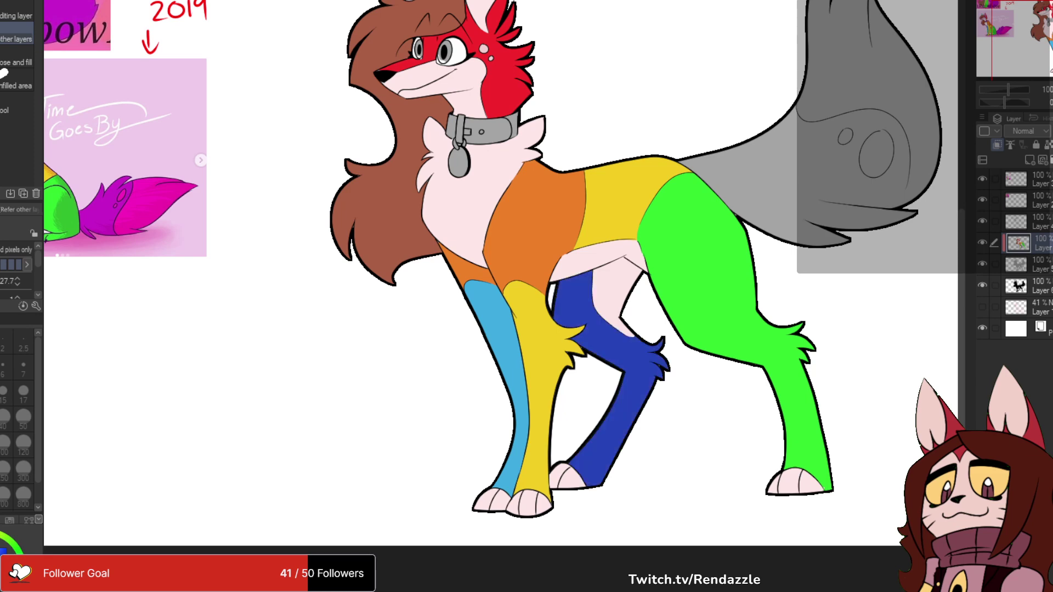
{"action": "left_click_drag", "start_coordinate": [573, 296], "coordinate": [537, 327]}
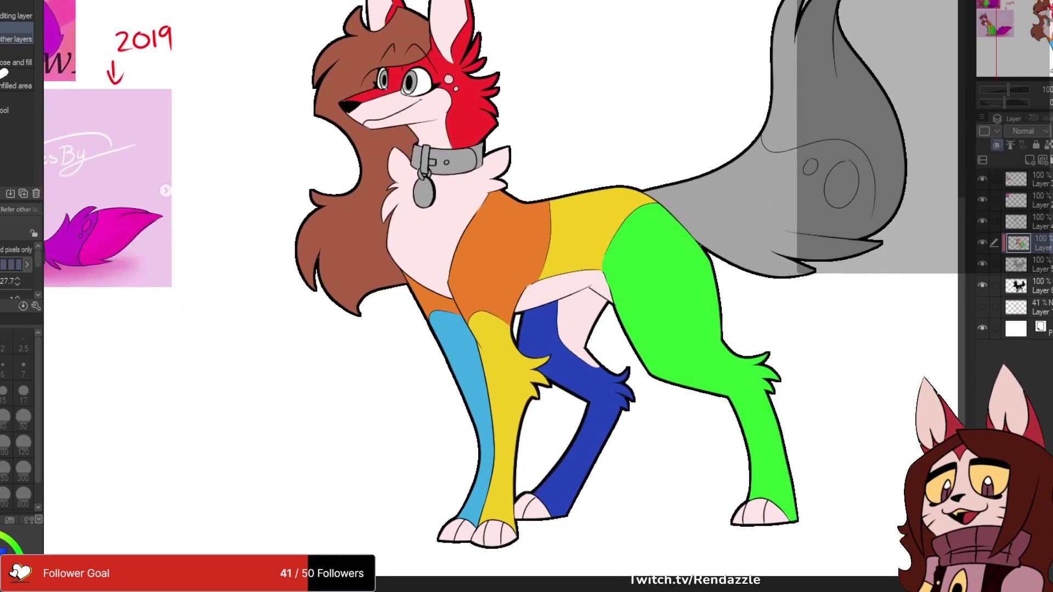
{"action": "left_click", "coordinate": [589, 394]}
{"action": "left_click", "coordinate": [535, 326]}
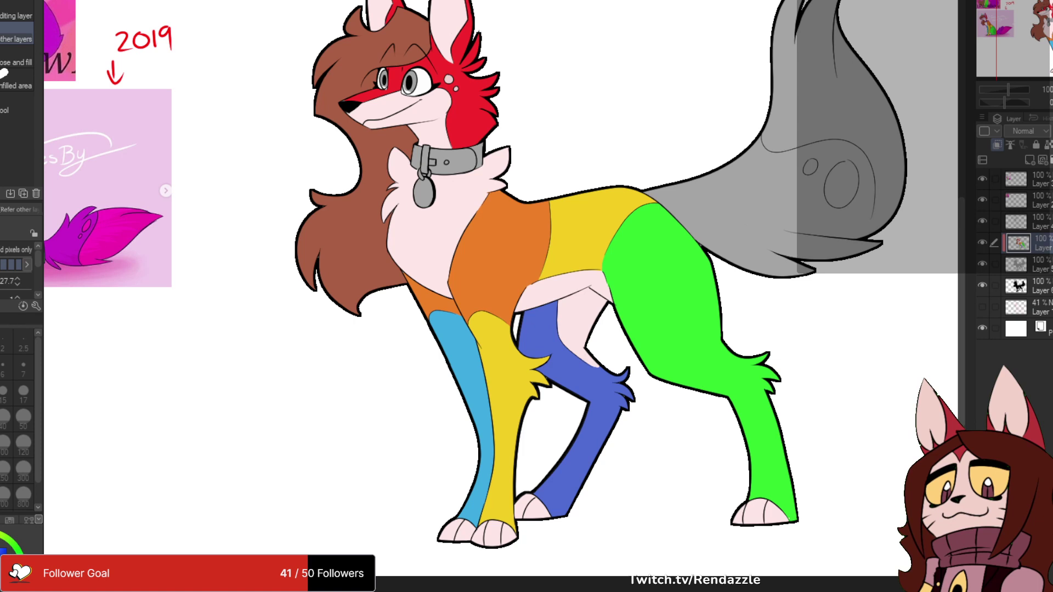
- Compare further blue shades on the far hind leg and fill the whole leg with a blue-violet
{"action": "key", "text": "ctrl+z"}
{"action": "key", "text": "ctrl+z"}
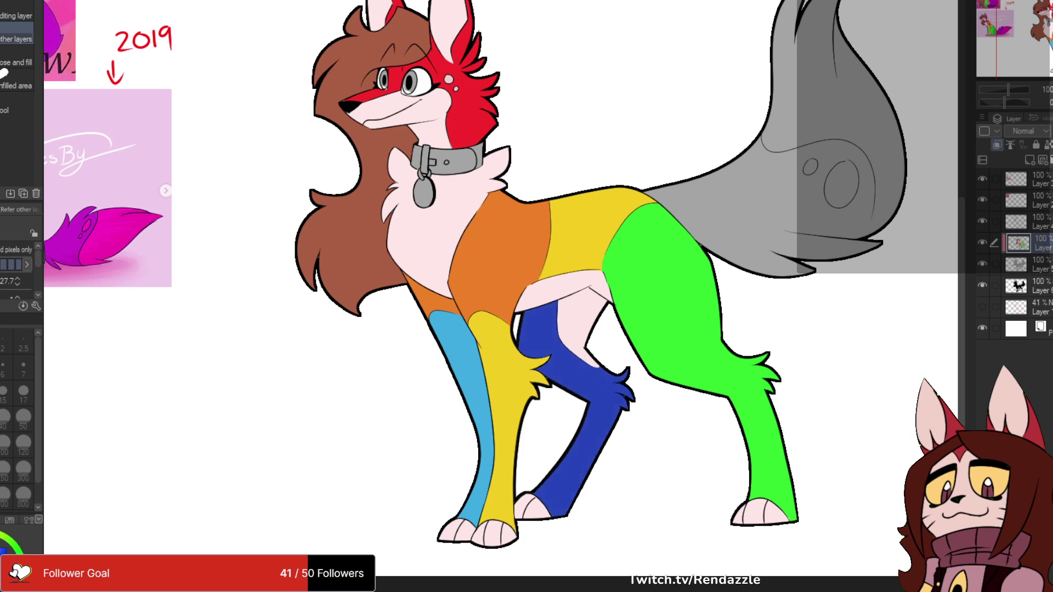
{"action": "key", "text": "ctrl+y"}
{"action": "key", "text": "ctrl+y"}
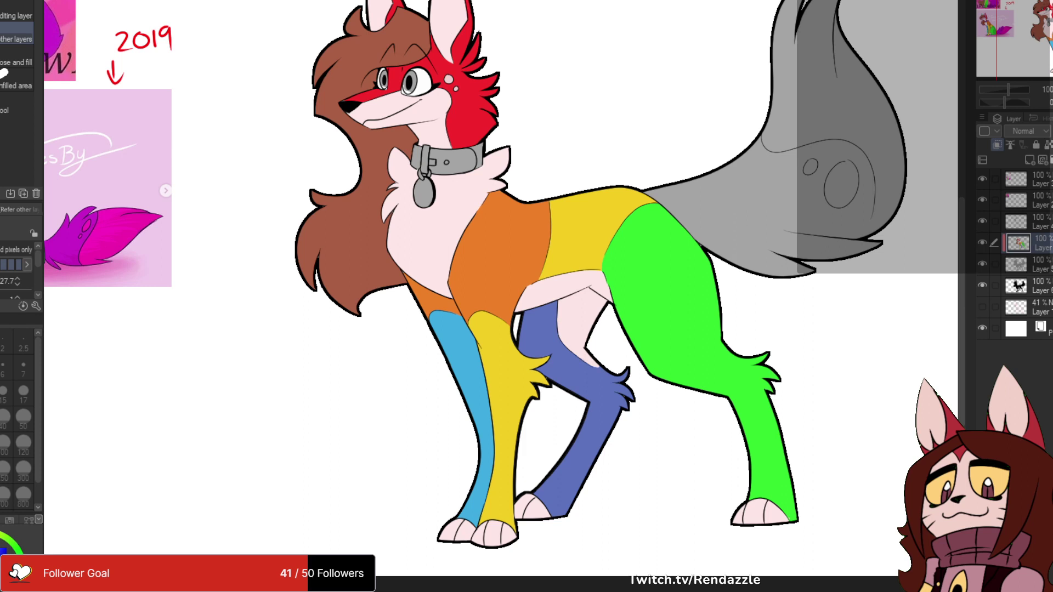
{"action": "key", "text": "ctrl+z"}
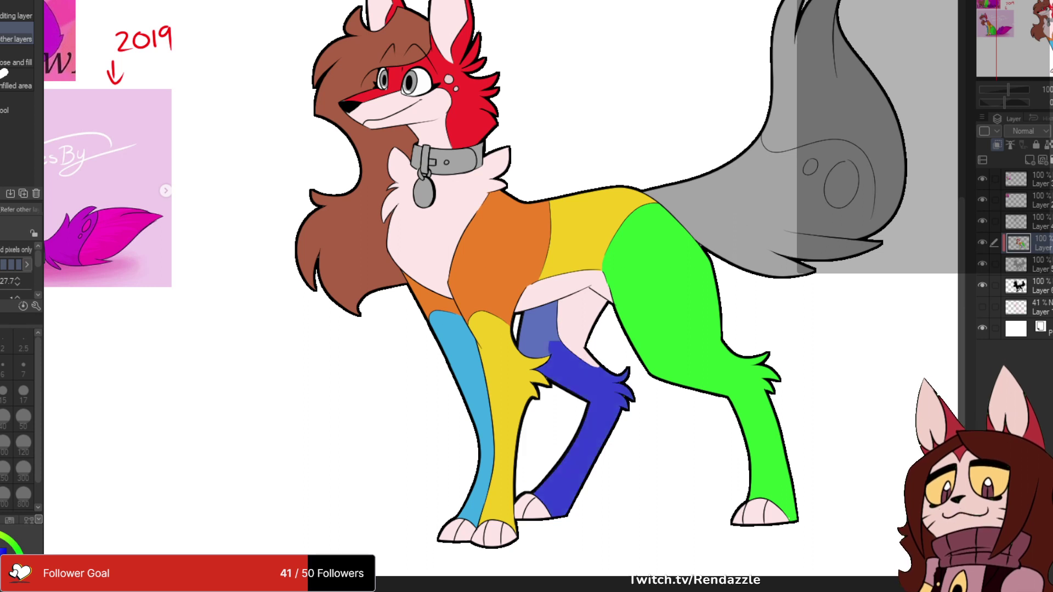
{"action": "key", "text": "ctrl+z"}
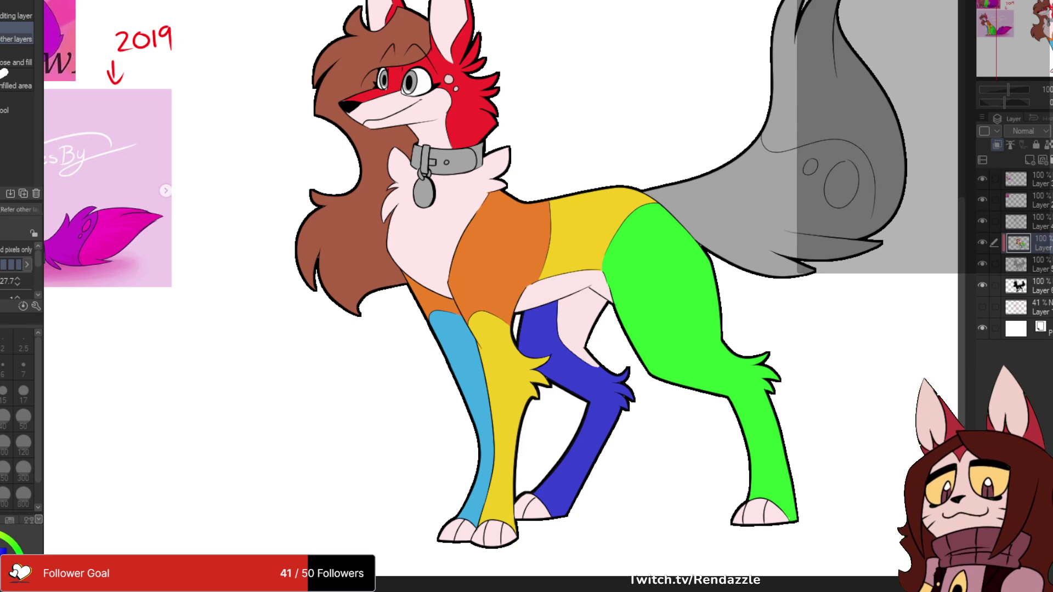
{"action": "key", "text": "ctrl+y"}
{"action": "key", "text": "ctrl+y"}
{"action": "scroll", "coordinate": [554, 297], "scroll_direction": "down", "scroll_amount": 2}
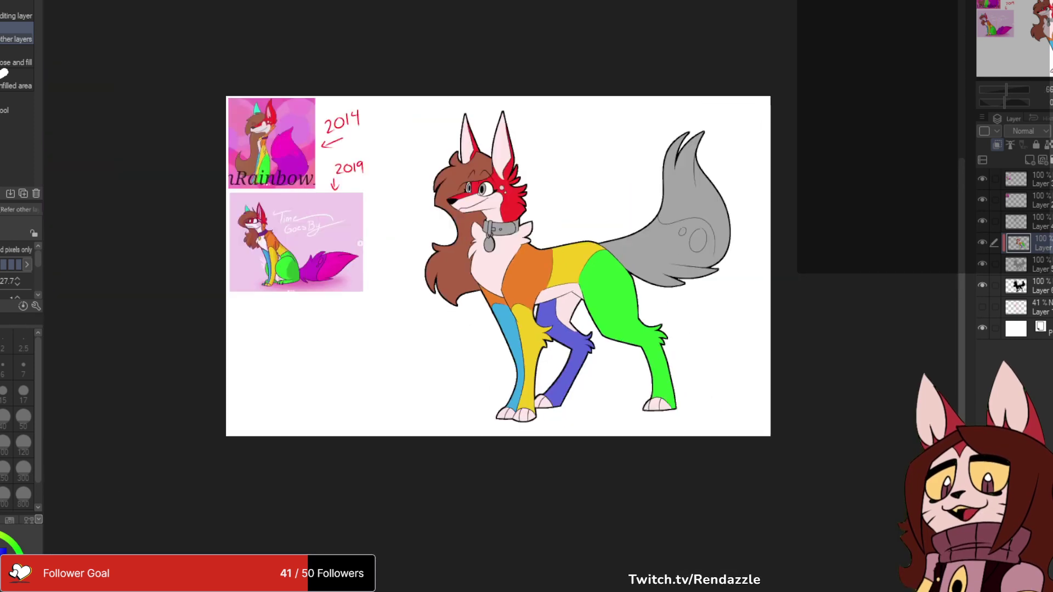
- Fill the whole tail, including its two oval spots, with the purple from the references
{"action": "left_click_drag", "start_coordinate": [554, 297], "coordinate": [517, 308]}
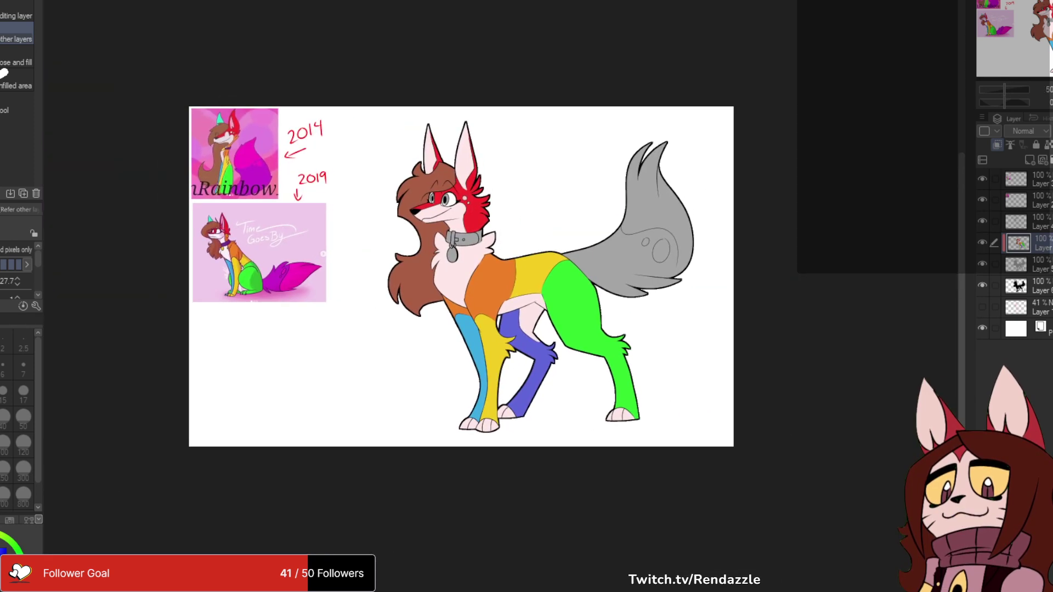
{"action": "scroll", "coordinate": [401, 338], "scroll_direction": "up", "scroll_amount": 1}
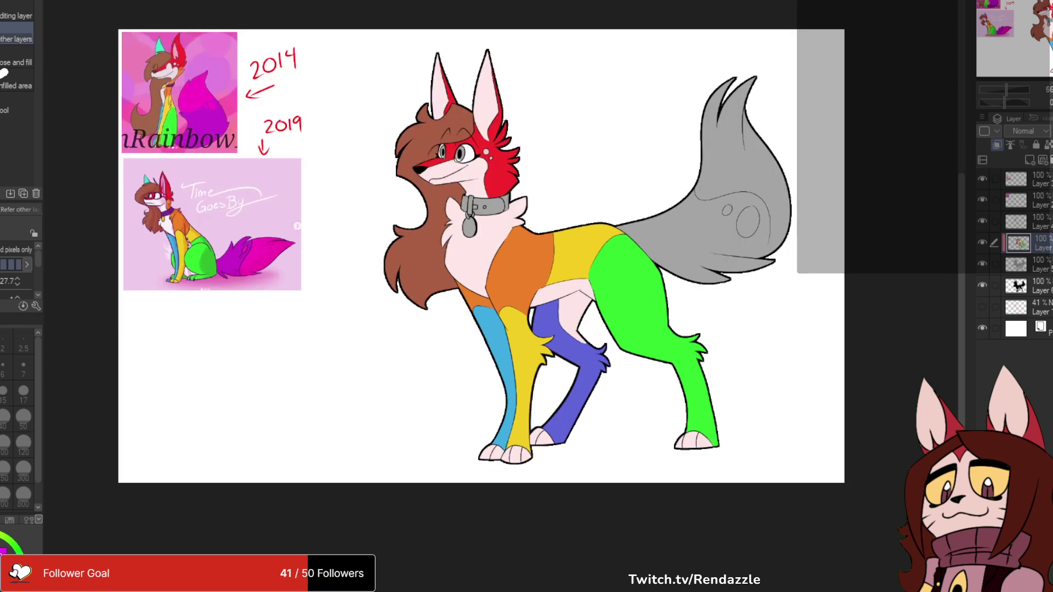
{"action": "left_click", "coordinate": [713, 176]}
{"action": "left_click_drag", "start_coordinate": [728, 210], "coordinate": [748, 222]}
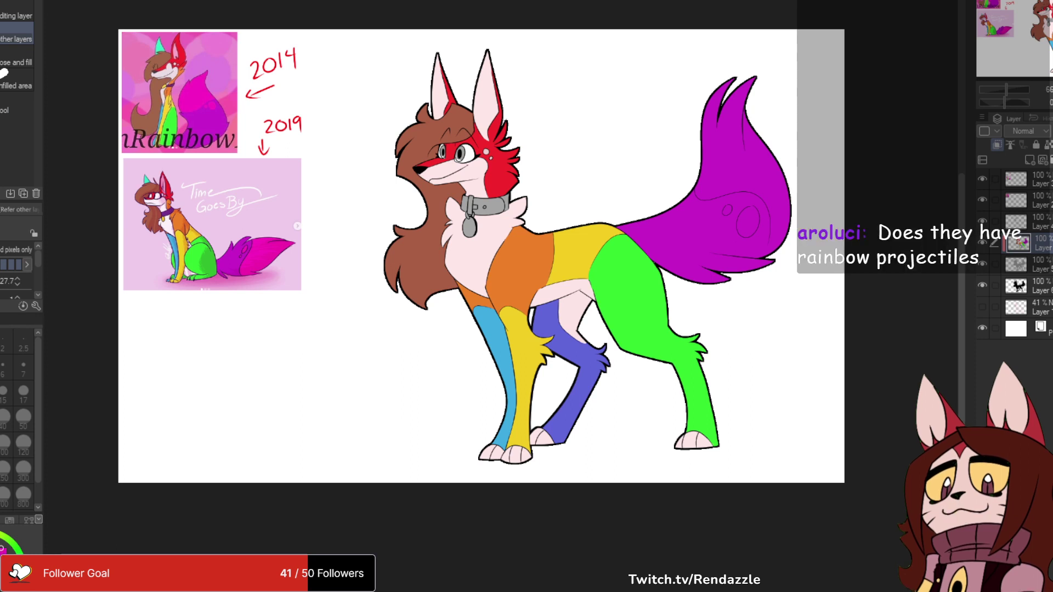
- Close the open lower end of the tail-tip marking and the gaps in both oval spots with pink strokes
{"action": "key", "text": "p"}
{"action": "left_click_drag", "start_coordinate": [733, 328], "coordinate": [698, 317]}
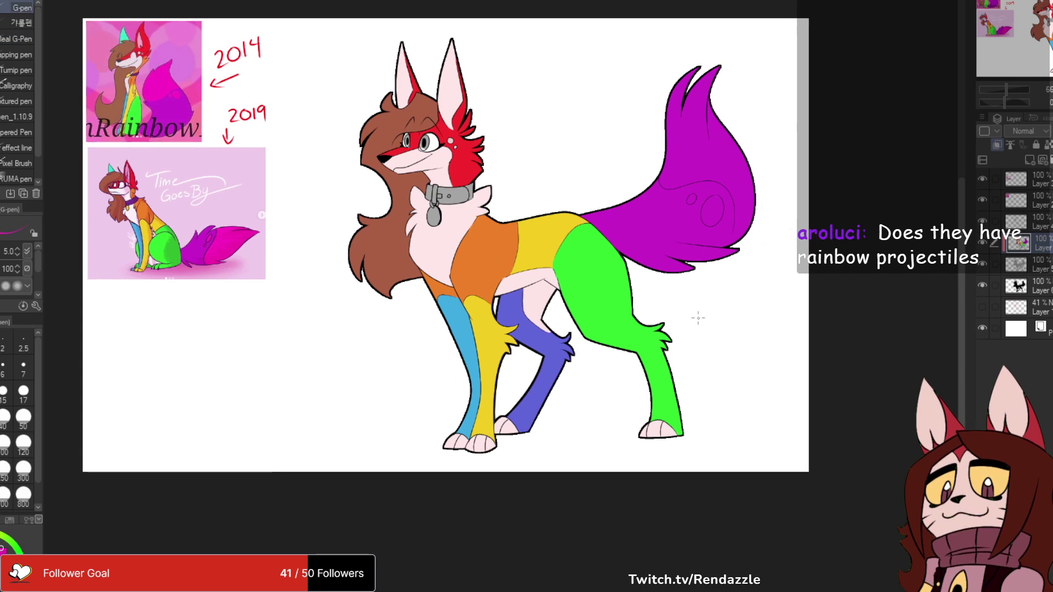
{"action": "scroll", "coordinate": [698, 318], "scroll_direction": "up", "scroll_amount": 8}
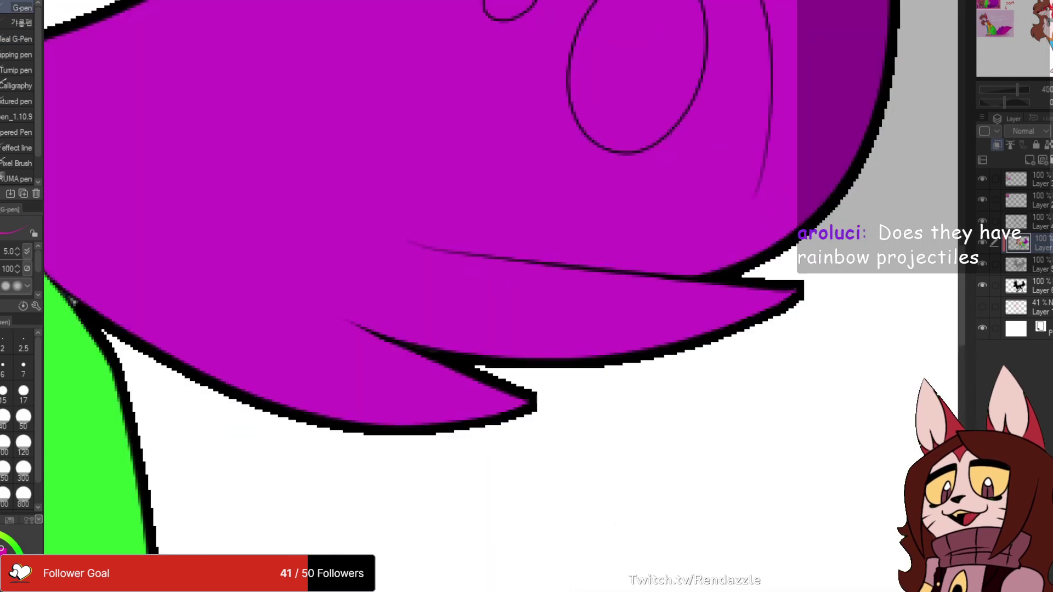
{"action": "left_click_drag", "start_coordinate": [762, 220], "coordinate": [690, 337]}
{"action": "mouse_move", "coordinate": [647, 392]}
{"action": "left_mouse_down"}
{"action": "mouse_move", "coordinate": [664, 379]}
{"action": "mouse_move", "coordinate": [697, 267]}
{"action": "left_mouse_up"}
{"action": "key", "text": "ctrl+z"}
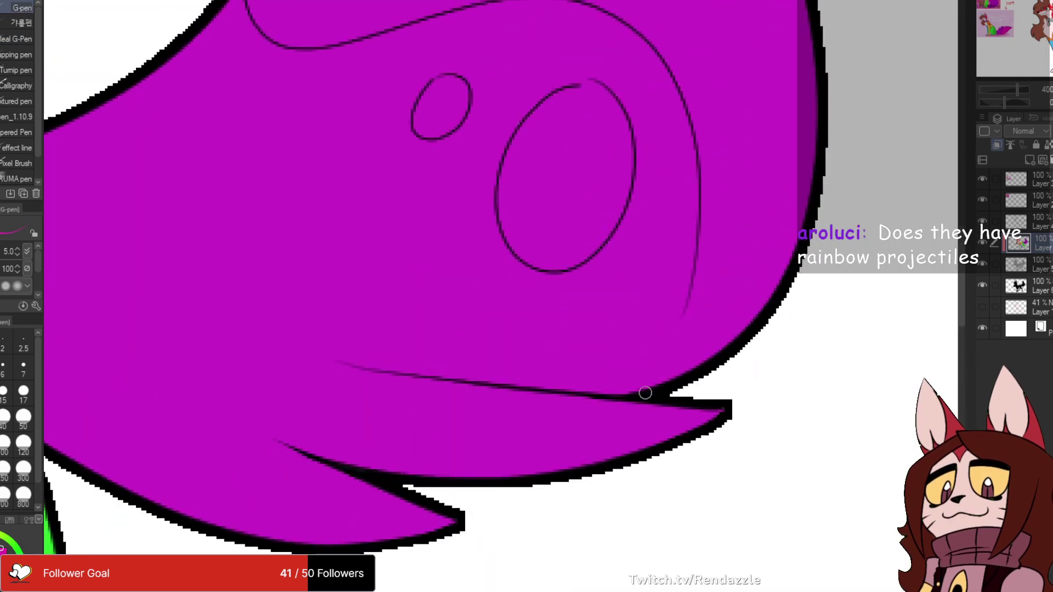
{"action": "mouse_move", "coordinate": [643, 393]}
{"action": "left_mouse_down"}
{"action": "mouse_move", "coordinate": [691, 269]}
{"action": "mouse_move", "coordinate": [729, 414]}
{"action": "left_mouse_up"}
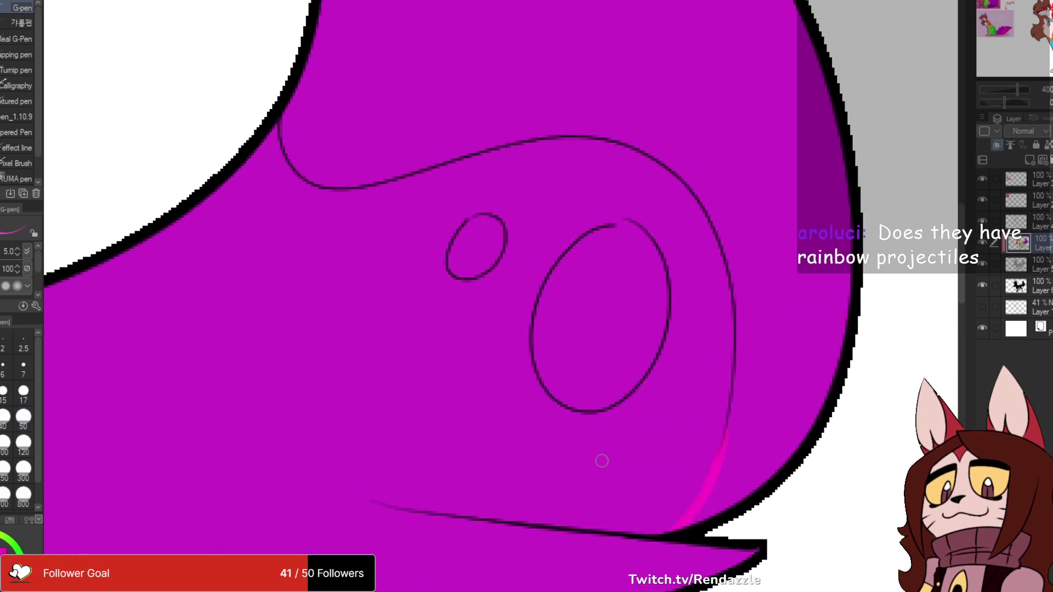
{"action": "key", "text": "ctrl+z"}
{"action": "left_click_drag", "start_coordinate": [676, 533], "coordinate": [719, 420]}
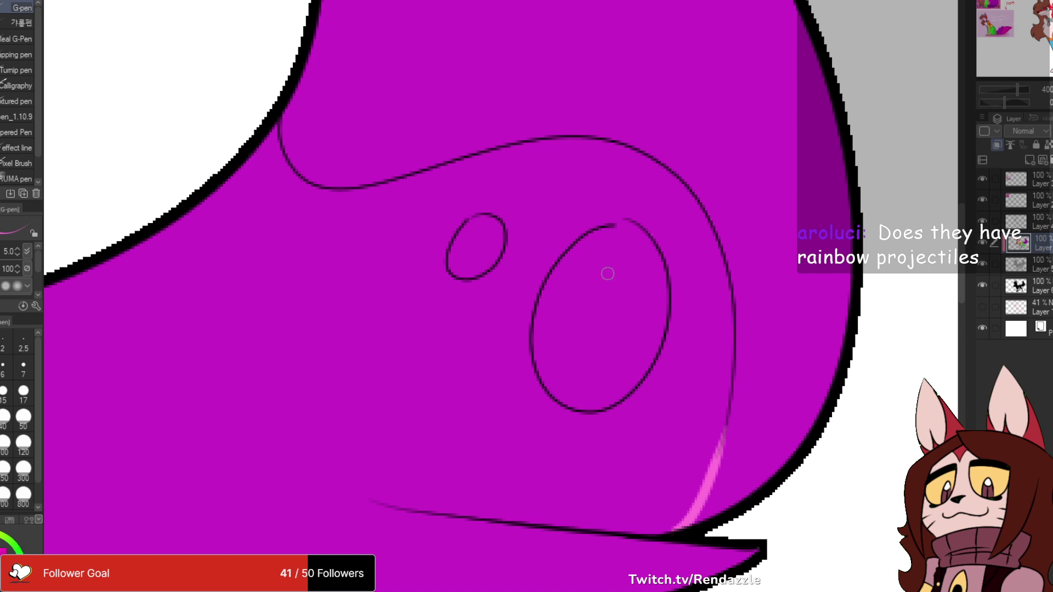
{"action": "left_click_drag", "start_coordinate": [630, 226], "coordinate": [584, 237]}
{"action": "left_click_drag", "start_coordinate": [483, 217], "coordinate": [468, 230]}
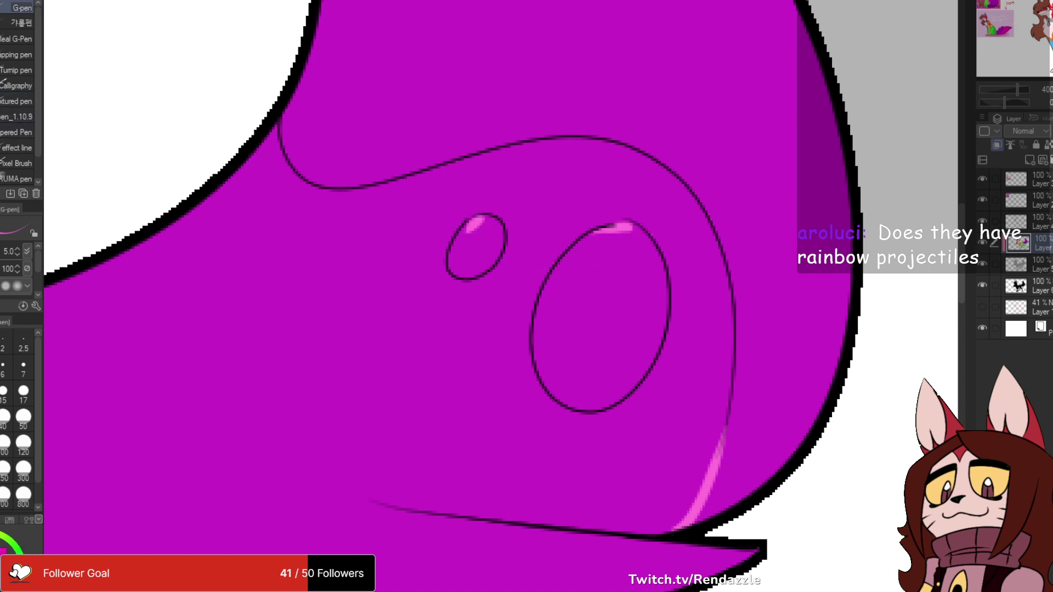
- Fill both oval spots and the tail tip beyond the marking line with the same pink
{"action": "key", "text": "g"}
{"action": "left_click", "coordinate": [476, 246]}
{"action": "key", "text": "ctrl+z"}
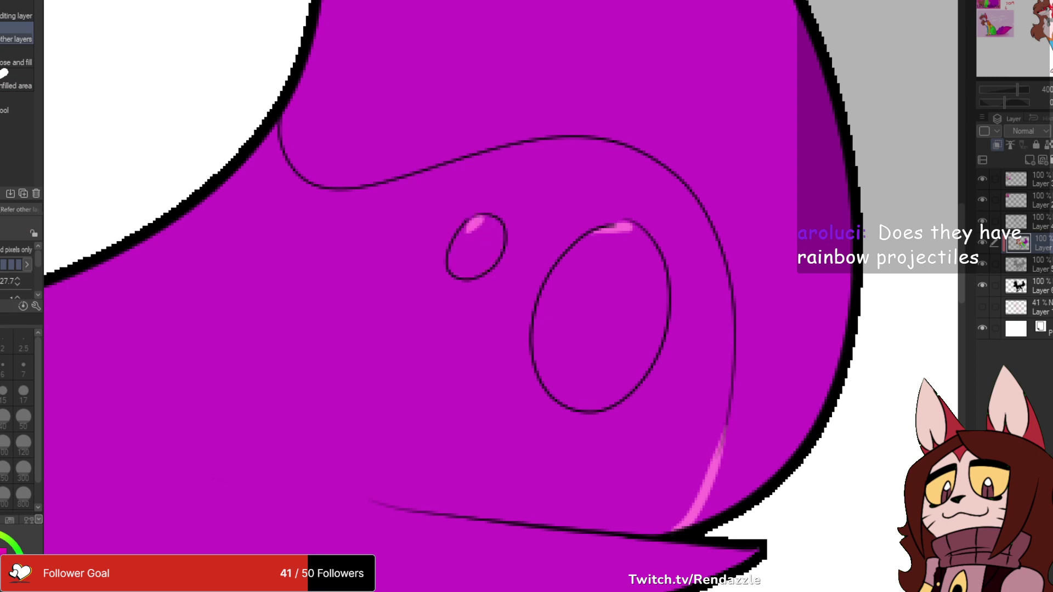
{"action": "left_click", "coordinate": [476, 251]}
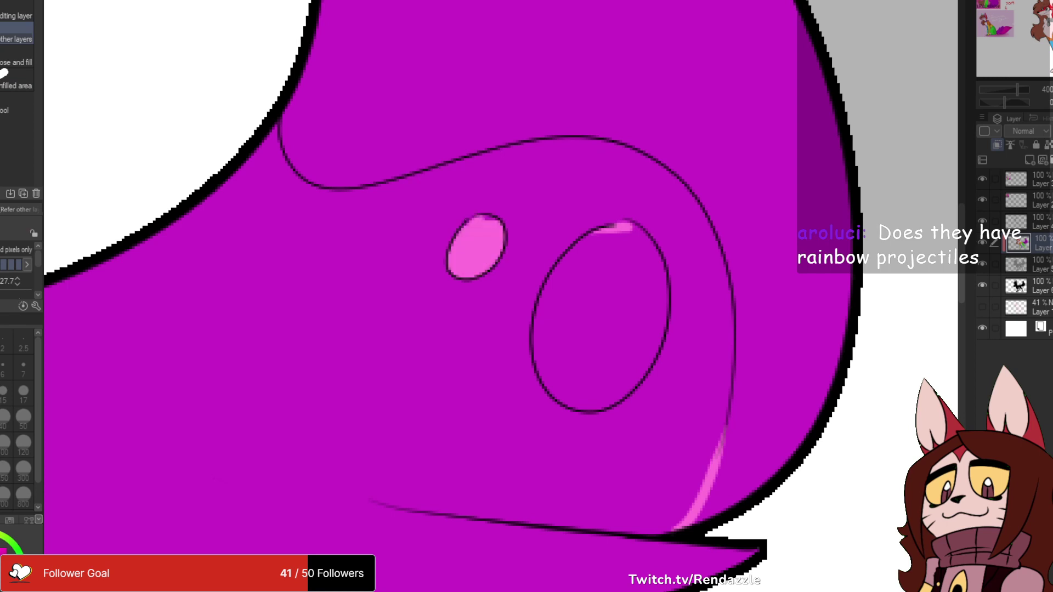
{"action": "left_click", "coordinate": [599, 317]}
{"action": "left_click", "coordinate": [548, 99]}
{"action": "left_click_drag", "start_coordinate": [548, 110], "coordinate": [438, 290]}
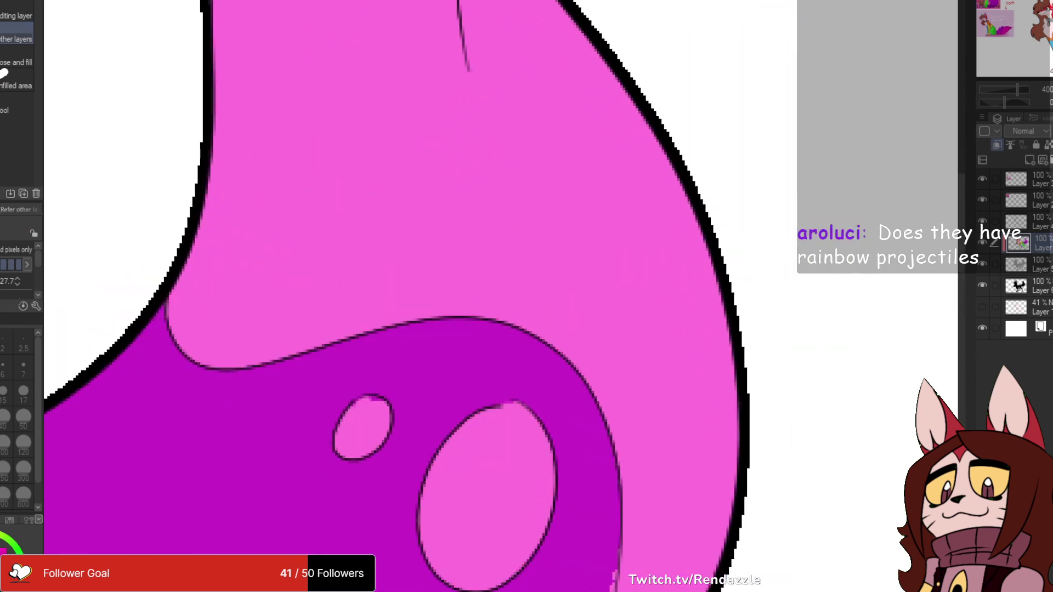
- Tidy the lower edge of the tail marking where the pink tip meets the purple
{"action": "key", "text": "p"}
{"action": "mouse_move", "coordinate": [585, 590]}
{"action": "left_mouse_down"}
{"action": "mouse_move", "coordinate": [508, 374]}
{"action": "mouse_move", "coordinate": [505, 425]}
{"action": "left_mouse_up"}
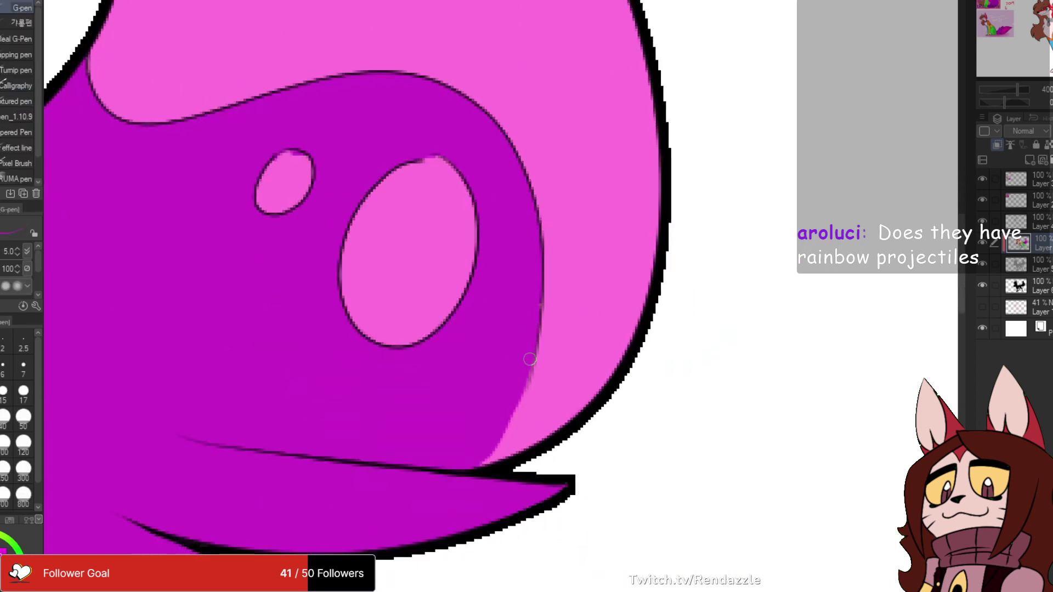
{"action": "left_click_drag", "start_coordinate": [530, 359], "coordinate": [482, 435]}
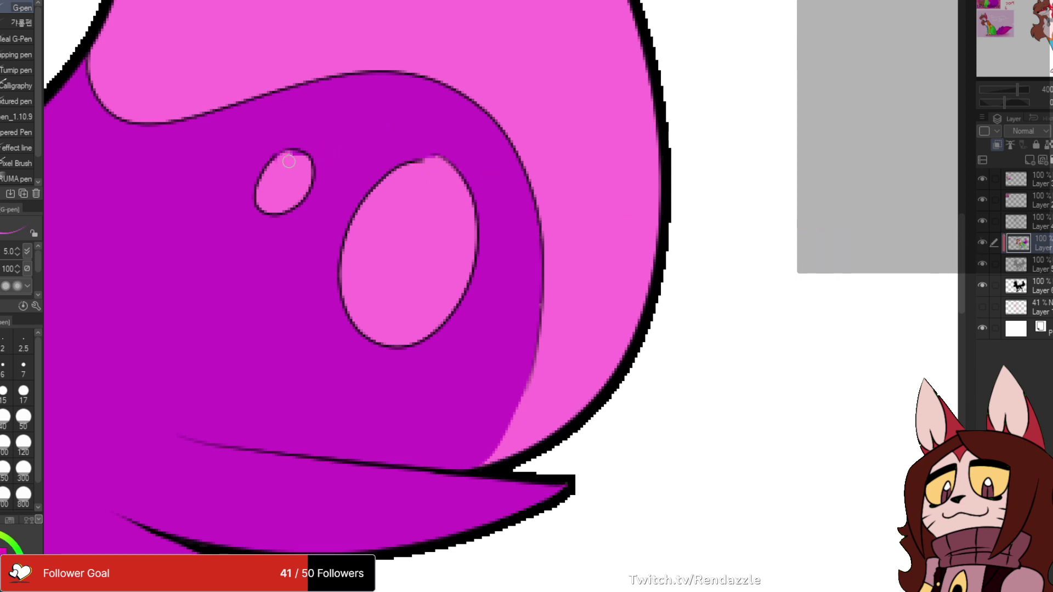
{"action": "mouse_move", "coordinate": [333, 135]}
{"action": "left_mouse_down"}
{"action": "mouse_move", "coordinate": [342, 333]}
{"action": "mouse_move", "coordinate": [396, 589]}
{"action": "left_mouse_up"}
{"action": "left_click_drag", "start_coordinate": [703, 3], "coordinate": [728, 141]}
{"action": "scroll", "coordinate": [735, 139], "scroll_direction": "down", "scroll_amount": 6}
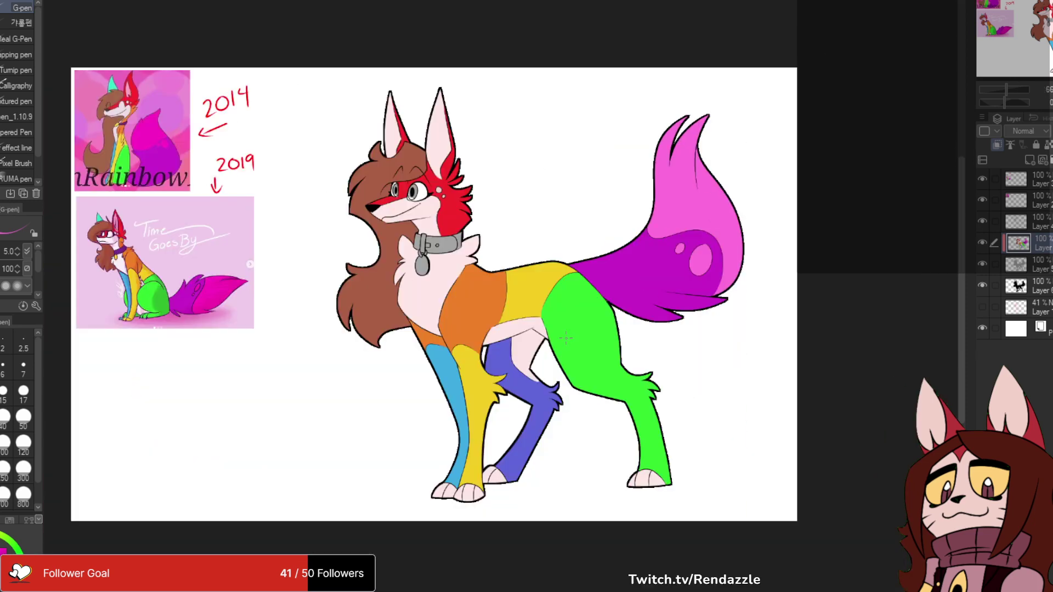
- Paint the irises of both eyes light blue
{"action": "left_click_drag", "start_coordinate": [566, 338], "coordinate": [595, 320]}
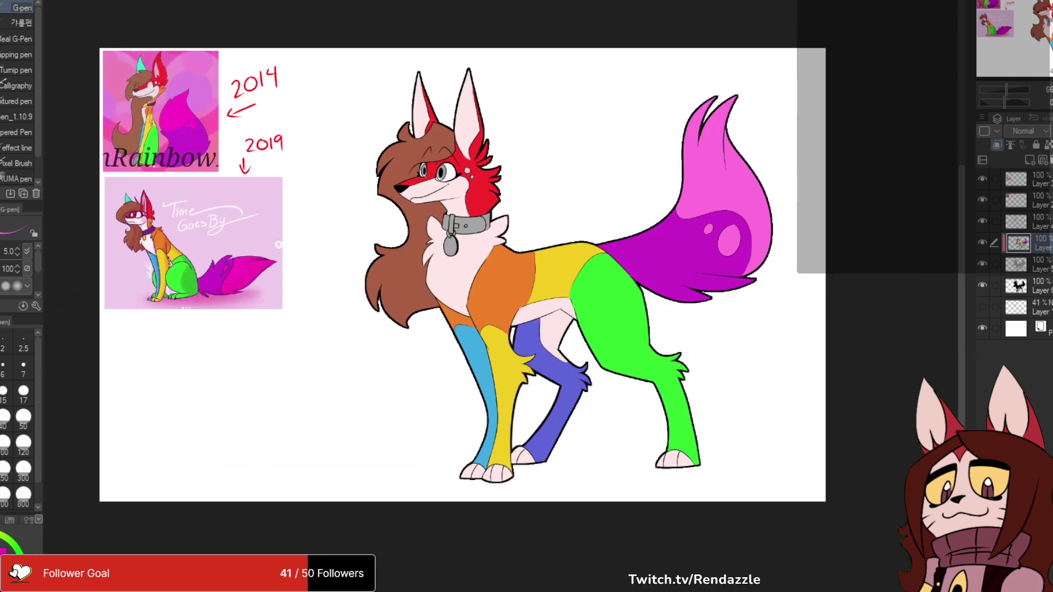
{"action": "scroll", "coordinate": [426, 268], "scroll_direction": "up", "scroll_amount": 2}
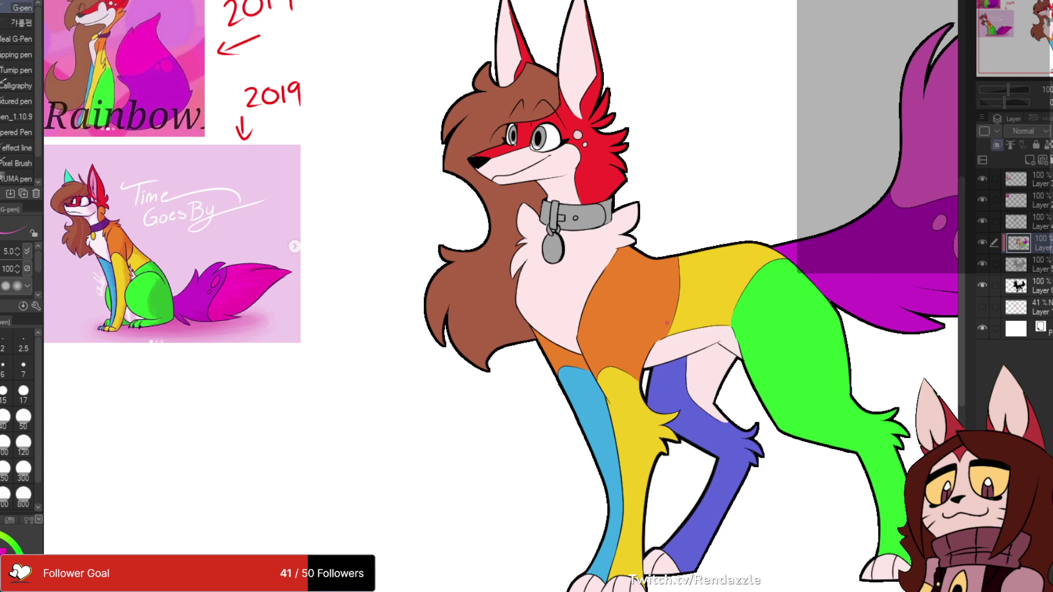
{"action": "scroll", "coordinate": [667, 323], "scroll_direction": "up", "scroll_amount": 2}
{"action": "left_click_drag", "start_coordinate": [562, 218], "coordinate": [584, 368]}
{"action": "scroll", "coordinate": [510, 163], "scroll_direction": "up", "scroll_amount": 5}
{"action": "mouse_move", "coordinate": [512, 117]}
{"action": "left_mouse_down"}
{"action": "mouse_move", "coordinate": [472, 237]}
{"action": "mouse_move", "coordinate": [476, 167]}
{"action": "mouse_move", "coordinate": [483, 200]}
{"action": "mouse_move", "coordinate": [469, 260]}
{"action": "mouse_move", "coordinate": [462, 227]}
{"action": "mouse_move", "coordinate": [516, 276]}
{"action": "mouse_move", "coordinate": [491, 219]}
{"action": "mouse_move", "coordinate": [516, 267]}
{"action": "mouse_move", "coordinate": [546, 159]}
{"action": "mouse_move", "coordinate": [553, 170]}
{"action": "mouse_move", "coordinate": [529, 249]}
{"action": "mouse_move", "coordinate": [551, 177]}
{"action": "mouse_move", "coordinate": [492, 133]}
{"action": "mouse_move", "coordinate": [524, 173]}
{"action": "mouse_move", "coordinate": [513, 128]}
{"action": "left_mouse_up"}
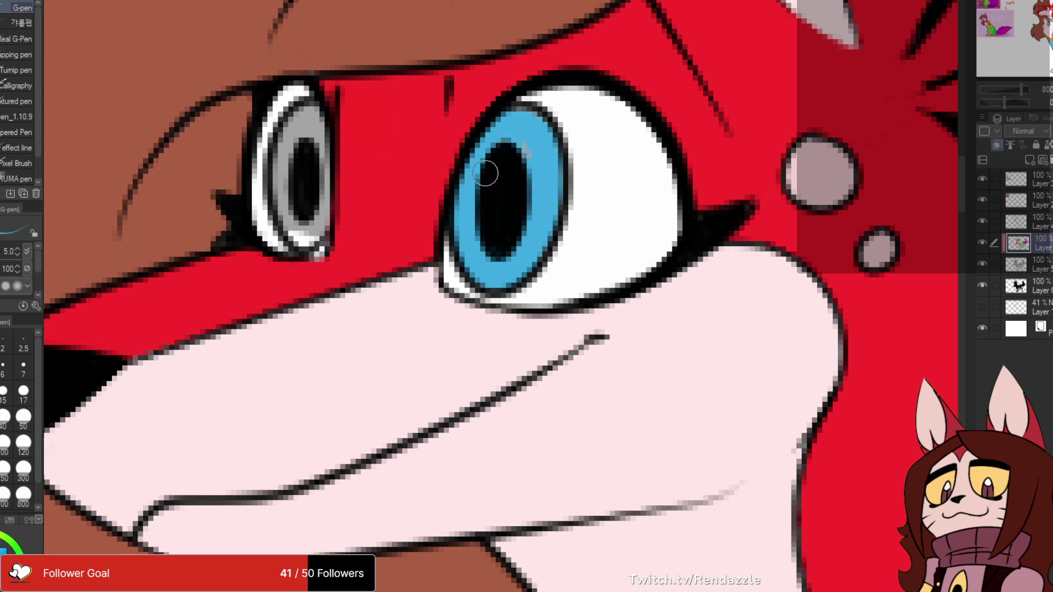
{"action": "mouse_move", "coordinate": [311, 108]}
{"action": "left_mouse_down"}
{"action": "mouse_move", "coordinate": [321, 209]}
{"action": "mouse_move", "coordinate": [306, 115]}
{"action": "mouse_move", "coordinate": [293, 205]}
{"action": "mouse_move", "coordinate": [279, 175]}
{"action": "mouse_move", "coordinate": [295, 190]}
{"action": "mouse_move", "coordinate": [297, 229]}
{"action": "mouse_move", "coordinate": [293, 221]}
{"action": "mouse_move", "coordinate": [324, 208]}
{"action": "mouse_move", "coordinate": [311, 230]}
{"action": "left_mouse_up"}
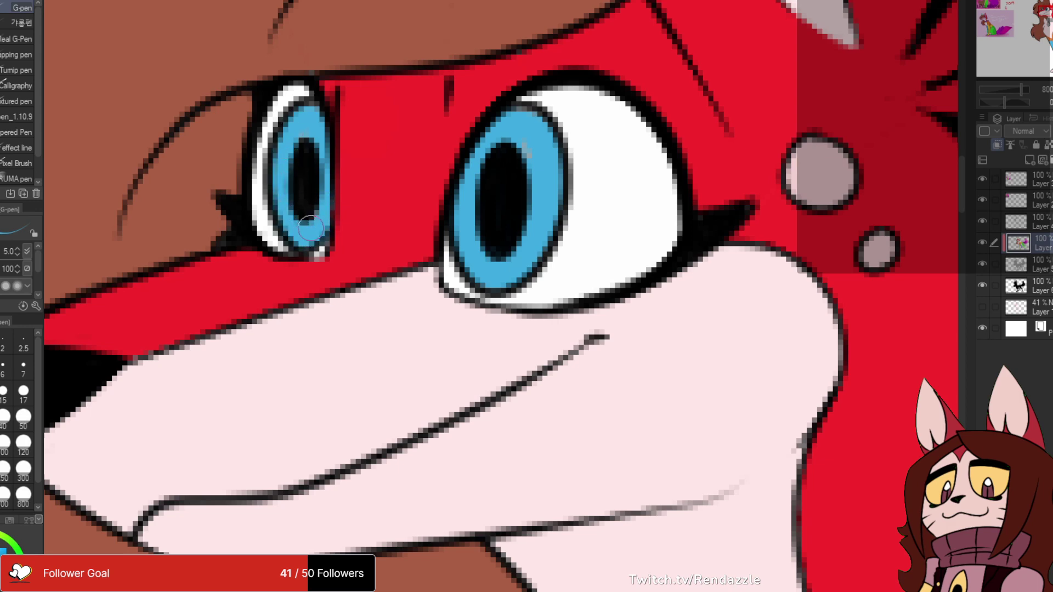
- Paint the upper half of both irises with the blue-violet sampled from the far hind leg
{"action": "scroll", "coordinate": [471, 82], "scroll_direction": "down", "scroll_amount": 4}
{"action": "mouse_move", "coordinate": [527, 296]}
{"action": "left_mouse_down"}
{"action": "mouse_move", "coordinate": [376, 154]}
{"action": "mouse_move", "coordinate": [438, 354]}
{"action": "mouse_move", "coordinate": [445, 421]}
{"action": "left_mouse_up"}
{"action": "left_click", "coordinate": [585, 454], "text": "alt"}
{"action": "scroll", "coordinate": [368, 206], "scroll_direction": "up", "scroll_amount": 3}
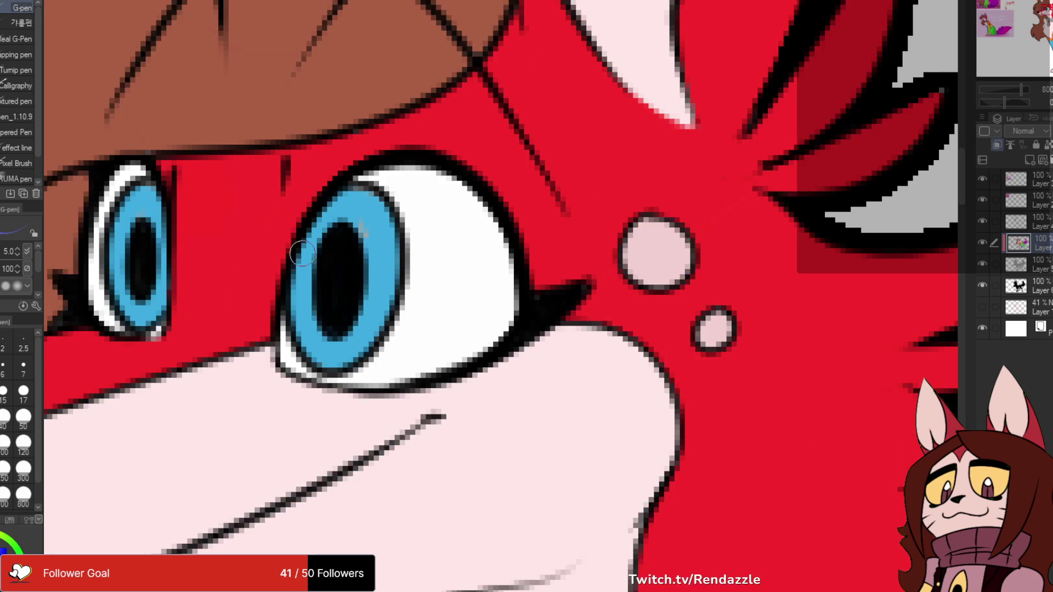
{"action": "left_click_drag", "start_coordinate": [302, 254], "coordinate": [301, 262]}
{"action": "mouse_move", "coordinate": [375, 273]}
{"action": "left_mouse_down"}
{"action": "mouse_move", "coordinate": [375, 249]}
{"action": "mouse_move", "coordinate": [356, 202]}
{"action": "left_mouse_up"}
{"action": "mouse_move", "coordinate": [377, 265]}
{"action": "left_mouse_down"}
{"action": "mouse_move", "coordinate": [369, 207]}
{"action": "mouse_move", "coordinate": [388, 277]}
{"action": "mouse_move", "coordinate": [336, 217]}
{"action": "mouse_move", "coordinate": [308, 241]}
{"action": "mouse_move", "coordinate": [303, 265]}
{"action": "left_mouse_up"}
{"action": "left_click_drag", "start_coordinate": [373, 289], "coordinate": [589, 277]}
{"action": "mouse_move", "coordinate": [313, 240]}
{"action": "left_mouse_down"}
{"action": "mouse_move", "coordinate": [366, 246]}
{"action": "mouse_move", "coordinate": [350, 176]}
{"action": "mouse_move", "coordinate": [318, 238]}
{"action": "mouse_move", "coordinate": [354, 210]}
{"action": "left_mouse_up"}
{"action": "key", "text": "ctrl+z"}
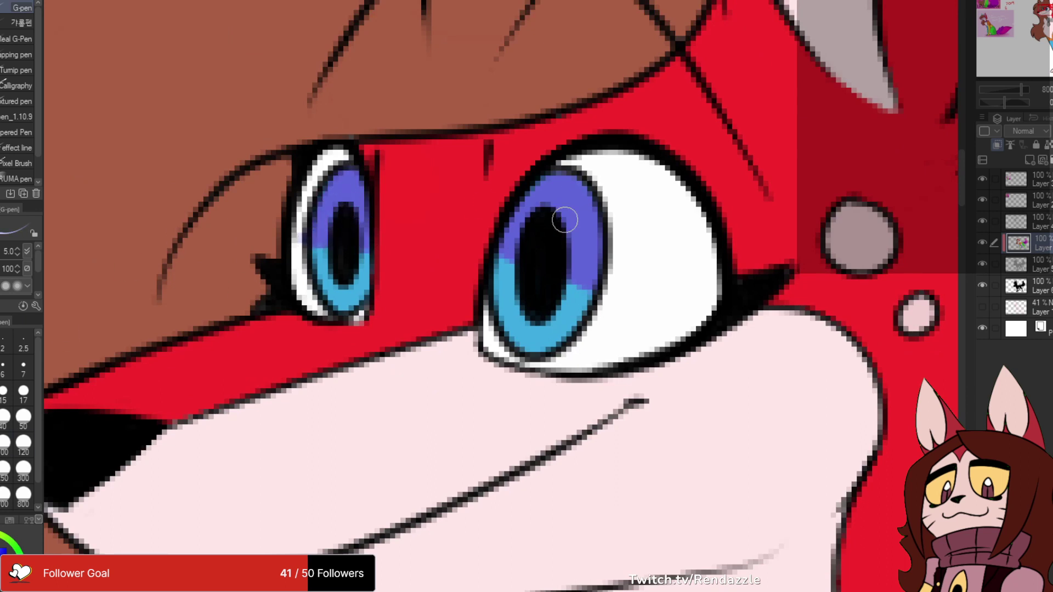
- Add a pale lavender highlight to the upper part of each iris, beside the pupil
{"action": "mouse_move", "coordinate": [512, 235]}
{"action": "left_mouse_down"}
{"action": "mouse_move", "coordinate": [534, 238]}
{"action": "mouse_move", "coordinate": [530, 199]}
{"action": "mouse_move", "coordinate": [551, 207]}
{"action": "mouse_move", "coordinate": [547, 184]}
{"action": "mouse_move", "coordinate": [573, 219]}
{"action": "left_mouse_up"}
{"action": "key", "text": "ctrl+z"}
{"action": "key", "text": "ctrl+z"}
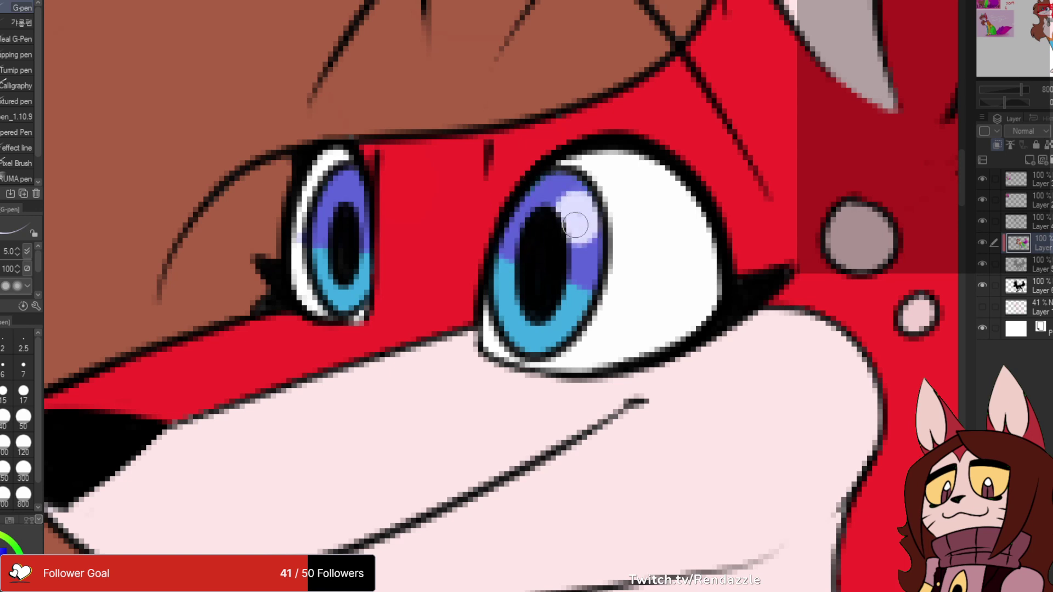
{"action": "left_click_drag", "start_coordinate": [357, 192], "coordinate": [366, 201]}
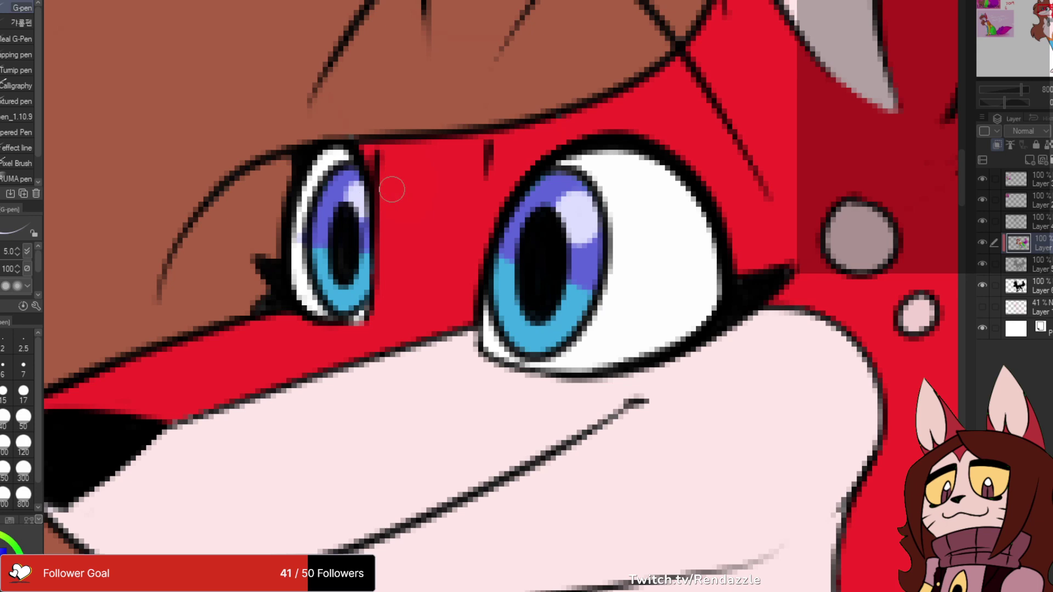
{"action": "scroll", "coordinate": [393, 188], "scroll_direction": "down", "scroll_amount": 7}
{"action": "left_click_drag", "start_coordinate": [750, 304], "coordinate": [759, 263]}
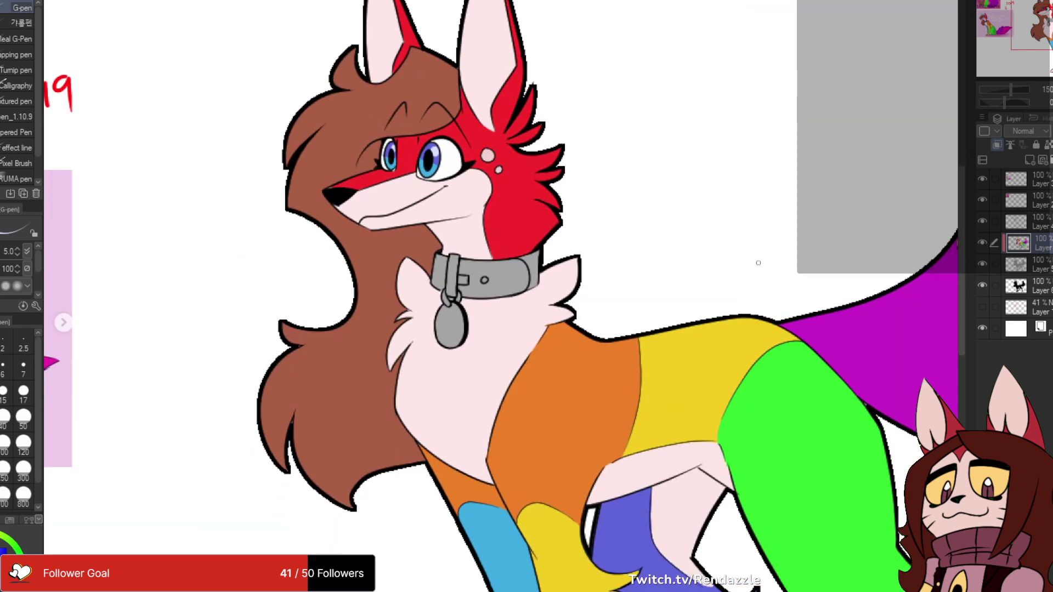
- Paint the collar section in front of the buckle dark purple, using the collar colour sampled from the 2014 reference drawing
{"action": "scroll", "coordinate": [527, 250], "scroll_direction": "down", "scroll_amount": 3}
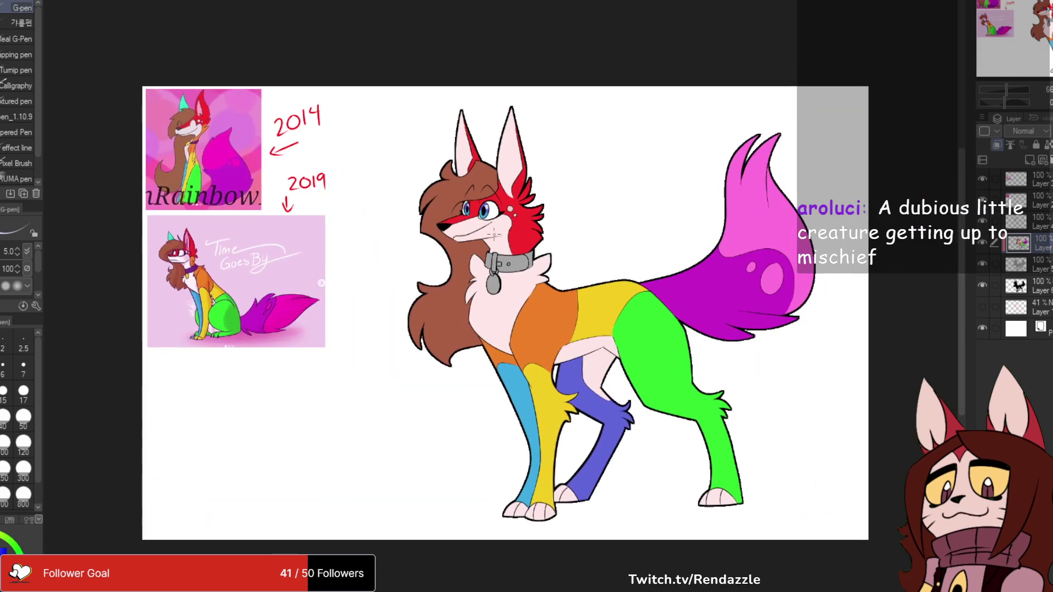
{"action": "scroll", "coordinate": [493, 235], "scroll_direction": "up", "scroll_amount": 4}
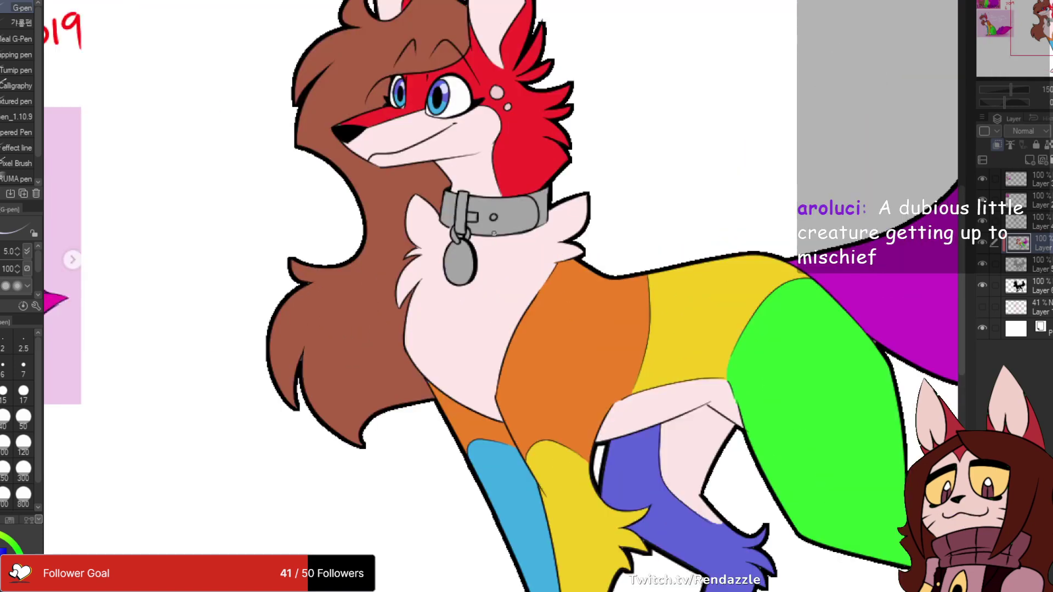
{"action": "scroll", "coordinate": [494, 233], "scroll_direction": "up", "scroll_amount": 1}
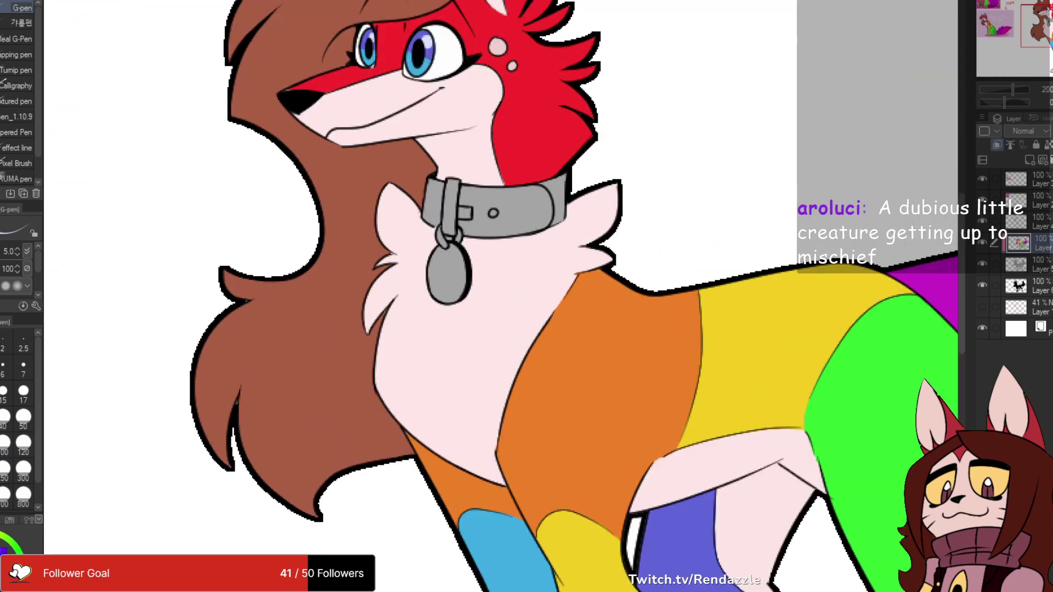
{"action": "mouse_move", "coordinate": [192, 137]}
{"action": "left_mouse_down"}
{"action": "mouse_move", "coordinate": [493, 439]}
{"action": "mouse_move", "coordinate": [751, 542]}
{"action": "mouse_move", "coordinate": [930, 508]}
{"action": "left_mouse_up"}
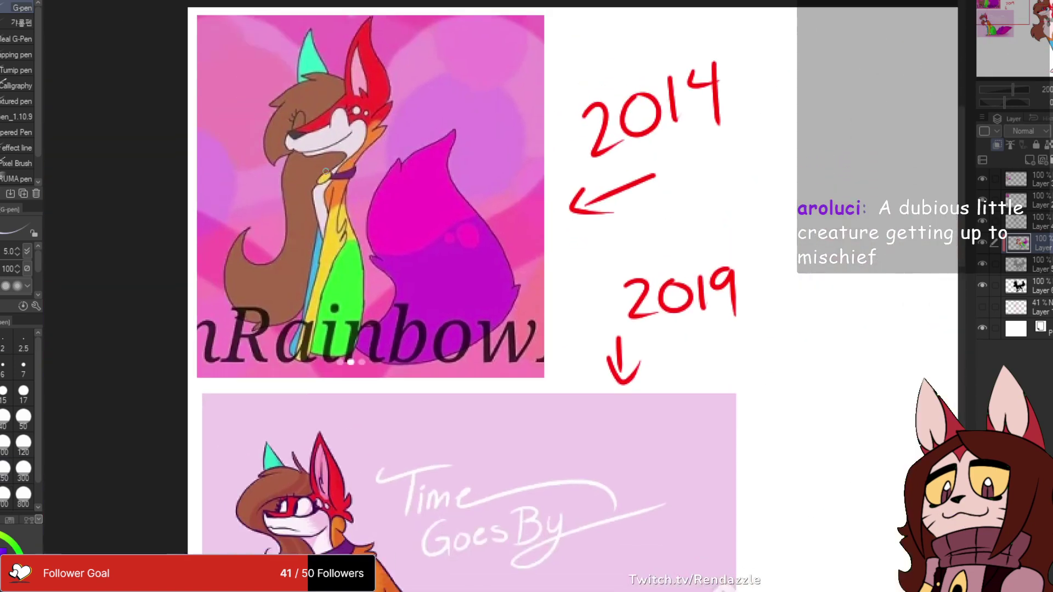
{"action": "left_click", "coordinate": [416, 203], "text": "alt"}
{"action": "left_click_drag", "start_coordinate": [822, 412], "coordinate": [213, 194]}
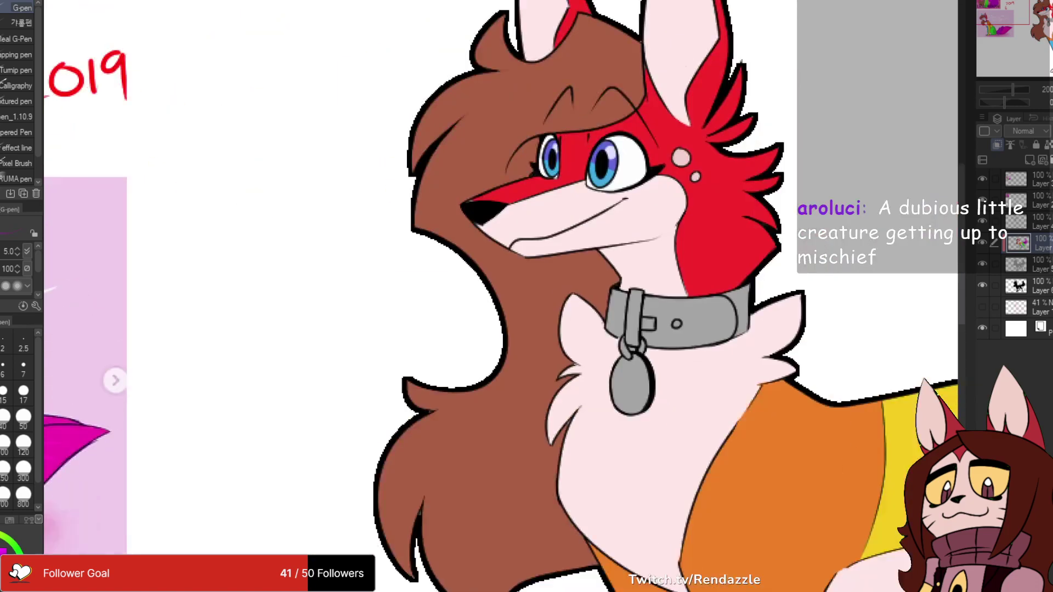
{"action": "left_click_drag", "start_coordinate": [631, 335], "coordinate": [379, 240]}
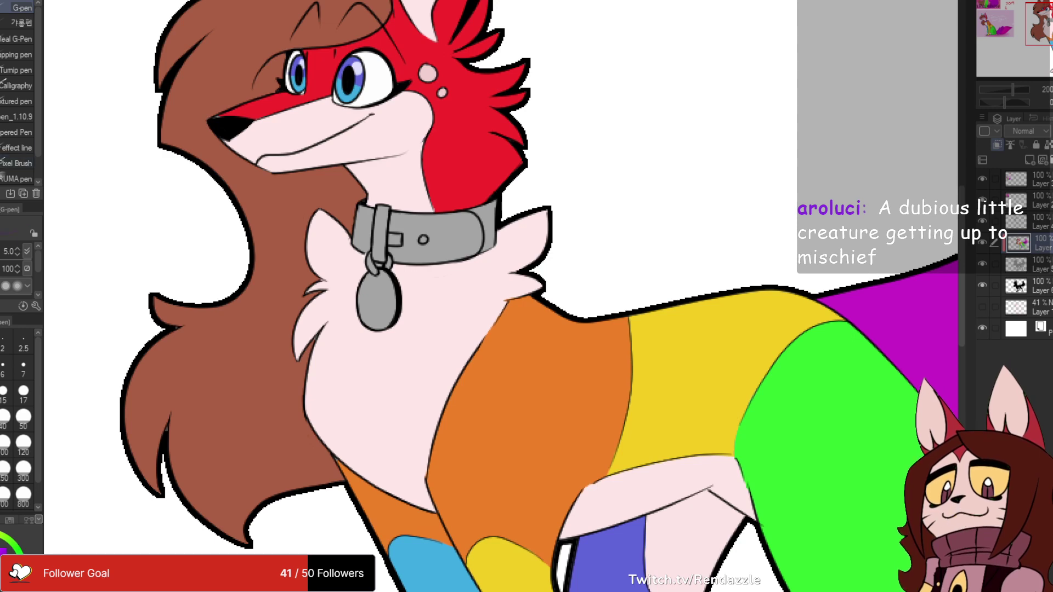
{"action": "scroll", "coordinate": [391, 212], "scroll_direction": "up", "scroll_amount": 4}
{"action": "mouse_move", "coordinate": [264, 195]}
{"action": "left_mouse_down"}
{"action": "mouse_move", "coordinate": [304, 220]}
{"action": "mouse_move", "coordinate": [268, 252]}
{"action": "mouse_move", "coordinate": [288, 213]}
{"action": "mouse_move", "coordinate": [282, 224]}
{"action": "mouse_move", "coordinate": [315, 200]}
{"action": "left_mouse_up"}
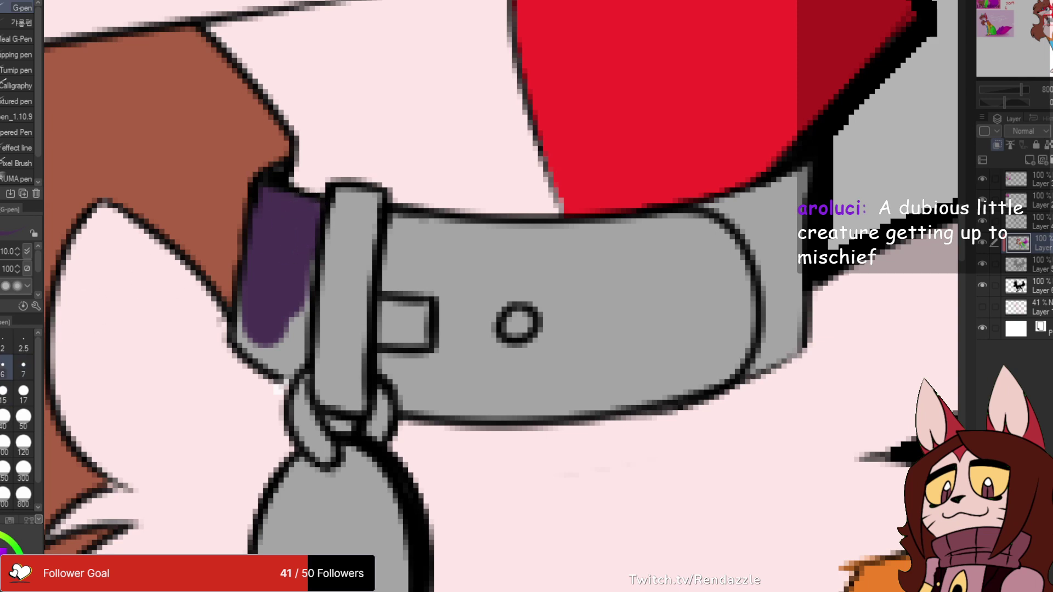
{"action": "left_click", "coordinate": [4, 367]}
{"action": "mouse_move", "coordinate": [242, 316]}
{"action": "left_mouse_down"}
{"action": "mouse_move", "coordinate": [248, 345]}
{"action": "mouse_move", "coordinate": [288, 350]}
{"action": "mouse_move", "coordinate": [280, 363]}
{"action": "mouse_move", "coordinate": [259, 353]}
{"action": "mouse_move", "coordinate": [293, 363]}
{"action": "mouse_move", "coordinate": [283, 371]}
{"action": "mouse_move", "coordinate": [302, 279]}
{"action": "mouse_move", "coordinate": [301, 356]}
{"action": "mouse_move", "coordinate": [287, 367]}
{"action": "mouse_move", "coordinate": [258, 348]}
{"action": "left_mouse_up"}
- Paint the upper part of the collar strap and its rear end behind the strap tip dark purple
{"action": "mouse_move", "coordinate": [403, 237]}
{"action": "left_mouse_down"}
{"action": "mouse_move", "coordinate": [321, 229]}
{"action": "mouse_move", "coordinate": [310, 272]}
{"action": "mouse_move", "coordinate": [395, 301]}
{"action": "mouse_move", "coordinate": [398, 284]}
{"action": "mouse_move", "coordinate": [419, 329]}
{"action": "mouse_move", "coordinate": [453, 343]}
{"action": "left_mouse_up"}
{"action": "key", "text": "]"}
{"action": "key", "text": "]"}
{"action": "key", "text": "]"}
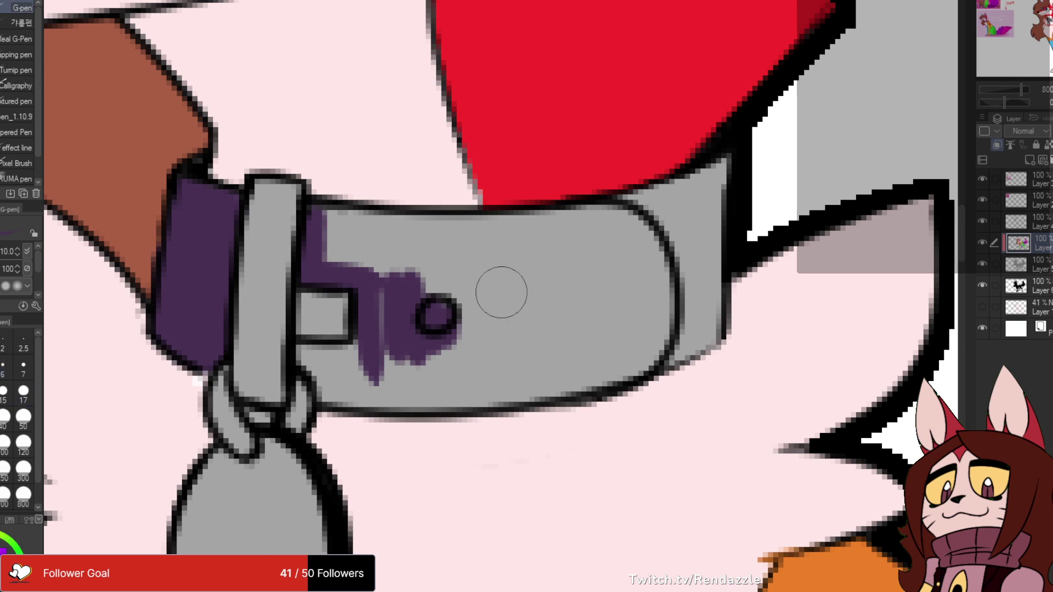
{"action": "mouse_move", "coordinate": [315, 225]}
{"action": "left_mouse_down"}
{"action": "mouse_move", "coordinate": [377, 253]}
{"action": "mouse_move", "coordinate": [395, 235]}
{"action": "mouse_move", "coordinate": [636, 227]}
{"action": "left_mouse_up"}
{"action": "mouse_move", "coordinate": [704, 190]}
{"action": "left_mouse_down"}
{"action": "mouse_move", "coordinate": [635, 216]}
{"action": "mouse_move", "coordinate": [717, 170]}
{"action": "mouse_move", "coordinate": [695, 294]}
{"action": "mouse_move", "coordinate": [705, 312]}
{"action": "mouse_move", "coordinate": [665, 343]}
{"action": "mouse_move", "coordinate": [535, 378]}
{"action": "left_mouse_up"}
{"action": "mouse_move", "coordinate": [690, 288]}
{"action": "left_mouse_down"}
{"action": "mouse_move", "coordinate": [675, 238]}
{"action": "mouse_move", "coordinate": [659, 258]}
{"action": "mouse_move", "coordinate": [432, 296]}
{"action": "mouse_move", "coordinate": [537, 272]}
{"action": "mouse_move", "coordinate": [504, 280]}
{"action": "left_mouse_up"}
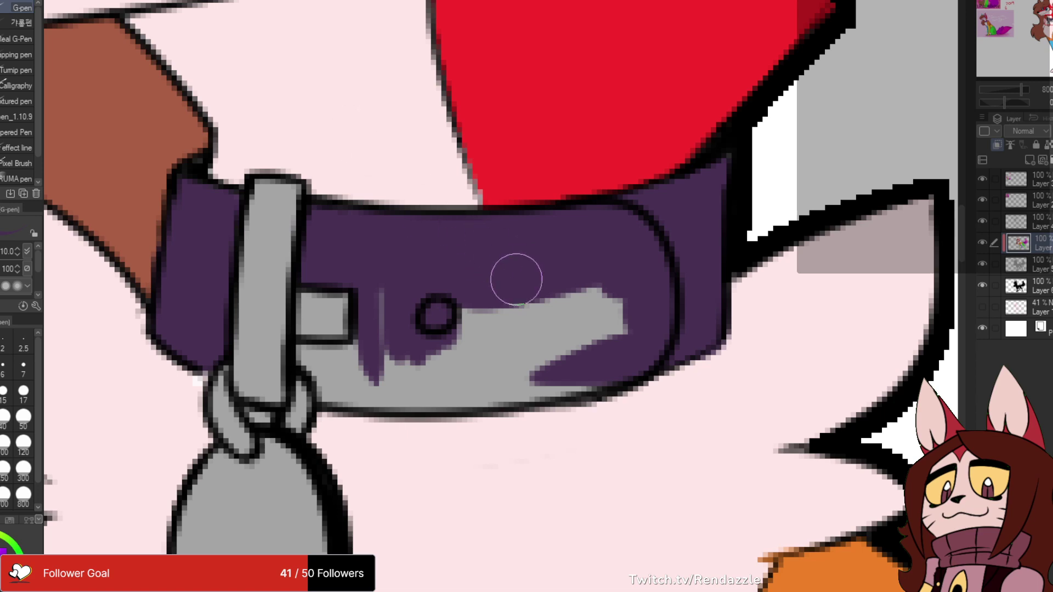
- Fill the remaining grey on the lower part of the collar strap, around the hole, with dark purple
{"action": "scroll", "coordinate": [722, 96], "scroll_direction": "down", "scroll_amount": 6}
{"action": "left_click_drag", "start_coordinate": [723, 96], "coordinate": [633, 250]}
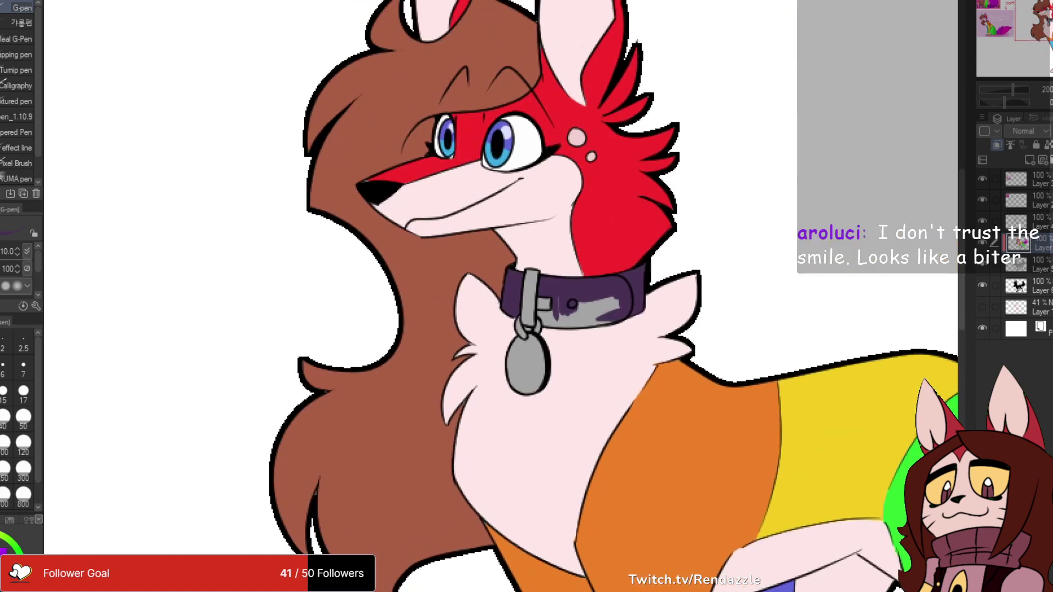
{"action": "scroll", "coordinate": [598, 380], "scroll_direction": "up", "scroll_amount": 2}
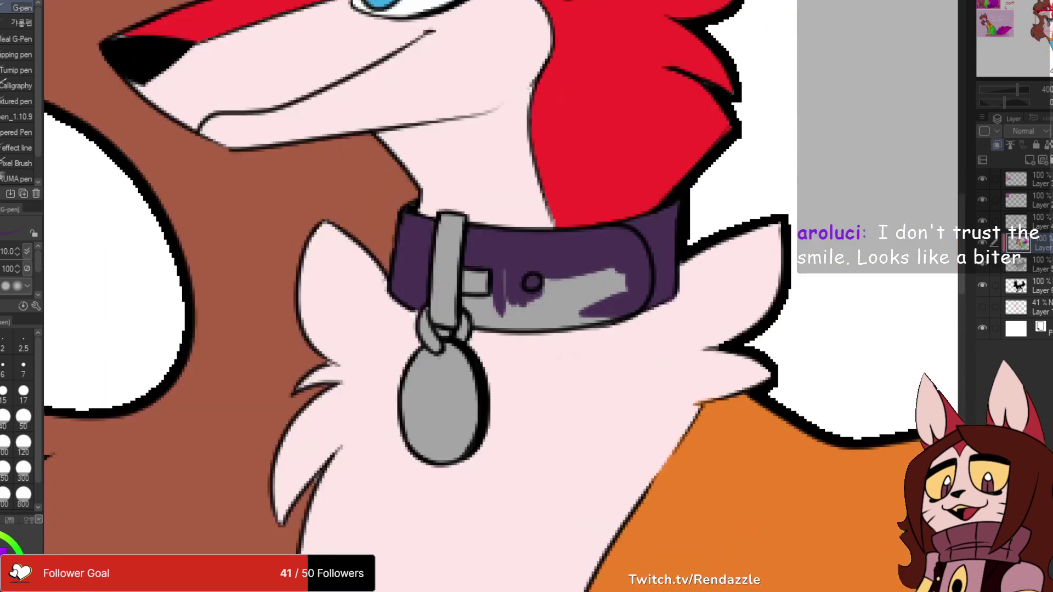
{"action": "key", "text": "bracketleft"}
{"action": "key", "text": "bracketleft"}
{"action": "scroll", "coordinate": [481, 241], "scroll_direction": "up", "scroll_amount": 2}
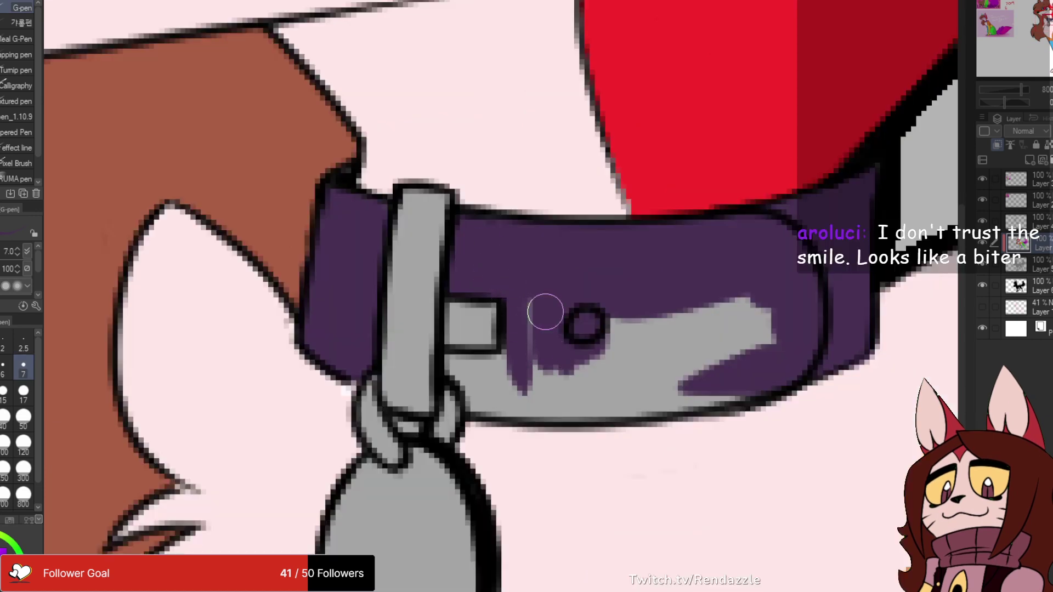
{"action": "left_click_drag", "start_coordinate": [544, 311], "coordinate": [530, 396]}
{"action": "mouse_move", "coordinate": [522, 334]}
{"action": "left_mouse_down"}
{"action": "mouse_move", "coordinate": [517, 367]}
{"action": "mouse_move", "coordinate": [451, 369]}
{"action": "mouse_move", "coordinate": [473, 373]}
{"action": "mouse_move", "coordinate": [473, 400]}
{"action": "mouse_move", "coordinate": [620, 402]}
{"action": "mouse_move", "coordinate": [641, 388]}
{"action": "mouse_move", "coordinate": [552, 402]}
{"action": "mouse_move", "coordinate": [685, 405]}
{"action": "mouse_move", "coordinate": [691, 386]}
{"action": "mouse_move", "coordinate": [757, 380]}
{"action": "mouse_move", "coordinate": [770, 332]}
{"action": "mouse_move", "coordinate": [633, 387]}
{"action": "mouse_move", "coordinate": [735, 315]}
{"action": "mouse_move", "coordinate": [601, 368]}
{"action": "mouse_move", "coordinate": [576, 365]}
{"action": "mouse_move", "coordinate": [684, 294]}
{"action": "mouse_move", "coordinate": [666, 277]}
{"action": "mouse_move", "coordinate": [536, 347]}
{"action": "mouse_move", "coordinate": [534, 320]}
{"action": "mouse_move", "coordinate": [575, 368]}
{"action": "mouse_move", "coordinate": [620, 380]}
{"action": "left_mouse_up"}
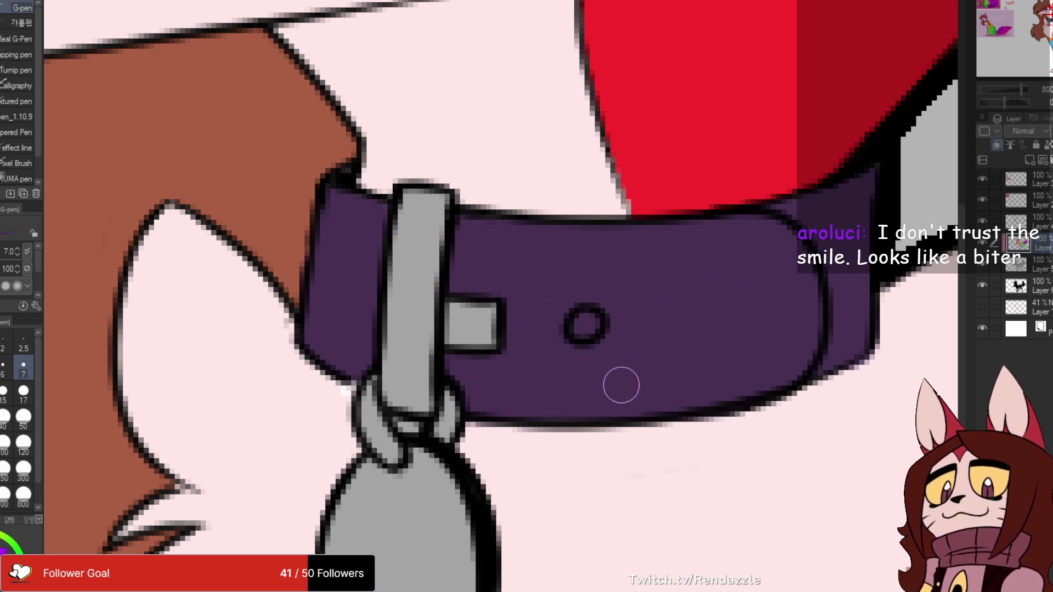
{"action": "scroll", "coordinate": [438, 404], "scroll_direction": "down", "scroll_amount": 5}
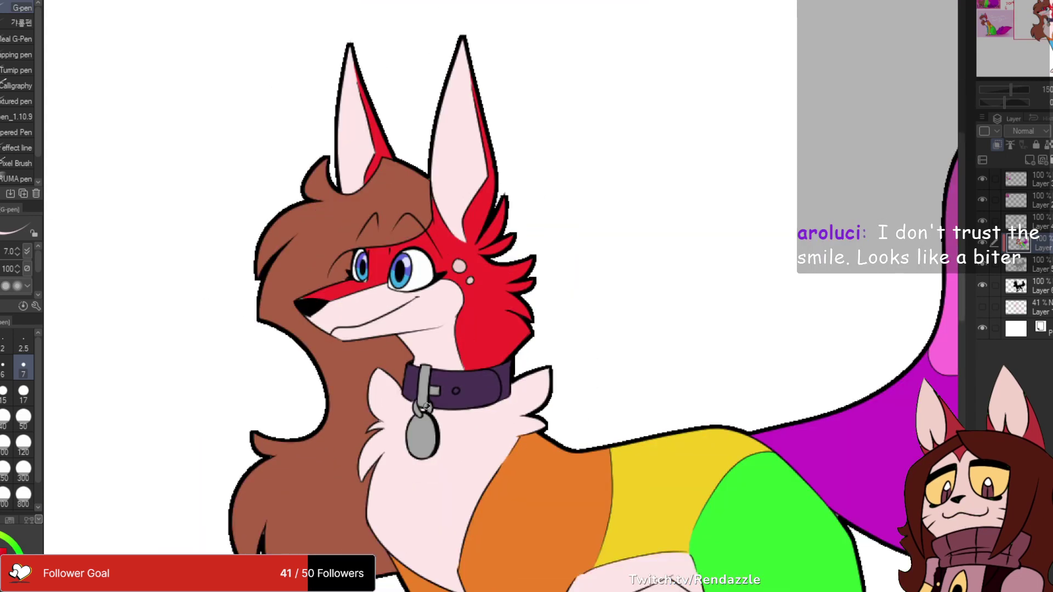
- Paint the collar's hanging tag with the body's yellow and its connecting ring with the body's orange
{"action": "left_click_drag", "start_coordinate": [426, 407], "coordinate": [615, 303]}
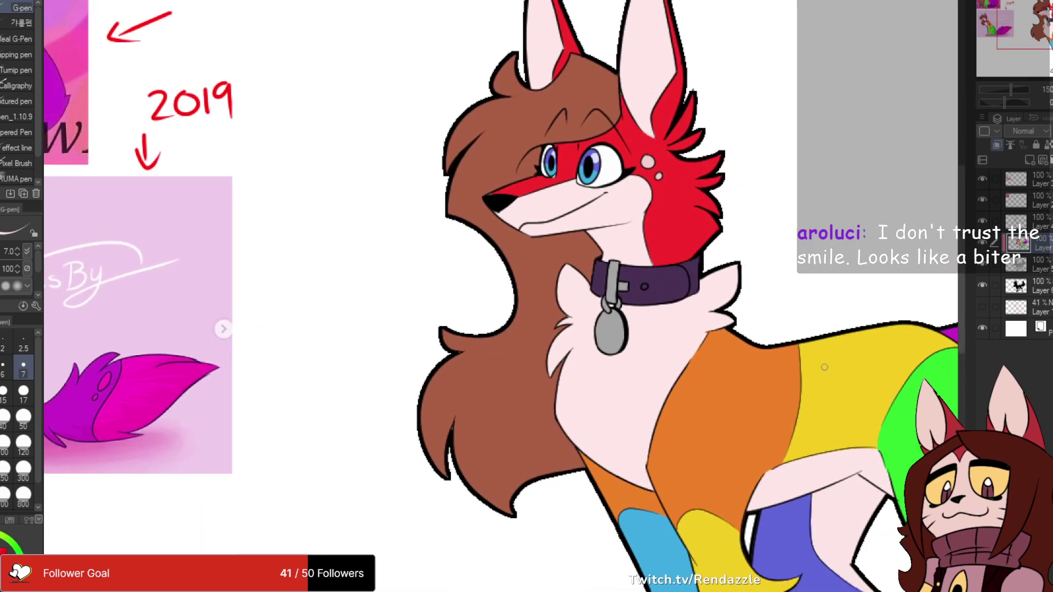
{"action": "scroll", "coordinate": [696, 269], "scroll_direction": "up", "scroll_amount": 2}
{"action": "scroll", "coordinate": [552, 252], "scroll_direction": "up", "scroll_amount": 3}
{"action": "mouse_move", "coordinate": [518, 200]}
{"action": "left_mouse_down"}
{"action": "mouse_move", "coordinate": [486, 236]}
{"action": "mouse_move", "coordinate": [492, 372]}
{"action": "mouse_move", "coordinate": [483, 308]}
{"action": "mouse_move", "coordinate": [576, 363]}
{"action": "mouse_move", "coordinate": [565, 395]}
{"action": "mouse_move", "coordinate": [574, 194]}
{"action": "mouse_move", "coordinate": [560, 190]}
{"action": "mouse_move", "coordinate": [601, 287]}
{"action": "mouse_move", "coordinate": [566, 256]}
{"action": "mouse_move", "coordinate": [558, 217]}
{"action": "mouse_move", "coordinate": [514, 231]}
{"action": "mouse_move", "coordinate": [550, 201]}
{"action": "mouse_move", "coordinate": [511, 285]}
{"action": "mouse_move", "coordinate": [509, 346]}
{"action": "mouse_move", "coordinate": [526, 324]}
{"action": "mouse_move", "coordinate": [541, 236]}
{"action": "mouse_move", "coordinate": [563, 232]}
{"action": "mouse_move", "coordinate": [579, 278]}
{"action": "left_mouse_up"}
{"action": "left_click_drag", "start_coordinate": [955, 522], "coordinate": [784, 427]}
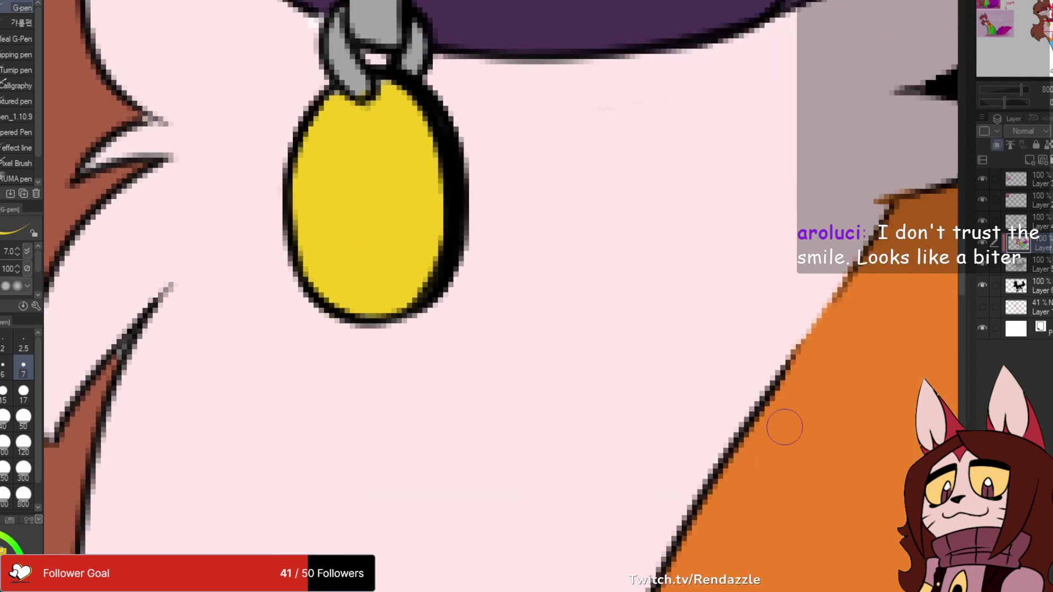
{"action": "left_click_drag", "start_coordinate": [530, 230], "coordinate": [489, 362]}
{"action": "mouse_move", "coordinate": [293, 155]}
{"action": "left_mouse_down"}
{"action": "mouse_move", "coordinate": [323, 218]}
{"action": "mouse_move", "coordinate": [373, 159]}
{"action": "mouse_move", "coordinate": [380, 170]}
{"action": "mouse_move", "coordinate": [354, 249]}
{"action": "left_mouse_up"}
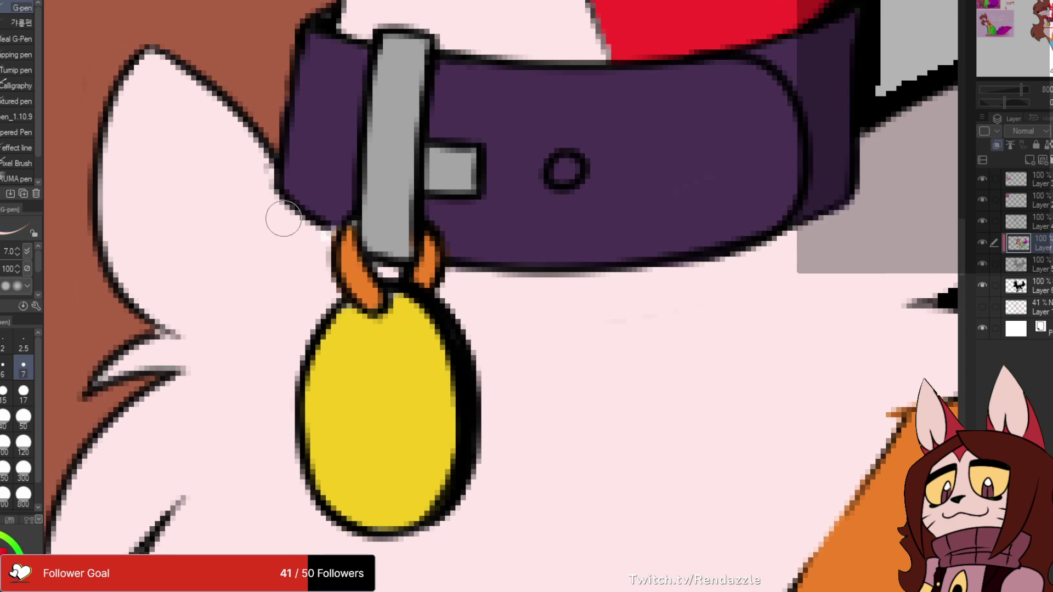
- Paint the collar's buckle bar and prong yellow
{"action": "scroll", "coordinate": [560, 204], "scroll_direction": "down", "scroll_amount": 8}
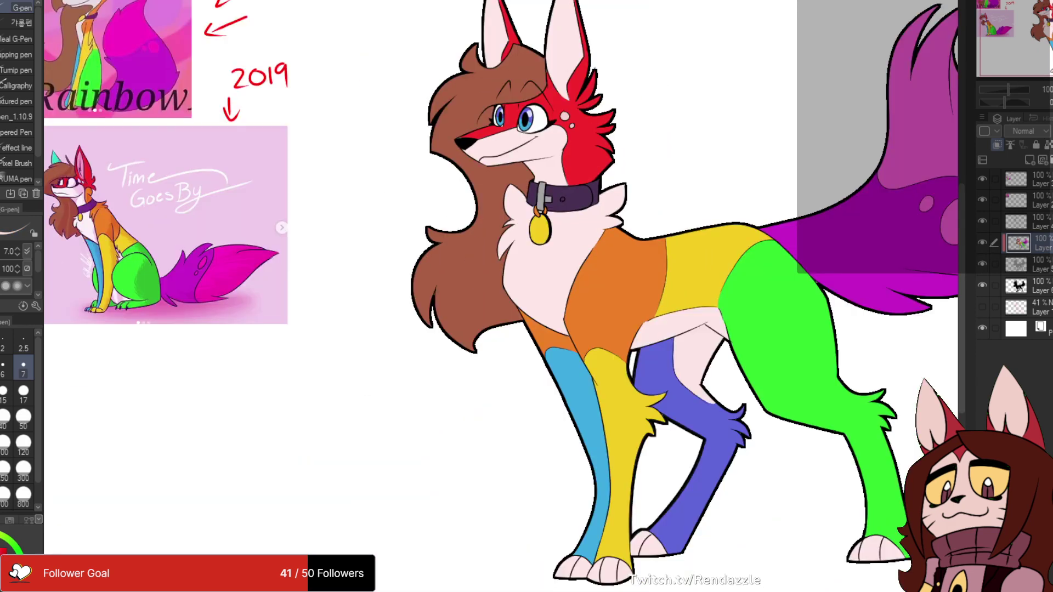
{"action": "left_click_drag", "start_coordinate": [505, 282], "coordinate": [521, 321]}
{"action": "scroll", "coordinate": [565, 333], "scroll_direction": "up", "scroll_amount": 6}
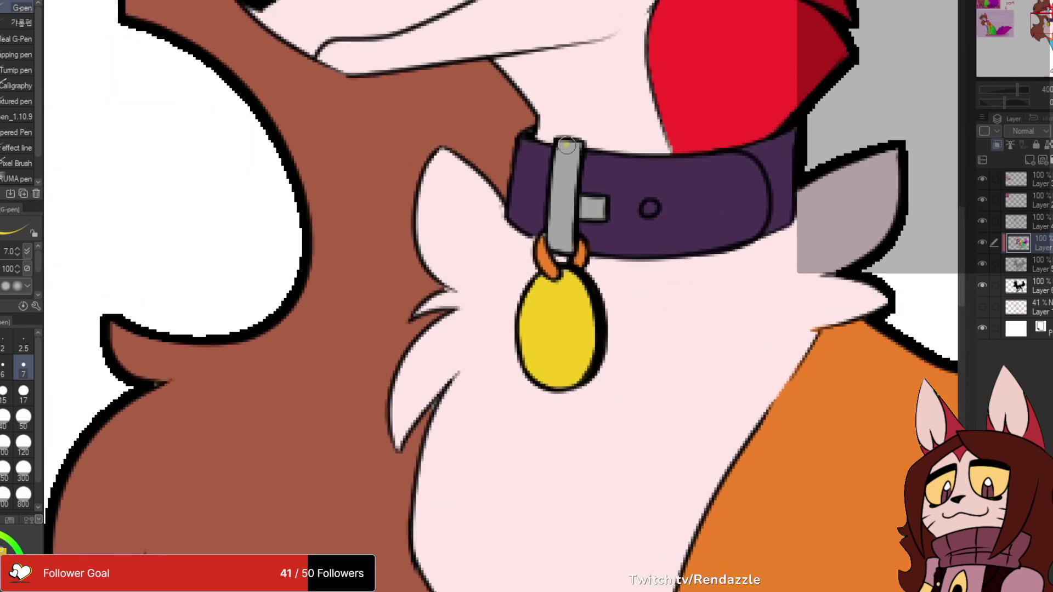
{"action": "left_click_drag", "start_coordinate": [567, 144], "coordinate": [555, 209]}
{"action": "left_click_drag", "start_coordinate": [561, 245], "coordinate": [576, 149]}
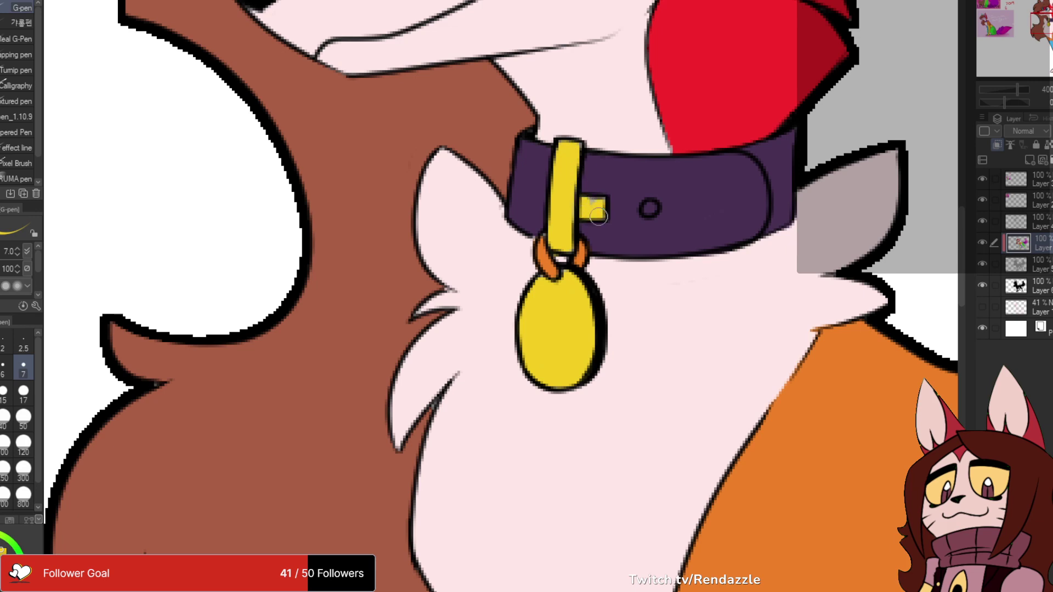
- Repaint the collar's buckle bar, prong and connecting ring in a pale lavender-grey
{"action": "mouse_move", "coordinate": [740, 207]}
{"action": "left_mouse_down"}
{"action": "mouse_move", "coordinate": [668, 406]}
{"action": "mouse_move", "coordinate": [543, 236]}
{"action": "mouse_move", "coordinate": [473, 277]}
{"action": "left_mouse_up"}
{"action": "left_click", "coordinate": [472, 278], "text": "alt"}
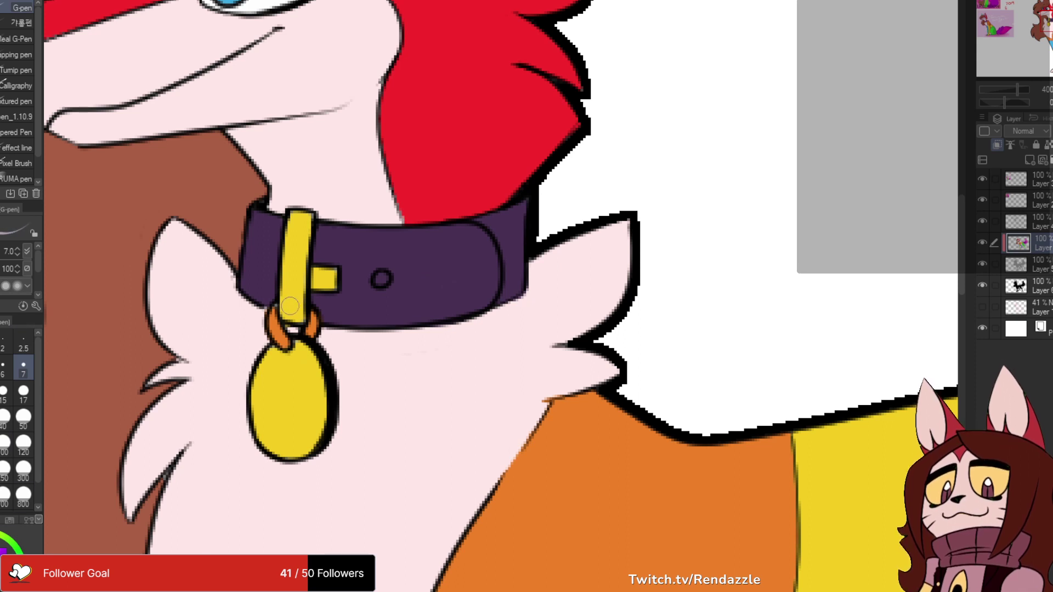
{"action": "left_click_drag", "start_coordinate": [297, 220], "coordinate": [294, 252]}
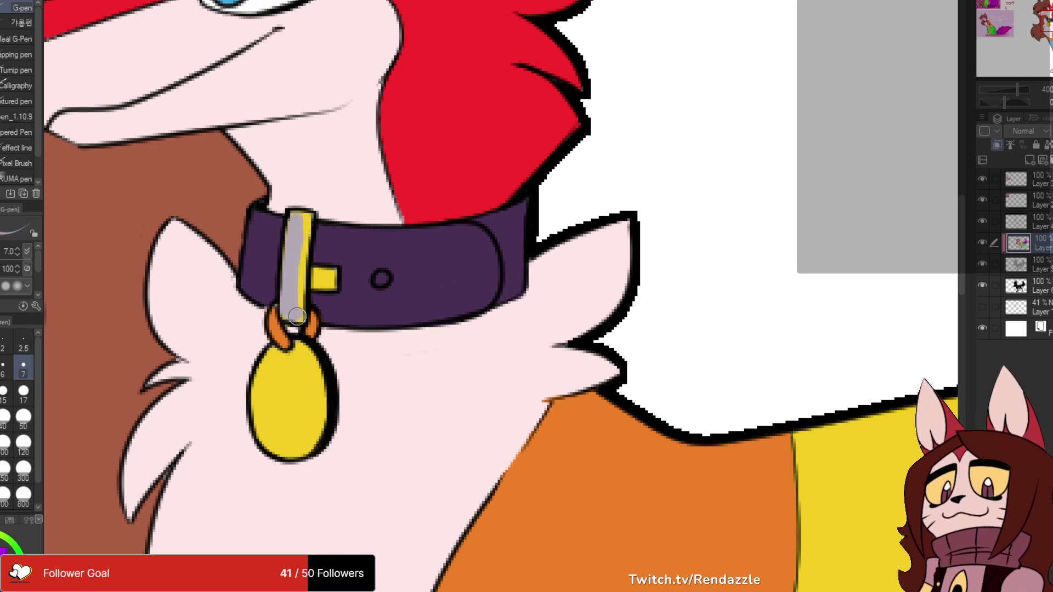
{"action": "left_click_drag", "start_coordinate": [297, 316], "coordinate": [308, 219]}
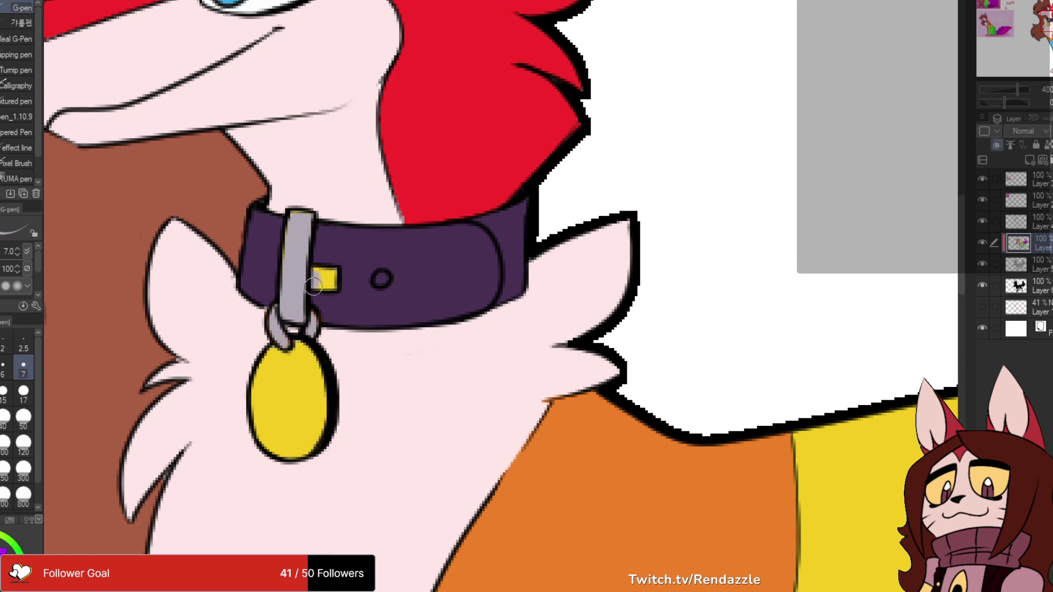
{"action": "left_click_drag", "start_coordinate": [332, 283], "coordinate": [318, 277]}
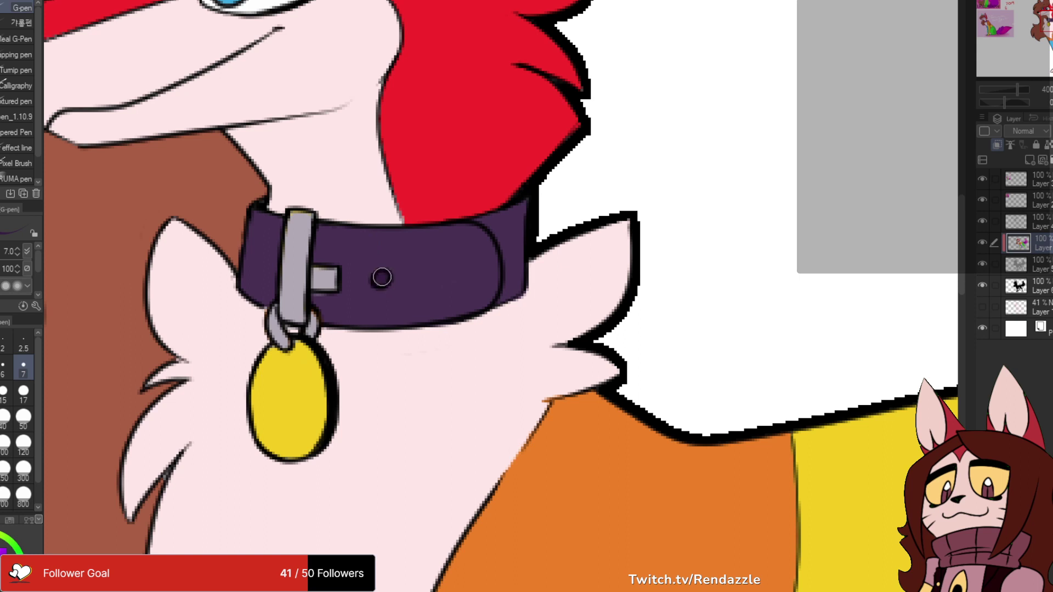
- Paint the collar's hole and the strap section behind its rounded tip in a darker purple
{"action": "left_click_drag", "start_coordinate": [388, 278], "coordinate": [468, 292]}
{"action": "left_click_drag", "start_coordinate": [599, 225], "coordinate": [597, 265]}
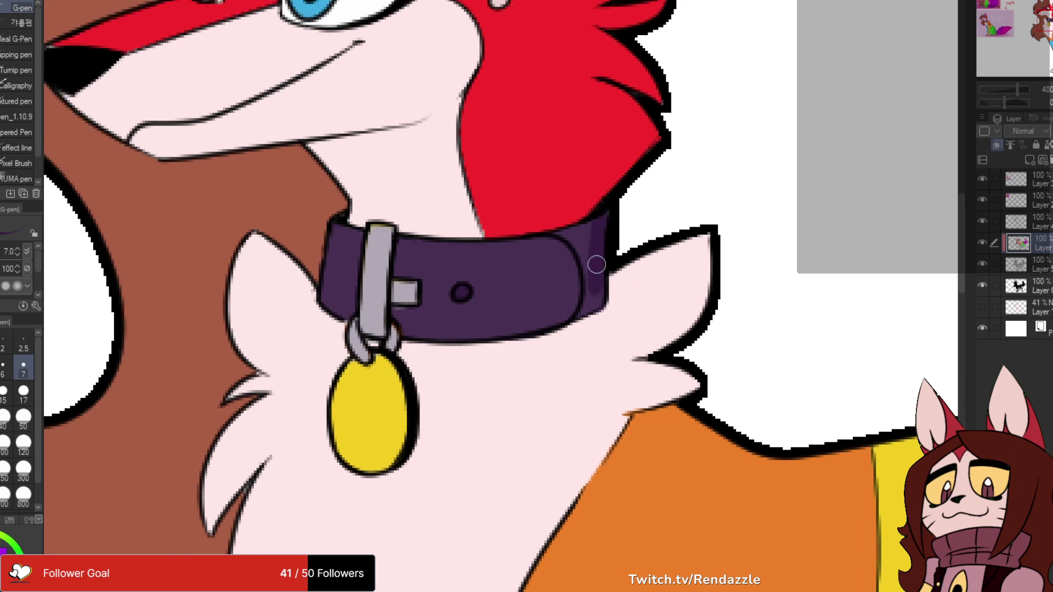
{"action": "left_click_drag", "start_coordinate": [558, 237], "coordinate": [580, 251]}
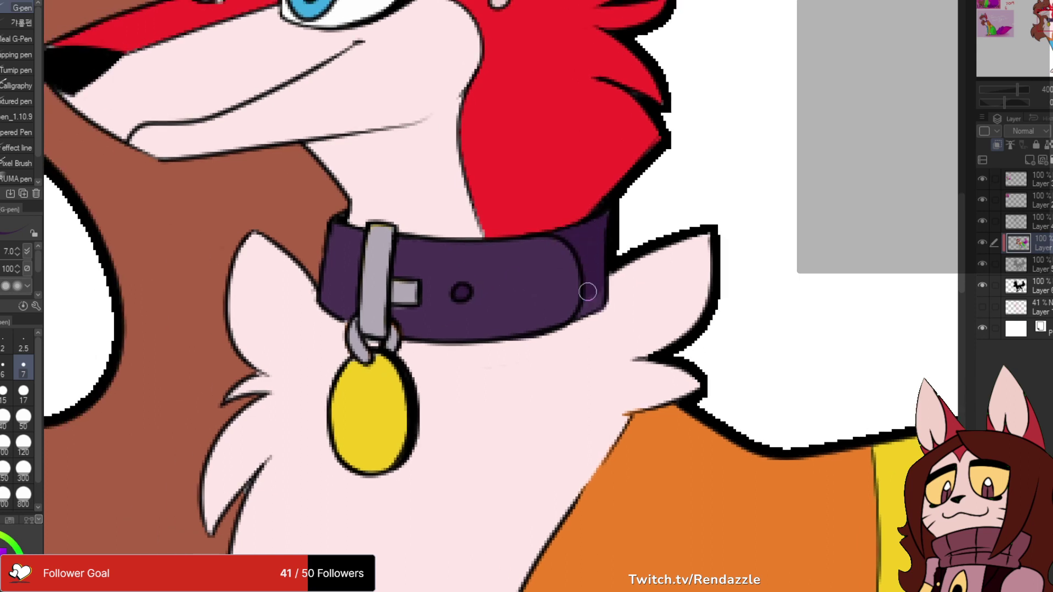
{"action": "left_click_drag", "start_coordinate": [461, 280], "coordinate": [486, 312]}
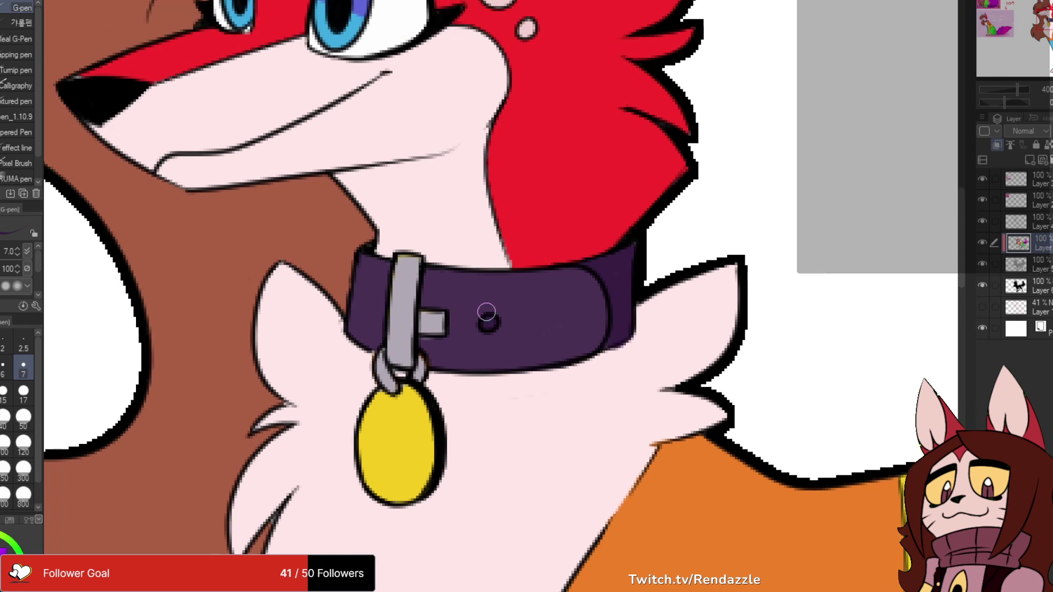
{"action": "scroll", "coordinate": [528, 314], "scroll_direction": "down", "scroll_amount": 8}
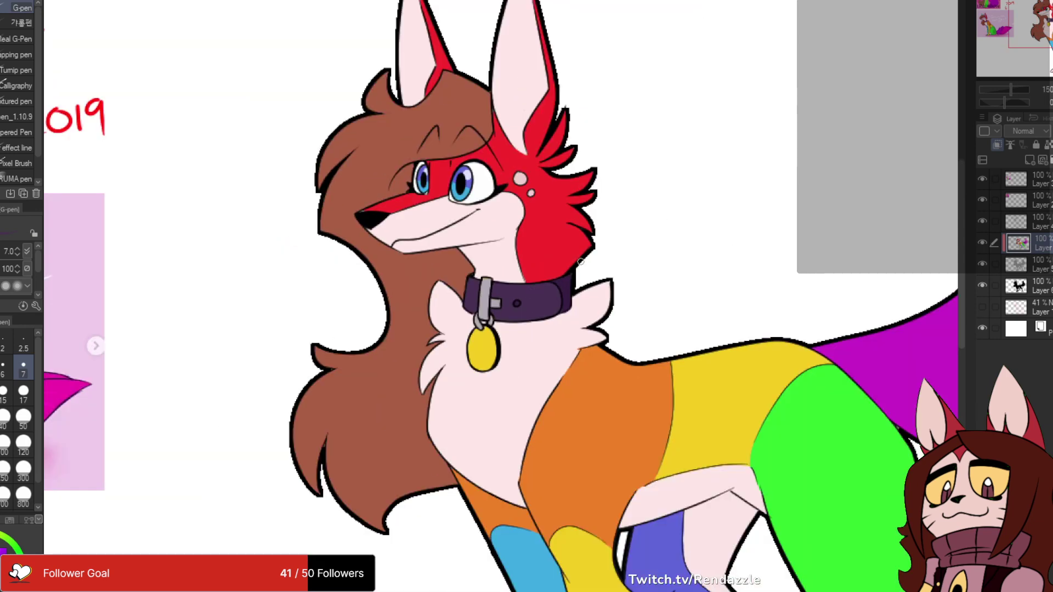
- Add a new layer above the layer that sits directly over the flat colours
{"action": "scroll", "coordinate": [527, 314], "scroll_direction": "down", "scroll_amount": 4}
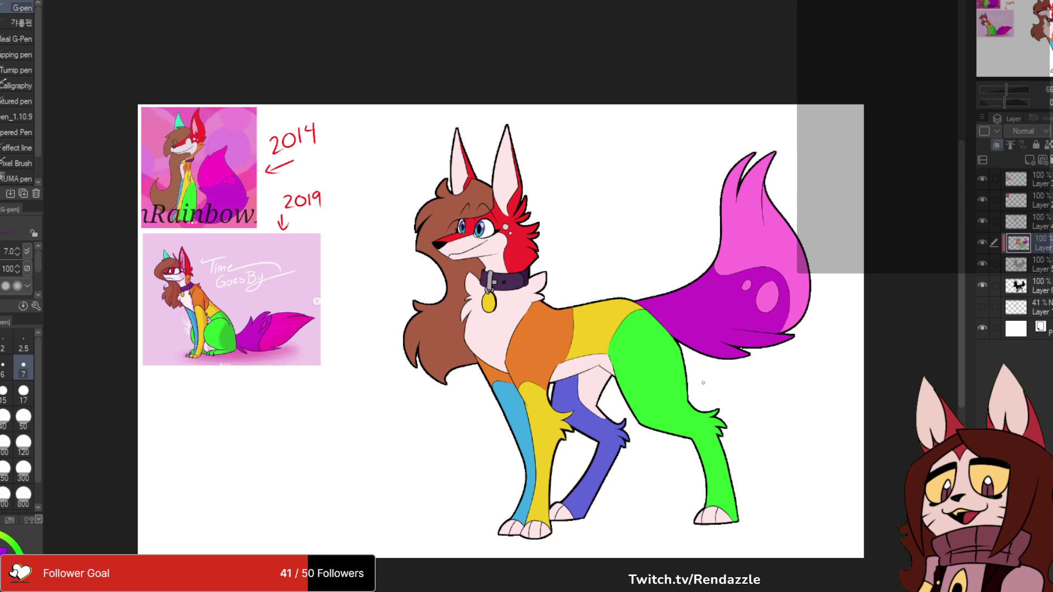
{"action": "left_click_drag", "start_coordinate": [702, 383], "coordinate": [650, 328]}
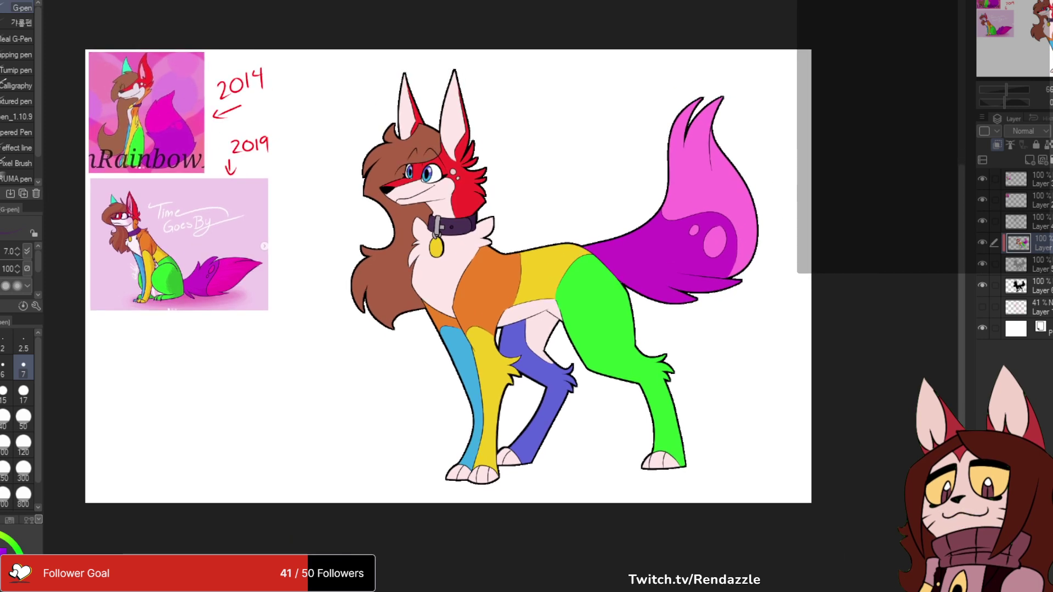
{"action": "left_click", "coordinate": [1031, 221]}
{"action": "left_click", "coordinate": [1029, 159]}
- Examine the fox's coloured body markings and the gap between the legs, checking the flat-colour and outline layers
{"action": "scroll", "coordinate": [591, 229], "scroll_direction": "up", "scroll_amount": 3}
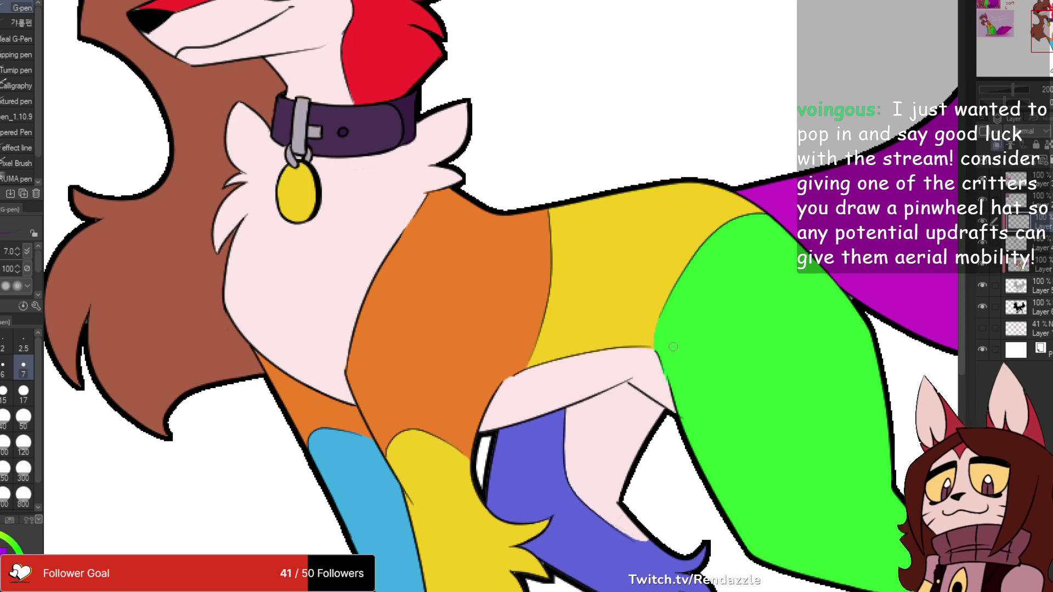
{"action": "scroll", "coordinate": [545, 310], "scroll_direction": "up", "scroll_amount": 2}
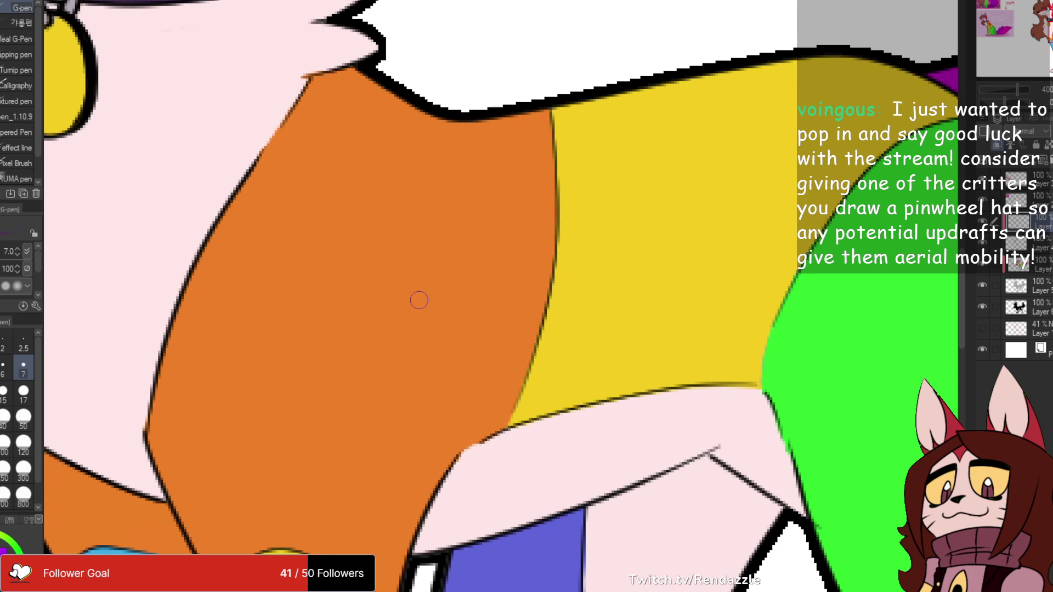
{"action": "scroll", "coordinate": [419, 300], "scroll_direction": "down", "scroll_amount": 4}
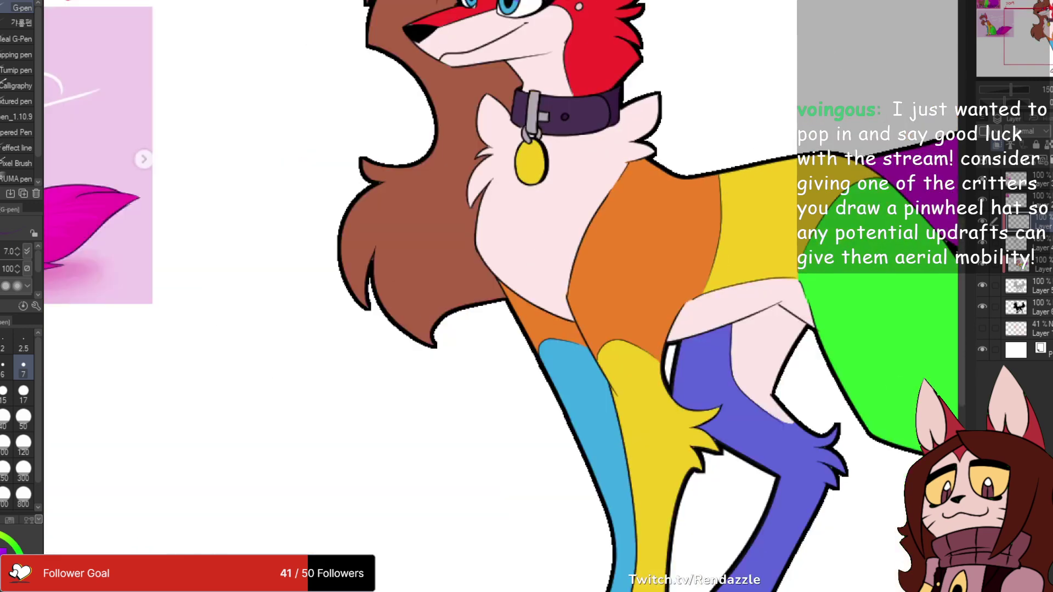
{"action": "left_click_drag", "start_coordinate": [419, 300], "coordinate": [360, 294]}
{"action": "left_click", "coordinate": [1024, 265]}
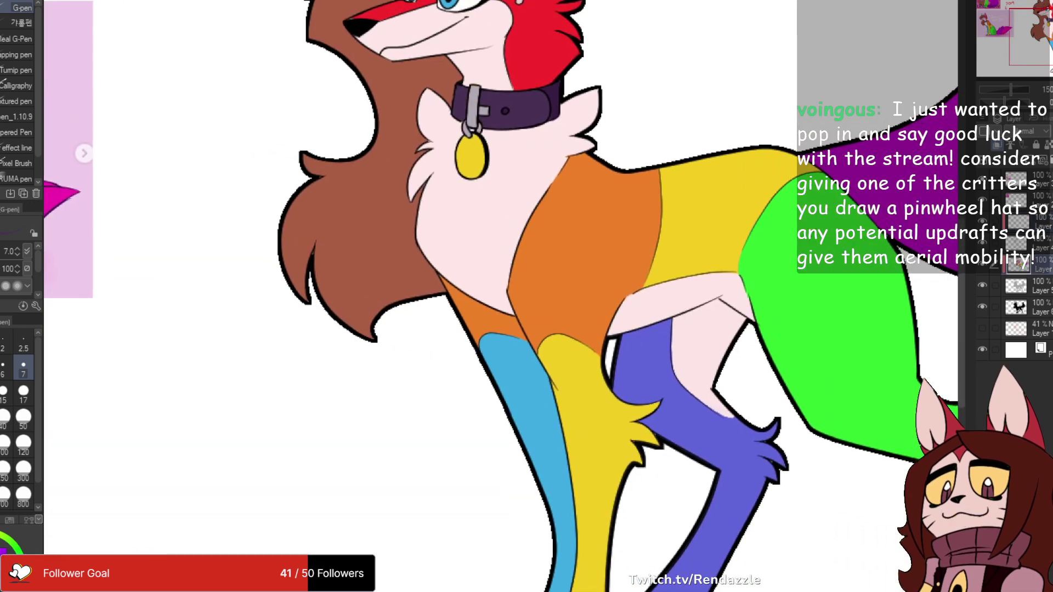
{"action": "scroll", "coordinate": [477, 257], "scroll_direction": "up", "scroll_amount": 3}
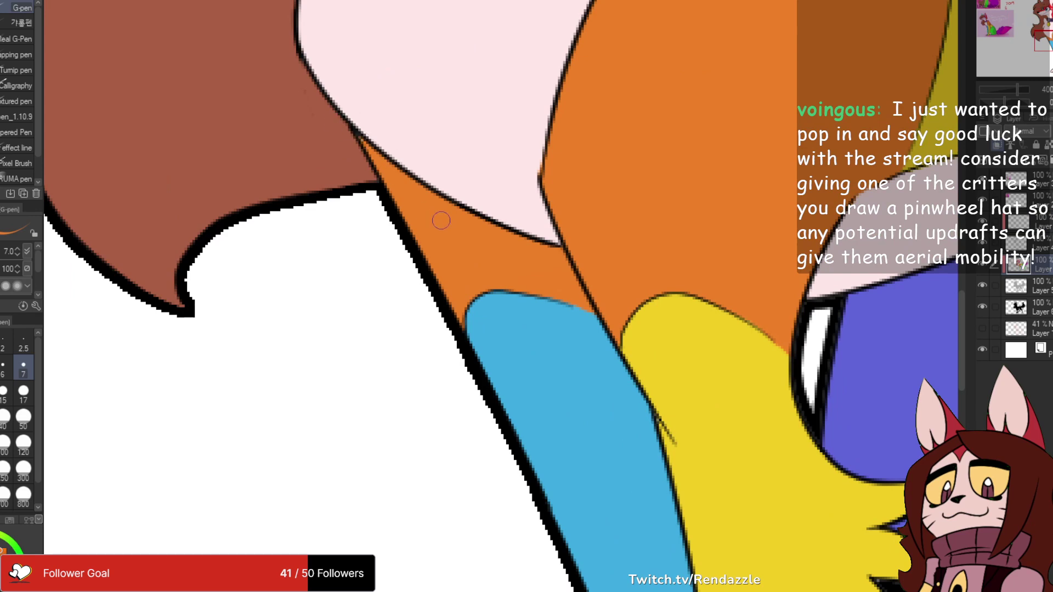
{"action": "left_click_drag", "start_coordinate": [770, 145], "coordinate": [484, 140]}
{"action": "left_click", "coordinate": [1024, 307]}
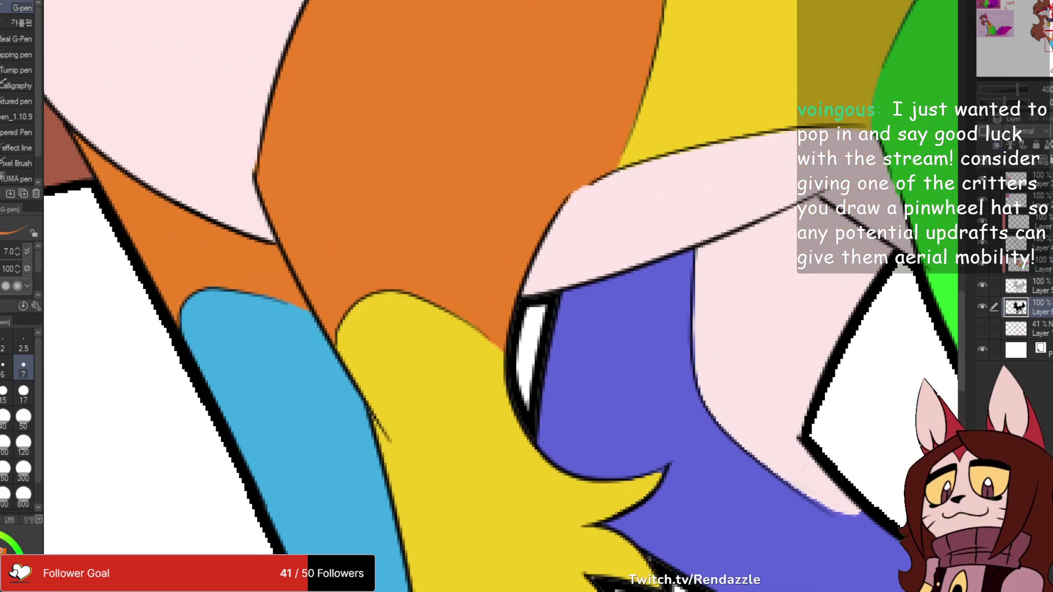
{"action": "left_click", "coordinate": [1024, 285]}
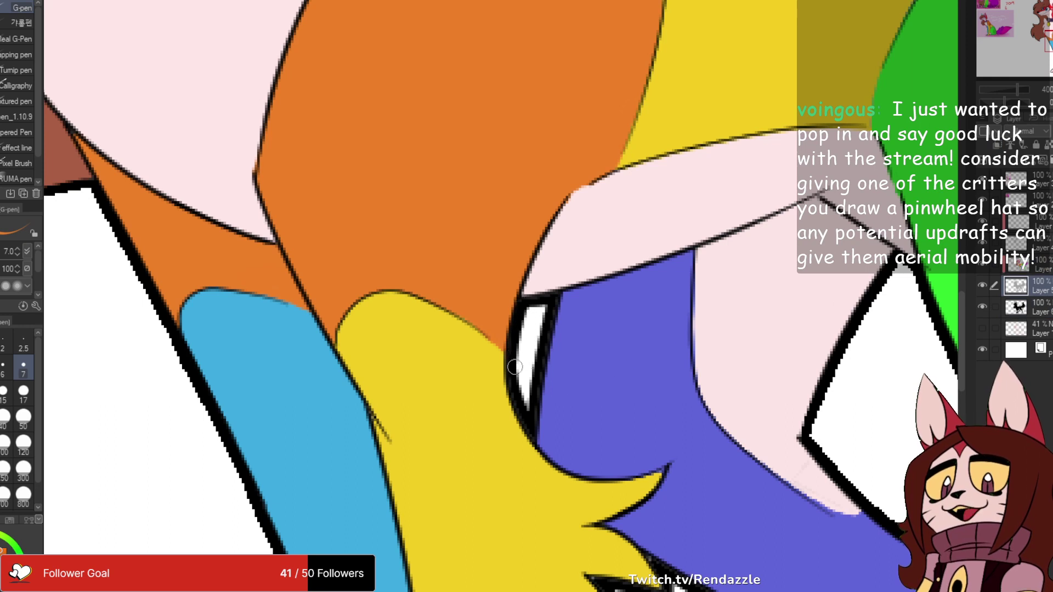
{"action": "left_click_drag", "start_coordinate": [531, 431], "coordinate": [550, 337]}
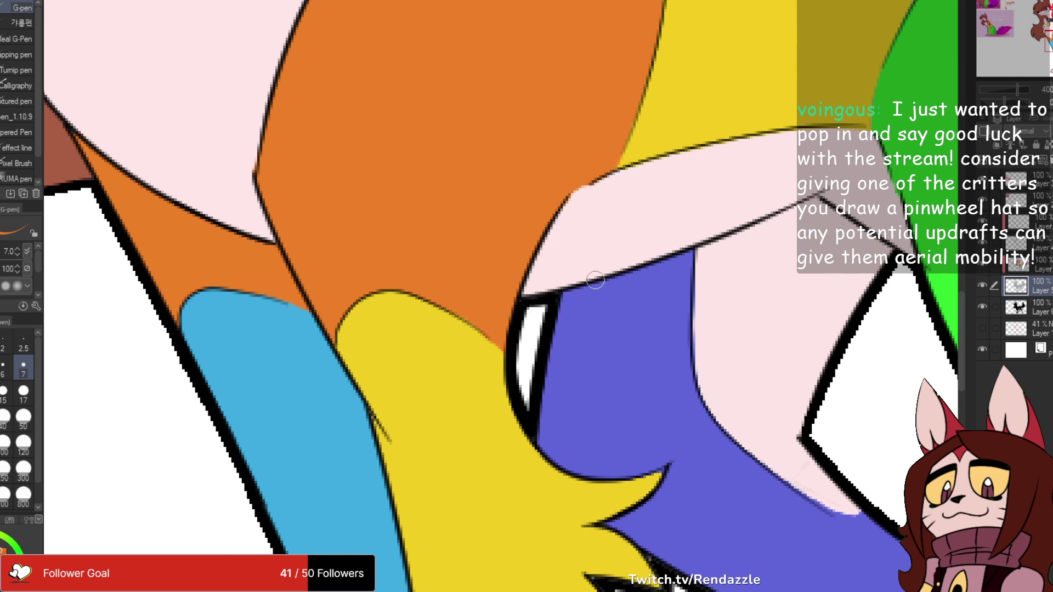
{"action": "scroll", "coordinate": [595, 280], "scroll_direction": "down", "scroll_amount": 4}
{"action": "left_click_drag", "start_coordinate": [599, 275], "coordinate": [491, 253]}
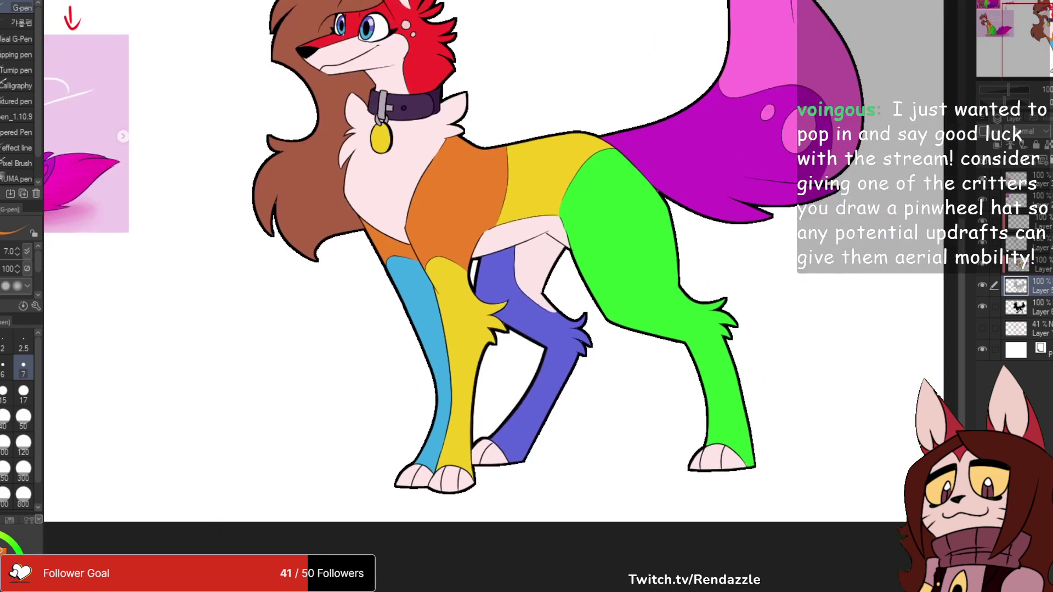
- Duplicate the inner line-art layer above the flat colours and merge the copy down into the original
{"action": "left_click", "coordinate": [1024, 222]}
{"action": "left_click", "coordinate": [1025, 243]}
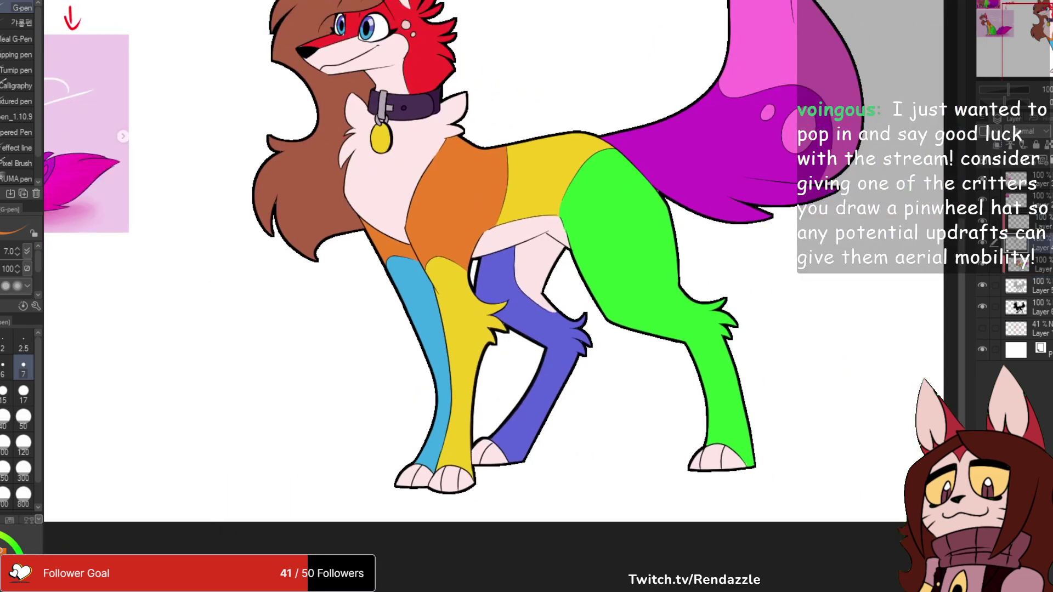
{"action": "key", "text": "ctrl+v"}
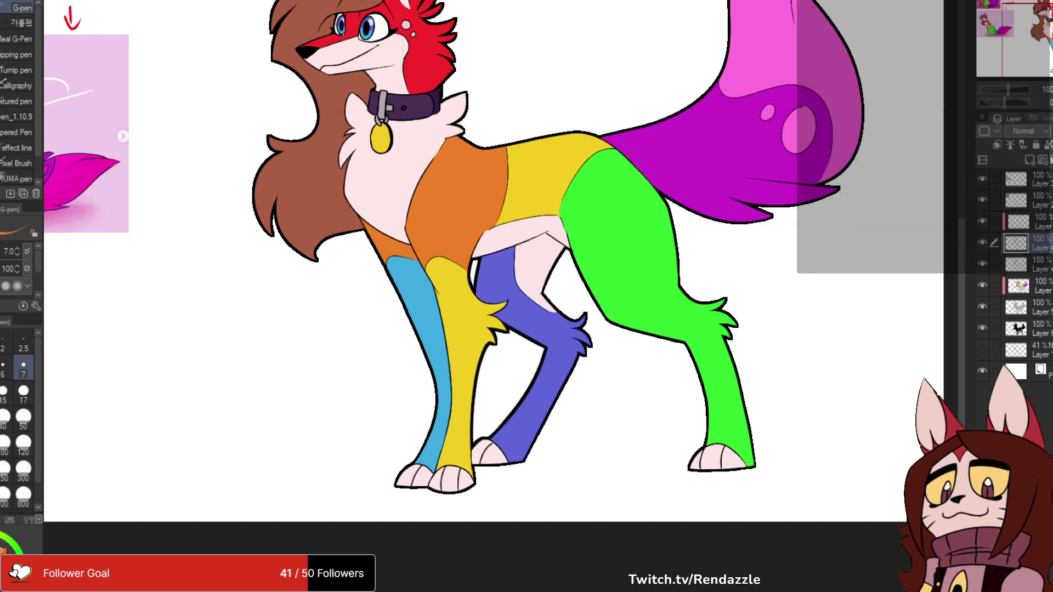
{"action": "key", "text": "ctrl+e"}
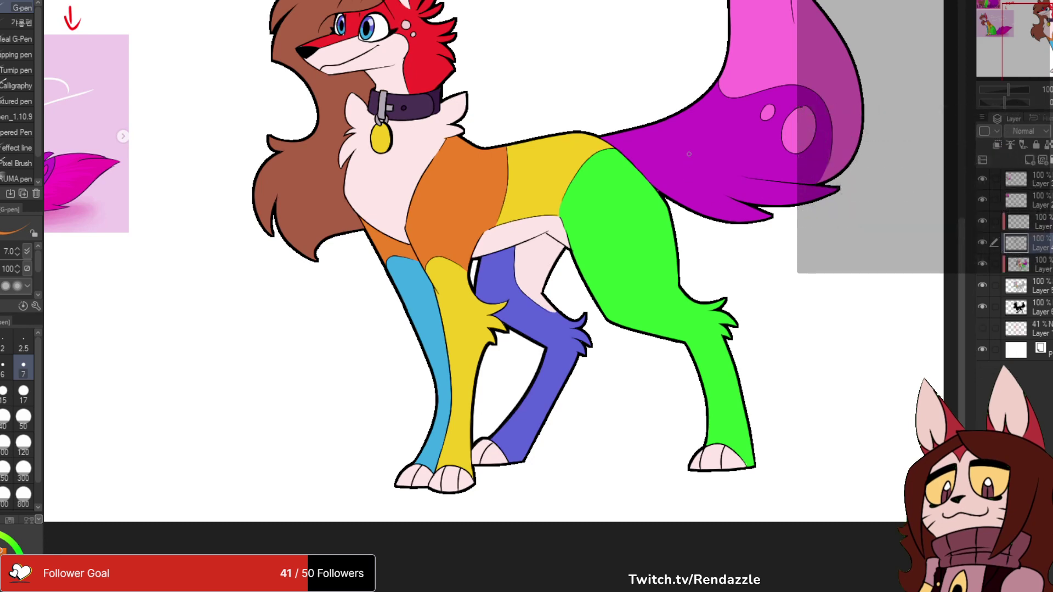
- Recolour the fox's inner line art from black to a dark maroon red
{"action": "scroll", "coordinate": [646, 175], "scroll_direction": "up", "scroll_amount": 3}
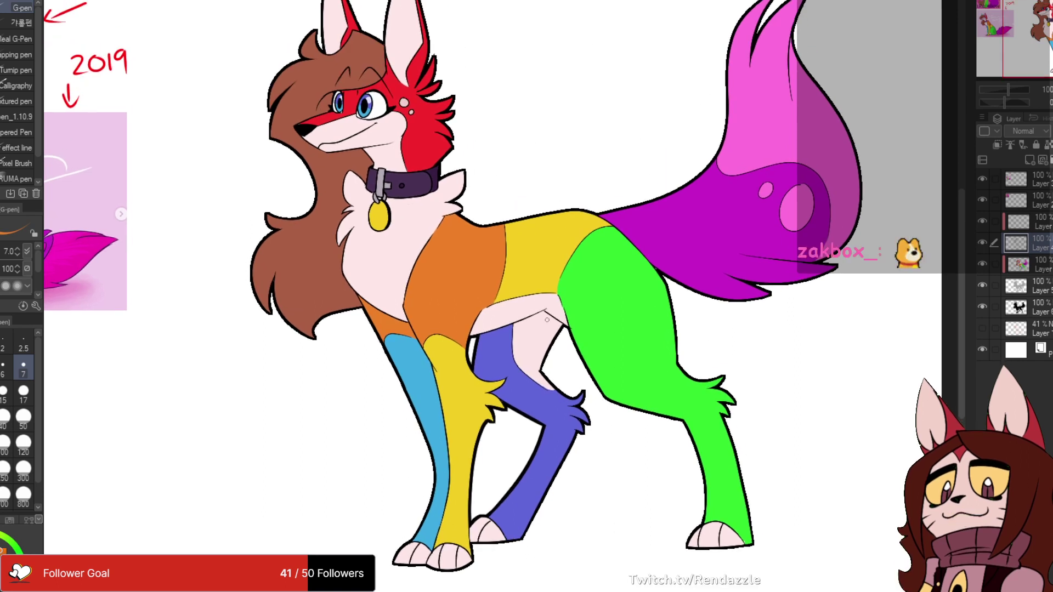
{"action": "left_click_drag", "start_coordinate": [493, 275], "coordinate": [539, 289]}
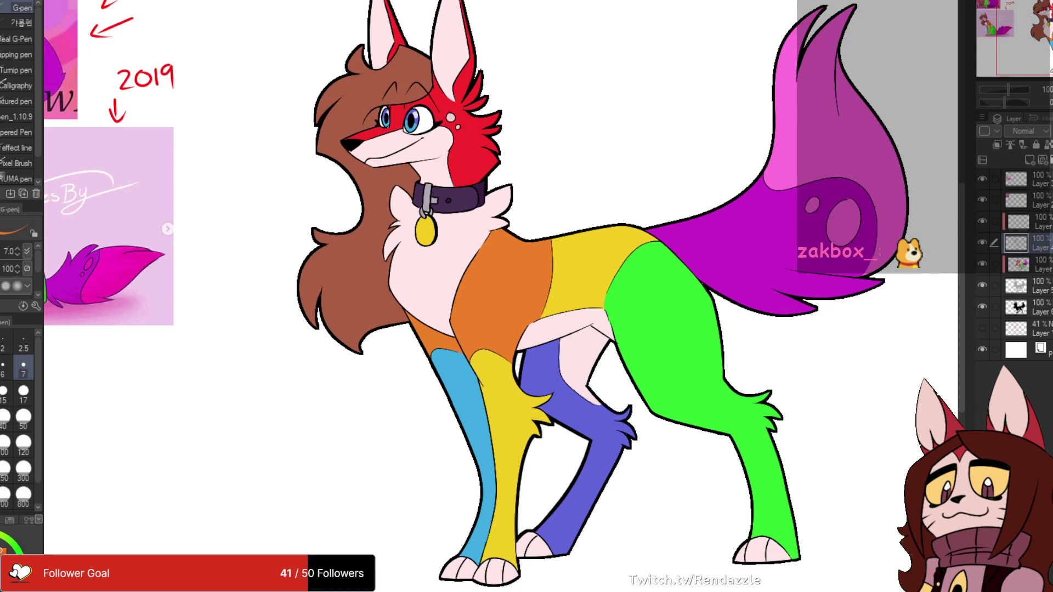
{"action": "left_click", "coordinate": [1031, 222]}
{"action": "scroll", "coordinate": [423, 129], "scroll_direction": "up", "scroll_amount": 2}
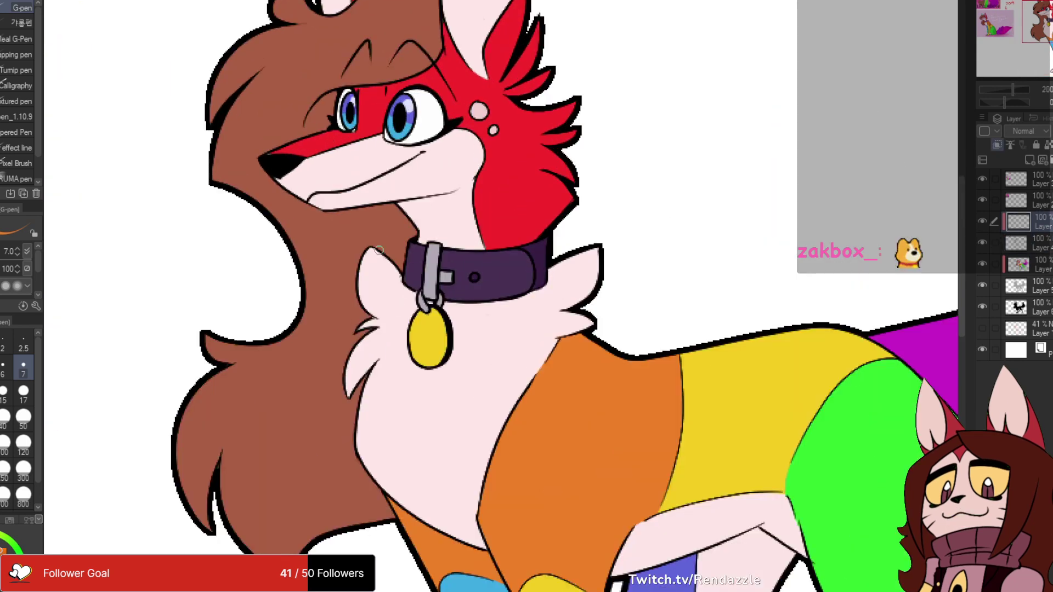
{"action": "left_click_drag", "start_coordinate": [379, 250], "coordinate": [363, 445]}
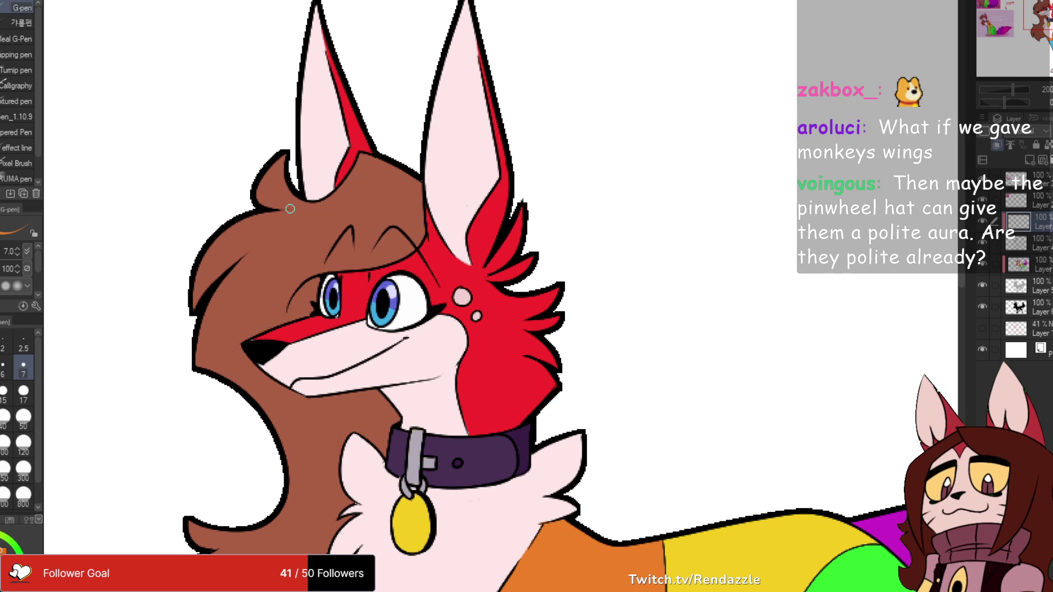
{"action": "key", "text": "ctrl+minus"}
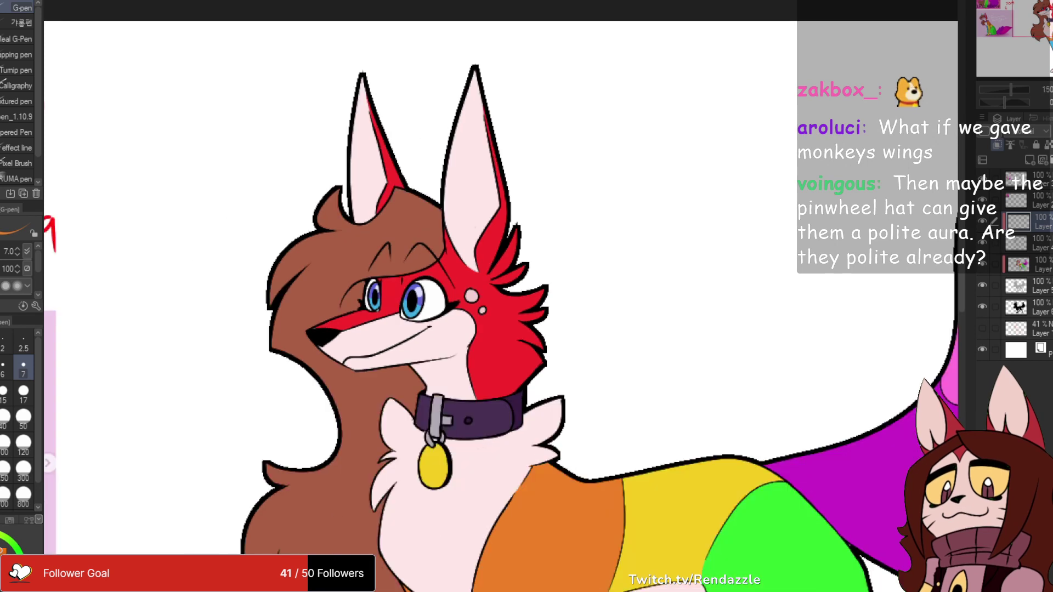
{"action": "left_click_drag", "start_coordinate": [603, 365], "coordinate": [587, 315]}
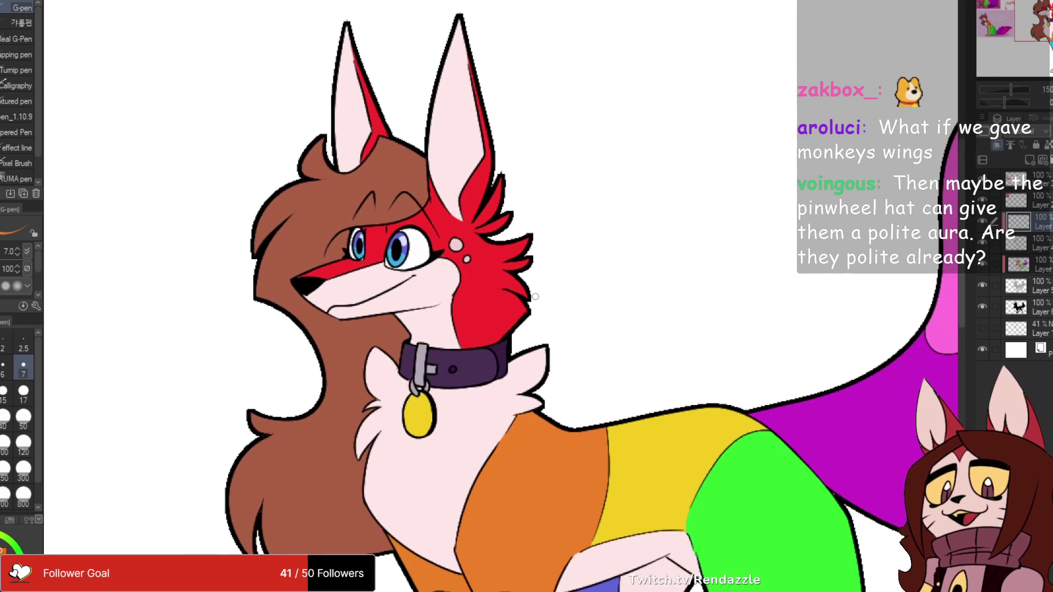
{"action": "left_click_drag", "start_coordinate": [564, 366], "coordinate": [562, 354]}
{"action": "left_click", "coordinate": [472, 300], "text": "alt"}
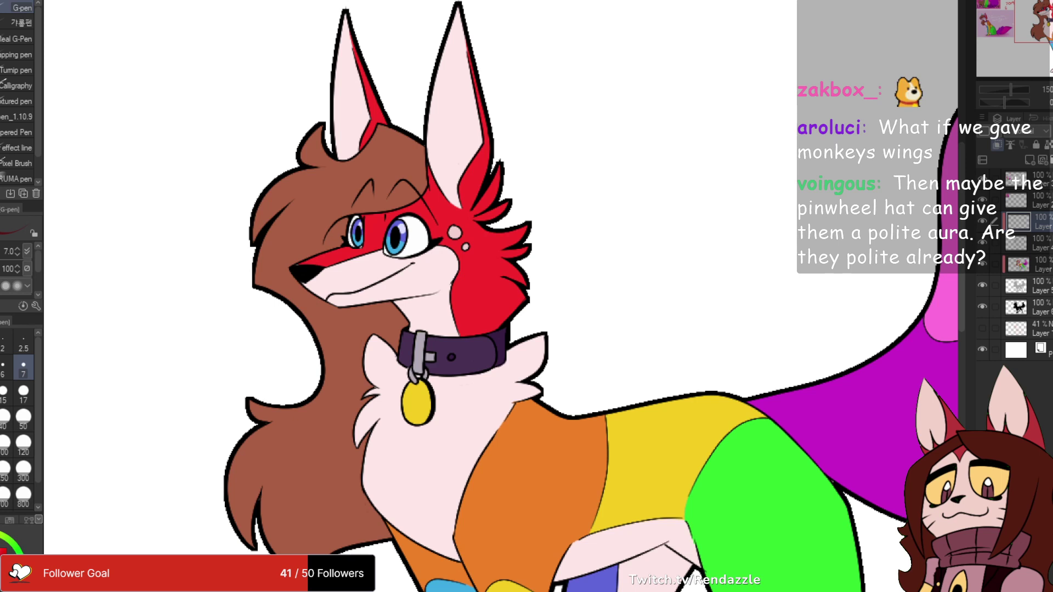
{"action": "left_click", "coordinate": [1031, 243]}
{"action": "key", "text": "alt+Delete"}
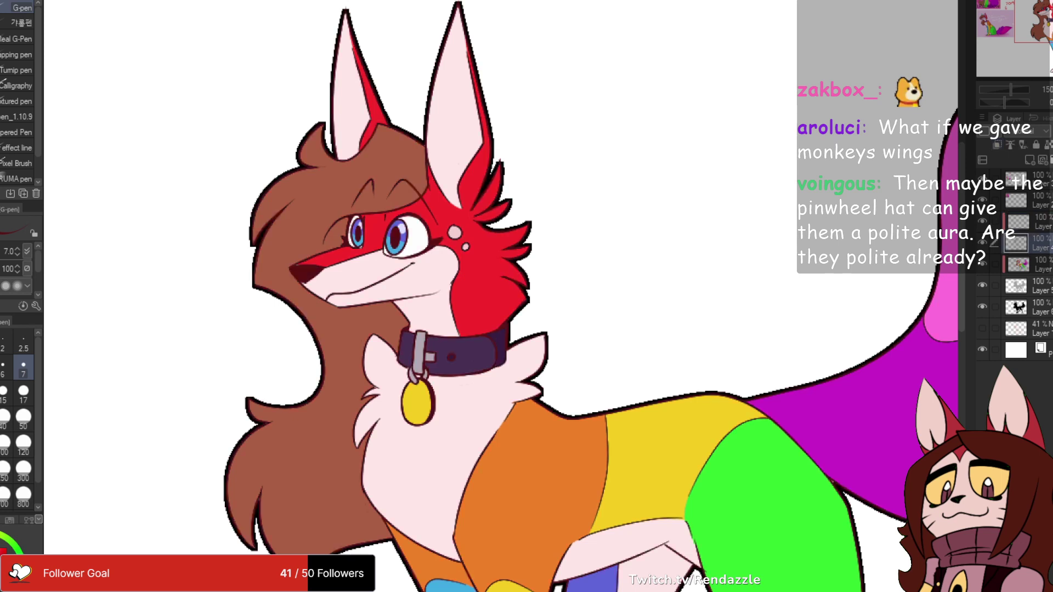
- Recolour the thick outer silhouette outline in the same dark maroon red
{"action": "left_click_drag", "start_coordinate": [493, 329], "coordinate": [509, 232]}
{"action": "left_click", "coordinate": [1031, 307]}
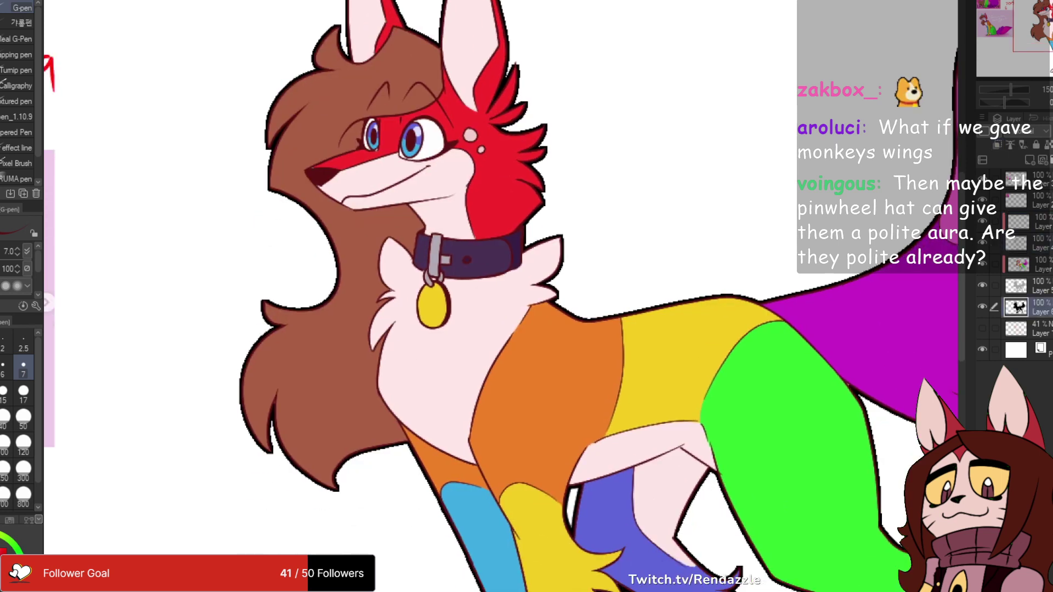
{"action": "key", "text": "alt+Delete"}
- With a size 12 pen on the layer above the line art, paint the line between the orange and yellow body bands orange
{"action": "left_click_drag", "start_coordinate": [688, 277], "coordinate": [648, 269]}
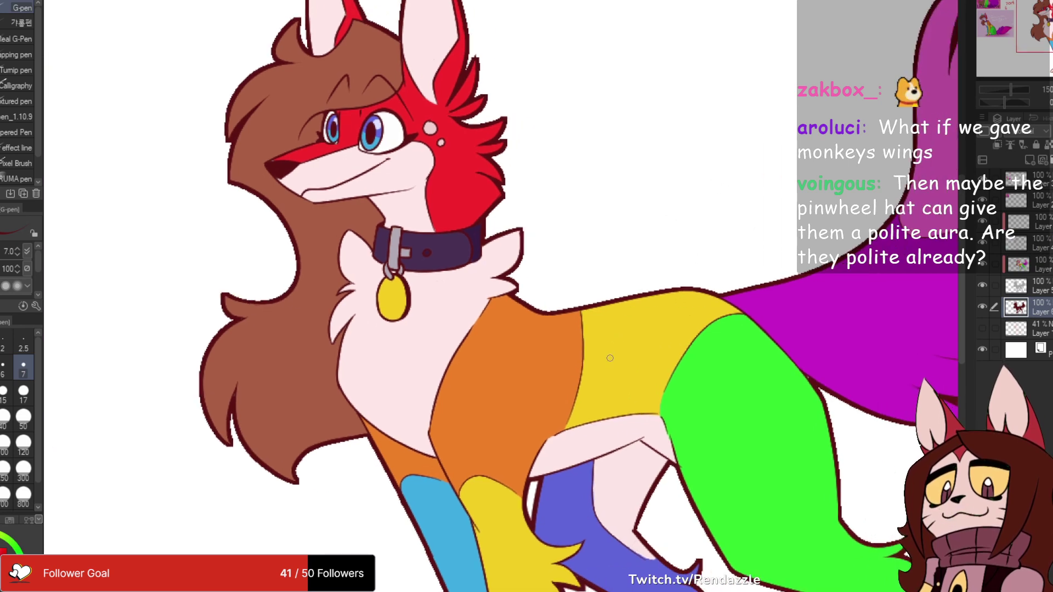
{"action": "scroll", "coordinate": [635, 221], "scroll_direction": "up", "scroll_amount": 5}
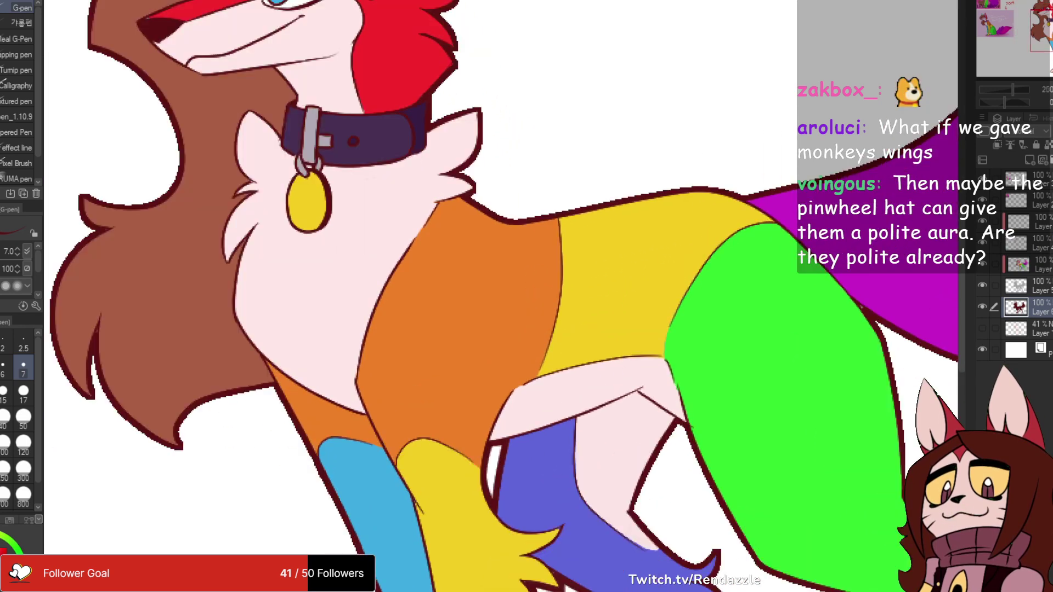
{"action": "left_click", "coordinate": [1018, 221]}
{"action": "key", "text": "bracketright"}
{"action": "key", "text": "bracketright"}
{"action": "key", "text": "bracketright"}
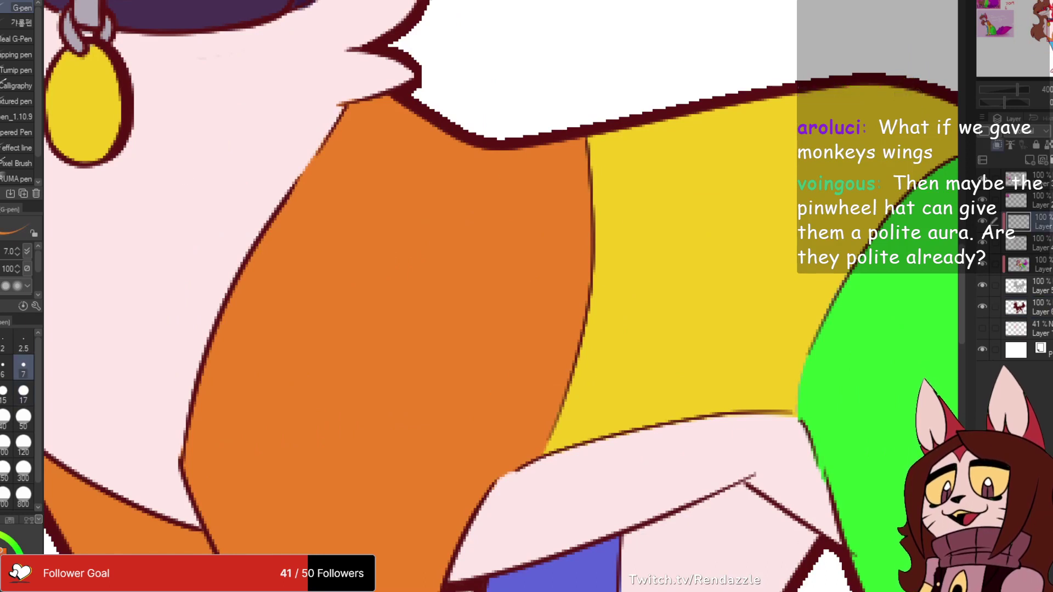
{"action": "mouse_move", "coordinate": [586, 167]}
{"action": "left_mouse_down"}
{"action": "mouse_move", "coordinate": [576, 364]}
{"action": "mouse_move", "coordinate": [595, 226]}
{"action": "mouse_move", "coordinate": [562, 398]}
{"action": "left_mouse_up"}
- Paint the curved marking line between the yellow back and the green thigh in the thigh's green
{"action": "mouse_move", "coordinate": [816, 229]}
{"action": "left_mouse_down"}
{"action": "mouse_move", "coordinate": [529, 192]}
{"action": "mouse_move", "coordinate": [462, 231]}
{"action": "left_mouse_up"}
{"action": "left_click", "coordinate": [449, 264], "text": "alt"}
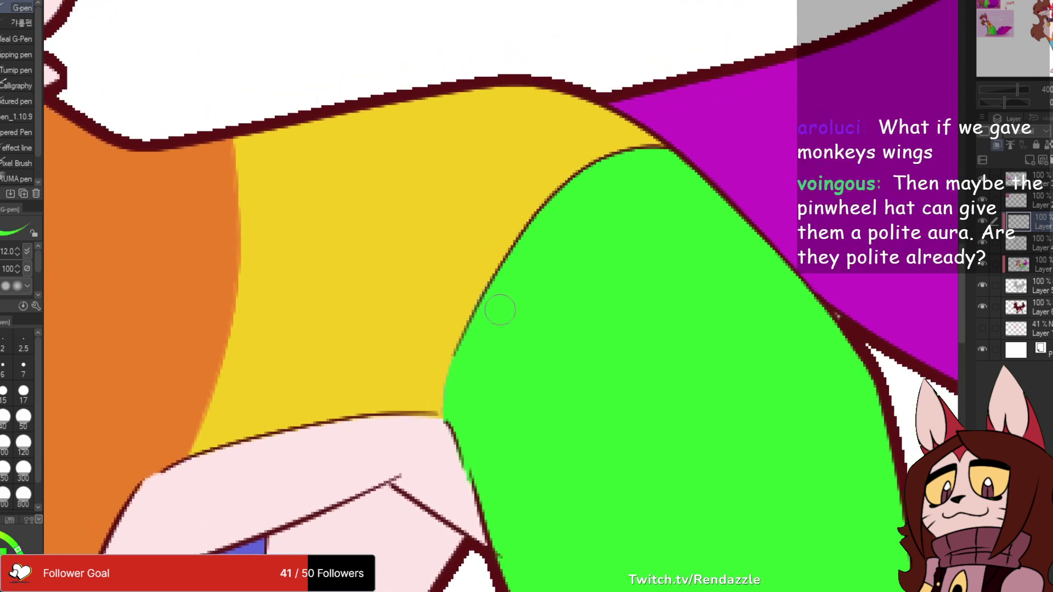
{"action": "mouse_move", "coordinate": [451, 359]}
{"action": "left_mouse_down"}
{"action": "mouse_move", "coordinate": [489, 286]}
{"action": "mouse_move", "coordinate": [597, 174]}
{"action": "mouse_move", "coordinate": [538, 228]}
{"action": "mouse_move", "coordinate": [587, 168]}
{"action": "left_mouse_up"}
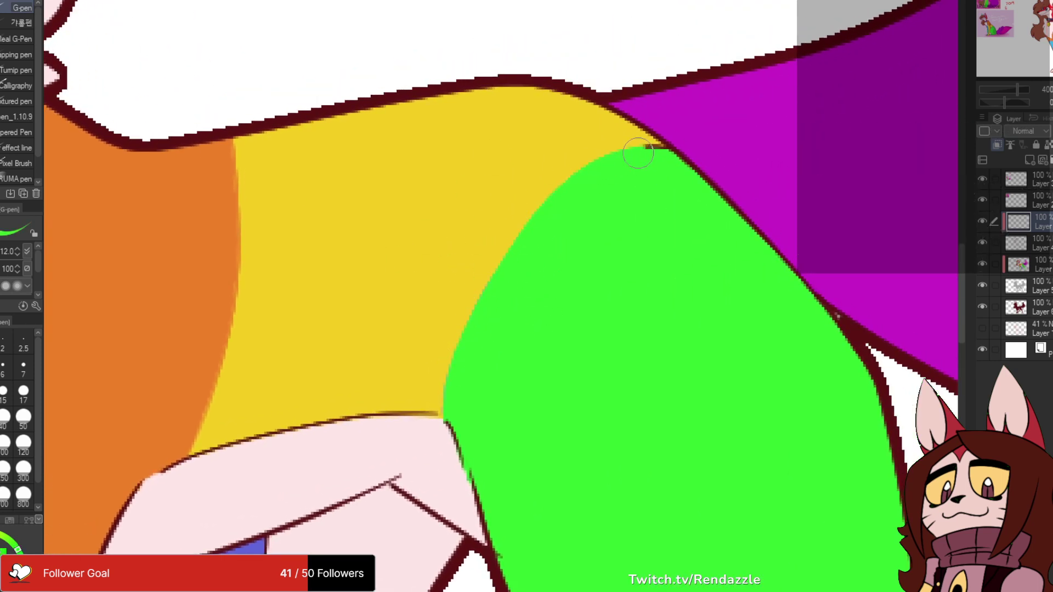
- Paint the marking lines above the front legs' yellow and blue sections in the shoulder's orange
{"action": "scroll", "coordinate": [683, 138], "scroll_direction": "down", "scroll_amount": 3}
{"action": "mouse_move", "coordinate": [682, 139]}
{"action": "left_mouse_down"}
{"action": "mouse_move", "coordinate": [649, 181]}
{"action": "mouse_move", "coordinate": [672, 371]}
{"action": "mouse_move", "coordinate": [702, 133]}
{"action": "left_mouse_up"}
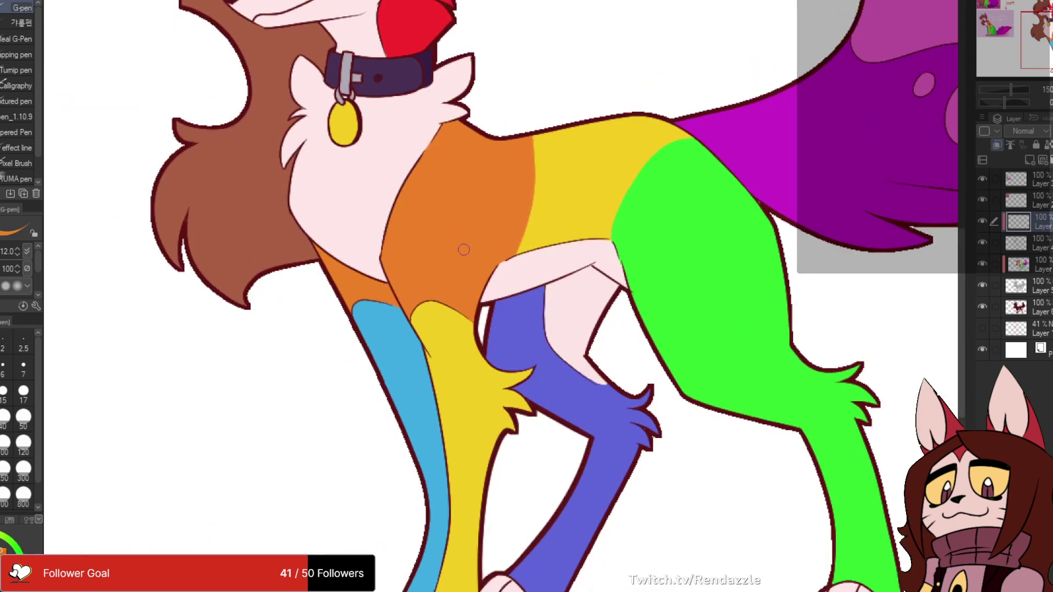
{"action": "scroll", "coordinate": [419, 278], "scroll_direction": "up", "scroll_amount": 5}
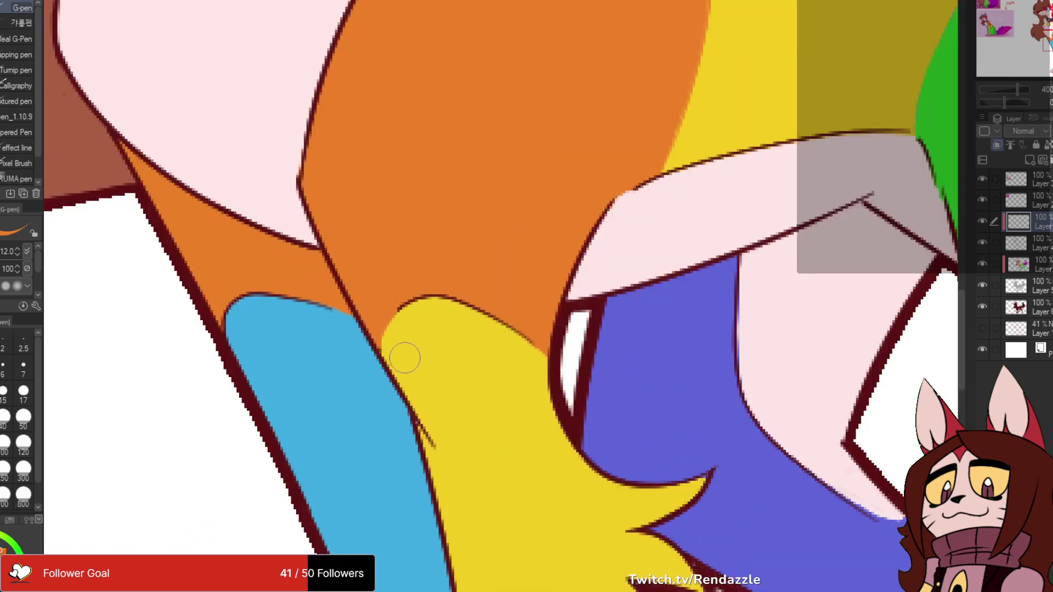
{"action": "mouse_move", "coordinate": [387, 315]}
{"action": "left_mouse_down"}
{"action": "mouse_move", "coordinate": [511, 339]}
{"action": "mouse_move", "coordinate": [493, 318]}
{"action": "mouse_move", "coordinate": [523, 332]}
{"action": "left_mouse_up"}
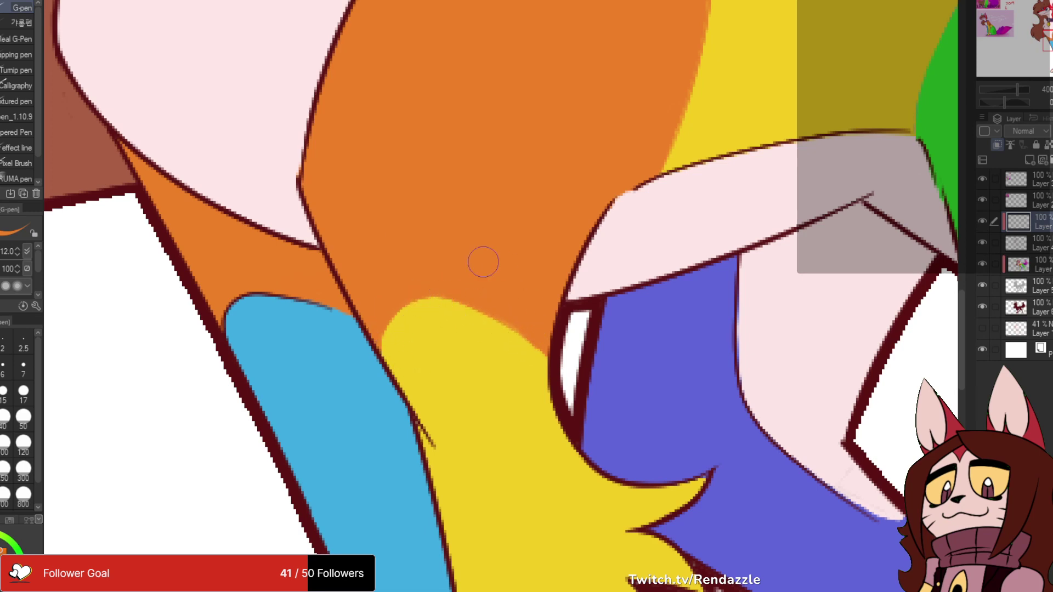
{"action": "mouse_move", "coordinate": [227, 310]}
{"action": "left_mouse_down"}
{"action": "mouse_move", "coordinate": [259, 346]}
{"action": "mouse_move", "coordinate": [252, 293]}
{"action": "mouse_move", "coordinate": [332, 329]}
{"action": "left_mouse_up"}
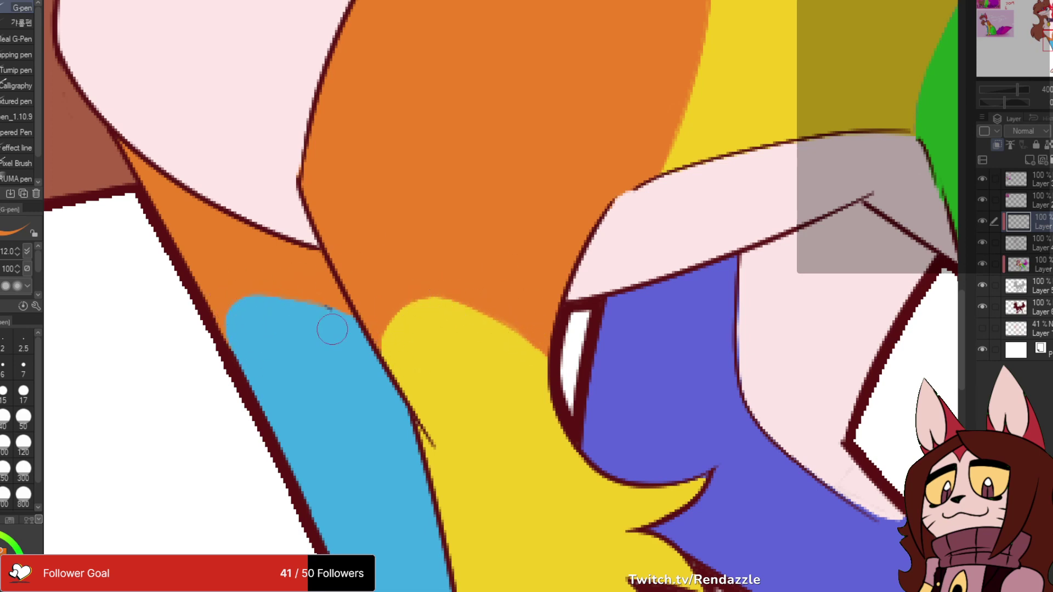
- Paint the marking line between the far hind leg's indigo and its pale inner thigh in the leg's indigo
{"action": "scroll", "coordinate": [349, 261], "scroll_direction": "down", "scroll_amount": 4}
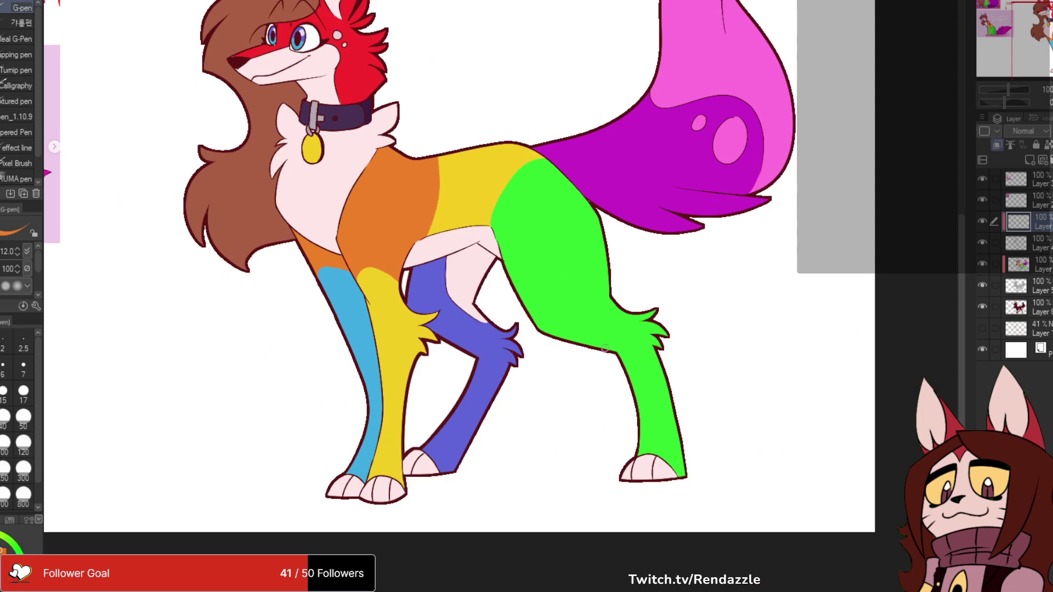
{"action": "left_click_drag", "start_coordinate": [348, 259], "coordinate": [382, 248]}
{"action": "left_click_drag", "start_coordinate": [485, 277], "coordinate": [496, 318]}
{"action": "scroll", "coordinate": [496, 318], "scroll_direction": "up", "scroll_amount": 2}
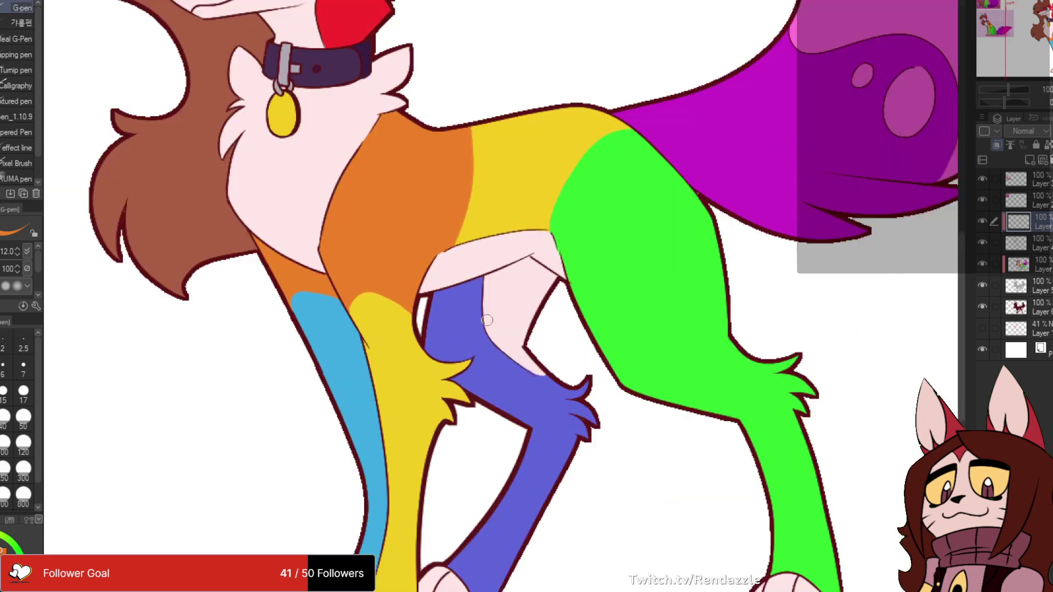
{"action": "left_click", "coordinate": [476, 324], "text": "alt"}
{"action": "scroll", "coordinate": [483, 297], "scroll_direction": "up", "scroll_amount": 3}
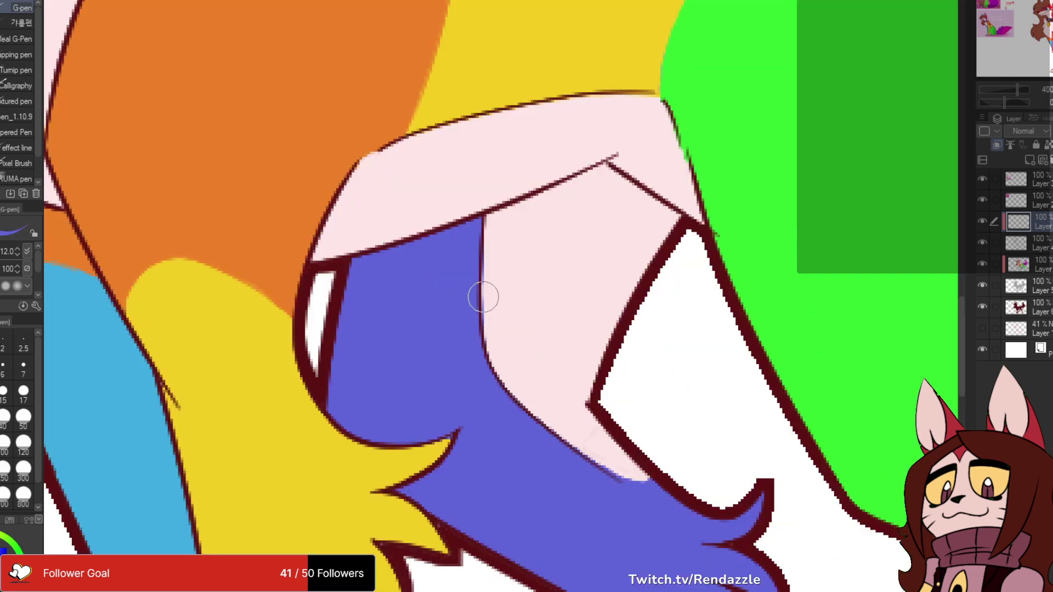
{"action": "mouse_move", "coordinate": [509, 218]}
{"action": "left_mouse_down"}
{"action": "mouse_move", "coordinate": [496, 227]}
{"action": "mouse_move", "coordinate": [501, 400]}
{"action": "mouse_move", "coordinate": [560, 439]}
{"action": "left_mouse_up"}
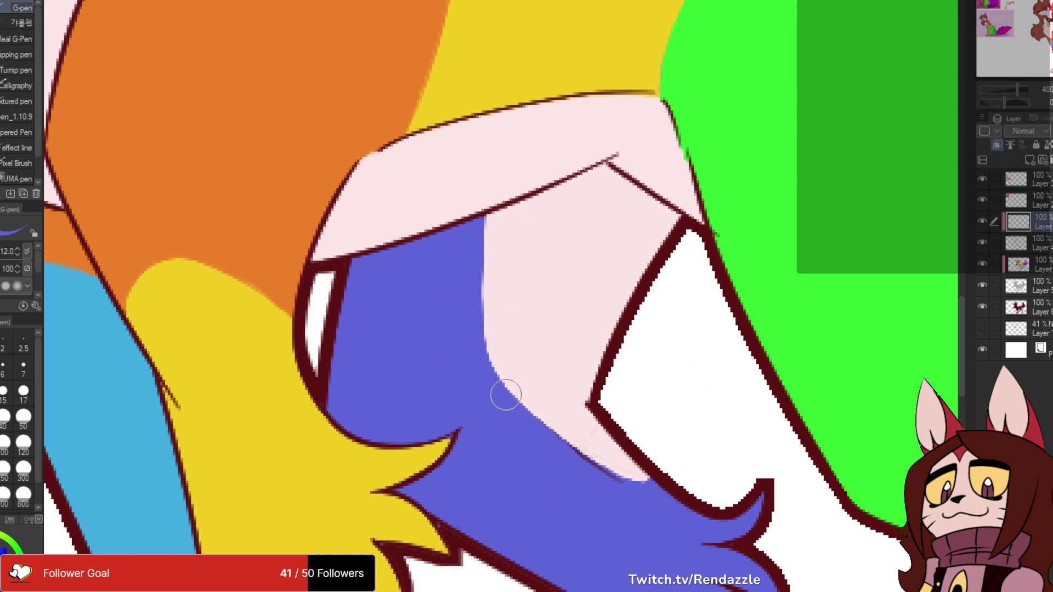
{"action": "left_click_drag", "start_coordinate": [505, 395], "coordinate": [642, 496]}
{"action": "left_click_drag", "start_coordinate": [482, 296], "coordinate": [565, 435]}
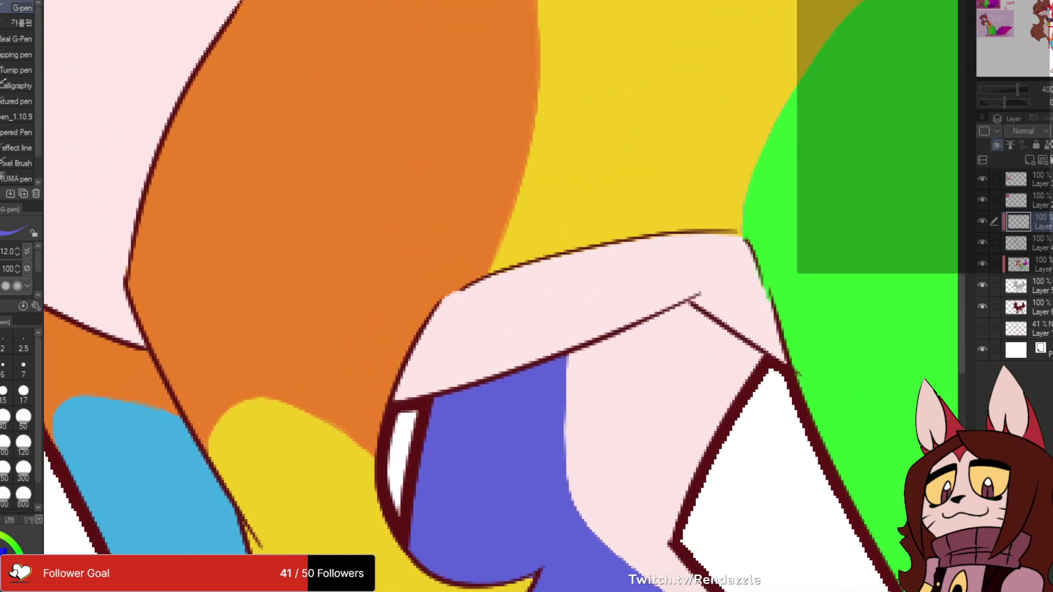
- Paint the line between the yellow back and the underbelly in the belly's pale pink
{"action": "left_click", "coordinate": [556, 288], "text": "alt"}
{"action": "mouse_move", "coordinate": [467, 300]}
{"action": "left_mouse_down"}
{"action": "mouse_move", "coordinate": [634, 235]}
{"action": "mouse_move", "coordinate": [742, 232]}
{"action": "mouse_move", "coordinate": [450, 250]}
{"action": "mouse_move", "coordinate": [605, 289]}
{"action": "mouse_move", "coordinate": [578, 333]}
{"action": "left_mouse_up"}
{"action": "scroll", "coordinate": [779, 246], "scroll_direction": "down", "scroll_amount": 5}
{"action": "scroll", "coordinate": [449, 249], "scroll_direction": "up", "scroll_amount": 1}
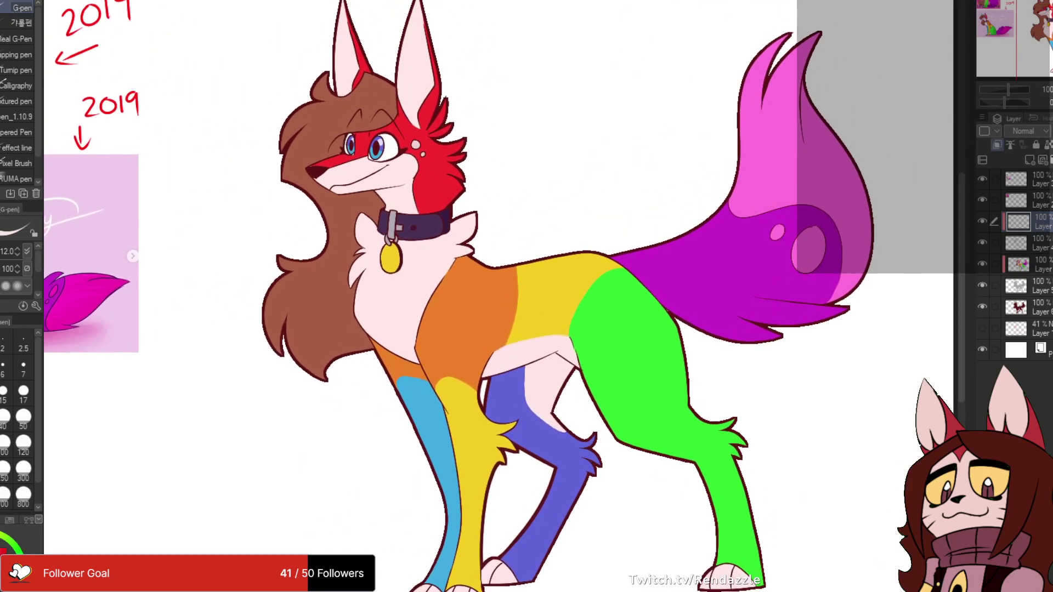
- Paint the tail's pink-purple boundary line and the outlines of its two oval spots in the tail tip's pink
{"action": "scroll", "coordinate": [803, 183], "scroll_direction": "up", "scroll_amount": 5}
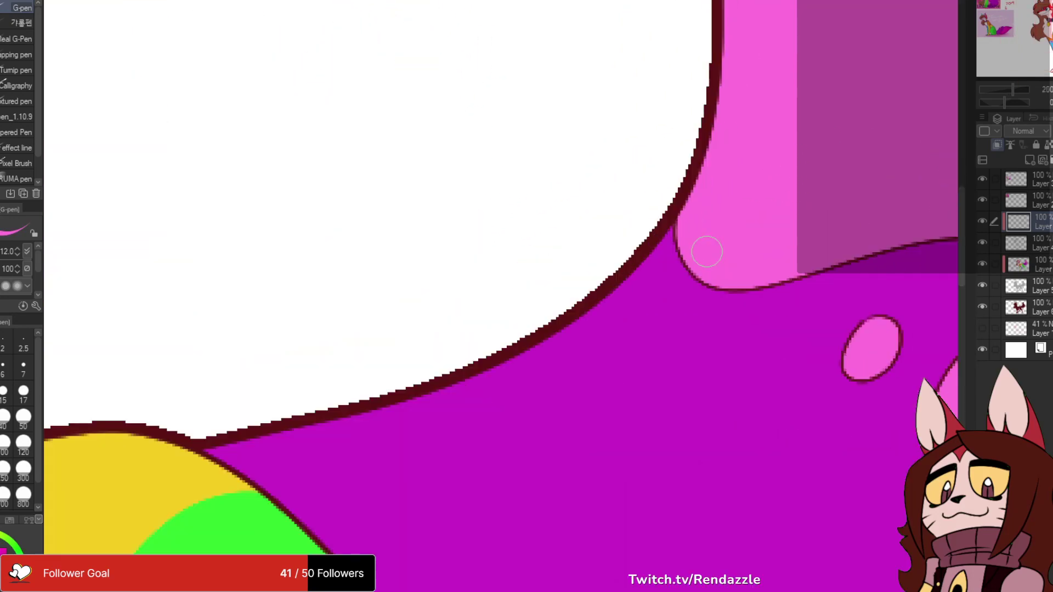
{"action": "left_click_drag", "start_coordinate": [771, 220], "coordinate": [480, 191]}
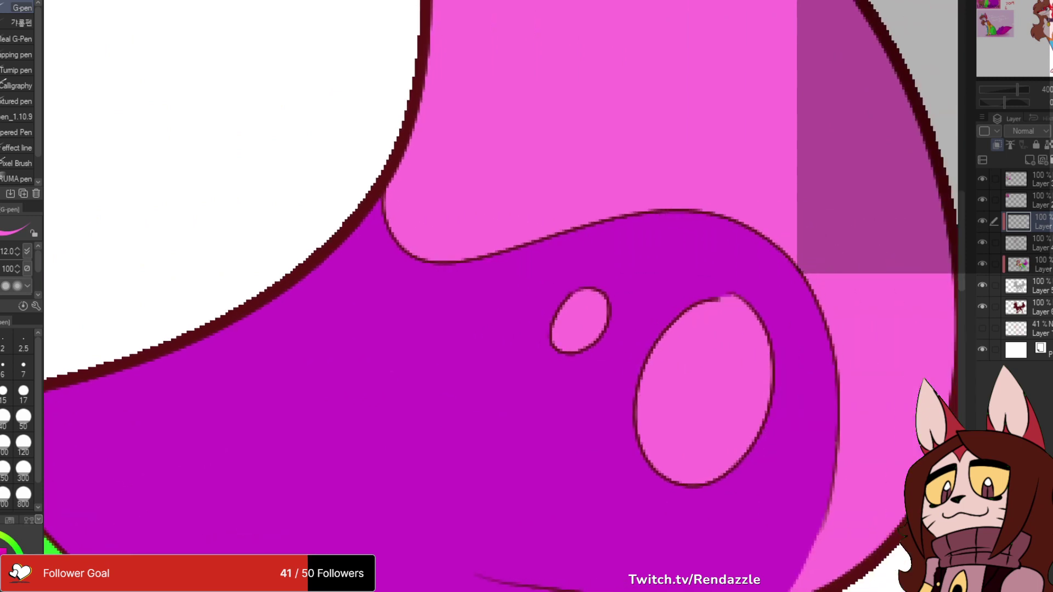
{"action": "mouse_move", "coordinate": [396, 240]}
{"action": "left_mouse_down"}
{"action": "mouse_move", "coordinate": [402, 211]}
{"action": "mouse_move", "coordinate": [451, 265]}
{"action": "mouse_move", "coordinate": [583, 223]}
{"action": "mouse_move", "coordinate": [722, 205]}
{"action": "mouse_move", "coordinate": [773, 228]}
{"action": "mouse_move", "coordinate": [745, 228]}
{"action": "mouse_move", "coordinate": [820, 477]}
{"action": "left_mouse_up"}
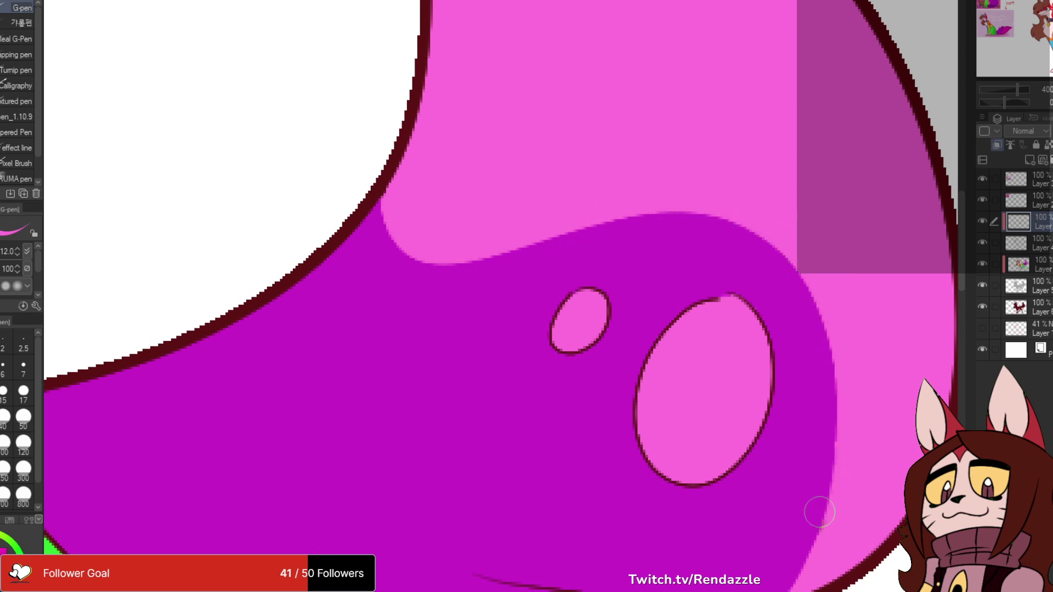
{"action": "mouse_move", "coordinate": [685, 318]}
{"action": "left_mouse_down"}
{"action": "mouse_move", "coordinate": [731, 289]}
{"action": "mouse_move", "coordinate": [648, 380]}
{"action": "mouse_move", "coordinate": [665, 469]}
{"action": "mouse_move", "coordinate": [718, 472]}
{"action": "mouse_move", "coordinate": [769, 416]}
{"action": "mouse_move", "coordinate": [751, 292]}
{"action": "left_mouse_up"}
{"action": "mouse_move", "coordinate": [589, 314]}
{"action": "left_mouse_down"}
{"action": "mouse_move", "coordinate": [559, 347]}
{"action": "mouse_move", "coordinate": [592, 302]}
{"action": "mouse_move", "coordinate": [822, 242]}
{"action": "left_mouse_up"}
- Paint the upper part of the line between the pale chest fur and the orange shoulder in the shoulder's orange
{"action": "key", "text": "ctrl+alt+0"}
{"action": "scroll", "coordinate": [494, 326], "scroll_direction": "up", "scroll_amount": 5}
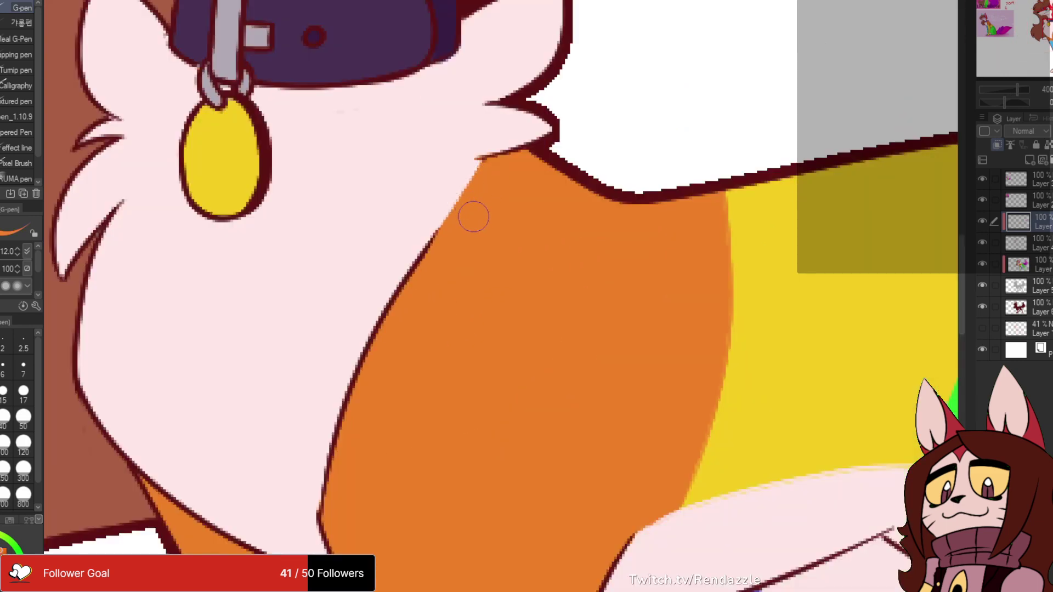
{"action": "scroll", "coordinate": [759, 96], "scroll_direction": "down", "scroll_amount": 3}
{"action": "left_click_drag", "start_coordinate": [757, 98], "coordinate": [670, 391]}
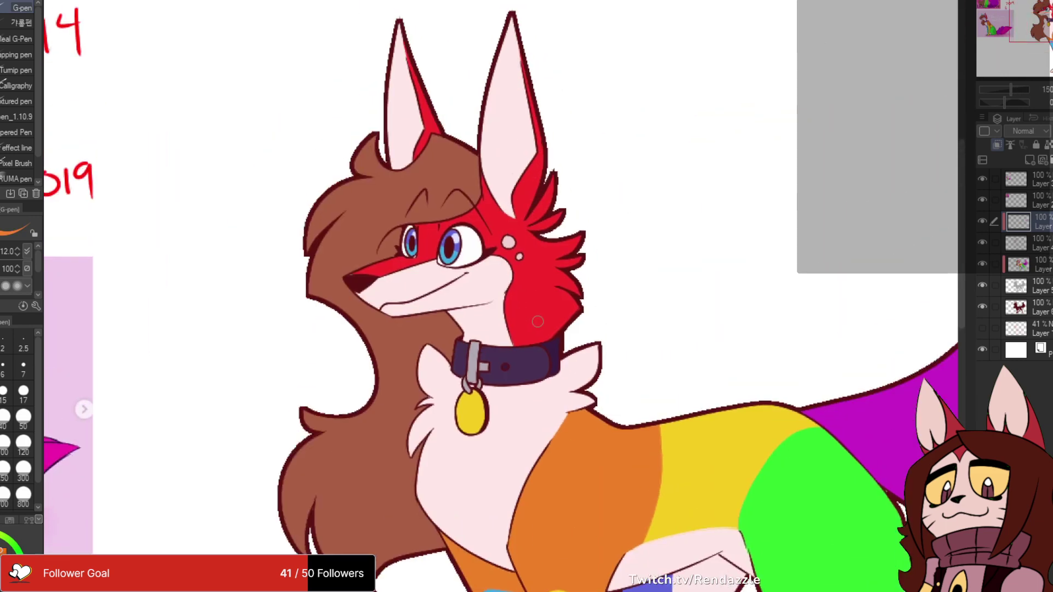
- Paint the marking line from behind the eye around the pale cheek and down to the collar in the face's red
{"action": "scroll", "coordinate": [538, 321], "scroll_direction": "up", "scroll_amount": 4}
{"action": "key", "text": "ctrl+z"}
{"action": "key", "text": "ctrl+z"}
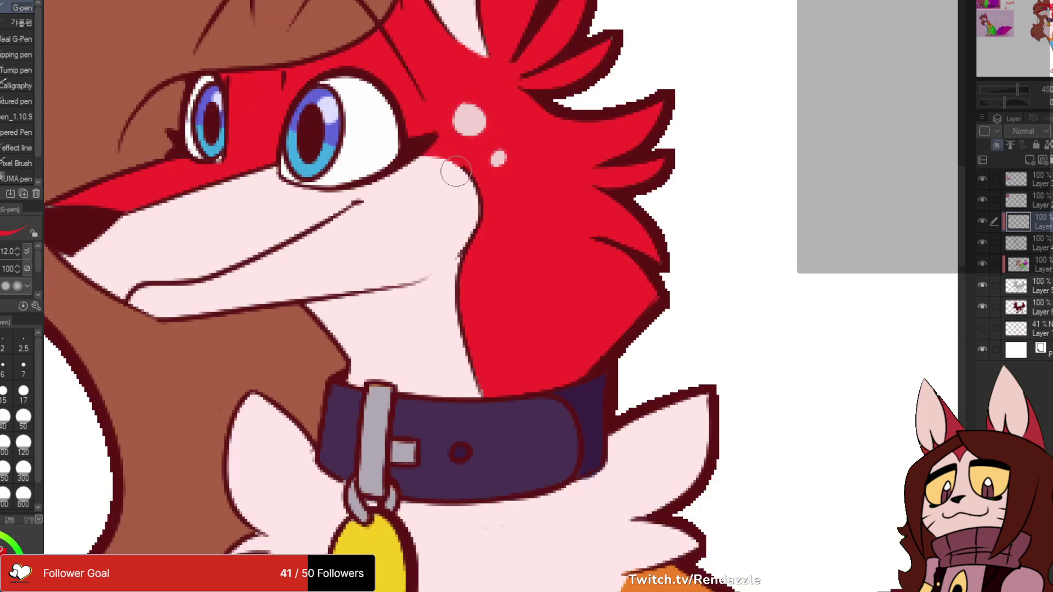
{"action": "mouse_move", "coordinate": [456, 172]}
{"action": "left_mouse_down"}
{"action": "mouse_move", "coordinate": [483, 210]}
{"action": "mouse_move", "coordinate": [476, 271]}
{"action": "mouse_move", "coordinate": [454, 299]}
{"action": "mouse_move", "coordinate": [458, 274]}
{"action": "mouse_move", "coordinate": [483, 379]}
{"action": "left_mouse_up"}
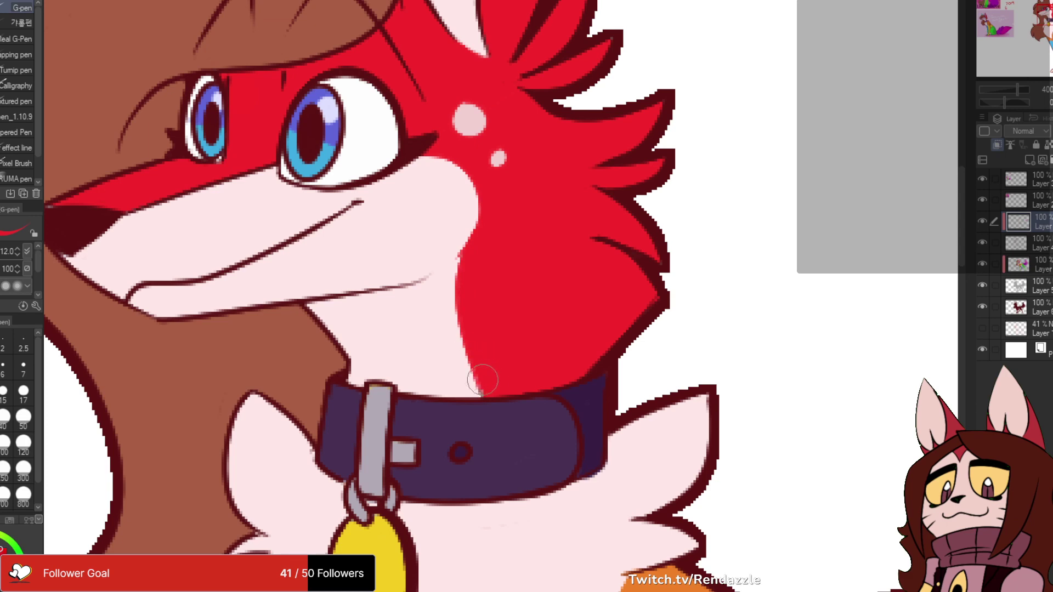
{"action": "left_click_drag", "start_coordinate": [476, 322], "coordinate": [540, 272]}
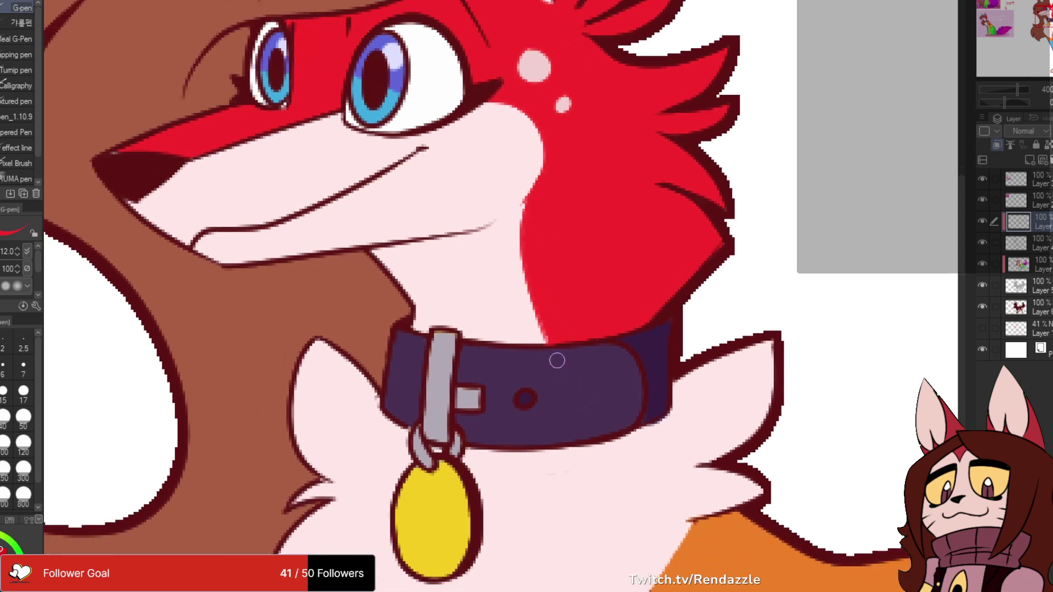
- Paint the line between the red bridge and pale side of the muzzle red, and reduce the pen size to 8
{"action": "left_click_drag", "start_coordinate": [533, 354], "coordinate": [596, 466]}
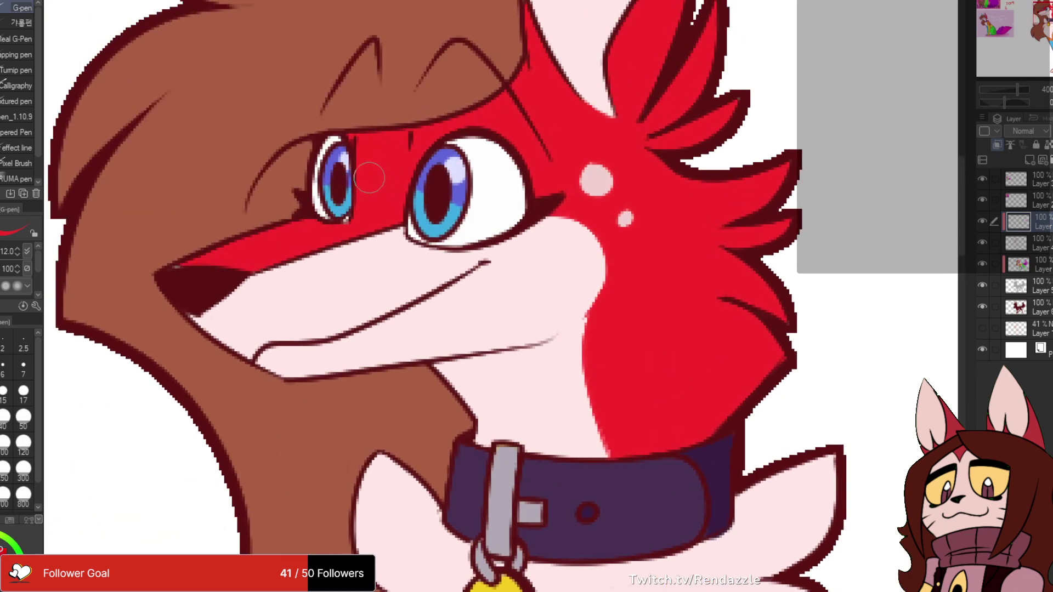
{"action": "left_click_drag", "start_coordinate": [369, 177], "coordinate": [437, 279]}
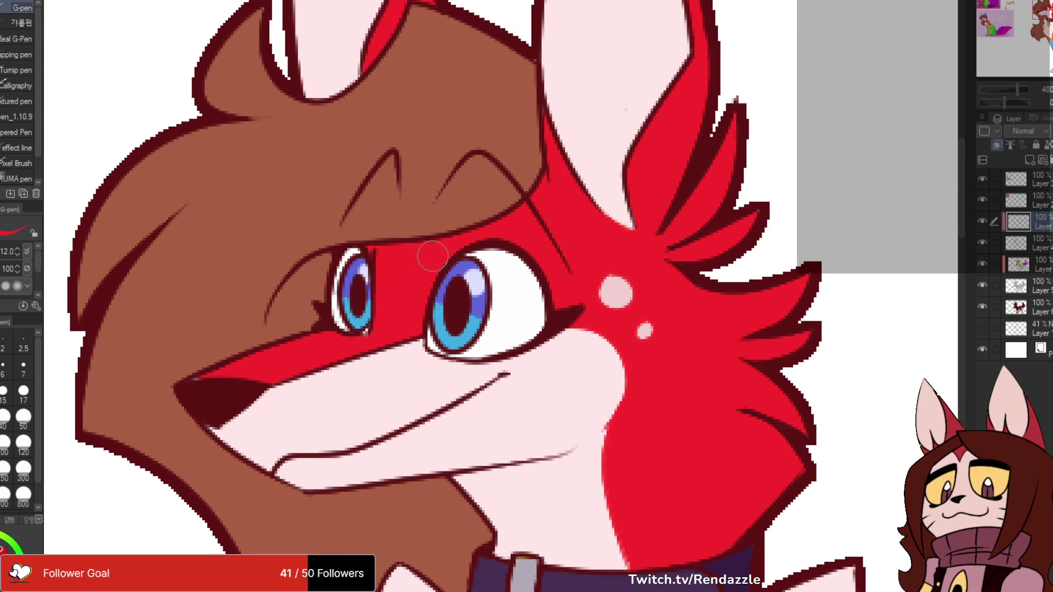
{"action": "mouse_move", "coordinate": [402, 329]}
{"action": "left_mouse_down"}
{"action": "mouse_move", "coordinate": [407, 340]}
{"action": "mouse_move", "coordinate": [304, 377]}
{"action": "left_mouse_up"}
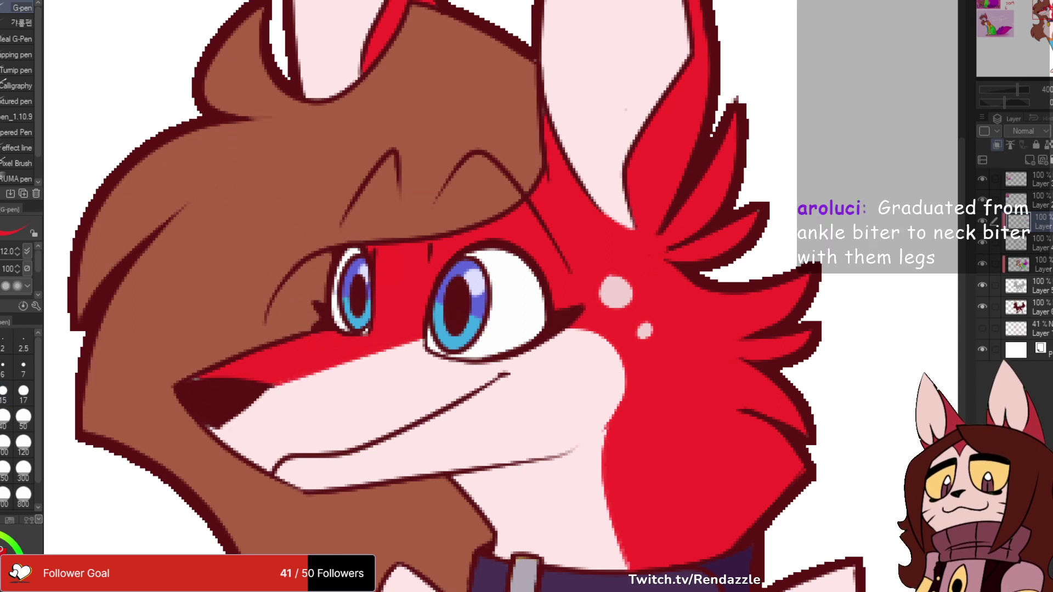
{"action": "key", "text": "bracketleft"}
{"action": "key", "text": "bracketleft"}
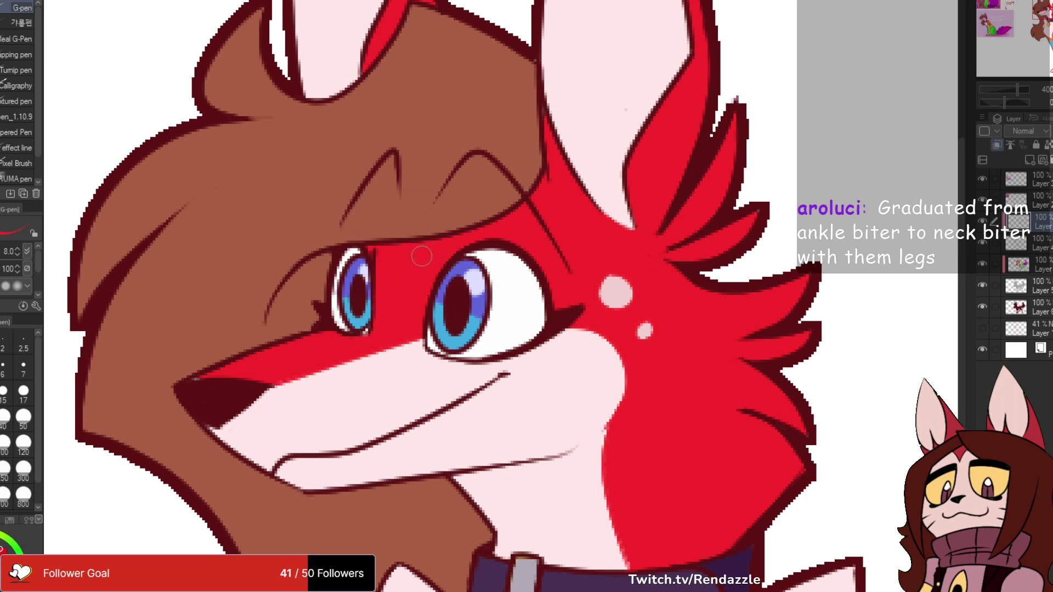
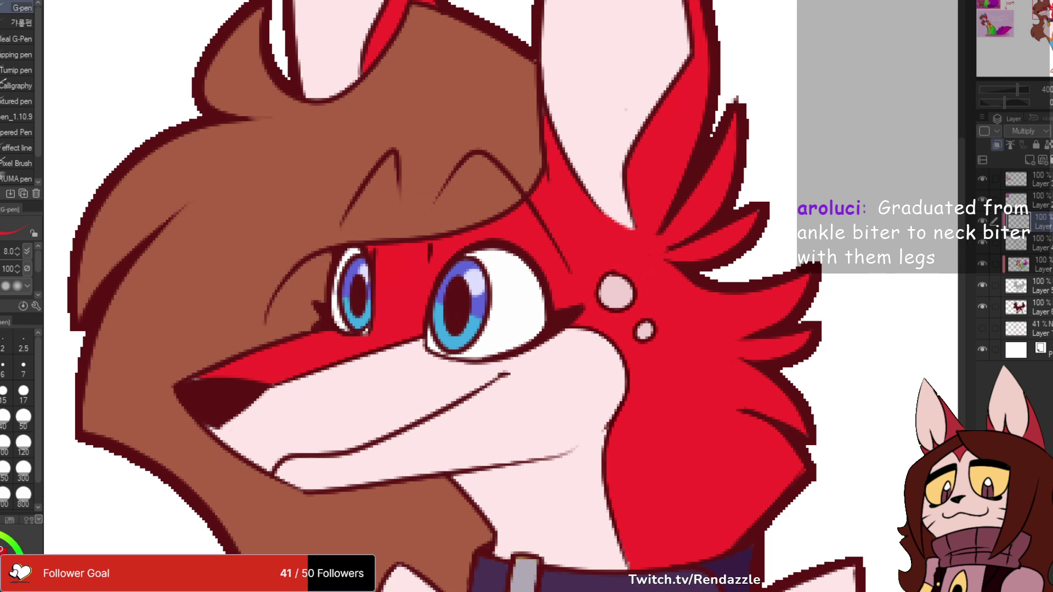
- Return the marking-line layer from Multiply to Normal blending and lower its opacity to 66%
{"action": "key", "text": "ctrl+z"}
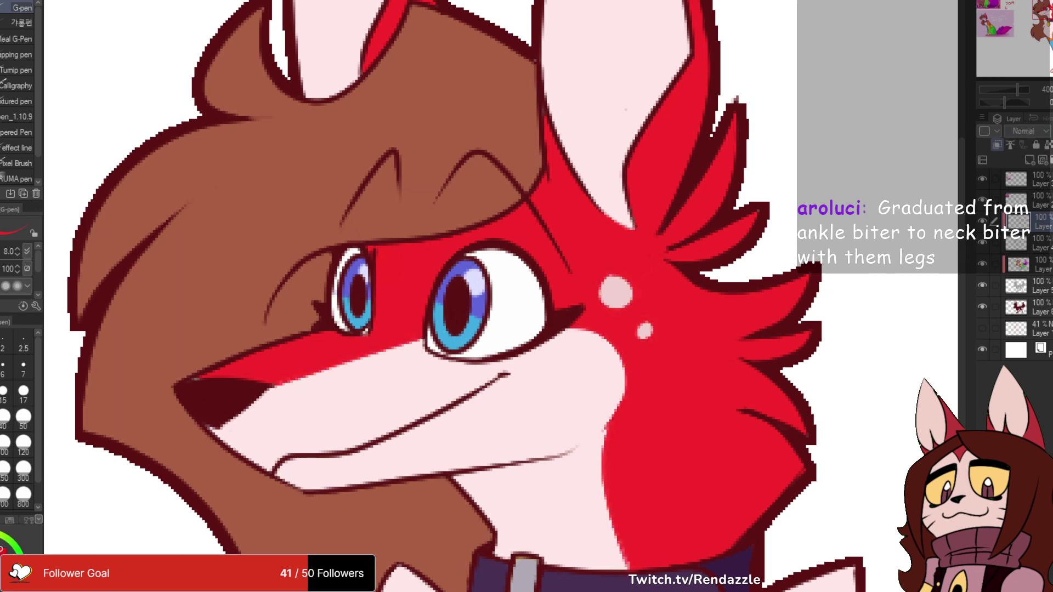
{"action": "key", "text": "ctrl+minus"}
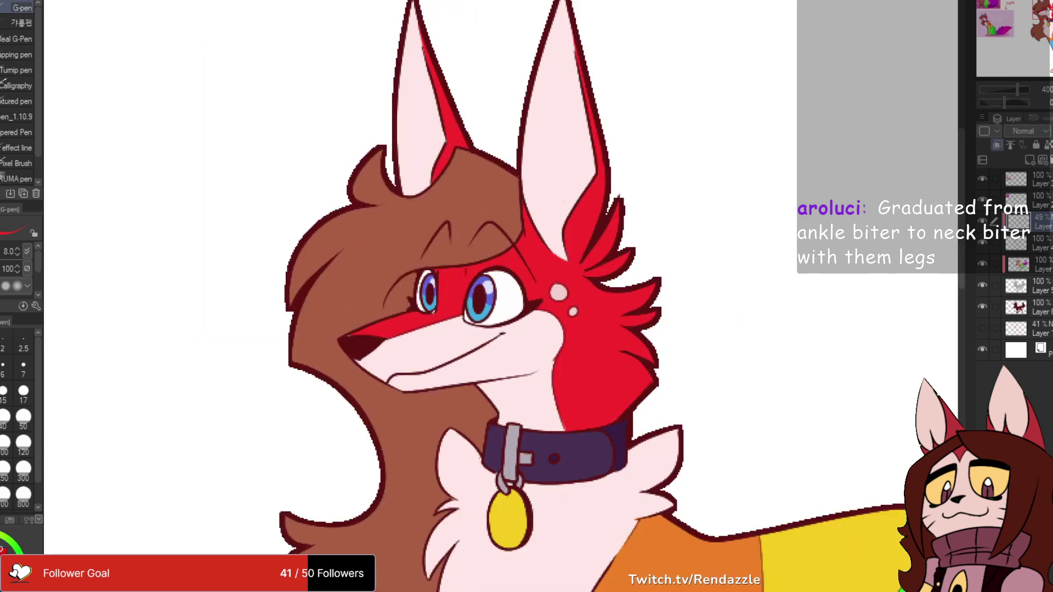
{"action": "left_click_drag", "start_coordinate": [549, 351], "coordinate": [408, 168]}
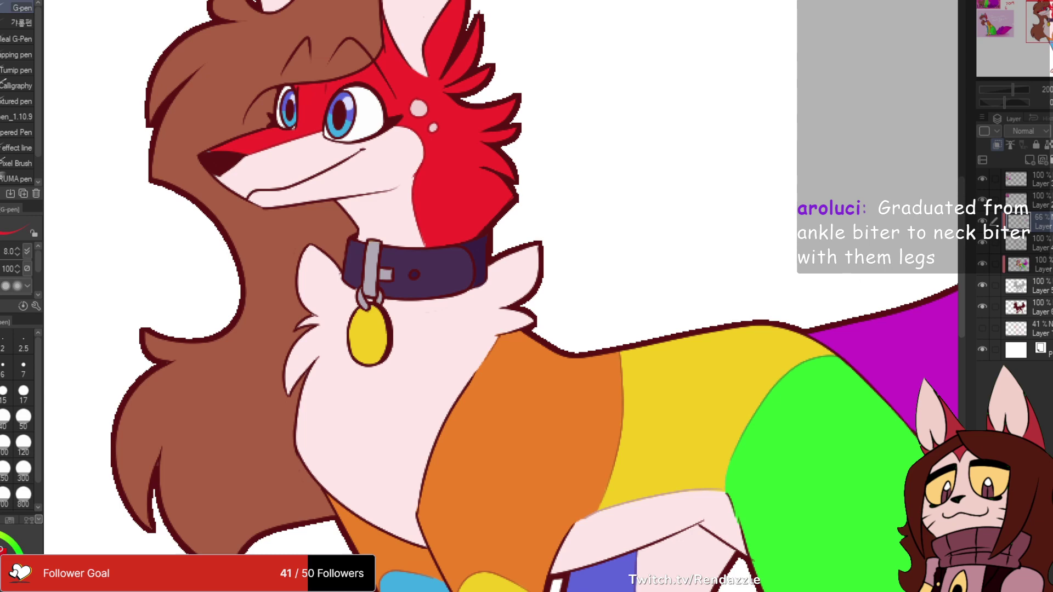
{"action": "left_click_drag", "start_coordinate": [383, 351], "coordinate": [297, 307]}
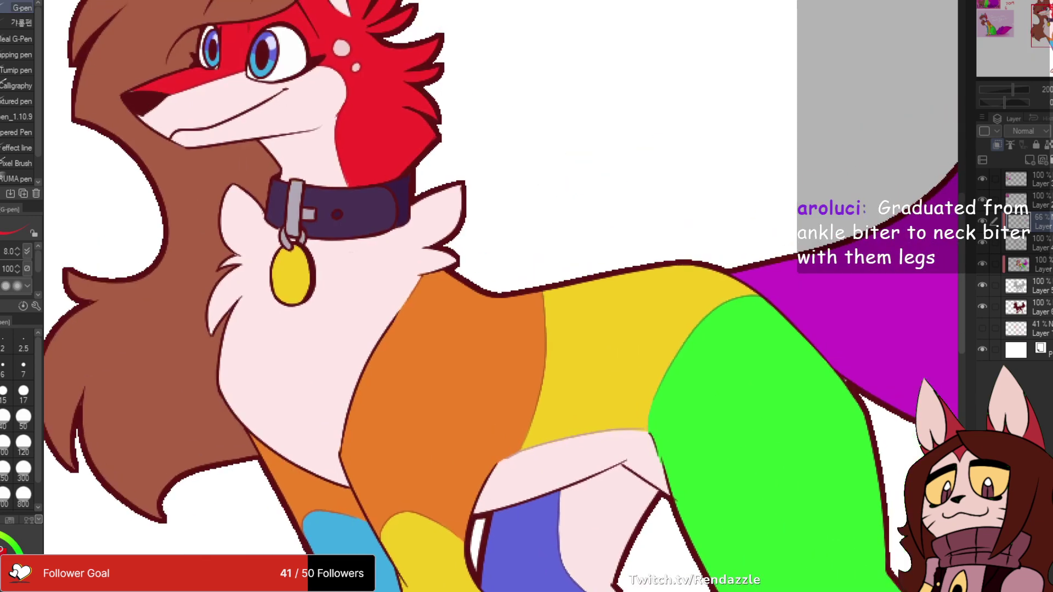
{"action": "mouse_move", "coordinate": [549, 208]}
{"action": "left_mouse_down"}
{"action": "mouse_move", "coordinate": [708, 333]}
{"action": "mouse_move", "coordinate": [690, 298]}
{"action": "left_mouse_up"}
{"action": "scroll", "coordinate": [701, 302], "scroll_direction": "down", "scroll_amount": 2}
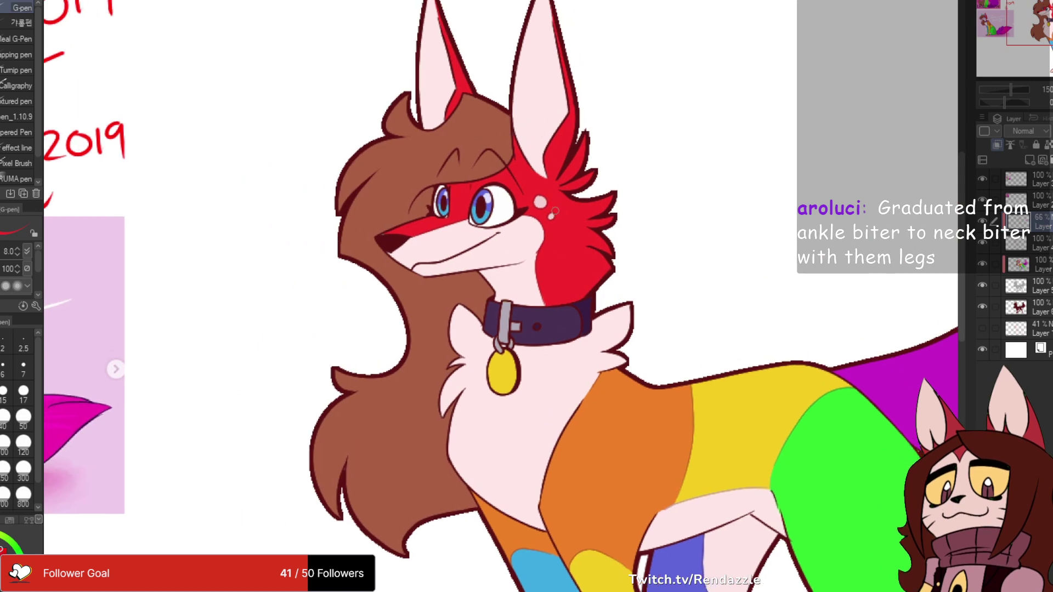
- Paint the part of the near eyebrow line that crosses the red forehead in red, leaving the part over the hair maroon
{"action": "scroll", "coordinate": [554, 210], "scroll_direction": "up", "scroll_amount": 3}
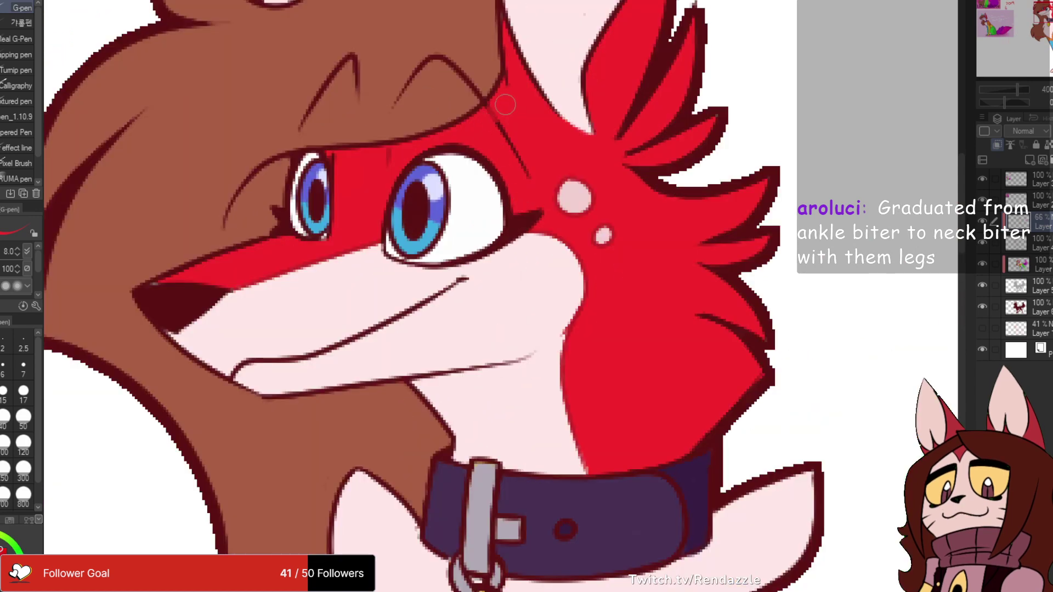
{"action": "key", "text": "ctrl+z"}
{"action": "left_click_drag", "start_coordinate": [486, 106], "coordinate": [525, 175]}
{"action": "left_click_drag", "start_coordinate": [514, 99], "coordinate": [558, 221]}
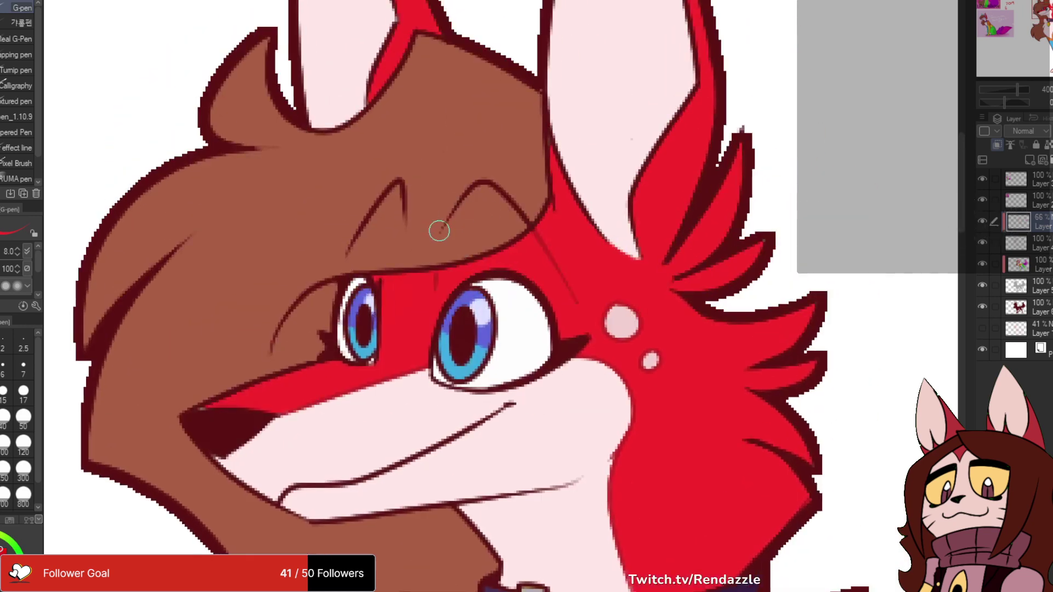
{"action": "mouse_move", "coordinate": [440, 231]}
{"action": "left_mouse_down"}
{"action": "mouse_move", "coordinate": [489, 173]}
{"action": "mouse_move", "coordinate": [523, 208]}
{"action": "left_mouse_up"}
{"action": "key", "text": "ctrl+z"}
- Paint the inner edge line of the far ear, between pale pink and red, in red
{"action": "left_click_drag", "start_coordinate": [581, 122], "coordinate": [521, 242]}
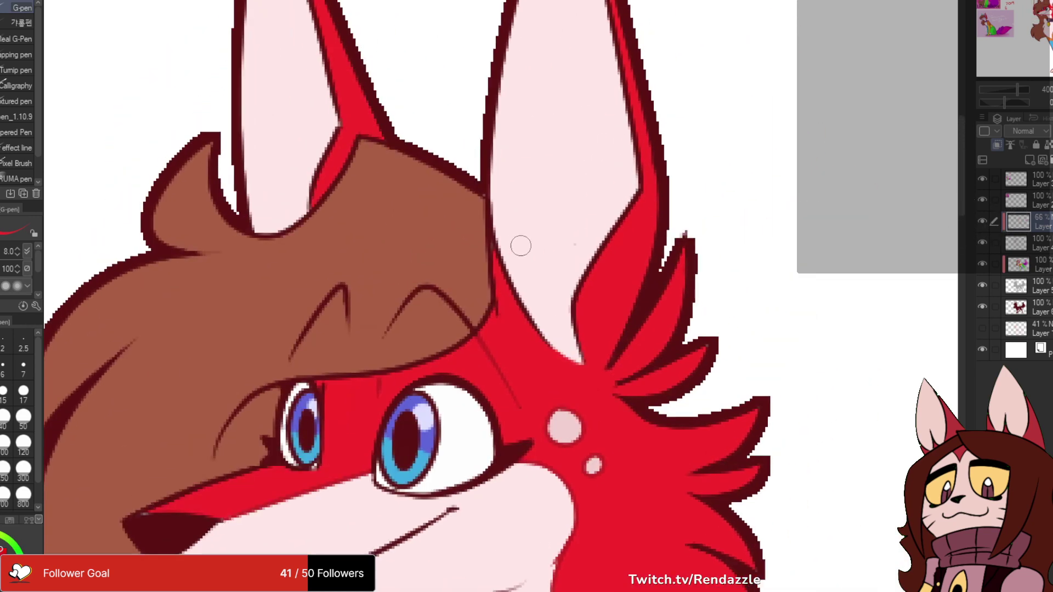
{"action": "mouse_move", "coordinate": [466, 164]}
{"action": "left_mouse_down"}
{"action": "mouse_move", "coordinate": [514, 341]}
{"action": "mouse_move", "coordinate": [529, 351]}
{"action": "left_mouse_up"}
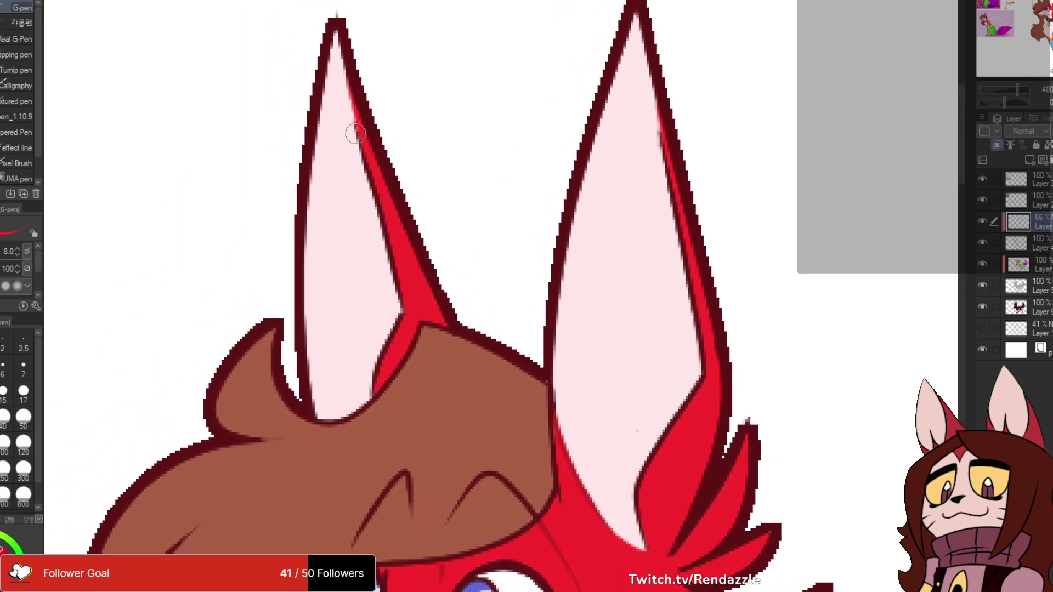
{"action": "left_click_drag", "start_coordinate": [355, 134], "coordinate": [383, 231]}
{"action": "left_click_drag", "start_coordinate": [405, 305], "coordinate": [377, 368]}
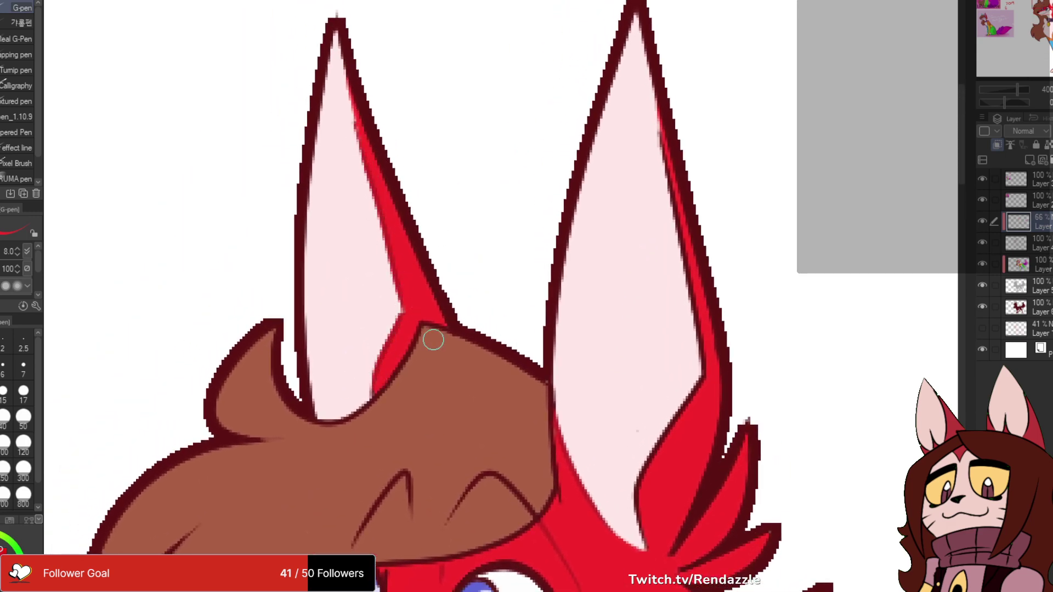
{"action": "left_click_drag", "start_coordinate": [433, 340], "coordinate": [342, 254]}
- Paint the inner edge lines of the near ear in red, down to its base
{"action": "left_click_drag", "start_coordinate": [610, 298], "coordinate": [549, 412]}
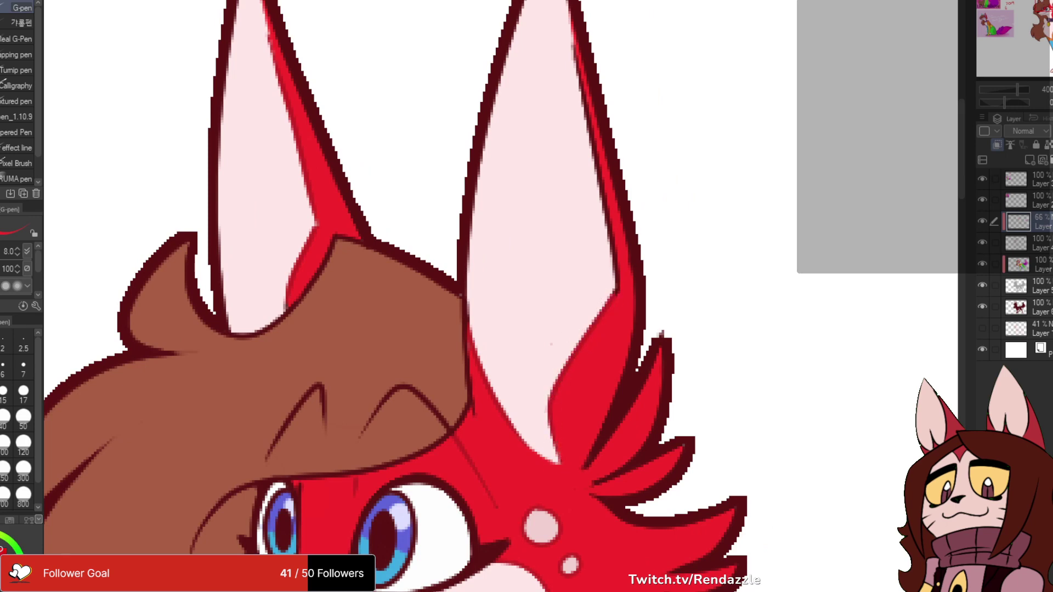
{"action": "mouse_move", "coordinate": [586, 34]}
{"action": "left_mouse_down"}
{"action": "mouse_move", "coordinate": [561, 156]}
{"action": "mouse_move", "coordinate": [564, 291]}
{"action": "left_mouse_up"}
{"action": "left_click_drag", "start_coordinate": [558, 252], "coordinate": [589, 405]}
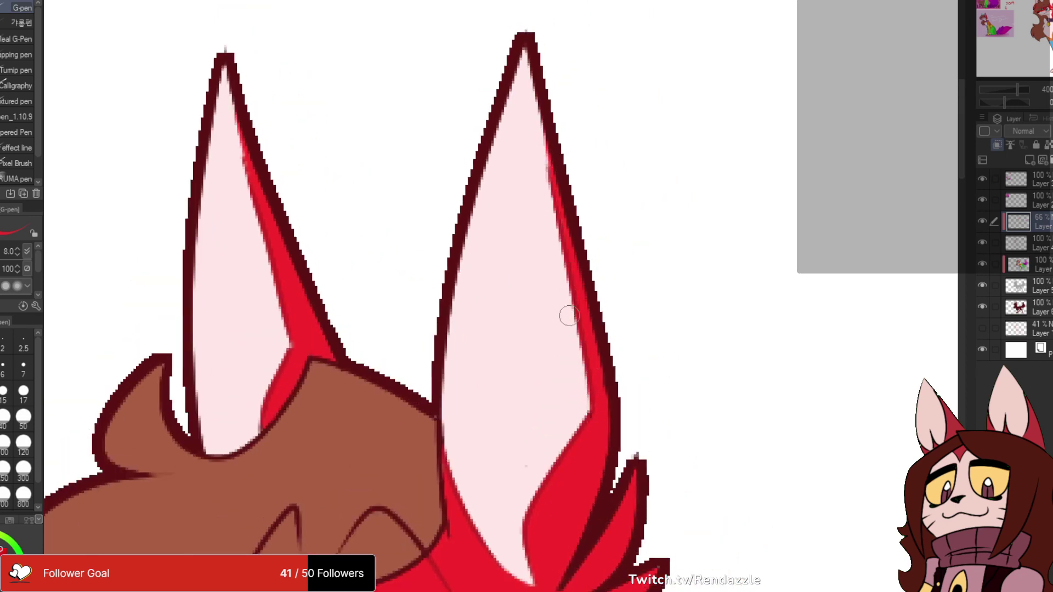
{"action": "key", "text": "ctrl+z"}
{"action": "mouse_move", "coordinate": [557, 247]}
{"action": "left_mouse_down"}
{"action": "mouse_move", "coordinate": [584, 411]}
{"action": "mouse_move", "coordinate": [629, 71]}
{"action": "left_mouse_up"}
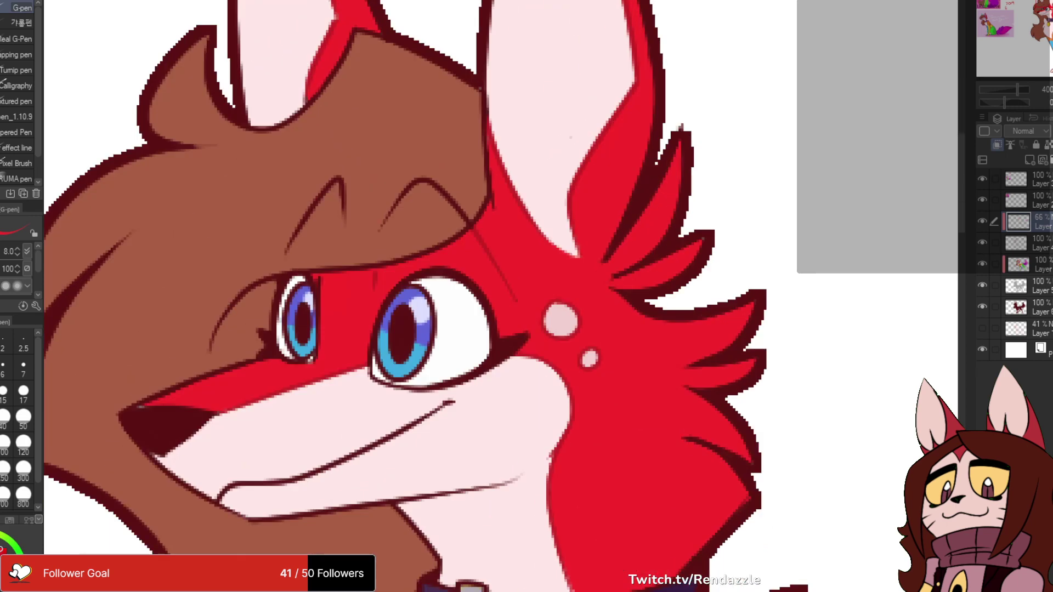
- Paint the end of the jaw line that runs across the cheek above the neck in the fur's pale pink
{"action": "key", "text": "ctrl+minus"}
{"action": "key", "text": "ctrl+minus"}
{"action": "key", "text": "ctrl+minus"}
{"action": "scroll", "coordinate": [526, 296], "scroll_direction": "down", "scroll_amount": 3}
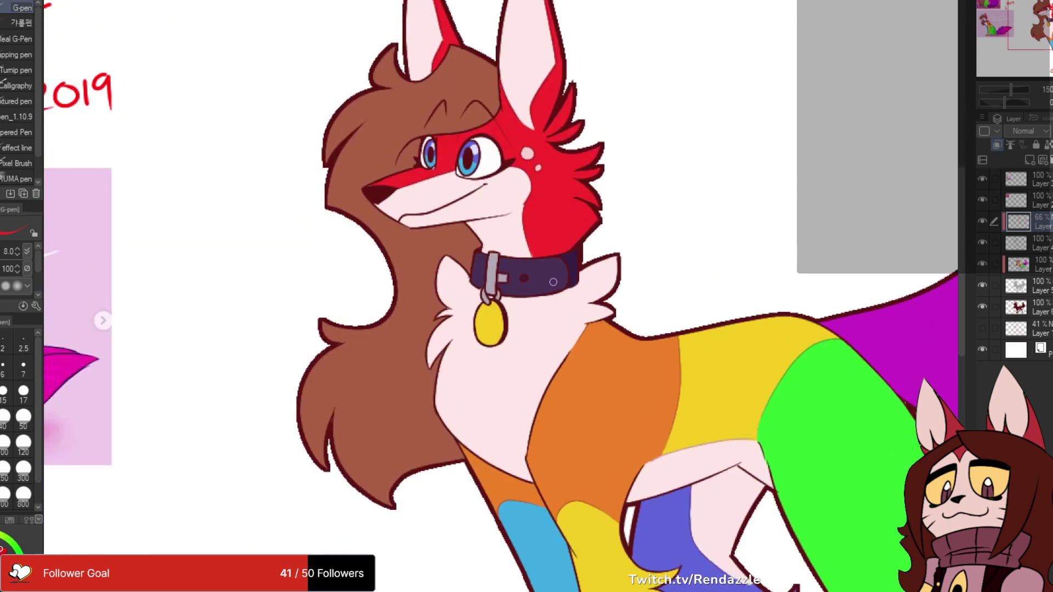
{"action": "scroll", "coordinate": [478, 227], "scroll_direction": "up", "scroll_amount": 4}
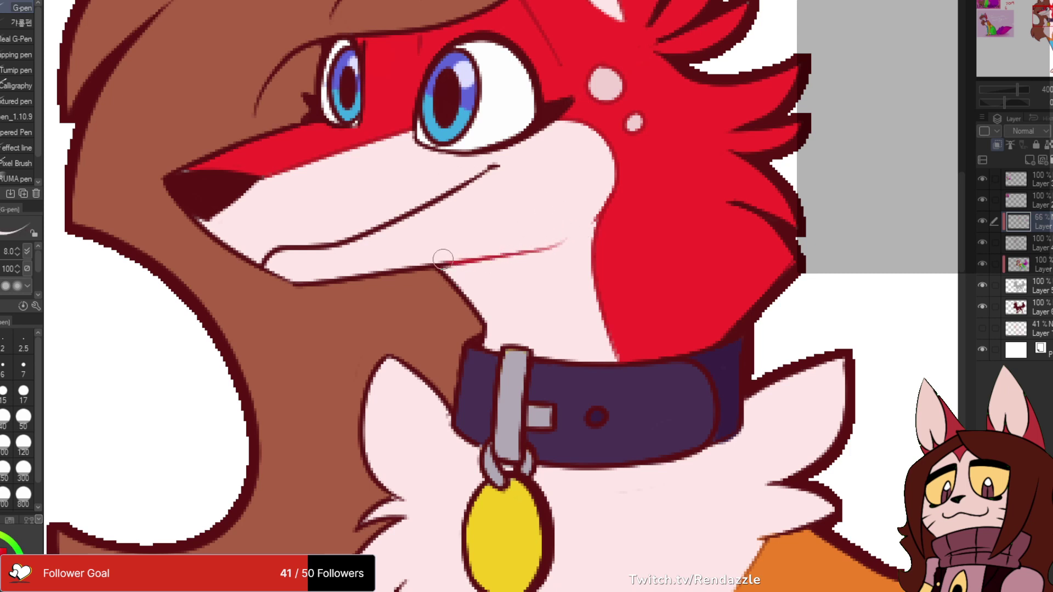
{"action": "left_click_drag", "start_coordinate": [455, 257], "coordinate": [533, 251]}
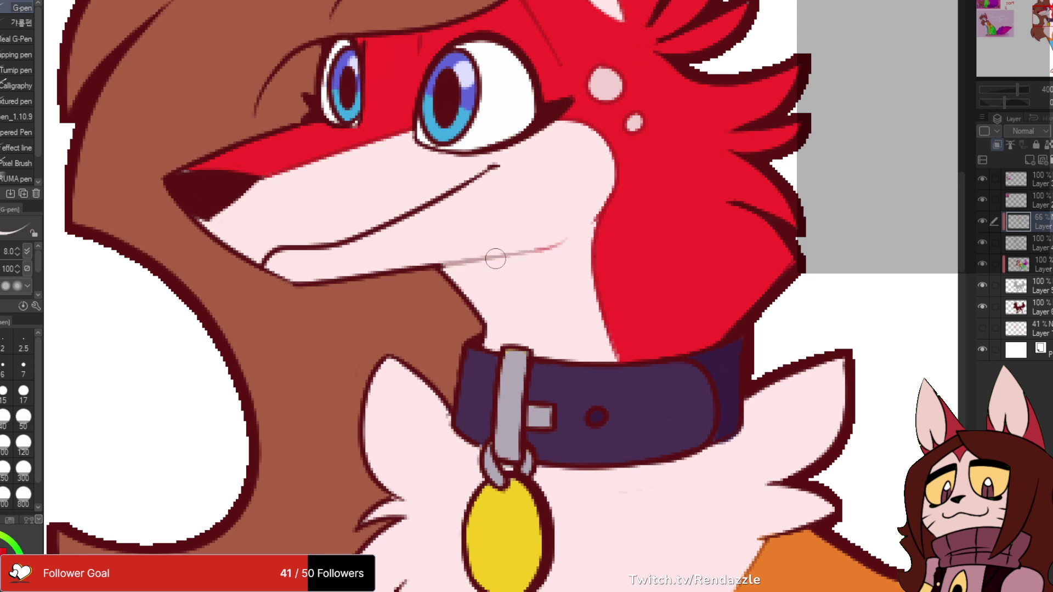
- Paint the two crease lines where the belly meets the far hind leg's inner thigh in pale pink
{"action": "left_click_drag", "start_coordinate": [629, 237], "coordinate": [565, 105]}
{"action": "left_click_drag", "start_coordinate": [629, 384], "coordinate": [427, 105]}
{"action": "left_click_drag", "start_coordinate": [628, 274], "coordinate": [589, 157]}
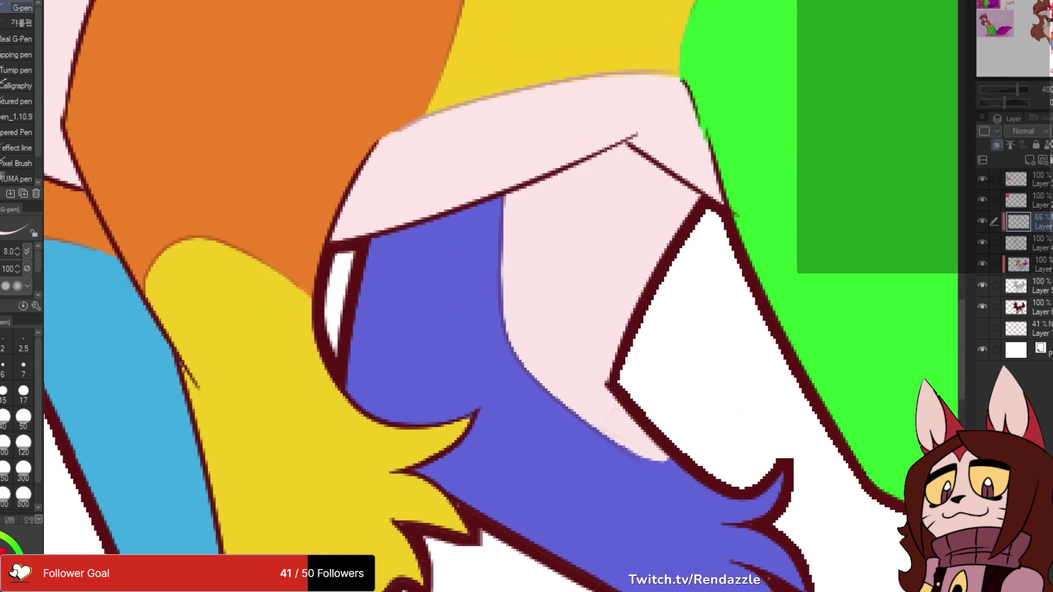
{"action": "mouse_move", "coordinate": [645, 138]}
{"action": "left_mouse_down"}
{"action": "mouse_move", "coordinate": [617, 135]}
{"action": "mouse_move", "coordinate": [685, 179]}
{"action": "left_mouse_up"}
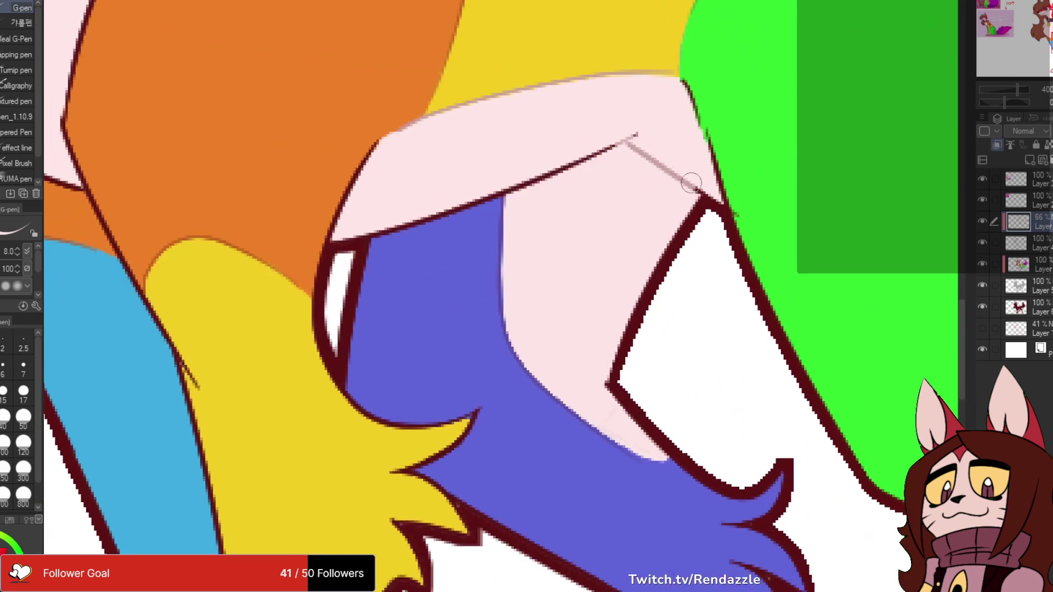
{"action": "mouse_move", "coordinate": [653, 146]}
{"action": "left_mouse_down"}
{"action": "mouse_move", "coordinate": [636, 141]}
{"action": "mouse_move", "coordinate": [546, 177]}
{"action": "left_mouse_up"}
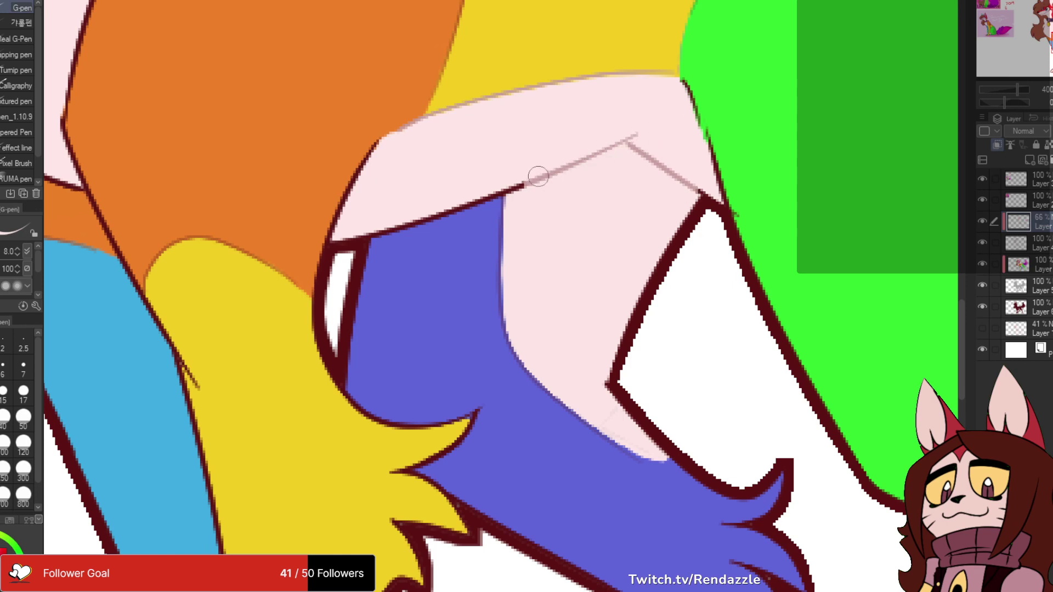
{"action": "scroll", "coordinate": [684, 54], "scroll_direction": "down", "scroll_amount": 4}
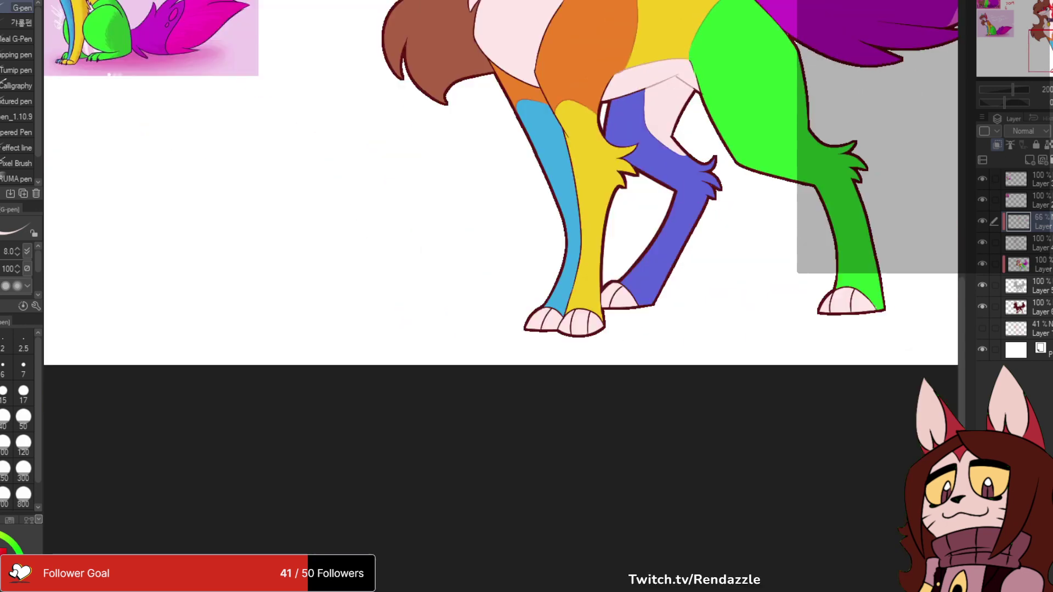
{"action": "left_click_drag", "start_coordinate": [684, 54], "coordinate": [589, 195]}
{"action": "scroll", "coordinate": [511, 347], "scroll_direction": "down", "scroll_amount": 2}
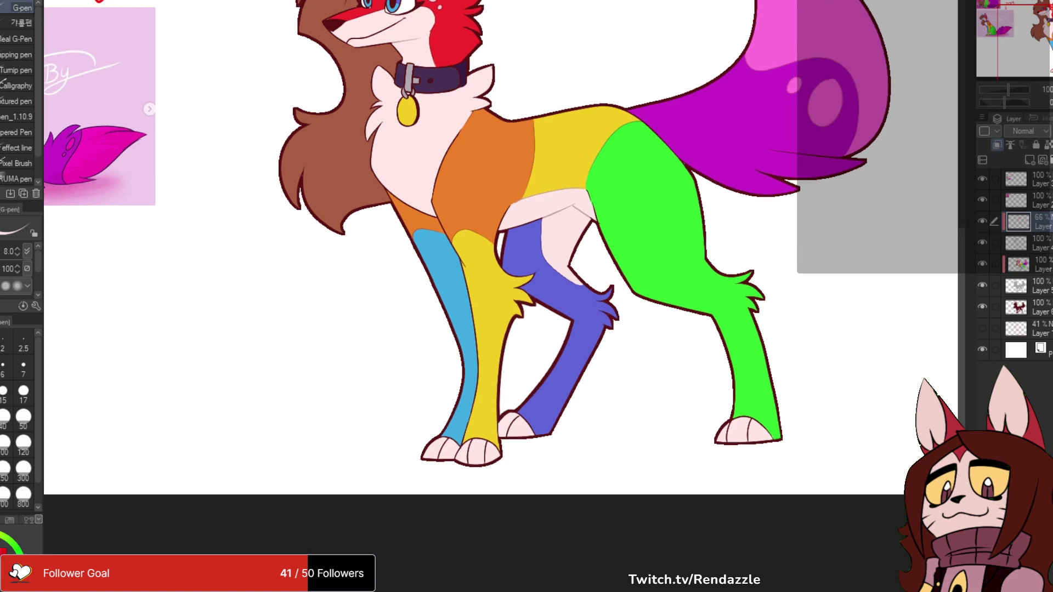
- Soften the toe lines on both front paws by painting over them in the fur's pale pink
{"action": "scroll", "coordinate": [510, 347], "scroll_direction": "up", "scroll_amount": 3}
{"action": "scroll", "coordinate": [510, 347], "scroll_direction": "up", "scroll_amount": 4}
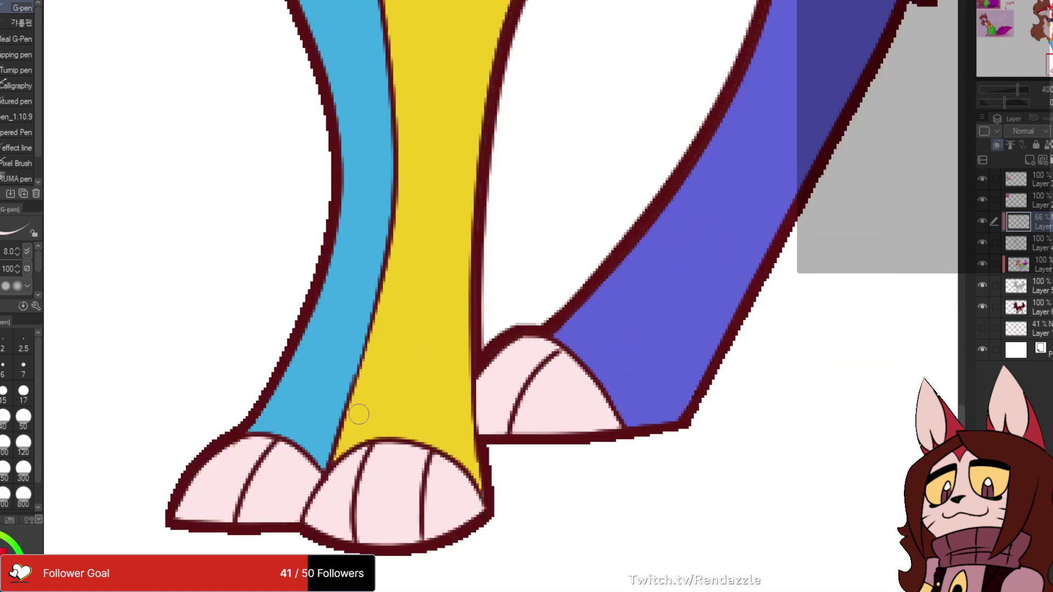
{"action": "left_click_drag", "start_coordinate": [228, 544], "coordinate": [270, 399]}
{"action": "mouse_move", "coordinate": [278, 313]}
{"action": "left_mouse_down"}
{"action": "mouse_move", "coordinate": [237, 420]}
{"action": "mouse_move", "coordinate": [212, 429]}
{"action": "left_mouse_up"}
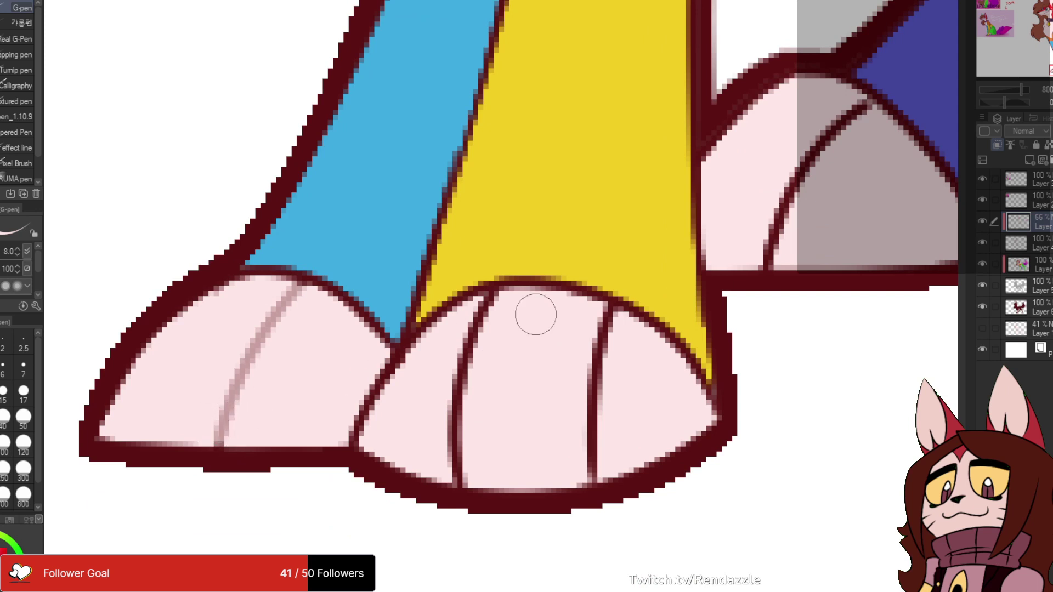
{"action": "mouse_move", "coordinate": [490, 295]}
{"action": "left_mouse_down"}
{"action": "mouse_move", "coordinate": [483, 319]}
{"action": "mouse_move", "coordinate": [455, 412]}
{"action": "mouse_move", "coordinate": [454, 480]}
{"action": "left_mouse_up"}
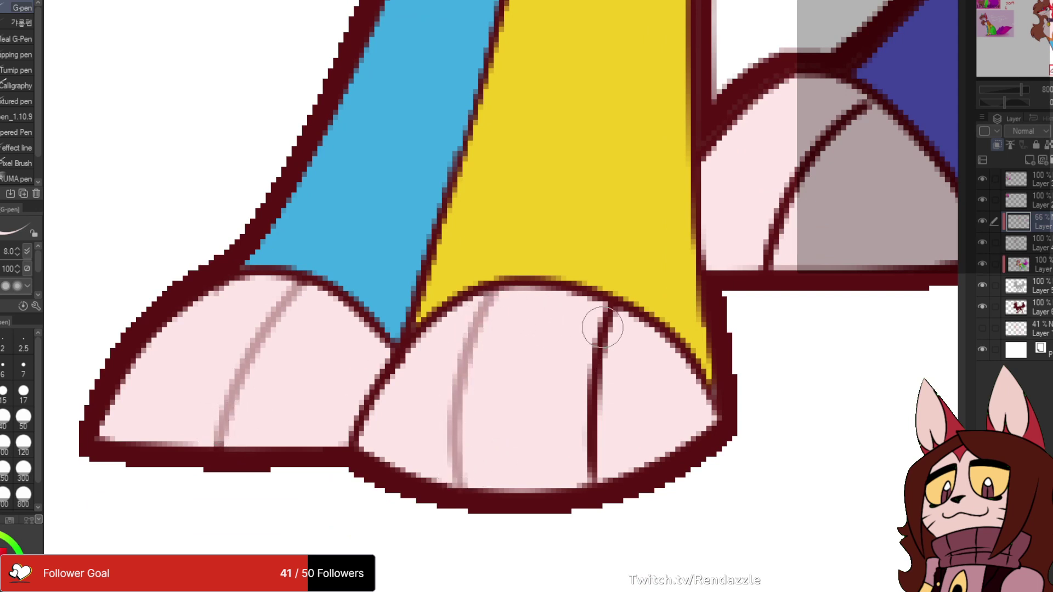
{"action": "left_click_drag", "start_coordinate": [606, 312], "coordinate": [589, 461]}
- Paint over the toe lines on the far and near hind paws in pale pink
{"action": "left_click_drag", "start_coordinate": [835, 196], "coordinate": [380, 321]}
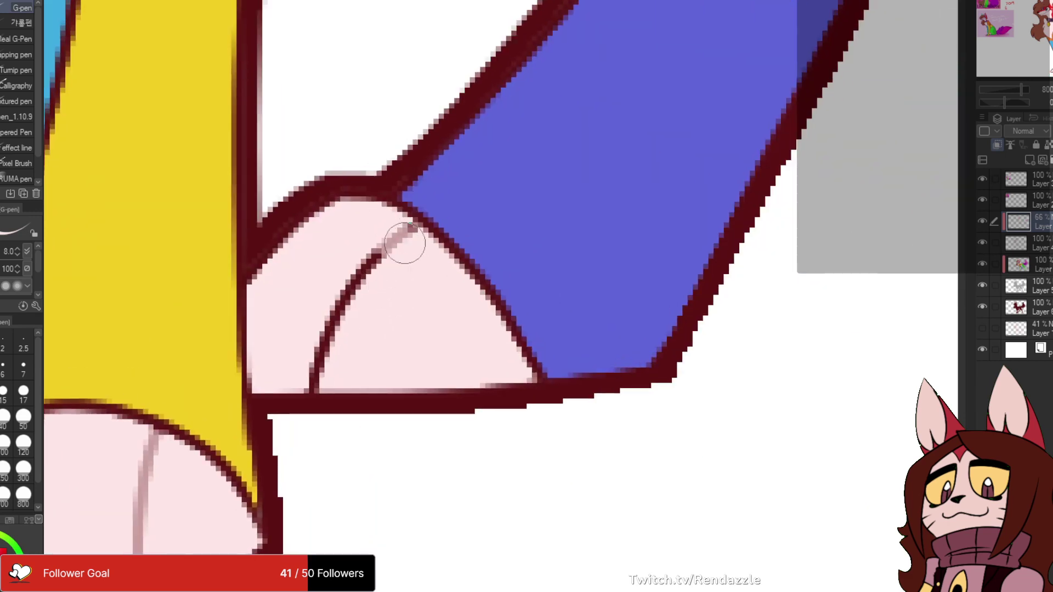
{"action": "mouse_move", "coordinate": [414, 227]}
{"action": "left_mouse_down"}
{"action": "mouse_move", "coordinate": [334, 343]}
{"action": "mouse_move", "coordinate": [330, 373]}
{"action": "left_mouse_up"}
{"action": "scroll", "coordinate": [304, 367], "scroll_direction": "down", "scroll_amount": 8}
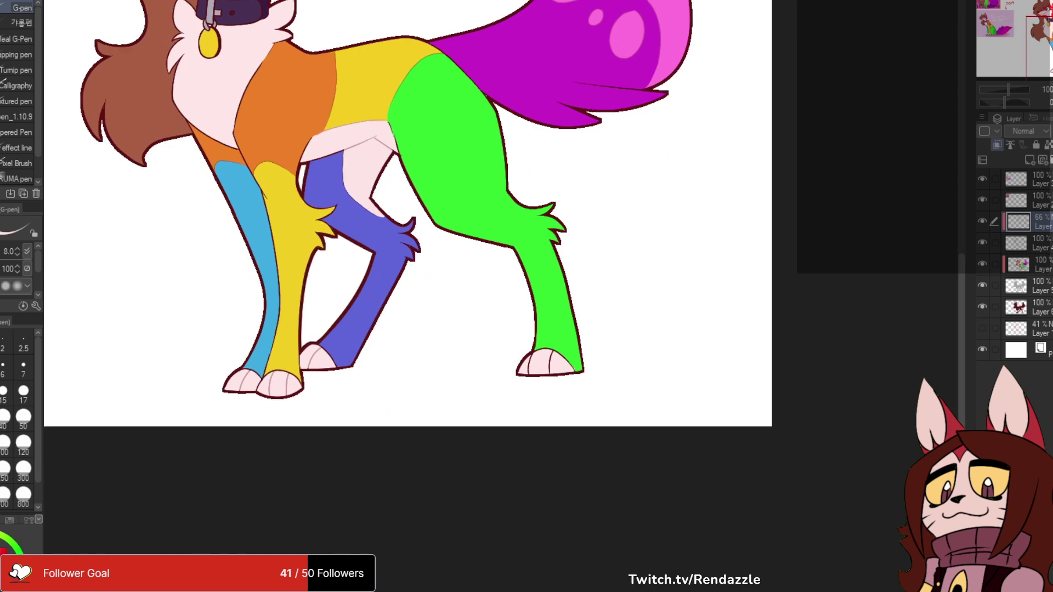
{"action": "scroll", "coordinate": [496, 392], "scroll_direction": "up", "scroll_amount": 5}
{"action": "scroll", "coordinate": [578, 334], "scroll_direction": "up", "scroll_amount": 6}
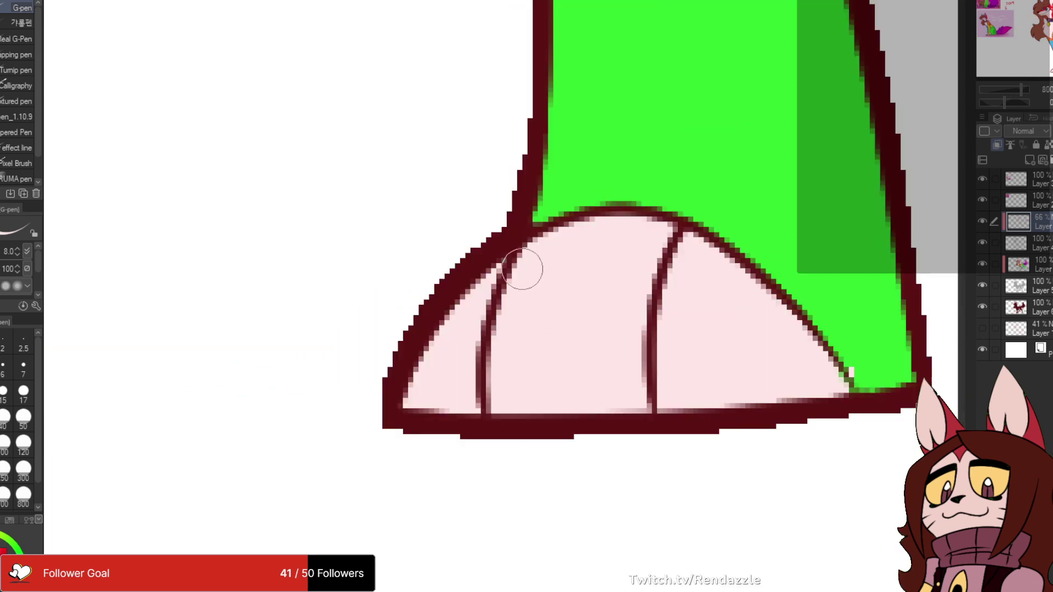
{"action": "mouse_move", "coordinate": [502, 262]}
{"action": "left_mouse_down"}
{"action": "mouse_move", "coordinate": [508, 287]}
{"action": "mouse_move", "coordinate": [480, 397]}
{"action": "left_mouse_up"}
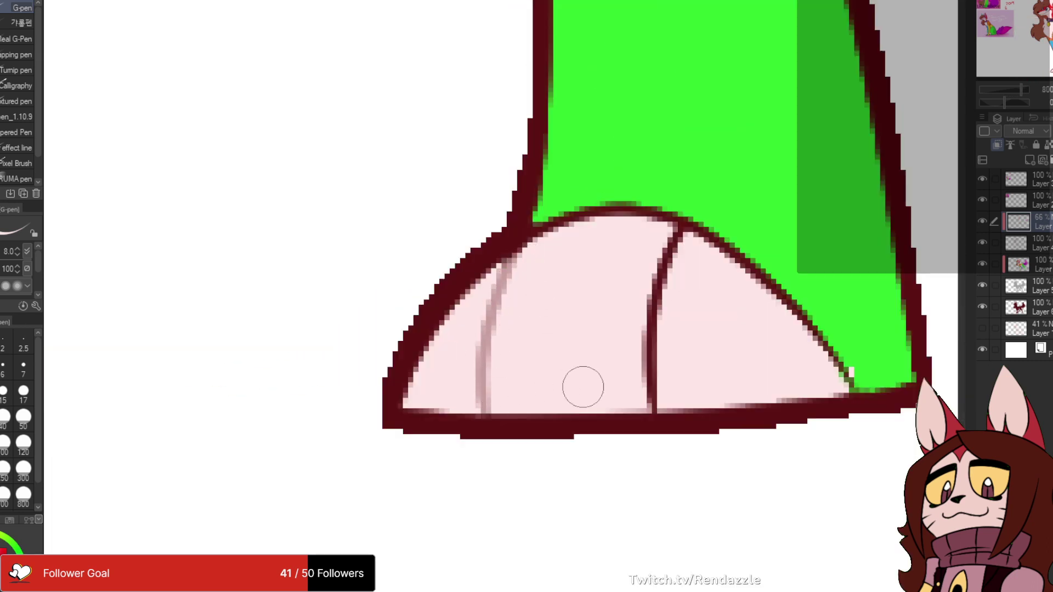
{"action": "left_click_drag", "start_coordinate": [656, 263], "coordinate": [651, 409]}
{"action": "left_click_drag", "start_coordinate": [671, 247], "coordinate": [661, 291]}
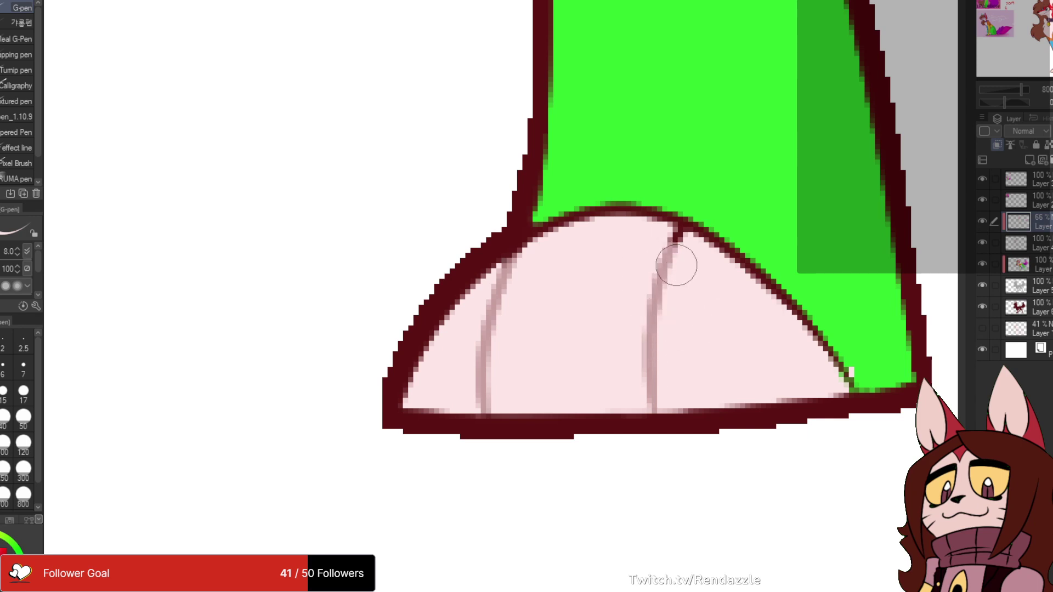
- Sample the collar's dark purple and paint over the outlines of its strap end, lower edge and hole
{"action": "scroll", "coordinate": [721, 274], "scroll_direction": "down", "scroll_amount": 6}
{"action": "scroll", "coordinate": [723, 275], "scroll_direction": "up", "scroll_amount": 6}
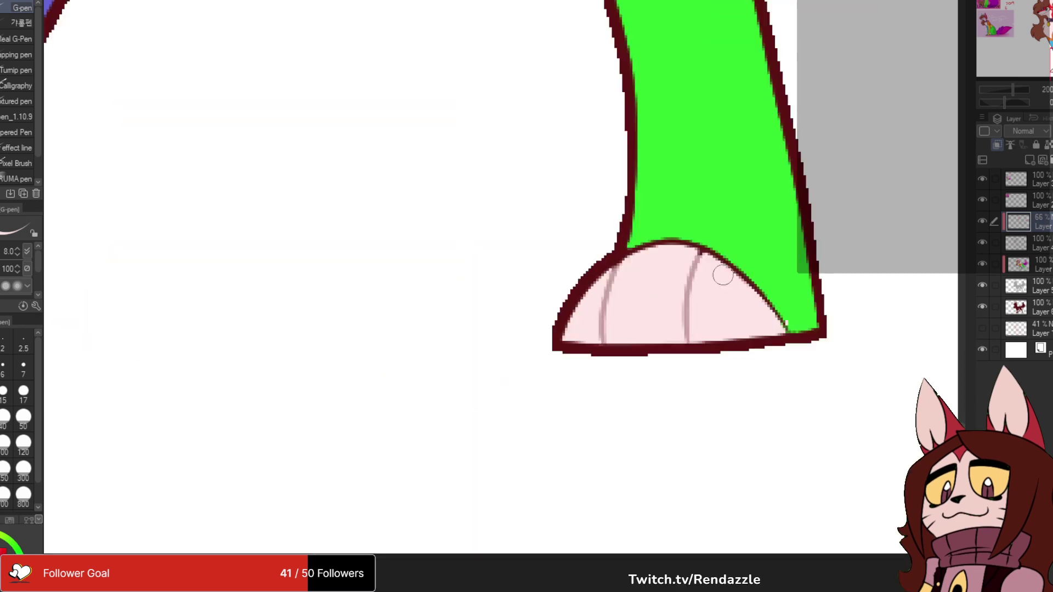
{"action": "scroll", "coordinate": [688, 120], "scroll_direction": "down", "scroll_amount": 8}
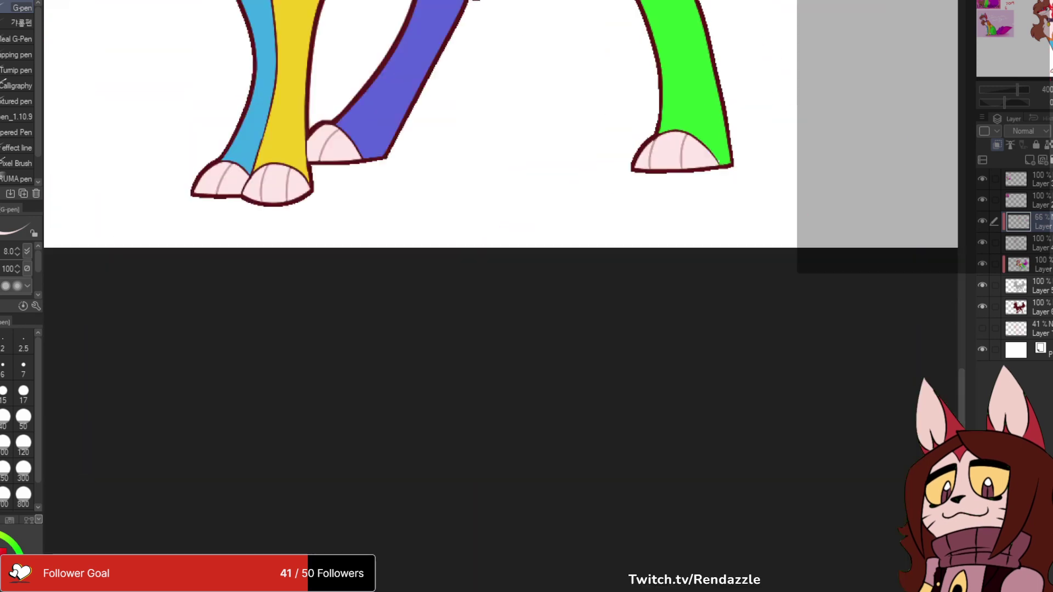
{"action": "left_click_drag", "start_coordinate": [687, 120], "coordinate": [710, 505]}
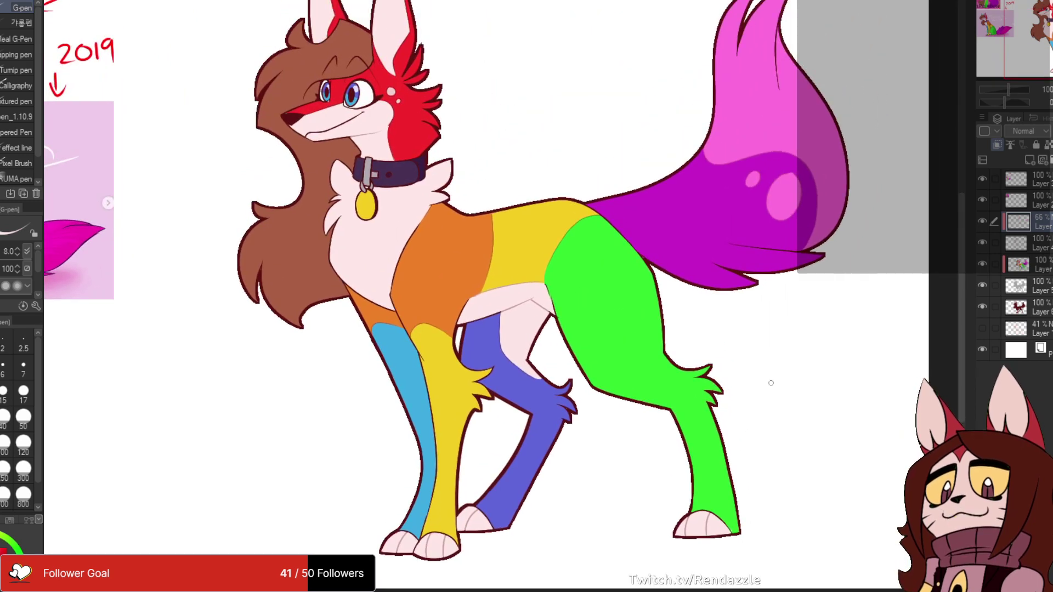
{"action": "left_click_drag", "start_coordinate": [403, 179], "coordinate": [543, 214]}
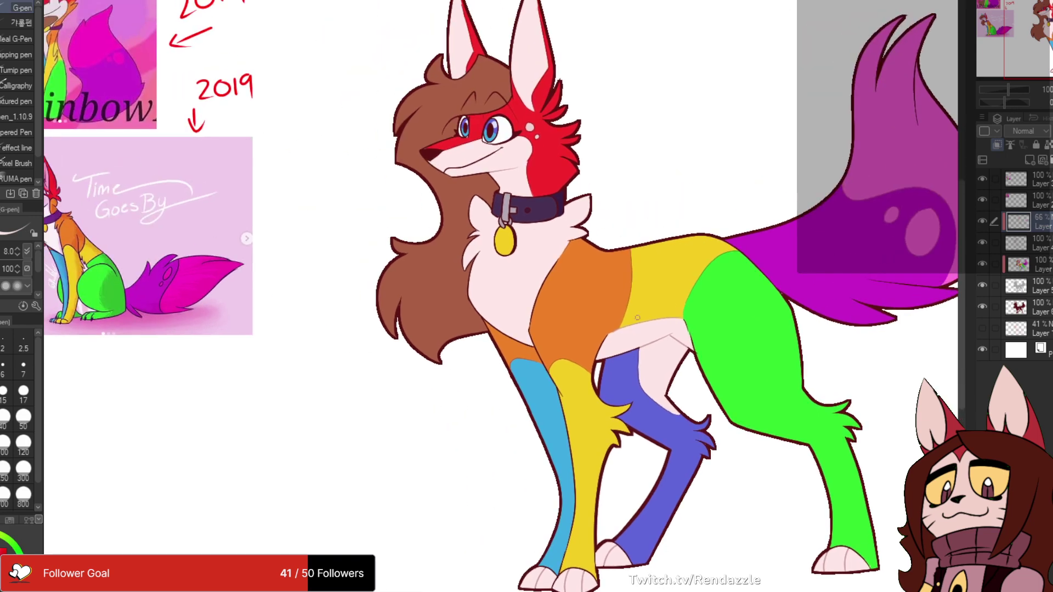
{"action": "scroll", "coordinate": [543, 214], "scroll_direction": "up", "scroll_amount": 8}
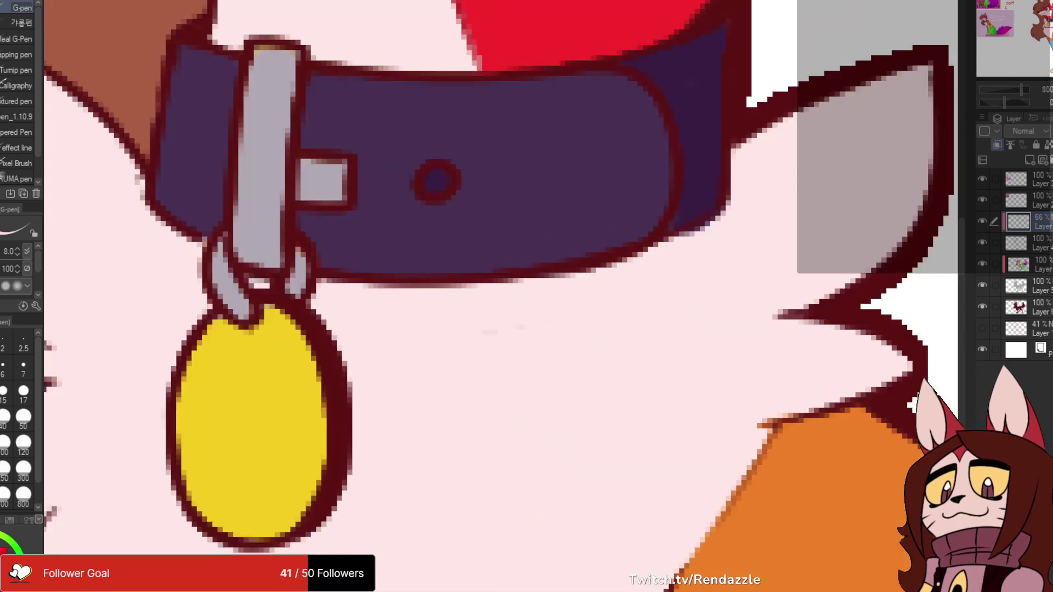
{"action": "left_click_drag", "start_coordinate": [388, 246], "coordinate": [397, 343]}
{"action": "left_click", "coordinate": [709, 184], "text": "alt"}
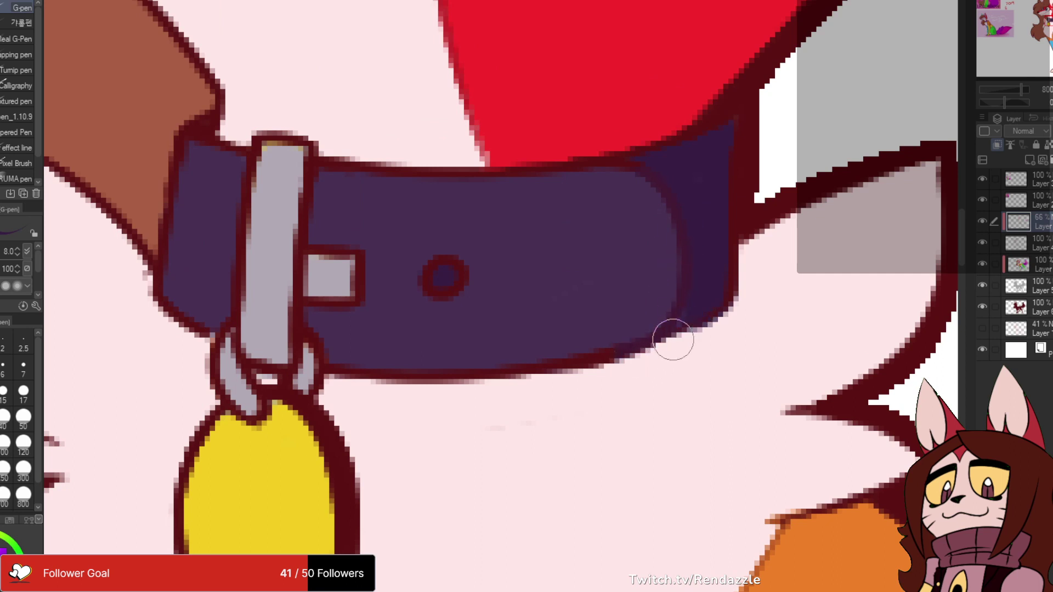
{"action": "mouse_move", "coordinate": [494, 271]}
{"action": "left_mouse_down"}
{"action": "mouse_move", "coordinate": [456, 298]}
{"action": "mouse_move", "coordinate": [435, 256]}
{"action": "left_mouse_up"}
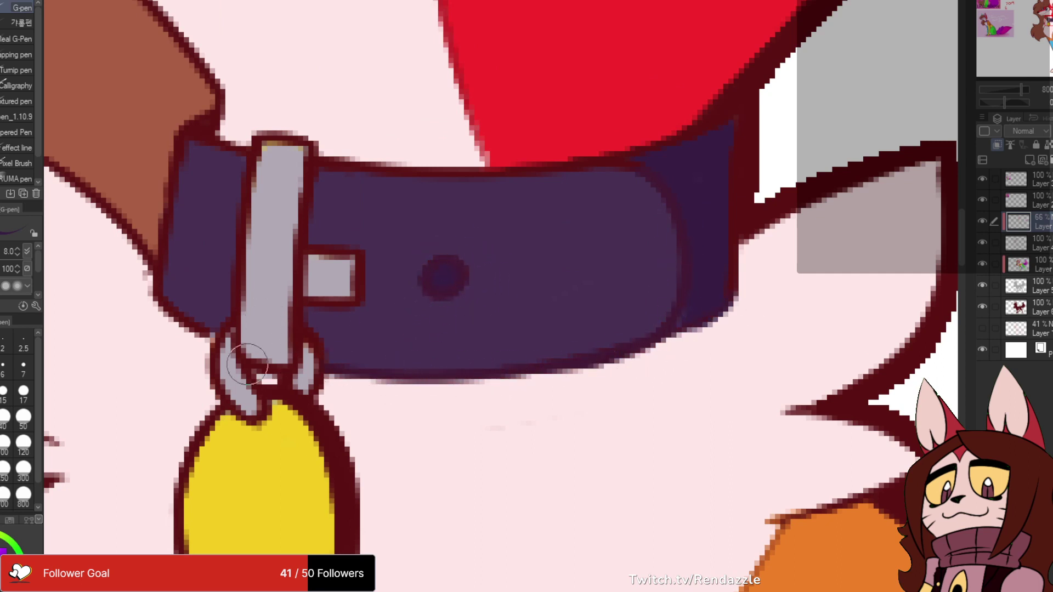
- Paint over the outlines of the buckle, its pin and the collar's upper edge in dark purple
{"action": "mouse_move", "coordinate": [253, 342]}
{"action": "left_mouse_down"}
{"action": "mouse_move", "coordinate": [236, 344]}
{"action": "mouse_move", "coordinate": [333, 383]}
{"action": "mouse_move", "coordinate": [304, 324]}
{"action": "left_mouse_up"}
{"action": "left_click_drag", "start_coordinate": [282, 283], "coordinate": [370, 319]}
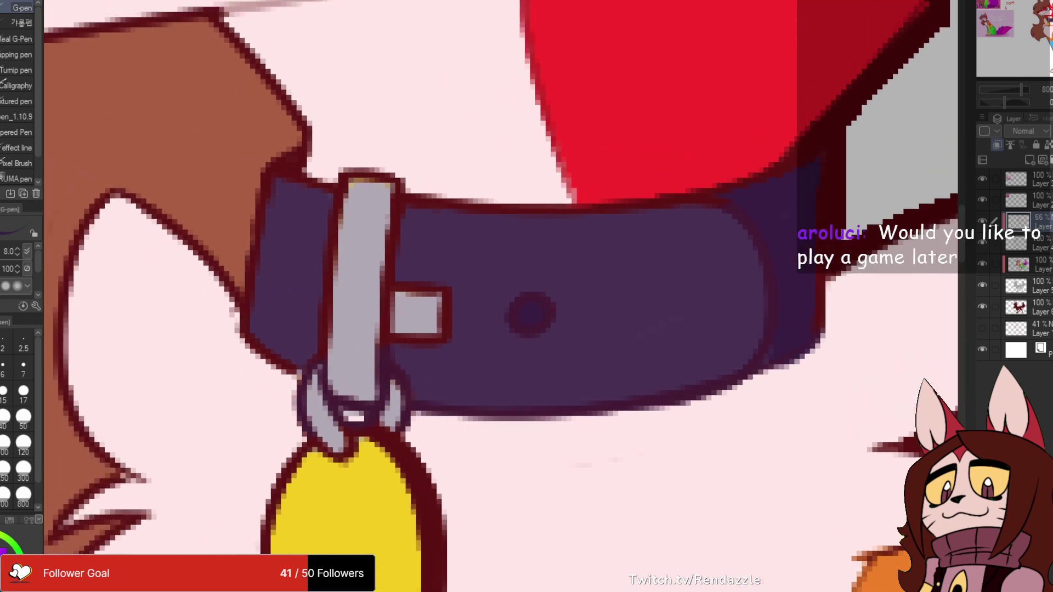
{"action": "mouse_move", "coordinate": [339, 214]}
{"action": "left_mouse_down"}
{"action": "mouse_move", "coordinate": [334, 242]}
{"action": "mouse_move", "coordinate": [390, 285]}
{"action": "mouse_move", "coordinate": [428, 355]}
{"action": "mouse_move", "coordinate": [459, 324]}
{"action": "left_mouse_up"}
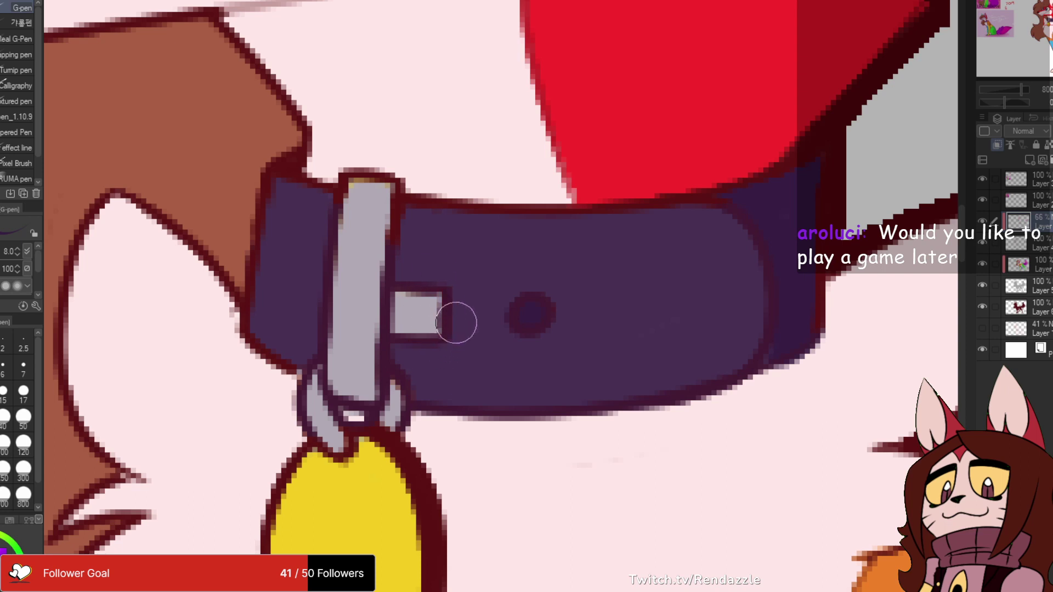
{"action": "left_click_drag", "start_coordinate": [366, 195], "coordinate": [364, 278]}
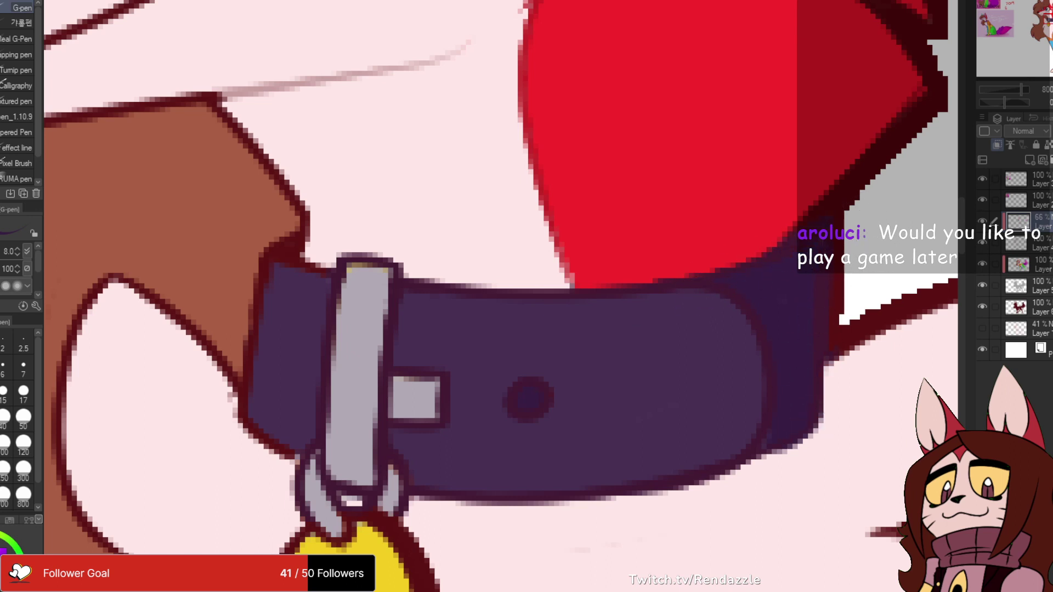
- Paint over the outlines of the collar's front end beside the hair and of the tag's ring in dark purple
{"action": "mouse_move", "coordinate": [822, 319]}
{"action": "left_mouse_down"}
{"action": "mouse_move", "coordinate": [492, 400]}
{"action": "mouse_move", "coordinate": [940, 296]}
{"action": "left_mouse_up"}
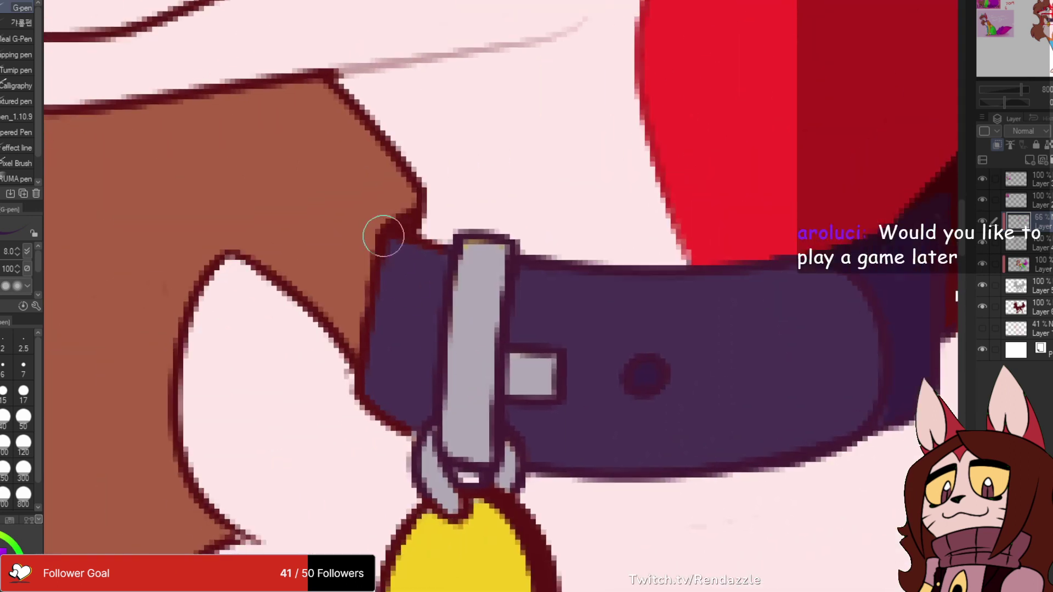
{"action": "mouse_move", "coordinate": [393, 250]}
{"action": "left_mouse_down"}
{"action": "mouse_move", "coordinate": [407, 256]}
{"action": "mouse_move", "coordinate": [395, 244]}
{"action": "mouse_move", "coordinate": [402, 214]}
{"action": "mouse_move", "coordinate": [407, 246]}
{"action": "left_mouse_up"}
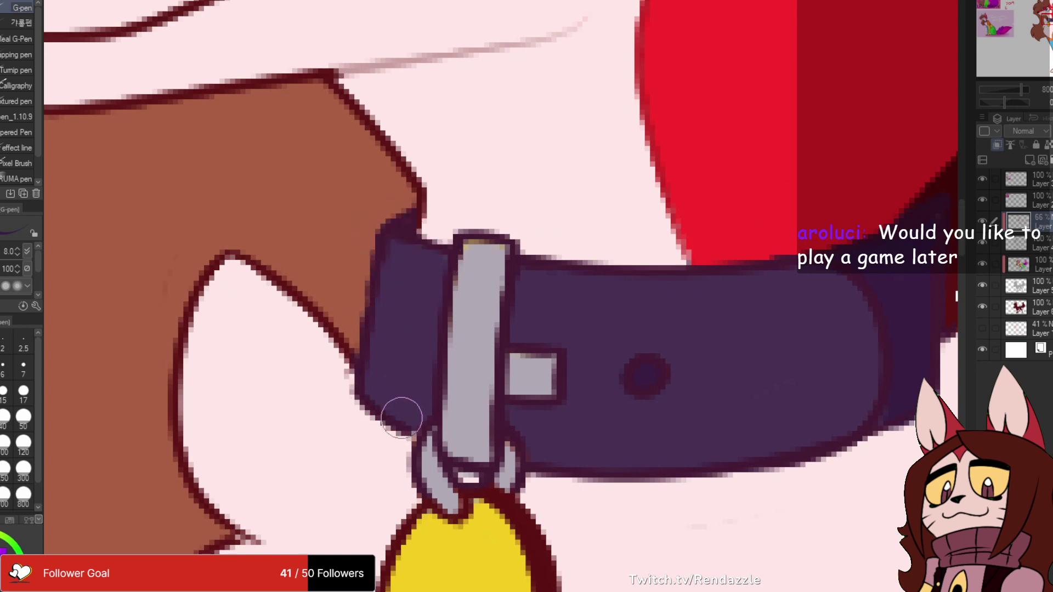
{"action": "left_click_drag", "start_coordinate": [400, 418], "coordinate": [347, 386]}
{"action": "left_click_drag", "start_coordinate": [600, 354], "coordinate": [568, 334]}
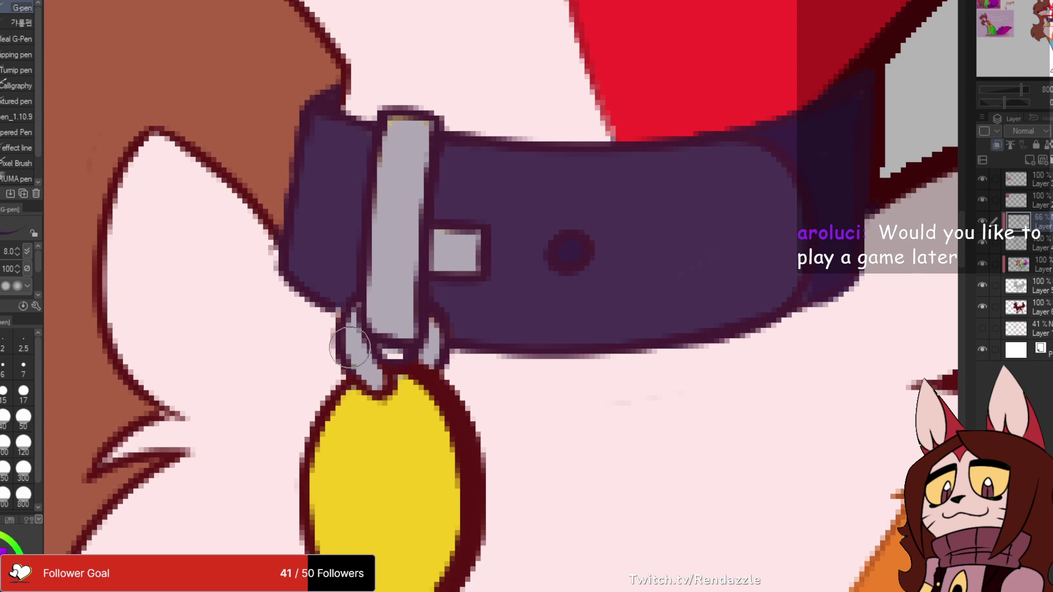
{"action": "left_click_drag", "start_coordinate": [350, 347], "coordinate": [369, 366]}
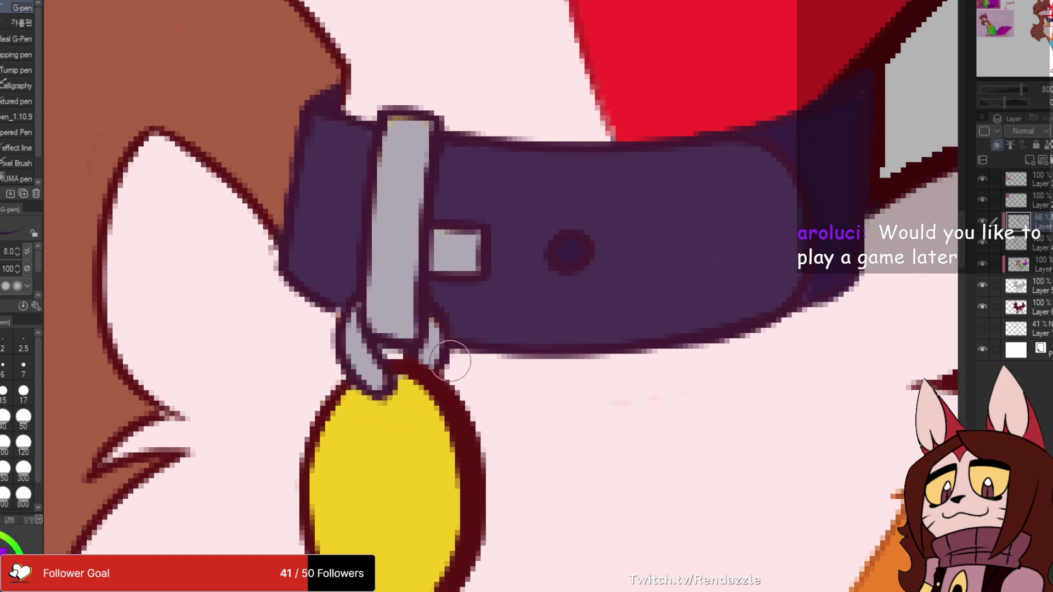
- Add a new layer clipped to the fox's flat colours and set it to Color burn
{"action": "scroll", "coordinate": [543, 226], "scroll_direction": "down", "scroll_amount": 7}
{"action": "left_click_drag", "start_coordinate": [543, 227], "coordinate": [476, 214]}
{"action": "scroll", "coordinate": [743, 215], "scroll_direction": "down", "scroll_amount": 2}
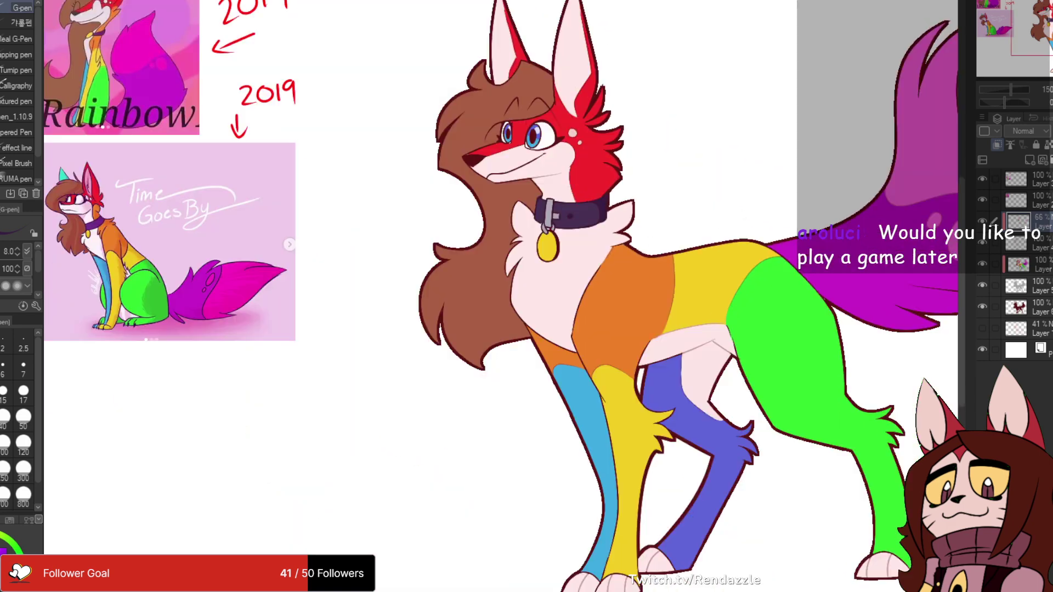
{"action": "left_click_drag", "start_coordinate": [609, 195], "coordinate": [527, 243]}
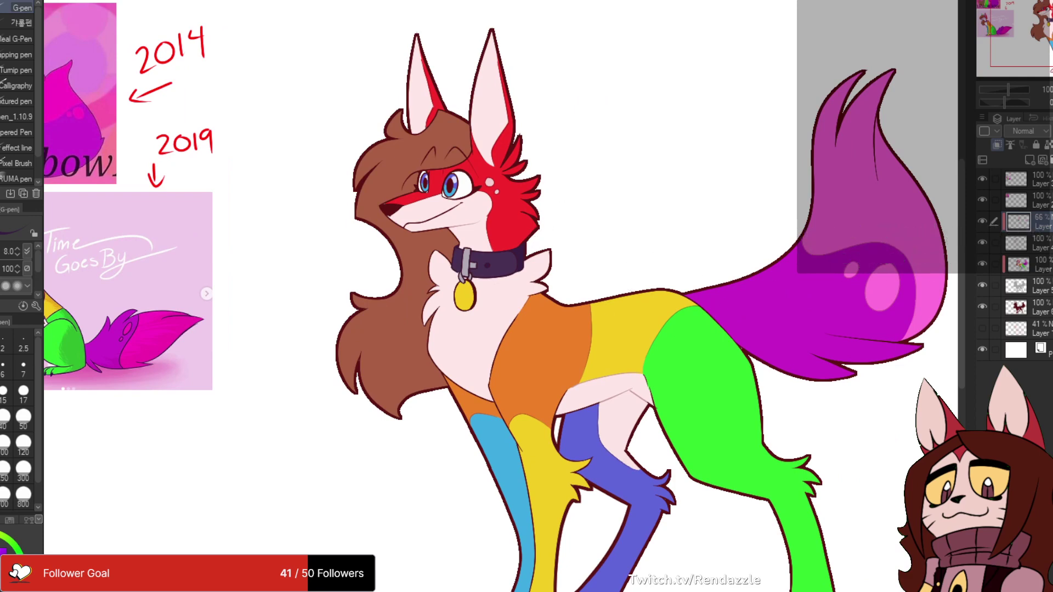
{"action": "left_click_drag", "start_coordinate": [730, 400], "coordinate": [694, 332]}
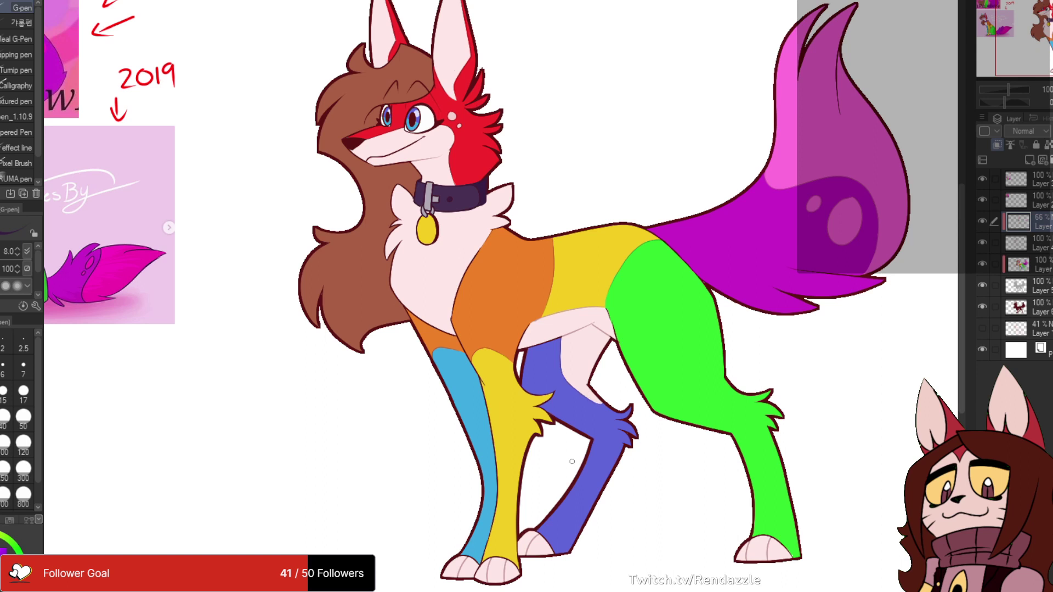
{"action": "left_click_drag", "start_coordinate": [548, 274], "coordinate": [497, 286]}
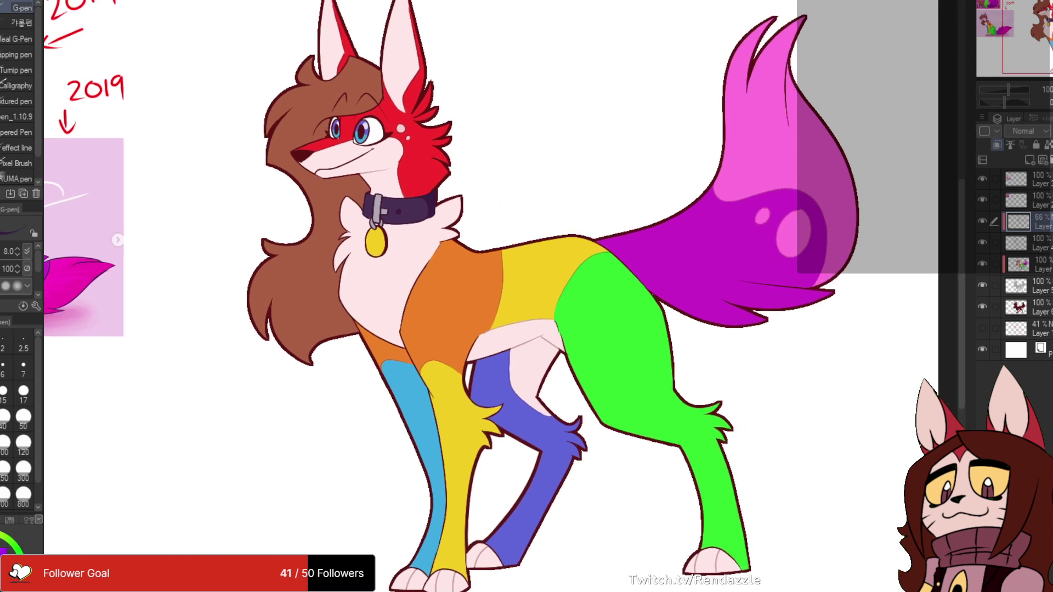
{"action": "left_click", "coordinate": [1031, 264]}
{"action": "left_click", "coordinate": [1029, 160]}
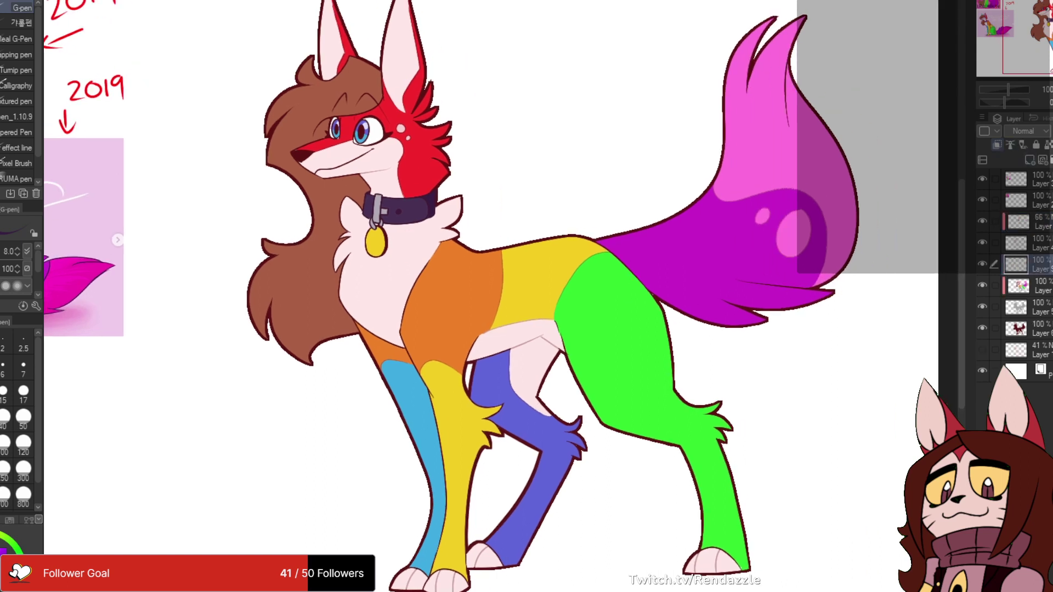
{"action": "key", "text": "ctrl+alt+g"}
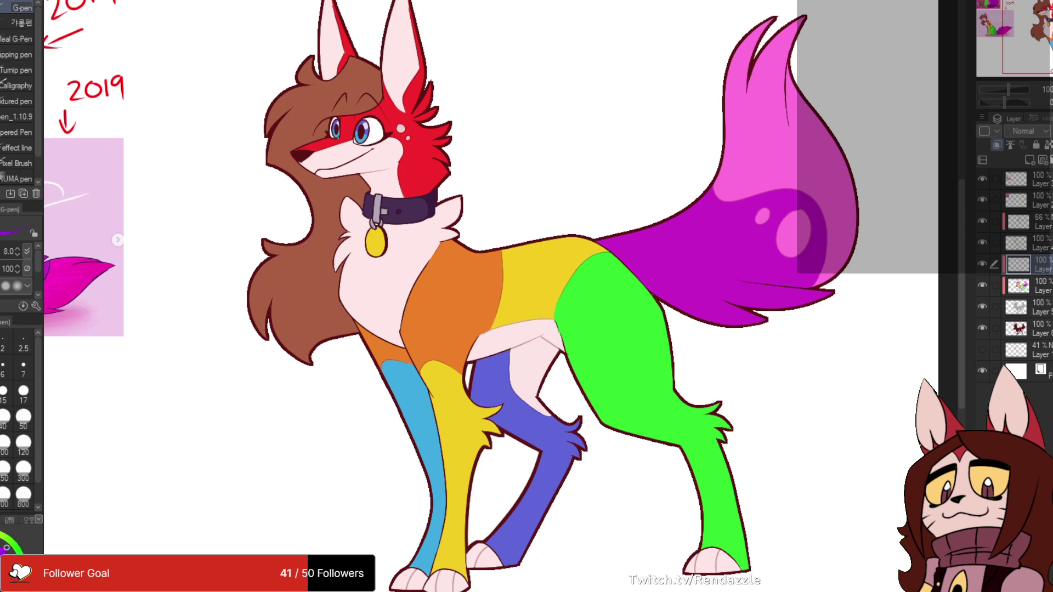
- Shade the tail's outer edge, its lower tip and the near hind lower leg with the Soft airbrush in purple
{"action": "key", "text": "b"}
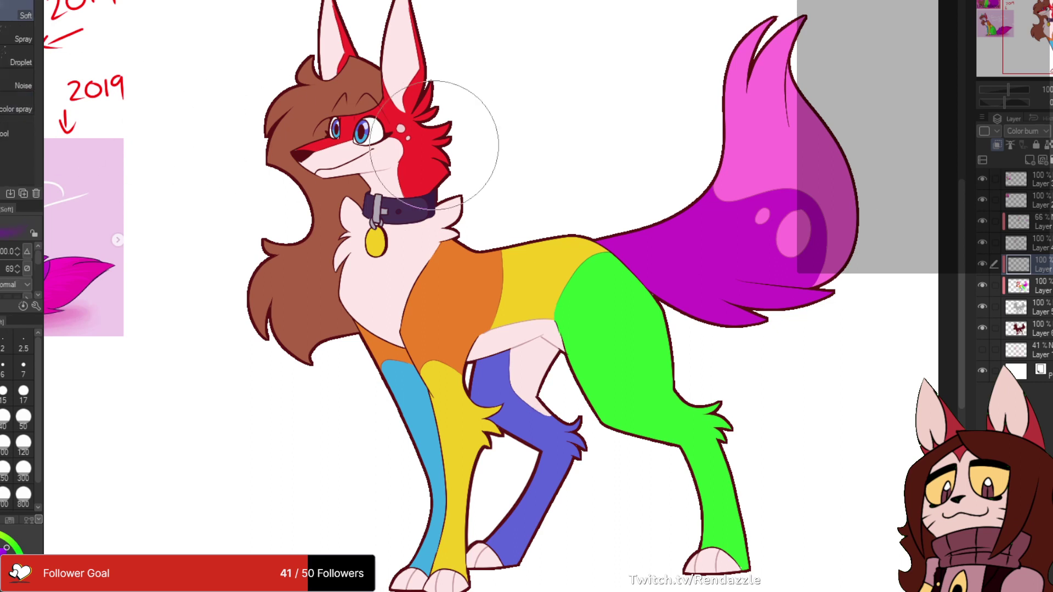
{"action": "mouse_move", "coordinate": [826, 99]}
{"action": "left_mouse_down"}
{"action": "mouse_move", "coordinate": [789, 325]}
{"action": "mouse_move", "coordinate": [815, 307]}
{"action": "mouse_move", "coordinate": [828, 273]}
{"action": "mouse_move", "coordinate": [770, 176]}
{"action": "left_mouse_up"}
{"action": "left_click_drag", "start_coordinate": [626, 262], "coordinate": [665, 515]}
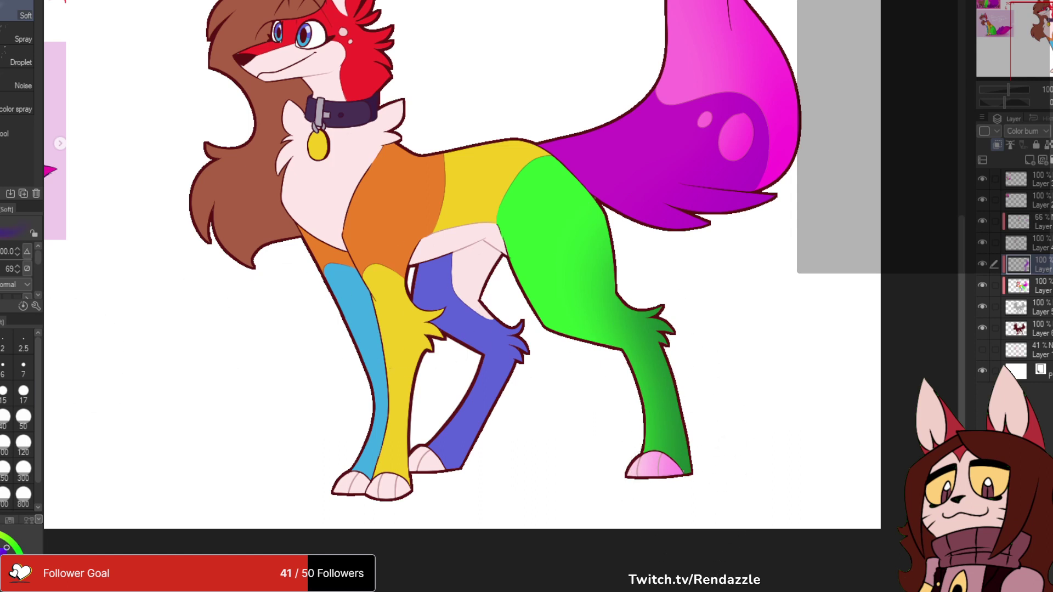
{"action": "left_click_drag", "start_coordinate": [773, 115], "coordinate": [745, 224]}
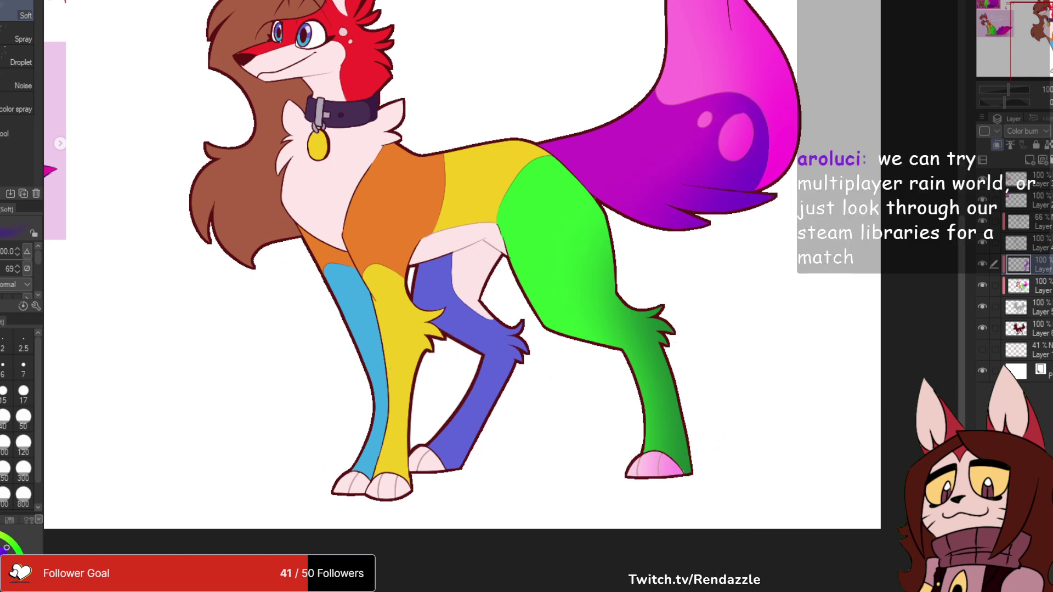
{"action": "key", "text": "ctrl+z"}
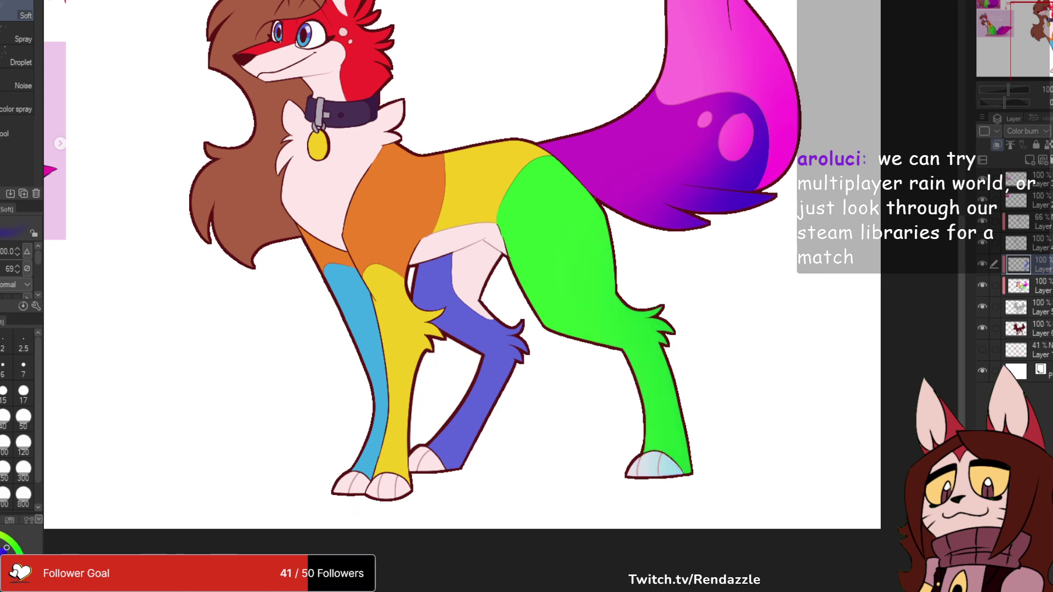
{"action": "key", "text": "ctrl+y"}
- Try to shade the rump and the back edge of the near hind thigh with a smaller Soft airbrush
{"action": "left_click_drag", "start_coordinate": [932, 160], "coordinate": [836, 197]}
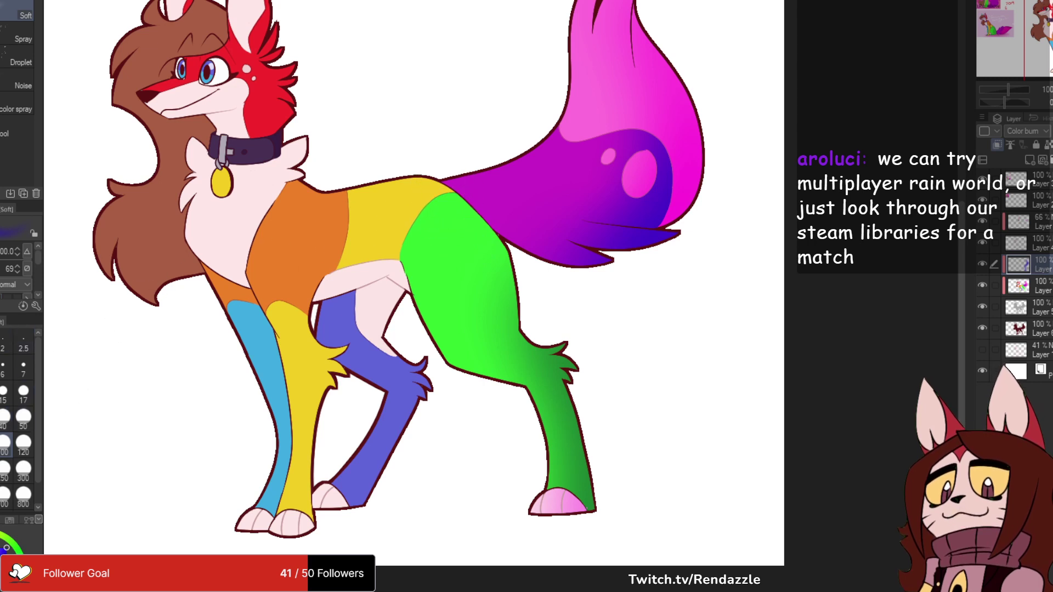
{"action": "left_click", "coordinate": [1, 445]}
{"action": "left_click_drag", "start_coordinate": [424, 179], "coordinate": [529, 342]}
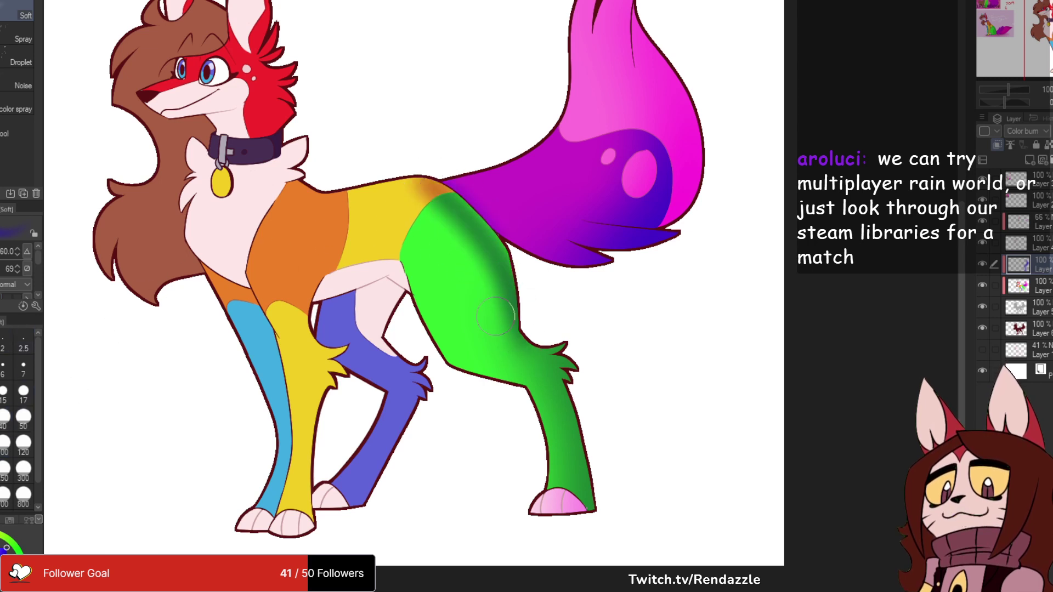
{"action": "key", "text": "ctrl+z"}
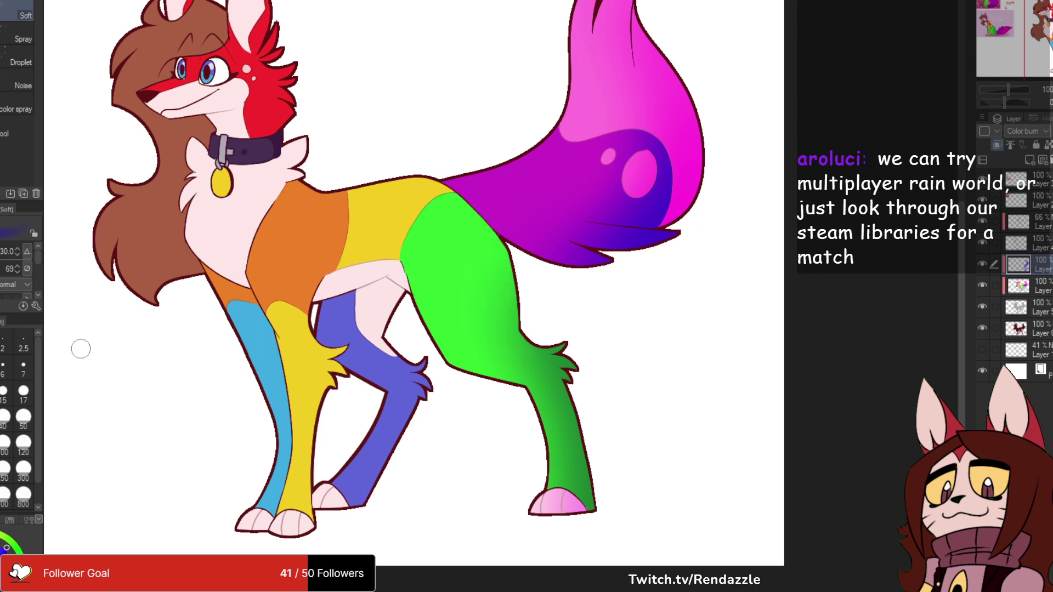
- Shade the rump and the back edge of the near hind thigh with a larger Soft airbrush
{"action": "left_click_drag", "start_coordinate": [412, 182], "coordinate": [518, 323]}
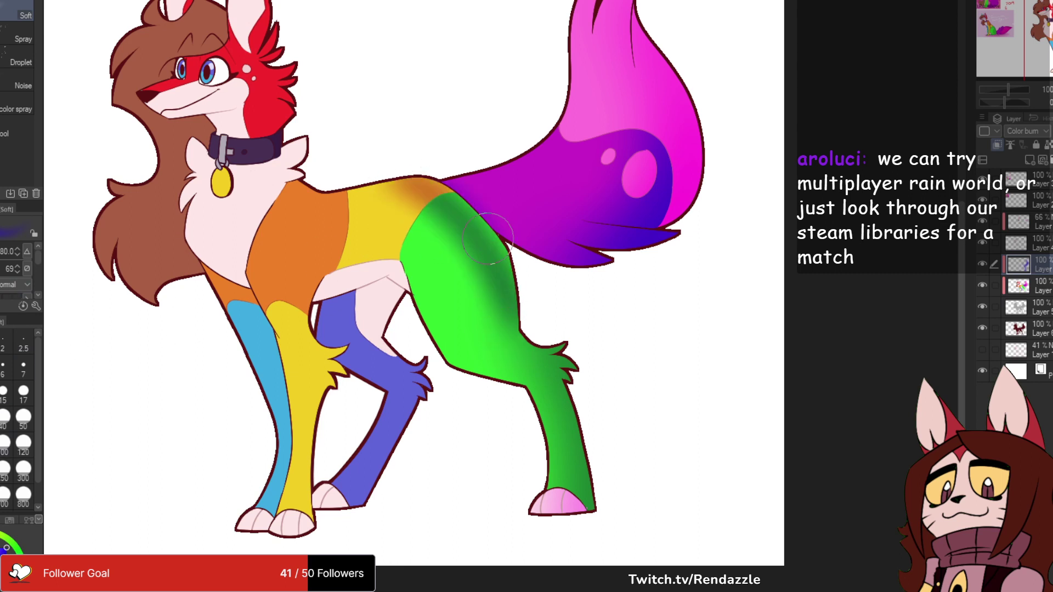
{"action": "key", "text": "ctrl+z"}
{"action": "left_click_drag", "start_coordinate": [415, 181], "coordinate": [520, 324]}
{"action": "left_click", "coordinate": [23, 420]}
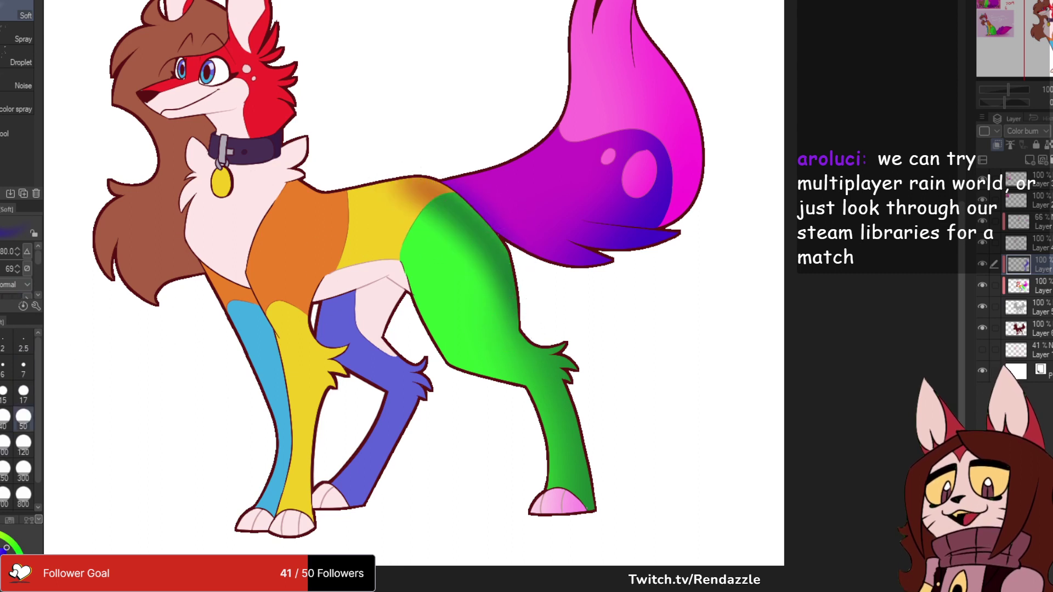
{"action": "key", "text": "ctrl+z"}
{"action": "left_click_drag", "start_coordinate": [406, 164], "coordinate": [529, 341]}
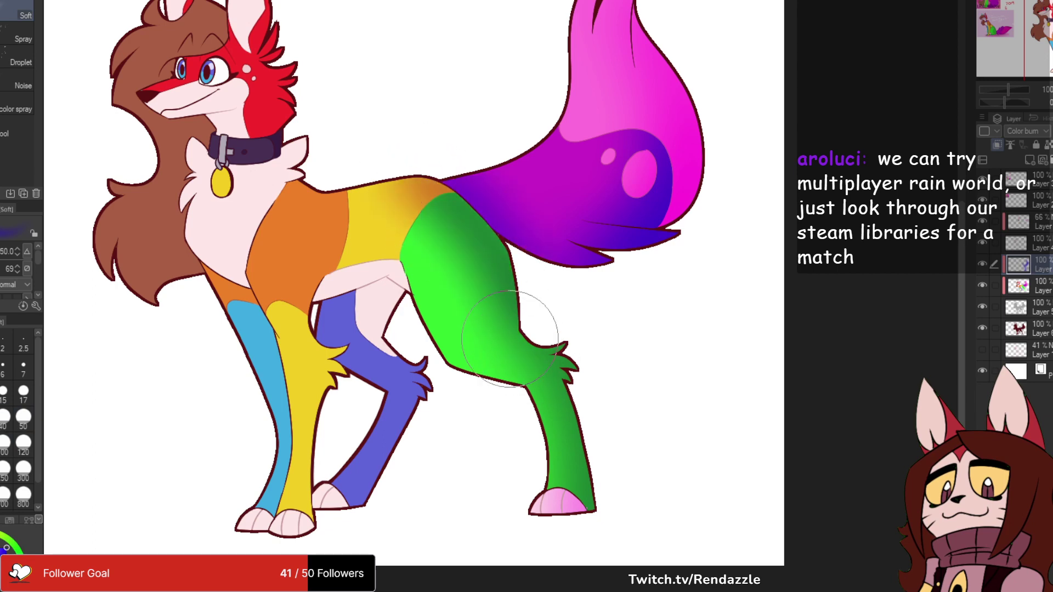
- Shade the tail's base and underside, the belly, and the far hind leg with its inner thigh using the Soft airbrush
{"action": "left_click_drag", "start_coordinate": [699, 150], "coordinate": [742, 260]}
{"action": "left_click_drag", "start_coordinate": [576, 352], "coordinate": [689, 349]}
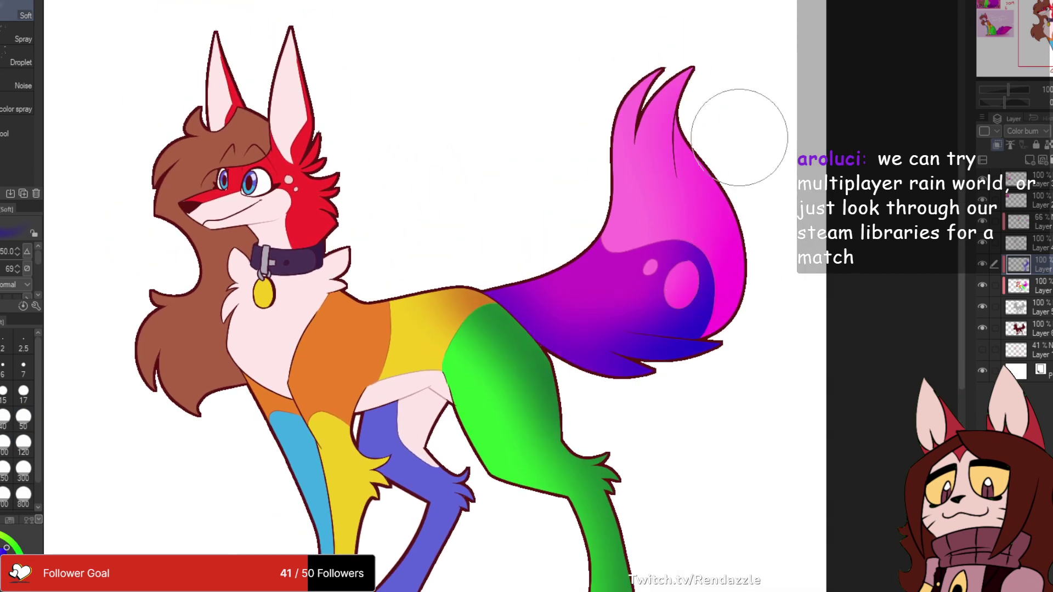
{"action": "mouse_move", "coordinate": [401, 438]}
{"action": "left_mouse_down"}
{"action": "mouse_move", "coordinate": [517, 261]}
{"action": "mouse_move", "coordinate": [555, 243]}
{"action": "mouse_move", "coordinate": [527, 236]}
{"action": "mouse_move", "coordinate": [516, 258]}
{"action": "mouse_move", "coordinate": [575, 323]}
{"action": "mouse_move", "coordinate": [578, 304]}
{"action": "mouse_move", "coordinate": [513, 470]}
{"action": "left_mouse_up"}
{"action": "left_click", "coordinate": [515, 260]}
{"action": "key", "text": "bracketright"}
{"action": "key", "text": "bracketright"}
{"action": "key", "text": "bracketright"}
{"action": "left_click_drag", "start_coordinate": [583, 308], "coordinate": [499, 469]}
{"action": "mouse_move", "coordinate": [524, 255]}
{"action": "left_mouse_down"}
{"action": "mouse_move", "coordinate": [527, 318]}
{"action": "mouse_move", "coordinate": [560, 294]}
{"action": "mouse_move", "coordinate": [565, 346]}
{"action": "mouse_move", "coordinate": [589, 285]}
{"action": "left_mouse_up"}
{"action": "left_click_drag", "start_coordinate": [513, 306], "coordinate": [518, 267]}
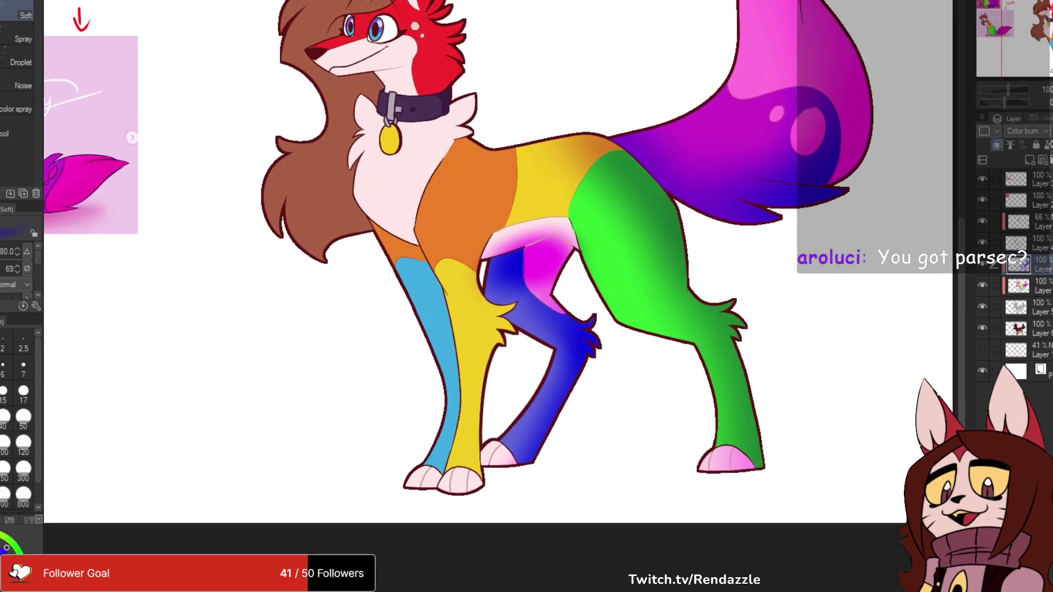
- Shade both front legs, including the near elbow tuft and the orange fur above it, with the Soft airbrush
{"action": "mouse_move", "coordinate": [489, 218]}
{"action": "left_mouse_down"}
{"action": "mouse_move", "coordinate": [470, 304]}
{"action": "mouse_move", "coordinate": [508, 366]}
{"action": "mouse_move", "coordinate": [486, 278]}
{"action": "mouse_move", "coordinate": [487, 383]}
{"action": "mouse_move", "coordinate": [499, 325]}
{"action": "mouse_move", "coordinate": [469, 512]}
{"action": "left_mouse_up"}
{"action": "left_click_drag", "start_coordinate": [370, 242], "coordinate": [432, 465]}
{"action": "left_click_drag", "start_coordinate": [485, 236], "coordinate": [418, 354]}
{"action": "mouse_move", "coordinate": [412, 267]}
{"action": "left_mouse_down"}
{"action": "mouse_move", "coordinate": [532, 275]}
{"action": "mouse_move", "coordinate": [654, 311]}
{"action": "left_mouse_up"}
{"action": "left_click_drag", "start_coordinate": [477, 20], "coordinate": [477, 104]}
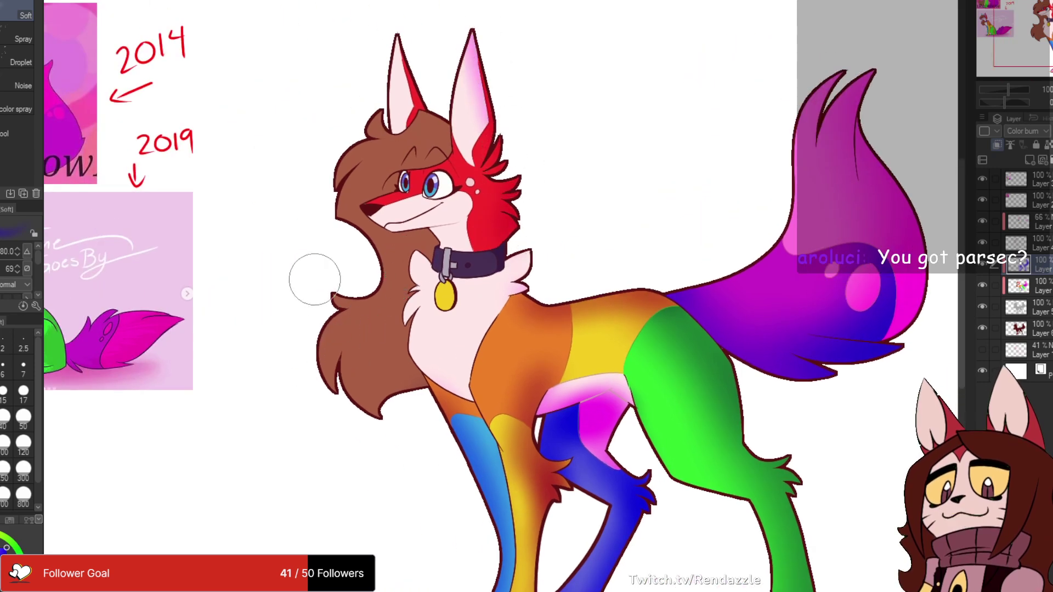
- Shade the hair, the ears, the chest fur and the shoulder with a larger Soft airbrush
{"action": "mouse_move", "coordinate": [315, 279]}
{"action": "left_mouse_down"}
{"action": "mouse_move", "coordinate": [374, 394]}
{"action": "mouse_move", "coordinate": [404, 245]}
{"action": "mouse_move", "coordinate": [383, 362]}
{"action": "left_mouse_up"}
{"action": "key", "text": "["}
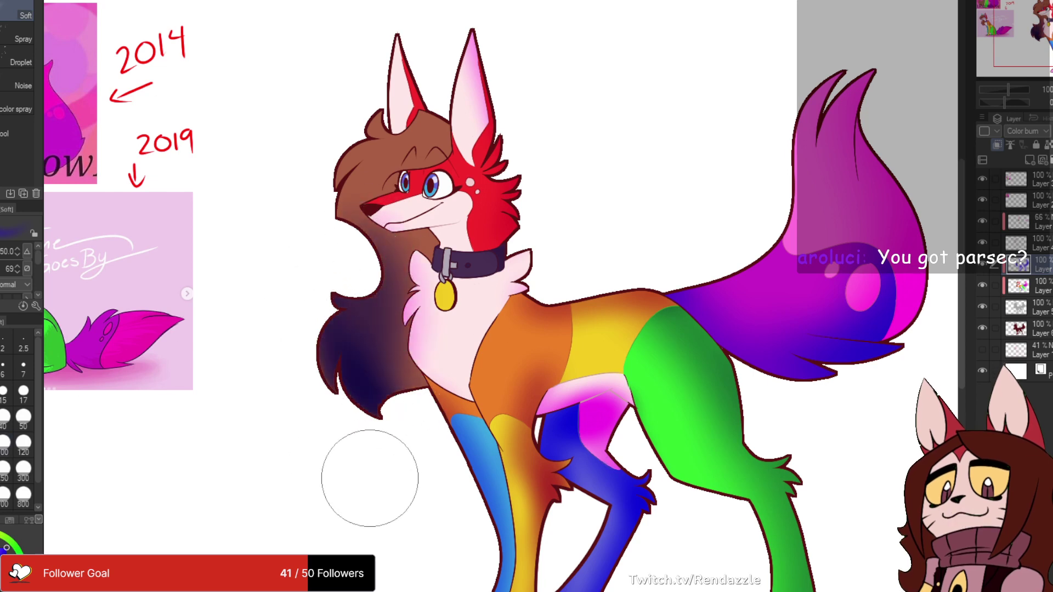
{"action": "mouse_move", "coordinate": [480, 302]}
{"action": "left_mouse_down"}
{"action": "mouse_move", "coordinate": [460, 251]}
{"action": "mouse_move", "coordinate": [476, 247]}
{"action": "left_mouse_up"}
{"action": "left_click_drag", "start_coordinate": [520, 181], "coordinate": [493, 273]}
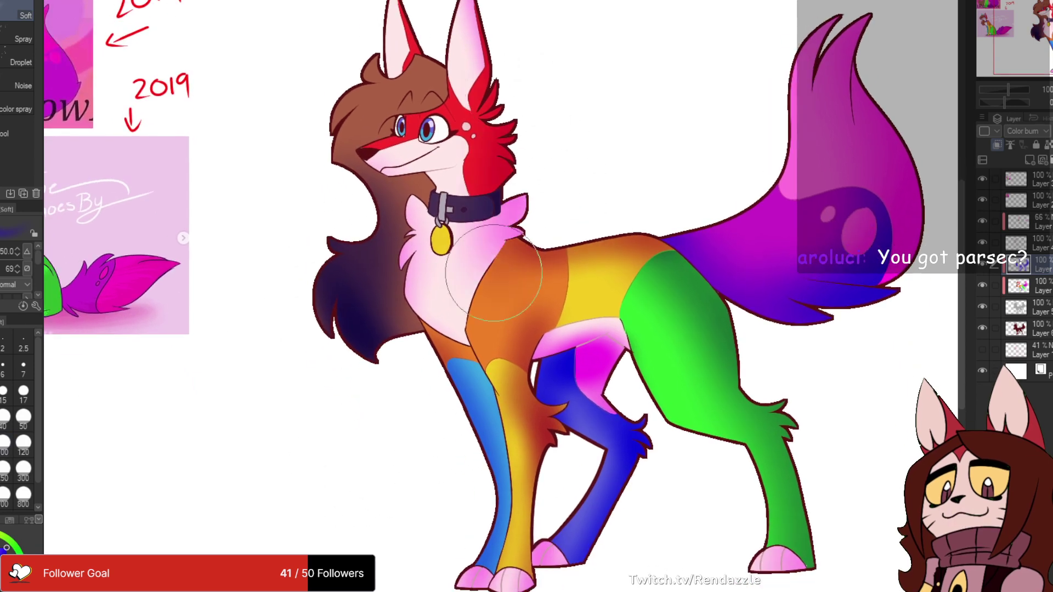
{"action": "left_click_drag", "start_coordinate": [512, 145], "coordinate": [492, 306]}
{"action": "left_click_drag", "start_coordinate": [587, 401], "coordinate": [515, 499]}
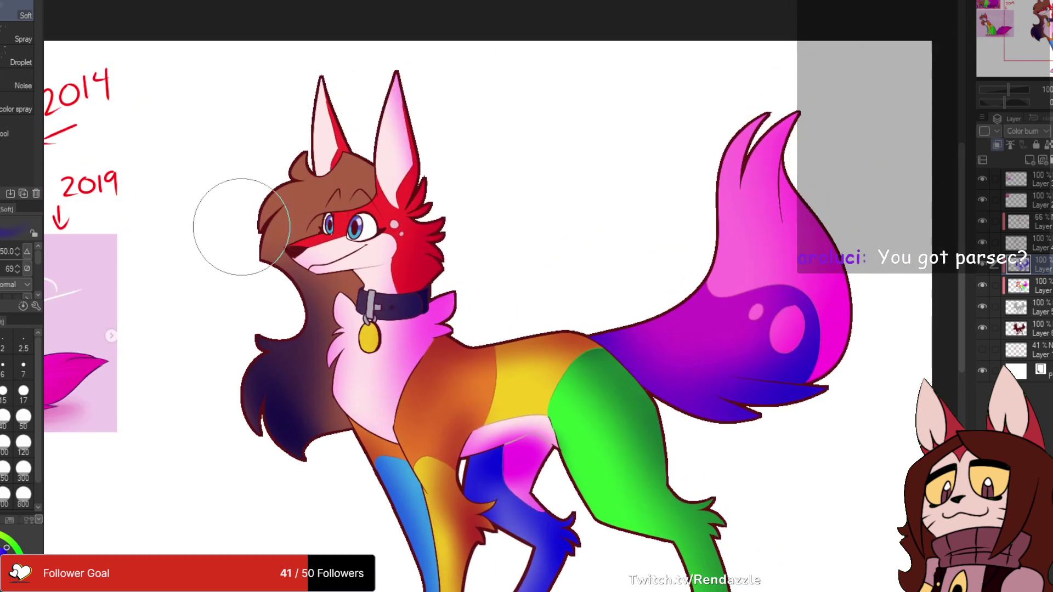
{"action": "scroll", "coordinate": [633, 254], "scroll_direction": "down", "scroll_amount": 2}
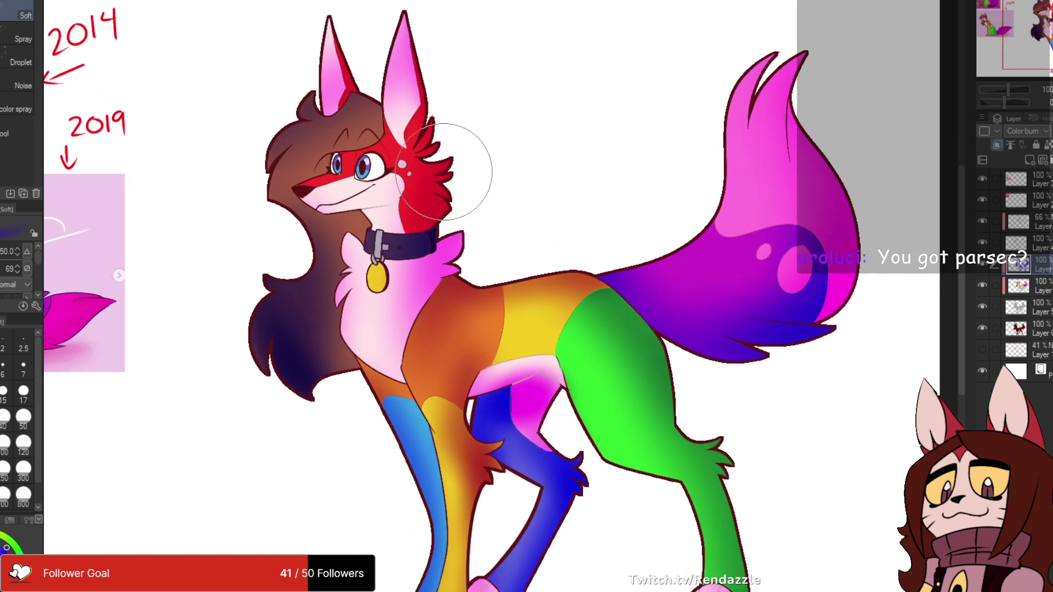
{"action": "scroll", "coordinate": [392, 296], "scroll_direction": "down", "scroll_amount": 3}
{"action": "scroll", "coordinate": [392, 296], "scroll_direction": "right", "scroll_amount": 1}
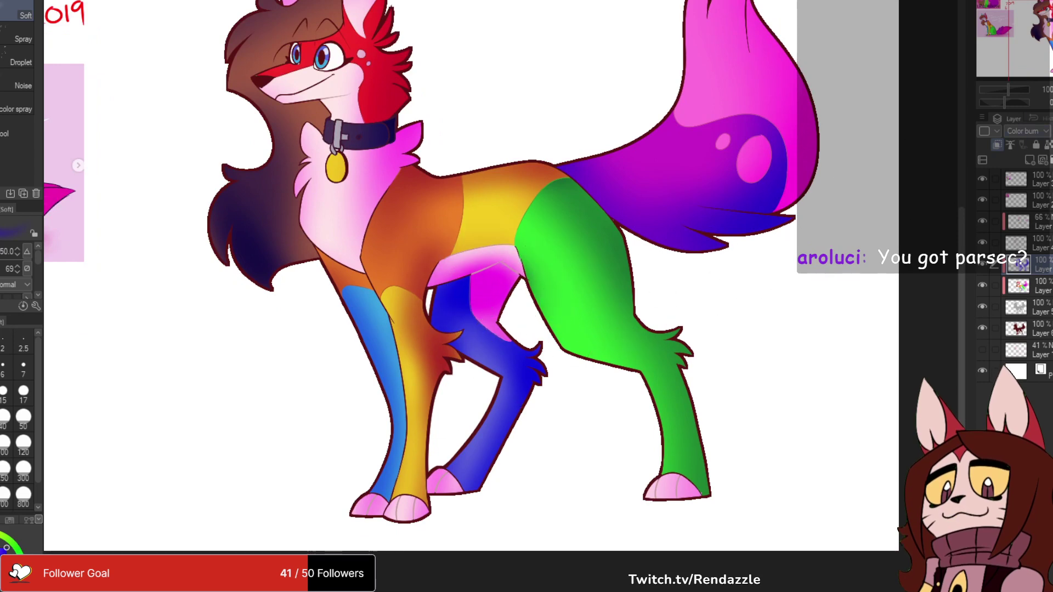
- Set the shading layer to Multiply at 81% opacity and recolour its shading with the purple picked from the tail
{"action": "key", "text": "Up"}
{"action": "left_click_drag", "start_coordinate": [563, 153], "coordinate": [541, 250]}
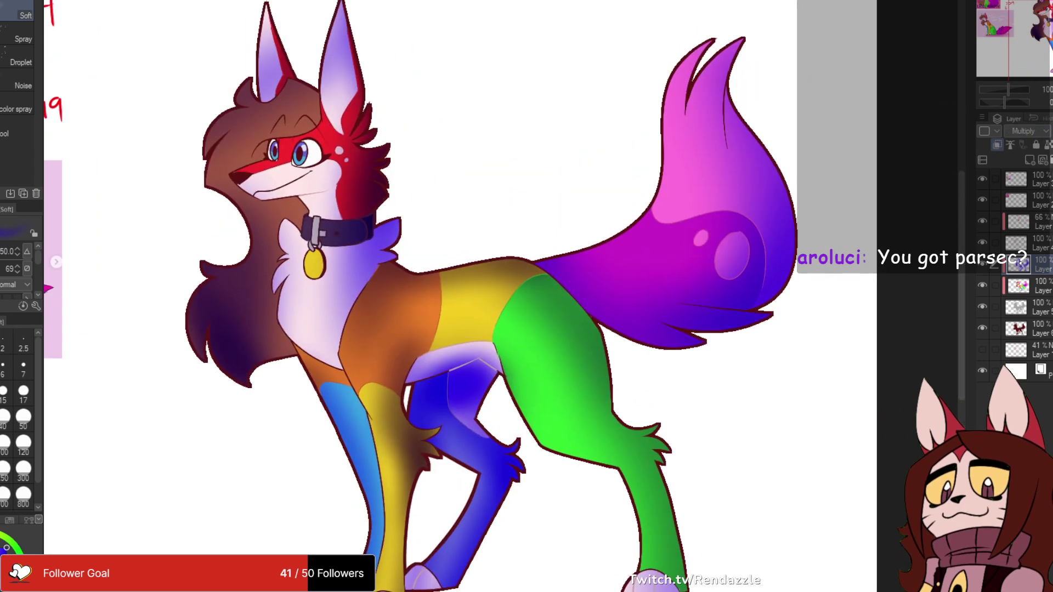
{"action": "left_click", "coordinate": [645, 248], "text": "alt"}
{"action": "key", "text": "alt+Delete"}
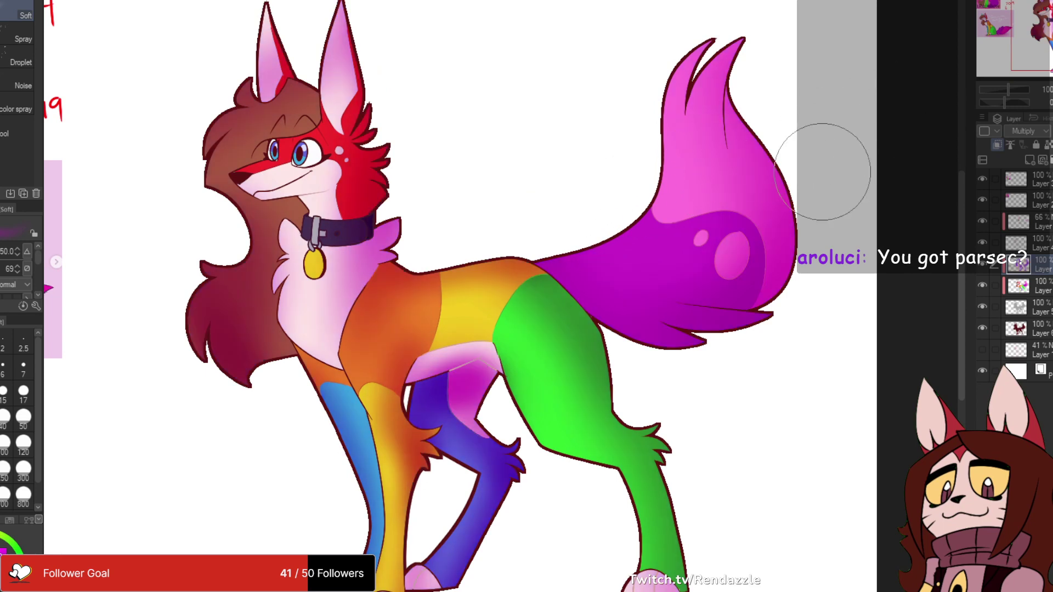
{"action": "left_click", "coordinate": [1050, 131]}
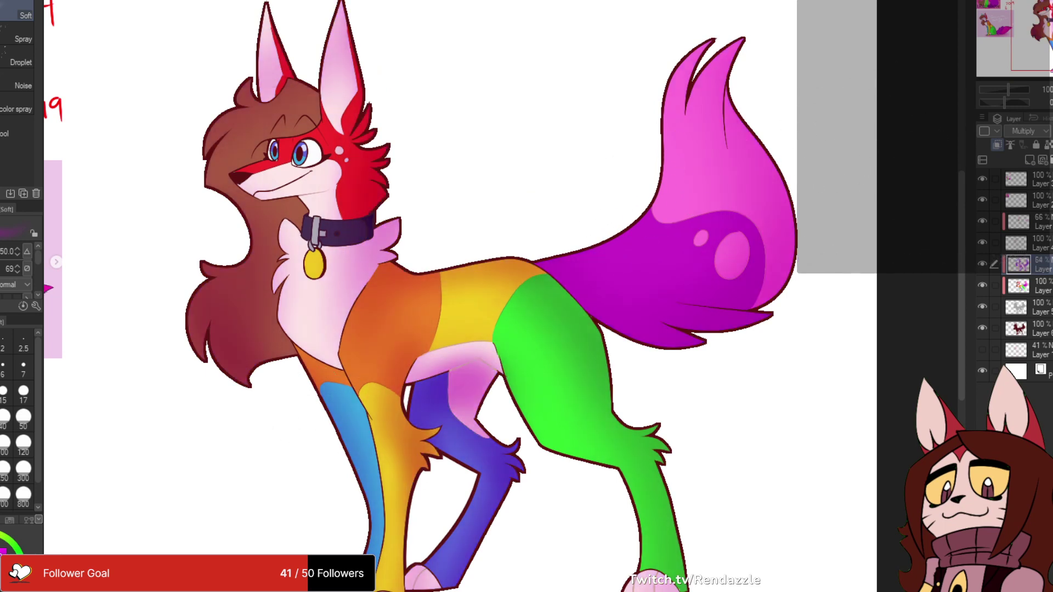
{"action": "left_click_drag", "start_coordinate": [1048, 131], "coordinate": [1051, 131]}
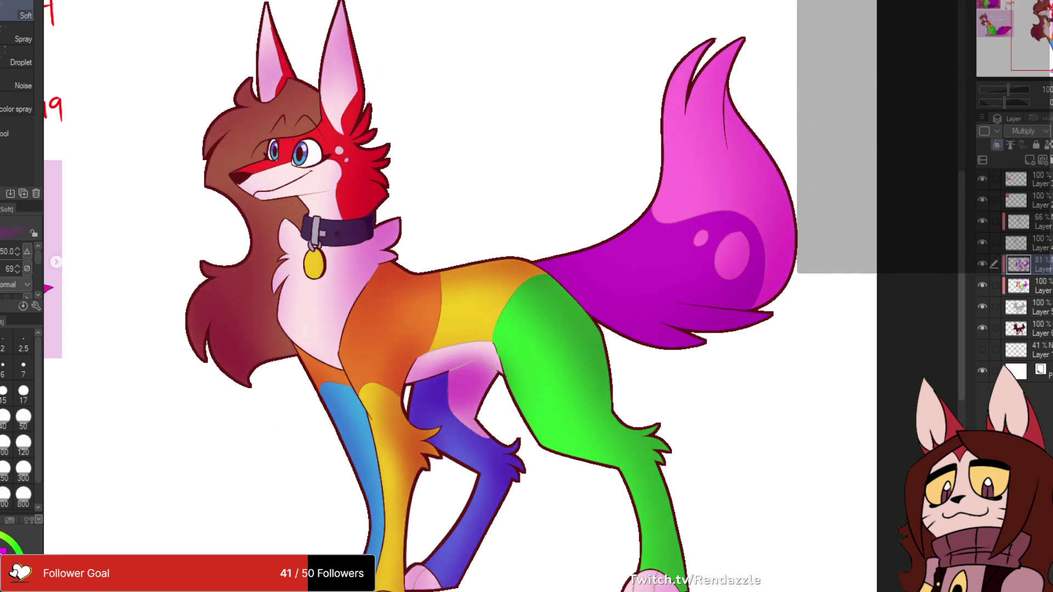
- Restore the dark inner line along the belly's lower edge above the far hind thigh on the 66% line-colour layer
{"action": "left_click", "coordinate": [1035, 222]}
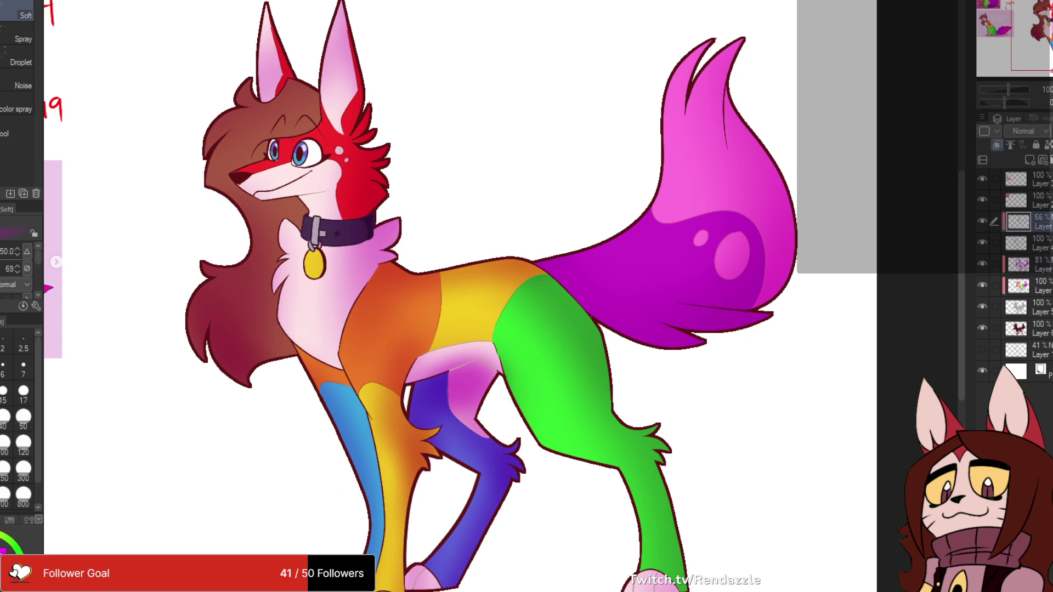
{"action": "left_click_drag", "start_coordinate": [637, 463], "coordinate": [712, 371]}
{"action": "scroll", "coordinate": [549, 258], "scroll_direction": "up", "scroll_amount": 5}
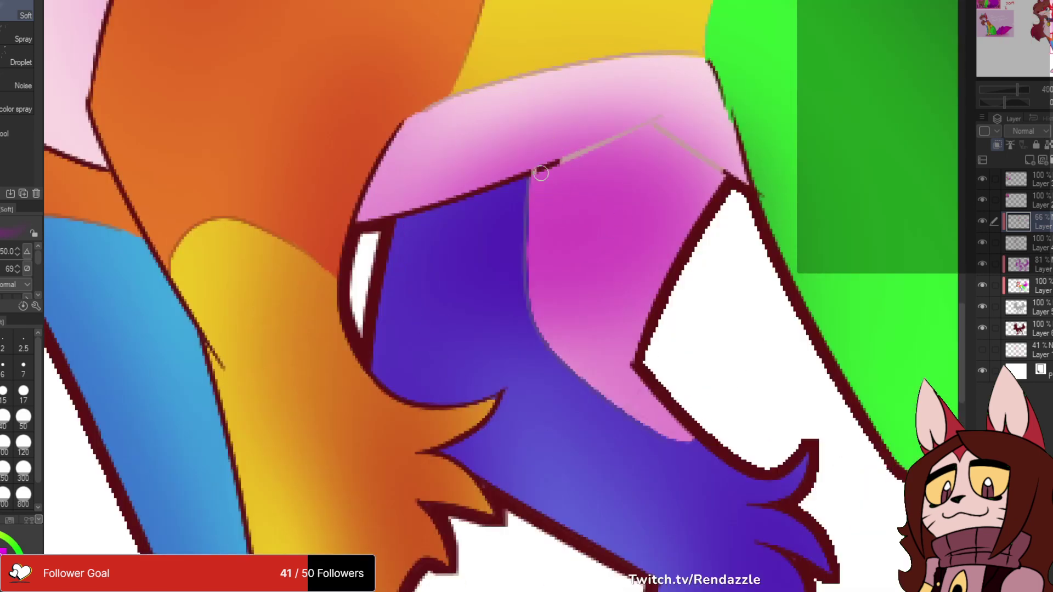
{"action": "mouse_move", "coordinate": [539, 196]}
{"action": "left_mouse_down"}
{"action": "mouse_move", "coordinate": [517, 211]}
{"action": "mouse_move", "coordinate": [607, 164]}
{"action": "left_mouse_up"}
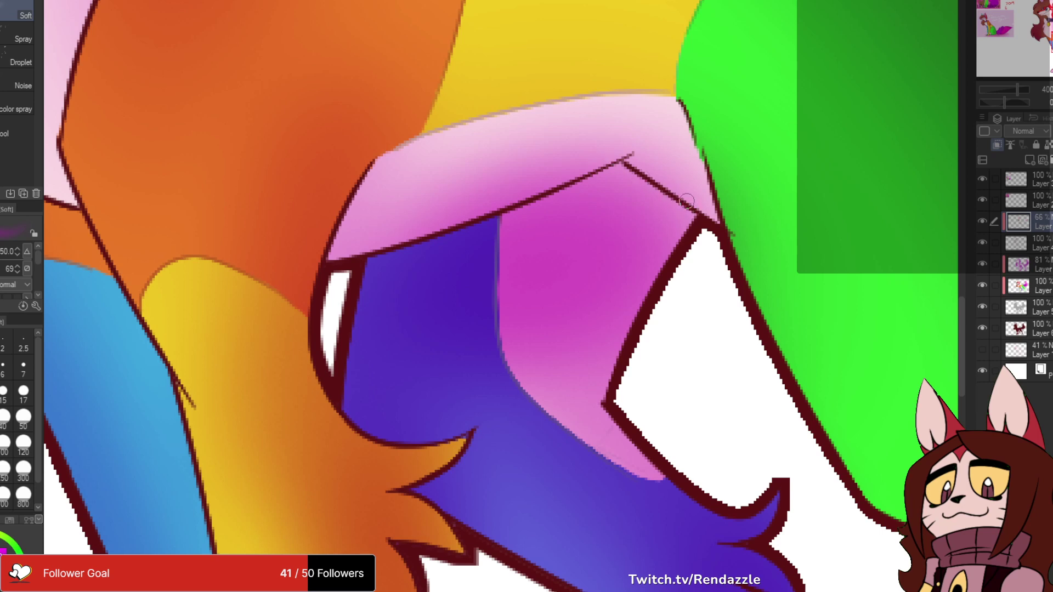
{"action": "scroll", "coordinate": [621, 141], "scroll_direction": "down", "scroll_amount": 5}
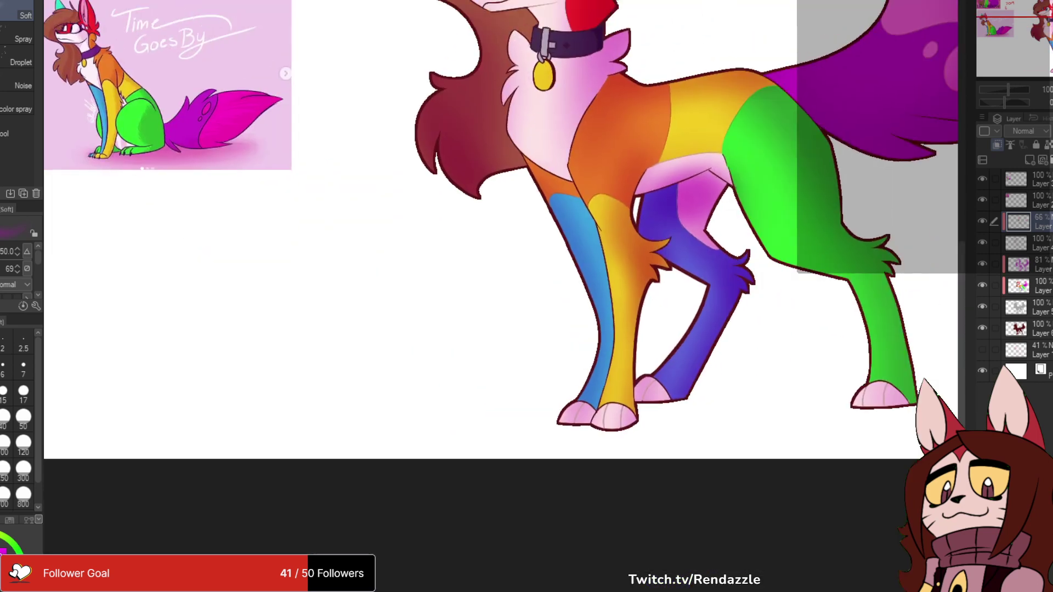
{"action": "left_click_drag", "start_coordinate": [621, 141], "coordinate": [474, 252]}
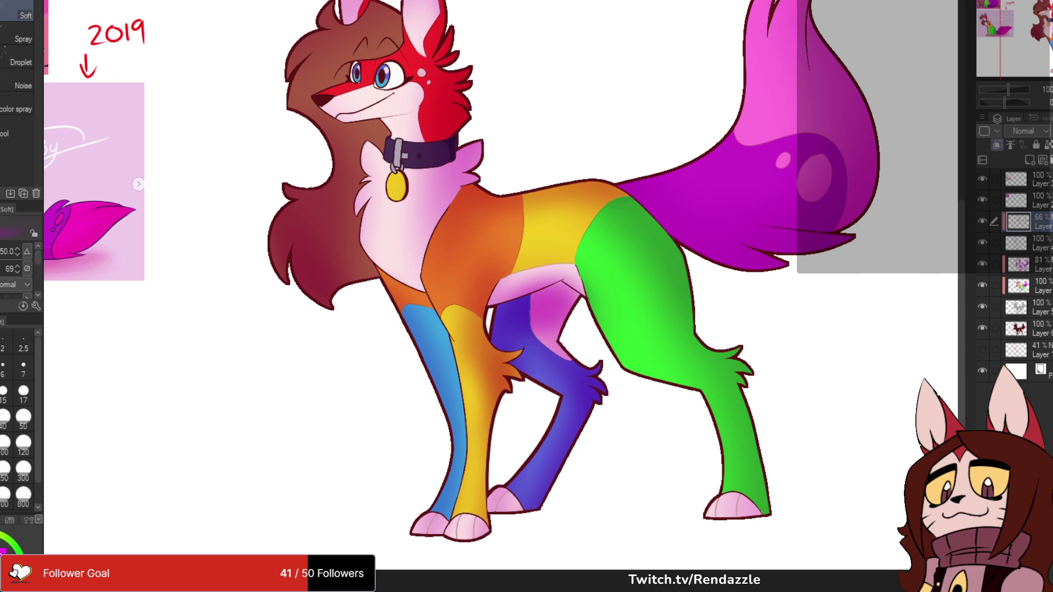
- Lower the Multiply shading layer's opacity to 41% and add a new layer clipped above it
{"action": "left_click", "coordinate": [1031, 265]}
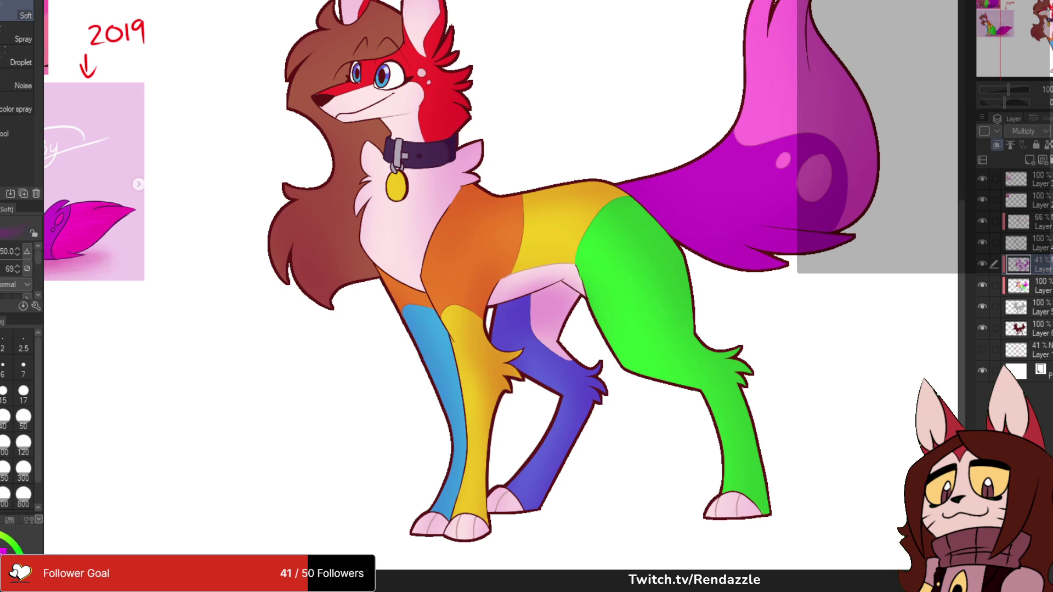
{"action": "left_click_drag", "start_coordinate": [731, 263], "coordinate": [702, 300]}
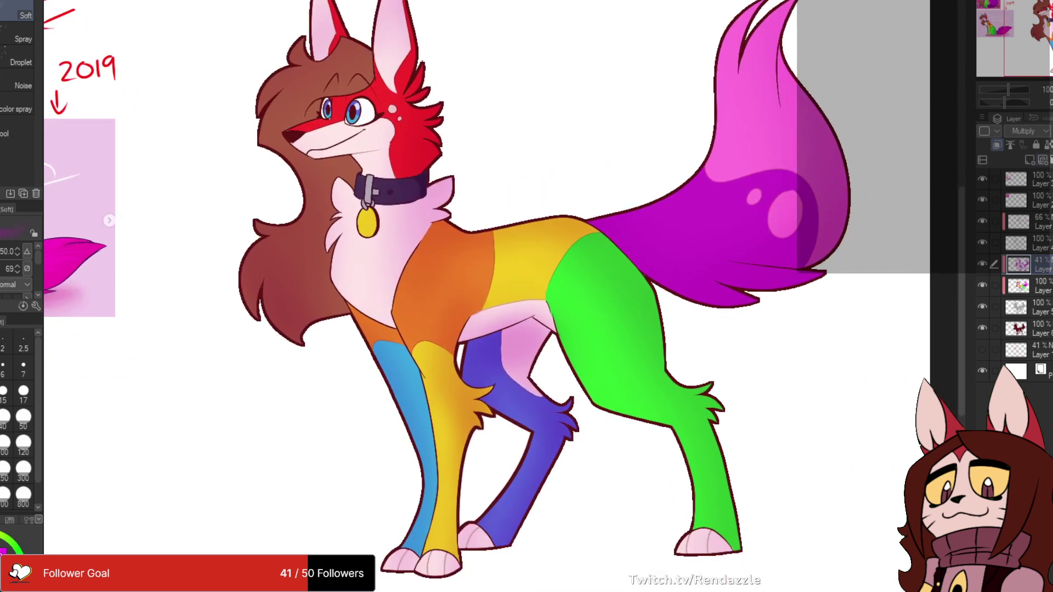
{"action": "left_click", "coordinate": [1030, 160]}
{"action": "left_click", "coordinate": [997, 145]}
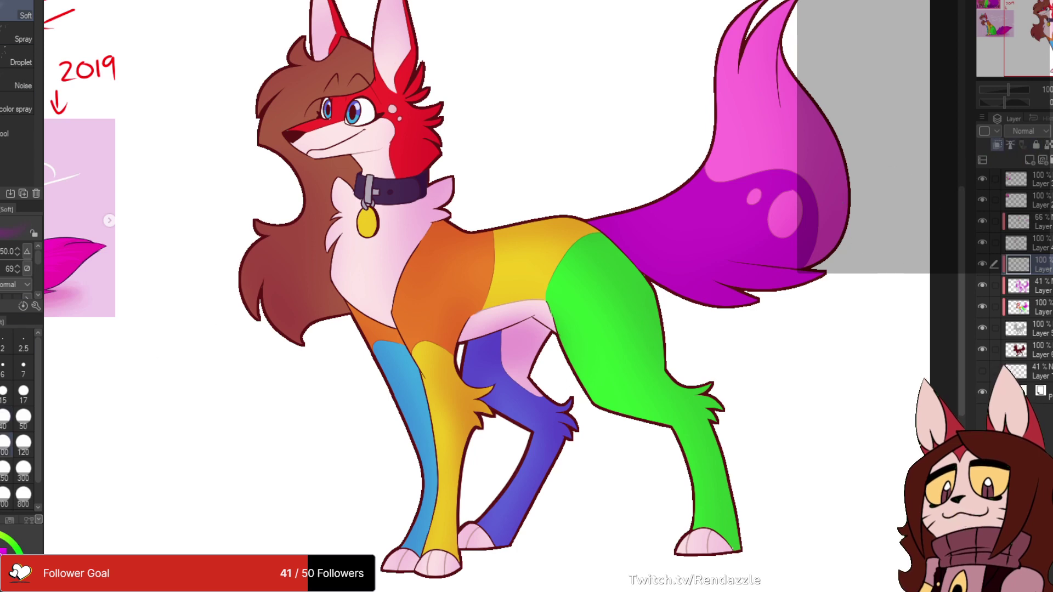
- Set the new layer to Multiply and shade the tail's outer edge and lower tip with the Soft airbrush at size 50
{"action": "left_click_drag", "start_coordinate": [754, 111], "coordinate": [552, 212]}
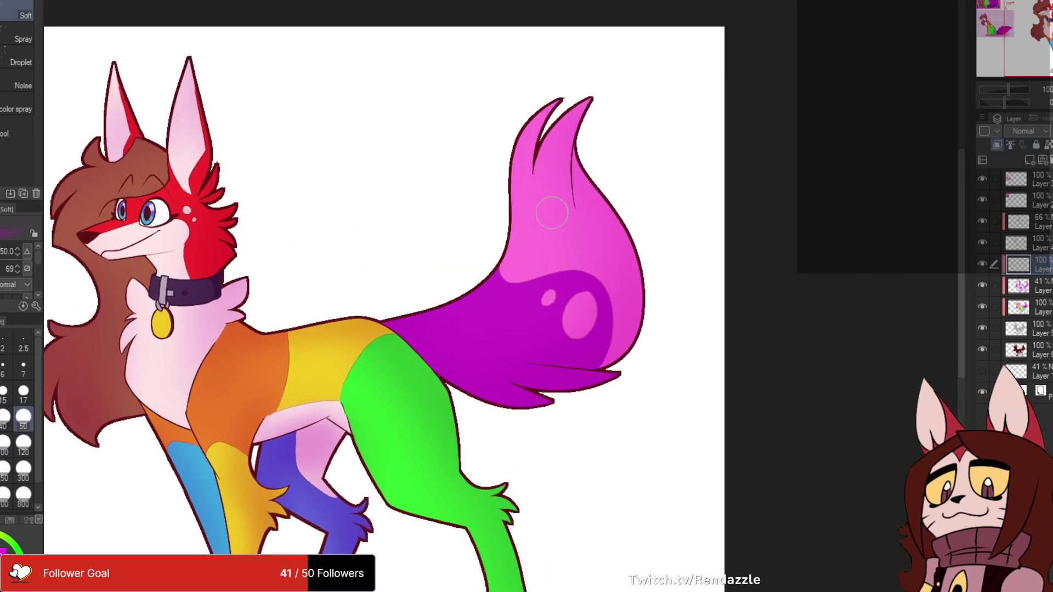
{"action": "mouse_move", "coordinate": [599, 184]}
{"action": "left_mouse_down"}
{"action": "mouse_move", "coordinate": [630, 310]}
{"action": "mouse_move", "coordinate": [559, 368]}
{"action": "left_mouse_up"}
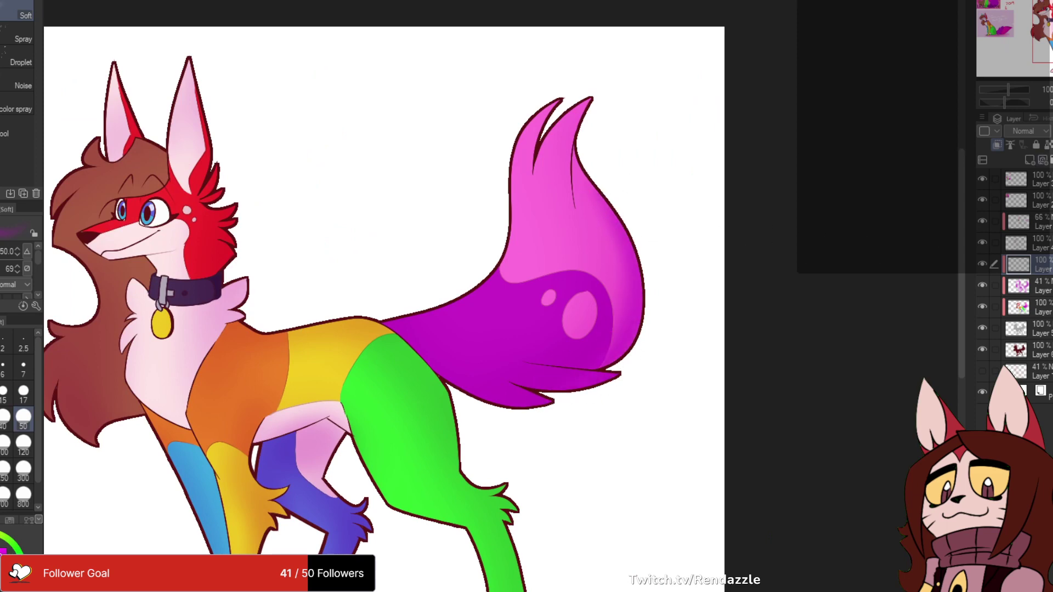
{"action": "key", "text": "ctrl+z"}
{"action": "key", "text": "ctrl+y"}
{"action": "left_click", "coordinate": [1023, 166]}
{"action": "left_click_drag", "start_coordinate": [637, 238], "coordinate": [533, 397]}
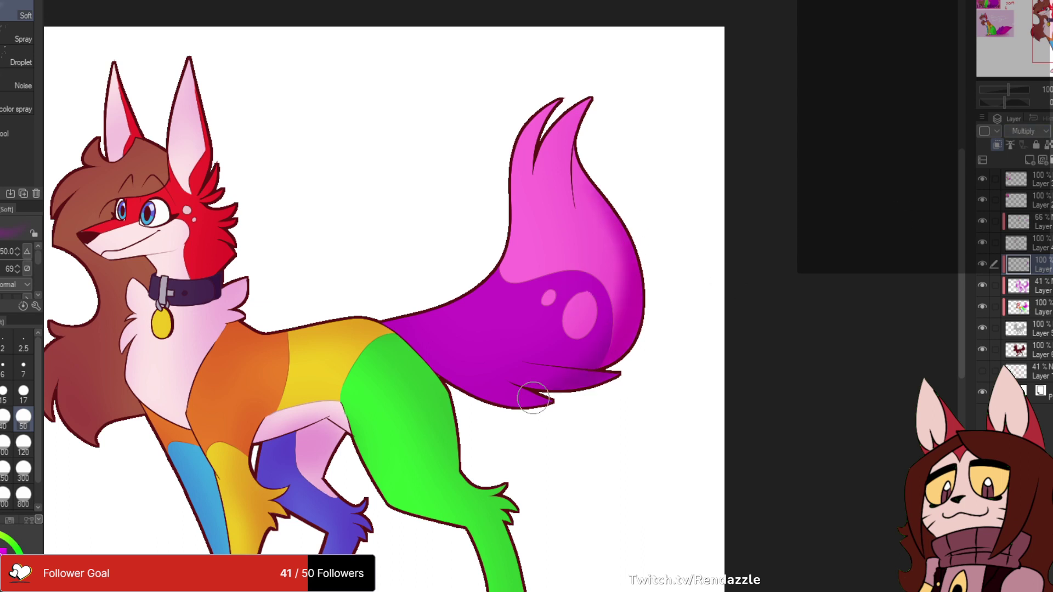
{"action": "mouse_move", "coordinate": [602, 123]}
{"action": "left_mouse_down"}
{"action": "mouse_move", "coordinate": [599, 185]}
{"action": "mouse_move", "coordinate": [657, 299]}
{"action": "left_mouse_up"}
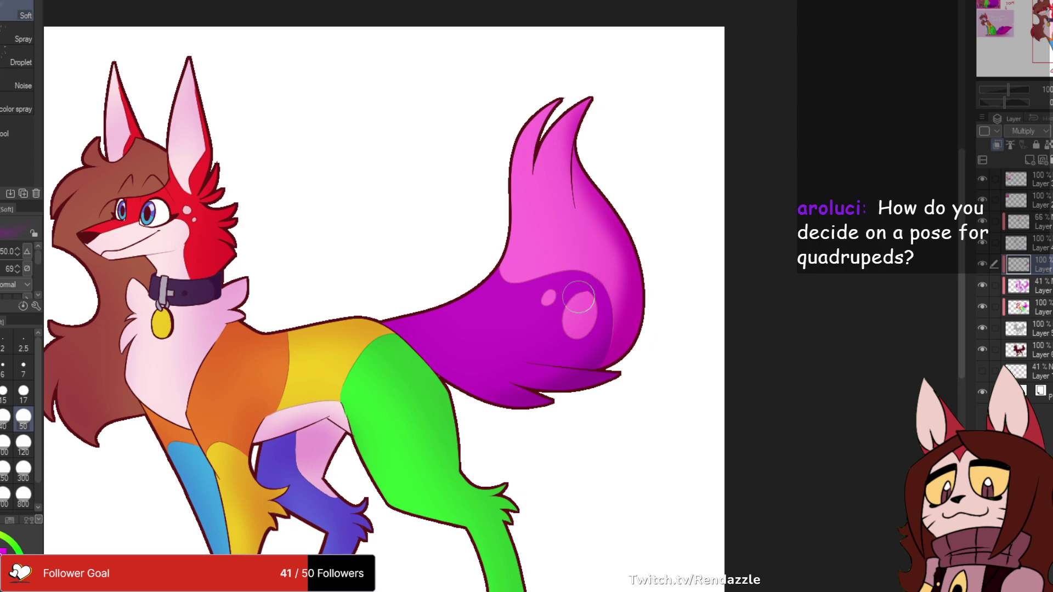
{"action": "mouse_move", "coordinate": [579, 297]}
{"action": "left_mouse_down"}
{"action": "mouse_move", "coordinate": [816, 147]}
{"action": "mouse_move", "coordinate": [740, 166]}
{"action": "mouse_move", "coordinate": [689, 232]}
{"action": "left_mouse_up"}
{"action": "left_click_drag", "start_coordinate": [555, 308], "coordinate": [551, 316]}
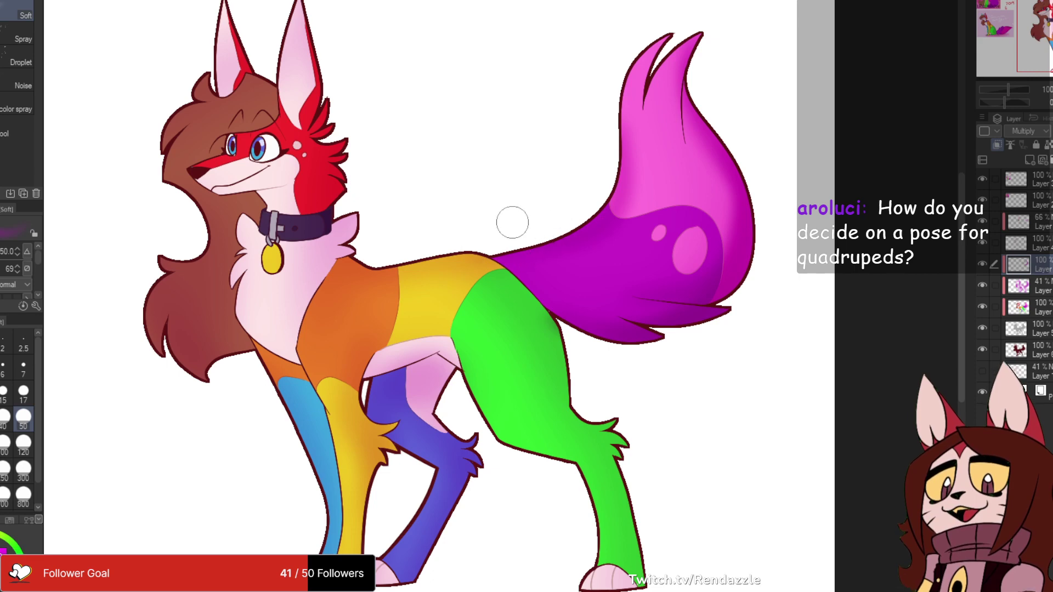
{"action": "left_click_drag", "start_coordinate": [491, 227], "coordinate": [637, 214]}
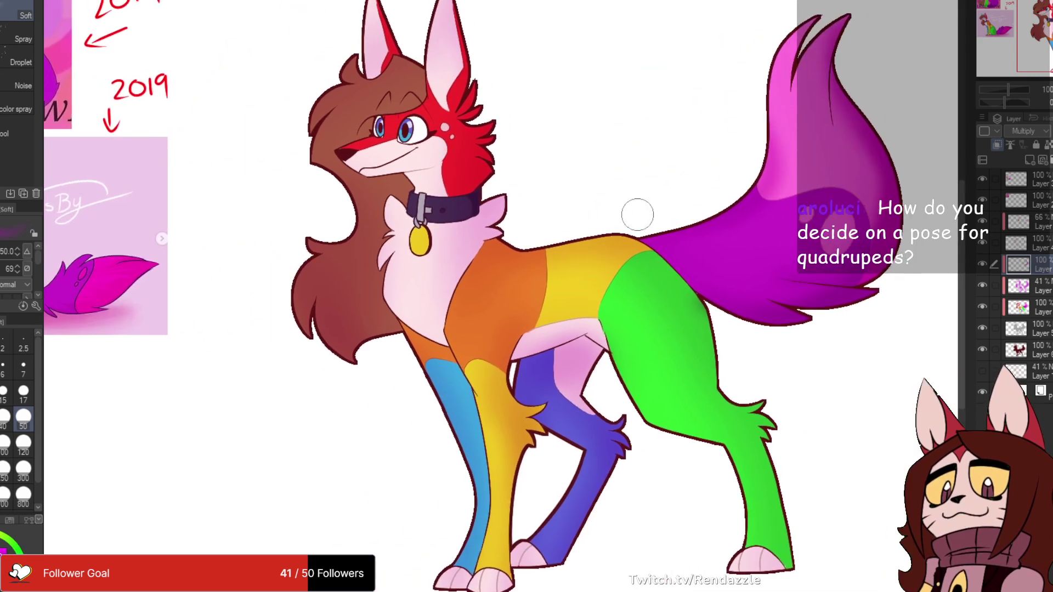
{"action": "left_click_drag", "start_coordinate": [494, 225], "coordinate": [775, 215]}
{"action": "left_click_drag", "start_coordinate": [549, 247], "coordinate": [492, 343]}
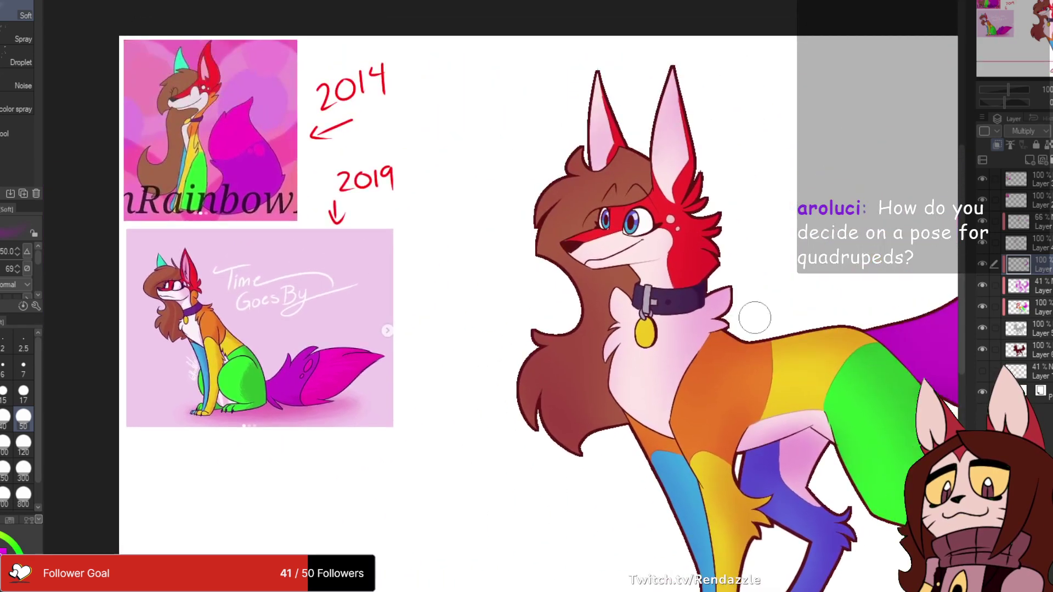
{"action": "left_click_drag", "start_coordinate": [754, 318], "coordinate": [525, 234]}
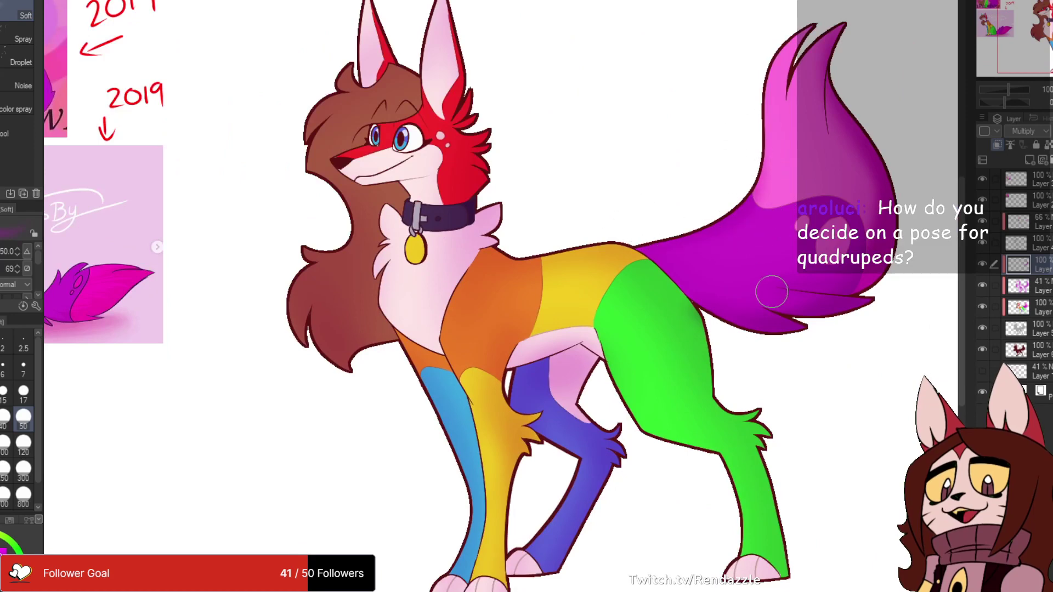
{"action": "scroll", "coordinate": [771, 292], "scroll_direction": "down", "scroll_amount": 3}
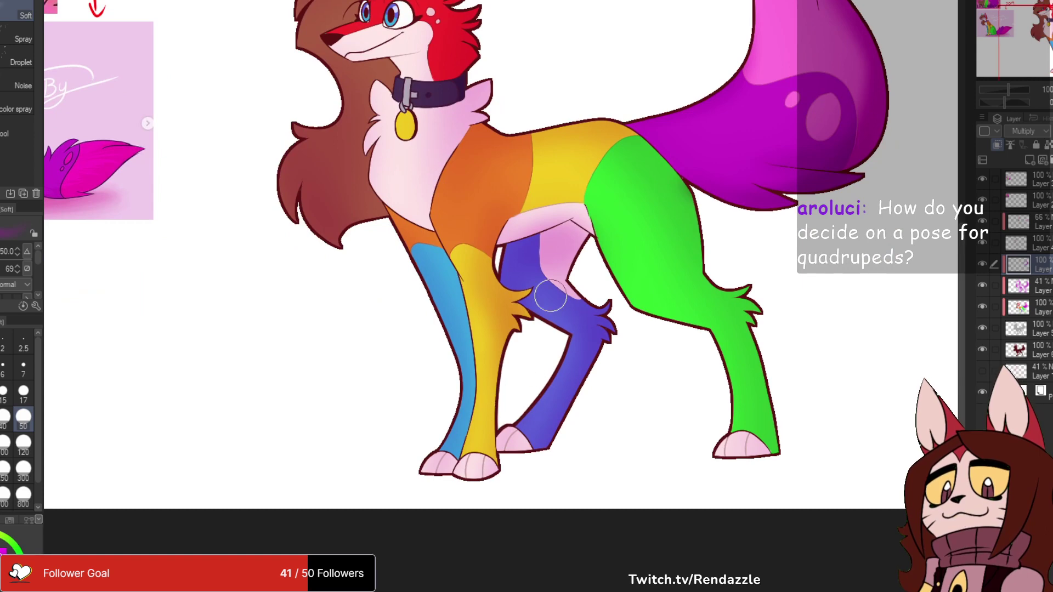
{"action": "mouse_move", "coordinate": [623, 244]}
{"action": "left_mouse_down"}
{"action": "mouse_move", "coordinate": [560, 321]}
{"action": "mouse_move", "coordinate": [534, 244]}
{"action": "left_mouse_up"}
{"action": "left_click_drag", "start_coordinate": [533, 110], "coordinate": [612, 252]}
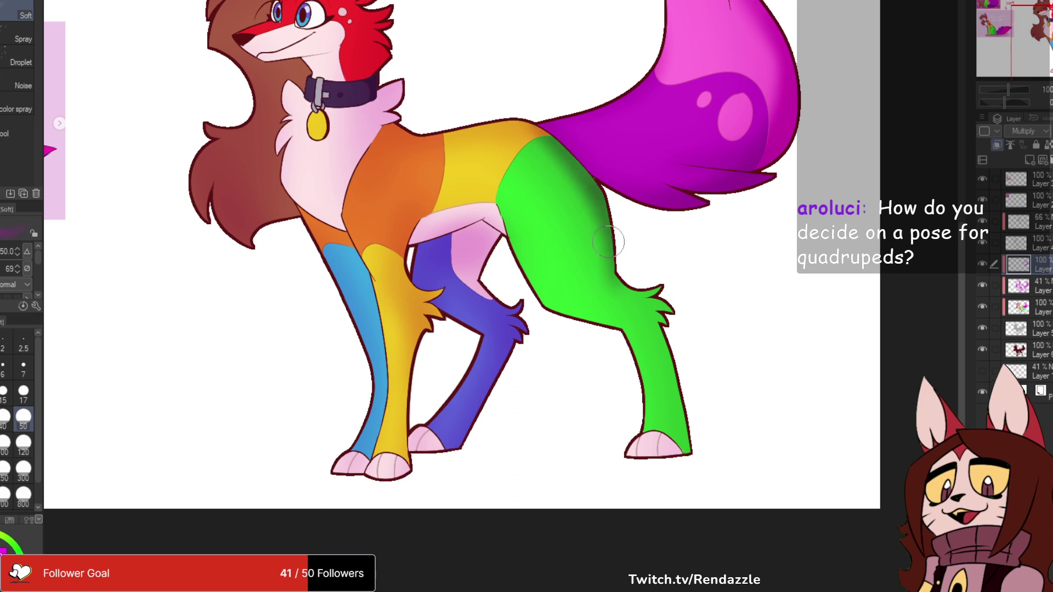
{"action": "key", "text": "ctrl+z"}
{"action": "left_click_drag", "start_coordinate": [527, 121], "coordinate": [617, 257]}
{"action": "key", "text": "ctrl+z"}
{"action": "left_click_drag", "start_coordinate": [520, 118], "coordinate": [610, 269]}
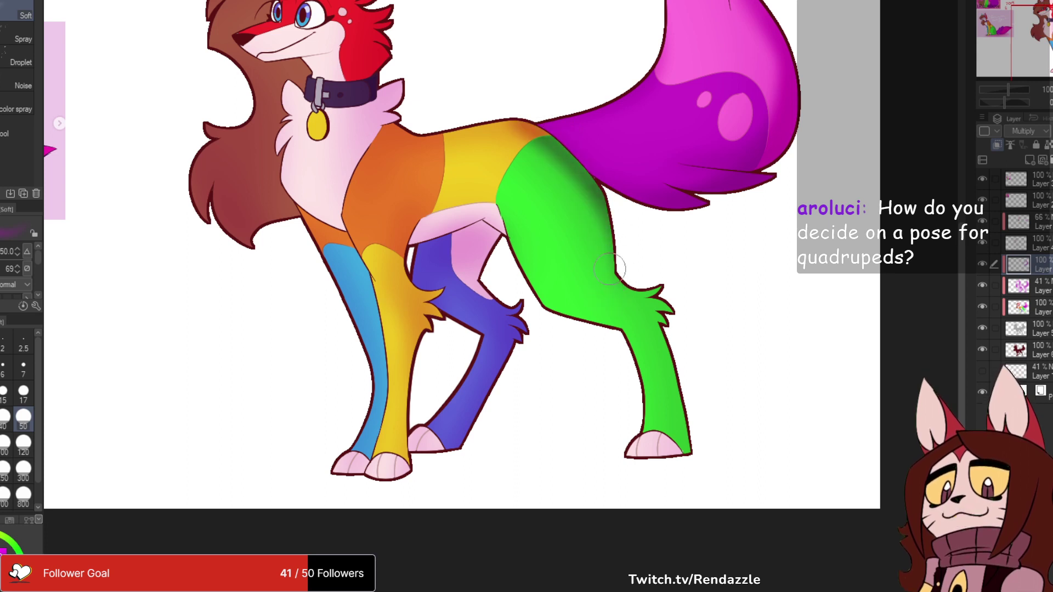
{"action": "key", "text": "ctrl+z"}
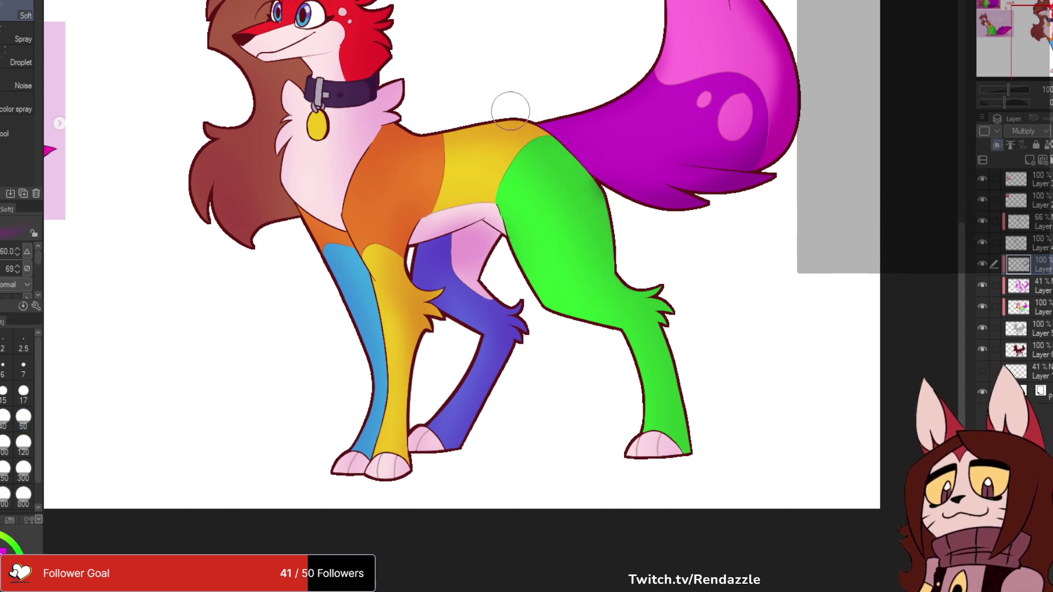
{"action": "left_click_drag", "start_coordinate": [510, 104], "coordinate": [621, 243]}
{"action": "left_click_drag", "start_coordinate": [427, 197], "coordinate": [404, 233]}
{"action": "key", "text": "ctrl+z"}
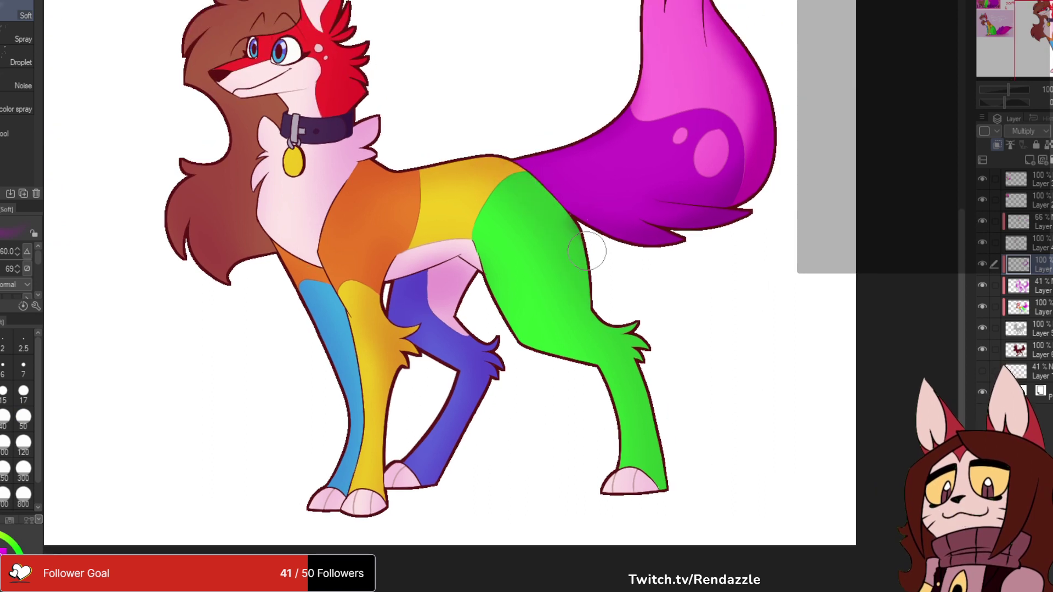
{"action": "left_click_drag", "start_coordinate": [571, 222], "coordinate": [590, 309]}
{"action": "key", "text": "ctrl+z"}
{"action": "left_click_drag", "start_coordinate": [507, 145], "coordinate": [605, 286]}
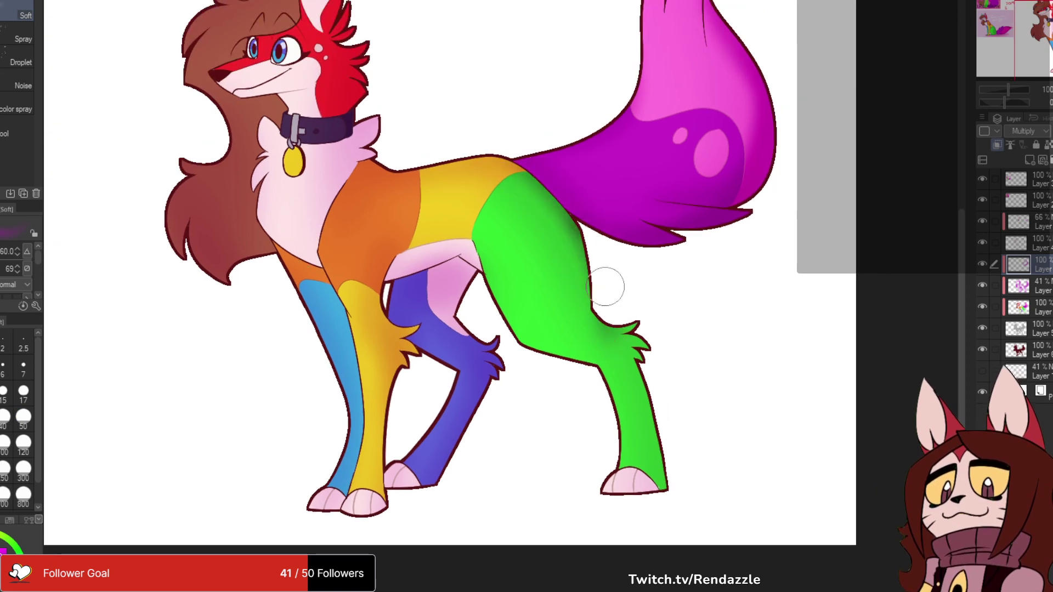
{"action": "key", "text": "ctrl+z"}
- Shade the green hind leg's rear edge and hock tuft and the indigo hind leg's foot with the Soft airbrush at size 60
{"action": "mouse_move", "coordinate": [499, 139]}
{"action": "left_mouse_down"}
{"action": "mouse_move", "coordinate": [630, 301]}
{"action": "mouse_move", "coordinate": [561, 215]}
{"action": "mouse_move", "coordinate": [604, 249]}
{"action": "mouse_move", "coordinate": [581, 274]}
{"action": "left_mouse_up"}
{"action": "mouse_move", "coordinate": [567, 236]}
{"action": "left_mouse_down"}
{"action": "mouse_move", "coordinate": [583, 394]}
{"action": "mouse_move", "coordinate": [692, 331]}
{"action": "mouse_move", "coordinate": [657, 354]}
{"action": "left_mouse_up"}
{"action": "mouse_move", "coordinate": [707, 325]}
{"action": "left_mouse_down"}
{"action": "mouse_move", "coordinate": [700, 345]}
{"action": "mouse_move", "coordinate": [653, 338]}
{"action": "left_mouse_up"}
{"action": "mouse_move", "coordinate": [533, 235]}
{"action": "left_mouse_down"}
{"action": "mouse_move", "coordinate": [689, 298]}
{"action": "mouse_move", "coordinate": [620, 409]}
{"action": "left_mouse_up"}
{"action": "key", "text": "ctrl+z"}
{"action": "left_click_drag", "start_coordinate": [704, 281], "coordinate": [625, 393]}
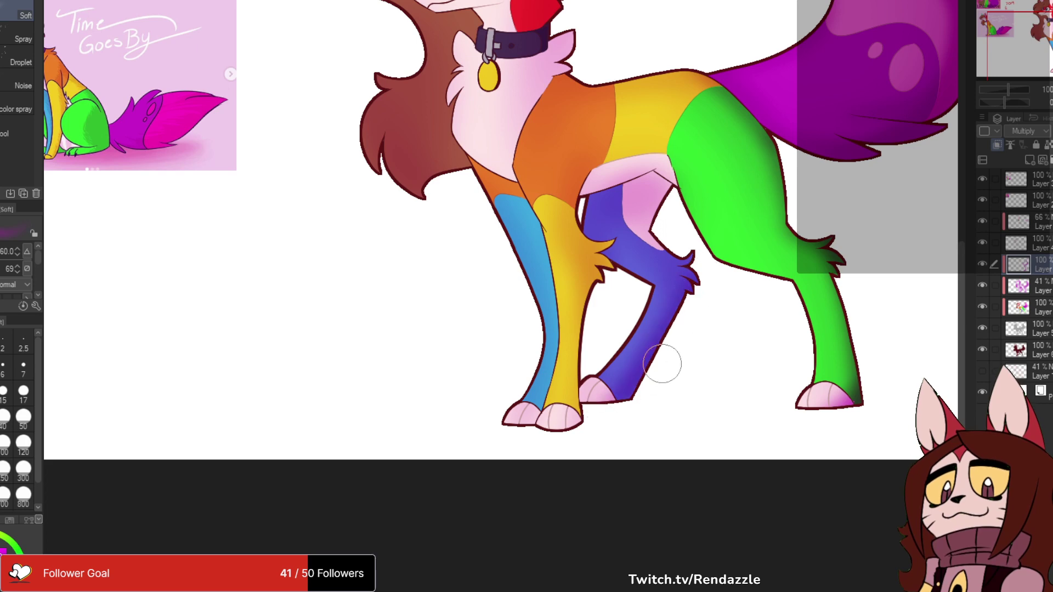
{"action": "left_click_drag", "start_coordinate": [664, 363], "coordinate": [610, 385]}
{"action": "mouse_move", "coordinate": [686, 330]}
{"action": "left_mouse_down"}
{"action": "mouse_move", "coordinate": [678, 482]}
{"action": "mouse_move", "coordinate": [714, 302]}
{"action": "left_mouse_up"}
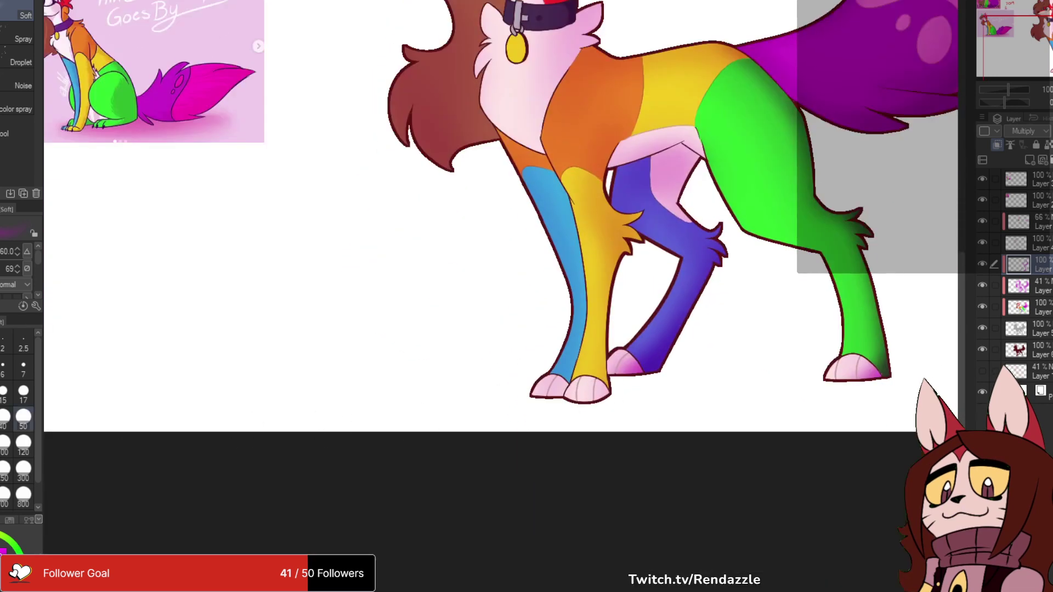
- Shade the yellow front leg's lower rear edge and its paw with the Soft airbrush at size 30
{"action": "left_click", "coordinate": [0, 416]}
{"action": "scroll", "coordinate": [587, 376], "scroll_direction": "up", "scroll_amount": 1}
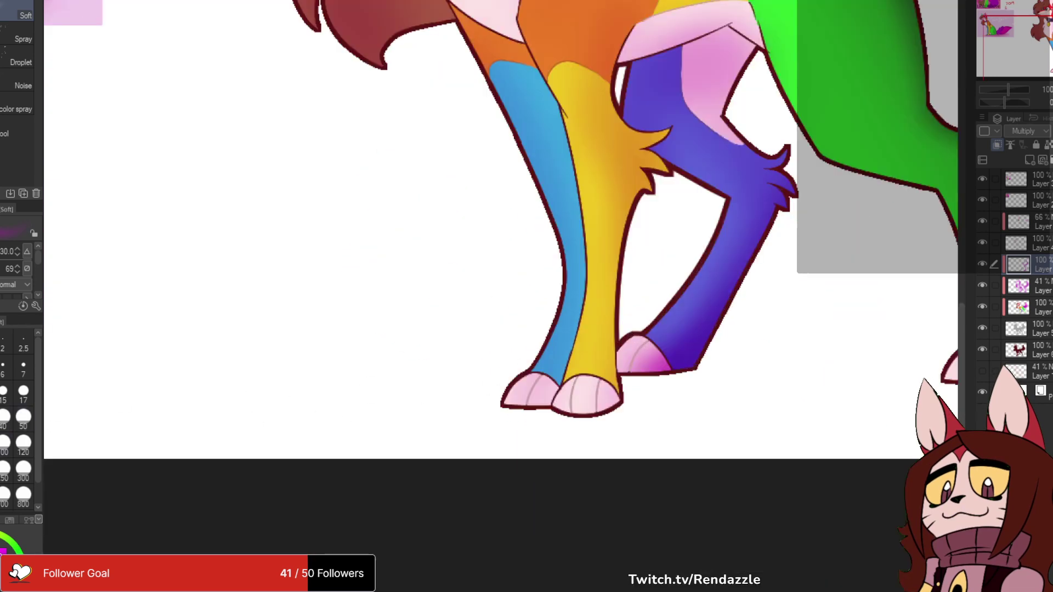
{"action": "left_click_drag", "start_coordinate": [572, 432], "coordinate": [613, 351]}
{"action": "left_click_drag", "start_coordinate": [605, 411], "coordinate": [611, 291]}
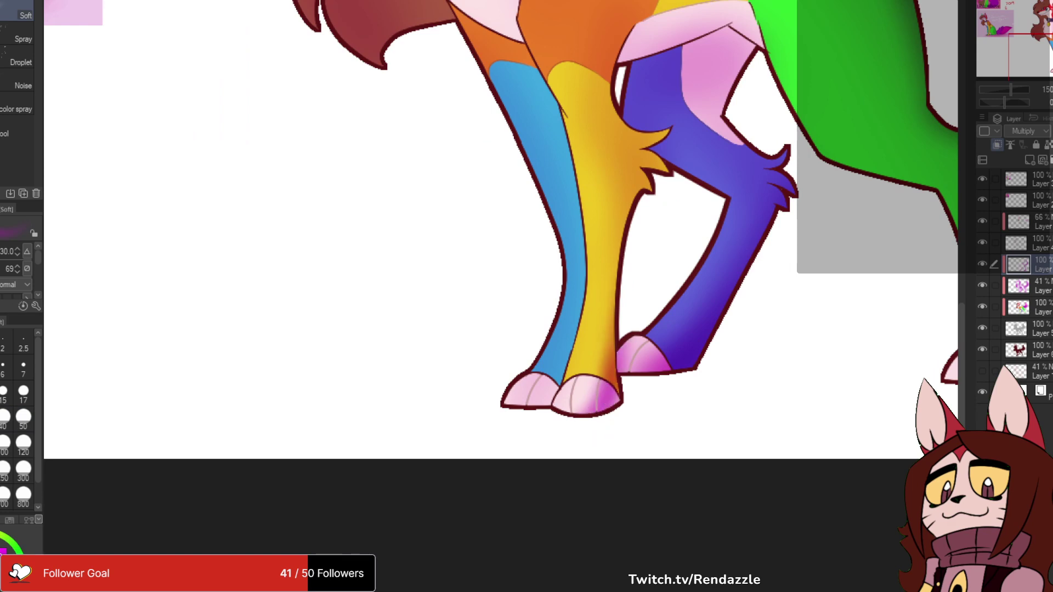
{"action": "left_click_drag", "start_coordinate": [601, 415], "coordinate": [617, 386]}
{"action": "left_click_drag", "start_coordinate": [640, 361], "coordinate": [650, 416]}
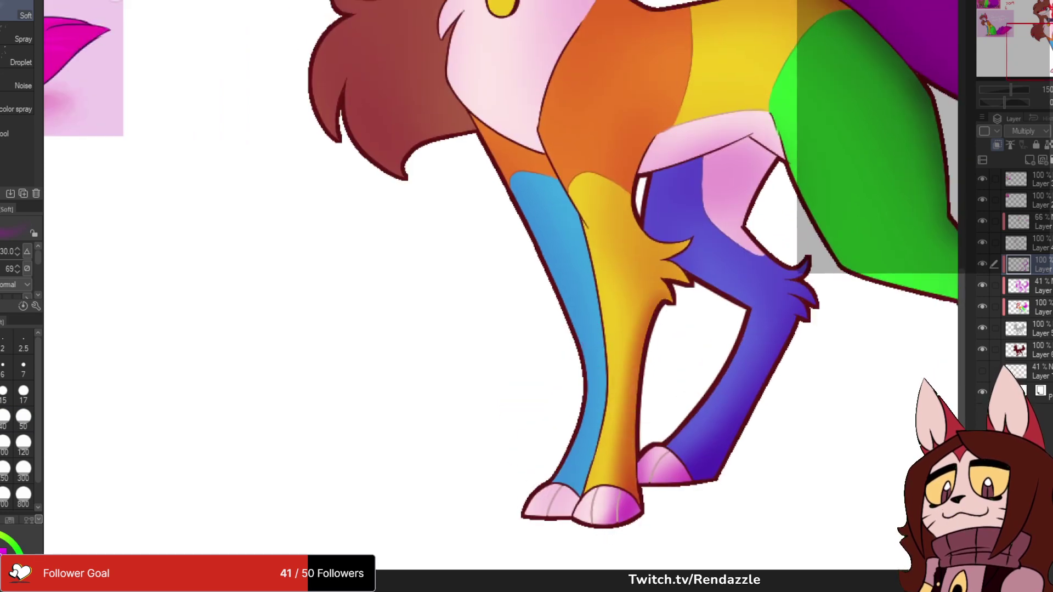
- Shade the blue front leg's inner edge and the orange patch above it with the Soft airbrush at size 30
{"action": "left_click_drag", "start_coordinate": [546, 173], "coordinate": [568, 230]}
{"action": "key", "text": "ctrl+z"}
{"action": "left_click_drag", "start_coordinate": [539, 159], "coordinate": [582, 250]}
{"action": "mouse_move", "coordinate": [568, 215]}
{"action": "left_mouse_down"}
{"action": "mouse_move", "coordinate": [599, 369]}
{"action": "mouse_move", "coordinate": [575, 238]}
{"action": "mouse_move", "coordinate": [567, 444]}
{"action": "left_mouse_up"}
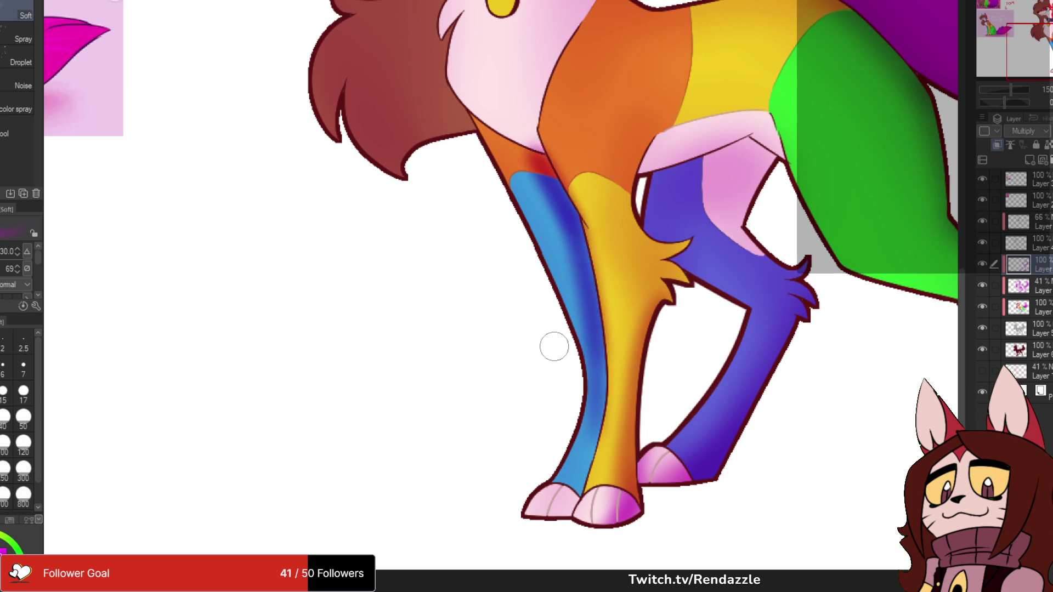
- Darken the whole blue front leg and its toes with the Soft airbrush at size 70
{"action": "key", "text": "]"}
{"action": "key", "text": "]"}
{"action": "key", "text": "]"}
{"action": "key", "text": "]"}
{"action": "left_click_drag", "start_coordinate": [499, 162], "coordinate": [564, 403]}
{"action": "left_click_drag", "start_coordinate": [527, 178], "coordinate": [578, 472]}
{"action": "left_click_drag", "start_coordinate": [579, 380], "coordinate": [516, 560]}
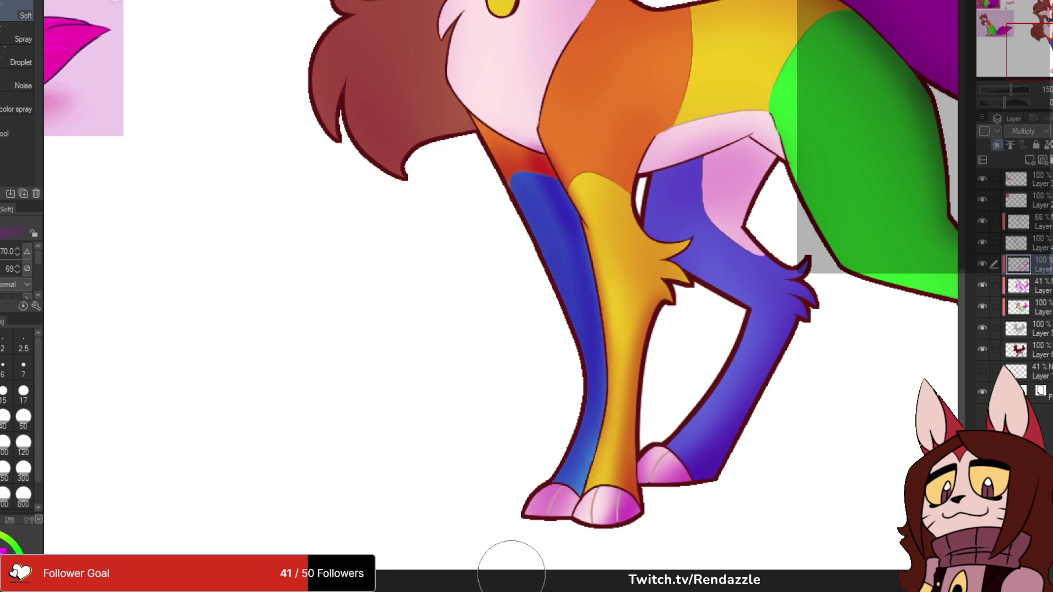
- Shade the far hind leg's pink inner thigh and the indigo leg's rear edge with the Soft airbrush at size 70
{"action": "mouse_move", "coordinate": [699, 193]}
{"action": "left_mouse_down"}
{"action": "mouse_move", "coordinate": [565, 268]}
{"action": "mouse_move", "coordinate": [564, 248]}
{"action": "mouse_move", "coordinate": [591, 222]}
{"action": "mouse_move", "coordinate": [623, 343]}
{"action": "mouse_move", "coordinate": [661, 358]}
{"action": "left_mouse_up"}
{"action": "key", "text": "ctrl+z"}
{"action": "key", "text": "ctrl+z"}
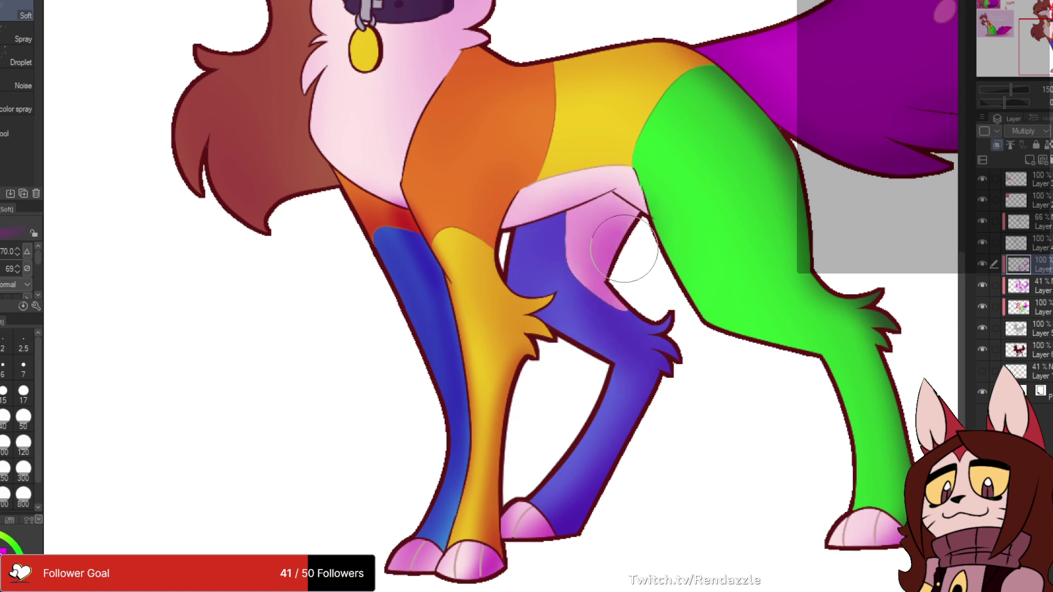
{"action": "left_click_drag", "start_coordinate": [624, 248], "coordinate": [629, 437]}
{"action": "left_click_drag", "start_coordinate": [641, 388], "coordinate": [584, 480]}
{"action": "left_click_drag", "start_coordinate": [585, 329], "coordinate": [627, 480]}
- Lighten the blue front leg by removing most of its purple shading, leaving the inner edge darker
{"action": "left_click_drag", "start_coordinate": [227, 397], "coordinate": [192, 266]}
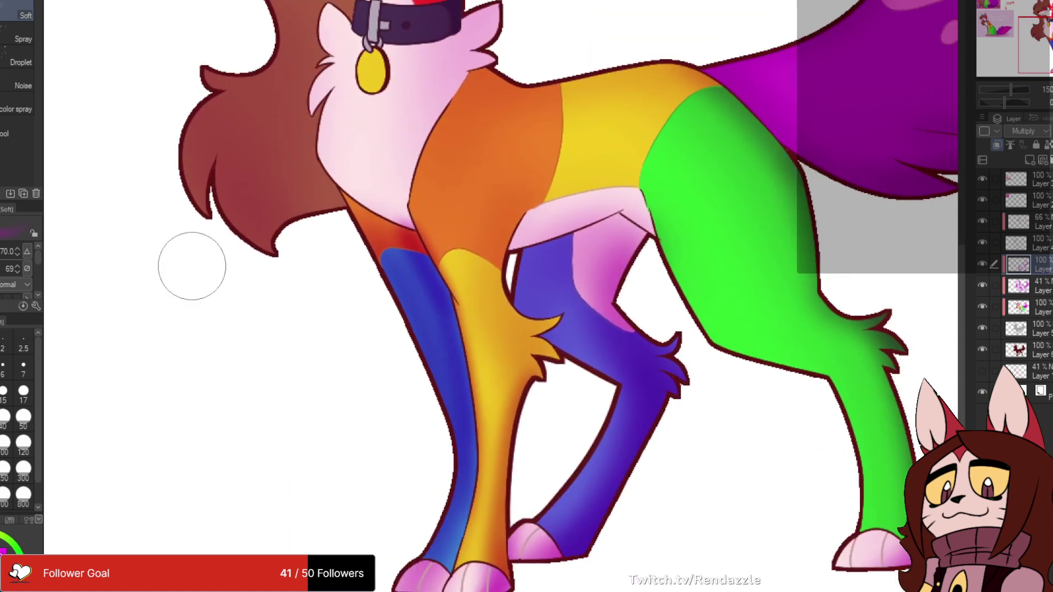
{"action": "mouse_move", "coordinate": [354, 237]}
{"action": "left_mouse_down"}
{"action": "mouse_move", "coordinate": [411, 293]}
{"action": "mouse_move", "coordinate": [395, 263]}
{"action": "mouse_move", "coordinate": [412, 305]}
{"action": "mouse_move", "coordinate": [424, 453]}
{"action": "mouse_move", "coordinate": [414, 576]}
{"action": "left_mouse_up"}
{"action": "mouse_move", "coordinate": [400, 535]}
{"action": "left_mouse_down"}
{"action": "mouse_move", "coordinate": [395, 364]}
{"action": "mouse_move", "coordinate": [418, 388]}
{"action": "mouse_move", "coordinate": [406, 408]}
{"action": "mouse_move", "coordinate": [425, 370]}
{"action": "mouse_move", "coordinate": [390, 371]}
{"action": "mouse_move", "coordinate": [409, 362]}
{"action": "mouse_move", "coordinate": [412, 261]}
{"action": "left_mouse_up"}
- Shade the top edge of the back behind the shoulder with the Soft airbrush at size 40
{"action": "scroll", "coordinate": [411, 260], "scroll_direction": "up", "scroll_amount": 3}
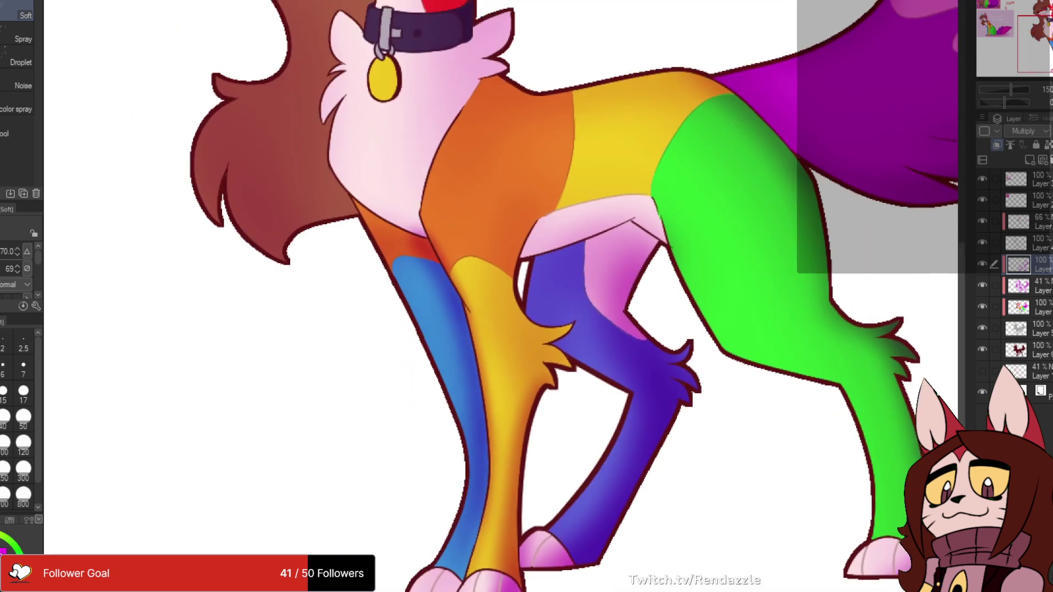
{"action": "left_click_drag", "start_coordinate": [384, 164], "coordinate": [425, 300]}
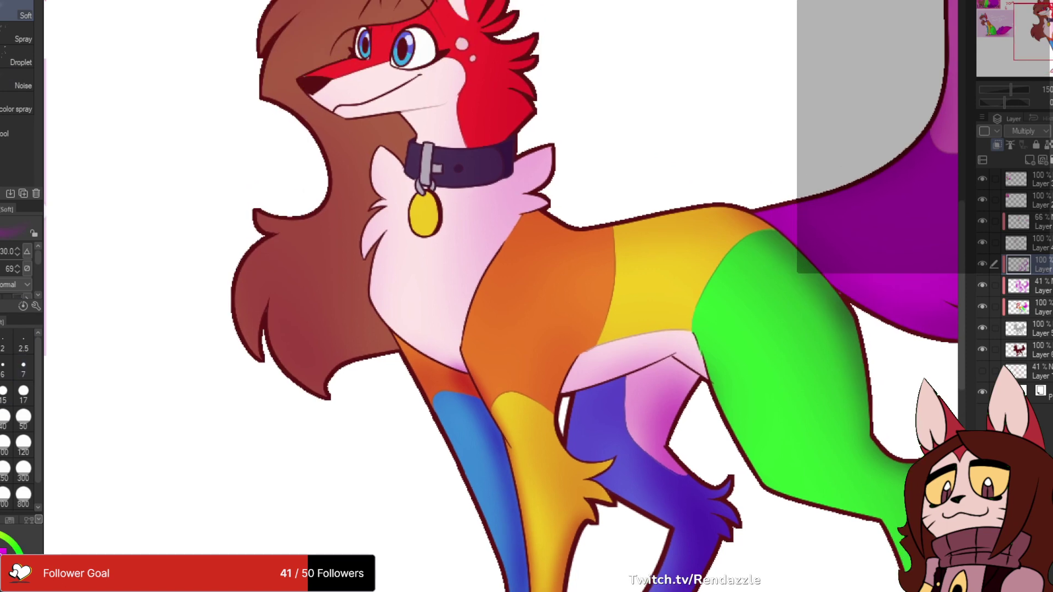
{"action": "left_click_drag", "start_coordinate": [546, 377], "coordinate": [492, 355]}
{"action": "mouse_move", "coordinate": [512, 433]}
{"action": "left_mouse_down"}
{"action": "mouse_move", "coordinate": [494, 386]}
{"action": "mouse_move", "coordinate": [520, 316]}
{"action": "mouse_move", "coordinate": [505, 425]}
{"action": "left_mouse_up"}
{"action": "key", "text": "ctrl+z"}
{"action": "scroll", "coordinate": [577, 429], "scroll_direction": "up", "scroll_amount": 3}
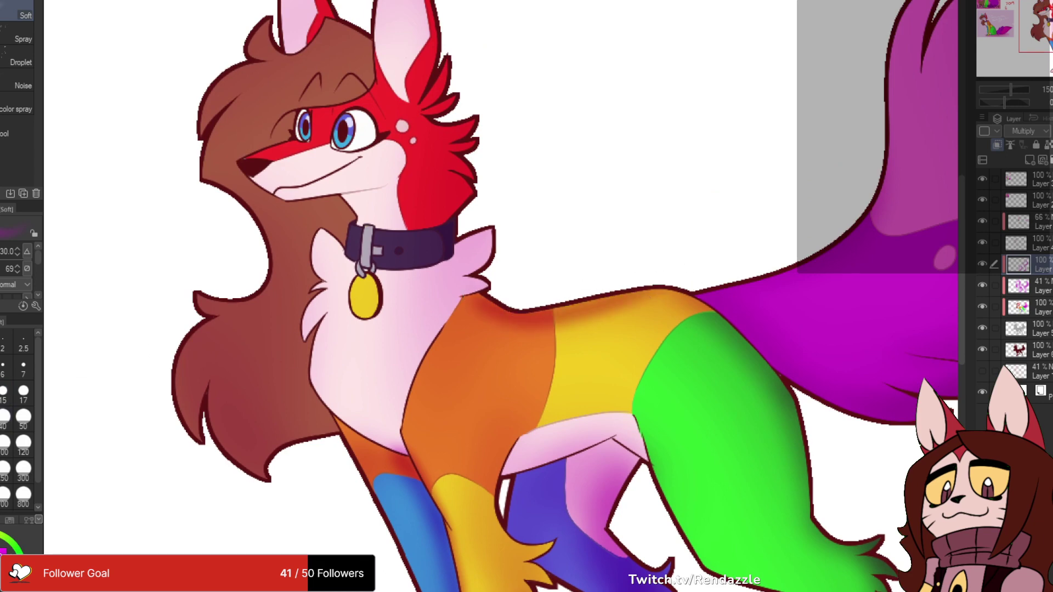
{"action": "left_click", "coordinate": [4, 419]}
{"action": "key", "text": "ctrl+z"}
{"action": "left_click_drag", "start_coordinate": [498, 298], "coordinate": [614, 292]}
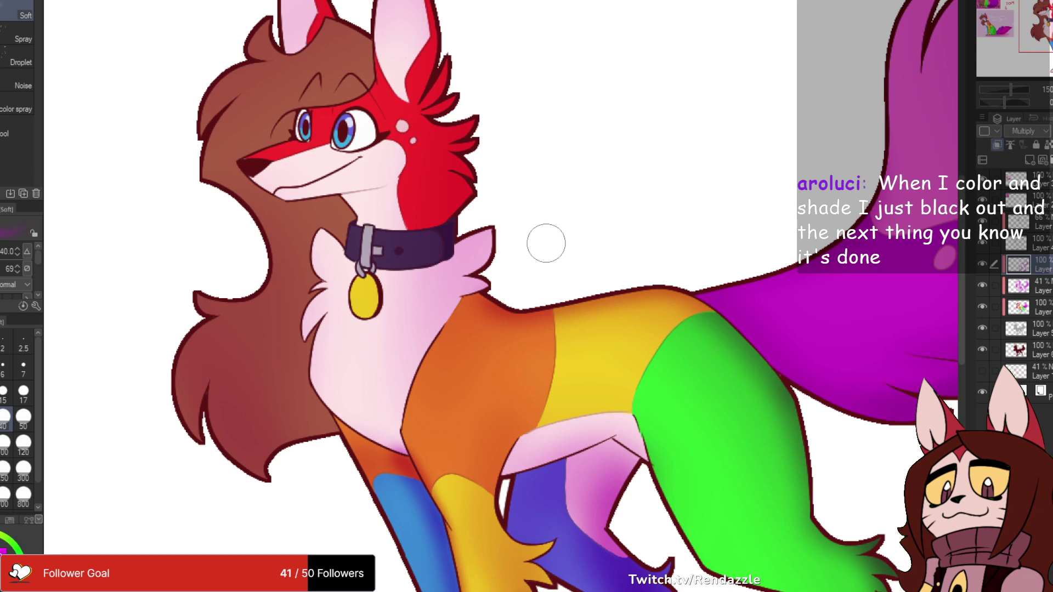
{"action": "left_click_drag", "start_coordinate": [545, 254], "coordinate": [649, 233]}
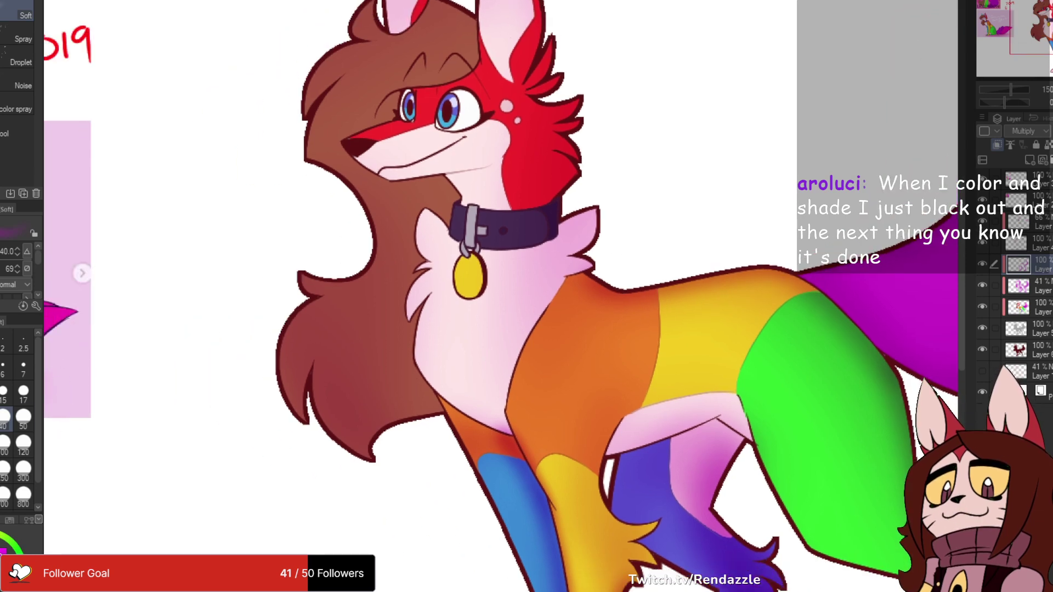
- Shade the neck fluff behind the collar and the chest along the orange shoulder with the Soft airbrush at size 25
{"action": "left_click_drag", "start_coordinate": [589, 217], "coordinate": [553, 263]}
{"action": "left_click_drag", "start_coordinate": [587, 220], "coordinate": [542, 248]}
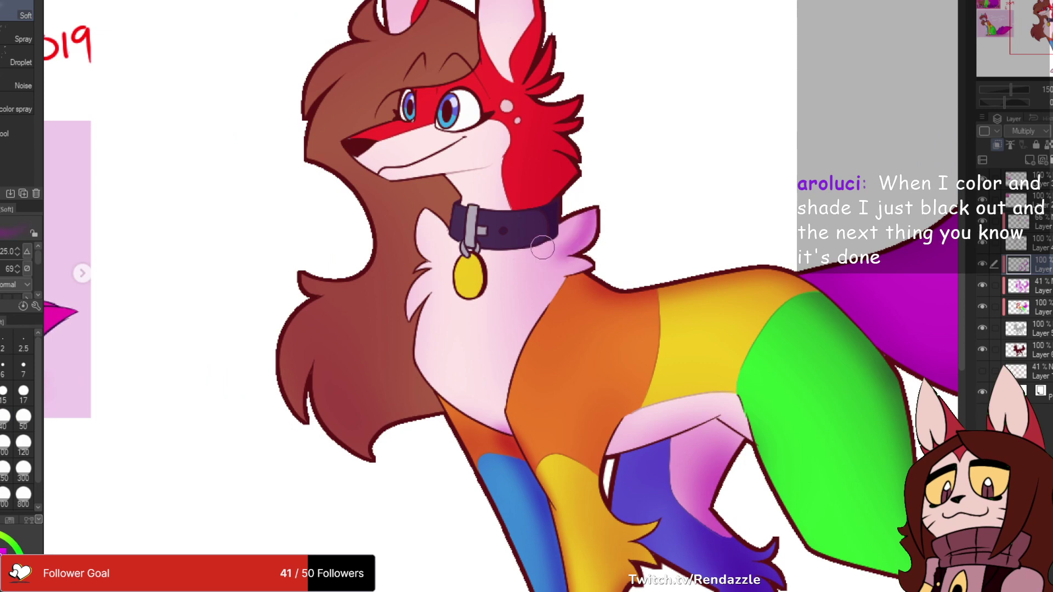
{"action": "key", "text": "ctrl+z"}
{"action": "left_click_drag", "start_coordinate": [585, 199], "coordinate": [550, 247]}
{"action": "key", "text": "ctrl+z"}
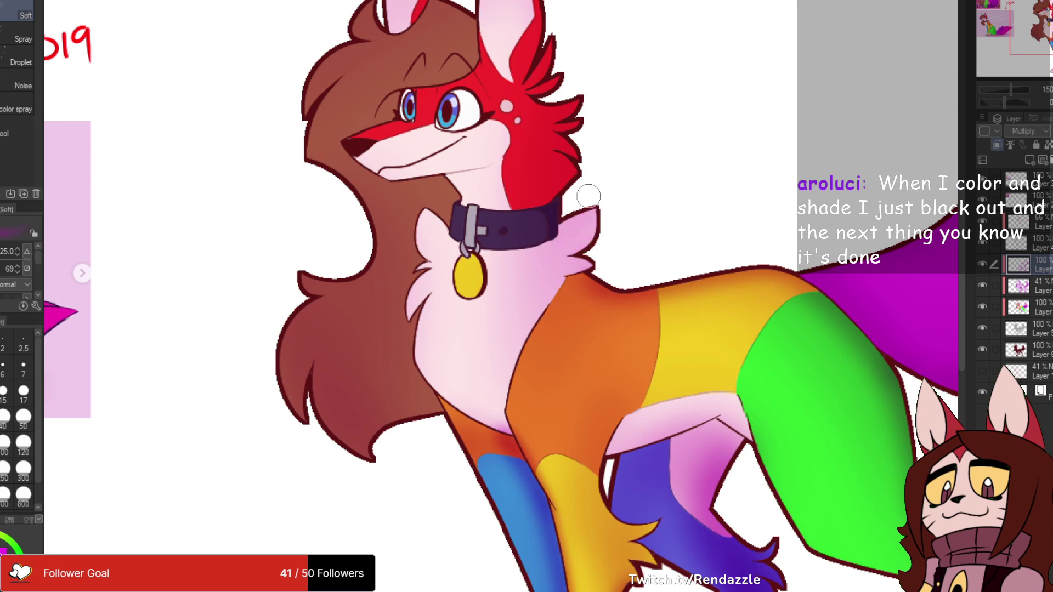
{"action": "left_click_drag", "start_coordinate": [589, 199], "coordinate": [511, 366]}
{"action": "key", "text": "ctrl+z"}
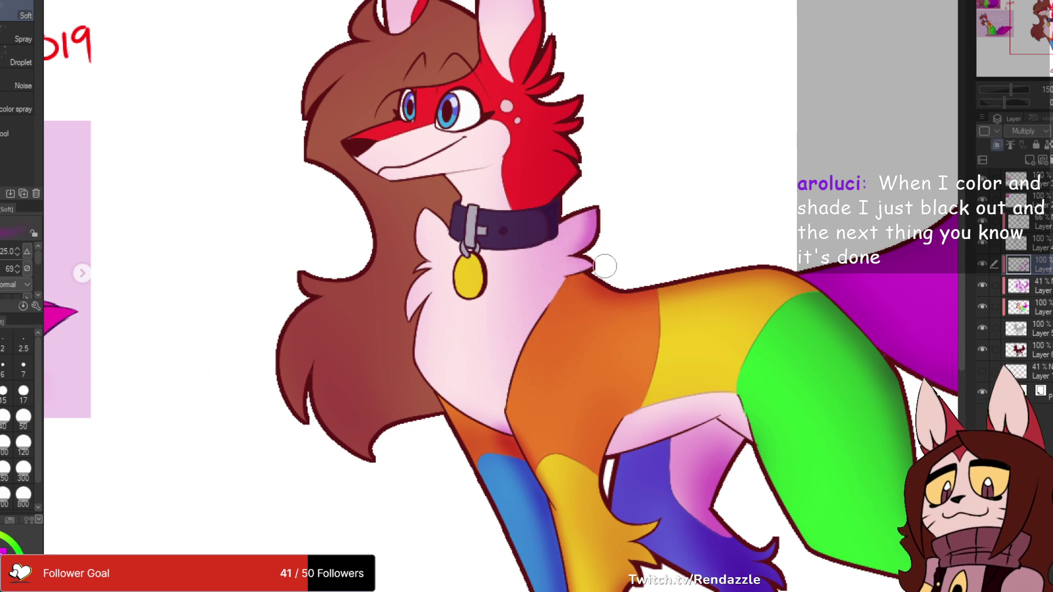
{"action": "left_click_drag", "start_coordinate": [604, 260], "coordinate": [513, 366]}
- Clear the remaining purple shading from the blue front leg and the orange patch above it
{"action": "mouse_move", "coordinate": [442, 227]}
{"action": "left_mouse_down"}
{"action": "mouse_move", "coordinate": [248, 197]}
{"action": "mouse_move", "coordinate": [296, 269]}
{"action": "left_mouse_up"}
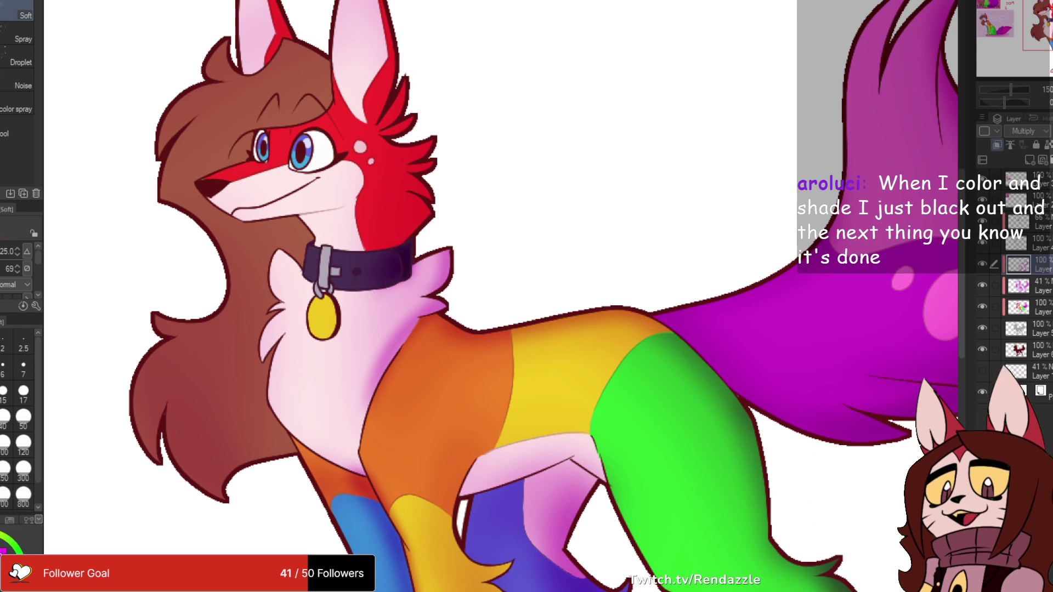
{"action": "mouse_move", "coordinate": [373, 436]}
{"action": "left_mouse_down"}
{"action": "mouse_move", "coordinate": [411, 257]}
{"action": "mouse_move", "coordinate": [403, 332]}
{"action": "mouse_move", "coordinate": [389, 355]}
{"action": "left_mouse_up"}
{"action": "key", "text": "ctrl+z"}
{"action": "key", "text": "ctrl+z"}
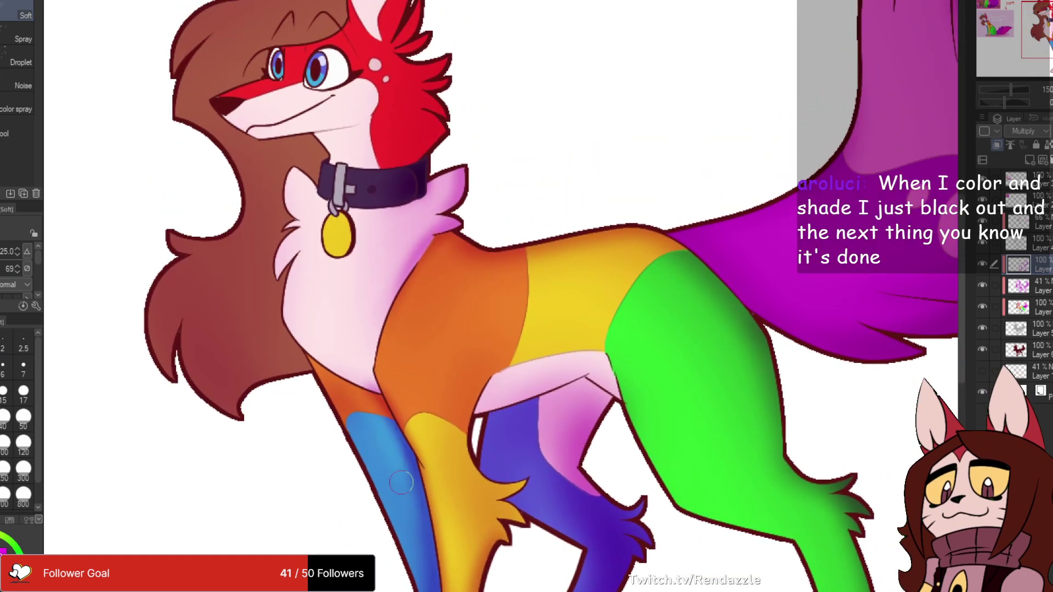
{"action": "key", "text": "ctrl+z"}
{"action": "left_click_drag", "start_coordinate": [379, 527], "coordinate": [399, 302]}
{"action": "mouse_move", "coordinate": [431, 347]}
{"action": "left_mouse_down"}
{"action": "mouse_move", "coordinate": [428, 284]}
{"action": "mouse_move", "coordinate": [441, 419]}
{"action": "left_mouse_up"}
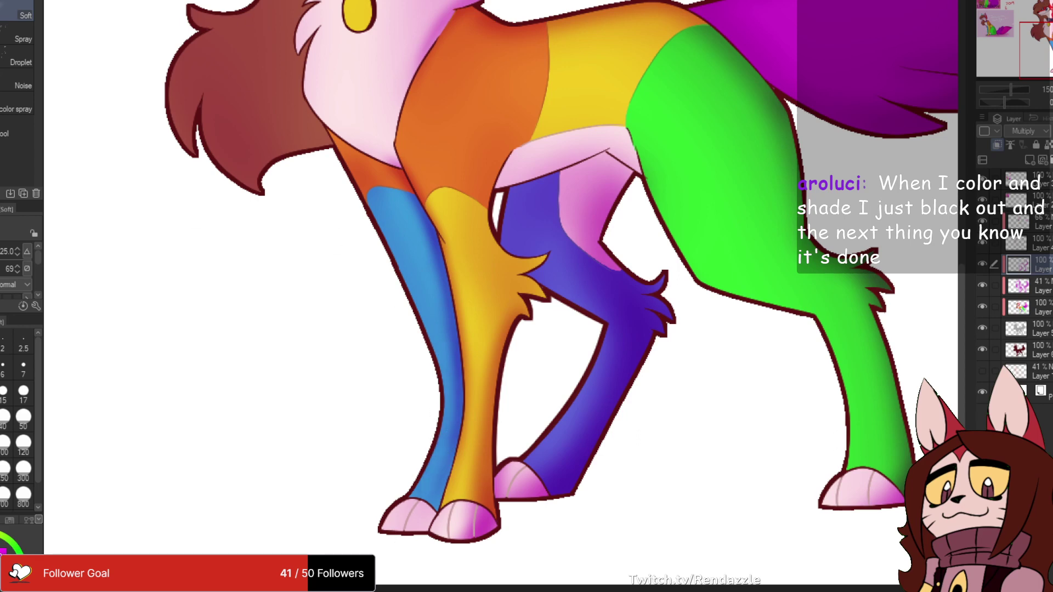
{"action": "mouse_move", "coordinate": [458, 419]}
{"action": "left_mouse_down"}
{"action": "mouse_move", "coordinate": [397, 563]}
{"action": "mouse_move", "coordinate": [459, 384]}
{"action": "left_mouse_up"}
{"action": "key", "text": "ctrl+z"}
{"action": "mouse_move", "coordinate": [384, 160]}
{"action": "left_mouse_down"}
{"action": "mouse_move", "coordinate": [447, 353]}
{"action": "mouse_move", "coordinate": [383, 216]}
{"action": "mouse_move", "coordinate": [385, 172]}
{"action": "mouse_move", "coordinate": [371, 156]}
{"action": "mouse_move", "coordinate": [448, 340]}
{"action": "left_mouse_up"}
{"action": "key", "text": "ctrl+z"}
{"action": "mouse_move", "coordinate": [394, 177]}
{"action": "left_mouse_down"}
{"action": "mouse_move", "coordinate": [439, 309]}
{"action": "mouse_move", "coordinate": [446, 283]}
{"action": "left_mouse_up"}
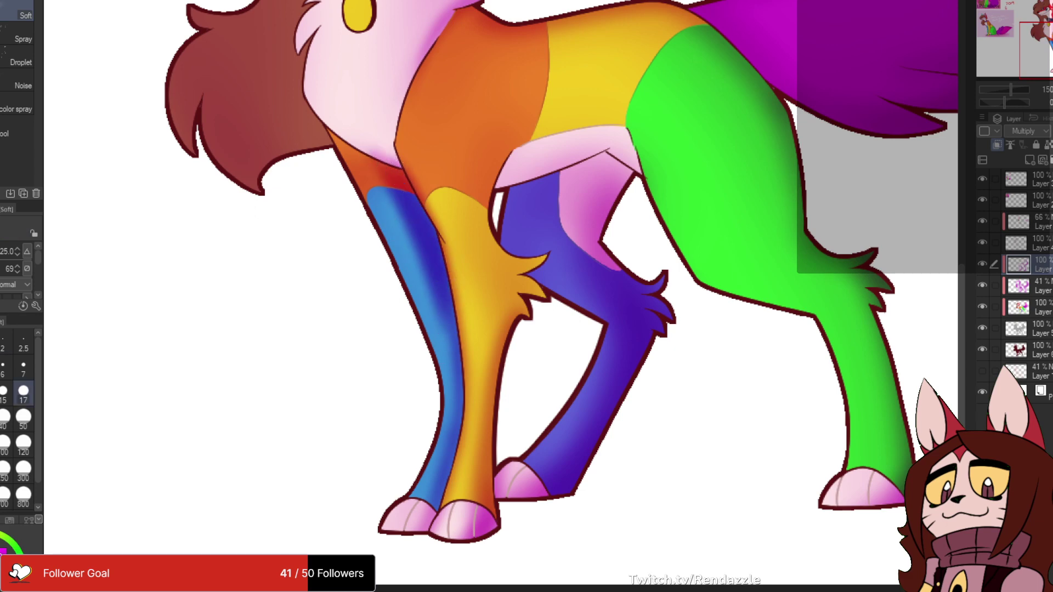
- Undo the heavy strokes on the blue front leg and softly reshade its inner edge with the airbrush at size 40
{"action": "left_click", "coordinate": [6, 421]}
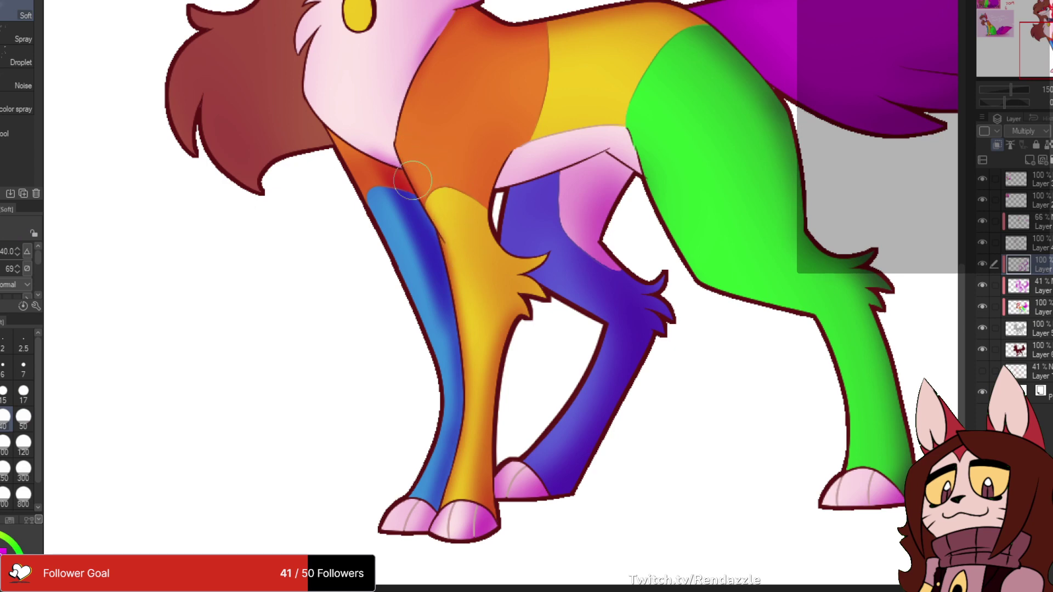
{"action": "key", "text": "ctrl+z"}
{"action": "key", "text": "ctrl+z"}
{"action": "key", "text": "ctrl+z"}
{"action": "key", "text": "ctrl+z"}
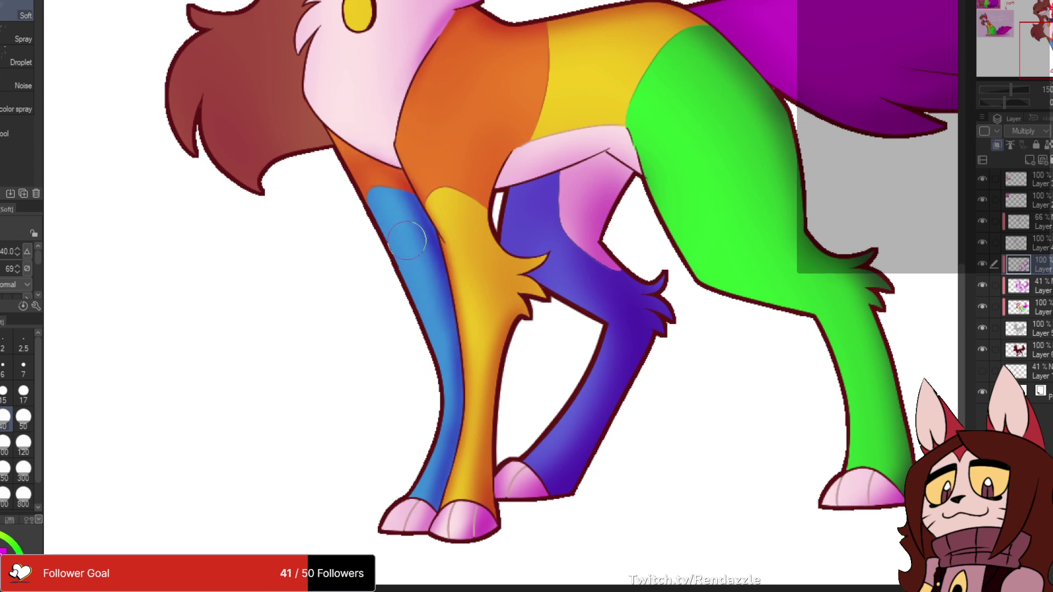
{"action": "left_click_drag", "start_coordinate": [427, 293], "coordinate": [456, 485]}
- Shade the throat, the hair beneath the muzzle and the fluff in front of the collar with the Soft airbrush at size 40
{"action": "left_click_drag", "start_coordinate": [352, 190], "coordinate": [364, 284]}
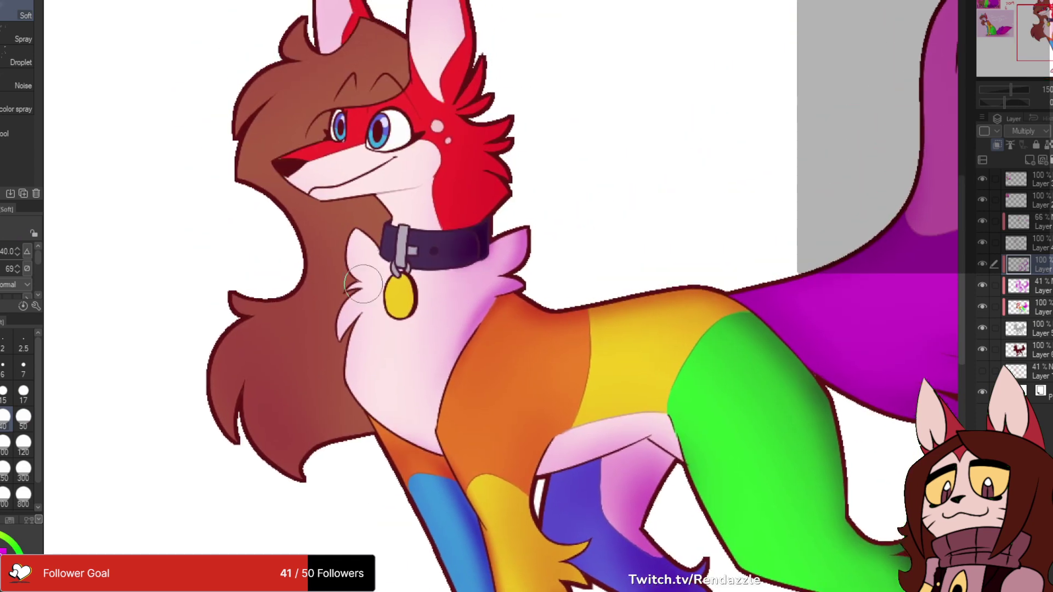
{"action": "mouse_move", "coordinate": [316, 222]}
{"action": "left_mouse_down"}
{"action": "mouse_move", "coordinate": [320, 257]}
{"action": "mouse_move", "coordinate": [336, 256]}
{"action": "mouse_move", "coordinate": [334, 222]}
{"action": "mouse_move", "coordinate": [267, 181]}
{"action": "mouse_move", "coordinate": [312, 228]}
{"action": "mouse_move", "coordinate": [263, 197]}
{"action": "left_mouse_up"}
{"action": "mouse_move", "coordinate": [360, 224]}
{"action": "left_mouse_down"}
{"action": "mouse_move", "coordinate": [332, 211]}
{"action": "mouse_move", "coordinate": [324, 222]}
{"action": "mouse_move", "coordinate": [417, 198]}
{"action": "left_mouse_up"}
{"action": "key", "text": "ctrl+z"}
{"action": "key", "text": "ctrl+z"}
{"action": "key", "text": "ctrl+z"}
{"action": "key", "text": "ctrl+z"}
{"action": "key", "text": "ctrl+z"}
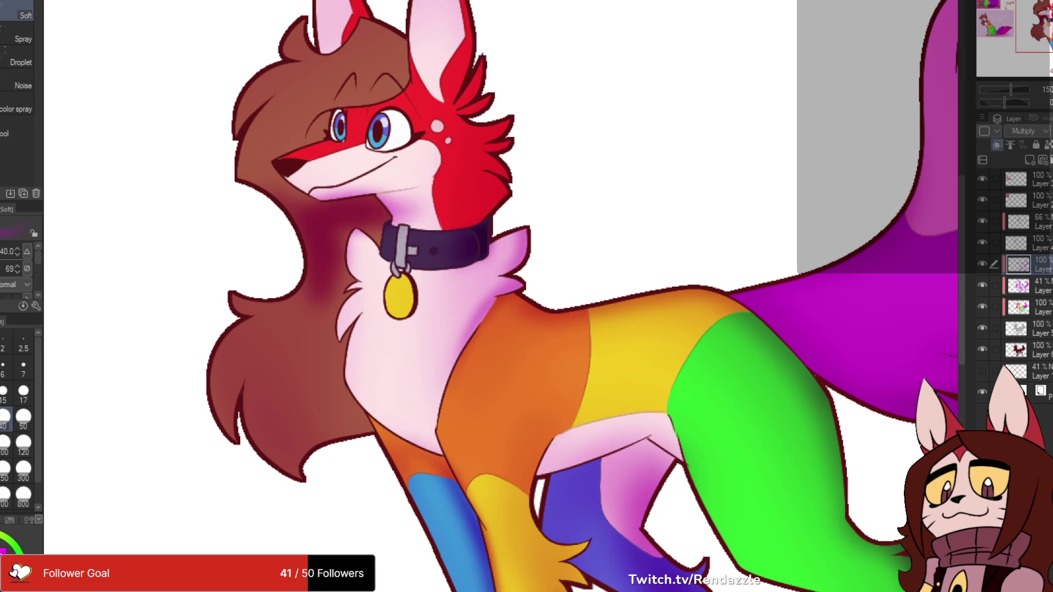
{"action": "left_click_drag", "start_coordinate": [306, 217], "coordinate": [422, 184]}
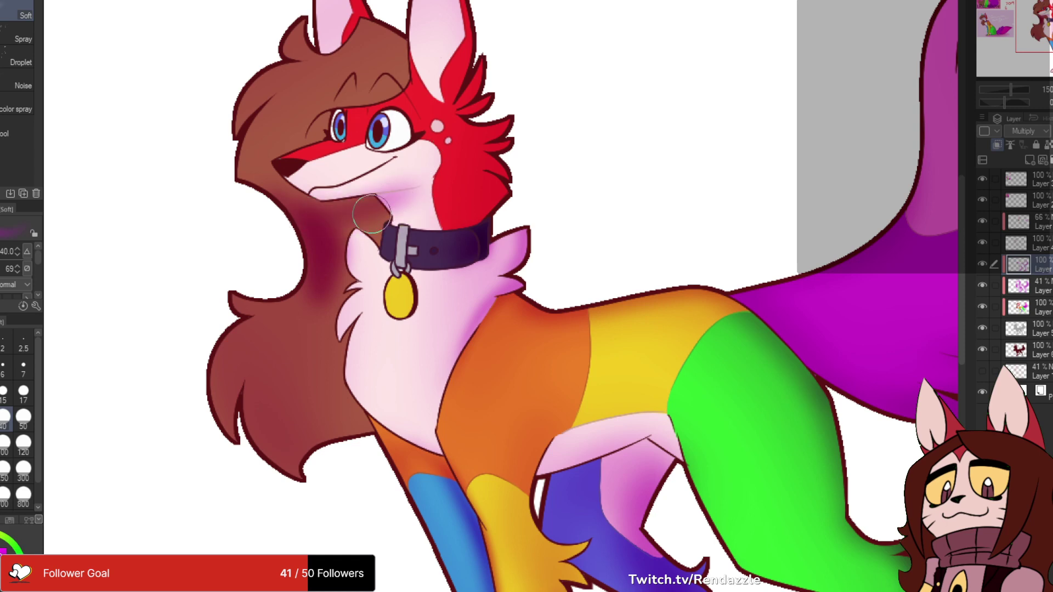
{"action": "mouse_move", "coordinate": [370, 214]}
{"action": "left_mouse_down"}
{"action": "mouse_move", "coordinate": [379, 234]}
{"action": "mouse_move", "coordinate": [356, 216]}
{"action": "mouse_move", "coordinate": [362, 237]}
{"action": "left_mouse_up"}
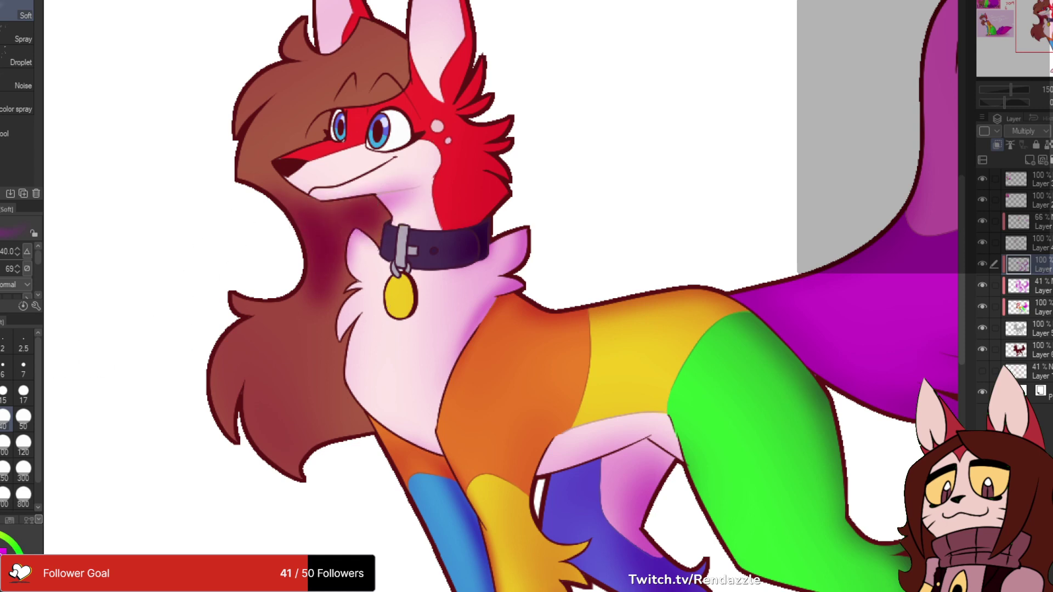
- Darken the lower hair beside the chest with the Soft airbrush at size 70
{"action": "key", "text": "bracketright"}
{"action": "key", "text": "bracketright"}
{"action": "key", "text": "bracketright"}
{"action": "mouse_move", "coordinate": [274, 460]}
{"action": "left_mouse_down"}
{"action": "mouse_move", "coordinate": [213, 303]}
{"action": "mouse_move", "coordinate": [242, 277]}
{"action": "mouse_move", "coordinate": [301, 369]}
{"action": "mouse_move", "coordinate": [297, 240]}
{"action": "mouse_move", "coordinate": [354, 459]}
{"action": "mouse_move", "coordinate": [329, 418]}
{"action": "mouse_move", "coordinate": [318, 329]}
{"action": "mouse_move", "coordinate": [340, 263]}
{"action": "mouse_move", "coordinate": [329, 291]}
{"action": "left_mouse_up"}
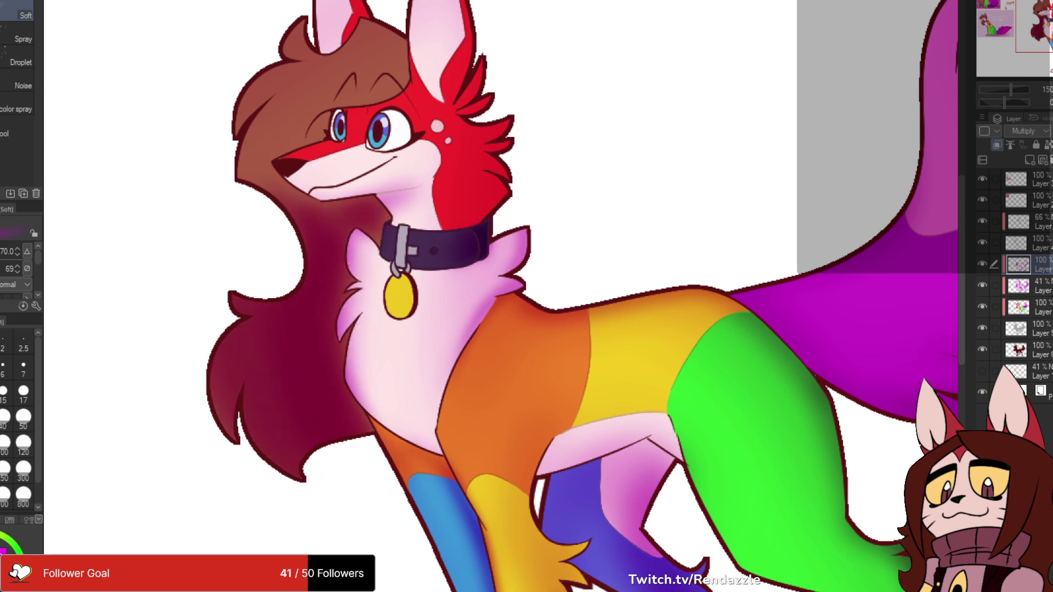
{"action": "left_click_drag", "start_coordinate": [318, 220], "coordinate": [323, 370]}
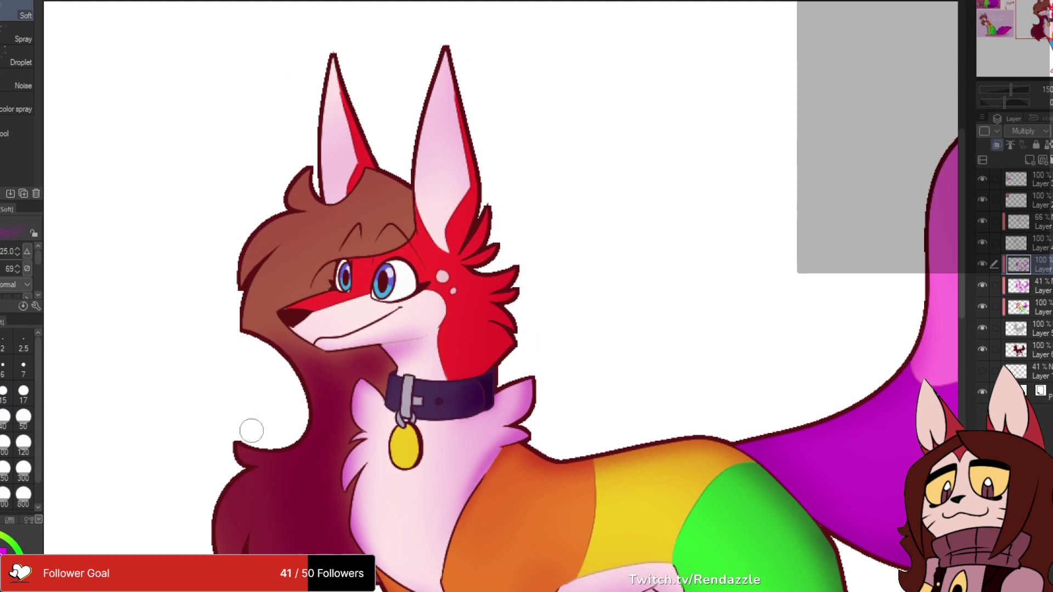
- Clear the purple shading from the upper fluff tuft in front of the collar
{"action": "scroll", "coordinate": [419, 466], "scroll_direction": "up", "scroll_amount": 2}
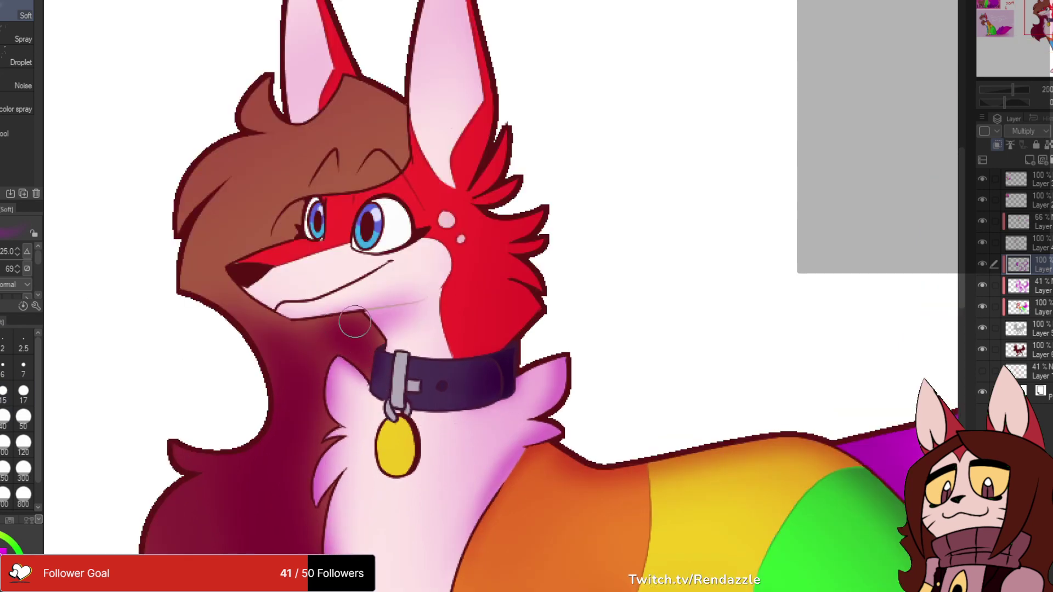
{"action": "mouse_move", "coordinate": [355, 321]}
{"action": "left_mouse_down"}
{"action": "mouse_move", "coordinate": [372, 329]}
{"action": "mouse_move", "coordinate": [458, 248]}
{"action": "mouse_move", "coordinate": [383, 261]}
{"action": "mouse_move", "coordinate": [357, 253]}
{"action": "left_mouse_up"}
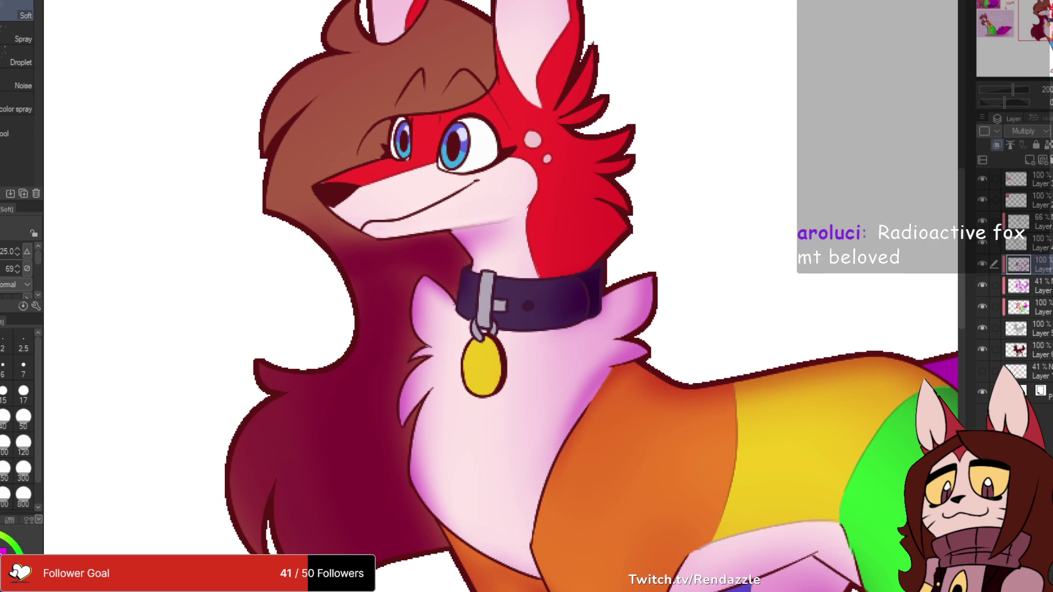
{"action": "left_click_drag", "start_coordinate": [430, 341], "coordinate": [391, 303]}
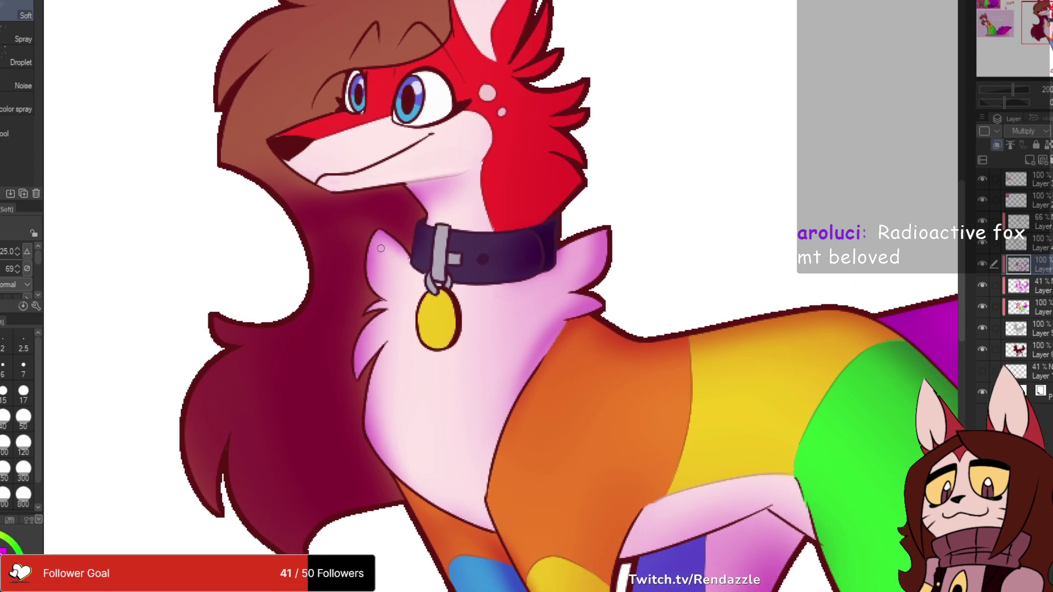
{"action": "left_click_drag", "start_coordinate": [379, 236], "coordinate": [384, 290]}
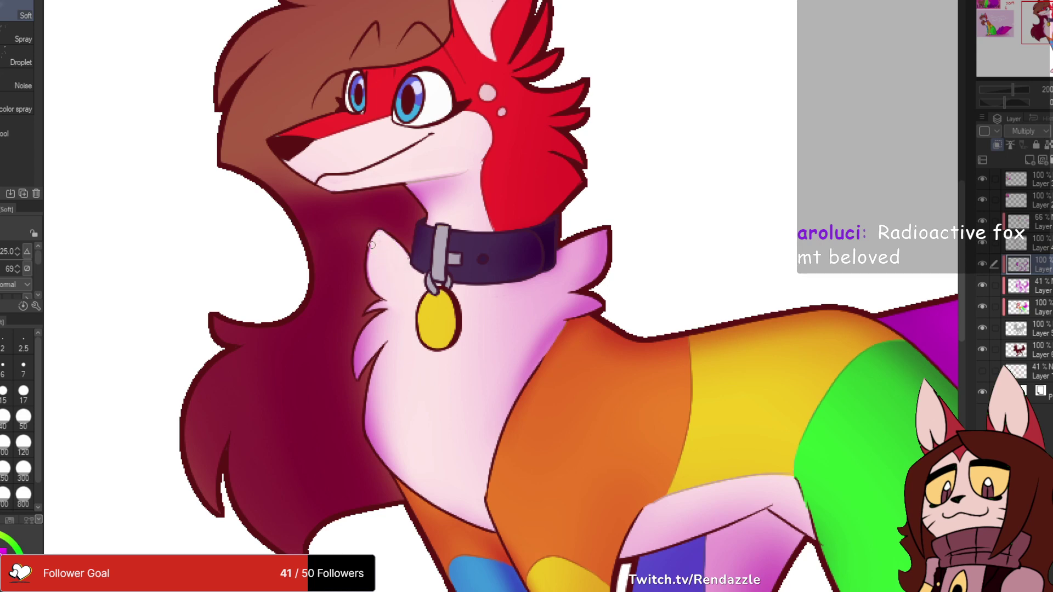
{"action": "left_click_drag", "start_coordinate": [384, 293], "coordinate": [387, 255]}
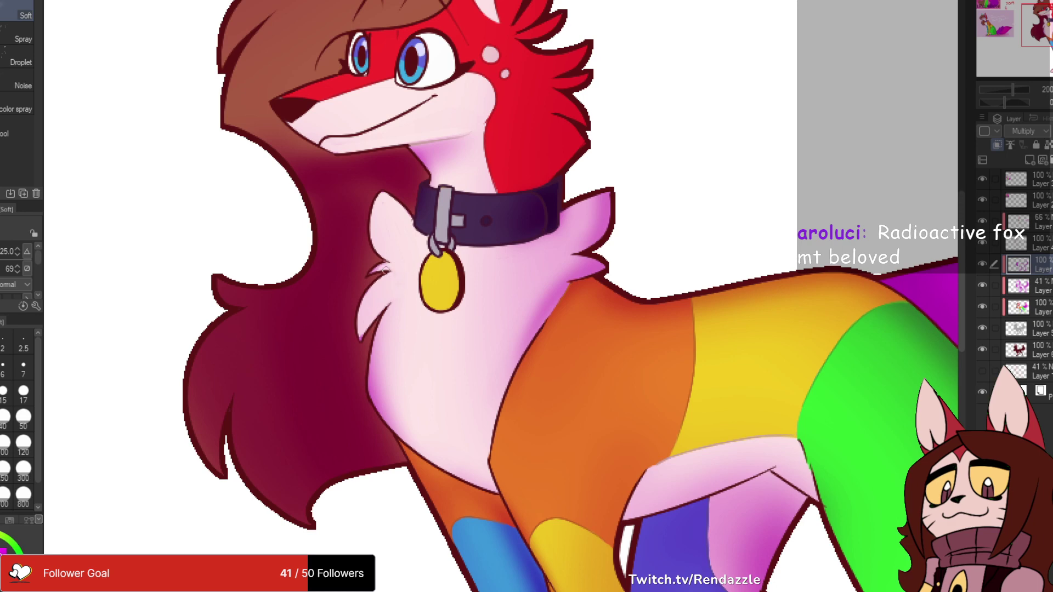
- Clear the purple shading from the lower fluff tufts and the front edge of the white chest
{"action": "left_click_drag", "start_coordinate": [389, 283], "coordinate": [366, 196]}
{"action": "mouse_move", "coordinate": [363, 233]}
{"action": "left_mouse_down"}
{"action": "mouse_move", "coordinate": [354, 287]}
{"action": "mouse_move", "coordinate": [298, 280]}
{"action": "left_mouse_up"}
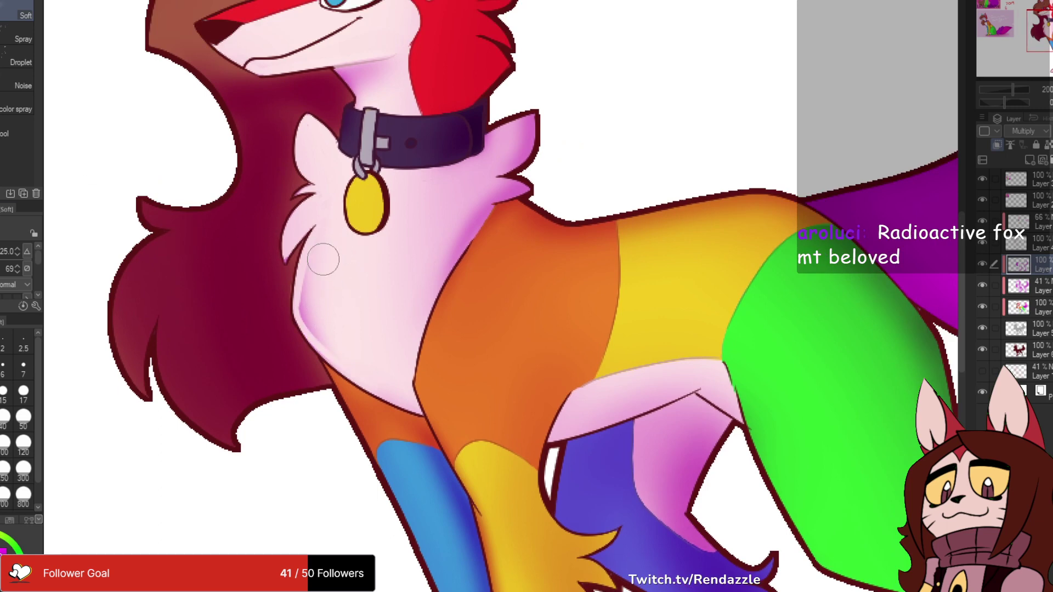
{"action": "left_click_drag", "start_coordinate": [323, 259], "coordinate": [352, 335]}
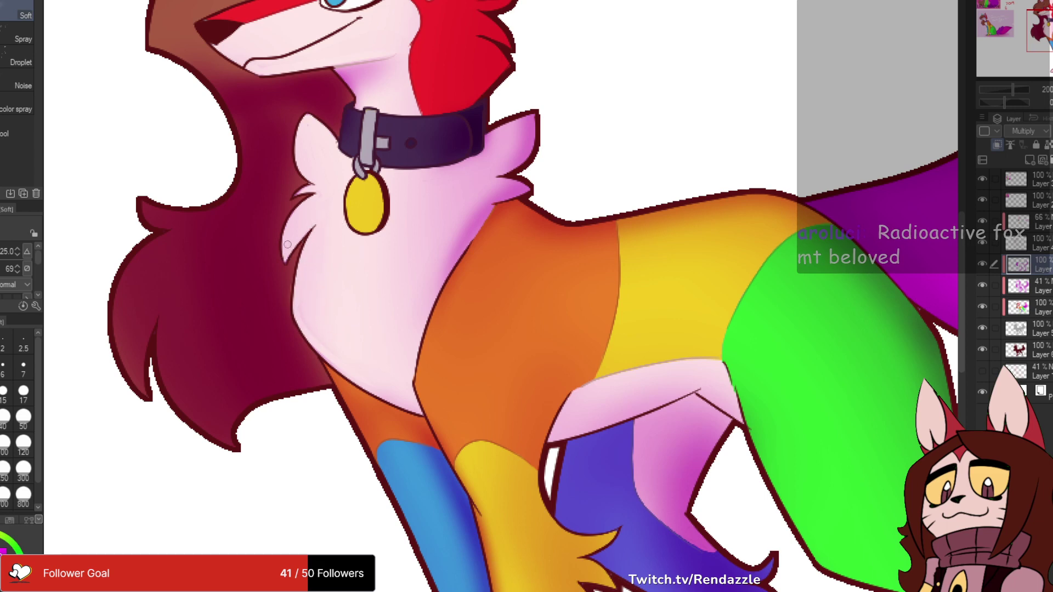
{"action": "left_click_drag", "start_coordinate": [288, 164], "coordinate": [343, 326]}
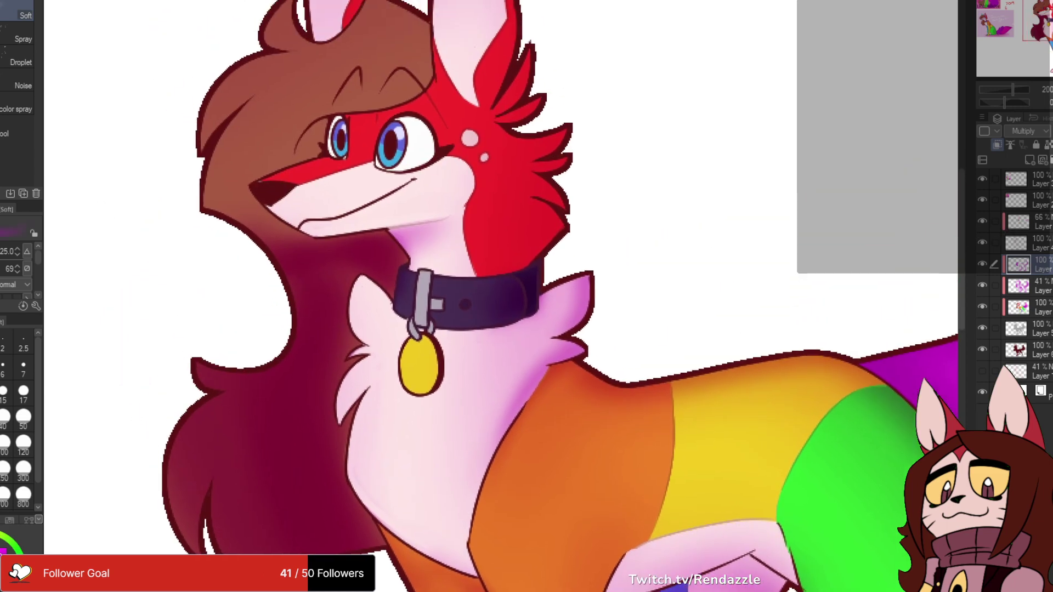
- Darken the lower hair and its curled tips with the Soft airbrush at sizes 25 and 40
{"action": "left_click_drag", "start_coordinate": [243, 459], "coordinate": [207, 366]}
{"action": "left_click_drag", "start_coordinate": [134, 352], "coordinate": [170, 474]}
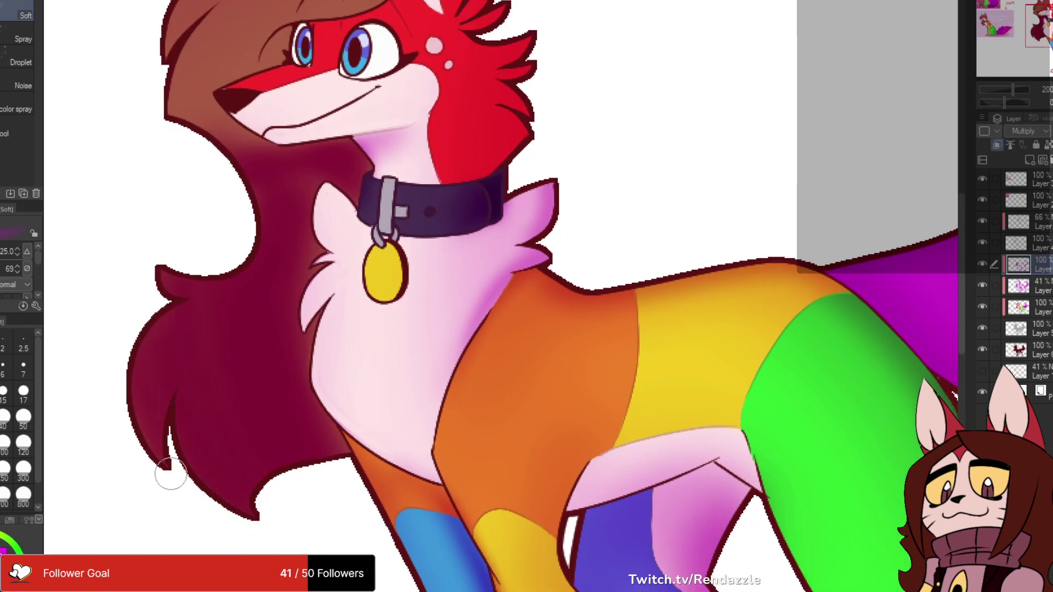
{"action": "left_click", "coordinate": [5, 419]}
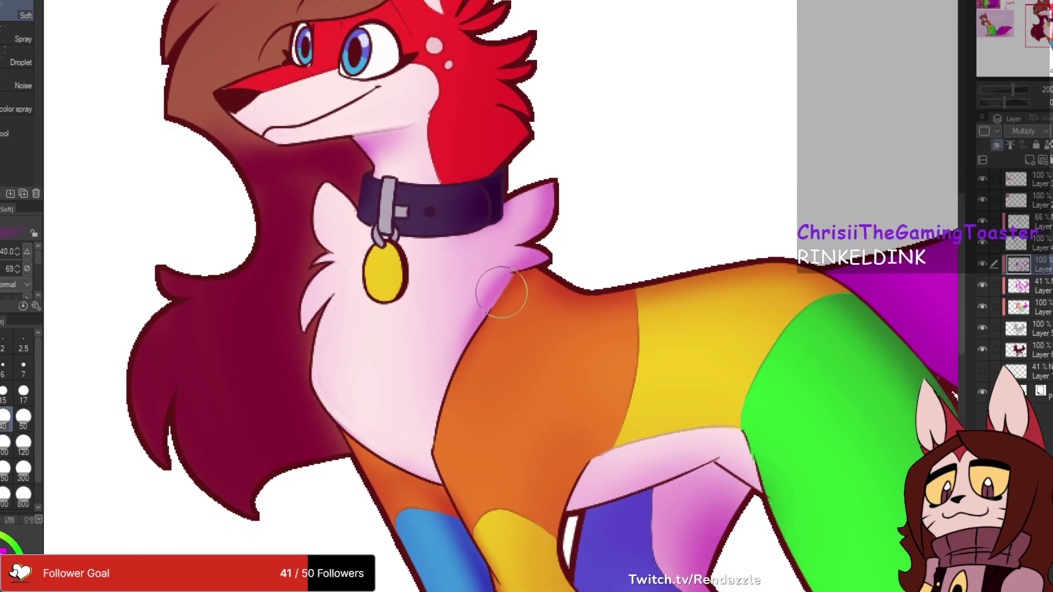
{"action": "left_click_drag", "start_coordinate": [192, 450], "coordinate": [221, 560]}
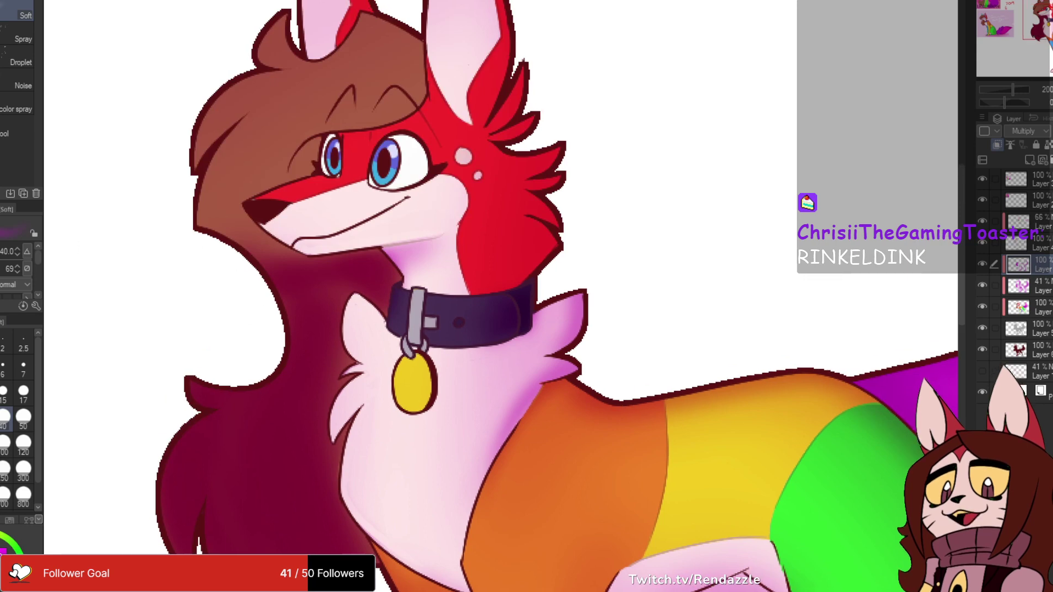
- Deepen the hair shadow beneath the muzzle and beside the chest with the Soft airbrush at sizes 20 and 15
{"action": "key", "text": "bracketleft"}
{"action": "key", "text": "bracketleft"}
{"action": "key", "text": "bracketleft"}
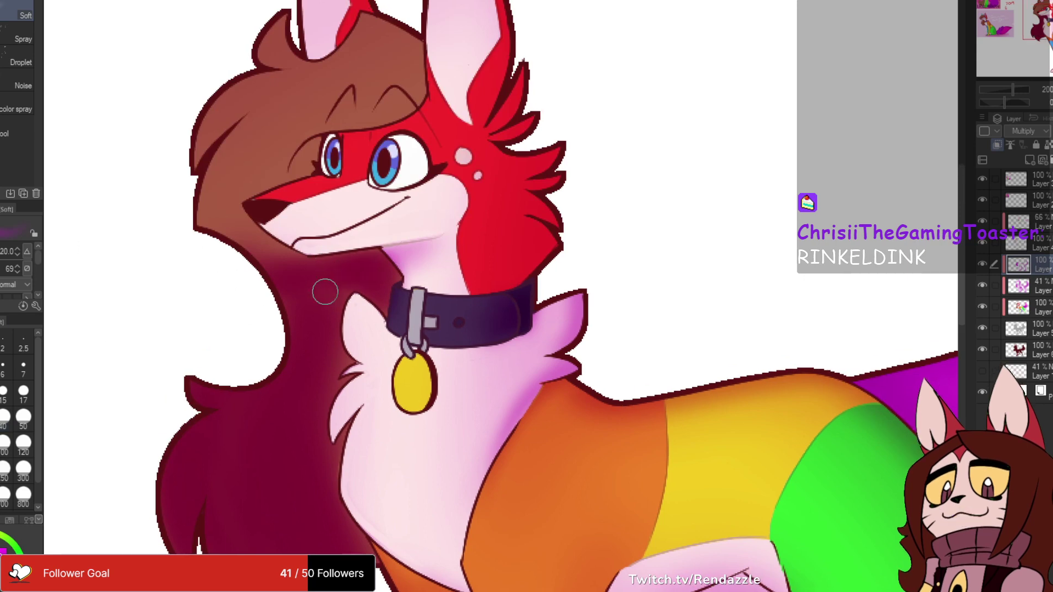
{"action": "mouse_move", "coordinate": [277, 256]}
{"action": "left_mouse_down"}
{"action": "mouse_move", "coordinate": [257, 236]}
{"action": "mouse_move", "coordinate": [285, 230]}
{"action": "mouse_move", "coordinate": [247, 247]}
{"action": "mouse_move", "coordinate": [301, 224]}
{"action": "left_mouse_up"}
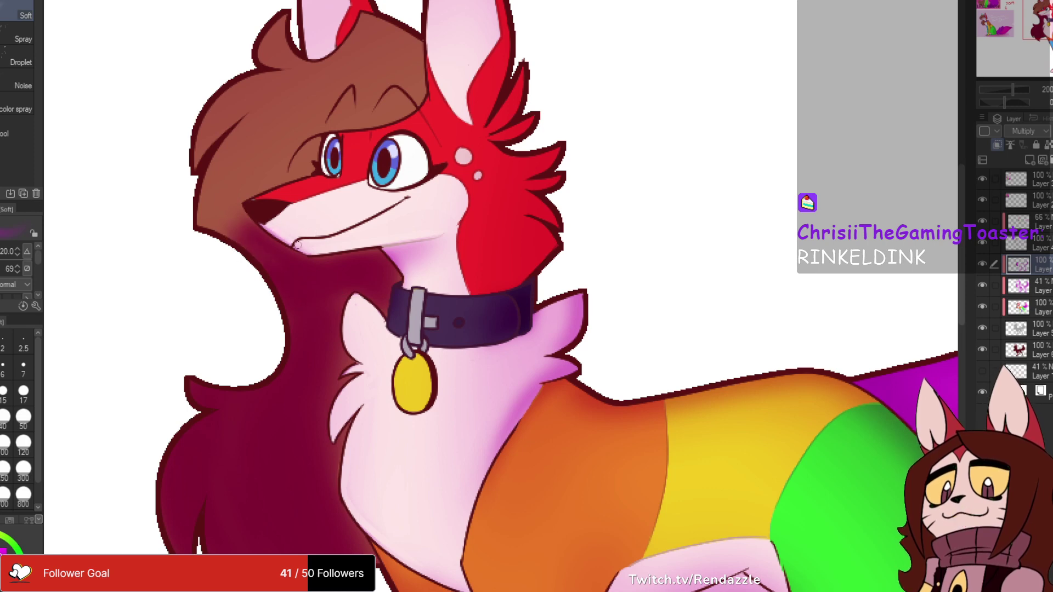
{"action": "left_click_drag", "start_coordinate": [213, 274], "coordinate": [201, 248]}
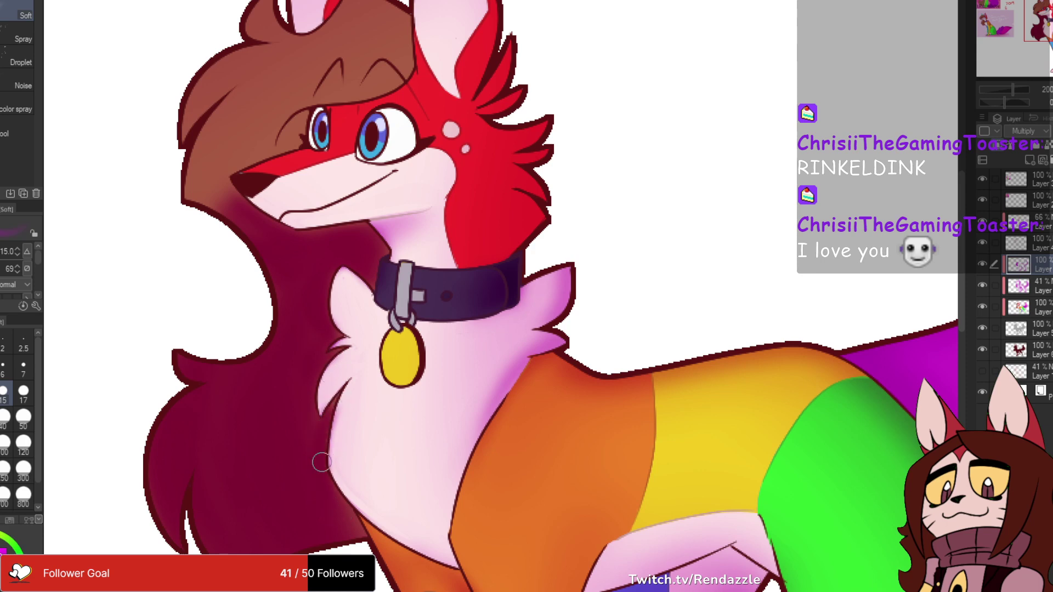
{"action": "left_click_drag", "start_coordinate": [352, 519], "coordinate": [319, 462]}
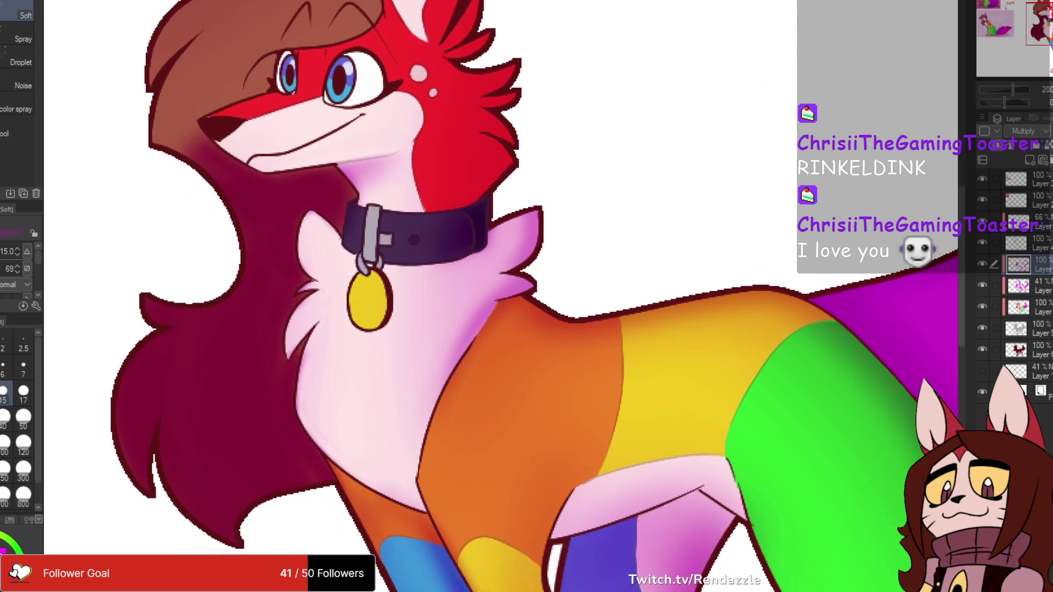
- Fade the shading from the outer locks of the lower hair at brush size 70, leaving the inner side dark
{"action": "left_click", "coordinate": [1, 416]}
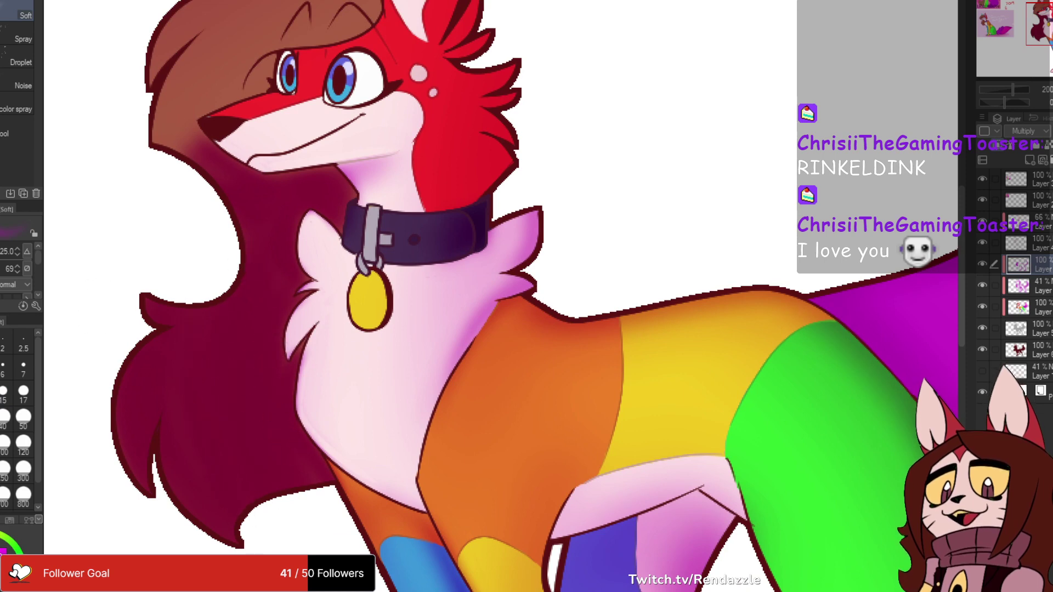
{"action": "left_click", "coordinate": [5, 419]}
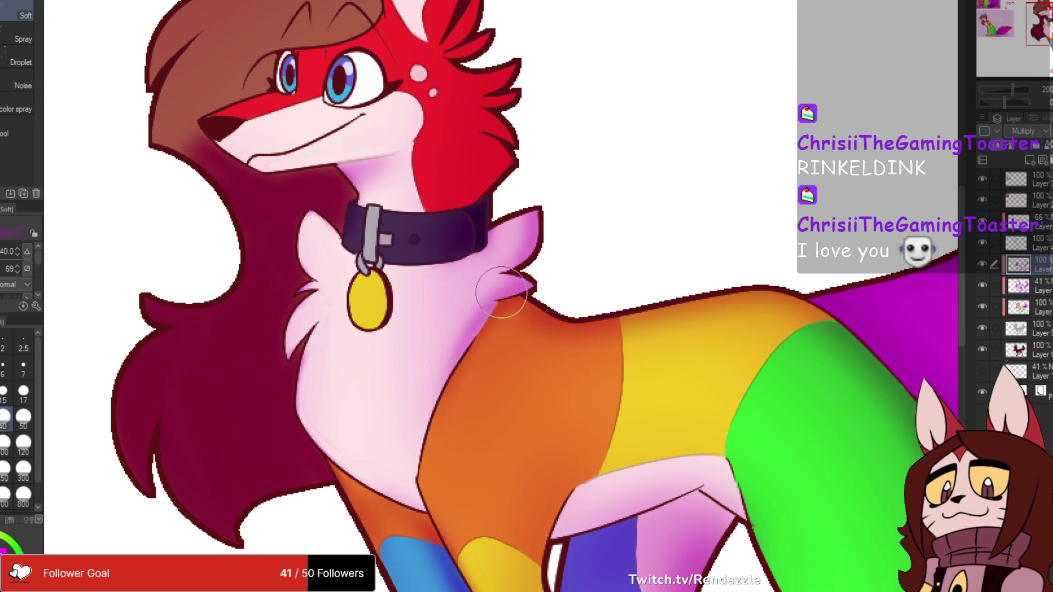
{"action": "key", "text": "bracketright"}
{"action": "key", "text": "bracketright"}
{"action": "key", "text": "bracketright"}
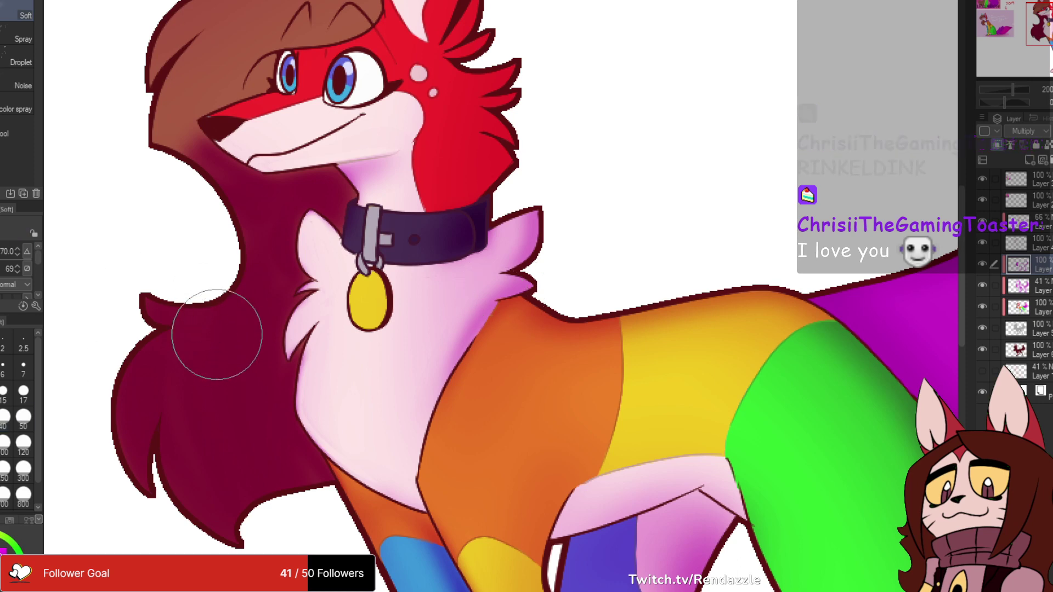
{"action": "left_click_drag", "start_coordinate": [217, 261], "coordinate": [206, 435]}
{"action": "mouse_move", "coordinate": [178, 343]}
{"action": "left_mouse_down"}
{"action": "mouse_move", "coordinate": [149, 474]}
{"action": "mouse_move", "coordinate": [164, 347]}
{"action": "left_mouse_up"}
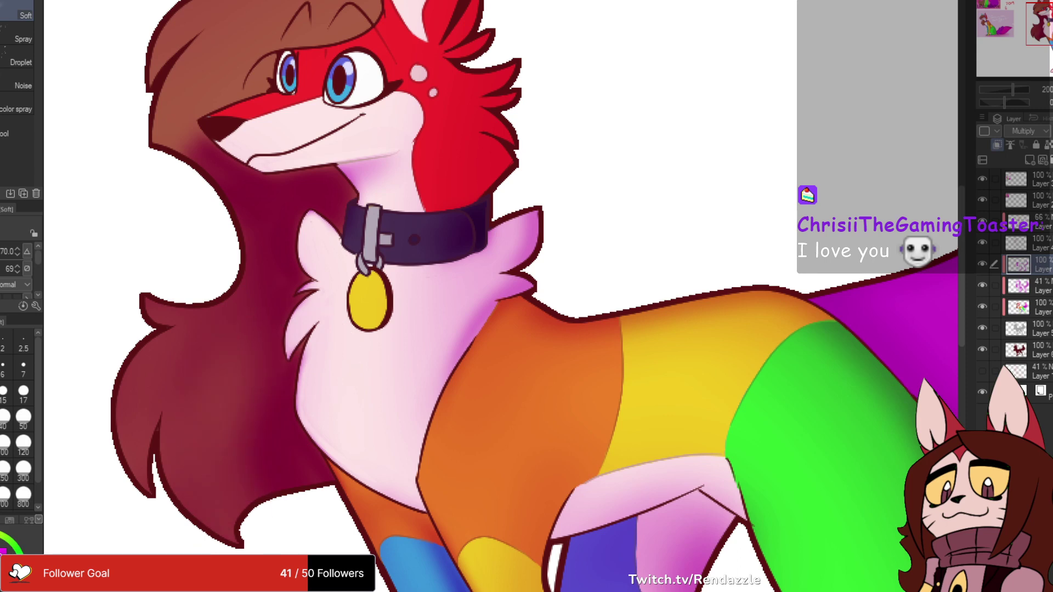
{"action": "left_click_drag", "start_coordinate": [271, 344], "coordinate": [326, 464]}
{"action": "left_click_drag", "start_coordinate": [239, 284], "coordinate": [268, 247]}
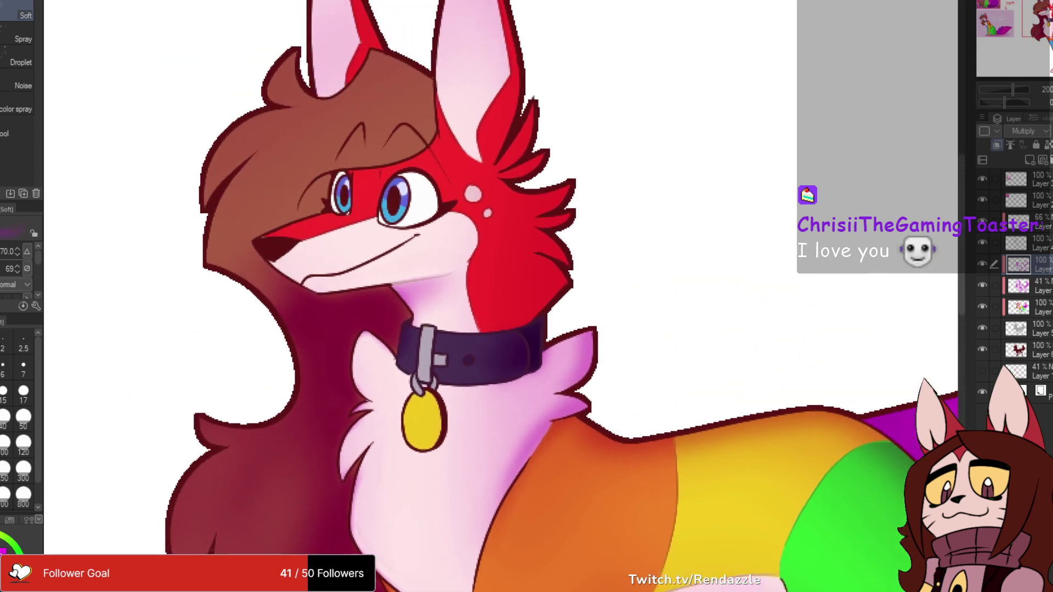
- Shade the hair behind the far eye and the lower edge of the fringe with the Soft airbrush at size 20
{"action": "scroll", "coordinate": [299, 241], "scroll_direction": "down", "scroll_amount": 1}
{"action": "scroll", "coordinate": [334, 243], "scroll_direction": "up", "scroll_amount": 3}
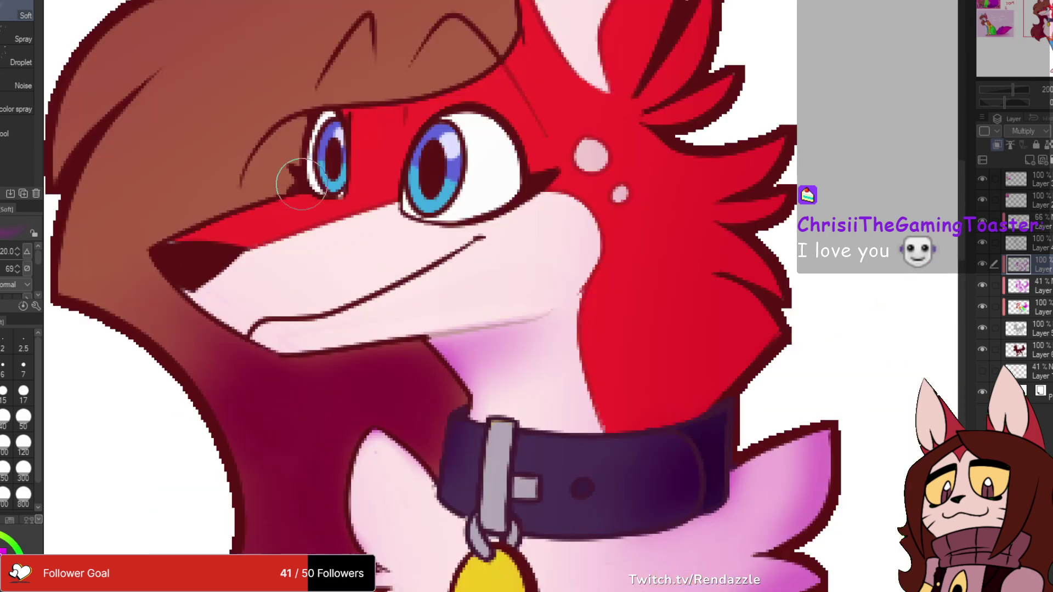
{"action": "mouse_move", "coordinate": [281, 141]}
{"action": "left_mouse_down"}
{"action": "mouse_move", "coordinate": [266, 195]}
{"action": "mouse_move", "coordinate": [284, 188]}
{"action": "mouse_move", "coordinate": [282, 129]}
{"action": "mouse_move", "coordinate": [254, 181]}
{"action": "mouse_move", "coordinate": [364, 106]}
{"action": "mouse_move", "coordinate": [475, 82]}
{"action": "left_mouse_up"}
{"action": "left_click_drag", "start_coordinate": [417, 65], "coordinate": [388, 202]}
{"action": "mouse_move", "coordinate": [254, 284]}
{"action": "left_mouse_down"}
{"action": "mouse_move", "coordinate": [225, 324]}
{"action": "mouse_move", "coordinate": [254, 312]}
{"action": "mouse_move", "coordinate": [251, 286]}
{"action": "mouse_move", "coordinate": [502, 163]}
{"action": "left_mouse_up"}
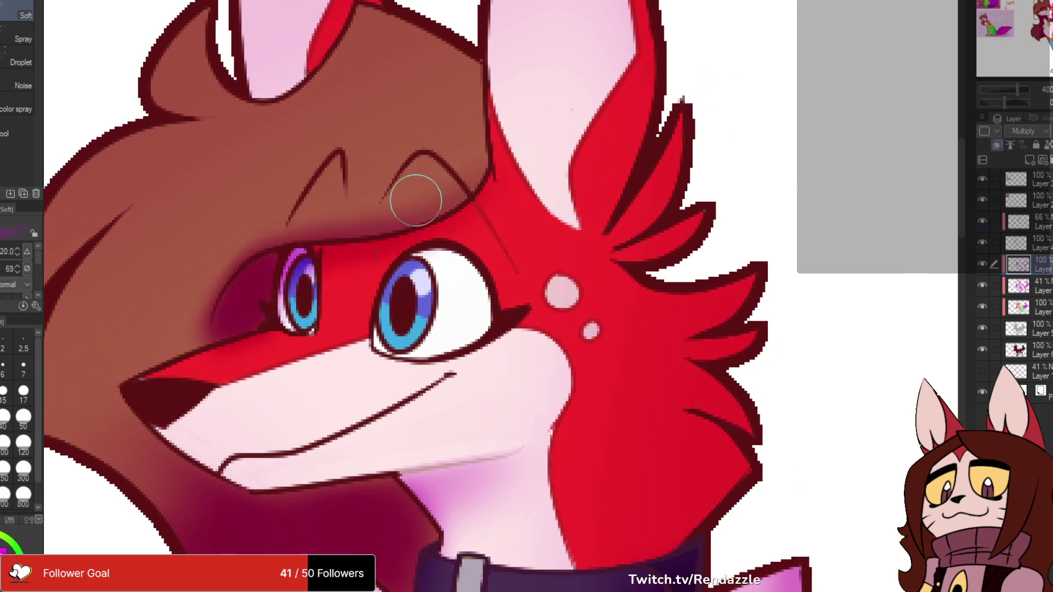
- Airbrush soft purple shadow along the lower edge of the bangs and on the muzzle bridge between the eyes
{"action": "left_click_drag", "start_coordinate": [256, 284], "coordinate": [491, 135]}
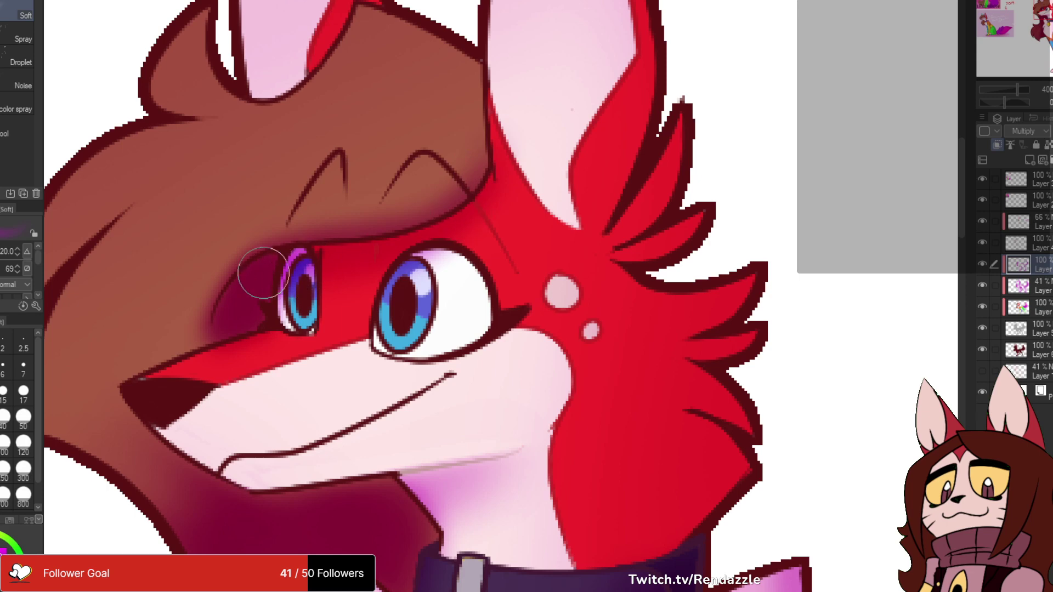
{"action": "mouse_move", "coordinate": [333, 326]}
{"action": "left_mouse_down"}
{"action": "mouse_move", "coordinate": [423, 298]}
{"action": "mouse_move", "coordinate": [380, 294]}
{"action": "mouse_move", "coordinate": [395, 298]}
{"action": "mouse_move", "coordinate": [405, 282]}
{"action": "mouse_move", "coordinate": [409, 315]}
{"action": "mouse_move", "coordinate": [405, 307]}
{"action": "left_mouse_up"}
{"action": "scroll", "coordinate": [433, 256], "scroll_direction": "down", "scroll_amount": 8}
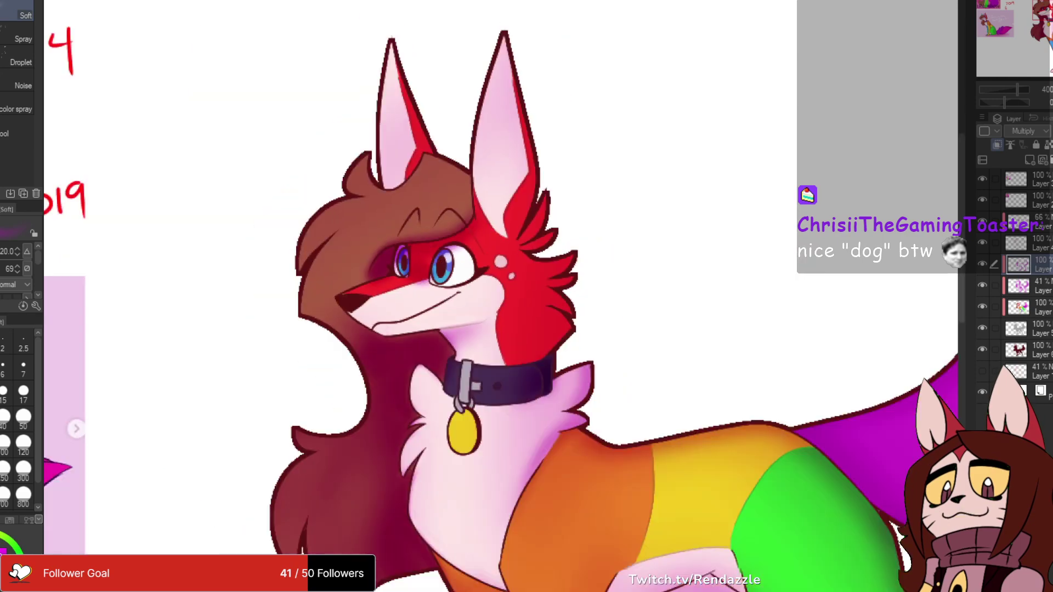
{"action": "scroll", "coordinate": [480, 261], "scroll_direction": "up", "scroll_amount": 8}
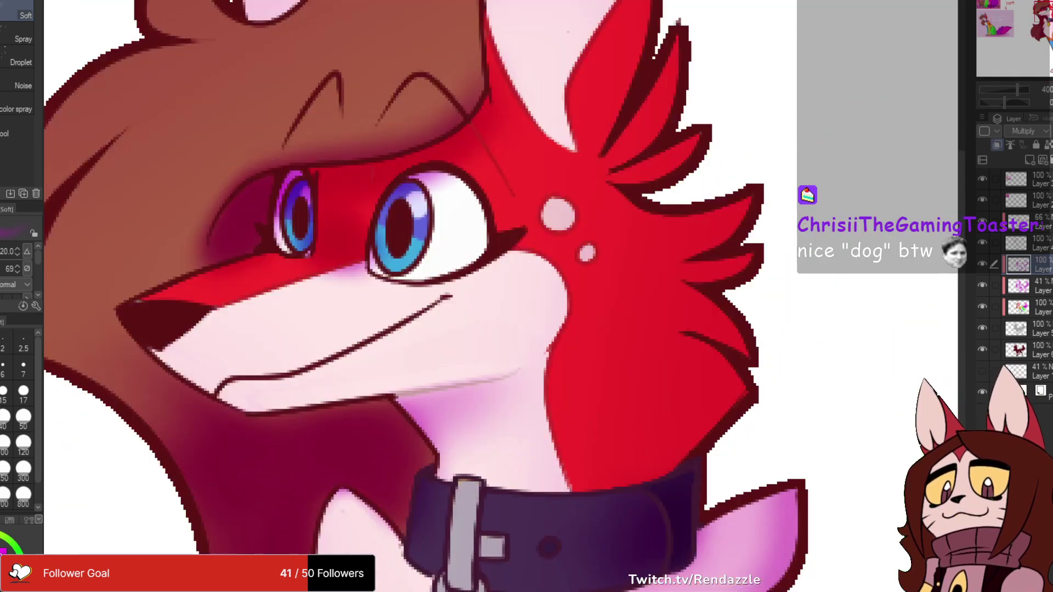
- Airbrush purple shadow onto the hair beside the near ear and along the hair's outer contour, using brush size 30 for the contour
{"action": "left_click_drag", "start_coordinate": [448, 165], "coordinate": [586, 406]}
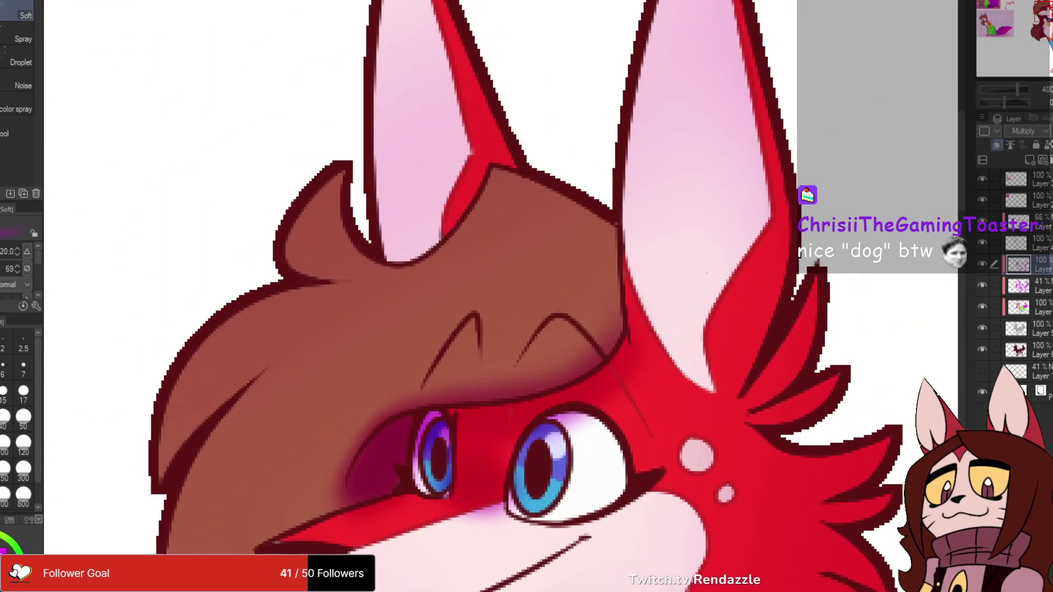
{"action": "left_click_drag", "start_coordinate": [514, 174], "coordinate": [570, 355]}
{"action": "left_click_drag", "start_coordinate": [578, 220], "coordinate": [598, 368]}
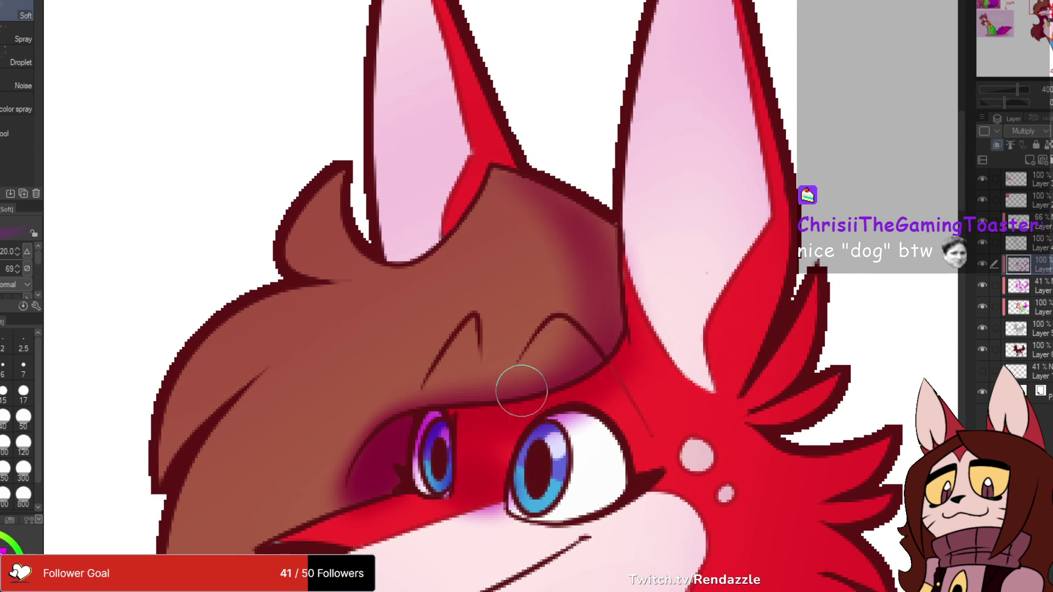
{"action": "left_click_drag", "start_coordinate": [531, 186], "coordinate": [537, 366]}
{"action": "left_click_drag", "start_coordinate": [579, 218], "coordinate": [598, 313]}
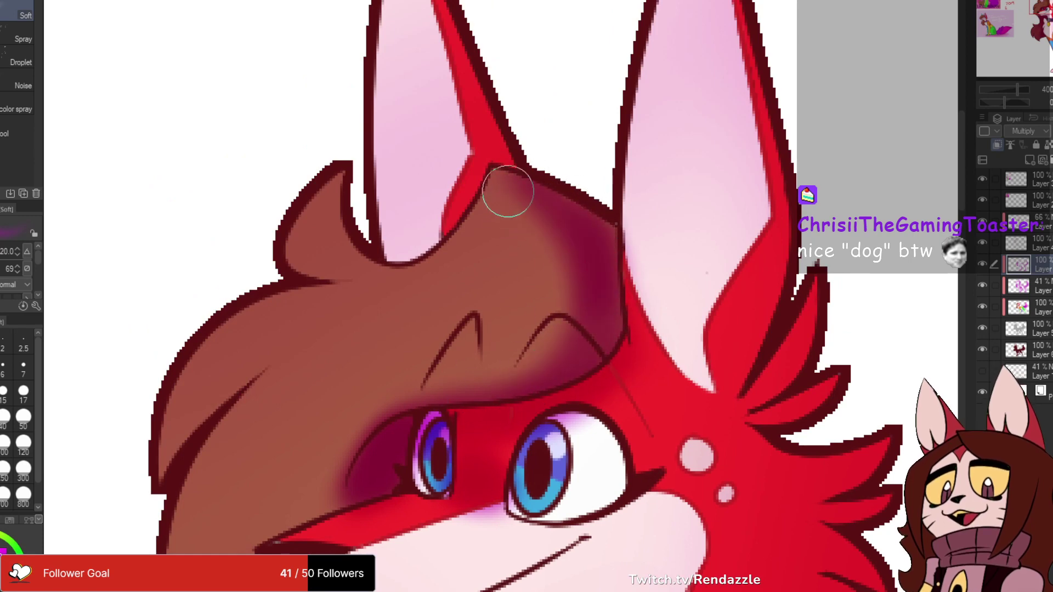
{"action": "mouse_move", "coordinate": [423, 411]}
{"action": "left_mouse_down"}
{"action": "mouse_move", "coordinate": [300, 301]}
{"action": "mouse_move", "coordinate": [382, 242]}
{"action": "left_mouse_up"}
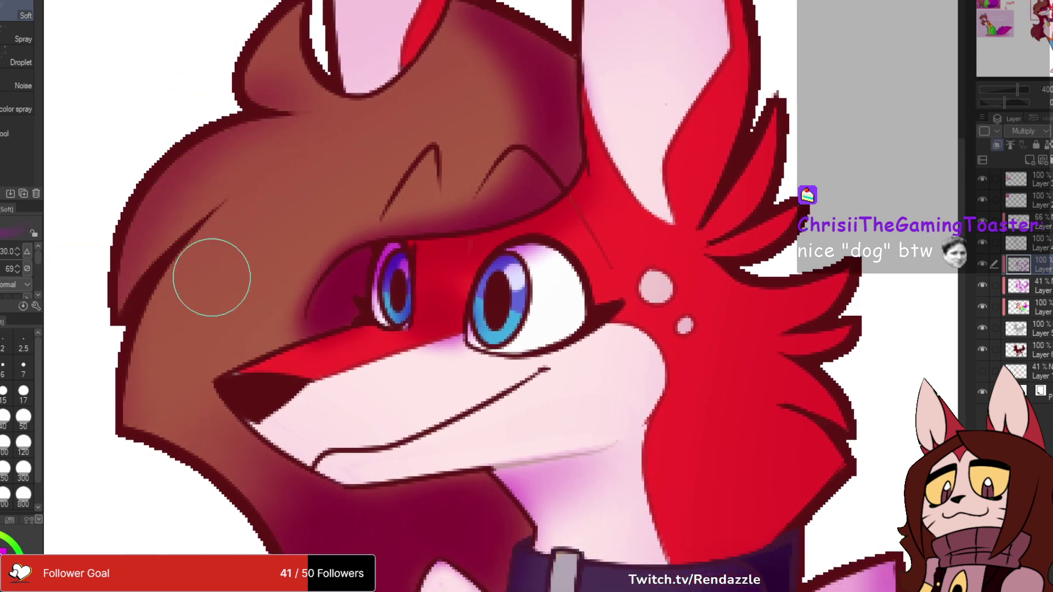
{"action": "left_click_drag", "start_coordinate": [212, 274], "coordinate": [209, 475]}
- Airbrush soft purple shadow onto the inner ears and the red cheek fur with brush size 30
{"action": "mouse_move", "coordinate": [603, 165]}
{"action": "left_mouse_down"}
{"action": "mouse_move", "coordinate": [429, 261]}
{"action": "mouse_move", "coordinate": [420, 355]}
{"action": "left_mouse_up"}
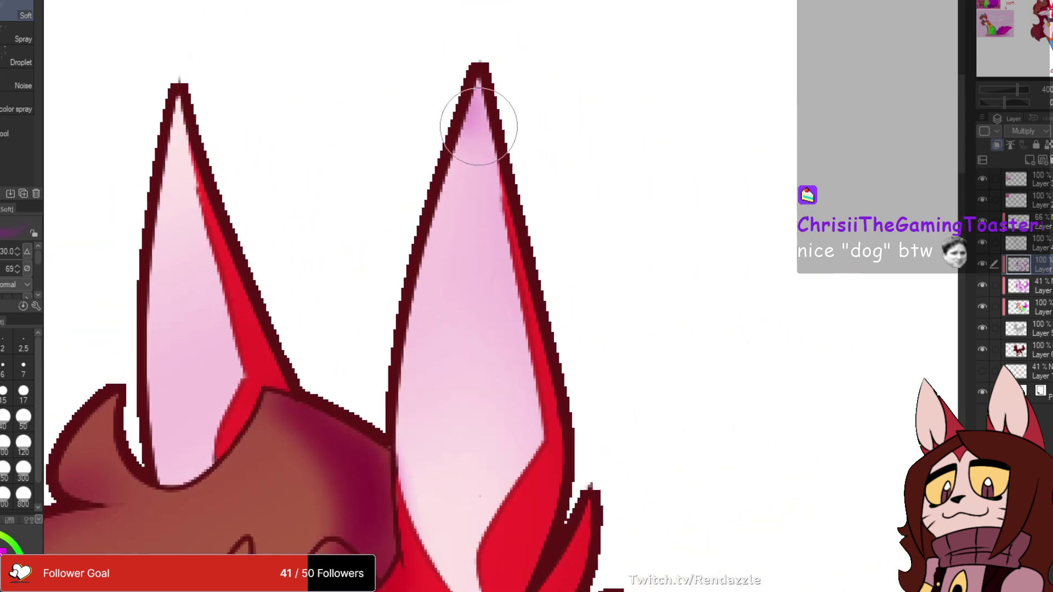
{"action": "mouse_move", "coordinate": [477, 127]}
{"action": "left_mouse_down"}
{"action": "mouse_move", "coordinate": [505, 132]}
{"action": "mouse_move", "coordinate": [536, 223]}
{"action": "left_mouse_up"}
{"action": "mouse_move", "coordinate": [612, 445]}
{"action": "left_mouse_down"}
{"action": "mouse_move", "coordinate": [607, 361]}
{"action": "mouse_move", "coordinate": [761, 491]}
{"action": "left_mouse_up"}
{"action": "left_click_drag", "start_coordinate": [324, 137], "coordinate": [384, 257]}
{"action": "left_click_drag", "start_coordinate": [734, 475], "coordinate": [578, 246]}
{"action": "mouse_move", "coordinate": [578, 246]}
{"action": "left_mouse_down"}
{"action": "mouse_move", "coordinate": [550, 183]}
{"action": "mouse_move", "coordinate": [565, 213]}
{"action": "left_mouse_up"}
{"action": "left_click_drag", "start_coordinate": [540, 460], "coordinate": [564, 138]}
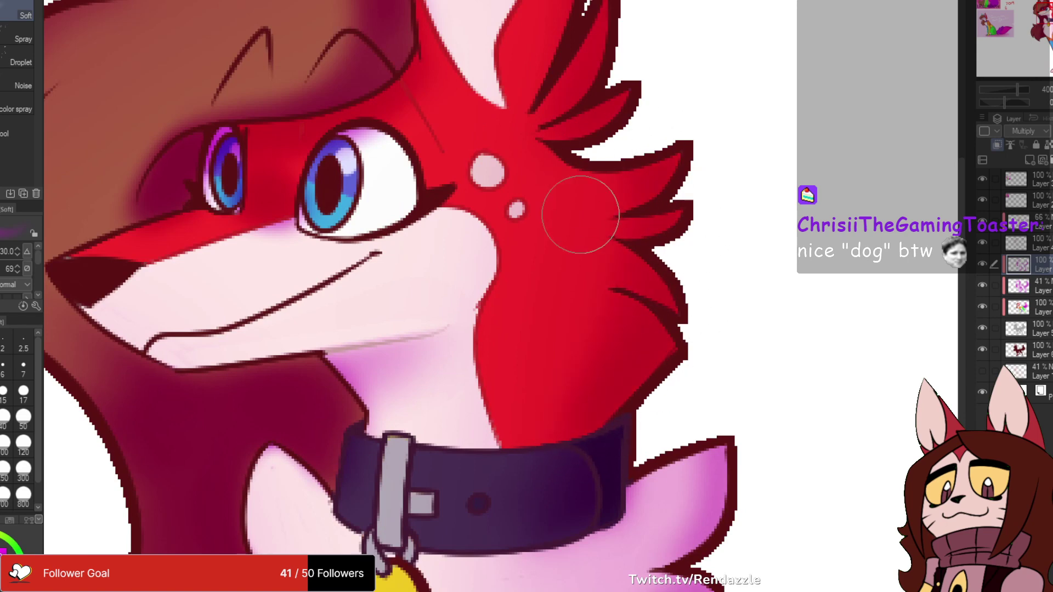
{"action": "mouse_move", "coordinate": [578, 212]}
{"action": "left_mouse_down"}
{"action": "mouse_move", "coordinate": [646, 168]}
{"action": "mouse_move", "coordinate": [574, 168]}
{"action": "left_mouse_up"}
{"action": "scroll", "coordinate": [646, 150], "scroll_direction": "down", "scroll_amount": 3}
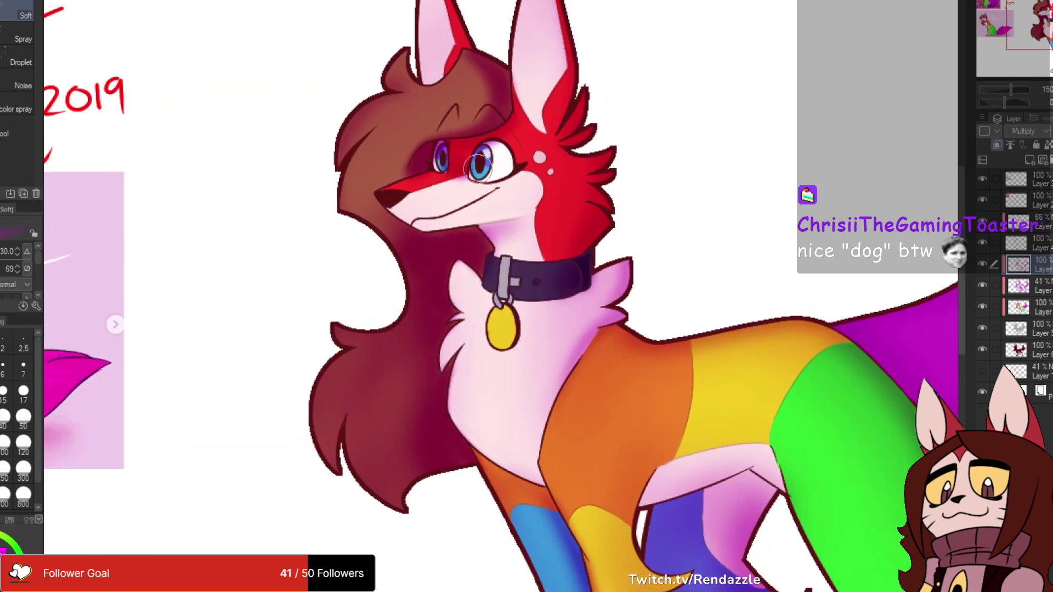
- Refine the shadows on the bangs and the muzzle bridge with lighter streaks at brush size 10
{"action": "scroll", "coordinate": [457, 189], "scroll_direction": "up", "scroll_amount": 1}
{"action": "scroll", "coordinate": [383, 151], "scroll_direction": "up", "scroll_amount": 2}
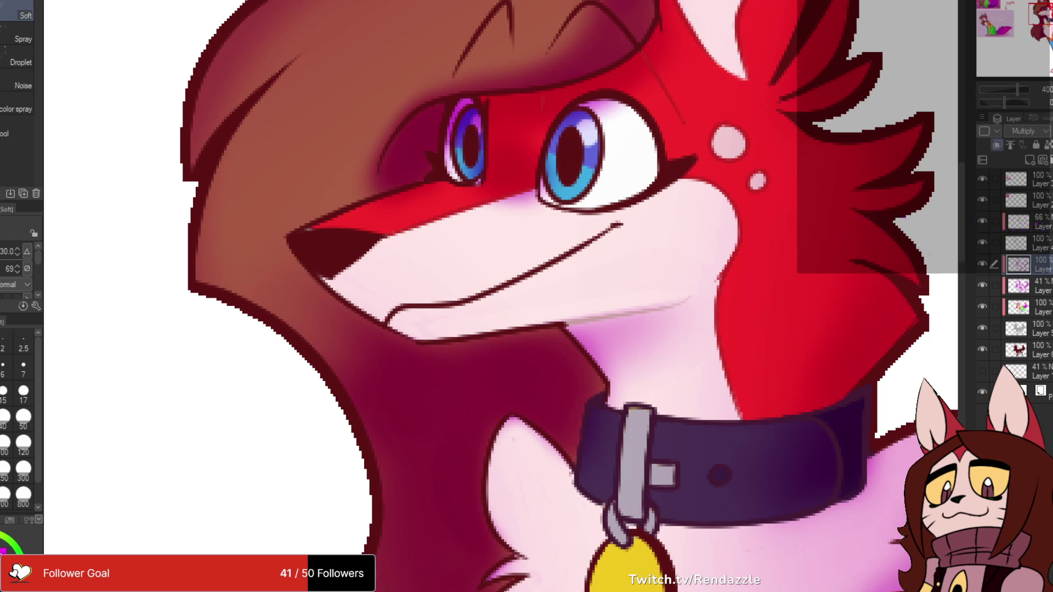
{"action": "left_click_drag", "start_coordinate": [268, 178], "coordinate": [113, 332]}
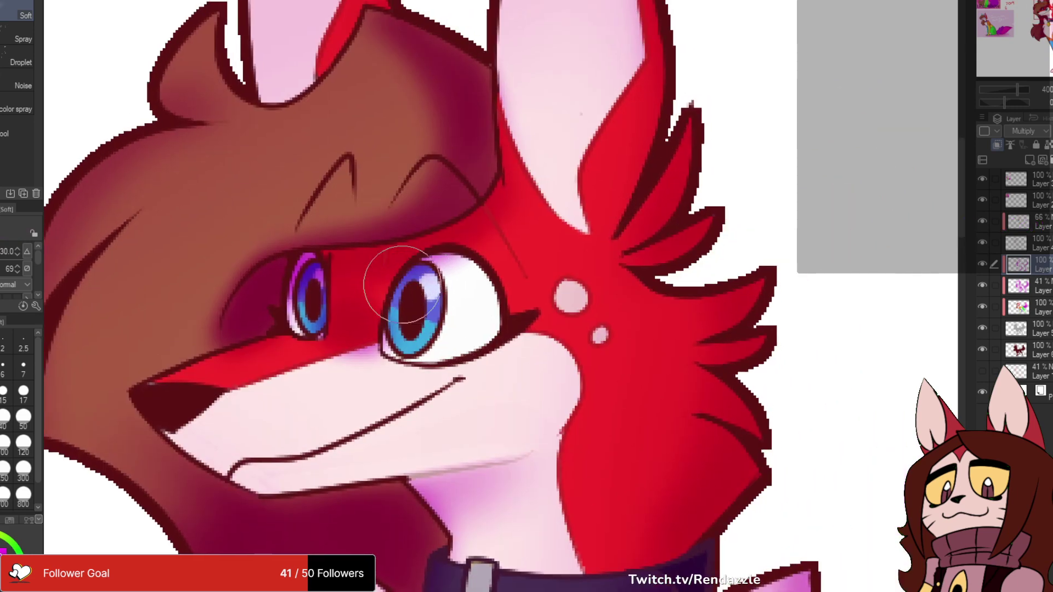
{"action": "left_click", "coordinate": [3, 419]}
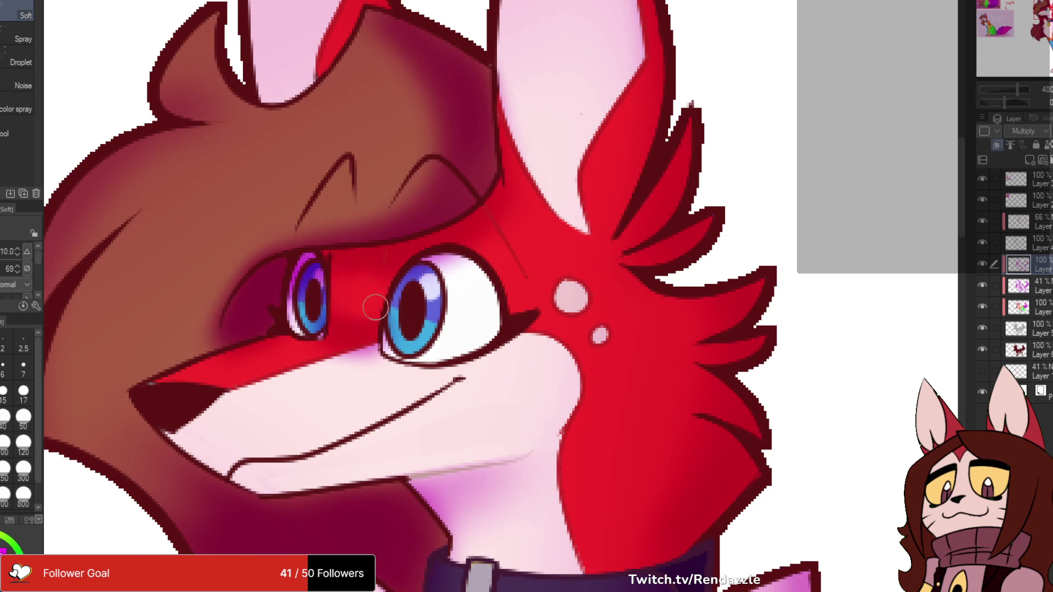
{"action": "mouse_move", "coordinate": [301, 301]}
{"action": "left_mouse_down"}
{"action": "mouse_move", "coordinate": [320, 266]}
{"action": "mouse_move", "coordinate": [318, 279]}
{"action": "left_mouse_up"}
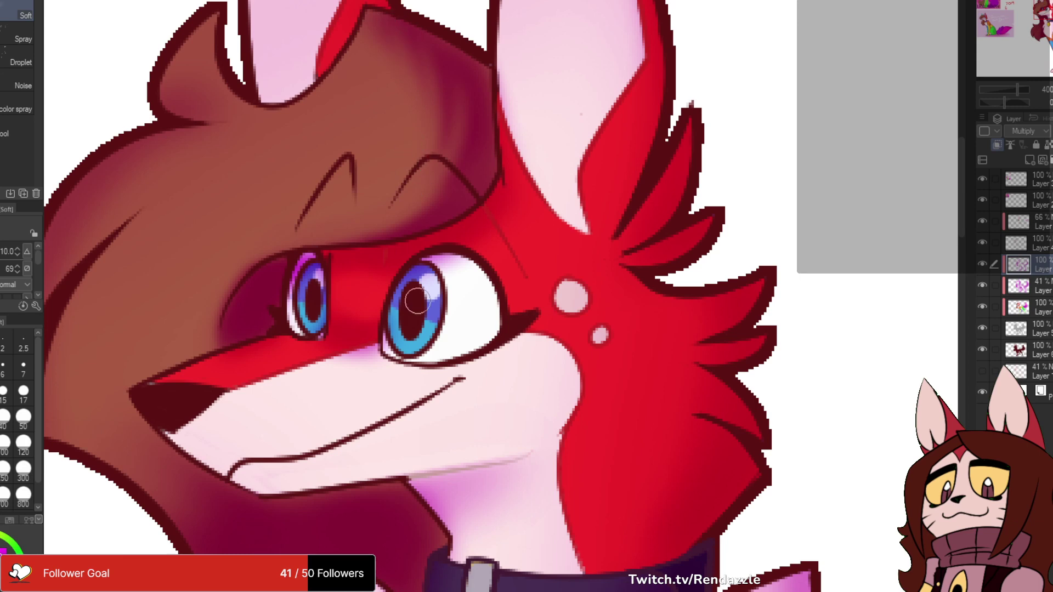
{"action": "scroll", "coordinate": [522, 229], "scroll_direction": "down", "scroll_amount": 4}
{"action": "scroll", "coordinate": [412, 180], "scroll_direction": "up", "scroll_amount": 5}
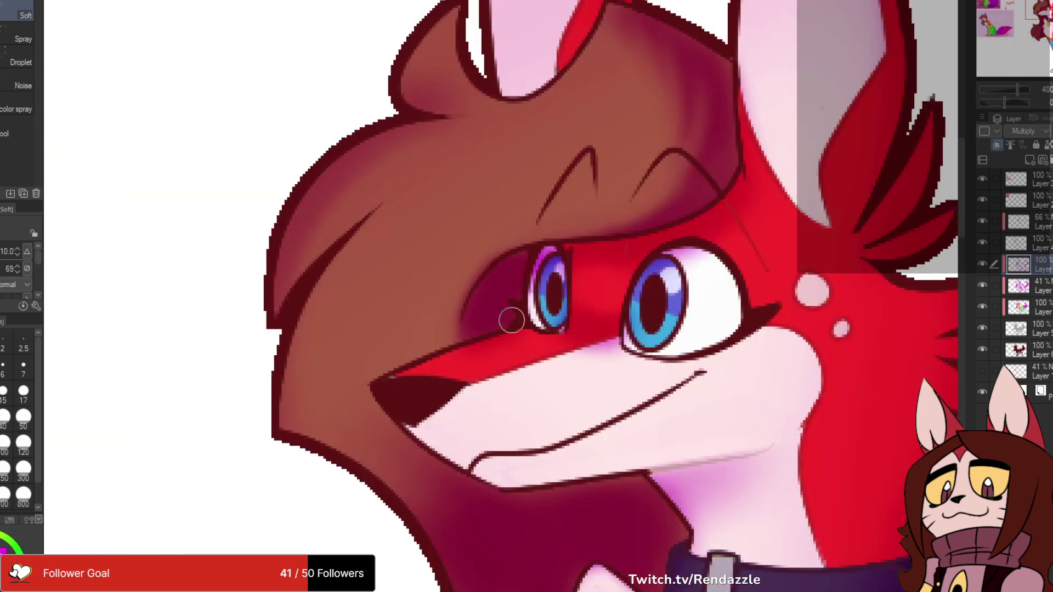
- Try painting lighter streaks through the dark hair shadow below the muzzle
{"action": "left_click_drag", "start_coordinate": [439, 430], "coordinate": [335, 246]}
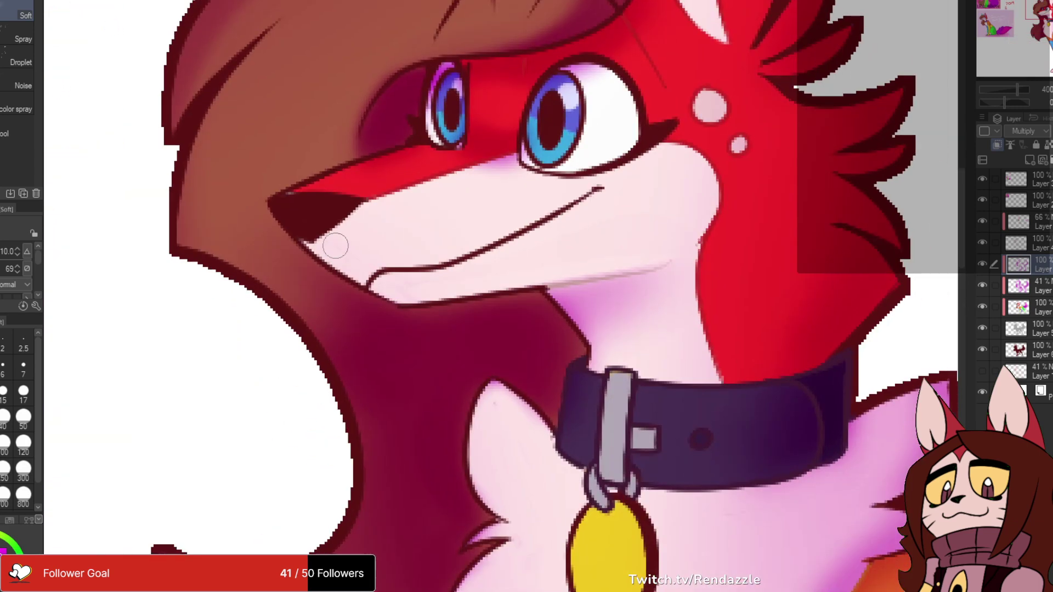
{"action": "mouse_move", "coordinate": [171, 228]}
{"action": "left_mouse_down"}
{"action": "mouse_move", "coordinate": [313, 336]}
{"action": "mouse_move", "coordinate": [212, 221]}
{"action": "mouse_move", "coordinate": [341, 359]}
{"action": "mouse_move", "coordinate": [412, 377]}
{"action": "mouse_move", "coordinate": [272, 239]}
{"action": "mouse_move", "coordinate": [428, 483]}
{"action": "left_mouse_up"}
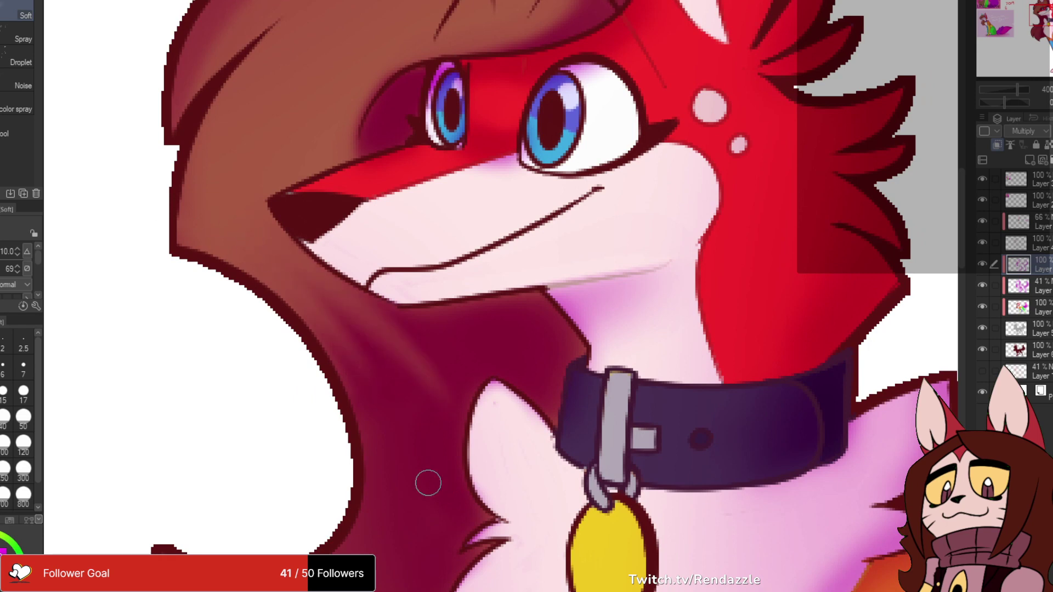
{"action": "key", "text": "ctrl+z"}
{"action": "key", "text": "ctrl+z"}
{"action": "key", "text": "ctrl+z"}
{"action": "key", "text": "ctrl+z"}
- Blend the edge of the hair shadow below the muzzle with soft strokes at brush size 10
{"action": "left_click_drag", "start_coordinate": [256, 256], "coordinate": [356, 425]}
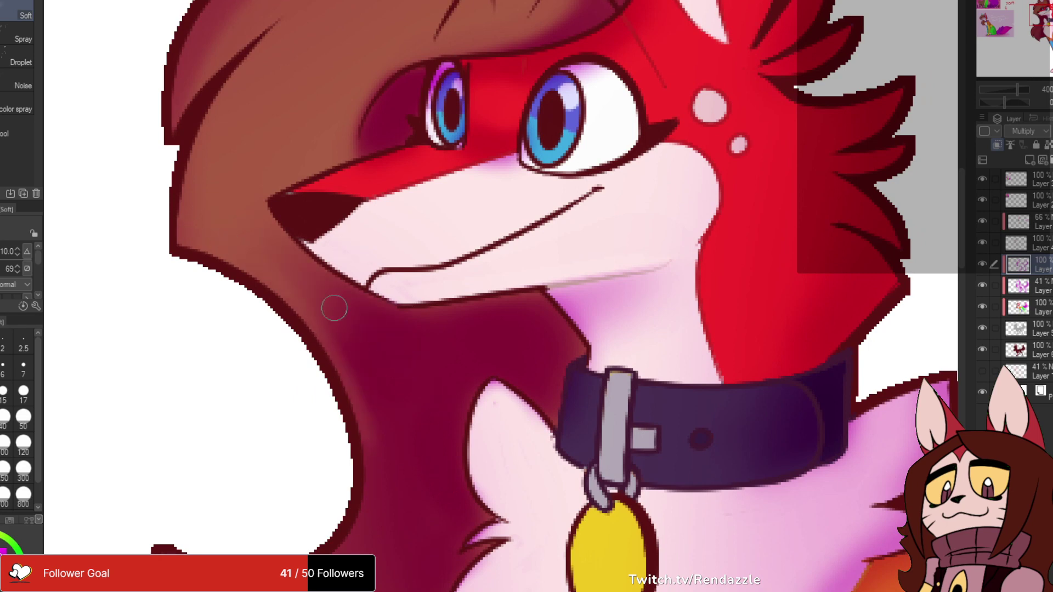
{"action": "mouse_move", "coordinate": [252, 227]}
{"action": "left_mouse_down"}
{"action": "mouse_move", "coordinate": [341, 347]}
{"action": "mouse_move", "coordinate": [425, 226]}
{"action": "mouse_move", "coordinate": [391, 251]}
{"action": "left_mouse_up"}
{"action": "scroll", "coordinate": [384, 341], "scroll_direction": "down", "scroll_amount": 5}
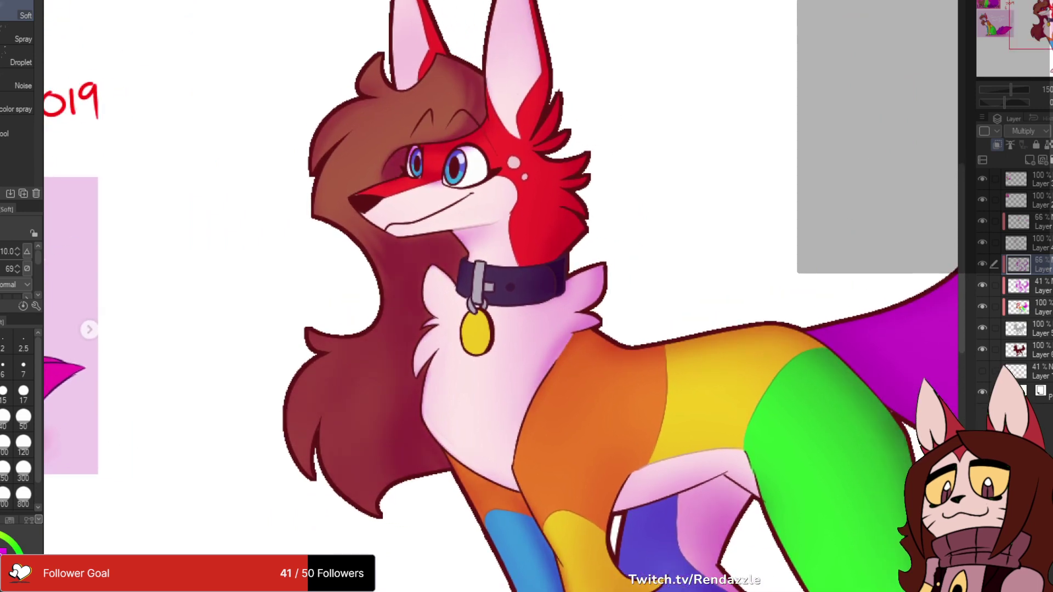
- Set the shading layer's blending mode to Linear burn and its opacity to 75%
{"action": "left_click_drag", "start_coordinate": [738, 386], "coordinate": [580, 245]}
{"action": "scroll", "coordinate": [636, 205], "scroll_direction": "down", "scroll_amount": 2}
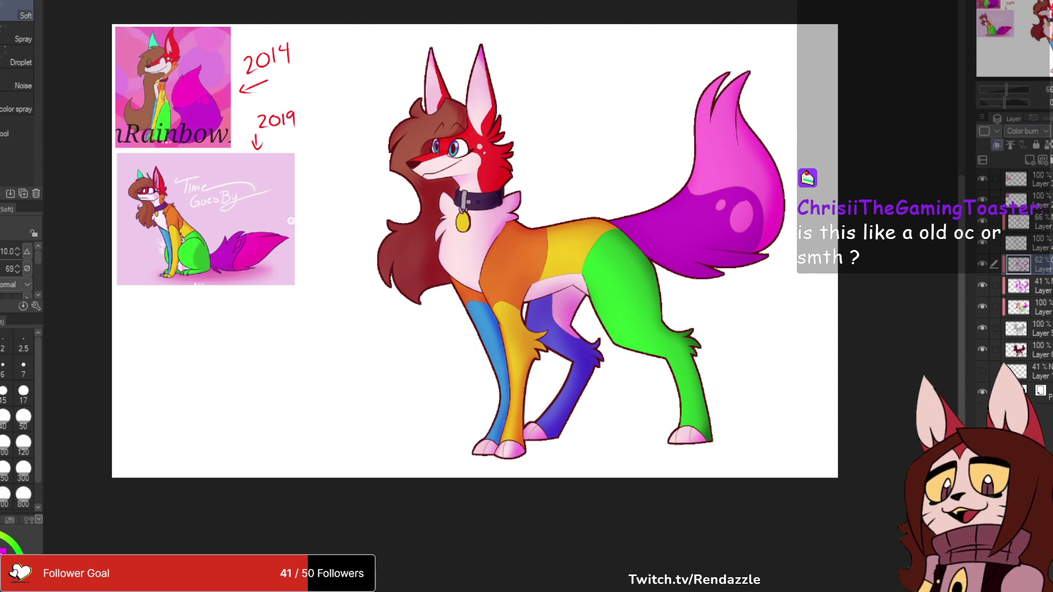
{"action": "key", "text": "Down"}
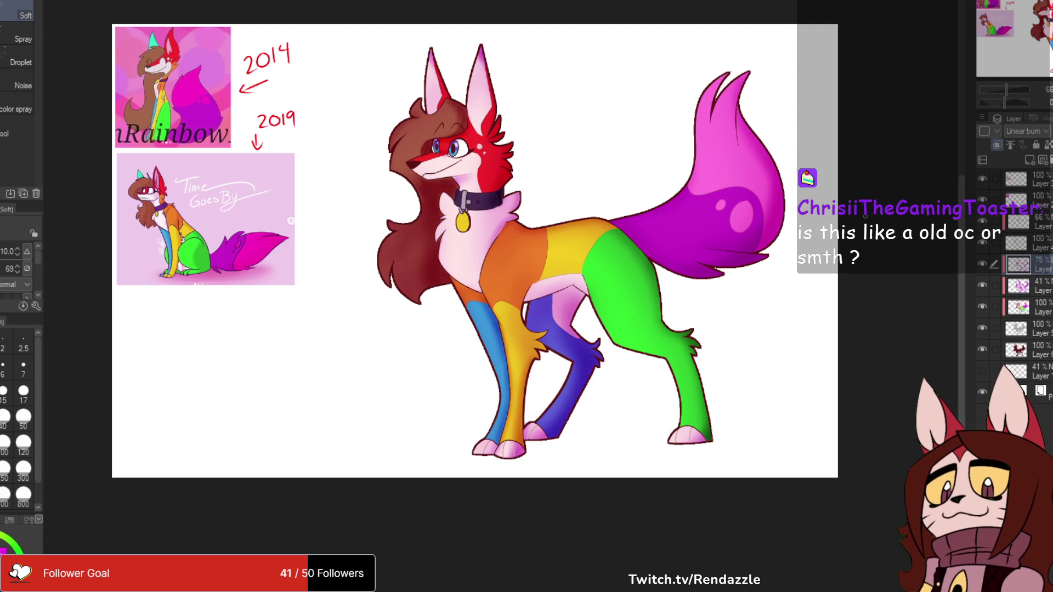
- Shade the pink inner thigh of the far hind leg beneath the belly, starting at brush size 15 and enlarging the brush
{"action": "scroll", "coordinate": [740, 272], "scroll_direction": "up", "scroll_amount": 5}
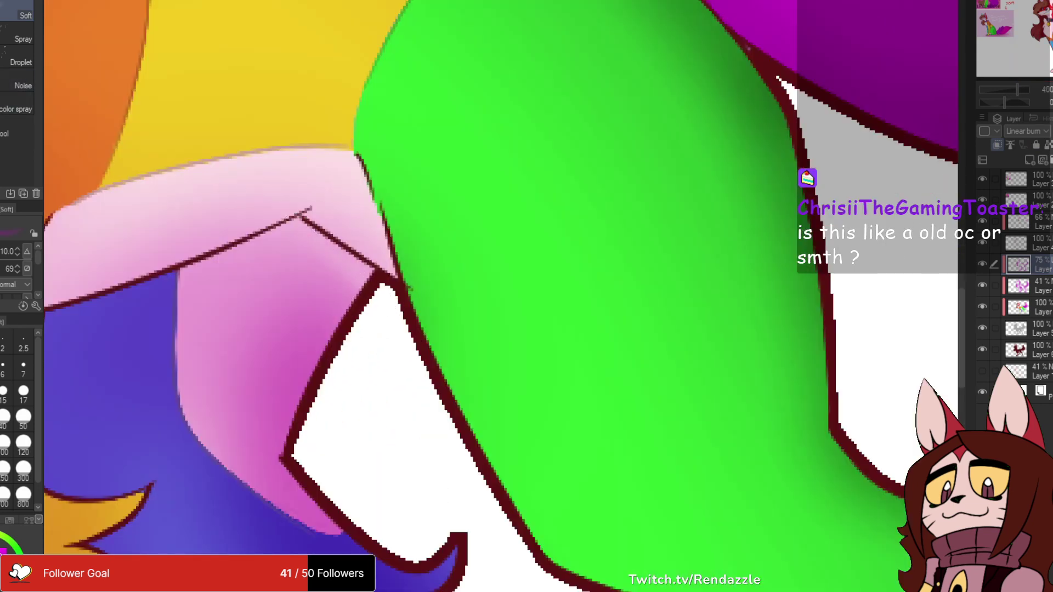
{"action": "mouse_move", "coordinate": [305, 227]}
{"action": "left_mouse_down"}
{"action": "mouse_move", "coordinate": [372, 285]}
{"action": "mouse_move", "coordinate": [306, 234]}
{"action": "mouse_move", "coordinate": [338, 273]}
{"action": "mouse_move", "coordinate": [474, 222]}
{"action": "mouse_move", "coordinate": [442, 206]}
{"action": "left_mouse_up"}
{"action": "left_click", "coordinate": [5, 392]}
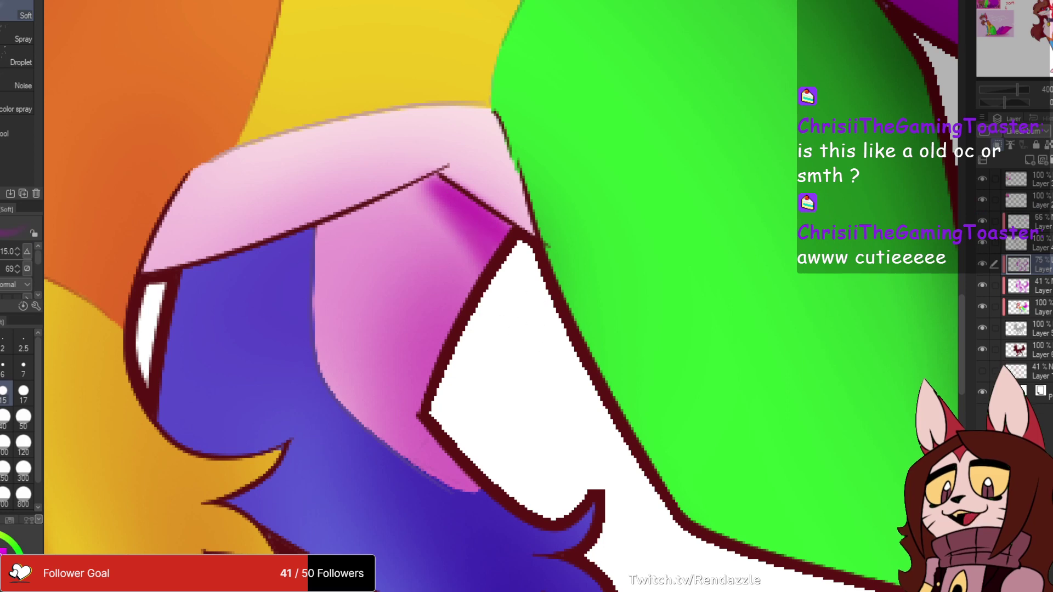
{"action": "key", "text": "bracketright"}
{"action": "key", "text": "bracketright"}
{"action": "left_click_drag", "start_coordinate": [383, 274], "coordinate": [513, 271]}
{"action": "mouse_move", "coordinate": [582, 214]}
{"action": "left_mouse_down"}
{"action": "mouse_move", "coordinate": [540, 204]}
{"action": "mouse_move", "coordinate": [302, 287]}
{"action": "mouse_move", "coordinate": [492, 221]}
{"action": "mouse_move", "coordinate": [446, 238]}
{"action": "mouse_move", "coordinate": [589, 243]}
{"action": "mouse_move", "coordinate": [518, 224]}
{"action": "mouse_move", "coordinate": [606, 248]}
{"action": "mouse_move", "coordinate": [554, 217]}
{"action": "mouse_move", "coordinate": [570, 191]}
{"action": "mouse_move", "coordinate": [294, 299]}
{"action": "left_mouse_up"}
{"action": "scroll", "coordinate": [438, 247], "scroll_direction": "down", "scroll_amount": 6}
{"action": "left_click_drag", "start_coordinate": [440, 246], "coordinate": [479, 275]}
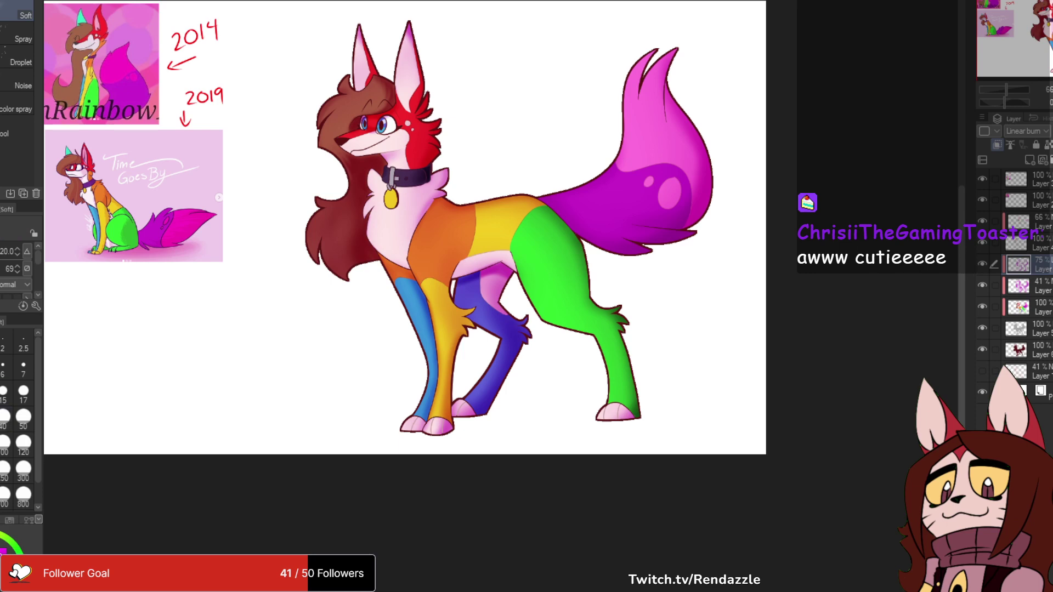
- Deepen the soft shadow on the upper blue part of the far hind leg directly below the belly
{"action": "scroll", "coordinate": [501, 291], "scroll_direction": "up", "scroll_amount": 5}
{"action": "mouse_move", "coordinate": [506, 270]}
{"action": "left_mouse_down"}
{"action": "mouse_move", "coordinate": [664, 244]}
{"action": "mouse_move", "coordinate": [689, 273]}
{"action": "left_mouse_up"}
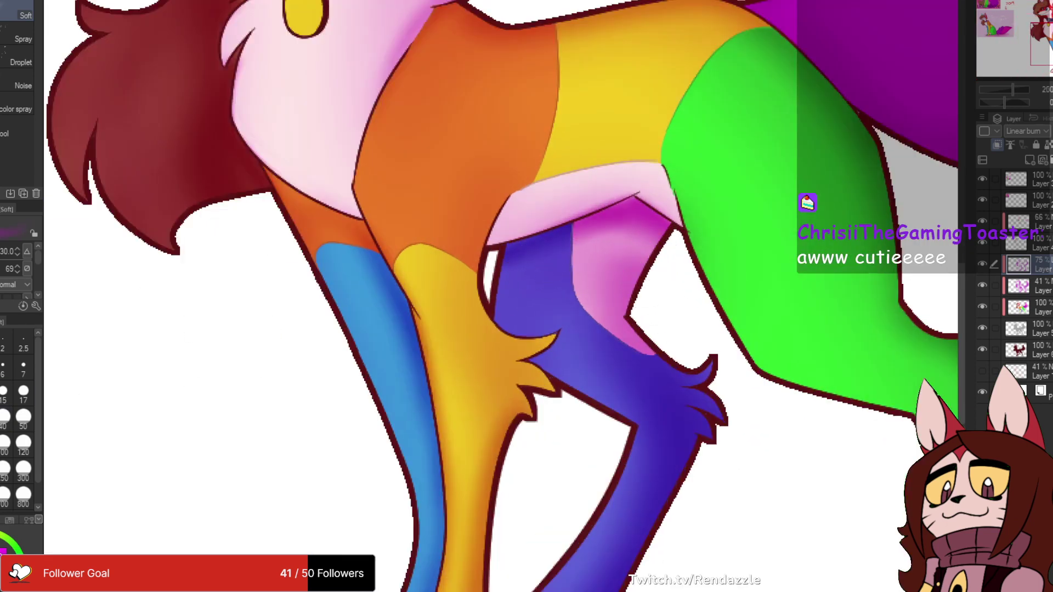
{"action": "left_click_drag", "start_coordinate": [541, 240], "coordinate": [423, 258]}
{"action": "left_click_drag", "start_coordinate": [383, 292], "coordinate": [558, 282]}
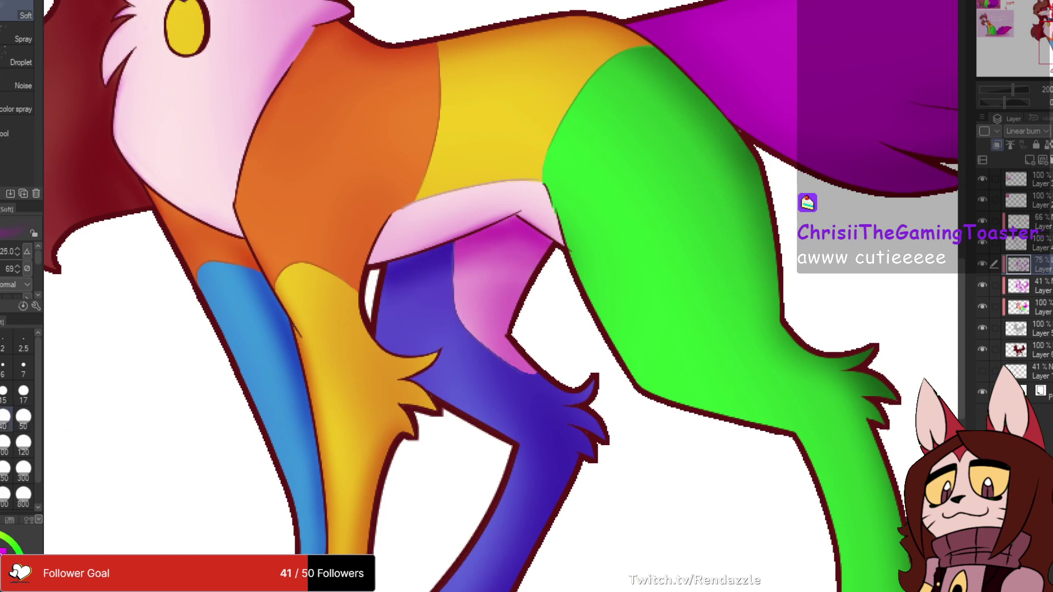
{"action": "mouse_move", "coordinate": [442, 261]}
{"action": "left_mouse_down"}
{"action": "mouse_move", "coordinate": [547, 293]}
{"action": "mouse_move", "coordinate": [542, 233]}
{"action": "mouse_move", "coordinate": [567, 267]}
{"action": "mouse_move", "coordinate": [444, 253]}
{"action": "left_mouse_up"}
{"action": "left_click_drag", "start_coordinate": [376, 274], "coordinate": [510, 236]}
{"action": "scroll", "coordinate": [843, 147], "scroll_direction": "down", "scroll_amount": 3}
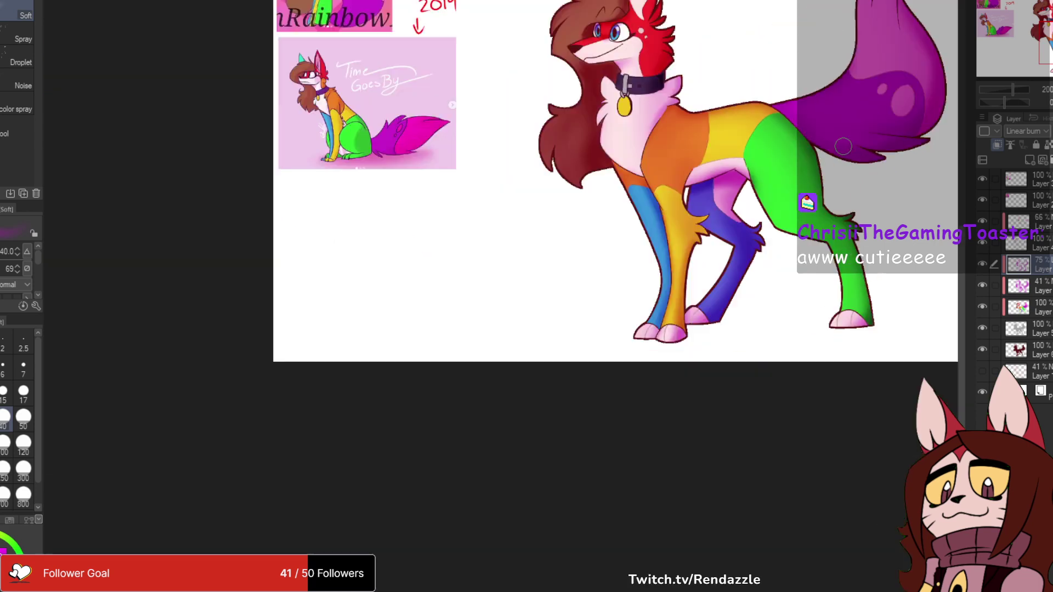
- Try shading the orange top of the far foreleg below the chest with brush size 40
{"action": "left_click_drag", "start_coordinate": [658, 218], "coordinate": [510, 340]}
{"action": "left_click_drag", "start_coordinate": [460, 291], "coordinate": [507, 307]}
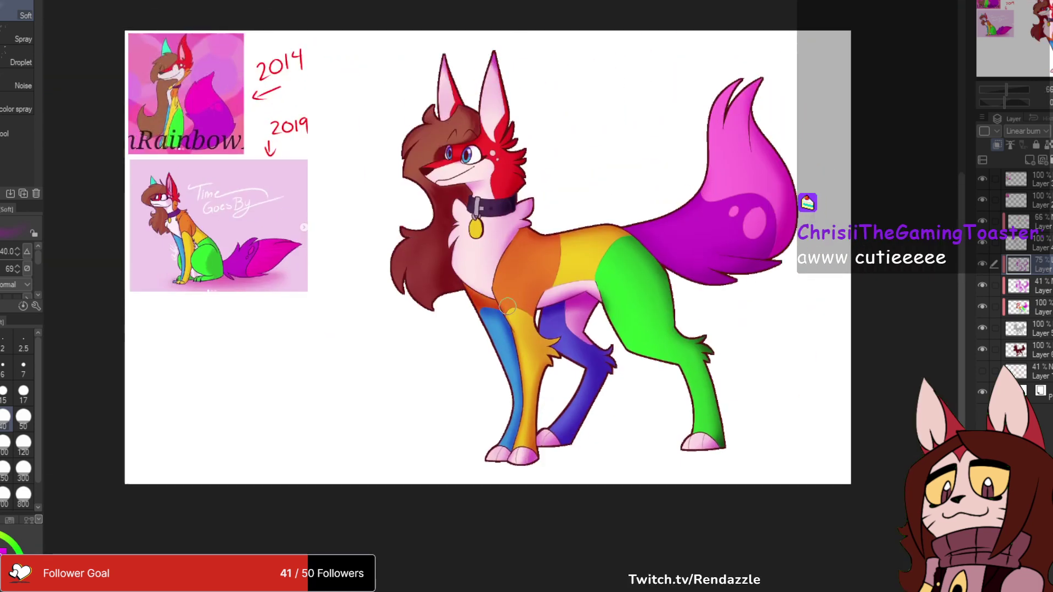
{"action": "scroll", "coordinate": [522, 324], "scroll_direction": "up", "scroll_amount": 2}
{"action": "key", "text": "ctrl+z"}
{"action": "key", "text": "ctrl+z"}
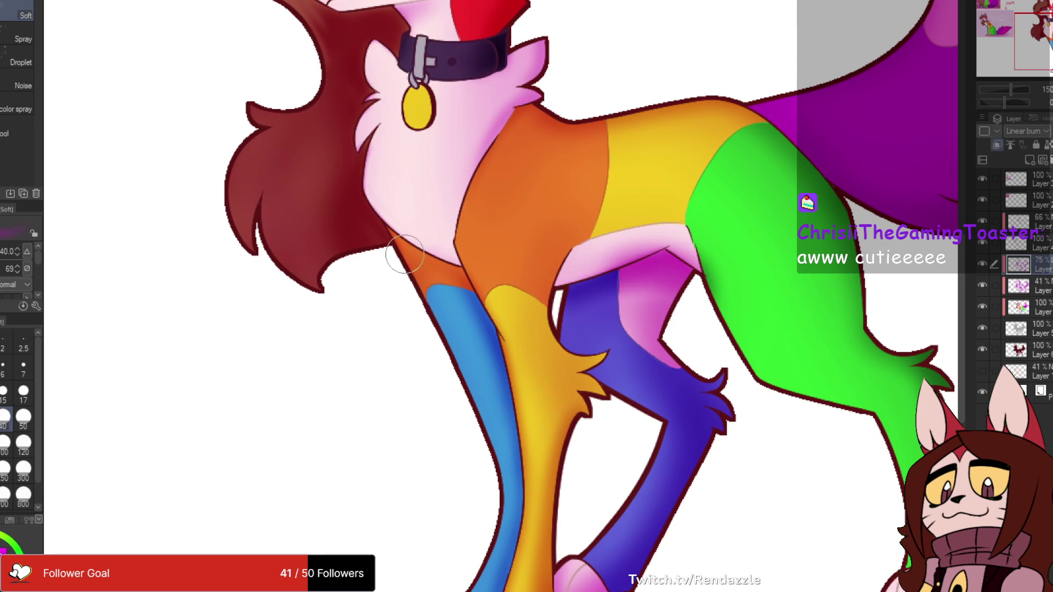
- Shade the orange top of the far foreleg and the upper far hind leg under the belly with brush size 40
{"action": "left_click_drag", "start_coordinate": [383, 231], "coordinate": [477, 304]}
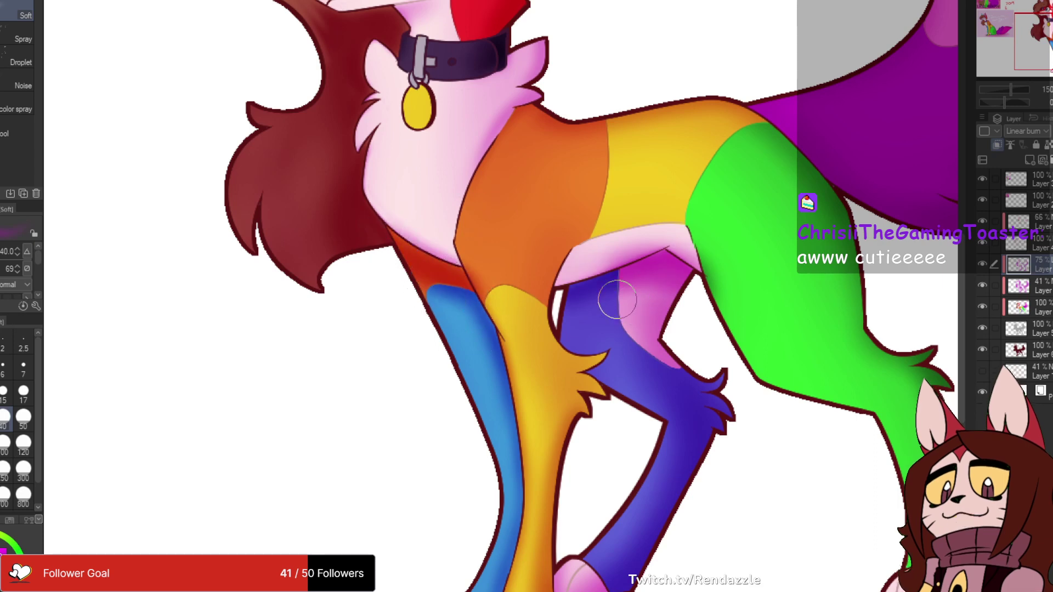
{"action": "mouse_move", "coordinate": [609, 299]}
{"action": "left_mouse_down"}
{"action": "mouse_move", "coordinate": [555, 296]}
{"action": "mouse_move", "coordinate": [647, 257]}
{"action": "left_mouse_up"}
{"action": "scroll", "coordinate": [555, 296], "scroll_direction": "down", "scroll_amount": 4}
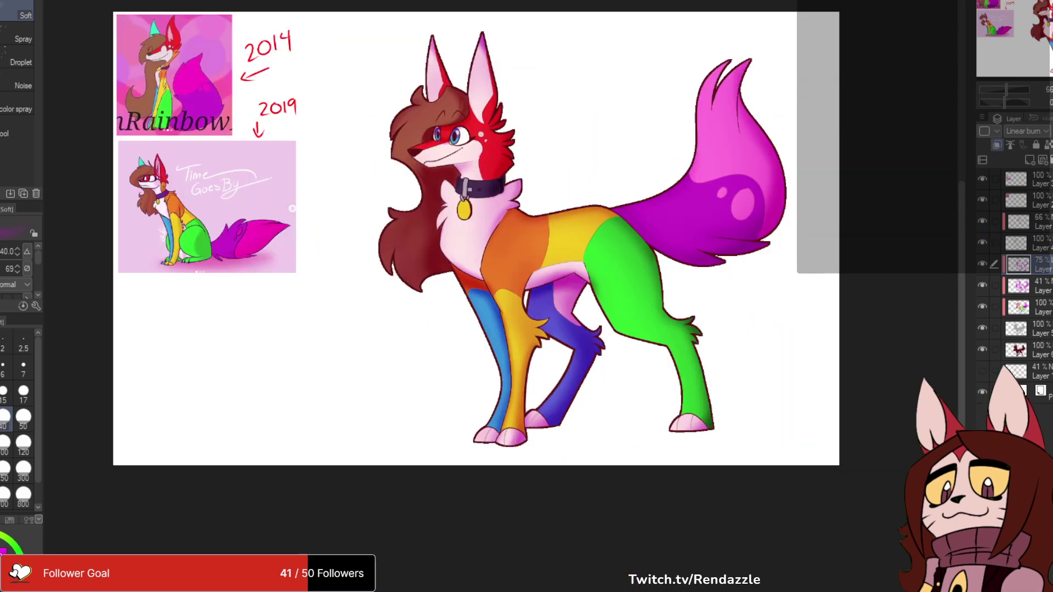
- Shade the blue section of the far foreleg and the lower legs with the soft airbrush at size 40
{"action": "mouse_move", "coordinate": [495, 273]}
{"action": "left_mouse_down"}
{"action": "mouse_move", "coordinate": [523, 345]}
{"action": "mouse_move", "coordinate": [519, 329]}
{"action": "left_mouse_up"}
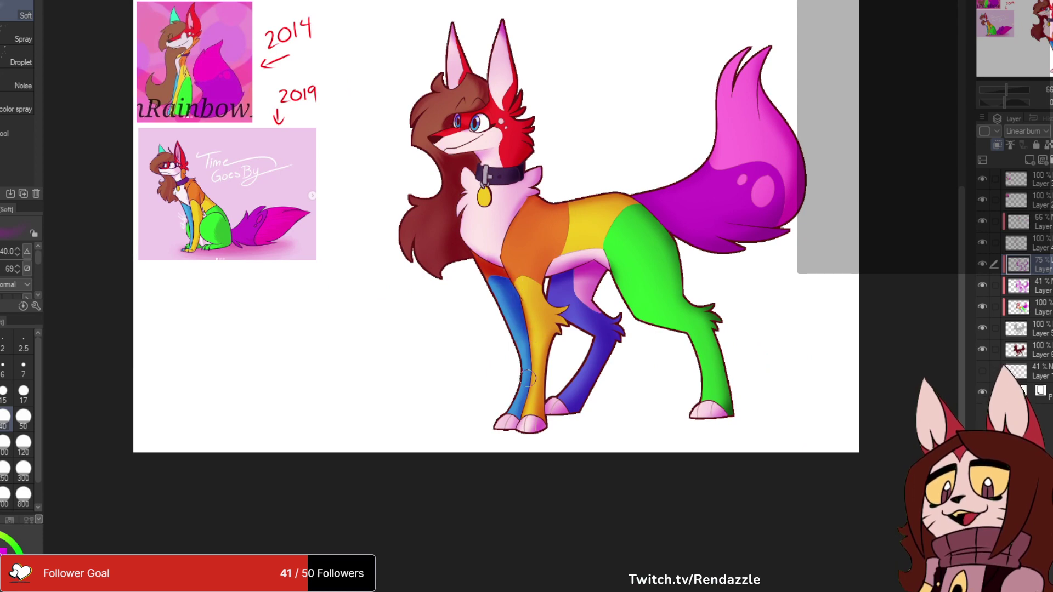
{"action": "left_click_drag", "start_coordinate": [738, 382], "coordinate": [688, 428]}
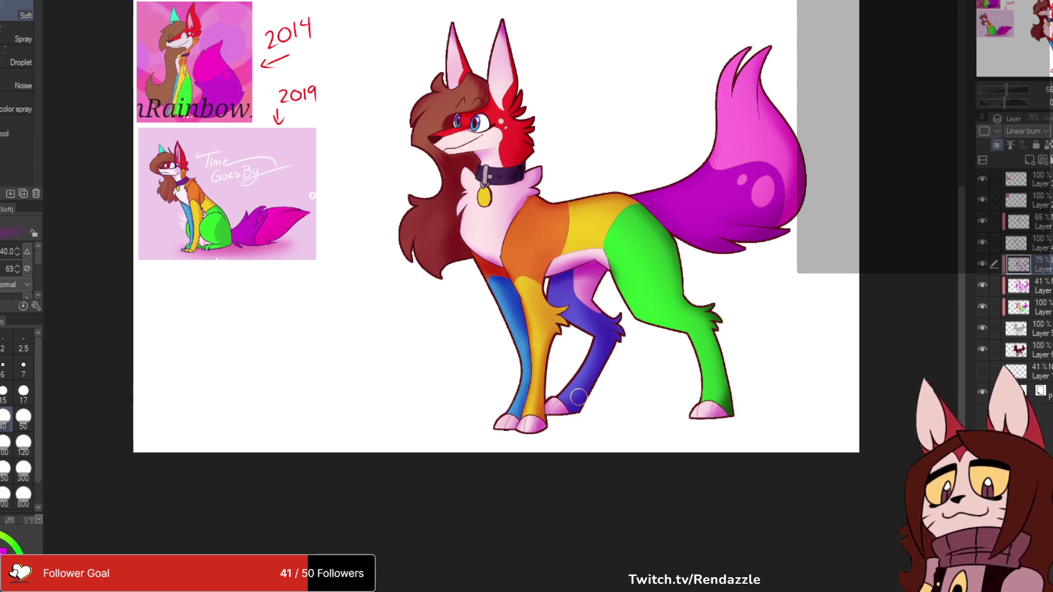
{"action": "left_click_drag", "start_coordinate": [890, 384], "coordinate": [859, 309]}
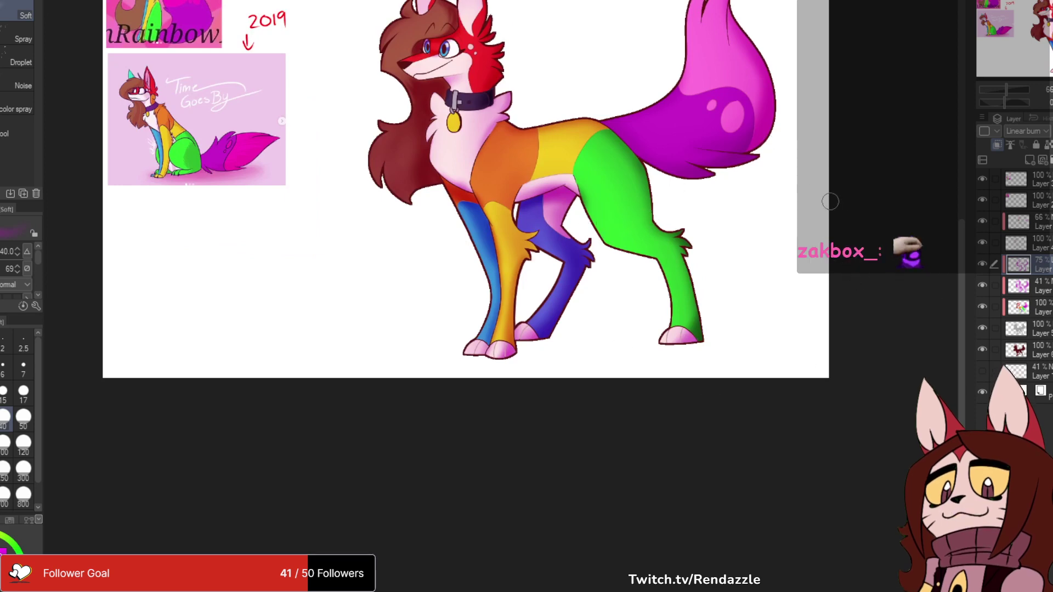
{"action": "left_click_drag", "start_coordinate": [713, 220], "coordinate": [733, 332]}
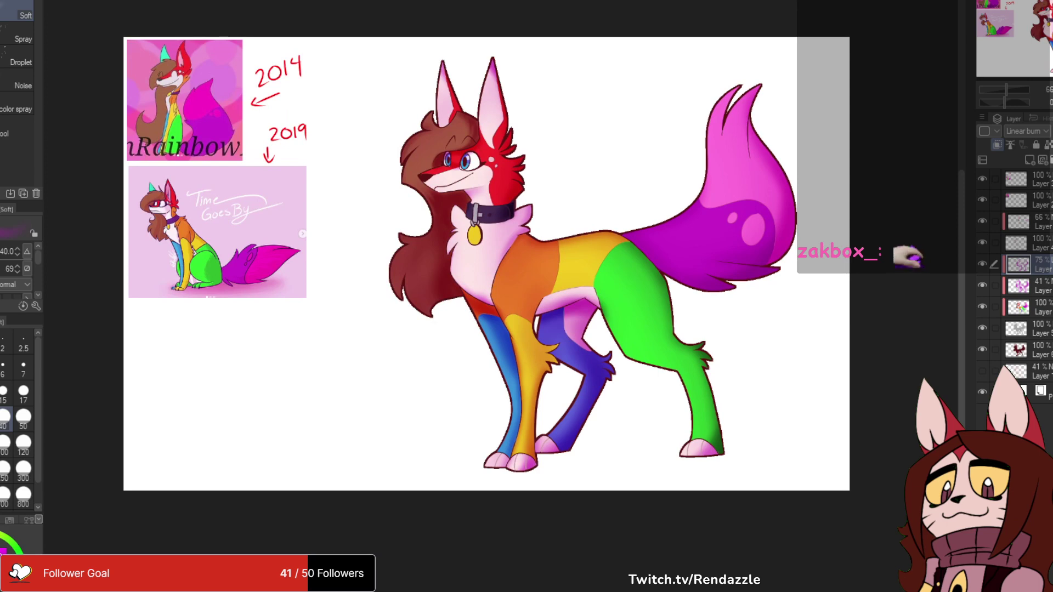
{"action": "left_click_drag", "start_coordinate": [1031, 264], "coordinate": [1030, 213]}
{"action": "key", "text": "ctrl+z"}
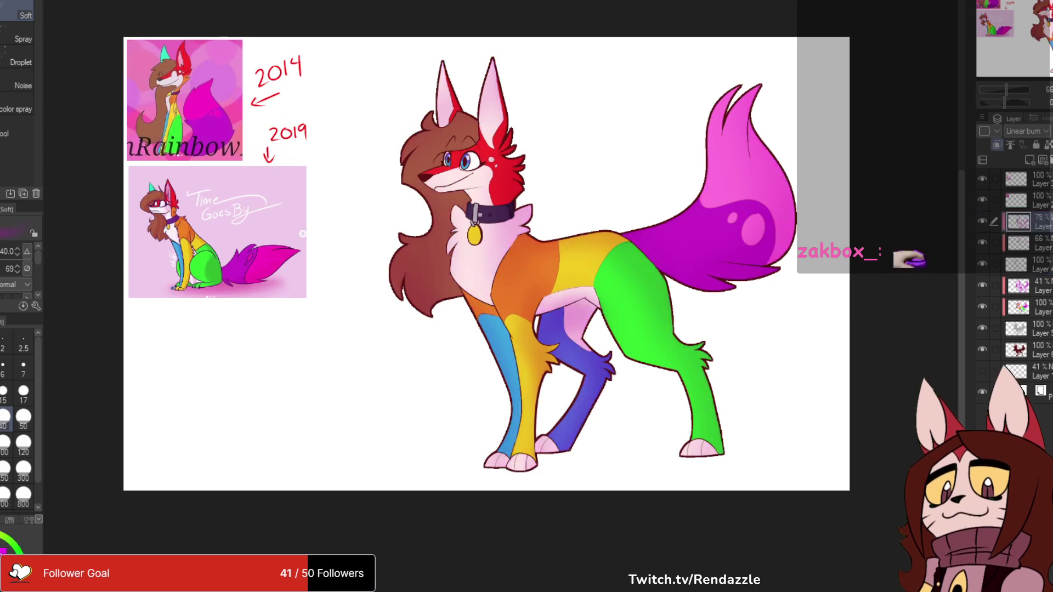
{"action": "key", "text": "ctrl+y"}
{"action": "key", "text": "ctrl+y"}
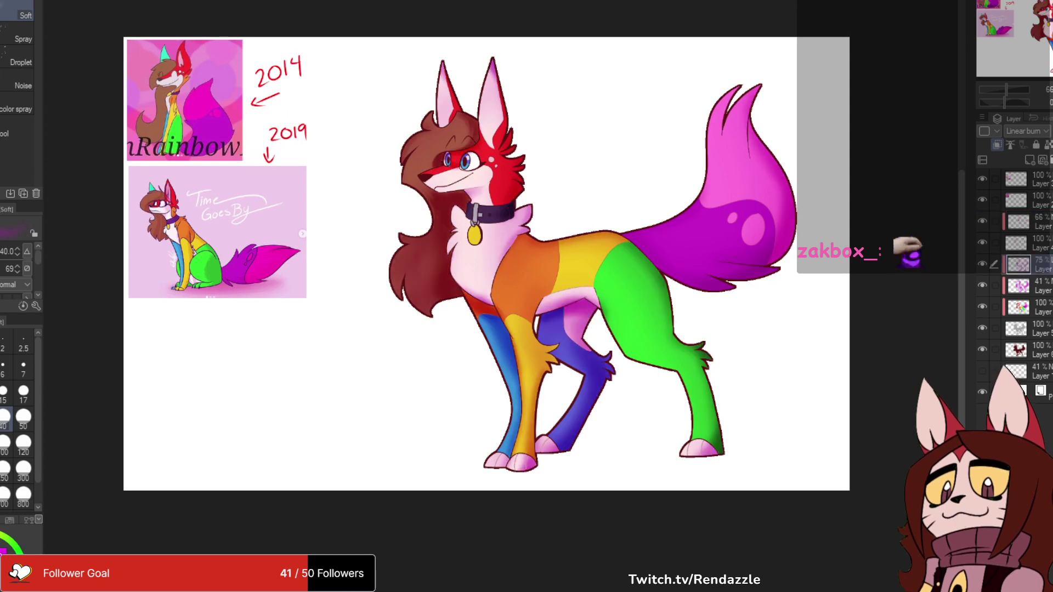
- Lower the Linear burn shading layer's opacity to 45% and add a new clipped Color dodge layer above it
{"action": "left_click", "coordinate": [1051, 131]}
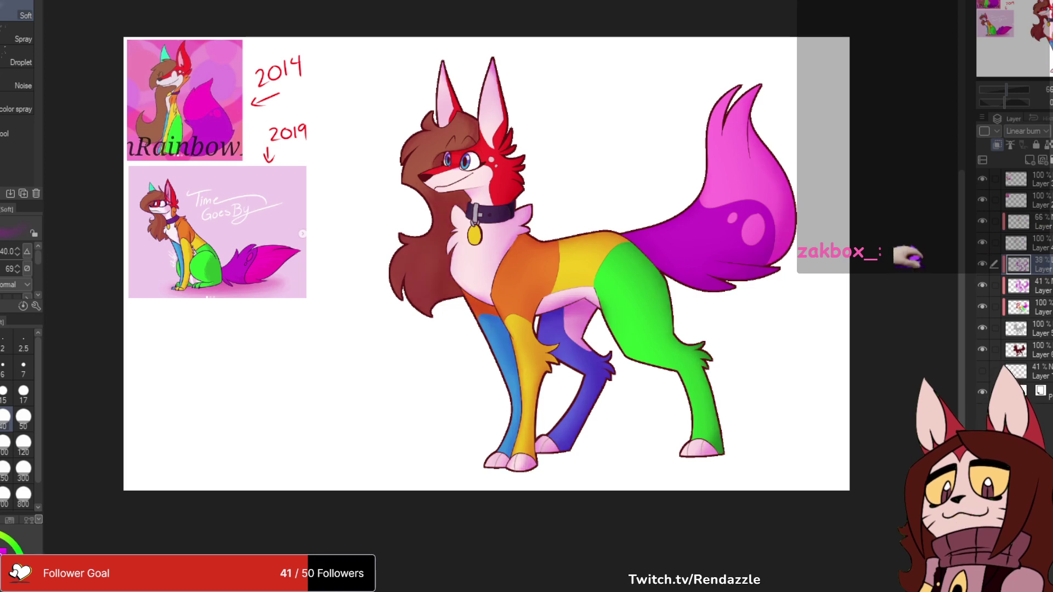
{"action": "key", "text": "ctrl+shift+n"}
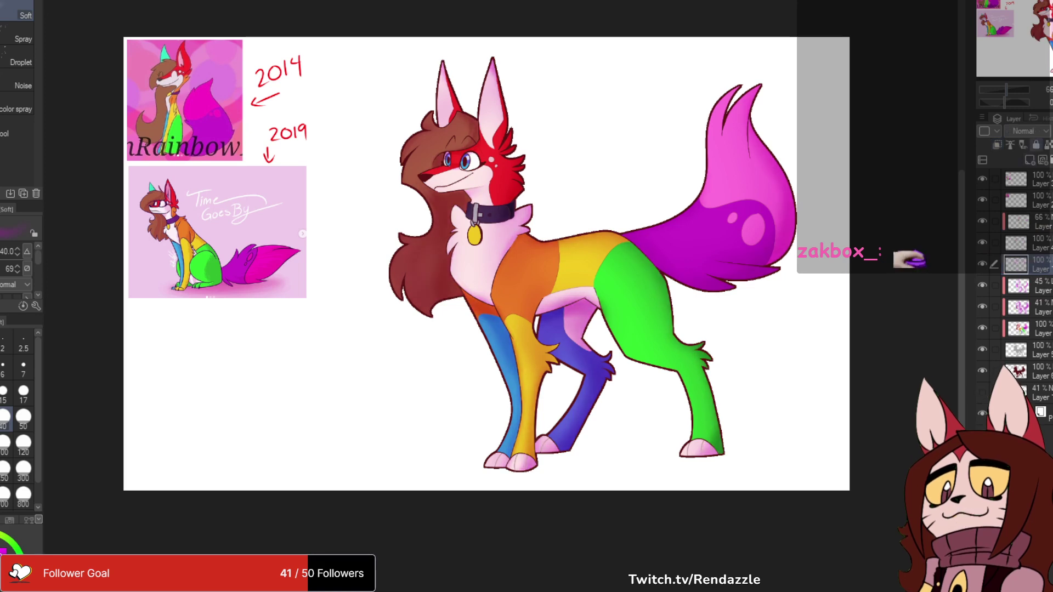
{"action": "key", "text": "ctrl+alt+g"}
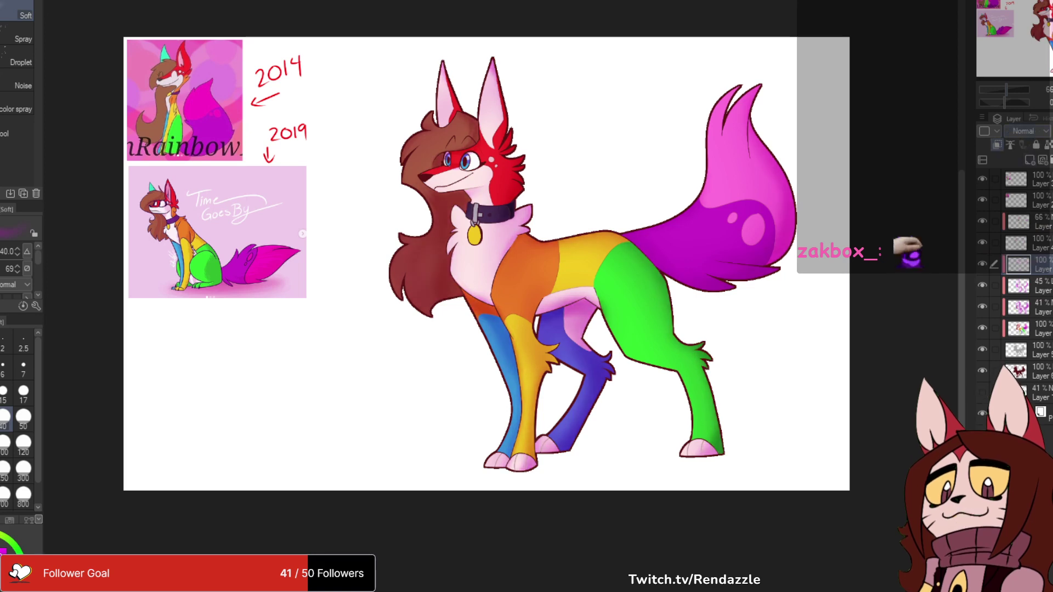
{"action": "left_click", "coordinate": [1025, 131]}
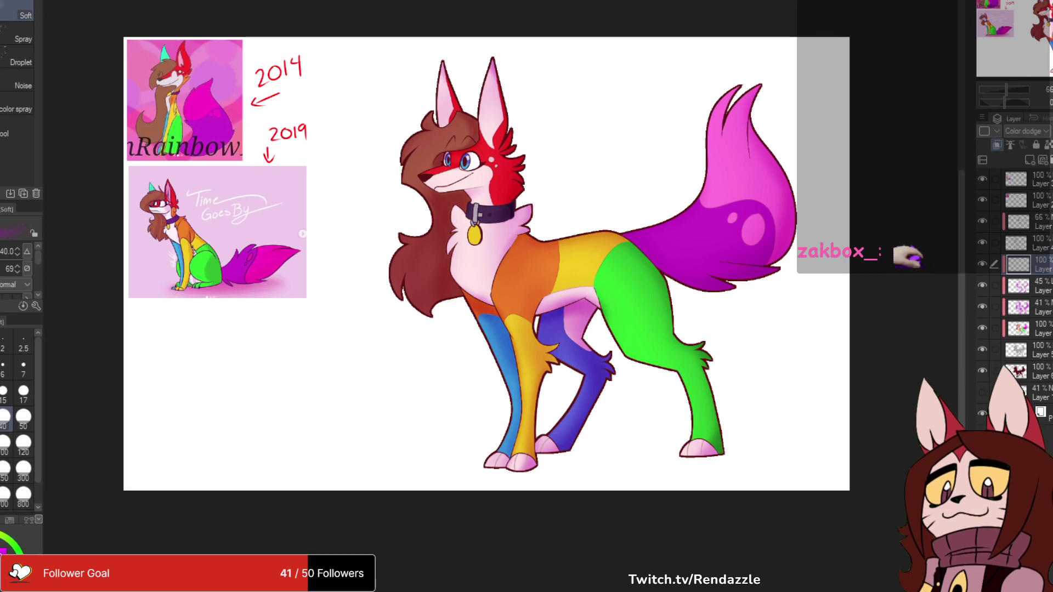
{"action": "scroll", "coordinate": [463, 140], "scroll_direction": "up", "scroll_amount": 3}
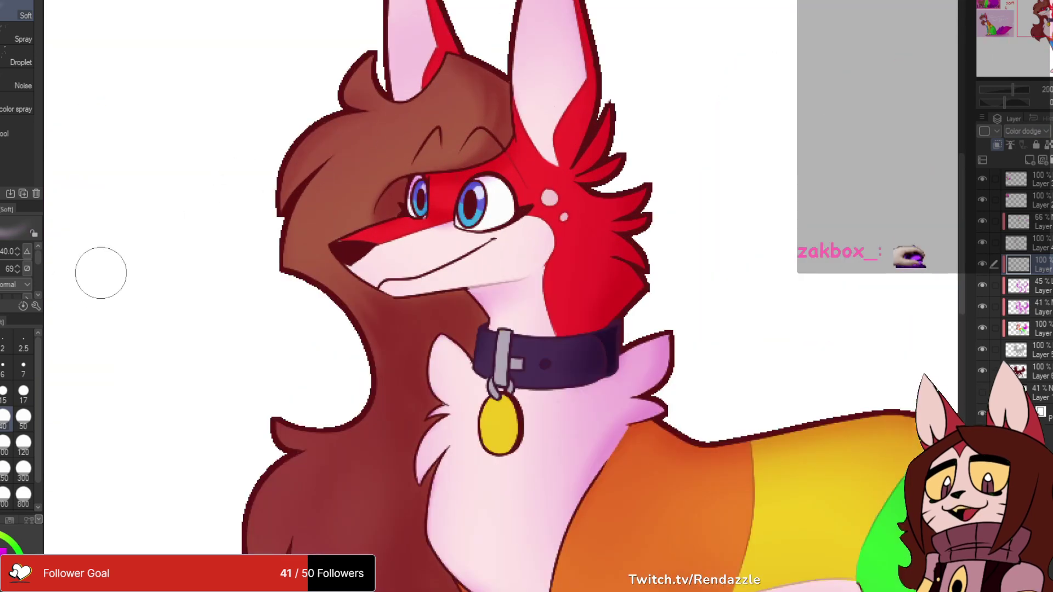
{"action": "scroll", "coordinate": [447, 208], "scroll_direction": "up", "scroll_amount": 2}
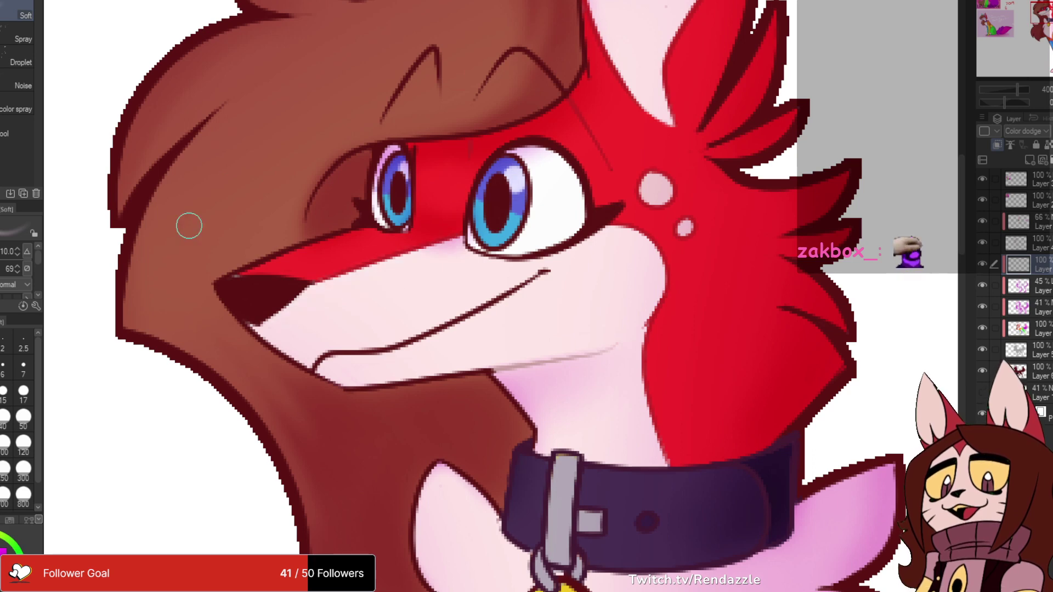
{"action": "left_click_drag", "start_coordinate": [219, 125], "coordinate": [139, 277]}
{"action": "left_click_drag", "start_coordinate": [199, 142], "coordinate": [138, 335]}
{"action": "mouse_move", "coordinate": [165, 196]}
{"action": "left_mouse_down"}
{"action": "mouse_move", "coordinate": [138, 261]}
{"action": "mouse_move", "coordinate": [137, 318]}
{"action": "left_mouse_up"}
{"action": "key", "text": "ctrl+z"}
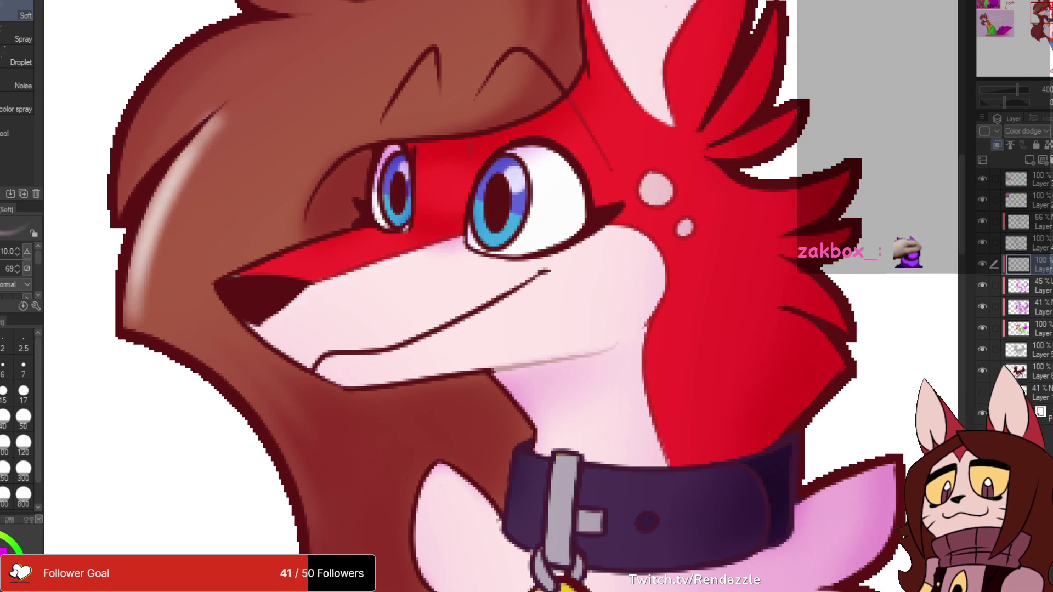
{"action": "key", "text": "ctrl+z"}
{"action": "key", "text": "ctrl+z"}
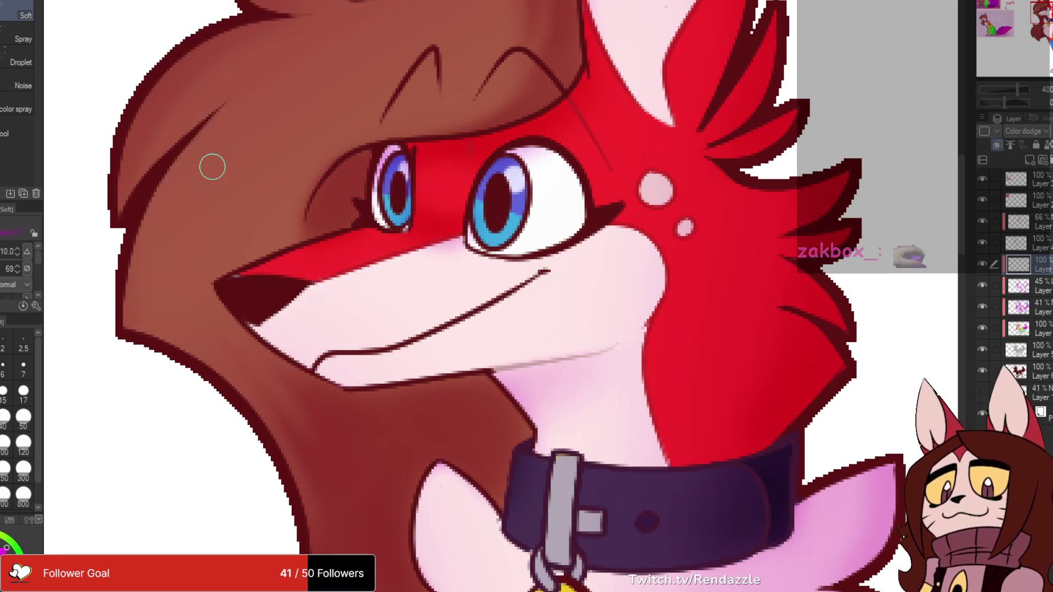
- Paint a soft highlight down the front edge of the front hair lock at brush size 10 and recolour it teal
{"action": "left_click_drag", "start_coordinate": [204, 130], "coordinate": [127, 326]}
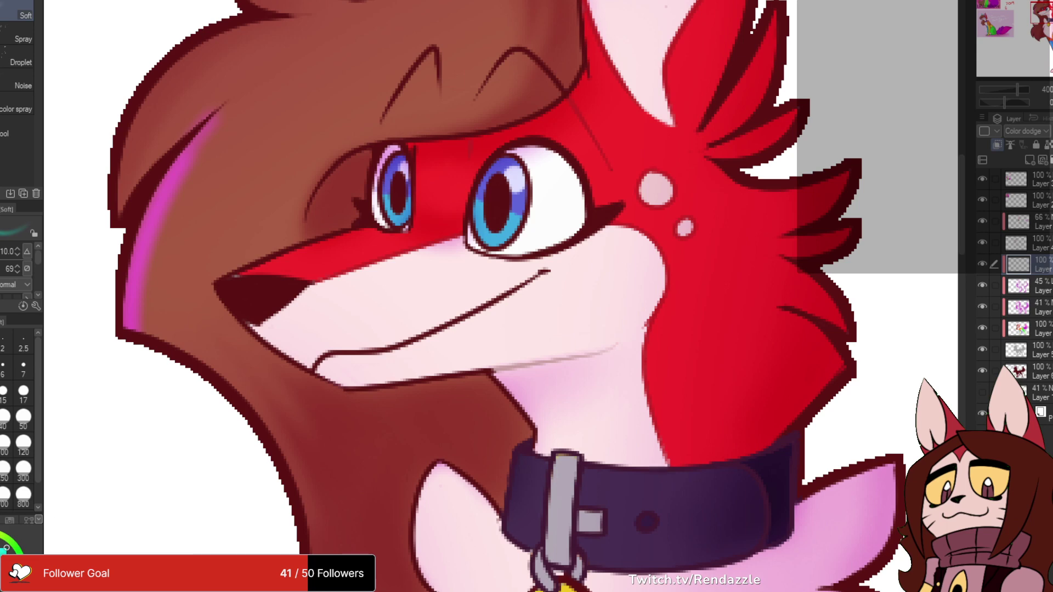
{"action": "key", "text": "alt+Delete"}
{"action": "left_click_drag", "start_coordinate": [210, 91], "coordinate": [300, 226]}
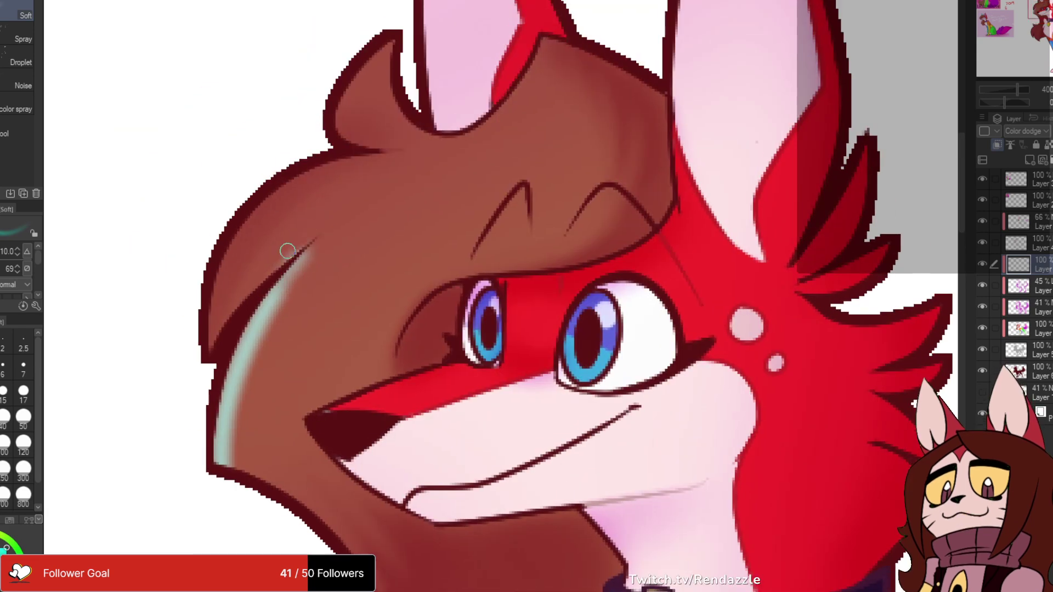
- Paint a thin teal highlight along the outer edge of the hair above the front lock at brush size 8
{"action": "mouse_move", "coordinate": [317, 181]}
{"action": "left_mouse_down"}
{"action": "mouse_move", "coordinate": [214, 269]}
{"action": "mouse_move", "coordinate": [351, 170]}
{"action": "mouse_move", "coordinate": [226, 247]}
{"action": "left_mouse_up"}
{"action": "key", "text": "ctrl+z"}
{"action": "key", "text": "["}
{"action": "mouse_move", "coordinate": [341, 164]}
{"action": "left_mouse_down"}
{"action": "mouse_move", "coordinate": [244, 222]}
{"action": "mouse_move", "coordinate": [211, 307]}
{"action": "left_mouse_up"}
{"action": "left_click_drag", "start_coordinate": [210, 417], "coordinate": [161, 373]}
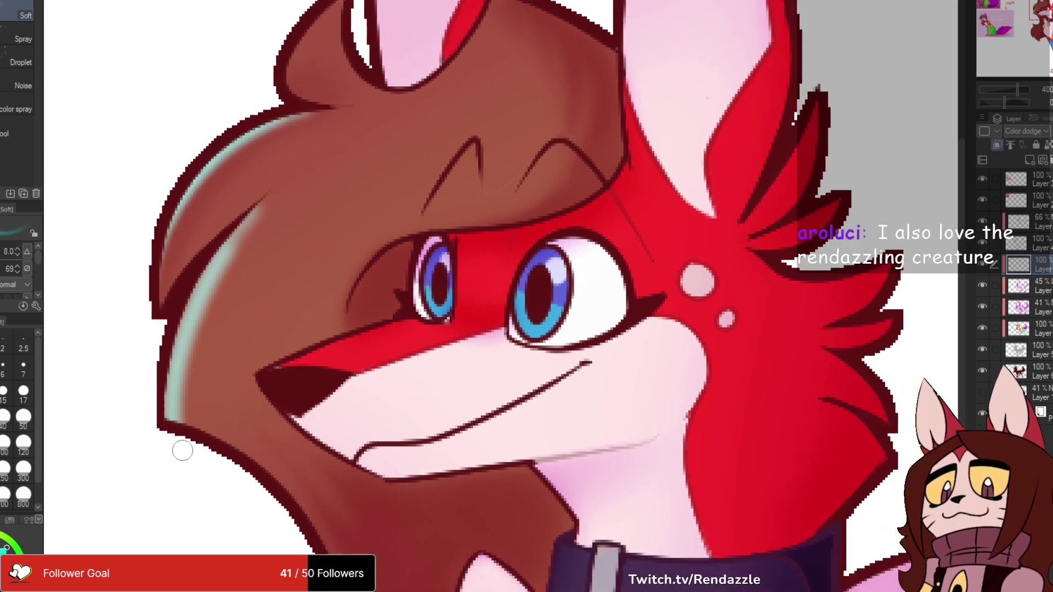
- Strengthen the teal highlight on the front hair lock and extend it to the hair tuft and the lock's lower edge
{"action": "mouse_move", "coordinate": [174, 420]}
{"action": "left_mouse_down"}
{"action": "mouse_move", "coordinate": [248, 218]}
{"action": "mouse_move", "coordinate": [304, 167]}
{"action": "mouse_move", "coordinate": [222, 296]}
{"action": "left_mouse_up"}
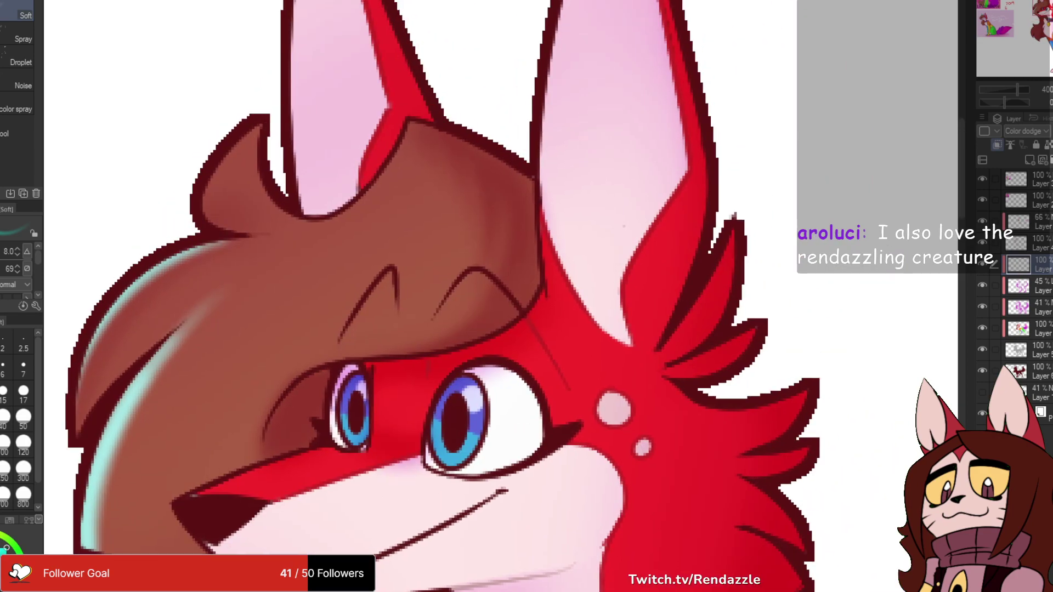
{"action": "mouse_move", "coordinate": [260, 120]}
{"action": "left_mouse_down"}
{"action": "mouse_move", "coordinate": [208, 170]}
{"action": "mouse_move", "coordinate": [260, 229]}
{"action": "mouse_move", "coordinate": [257, 127]}
{"action": "left_mouse_up"}
{"action": "left_click_drag", "start_coordinate": [305, 439], "coordinate": [342, 139]}
{"action": "left_click_drag", "start_coordinate": [128, 234], "coordinate": [226, 308]}
{"action": "left_click_drag", "start_coordinate": [251, 471], "coordinate": [271, 529]}
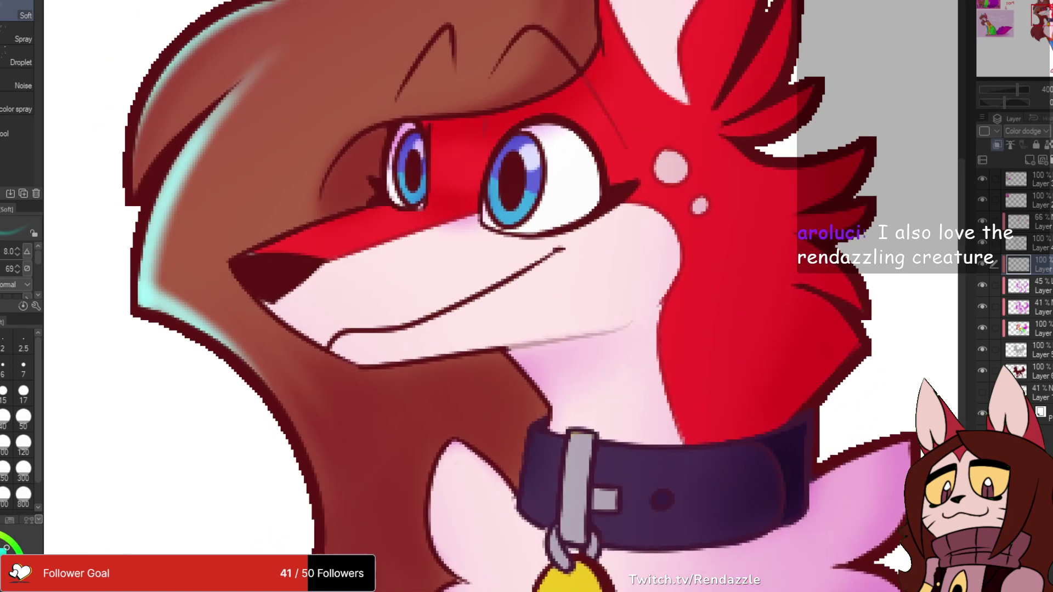
{"action": "left_click_drag", "start_coordinate": [261, 261], "coordinate": [407, 206]}
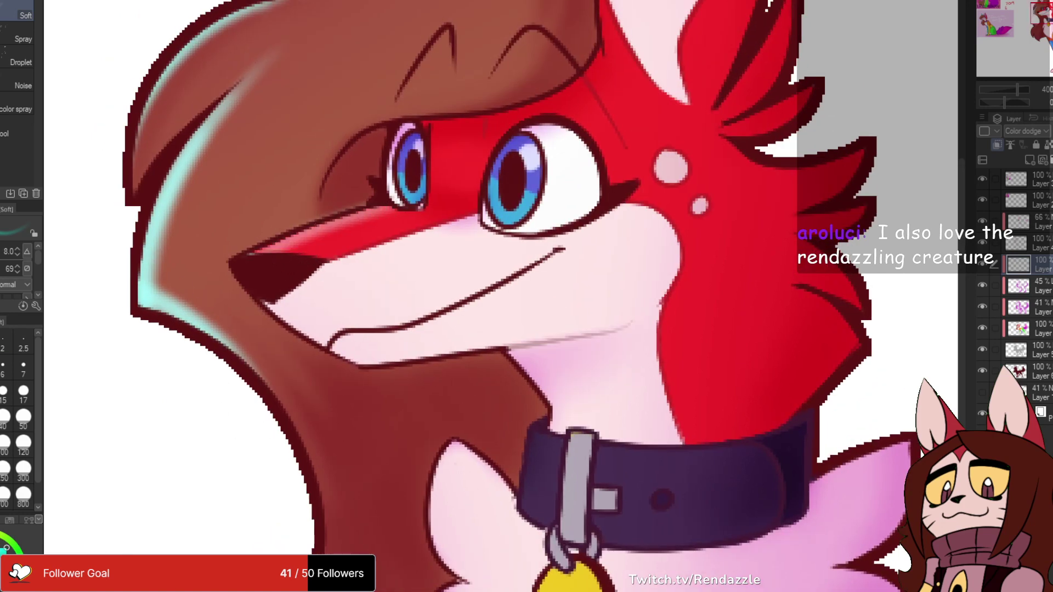
{"action": "key", "text": "ctrl+z"}
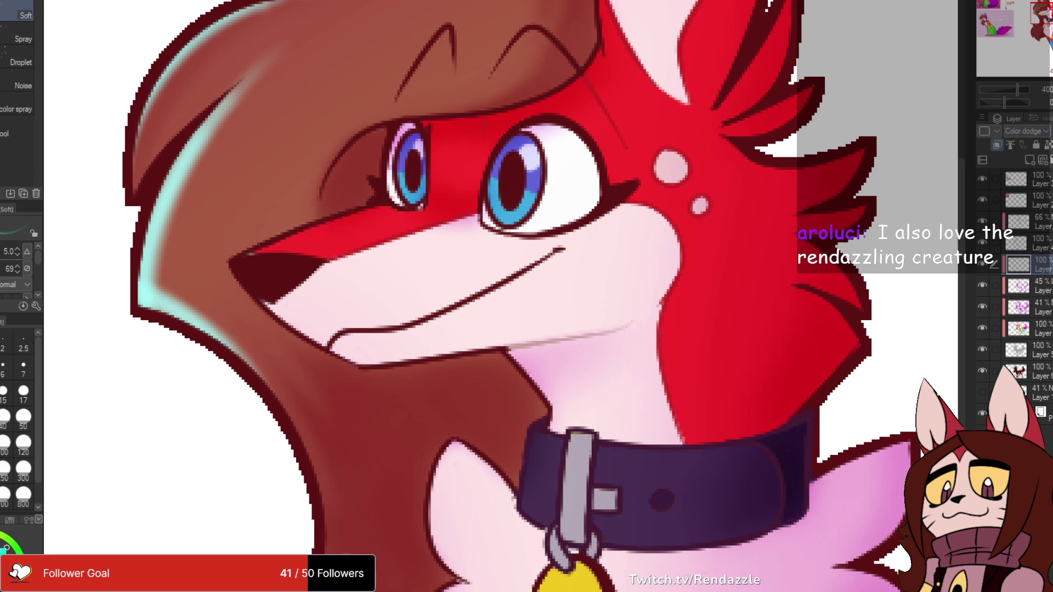
{"action": "key", "text": "ctrl+z"}
- Set the highlight layer to Normal and paint size 5 teal highlights along the muzzle bridge, beside the far eye and in the irises
{"action": "mouse_move", "coordinate": [250, 256]}
{"action": "left_mouse_down"}
{"action": "mouse_move", "coordinate": [389, 210]}
{"action": "mouse_move", "coordinate": [276, 252]}
{"action": "left_mouse_up"}
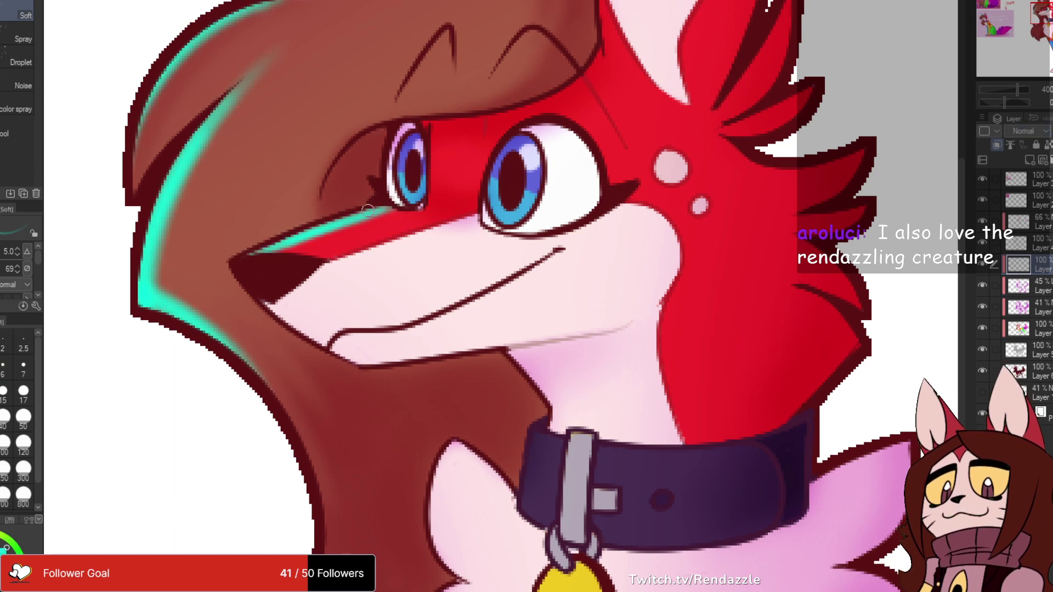
{"action": "scroll", "coordinate": [491, 175], "scroll_direction": "up", "scroll_amount": 3}
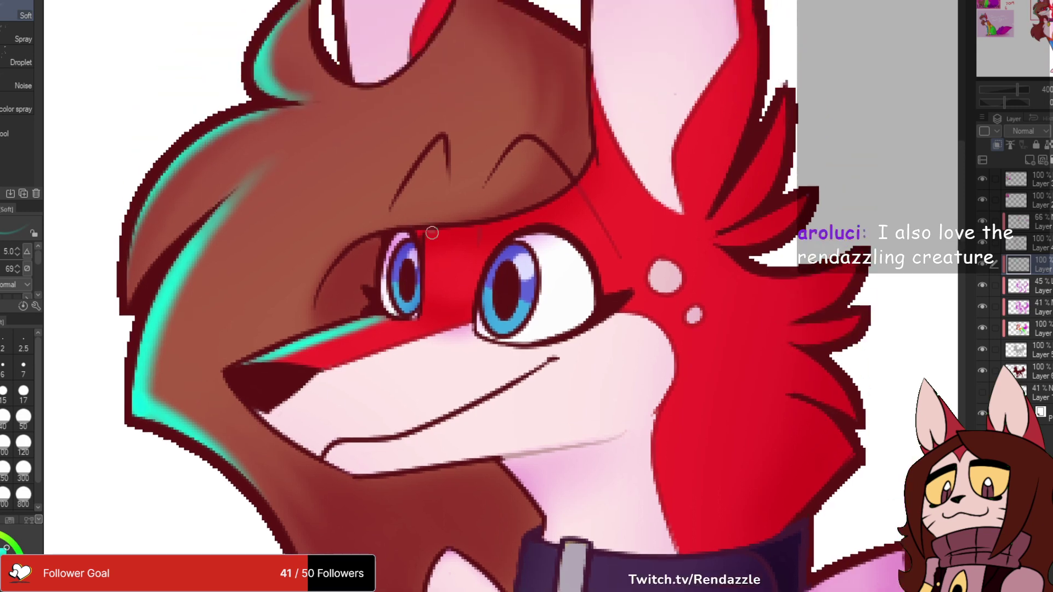
{"action": "mouse_move", "coordinate": [432, 233]}
{"action": "left_mouse_down"}
{"action": "mouse_move", "coordinate": [428, 317]}
{"action": "mouse_move", "coordinate": [421, 231]}
{"action": "left_mouse_up"}
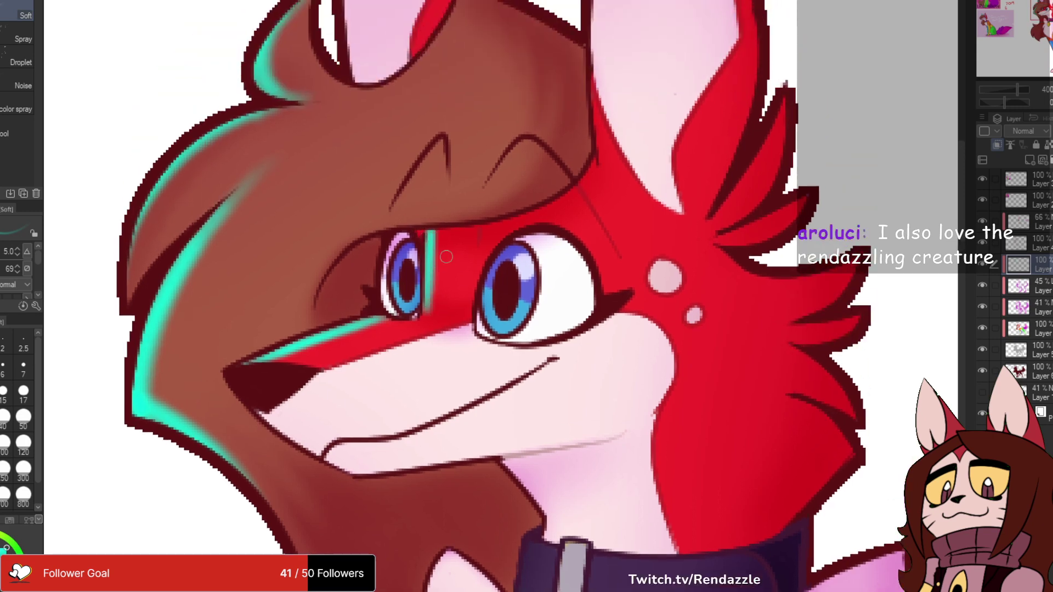
{"action": "left_click_drag", "start_coordinate": [463, 298], "coordinate": [413, 205]}
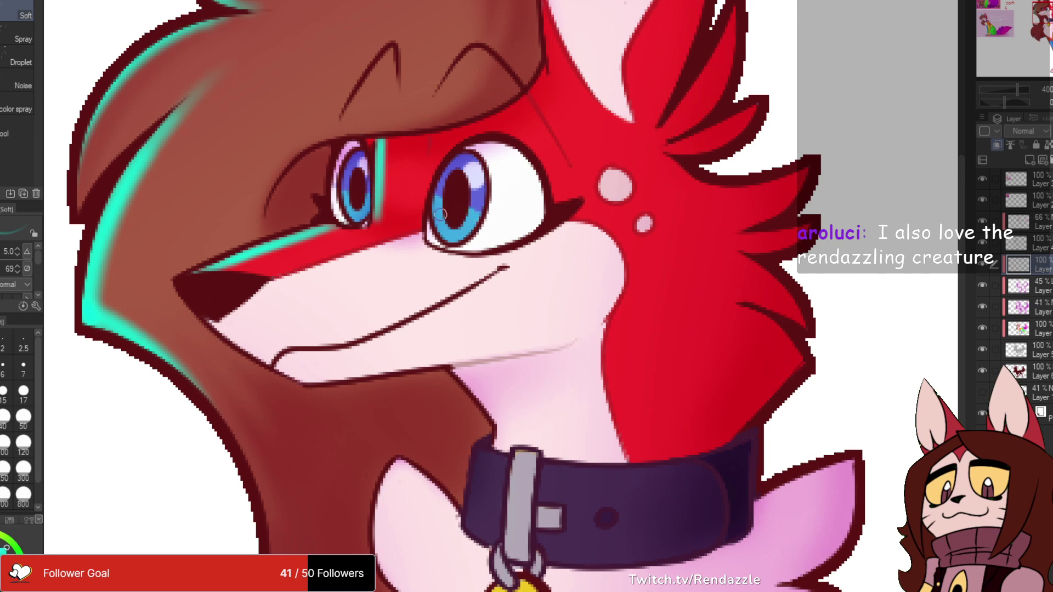
{"action": "mouse_move", "coordinate": [441, 215]}
{"action": "left_mouse_down"}
{"action": "mouse_move", "coordinate": [462, 235]}
{"action": "mouse_move", "coordinate": [444, 220]}
{"action": "mouse_move", "coordinate": [473, 226]}
{"action": "mouse_move", "coordinate": [469, 214]}
{"action": "mouse_move", "coordinate": [452, 239]}
{"action": "left_mouse_up"}
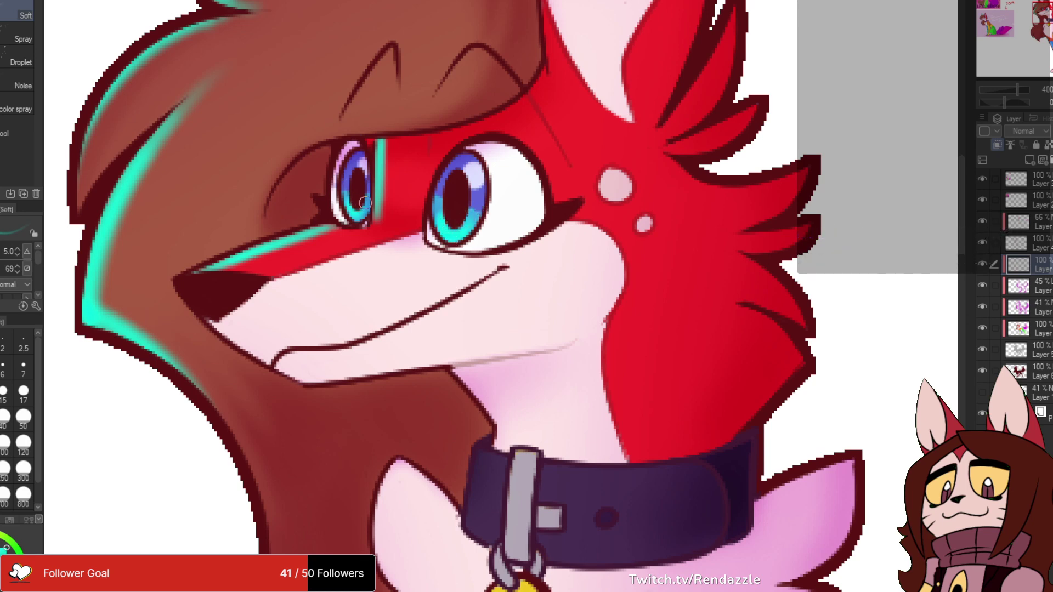
- Paint teal highlights along the front edges and tips of both ears with the soft airbrush at size 10
{"action": "scroll", "coordinate": [183, 228], "scroll_direction": "up", "scroll_amount": 6}
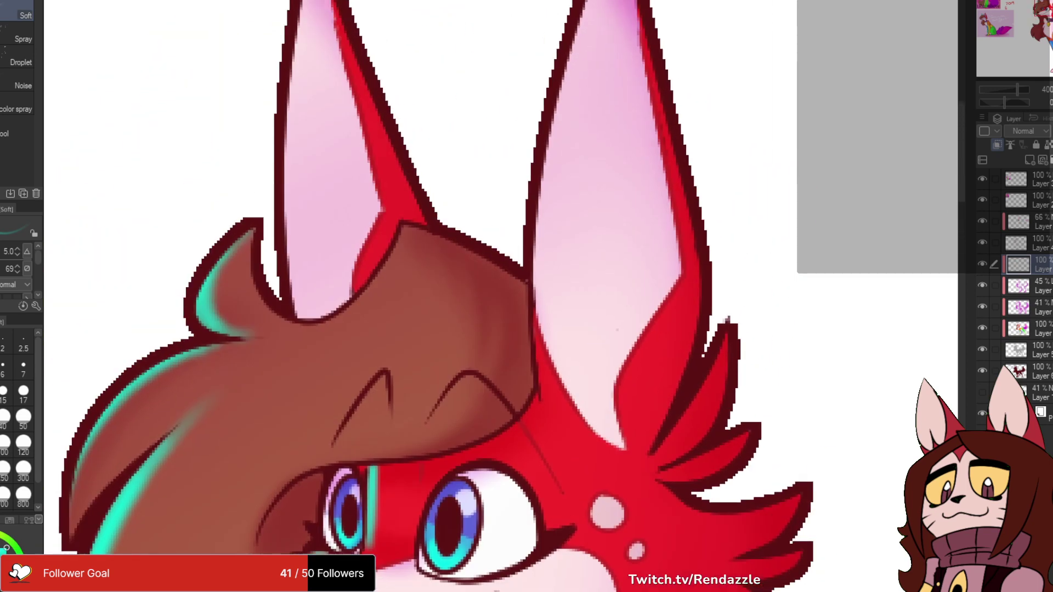
{"action": "key", "text": "bracketright"}
{"action": "key", "text": "bracketright"}
{"action": "key", "text": "bracketright"}
{"action": "key", "text": "bracketright"}
{"action": "left_click_drag", "start_coordinate": [501, 292], "coordinate": [574, 434]}
{"action": "mouse_move", "coordinate": [389, 59]}
{"action": "left_mouse_down"}
{"action": "mouse_move", "coordinate": [362, 240]}
{"action": "mouse_move", "coordinate": [388, 75]}
{"action": "mouse_move", "coordinate": [373, 157]}
{"action": "left_mouse_up"}
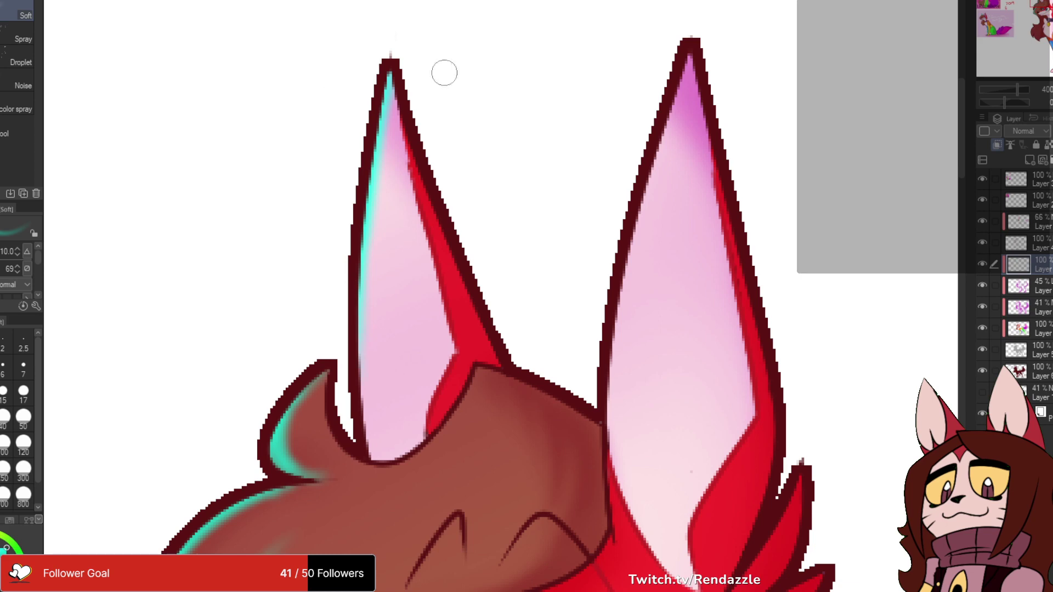
{"action": "left_click_drag", "start_coordinate": [444, 73], "coordinate": [306, 133]}
{"action": "left_click_drag", "start_coordinate": [556, 111], "coordinate": [489, 305]}
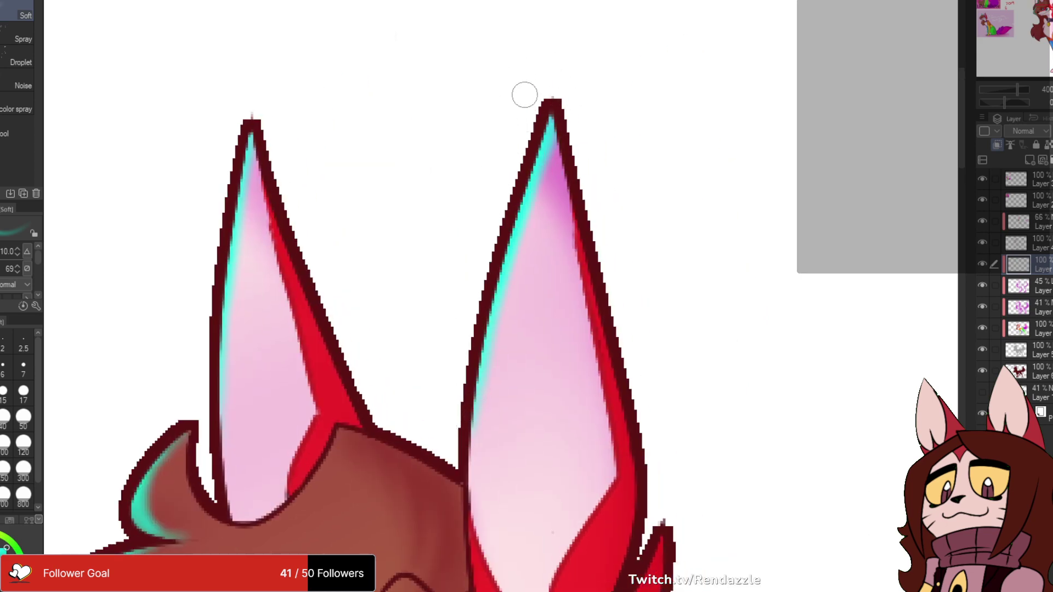
{"action": "left_click_drag", "start_coordinate": [599, 265], "coordinate": [660, 191]}
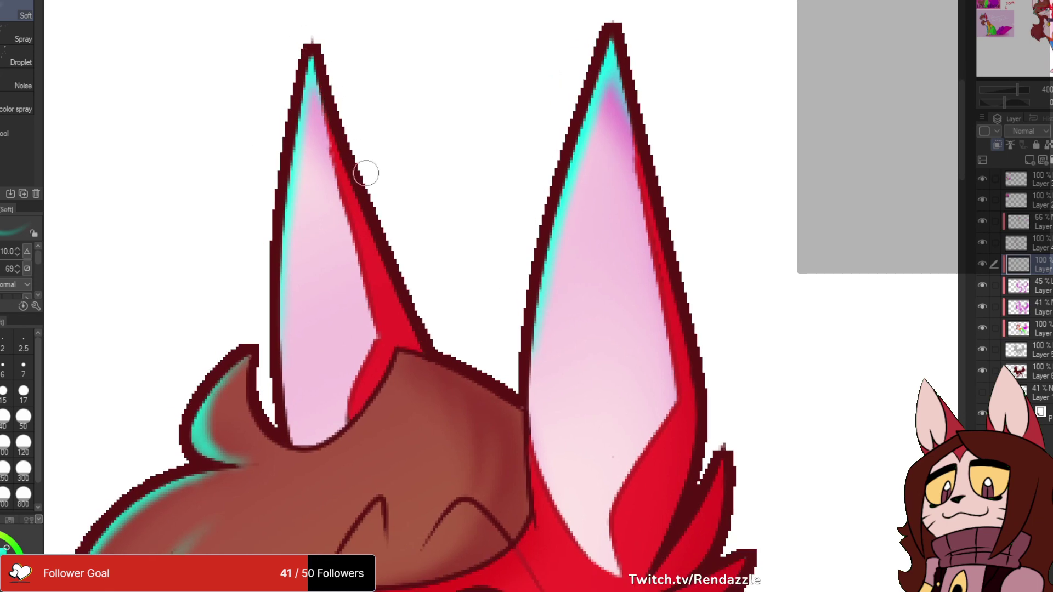
- Highlight the top edge of the hair between the ears in teal at brush size 5, including the side beside the far ear
{"action": "mouse_move", "coordinate": [365, 384]}
{"action": "left_mouse_down"}
{"action": "mouse_move", "coordinate": [338, 199]}
{"action": "mouse_move", "coordinate": [340, 132]}
{"action": "mouse_move", "coordinate": [349, 199]}
{"action": "left_mouse_up"}
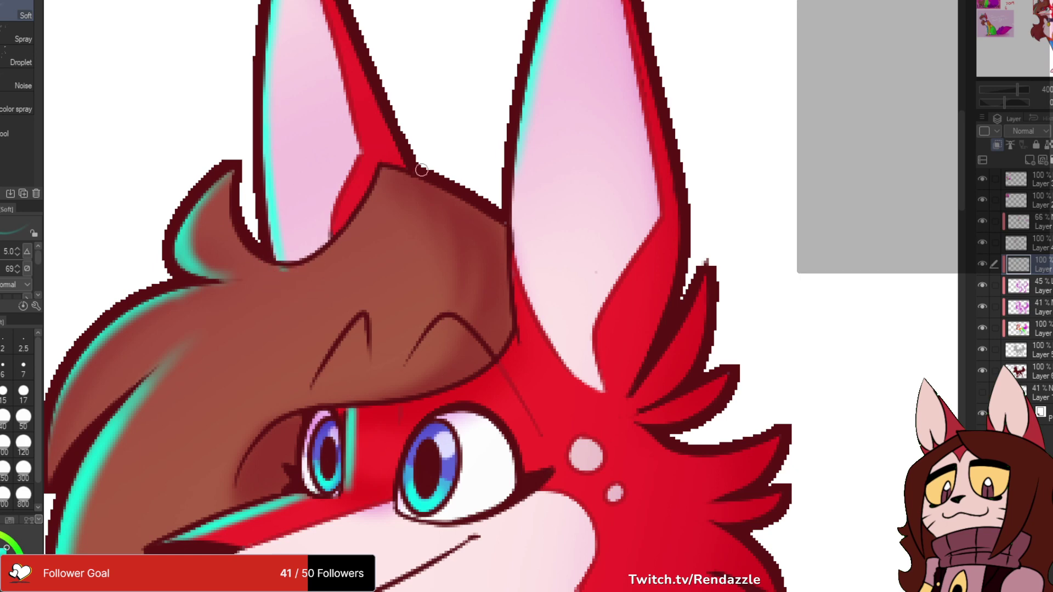
{"action": "mouse_move", "coordinate": [389, 171]}
{"action": "left_mouse_down"}
{"action": "mouse_move", "coordinate": [475, 209]}
{"action": "mouse_move", "coordinate": [410, 174]}
{"action": "mouse_move", "coordinate": [502, 237]}
{"action": "left_mouse_up"}
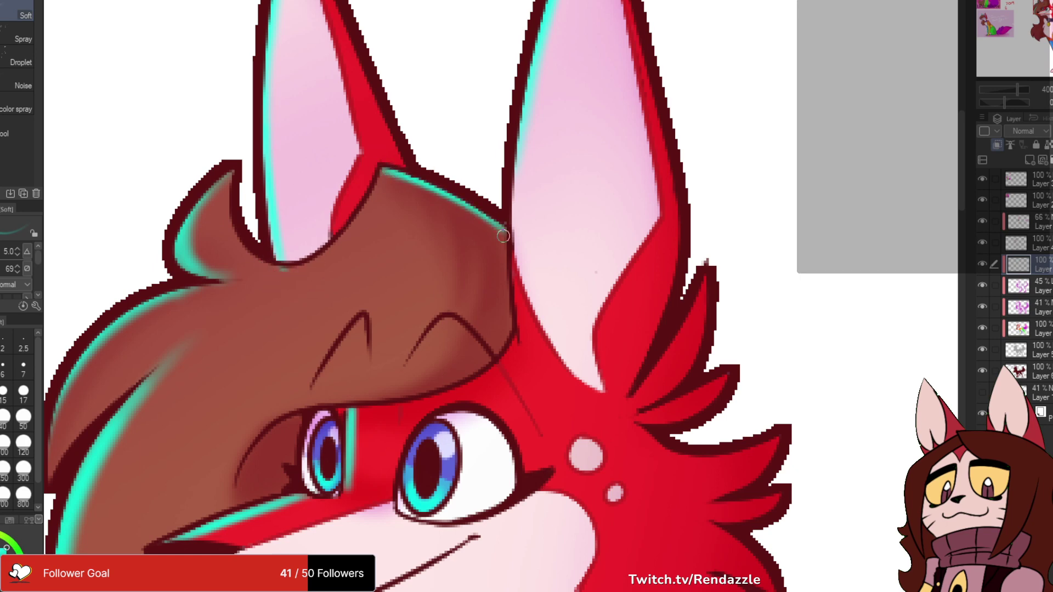
{"action": "key", "text": "ctrl+minus"}
{"action": "key", "text": "ctrl+minus"}
{"action": "scroll", "coordinate": [506, 239], "scroll_direction": "down", "scroll_amount": 2}
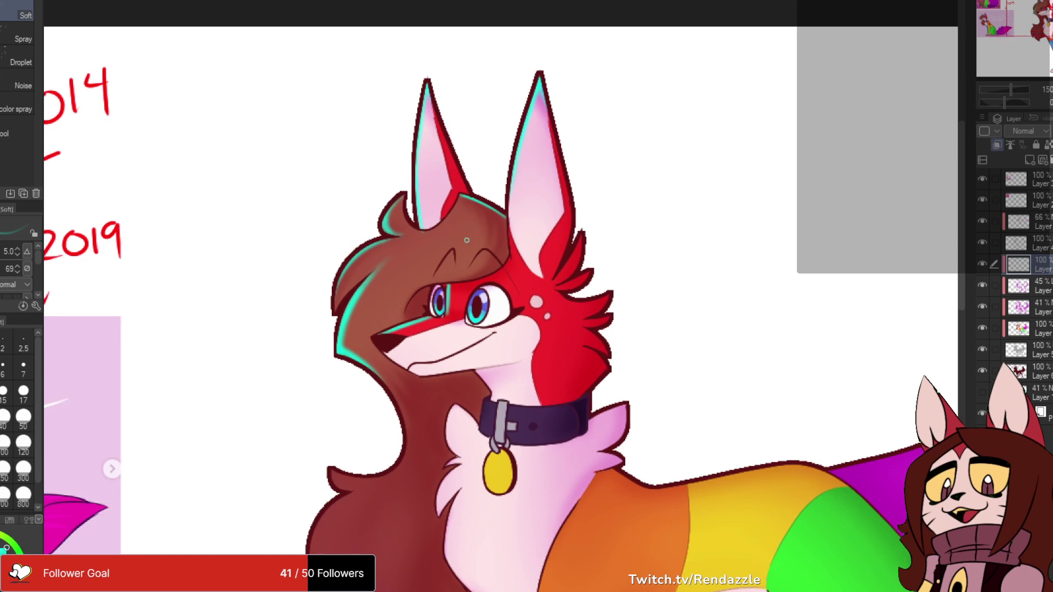
{"action": "scroll", "coordinate": [447, 164], "scroll_direction": "up", "scroll_amount": 4}
{"action": "scroll", "coordinate": [447, 164], "scroll_direction": "up", "scroll_amount": 2}
{"action": "left_click_drag", "start_coordinate": [476, 149], "coordinate": [414, 239]}
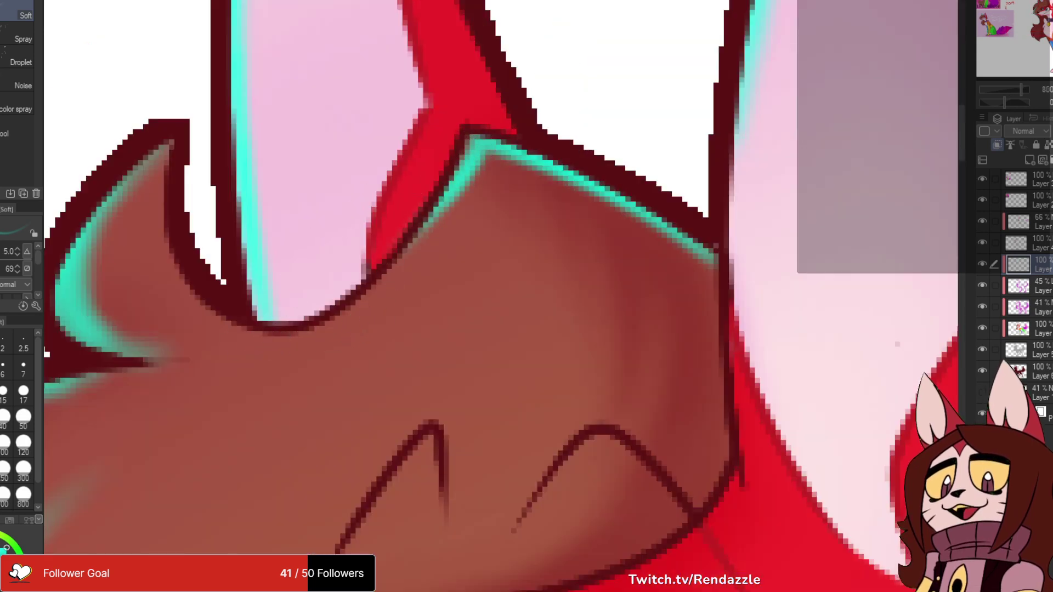
- Paint teal highlights on the front edges of the collar's metal bar and the collar band at brush size 5
{"action": "scroll", "coordinate": [392, 274], "scroll_direction": "down", "scroll_amount": 4}
{"action": "scroll", "coordinate": [393, 270], "scroll_direction": "down", "scroll_amount": 1}
{"action": "left_click_drag", "start_coordinate": [392, 270], "coordinate": [477, 70]}
{"action": "scroll", "coordinate": [566, 266], "scroll_direction": "up", "scroll_amount": 5}
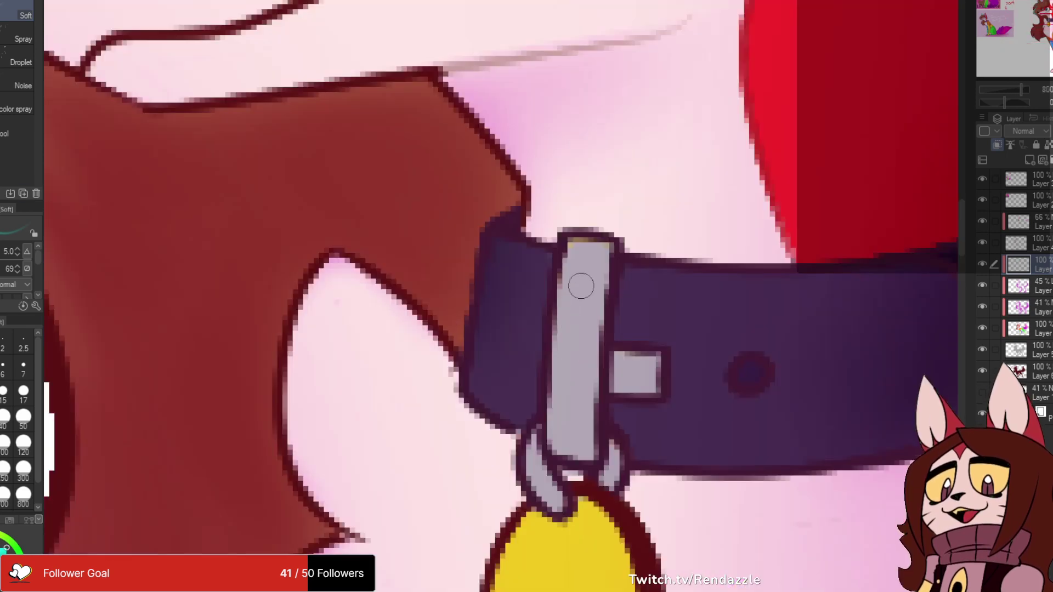
{"action": "left_click_drag", "start_coordinate": [565, 264], "coordinate": [564, 432]}
{"action": "mouse_move", "coordinate": [571, 297]}
{"action": "left_mouse_down"}
{"action": "mouse_move", "coordinate": [562, 392]}
{"action": "mouse_move", "coordinate": [475, 350]}
{"action": "left_mouse_up"}
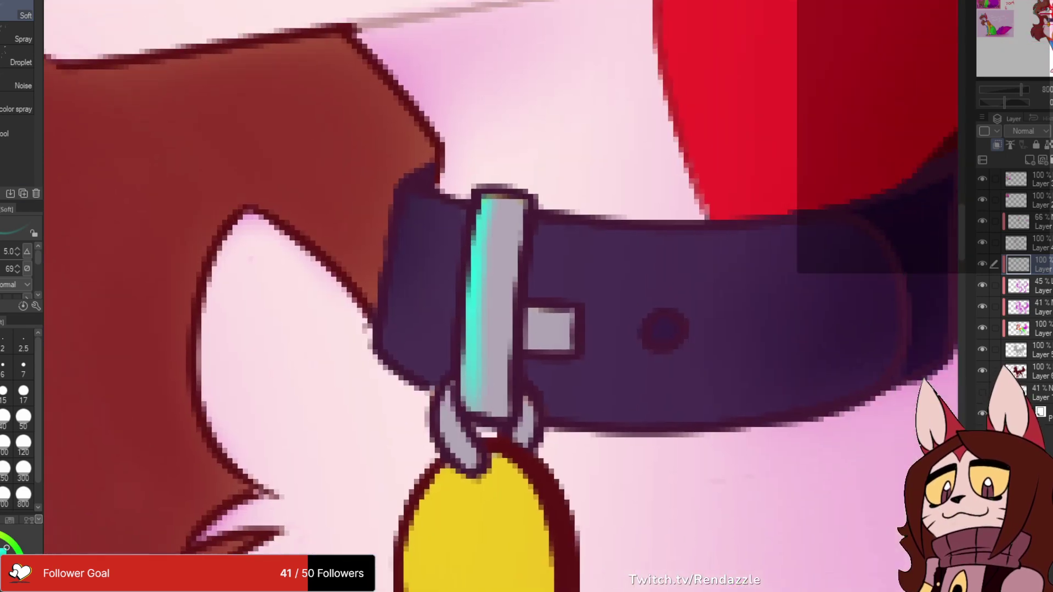
{"action": "mouse_move", "coordinate": [406, 187]}
{"action": "left_mouse_down"}
{"action": "mouse_move", "coordinate": [389, 334]}
{"action": "mouse_move", "coordinate": [404, 334]}
{"action": "mouse_move", "coordinate": [433, 373]}
{"action": "mouse_move", "coordinate": [477, 373]}
{"action": "mouse_move", "coordinate": [494, 278]}
{"action": "left_mouse_up"}
- Paint teal highlights along the front edges of the chest fur tufts and the yellow collar tag
{"action": "mouse_move", "coordinate": [259, 120]}
{"action": "left_mouse_down"}
{"action": "mouse_move", "coordinate": [226, 325]}
{"action": "mouse_move", "coordinate": [254, 130]}
{"action": "mouse_move", "coordinate": [245, 337]}
{"action": "left_mouse_up"}
{"action": "left_click_drag", "start_coordinate": [222, 266], "coordinate": [318, 386]}
{"action": "left_click_drag", "start_coordinate": [248, 355], "coordinate": [309, 178]}
{"action": "left_click_drag", "start_coordinate": [362, 3], "coordinate": [295, 216]}
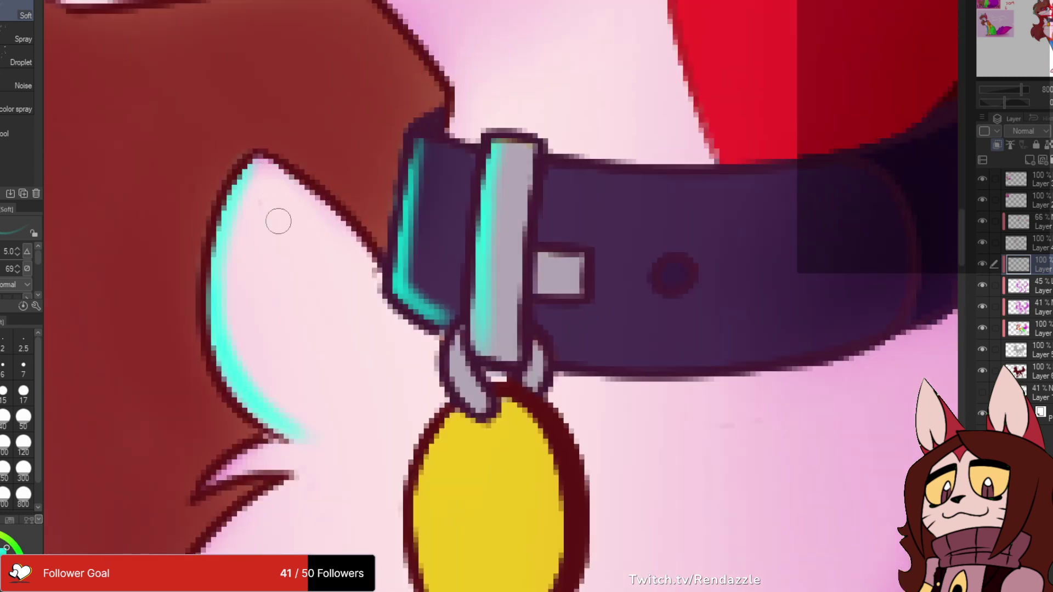
{"action": "scroll", "coordinate": [262, 283], "scroll_direction": "down", "scroll_amount": 5}
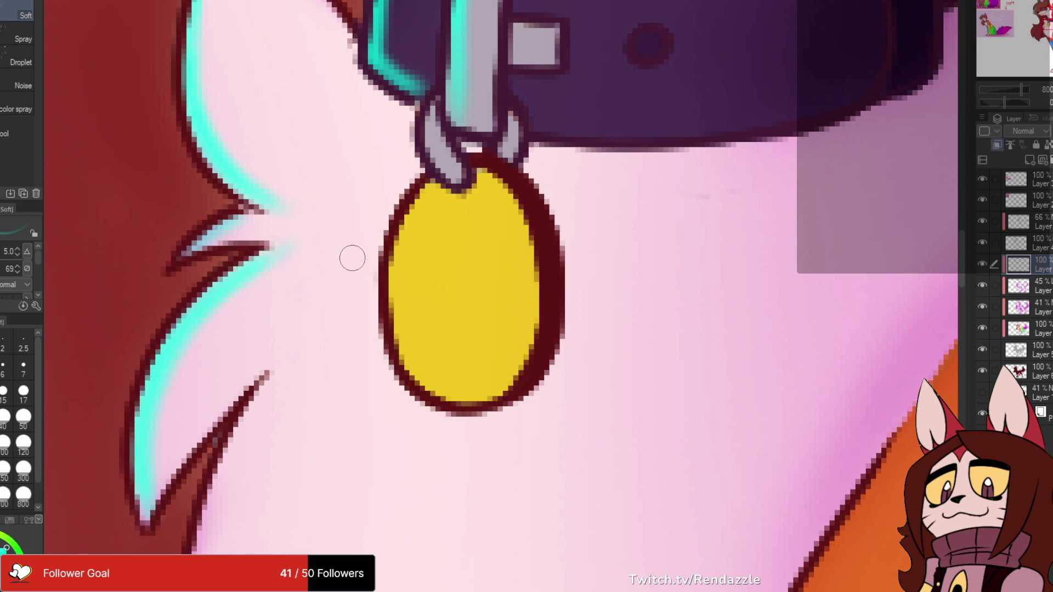
{"action": "left_click_drag", "start_coordinate": [501, 296], "coordinate": [418, 291]}
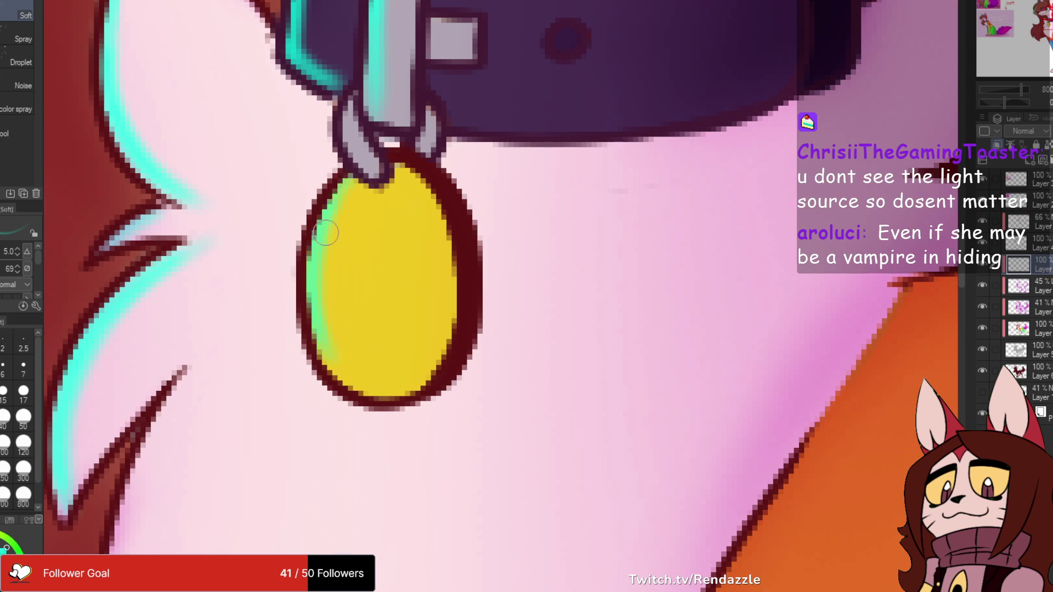
- Try other teal highlight strokes along the front and lower edge of the yellow collar tag
{"action": "scroll", "coordinate": [469, 299], "scroll_direction": "down", "scroll_amount": 5}
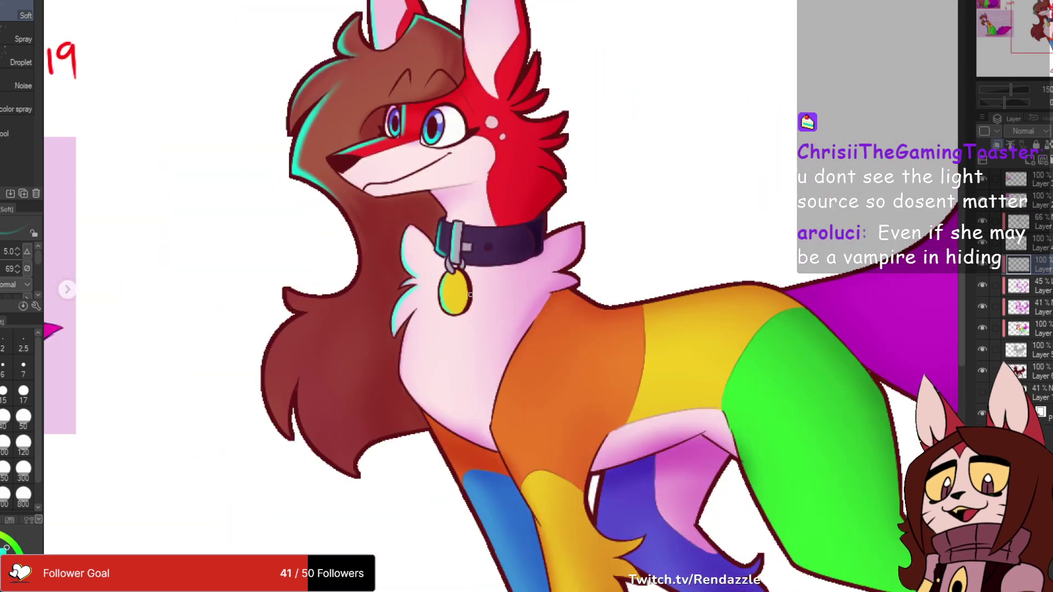
{"action": "scroll", "coordinate": [470, 296], "scroll_direction": "up", "scroll_amount": 5}
{"action": "left_click_drag", "start_coordinate": [340, 199], "coordinate": [359, 371]}
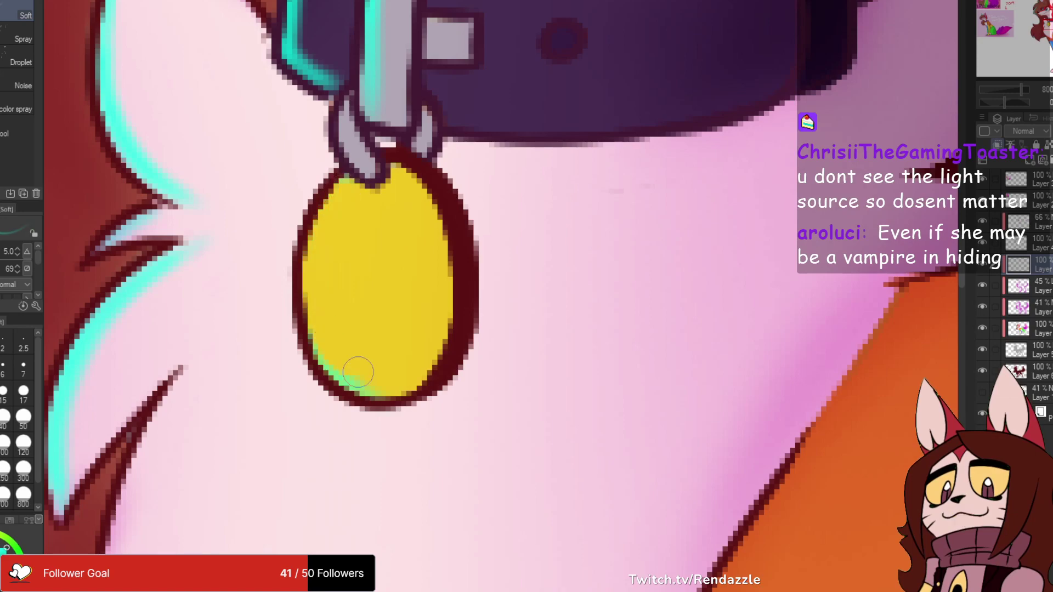
{"action": "left_click_drag", "start_coordinate": [311, 262], "coordinate": [405, 371]}
{"action": "scroll", "coordinate": [674, 107], "scroll_direction": "down", "scroll_amount": 5}
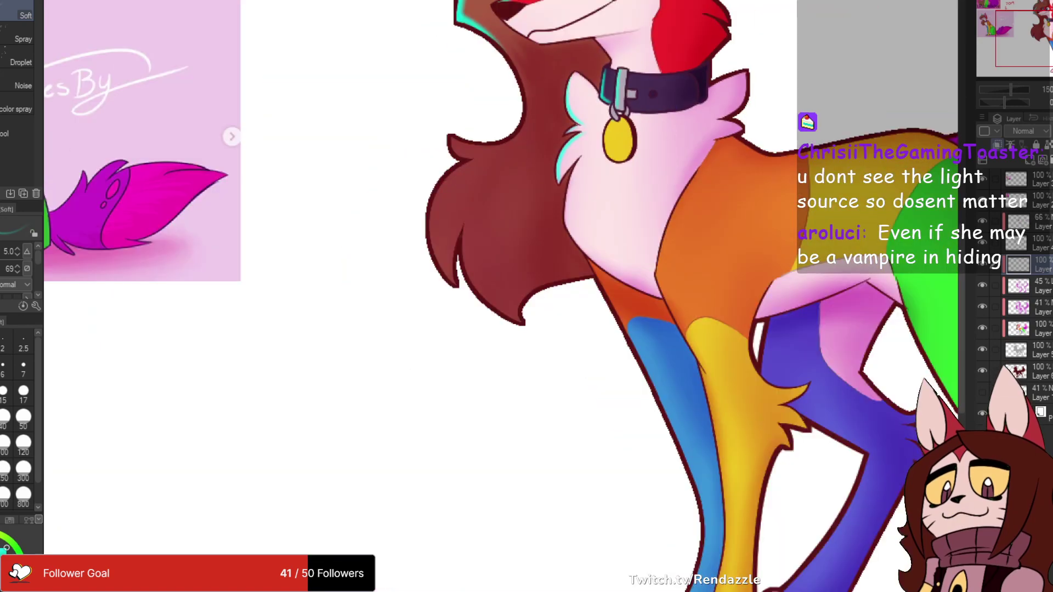
- Paint a teal highlight along the outer edge of the lower hair's front lock, down to its tip, at brush size 6
{"action": "left_click_drag", "start_coordinate": [389, 187], "coordinate": [286, 297]}
{"action": "scroll", "coordinate": [285, 298], "scroll_direction": "up", "scroll_amount": 1}
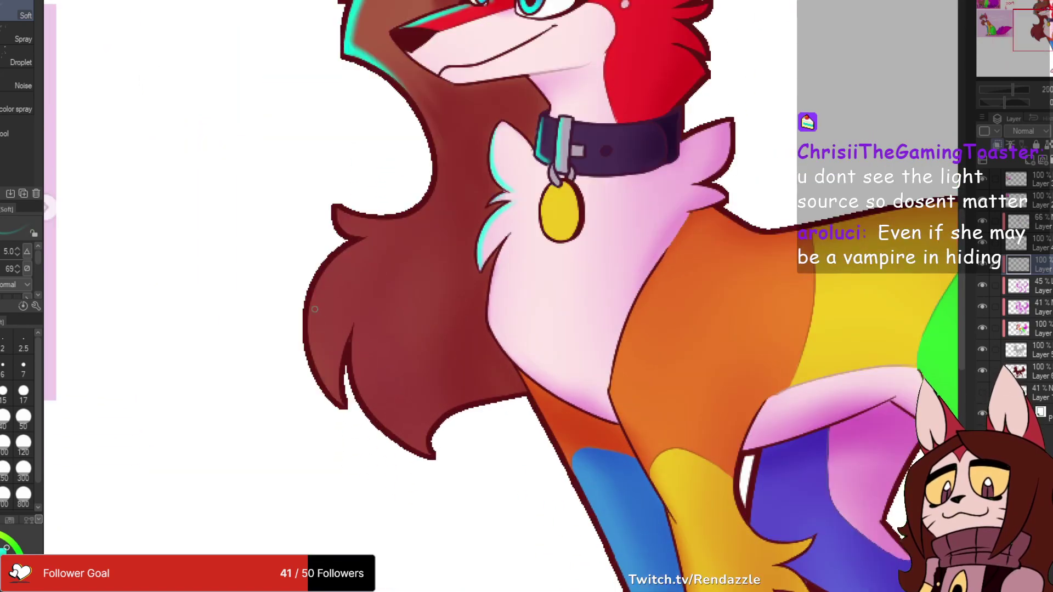
{"action": "scroll", "coordinate": [396, 290], "scroll_direction": "up", "scroll_amount": 2}
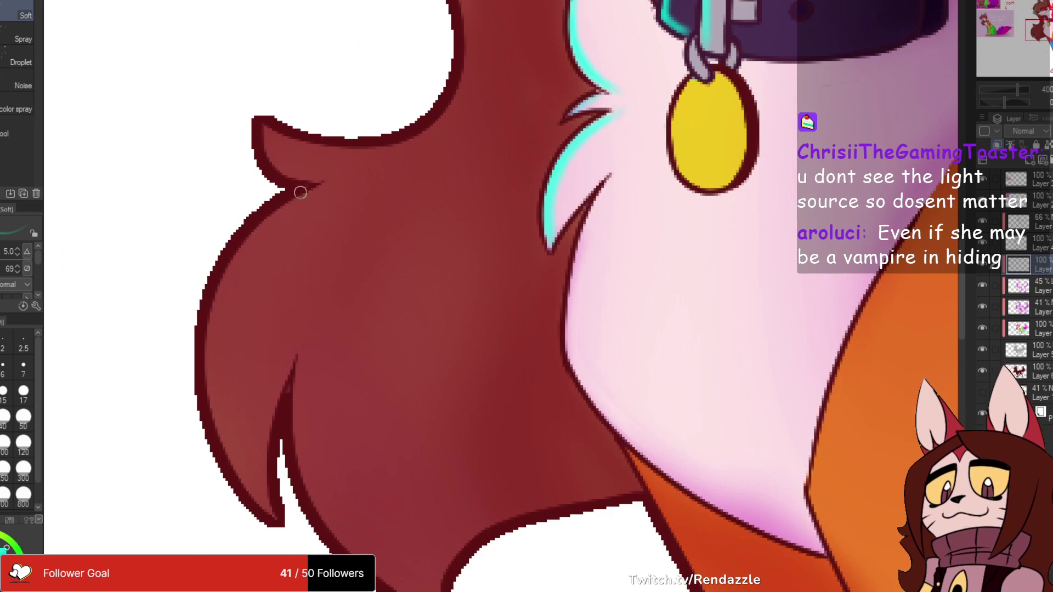
{"action": "left_click_drag", "start_coordinate": [300, 192], "coordinate": [209, 335]}
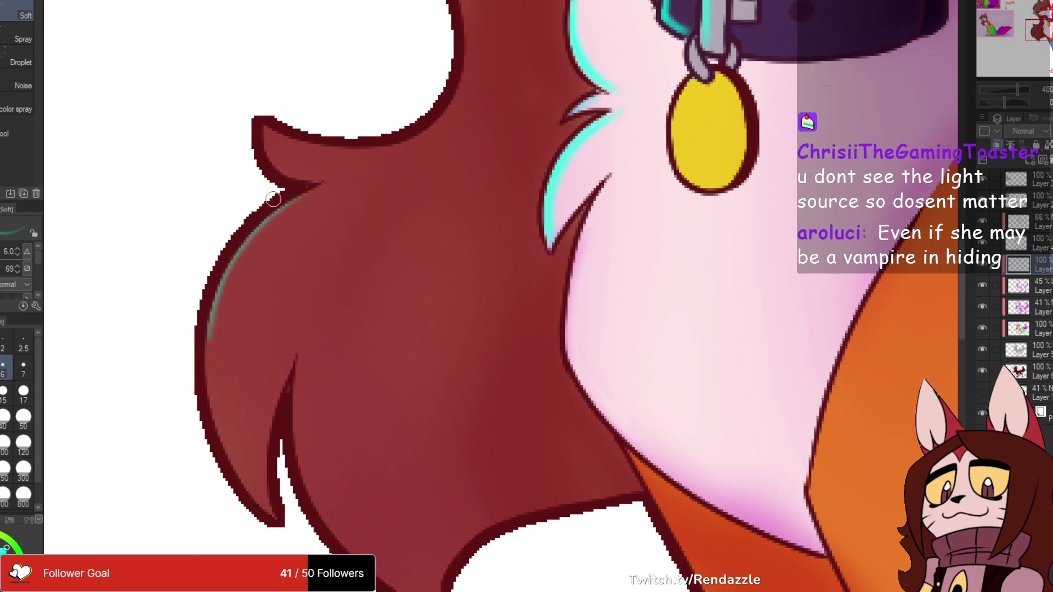
{"action": "mouse_move", "coordinate": [273, 198]}
{"action": "left_mouse_down"}
{"action": "mouse_move", "coordinate": [233, 272]}
{"action": "mouse_move", "coordinate": [275, 207]}
{"action": "mouse_move", "coordinate": [221, 402]}
{"action": "left_mouse_up"}
{"action": "mouse_move", "coordinate": [230, 260]}
{"action": "left_mouse_down"}
{"action": "mouse_move", "coordinate": [230, 385]}
{"action": "mouse_move", "coordinate": [217, 412]}
{"action": "mouse_move", "coordinate": [219, 325]}
{"action": "mouse_move", "coordinate": [269, 508]}
{"action": "left_mouse_up"}
{"action": "left_click_drag", "start_coordinate": [214, 423], "coordinate": [271, 513]}
{"action": "left_click_drag", "start_coordinate": [287, 423], "coordinate": [260, 362]}
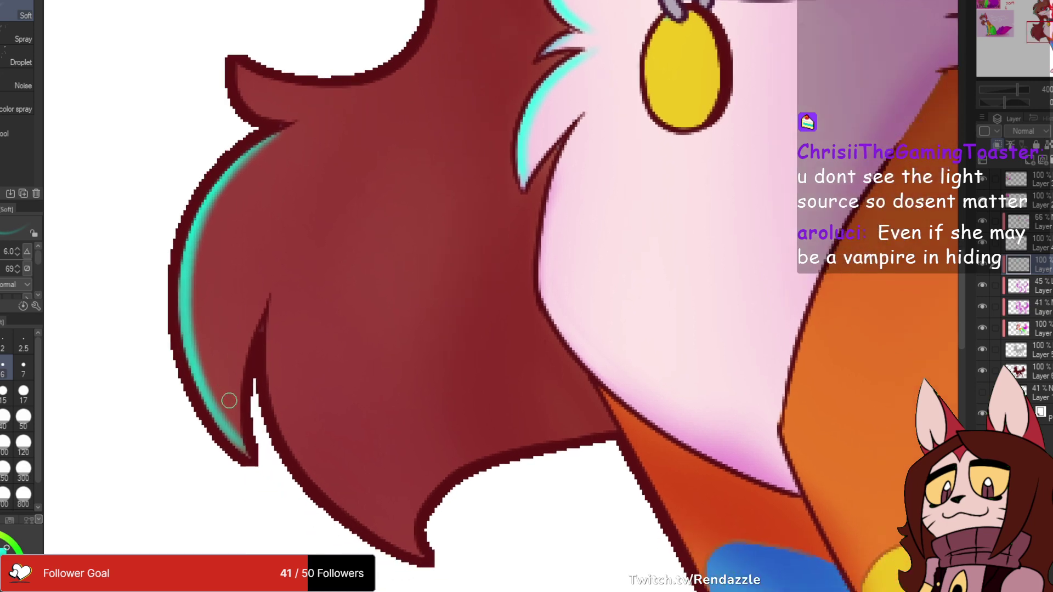
{"action": "left_click_drag", "start_coordinate": [227, 409], "coordinate": [263, 445]}
{"action": "left_click_drag", "start_coordinate": [208, 336], "coordinate": [278, 486]}
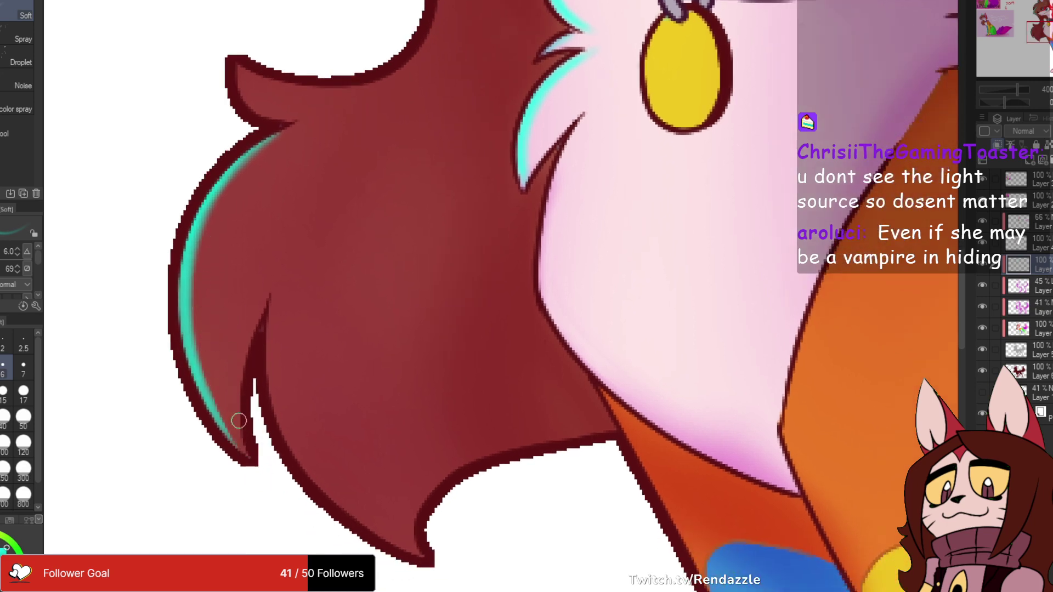
- Paint teal highlights on the small hair curl and along the inward curve of the hair above it at brush size 6
{"action": "scroll", "coordinate": [248, 398], "scroll_direction": "up", "scroll_amount": 5}
{"action": "left_click_drag", "start_coordinate": [231, 341], "coordinate": [287, 379]}
{"action": "left_click_drag", "start_coordinate": [397, 144], "coordinate": [433, 277]}
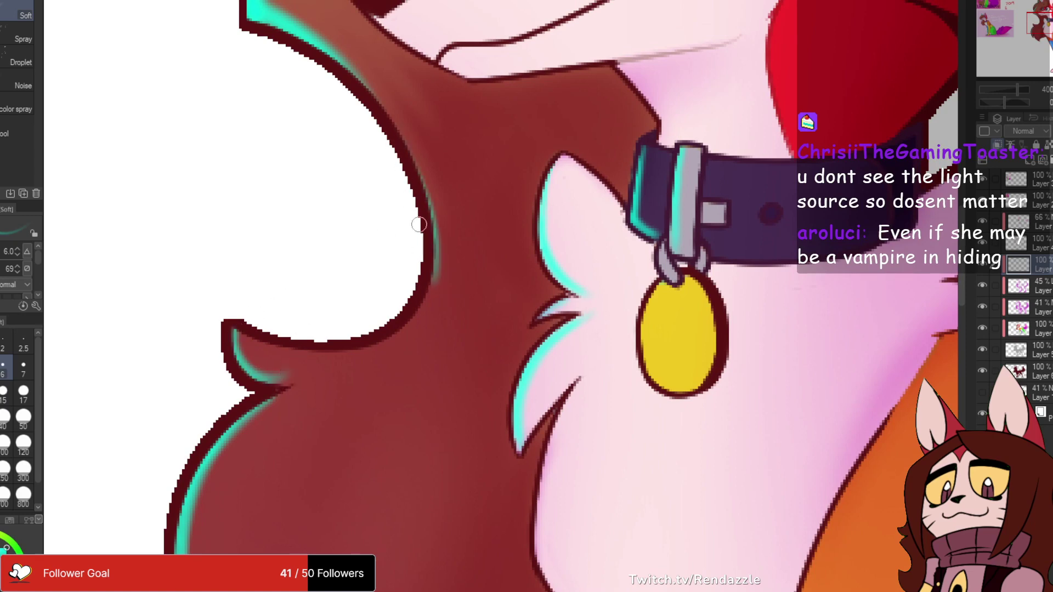
{"action": "left_click_drag", "start_coordinate": [423, 219], "coordinate": [387, 343]}
- Paint a teal highlight along the outer edge of the second lower hair lock at brush size 6, redoing the first stroke
{"action": "scroll", "coordinate": [838, 118], "scroll_direction": "down", "scroll_amount": 3}
{"action": "left_click_drag", "start_coordinate": [664, 378], "coordinate": [440, 437]}
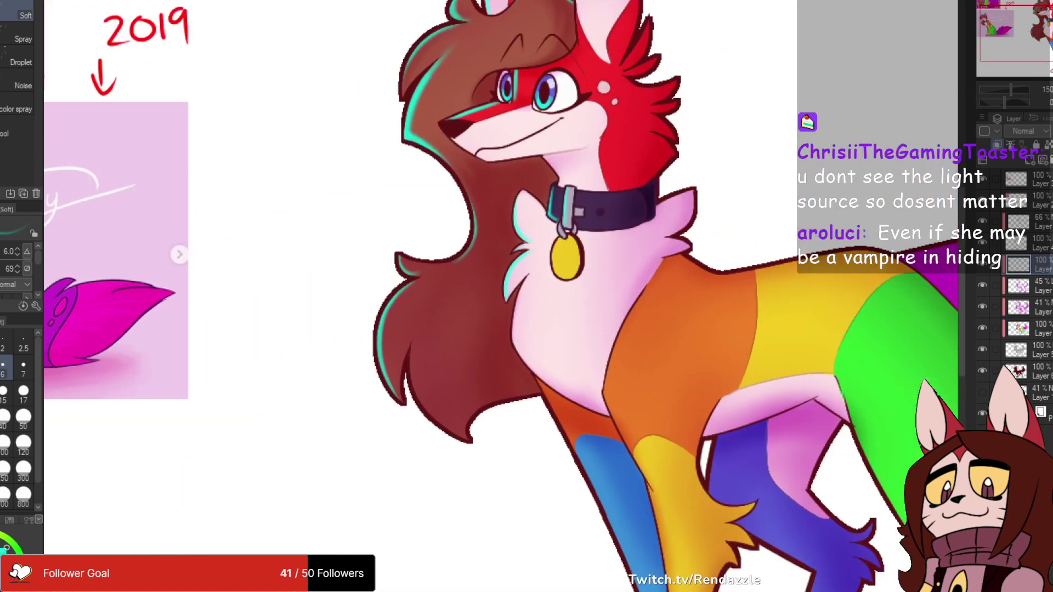
{"action": "scroll", "coordinate": [448, 408], "scroll_direction": "up", "scroll_amount": 1}
{"action": "scroll", "coordinate": [434, 373], "scroll_direction": "up", "scroll_amount": 2}
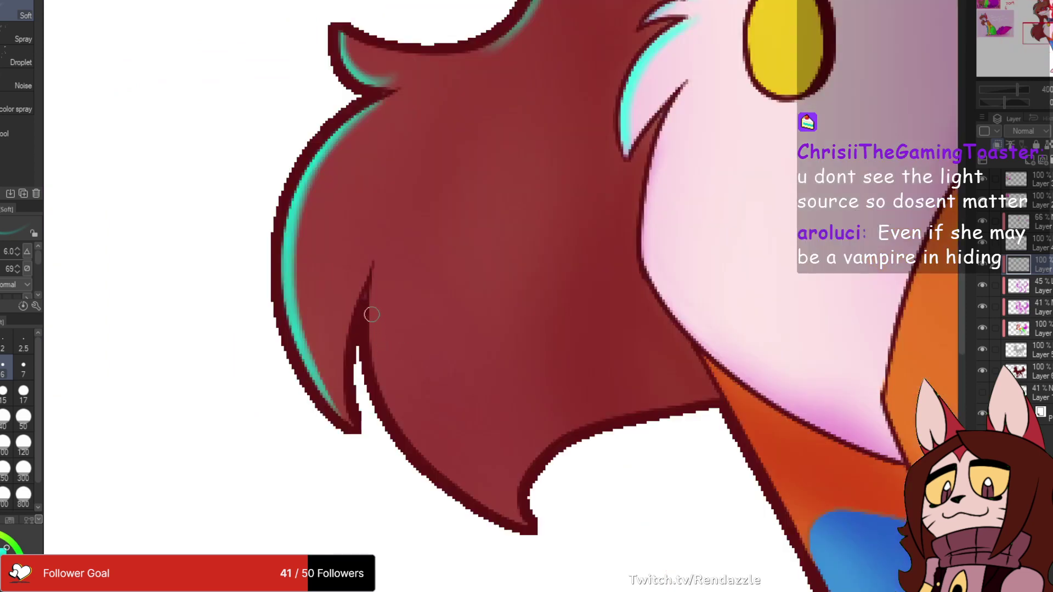
{"action": "left_click_drag", "start_coordinate": [372, 314], "coordinate": [478, 492]}
{"action": "key", "text": "ctrl+z"}
{"action": "mouse_move", "coordinate": [370, 307]}
{"action": "left_mouse_down"}
{"action": "mouse_move", "coordinate": [380, 384]}
{"action": "mouse_move", "coordinate": [516, 520]}
{"action": "left_mouse_up"}
{"action": "left_click_drag", "start_coordinate": [592, 318], "coordinate": [560, 507]}
- Paint a teal highlight down the front edge of the far front leg's orange and upper blue sections at brush size 6
{"action": "left_click_drag", "start_coordinate": [702, 575], "coordinate": [411, 219]}
{"action": "mouse_move", "coordinate": [380, 176]}
{"action": "left_mouse_down"}
{"action": "mouse_move", "coordinate": [493, 384]}
{"action": "mouse_move", "coordinate": [366, 176]}
{"action": "mouse_move", "coordinate": [452, 335]}
{"action": "left_mouse_up"}
{"action": "left_click_drag", "start_coordinate": [452, 334], "coordinate": [359, 197]}
{"action": "left_click_drag", "start_coordinate": [295, 63], "coordinate": [373, 228]}
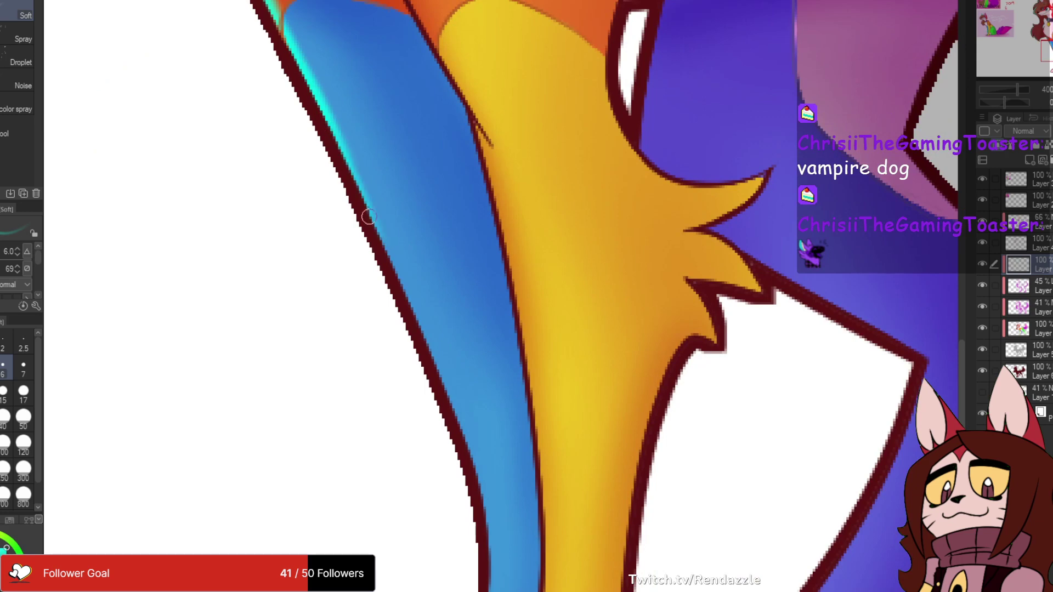
{"action": "left_click_drag", "start_coordinate": [310, 91], "coordinate": [399, 295]}
- Broaden and extend the teal highlight on the blue front leg with larger brush sizes 10 and 15
{"action": "left_click", "coordinate": [1, 391]}
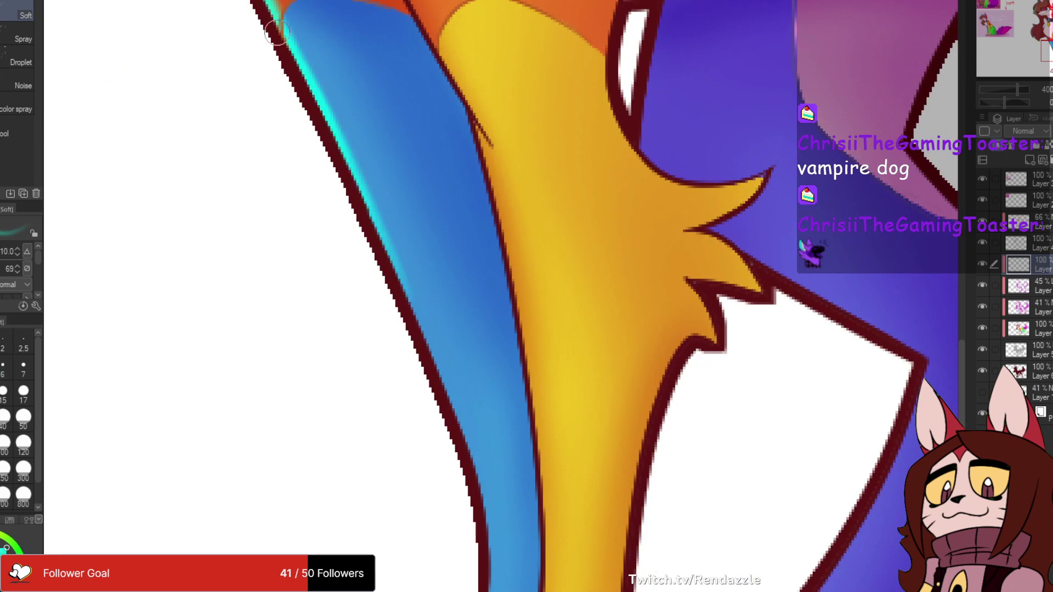
{"action": "left_click_drag", "start_coordinate": [296, 74], "coordinate": [445, 384]}
{"action": "left_click", "coordinate": [3, 393]}
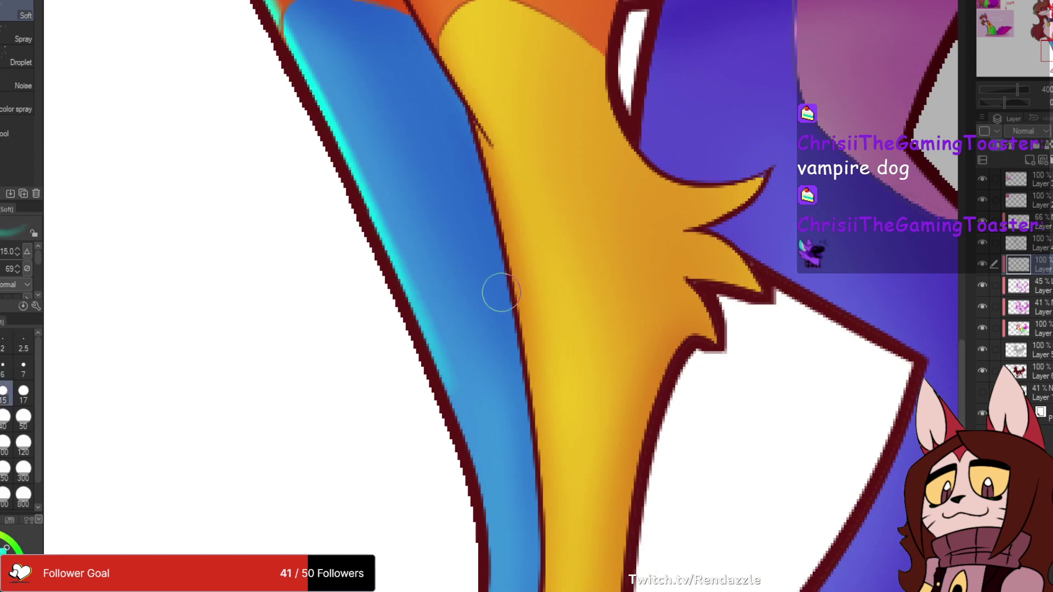
{"action": "mouse_move", "coordinate": [336, 155]}
{"action": "left_mouse_down"}
{"action": "mouse_move", "coordinate": [399, 279]}
{"action": "mouse_move", "coordinate": [437, 400]}
{"action": "left_mouse_up"}
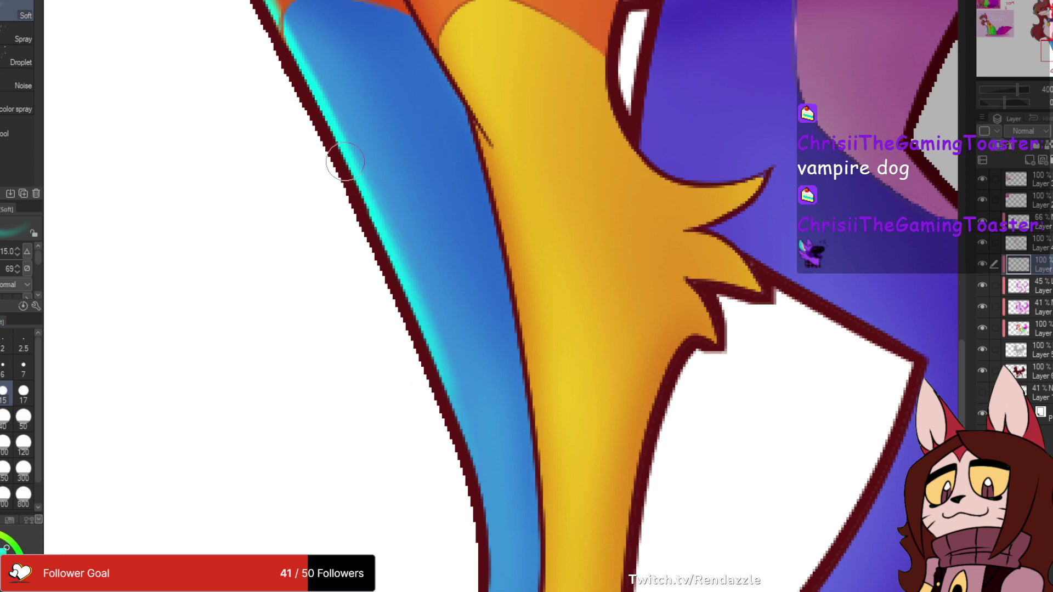
{"action": "left_click_drag", "start_coordinate": [404, 253], "coordinate": [466, 467]}
{"action": "left_click_drag", "start_coordinate": [407, 329], "coordinate": [471, 500]}
- Continue the teal highlight around the bend and down the lower blue front leg at brush size 15
{"action": "left_click_drag", "start_coordinate": [474, 484], "coordinate": [434, 287]}
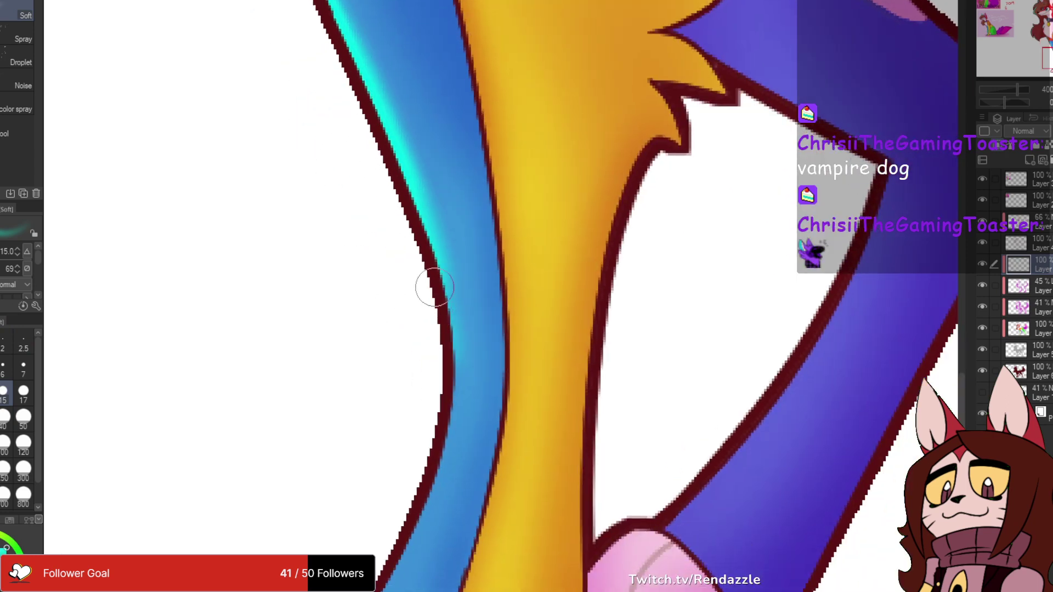
{"action": "left_click_drag", "start_coordinate": [436, 247], "coordinate": [458, 414]}
{"action": "left_click_drag", "start_coordinate": [435, 303], "coordinate": [430, 506]}
{"action": "left_click_drag", "start_coordinate": [431, 505], "coordinate": [449, 273]}
{"action": "mouse_move", "coordinate": [476, 178]}
{"action": "left_mouse_down"}
{"action": "mouse_move", "coordinate": [329, 482]}
{"action": "mouse_move", "coordinate": [332, 422]}
{"action": "mouse_move", "coordinate": [390, 452]}
{"action": "mouse_move", "coordinate": [370, 422]}
{"action": "mouse_move", "coordinate": [371, 515]}
{"action": "mouse_move", "coordinate": [360, 448]}
{"action": "left_mouse_up"}
- Paint a continuous teal highlight down the near front leg, from the orange shoulder through the yellow lower leg, at brush size 15
{"action": "mouse_move", "coordinate": [502, 417]}
{"action": "left_mouse_down"}
{"action": "mouse_move", "coordinate": [460, 485]}
{"action": "mouse_move", "coordinate": [518, 439]}
{"action": "mouse_move", "coordinate": [508, 519]}
{"action": "mouse_move", "coordinate": [463, 537]}
{"action": "mouse_move", "coordinate": [455, 494]}
{"action": "left_mouse_up"}
{"action": "mouse_move", "coordinate": [489, 421]}
{"action": "left_mouse_down"}
{"action": "mouse_move", "coordinate": [524, 259]}
{"action": "mouse_move", "coordinate": [500, 459]}
{"action": "left_mouse_up"}
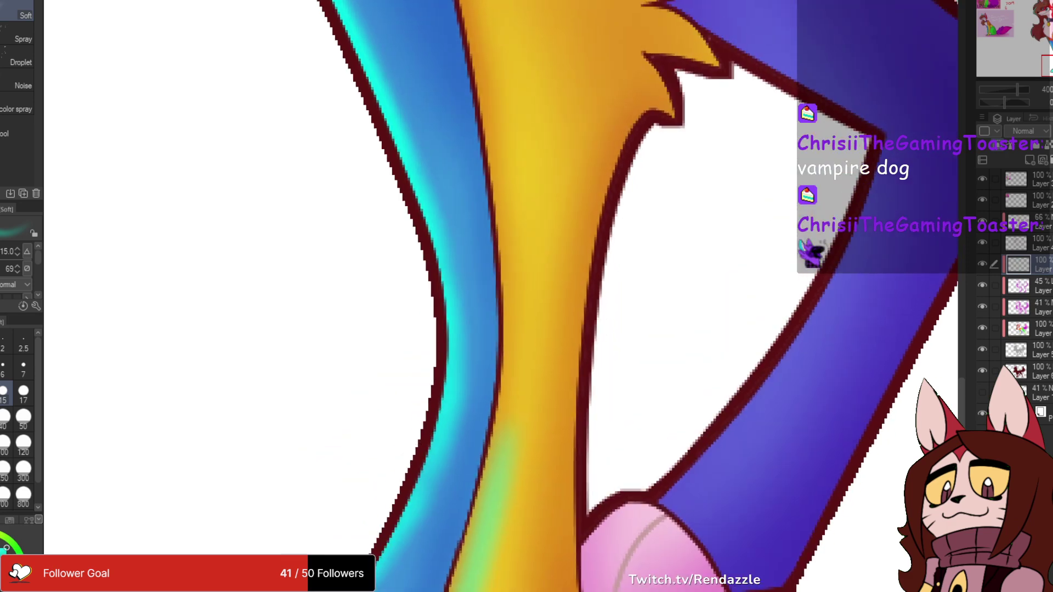
{"action": "left_click_drag", "start_coordinate": [521, 220], "coordinate": [558, 529]}
{"action": "scroll", "coordinate": [522, 258], "scroll_direction": "up", "scroll_amount": 5}
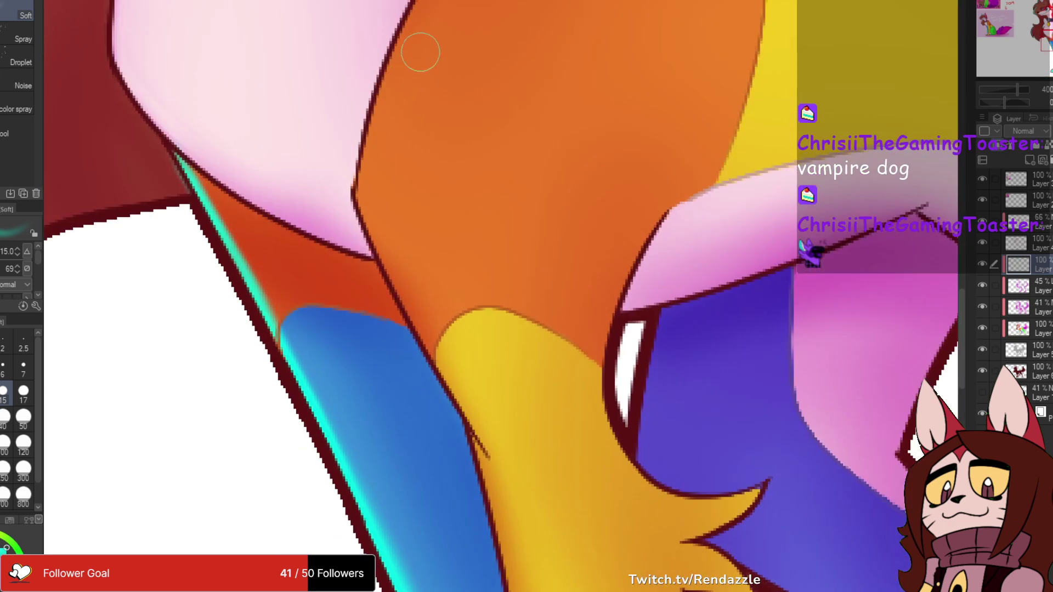
{"action": "mouse_move", "coordinate": [418, 47]}
{"action": "left_mouse_down"}
{"action": "mouse_move", "coordinate": [373, 197]}
{"action": "mouse_move", "coordinate": [399, 77]}
{"action": "mouse_move", "coordinate": [438, 269]}
{"action": "mouse_move", "coordinate": [404, 226]}
{"action": "mouse_move", "coordinate": [404, 254]}
{"action": "mouse_move", "coordinate": [497, 430]}
{"action": "left_mouse_up"}
{"action": "mouse_move", "coordinate": [538, 477]}
{"action": "left_mouse_down"}
{"action": "mouse_move", "coordinate": [478, 283]}
{"action": "mouse_move", "coordinate": [457, 168]}
{"action": "mouse_move", "coordinate": [488, 372]}
{"action": "left_mouse_up"}
{"action": "scroll", "coordinate": [461, 260], "scroll_direction": "down", "scroll_amount": 5}
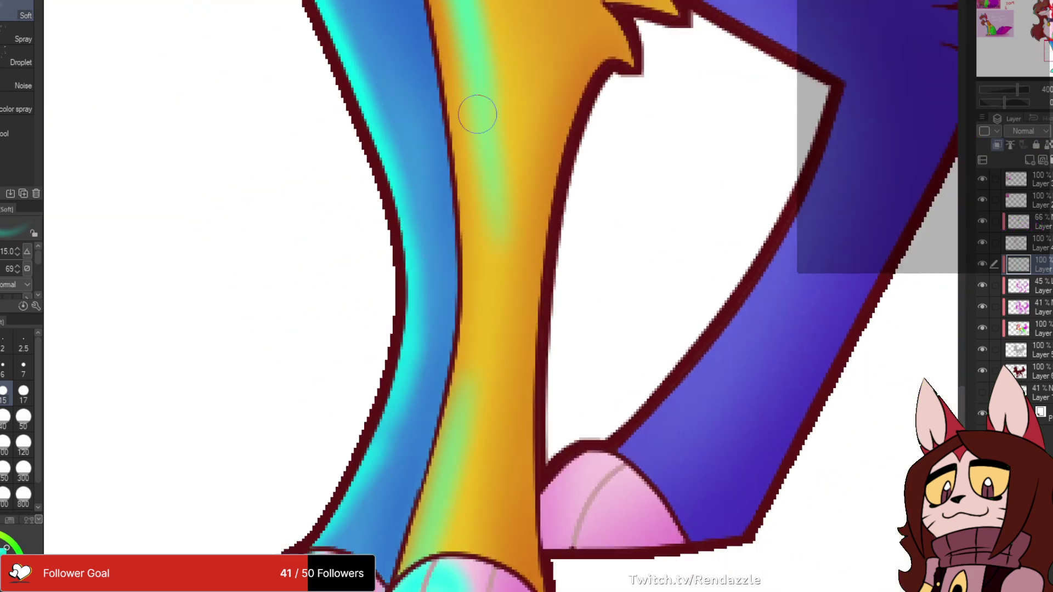
{"action": "scroll", "coordinate": [470, 183], "scroll_direction": "down", "scroll_amount": 2}
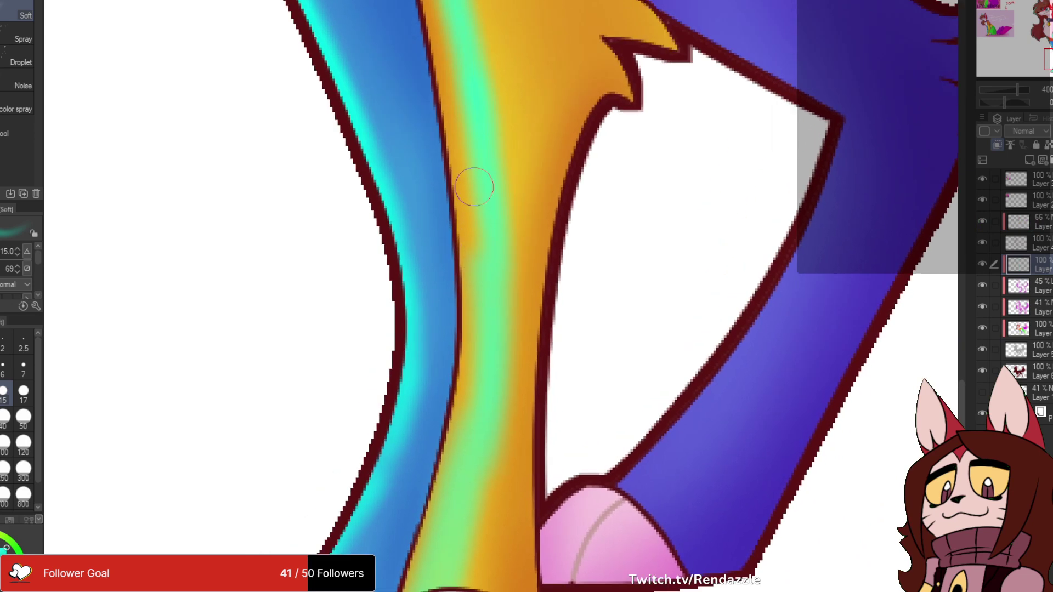
{"action": "scroll", "coordinate": [571, 157], "scroll_direction": "down", "scroll_amount": 3}
{"action": "left_click_drag", "start_coordinate": [379, 222], "coordinate": [351, 334]}
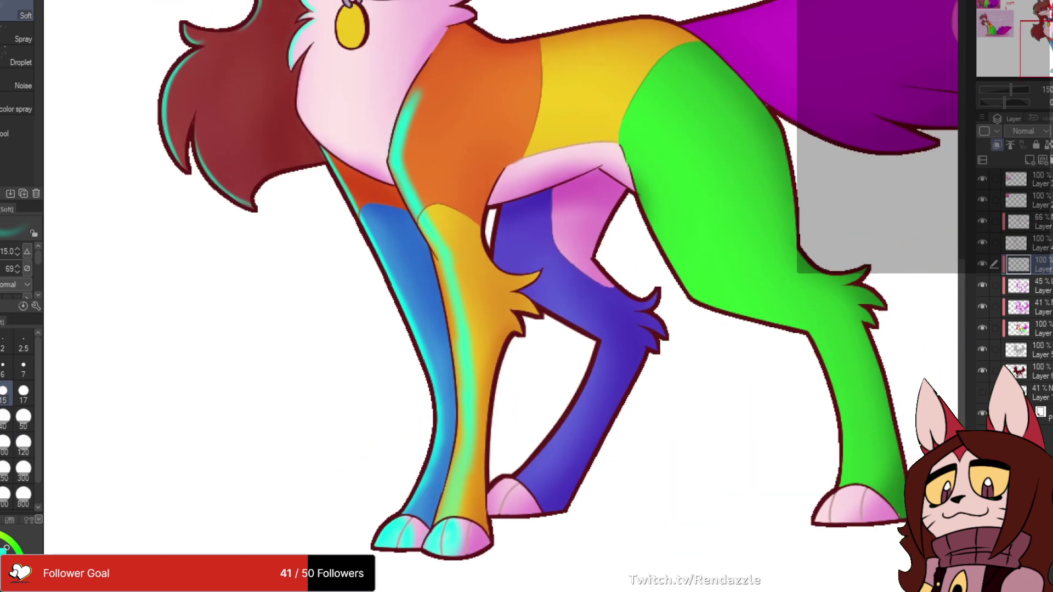
- Widen the teal highlights along the front edges of both front legs at brush size 20
{"action": "key", "text": "bracketright"}
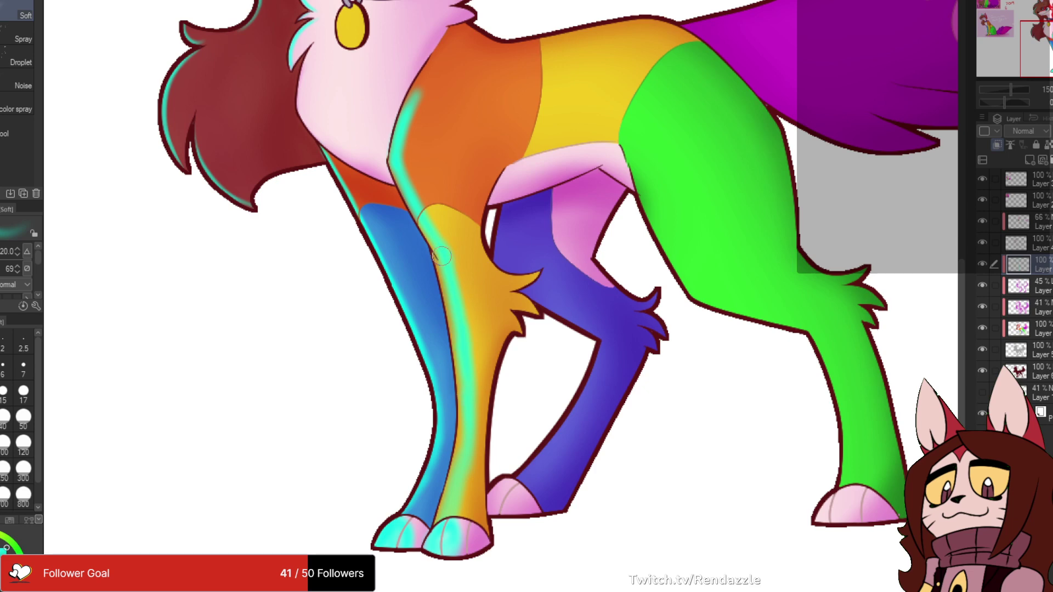
{"action": "mouse_move", "coordinate": [350, 170]}
{"action": "left_mouse_down"}
{"action": "mouse_move", "coordinate": [397, 306]}
{"action": "mouse_move", "coordinate": [387, 275]}
{"action": "left_mouse_up"}
{"action": "left_click_drag", "start_coordinate": [357, 207], "coordinate": [439, 401]}
{"action": "left_click_drag", "start_coordinate": [384, 219], "coordinate": [499, 545]}
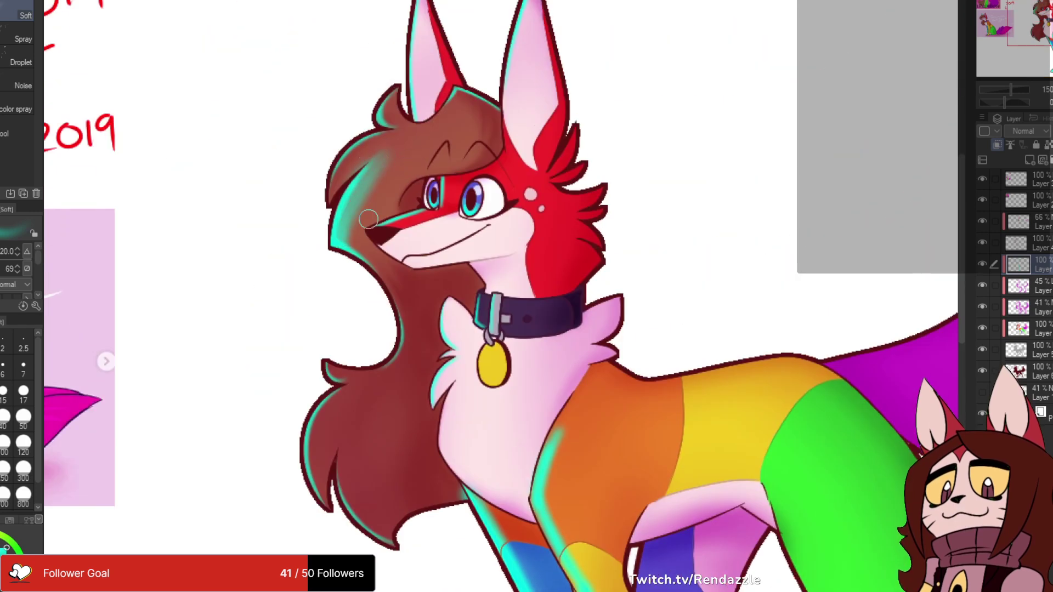
- Undo the last hair stroke and repaint softer teal highlights on the front strands of the fringe at brush size 20
{"action": "key", "text": "ctrl+z"}
{"action": "mouse_move", "coordinate": [334, 260]}
{"action": "left_mouse_down"}
{"action": "mouse_move", "coordinate": [380, 158]}
{"action": "mouse_move", "coordinate": [340, 192]}
{"action": "left_mouse_up"}
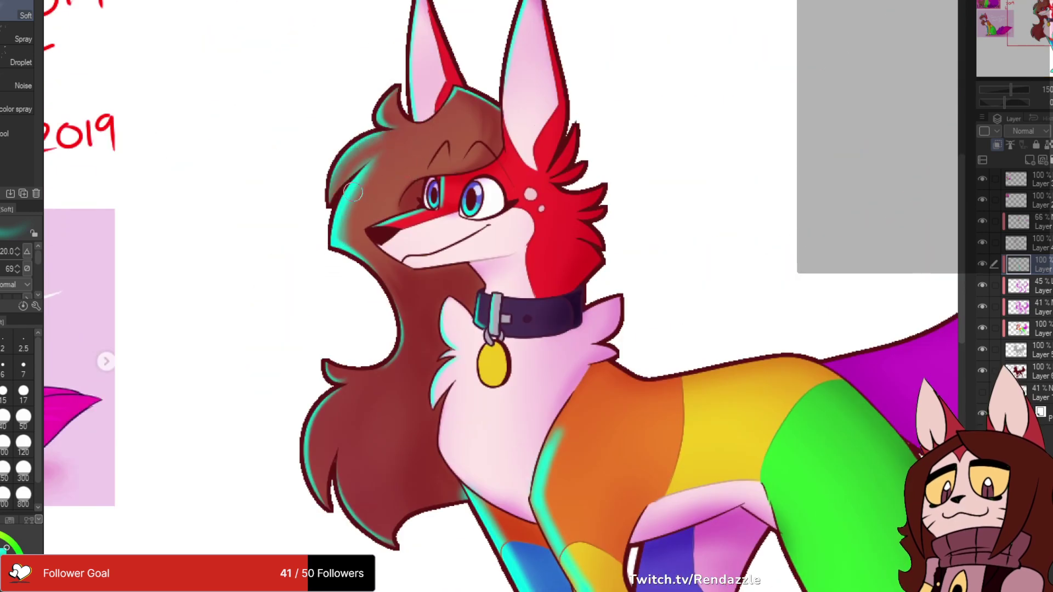
{"action": "left_click_drag", "start_coordinate": [374, 139], "coordinate": [332, 184]}
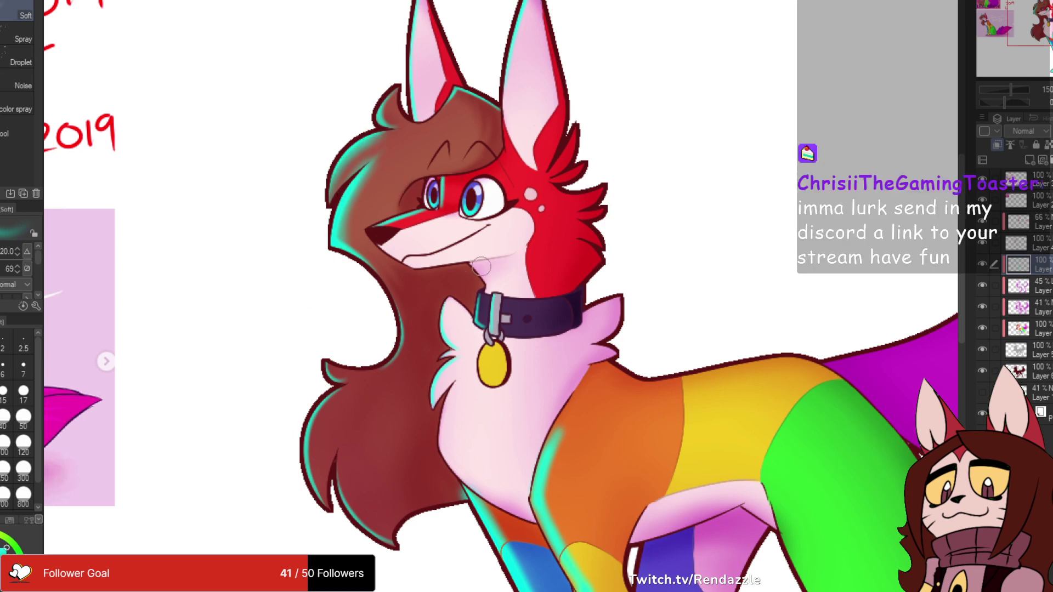
- Widen the teal highlight along the bridge of the snout with the soft airbrush at size 10
{"action": "scroll", "coordinate": [481, 266], "scroll_direction": "up", "scroll_amount": 1}
{"action": "left_click", "coordinate": [5, 393]}
{"action": "scroll", "coordinate": [436, 239], "scroll_direction": "up", "scroll_amount": 2}
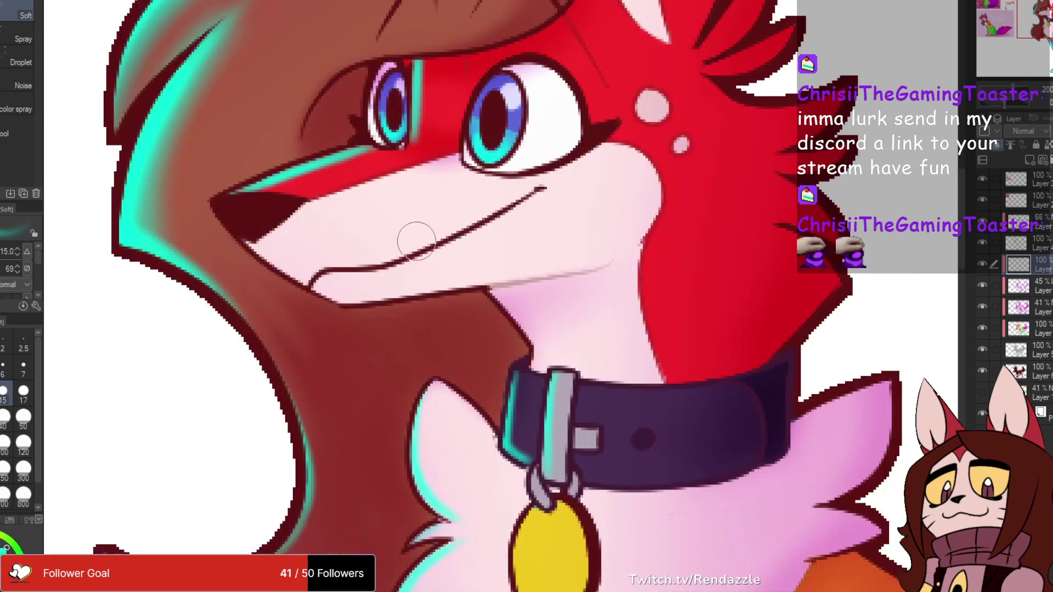
{"action": "scroll", "coordinate": [373, 195], "scroll_direction": "up", "scroll_amount": 2}
{"action": "left_click", "coordinate": [1, 392]}
{"action": "mouse_move", "coordinate": [99, 202]}
{"action": "left_mouse_down"}
{"action": "mouse_move", "coordinate": [436, 89]}
{"action": "mouse_move", "coordinate": [111, 212]}
{"action": "mouse_move", "coordinate": [134, 446]}
{"action": "left_mouse_up"}
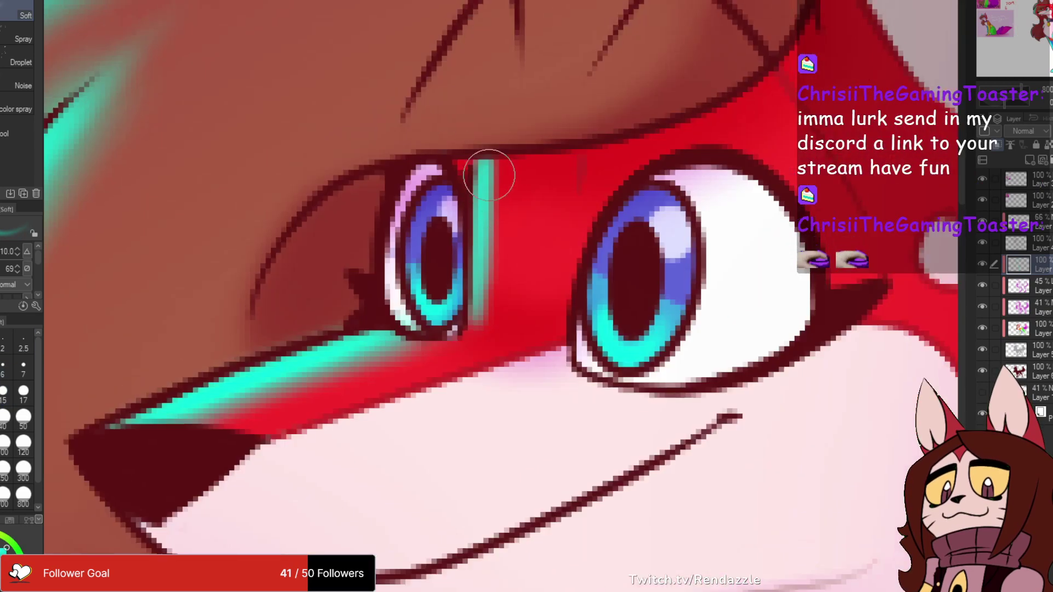
- Broaden the teal highlight along the hair's inward curve in front of the chest at brush size 17, redoing unsatisfactory strokes
{"action": "scroll", "coordinate": [489, 176], "scroll_direction": "down", "scroll_amount": 4}
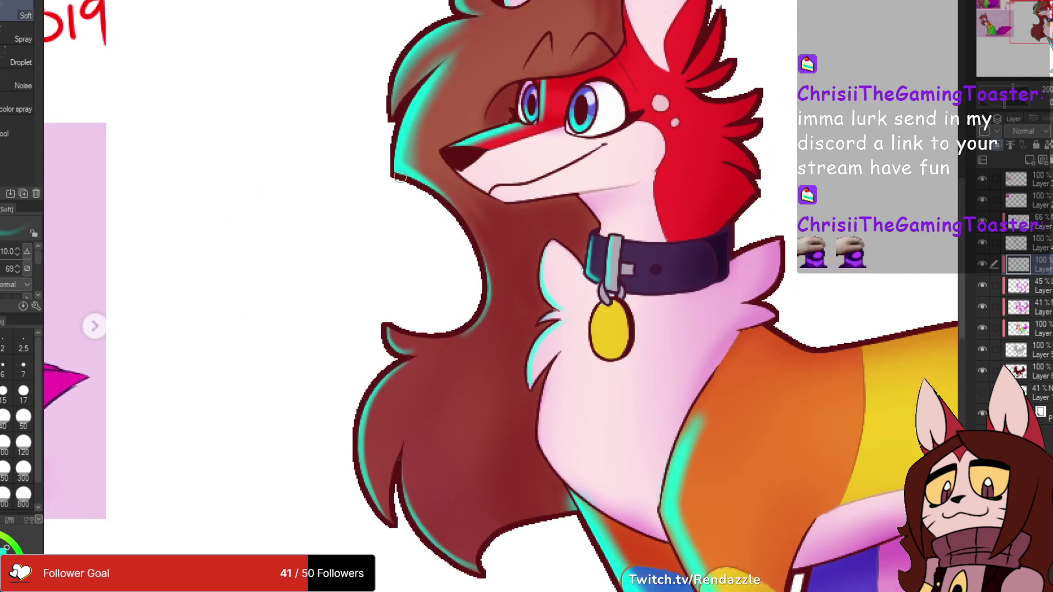
{"action": "left_click", "coordinate": [23, 390]}
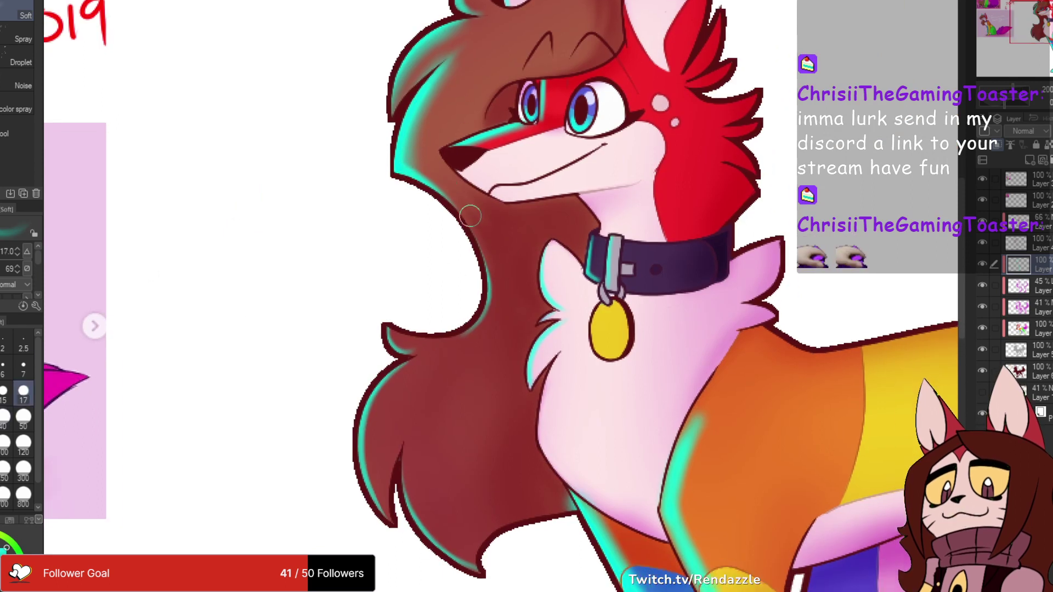
{"action": "mouse_move", "coordinate": [437, 207]}
{"action": "left_mouse_down"}
{"action": "mouse_move", "coordinate": [494, 282]}
{"action": "mouse_move", "coordinate": [432, 344]}
{"action": "left_mouse_up"}
{"action": "key", "text": "ctrl+z"}
{"action": "left_click_drag", "start_coordinate": [470, 246], "coordinate": [437, 342]}
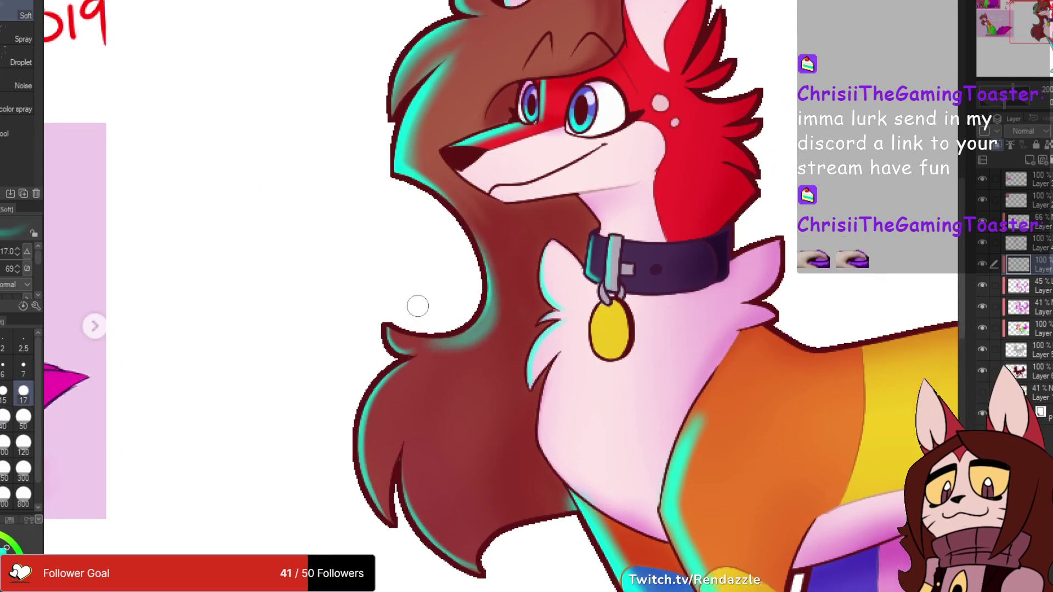
{"action": "key", "text": "ctrl+z"}
{"action": "mouse_move", "coordinate": [463, 239]}
{"action": "left_mouse_down"}
{"action": "mouse_move", "coordinate": [482, 303]}
{"action": "mouse_move", "coordinate": [446, 333]}
{"action": "mouse_move", "coordinate": [471, 255]}
{"action": "left_mouse_up"}
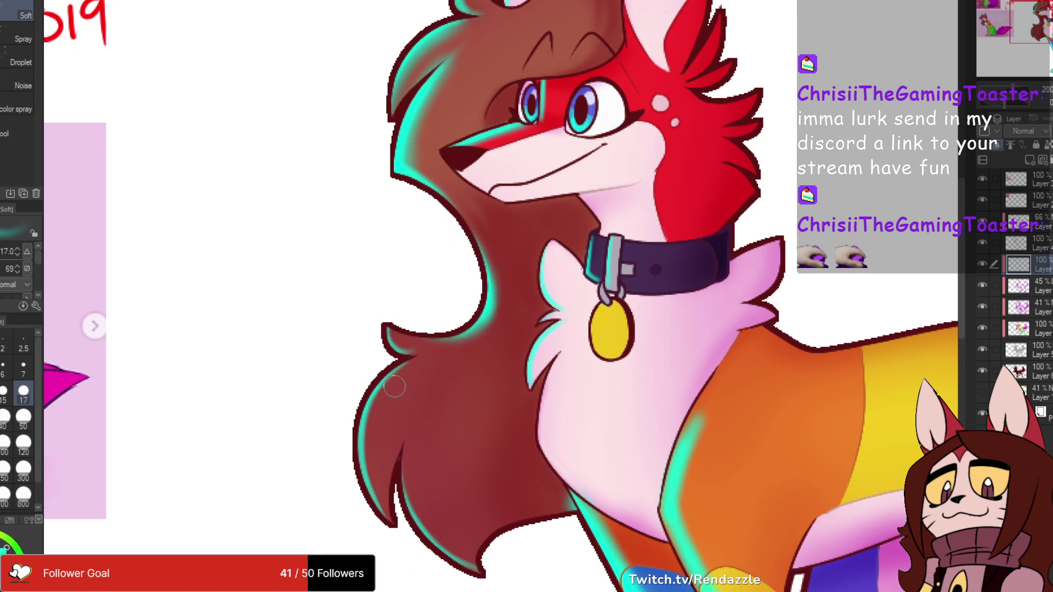
- Broaden the teal highlight along the outer edge of the lower hair's front lock at brush size 17
{"action": "left_click_drag", "start_coordinate": [394, 387], "coordinate": [360, 433]}
{"action": "left_click_drag", "start_coordinate": [392, 372], "coordinate": [360, 428]}
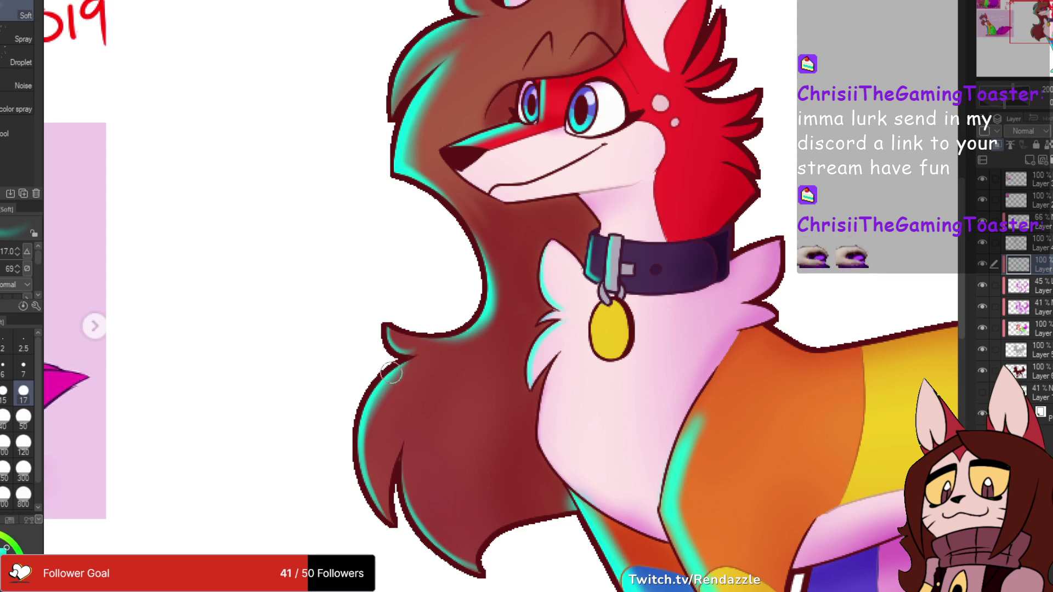
{"action": "left_click_drag", "start_coordinate": [391, 373], "coordinate": [388, 516]}
- Broaden the teal highlights on the neck fluff tufts and along the front edge of the chest at brush size 17
{"action": "mouse_move", "coordinate": [709, 449]}
{"action": "left_mouse_down"}
{"action": "mouse_move", "coordinate": [513, 235]}
{"action": "mouse_move", "coordinate": [511, 184]}
{"action": "left_mouse_up"}
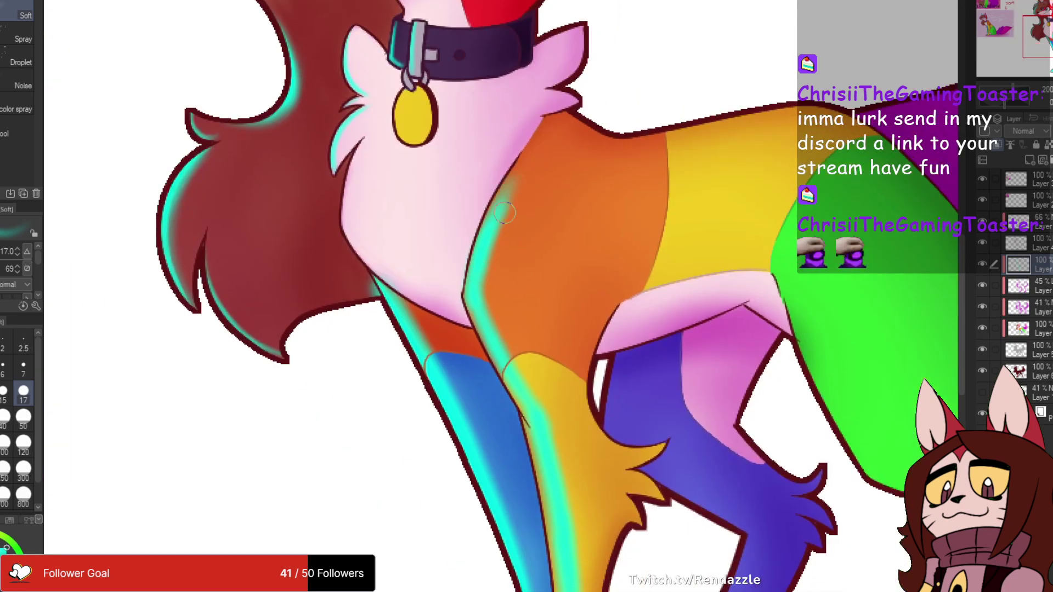
{"action": "mouse_move", "coordinate": [479, 276]}
{"action": "left_mouse_down"}
{"action": "mouse_move", "coordinate": [516, 170]}
{"action": "mouse_move", "coordinate": [649, 435]}
{"action": "mouse_move", "coordinate": [541, 243]}
{"action": "left_mouse_up"}
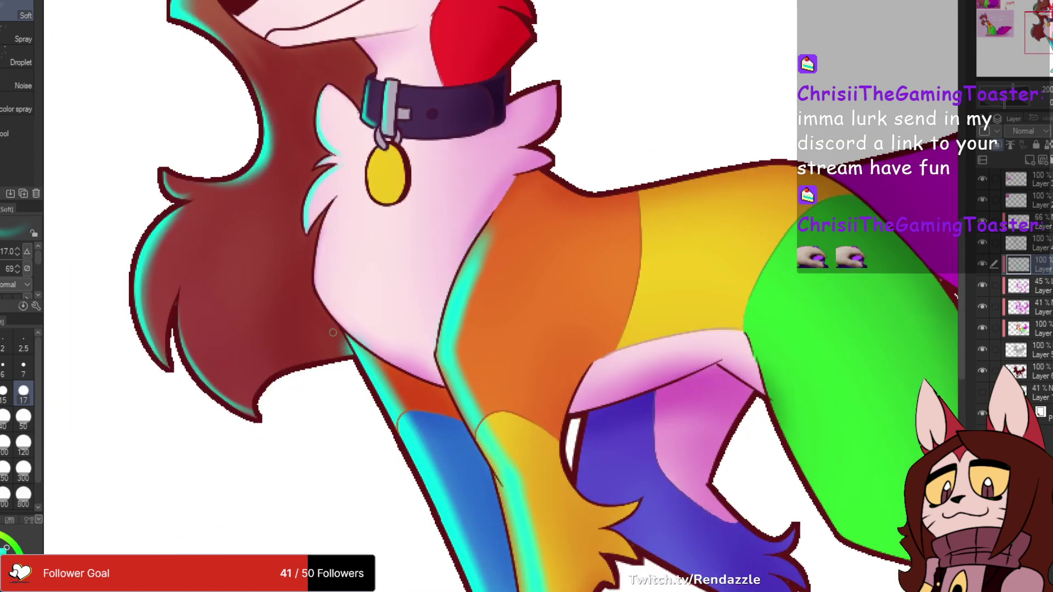
{"action": "left_click_drag", "start_coordinate": [322, 191], "coordinate": [287, 227]}
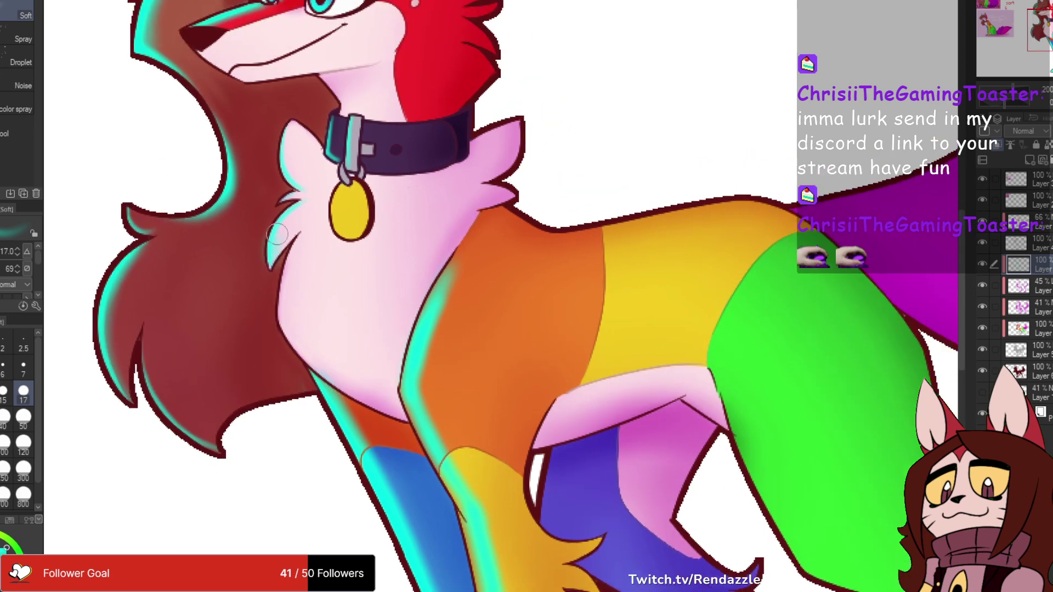
{"action": "left_click_drag", "start_coordinate": [296, 124], "coordinate": [286, 180]}
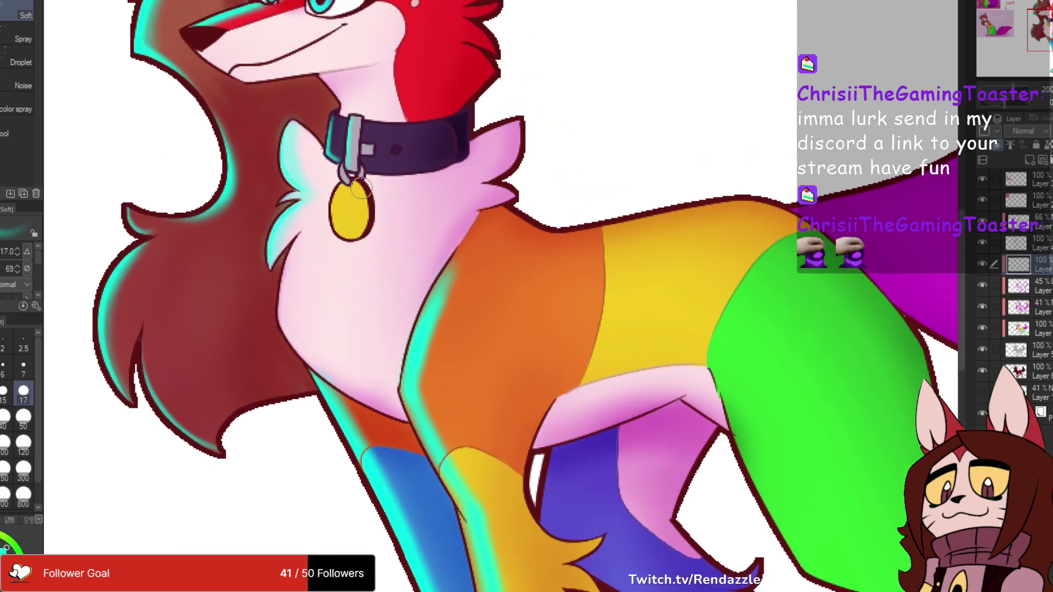
{"action": "left_click_drag", "start_coordinate": [361, 188], "coordinate": [342, 167]}
{"action": "mouse_move", "coordinate": [280, 231]}
{"action": "left_mouse_down"}
{"action": "mouse_move", "coordinate": [273, 306]}
{"action": "mouse_move", "coordinate": [294, 336]}
{"action": "mouse_move", "coordinate": [277, 303]}
{"action": "mouse_move", "coordinate": [280, 362]}
{"action": "left_mouse_up"}
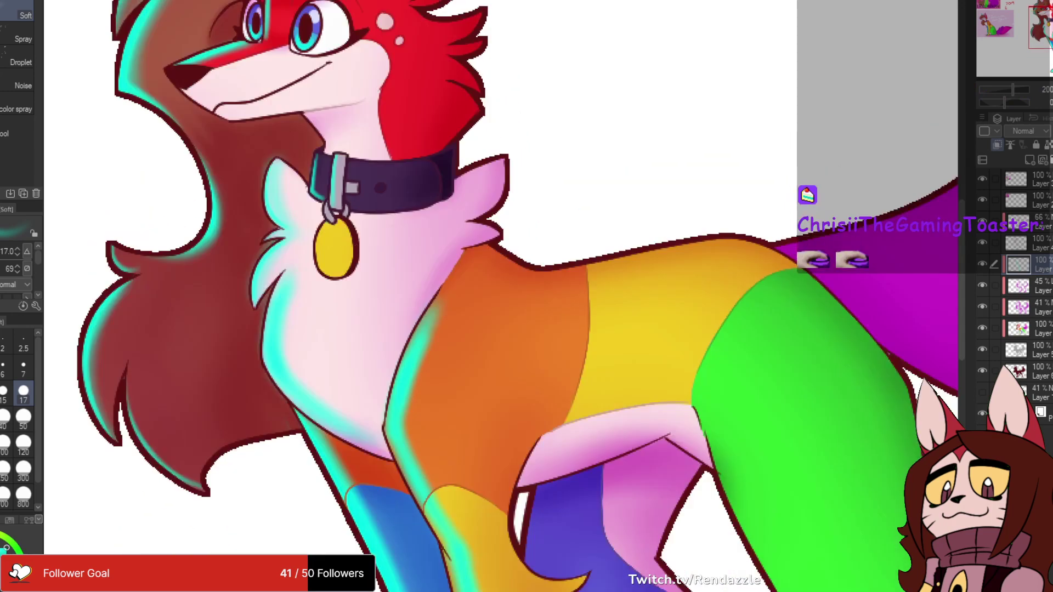
{"action": "mouse_move", "coordinate": [352, 168]}
{"action": "left_mouse_down"}
{"action": "mouse_move", "coordinate": [356, 263]}
{"action": "mouse_move", "coordinate": [321, 283]}
{"action": "left_mouse_up"}
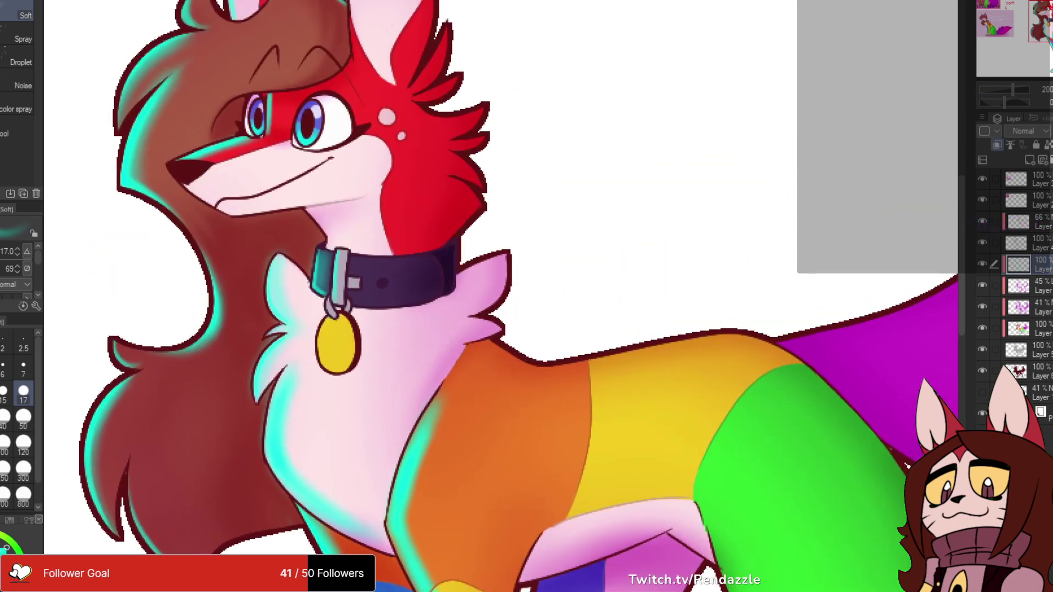
- Enlarge the soft airbrush and paint a faint teal patch on the orange shoulder
{"action": "left_click_drag", "start_coordinate": [384, 466], "coordinate": [312, 202]}
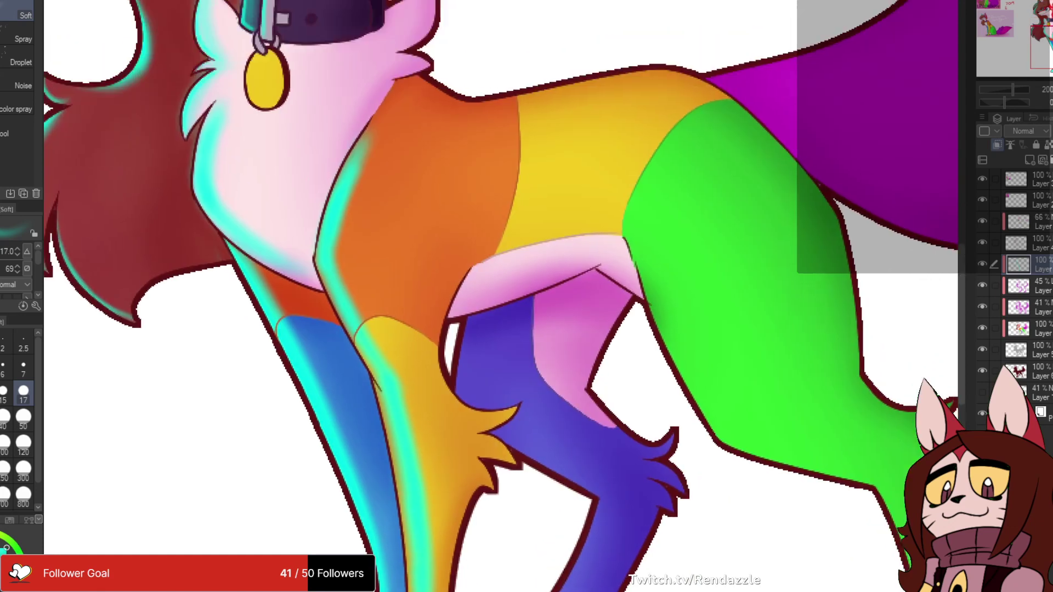
{"action": "key", "text": "bracketright"}
{"action": "key", "text": "bracketright"}
{"action": "key", "text": "bracketright"}
{"action": "key", "text": "bracketright"}
{"action": "key", "text": "bracketright"}
{"action": "key", "text": "bracketright"}
{"action": "key", "text": "bracketright"}
{"action": "left_click_drag", "start_coordinate": [389, 164], "coordinate": [383, 304]}
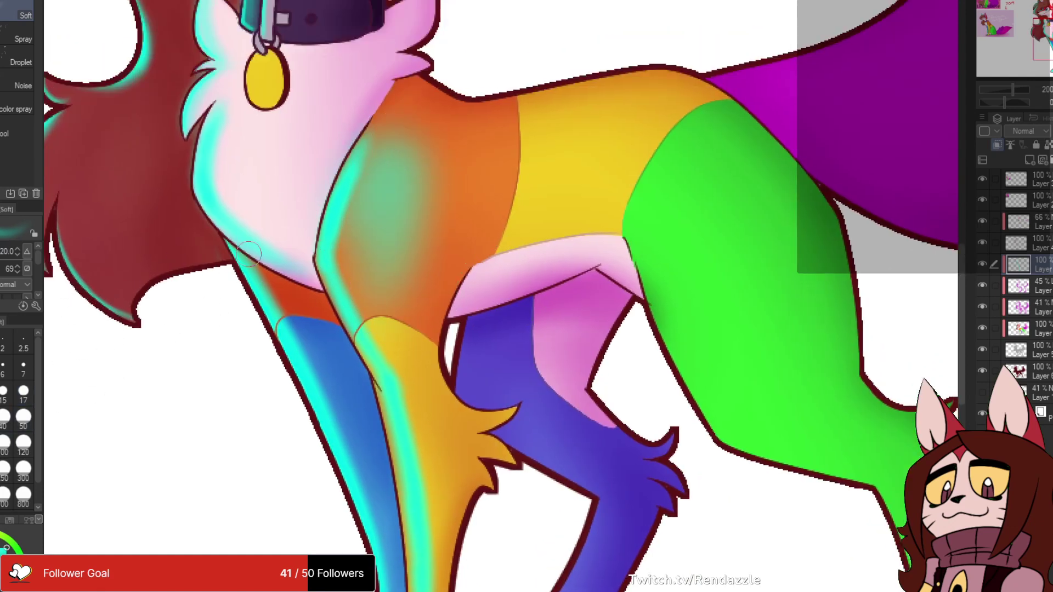
- Fill the front of the orange shoulder down to the yellow foreleg with strong teal at brush size 25
{"action": "left_click", "coordinate": [23, 393]}
{"action": "key", "text": "bracketright"}
{"action": "key", "text": "bracketright"}
{"action": "left_click_drag", "start_coordinate": [383, 154], "coordinate": [348, 264]}
{"action": "mouse_move", "coordinate": [354, 175]}
{"action": "left_mouse_down"}
{"action": "mouse_move", "coordinate": [351, 307]}
{"action": "mouse_move", "coordinate": [356, 214]}
{"action": "mouse_move", "coordinate": [406, 137]}
{"action": "mouse_move", "coordinate": [412, 257]}
{"action": "mouse_move", "coordinate": [378, 310]}
{"action": "mouse_move", "coordinate": [392, 275]}
{"action": "mouse_move", "coordinate": [365, 219]}
{"action": "mouse_move", "coordinate": [368, 158]}
{"action": "mouse_move", "coordinate": [384, 241]}
{"action": "mouse_move", "coordinate": [403, 214]}
{"action": "mouse_move", "coordinate": [417, 148]}
{"action": "mouse_move", "coordinate": [385, 351]}
{"action": "left_mouse_up"}
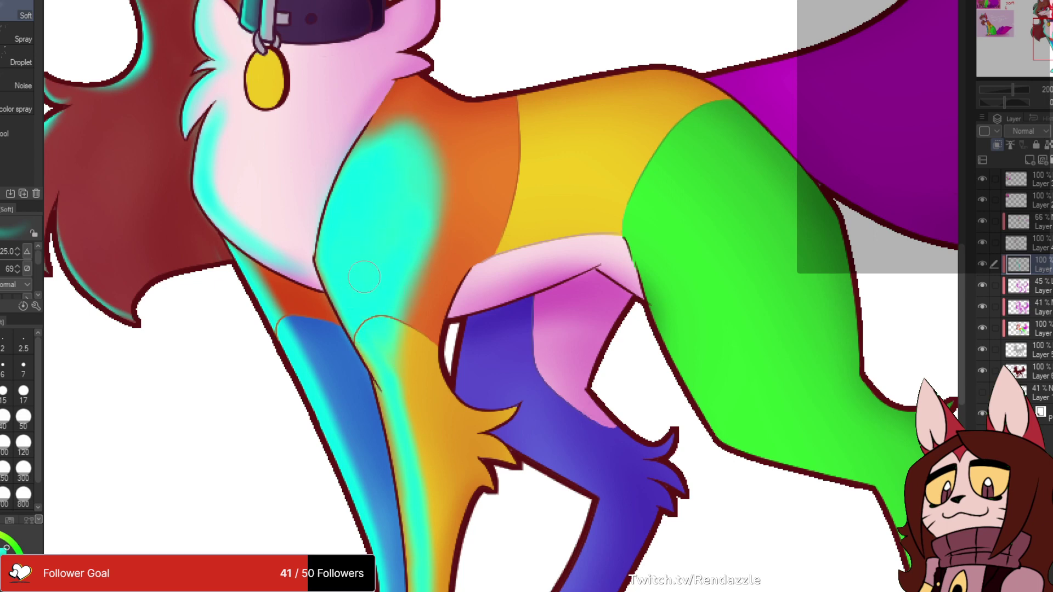
{"action": "left_click_drag", "start_coordinate": [354, 239], "coordinate": [385, 143]}
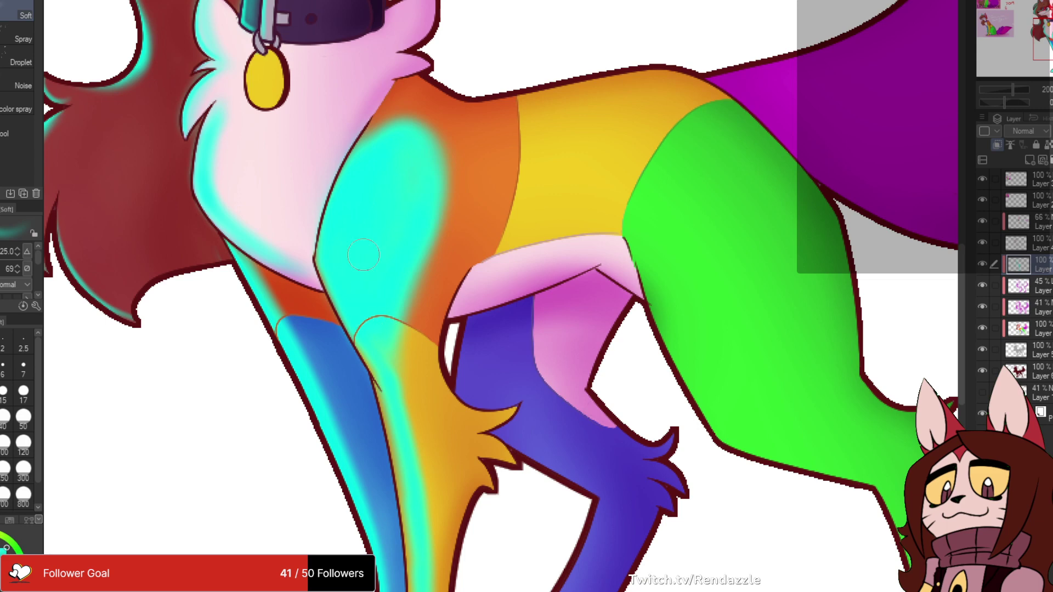
- Widen the teal highlights down the blue and yellow front legs at brush size 25
{"action": "left_click_drag", "start_coordinate": [363, 254], "coordinate": [327, 110]}
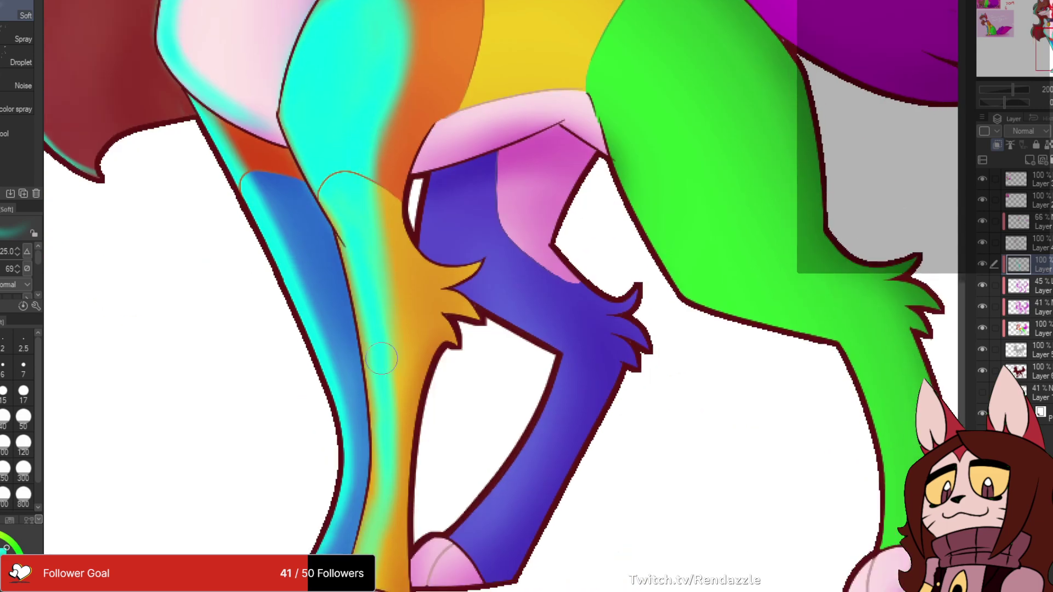
{"action": "mouse_move", "coordinate": [382, 406]}
{"action": "left_mouse_down"}
{"action": "mouse_move", "coordinate": [407, 434]}
{"action": "mouse_move", "coordinate": [427, 368]}
{"action": "left_mouse_up"}
{"action": "mouse_move", "coordinate": [288, 156]}
{"action": "left_mouse_down"}
{"action": "mouse_move", "coordinate": [375, 338]}
{"action": "mouse_move", "coordinate": [353, 249]}
{"action": "mouse_move", "coordinate": [362, 328]}
{"action": "left_mouse_up"}
{"action": "mouse_move", "coordinate": [258, 110]}
{"action": "left_mouse_down"}
{"action": "mouse_move", "coordinate": [332, 177]}
{"action": "mouse_move", "coordinate": [341, 220]}
{"action": "left_mouse_up"}
{"action": "left_click_drag", "start_coordinate": [341, 181], "coordinate": [365, 296]}
{"action": "left_click_drag", "start_coordinate": [357, 283], "coordinate": [330, 156]}
{"action": "left_click_drag", "start_coordinate": [356, 241], "coordinate": [359, 346]}
{"action": "left_click_drag", "start_coordinate": [360, 241], "coordinate": [351, 375]}
{"action": "mouse_move", "coordinate": [358, 254]}
{"action": "left_mouse_down"}
{"action": "mouse_move", "coordinate": [356, 358]}
{"action": "mouse_move", "coordinate": [333, 414]}
{"action": "left_mouse_up"}
{"action": "left_click_drag", "start_coordinate": [353, 351], "coordinate": [329, 409]}
{"action": "left_click_drag", "start_coordinate": [372, 254], "coordinate": [336, 521]}
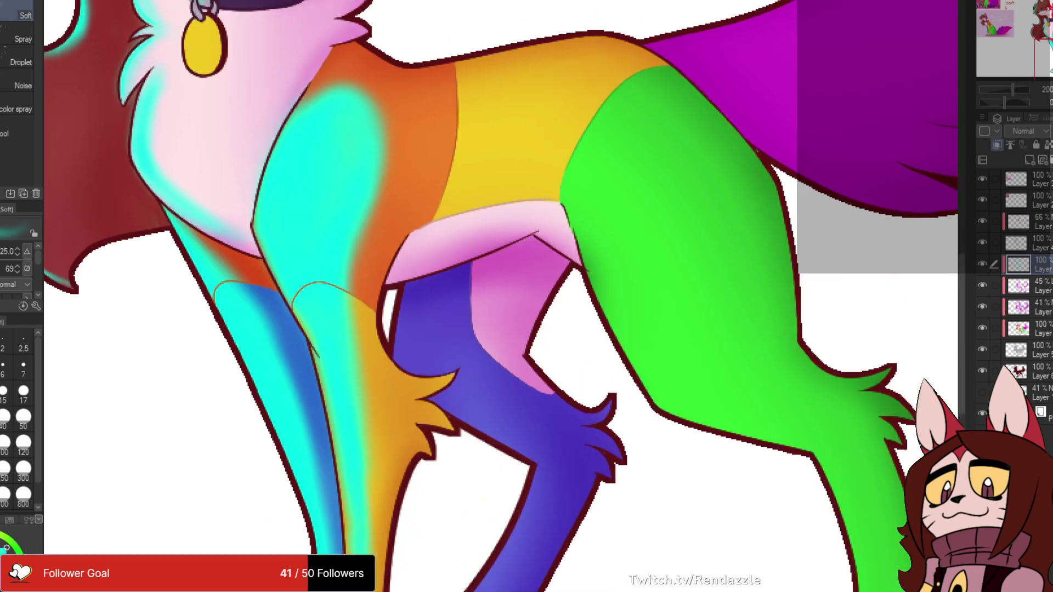
- Brush a broad soft teal glow across the chest with the airbrush at size 70
{"action": "left_click_drag", "start_coordinate": [323, 97], "coordinate": [387, 307]}
{"action": "key", "text": "bracketright"}
{"action": "key", "text": "bracketright"}
{"action": "key", "text": "bracketright"}
{"action": "key", "text": "bracketright"}
{"action": "key", "text": "bracketright"}
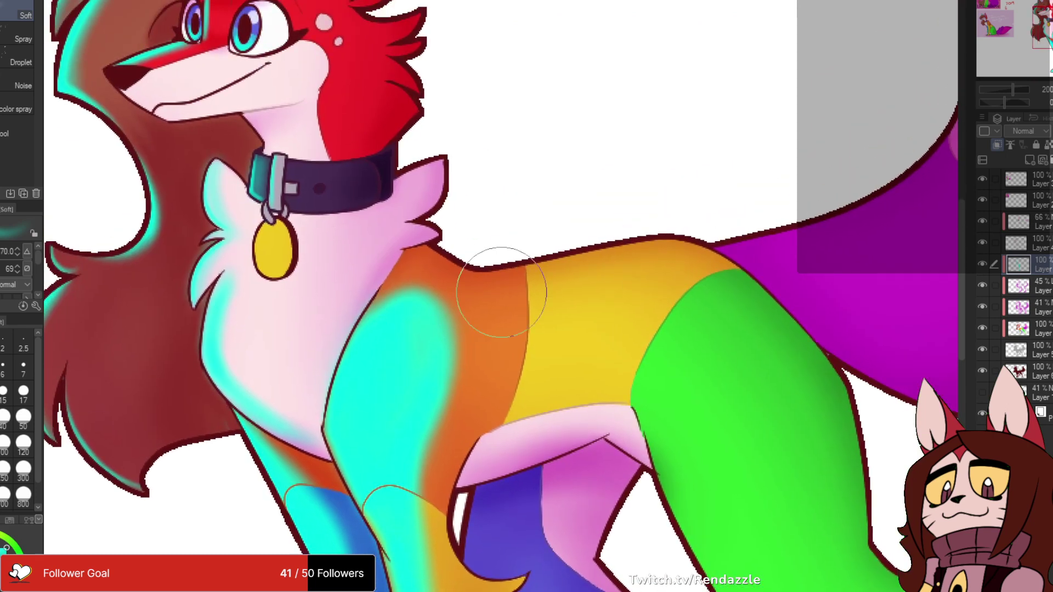
{"action": "left_click_drag", "start_coordinate": [244, 338], "coordinate": [290, 366]}
{"action": "left_click_drag", "start_coordinate": [261, 317], "coordinate": [244, 372]}
{"action": "mouse_move", "coordinate": [408, 356]}
{"action": "left_mouse_down"}
{"action": "mouse_move", "coordinate": [616, 480]}
{"action": "mouse_move", "coordinate": [576, 329]}
{"action": "left_mouse_up"}
- Brush a soft teal glow over the lower hair and its inward curve at brush size 70, redoing unsatisfactory strokes
{"action": "mouse_move", "coordinate": [239, 288]}
{"action": "left_mouse_down"}
{"action": "mouse_move", "coordinate": [314, 423]}
{"action": "mouse_move", "coordinate": [306, 491]}
{"action": "left_mouse_up"}
{"action": "mouse_move", "coordinate": [225, 349]}
{"action": "left_mouse_down"}
{"action": "mouse_move", "coordinate": [218, 404]}
{"action": "mouse_move", "coordinate": [246, 406]}
{"action": "left_mouse_up"}
{"action": "left_click_drag", "start_coordinate": [294, 185], "coordinate": [245, 323]}
{"action": "key", "text": "ctrl+z"}
{"action": "key", "text": "ctrl+z"}
{"action": "key", "text": "ctrl+z"}
{"action": "key", "text": "ctrl+z"}
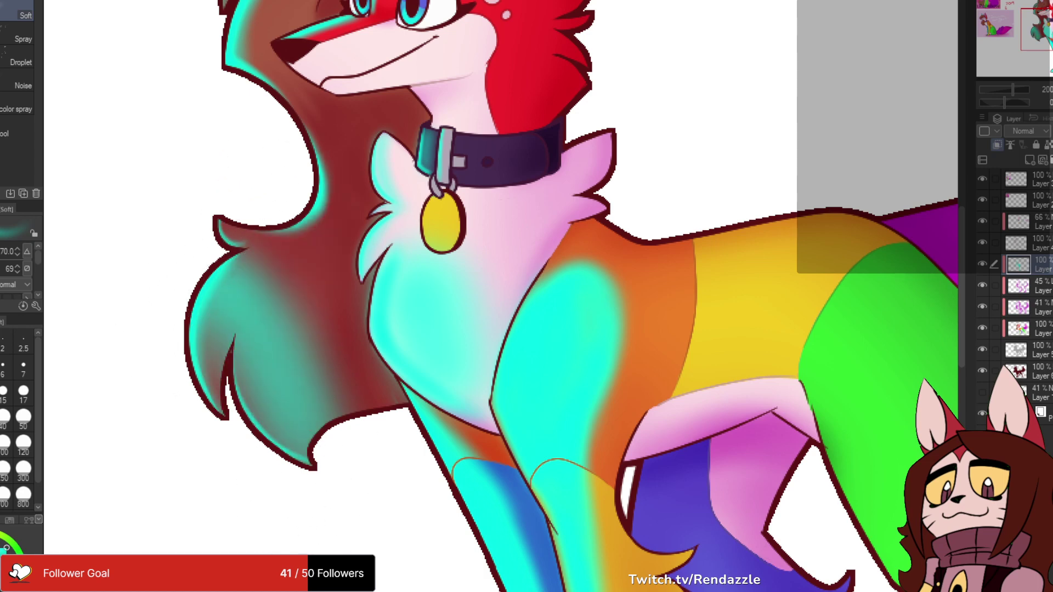
{"action": "mouse_move", "coordinate": [266, 95]}
{"action": "left_mouse_down"}
{"action": "mouse_move", "coordinate": [258, 274]}
{"action": "mouse_move", "coordinate": [219, 283]}
{"action": "left_mouse_up"}
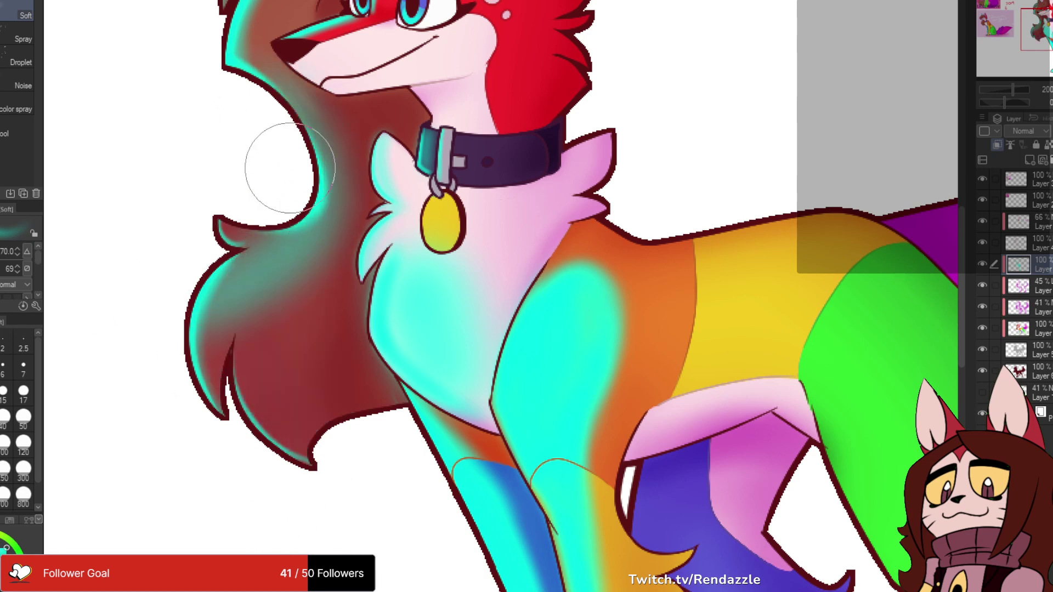
{"action": "mouse_move", "coordinate": [214, 225]}
{"action": "left_mouse_down"}
{"action": "mouse_move", "coordinate": [291, 146]}
{"action": "mouse_move", "coordinate": [305, 347]}
{"action": "left_mouse_up"}
- Extend the soft teal glow over the upper hair and the fringe at brush size 70
{"action": "scroll", "coordinate": [599, 28], "scroll_direction": "down", "scroll_amount": 4}
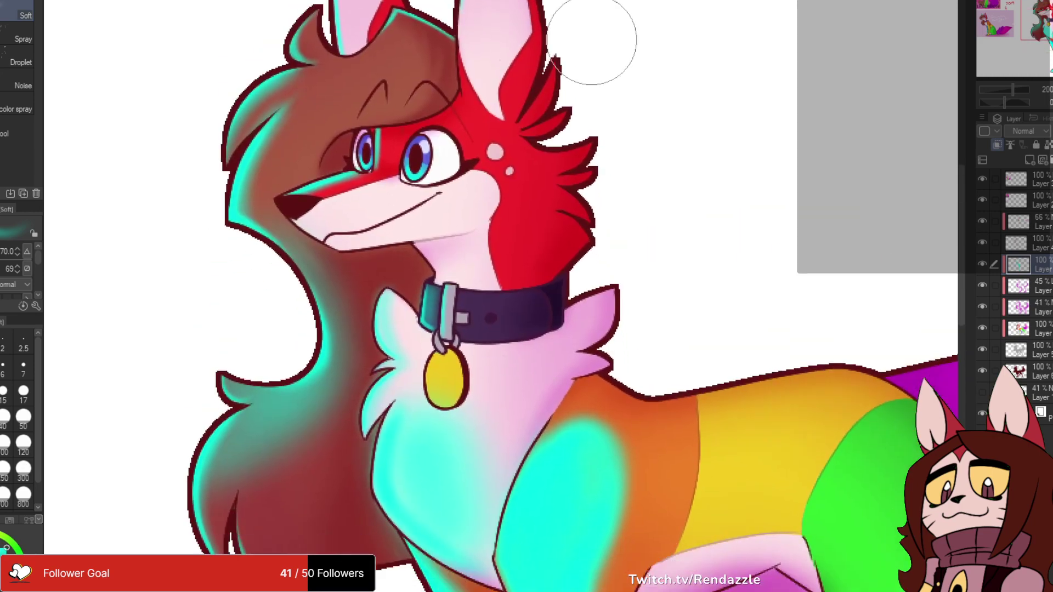
{"action": "left_click_drag", "start_coordinate": [705, 184], "coordinate": [637, 356]}
{"action": "scroll", "coordinate": [472, 272], "scroll_direction": "up", "scroll_amount": 1}
{"action": "left_click_drag", "start_coordinate": [279, 302], "coordinate": [396, 185]}
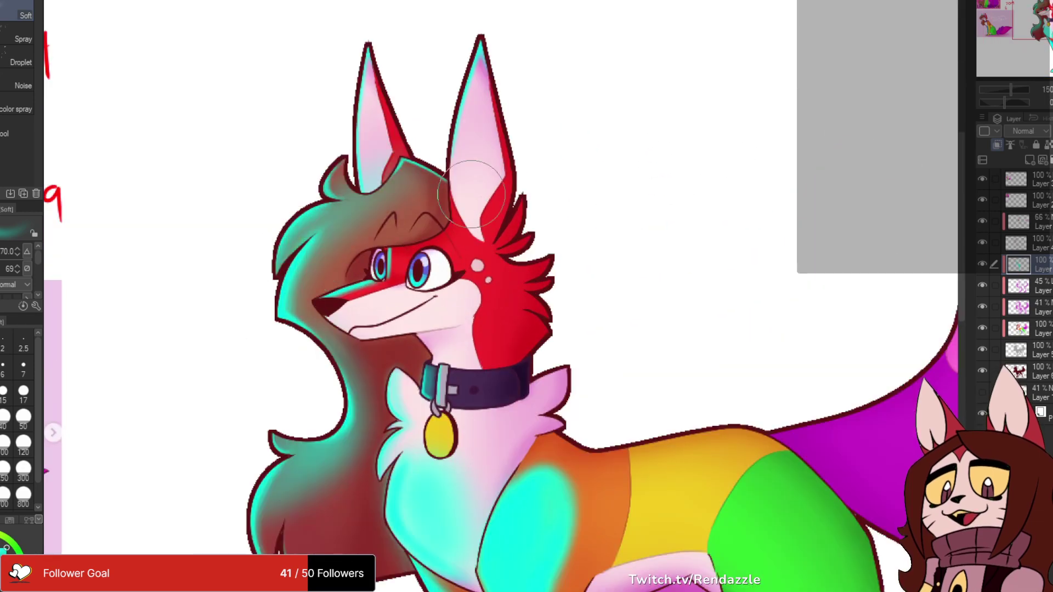
{"action": "left_click_drag", "start_coordinate": [293, 251], "coordinate": [216, 328]}
{"action": "mouse_move", "coordinate": [399, 132]}
{"action": "left_mouse_down"}
{"action": "mouse_move", "coordinate": [367, 80]}
{"action": "mouse_move", "coordinate": [419, 219]}
{"action": "left_mouse_up"}
{"action": "left_click_drag", "start_coordinate": [279, 127], "coordinate": [295, 196]}
{"action": "left_click_drag", "start_coordinate": [295, 195], "coordinate": [237, 80]}
- Soften the teal glow's inner edge on the orange shoulder and upper foreleg at brush size 70
{"action": "scroll", "coordinate": [334, 367], "scroll_direction": "down", "scroll_amount": 3}
{"action": "scroll", "coordinate": [334, 368], "scroll_direction": "right", "scroll_amount": 2}
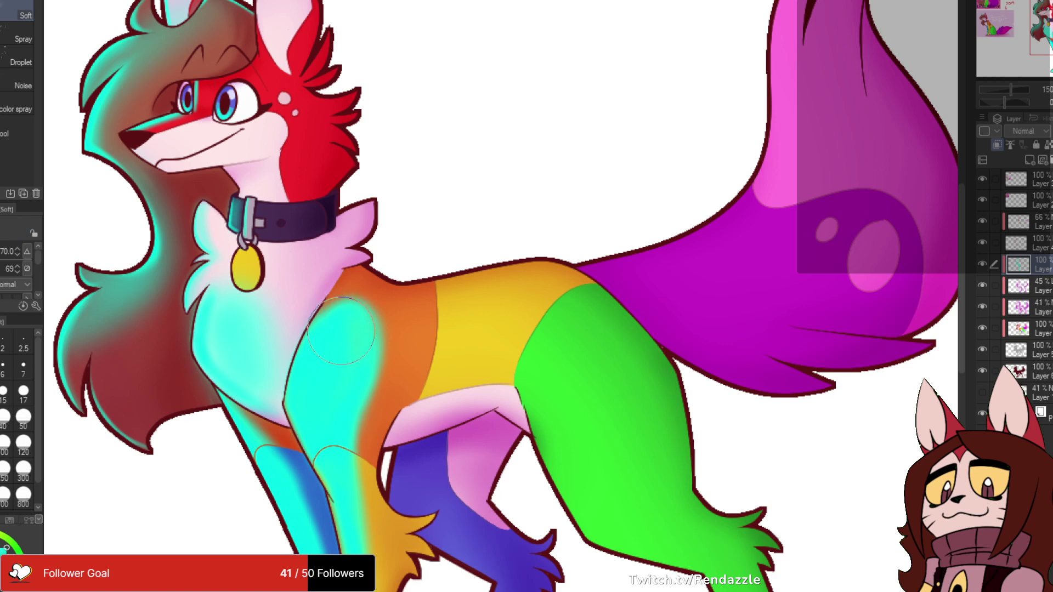
{"action": "scroll", "coordinate": [335, 202], "scroll_direction": "down", "scroll_amount": 3}
{"action": "scroll", "coordinate": [335, 202], "scroll_direction": "right", "scroll_amount": 2}
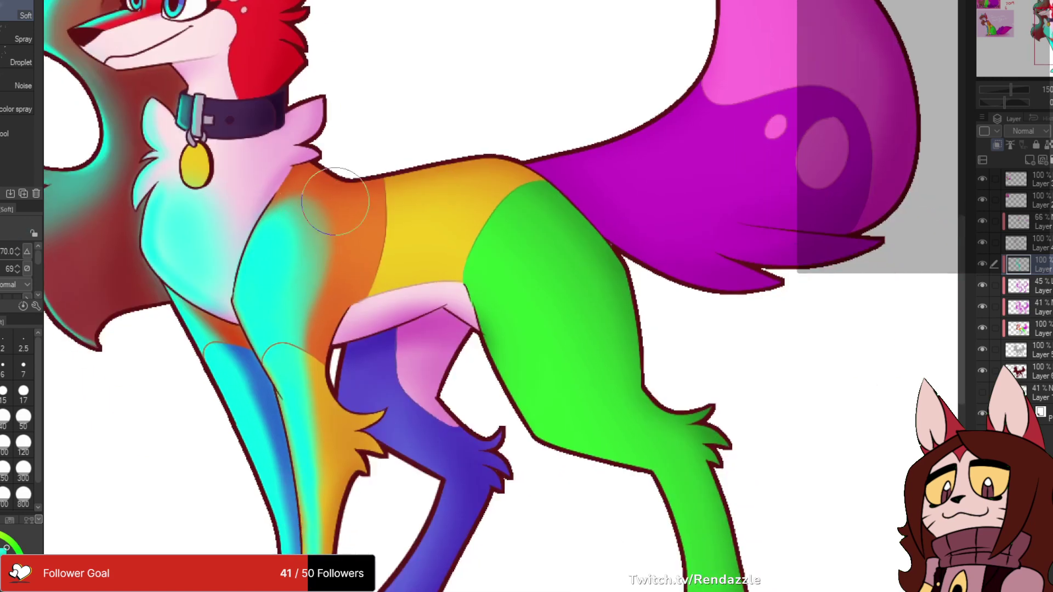
{"action": "scroll", "coordinate": [351, 329], "scroll_direction": "down", "scroll_amount": 3}
{"action": "scroll", "coordinate": [351, 329], "scroll_direction": "left", "scroll_amount": 1}
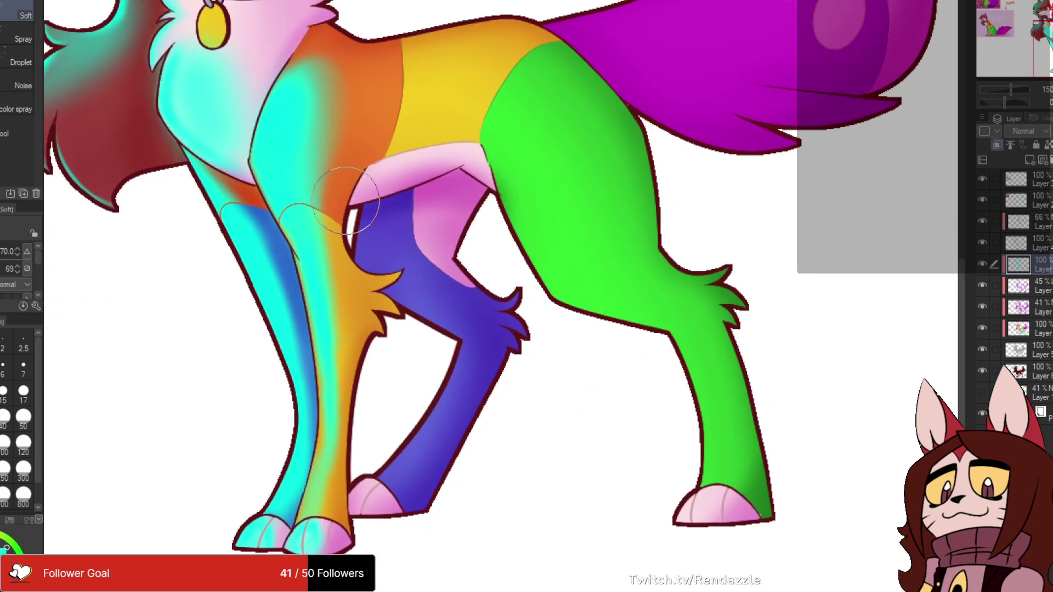
{"action": "scroll", "coordinate": [494, 296], "scroll_direction": "up", "scroll_amount": 4}
{"action": "scroll", "coordinate": [493, 296], "scroll_direction": "right", "scroll_amount": 1}
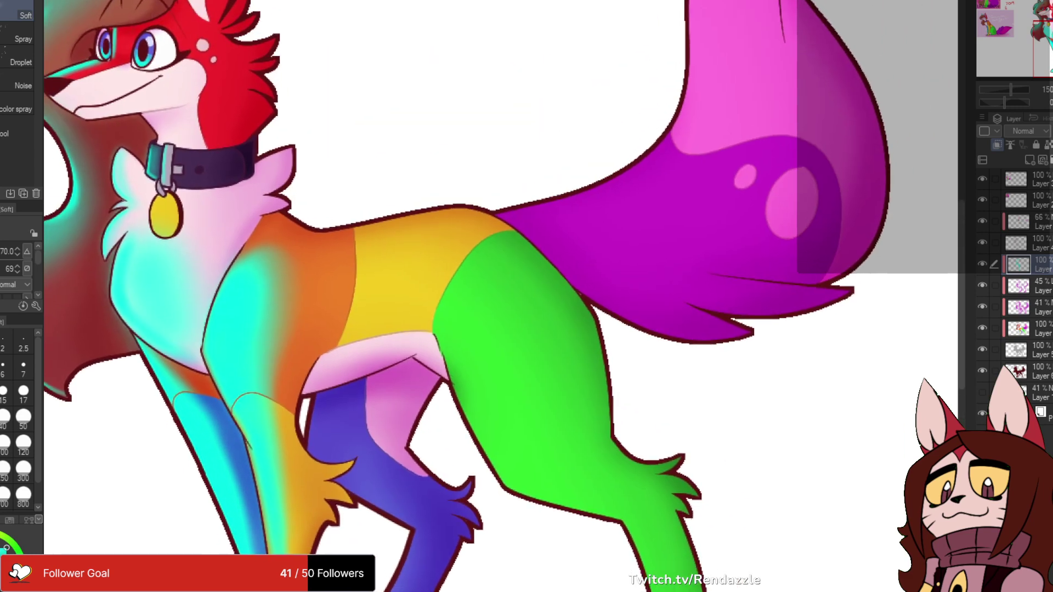
- Brush a soft teal glow down the front of the green hind leg and onto its paw at brush size 70
{"action": "mouse_move", "coordinate": [496, 355]}
{"action": "left_mouse_down"}
{"action": "mouse_move", "coordinate": [574, 541]}
{"action": "mouse_move", "coordinate": [461, 340]}
{"action": "mouse_move", "coordinate": [558, 530]}
{"action": "left_mouse_up"}
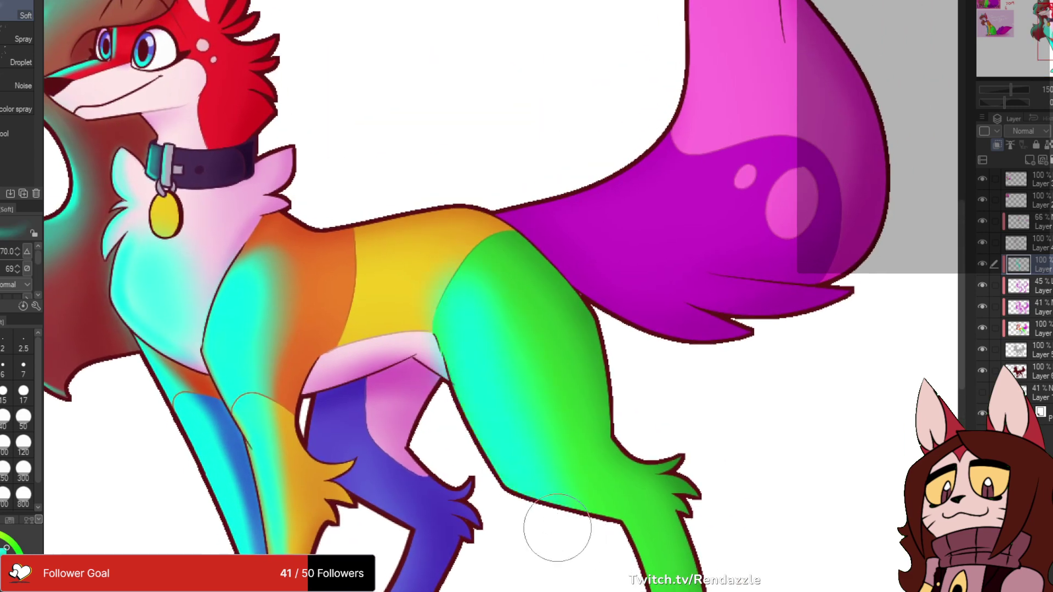
{"action": "left_click_drag", "start_coordinate": [515, 431], "coordinate": [491, 383]}
{"action": "scroll", "coordinate": [399, 215], "scroll_direction": "down", "scroll_amount": 4}
{"action": "scroll", "coordinate": [398, 215], "scroll_direction": "right", "scroll_amount": 2}
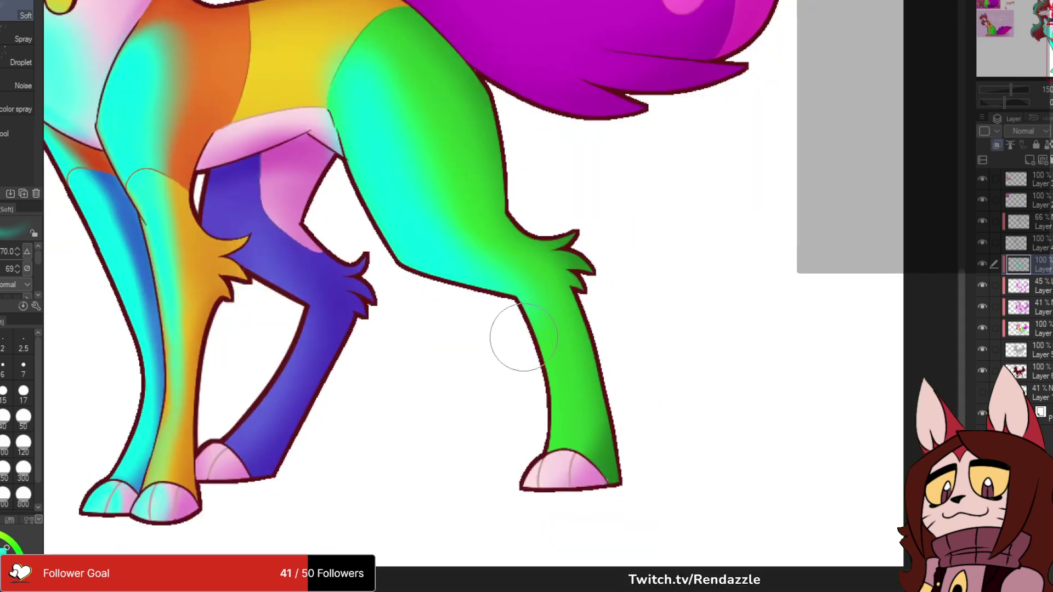
{"action": "mouse_move", "coordinate": [524, 337]}
{"action": "left_mouse_down"}
{"action": "mouse_move", "coordinate": [540, 430]}
{"action": "mouse_move", "coordinate": [503, 517]}
{"action": "mouse_move", "coordinate": [708, 512]}
{"action": "left_mouse_up"}
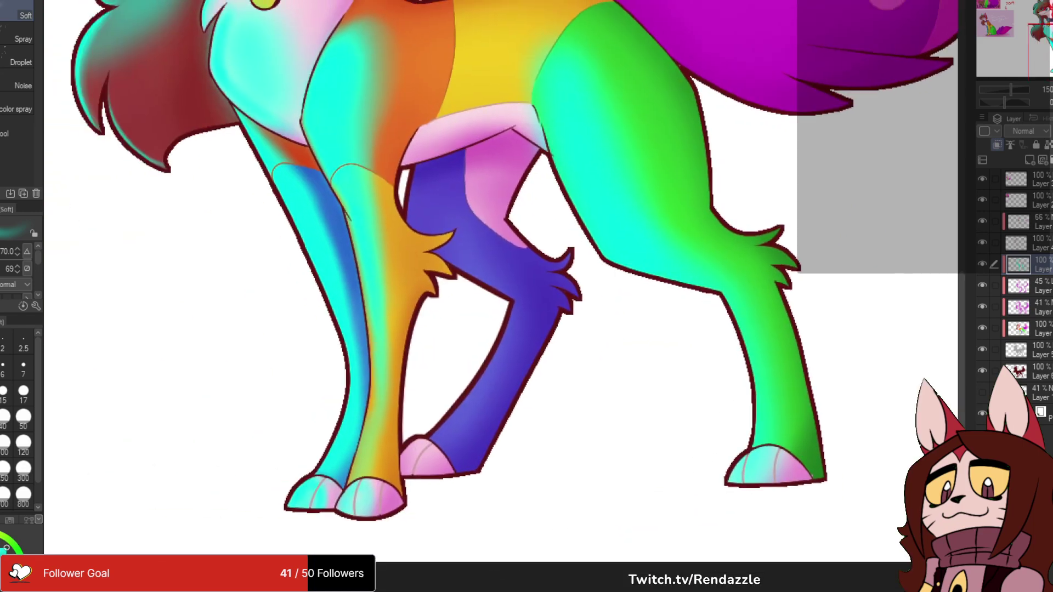
{"action": "left_click_drag", "start_coordinate": [452, 102], "coordinate": [409, 73]}
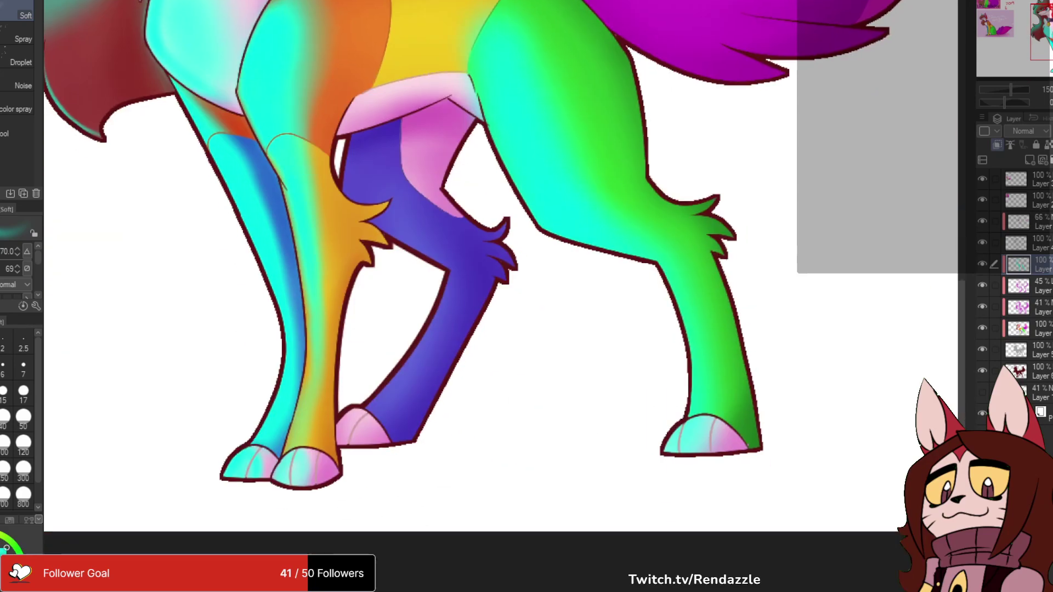
- Paint teal highlights along the front edge of the blue hind leg and onto its paw at brush size 25
{"action": "scroll", "coordinate": [380, 296], "scroll_direction": "up", "scroll_amount": 3}
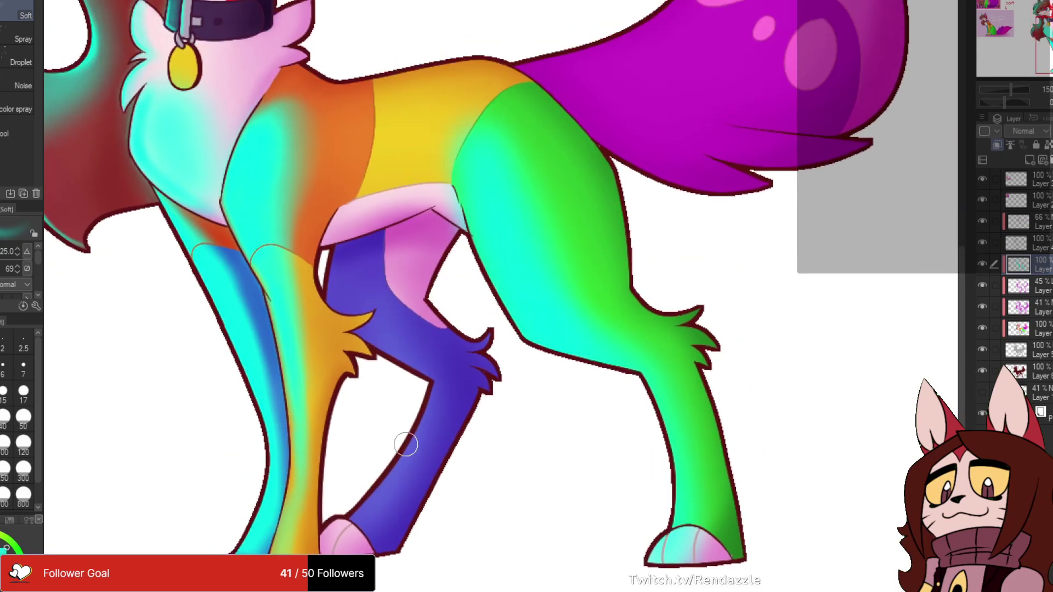
{"action": "left_click_drag", "start_coordinate": [431, 379], "coordinate": [357, 522]}
{"action": "left_click_drag", "start_coordinate": [432, 382], "coordinate": [367, 493]}
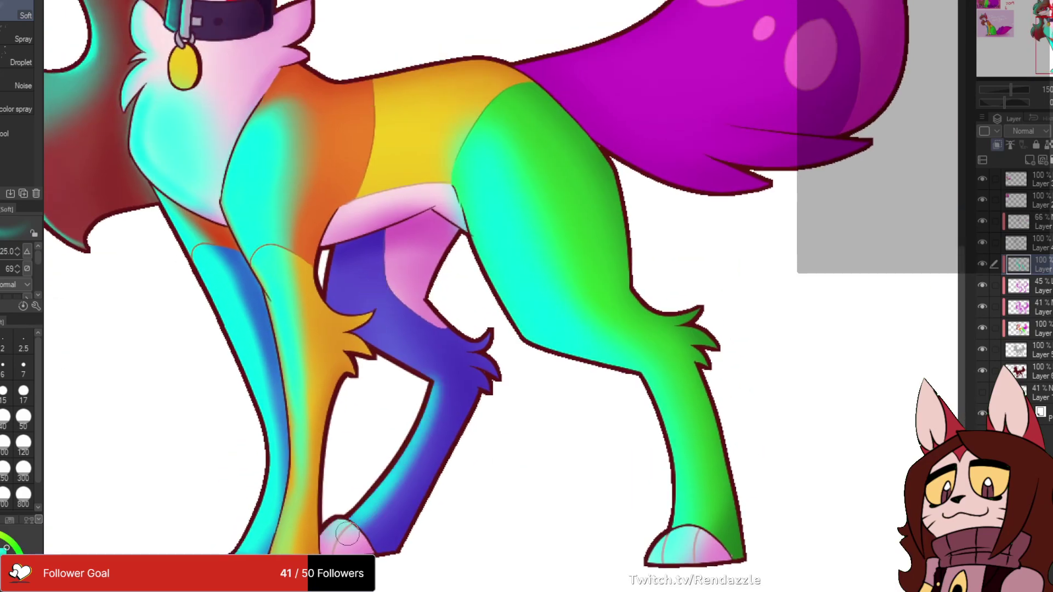
{"action": "left_click_drag", "start_coordinate": [347, 533], "coordinate": [417, 591]}
{"action": "mouse_move", "coordinate": [429, 402]}
{"action": "left_mouse_down"}
{"action": "mouse_move", "coordinate": [498, 434]}
{"action": "mouse_move", "coordinate": [484, 428]}
{"action": "left_mouse_up"}
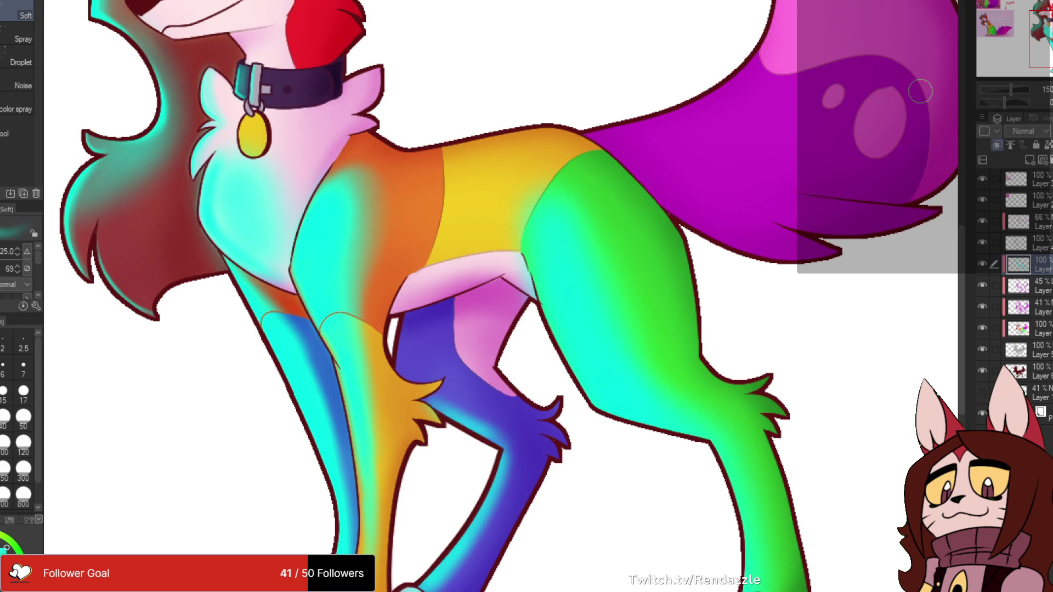
{"action": "scroll", "coordinate": [920, 91], "scroll_direction": "down", "scroll_amount": 2}
- Set the highlight layer to Color dodge at 44% opacity and recolour its teal highlights yellow
{"action": "left_click_drag", "start_coordinate": [920, 91], "coordinate": [759, 203]}
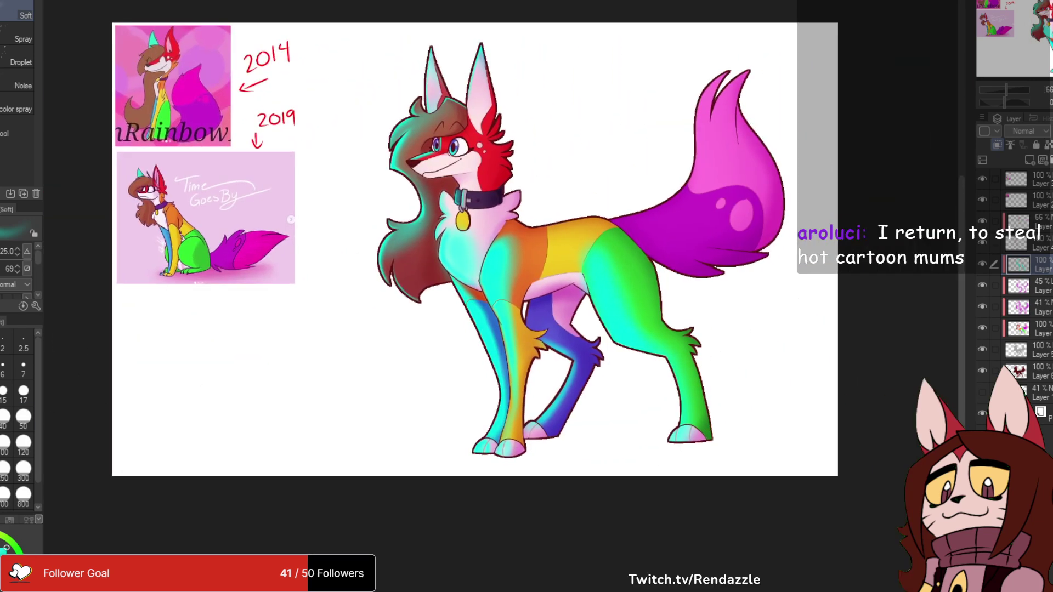
{"action": "key", "text": "ctrl+z"}
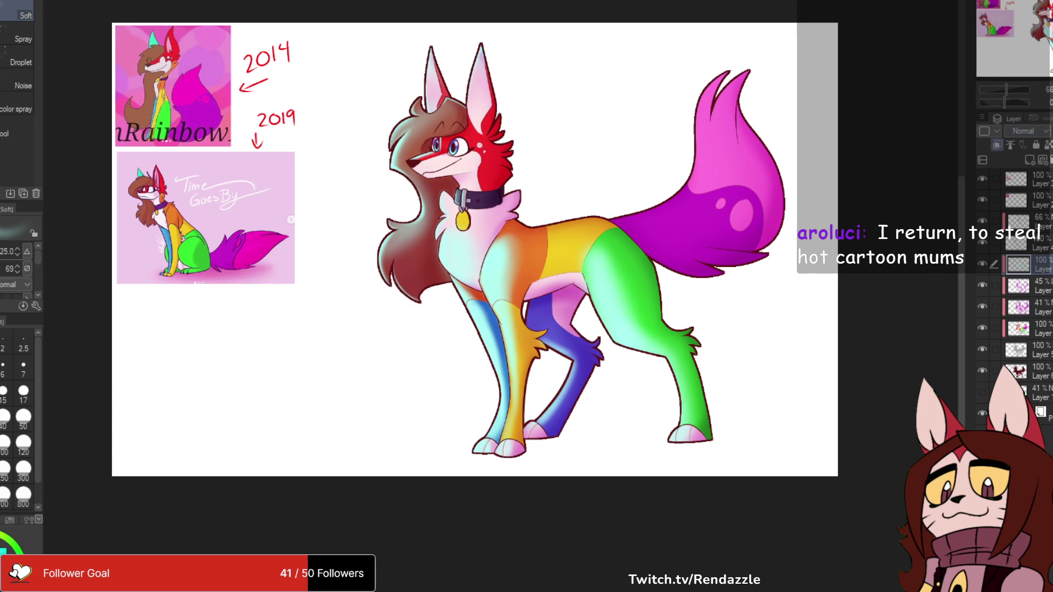
{"action": "left_click", "coordinate": [1026, 174]}
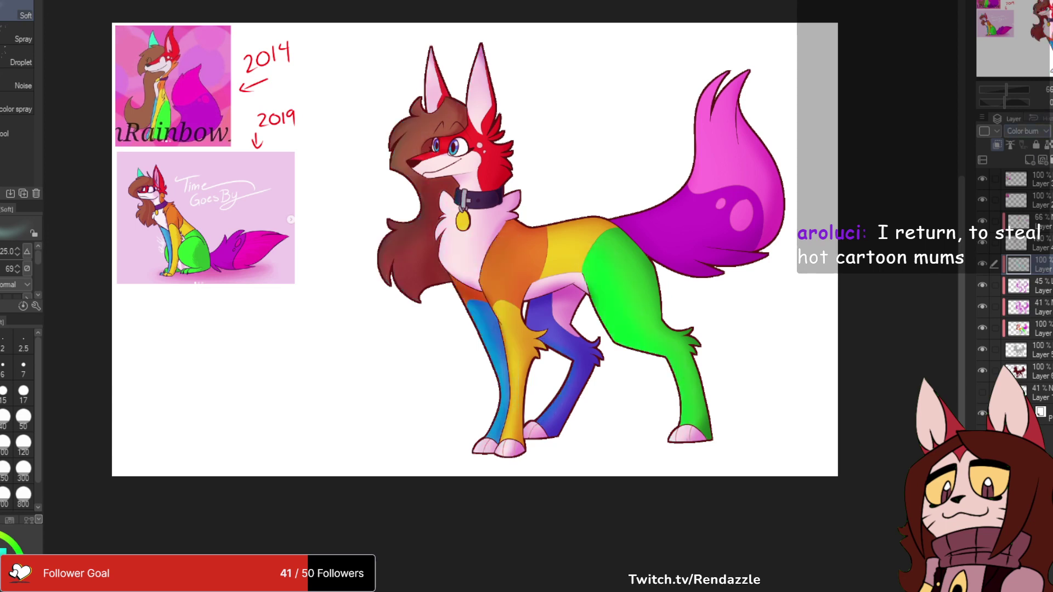
{"action": "left_click", "coordinate": [1027, 230]}
{"action": "key", "text": "ctrl+y"}
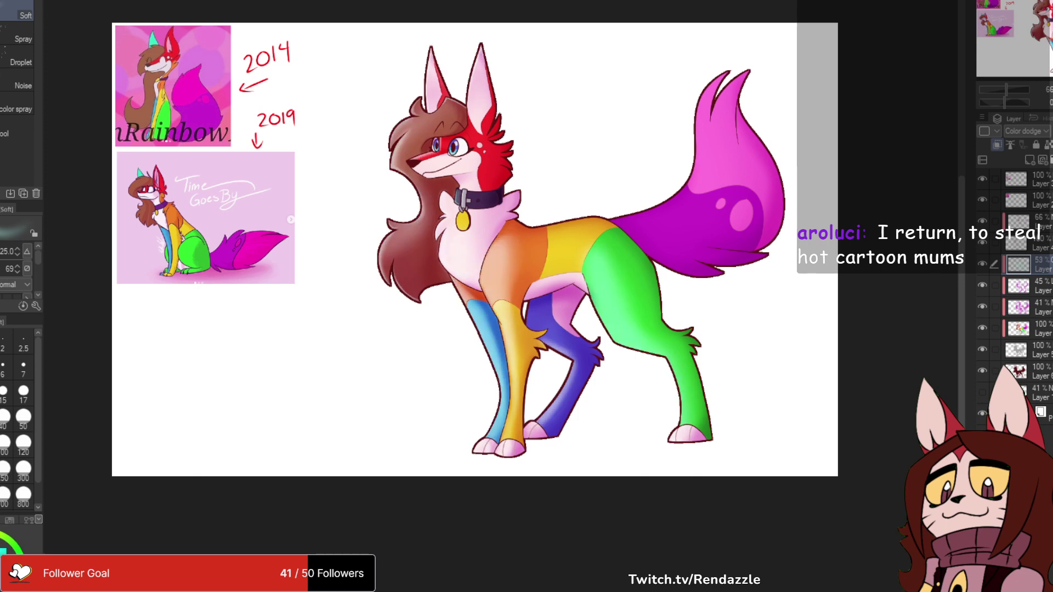
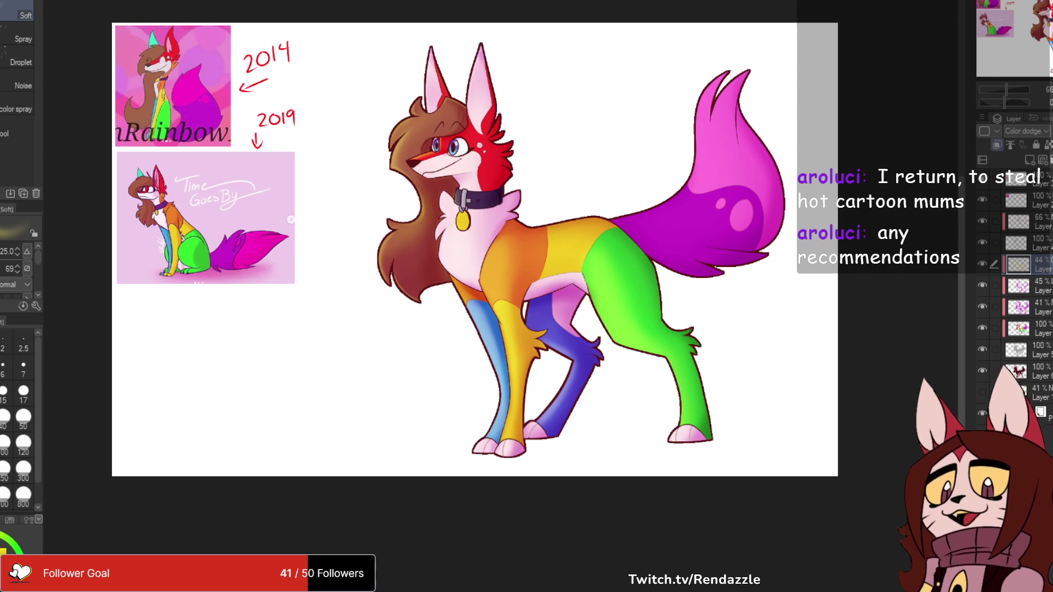
{"action": "key", "text": "ctrl+plus"}
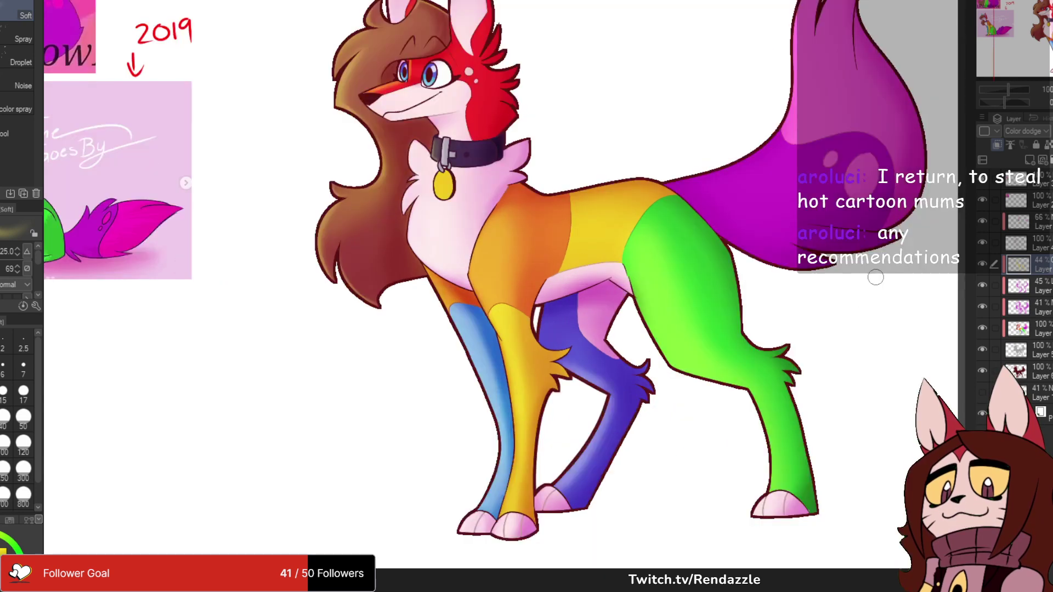
{"action": "left_click_drag", "start_coordinate": [815, 242], "coordinate": [787, 307]}
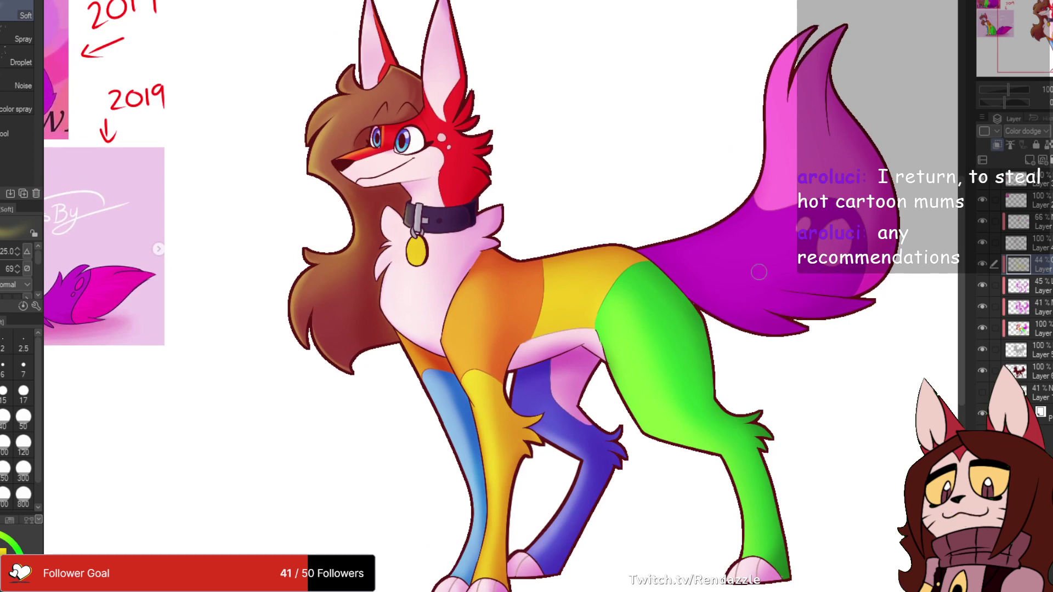
- Brush thin yellow highlight streaks through the bangs and the front of the hair at brush size 10
{"action": "scroll", "coordinate": [759, 272], "scroll_direction": "down", "scroll_amount": 2}
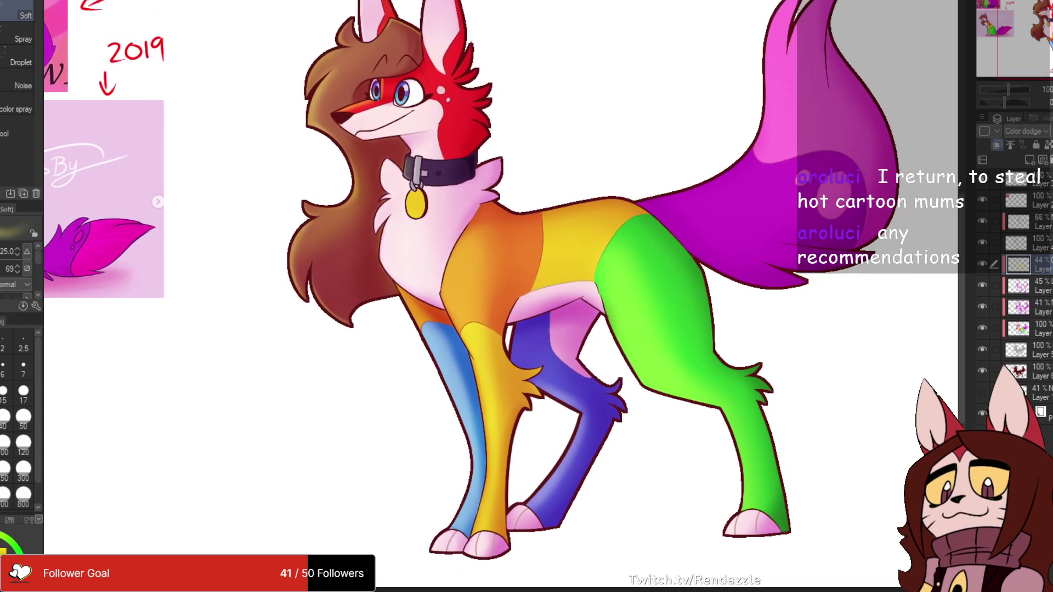
{"action": "scroll", "coordinate": [500, 296], "scroll_direction": "up", "scroll_amount": 5}
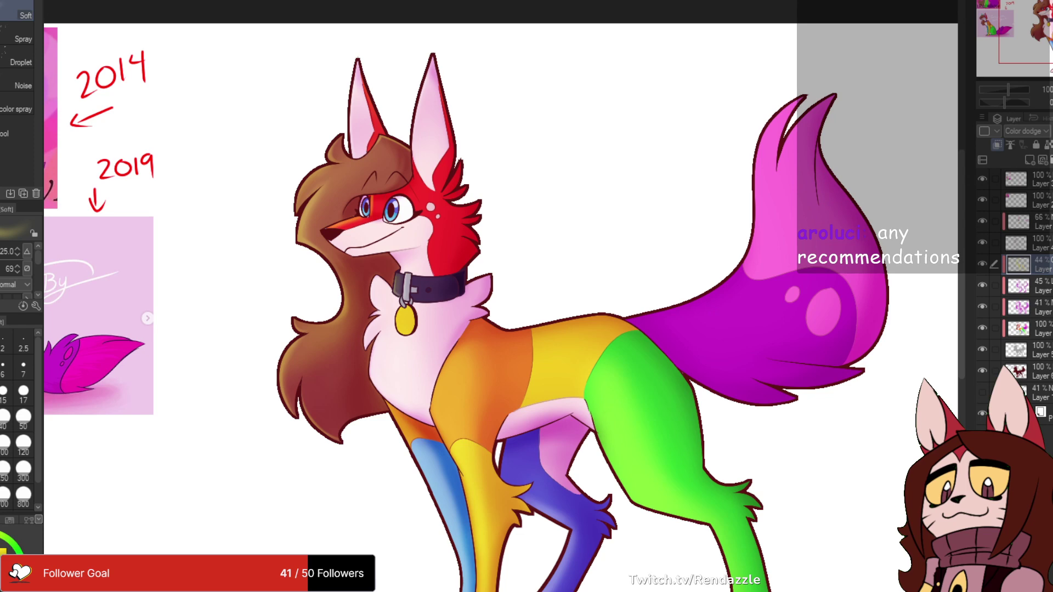
{"action": "scroll", "coordinate": [393, 197], "scroll_direction": "up", "scroll_amount": 5}
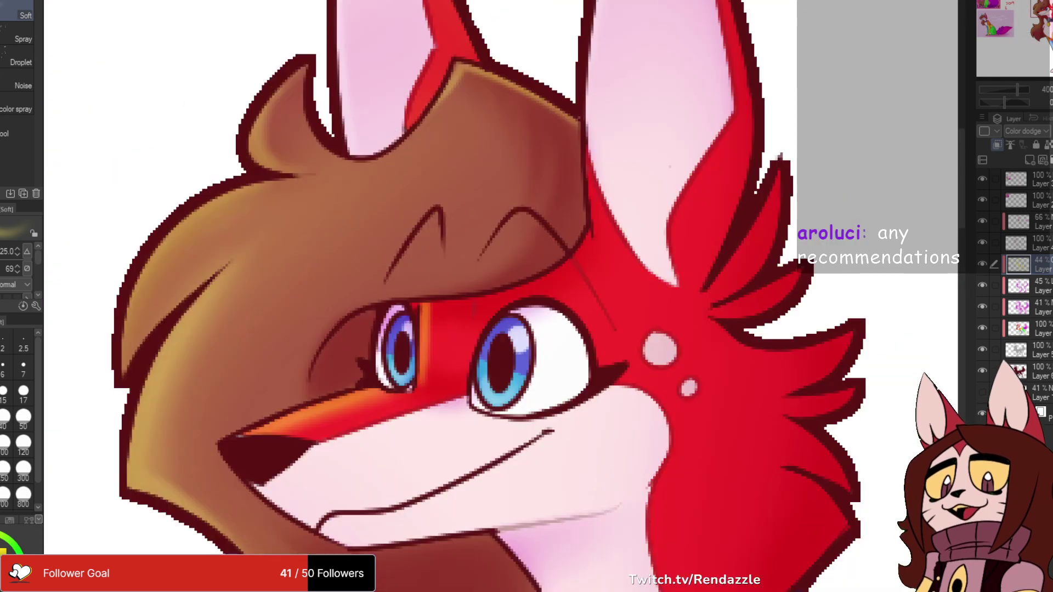
{"action": "key", "text": "bracketleft"}
{"action": "key", "text": "bracketleft"}
{"action": "key", "text": "bracketleft"}
{"action": "key", "text": "bracketleft"}
{"action": "key", "text": "bracketleft"}
{"action": "left_click_drag", "start_coordinate": [315, 221], "coordinate": [335, 208]}
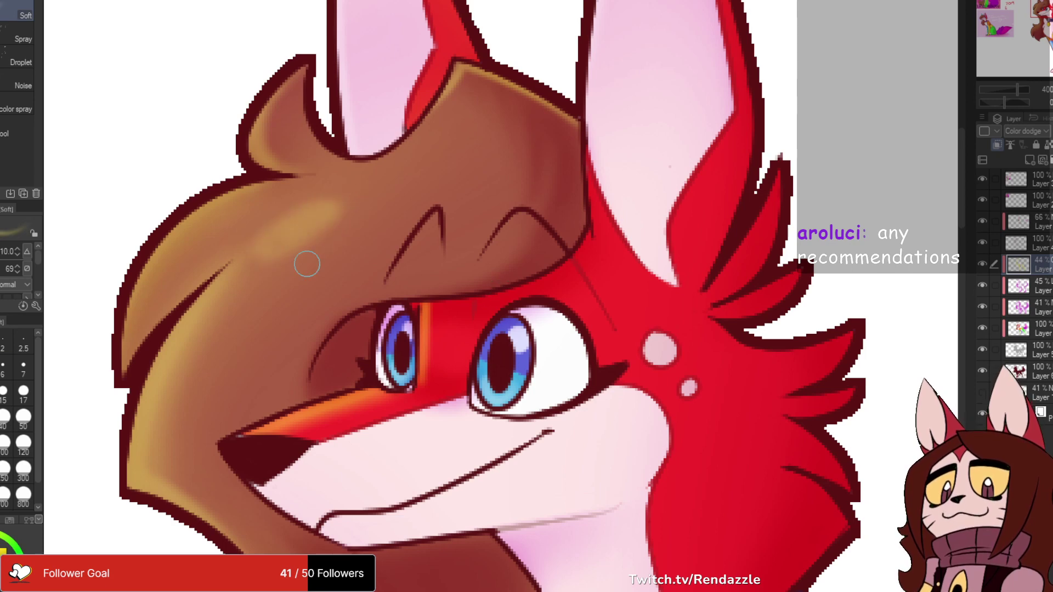
{"action": "left_click_drag", "start_coordinate": [306, 264], "coordinate": [251, 317]}
{"action": "key", "text": "ctrl+z"}
{"action": "key", "text": "ctrl+z"}
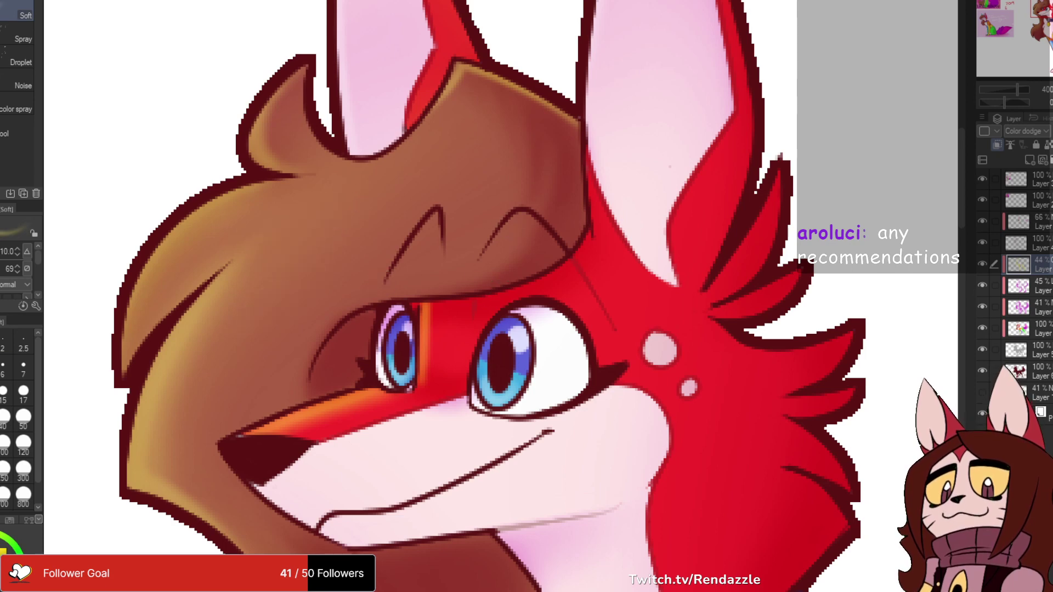
{"action": "left_click_drag", "start_coordinate": [486, 77], "coordinate": [430, 265]}
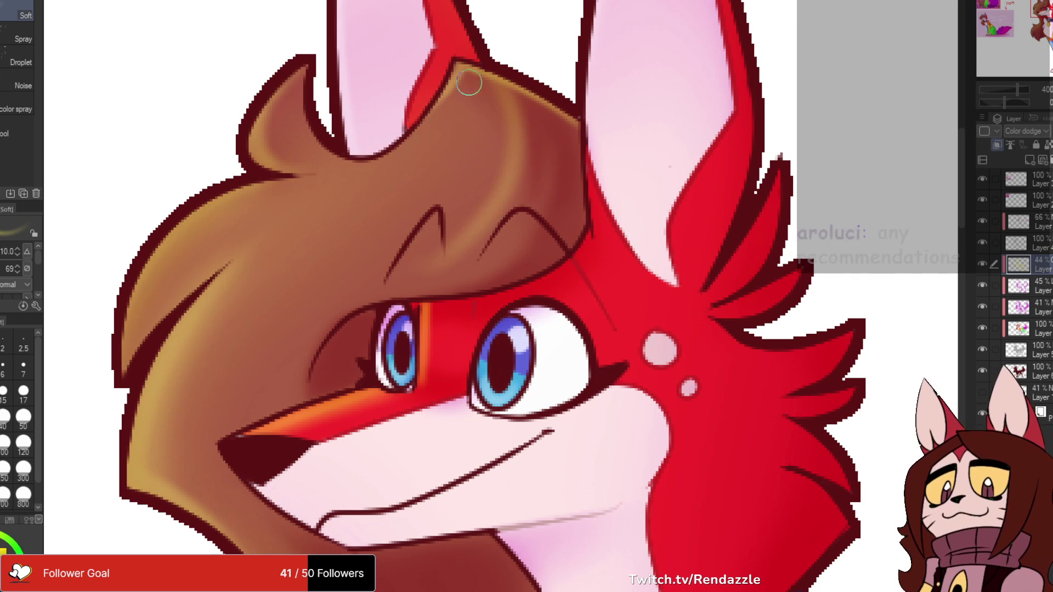
{"action": "left_click_drag", "start_coordinate": [468, 82], "coordinate": [320, 226]}
- Brush thin yellow highlight streaks up the outermost lock of the lower hair at brush size 10
{"action": "scroll", "coordinate": [320, 226], "scroll_direction": "down", "scroll_amount": 5}
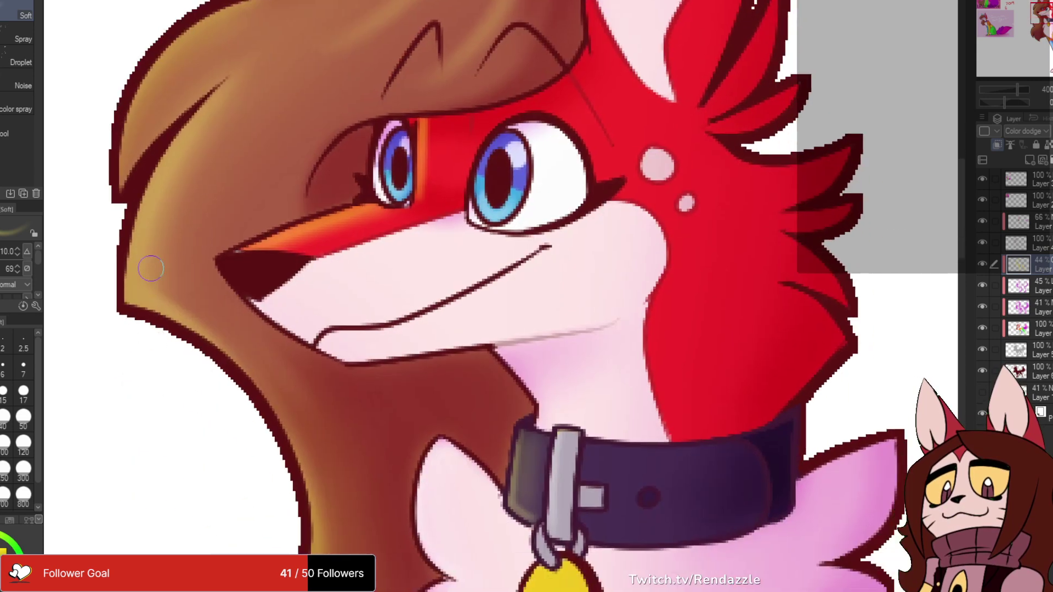
{"action": "scroll", "coordinate": [408, 87], "scroll_direction": "down", "scroll_amount": 4}
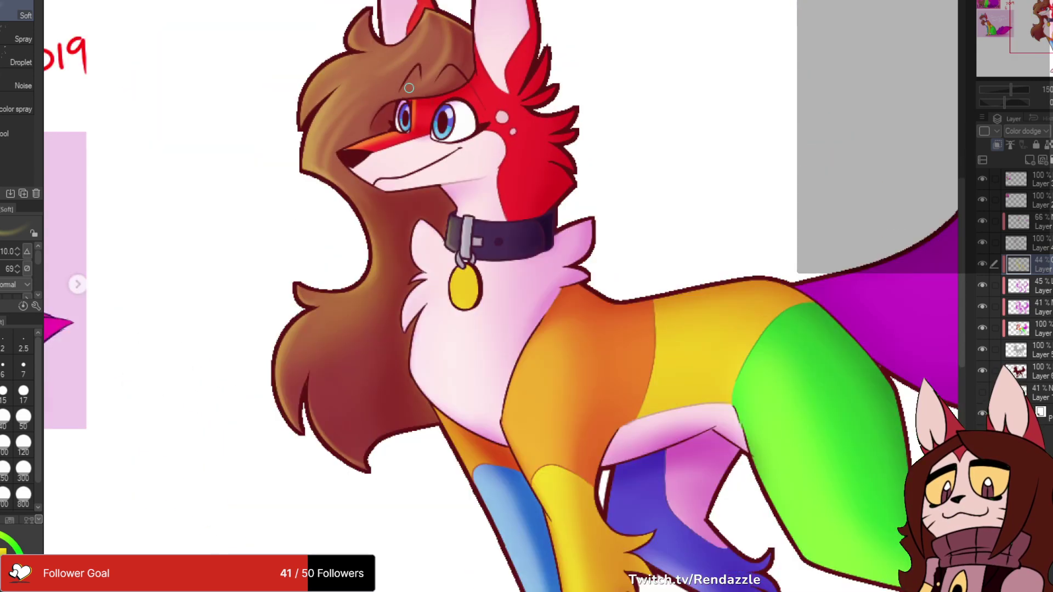
{"action": "scroll", "coordinate": [409, 87], "scroll_direction": "down", "scroll_amount": 2}
{"action": "left_click_drag", "start_coordinate": [367, 398], "coordinate": [336, 280]}
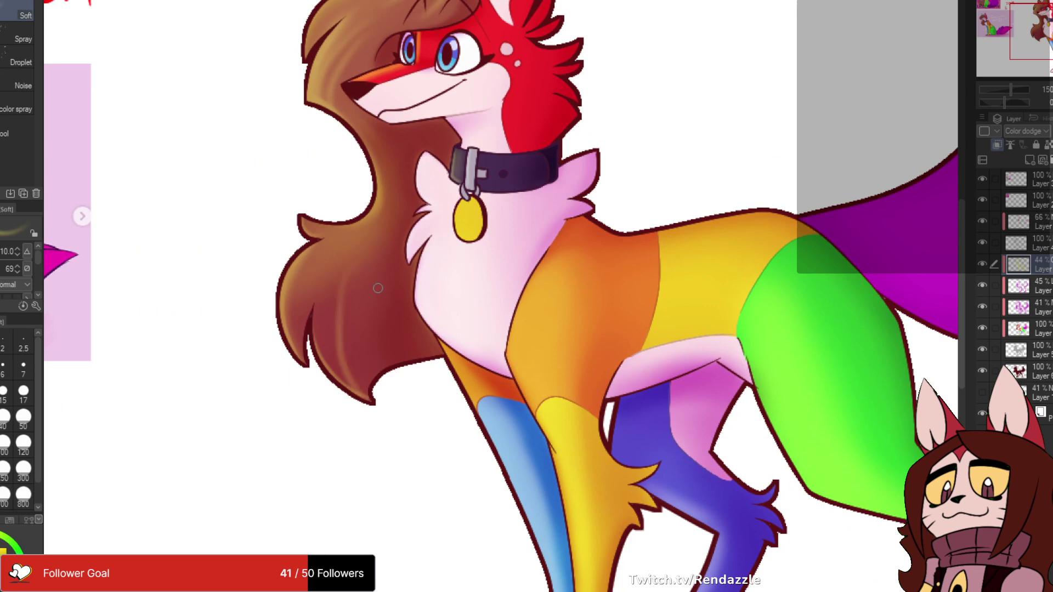
{"action": "key", "text": "ctrl+z"}
{"action": "left_click_drag", "start_coordinate": [296, 354], "coordinate": [390, 239]}
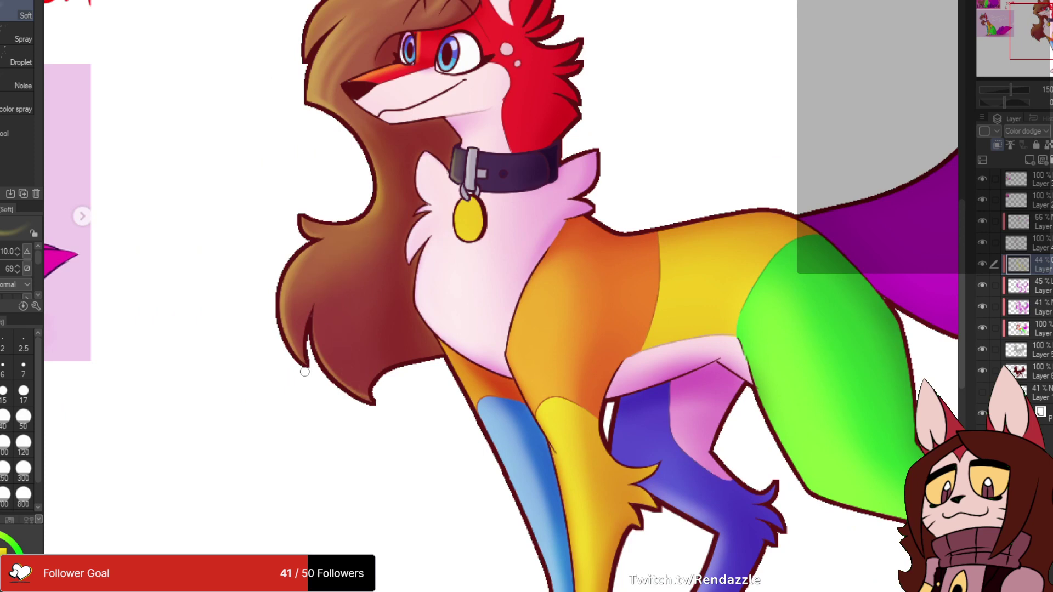
{"action": "left_click_drag", "start_coordinate": [302, 359], "coordinate": [345, 235]}
{"action": "left_click_drag", "start_coordinate": [329, 349], "coordinate": [408, 223]}
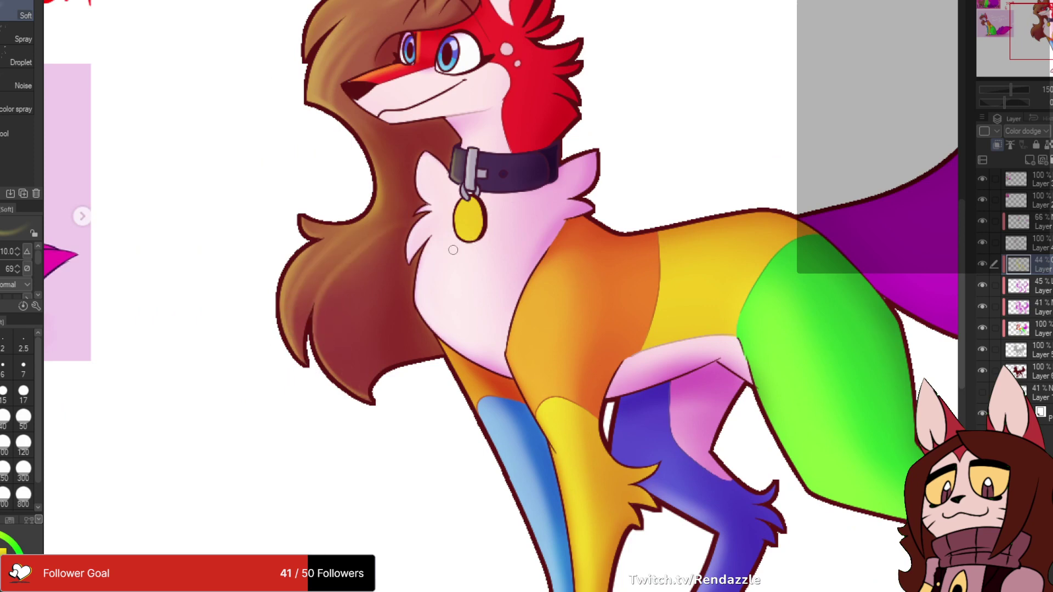
{"action": "key", "text": "ctrl+z"}
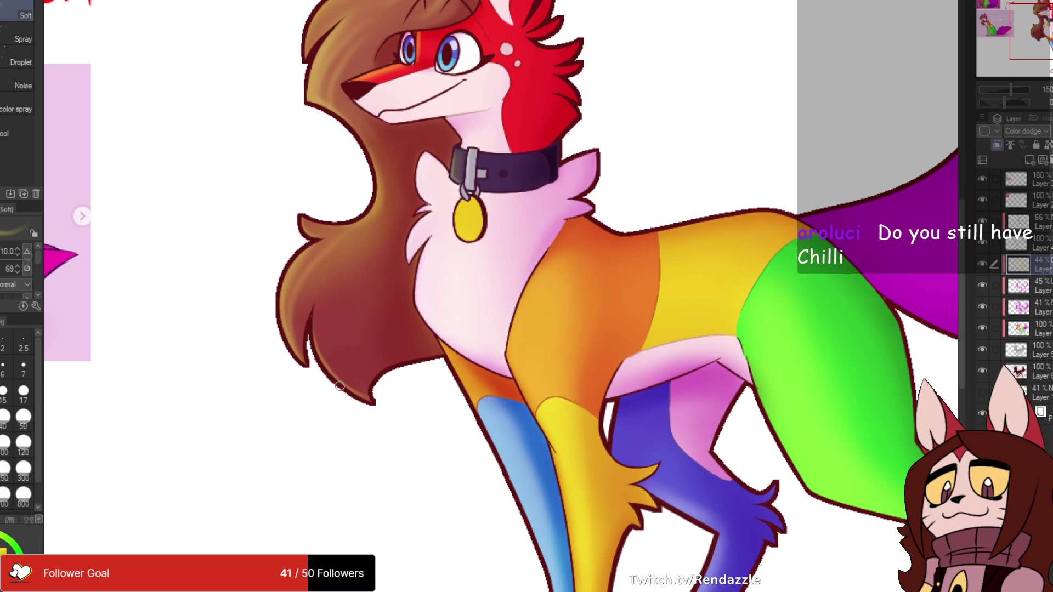
- Brush a curved yellow highlight streak up the front of the lower hair's large inner lock
{"action": "mouse_move", "coordinate": [332, 373]}
{"action": "left_mouse_down"}
{"action": "mouse_move", "coordinate": [367, 247]}
{"action": "mouse_move", "coordinate": [412, 163]}
{"action": "left_mouse_up"}
{"action": "key", "text": "ctrl+z"}
{"action": "left_click_drag", "start_coordinate": [315, 305], "coordinate": [412, 196]}
{"action": "key", "text": "ctrl+z"}
{"action": "mouse_move", "coordinate": [316, 339]}
{"action": "left_mouse_down"}
{"action": "mouse_move", "coordinate": [389, 242]}
{"action": "mouse_move", "coordinate": [401, 145]}
{"action": "left_mouse_up"}
{"action": "key", "text": "ctrl+z"}
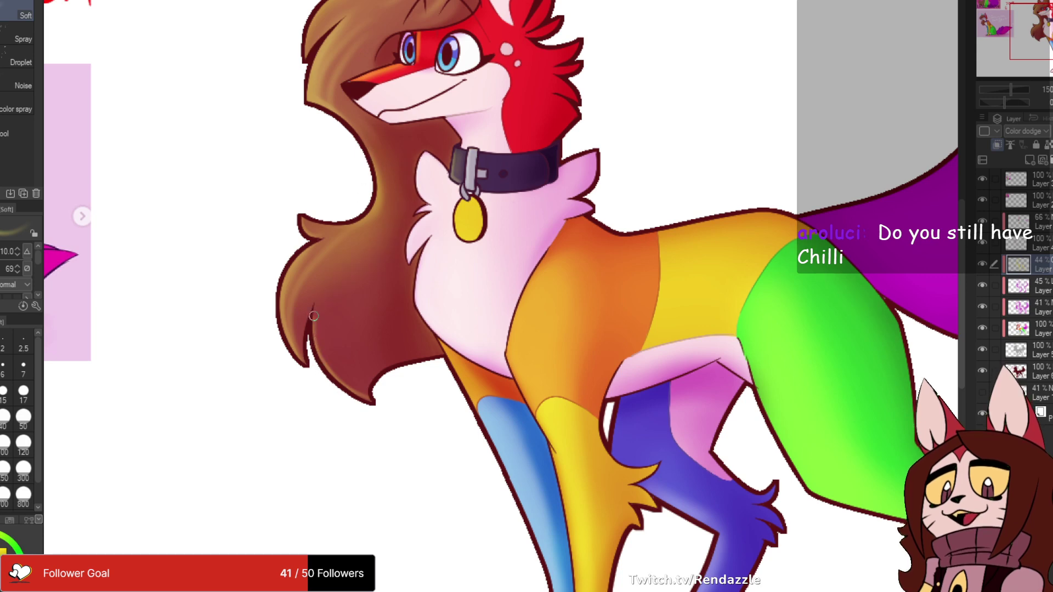
{"action": "left_click_drag", "start_coordinate": [314, 317], "coordinate": [414, 174]}
{"action": "key", "text": "ctrl+z"}
{"action": "mouse_move", "coordinate": [326, 367]}
{"action": "left_mouse_down"}
{"action": "mouse_move", "coordinate": [319, 302]}
{"action": "mouse_move", "coordinate": [367, 247]}
{"action": "left_mouse_up"}
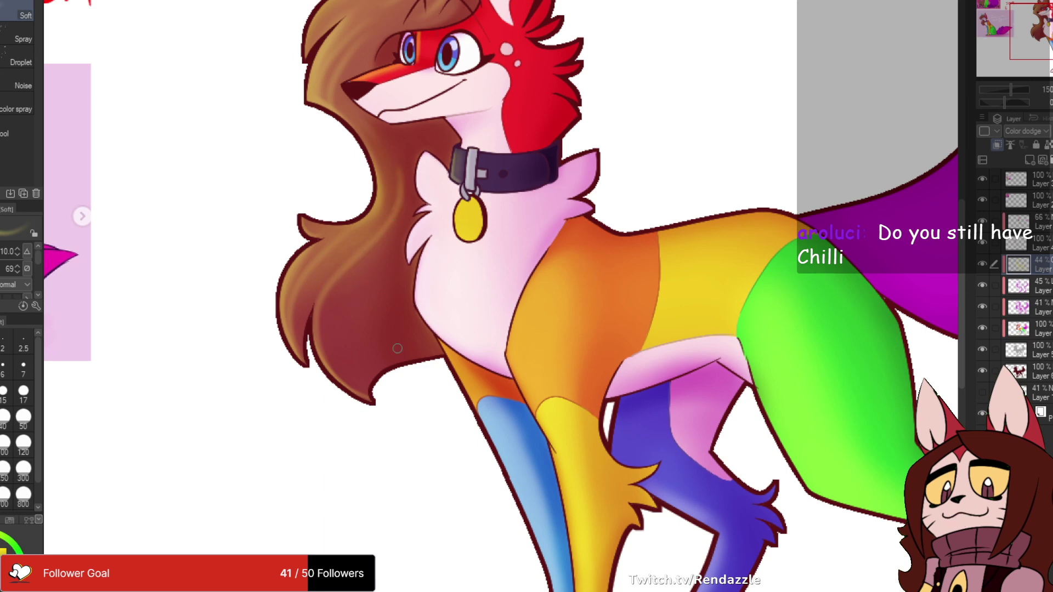
- Brush another yellow highlight streak from the hair's lowest tip up through the lock beside the chest
{"action": "left_click_drag", "start_coordinate": [359, 409], "coordinate": [407, 279]}
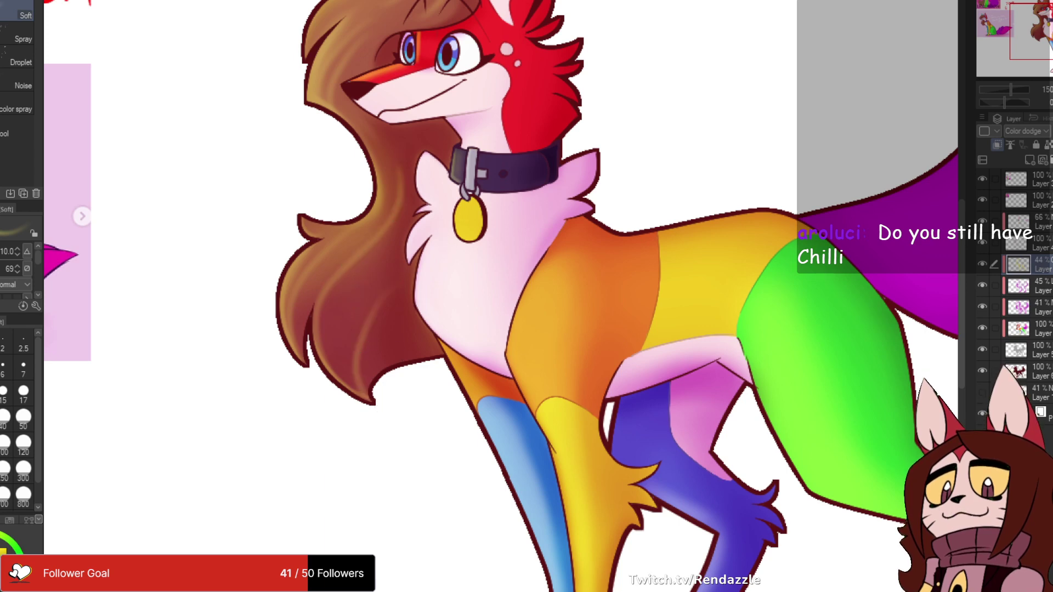
{"action": "key", "text": "ctrl+z"}
{"action": "left_click_drag", "start_coordinate": [377, 404], "coordinate": [394, 264]}
{"action": "key", "text": "ctrl+z"}
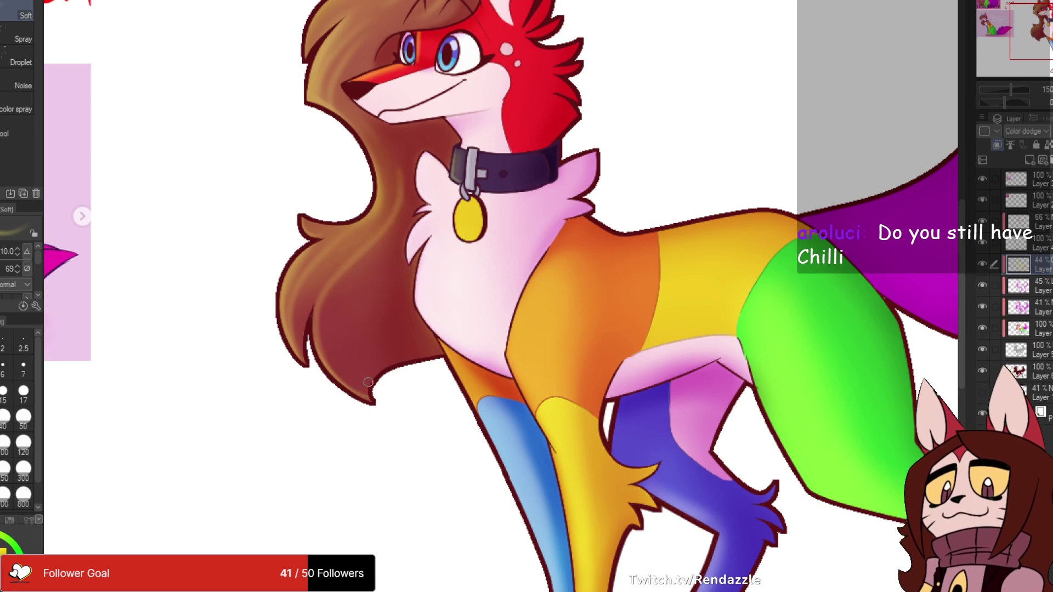
{"action": "left_click_drag", "start_coordinate": [351, 384], "coordinate": [368, 278]}
{"action": "key", "text": "ctrl+z"}
{"action": "left_click_drag", "start_coordinate": [349, 348], "coordinate": [399, 266]}
{"action": "mouse_move", "coordinate": [461, 178]}
{"action": "left_mouse_down"}
{"action": "mouse_move", "coordinate": [445, 190]}
{"action": "mouse_move", "coordinate": [447, 154]}
{"action": "left_mouse_up"}
{"action": "key", "text": "ctrl+z"}
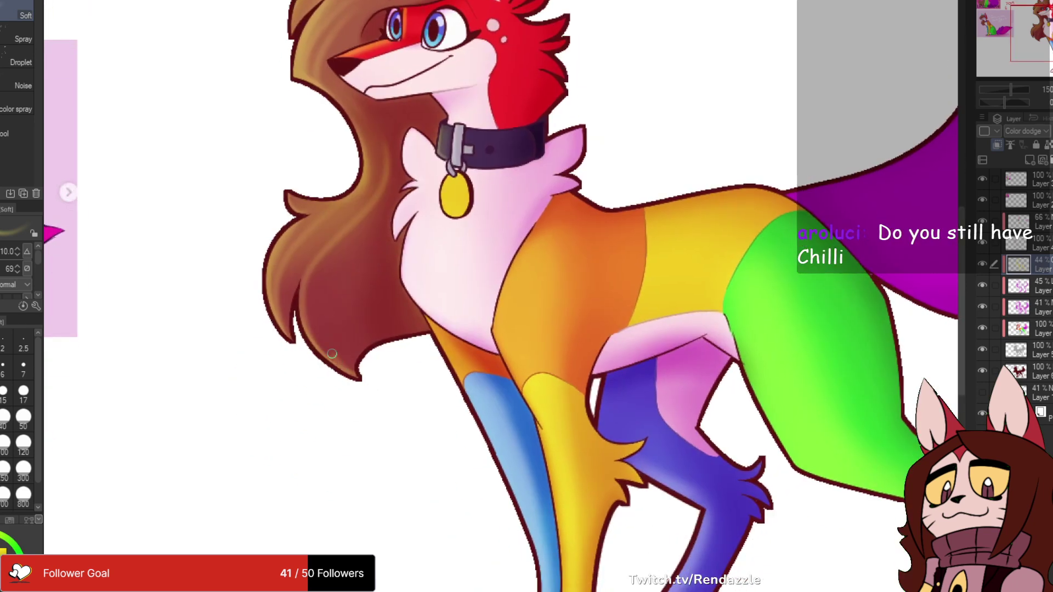
{"action": "left_click_drag", "start_coordinate": [332, 353], "coordinate": [378, 252]}
- Brush a soft highlight down the tail's front edge and across its purple part, going from brush size 30 to 70
{"action": "scroll", "coordinate": [654, 95], "scroll_direction": "down", "scroll_amount": 4}
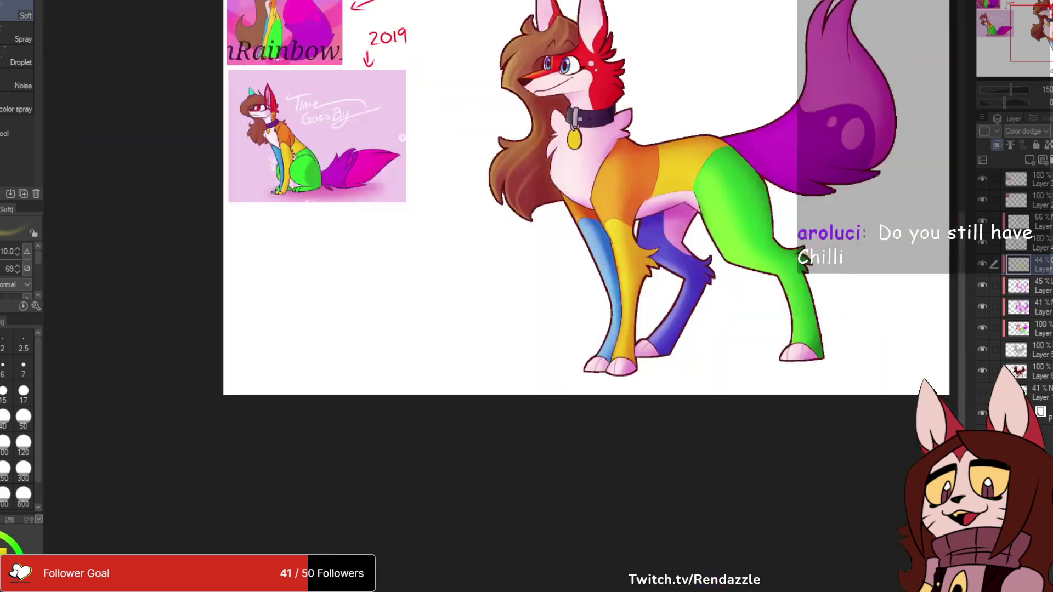
{"action": "left_click_drag", "start_coordinate": [711, 169], "coordinate": [585, 263]}
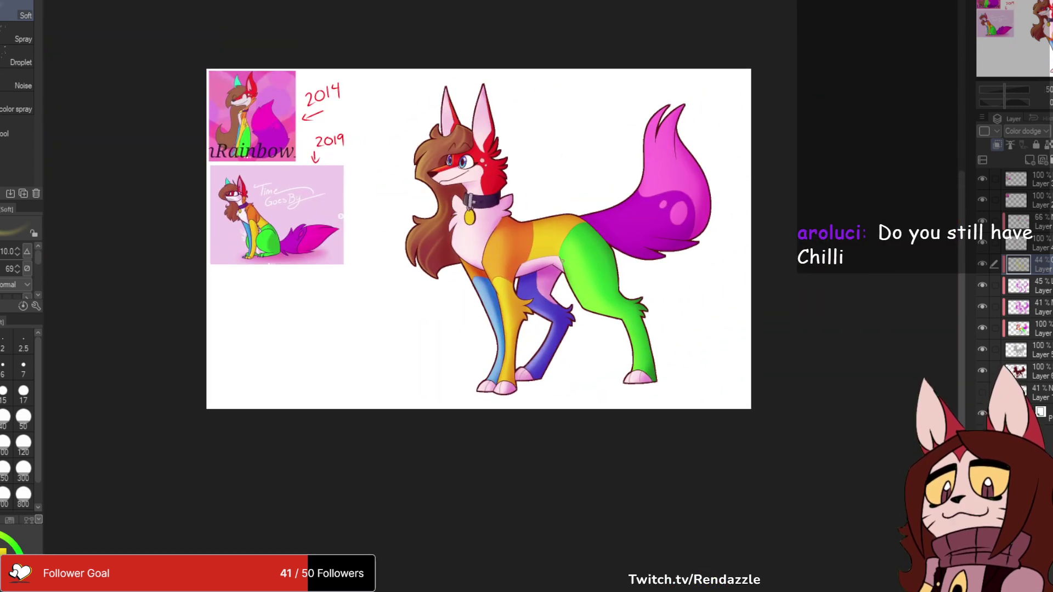
{"action": "scroll", "coordinate": [584, 264], "scroll_direction": "up", "scroll_amount": 4}
{"action": "scroll", "coordinate": [735, 207], "scroll_direction": "down", "scroll_amount": 3}
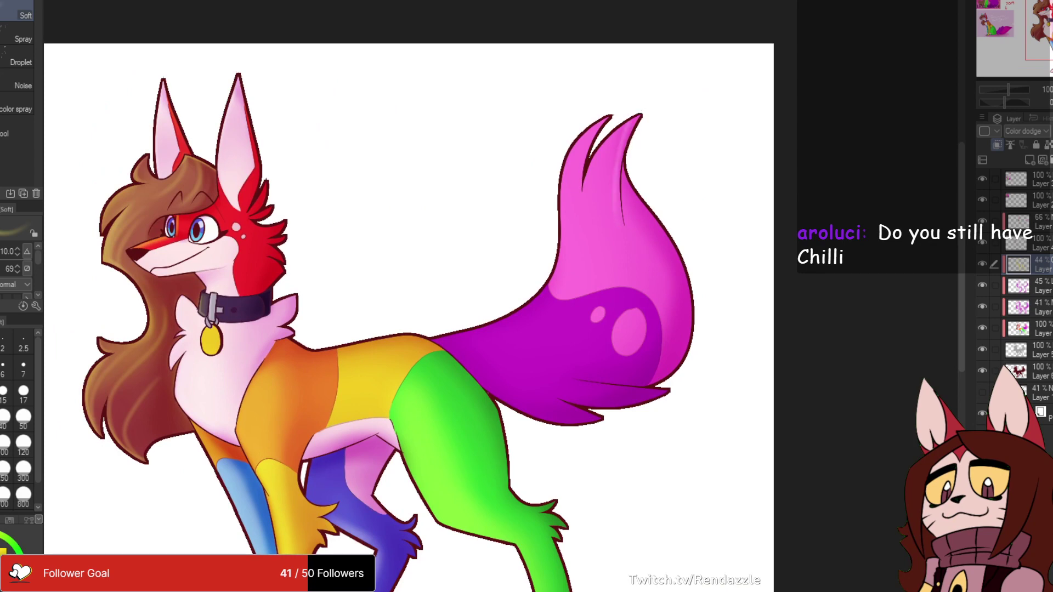
{"action": "key", "text": "ctrl+z"}
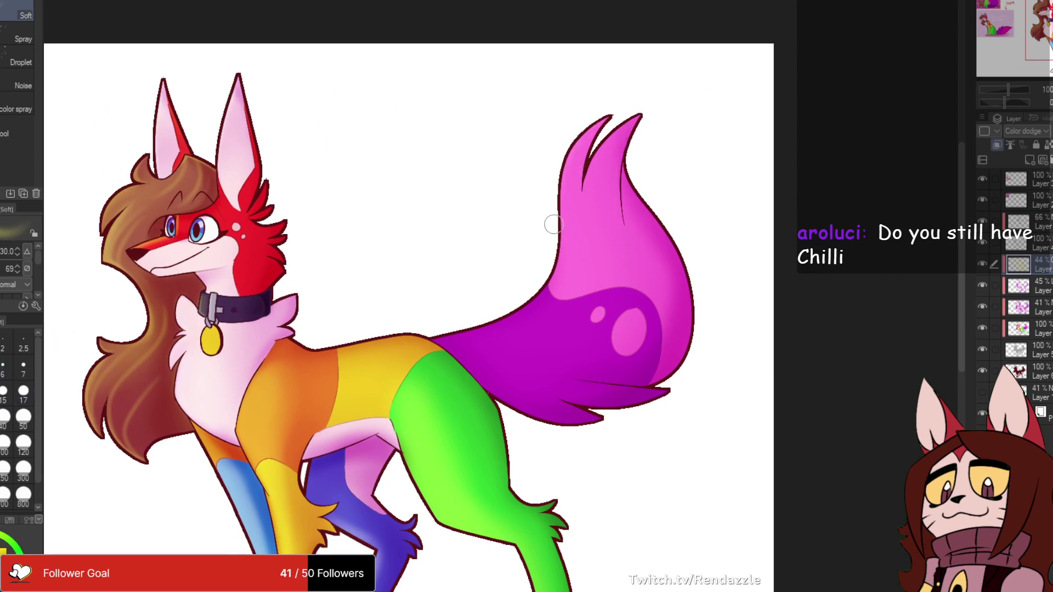
{"action": "left_click_drag", "start_coordinate": [596, 125], "coordinate": [562, 218]}
{"action": "left_click_drag", "start_coordinate": [580, 150], "coordinate": [558, 238]}
{"action": "mouse_move", "coordinate": [564, 183]}
{"action": "left_mouse_down"}
{"action": "mouse_move", "coordinate": [543, 290]}
{"action": "mouse_move", "coordinate": [525, 299]}
{"action": "mouse_move", "coordinate": [573, 258]}
{"action": "mouse_move", "coordinate": [535, 287]}
{"action": "mouse_move", "coordinate": [547, 157]}
{"action": "mouse_move", "coordinate": [499, 339]}
{"action": "left_mouse_up"}
{"action": "left_click", "coordinate": [1, 443]}
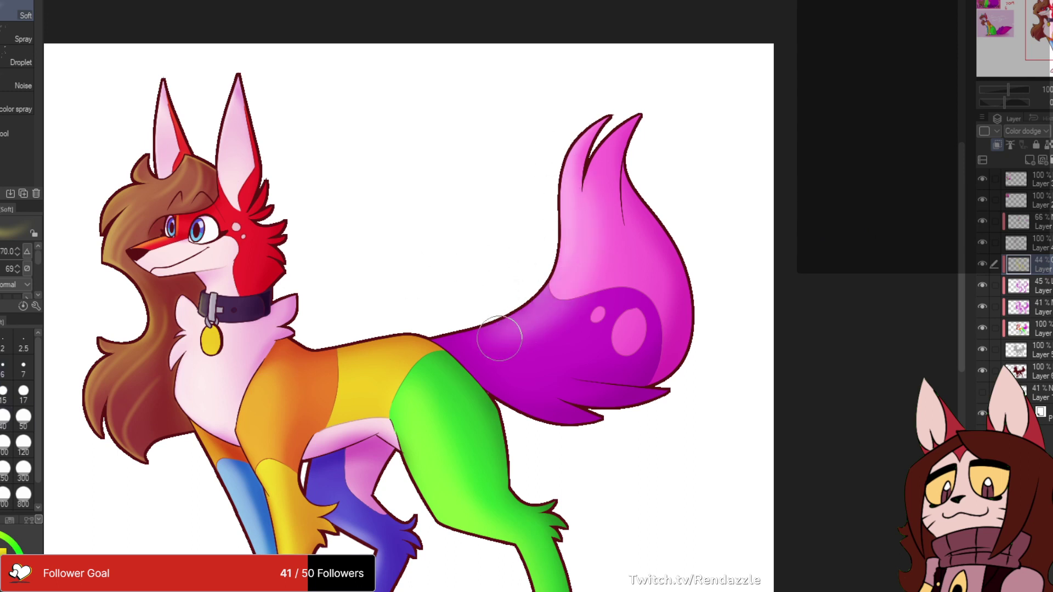
{"action": "mouse_move", "coordinate": [552, 369]}
{"action": "left_mouse_down"}
{"action": "mouse_move", "coordinate": [622, 124]}
{"action": "mouse_move", "coordinate": [536, 336]}
{"action": "mouse_move", "coordinate": [618, 306]}
{"action": "mouse_move", "coordinate": [522, 285]}
{"action": "mouse_move", "coordinate": [541, 329]}
{"action": "mouse_move", "coordinate": [627, 218]}
{"action": "mouse_move", "coordinate": [656, 125]}
{"action": "left_mouse_up"}
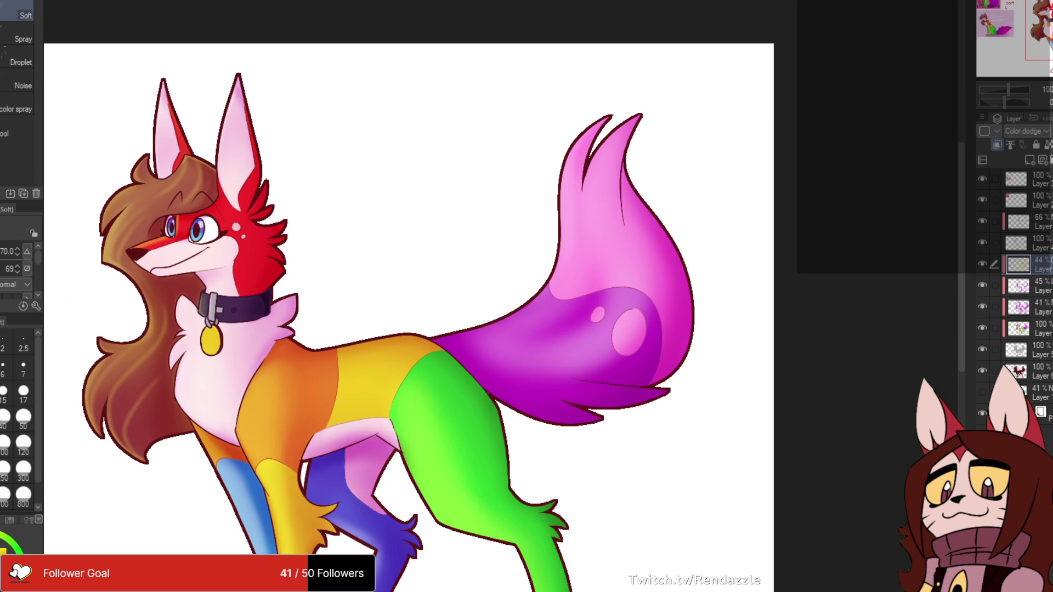
- Broaden and smooth the glow across the tail's purple base and pink upper part at brush size 100
{"action": "key", "text": "bracketright"}
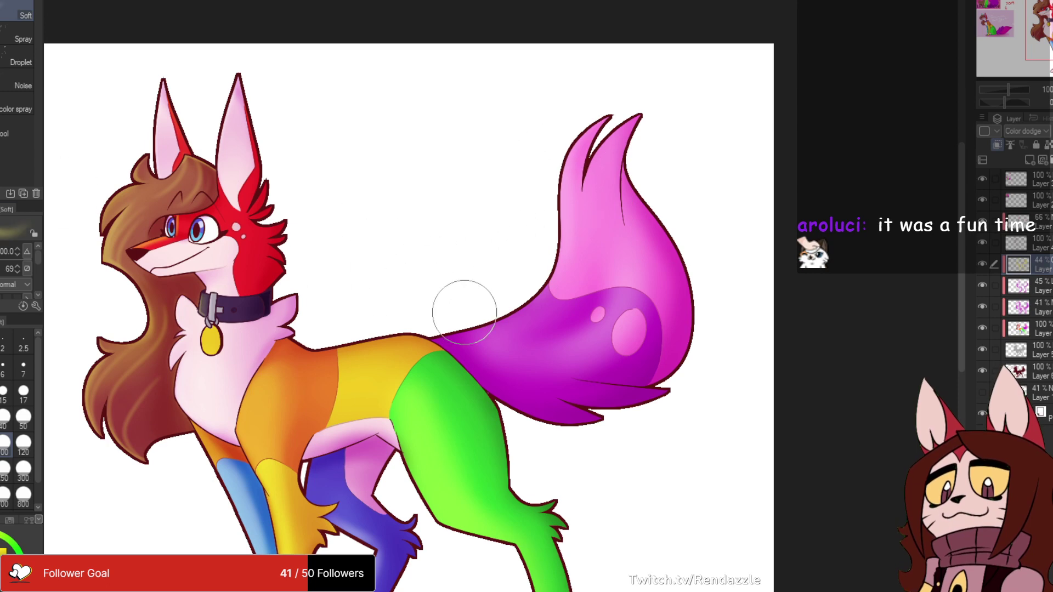
{"action": "mouse_move", "coordinate": [487, 330]}
{"action": "left_mouse_down"}
{"action": "mouse_move", "coordinate": [550, 331]}
{"action": "mouse_move", "coordinate": [578, 193]}
{"action": "left_mouse_up"}
{"action": "left_click_drag", "start_coordinate": [505, 313], "coordinate": [577, 224]}
{"action": "left_click_drag", "start_coordinate": [556, 339], "coordinate": [590, 141]}
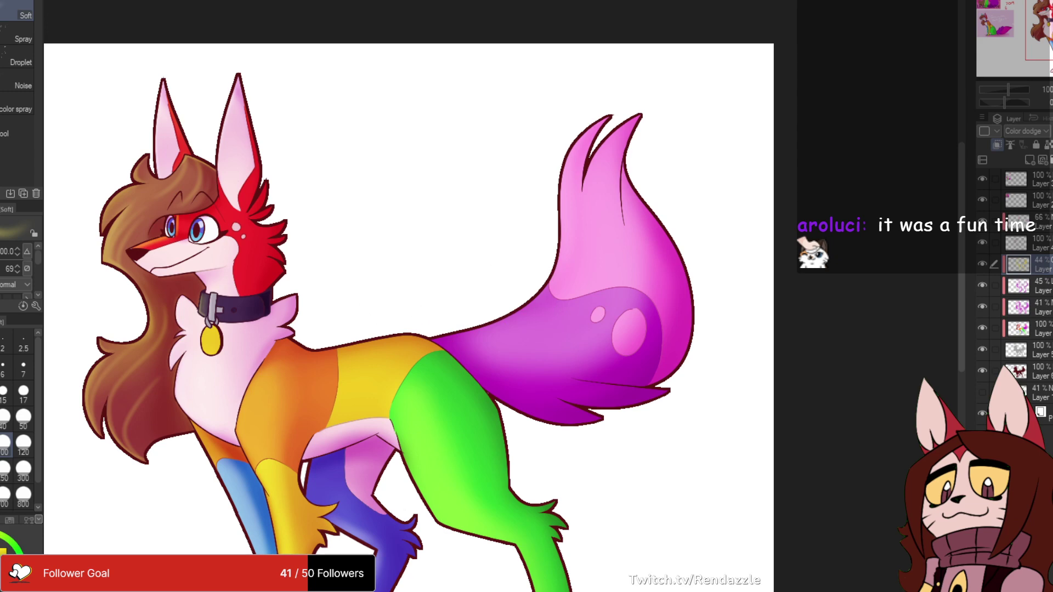
{"action": "mouse_move", "coordinate": [456, 324]}
{"action": "left_mouse_down"}
{"action": "mouse_move", "coordinate": [501, 301]}
{"action": "mouse_move", "coordinate": [586, 168]}
{"action": "left_mouse_up"}
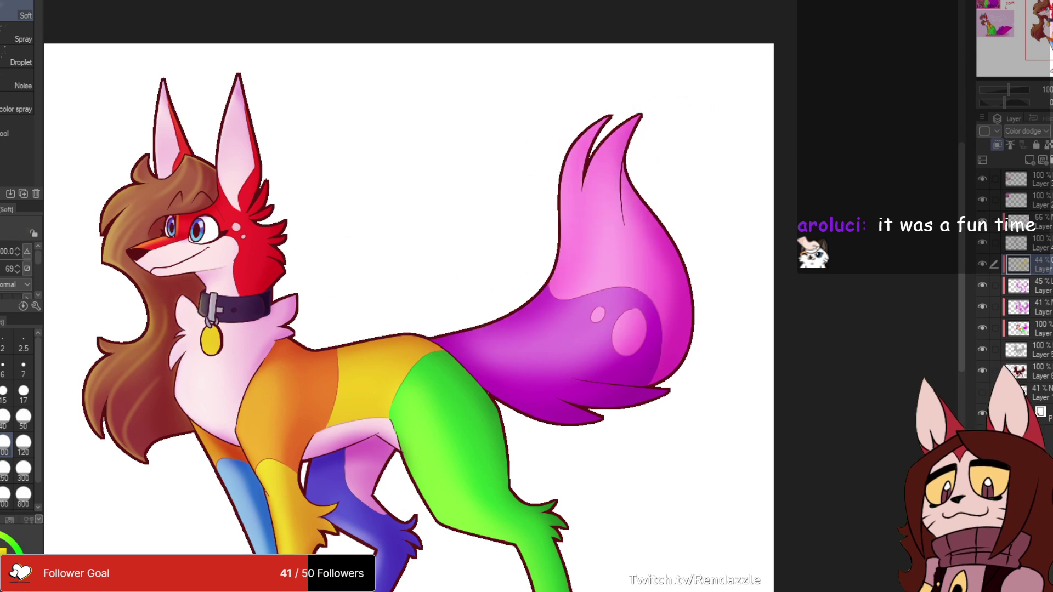
- Brush thin highlight streaks down from the tail's split tip at brush size 17
{"action": "mouse_move", "coordinate": [646, 349]}
{"action": "left_mouse_down"}
{"action": "mouse_move", "coordinate": [722, 202]}
{"action": "mouse_move", "coordinate": [648, 303]}
{"action": "left_mouse_up"}
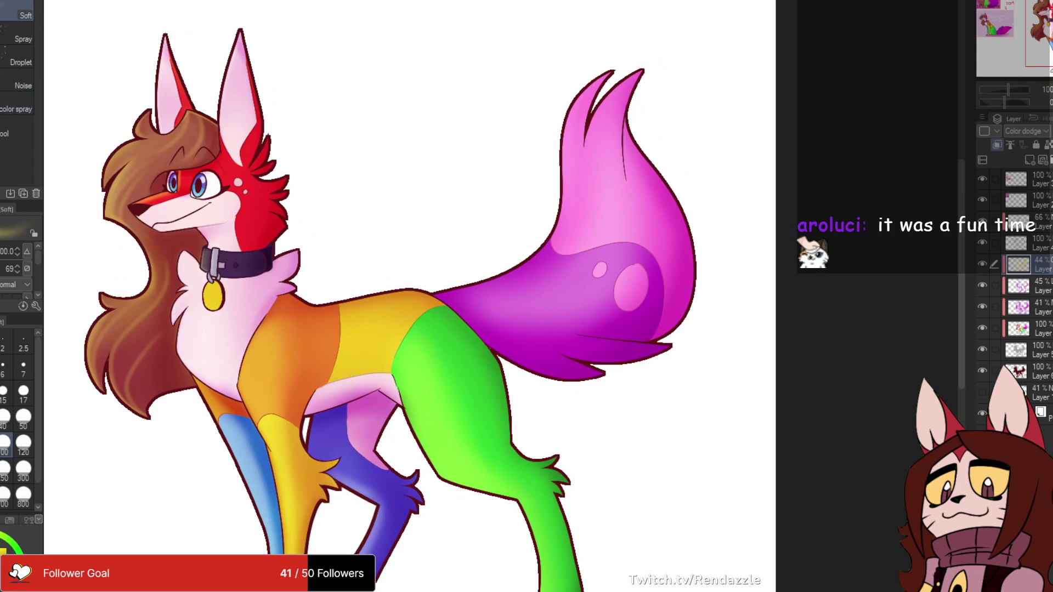
{"action": "key", "text": "["}
{"action": "key", "text": "["}
{"action": "key", "text": "["}
{"action": "key", "text": "["}
{"action": "key", "text": "["}
{"action": "key", "text": "["}
{"action": "key", "text": "["}
{"action": "key", "text": "["}
{"action": "key", "text": "["}
{"action": "key", "text": "["}
{"action": "key", "text": "["}
{"action": "key", "text": "["}
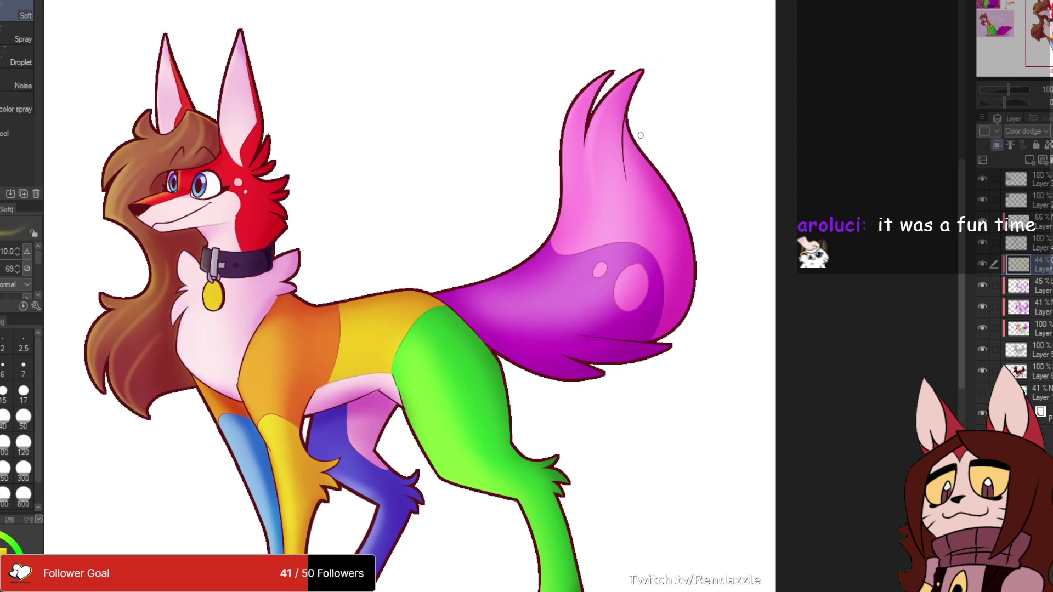
{"action": "left_click", "coordinate": [1, 394]}
{"action": "key", "text": "ctrl+plus"}
{"action": "key", "text": "ctrl+plus"}
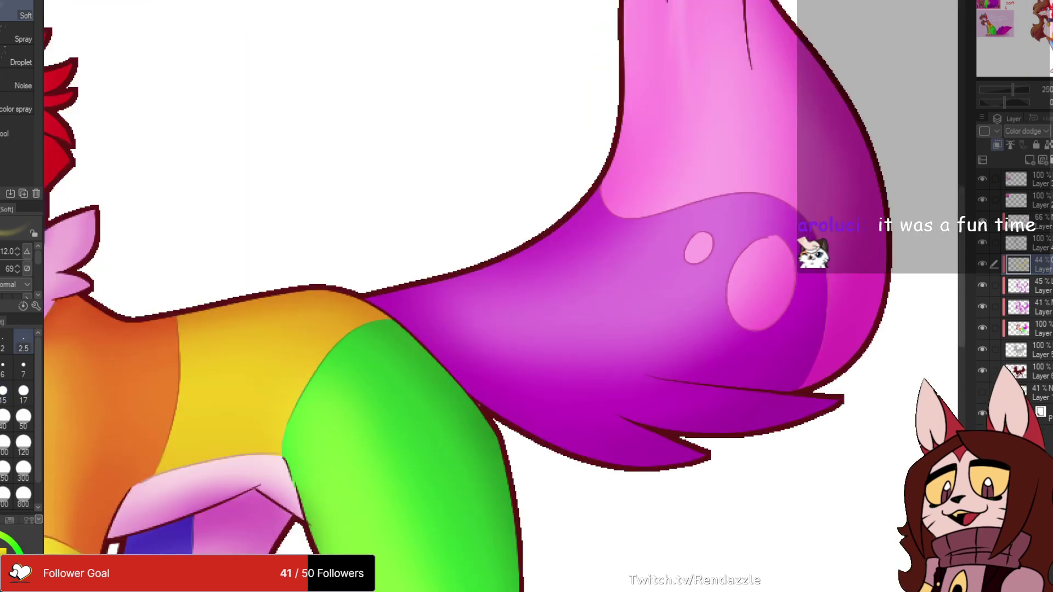
{"action": "left_click_drag", "start_coordinate": [698, 247], "coordinate": [517, 472]}
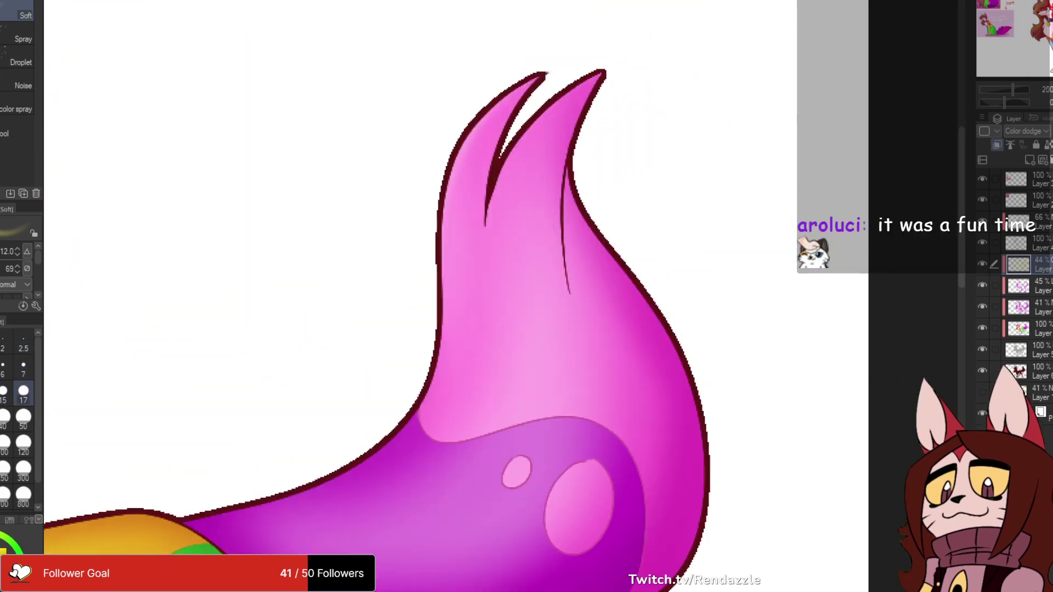
{"action": "left_click_drag", "start_coordinate": [520, 133], "coordinate": [497, 305]}
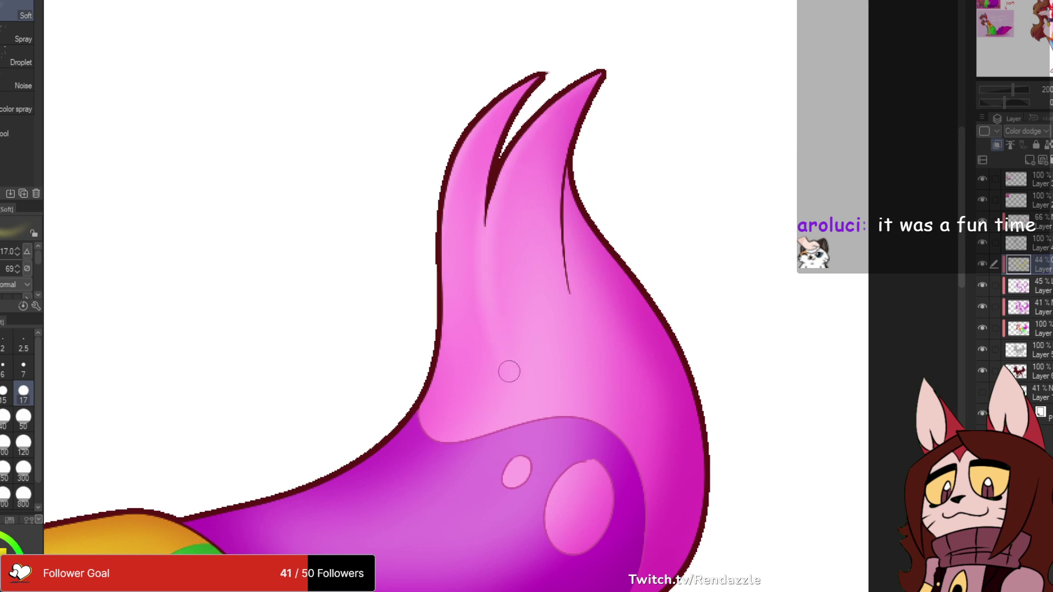
{"action": "mouse_move", "coordinate": [569, 172]}
{"action": "left_mouse_down"}
{"action": "mouse_move", "coordinate": [615, 387]}
{"action": "mouse_move", "coordinate": [594, 248]}
{"action": "mouse_move", "coordinate": [598, 159]}
{"action": "left_mouse_up"}
- Brush thin highlights on the tail's lower tufts and along its rounded rear edge at brush size 17
{"action": "left_click_drag", "start_coordinate": [316, 431], "coordinate": [496, 450]}
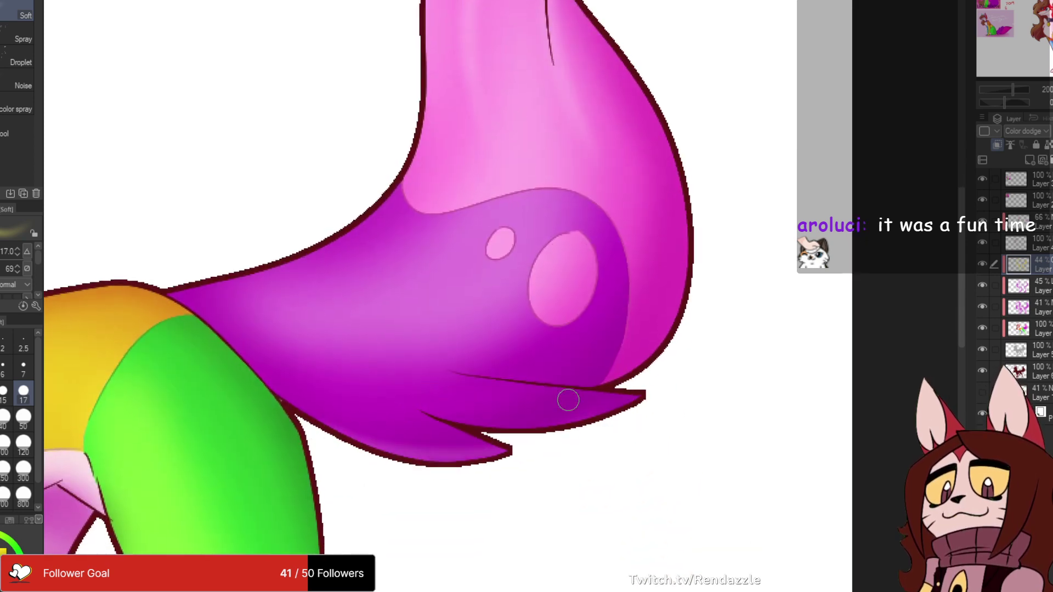
{"action": "left_click_drag", "start_coordinate": [571, 428], "coordinate": [497, 429]}
{"action": "mouse_move", "coordinate": [662, 141]}
{"action": "left_mouse_down"}
{"action": "mouse_move", "coordinate": [624, 367]}
{"action": "mouse_move", "coordinate": [680, 230]}
{"action": "left_mouse_up"}
{"action": "key", "text": "ctrl+z"}
{"action": "mouse_move", "coordinate": [652, 113]}
{"action": "left_mouse_down"}
{"action": "mouse_move", "coordinate": [665, 136]}
{"action": "mouse_move", "coordinate": [641, 359]}
{"action": "left_mouse_up"}
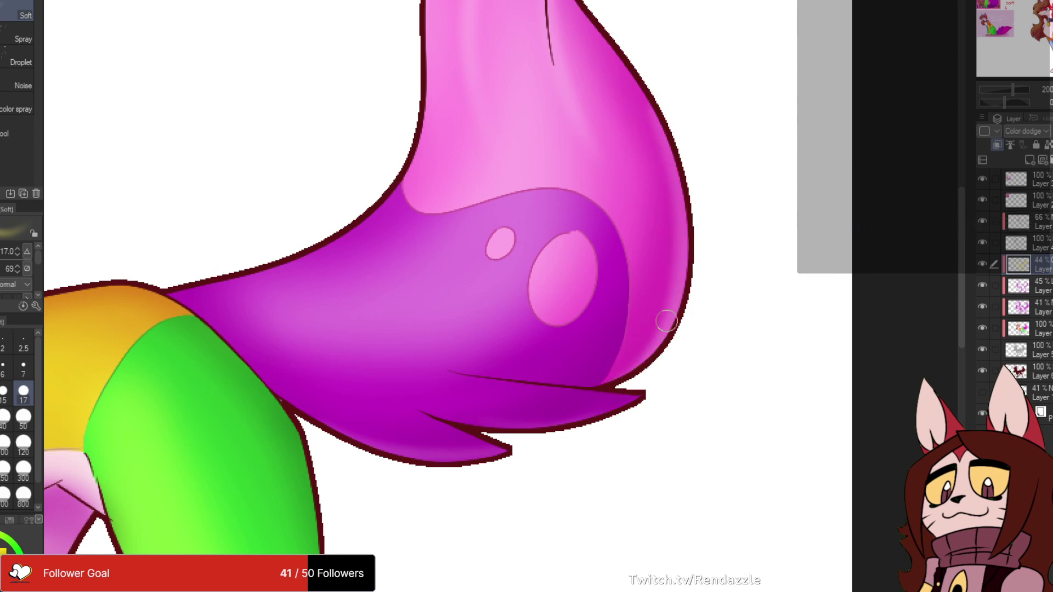
- Reduce the Color dodge highlight layer's opacity to 25%
{"action": "scroll", "coordinate": [849, 144], "scroll_direction": "down", "scroll_amount": 2}
{"action": "left_click_drag", "start_coordinate": [743, 186], "coordinate": [814, 176]}
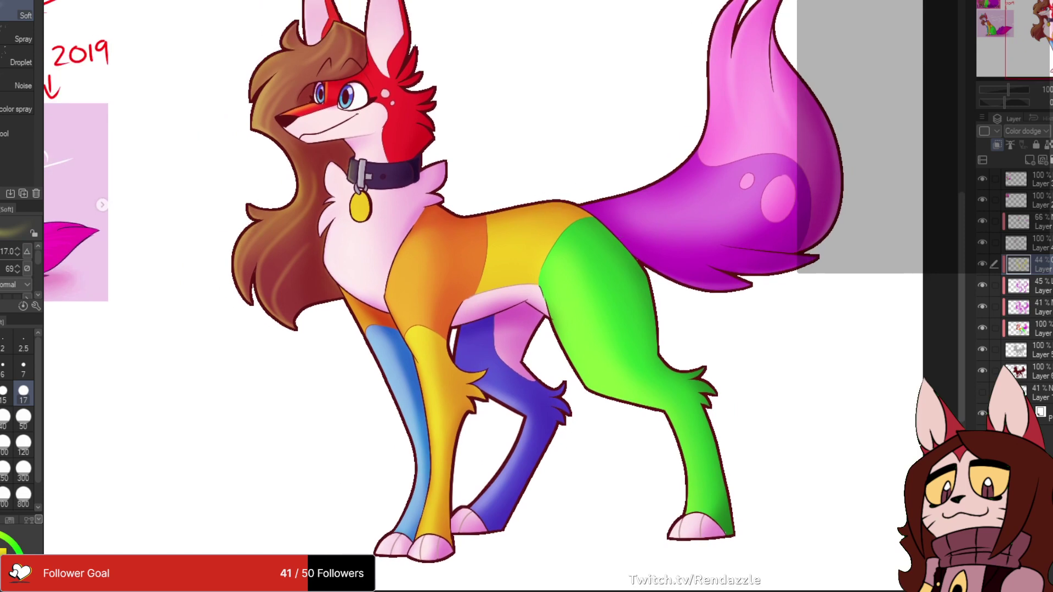
{"action": "left_click_drag", "start_coordinate": [619, 255], "coordinate": [606, 234]}
{"action": "scroll", "coordinate": [605, 234], "scroll_direction": "down", "scroll_amount": 1}
{"action": "left_click_drag", "start_coordinate": [686, 227], "coordinate": [695, 261]}
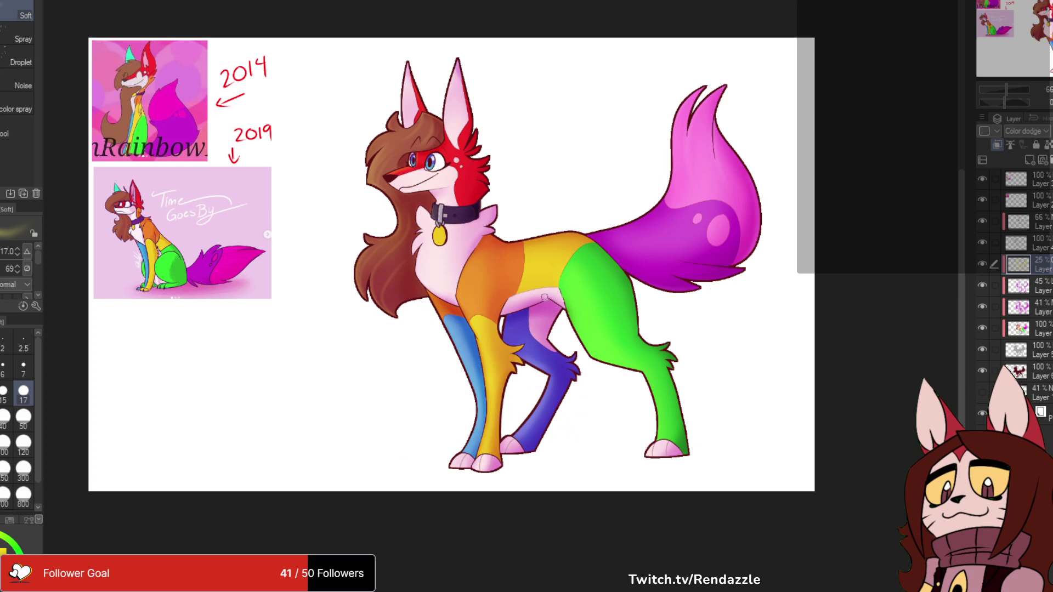
- Shade a soft diagonal band and the right edge of the yellow collar tag on the 41% Multiply layer at brush size 17
{"action": "left_click", "coordinate": [1036, 307]}
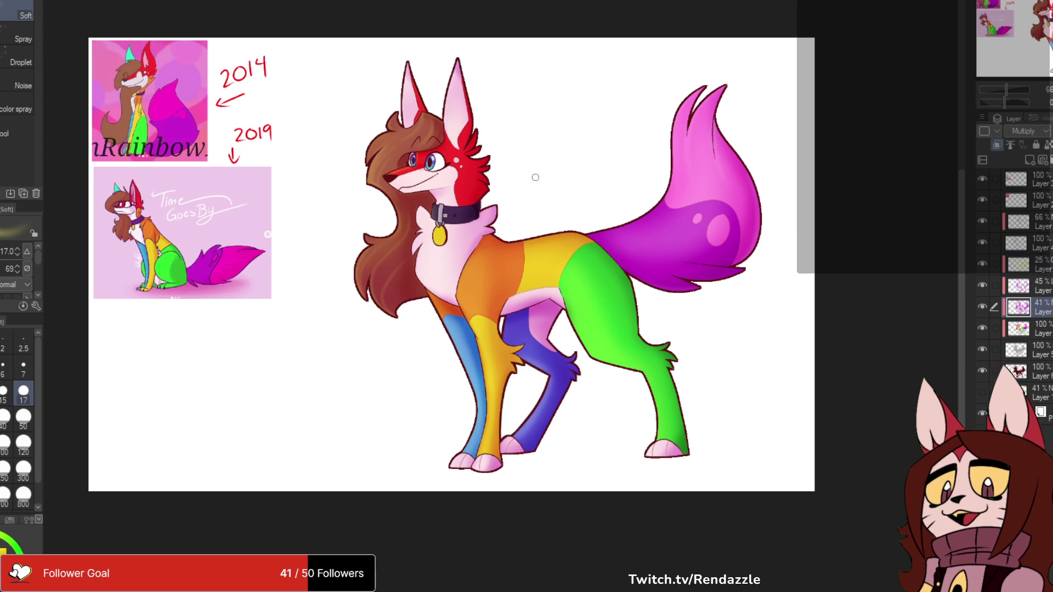
{"action": "scroll", "coordinate": [447, 248], "scroll_direction": "up", "scroll_amount": 1}
{"action": "scroll", "coordinate": [463, 208], "scroll_direction": "up", "scroll_amount": 4}
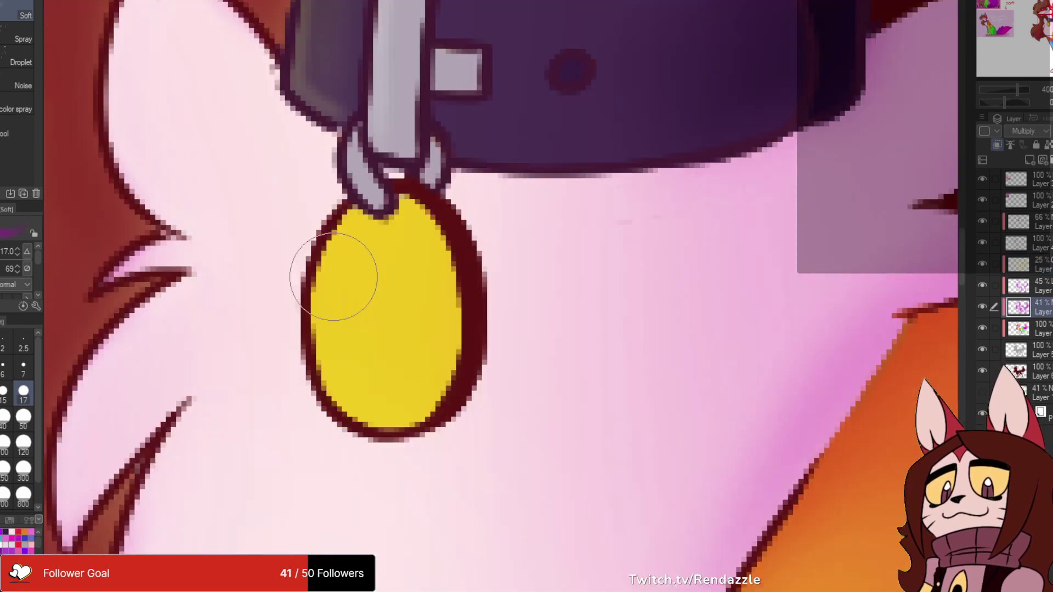
{"action": "scroll", "coordinate": [336, 278], "scroll_direction": "up", "scroll_amount": 2}
{"action": "mouse_move", "coordinate": [326, 342]}
{"action": "left_mouse_down"}
{"action": "mouse_move", "coordinate": [349, 315]}
{"action": "mouse_move", "coordinate": [466, 259]}
{"action": "left_mouse_up"}
{"action": "key", "text": "ctrl+z"}
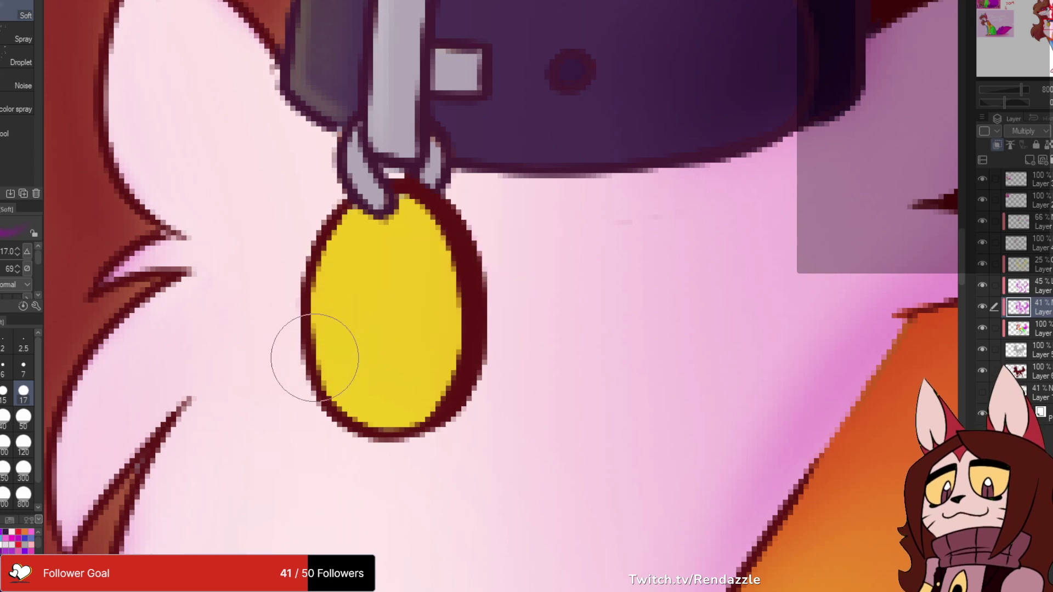
{"action": "mouse_move", "coordinate": [316, 359]}
{"action": "left_mouse_down"}
{"action": "mouse_move", "coordinate": [432, 297]}
{"action": "mouse_move", "coordinate": [316, 362]}
{"action": "mouse_move", "coordinate": [464, 262]}
{"action": "left_mouse_up"}
{"action": "left_click_drag", "start_coordinate": [418, 226], "coordinate": [424, 436]}
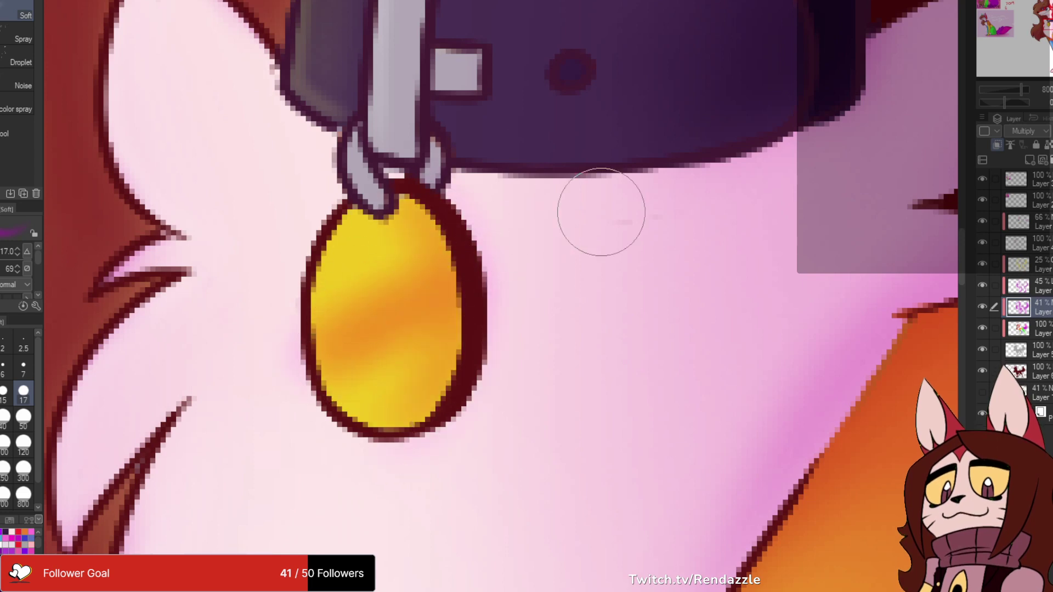
- Brush thin diagonal highlight streaks across the collar tag on the 25% Color dodge layer at a small brush size
{"action": "left_click", "coordinate": [1031, 264]}
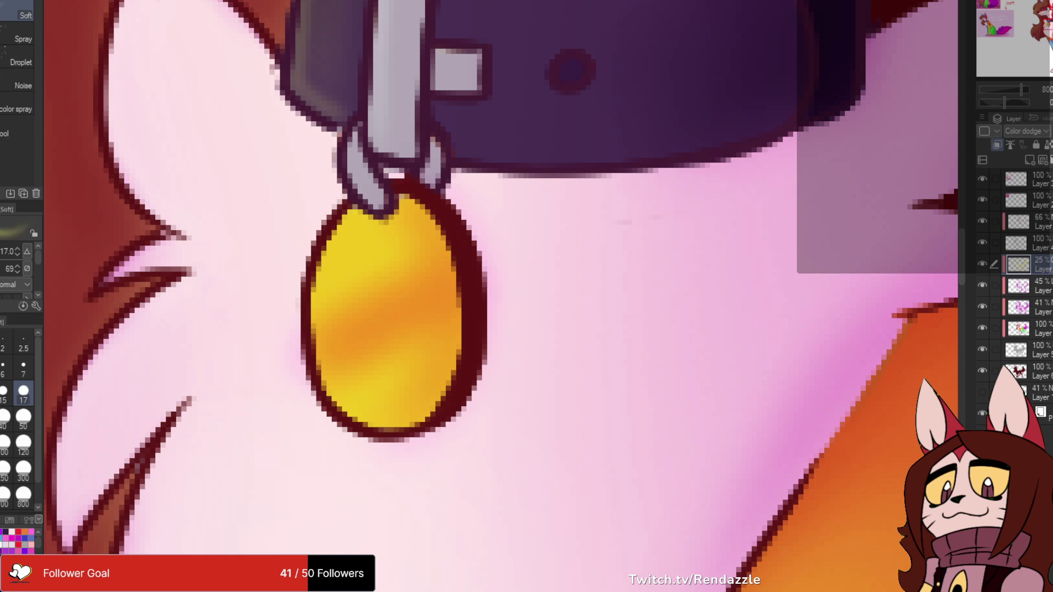
{"action": "left_click", "coordinate": [2, 369]}
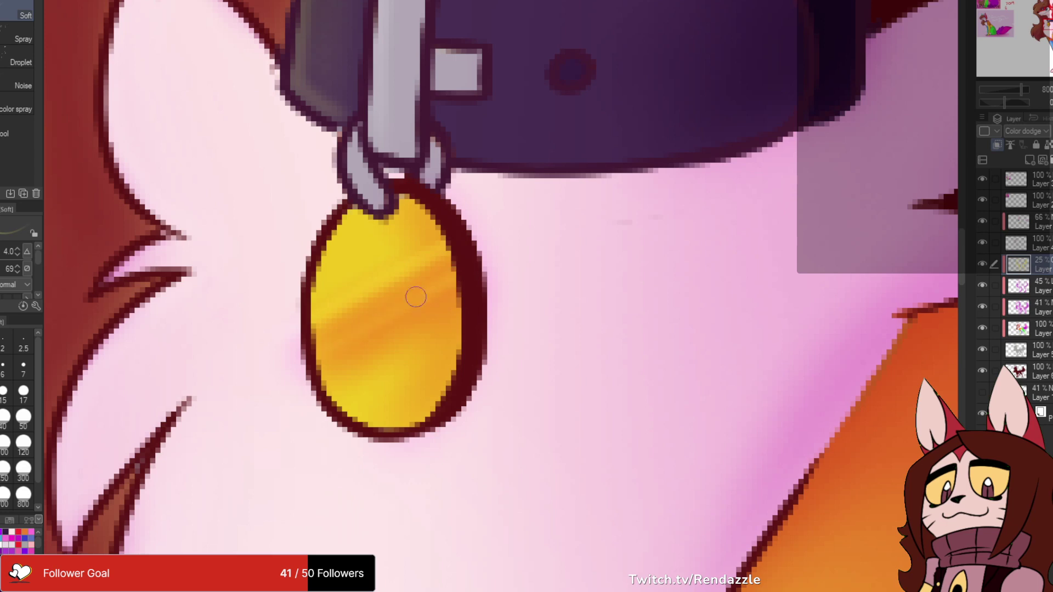
{"action": "scroll", "coordinate": [500, 296], "scroll_direction": "down", "scroll_amount": 1}
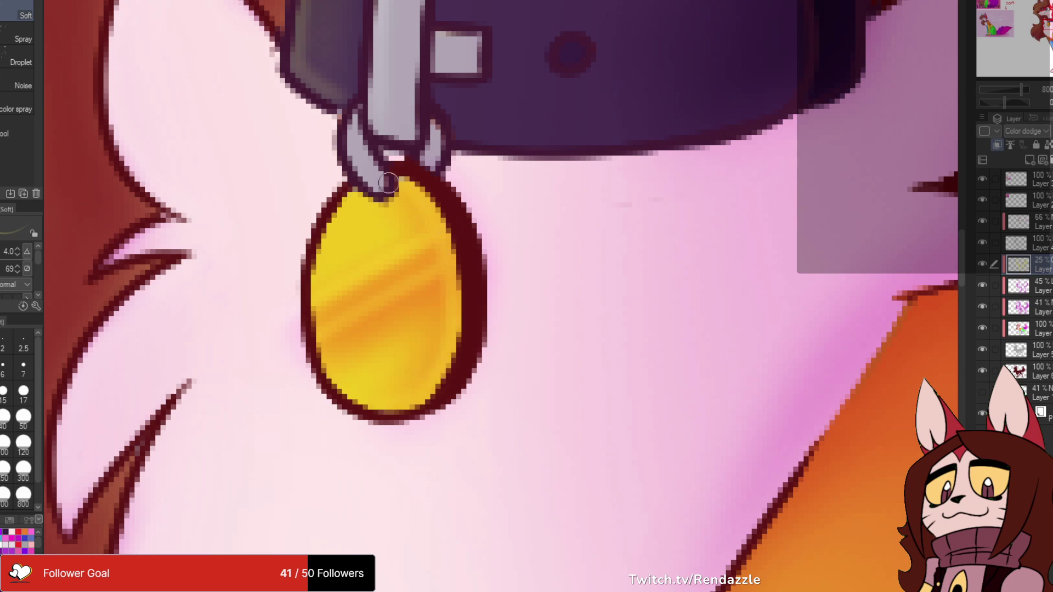
{"action": "scroll", "coordinate": [443, 159], "scroll_direction": "down", "scroll_amount": 4}
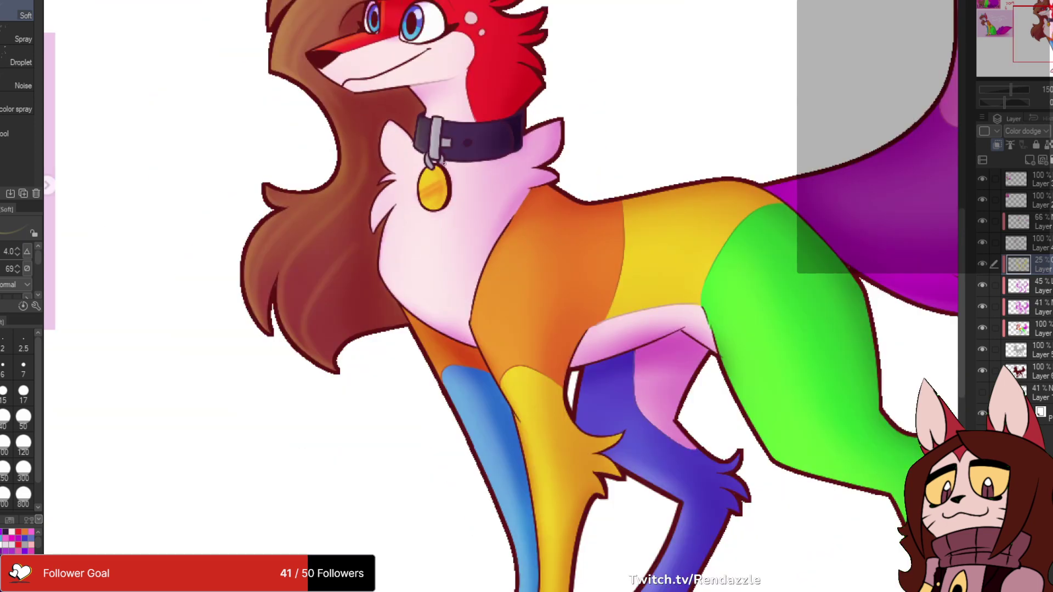
{"action": "scroll", "coordinate": [444, 164], "scroll_direction": "up", "scroll_amount": 4}
{"action": "left_click_drag", "start_coordinate": [444, 164], "coordinate": [461, 160]}
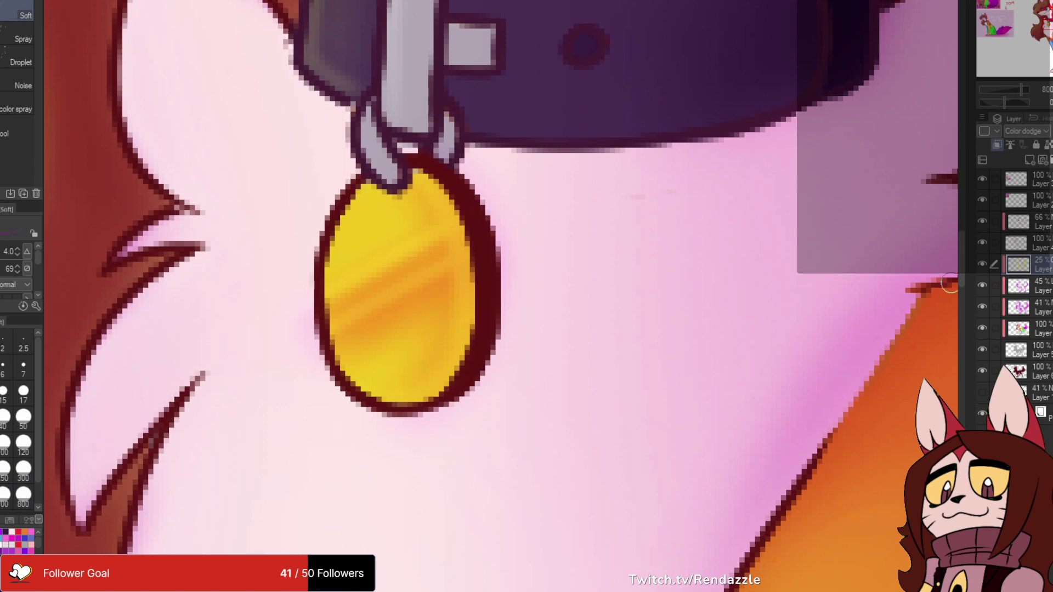
- Shade the tag's left edge and the metal ring above it on the Multiply layer at brush size 4
{"action": "left_click", "coordinate": [1027, 307]}
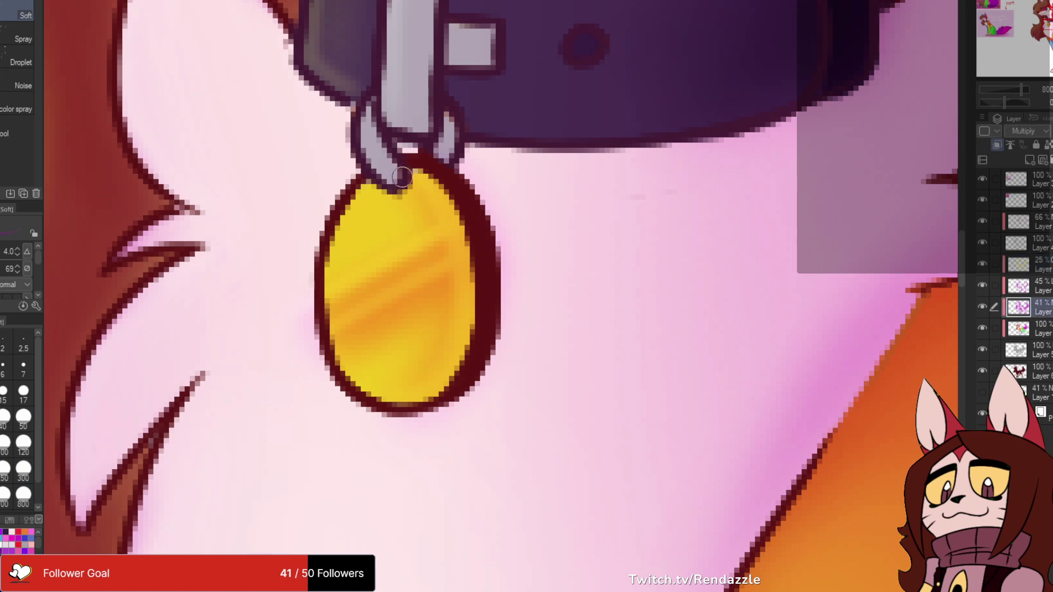
{"action": "mouse_move", "coordinate": [402, 176]}
{"action": "left_mouse_down"}
{"action": "mouse_move", "coordinate": [350, 212]}
{"action": "mouse_move", "coordinate": [355, 249]}
{"action": "mouse_move", "coordinate": [331, 309]}
{"action": "mouse_move", "coordinate": [351, 228]}
{"action": "mouse_move", "coordinate": [371, 316]}
{"action": "mouse_move", "coordinate": [368, 378]}
{"action": "mouse_move", "coordinate": [383, 396]}
{"action": "left_mouse_up"}
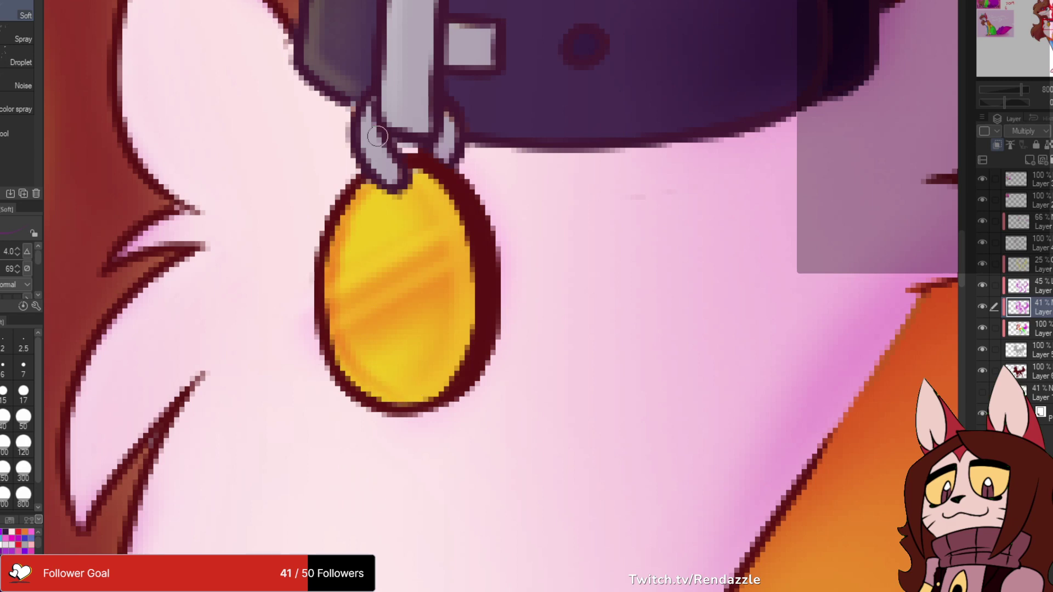
{"action": "mouse_move", "coordinate": [378, 136]}
{"action": "left_mouse_down"}
{"action": "mouse_move", "coordinate": [387, 158]}
{"action": "mouse_move", "coordinate": [371, 131]}
{"action": "left_mouse_up"}
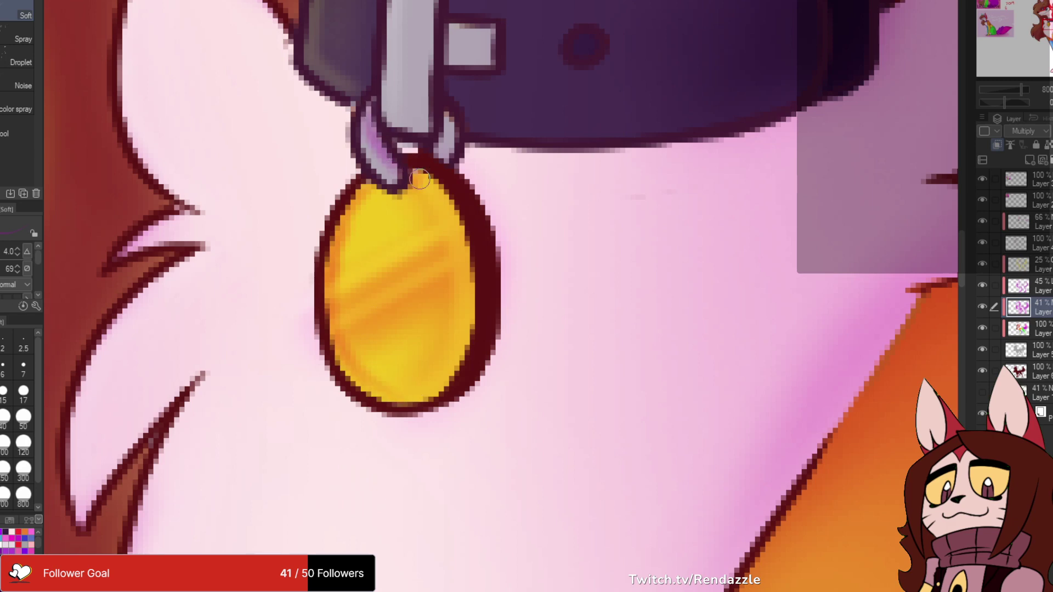
{"action": "left_click_drag", "start_coordinate": [405, 93], "coordinate": [407, 179]}
{"action": "left_click_drag", "start_coordinate": [431, 8], "coordinate": [429, 113]}
{"action": "left_click_drag", "start_coordinate": [441, 3], "coordinate": [428, 173]}
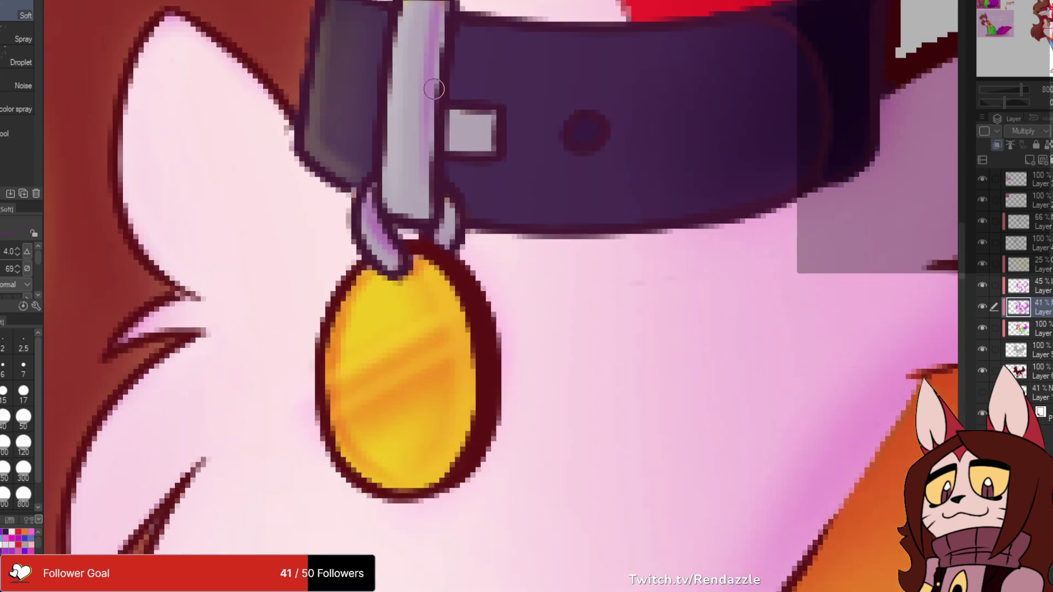
{"action": "left_click_drag", "start_coordinate": [427, 109], "coordinate": [426, 209]}
{"action": "left_click_drag", "start_coordinate": [430, 47], "coordinate": [424, 214]}
{"action": "left_click_drag", "start_coordinate": [317, 17], "coordinate": [287, 127]}
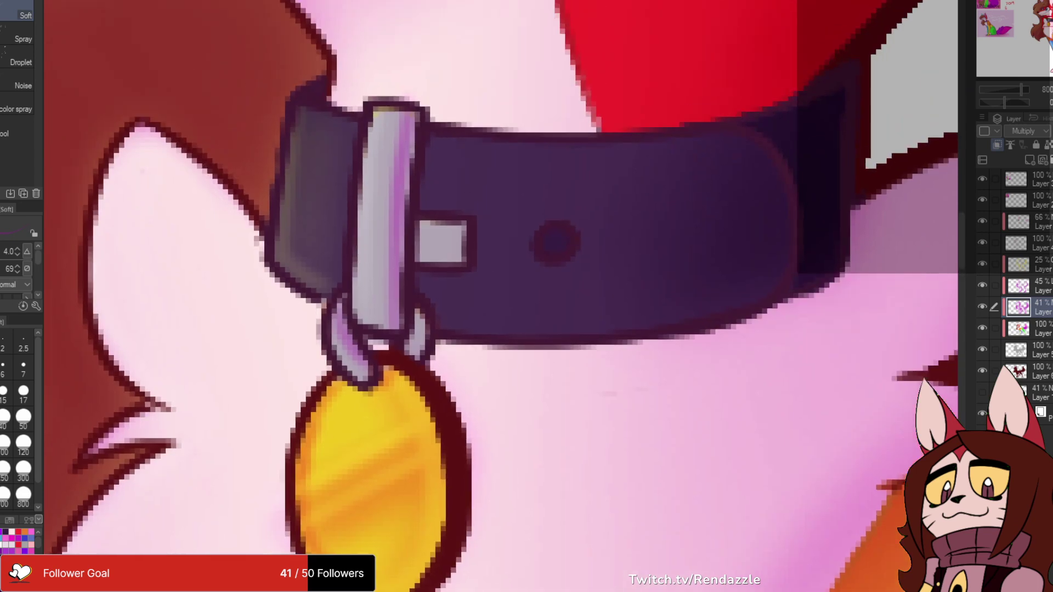
{"action": "key", "text": "ctrl+z"}
{"action": "key", "text": "ctrl+z"}
{"action": "key", "text": "ctrl+z"}
- Softly shade the buckle bar, its prong, the collar hole and the collar's rear end on the Multiply layer at brush size 10
{"action": "left_click_drag", "start_coordinate": [412, 112], "coordinate": [395, 263]}
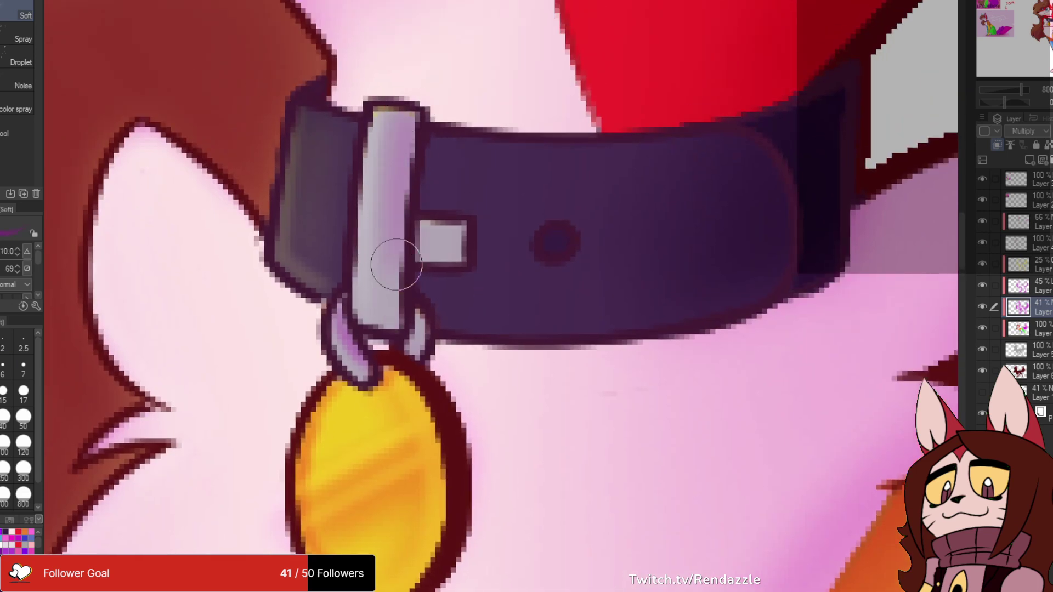
{"action": "mouse_move", "coordinate": [402, 150]}
{"action": "left_mouse_down"}
{"action": "mouse_move", "coordinate": [393, 300]}
{"action": "mouse_move", "coordinate": [370, 254]}
{"action": "left_mouse_up"}
{"action": "mouse_move", "coordinate": [409, 191]}
{"action": "left_mouse_down"}
{"action": "mouse_move", "coordinate": [432, 201]}
{"action": "mouse_move", "coordinate": [413, 211]}
{"action": "left_mouse_up"}
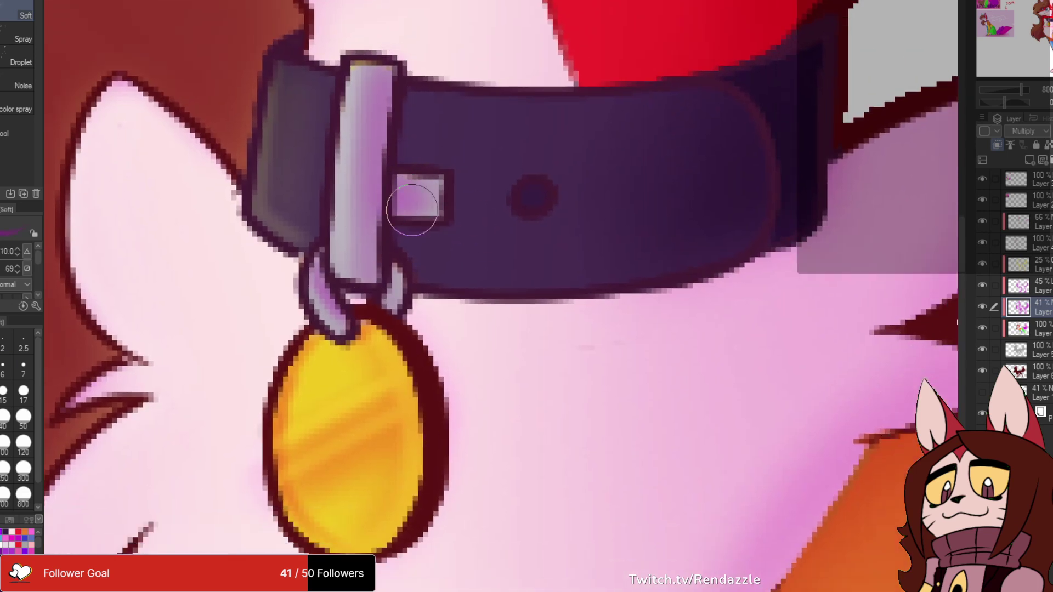
{"action": "left_click", "coordinate": [409, 180]}
{"action": "left_click", "coordinate": [529, 198]}
{"action": "left_click_drag", "start_coordinate": [770, 109], "coordinate": [689, 160]}
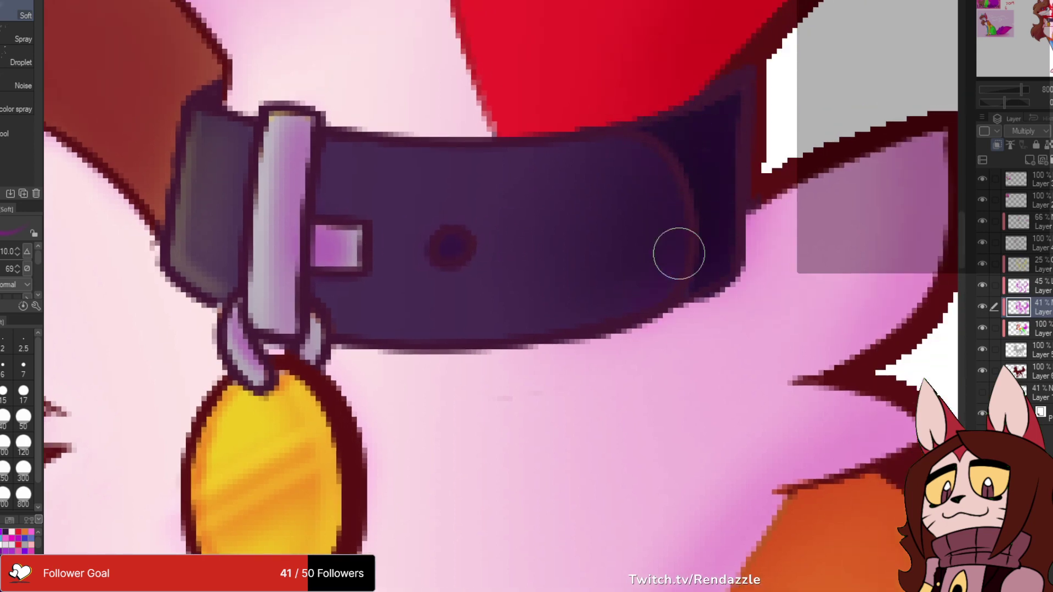
{"action": "left_click_drag", "start_coordinate": [223, 90], "coordinate": [302, 108]}
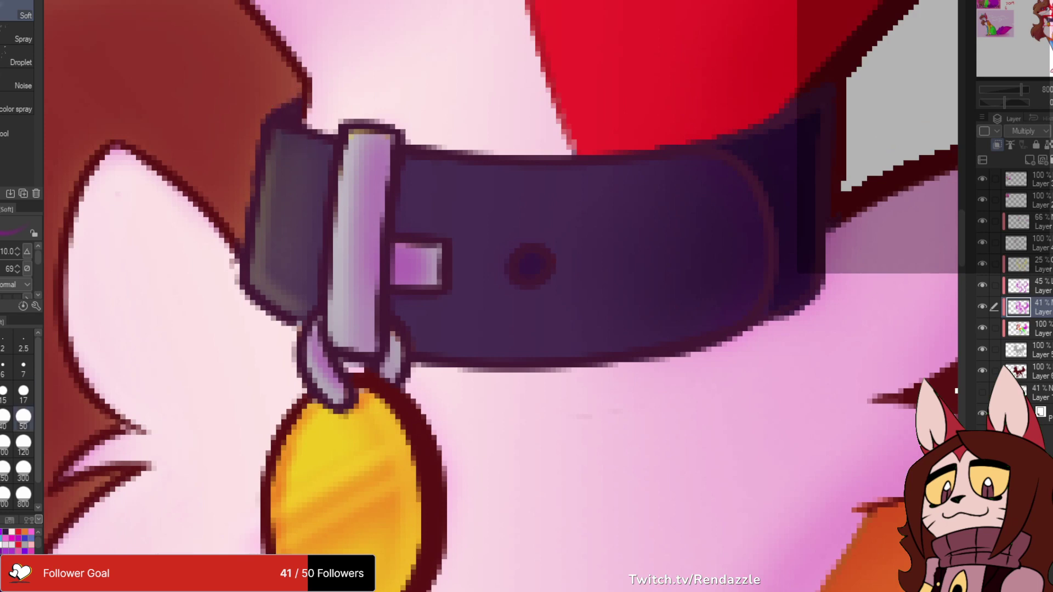
- Deepen the shadow on the buckle bar's right side and the ring on the 45% Linear burn layer at brush size 4
{"action": "key", "text": "alt+bracketright"}
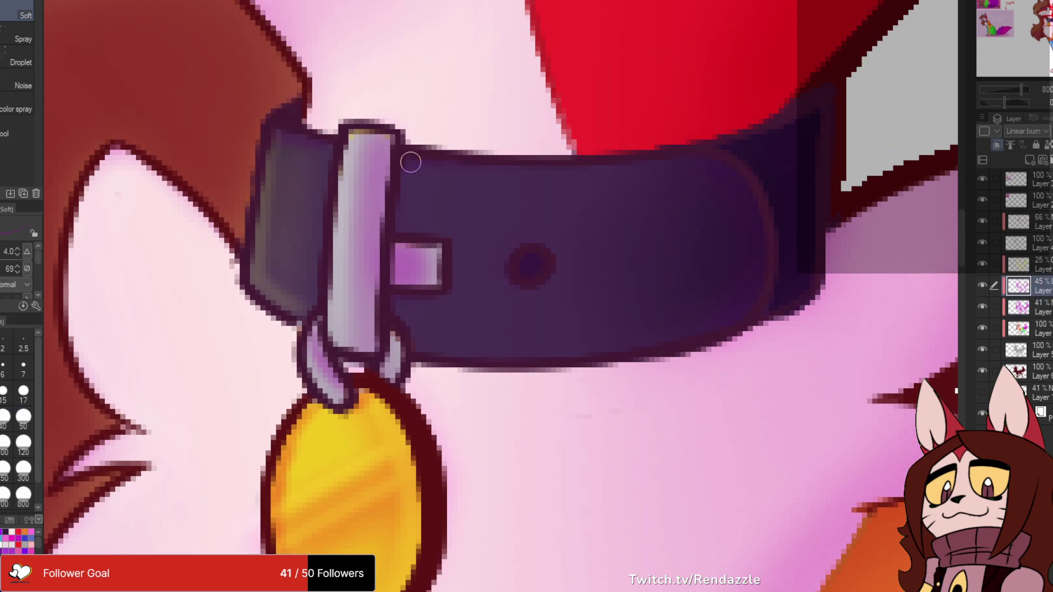
{"action": "mouse_move", "coordinate": [399, 173]}
{"action": "left_mouse_down"}
{"action": "mouse_move", "coordinate": [380, 258]}
{"action": "mouse_move", "coordinate": [379, 184]}
{"action": "mouse_move", "coordinate": [374, 338]}
{"action": "mouse_move", "coordinate": [370, 283]}
{"action": "mouse_move", "coordinate": [406, 245]}
{"action": "mouse_move", "coordinate": [397, 273]}
{"action": "left_mouse_up"}
{"action": "mouse_move", "coordinate": [386, 389]}
{"action": "left_mouse_down"}
{"action": "mouse_move", "coordinate": [374, 321]}
{"action": "mouse_move", "coordinate": [391, 298]}
{"action": "left_mouse_up"}
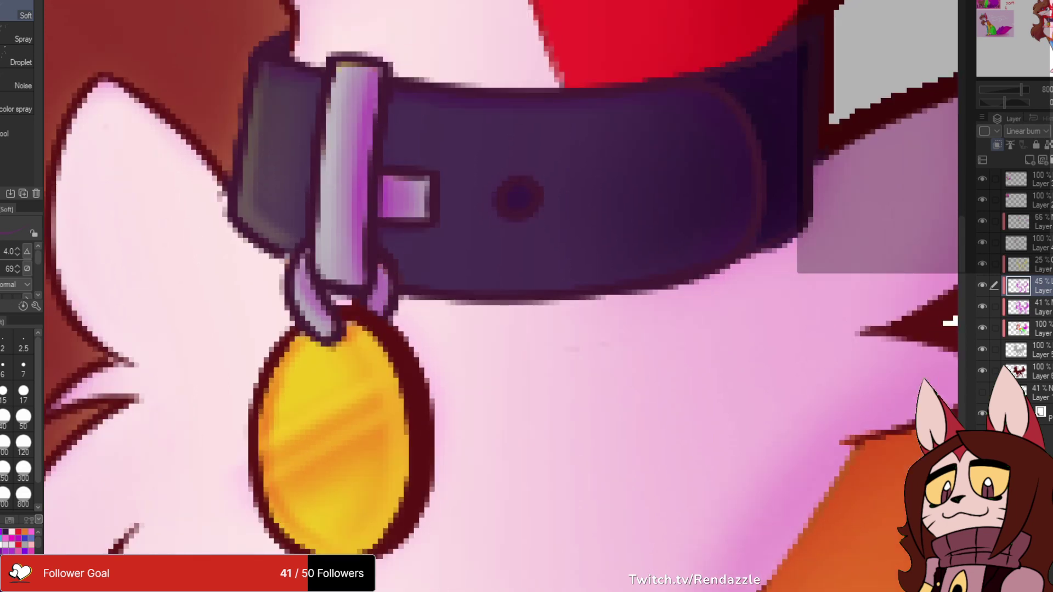
{"action": "left_click_drag", "start_coordinate": [393, 399], "coordinate": [371, 311]}
- Brush darker diagonal streaks across the tag and deepen its inner edges on the Linear burn layer at brush size 4
{"action": "left_click_drag", "start_coordinate": [255, 344], "coordinate": [354, 269]}
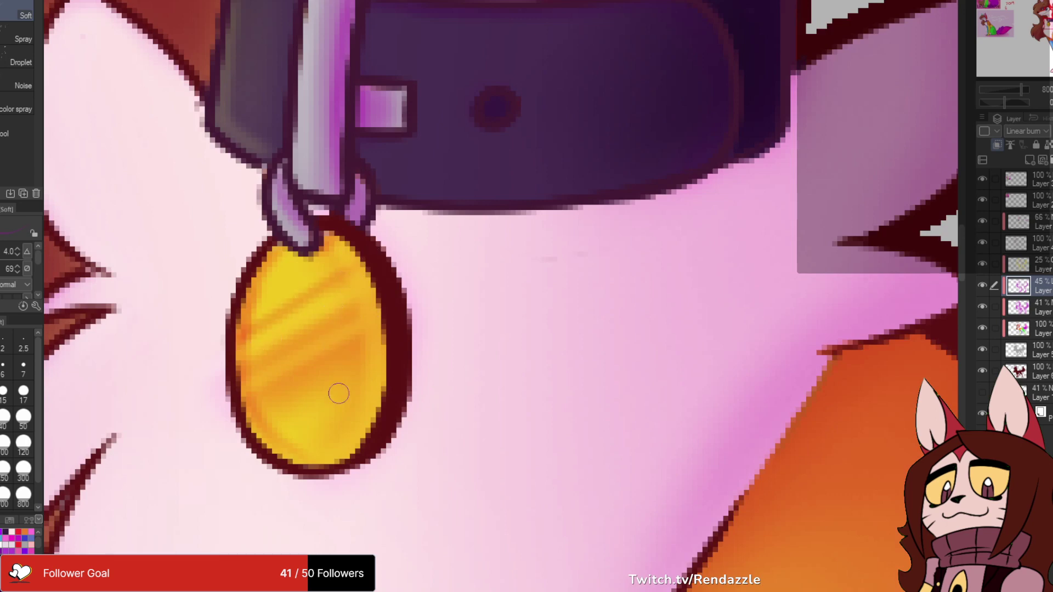
{"action": "left_click_drag", "start_coordinate": [270, 447], "coordinate": [384, 388]}
{"action": "left_click_drag", "start_coordinate": [299, 469], "coordinate": [354, 450]}
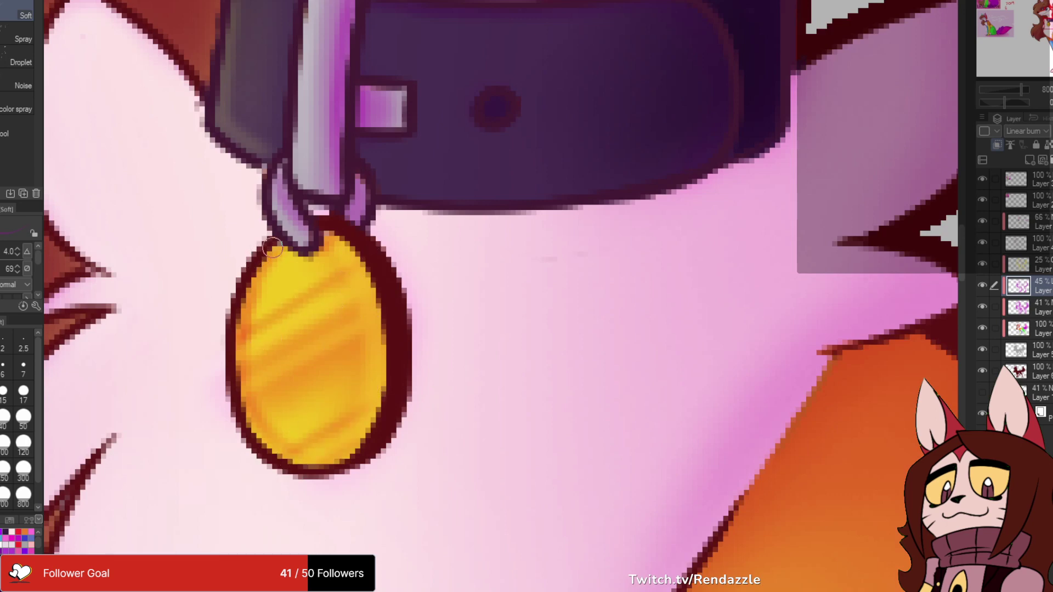
{"action": "left_click_drag", "start_coordinate": [278, 247], "coordinate": [255, 282]}
{"action": "mouse_move", "coordinate": [331, 251]}
{"action": "left_mouse_down"}
{"action": "mouse_move", "coordinate": [354, 280]}
{"action": "mouse_move", "coordinate": [352, 321]}
{"action": "left_mouse_up"}
{"action": "key", "text": "ctrl+z"}
{"action": "left_click_drag", "start_coordinate": [319, 250], "coordinate": [363, 362]}
{"action": "mouse_move", "coordinate": [356, 421]}
{"action": "left_mouse_down"}
{"action": "mouse_move", "coordinate": [313, 249]}
{"action": "mouse_move", "coordinate": [368, 374]}
{"action": "left_mouse_up"}
{"action": "mouse_move", "coordinate": [640, 295]}
{"action": "left_mouse_down"}
{"action": "mouse_move", "coordinate": [673, 268]}
{"action": "mouse_move", "coordinate": [643, 276]}
{"action": "left_mouse_up"}
{"action": "scroll", "coordinate": [673, 269], "scroll_direction": "down", "scroll_amount": 4}
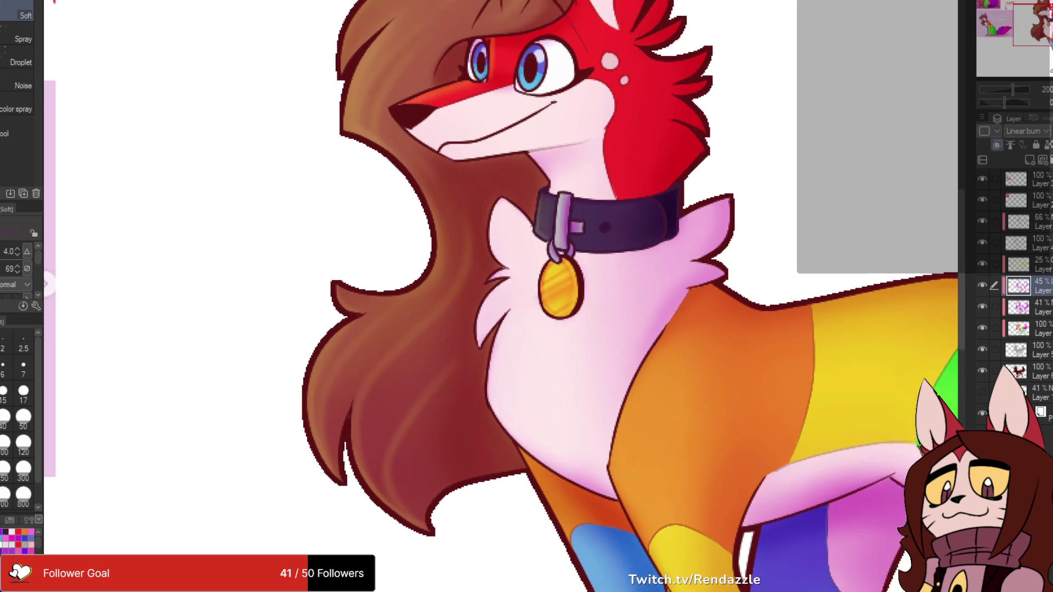
- Add a new layer directly above the Color dodge highlight layer and set its blending mode to Glow dodge
{"action": "left_click", "coordinate": [1018, 264]}
{"action": "scroll", "coordinate": [790, 334], "scroll_direction": "up", "scroll_amount": 2}
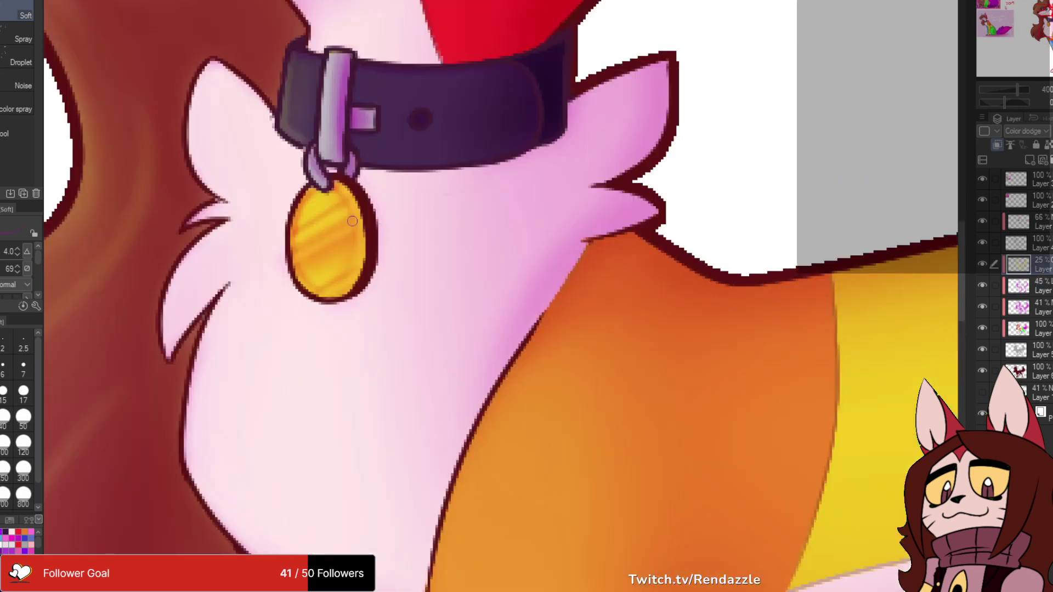
{"action": "left_click_drag", "start_coordinate": [493, 274], "coordinate": [540, 335]}
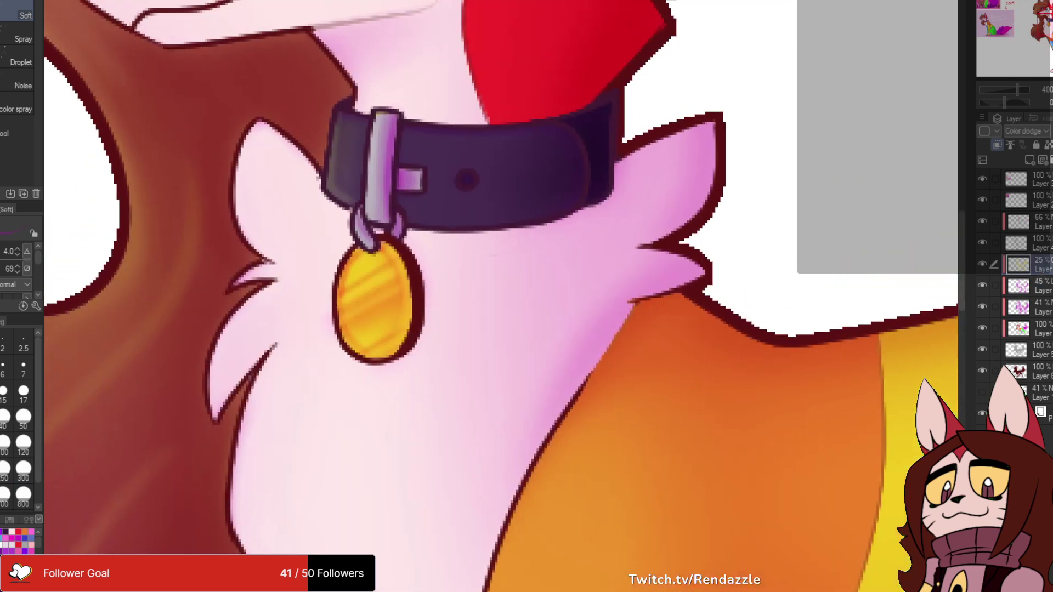
{"action": "scroll", "coordinate": [392, 262], "scroll_direction": "up", "scroll_amount": 2}
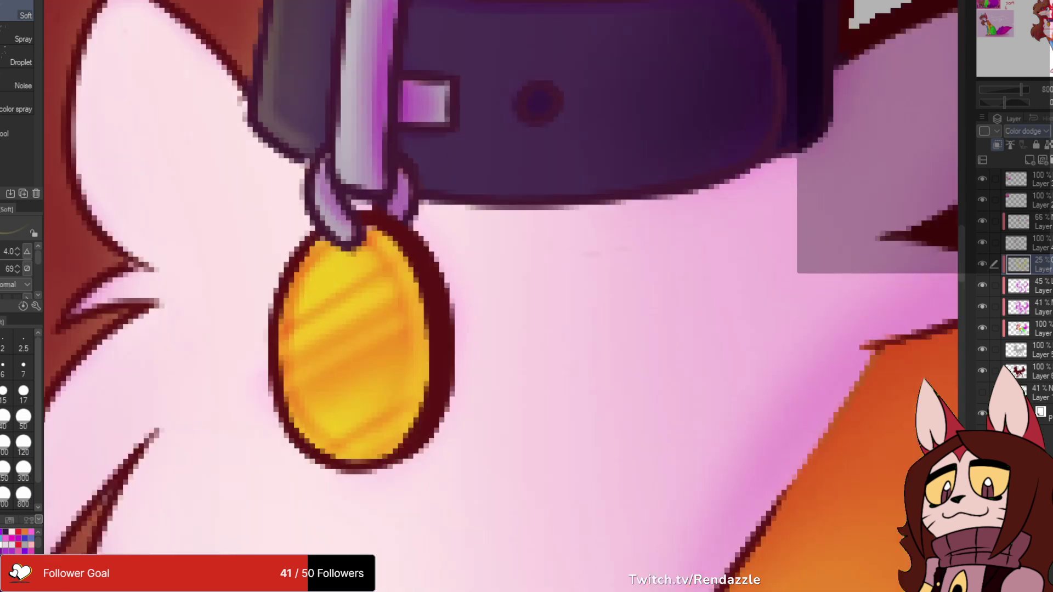
{"action": "left_click", "coordinate": [1029, 159]}
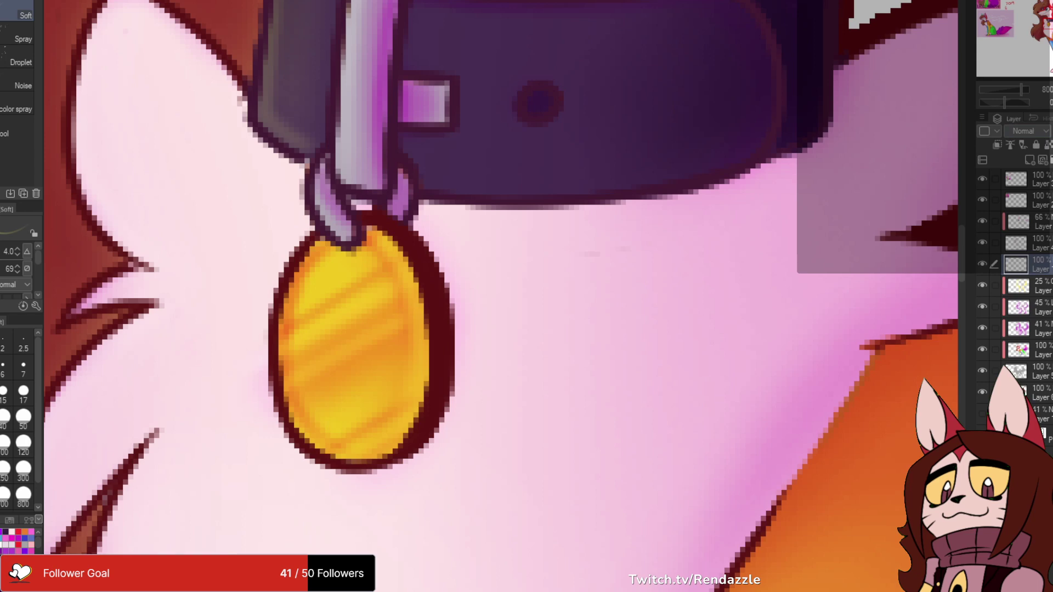
{"action": "mouse_move", "coordinate": [310, 286]}
{"action": "left_mouse_down"}
{"action": "mouse_move", "coordinate": [329, 281]}
{"action": "mouse_move", "coordinate": [319, 308]}
{"action": "left_mouse_up"}
{"action": "left_click", "coordinate": [323, 333]}
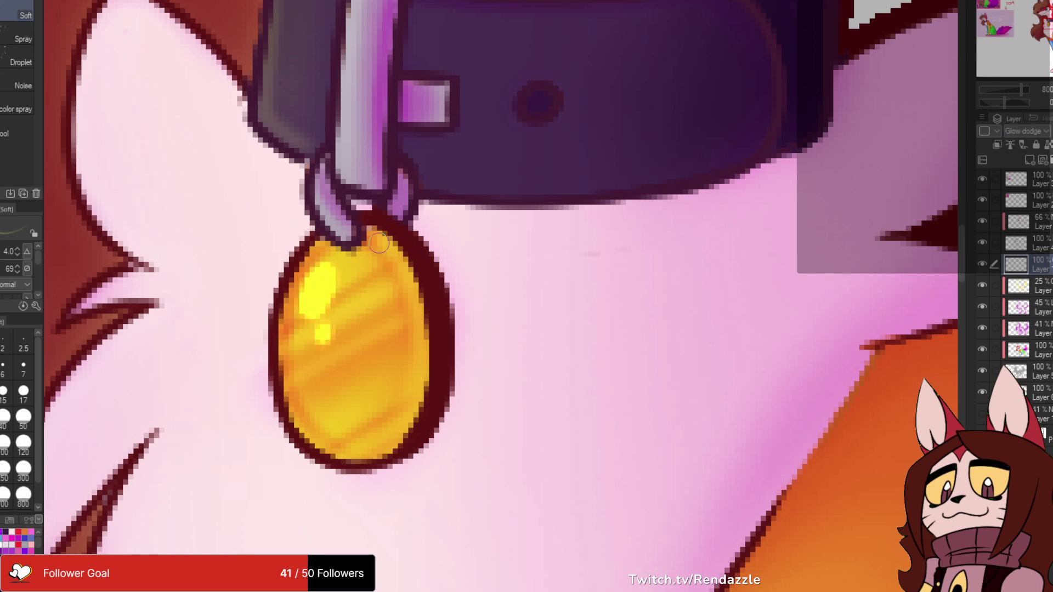
{"action": "left_click_drag", "start_coordinate": [396, 255], "coordinate": [418, 367]}
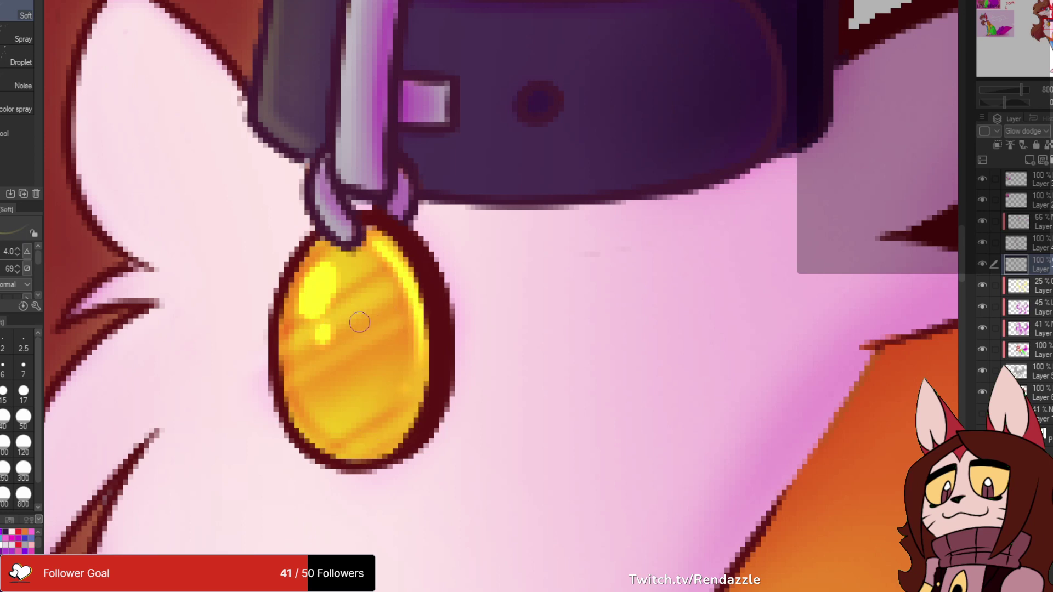
{"action": "key", "text": "ctrl+z"}
{"action": "key", "text": "ctrl+z"}
{"action": "key", "text": "ctrl+z"}
- Brush bright diagonal glints across the tag and along its right edge on the Glow dodge layer at brush size 4
{"action": "left_click_drag", "start_coordinate": [287, 346], "coordinate": [392, 278]}
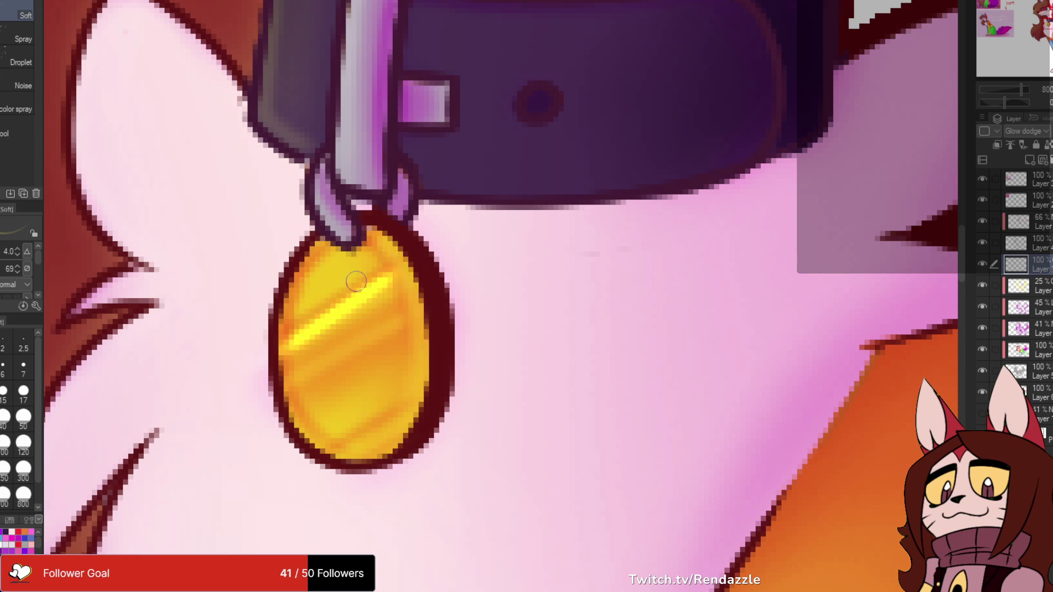
{"action": "mouse_move", "coordinate": [294, 314]}
{"action": "left_mouse_down"}
{"action": "mouse_move", "coordinate": [353, 276]}
{"action": "mouse_move", "coordinate": [411, 428]}
{"action": "left_mouse_up"}
{"action": "left_click_drag", "start_coordinate": [407, 349], "coordinate": [316, 407]}
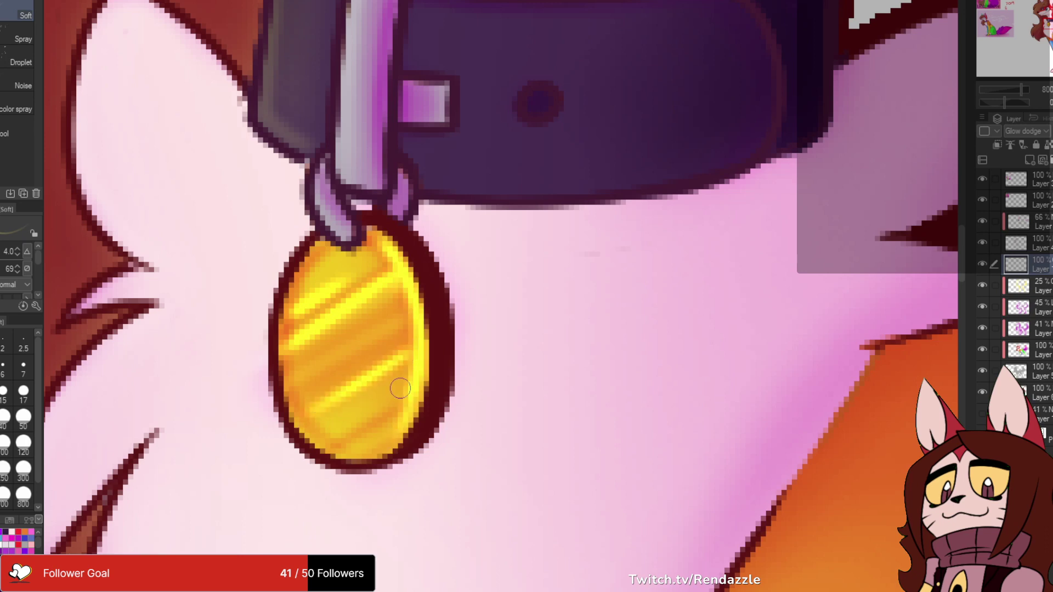
{"action": "mouse_move", "coordinate": [400, 388]}
{"action": "left_mouse_down"}
{"action": "mouse_move", "coordinate": [366, 414]}
{"action": "mouse_move", "coordinate": [408, 339]}
{"action": "left_mouse_up"}
{"action": "scroll", "coordinate": [380, 403], "scroll_direction": "down", "scroll_amount": 8}
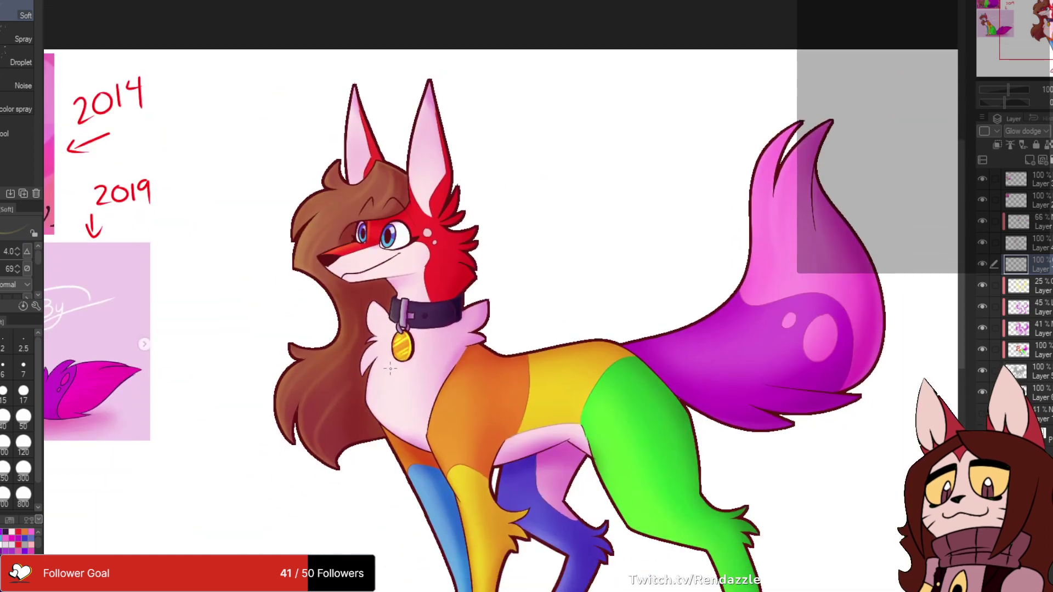
- Brush bright glints down the buckle bar's left side, across its middle and on the left ring at brush size 4
{"action": "scroll", "coordinate": [407, 323], "scroll_direction": "up", "scroll_amount": 8}
{"action": "mouse_move", "coordinate": [409, 189]}
{"action": "left_mouse_down"}
{"action": "mouse_move", "coordinate": [390, 345]}
{"action": "mouse_move", "coordinate": [398, 202]}
{"action": "mouse_move", "coordinate": [385, 393]}
{"action": "mouse_move", "coordinate": [386, 303]}
{"action": "left_mouse_up"}
{"action": "mouse_move", "coordinate": [390, 383]}
{"action": "left_mouse_down"}
{"action": "mouse_move", "coordinate": [392, 293]}
{"action": "mouse_move", "coordinate": [414, 344]}
{"action": "mouse_move", "coordinate": [431, 336]}
{"action": "left_mouse_up"}
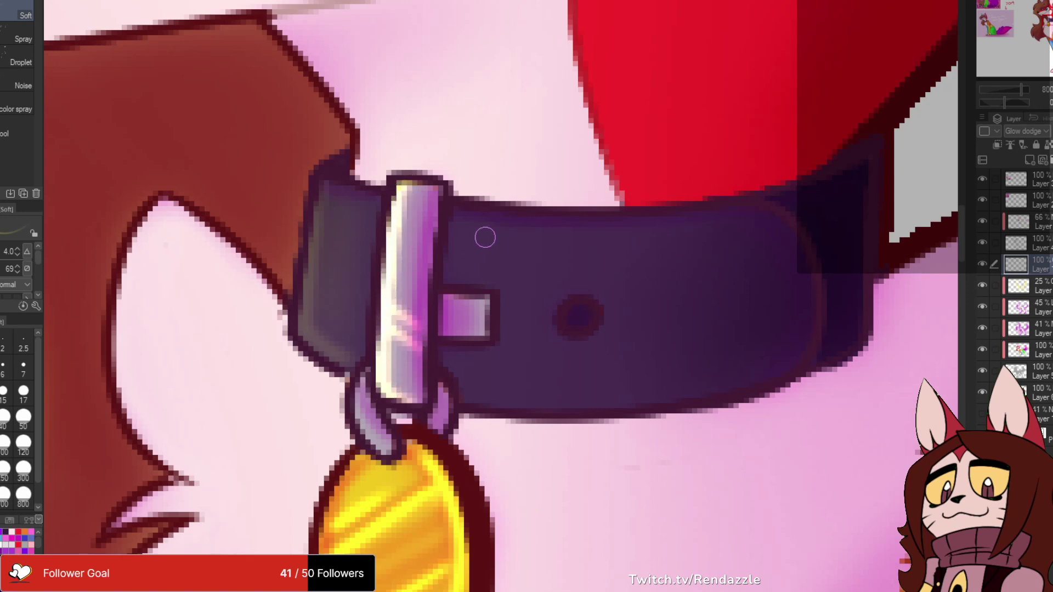
{"action": "left_click_drag", "start_coordinate": [484, 237], "coordinate": [435, 269]}
{"action": "left_click_drag", "start_coordinate": [352, 247], "coordinate": [374, 262]}
{"action": "mouse_move", "coordinate": [376, 217]}
{"action": "left_mouse_down"}
{"action": "mouse_move", "coordinate": [349, 249]}
{"action": "mouse_move", "coordinate": [351, 352]}
{"action": "left_mouse_up"}
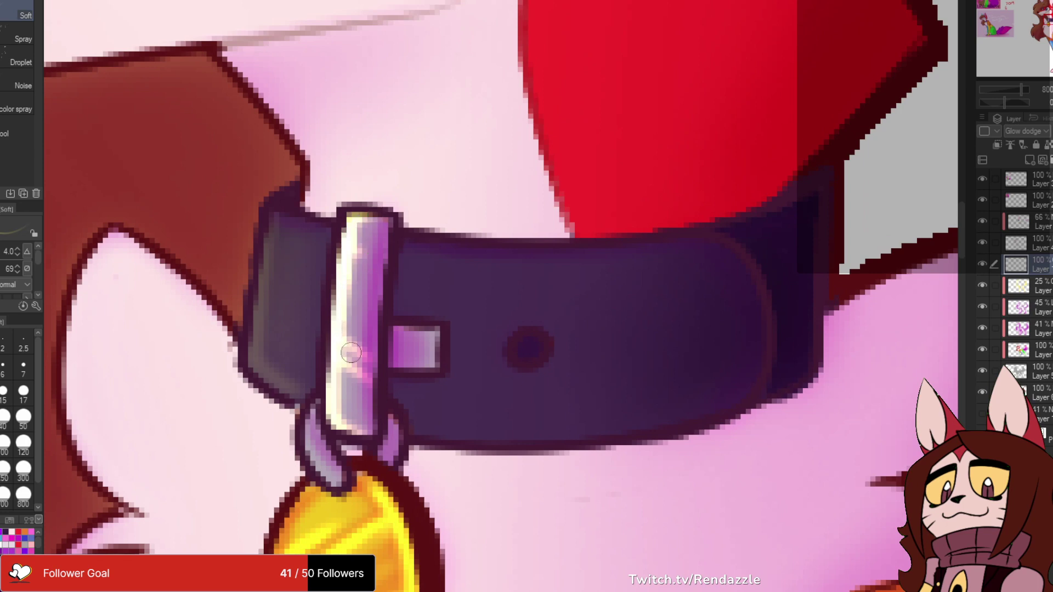
{"action": "mouse_move", "coordinate": [334, 420]}
{"action": "left_mouse_down"}
{"action": "mouse_move", "coordinate": [306, 436]}
{"action": "mouse_move", "coordinate": [320, 404]}
{"action": "mouse_move", "coordinate": [329, 479]}
{"action": "left_mouse_up"}
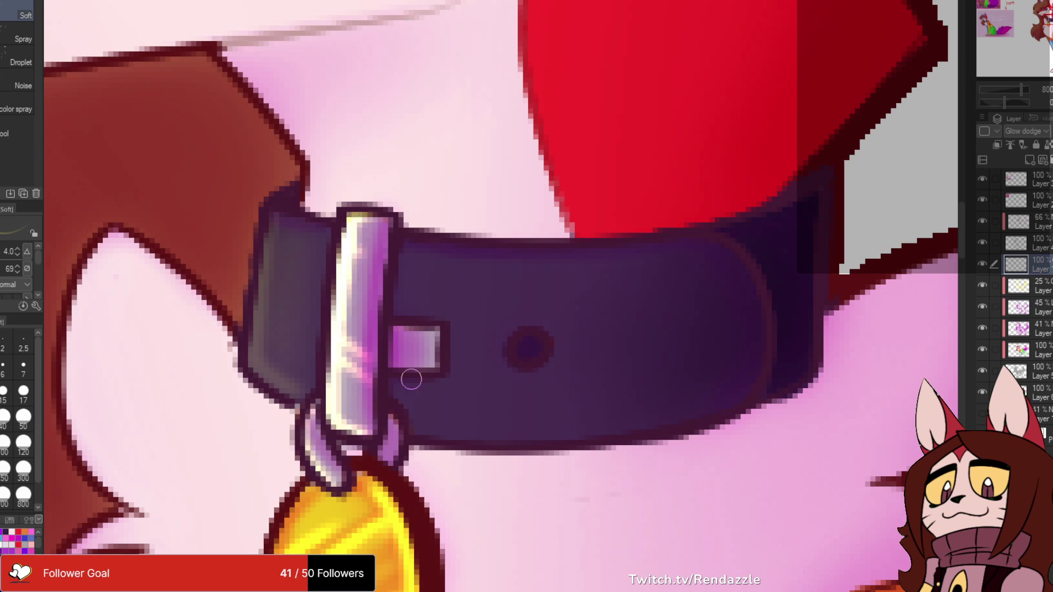
- Brush bright glints along the lower and right edges of the buckle's prong at brush size 4
{"action": "left_click_drag", "start_coordinate": [393, 364], "coordinate": [445, 369]}
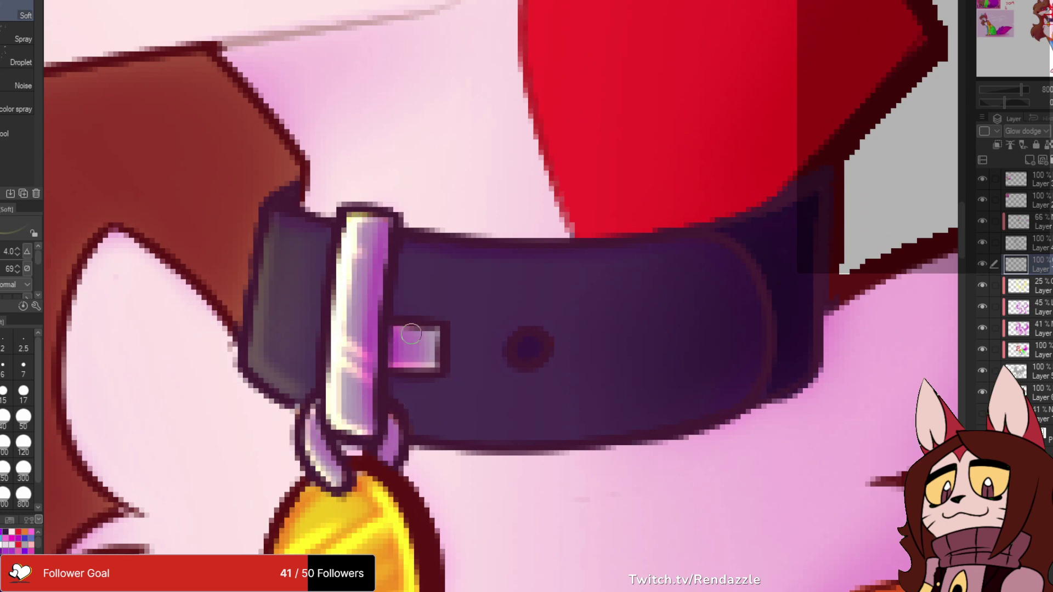
{"action": "scroll", "coordinate": [411, 334], "scroll_direction": "down", "scroll_amount": 8}
{"action": "scroll", "coordinate": [408, 318], "scroll_direction": "up", "scroll_amount": 8}
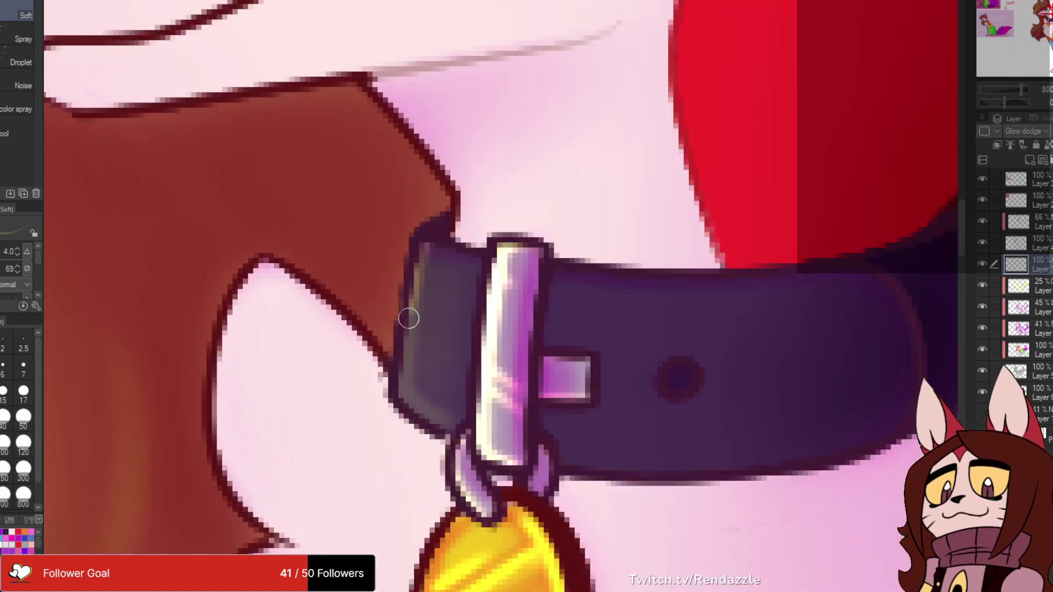
- Brush a bright warm glow down the collar's left end beside the buckle, enlarging the brush to size 10
{"action": "left_click_drag", "start_coordinate": [427, 242], "coordinate": [404, 373]}
{"action": "mouse_move", "coordinate": [420, 260]}
{"action": "left_mouse_down"}
{"action": "mouse_move", "coordinate": [402, 387]}
{"action": "mouse_move", "coordinate": [433, 413]}
{"action": "left_mouse_up"}
{"action": "mouse_move", "coordinate": [428, 278]}
{"action": "left_mouse_down"}
{"action": "mouse_move", "coordinate": [319, 264]}
{"action": "mouse_move", "coordinate": [314, 382]}
{"action": "mouse_move", "coordinate": [331, 404]}
{"action": "left_mouse_up"}
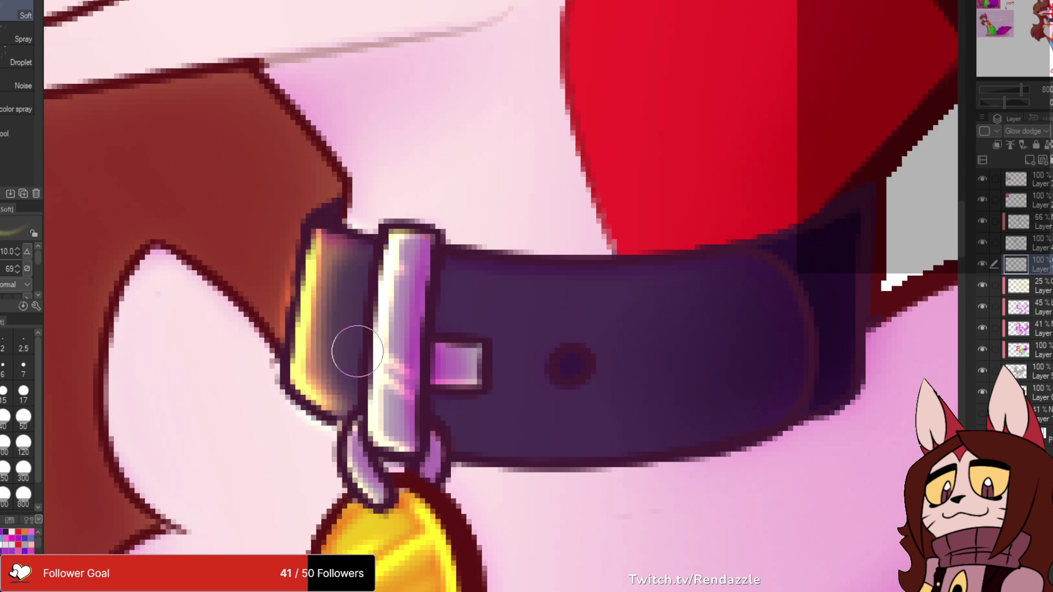
{"action": "mouse_move", "coordinate": [307, 353]}
{"action": "left_mouse_down"}
{"action": "mouse_move", "coordinate": [324, 245]}
{"action": "mouse_move", "coordinate": [347, 246]}
{"action": "left_mouse_up"}
{"action": "scroll", "coordinate": [418, 257], "scroll_direction": "down", "scroll_amount": 7}
{"action": "scroll", "coordinate": [353, 221], "scroll_direction": "up", "scroll_amount": 5}
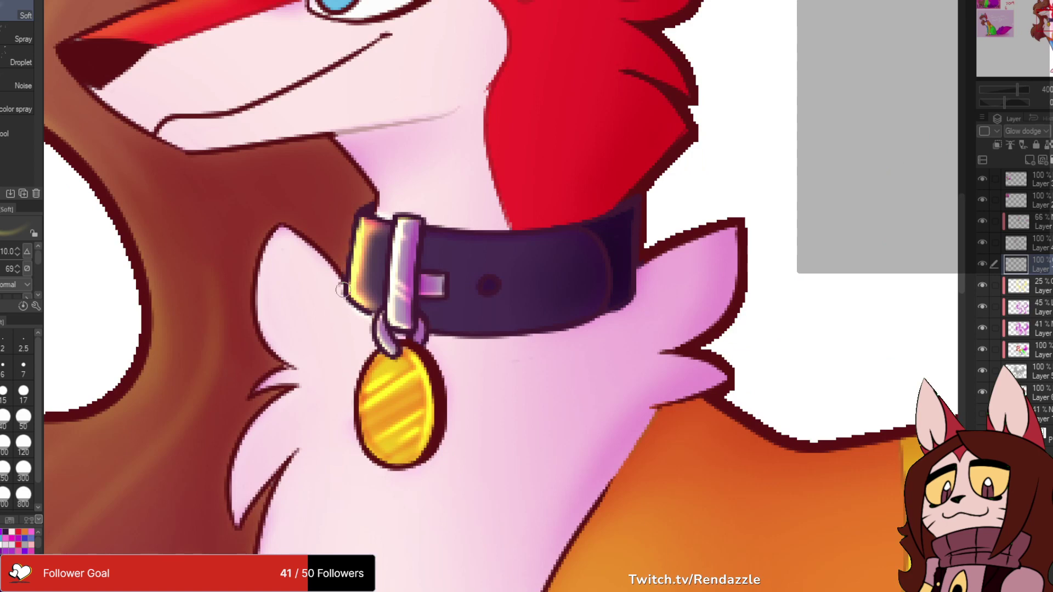
- Brush bright rim light along the left chest tufts and on the muzzle tip and chin at brush size 10
{"action": "mouse_move", "coordinate": [274, 233]}
{"action": "left_mouse_down"}
{"action": "mouse_move", "coordinate": [306, 380]}
{"action": "mouse_move", "coordinate": [405, 326]}
{"action": "mouse_move", "coordinate": [336, 388]}
{"action": "left_mouse_up"}
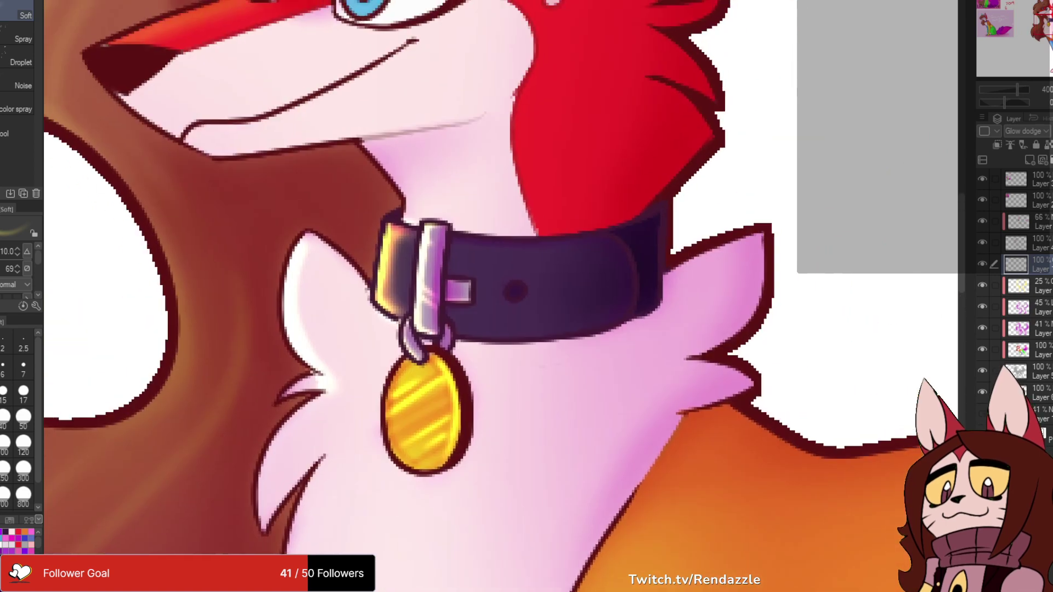
{"action": "left_click_drag", "start_coordinate": [333, 272], "coordinate": [370, 463]}
{"action": "mouse_move", "coordinate": [159, 276]}
{"action": "left_mouse_down"}
{"action": "mouse_move", "coordinate": [265, 335]}
{"action": "mouse_move", "coordinate": [299, 385]}
{"action": "left_mouse_up"}
{"action": "mouse_move", "coordinate": [403, 258]}
{"action": "left_mouse_down"}
{"action": "mouse_move", "coordinate": [408, 272]}
{"action": "mouse_move", "coordinate": [392, 260]}
{"action": "mouse_move", "coordinate": [419, 229]}
{"action": "mouse_move", "coordinate": [396, 277]}
{"action": "left_mouse_up"}
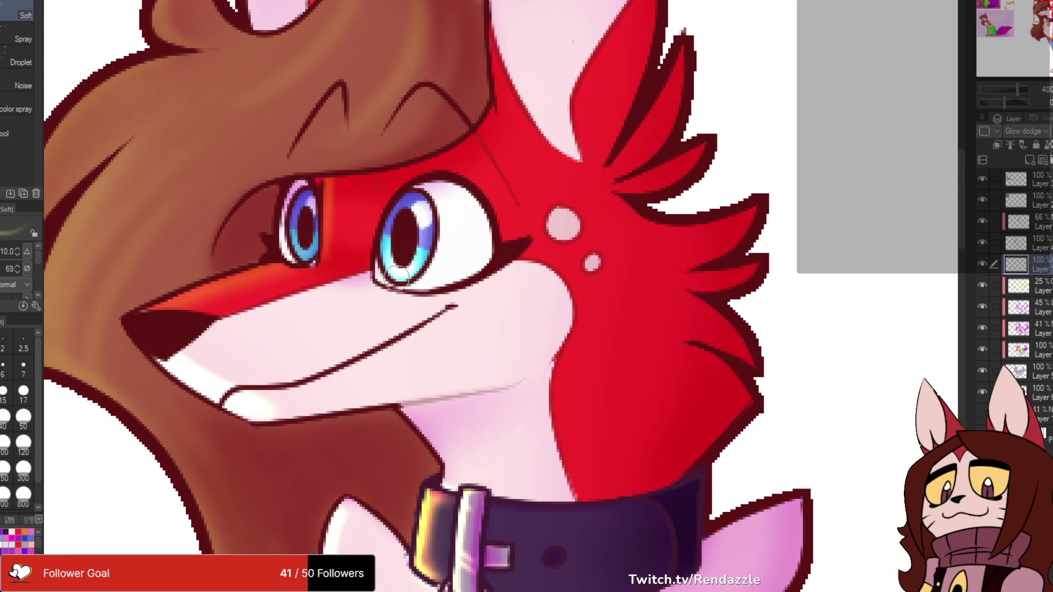
- Brush glow on the eyes, the red stripe beside the far eye and the snout ridge at brush size 10
{"action": "left_click_drag", "start_coordinate": [422, 210], "coordinate": [423, 219]}
{"action": "mouse_move", "coordinate": [314, 220]}
{"action": "left_mouse_down"}
{"action": "mouse_move", "coordinate": [309, 241]}
{"action": "mouse_move", "coordinate": [310, 216]}
{"action": "mouse_move", "coordinate": [329, 271]}
{"action": "left_mouse_up"}
{"action": "left_click_drag", "start_coordinate": [328, 191], "coordinate": [331, 213]}
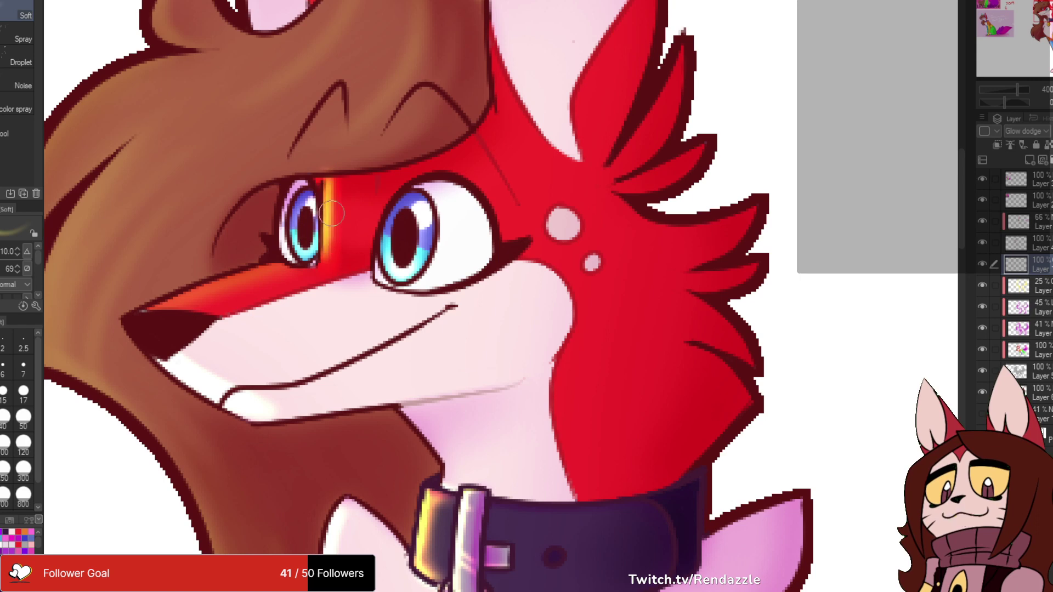
{"action": "mouse_move", "coordinate": [314, 269]}
{"action": "left_mouse_down"}
{"action": "mouse_move", "coordinate": [169, 318]}
{"action": "mouse_move", "coordinate": [534, 190]}
{"action": "mouse_move", "coordinate": [417, 166]}
{"action": "left_mouse_up"}
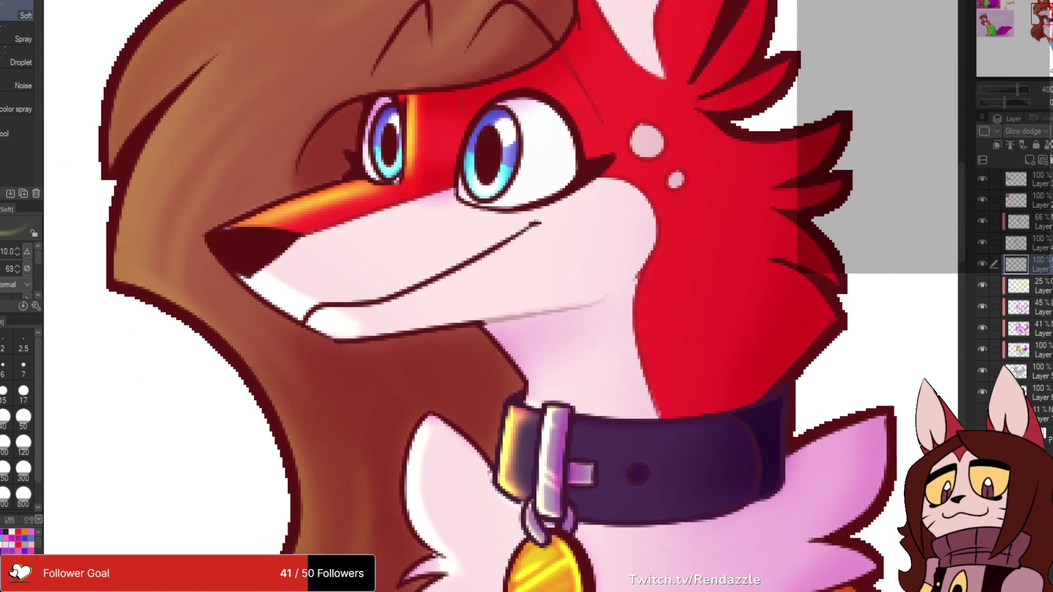
- Brush strong highlights over the insides of the near and far ears at brush size 30
{"action": "left_click", "coordinate": [1, 418]}
{"action": "left_click_drag", "start_coordinate": [301, 256], "coordinate": [297, 299]}
{"action": "left_click_drag", "start_coordinate": [435, 214], "coordinate": [366, 336]}
{"action": "left_click_drag", "start_coordinate": [445, 137], "coordinate": [383, 357]}
{"action": "mouse_move", "coordinate": [469, 108]}
{"action": "left_mouse_down"}
{"action": "mouse_move", "coordinate": [406, 268]}
{"action": "mouse_move", "coordinate": [464, 49]}
{"action": "left_mouse_up"}
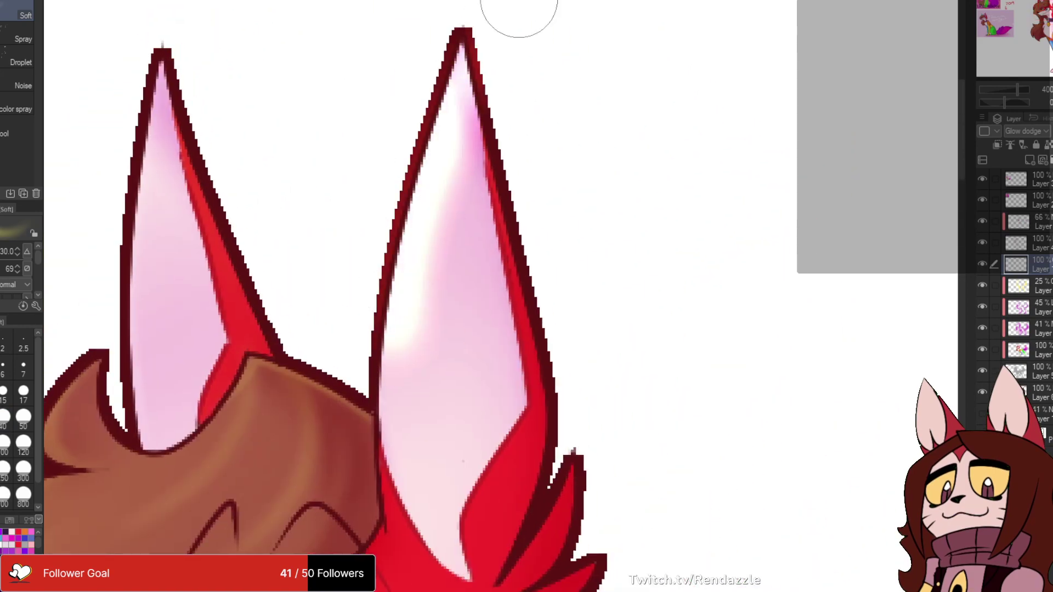
{"action": "left_click_drag", "start_coordinate": [463, 532], "coordinate": [471, 55]}
{"action": "scroll", "coordinate": [873, 64], "scroll_direction": "down", "scroll_amount": 2}
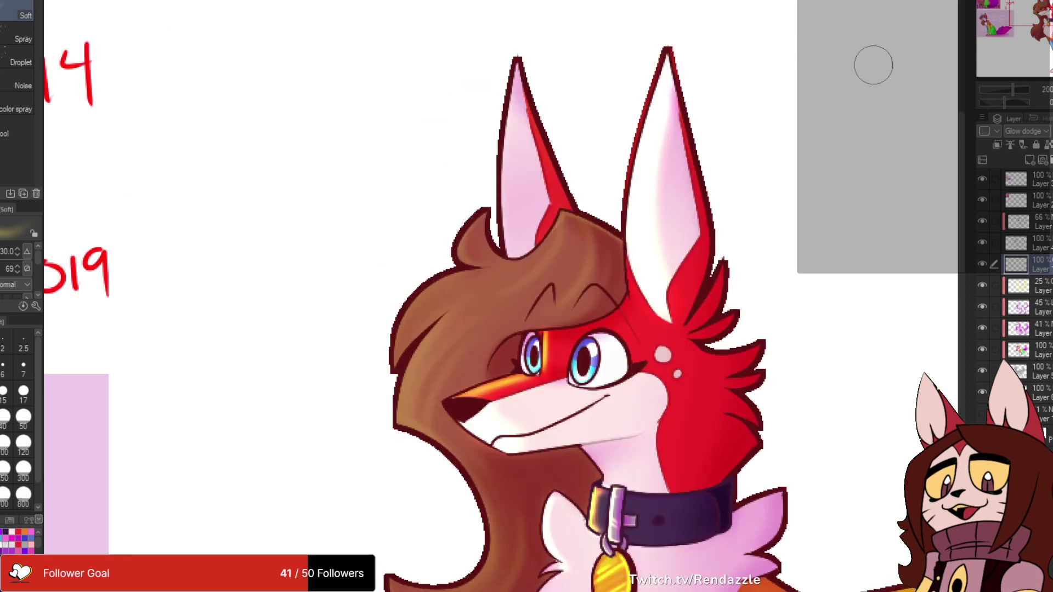
{"action": "left_click_drag", "start_coordinate": [684, 228], "coordinate": [496, 263]}
{"action": "left_click_drag", "start_coordinate": [475, 324], "coordinate": [459, 184]}
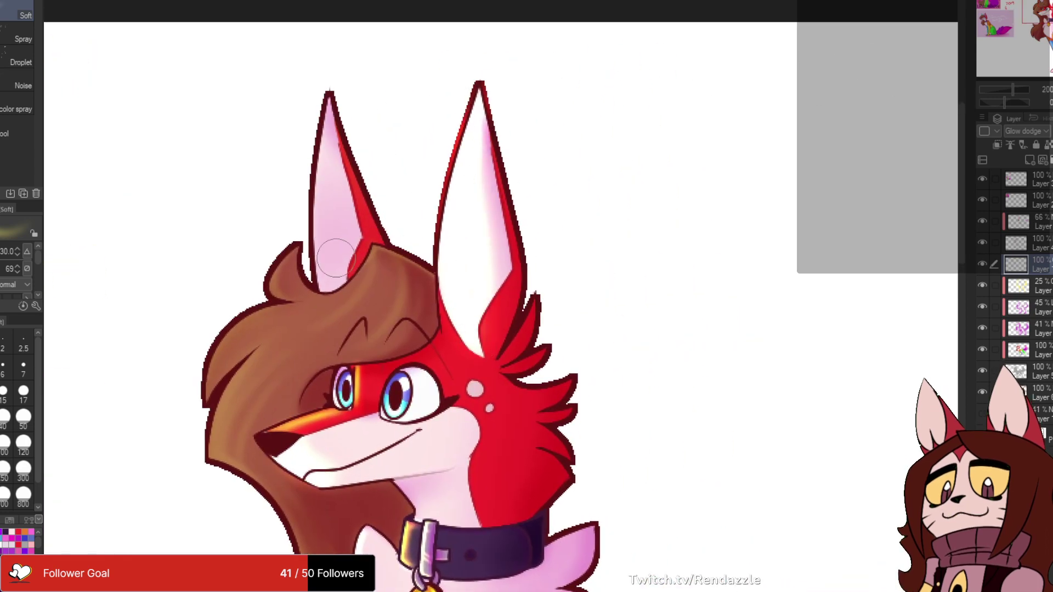
{"action": "mouse_move", "coordinate": [336, 285]}
{"action": "left_mouse_down"}
{"action": "mouse_move", "coordinate": [318, 185]}
{"action": "mouse_move", "coordinate": [331, 109]}
{"action": "mouse_move", "coordinate": [329, 125]}
{"action": "left_mouse_up"}
{"action": "mouse_move", "coordinate": [388, 275]}
{"action": "left_mouse_down"}
{"action": "mouse_move", "coordinate": [393, 162]}
{"action": "mouse_move", "coordinate": [273, 134]}
{"action": "mouse_move", "coordinate": [315, 191]}
{"action": "mouse_move", "coordinate": [383, 116]}
{"action": "left_mouse_up"}
{"action": "key", "text": "ctrl+z"}
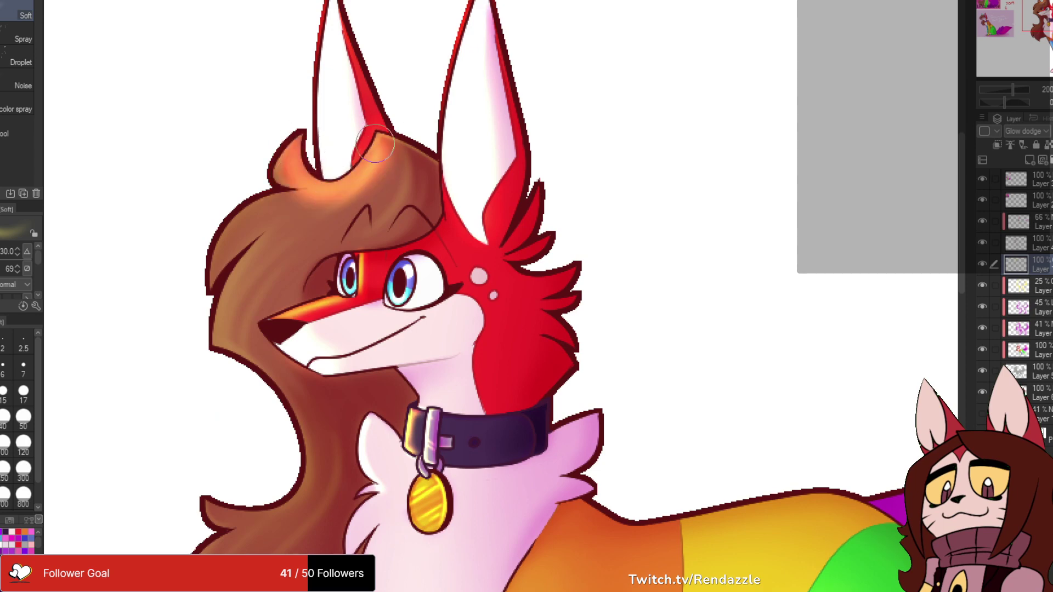
- Brush glowing golden highlights across the fringe and front hair locks, enlarging the brush from size 30 to 80
{"action": "mouse_move", "coordinate": [212, 312]}
{"action": "left_mouse_down"}
{"action": "mouse_move", "coordinate": [352, 198]}
{"action": "mouse_move", "coordinate": [375, 162]}
{"action": "mouse_move", "coordinate": [229, 331]}
{"action": "mouse_move", "coordinate": [235, 345]}
{"action": "left_mouse_up"}
{"action": "left_click_drag", "start_coordinate": [324, 296], "coordinate": [304, 250]}
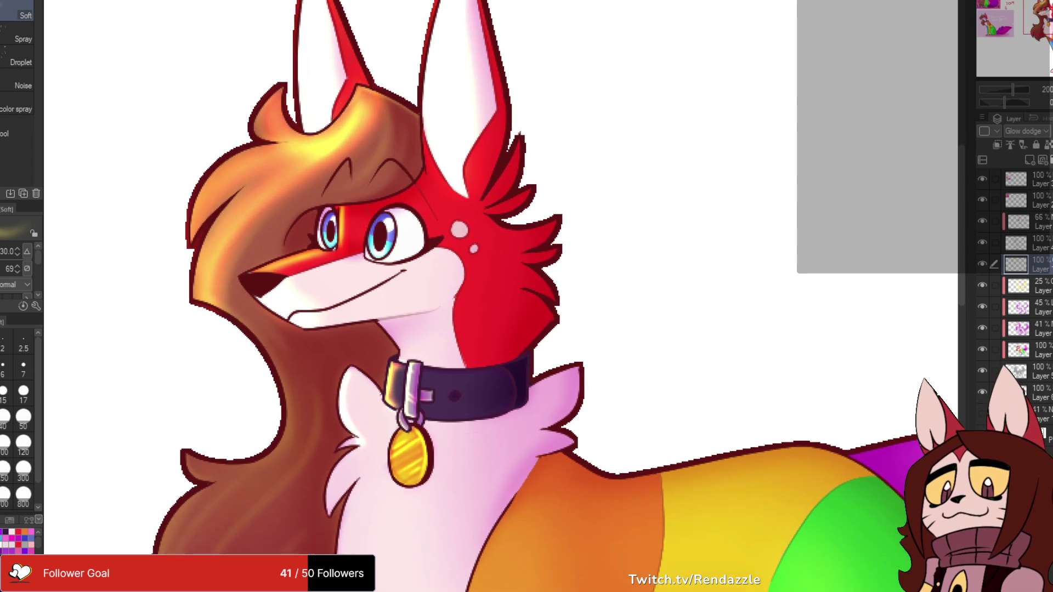
{"action": "key", "text": "]"}
{"action": "key", "text": "]"}
{"action": "key", "text": "]"}
{"action": "key", "text": "]"}
{"action": "key", "text": "]"}
{"action": "left_click_drag", "start_coordinate": [336, 128], "coordinate": [397, 141]}
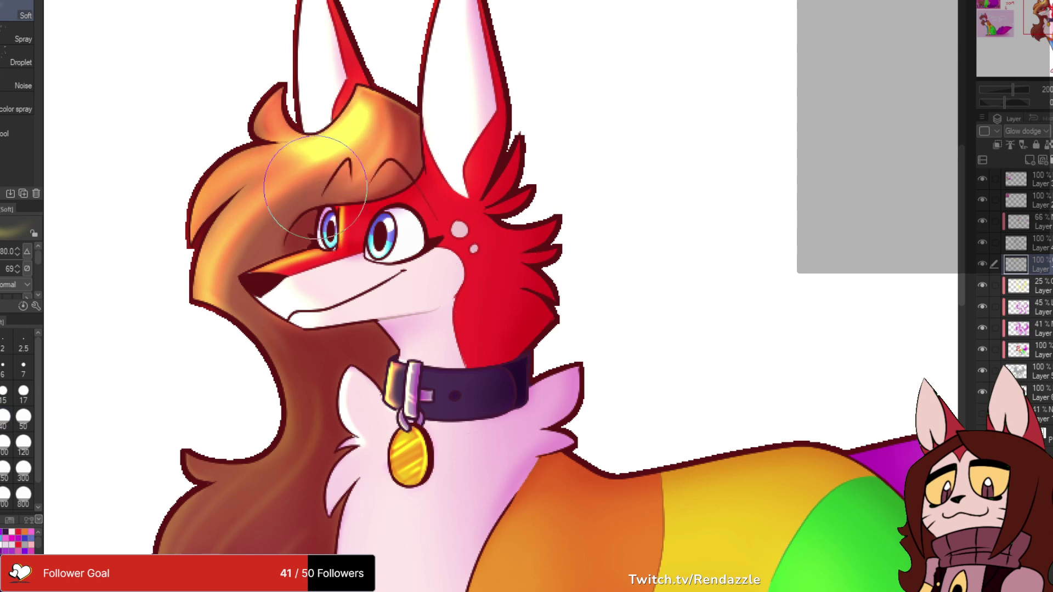
{"action": "left_click_drag", "start_coordinate": [311, 183], "coordinate": [225, 277]}
- Brush broad glow down the long hair locks and across the white chest at brush size 80
{"action": "left_click_drag", "start_coordinate": [361, 352], "coordinate": [420, 209]}
{"action": "left_click_drag", "start_coordinate": [329, 223], "coordinate": [250, 460]}
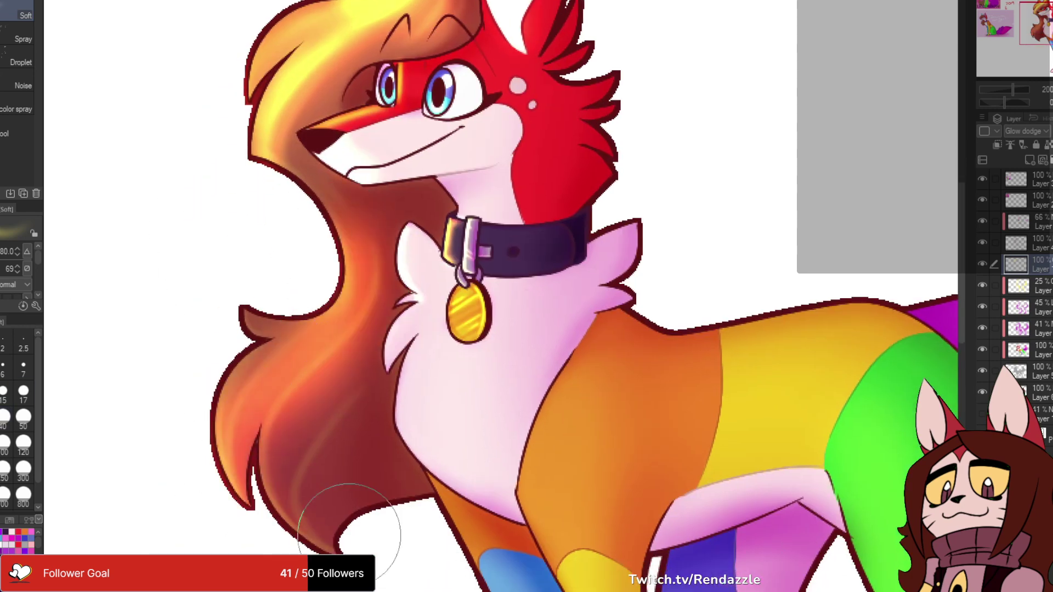
{"action": "left_click_drag", "start_coordinate": [232, 496], "coordinate": [279, 354]}
{"action": "mouse_move", "coordinate": [359, 537]}
{"action": "left_mouse_down"}
{"action": "mouse_move", "coordinate": [390, 340]}
{"action": "mouse_move", "coordinate": [262, 258]}
{"action": "mouse_move", "coordinate": [307, 344]}
{"action": "mouse_move", "coordinate": [412, 247]}
{"action": "left_mouse_up"}
{"action": "left_click_drag", "start_coordinate": [513, 247], "coordinate": [455, 112]}
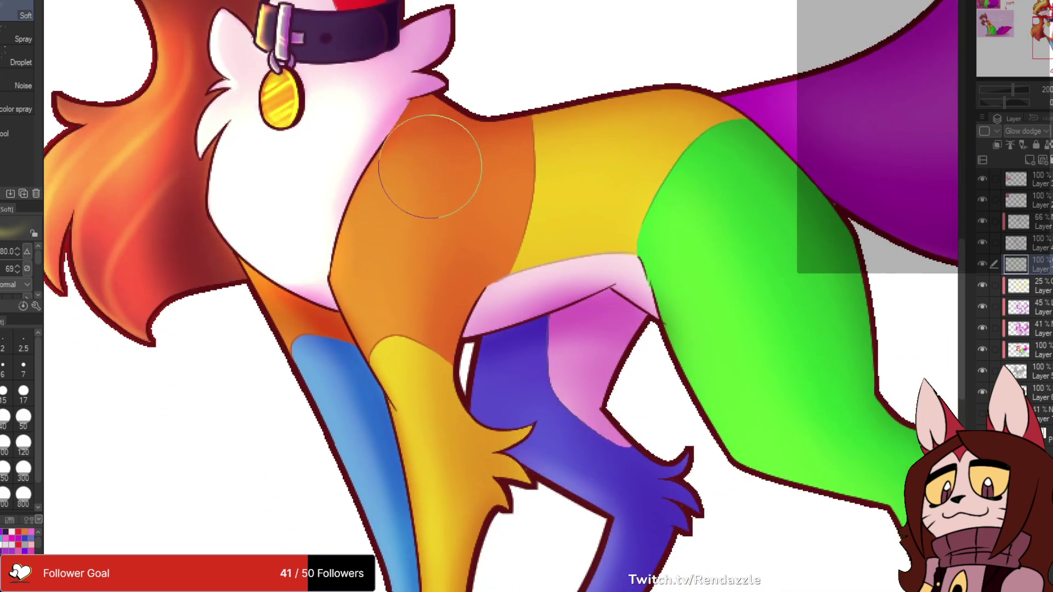
- Brush broad glow over the orange shoulder, both front legs and the green hind leg at brush size 80
{"action": "mouse_move", "coordinate": [430, 166]}
{"action": "left_mouse_down"}
{"action": "mouse_move", "coordinate": [389, 334]}
{"action": "mouse_move", "coordinate": [342, 165]}
{"action": "mouse_move", "coordinate": [418, 452]}
{"action": "left_mouse_up"}
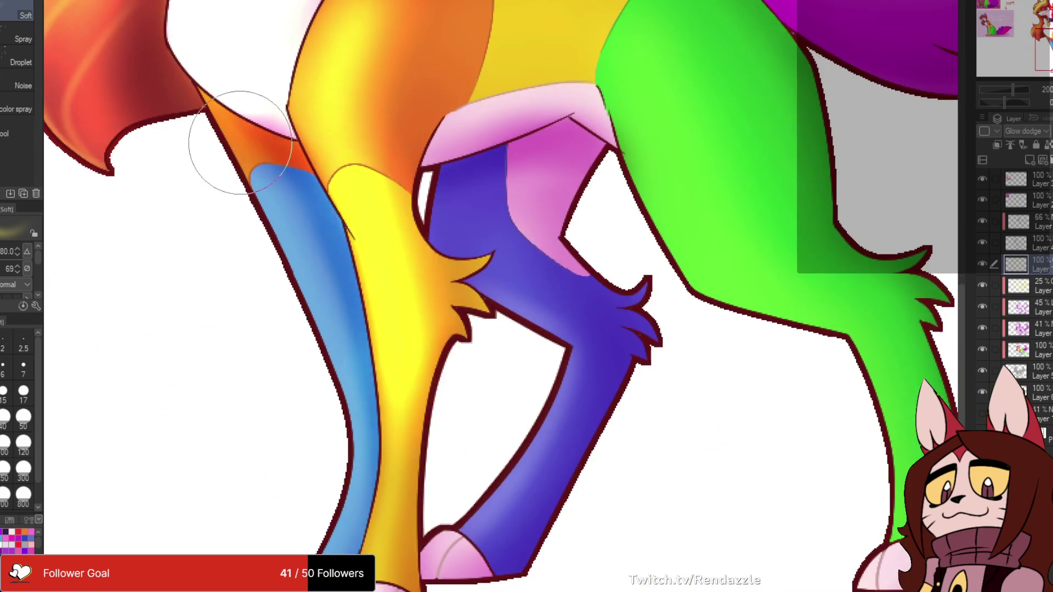
{"action": "left_click_drag", "start_coordinate": [242, 143], "coordinate": [370, 377]}
{"action": "left_click_drag", "start_coordinate": [371, 377], "coordinate": [393, 588]}
{"action": "mouse_move", "coordinate": [741, 303]}
{"action": "left_mouse_down"}
{"action": "mouse_move", "coordinate": [573, 205]}
{"action": "mouse_move", "coordinate": [548, 136]}
{"action": "left_mouse_up"}
{"action": "mouse_move", "coordinate": [480, 97]}
{"action": "left_mouse_down"}
{"action": "mouse_move", "coordinate": [578, 258]}
{"action": "mouse_move", "coordinate": [558, 209]}
{"action": "mouse_move", "coordinate": [584, 289]}
{"action": "left_mouse_up"}
{"action": "mouse_move", "coordinate": [689, 378]}
{"action": "left_mouse_down"}
{"action": "mouse_move", "coordinate": [629, 488]}
{"action": "mouse_move", "coordinate": [581, 431]}
{"action": "mouse_move", "coordinate": [495, 234]}
{"action": "mouse_move", "coordinate": [525, 499]}
{"action": "left_mouse_up"}
{"action": "scroll", "coordinate": [462, 501], "scroll_direction": "up", "scroll_amount": 5}
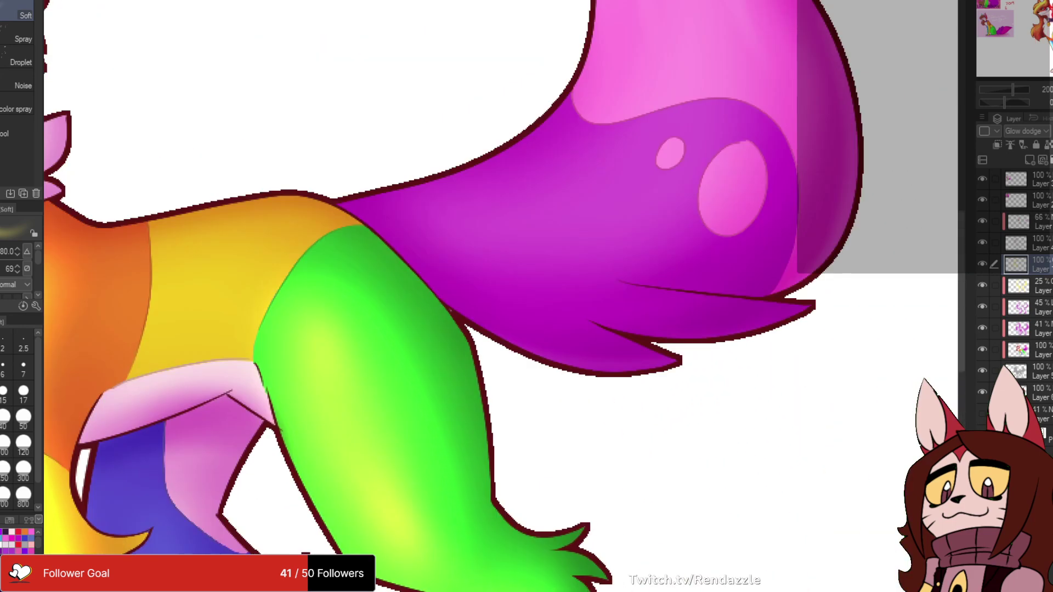
- Brush a broad glow through the tail's purple base and pink upper part, redoing the first stroke
{"action": "left_click_drag", "start_coordinate": [503, 343], "coordinate": [599, 35]}
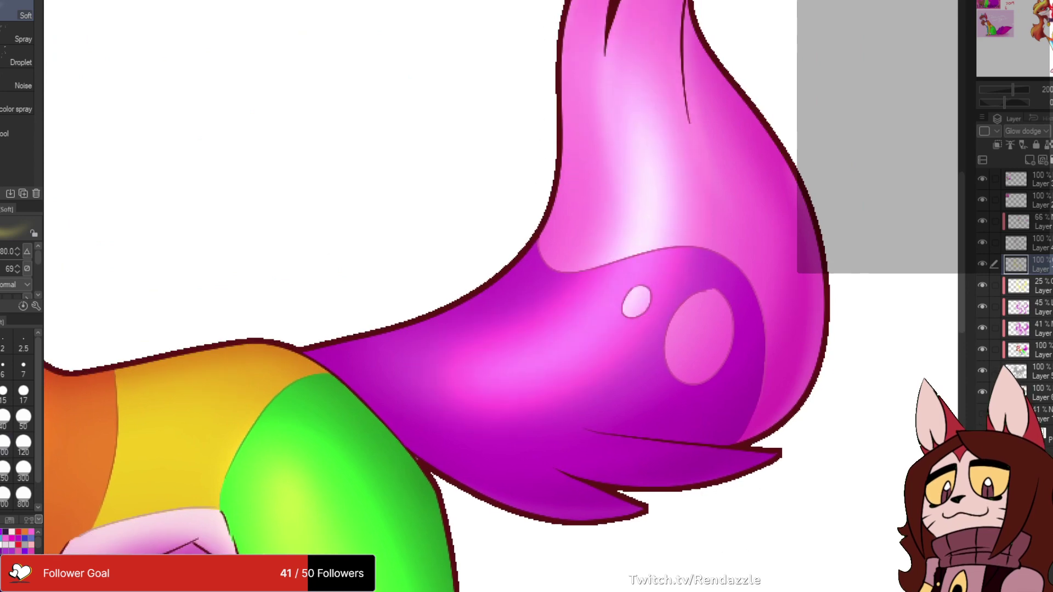
{"action": "key", "text": "ctrl+z"}
{"action": "left_click_drag", "start_coordinate": [517, 329], "coordinate": [715, 158]}
{"action": "key", "text": "ctrl+minus"}
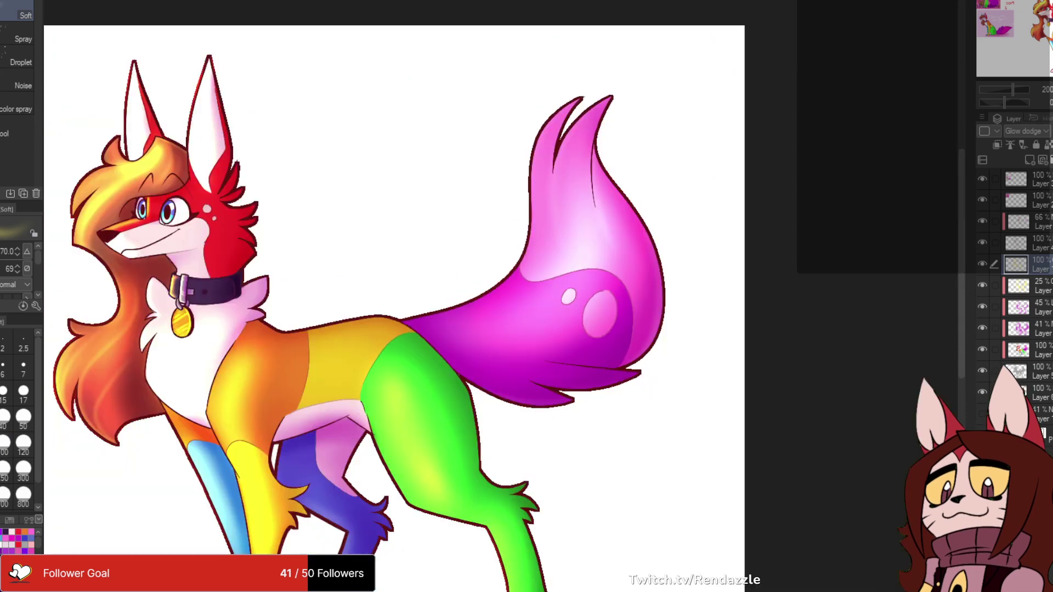
- Brush soft glow over the face, muzzle and cheek spots, undoing unwanted strokes and reducing the brush to size 60
{"action": "left_click_drag", "start_coordinate": [135, 191], "coordinate": [336, 159]}
{"action": "left_click_drag", "start_coordinate": [431, 189], "coordinate": [400, 239]}
{"action": "key", "text": "ctrl+z"}
{"action": "key", "text": "]"}
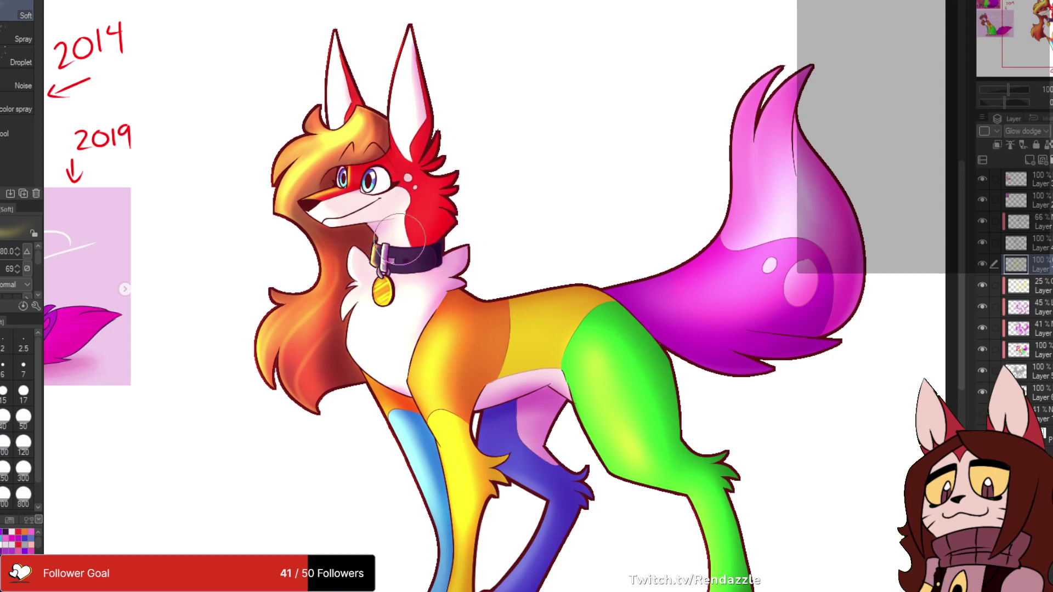
{"action": "key", "text": "ctrl+z"}
{"action": "left_click_drag", "start_coordinate": [415, 185], "coordinate": [401, 203]}
{"action": "key", "text": "bracketleft"}
{"action": "key", "text": "bracketleft"}
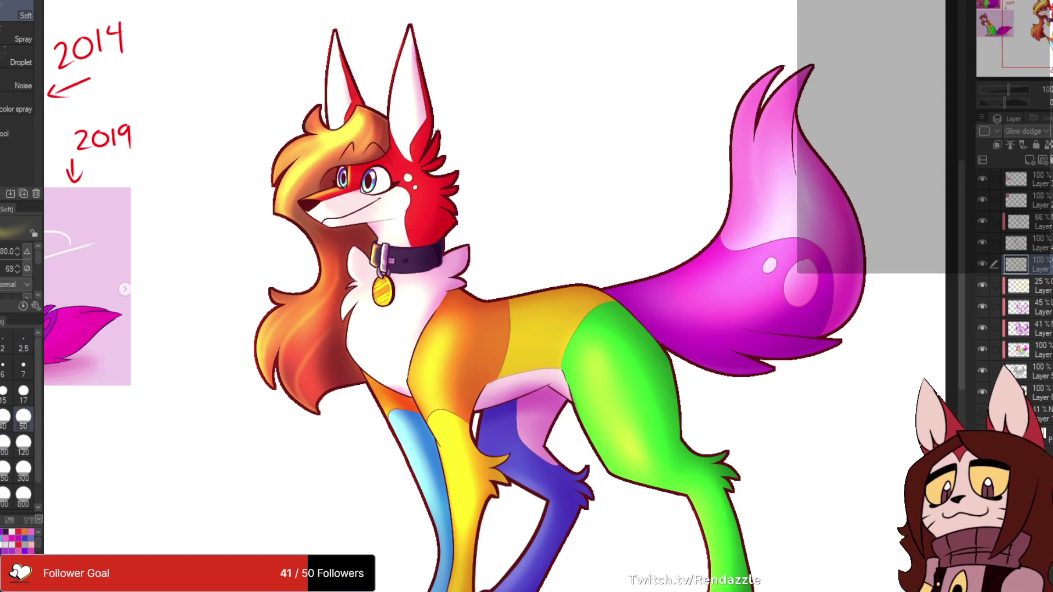
{"action": "scroll", "coordinate": [443, 232], "scroll_direction": "up", "scroll_amount": 2}
{"action": "mouse_move", "coordinate": [358, 162]}
{"action": "left_mouse_down"}
{"action": "mouse_move", "coordinate": [376, 183]}
{"action": "mouse_move", "coordinate": [538, 203]}
{"action": "left_mouse_up"}
{"action": "mouse_move", "coordinate": [468, 196]}
{"action": "left_mouse_down"}
{"action": "mouse_move", "coordinate": [366, 192]}
{"action": "mouse_move", "coordinate": [430, 201]}
{"action": "left_mouse_up"}
{"action": "key", "text": "ctrl+z"}
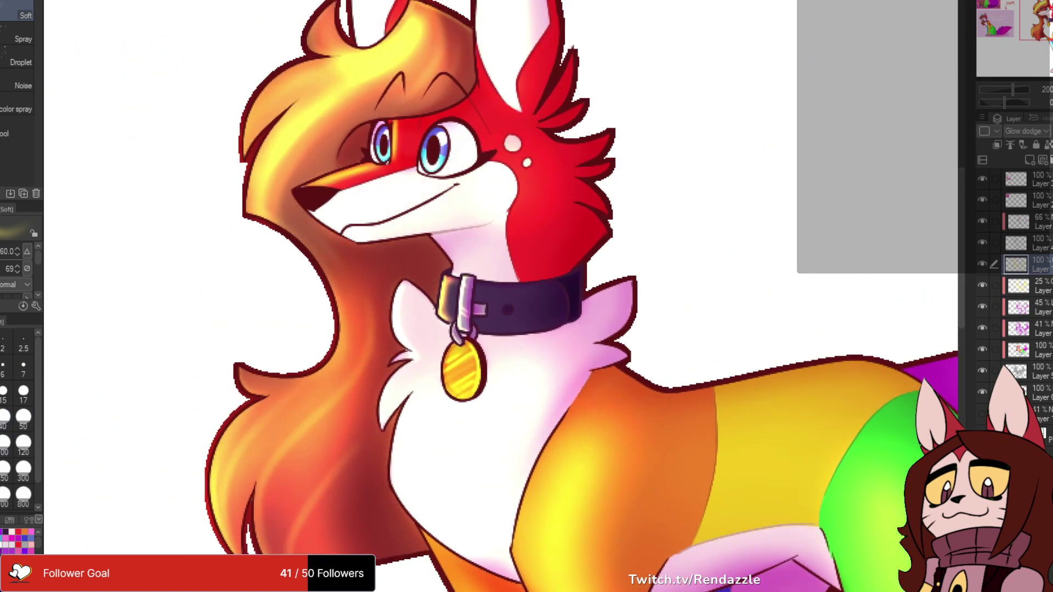
- Brush smaller highlights on the muzzle tip and down the red cheek at brush size 25
{"action": "key", "text": "bracketleft"}
{"action": "key", "text": "bracketleft"}
{"action": "key", "text": "bracketleft"}
{"action": "key", "text": "bracketleft"}
{"action": "key", "text": "ctrl+z"}
{"action": "mouse_move", "coordinate": [334, 208]}
{"action": "left_mouse_down"}
{"action": "mouse_move", "coordinate": [450, 181]}
{"action": "mouse_move", "coordinate": [327, 223]}
{"action": "left_mouse_up"}
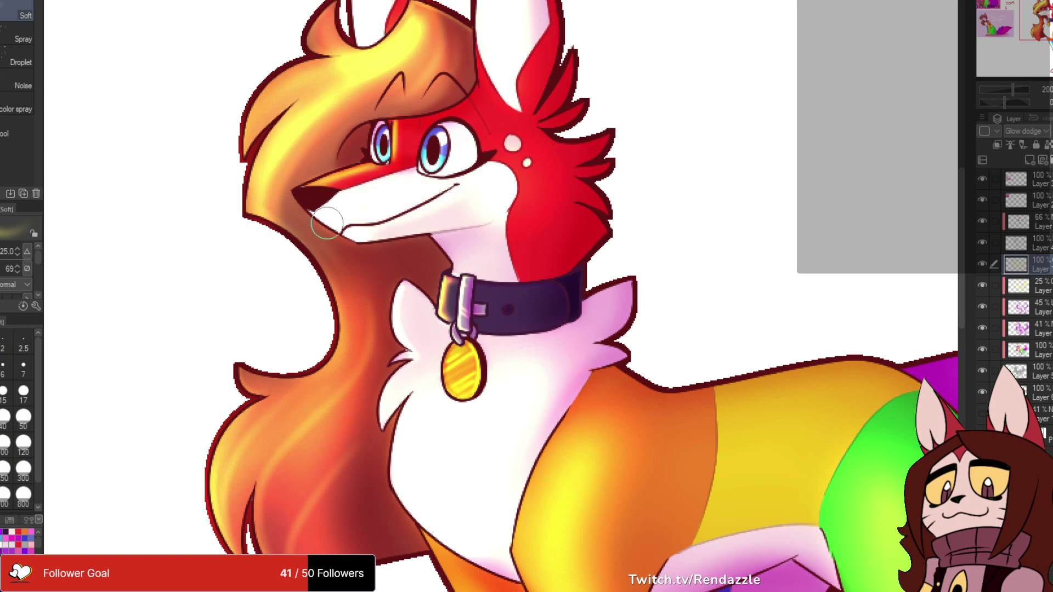
{"action": "left_click_drag", "start_coordinate": [521, 176], "coordinate": [511, 307]}
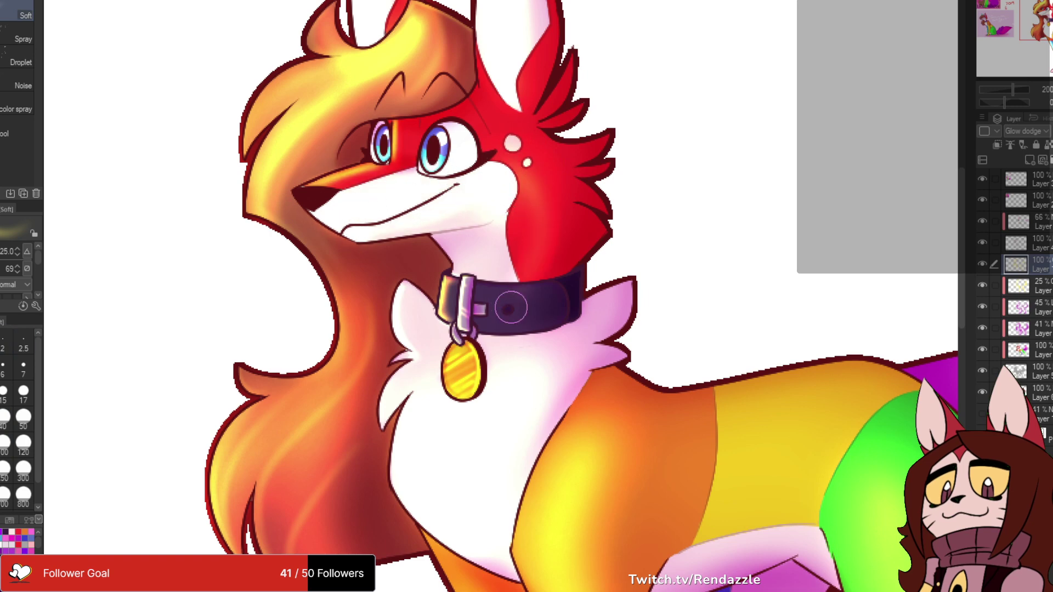
- Switch to the transparent colour and erase some of the glow from the snout ridge beneath the far eye
{"action": "mouse_move", "coordinate": [557, 275]}
{"action": "left_mouse_down"}
{"action": "mouse_move", "coordinate": [541, 342]}
{"action": "mouse_move", "coordinate": [513, 389]}
{"action": "left_mouse_up"}
{"action": "key", "text": "c"}
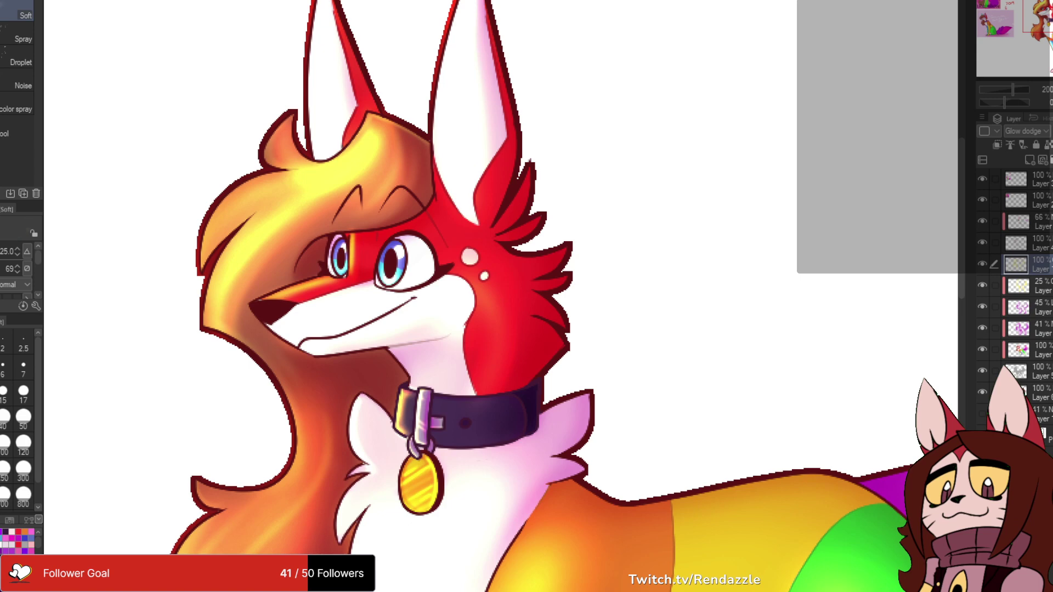
{"action": "left_click_drag", "start_coordinate": [334, 284], "coordinate": [300, 293]}
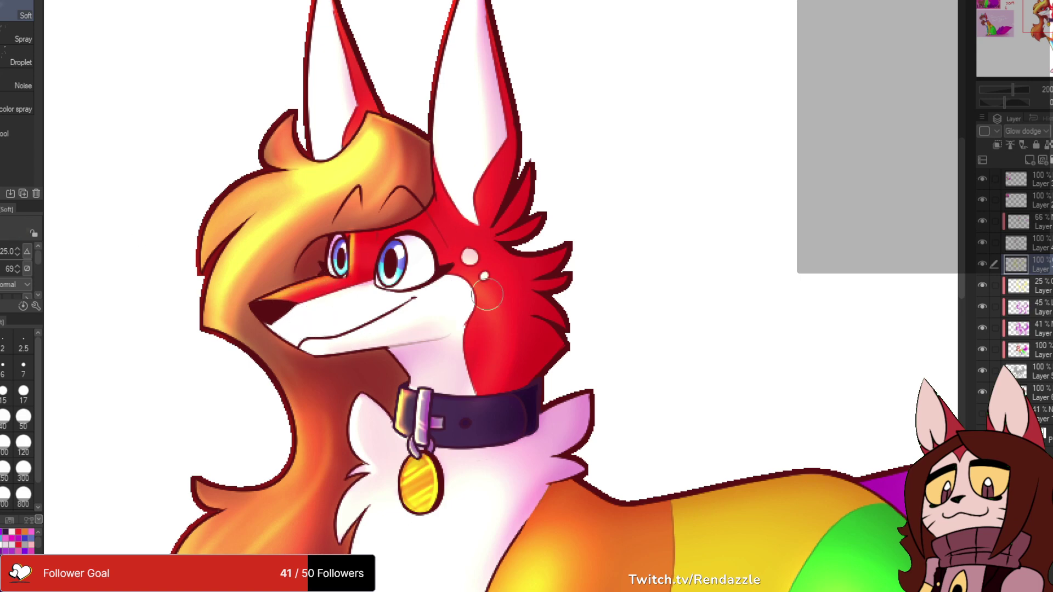
- Soften the glow inside both ears with the transparent brush at size 25 and then size 80
{"action": "left_click_drag", "start_coordinate": [503, 276], "coordinate": [475, 393]}
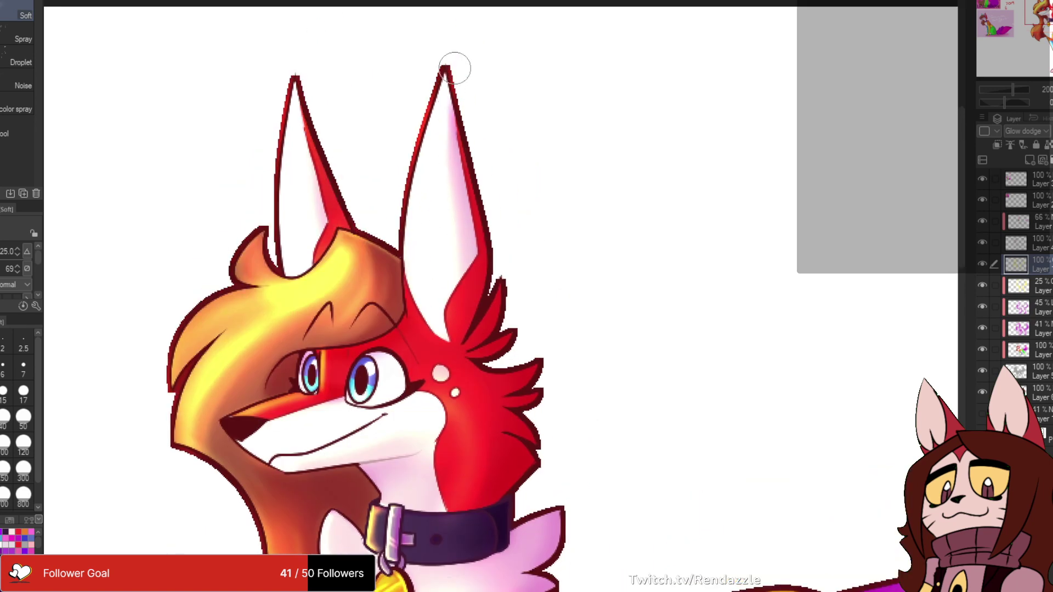
{"action": "mouse_move", "coordinate": [455, 68]}
{"action": "left_mouse_down"}
{"action": "mouse_move", "coordinate": [451, 326]}
{"action": "mouse_move", "coordinate": [458, 261]}
{"action": "mouse_move", "coordinate": [444, 309]}
{"action": "mouse_move", "coordinate": [442, 102]}
{"action": "mouse_move", "coordinate": [433, 166]}
{"action": "mouse_move", "coordinate": [441, 323]}
{"action": "left_mouse_up"}
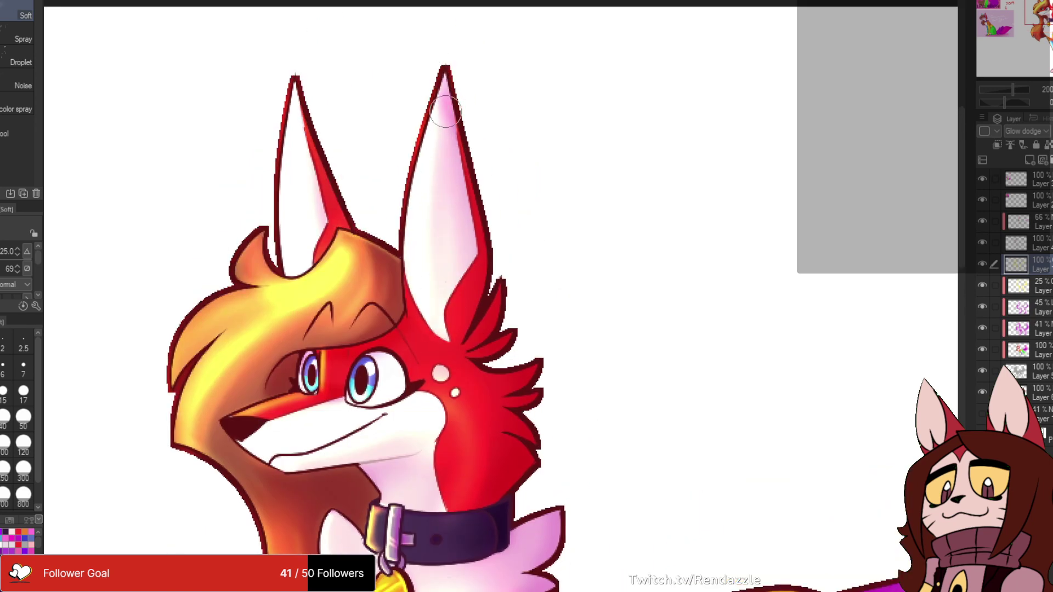
{"action": "left_click_drag", "start_coordinate": [446, 111], "coordinate": [434, 197]}
{"action": "left_click", "coordinate": [2, 445]}
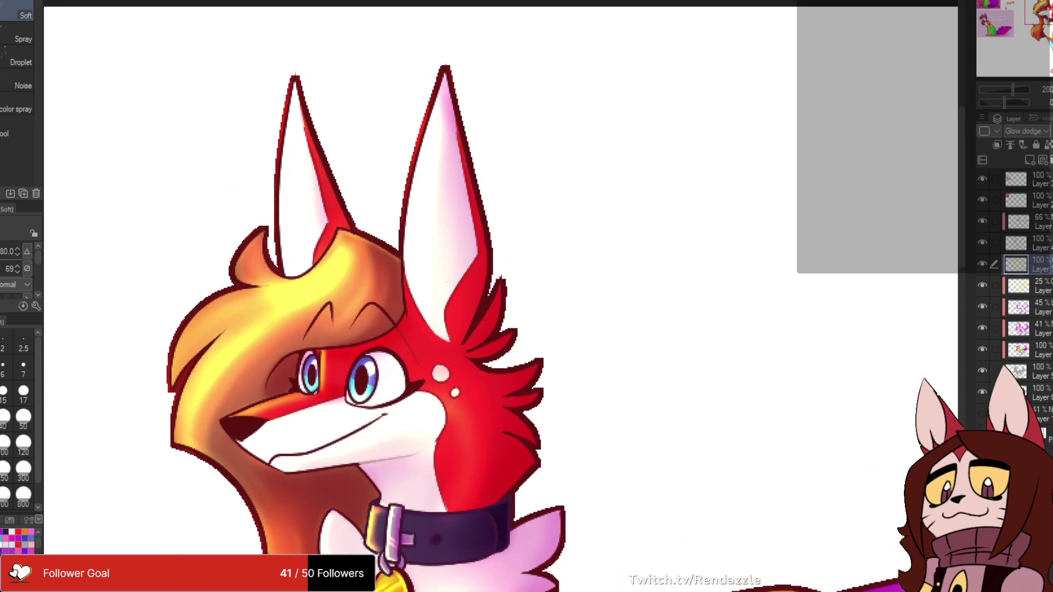
{"action": "left_click_drag", "start_coordinate": [466, 236], "coordinate": [479, 114]}
{"action": "mouse_move", "coordinate": [447, 329]}
{"action": "left_mouse_down"}
{"action": "mouse_move", "coordinate": [454, 264]}
{"action": "mouse_move", "coordinate": [436, 56]}
{"action": "left_mouse_up"}
{"action": "mouse_move", "coordinate": [307, 165]}
{"action": "left_mouse_down"}
{"action": "mouse_move", "coordinate": [284, 58]}
{"action": "mouse_move", "coordinate": [306, 168]}
{"action": "mouse_move", "coordinate": [235, 170]}
{"action": "left_mouse_up"}
- Erase excess glow from the red stripe beside the far eye and the snout ridge at brush size 25
{"action": "key", "text": "bracketleft"}
{"action": "key", "text": "bracketleft"}
{"action": "key", "text": "bracketleft"}
{"action": "key", "text": "bracketleft"}
{"action": "key", "text": "bracketleft"}
{"action": "key", "text": "bracketleft"}
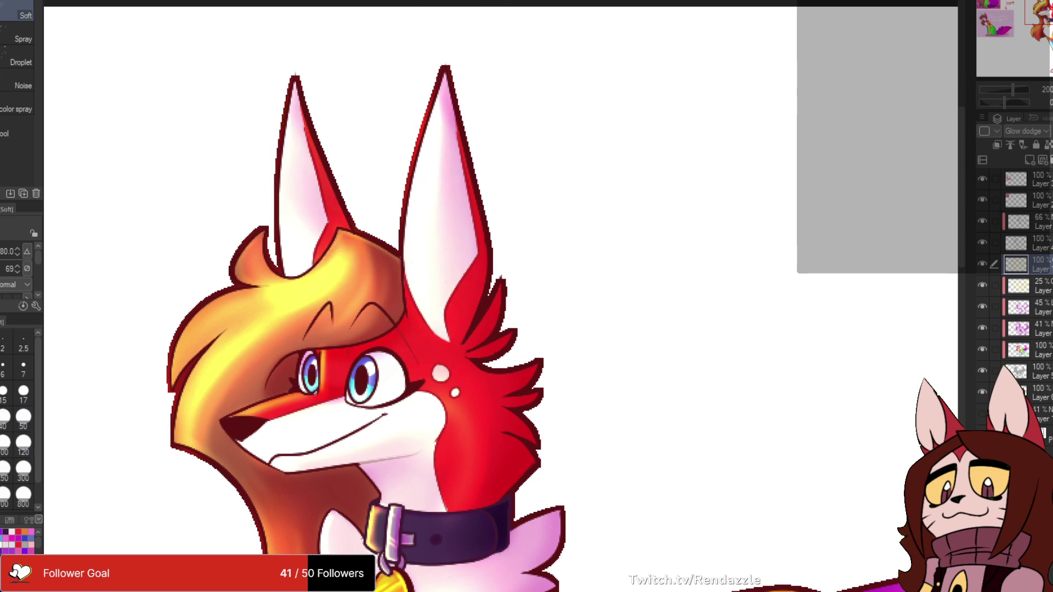
{"action": "mouse_move", "coordinate": [357, 324]}
{"action": "left_mouse_down"}
{"action": "mouse_move", "coordinate": [313, 354]}
{"action": "mouse_move", "coordinate": [329, 335]}
{"action": "left_mouse_up"}
{"action": "left_click_drag", "start_coordinate": [314, 544], "coordinate": [342, 411]}
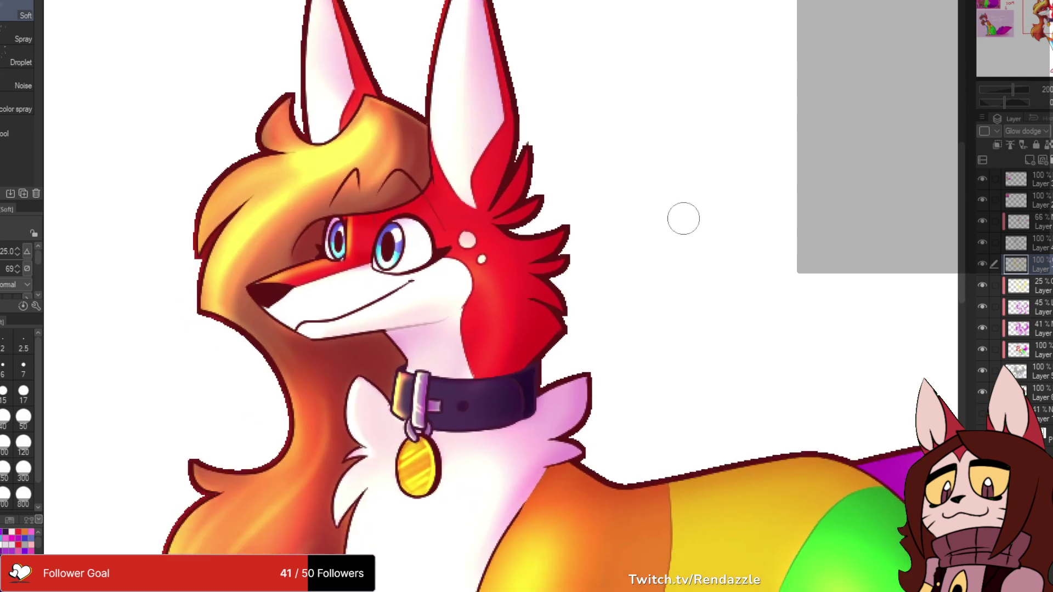
- Lower the Glow dodge layer's opacity to about 36%
{"action": "left_click", "coordinate": [1051, 131]}
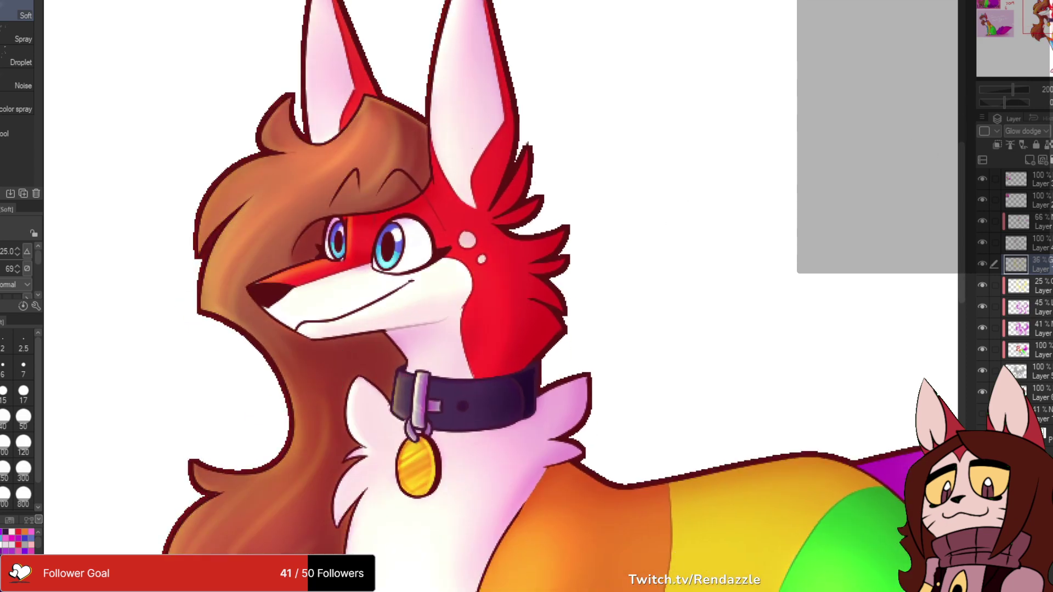
{"action": "key", "text": "ctrl+plus"}
{"action": "key", "text": "ctrl+plus"}
{"action": "key", "text": "ctrl+plus"}
{"action": "key", "text": "ctrl+plus"}
{"action": "key", "text": "ctrl+minus"}
{"action": "key", "text": "ctrl+minus"}
{"action": "key", "text": "ctrl+minus"}
{"action": "key", "text": "ctrl+minus"}
{"action": "key", "text": "ctrl+minus"}
{"action": "key", "text": "ctrl+minus"}
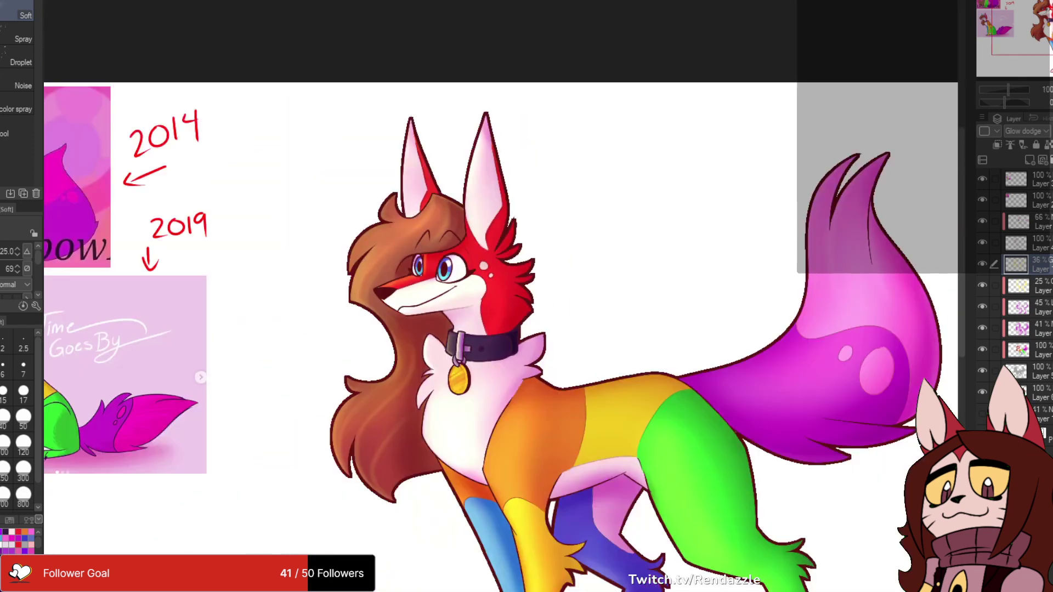
{"action": "left_click_drag", "start_coordinate": [794, 521], "coordinate": [741, 391]}
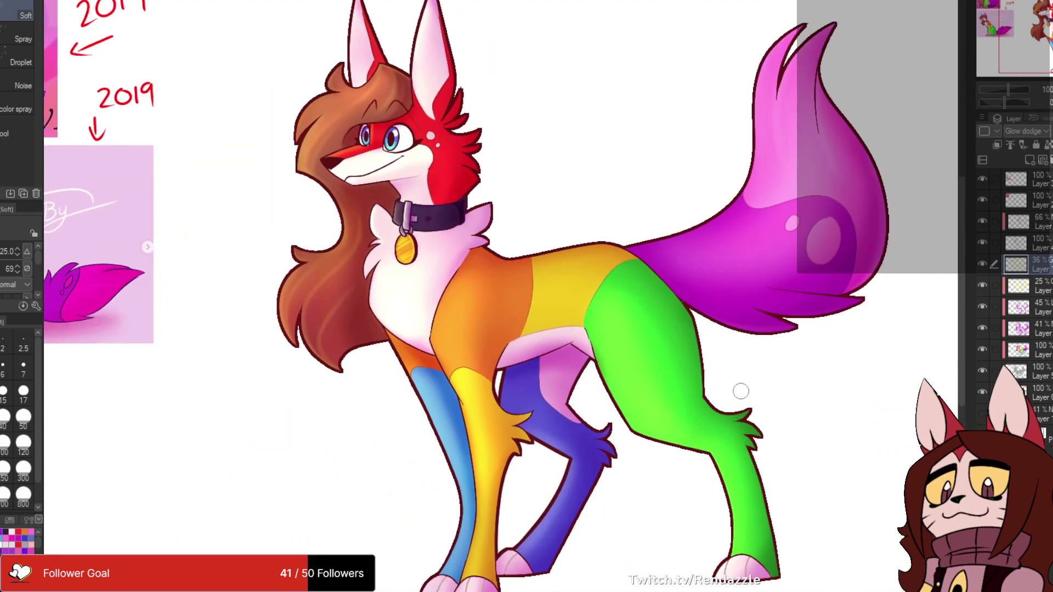
{"action": "scroll", "coordinate": [740, 391], "scroll_direction": "down", "scroll_amount": 2}
{"action": "scroll", "coordinate": [740, 391], "scroll_direction": "up", "scroll_amount": 2}
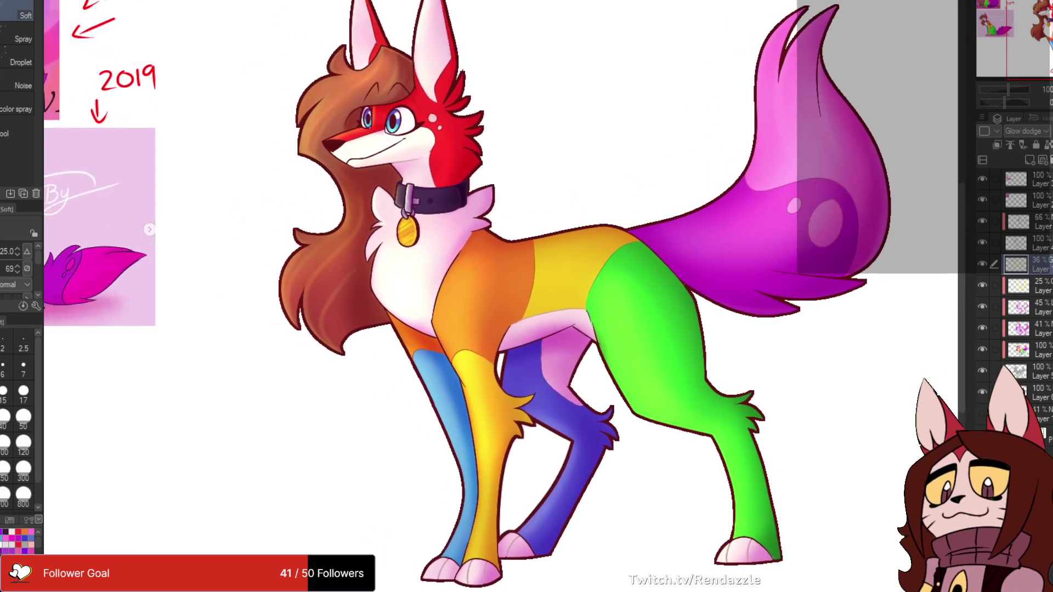
{"action": "left_click_drag", "start_coordinate": [721, 201], "coordinate": [756, 213]}
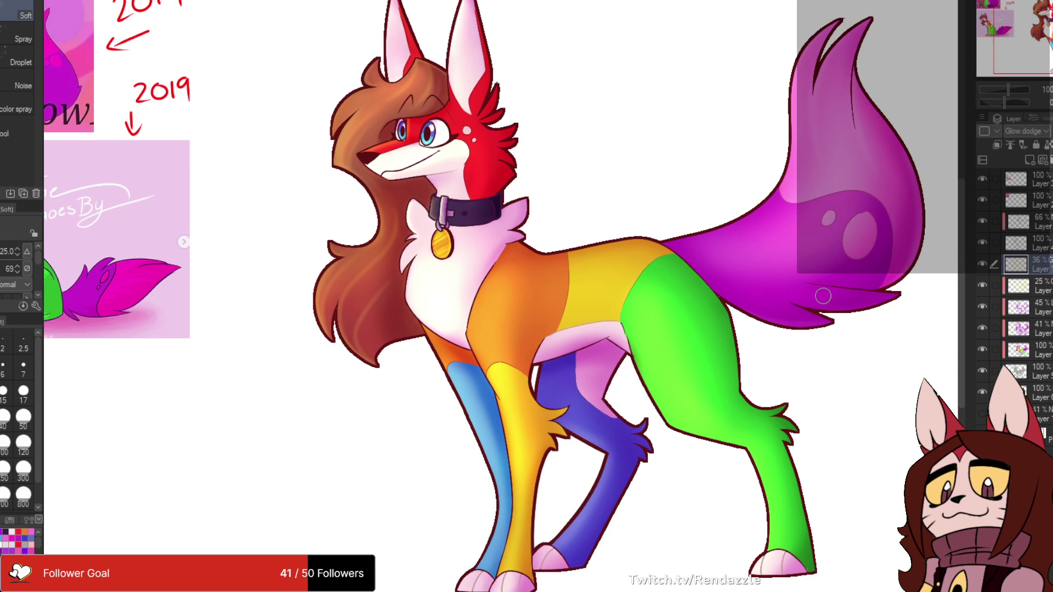
{"action": "key", "text": "ctrl+0"}
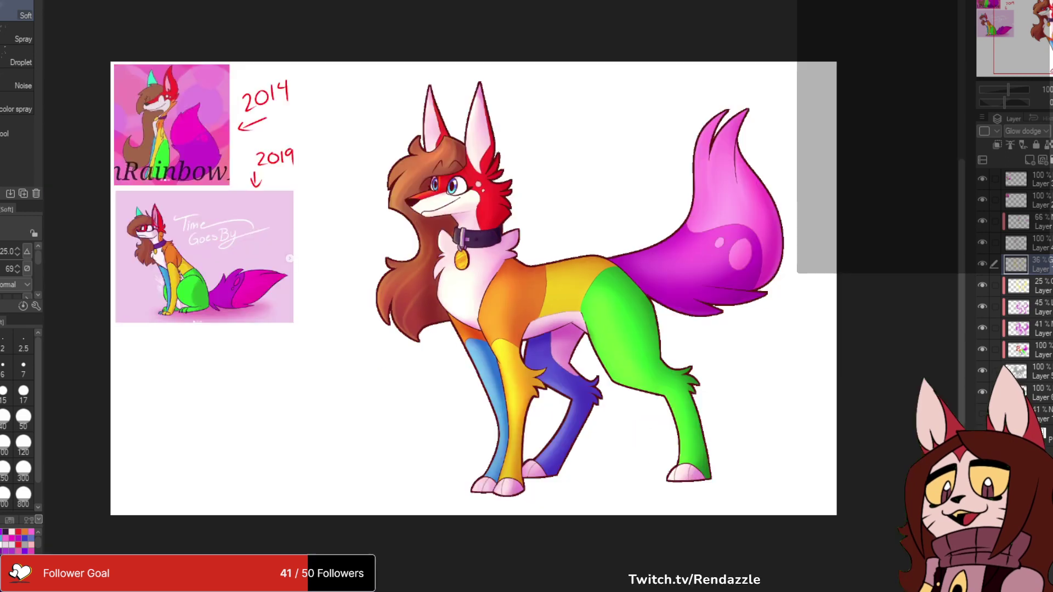
{"action": "left_click_drag", "start_coordinate": [810, 259], "coordinate": [796, 261]}
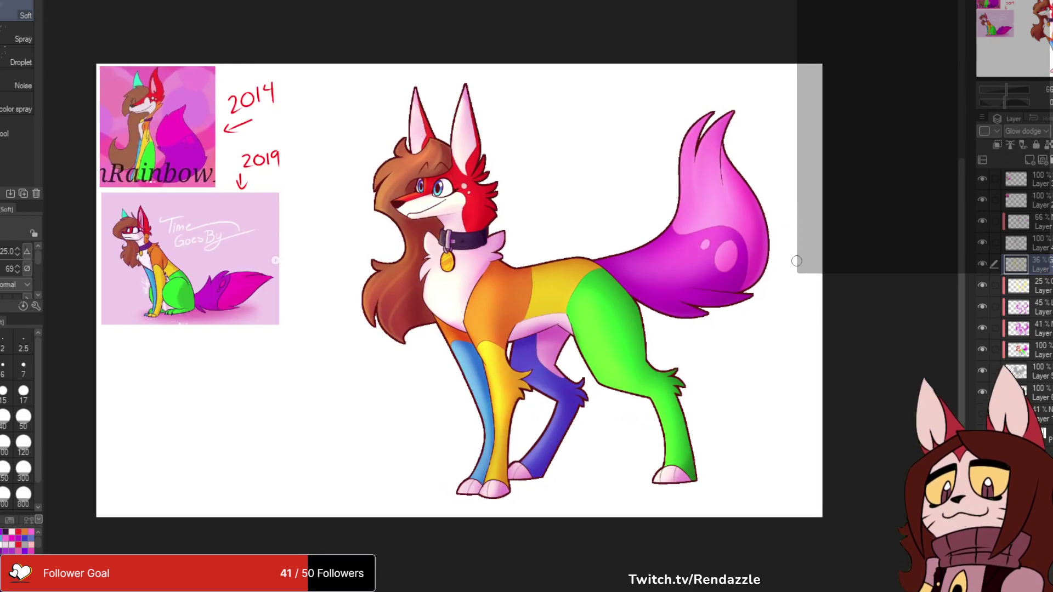
- Add a new layer beneath the character and fill the background with pink, referring only to the editing layer
{"action": "left_click", "coordinate": [1040, 414]}
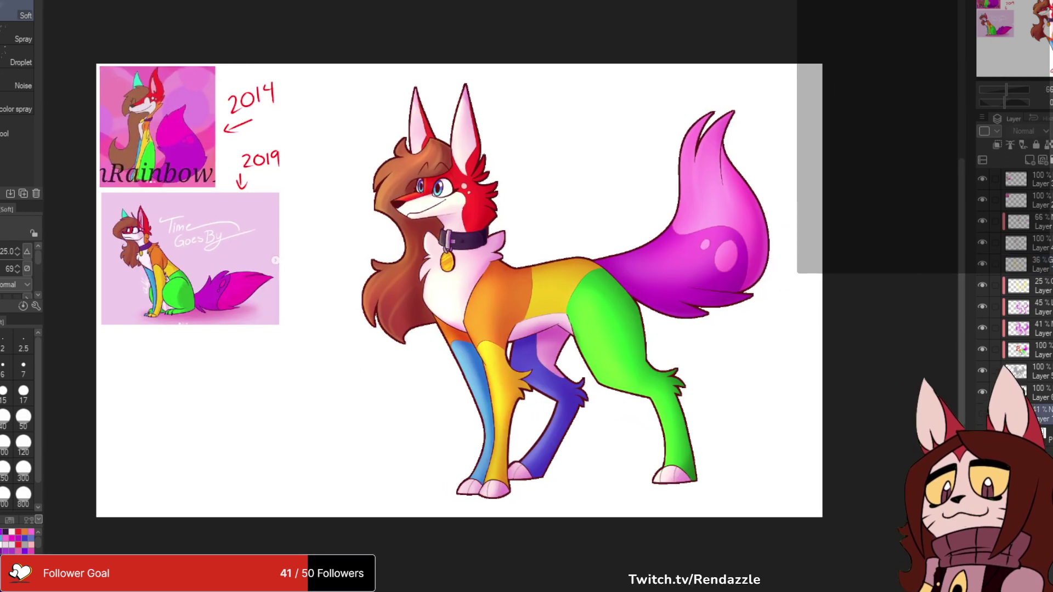
{"action": "left_click", "coordinate": [1029, 160]}
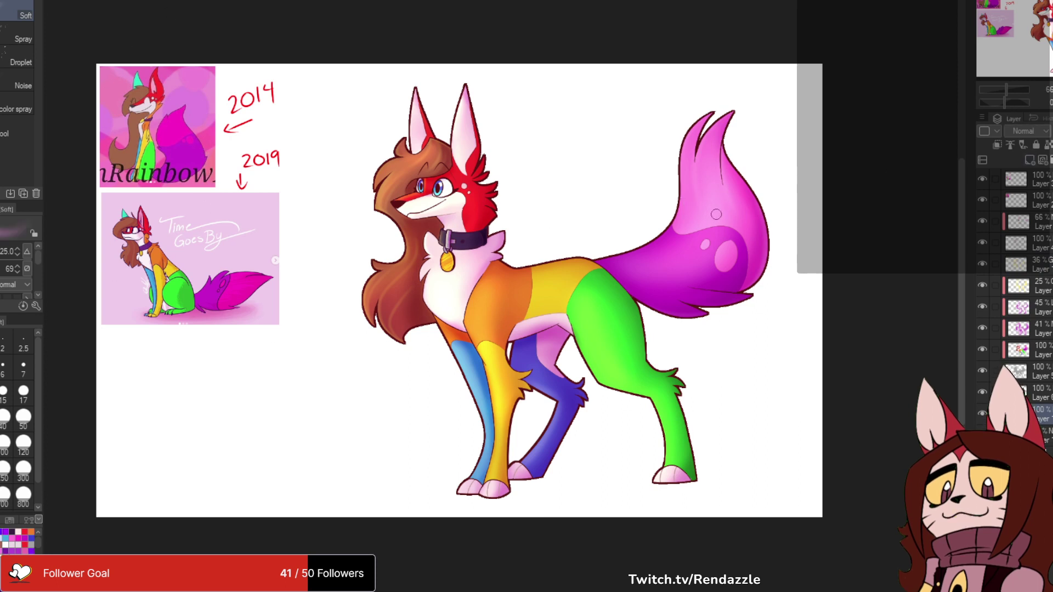
{"action": "left_click", "coordinate": [2, 102]}
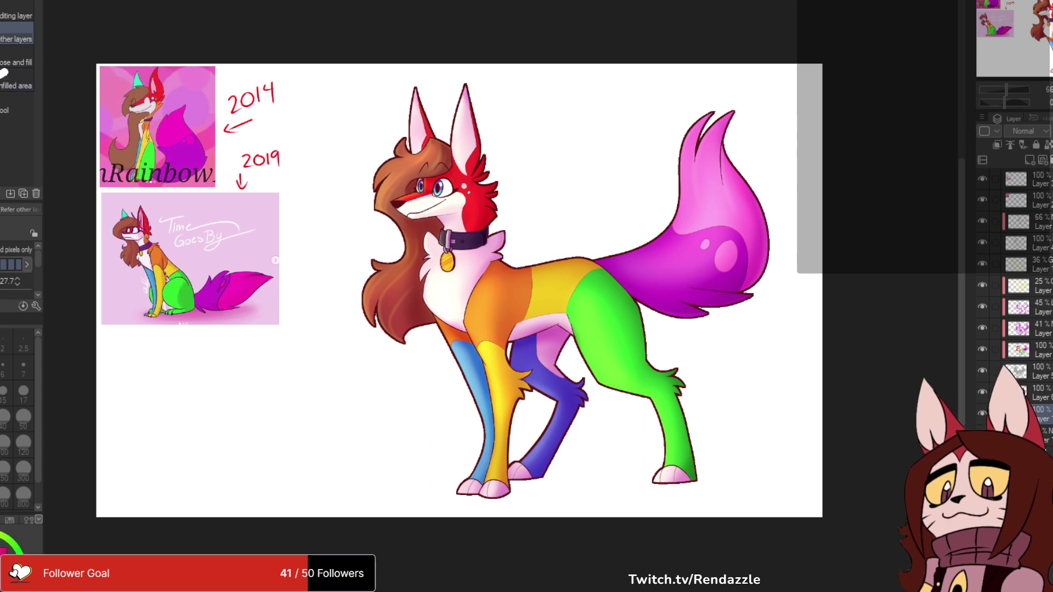
{"action": "left_click", "coordinate": [16, 11]}
{"action": "left_click", "coordinate": [329, 384]}
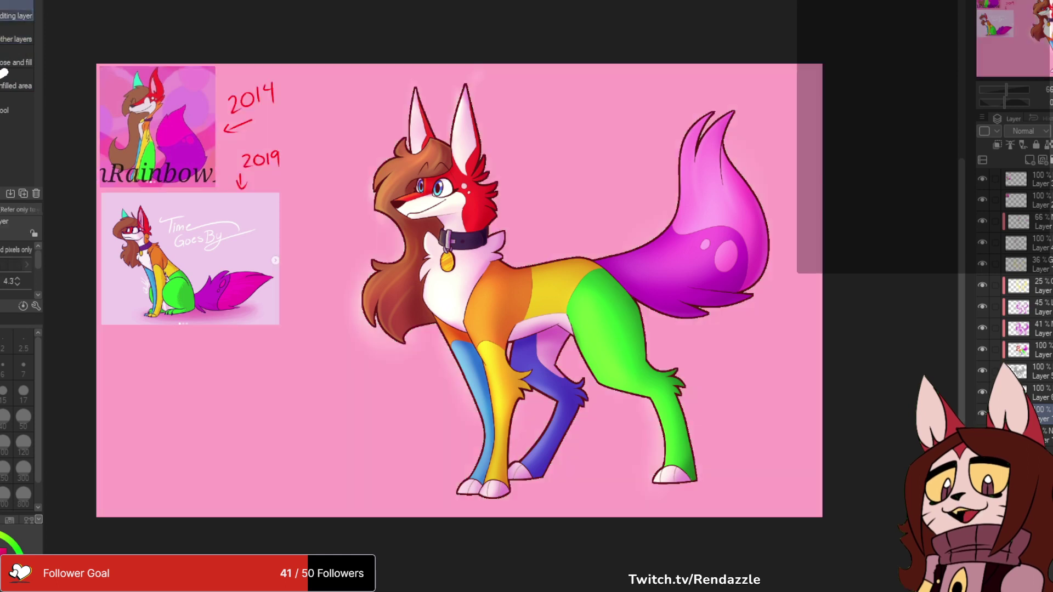
- Clip the Glow dodge layer to the layer below so the glow stays within the character
{"action": "left_click", "coordinate": [1036, 264]}
{"action": "left_click", "coordinate": [997, 145]}
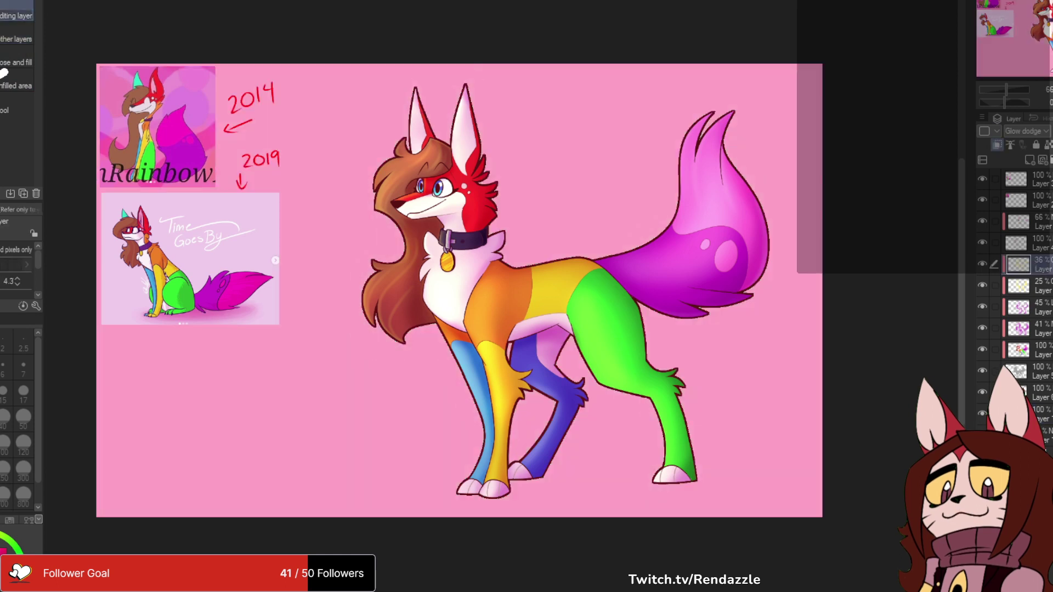
{"action": "left_click", "coordinate": [1032, 243]}
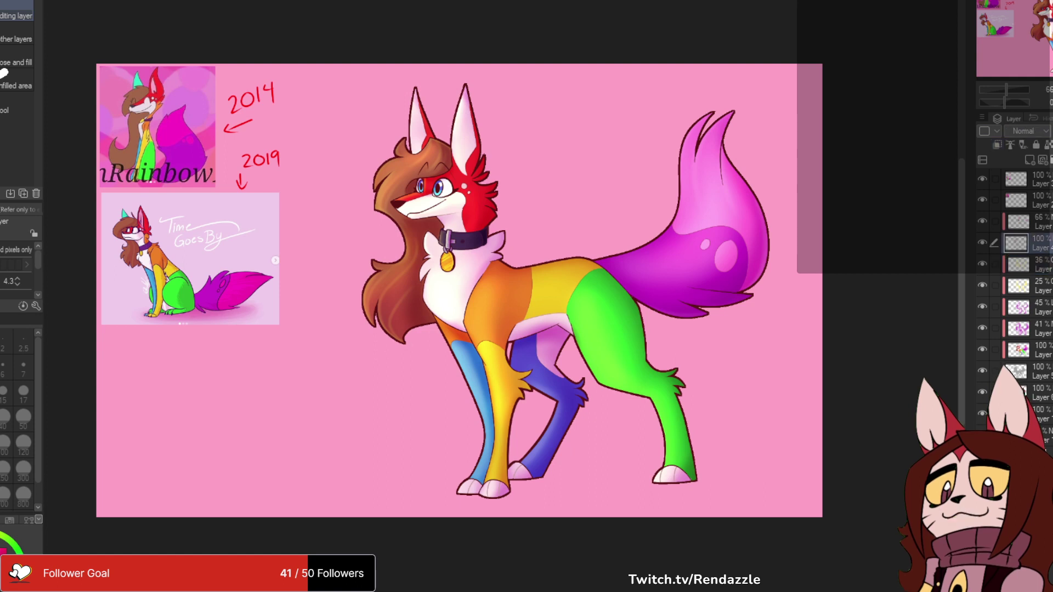
- Select the background layer beneath the character and switch to the foreground-to-transparent Gradient tool
{"action": "left_click", "coordinate": [1041, 414]}
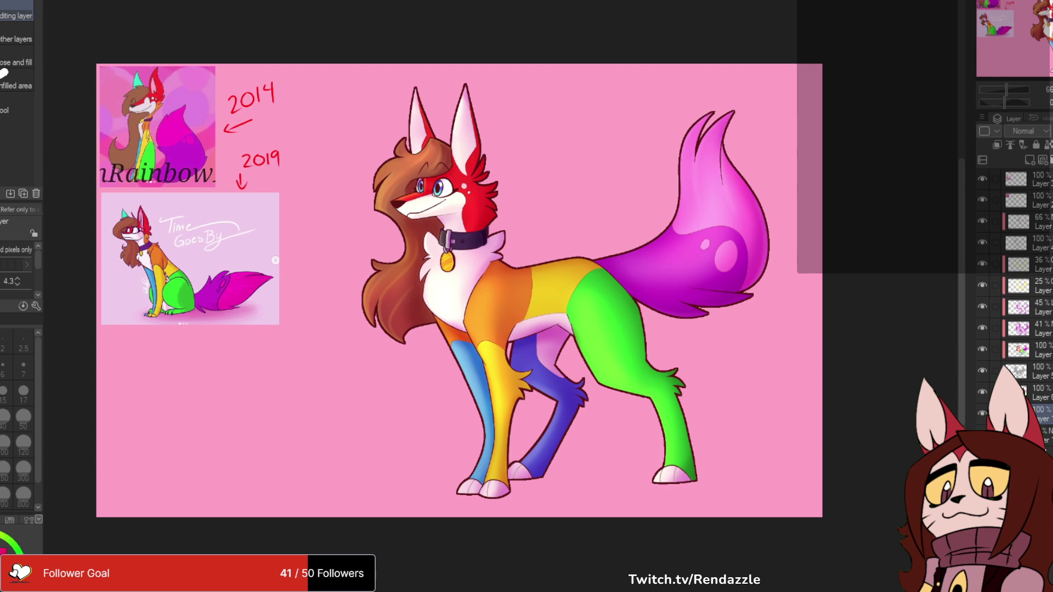
{"action": "key", "text": "g"}
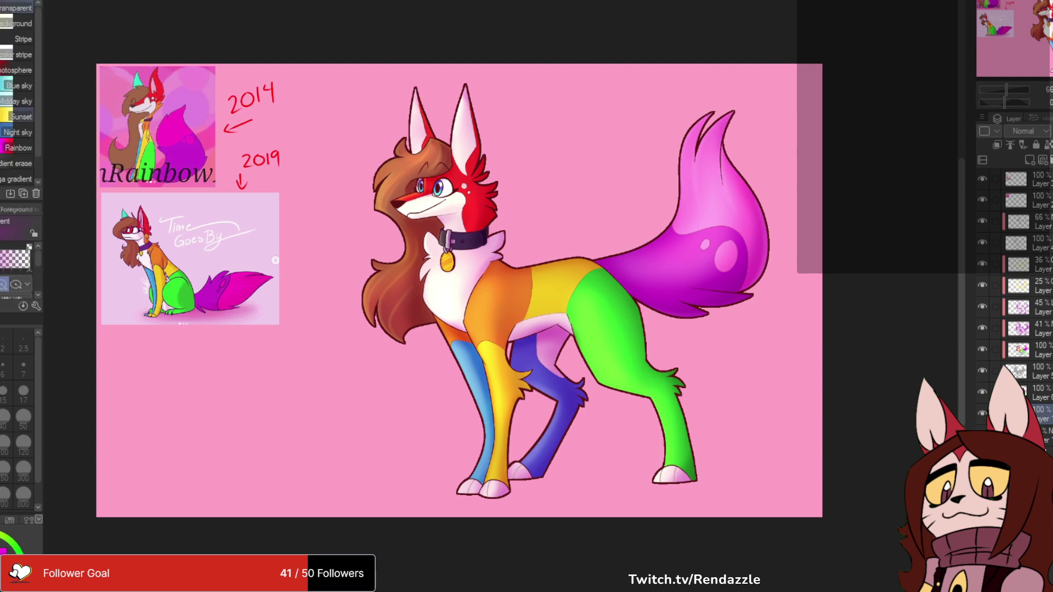
{"action": "left_click", "coordinate": [436, 500]}
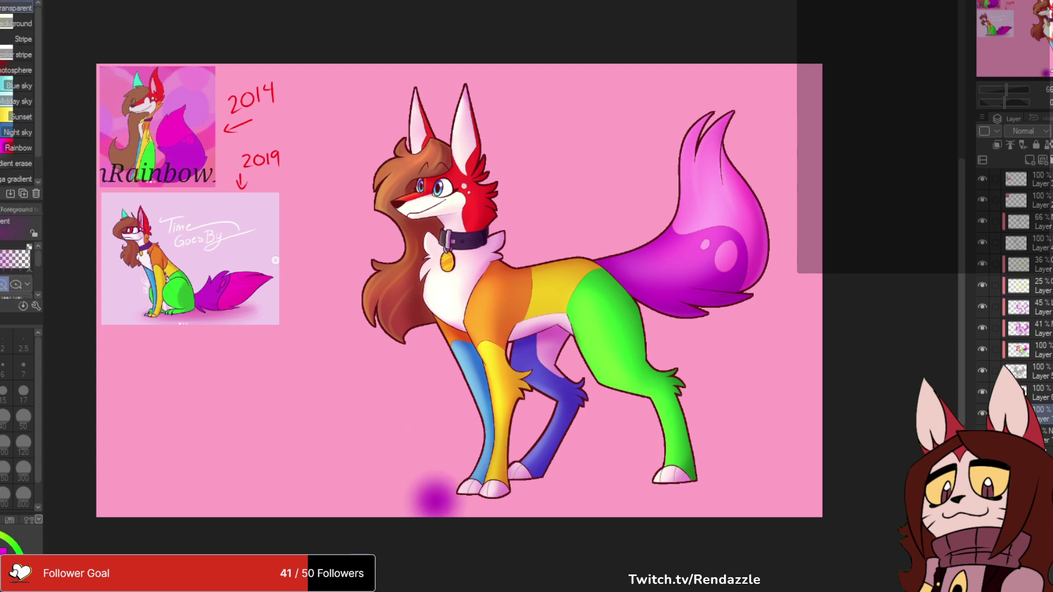
{"action": "key", "text": "ctrl+z"}
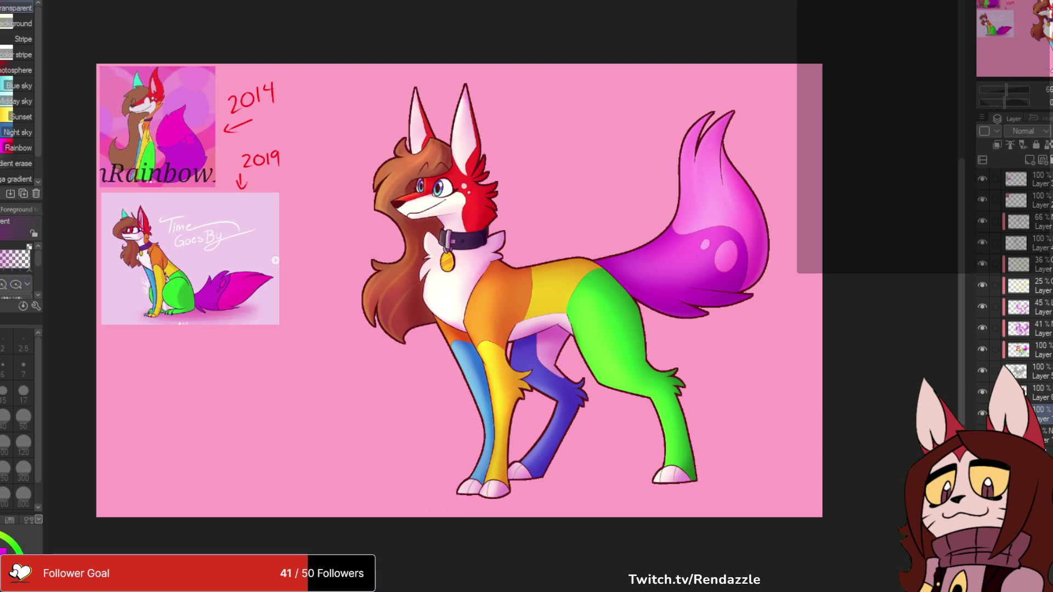
{"action": "left_click_drag", "start_coordinate": [378, 191], "coordinate": [488, 454]}
{"action": "key", "text": "ctrl+z"}
{"action": "left_click_drag", "start_coordinate": [514, 517], "coordinate": [493, 176]}
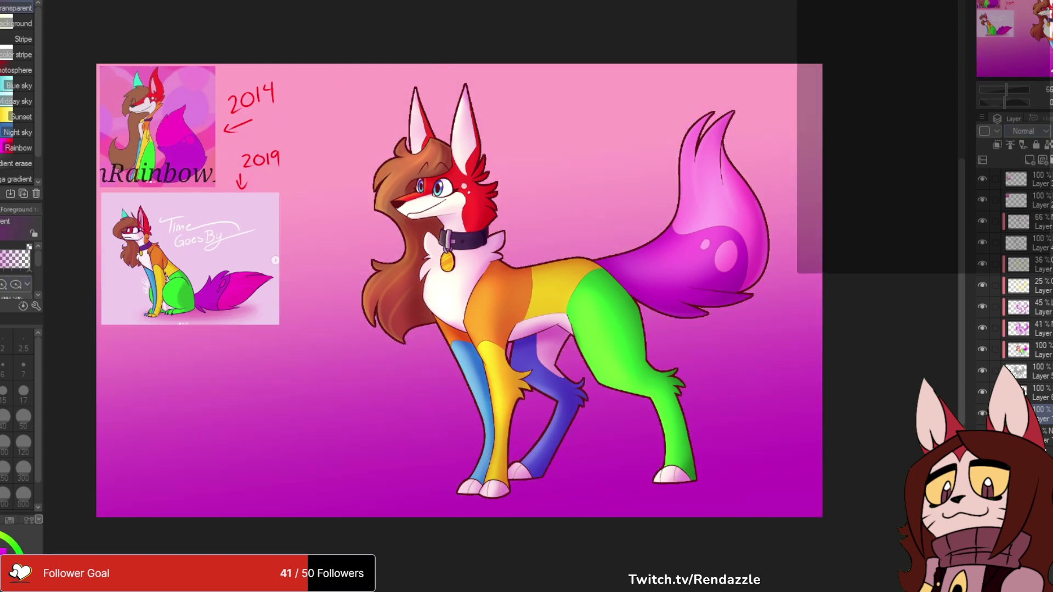
{"action": "key", "text": "ctrl+z"}
{"action": "key", "text": "ctrl+z"}
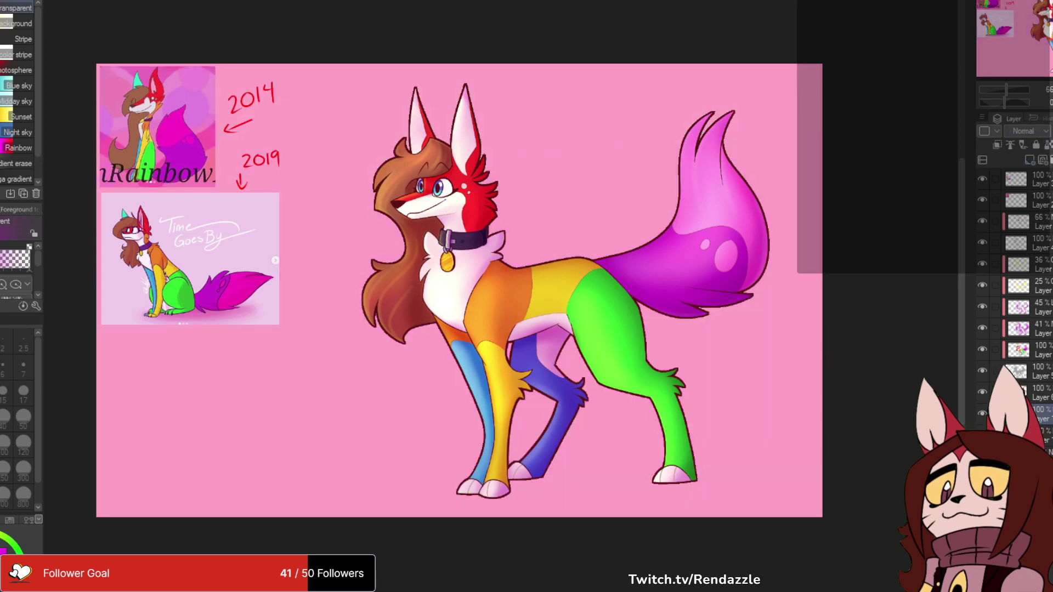
- Draw a purple gradient fading up diagonally across the background, and set its layer to Color burn at 40% opacity
{"action": "left_click_drag", "start_coordinate": [550, 123], "coordinate": [671, 563]}
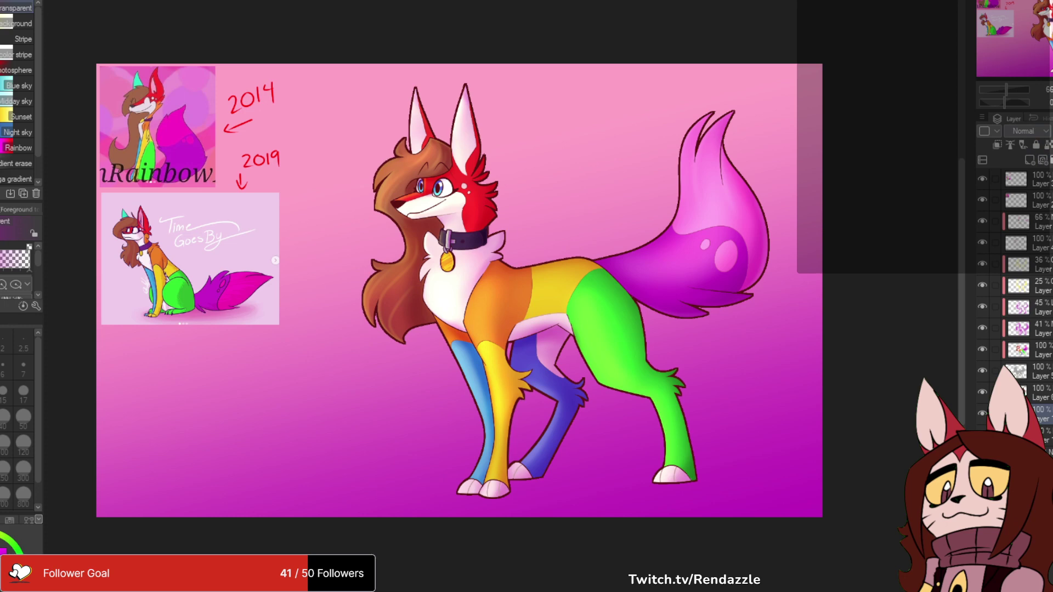
{"action": "scroll", "coordinate": [1027, 131], "scroll_direction": "down", "scroll_amount": 3}
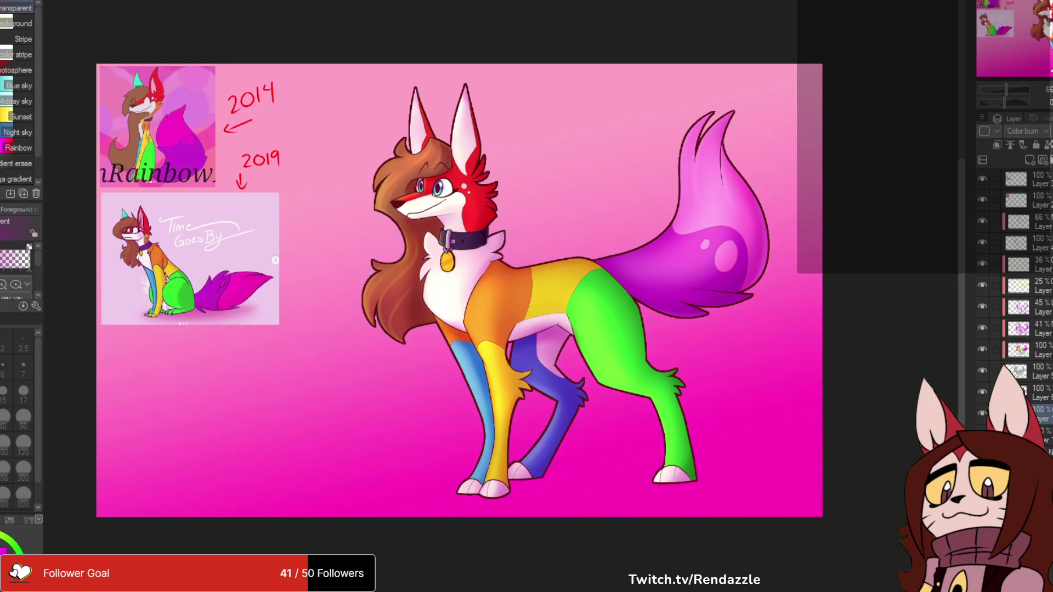
{"action": "left_click_drag", "start_coordinate": [1052, 131], "coordinate": [1048, 131]}
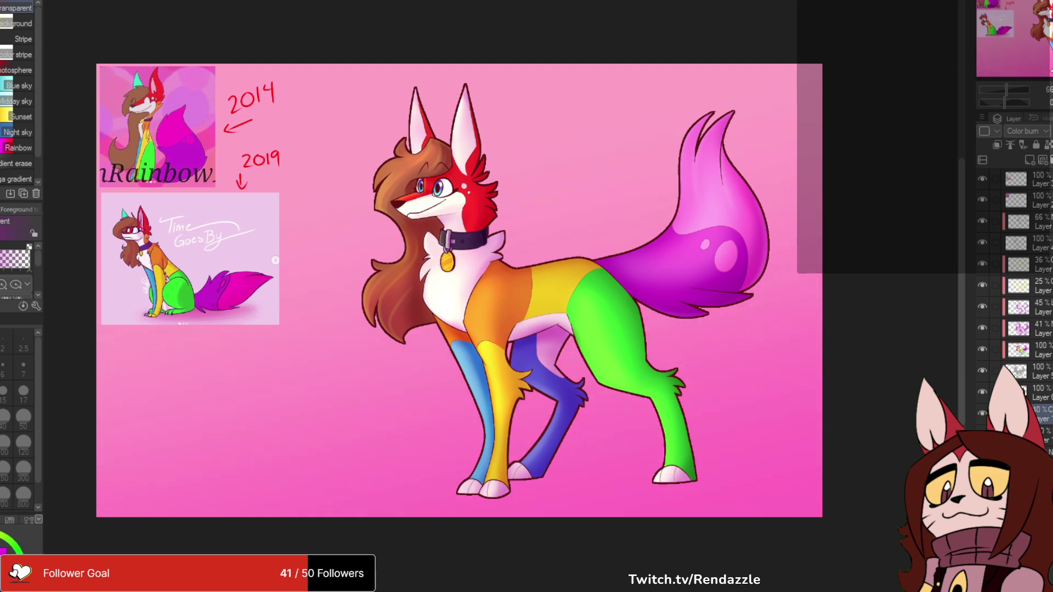
- Select the whole character silhouette with the Shrink selection tool on the layer above the background
{"action": "left_click_drag", "start_coordinate": [459, 290], "coordinate": [393, 289]}
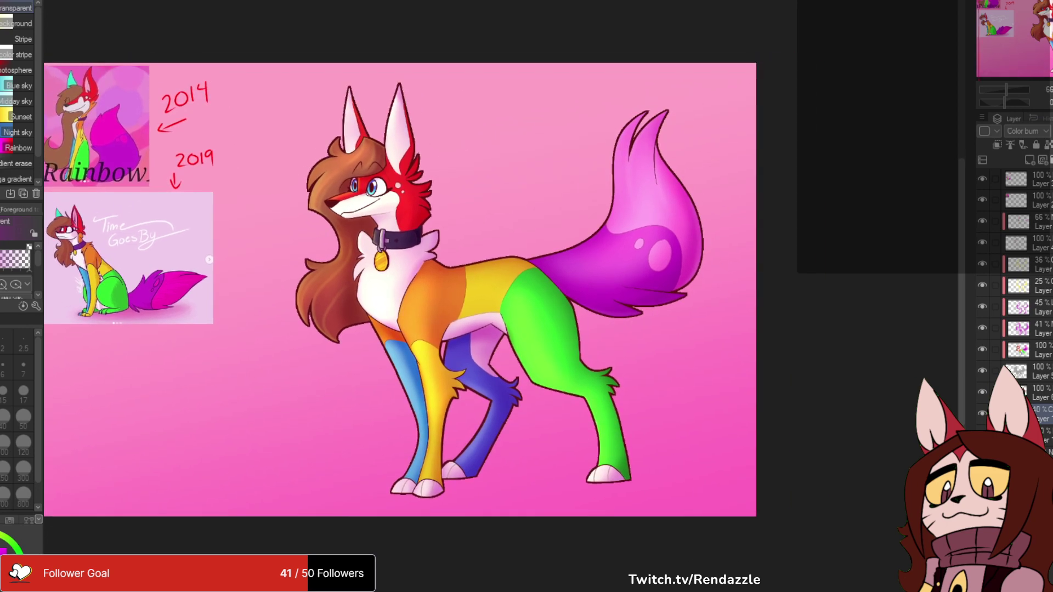
{"action": "left_click", "coordinate": [1040, 393]}
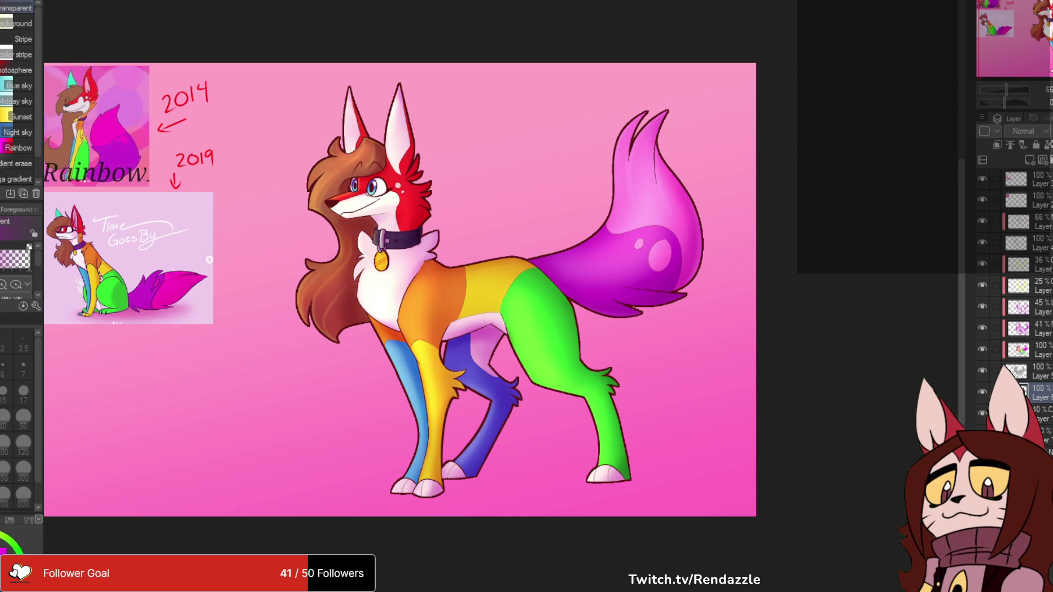
{"action": "key", "text": "m"}
{"action": "mouse_move", "coordinate": [404, 50]}
{"action": "left_mouse_down"}
{"action": "mouse_move", "coordinate": [353, 52]}
{"action": "mouse_move", "coordinate": [337, 527]}
{"action": "mouse_move", "coordinate": [494, 38]}
{"action": "mouse_move", "coordinate": [405, 51]}
{"action": "left_mouse_up"}
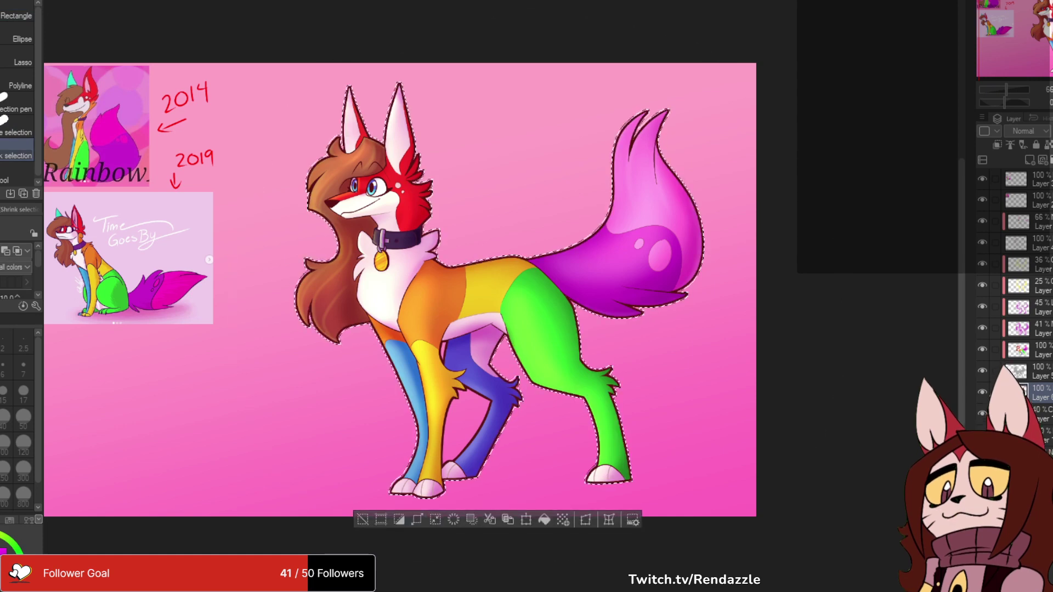
{"action": "key", "text": "g"}
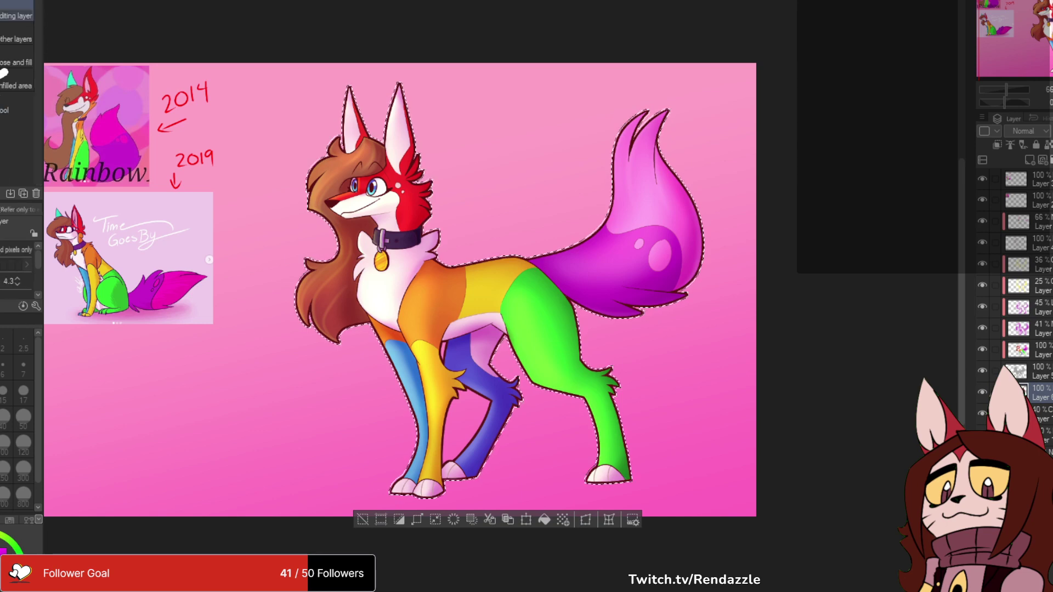
{"action": "left_click", "coordinate": [1038, 414]}
{"action": "left_click", "coordinate": [1029, 159]}
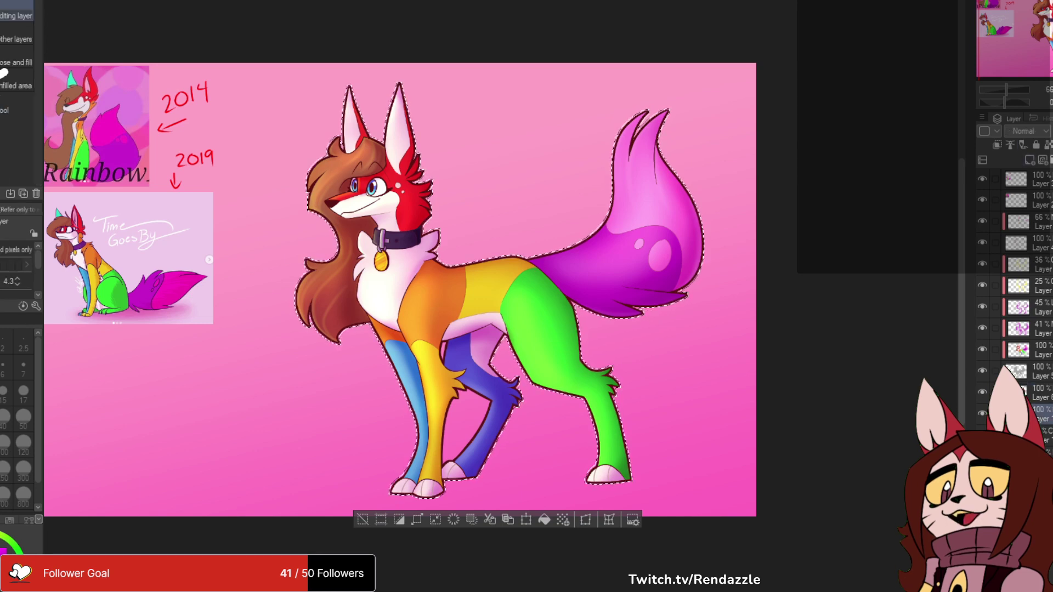
{"action": "left_click", "coordinate": [463, 425]}
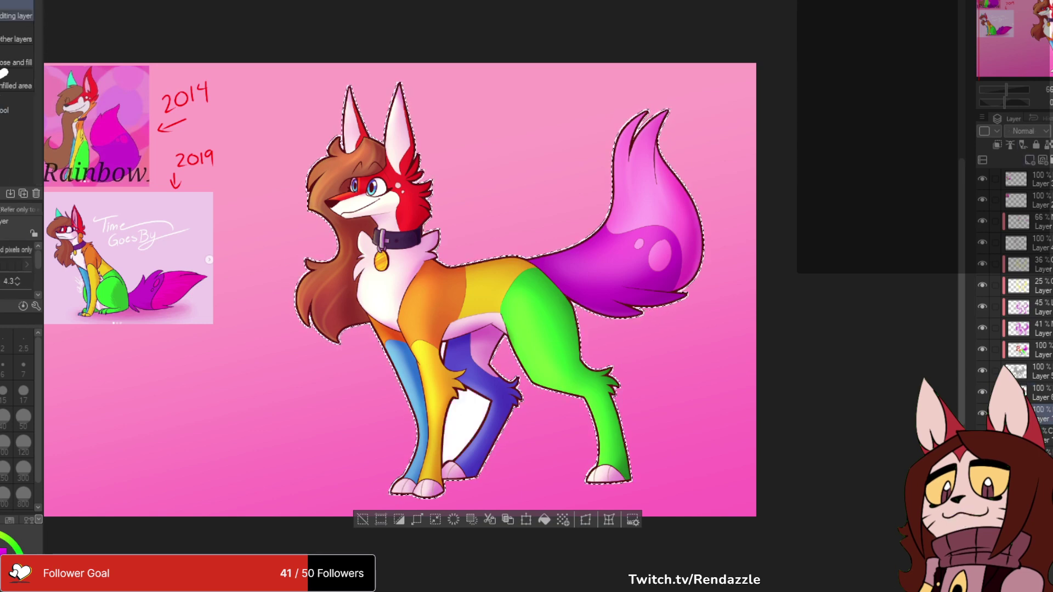
{"action": "key", "text": "ctrl+z"}
{"action": "key", "text": "w"}
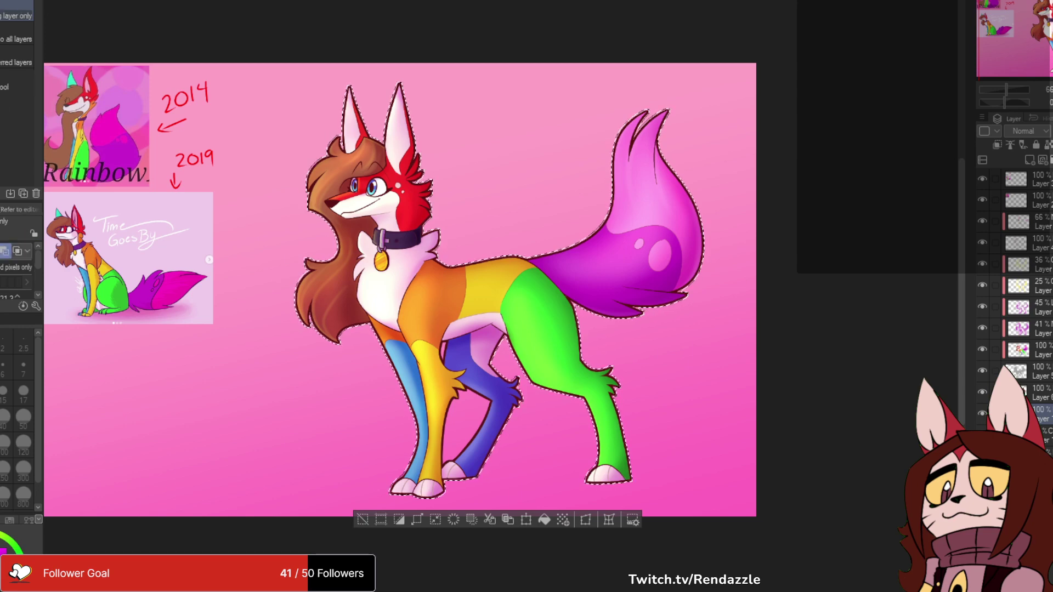
{"action": "key", "text": "ctrl+plus"}
{"action": "key", "text": "ctrl+z"}
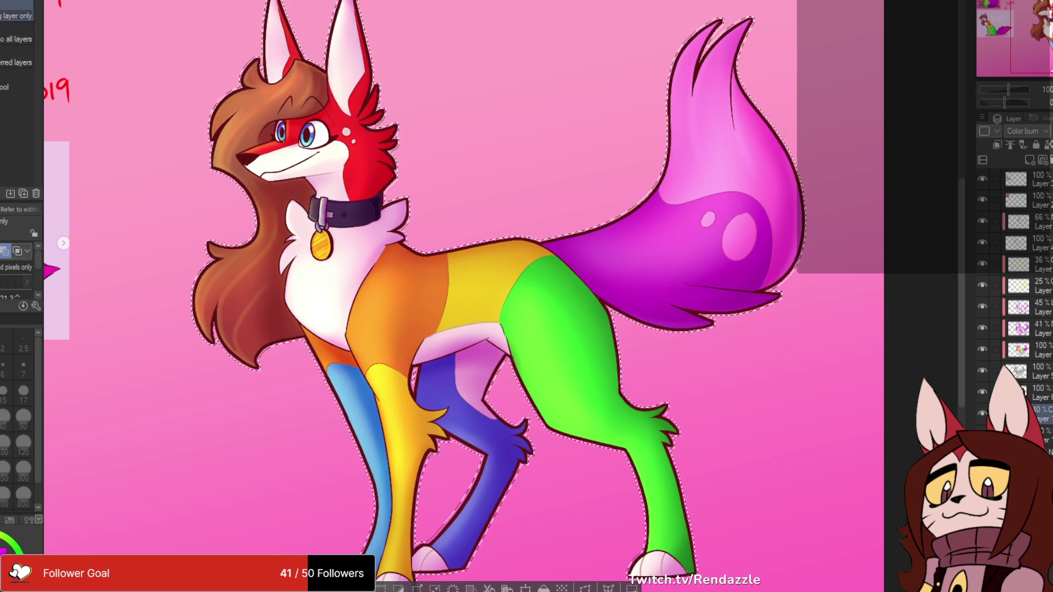
- Fill the silhouette selection with white on a new layer beneath the character for a thin outline, and clear the selection
{"action": "left_click", "coordinate": [1029, 160]}
{"action": "key", "text": "g"}
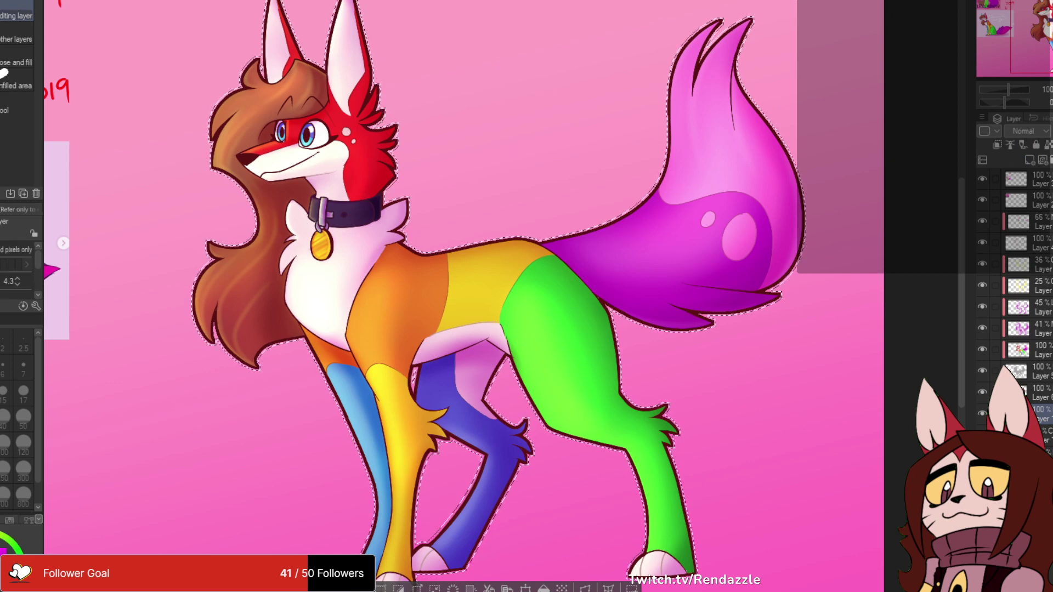
{"action": "scroll", "coordinate": [377, 304], "scroll_direction": "down", "scroll_amount": 1}
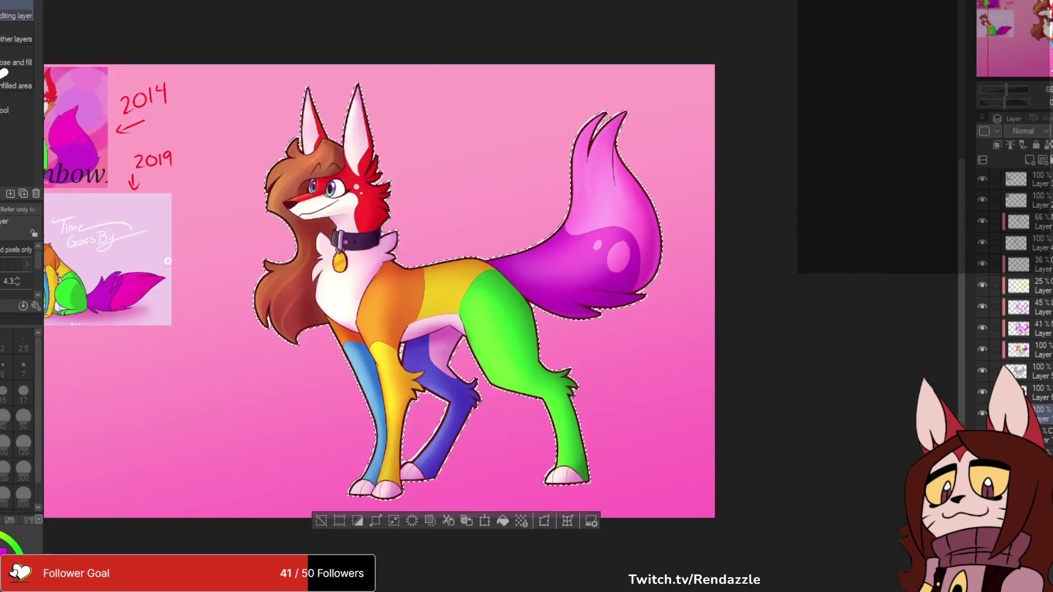
{"action": "key", "text": "m"}
{"action": "key", "text": "ctrl+d"}
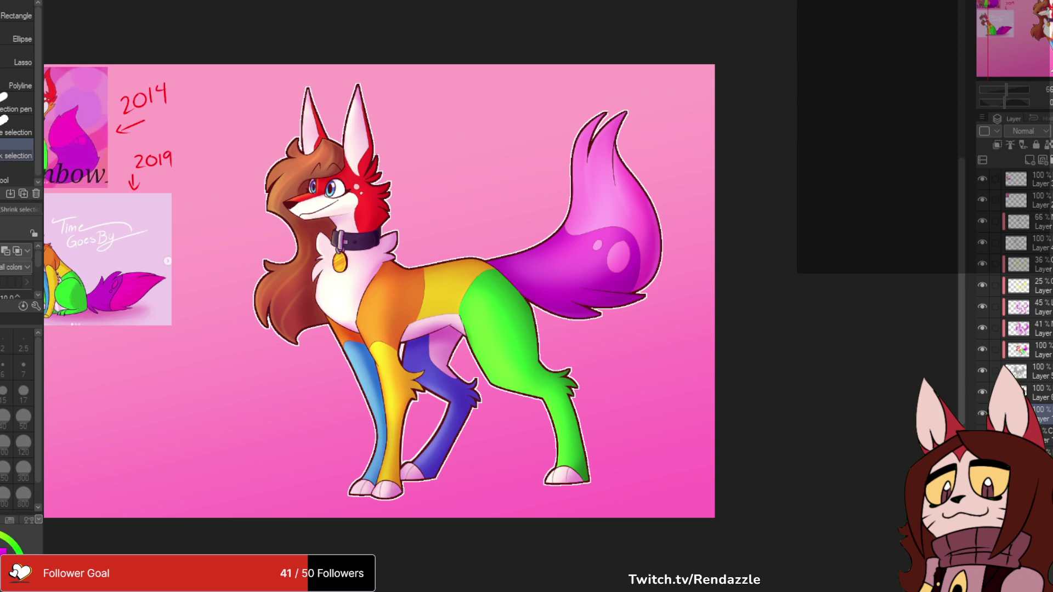
{"action": "key", "text": "ctrl+plus"}
{"action": "key", "text": "ctrl+minus"}
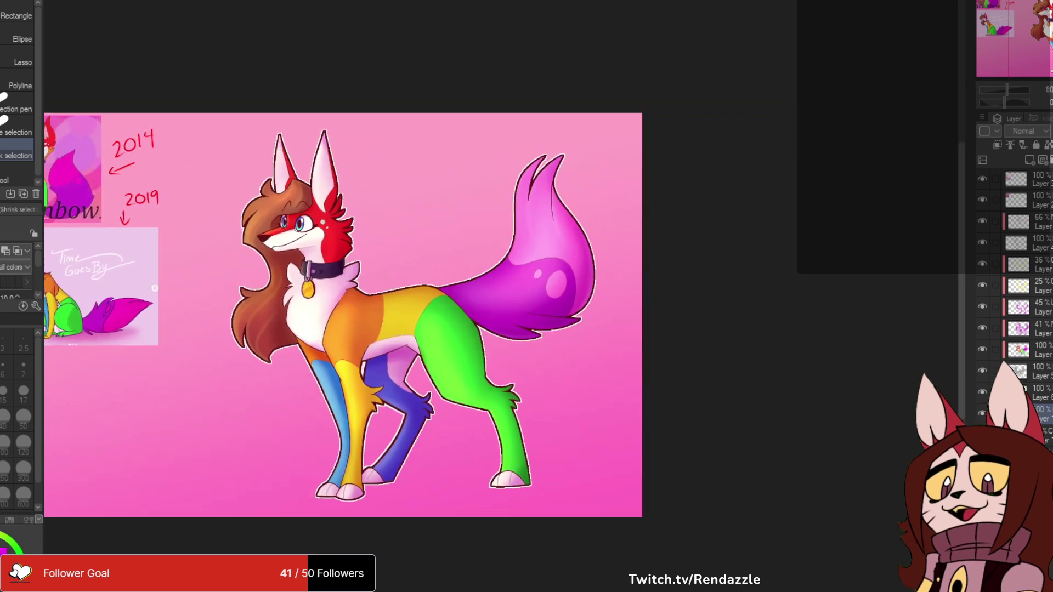
{"action": "key", "text": "ctrl+plus"}
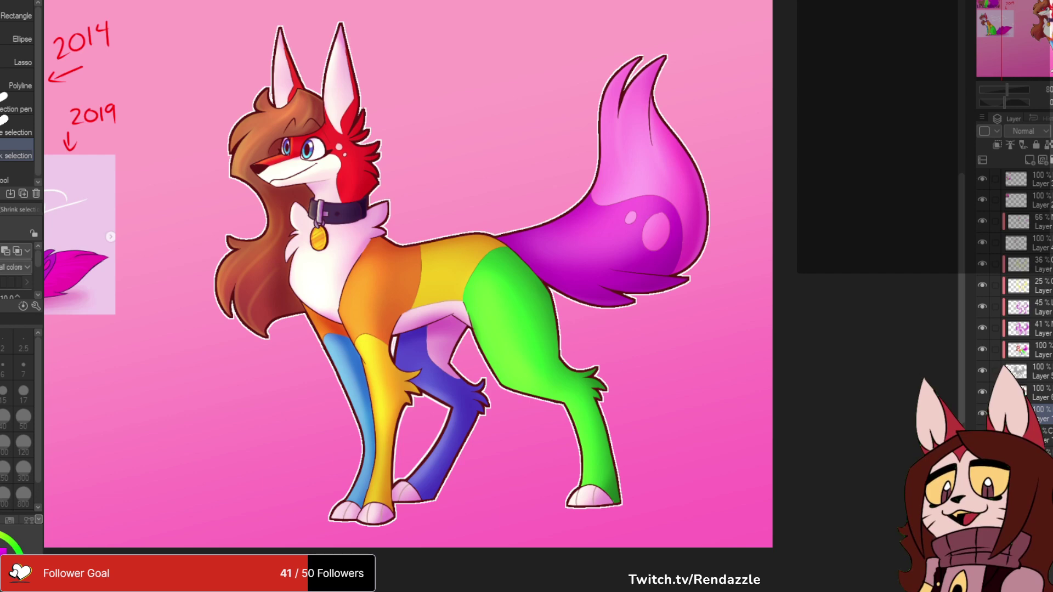
- Create a Multiply shadow layer from the character silhouette beneath the white outline and blur it softly
{"action": "left_click", "coordinate": [1041, 393]}
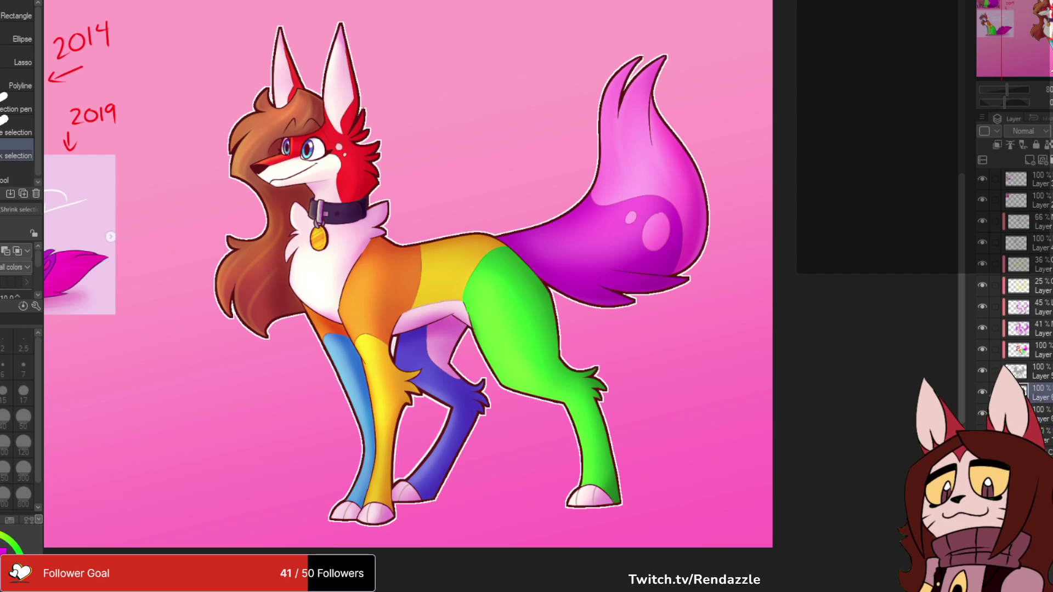
{"action": "left_click_drag", "start_coordinate": [1040, 393], "coordinate": [1041, 443]}
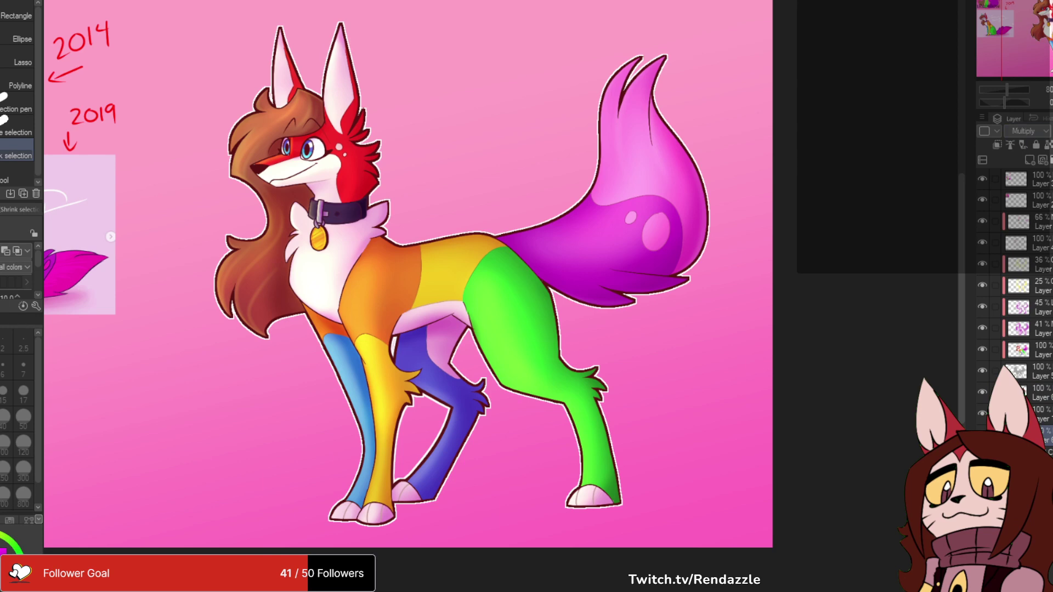
{"action": "key", "text": "Tab"}
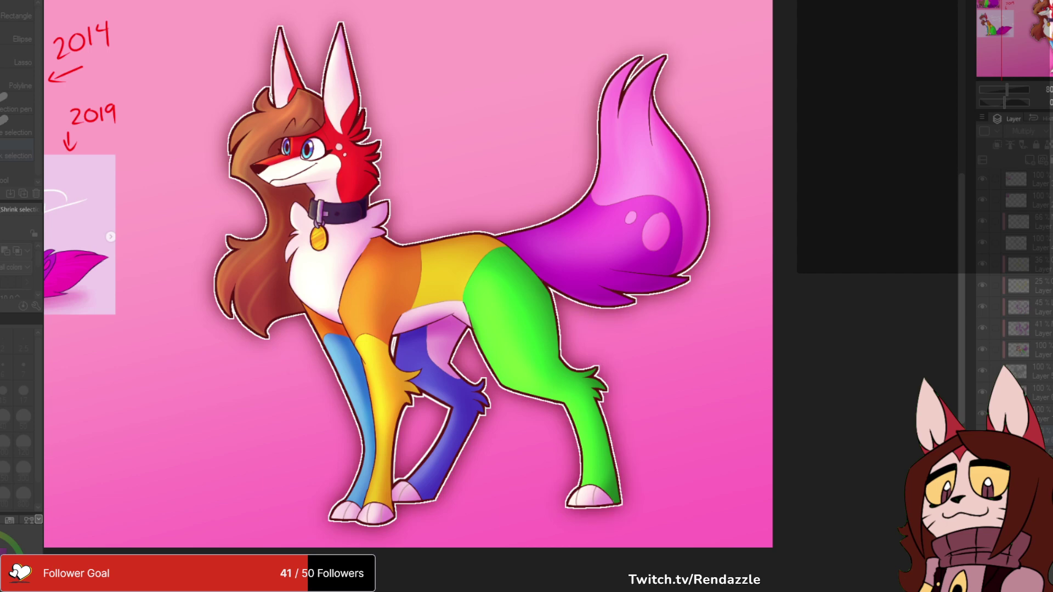
{"action": "key", "text": "Tab"}
- Offset the blurred shadow down and to the right of the character, recolour it magenta, and set its layer to Linear burn
{"action": "key", "text": "k"}
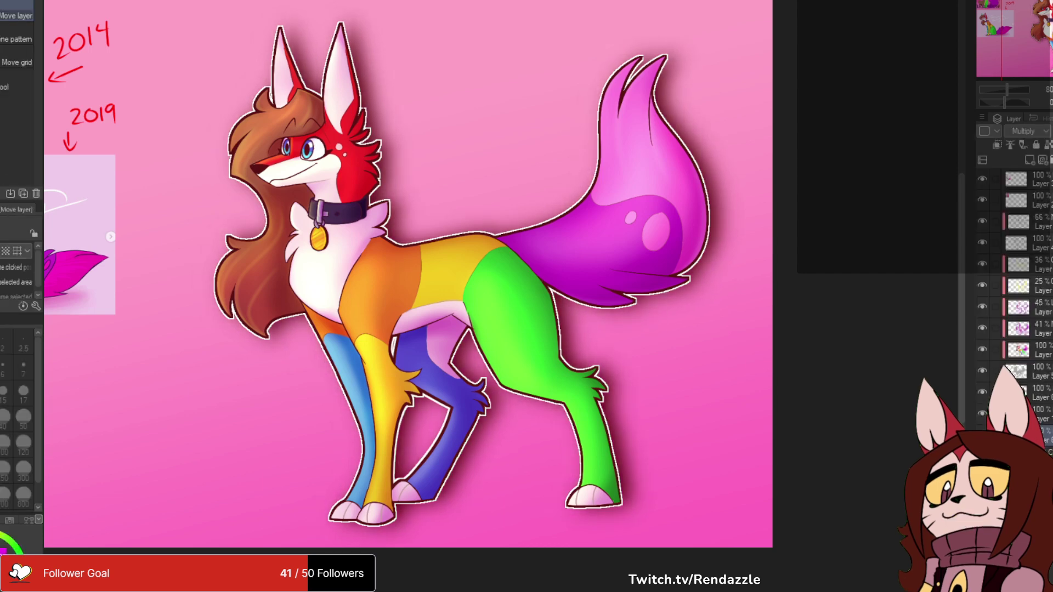
{"action": "key", "text": "ctrl+z"}
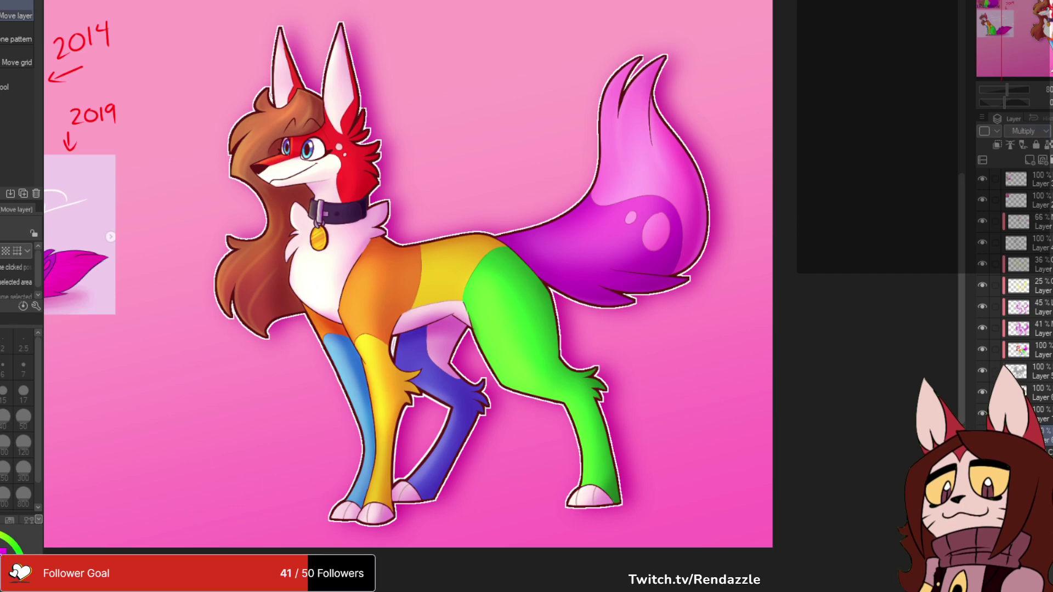
{"action": "key", "text": "Down"}
{"action": "scroll", "coordinate": [1024, 131], "scroll_direction": "down", "scroll_amount": 1}
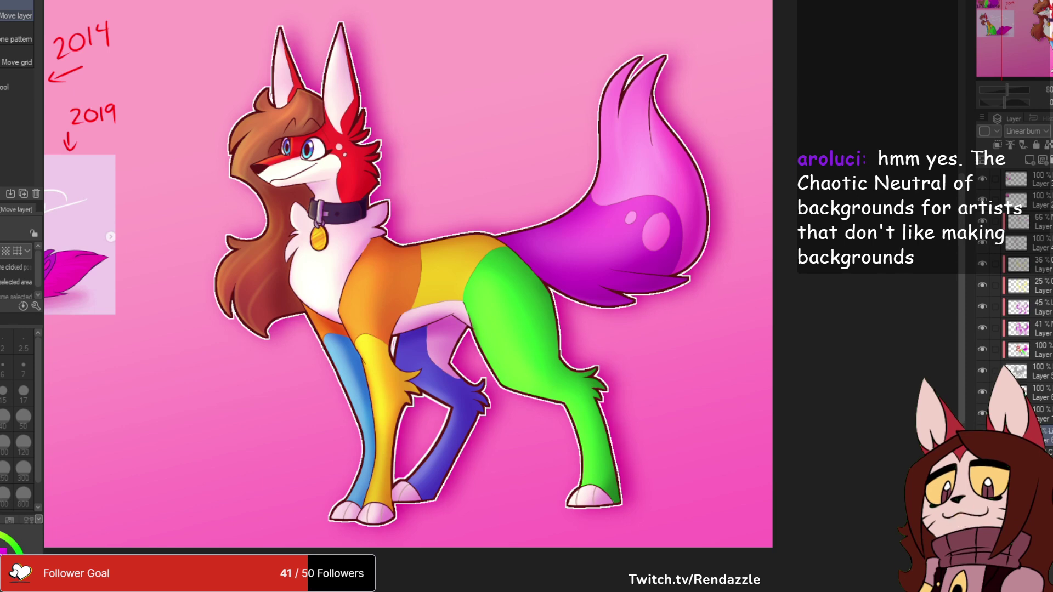
- Crop the canvas to a rectangle around the character that leaves out the 2014 and 2019 reference images, and clear the selection
{"action": "key", "text": "ctrl+minus"}
{"action": "key", "text": "ctrl+minus"}
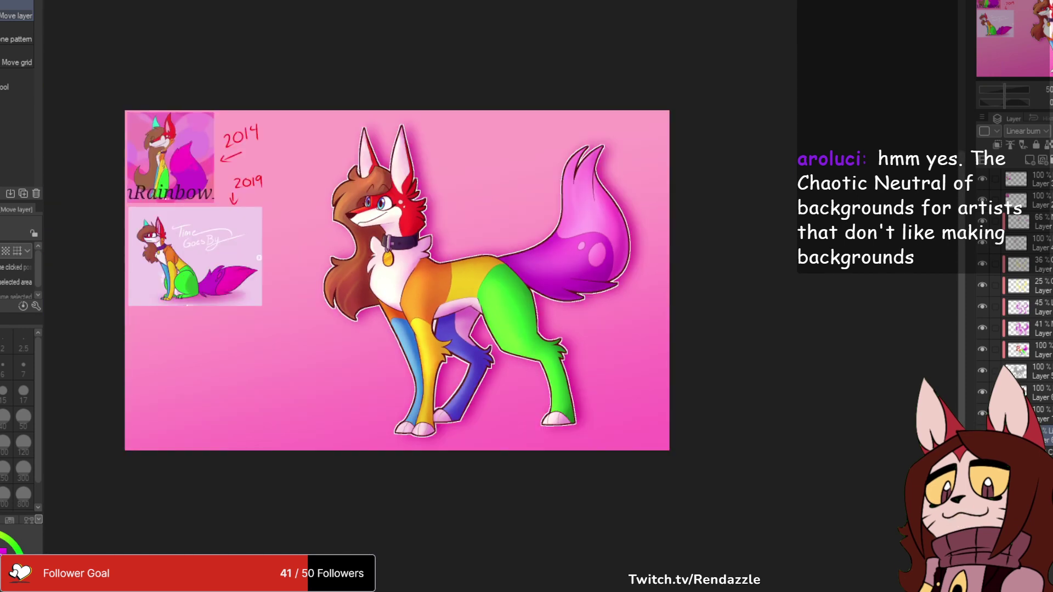
{"action": "key", "text": "ctrl+plus"}
{"action": "left_click_drag", "start_coordinate": [384, 276], "coordinate": [446, 291]}
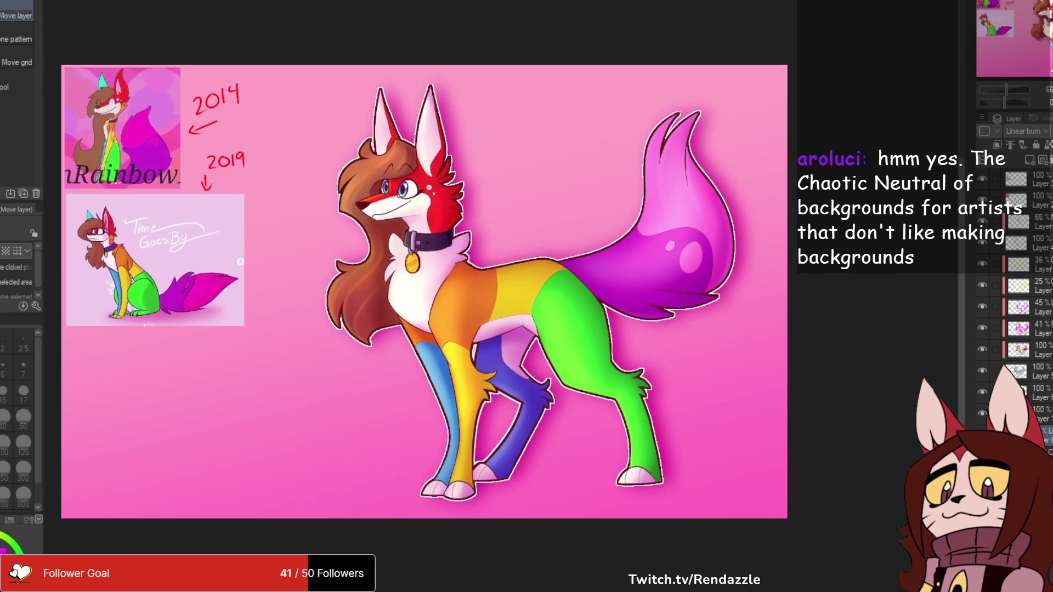
{"action": "key", "text": "m"}
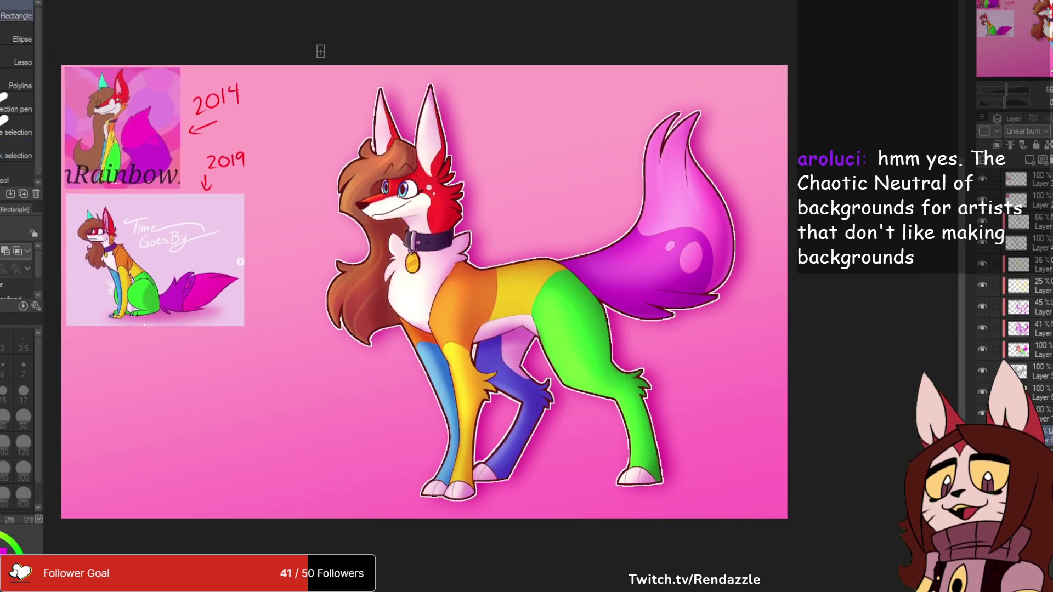
{"action": "left_click_drag", "start_coordinate": [316, 45], "coordinate": [835, 477]}
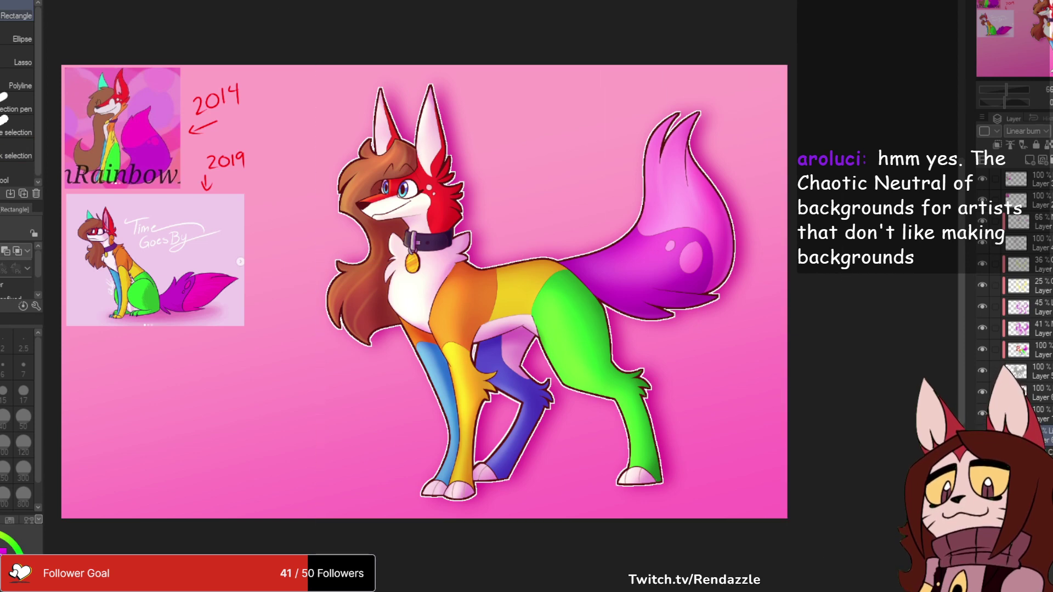
{"action": "left_click_drag", "start_coordinate": [260, 26], "coordinate": [814, 545]}
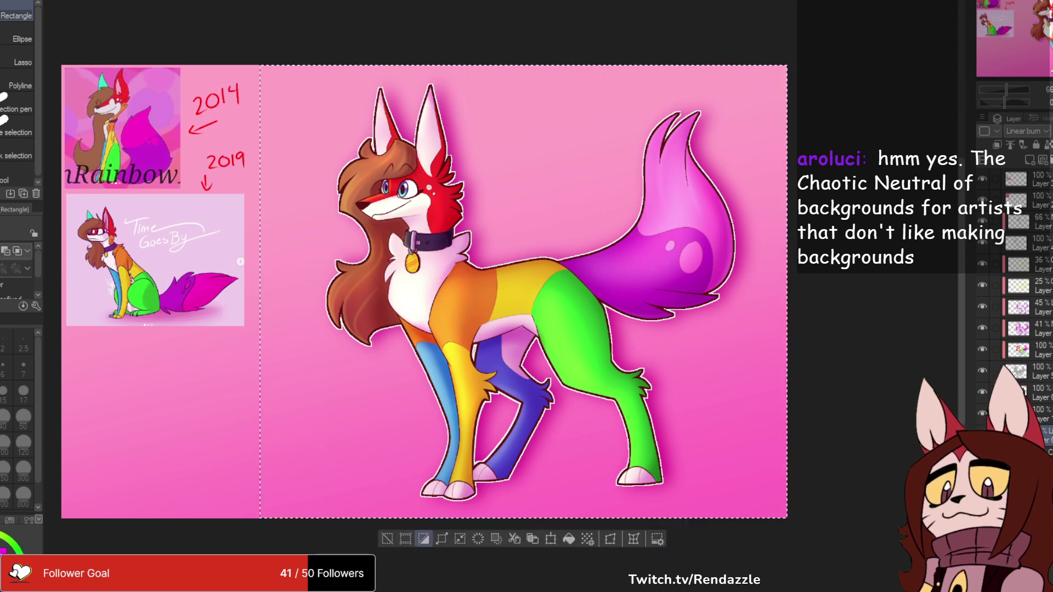
{"action": "left_click", "coordinate": [406, 538]}
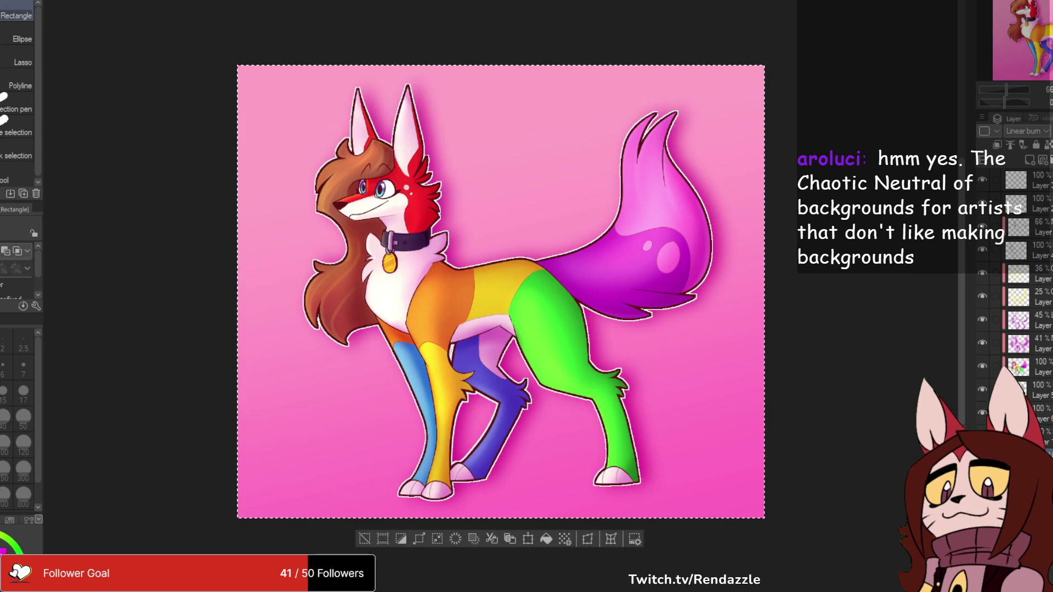
{"action": "key", "text": "ctrl+d"}
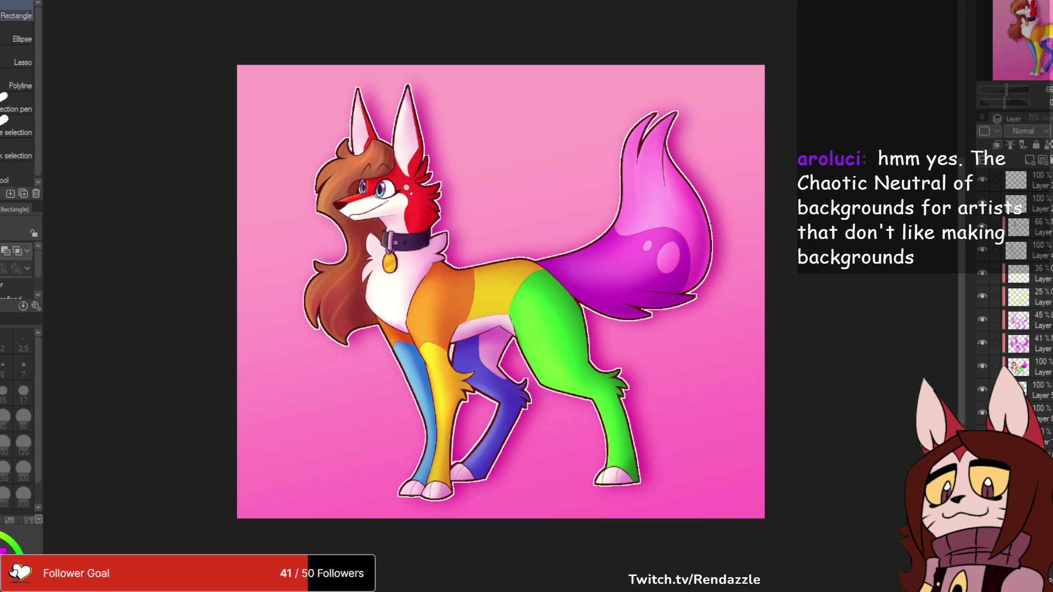
- Select a strip across the canvas bottom at paw height and fill it with a downward-fading purple gradient as a floor, clearing the selection
{"action": "left_click_drag", "start_coordinate": [227, 454], "coordinate": [795, 527]}
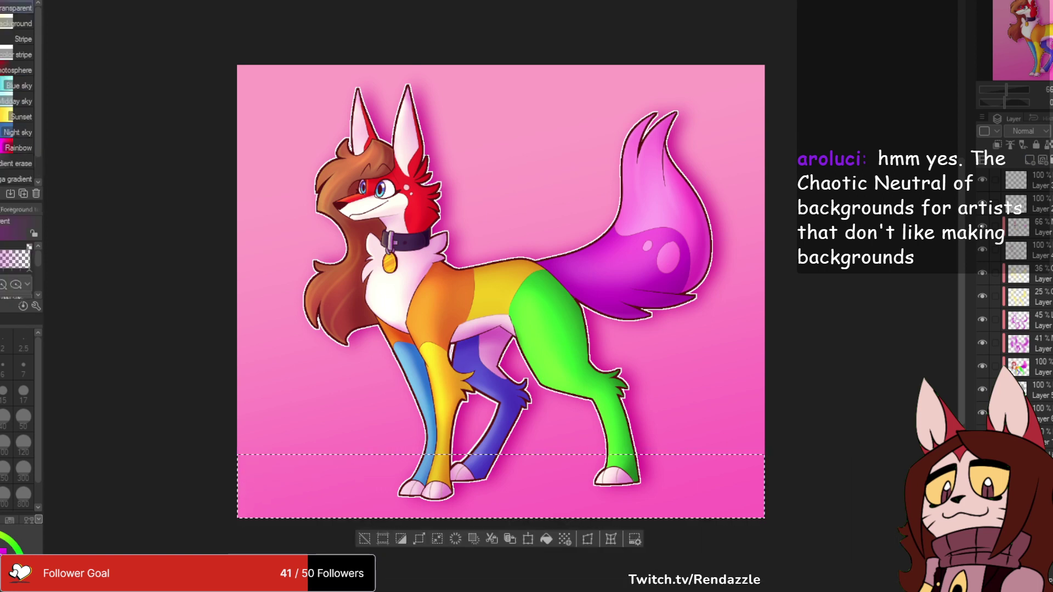
{"action": "key", "text": "g"}
{"action": "left_click_drag", "start_coordinate": [483, 454], "coordinate": [487, 510]}
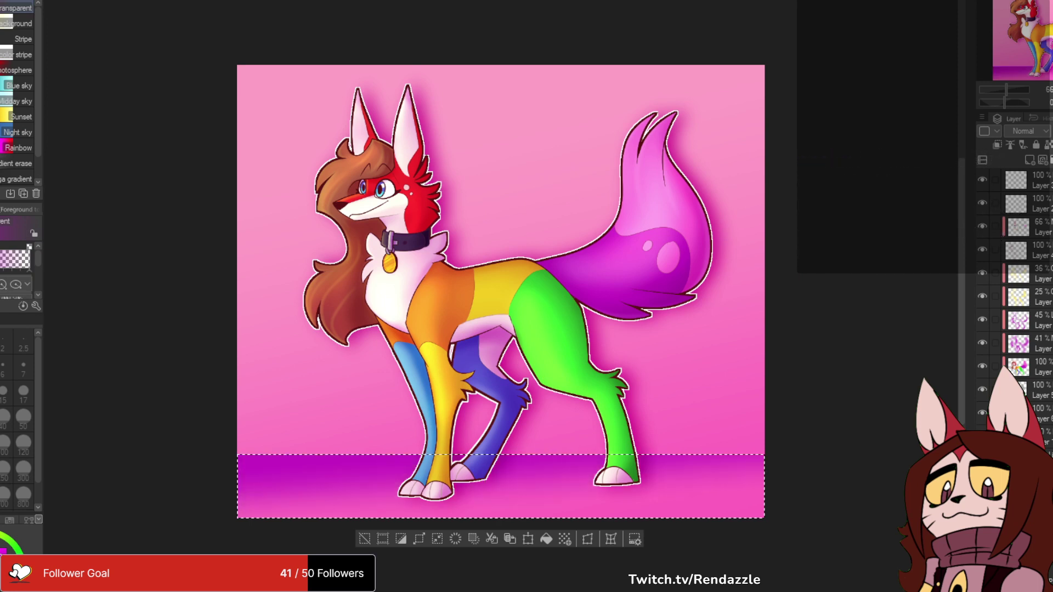
{"action": "key", "text": "ctrl+z"}
{"action": "left_click_drag", "start_coordinate": [485, 432], "coordinate": [494, 521]}
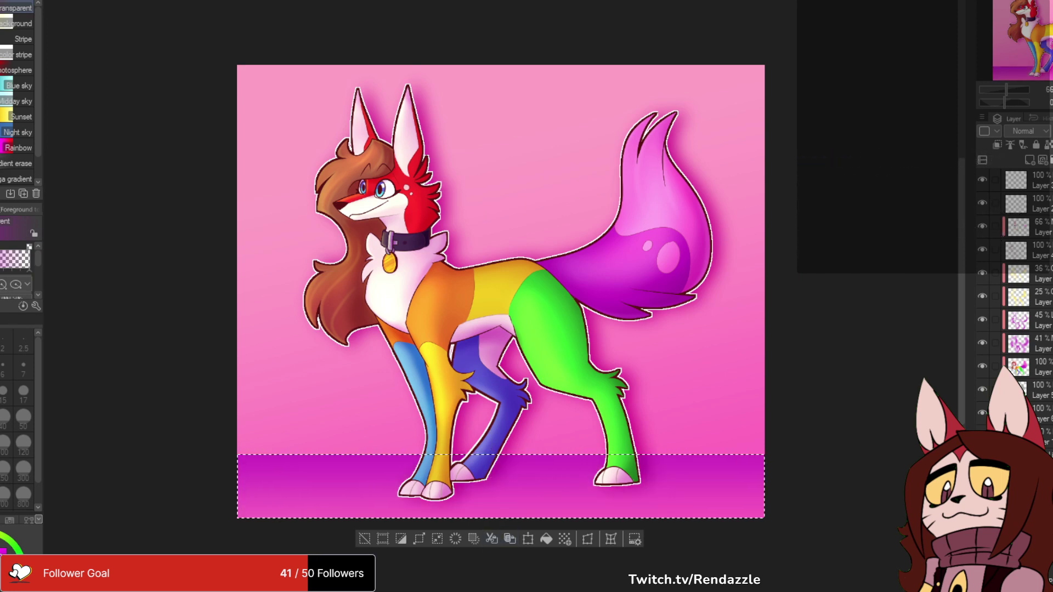
{"action": "key", "text": "m"}
{"action": "key", "text": "ctrl+d"}
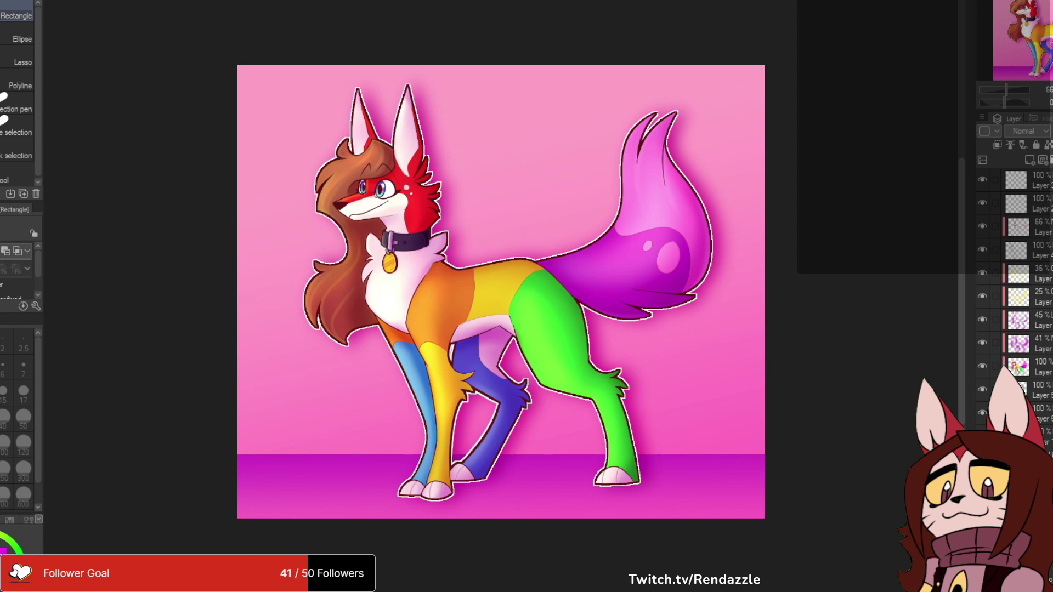
- Select the Linear burn shadow layer and shift the character's drop shadow farther away from the character
{"action": "left_click", "coordinate": [1047, 453]}
{"action": "key", "text": "k"}
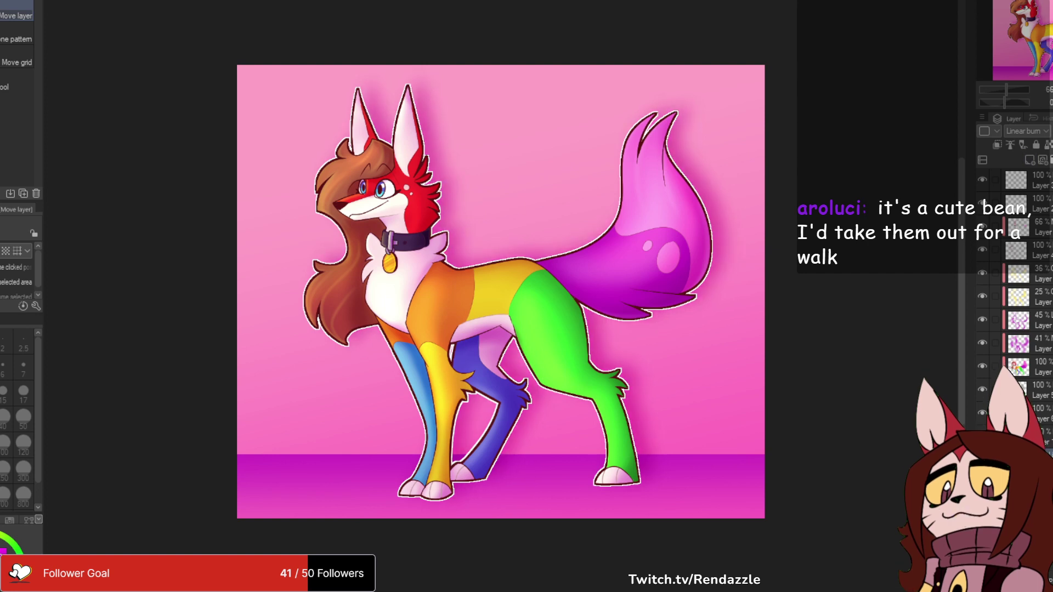
{"action": "left_click_drag", "start_coordinate": [500, 292], "coordinate": [517, 261]}
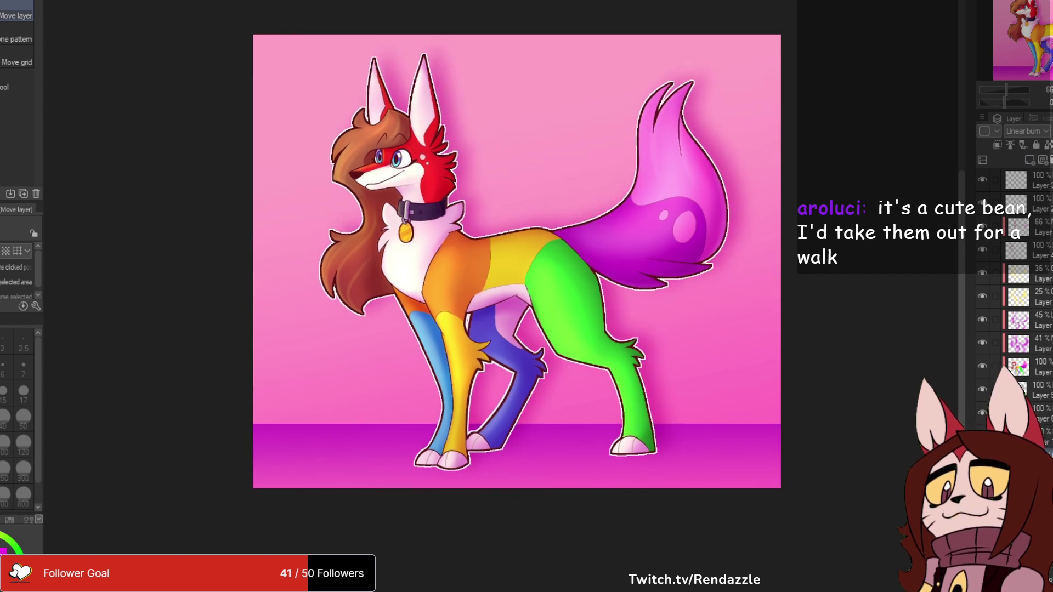
- Airbrush a soft purple shadow on the floor beneath the paws with the Soft brush, turning off layer clipping and undoing the excess strokes
{"action": "left_click", "coordinate": [1031, 482]}
{"action": "left_click", "coordinate": [1031, 460]}
{"action": "key", "text": "b"}
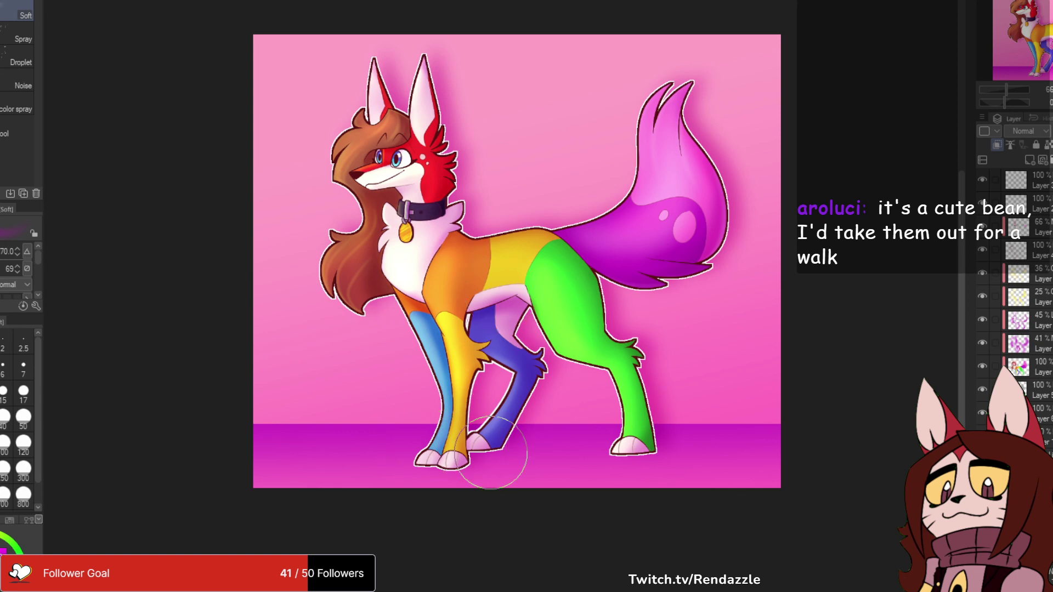
{"action": "left_click", "coordinate": [23, 393]}
{"action": "mouse_move", "coordinate": [445, 447]}
{"action": "left_mouse_down"}
{"action": "mouse_move", "coordinate": [507, 451]}
{"action": "mouse_move", "coordinate": [430, 446]}
{"action": "mouse_move", "coordinate": [684, 453]}
{"action": "mouse_move", "coordinate": [500, 445]}
{"action": "mouse_move", "coordinate": [550, 459]}
{"action": "mouse_move", "coordinate": [424, 457]}
{"action": "mouse_move", "coordinate": [626, 462]}
{"action": "left_mouse_up"}
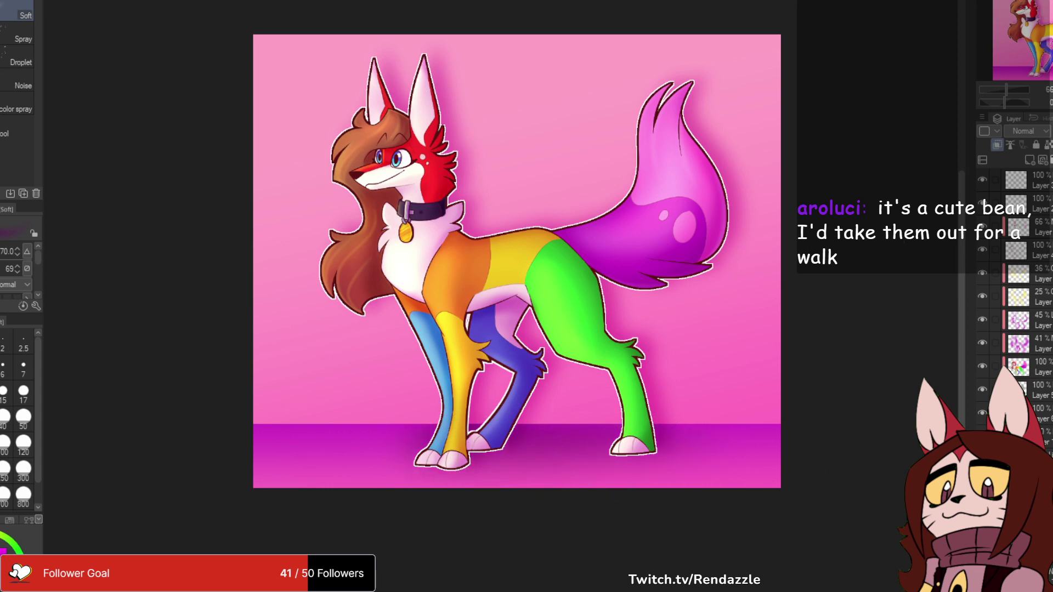
{"action": "left_click", "coordinate": [997, 145]}
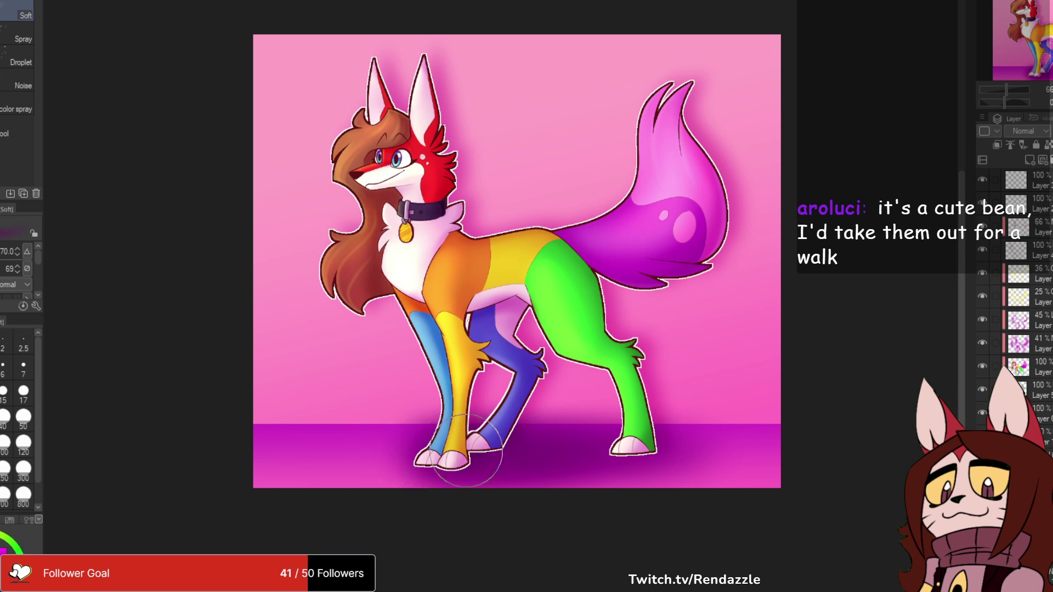
{"action": "left_click_drag", "start_coordinate": [426, 451], "coordinate": [352, 453]}
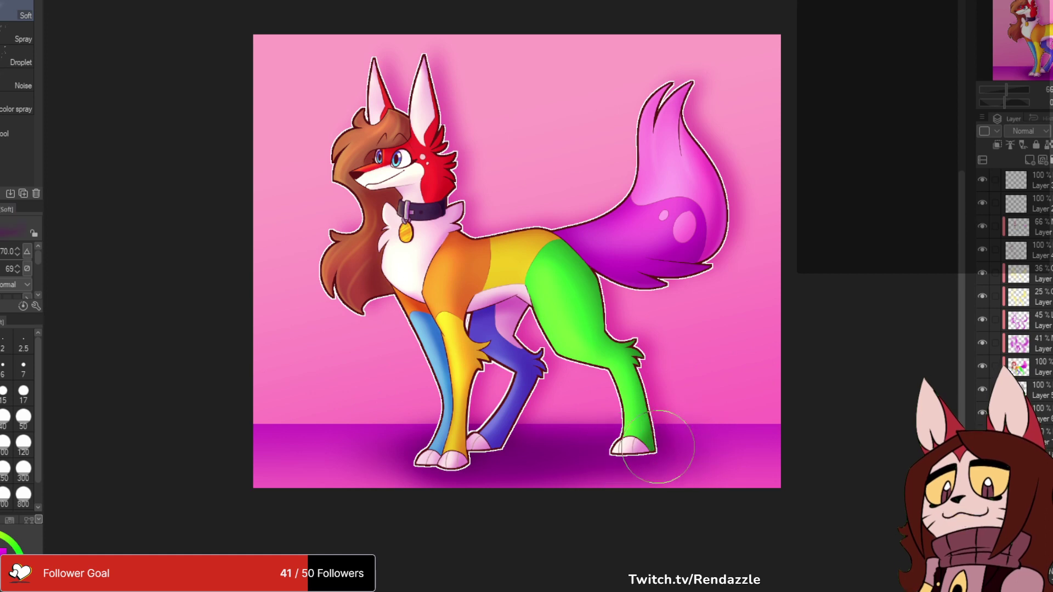
{"action": "mouse_move", "coordinate": [678, 447]}
{"action": "left_mouse_down"}
{"action": "mouse_move", "coordinate": [629, 474]}
{"action": "mouse_move", "coordinate": [595, 478]}
{"action": "left_mouse_up"}
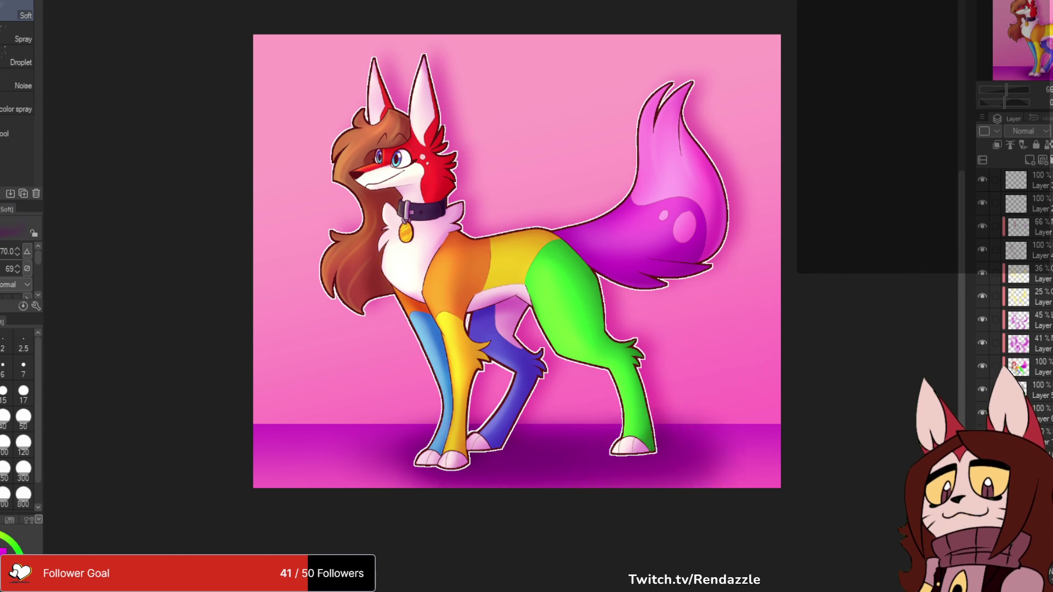
{"action": "key", "text": "ctrl+z"}
{"action": "key", "text": "ctrl+z"}
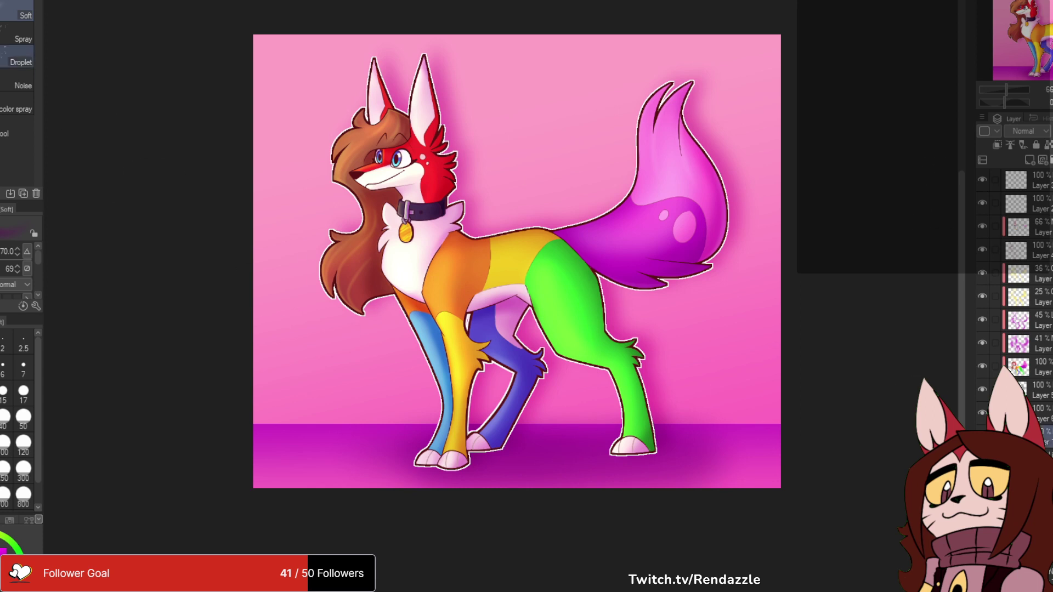
- Try shifting the white outline layer in different directions behind the character, and undo the displacement
{"action": "key", "text": "k"}
{"action": "key", "text": "Right"}
{"action": "key", "text": "Left"}
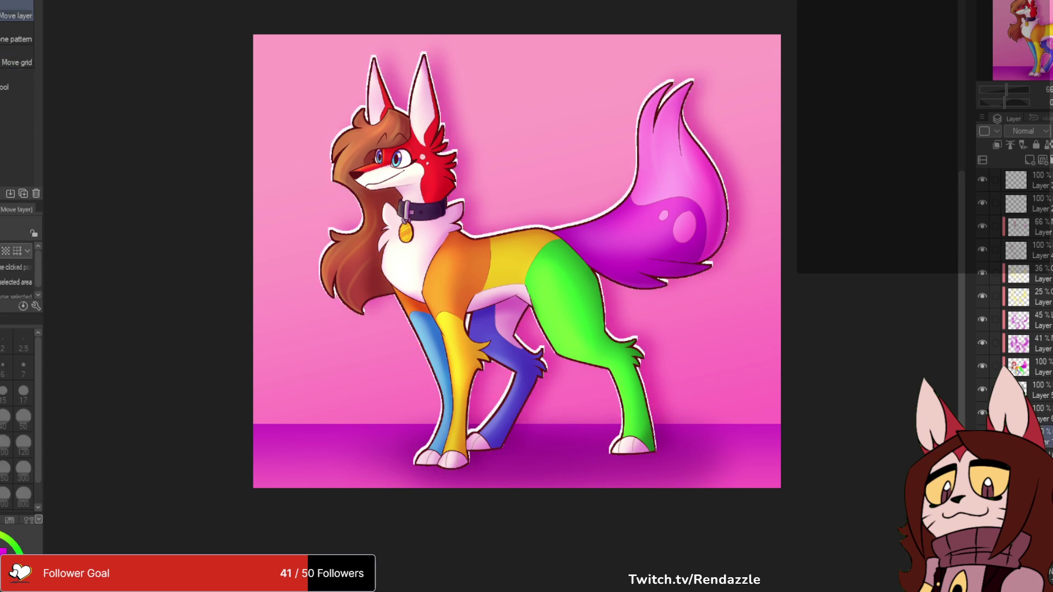
{"action": "key", "text": "Up"}
{"action": "key", "text": "Right"}
{"action": "key", "text": "Down"}
{"action": "key", "text": "Down"}
{"action": "key", "text": "Down"}
{"action": "key", "text": "Down"}
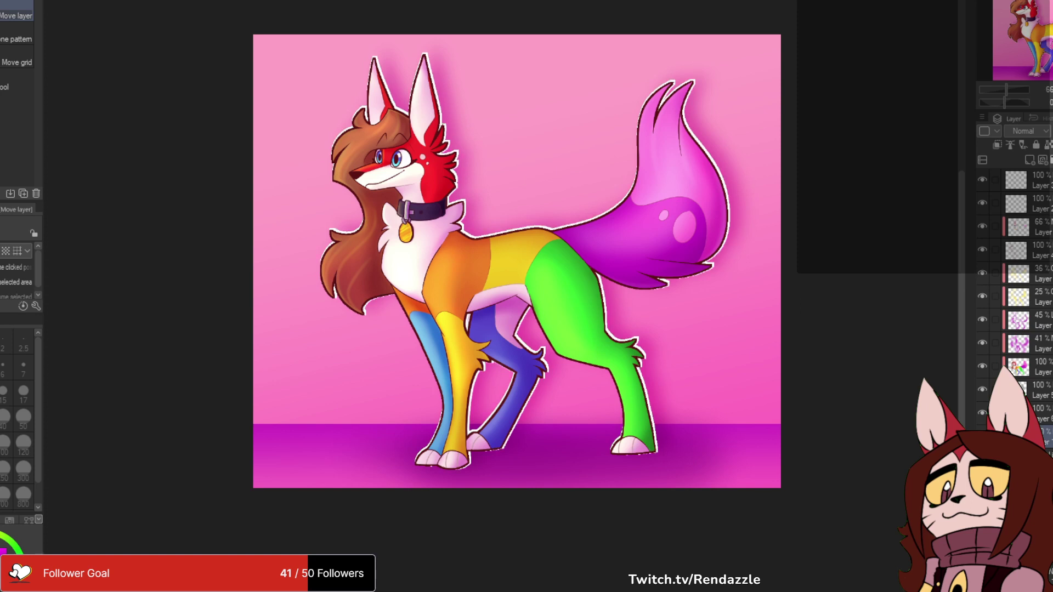
{"action": "key", "text": "Up"}
{"action": "key", "text": "Left"}
{"action": "key", "text": "Left"}
{"action": "key", "text": "Left"}
{"action": "key", "text": "Down"}
{"action": "key", "text": "Right"}
{"action": "key", "text": "Right"}
{"action": "key", "text": "Down"}
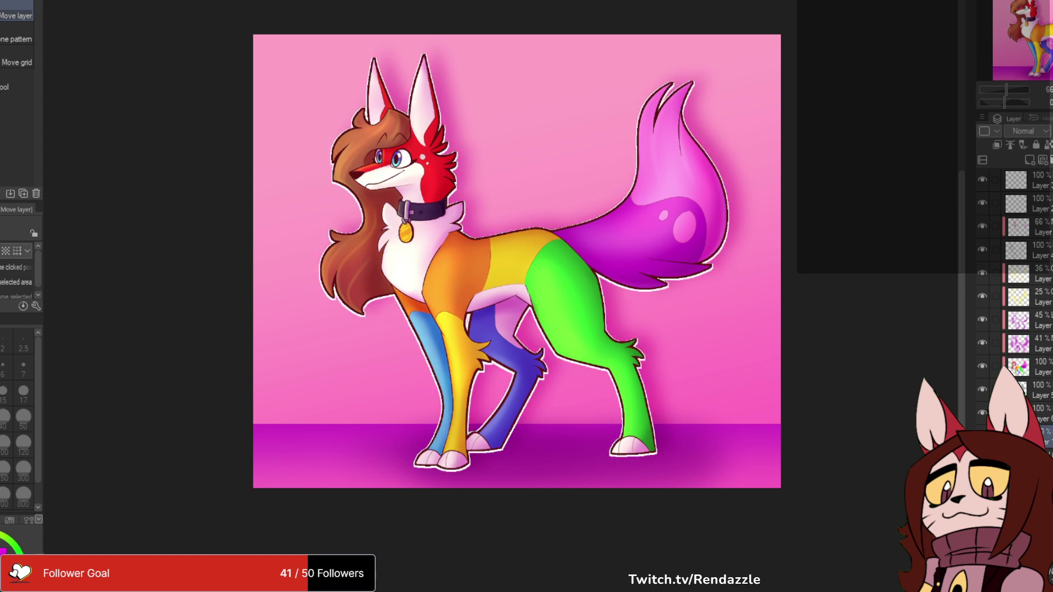
{"action": "key", "text": "Right"}
{"action": "key", "text": "Right"}
{"action": "key", "text": "Up"}
{"action": "key", "text": "Up"}
{"action": "key", "text": "Up"}
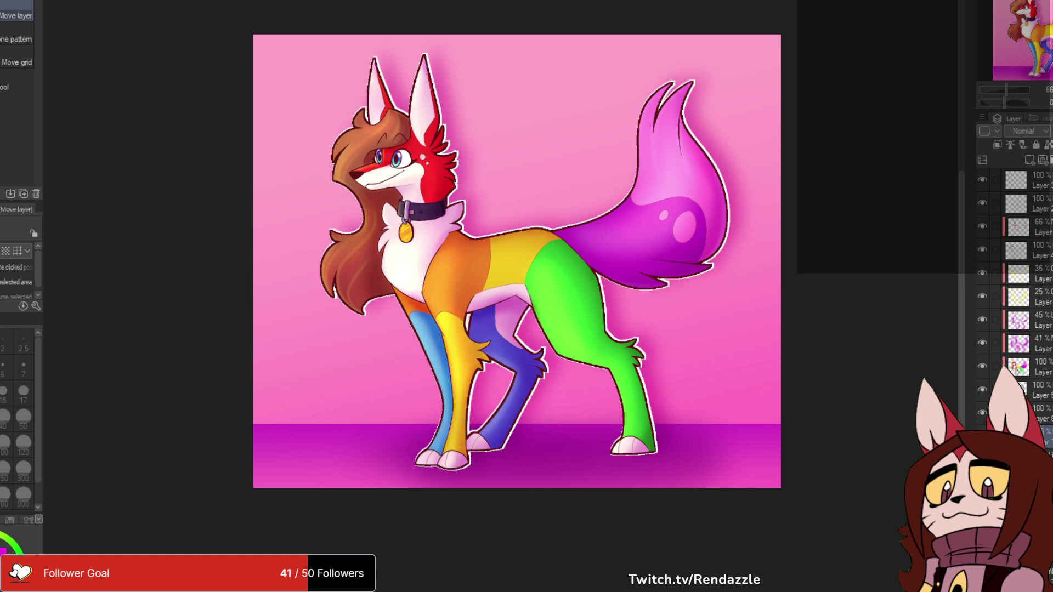
{"action": "key", "text": "Right"}
{"action": "key", "text": "Right"}
{"action": "key", "text": "Up"}
{"action": "key", "text": "Up"}
{"action": "key", "text": "Up"}
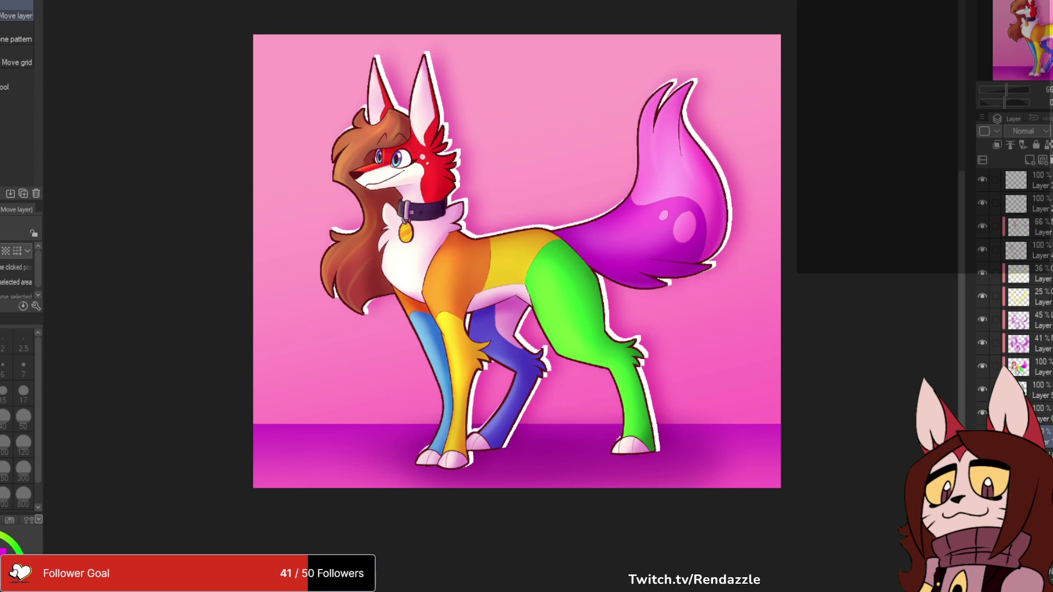
{"action": "key", "text": "Right"}
{"action": "key", "text": "Up"}
{"action": "key", "text": "Right"}
{"action": "key", "text": "Right"}
{"action": "key", "text": "Up"}
{"action": "key", "text": "Right"}
{"action": "key", "text": "Right"}
{"action": "key", "text": "Right"}
{"action": "key", "text": "Right"}
{"action": "key", "text": "Up"}
{"action": "key", "text": "Up"}
{"action": "key", "text": "Right"}
{"action": "key", "text": "Right"}
{"action": "key", "text": "Right"}
{"action": "key", "text": "Up"}
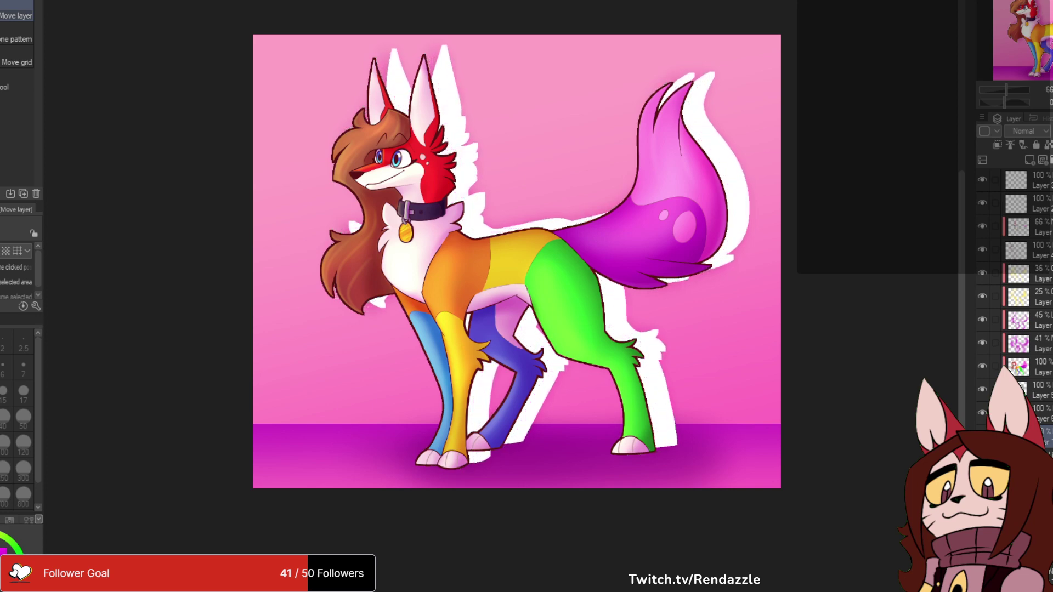
{"action": "left_click_drag", "start_coordinate": [713, 220], "coordinate": [288, 401]}
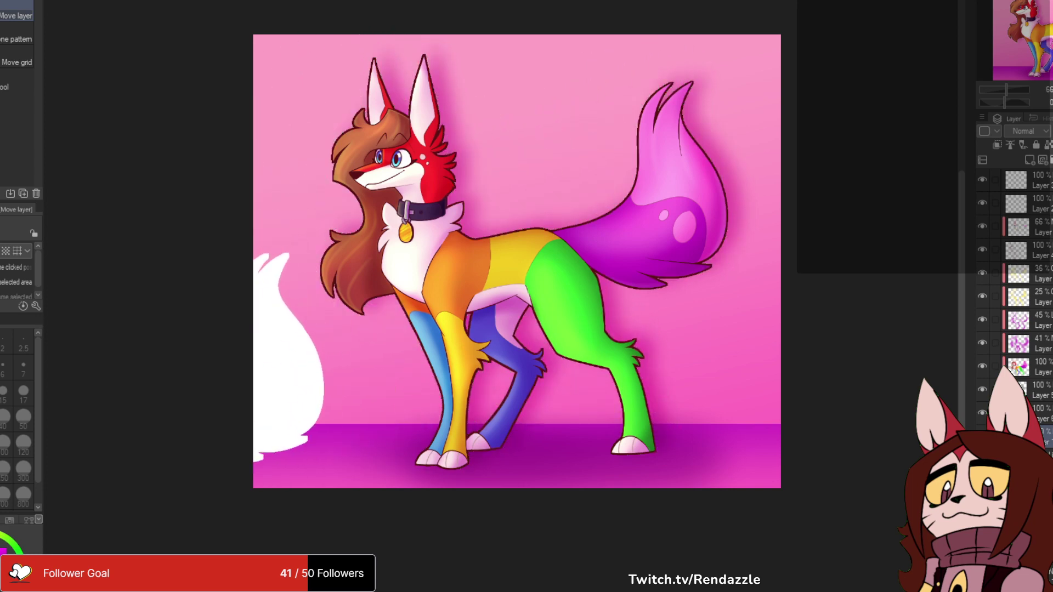
{"action": "key", "text": "ctrl+z"}
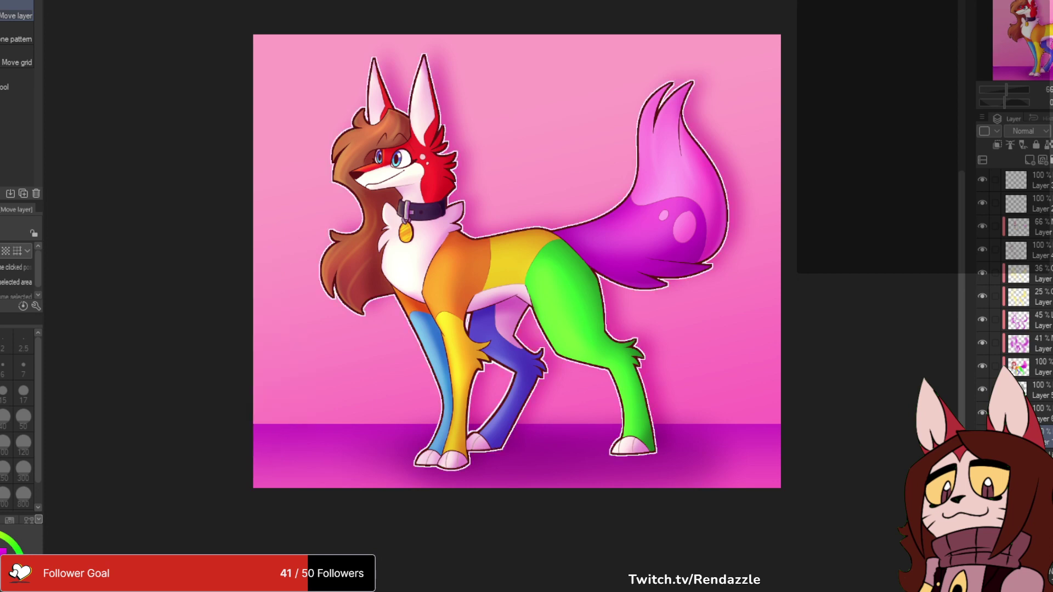
- Set the white outline layer to Glow dodge and soften it into a glow around the character
{"action": "key", "text": "ctrl+z"}
{"action": "key", "text": "ctrl+y"}
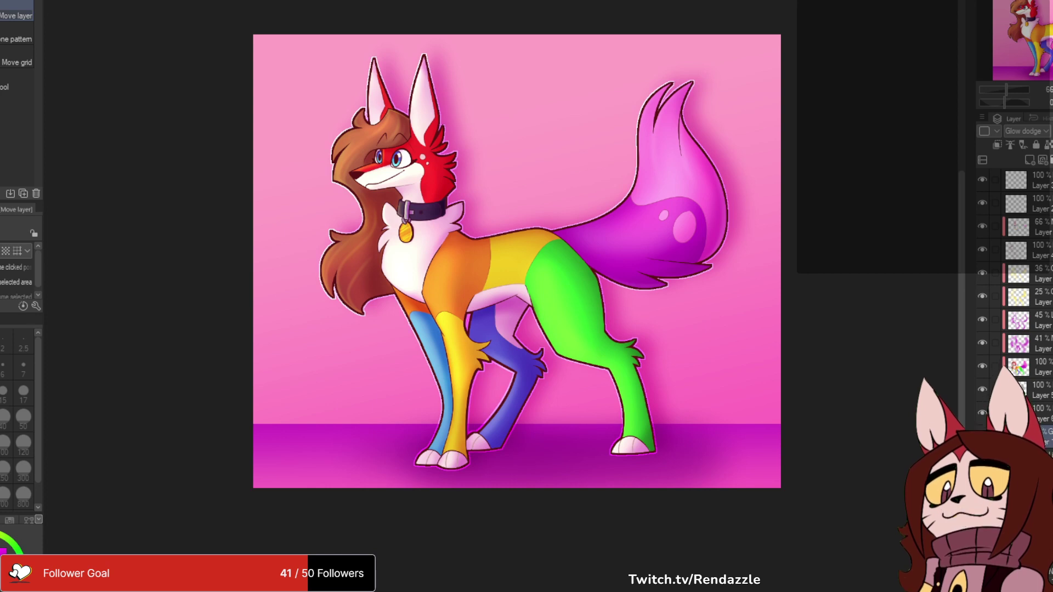
{"action": "key", "text": "ctrl+s"}
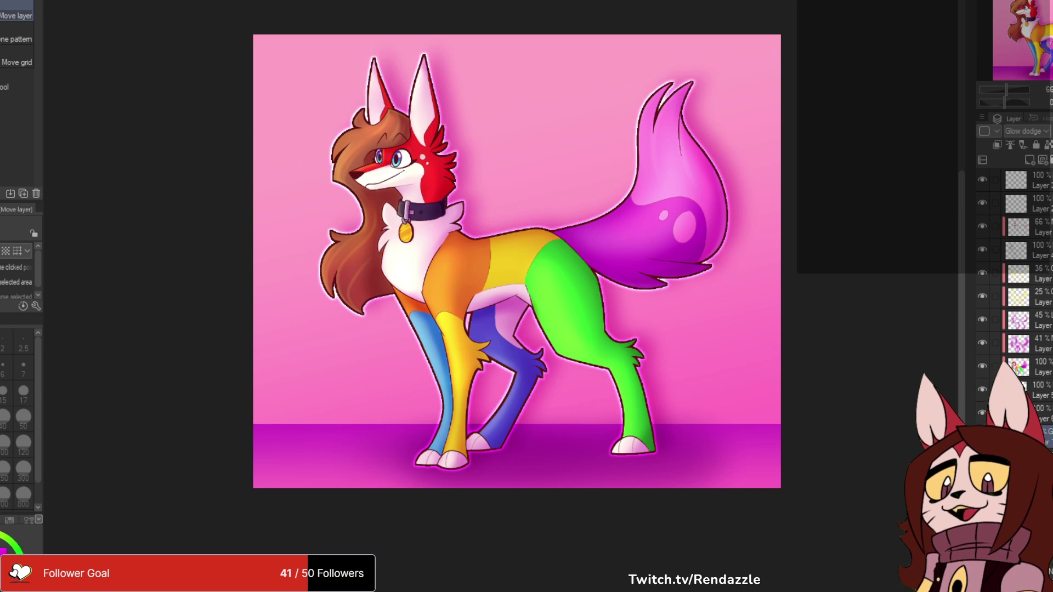
- Try deepening the pink background and purple floor through a Color burn layer, and undo the change
{"action": "key", "text": "b"}
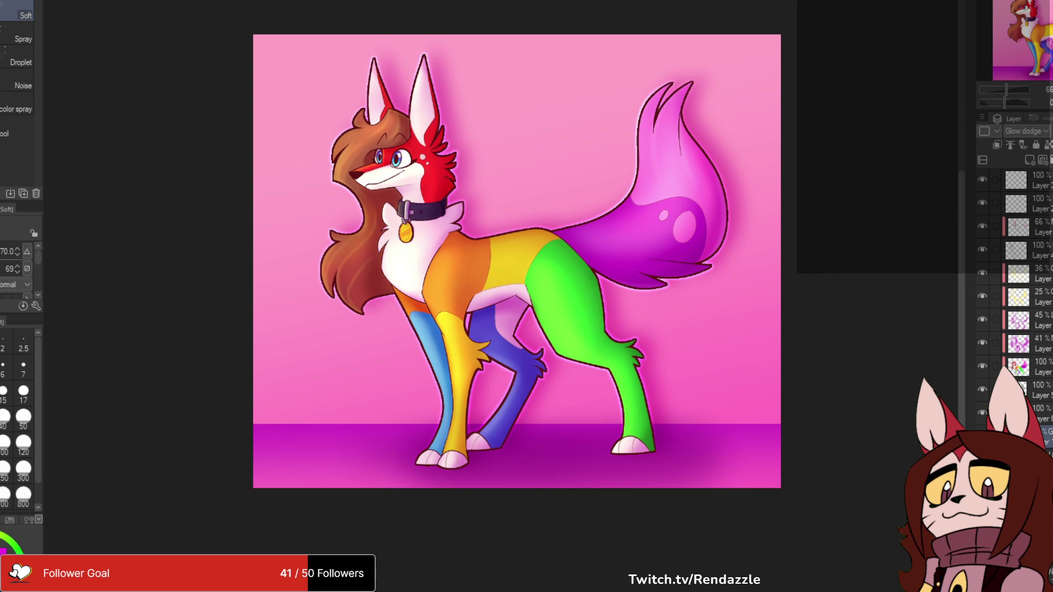
{"action": "left_click", "coordinate": [1031, 483]}
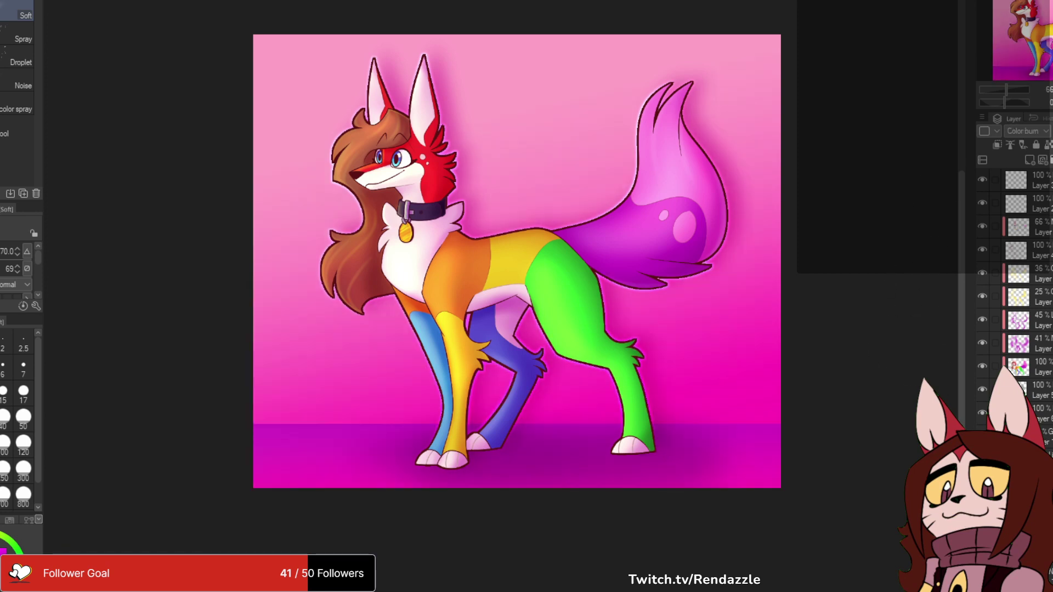
{"action": "key", "text": "ctrl+z"}
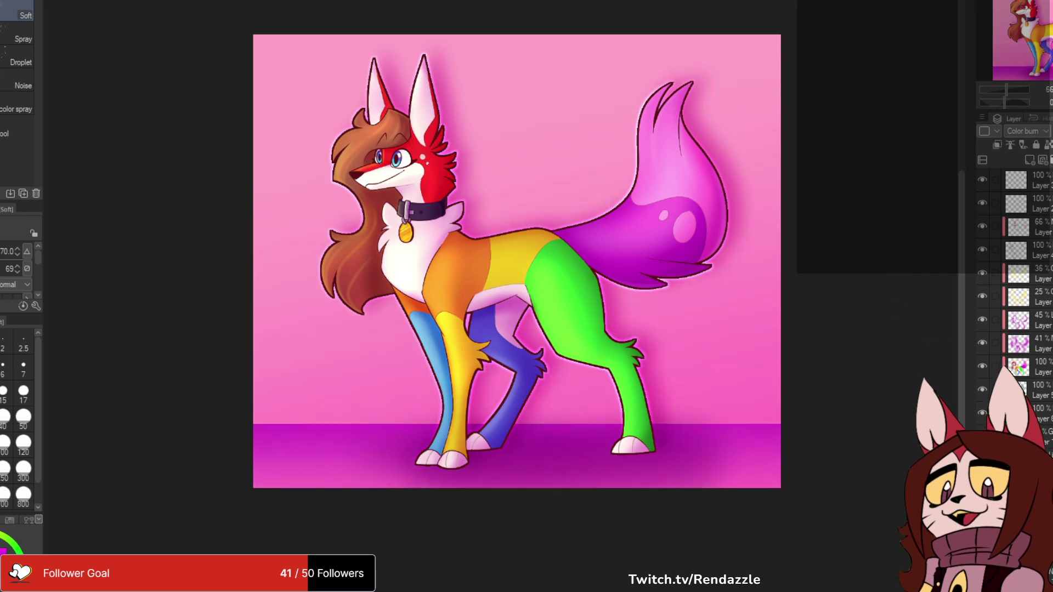
{"action": "key", "text": "ctrl+z"}
{"action": "key", "text": "ctrl+y"}
- Add a new Normal layer behind the character, and try a Rose decoration brush stroke across the background, undoing the stroke
{"action": "left_click", "coordinate": [1029, 159]}
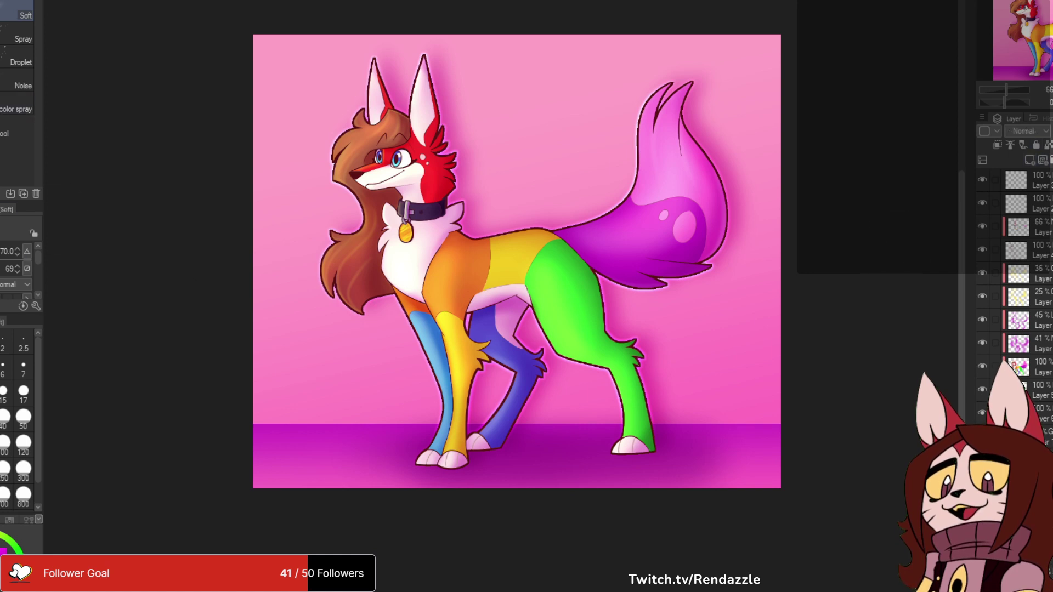
{"action": "key", "text": "b"}
{"action": "left_click", "coordinate": [17, 47]}
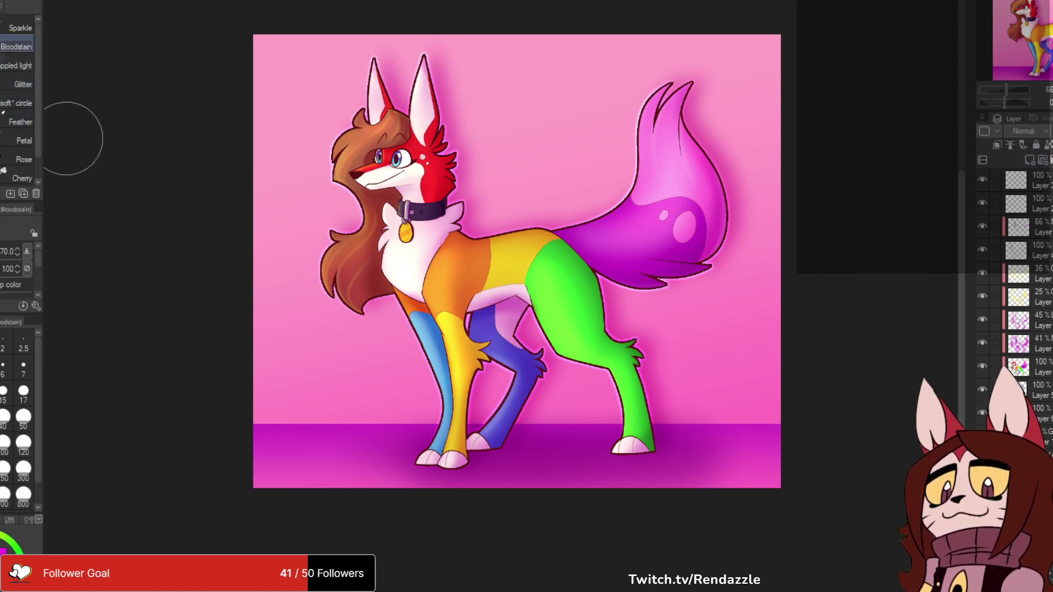
{"action": "left_click", "coordinate": [19, 159]}
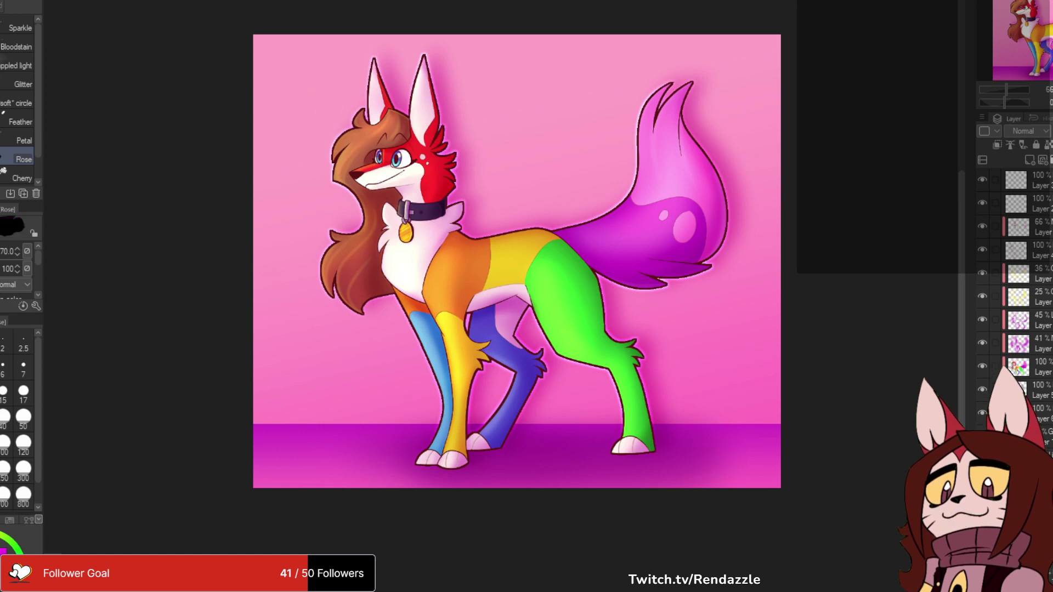
{"action": "mouse_move", "coordinate": [313, 153]}
{"action": "left_mouse_down"}
{"action": "mouse_move", "coordinate": [751, 191]}
{"action": "mouse_move", "coordinate": [467, 102]}
{"action": "mouse_move", "coordinate": [598, 94]}
{"action": "mouse_move", "coordinate": [603, 82]}
{"action": "left_mouse_up"}
{"action": "key", "text": "ctrl+z"}
{"action": "scroll", "coordinate": [16, 140], "scroll_direction": "down", "scroll_amount": 1}
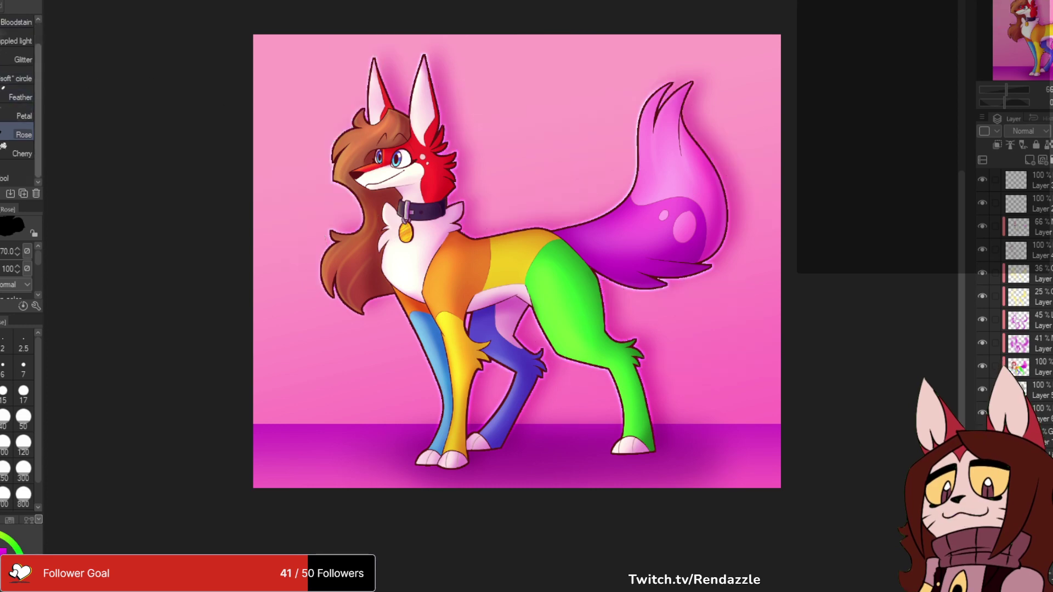
{"action": "scroll", "coordinate": [17, 110], "scroll_direction": "up", "scroll_amount": 1}
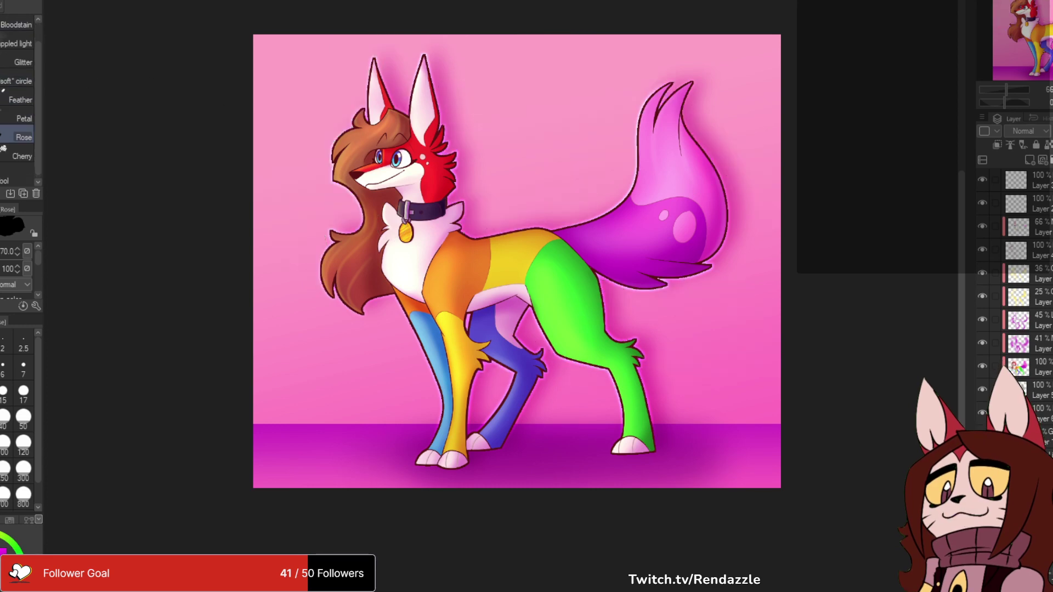
- Fill the background layer with narrow diagonal stripes using the Stripe gradient, set it to Multiply and soften the stripes
{"action": "key", "text": "g"}
{"action": "key", "text": "u"}
{"action": "key", "text": "g"}
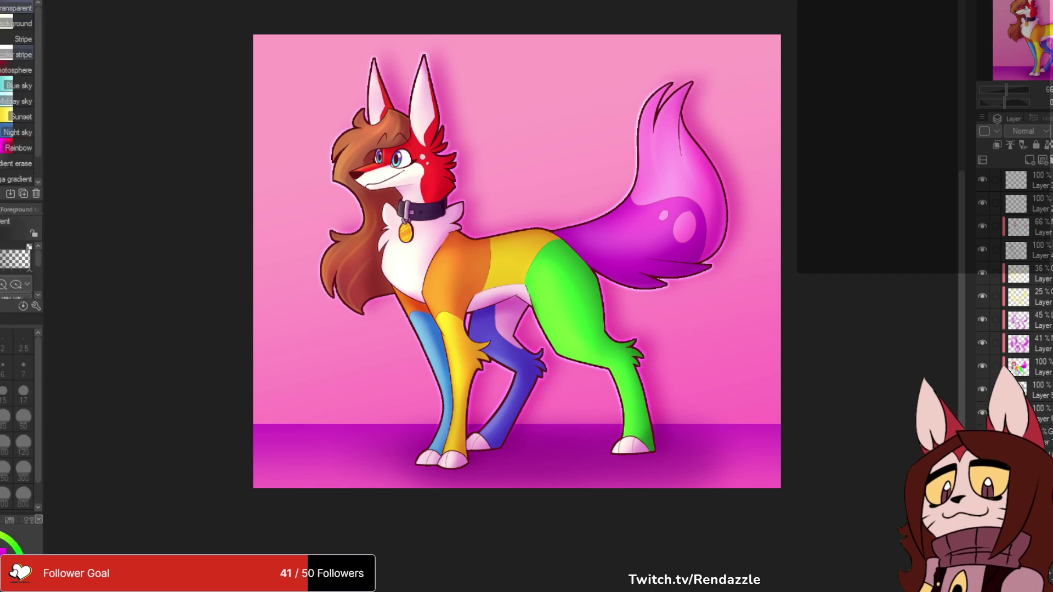
{"action": "left_click", "coordinate": [22, 38]}
{"action": "left_click_drag", "start_coordinate": [516, 145], "coordinate": [566, 226]}
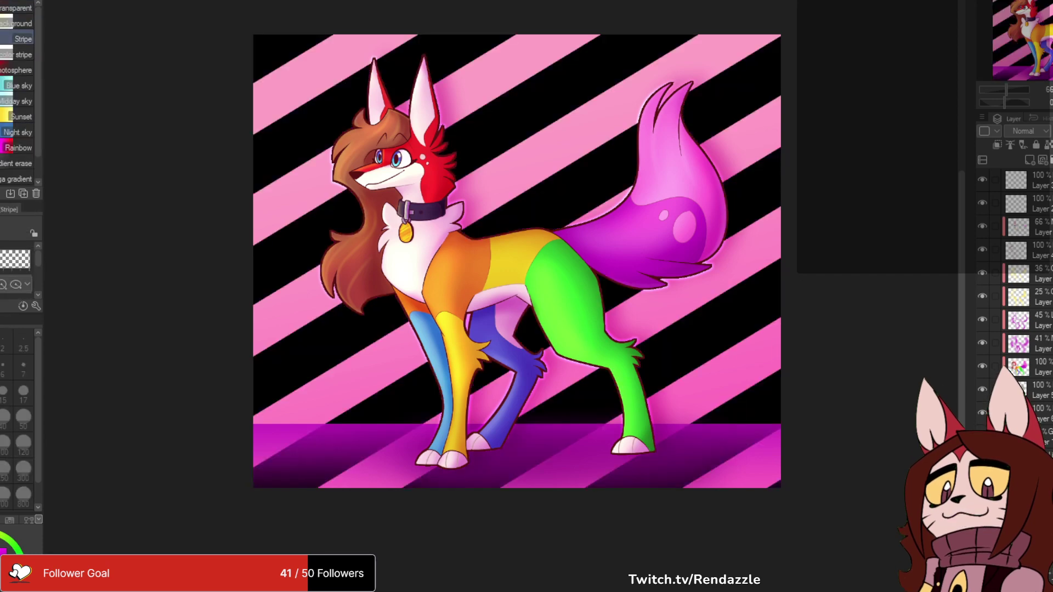
{"action": "key", "text": "ctrl+z"}
{"action": "left_click_drag", "start_coordinate": [513, 145], "coordinate": [545, 202]}
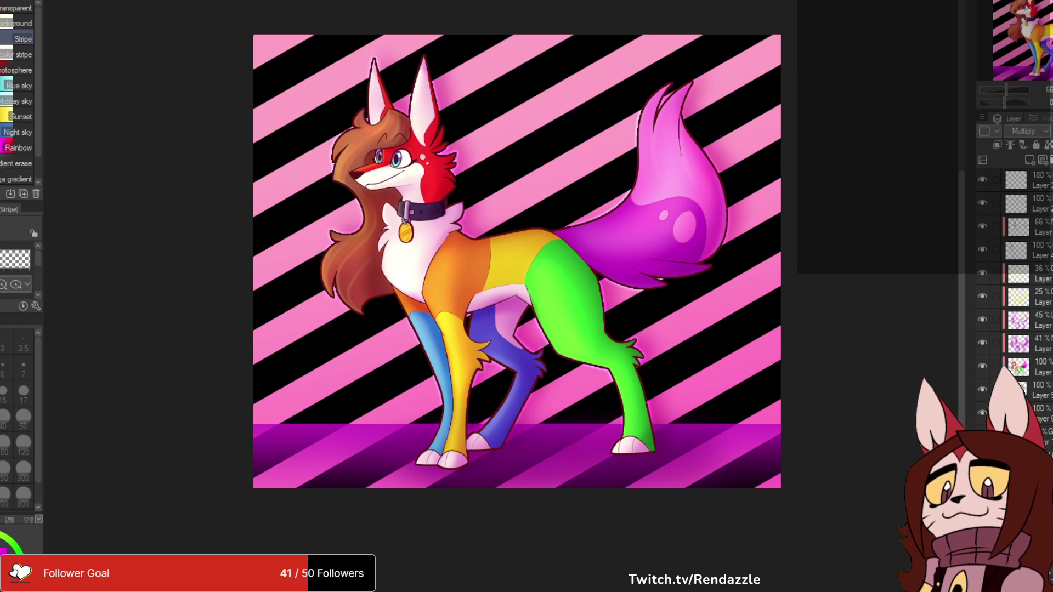
{"action": "key", "text": "alt+Delete"}
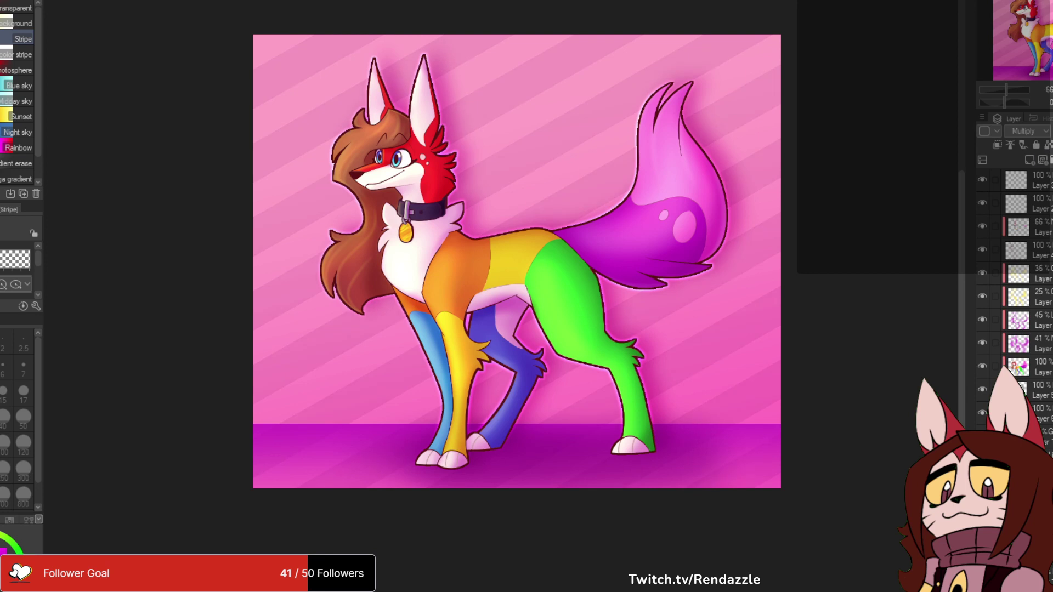
{"action": "left_click", "coordinate": [1047, 454]}
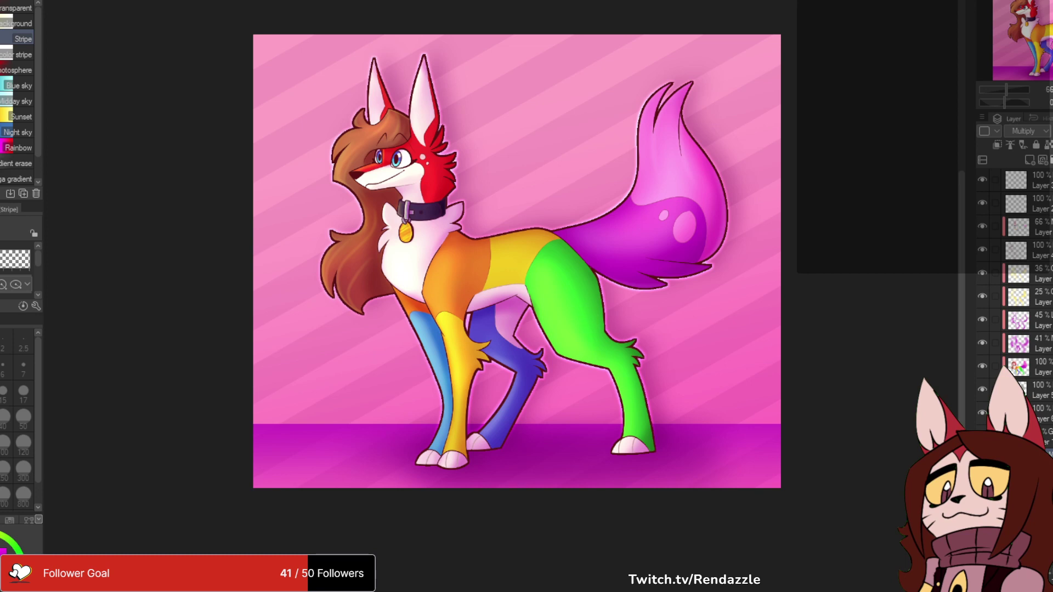
- Add a new layer at the top of the stack, try a white heart stroke with the G-pen, and undo the stroke
{"action": "left_click", "coordinate": [1031, 179]}
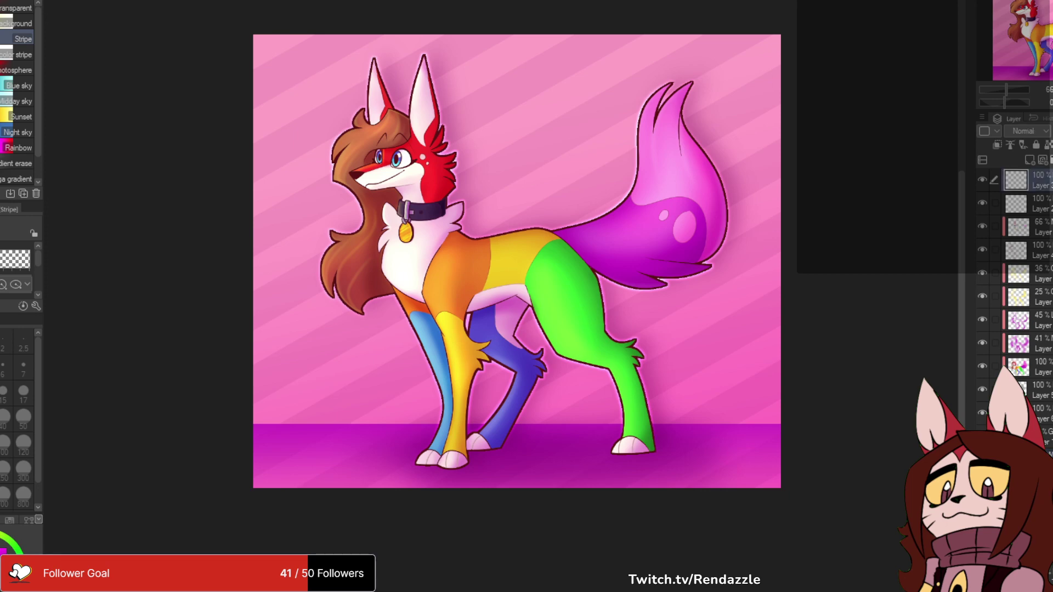
{"action": "key", "text": "ctrl+shift+n"}
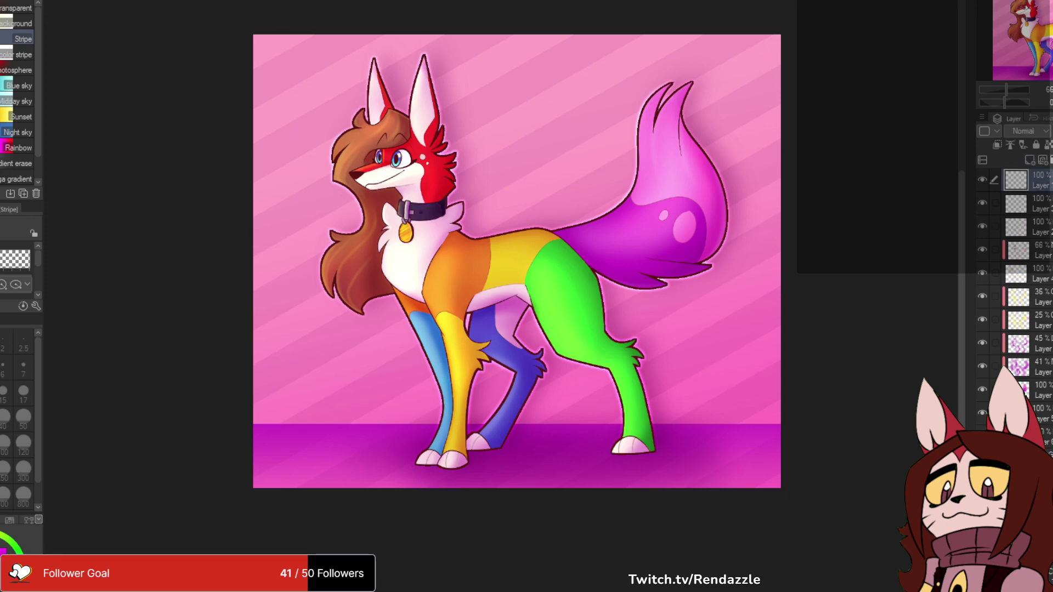
{"action": "key", "text": "p"}
{"action": "scroll", "coordinate": [340, 116], "scroll_direction": "up", "scroll_amount": 2}
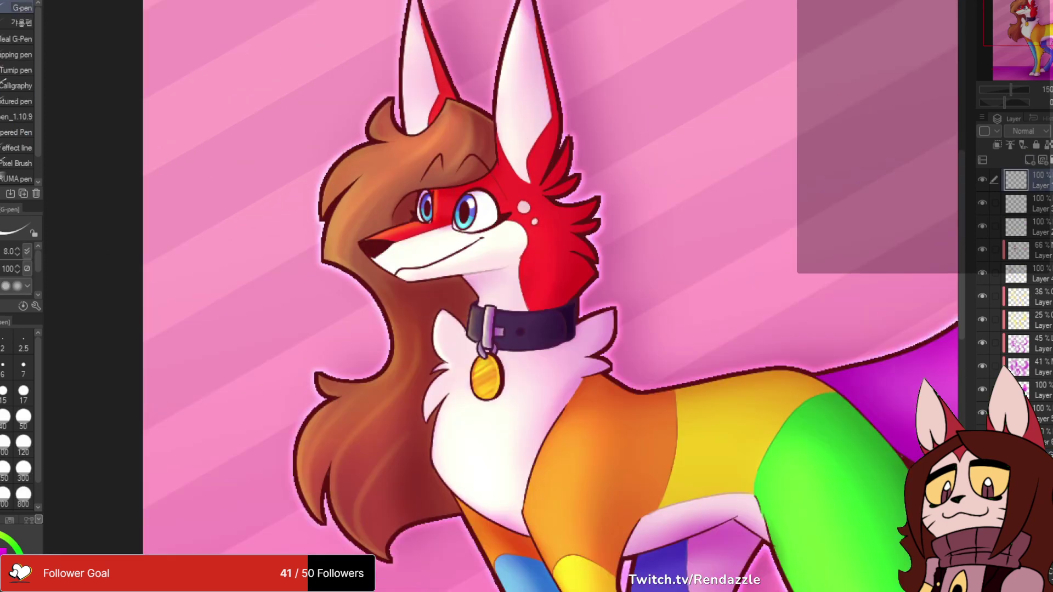
{"action": "left_click_drag", "start_coordinate": [501, 293], "coordinate": [544, 466]}
{"action": "left_click_drag", "start_coordinate": [301, 223], "coordinate": [324, 301]}
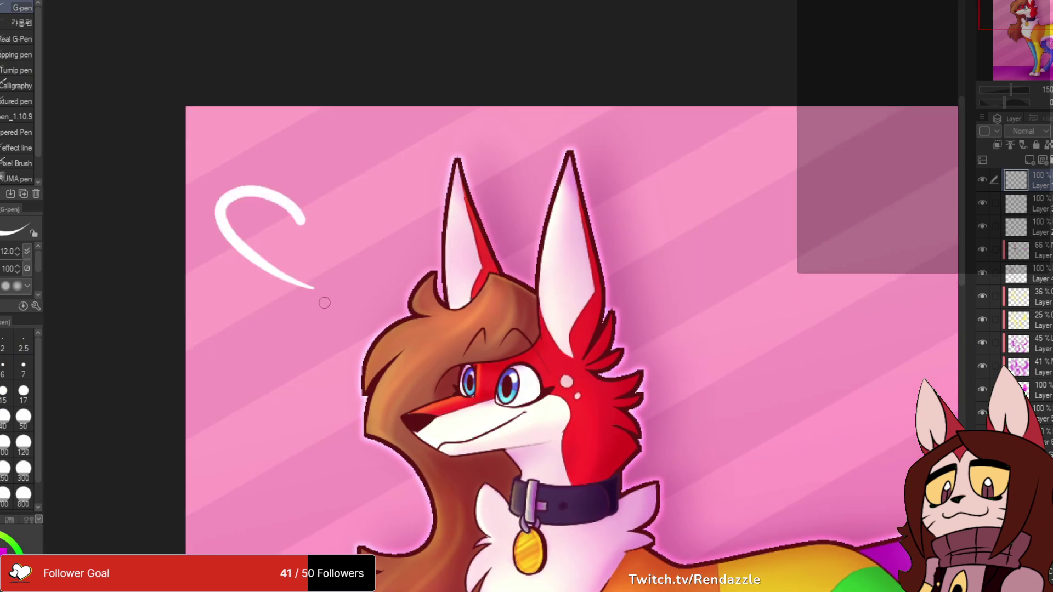
{"action": "key", "text": "ctrl+z"}
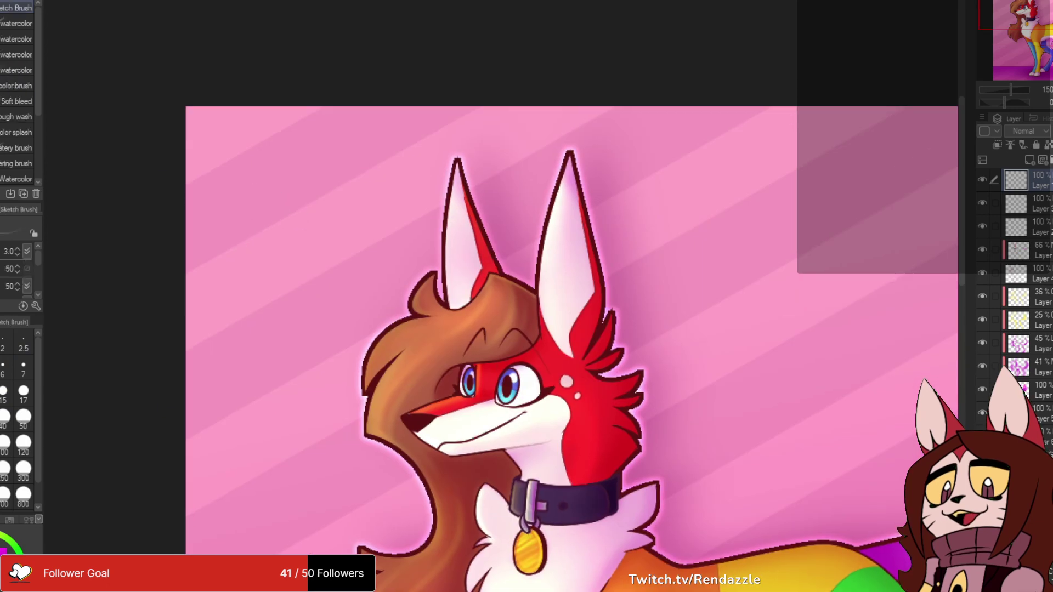
- Draw a white heart outline in front of the character's ears with the Gouache brush at size 10
{"action": "key", "text": "b"}
{"action": "left_click", "coordinate": [17, 12]}
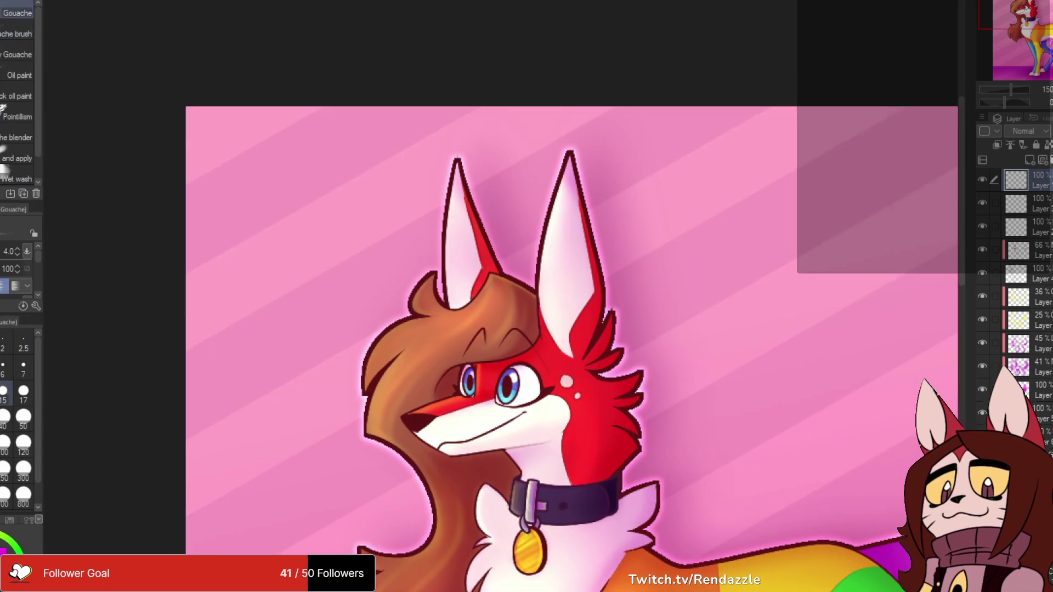
{"action": "key", "text": "bracketright"}
{"action": "key", "text": "bracketright"}
{"action": "key", "text": "bracketright"}
{"action": "left_click_drag", "start_coordinate": [301, 230], "coordinate": [338, 281]}
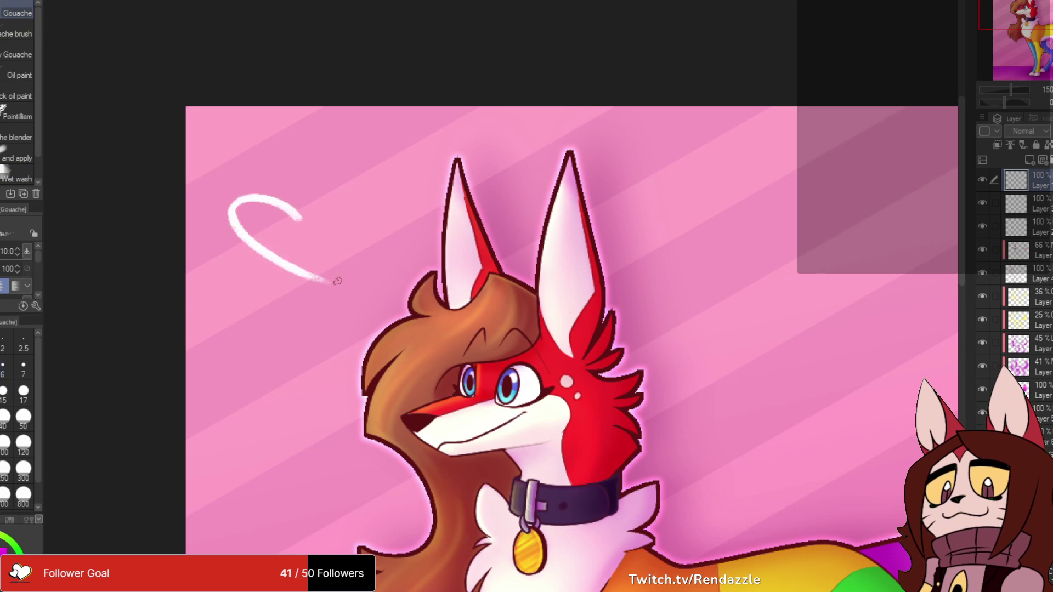
{"action": "mouse_move", "coordinate": [297, 218]}
{"action": "left_mouse_down"}
{"action": "mouse_move", "coordinate": [337, 168]}
{"action": "mouse_move", "coordinate": [305, 302]}
{"action": "left_mouse_up"}
- Draw a tilted white heart above the back between the head and tail, undoing the unsatisfactory strokes
{"action": "left_click_drag", "start_coordinate": [673, 242], "coordinate": [525, 143]}
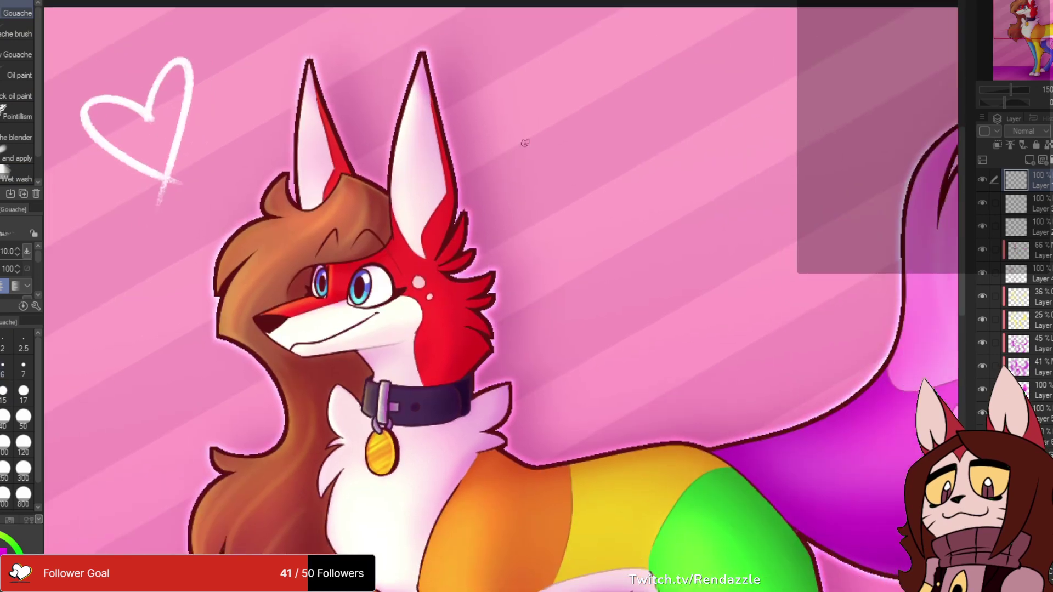
{"action": "mouse_move", "coordinate": [625, 247]}
{"action": "left_mouse_down"}
{"action": "mouse_move", "coordinate": [574, 220]}
{"action": "mouse_move", "coordinate": [659, 219]}
{"action": "mouse_move", "coordinate": [567, 329]}
{"action": "left_mouse_up"}
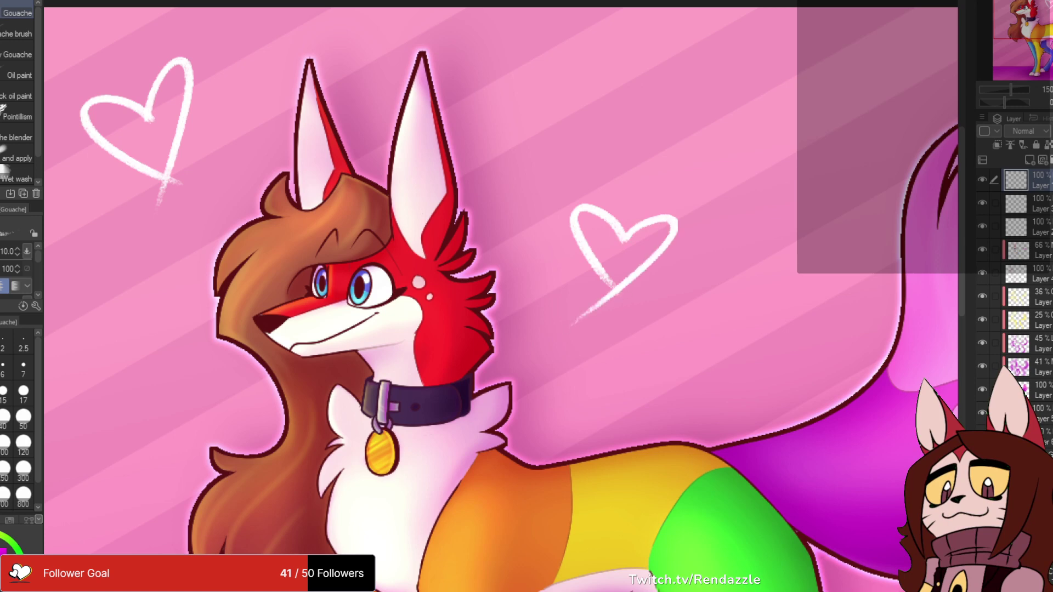
{"action": "key", "text": "ctrl+z"}
{"action": "key", "text": "ctrl+z"}
{"action": "mouse_move", "coordinate": [622, 301]}
{"action": "left_mouse_down"}
{"action": "mouse_move", "coordinate": [640, 188]}
{"action": "mouse_move", "coordinate": [563, 324]}
{"action": "mouse_move", "coordinate": [597, 256]}
{"action": "mouse_move", "coordinate": [708, 240]}
{"action": "mouse_move", "coordinate": [585, 303]}
{"action": "left_mouse_up"}
{"action": "key", "text": "ctrl+z"}
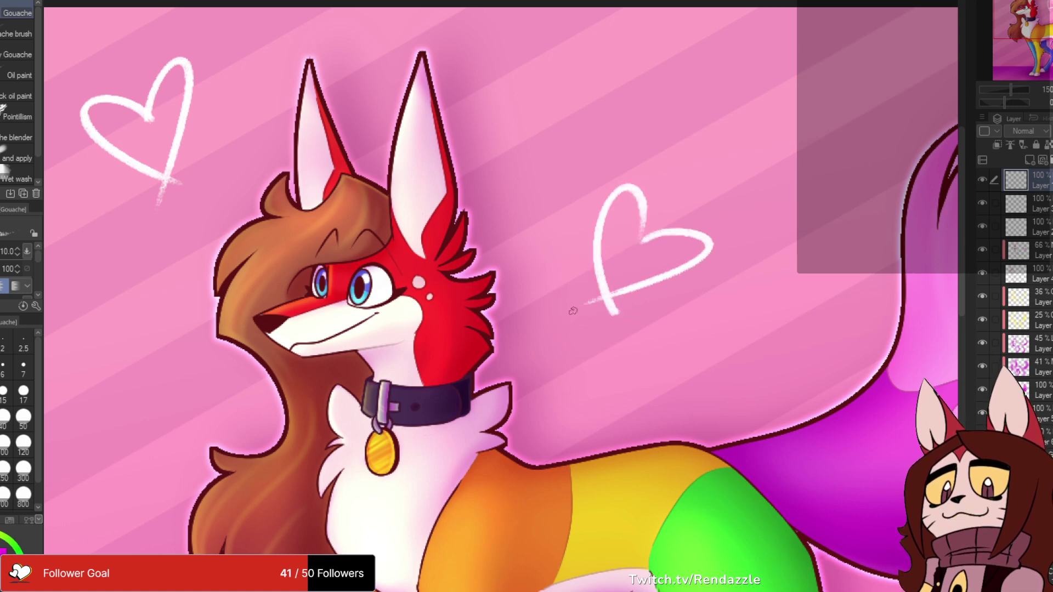
{"action": "left_click_drag", "start_coordinate": [648, 270], "coordinate": [655, 252]}
- Draw two more white hearts on the background, one below the hair and one below the tail behind the green leg
{"action": "mouse_move", "coordinate": [384, 439]}
{"action": "left_mouse_down"}
{"action": "mouse_move", "coordinate": [517, 109]}
{"action": "mouse_move", "coordinate": [523, 30]}
{"action": "left_mouse_up"}
{"action": "mouse_move", "coordinate": [365, 319]}
{"action": "left_mouse_down"}
{"action": "mouse_move", "coordinate": [301, 315]}
{"action": "mouse_move", "coordinate": [402, 379]}
{"action": "mouse_move", "coordinate": [409, 305]}
{"action": "mouse_move", "coordinate": [377, 396]}
{"action": "left_mouse_up"}
{"action": "left_click_drag", "start_coordinate": [686, 219], "coordinate": [285, 430]}
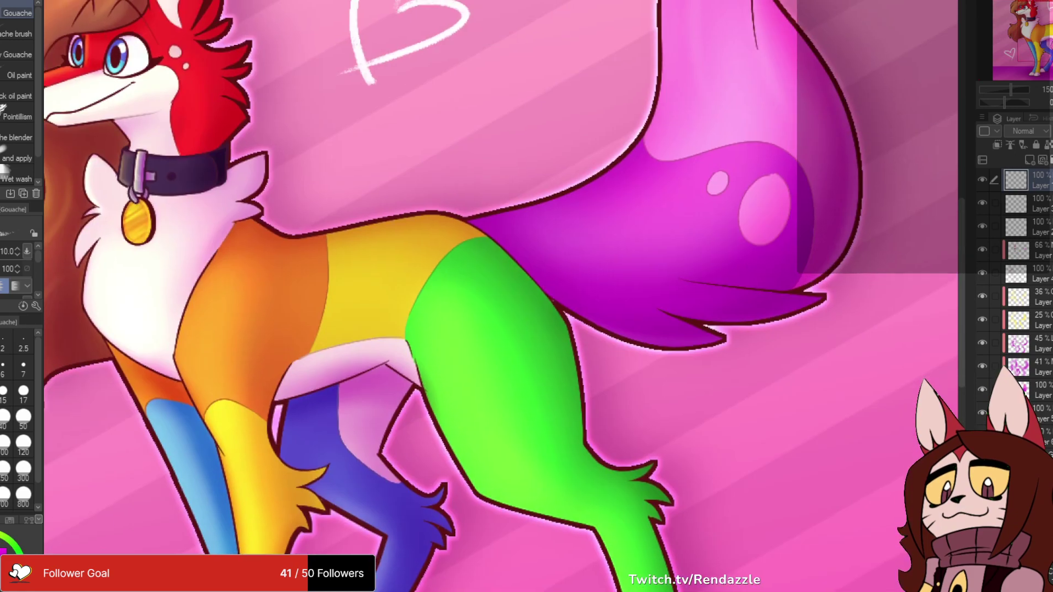
{"action": "left_click_drag", "start_coordinate": [603, 384], "coordinate": [421, 218]}
{"action": "left_click_drag", "start_coordinate": [613, 292], "coordinate": [609, 362]}
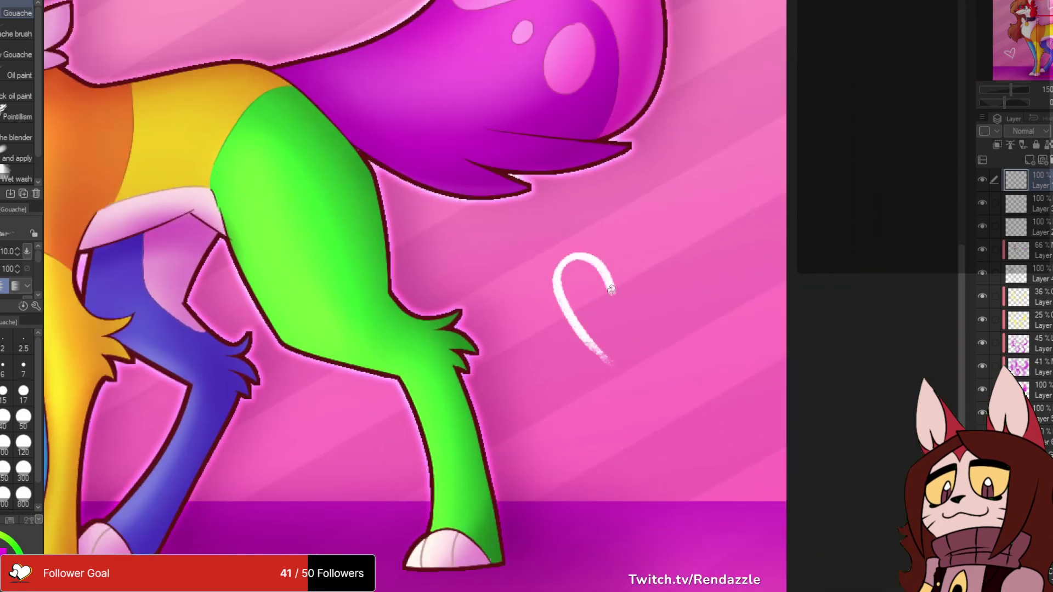
{"action": "left_click_drag", "start_coordinate": [611, 290], "coordinate": [606, 365]}
- Darken the lower background and floor with a purple shading layer, trying Linear burn and settling on Multiply
{"action": "scroll", "coordinate": [606, 329], "scroll_direction": "down", "scroll_amount": 6}
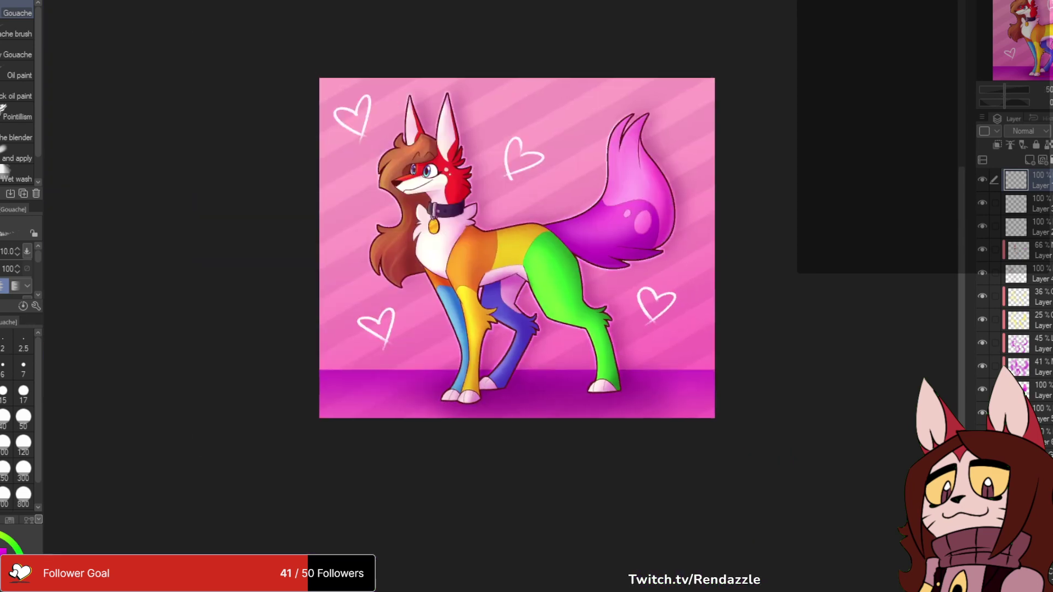
{"action": "left_click_drag", "start_coordinate": [760, 362], "coordinate": [769, 343]}
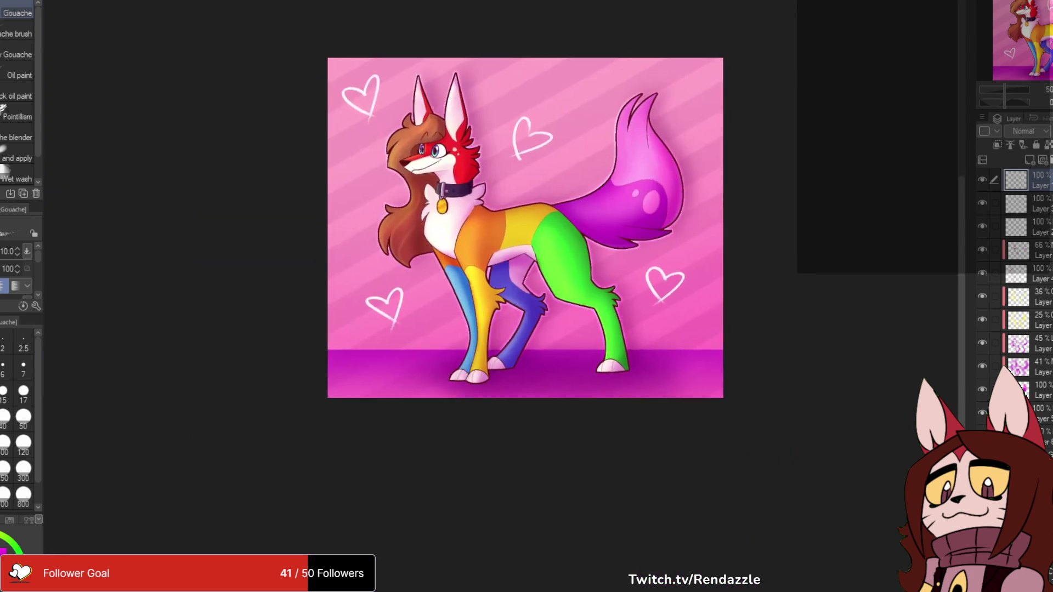
{"action": "scroll", "coordinate": [1023, 390], "scroll_direction": "down", "scroll_amount": 3}
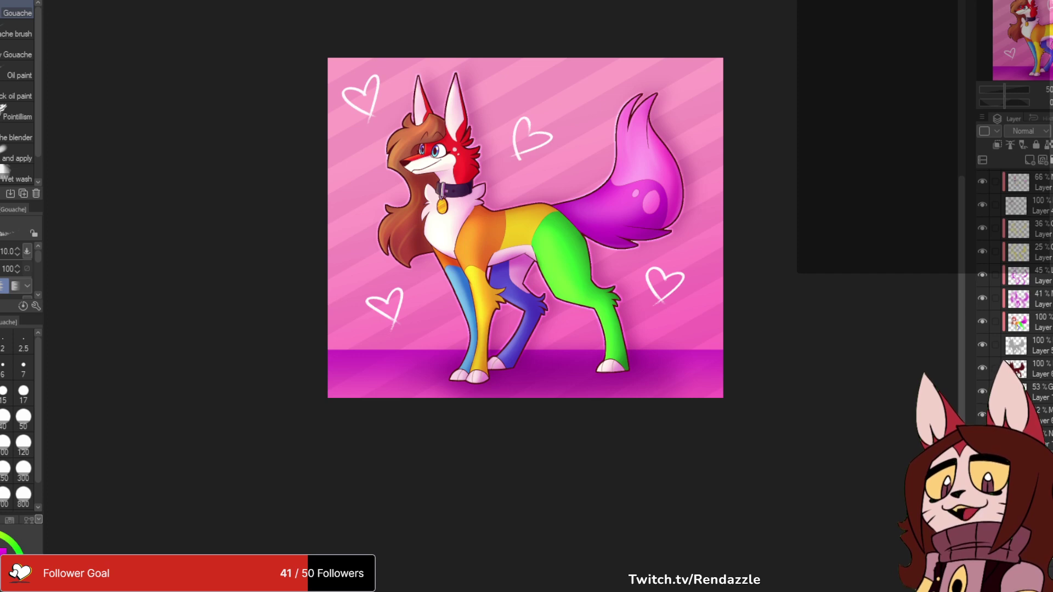
{"action": "scroll", "coordinate": [723, 399], "scroll_direction": "up", "scroll_amount": 1}
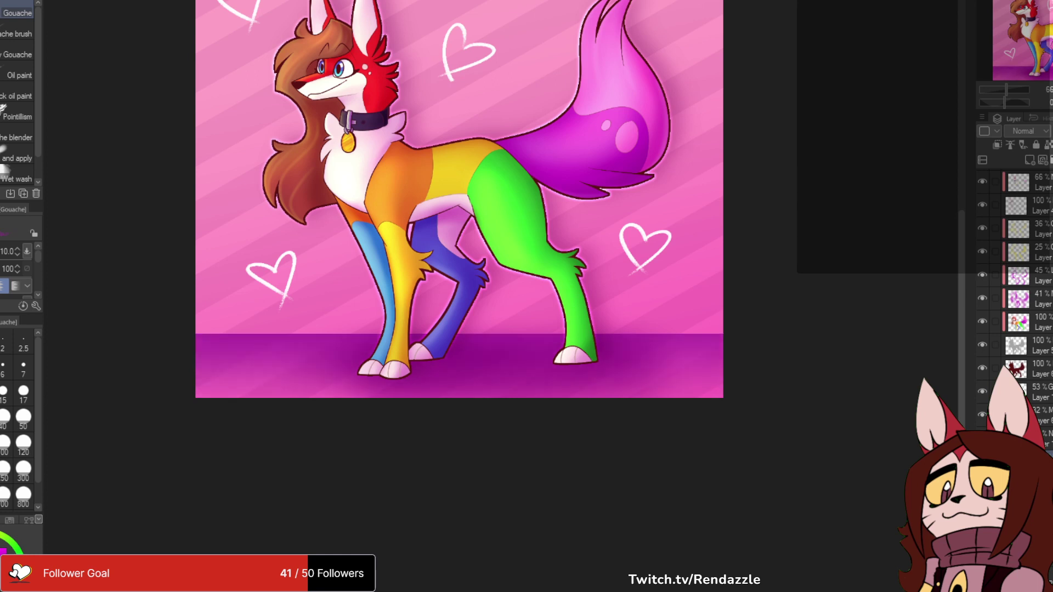
{"action": "left_click", "coordinate": [1036, 484]}
{"action": "scroll", "coordinate": [1023, 131], "scroll_direction": "down", "scroll_amount": 1}
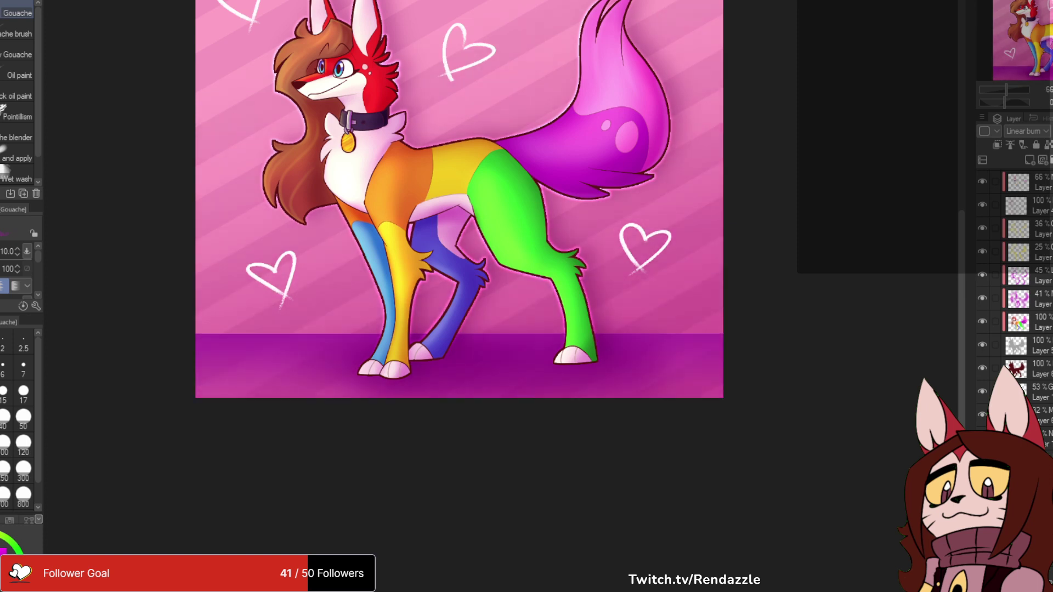
{"action": "scroll", "coordinate": [1024, 130], "scroll_direction": "up", "scroll_amount": 4}
{"action": "scroll", "coordinate": [1023, 131], "scroll_direction": "down", "scroll_amount": 2}
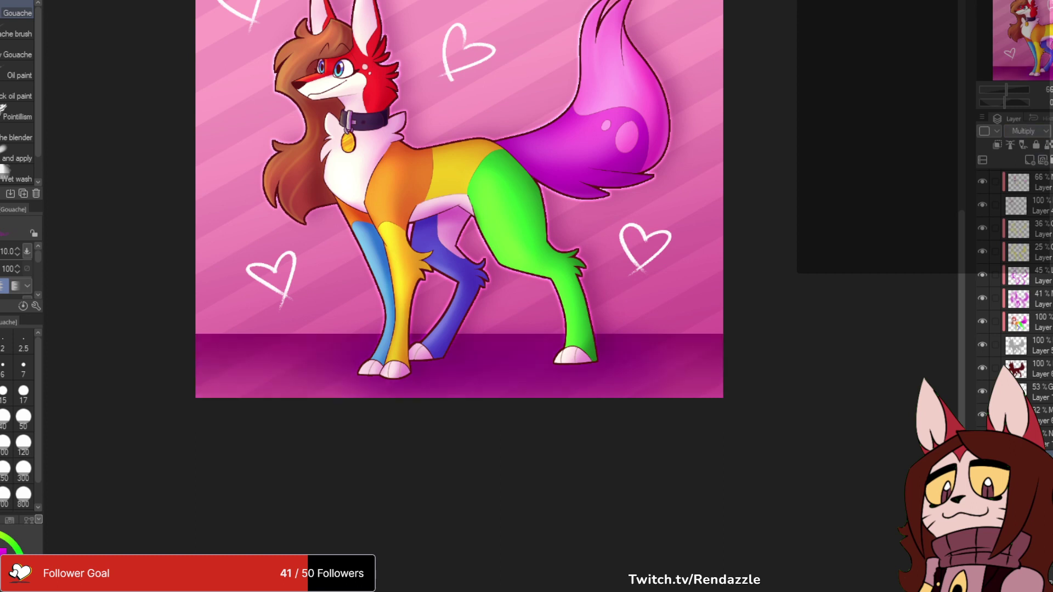
{"action": "left_click_drag", "start_coordinate": [832, 160], "coordinate": [851, 248]}
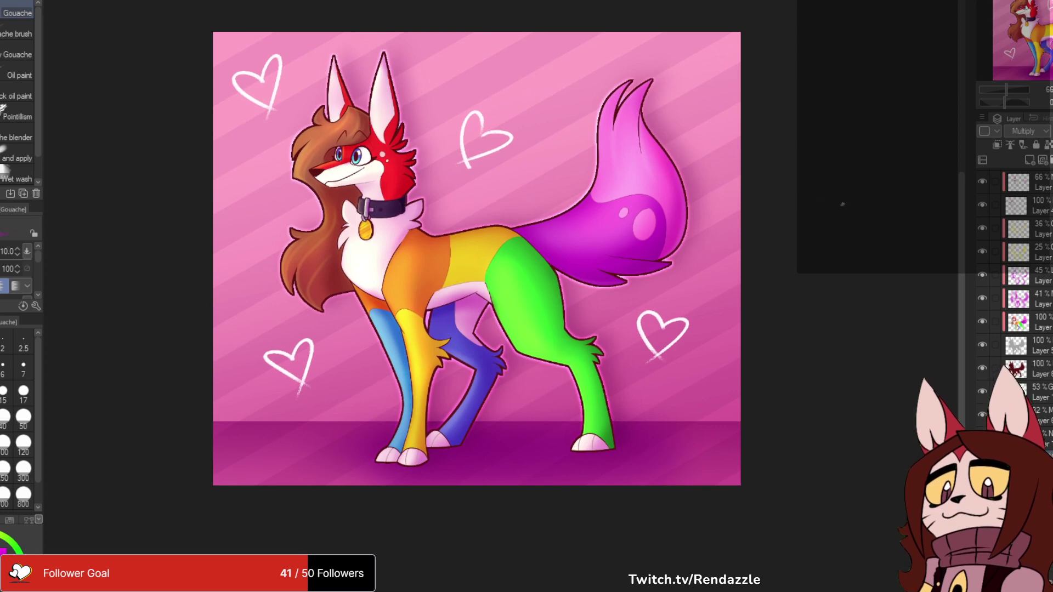
{"action": "left_click_drag", "start_coordinate": [476, 258], "coordinate": [483, 244]}
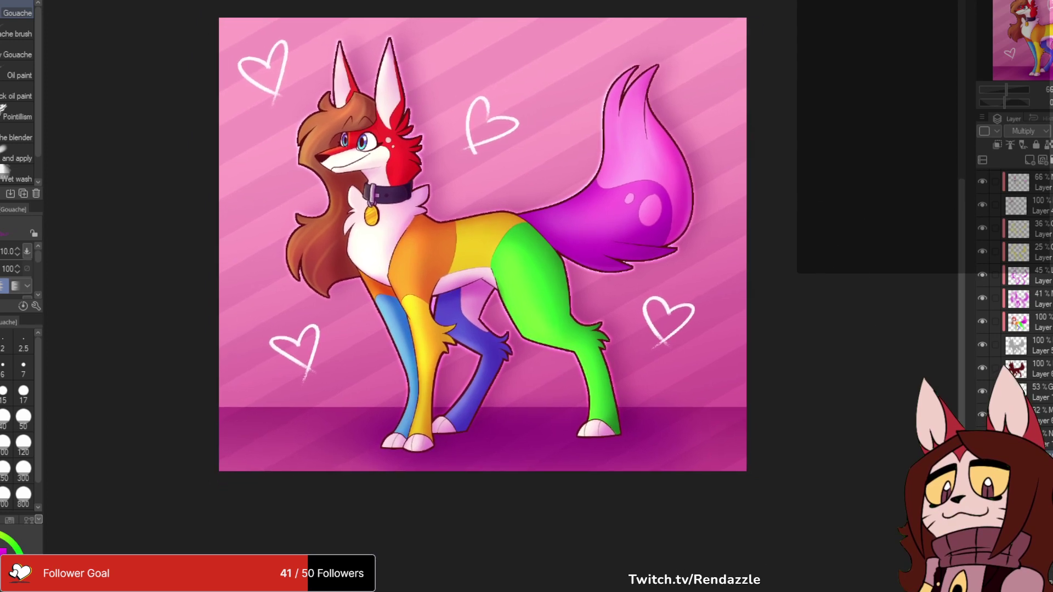
- Add a new top layer and try small Gouache strokes on the character's orange shoulder at sizes 4 and 3, undoing them
{"action": "key", "text": "ctrl+shift+n"}
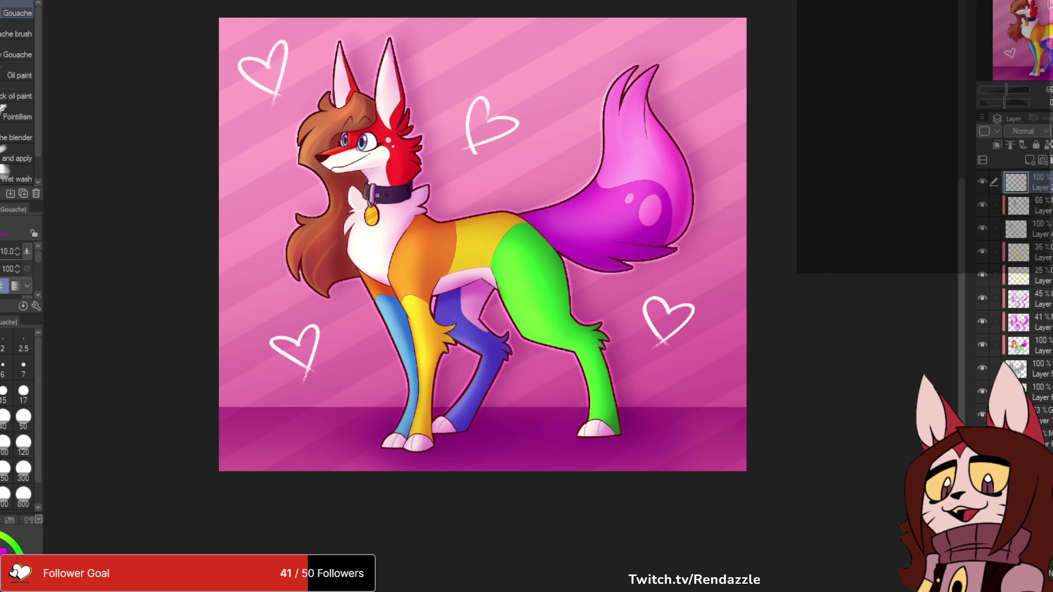
{"action": "scroll", "coordinate": [491, 220], "scroll_direction": "up", "scroll_amount": 6}
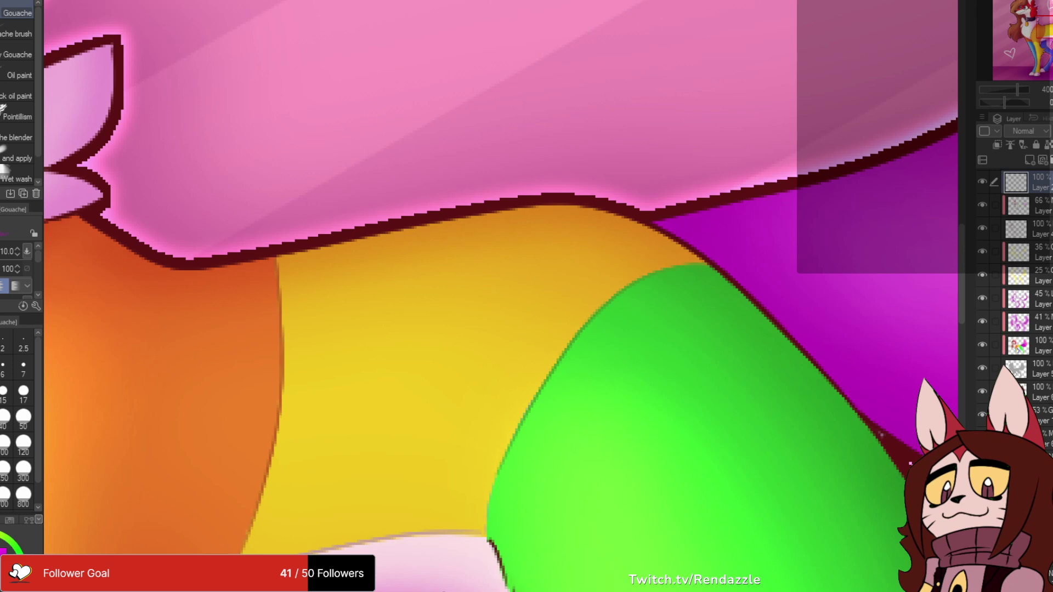
{"action": "key", "text": "["}
{"action": "left_click_drag", "start_coordinate": [501, 293], "coordinate": [639, 322]}
{"action": "mouse_move", "coordinate": [361, 306]}
{"action": "left_mouse_down"}
{"action": "mouse_move", "coordinate": [387, 324]}
{"action": "mouse_move", "coordinate": [341, 347]}
{"action": "left_mouse_up"}
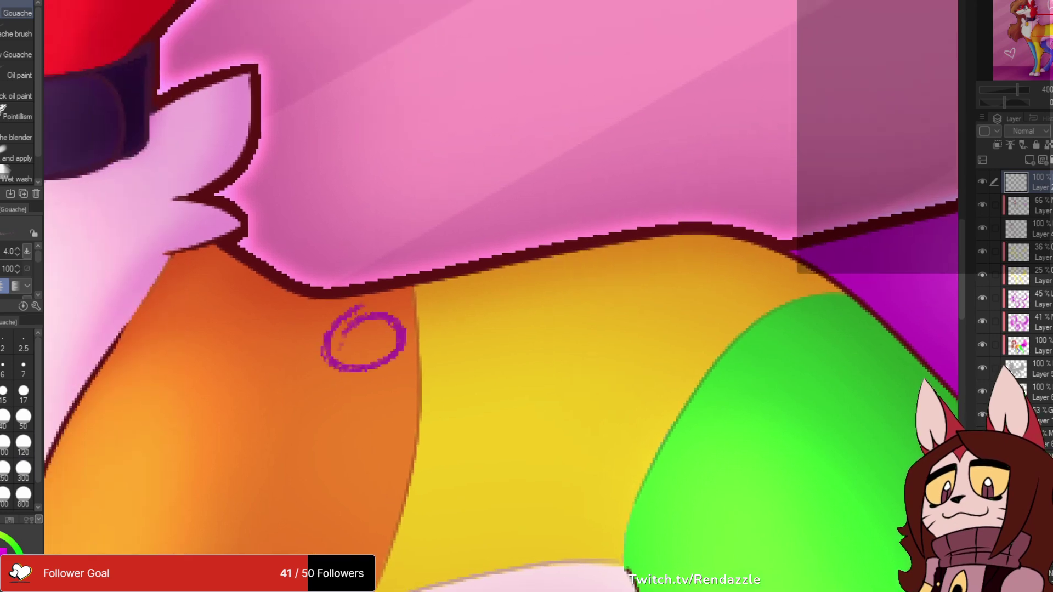
{"action": "key", "text": "ctrl+z"}
{"action": "key", "text": "ctrl+z"}
{"action": "key", "text": "bracketleft"}
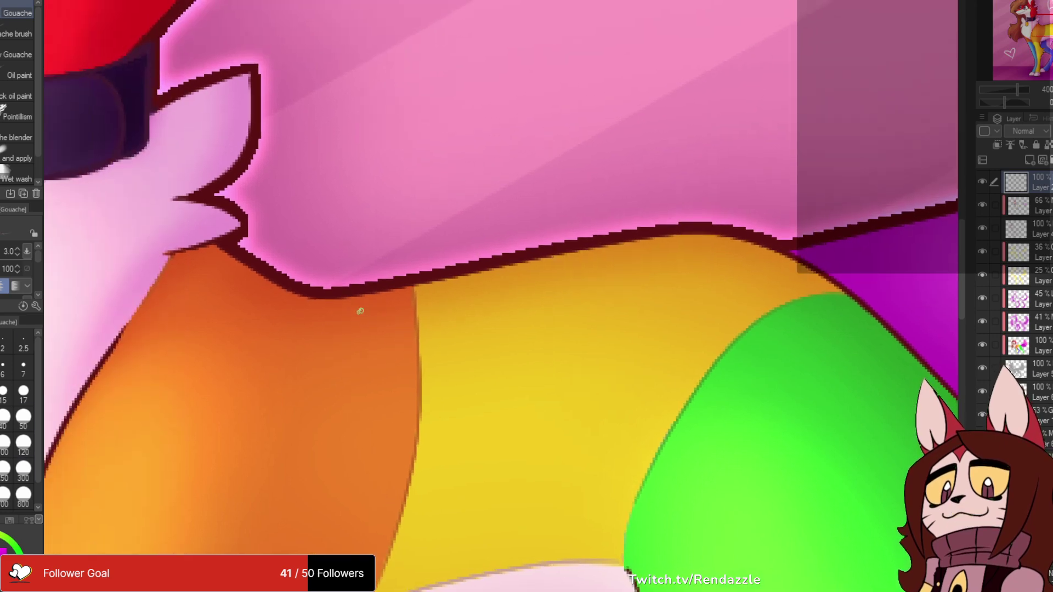
{"action": "mouse_move", "coordinate": [376, 307]}
{"action": "left_mouse_down"}
{"action": "mouse_move", "coordinate": [385, 347]}
{"action": "mouse_move", "coordinate": [379, 310]}
{"action": "left_mouse_up"}
{"action": "key", "text": "ctrl+z"}
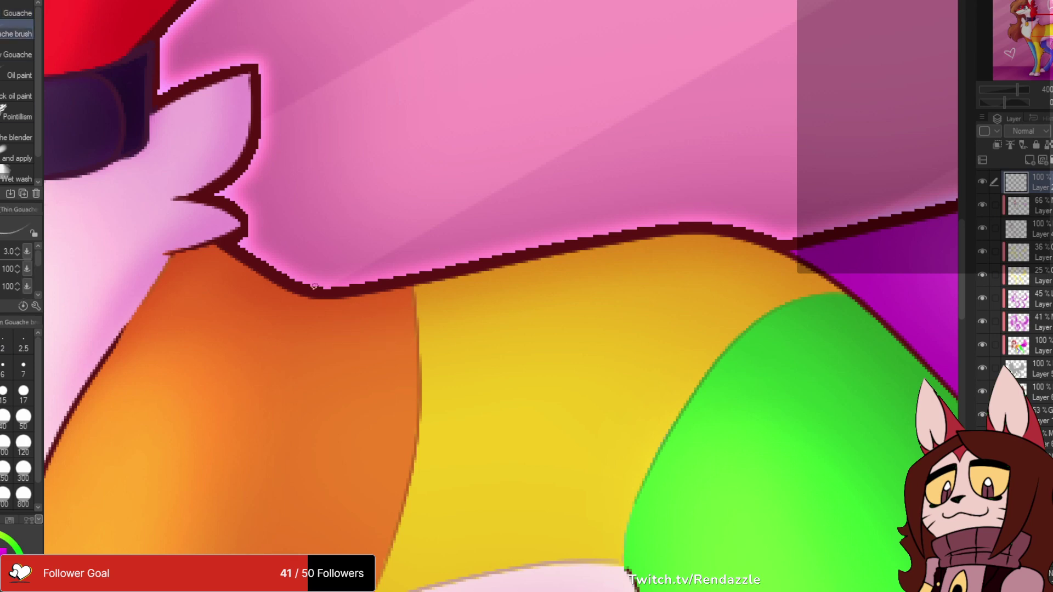
- Write the artist's @ handle in white across the orange shoulder and yellow back with the Thin Gouache brush at size 3
{"action": "scroll", "coordinate": [346, 387], "scroll_direction": "up", "scroll_amount": 3}
{"action": "mouse_move", "coordinate": [384, 231]}
{"action": "left_mouse_down"}
{"action": "mouse_move", "coordinate": [417, 324]}
{"action": "mouse_move", "coordinate": [384, 269]}
{"action": "mouse_move", "coordinate": [379, 304]}
{"action": "left_mouse_up"}
{"action": "left_click_drag", "start_coordinate": [445, 220], "coordinate": [457, 323]}
{"action": "mouse_move", "coordinate": [439, 219]}
{"action": "left_mouse_down"}
{"action": "mouse_move", "coordinate": [495, 238]}
{"action": "mouse_move", "coordinate": [504, 292]}
{"action": "mouse_move", "coordinate": [521, 294]}
{"action": "left_mouse_up"}
{"action": "mouse_move", "coordinate": [524, 277]}
{"action": "left_mouse_down"}
{"action": "mouse_move", "coordinate": [543, 259]}
{"action": "mouse_move", "coordinate": [572, 277]}
{"action": "left_mouse_up"}
{"action": "mouse_move", "coordinate": [617, 242]}
{"action": "left_mouse_down"}
{"action": "mouse_move", "coordinate": [276, 309]}
{"action": "mouse_move", "coordinate": [293, 359]}
{"action": "left_mouse_up"}
{"action": "left_click_drag", "start_coordinate": [321, 310], "coordinate": [329, 343]}
{"action": "left_click_drag", "start_coordinate": [327, 273], "coordinate": [339, 356]}
{"action": "mouse_move", "coordinate": [379, 287]}
{"action": "left_mouse_down"}
{"action": "mouse_move", "coordinate": [394, 297]}
{"action": "mouse_move", "coordinate": [396, 342]}
{"action": "left_mouse_up"}
{"action": "mouse_move", "coordinate": [405, 283]}
{"action": "left_mouse_down"}
{"action": "mouse_move", "coordinate": [460, 271]}
{"action": "mouse_move", "coordinate": [466, 318]}
{"action": "left_mouse_up"}
{"action": "mouse_move", "coordinate": [477, 257]}
{"action": "left_mouse_down"}
{"action": "mouse_move", "coordinate": [524, 244]}
{"action": "mouse_move", "coordinate": [556, 290]}
{"action": "left_mouse_up"}
{"action": "left_click_drag", "start_coordinate": [548, 194], "coordinate": [549, 290]}
{"action": "mouse_move", "coordinate": [568, 272]}
{"action": "left_mouse_down"}
{"action": "mouse_move", "coordinate": [601, 229]}
{"action": "mouse_move", "coordinate": [638, 273]}
{"action": "left_mouse_up"}
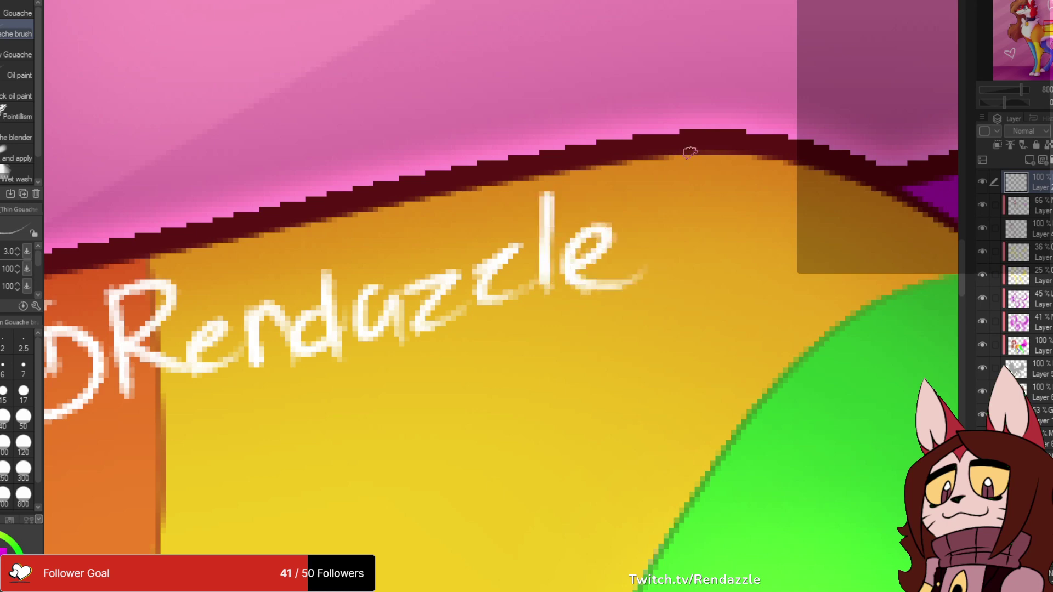
- Set the signature layer to Soft light at 55% opacity and check it against the whole picture
{"action": "scroll", "coordinate": [689, 151], "scroll_direction": "down", "scroll_amount": 6}
{"action": "mouse_move", "coordinate": [689, 150]}
{"action": "left_mouse_down"}
{"action": "mouse_move", "coordinate": [655, 175]}
{"action": "mouse_move", "coordinate": [565, 198]}
{"action": "left_mouse_up"}
{"action": "scroll", "coordinate": [566, 198], "scroll_direction": "down", "scroll_amount": 1}
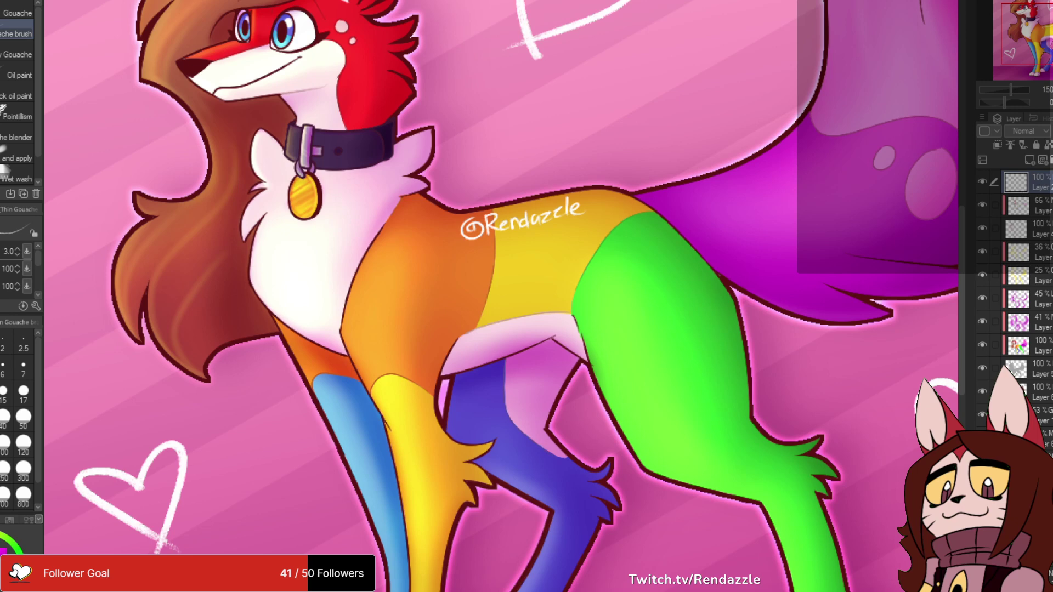
{"action": "left_click", "coordinate": [1029, 131]}
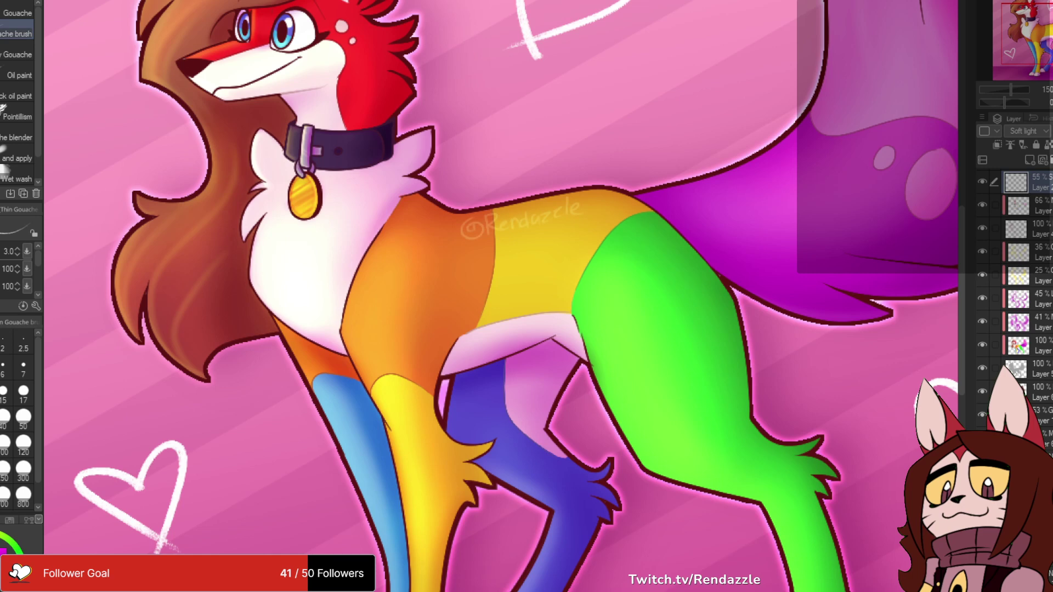
{"action": "key", "text": "ctrl+minus"}
{"action": "key", "text": "ctrl+minus"}
{"action": "key", "text": "ctrl+minus"}
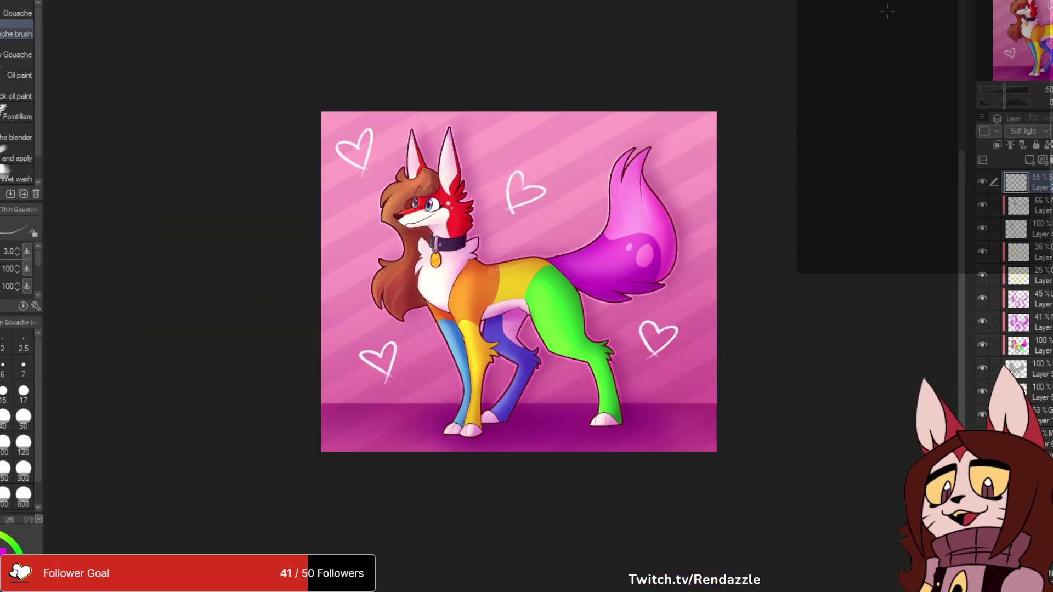
- Try moving the top layers one at a time to bring the off-canvas 2019 drawing into view, undoing the moves
{"action": "scroll", "coordinate": [1014, 285], "scroll_direction": "down", "scroll_amount": 1}
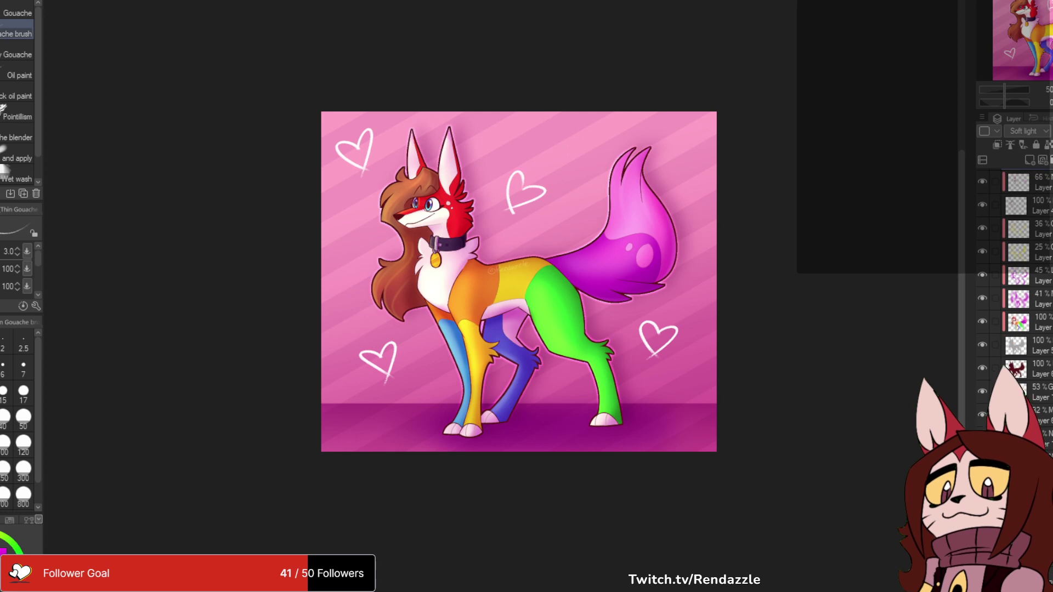
{"action": "key", "text": "ctrl+z"}
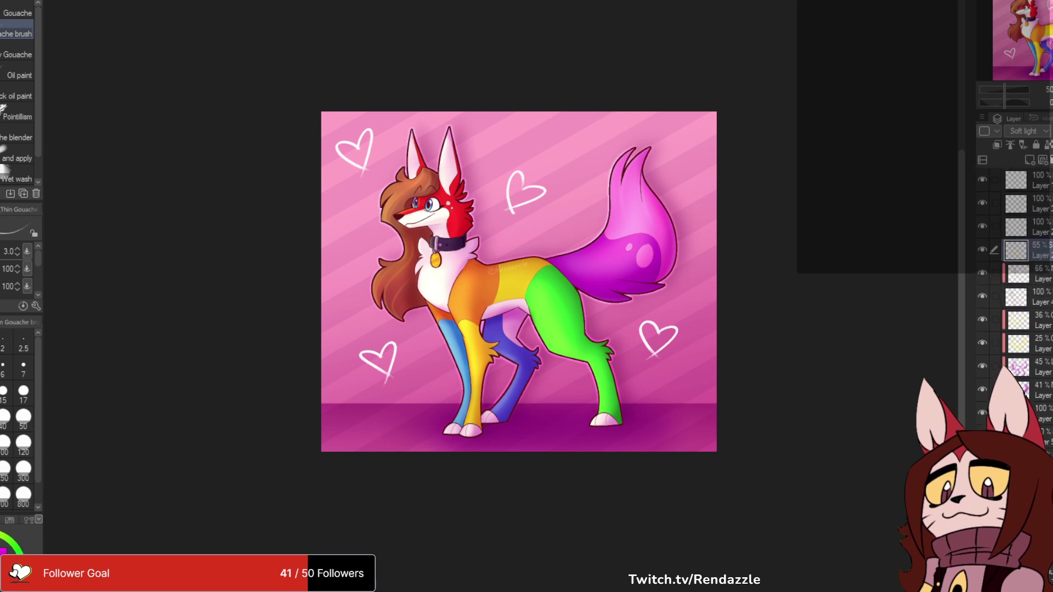
{"action": "left_click", "coordinate": [1026, 180]}
{"action": "key", "text": "k"}
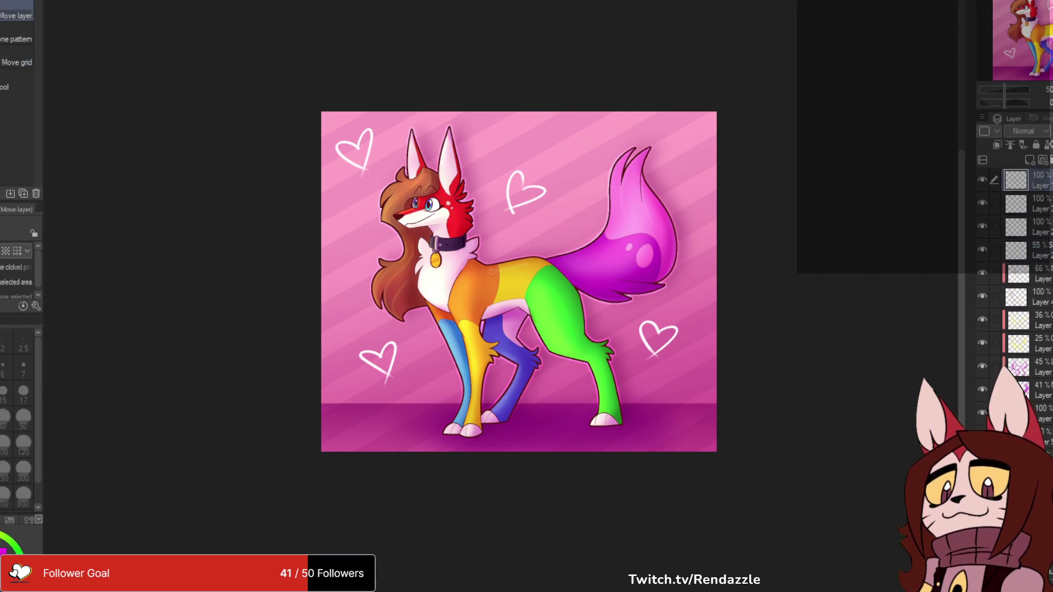
{"action": "left_click_drag", "start_coordinate": [524, 191], "coordinate": [630, 202]}
{"action": "key", "text": "ctrl+z"}
{"action": "left_click", "coordinate": [1027, 203]}
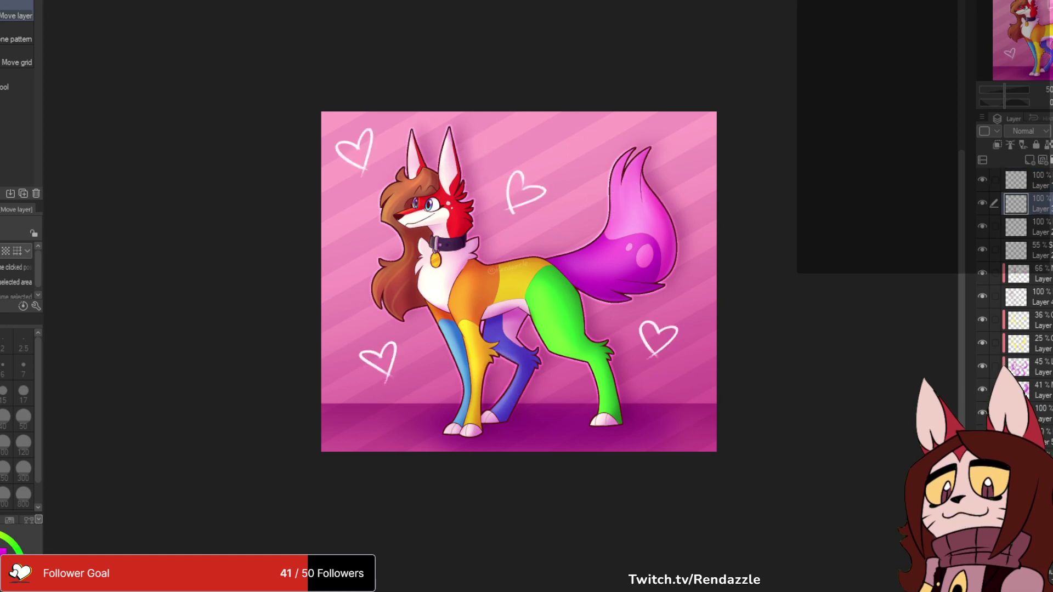
{"action": "left_click_drag", "start_coordinate": [247, 296], "coordinate": [522, 231]}
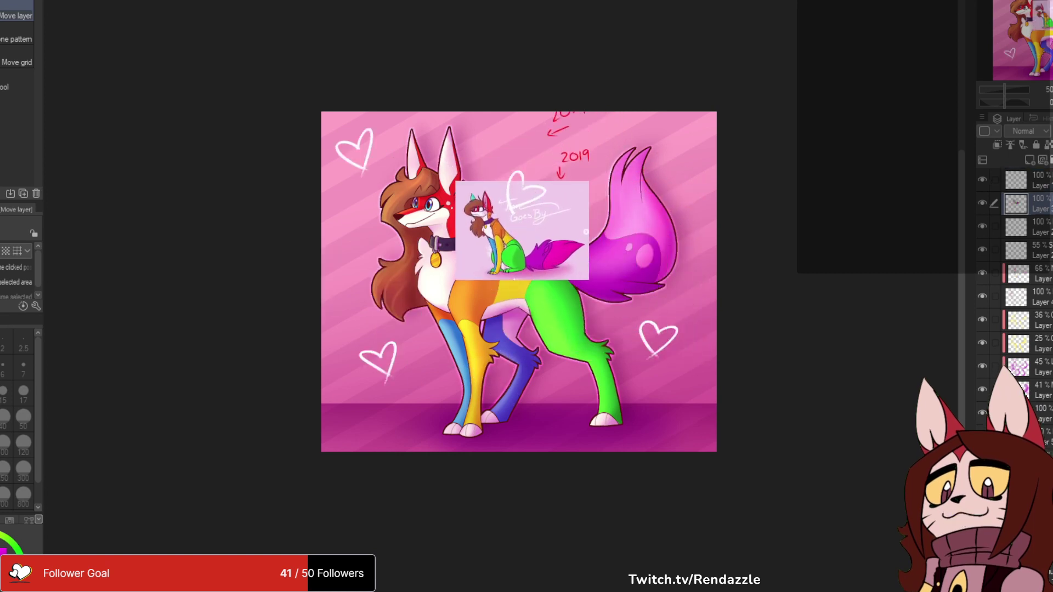
{"action": "key", "text": "ctrl+z"}
- Try moving both reference layers together to show the 2014 and 2019 drawings on the canvas, and undo the moves
{"action": "left_click", "coordinate": [994, 226]}
{"action": "left_click_drag", "start_coordinate": [246, 296], "coordinate": [618, 379]}
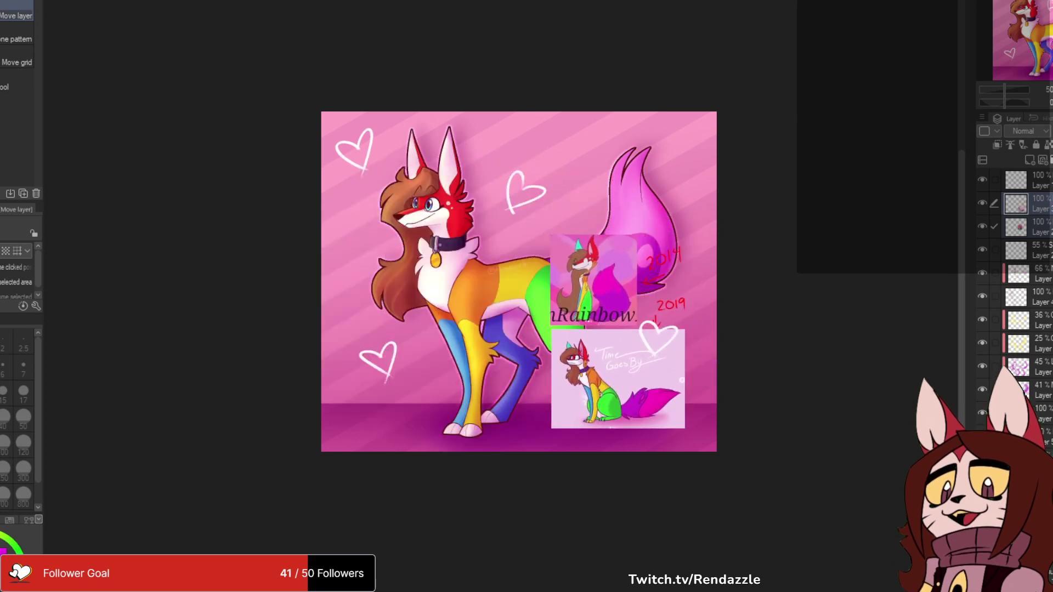
{"action": "left_click_drag", "start_coordinate": [619, 378], "coordinate": [337, 374]}
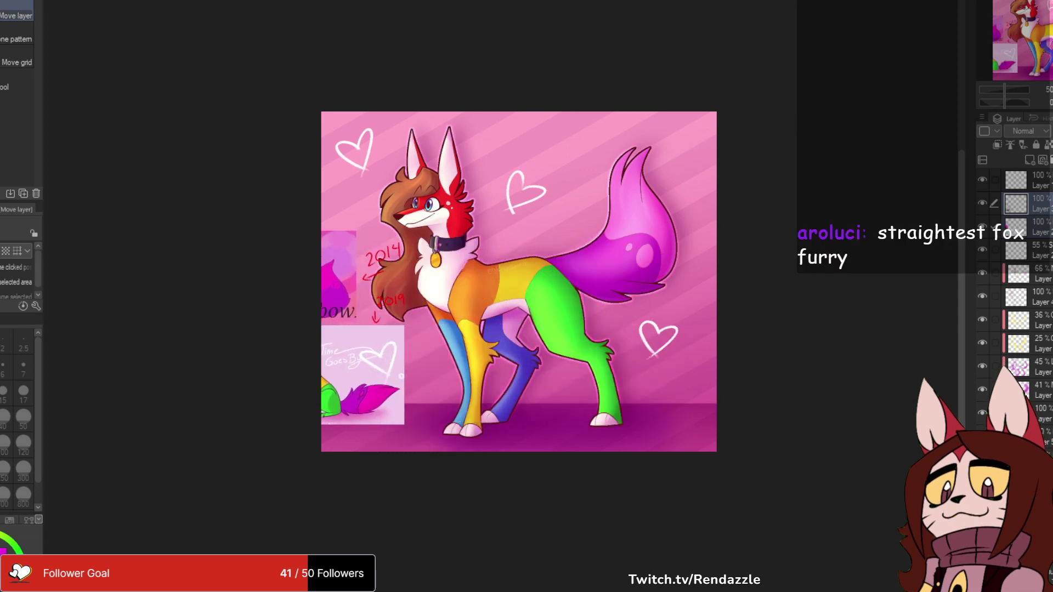
{"action": "left_click", "coordinate": [1025, 180]}
{"action": "key", "text": "ctrl+z"}
- Reposition and enlarge the signature across the orange and yellow back, with its layer in Hard light at 42% opacity
{"action": "left_click", "coordinate": [1026, 250]}
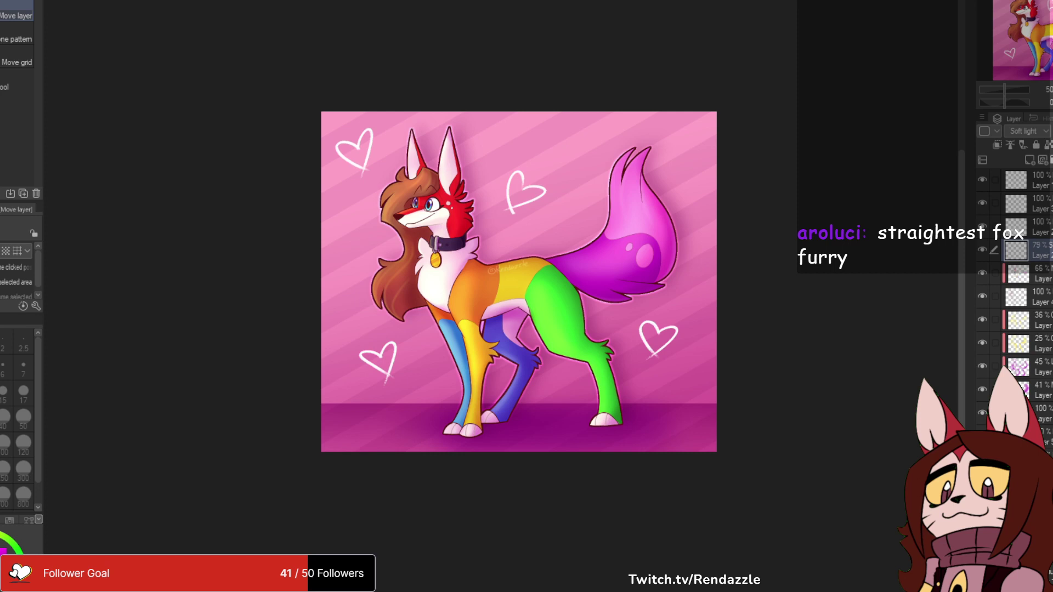
{"action": "left_click_drag", "start_coordinate": [508, 267], "coordinate": [523, 263]}
{"action": "scroll", "coordinate": [1026, 131], "scroll_direction": "down", "scroll_amount": 1}
{"action": "left_click_drag", "start_coordinate": [521, 268], "coordinate": [511, 268]}
{"action": "key", "text": "ctrl+t"}
{"action": "left_click_drag", "start_coordinate": [532, 275], "coordinate": [505, 279]}
{"action": "left_click", "coordinate": [465, 310]}
- Enlarge the signature to span from the chest to the green thigh and set its layer to Add (Glow) at 23% opacity
{"action": "key", "text": "ctrl+t"}
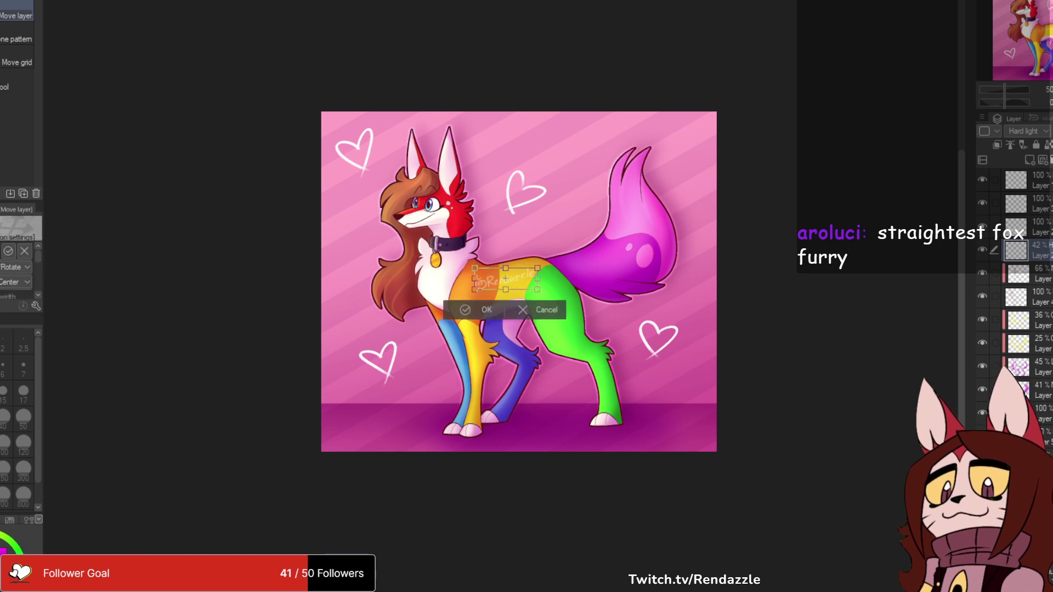
{"action": "left_click_drag", "start_coordinate": [535, 290], "coordinate": [593, 309]}
{"action": "left_click_drag", "start_coordinate": [534, 288], "coordinate": [506, 282]}
{"action": "left_click", "coordinate": [464, 322]}
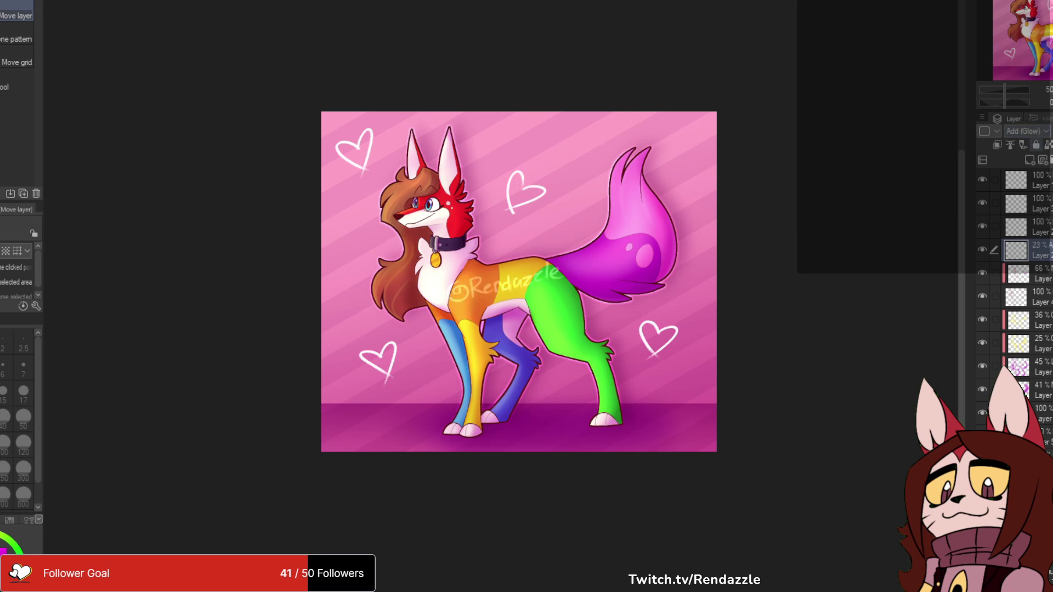
{"action": "scroll", "coordinate": [487, 220], "scroll_direction": "down", "scroll_amount": 2}
{"action": "scroll", "coordinate": [487, 219], "scroll_direction": "up", "scroll_amount": 2}
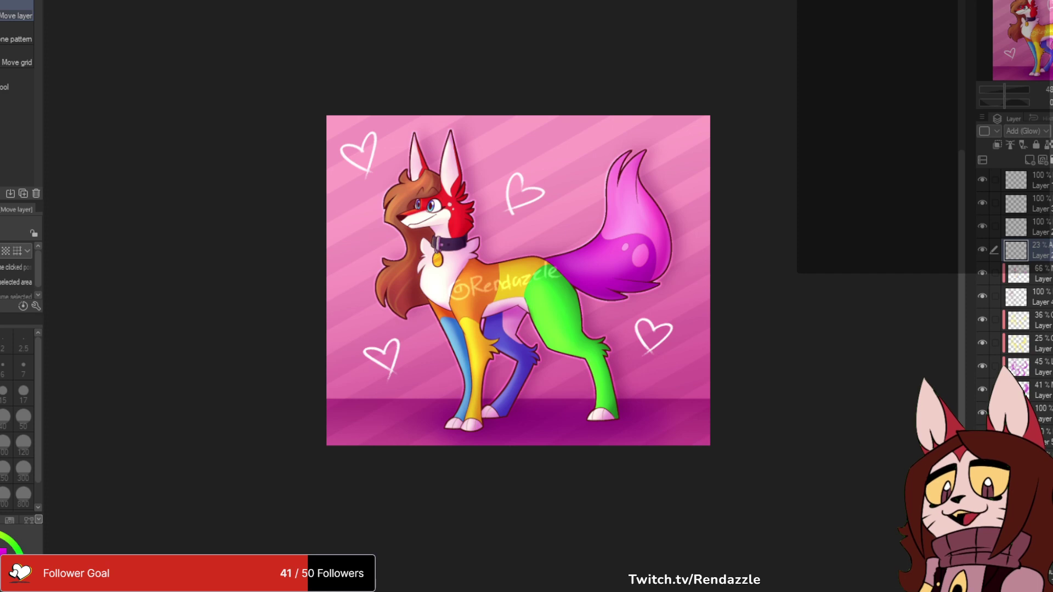
{"action": "scroll", "coordinate": [499, 277], "scroll_direction": "up", "scroll_amount": 2}
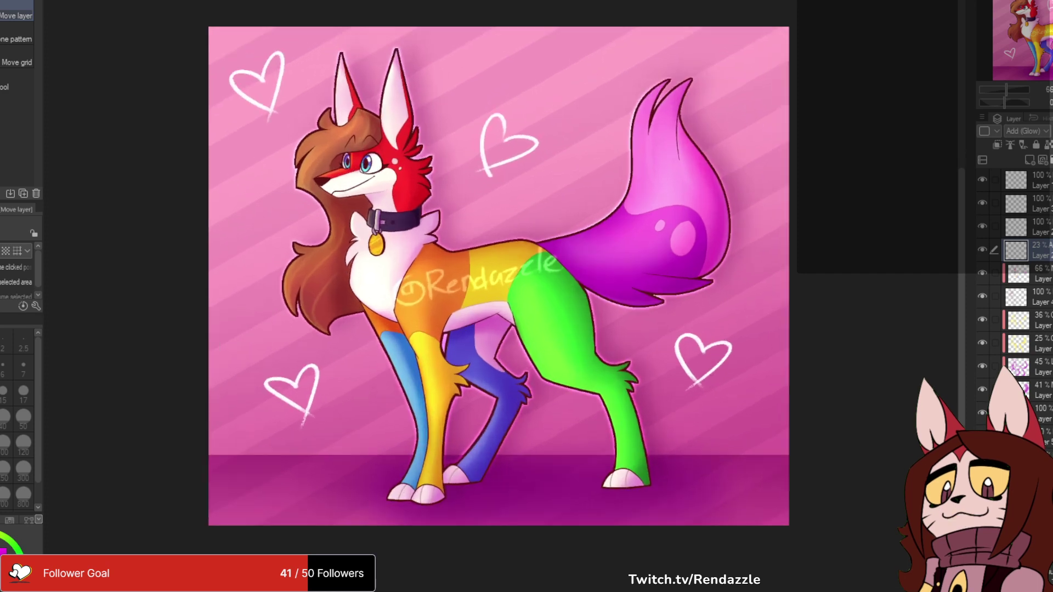